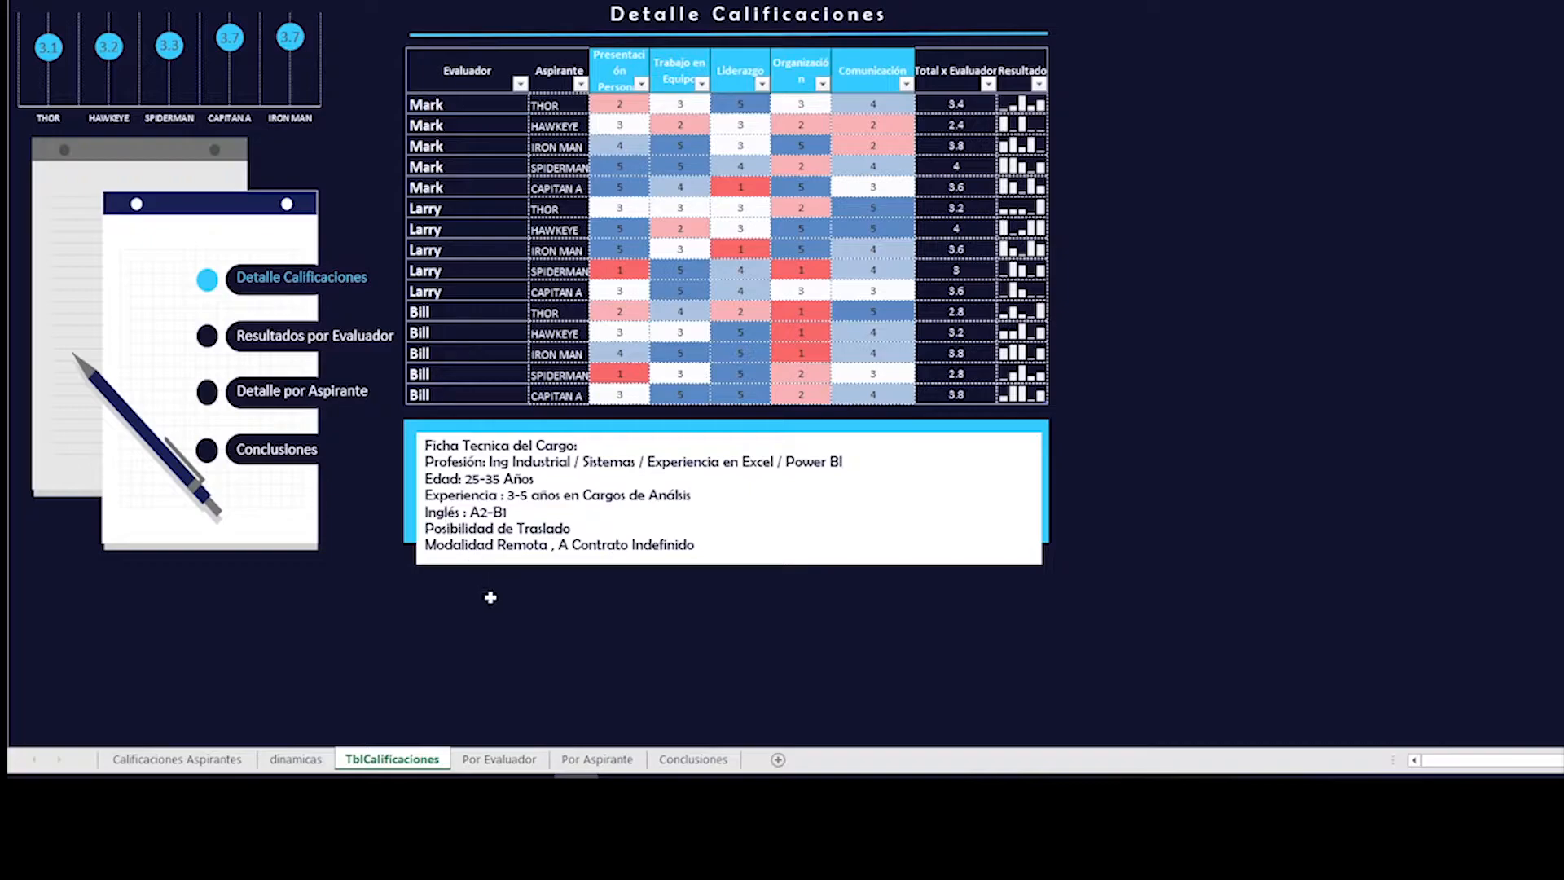
- Group the TblCalificaciones, Por Evaluador, Por Aspirante and Conclusiones sheets and set their zoom to 110%
{"action": "left_click", "coordinate": [514, 764], "text": "ctrl"}
{"action": "left_click", "coordinate": [611, 764], "text": "ctrl"}
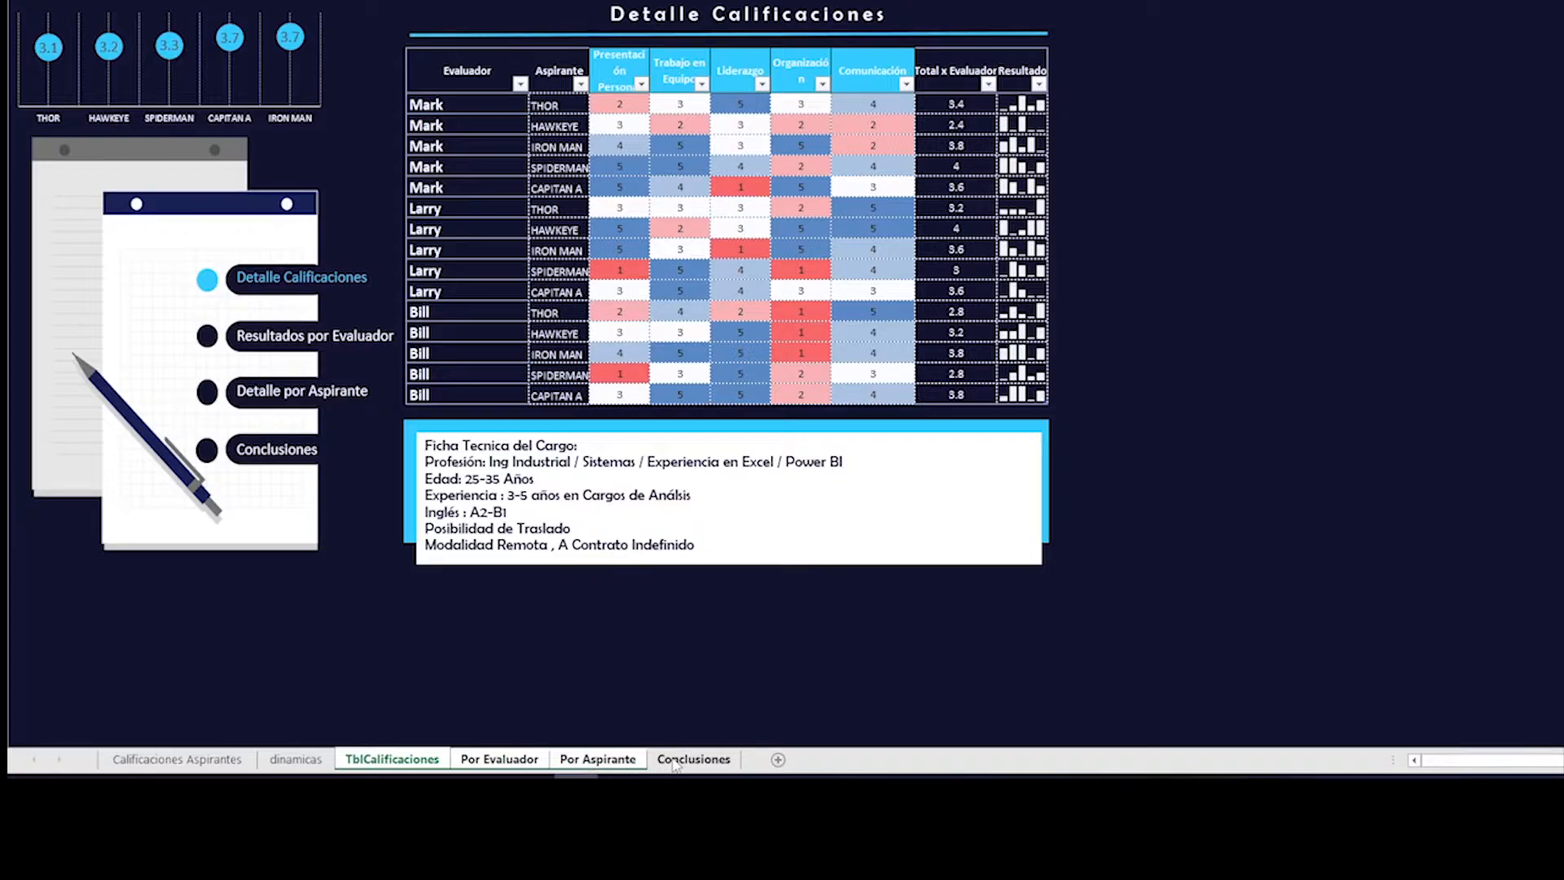
{"action": "left_click", "coordinate": [674, 761], "text": "ctrl"}
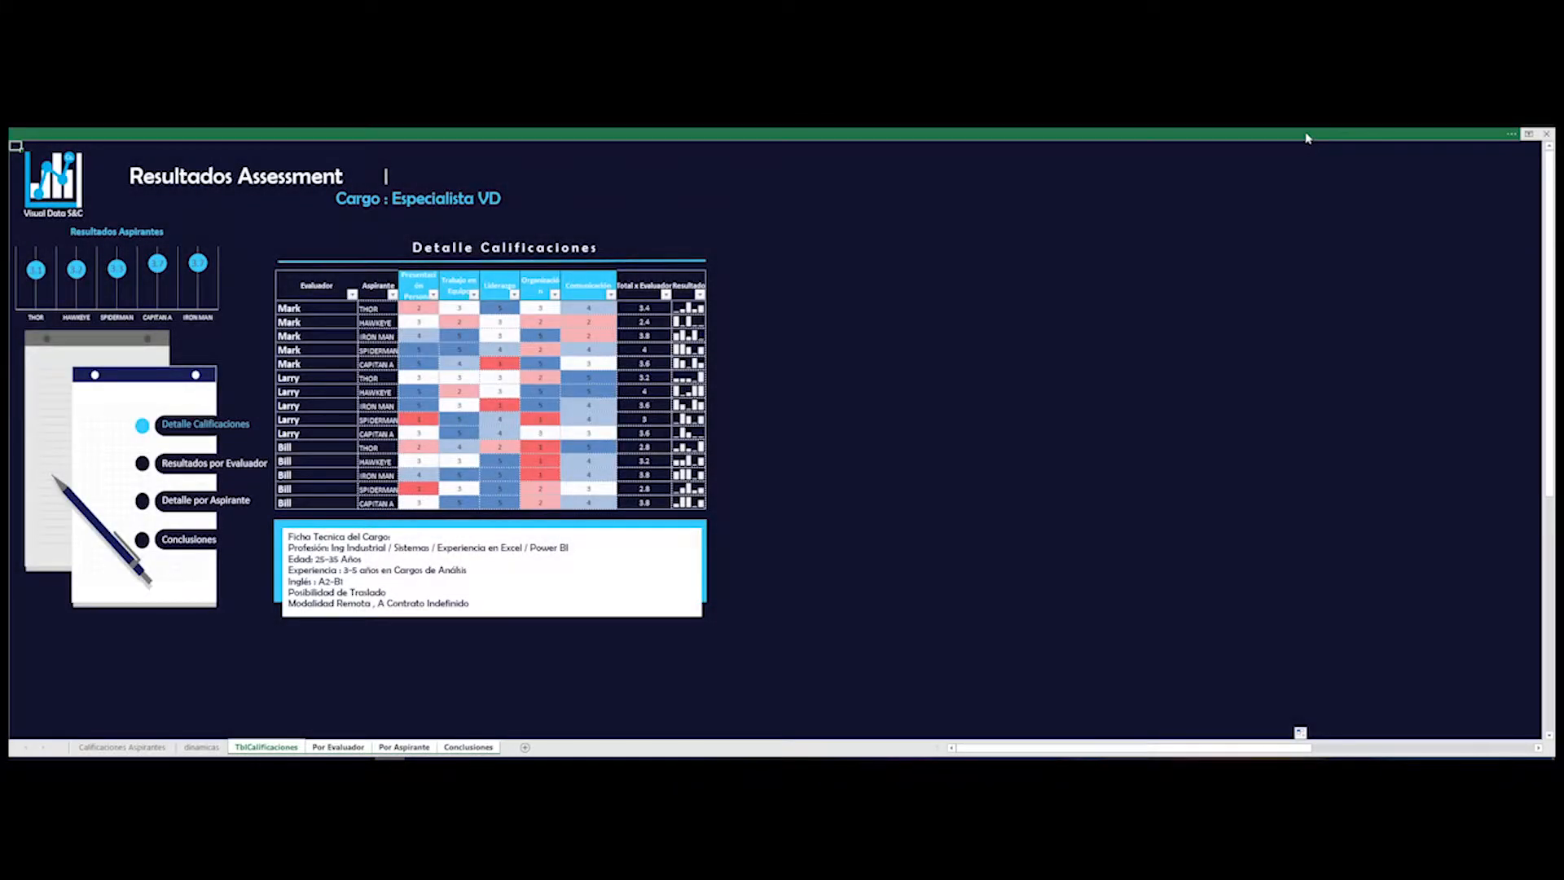
{"action": "left_click", "coordinate": [1306, 136]}
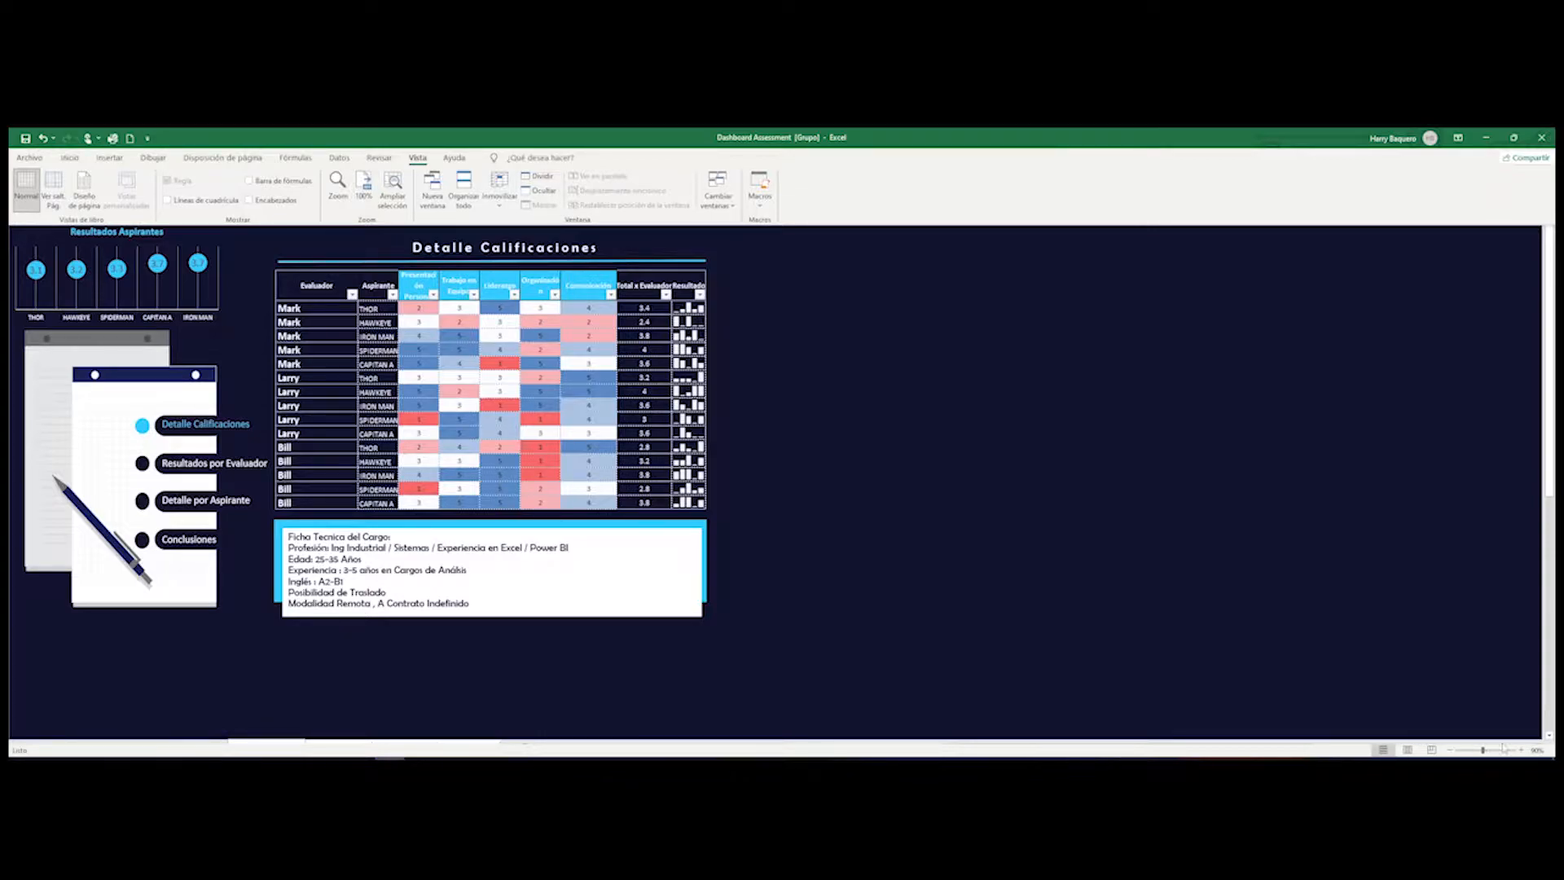
{"action": "left_click", "coordinate": [1537, 749]}
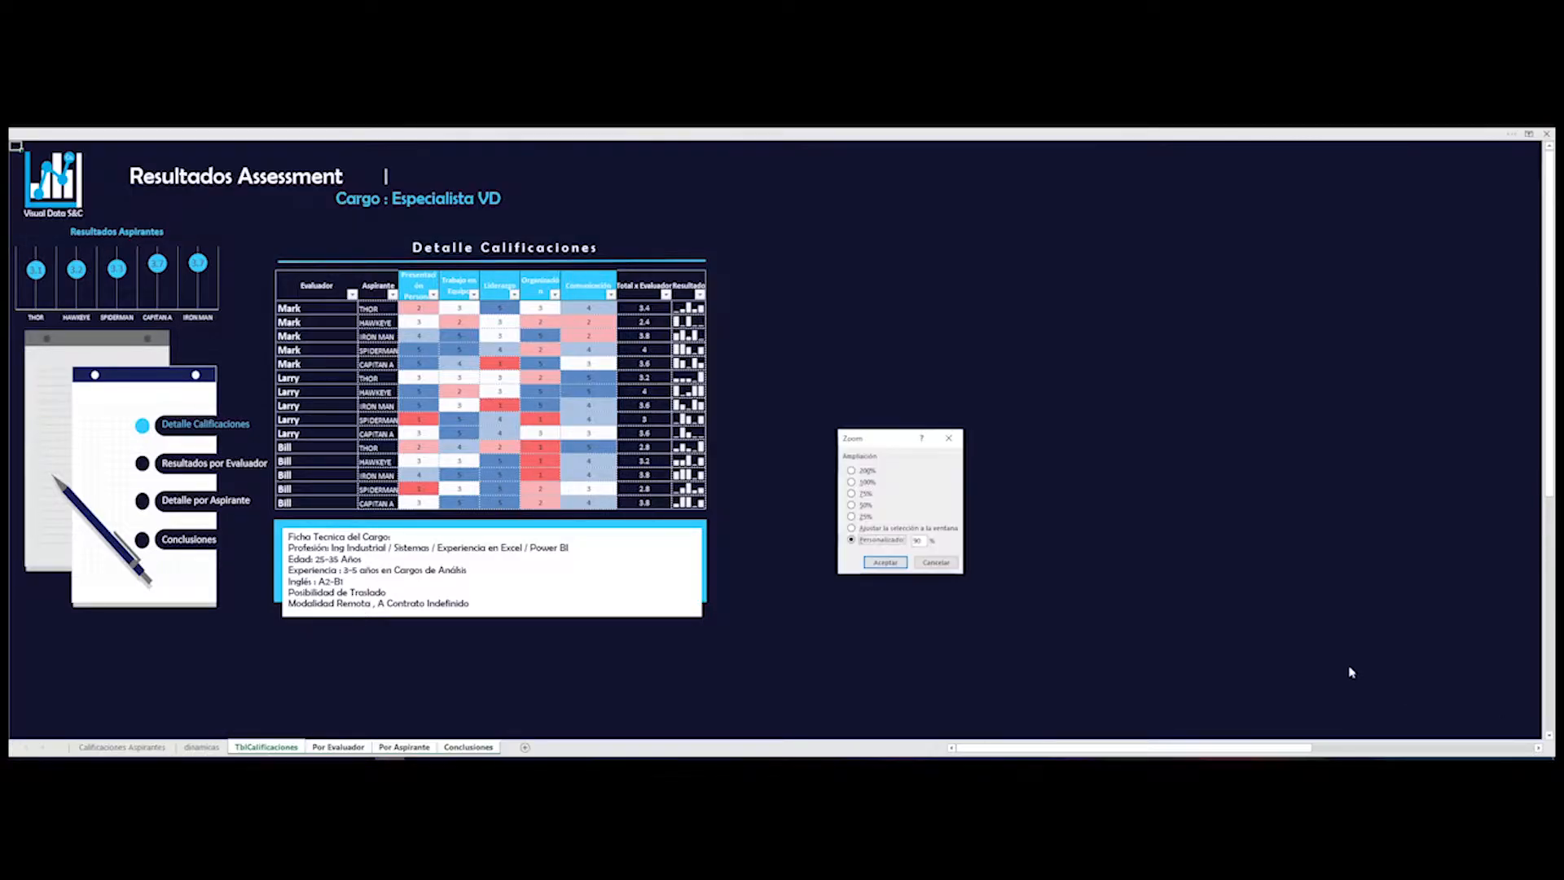
{"action": "key", "text": "Return"}
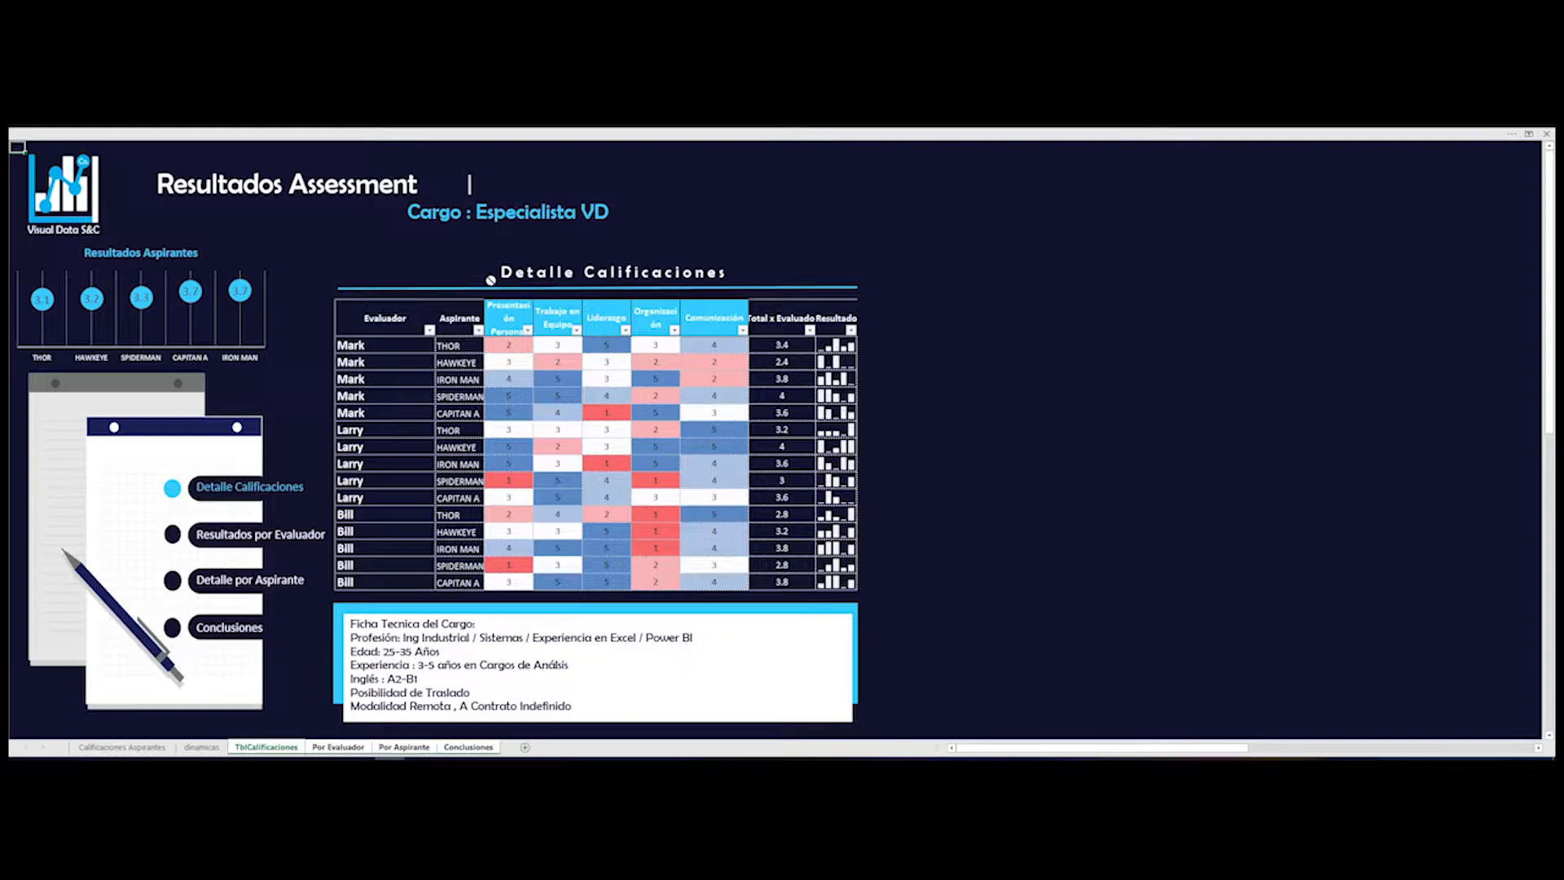
- Switch the ribbon display on and off, returning to the full-screen view of the dashboard
{"action": "left_click", "coordinate": [1330, 139]}
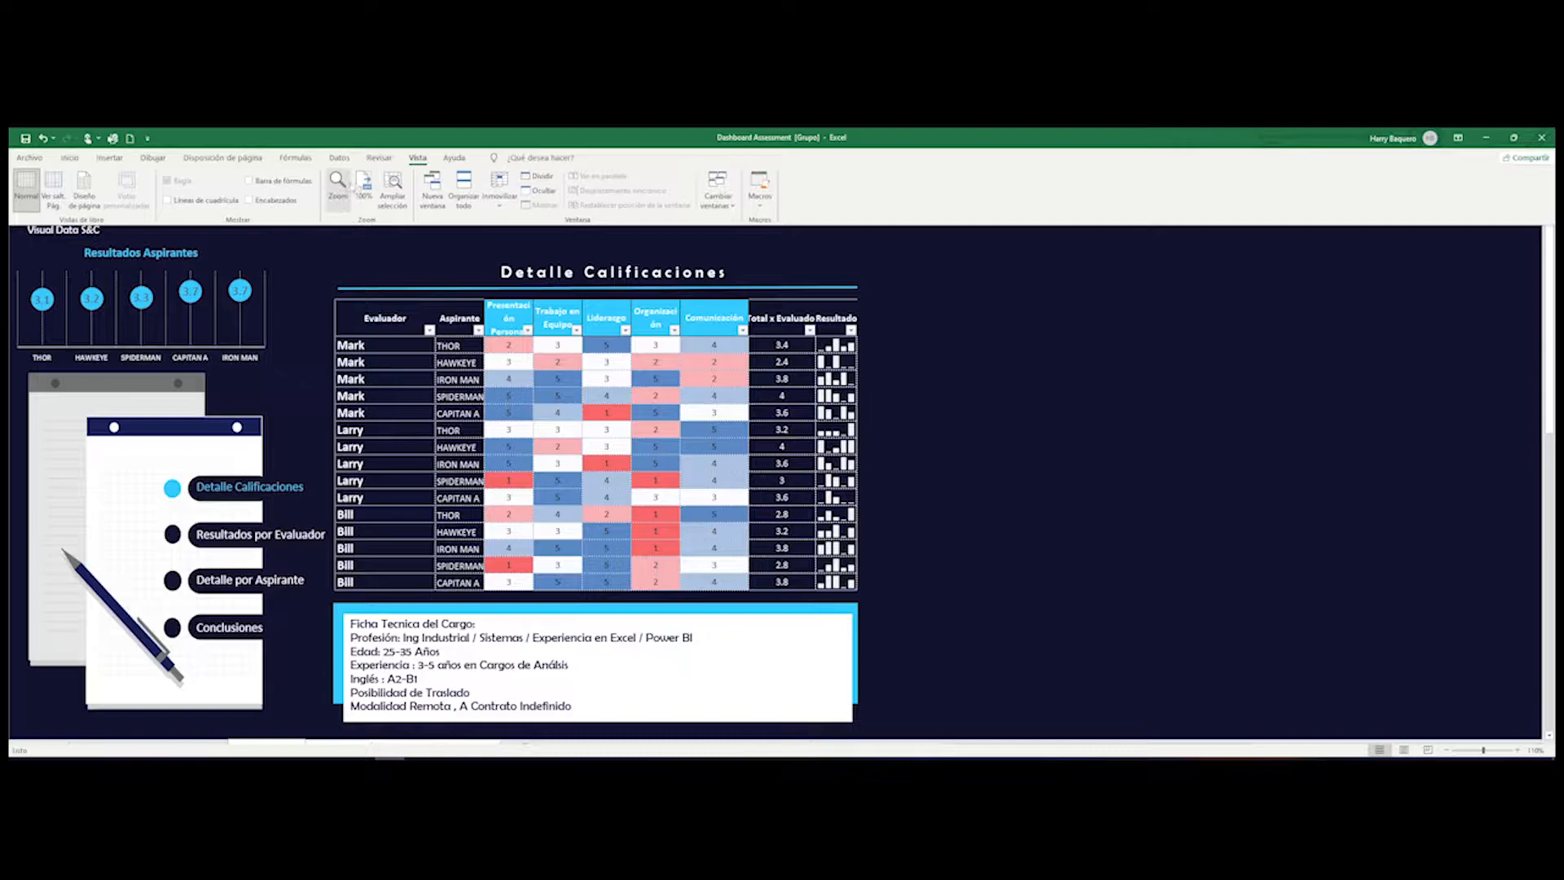
{"action": "key", "text": "ctrl+shift+F1"}
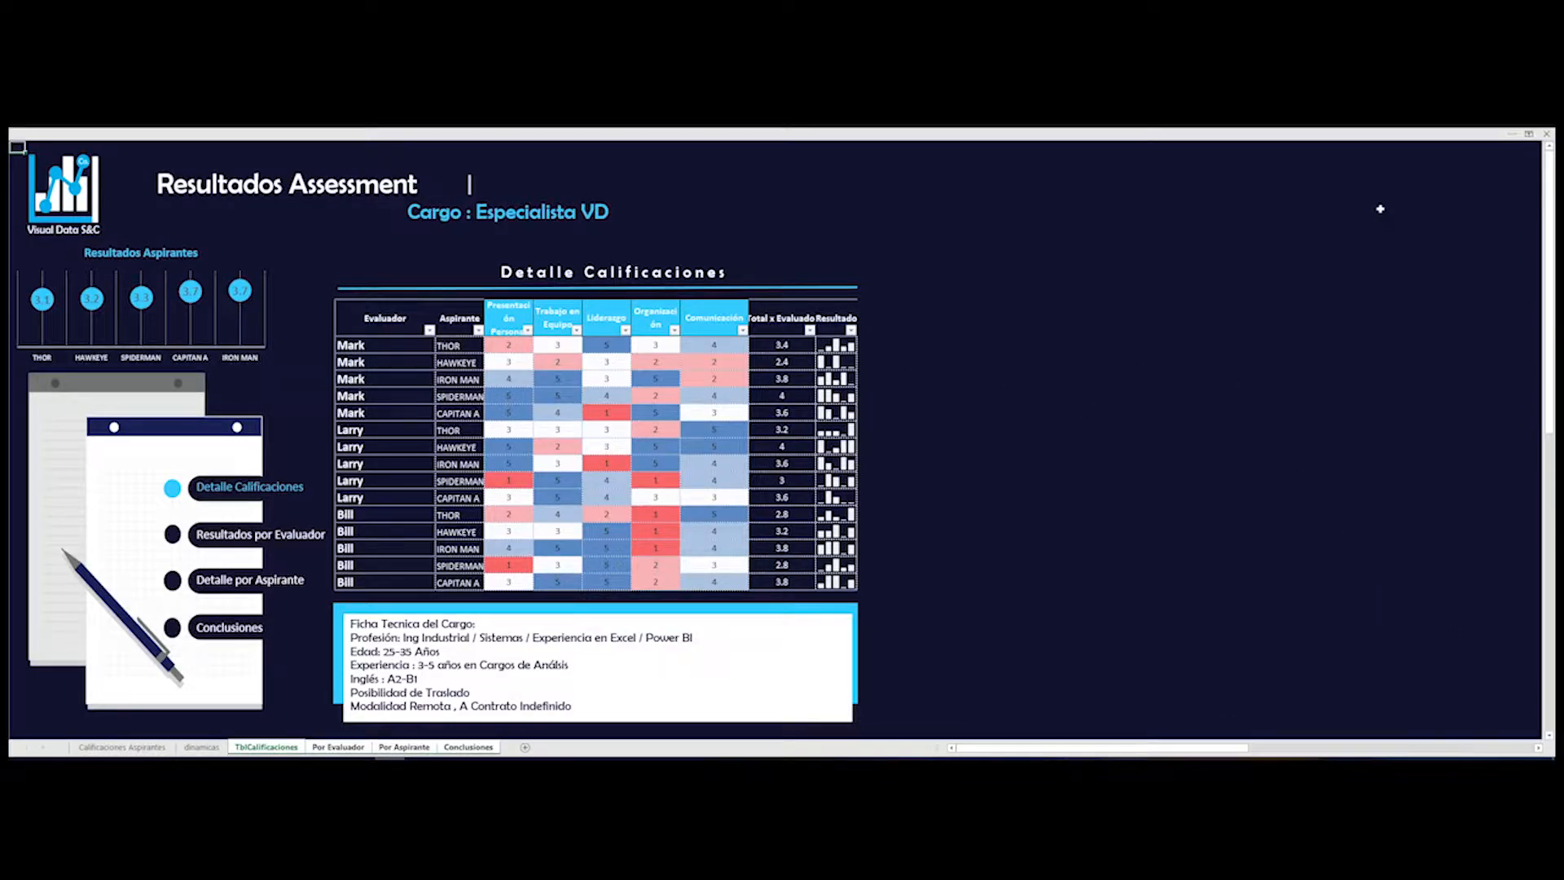
{"action": "key", "text": "ctrl+shift+F1"}
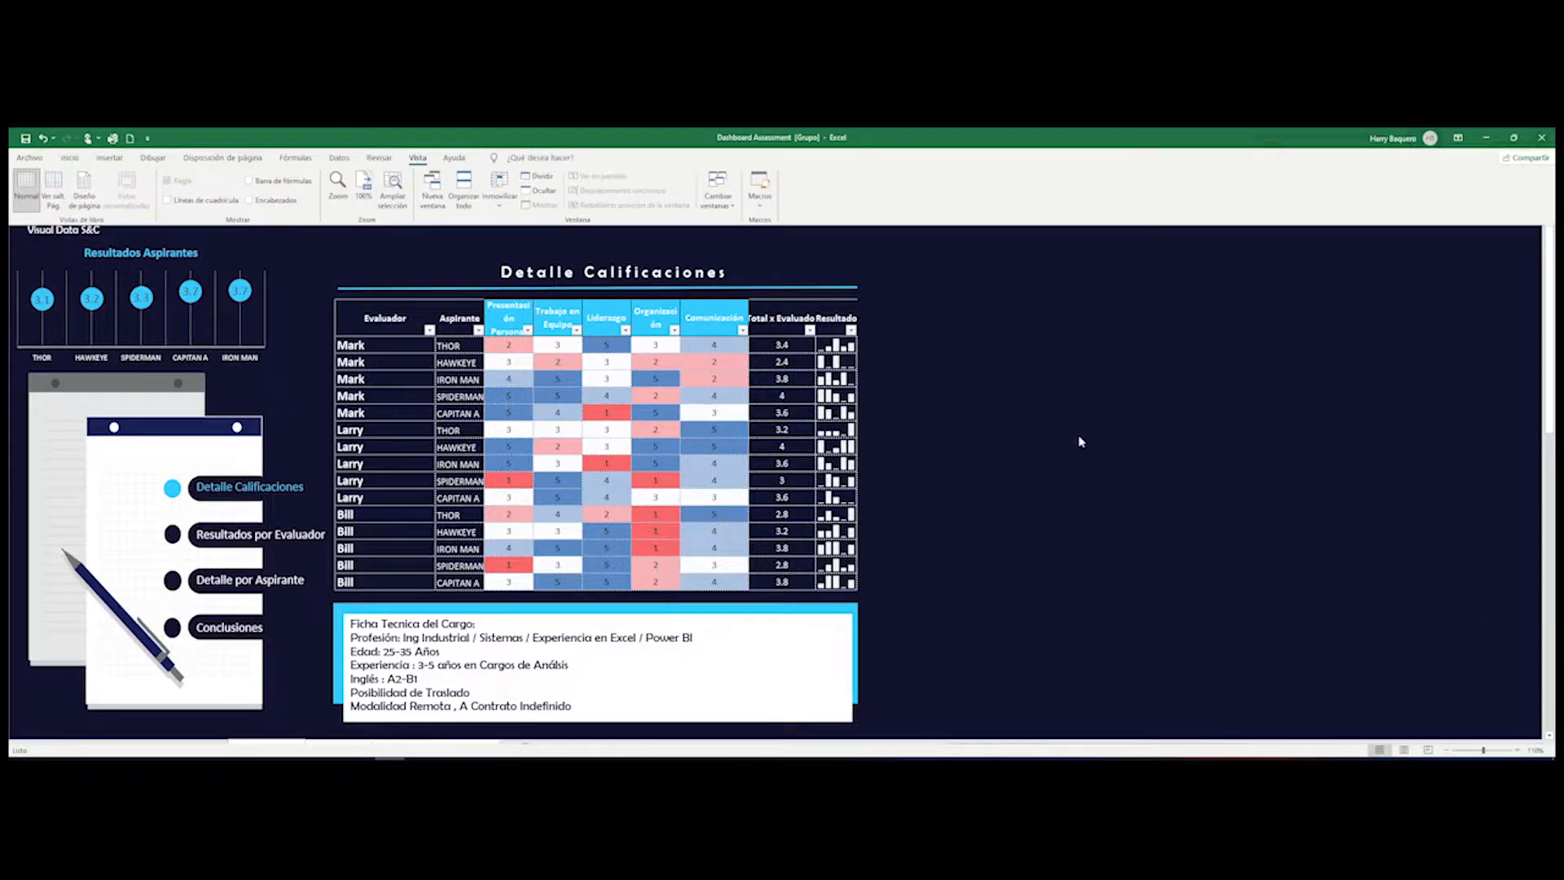
{"action": "key", "text": "ctrl+shift+F1"}
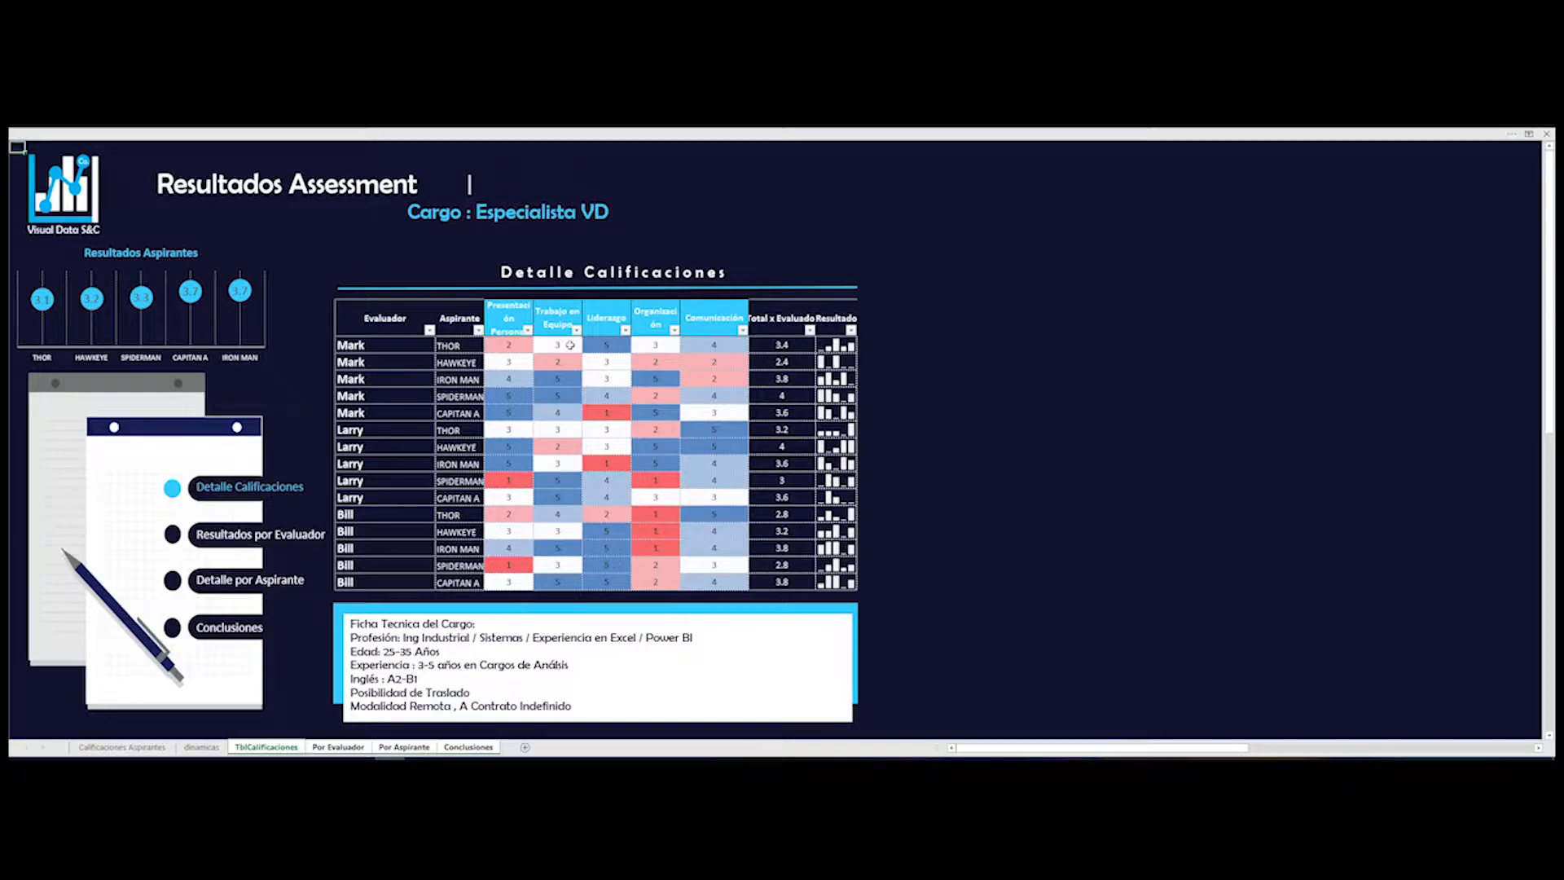
- Examine the evaluator column and the colour-coded competency scores in the Detalle Calificaciones table
{"action": "left_click_drag", "start_coordinate": [390, 346], "coordinate": [382, 574]}
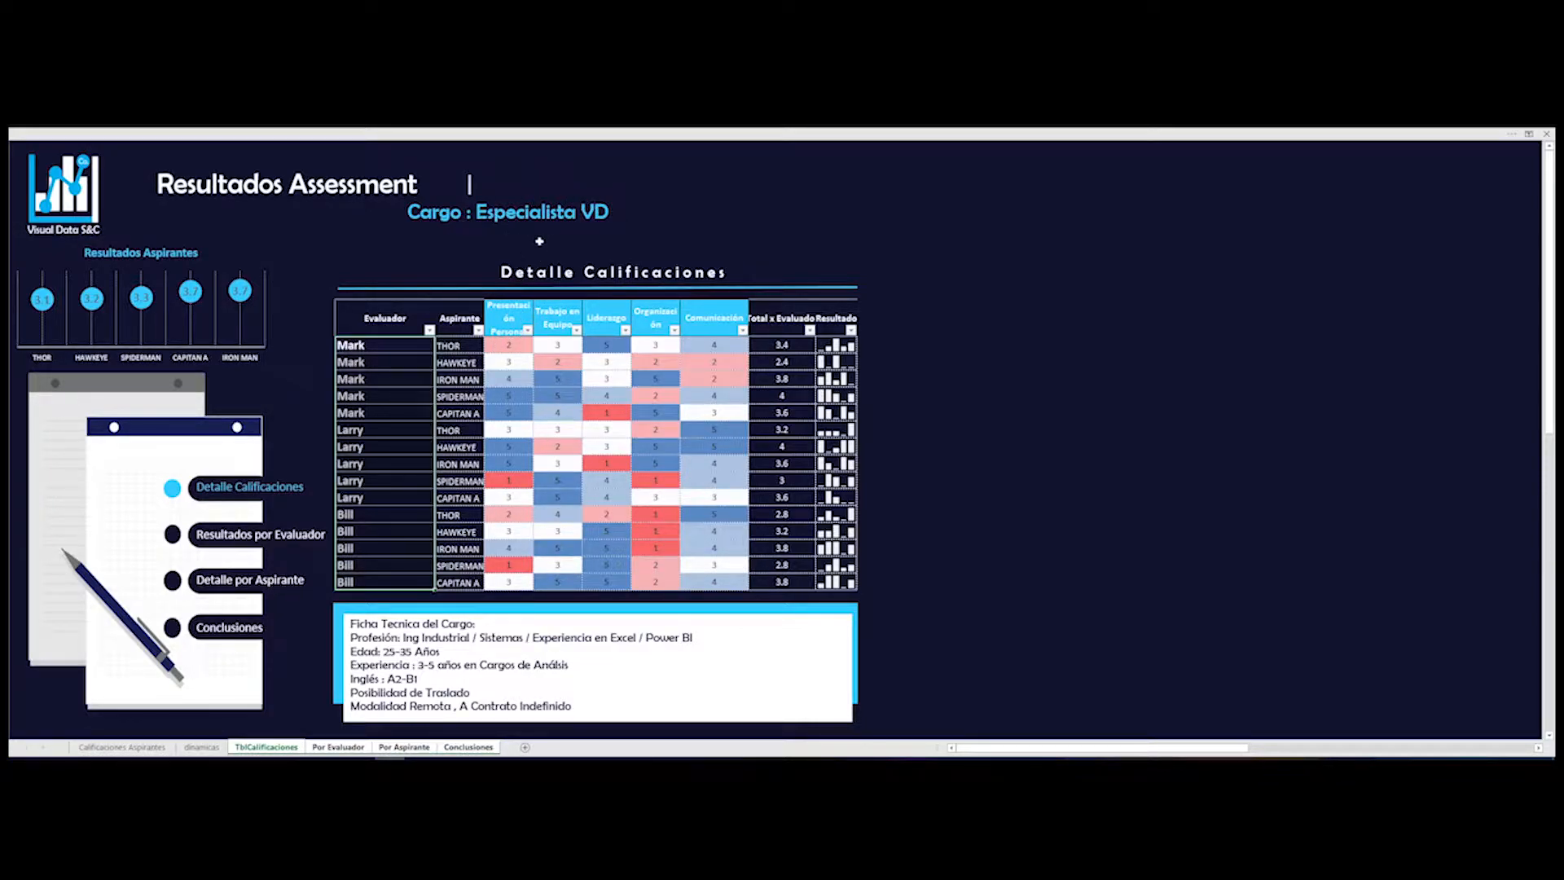
{"action": "left_click", "coordinate": [521, 364]}
{"action": "left_click", "coordinate": [544, 425]}
{"action": "left_click", "coordinate": [658, 367]}
{"action": "left_click", "coordinate": [661, 497]}
{"action": "left_click", "coordinate": [720, 365]}
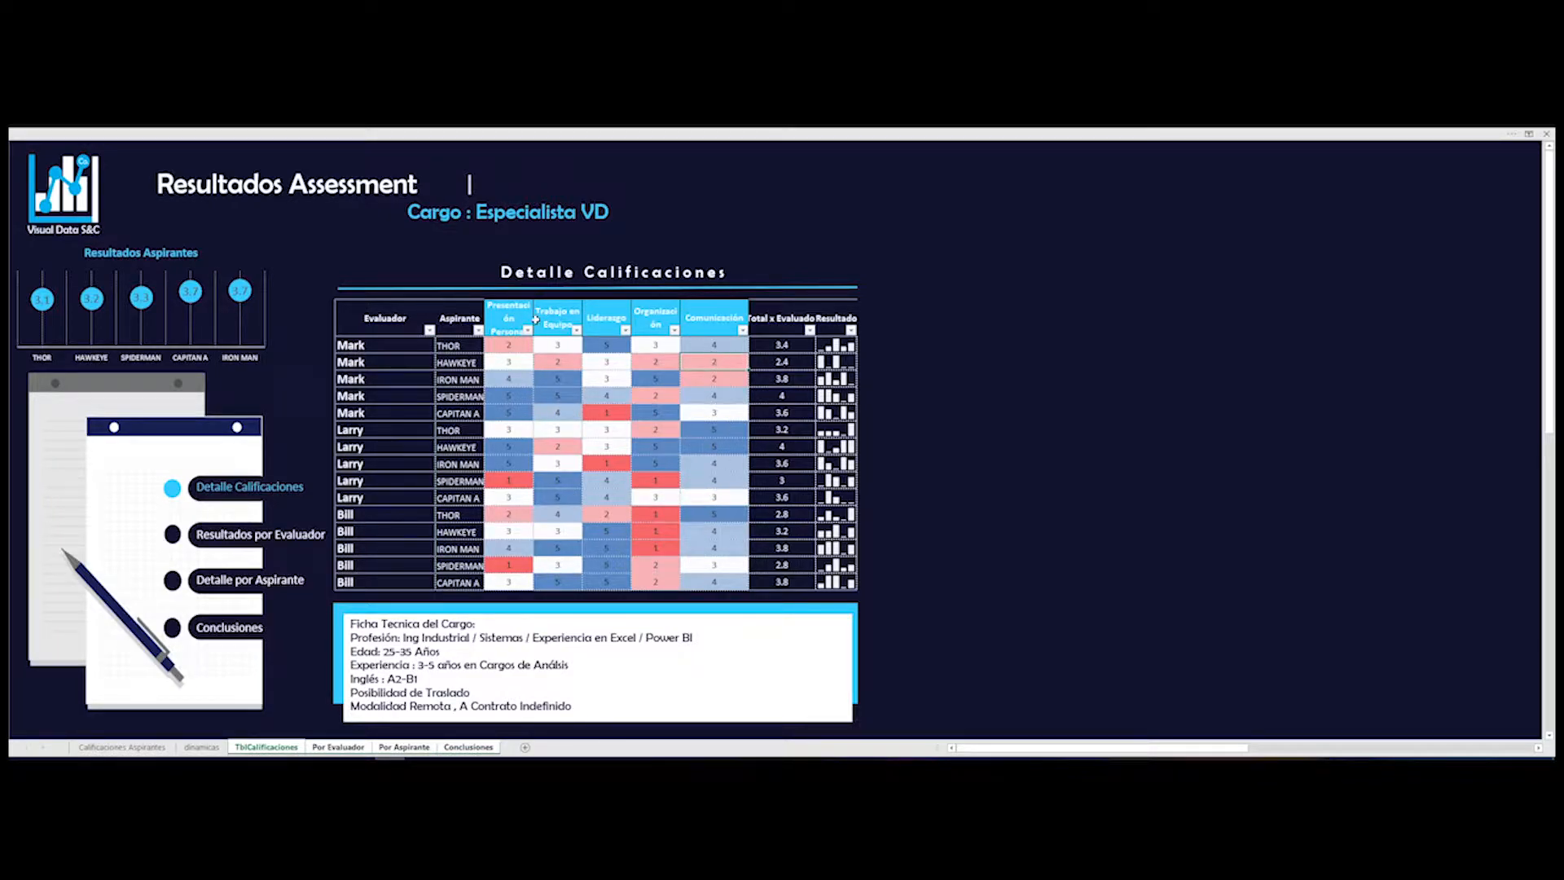
- Examine the five competency headings of the Detalle Calificaciones table, from Presentación Personal to Comunicación
{"action": "left_click_drag", "start_coordinate": [514, 319], "coordinate": [706, 316]}
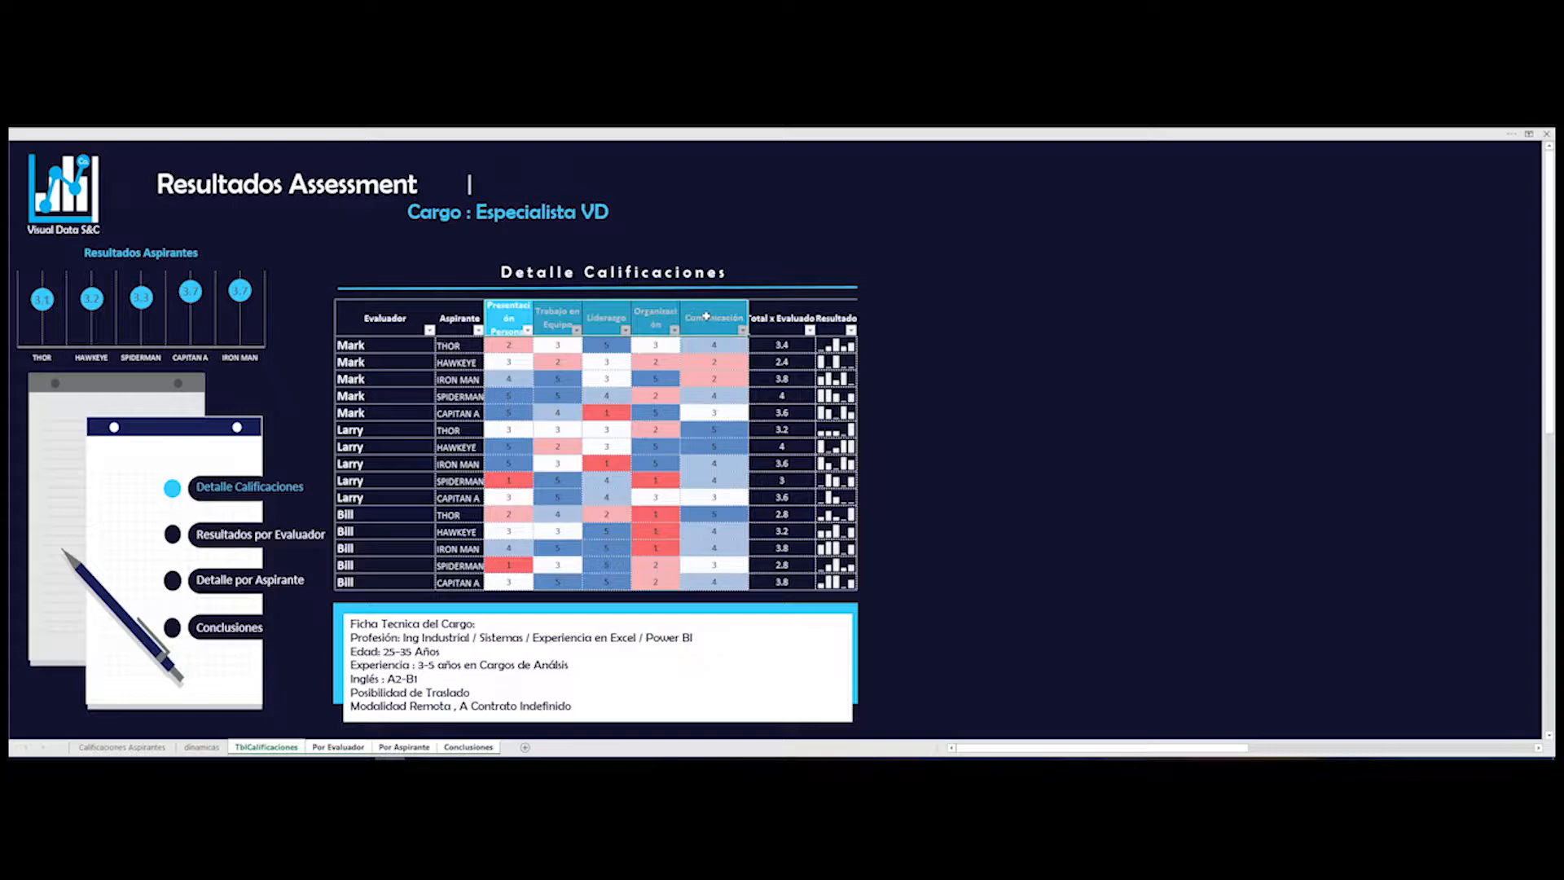
{"action": "left_click", "coordinate": [522, 323]}
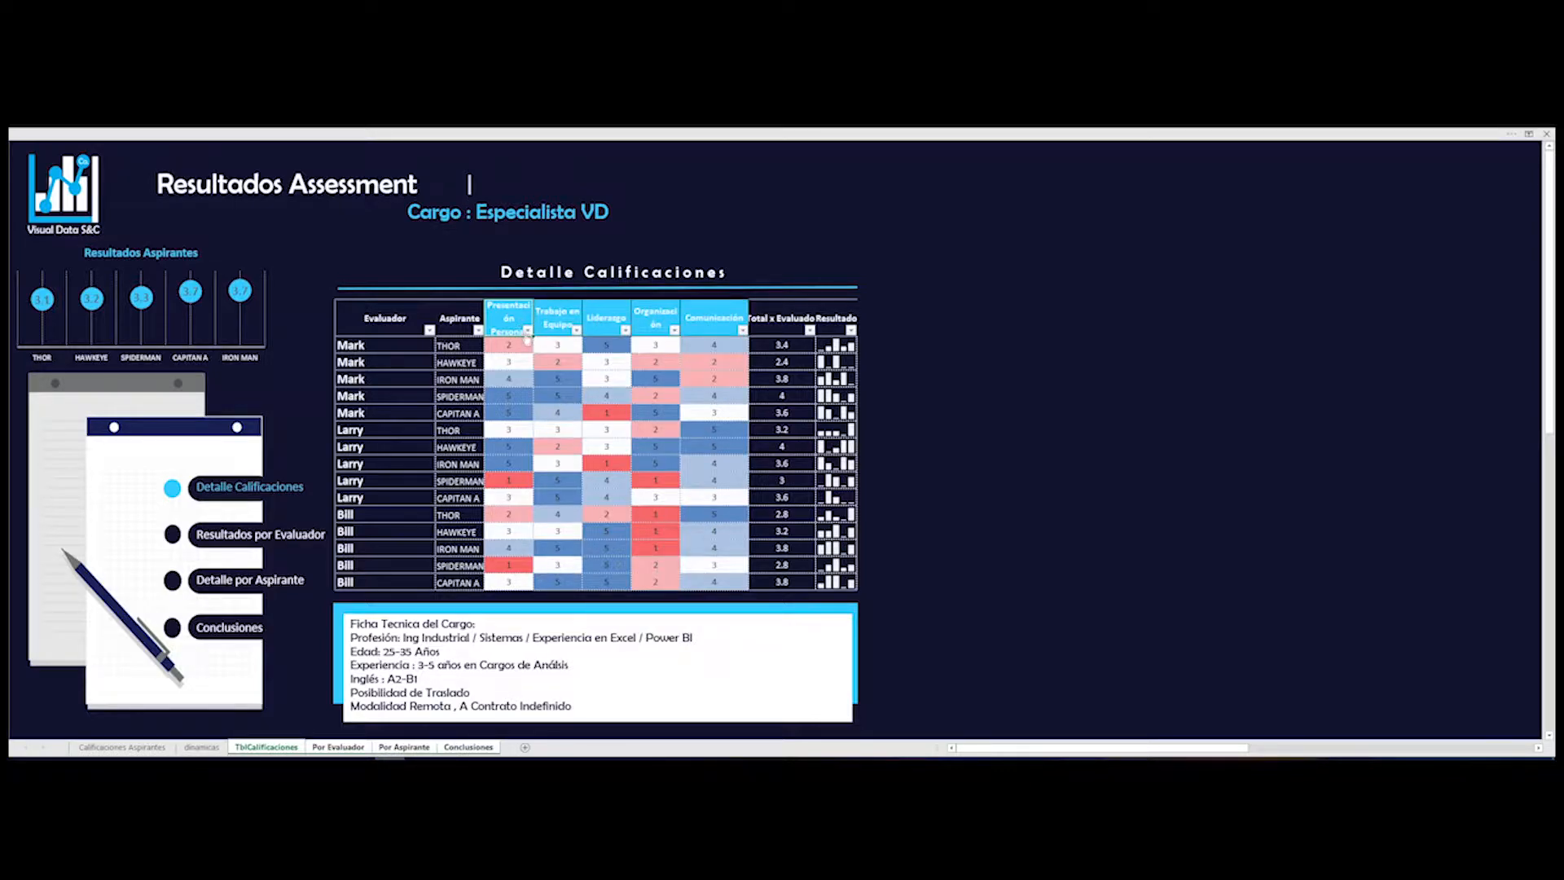
{"action": "left_click", "coordinate": [558, 322]}
{"action": "left_click", "coordinate": [604, 322]}
{"action": "left_click", "coordinate": [664, 321]}
{"action": "left_click", "coordinate": [707, 322]}
{"action": "left_click", "coordinate": [656, 463]}
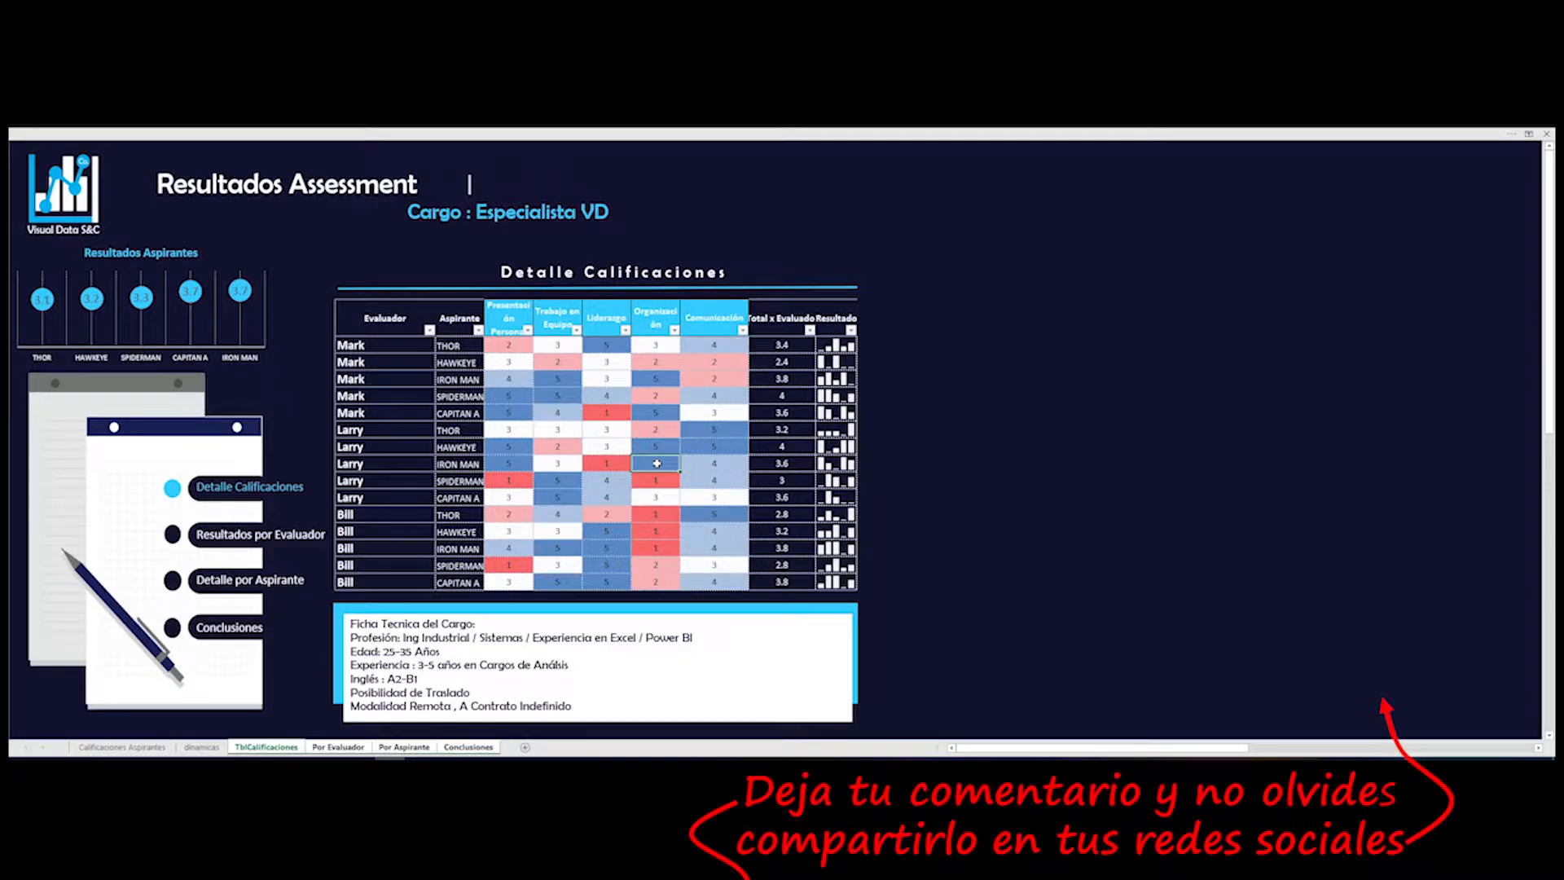
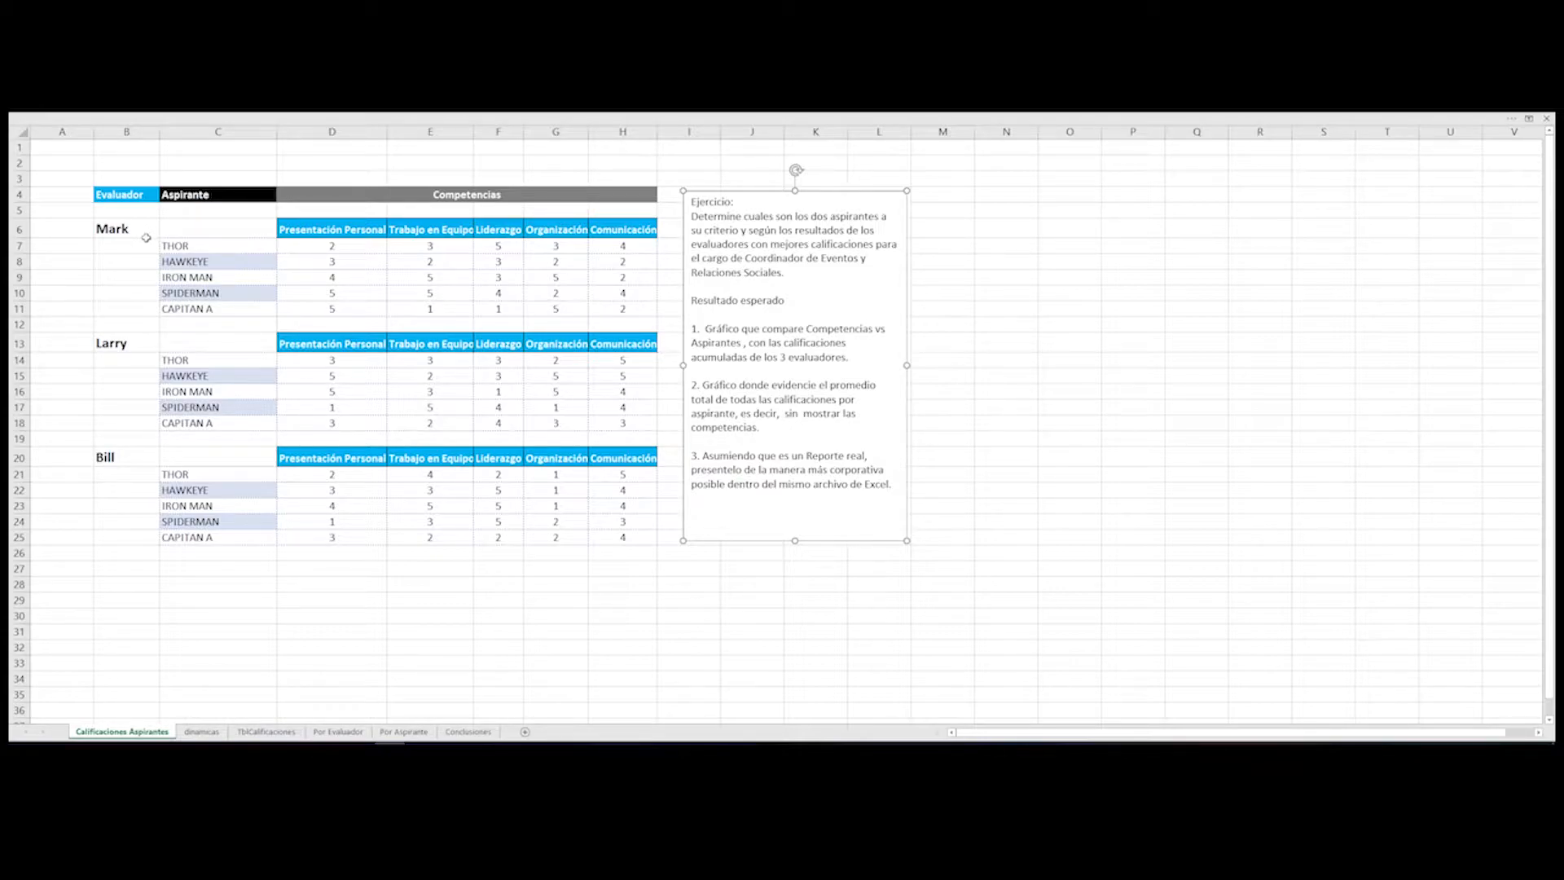
- Review the three evaluators on the Calificaciones Aspirantes sheet, plus the first block's applicants and scores
{"action": "left_click", "coordinate": [138, 228]}
{"action": "left_click", "coordinate": [108, 338]}
{"action": "left_click", "coordinate": [123, 456]}
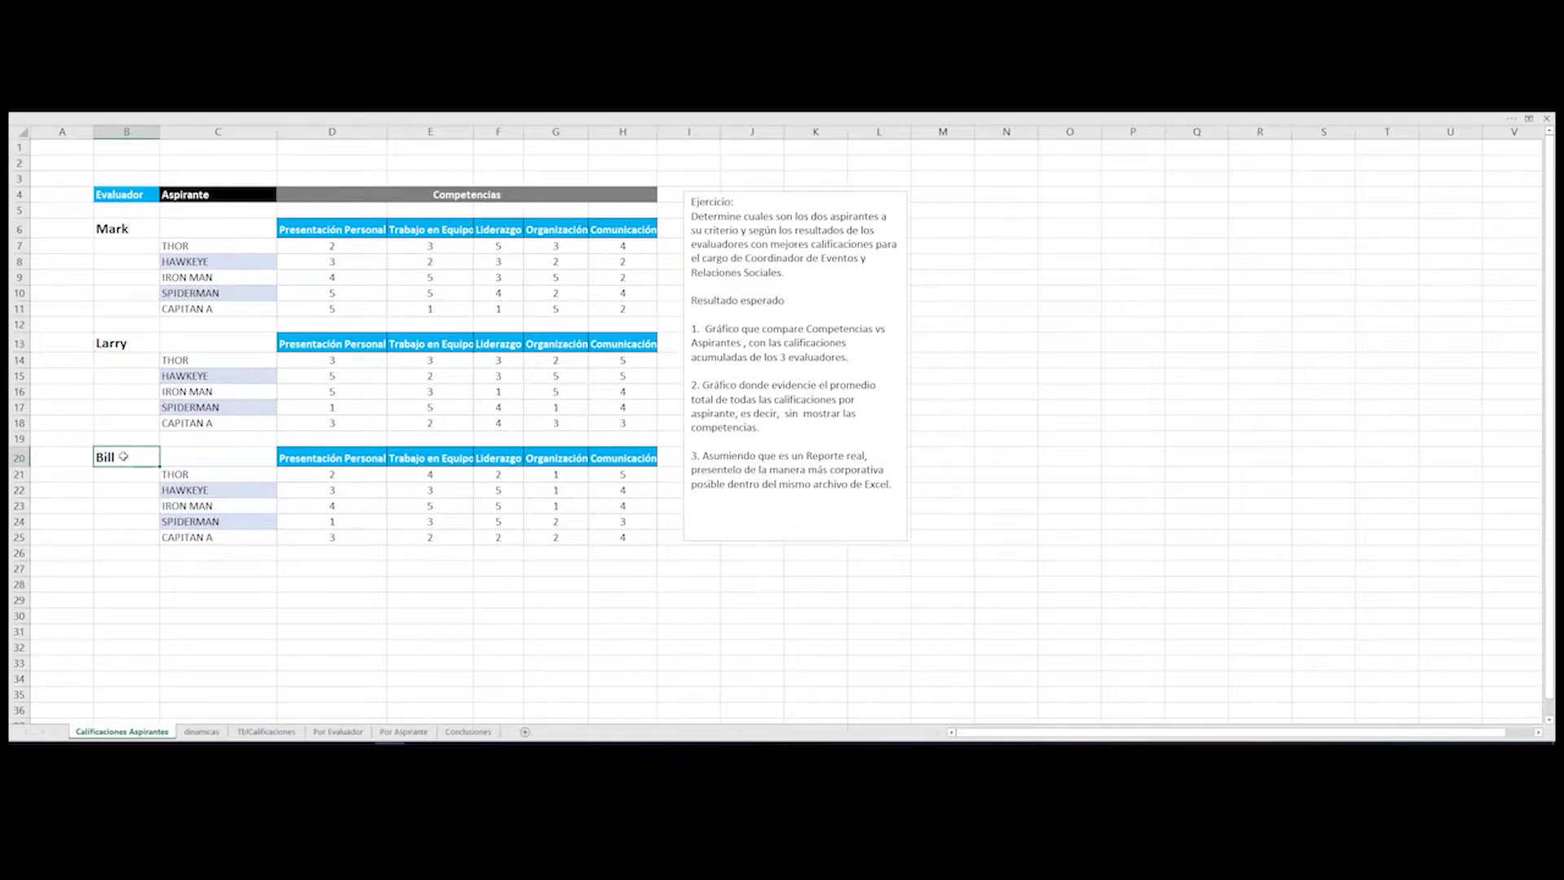
{"action": "left_click_drag", "start_coordinate": [202, 245], "coordinate": [210, 304]}
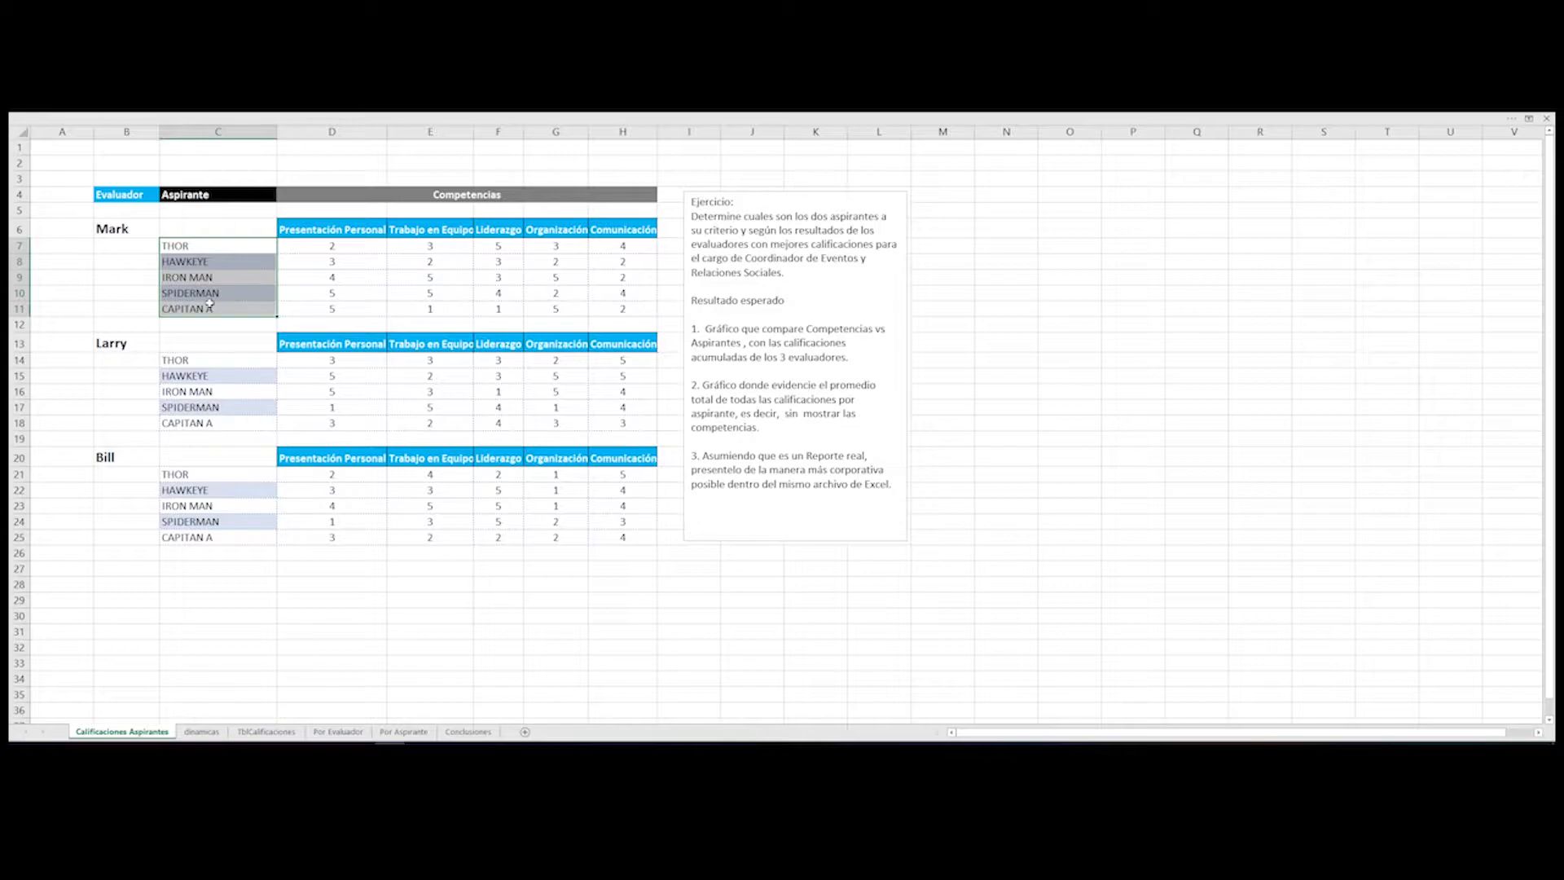
{"action": "left_click_drag", "start_coordinate": [211, 305], "coordinate": [210, 304]}
{"action": "left_click_drag", "start_coordinate": [303, 247], "coordinate": [629, 295]}
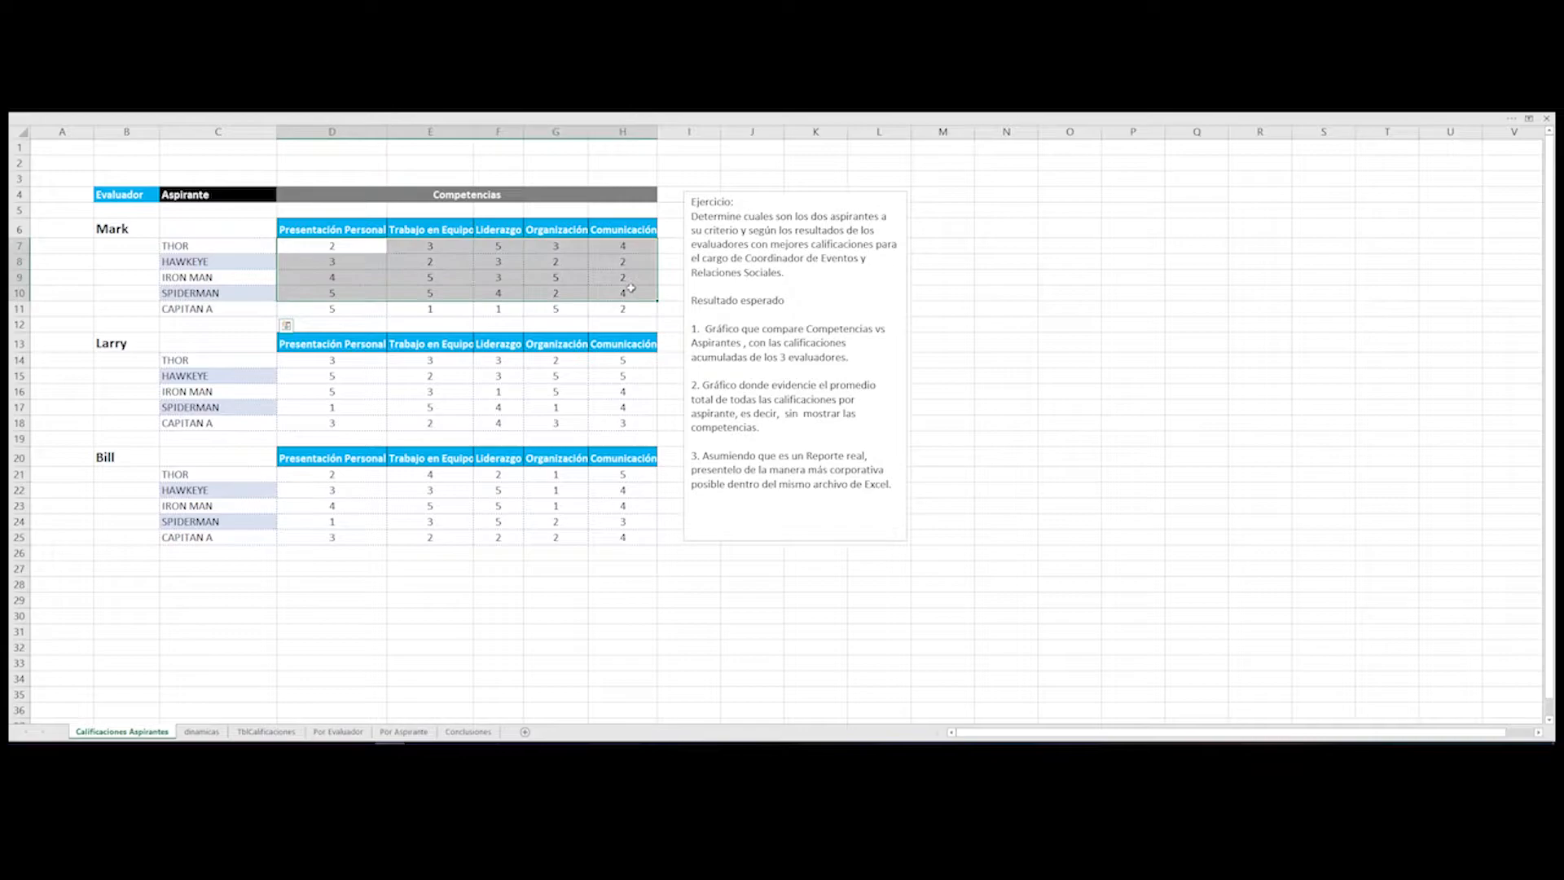
- Compare the list of applicants under each of the three evaluators
{"action": "left_click", "coordinate": [116, 232]}
{"action": "left_click_drag", "start_coordinate": [198, 246], "coordinate": [206, 305]}
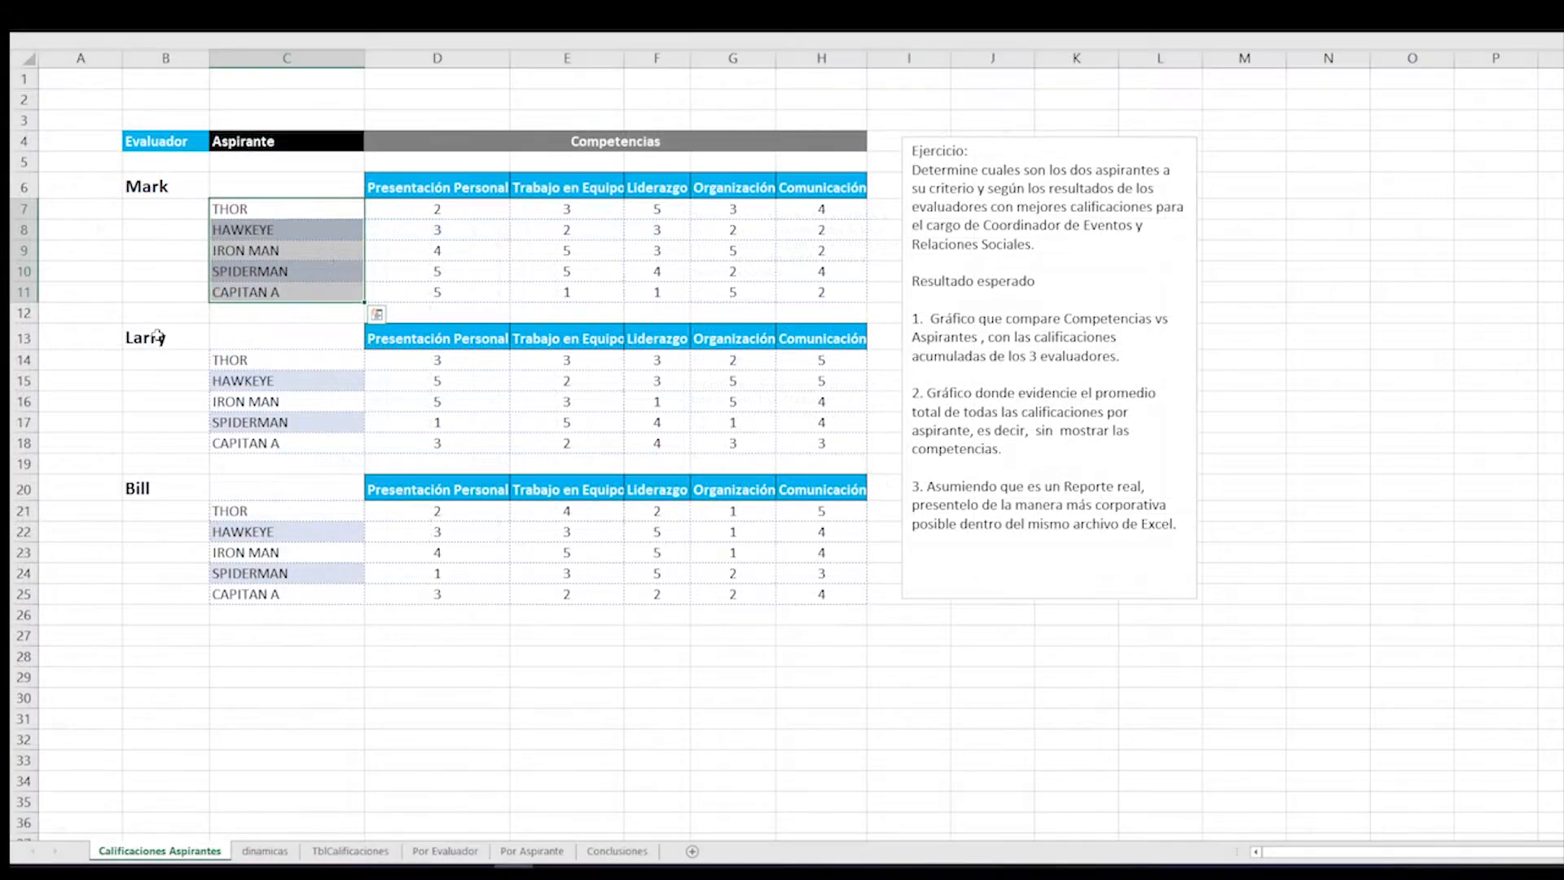
{"action": "left_click", "coordinate": [125, 341]}
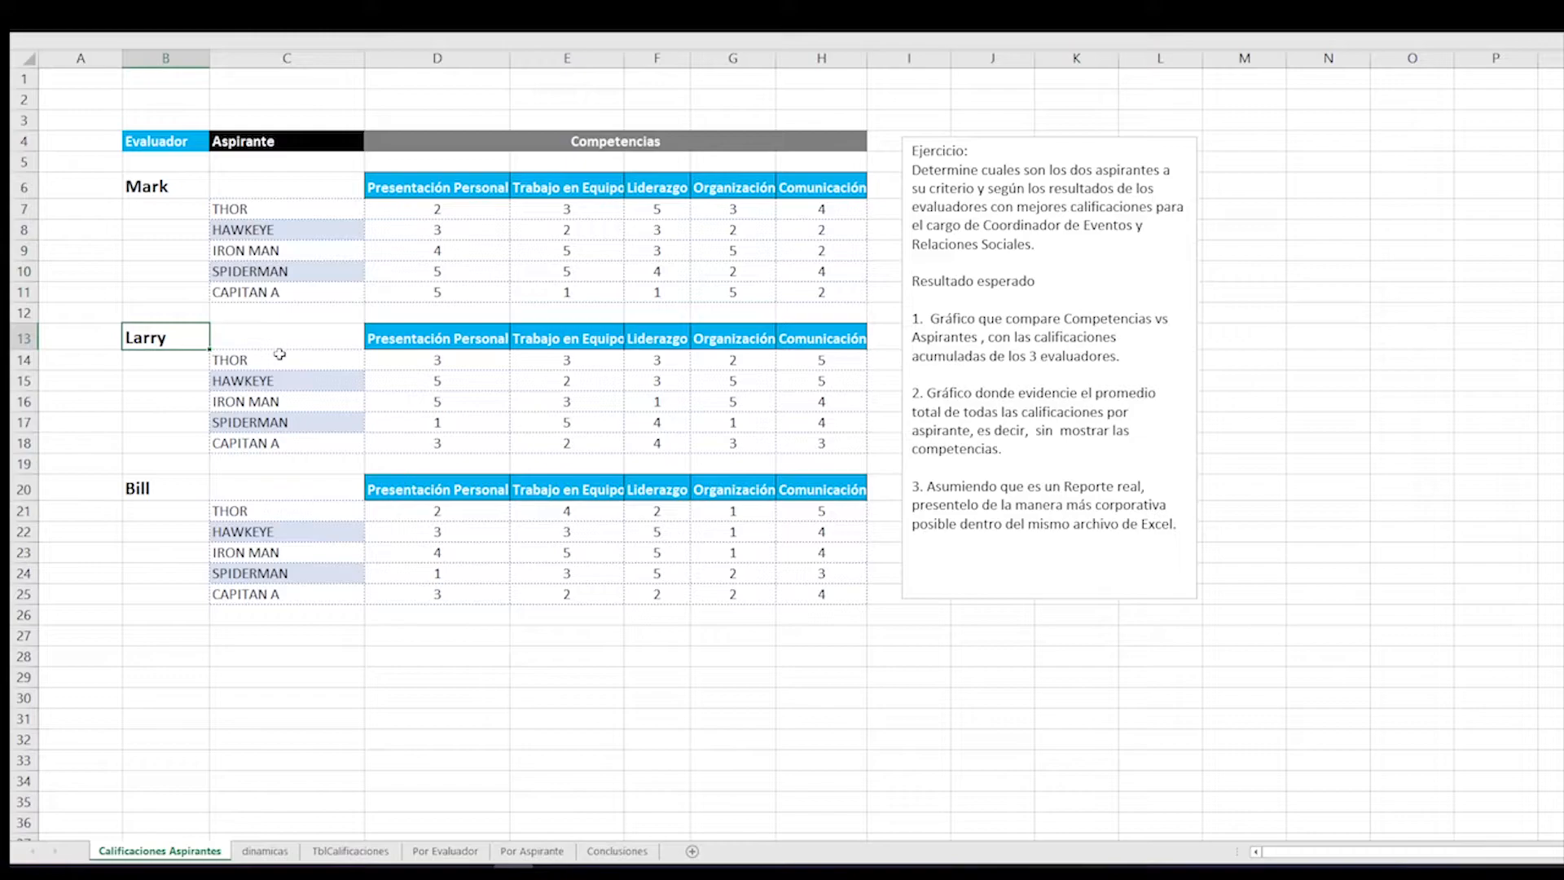
{"action": "left_click_drag", "start_coordinate": [295, 362], "coordinate": [290, 444]}
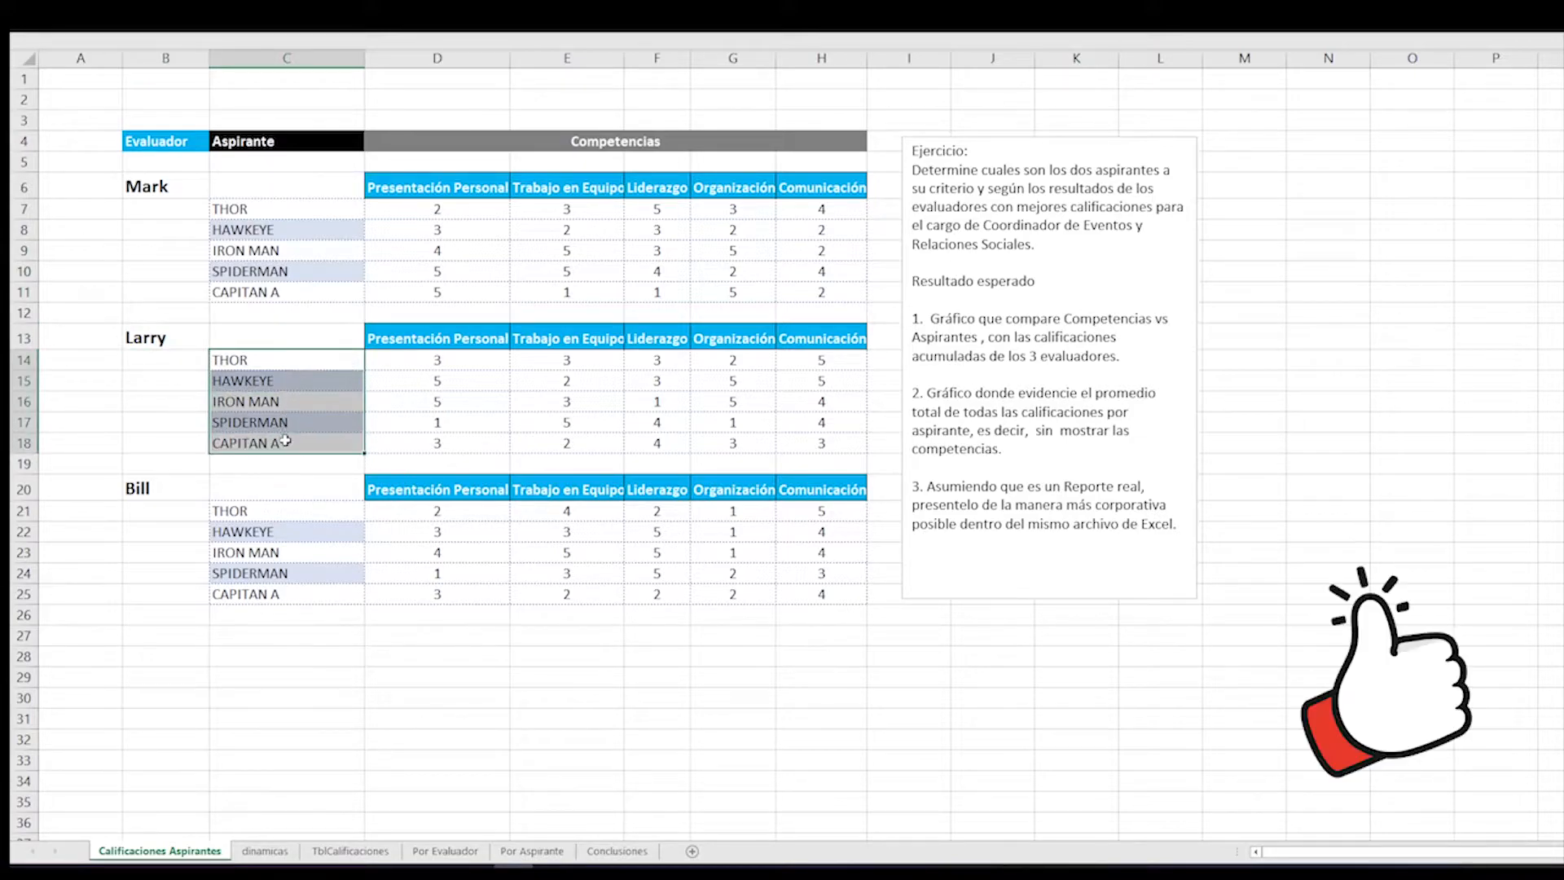
{"action": "left_click", "coordinate": [171, 492]}
{"action": "left_click_drag", "start_coordinate": [280, 519], "coordinate": [363, 594]}
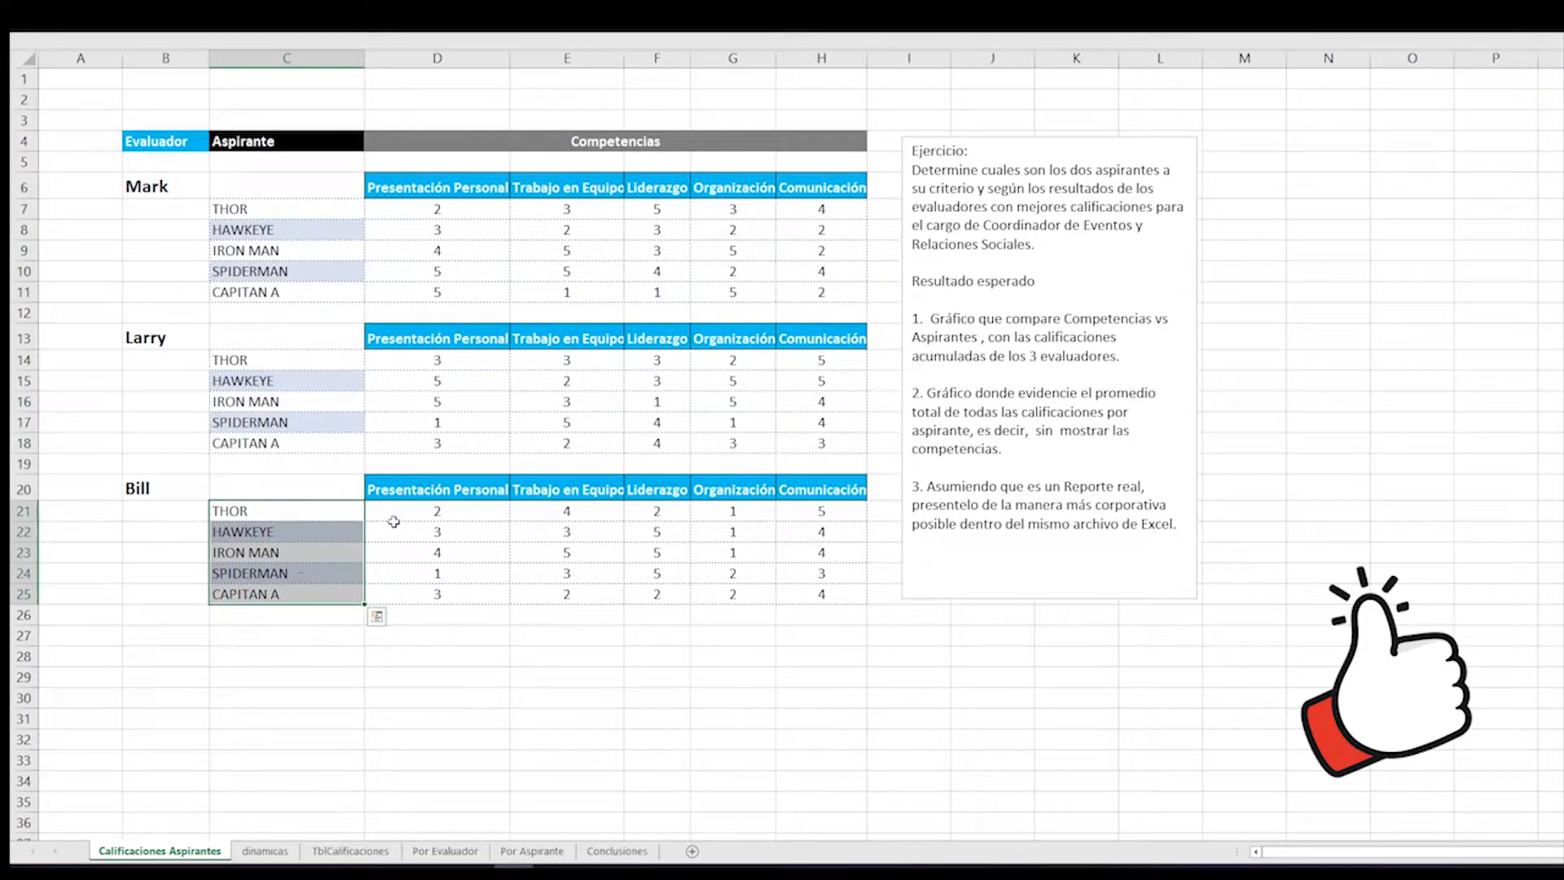
- Check the competency headings above each of the three evaluators' score blocks
{"action": "left_click", "coordinate": [504, 486]}
{"action": "left_click_drag", "start_coordinate": [504, 486], "coordinate": [826, 489]}
{"action": "left_click_drag", "start_coordinate": [831, 339], "coordinate": [481, 340]}
{"action": "left_click_drag", "start_coordinate": [450, 192], "coordinate": [810, 180]}
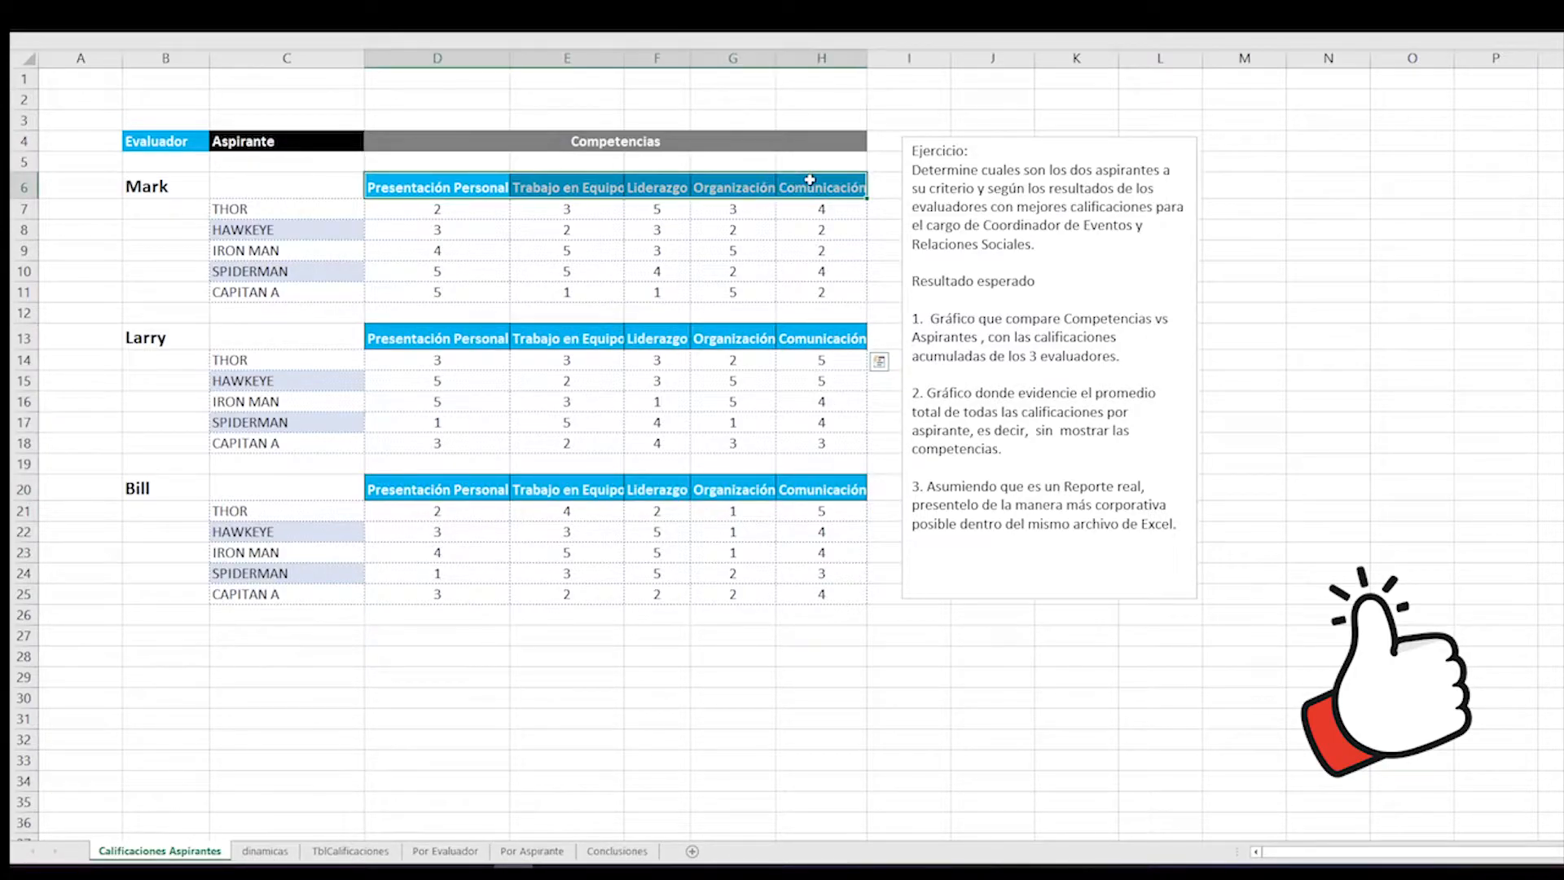
- Review the exercise text box, the Aspirante and Competencias headings, and the competency headings repeated in the first two blocks
{"action": "left_click", "coordinate": [1021, 137]}
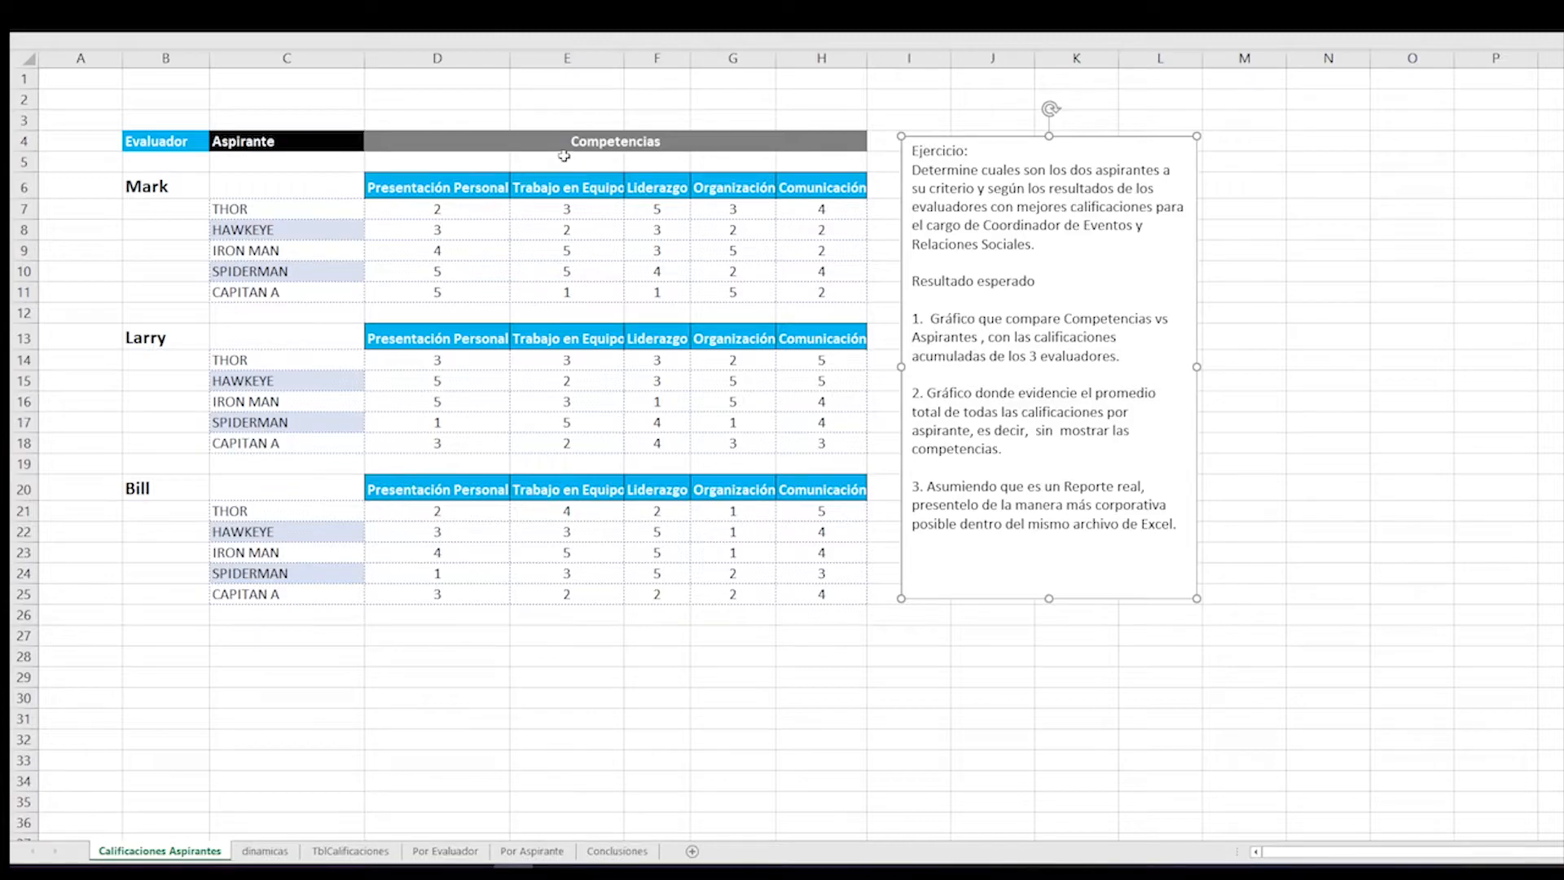
{"action": "left_click", "coordinate": [316, 142]}
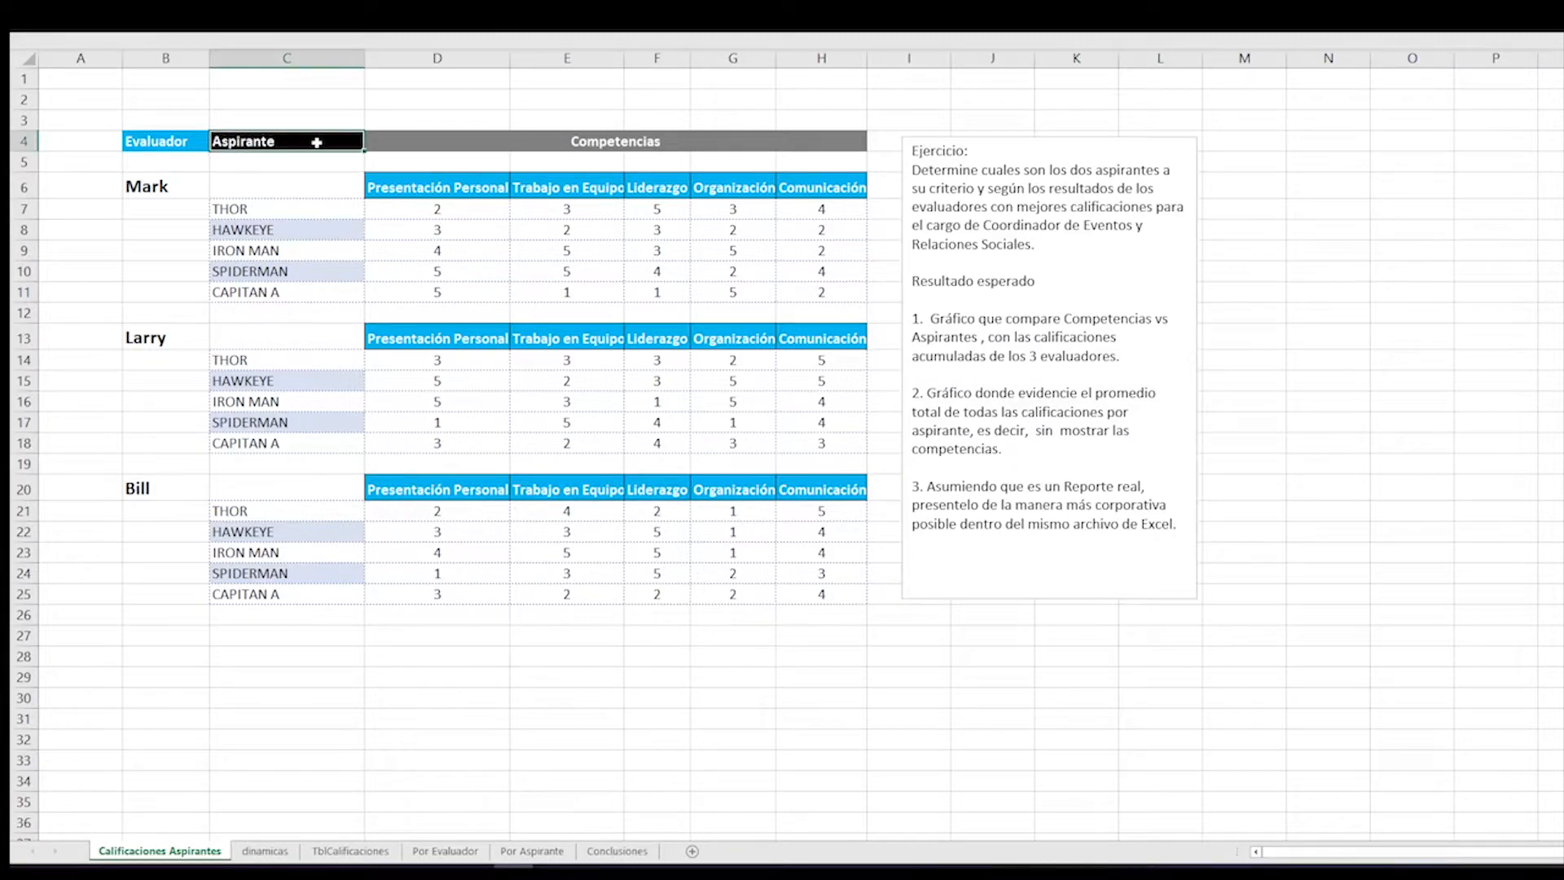
{"action": "left_click", "coordinate": [459, 148]}
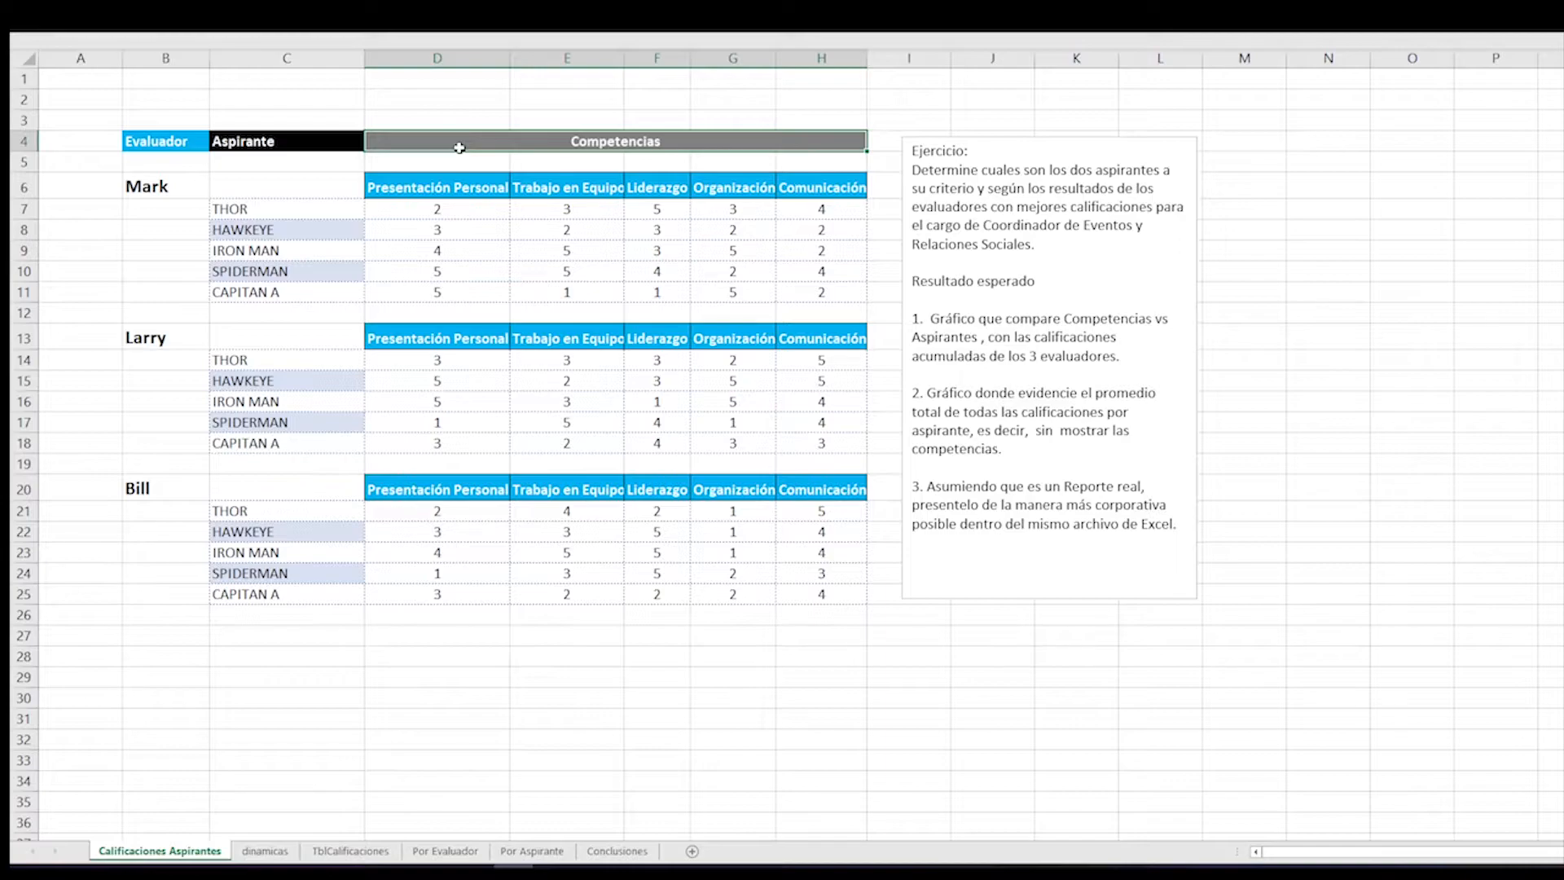
{"action": "left_click_drag", "start_coordinate": [444, 186], "coordinate": [804, 177]}
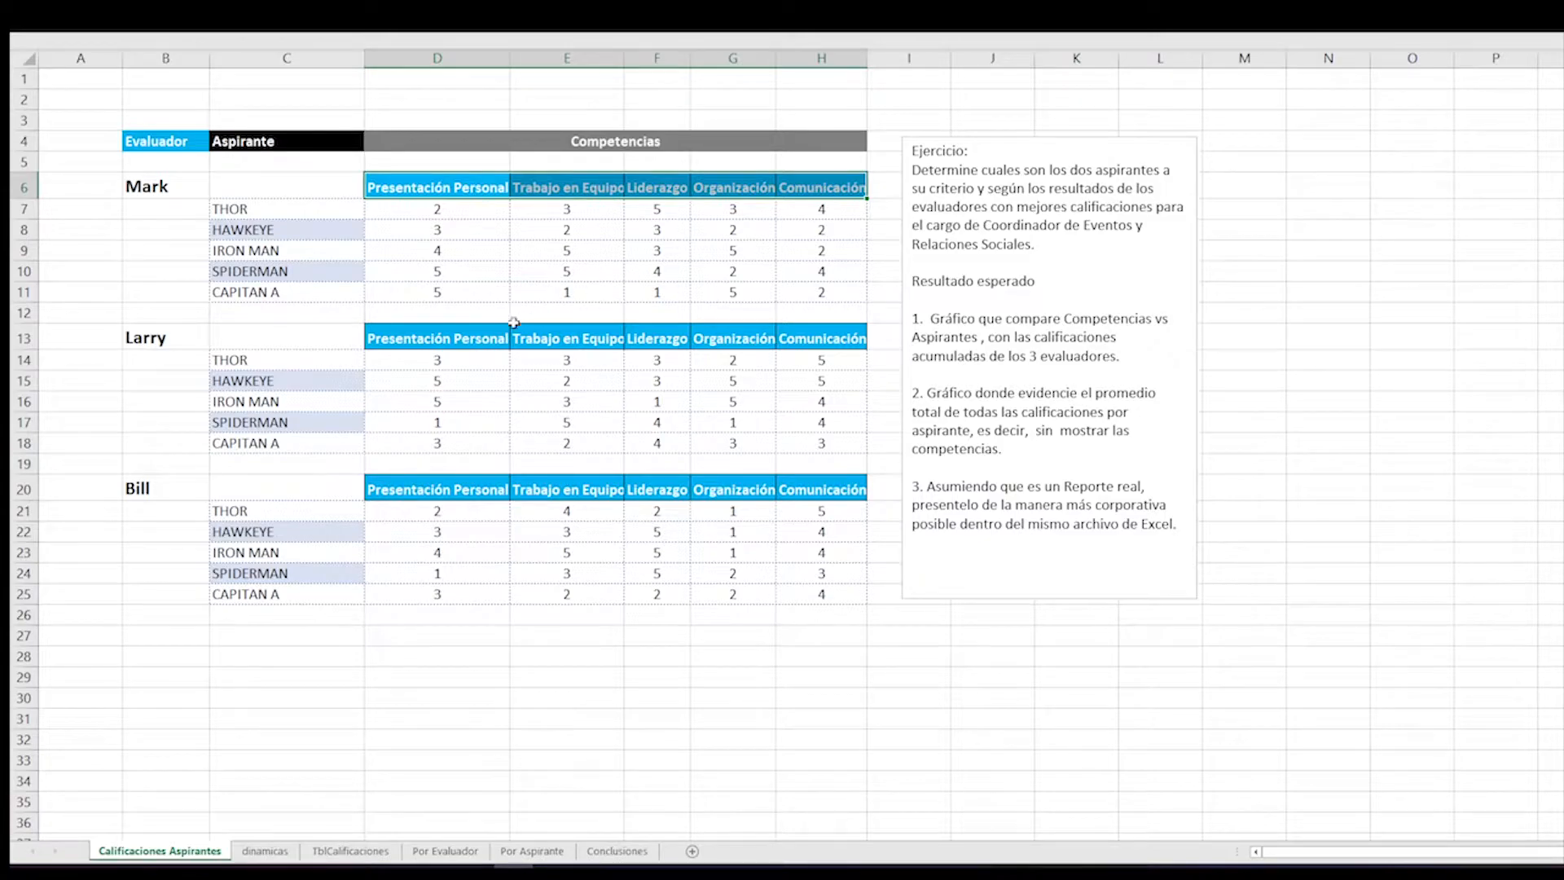
{"action": "left_click", "coordinate": [435, 339]}
{"action": "left_click_drag", "start_coordinate": [435, 339], "coordinate": [817, 339]}
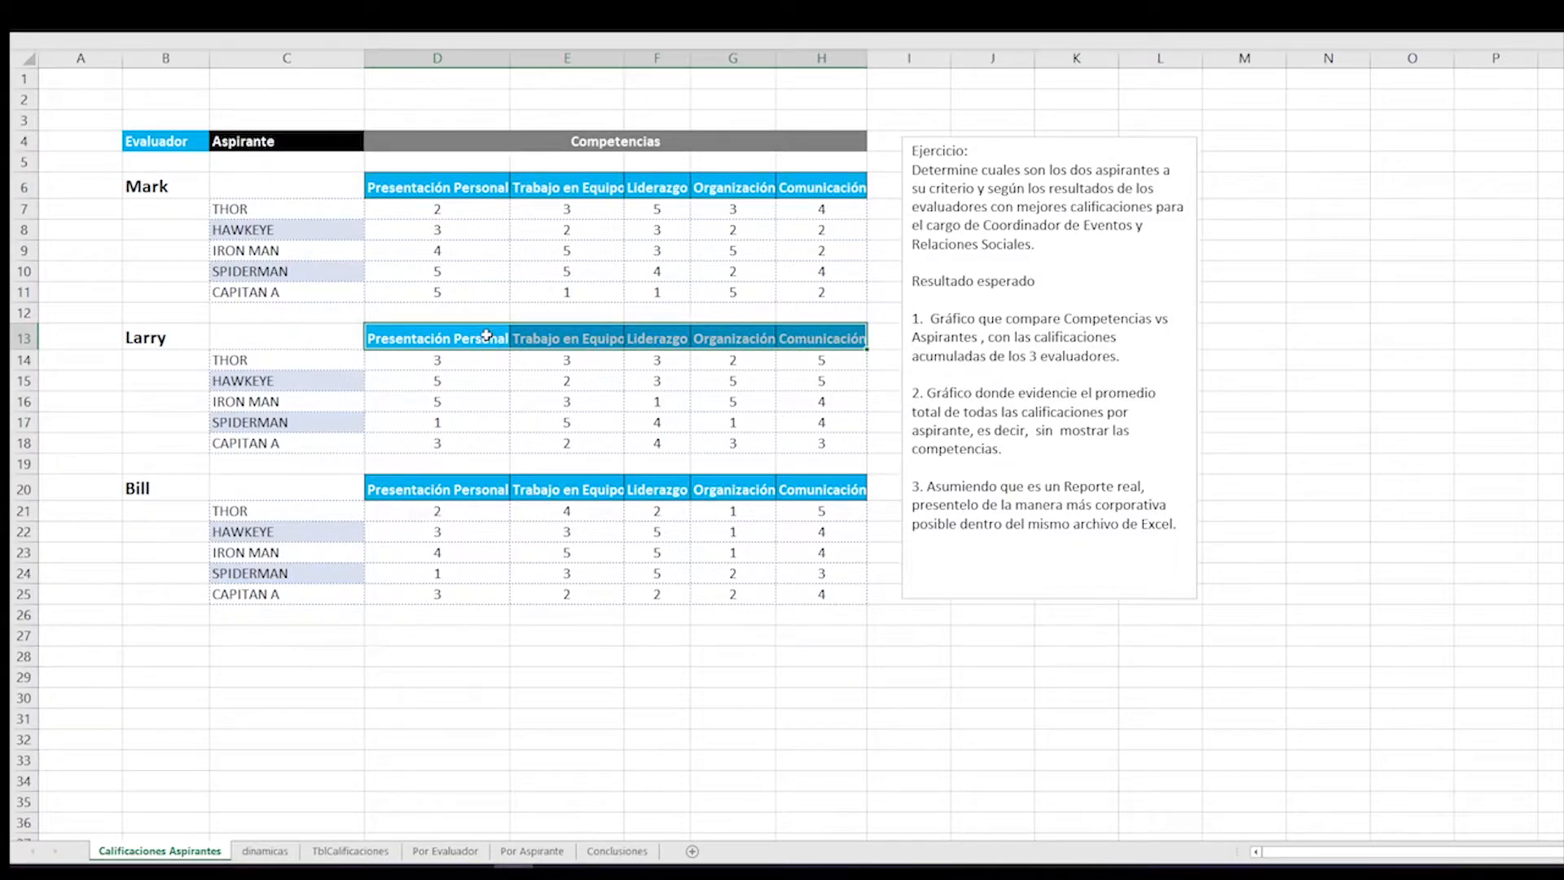
- Compare the first two evaluators' separate score blocks with the single consolidated table on the TblCalificaciones sheet
{"action": "left_click_drag", "start_coordinate": [261, 188], "coordinate": [829, 288]}
{"action": "left_click_drag", "start_coordinate": [296, 330], "coordinate": [834, 439]}
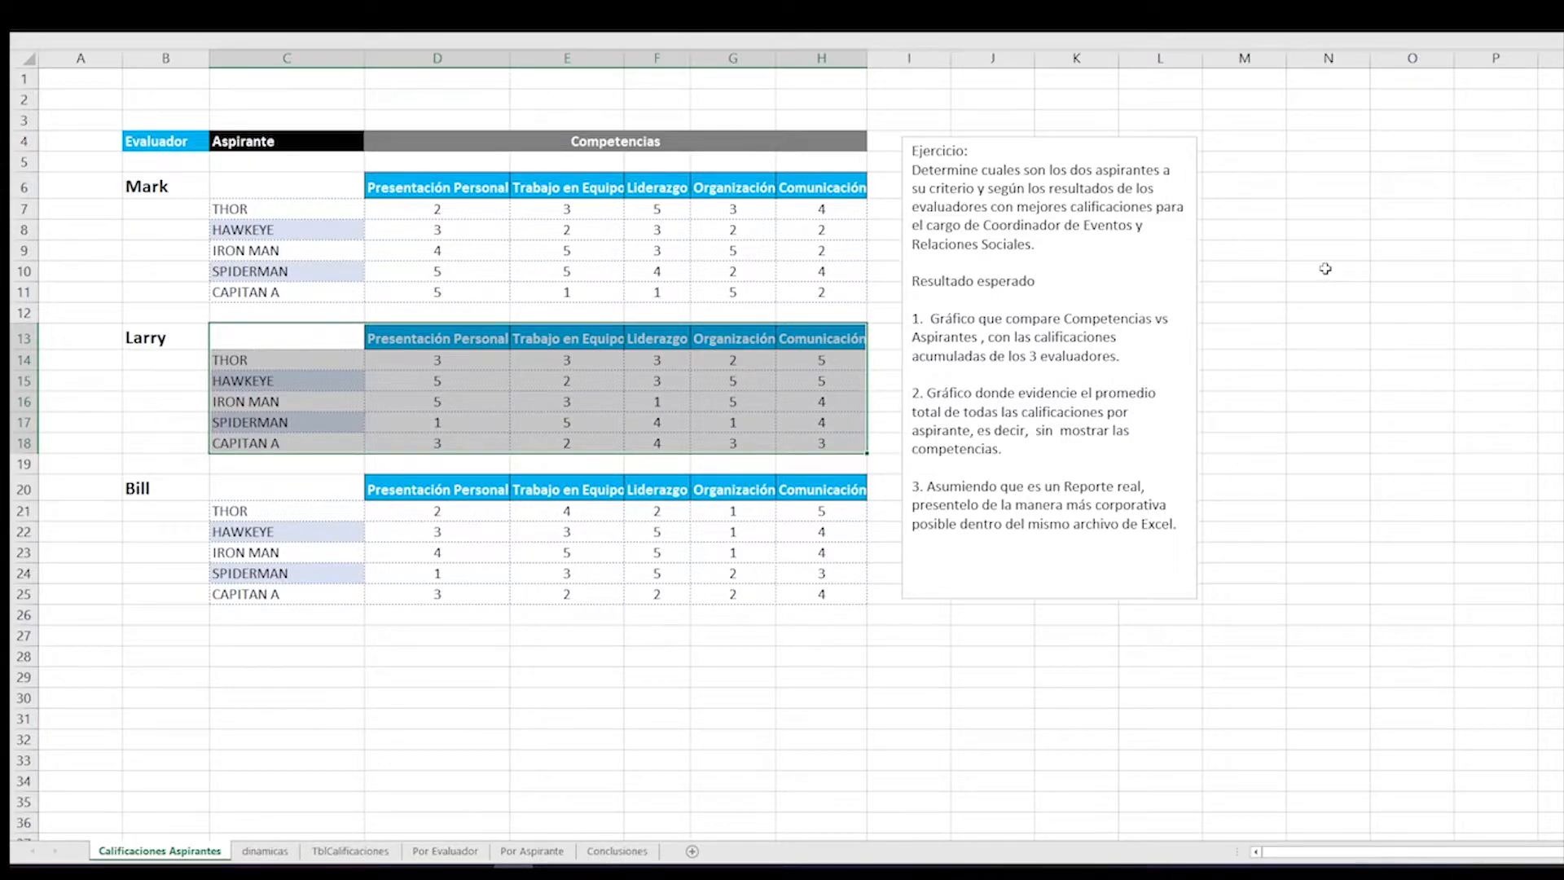
{"action": "left_click", "coordinate": [328, 852]}
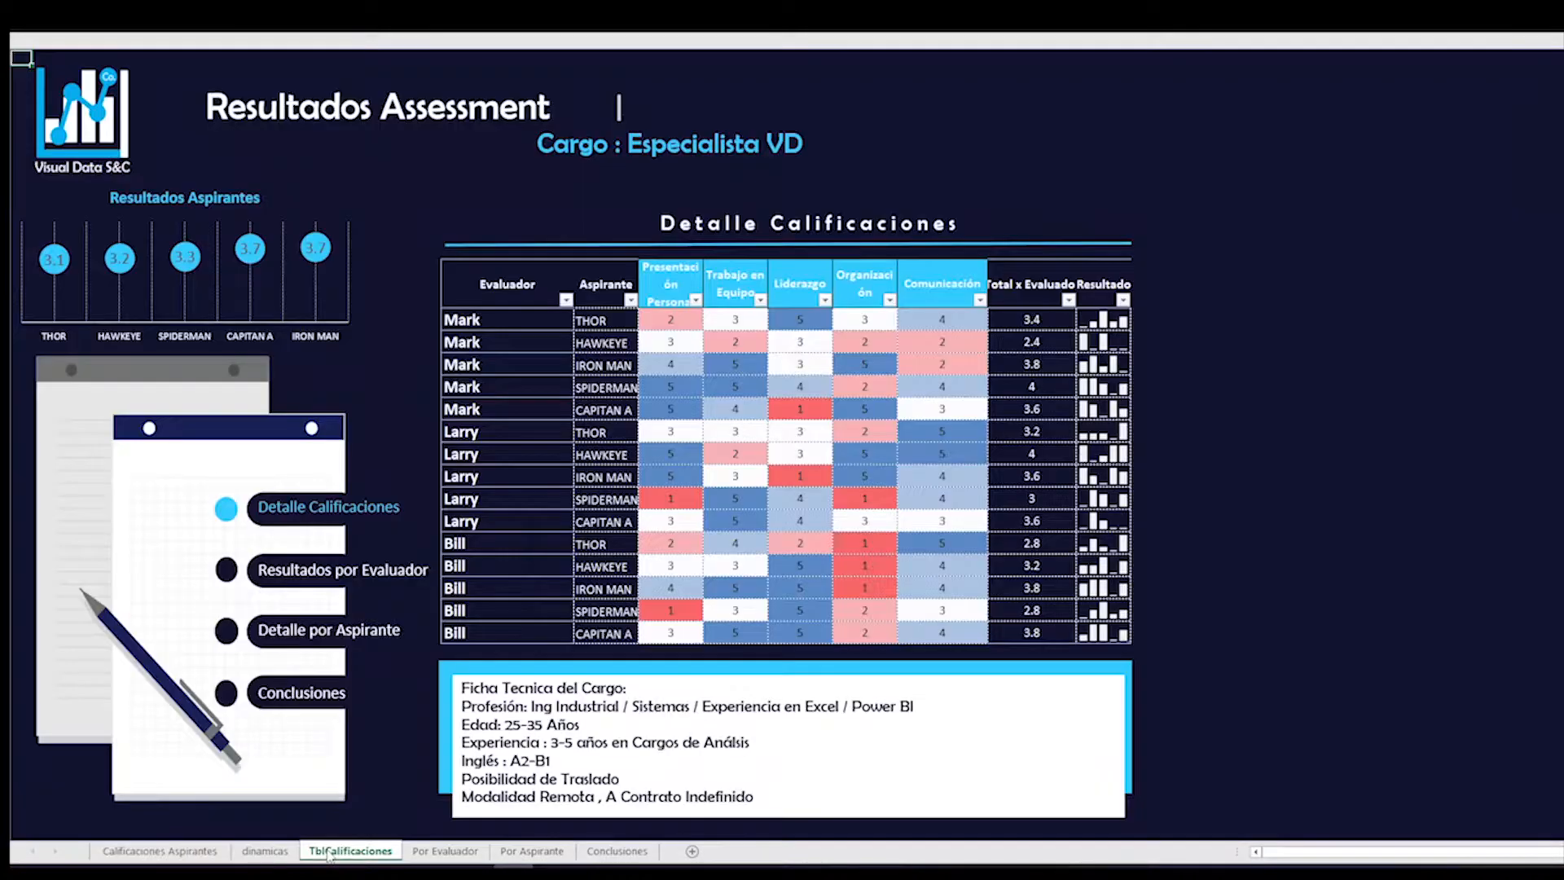
{"action": "left_click_drag", "start_coordinate": [940, 308], "coordinate": [1111, 636]}
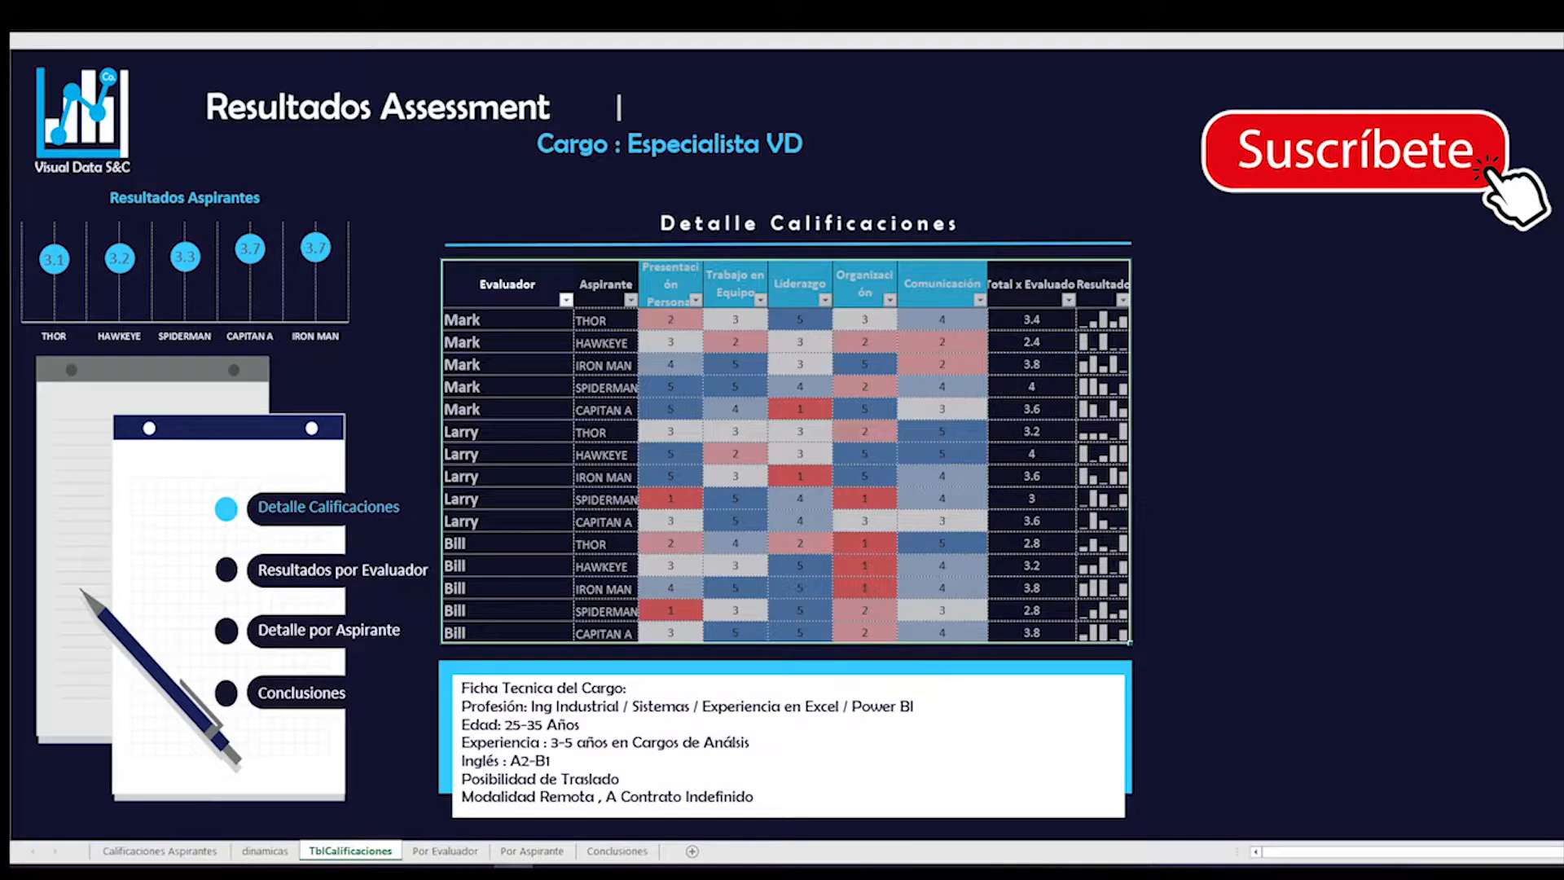
- On the Calificaciones Aspirantes sheet, copy the first evaluator's block B6:H11 to the empty area starting at cell N6
{"action": "left_click", "coordinate": [168, 851]}
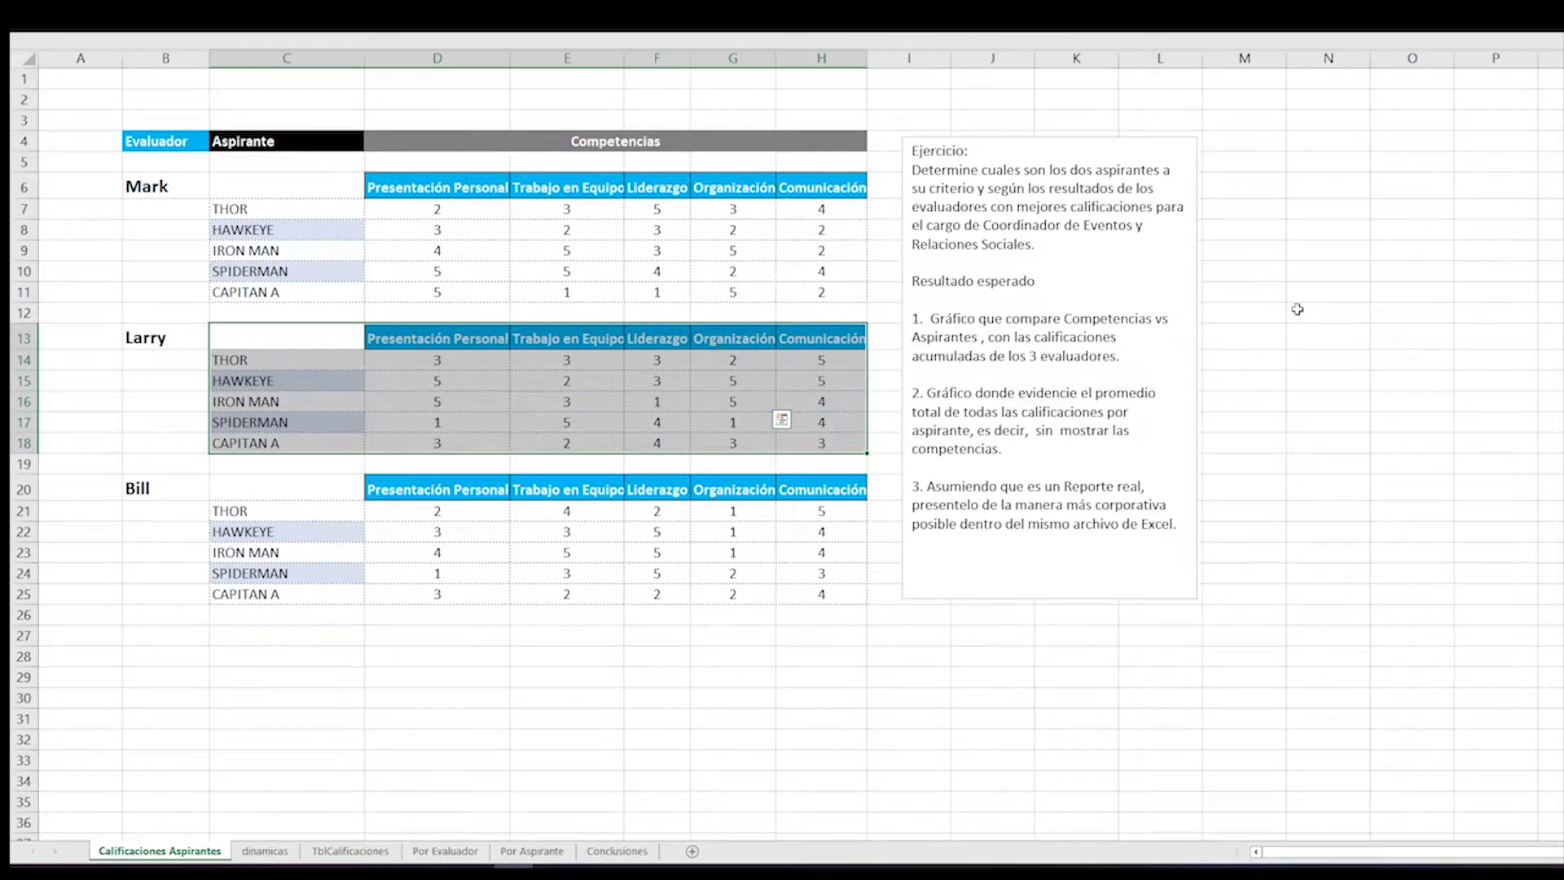
{"action": "scroll", "coordinate": [1297, 310], "scroll_direction": "down", "scroll_amount": 1}
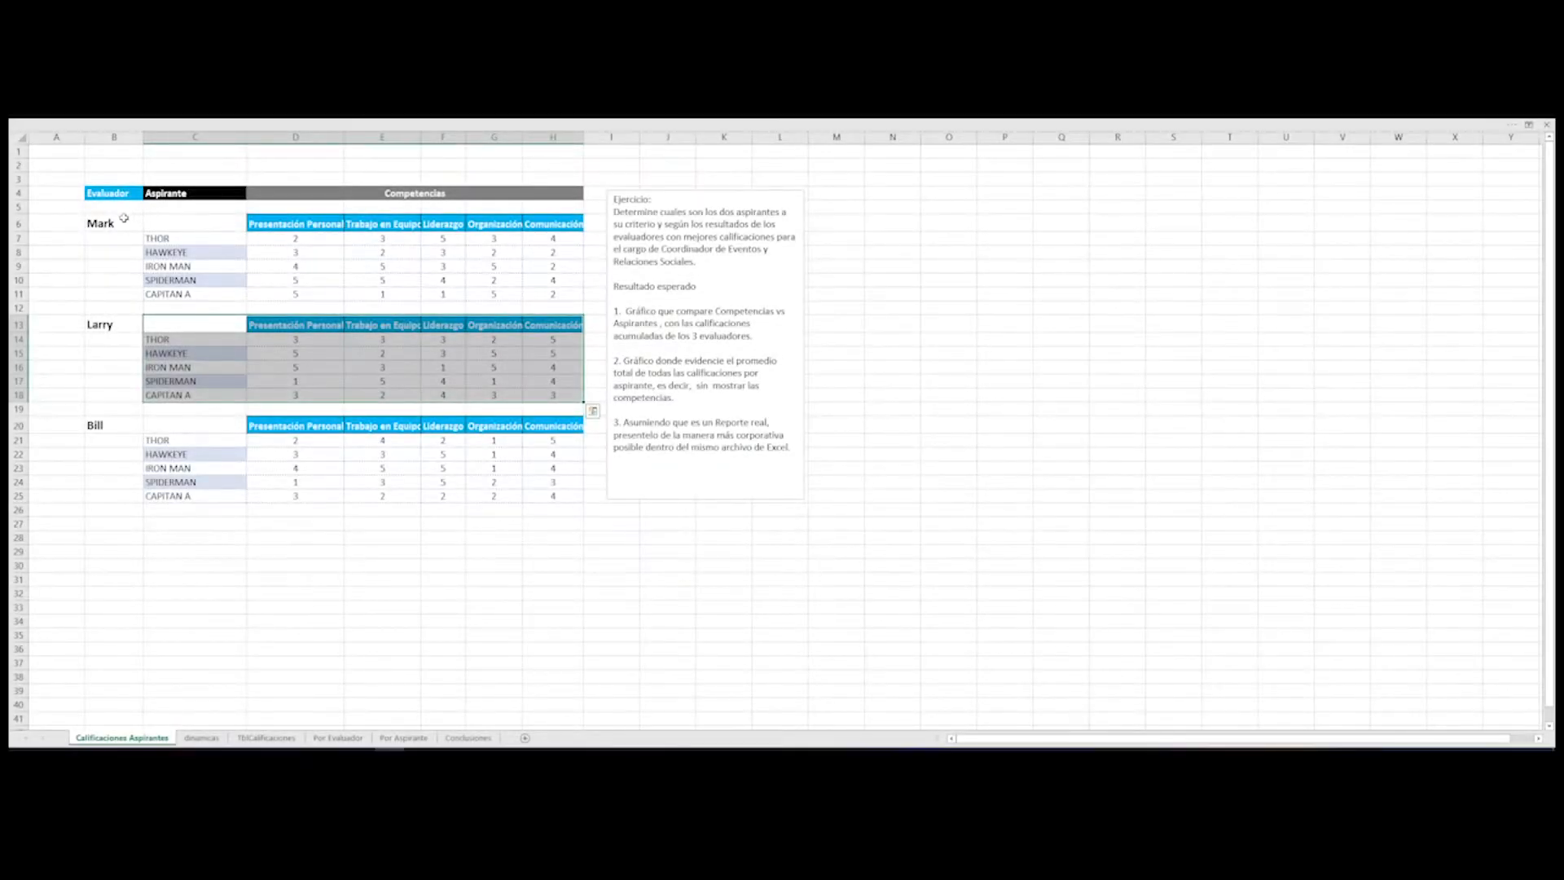
{"action": "left_click_drag", "start_coordinate": [155, 170], "coordinate": [673, 266]}
{"action": "left_click_drag", "start_coordinate": [510, 295], "coordinate": [546, 295]}
{"action": "key", "text": "ctrl+c"}
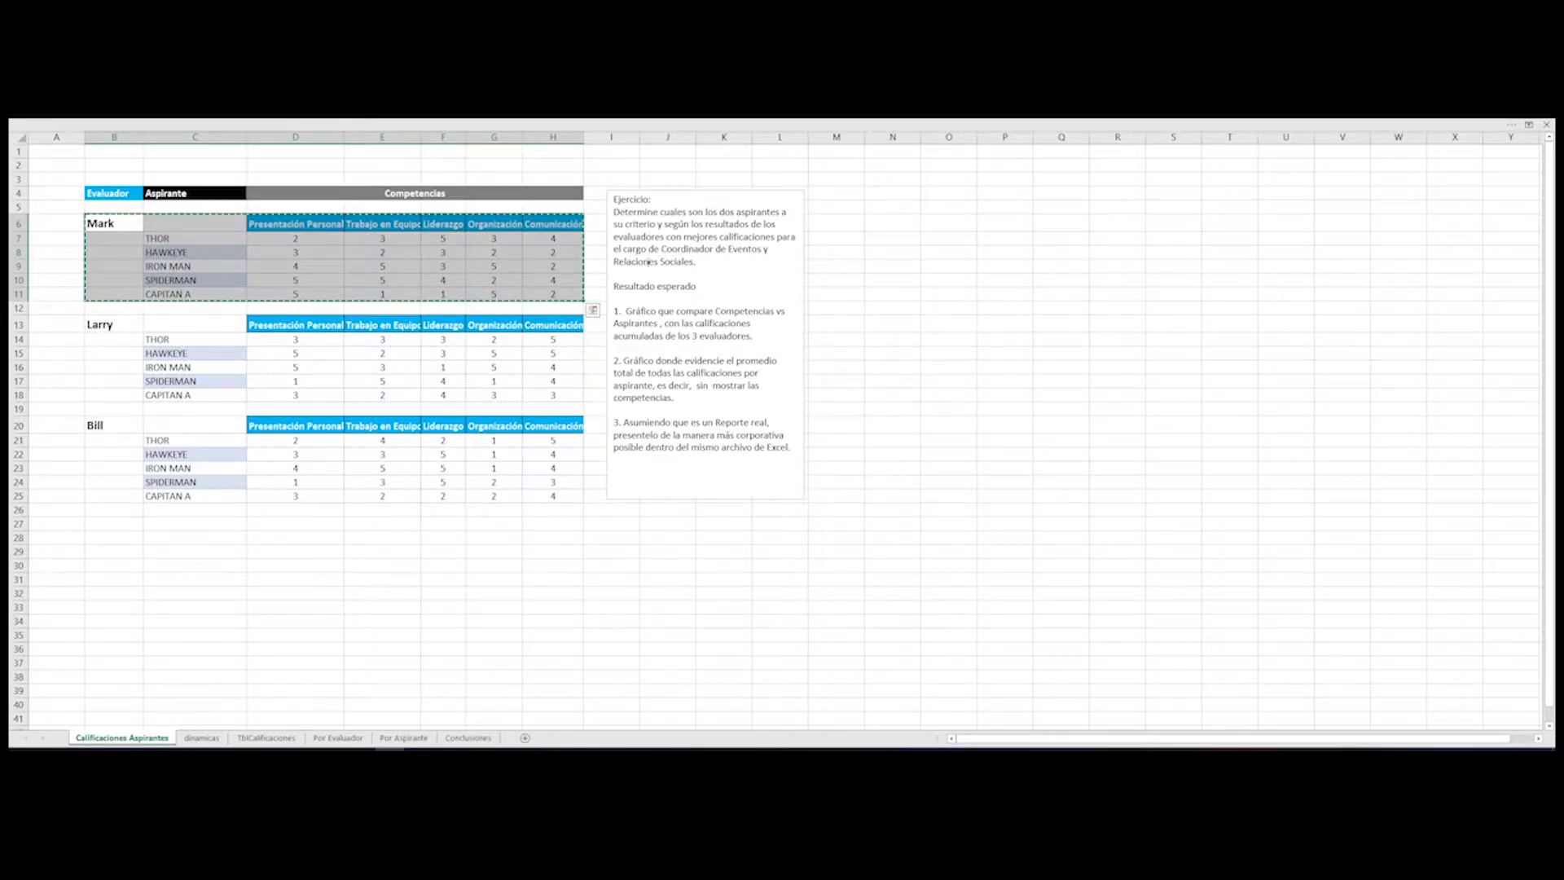
{"action": "left_click", "coordinate": [886, 223]}
{"action": "key", "text": "ctrl+v"}
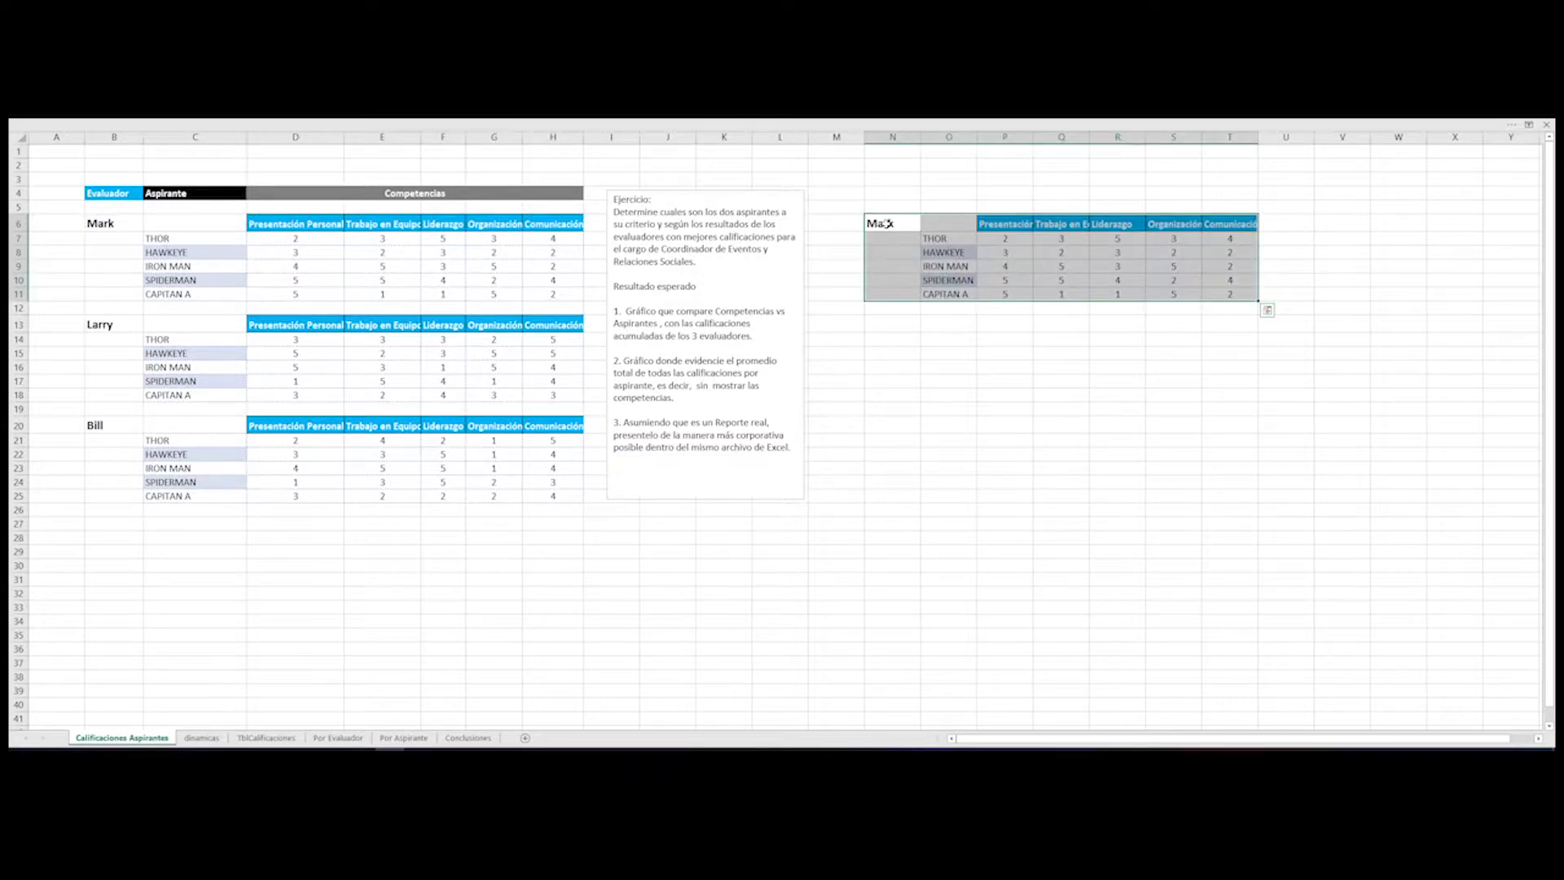
- Enter the heading ASPIRANTE in cell O6, above the copied applicant names
{"action": "left_click", "coordinate": [944, 223]}
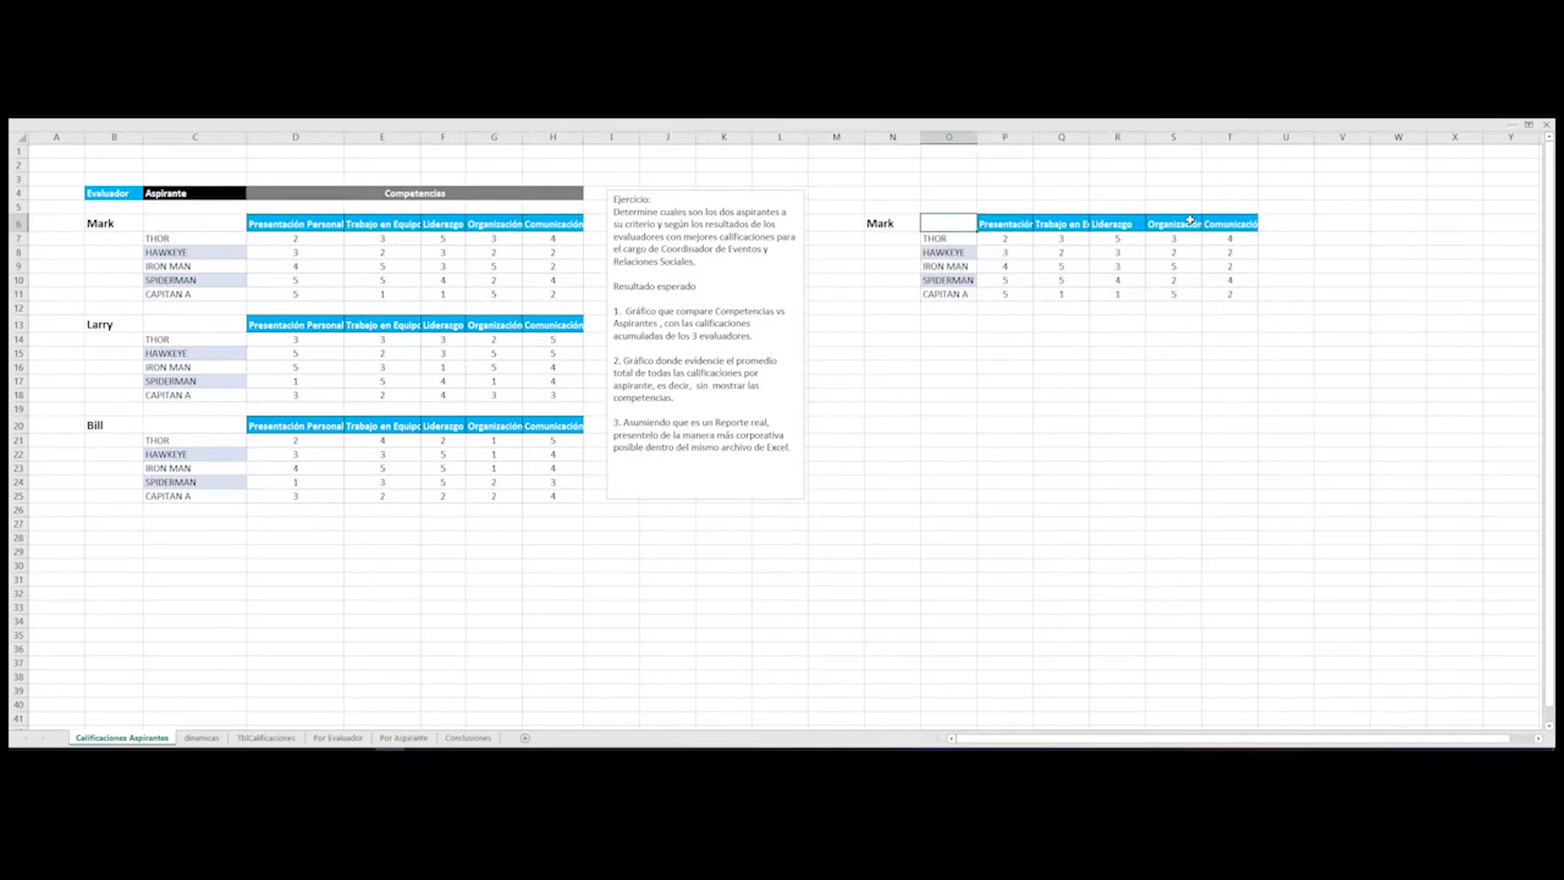
{"action": "type", "text": "aspir"}
{"action": "key", "text": "BackSpace"}
{"action": "key", "text": "BackSpace"}
{"action": "key", "text": "BackSpace"}
{"action": "key", "text": "BackSpace"}
{"action": "key", "text": "BackSpace"}
{"action": "type", "text": "ASPIRENTE"}
{"action": "key", "text": "Return"}
{"action": "key", "text": "Up"}
{"action": "type", "text": "ASPIRANTE"}
{"action": "key", "text": "Return"}
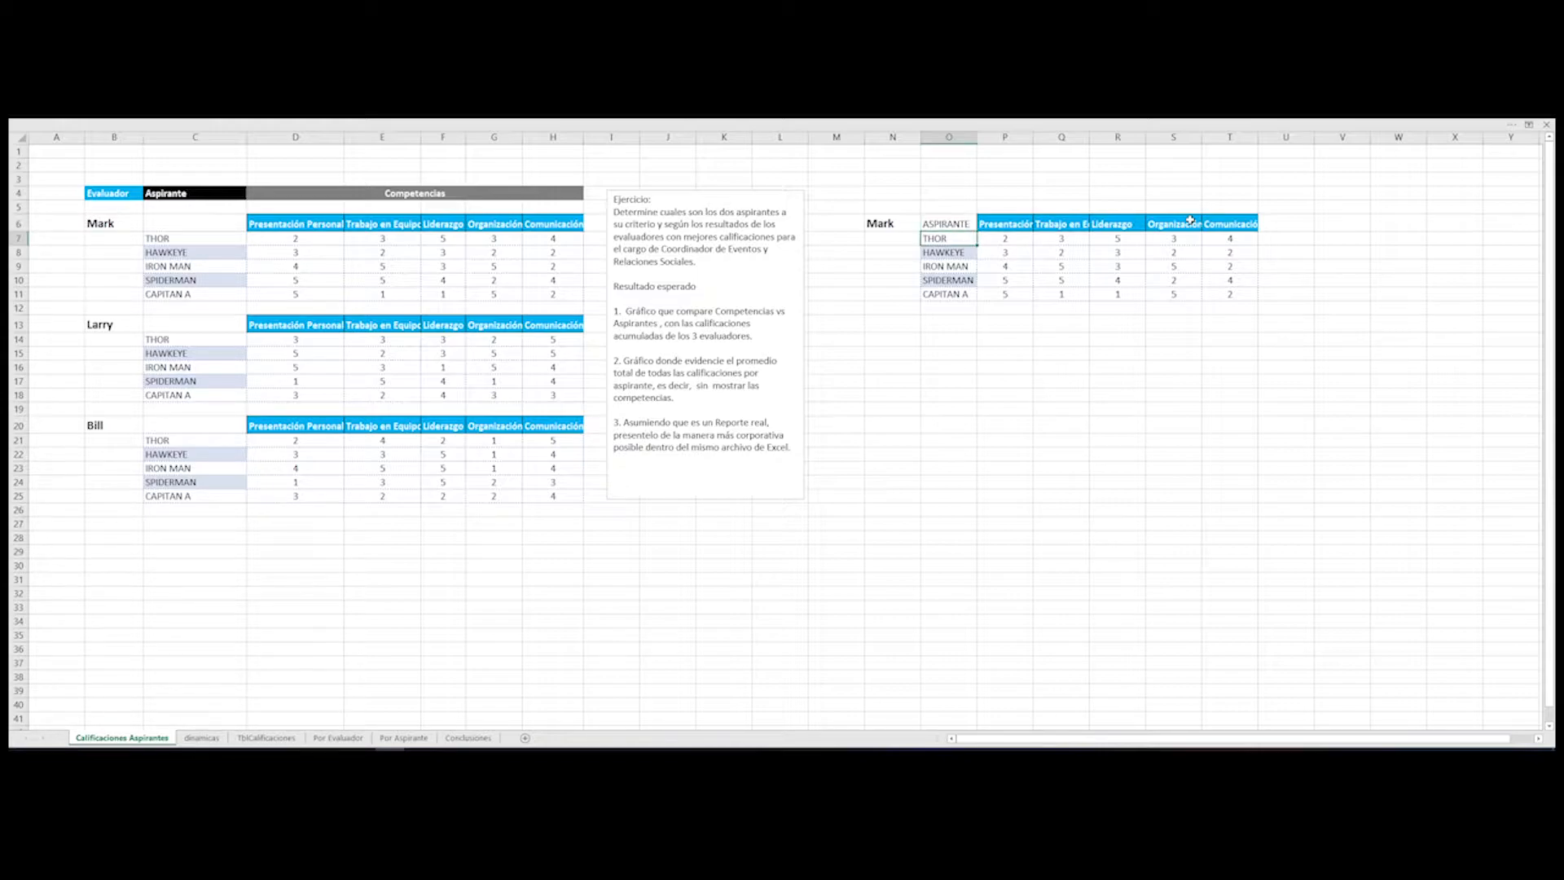
- Fill cells N7:N11 with the first evaluator's name, beside each applicant in the copied block
{"action": "key", "text": "Up"}
{"action": "key", "text": "Left"}
{"action": "key", "text": "Down"}
{"action": "key", "text": "shift+Down"}
{"action": "key", "text": "shift+Down"}
{"action": "key", "text": "shift+Down"}
{"action": "key", "text": "shift+Down"}
{"action": "key", "text": "ctrl+v"}
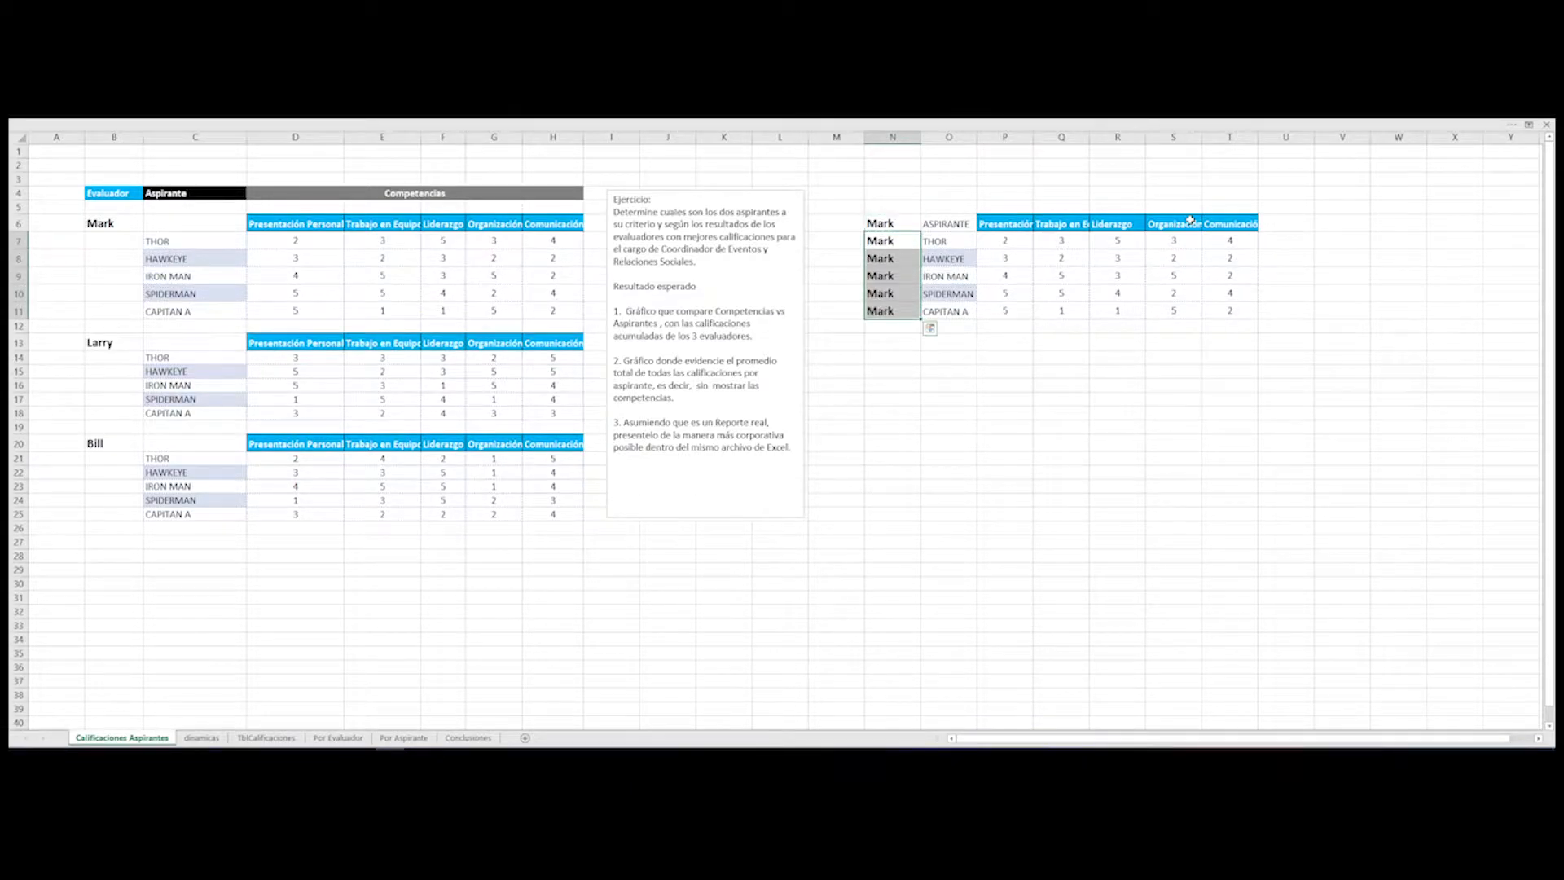
- Replace the evaluator's name in cell N6 with the heading Evaluador
{"action": "key", "text": "Up"}
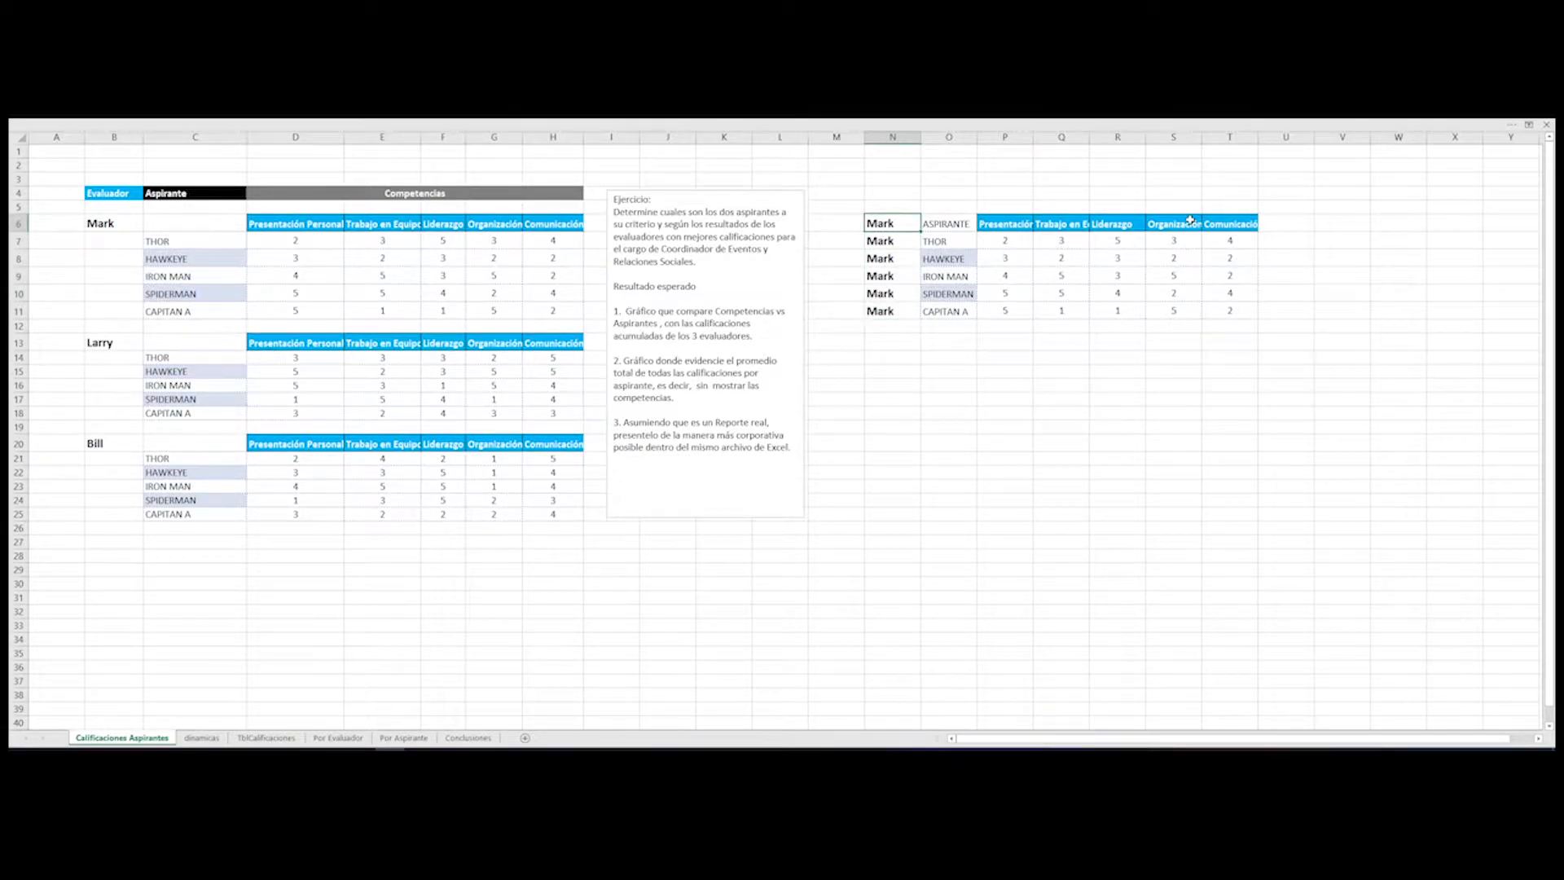
{"action": "type", "text": "eVALUADOR"}
{"action": "key", "text": "Return"}
{"action": "key", "text": "Up"}
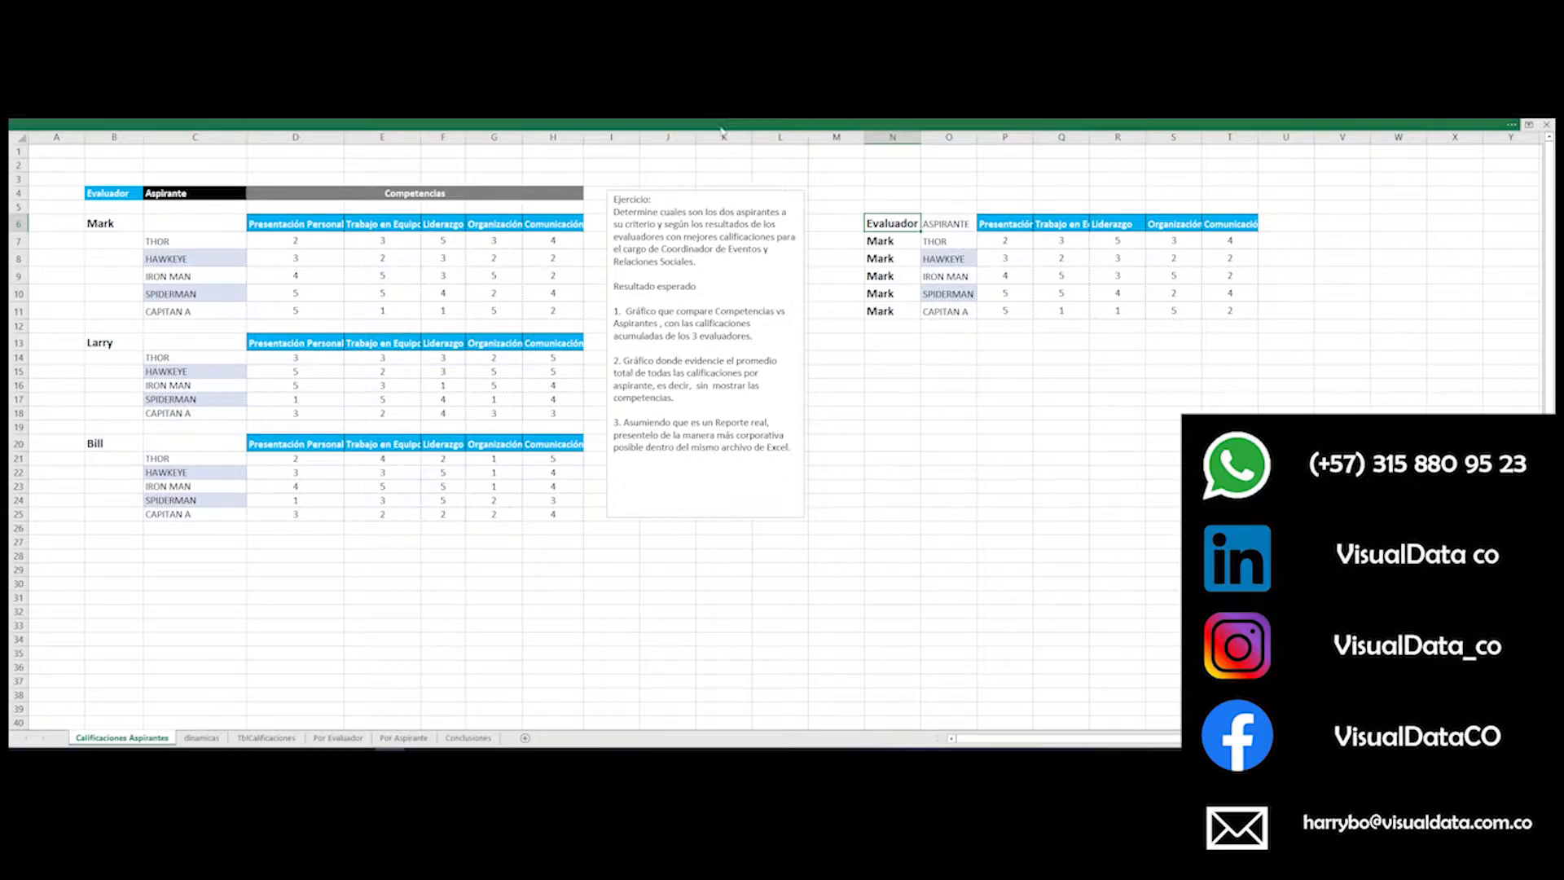
- Review the new table's header row N6:T6 and the first evaluator's data rows beneath it
{"action": "left_click", "coordinate": [929, 222]}
{"action": "left_click_drag", "start_coordinate": [885, 222], "coordinate": [1215, 228]}
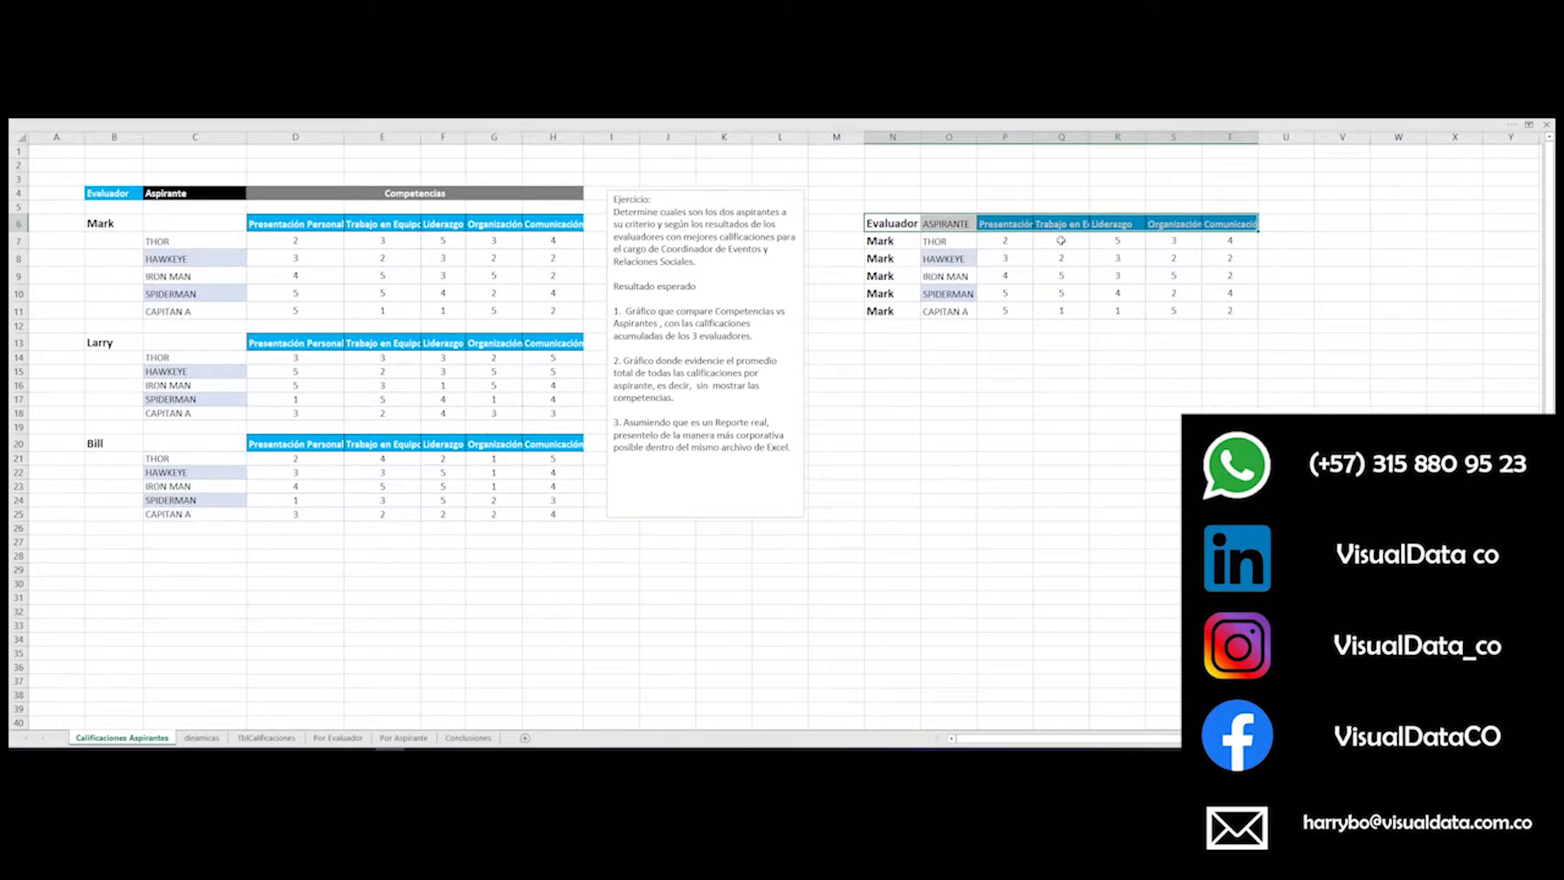
{"action": "left_click_drag", "start_coordinate": [896, 241], "coordinate": [1023, 306]}
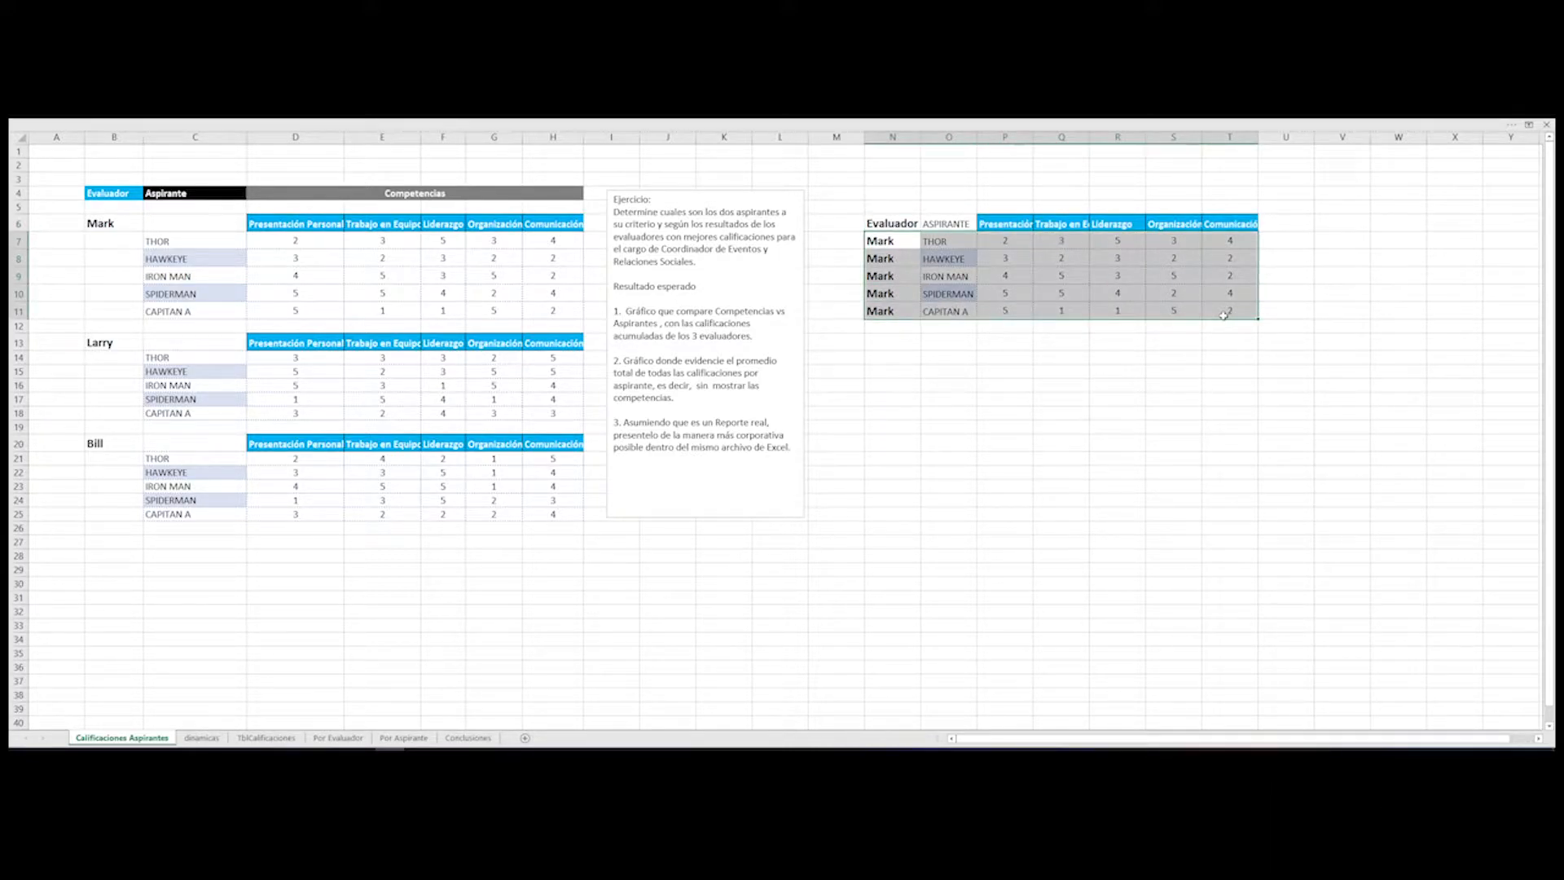
{"action": "left_click_drag", "start_coordinate": [936, 223], "coordinate": [1236, 226]}
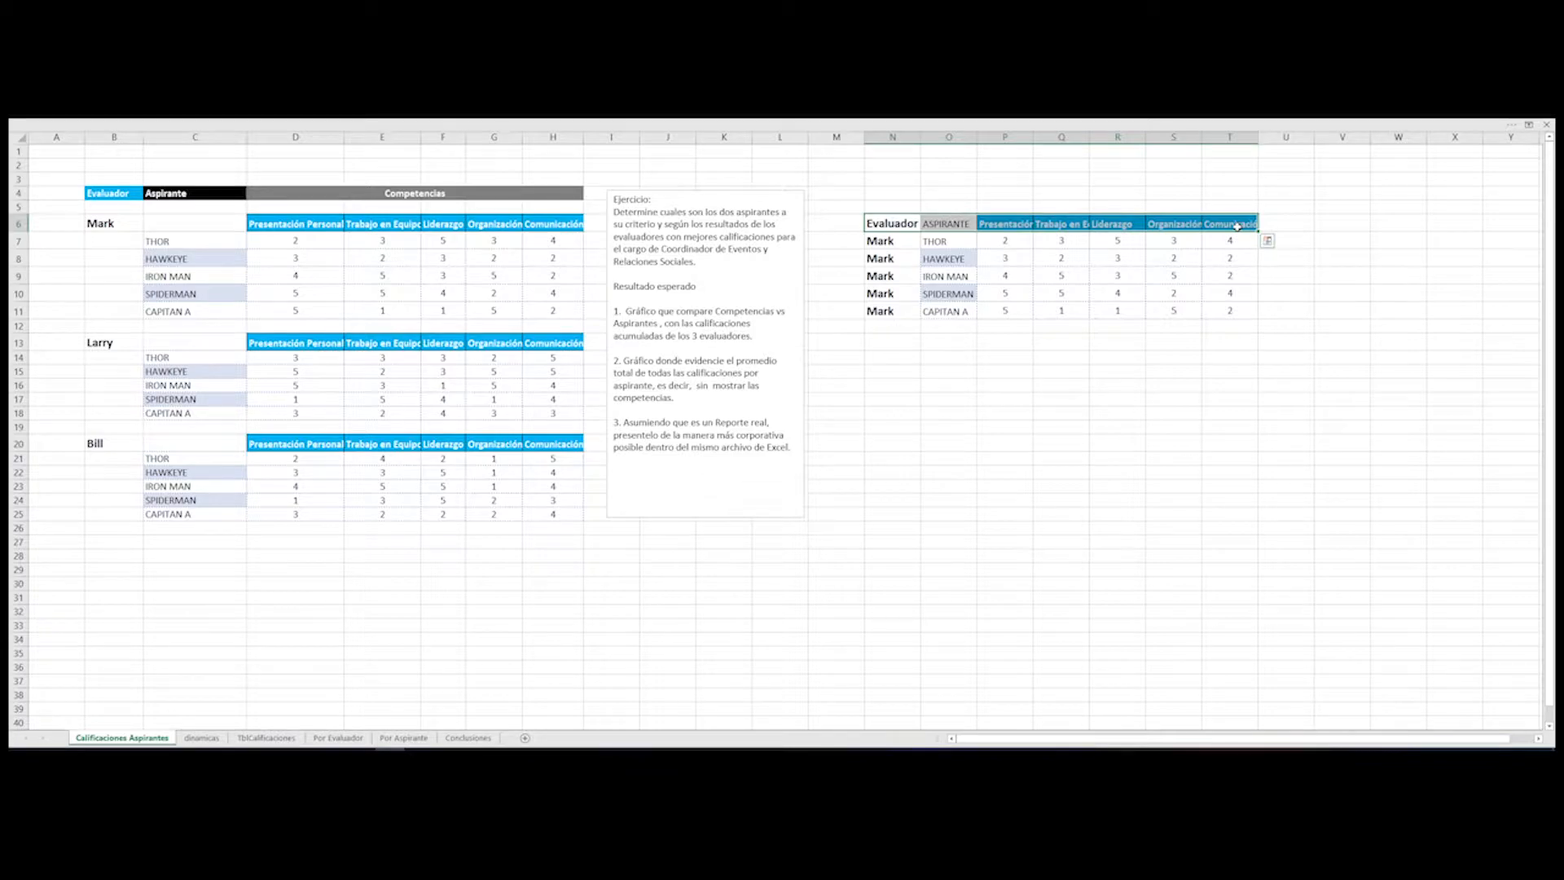
- Copy the second evaluator's applicants and scores from C14:H18 to directly below the first evaluator's rows, starting at O12
{"action": "left_click", "coordinate": [169, 357]}
{"action": "left_click_drag", "start_coordinate": [170, 358], "coordinate": [554, 412]}
{"action": "key", "text": "ctrl+c"}
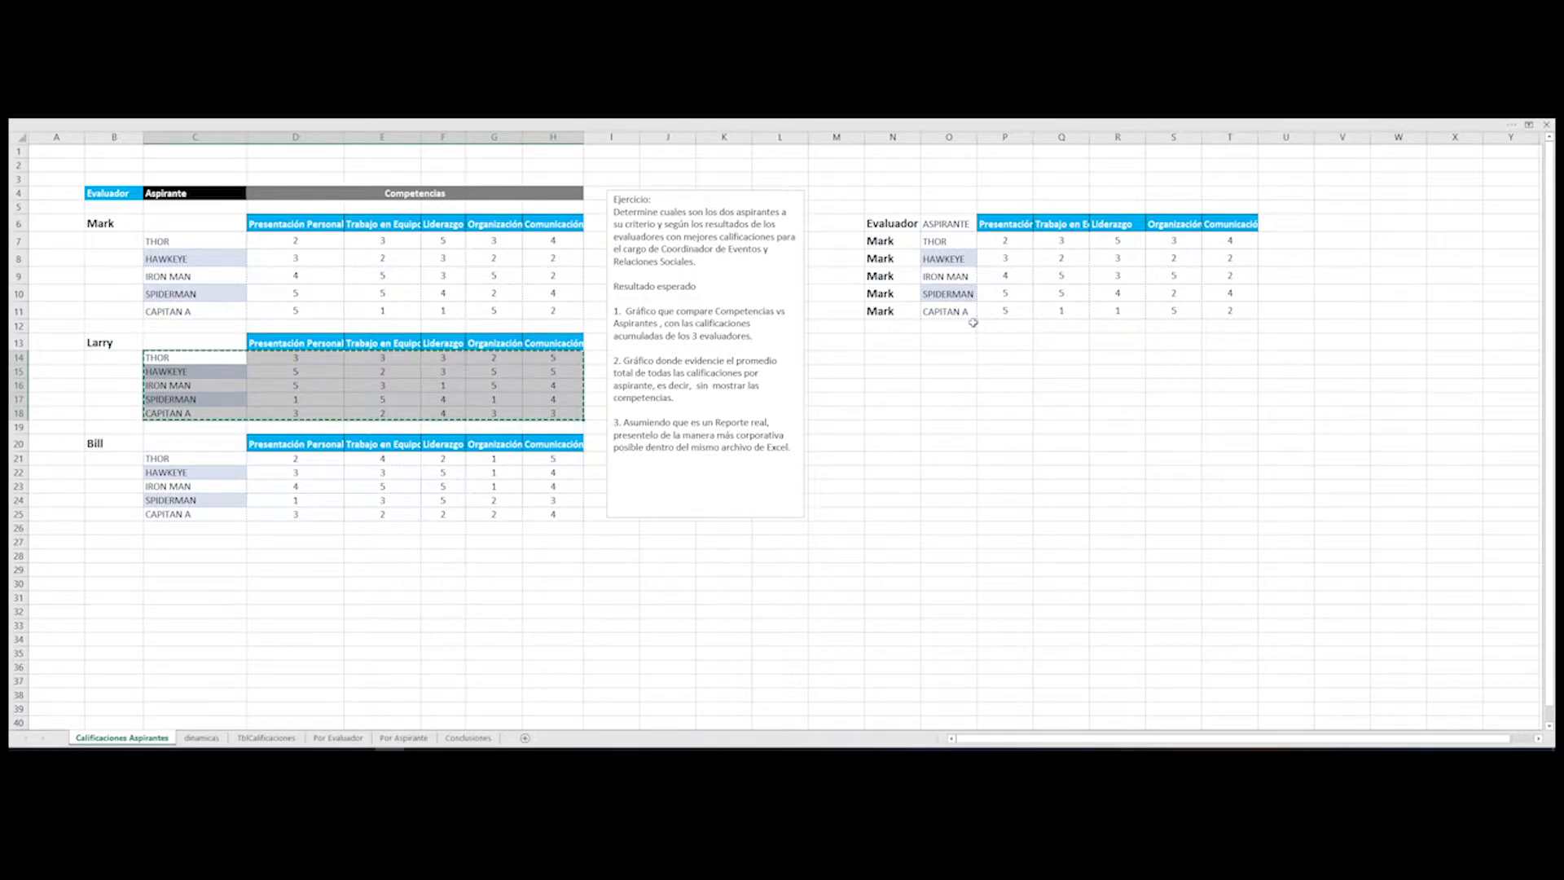
{"action": "left_click", "coordinate": [949, 325]}
{"action": "key", "text": "ctrl+v"}
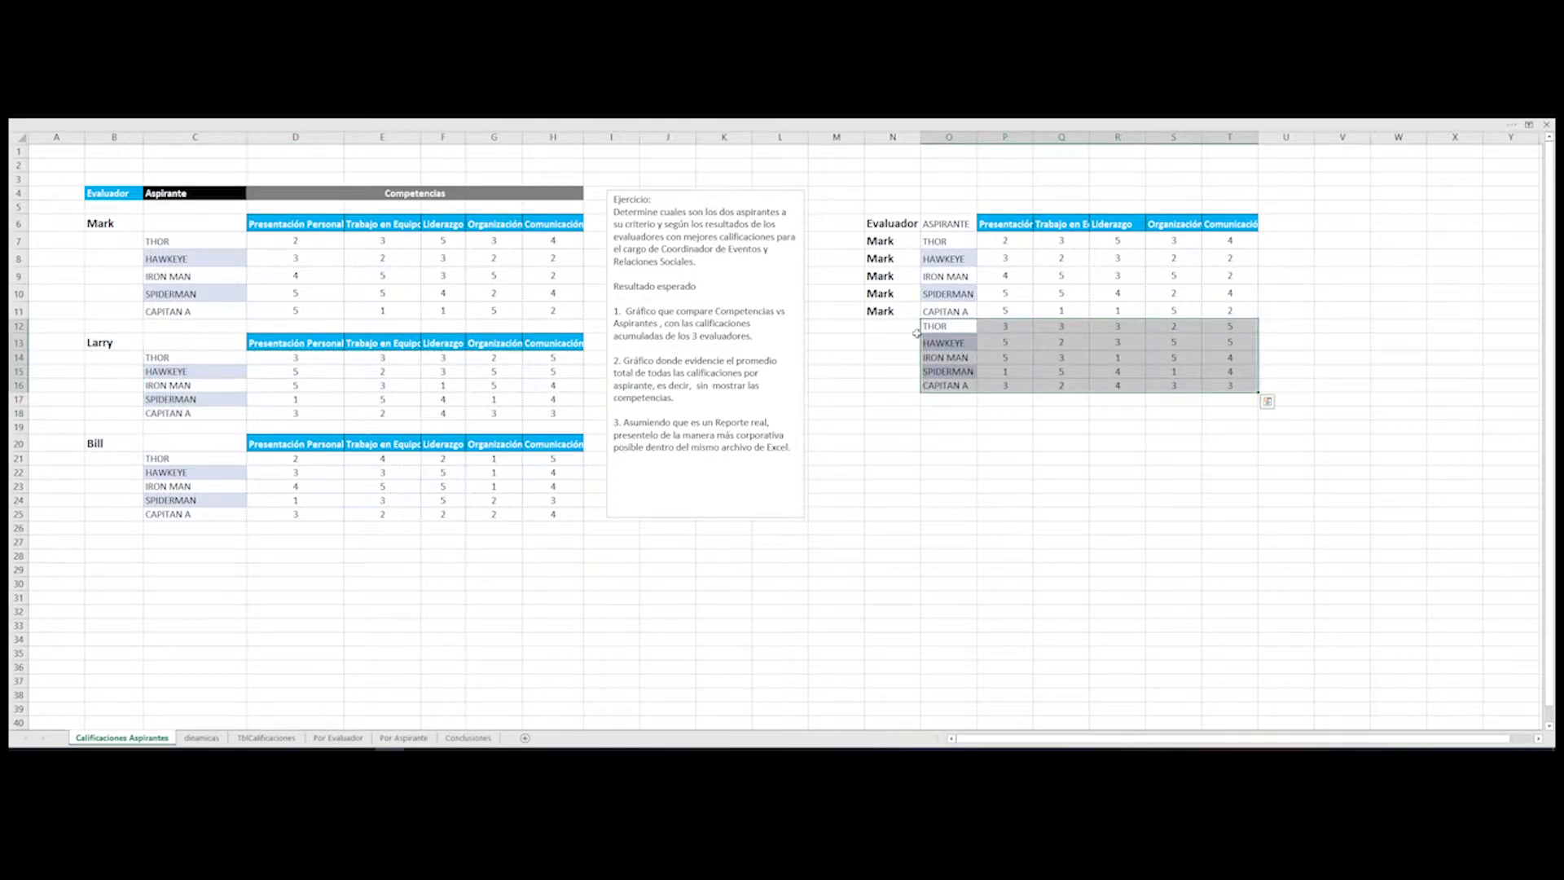
- Fill cells N12:N16 with the second evaluator's name beside the newly added applicant rows
{"action": "left_click", "coordinate": [910, 326]}
{"action": "type", "text": "lARR"}
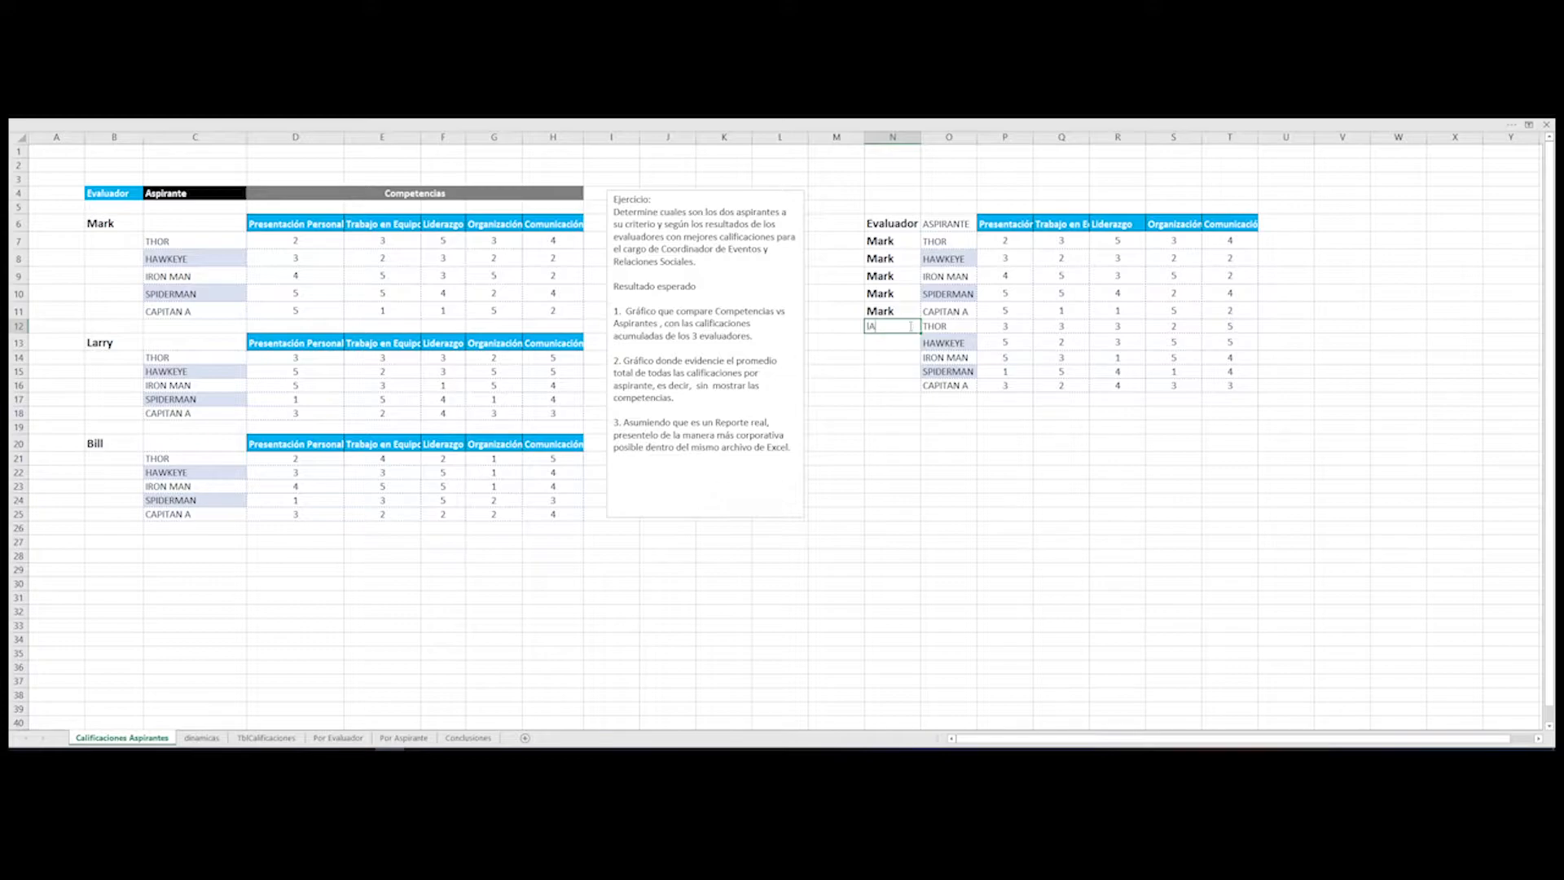
{"action": "key", "text": "BackSpace"}
{"action": "key", "text": "BackSpace"}
{"action": "key", "text": "BackSpace"}
{"action": "key", "text": "BackSpace"}
{"action": "key", "text": "Return"}
{"action": "key", "text": "Up"}
{"action": "key", "text": "ctrl+c"}
{"action": "key", "text": "Down"}
{"action": "key", "text": "shift+Down"}
{"action": "key", "text": "shift+Down"}
{"action": "key", "text": "shift+Down"}
{"action": "key", "text": "ctrl+v"}
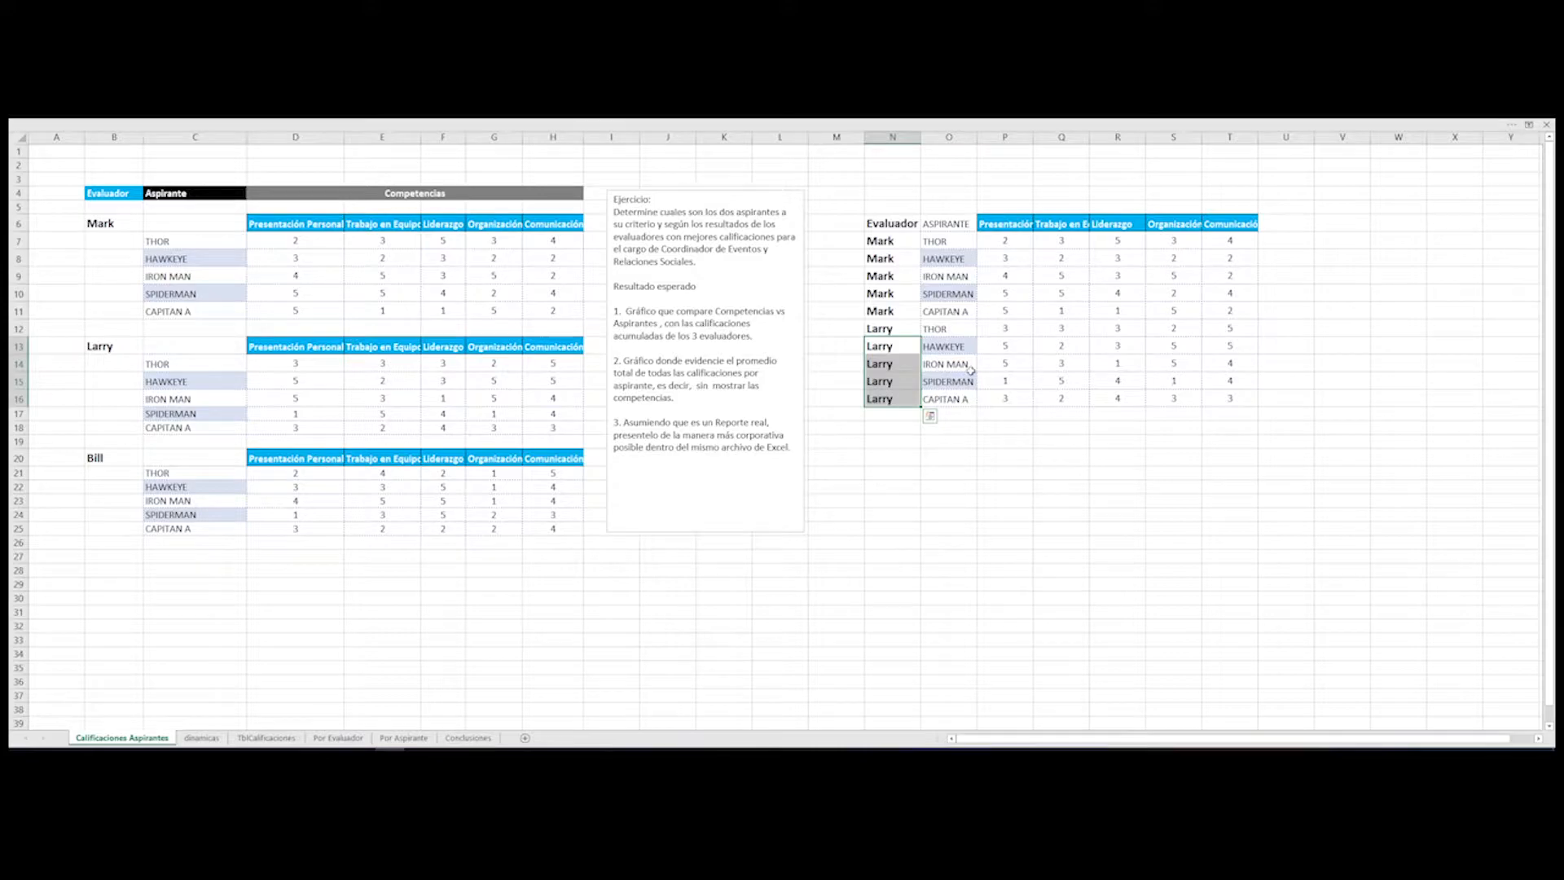
{"action": "key", "text": "Escape"}
- Copy the third evaluator's applicant names and scores from C21:H25 to the end of the consolidated table, starting at O17
{"action": "left_click_drag", "start_coordinate": [159, 474], "coordinate": [175, 531]}
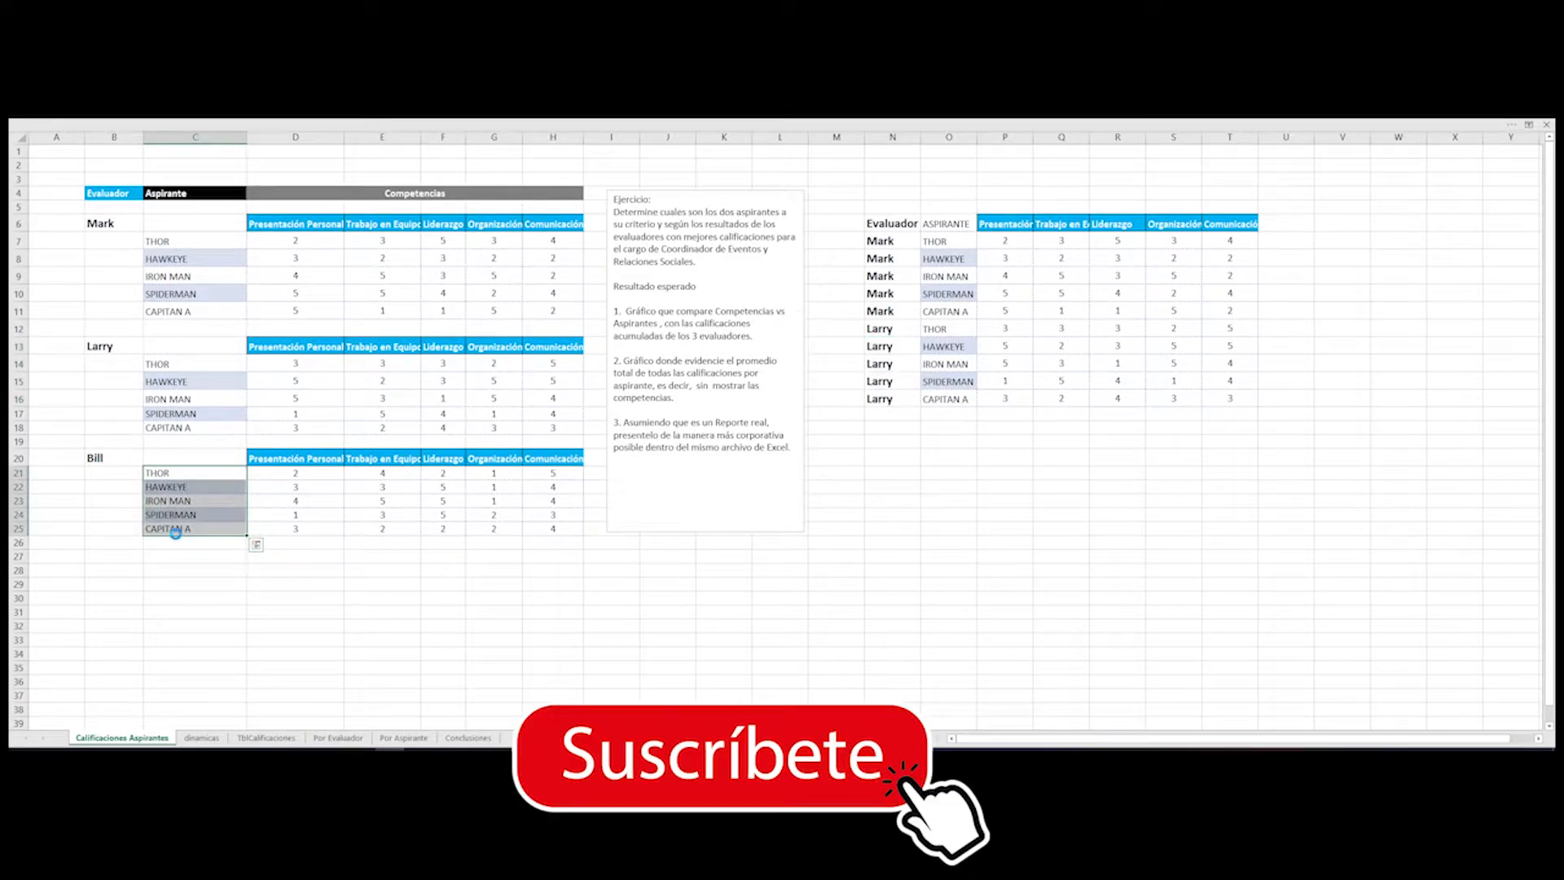
{"action": "key", "text": "ctrl+c"}
{"action": "left_click", "coordinate": [955, 412]}
{"action": "key", "text": "ctrl+v"}
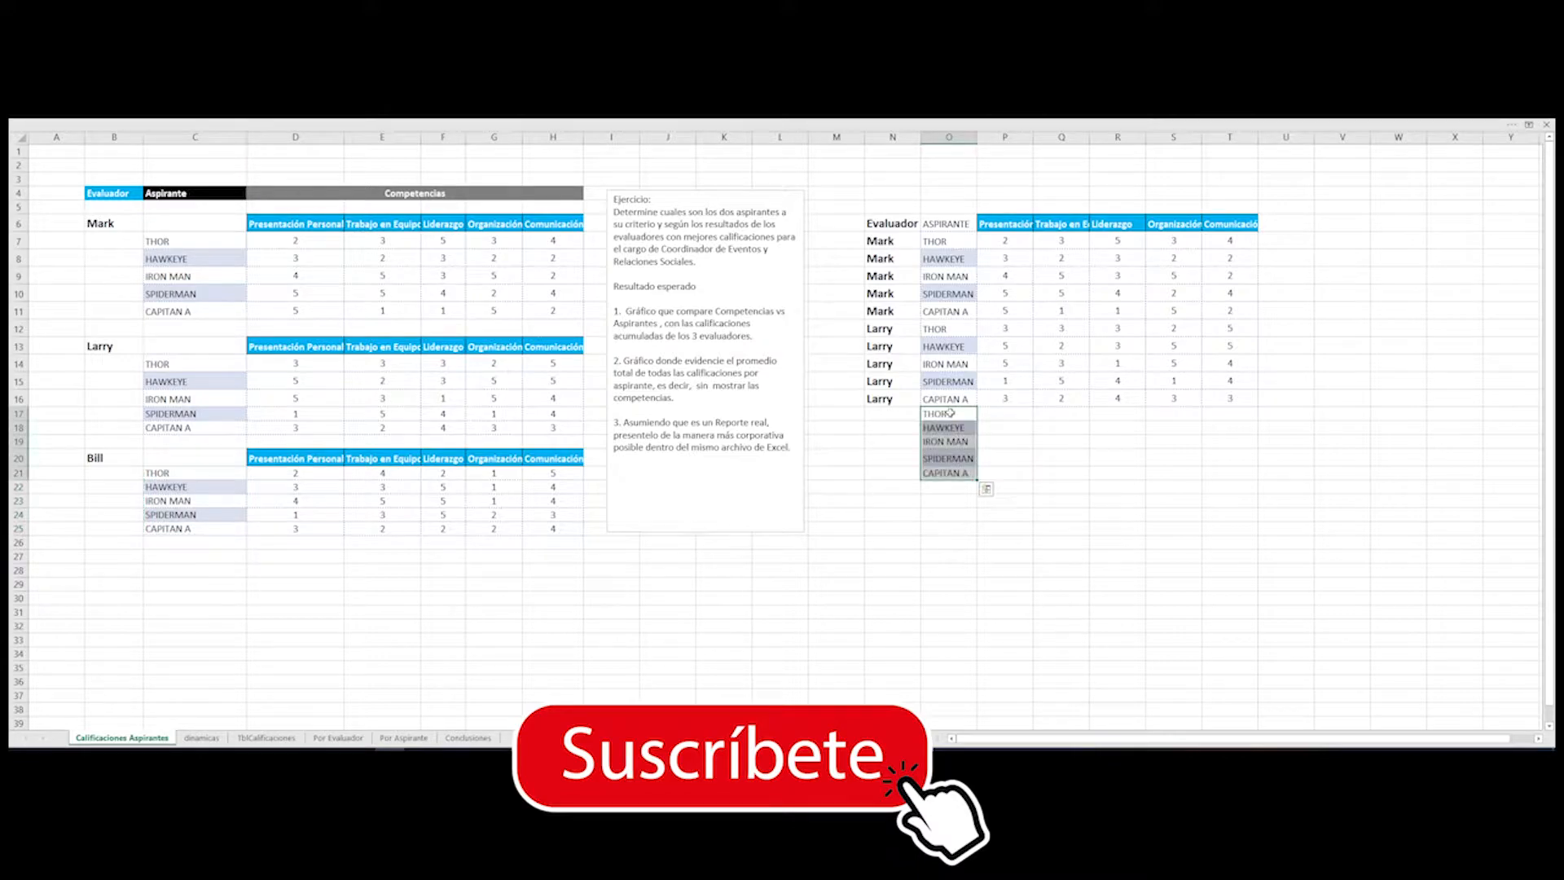
{"action": "left_click_drag", "start_coordinate": [293, 474], "coordinate": [532, 530]}
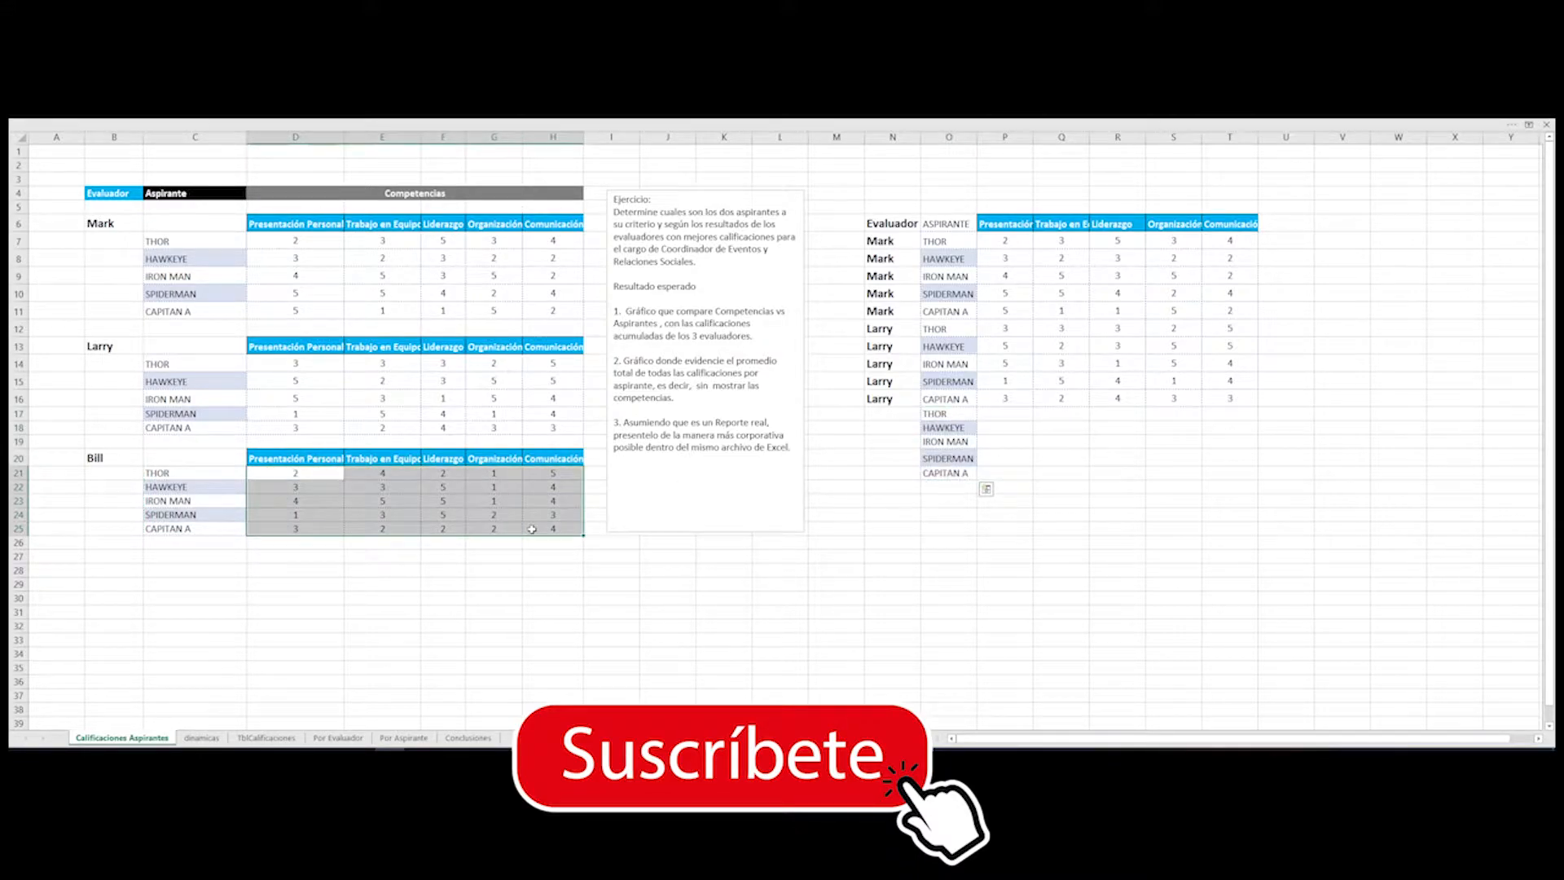
{"action": "key", "text": "ctrl+c"}
{"action": "left_click", "coordinate": [1007, 413]}
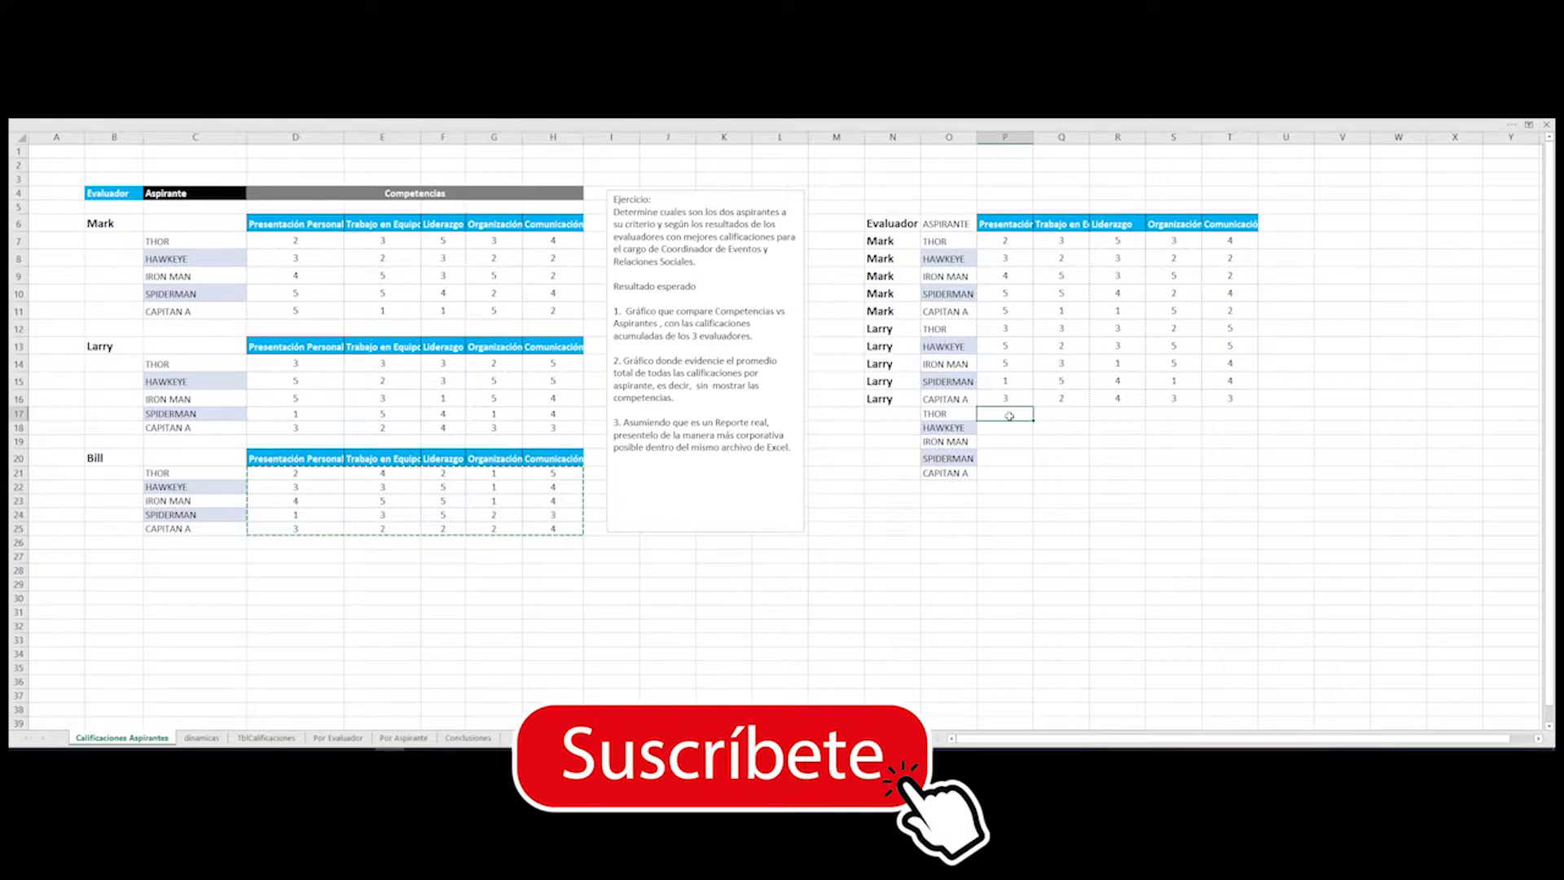
{"action": "key", "text": "ctrl+v"}
- Copy the third evaluator's name from B20 into N17:N21 beside the last five applicant rows
{"action": "left_click", "coordinate": [119, 460]}
{"action": "key", "text": "ctrl+c"}
{"action": "left_click_drag", "start_coordinate": [904, 415], "coordinate": [910, 471]}
{"action": "key", "text": "ctrl+v"}
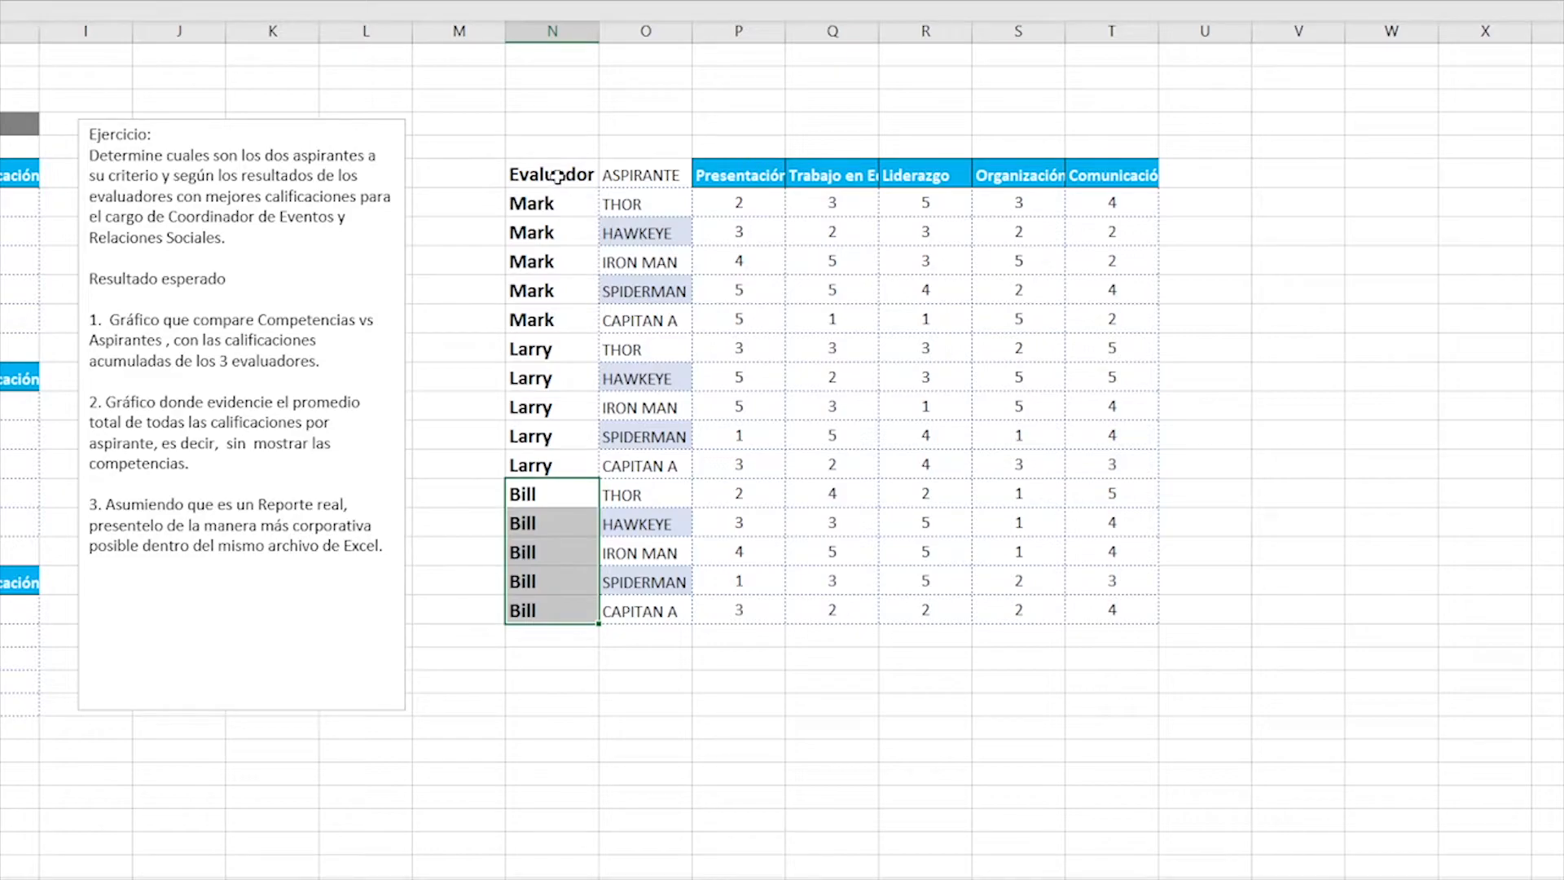
- Compare the consolidated table in N6:T21 with the three original evaluator blocks
{"action": "left_click_drag", "start_coordinate": [562, 203], "coordinate": [1110, 320]}
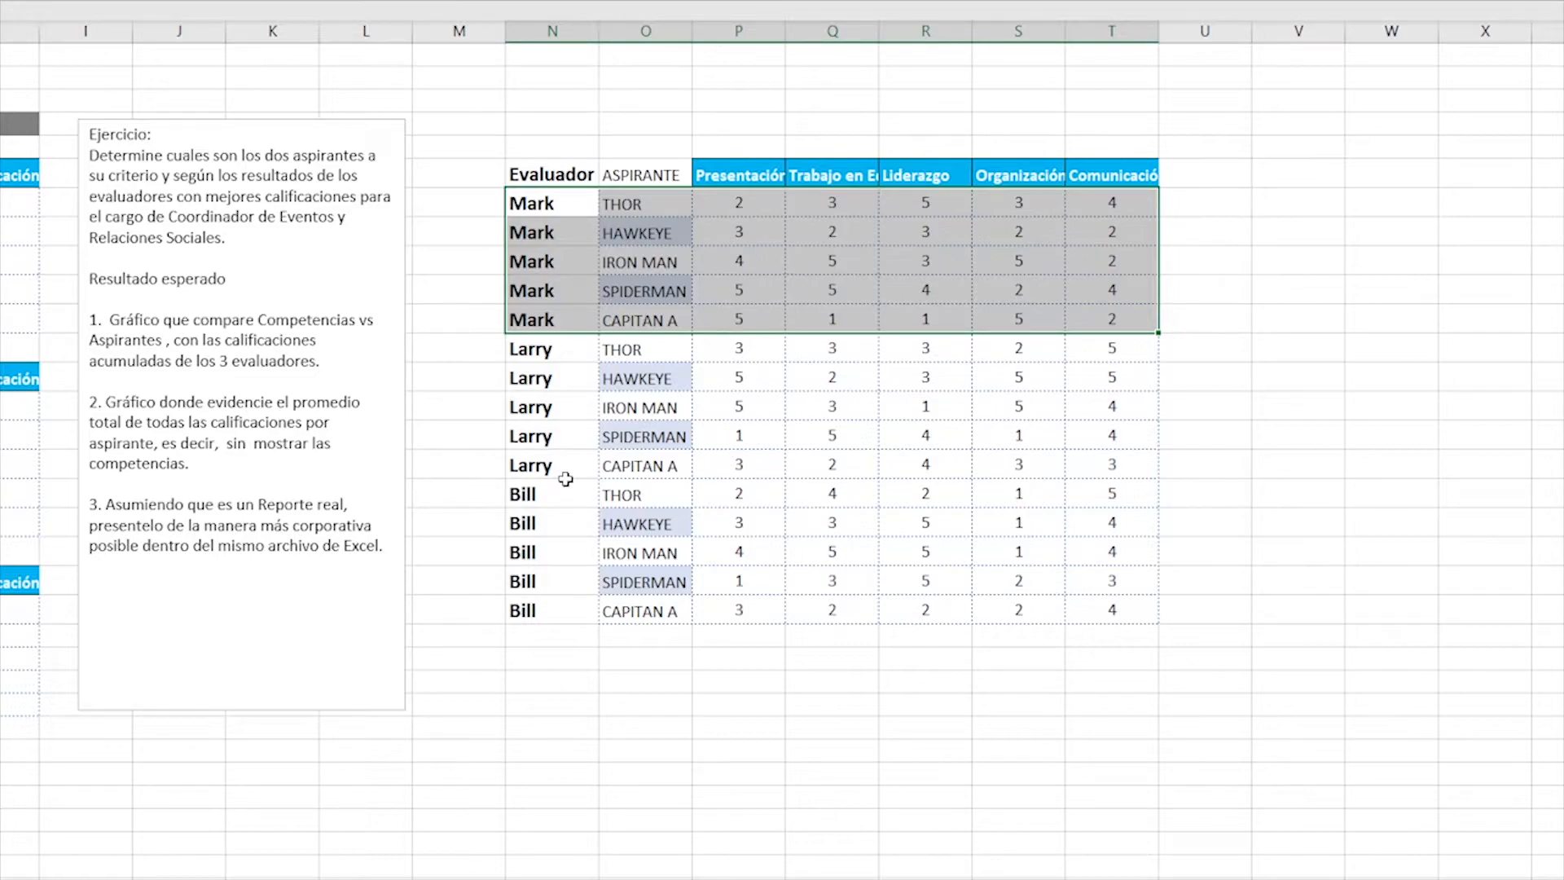
{"action": "left_click", "coordinate": [913, 529]}
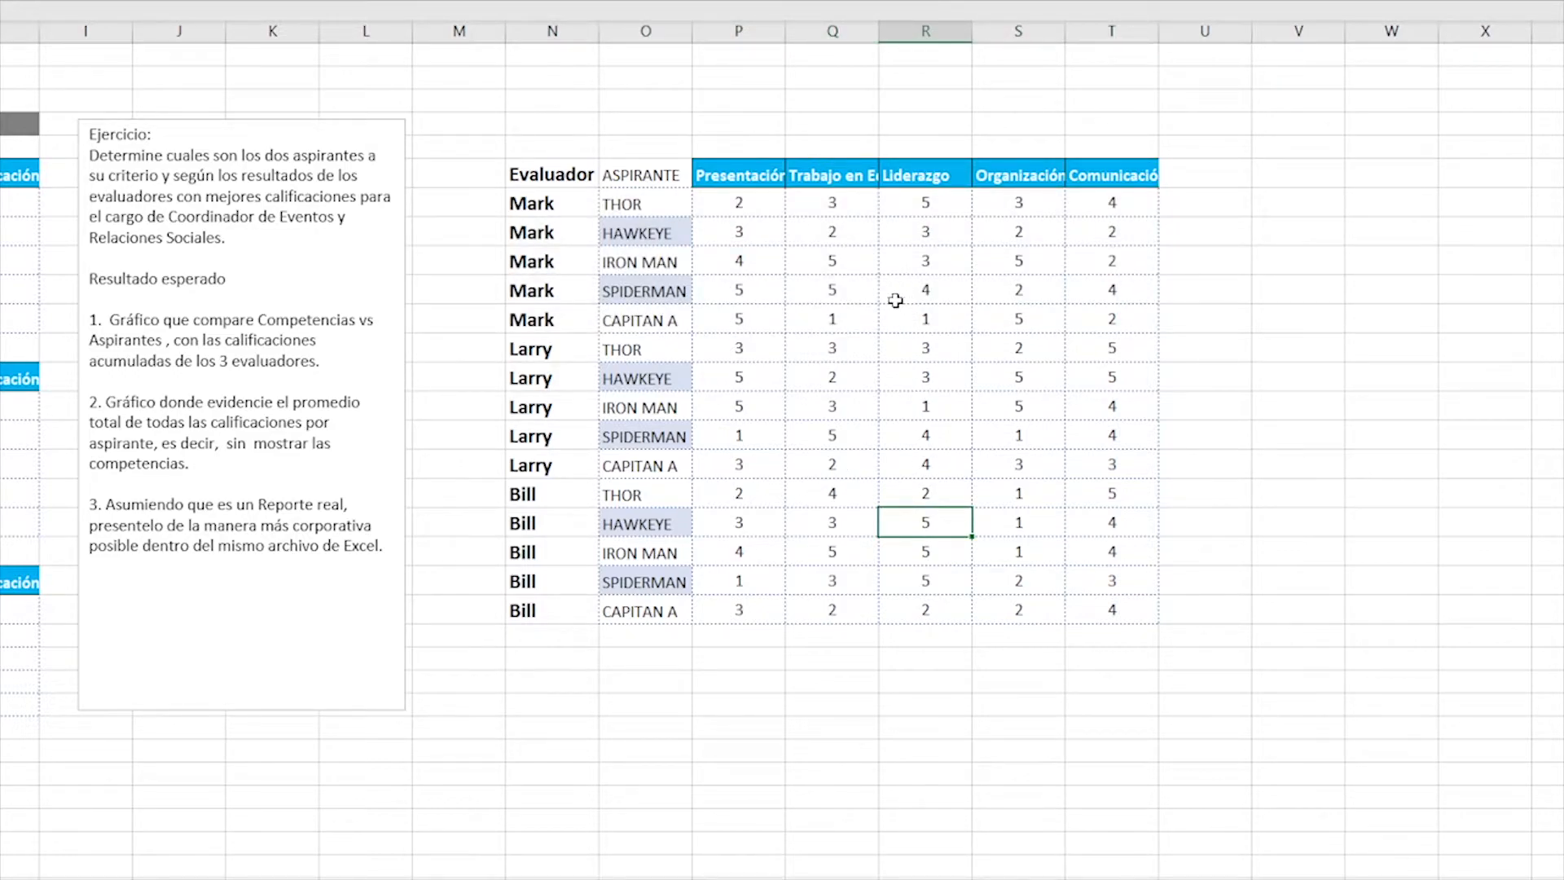
{"action": "left_click", "coordinate": [923, 235]}
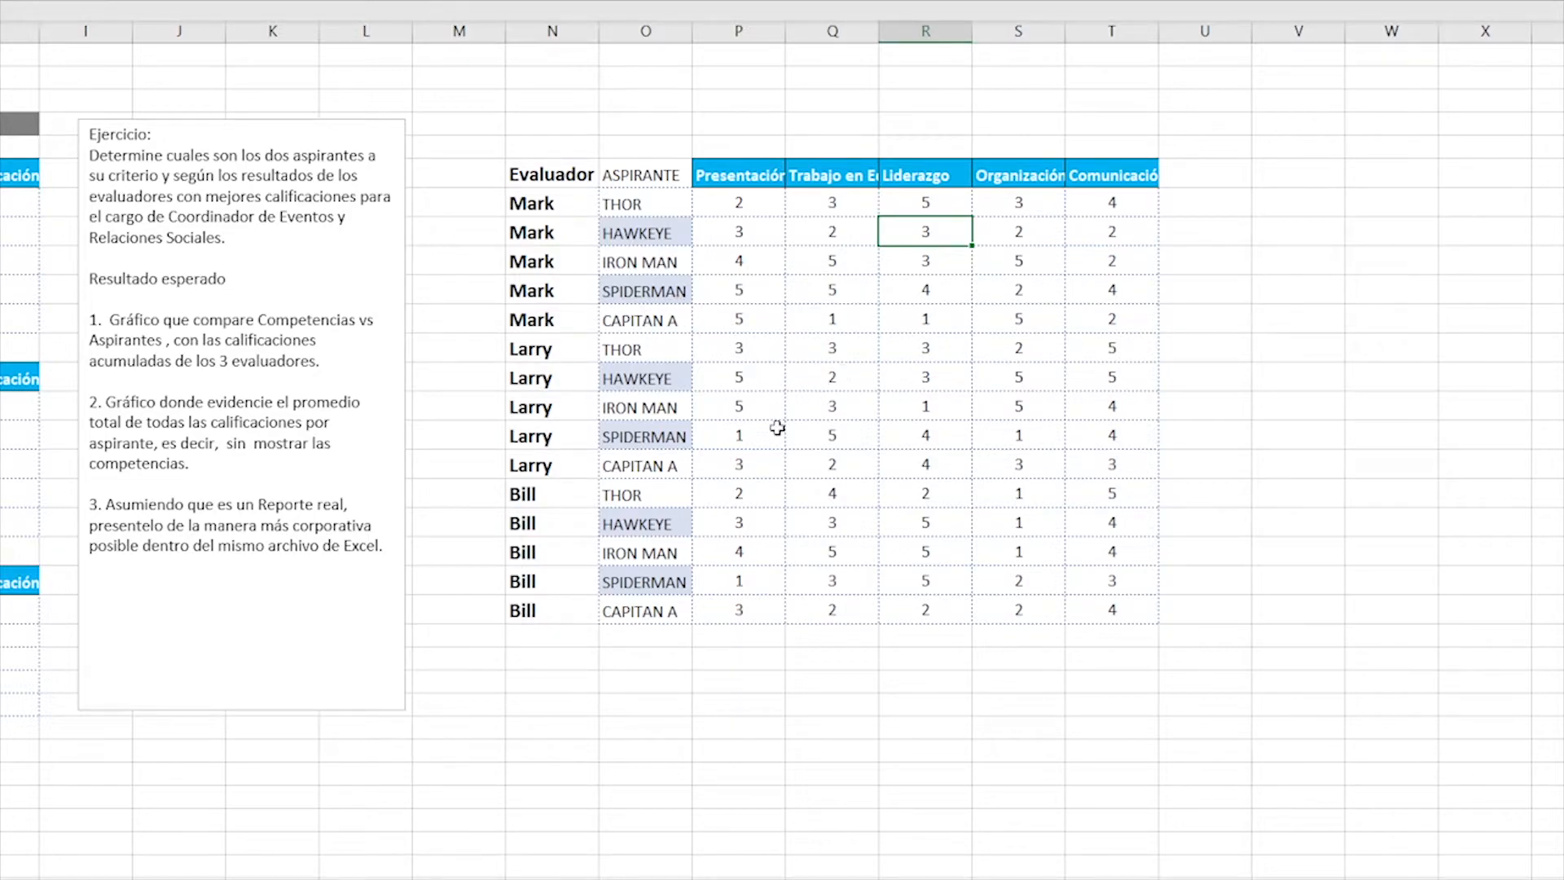
{"action": "left_click_drag", "start_coordinate": [552, 203], "coordinate": [1098, 595]}
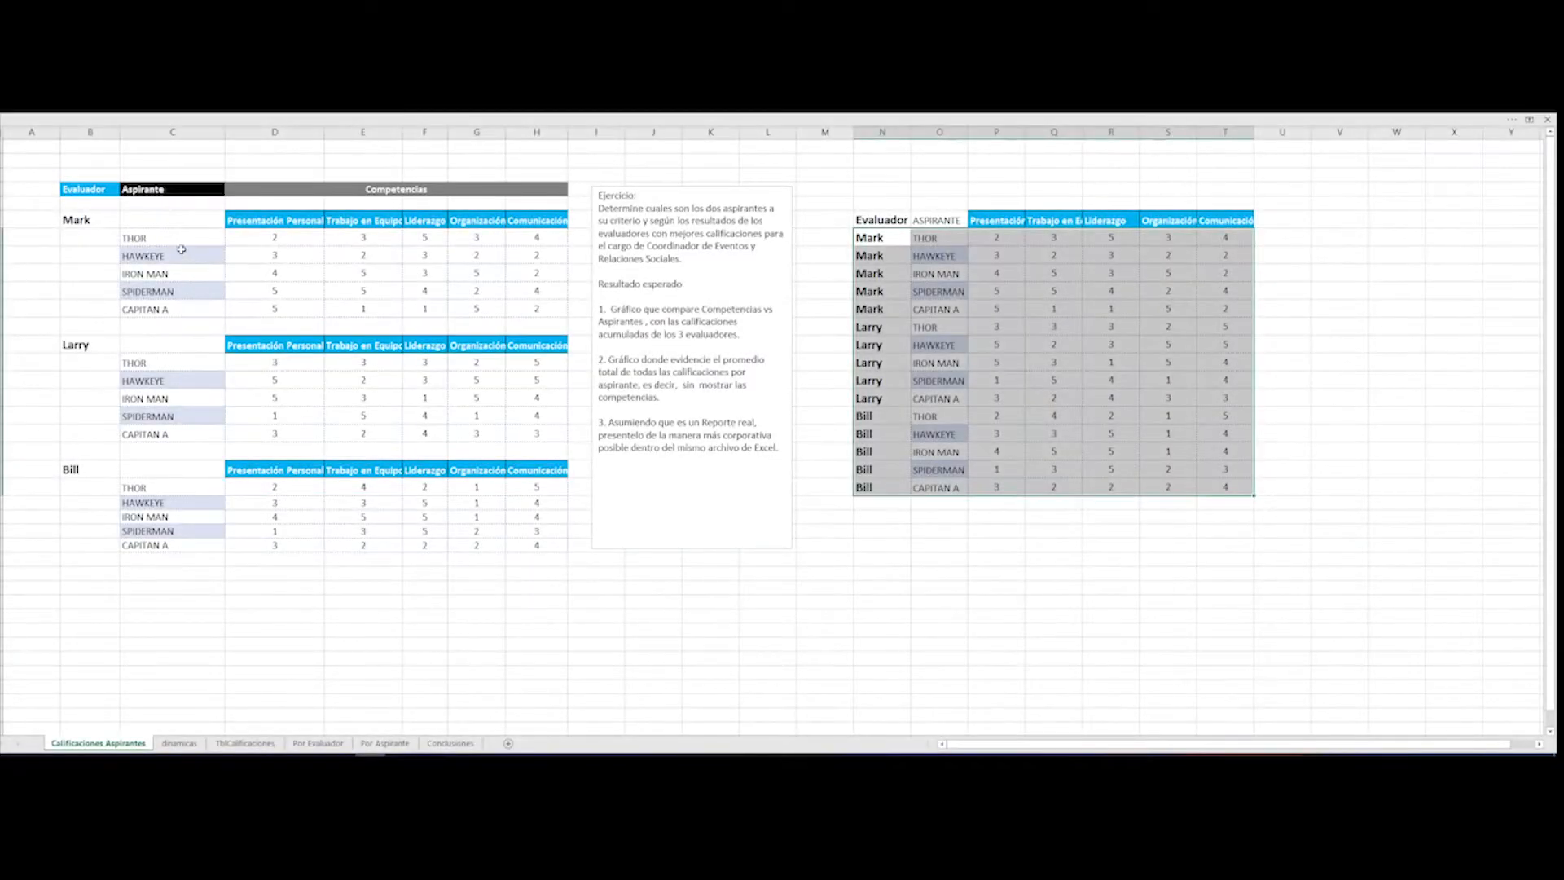
{"action": "left_click_drag", "start_coordinate": [81, 216], "coordinate": [522, 547]}
{"action": "left_click_drag", "start_coordinate": [875, 220], "coordinate": [1227, 489]}
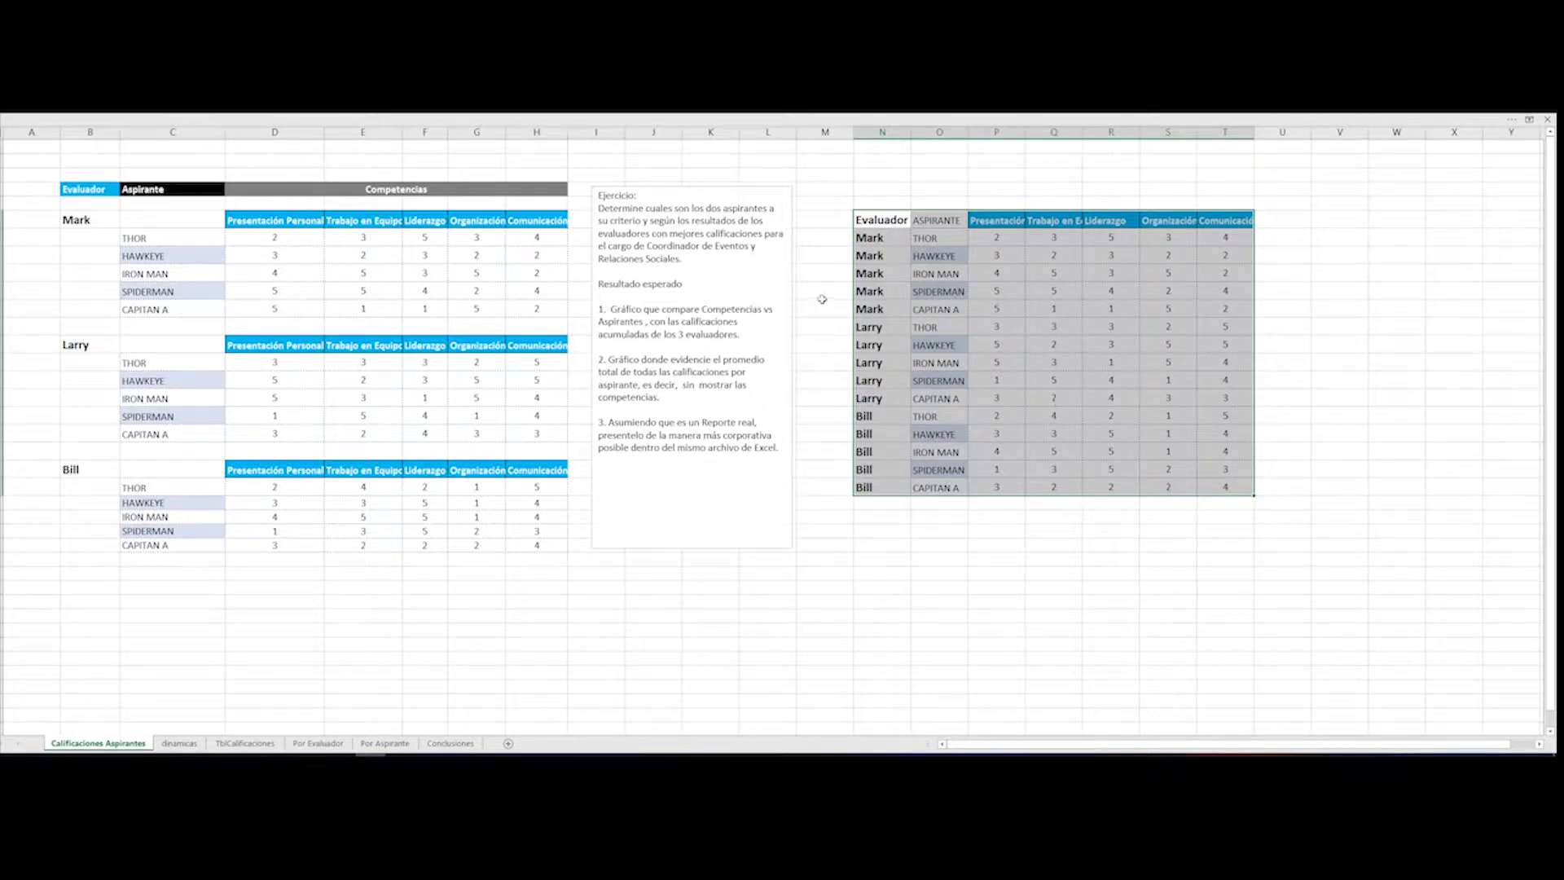
- Examine the pivot tables on the dinamicas sheet, including the small Total table and both competency-by-applicant tables
{"action": "left_click", "coordinate": [178, 743]}
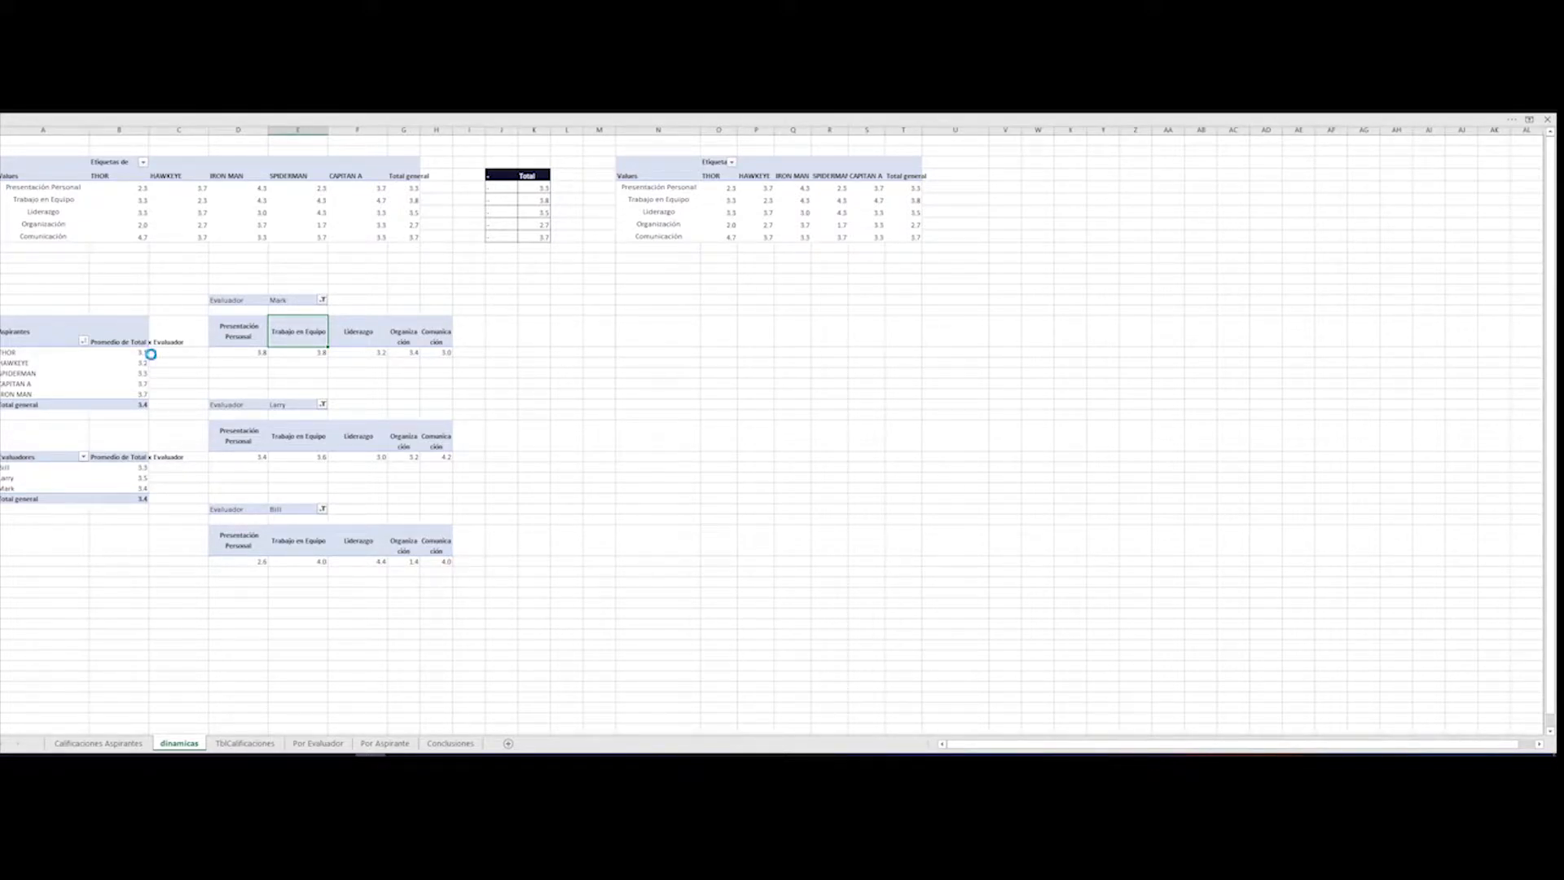
{"action": "scroll", "coordinate": [151, 353], "scroll_direction": "up", "scroll_amount": 1}
{"action": "scroll", "coordinate": [151, 352], "scroll_direction": "up", "scroll_amount": 1}
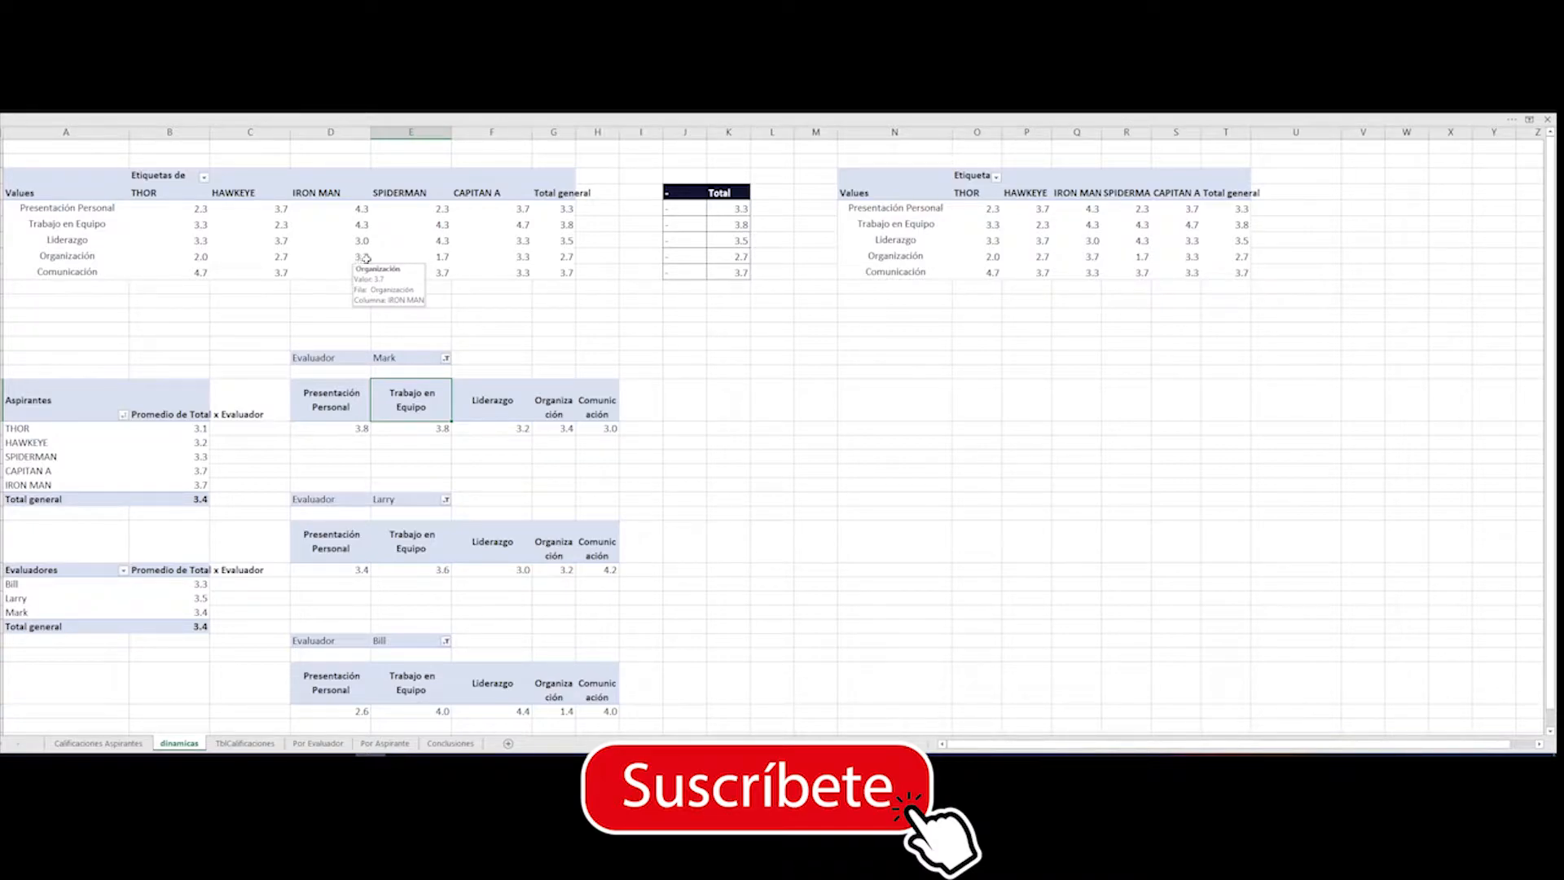
{"action": "left_click", "coordinate": [477, 225]}
{"action": "left_click_drag", "start_coordinate": [668, 192], "coordinate": [738, 270]}
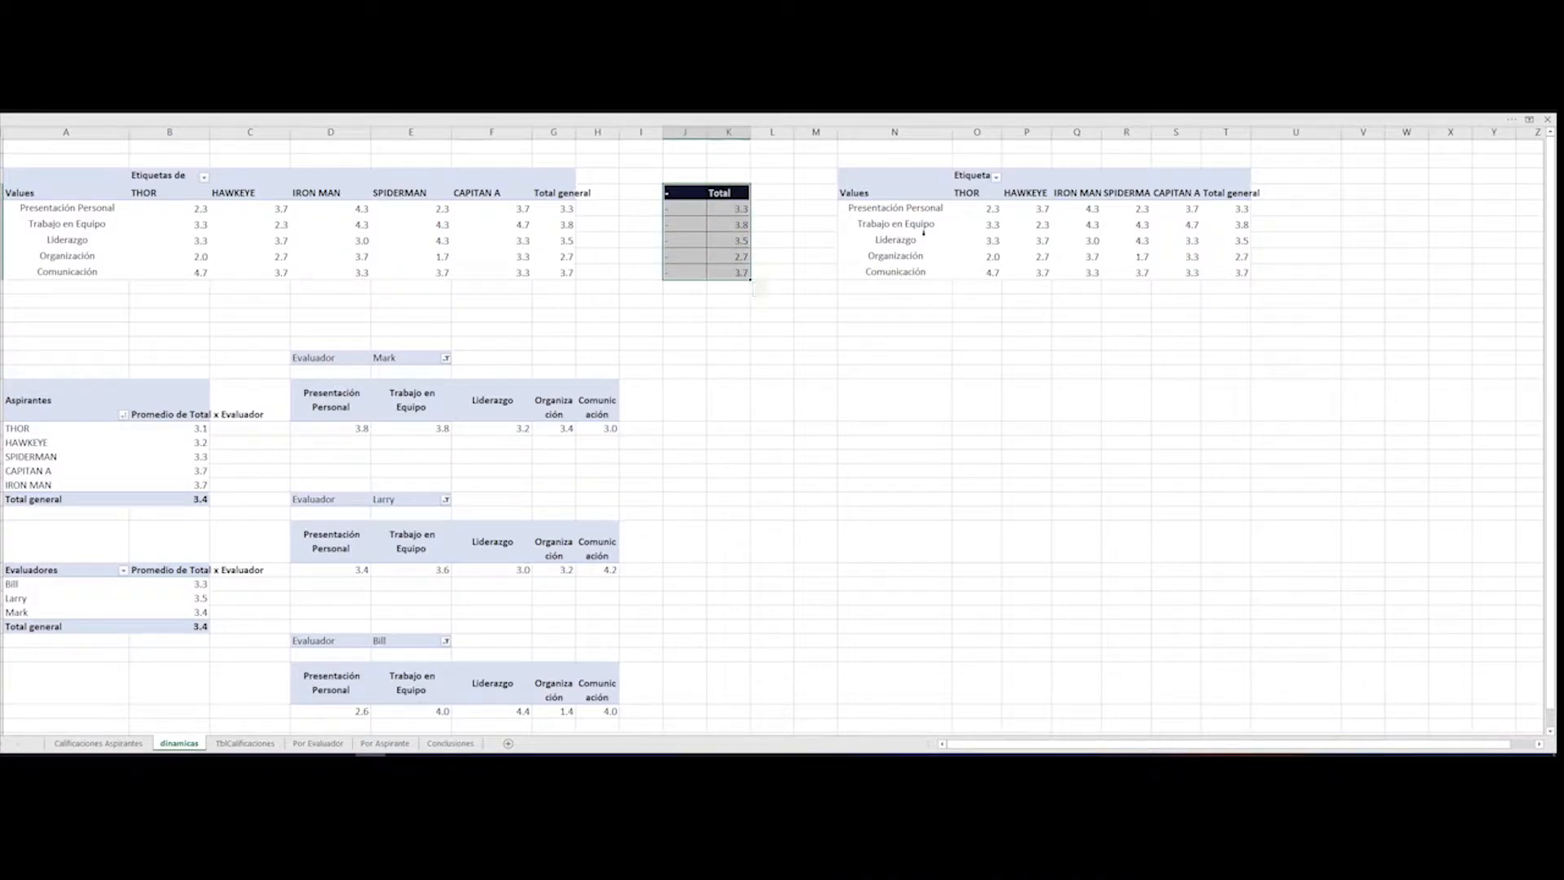
{"action": "left_click", "coordinate": [1044, 221]}
{"action": "left_click", "coordinate": [441, 223]}
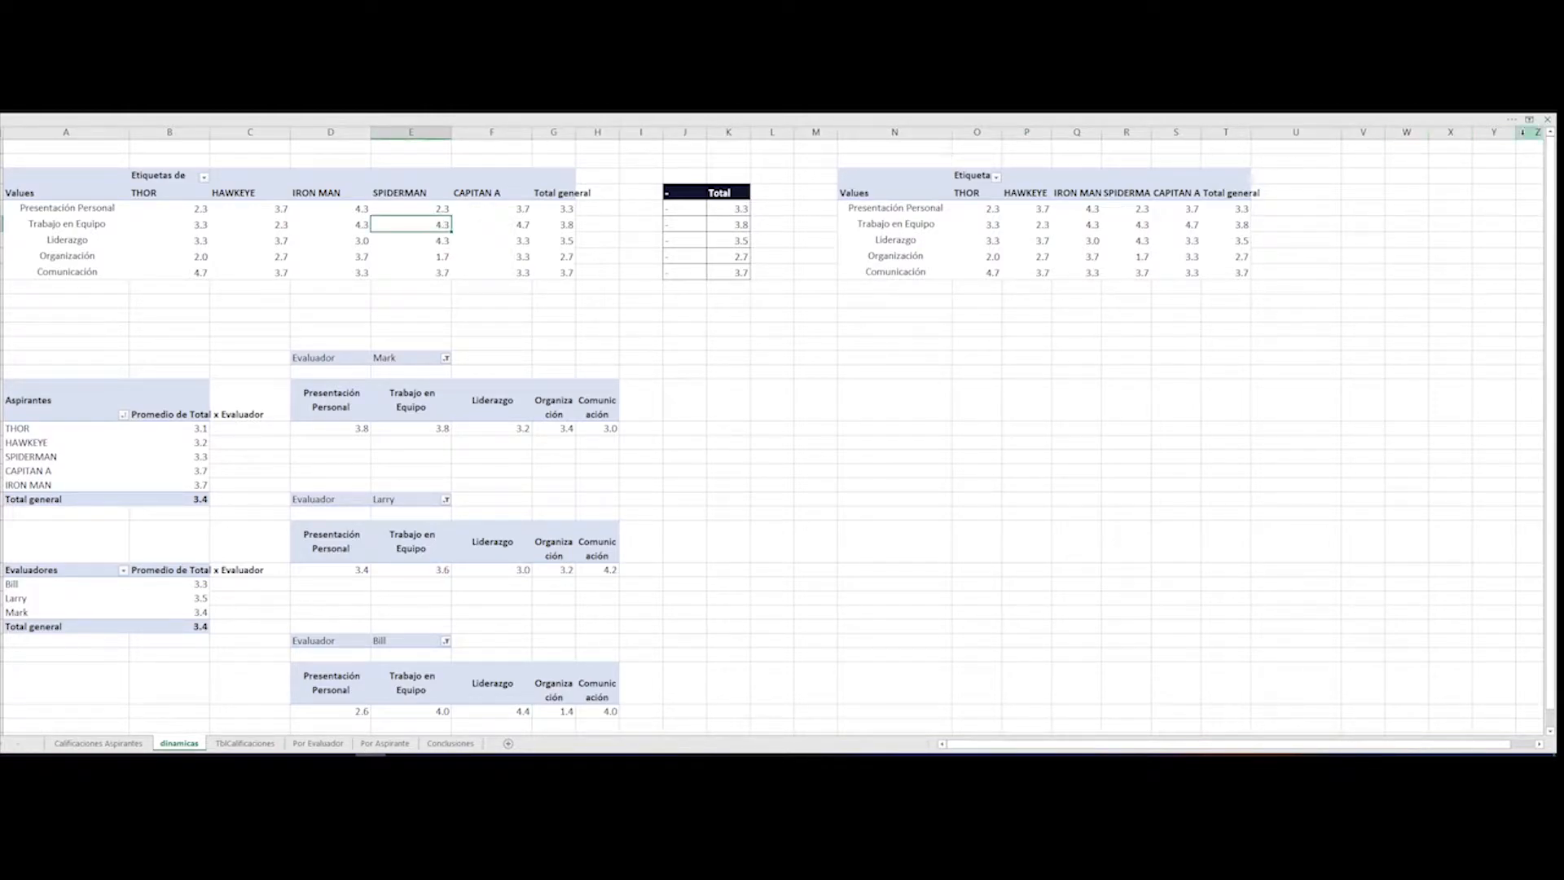
- Show the full ribbon with its commands and turn on the formula bar
{"action": "left_click", "coordinate": [1529, 118]}
{"action": "left_click", "coordinate": [1429, 219]}
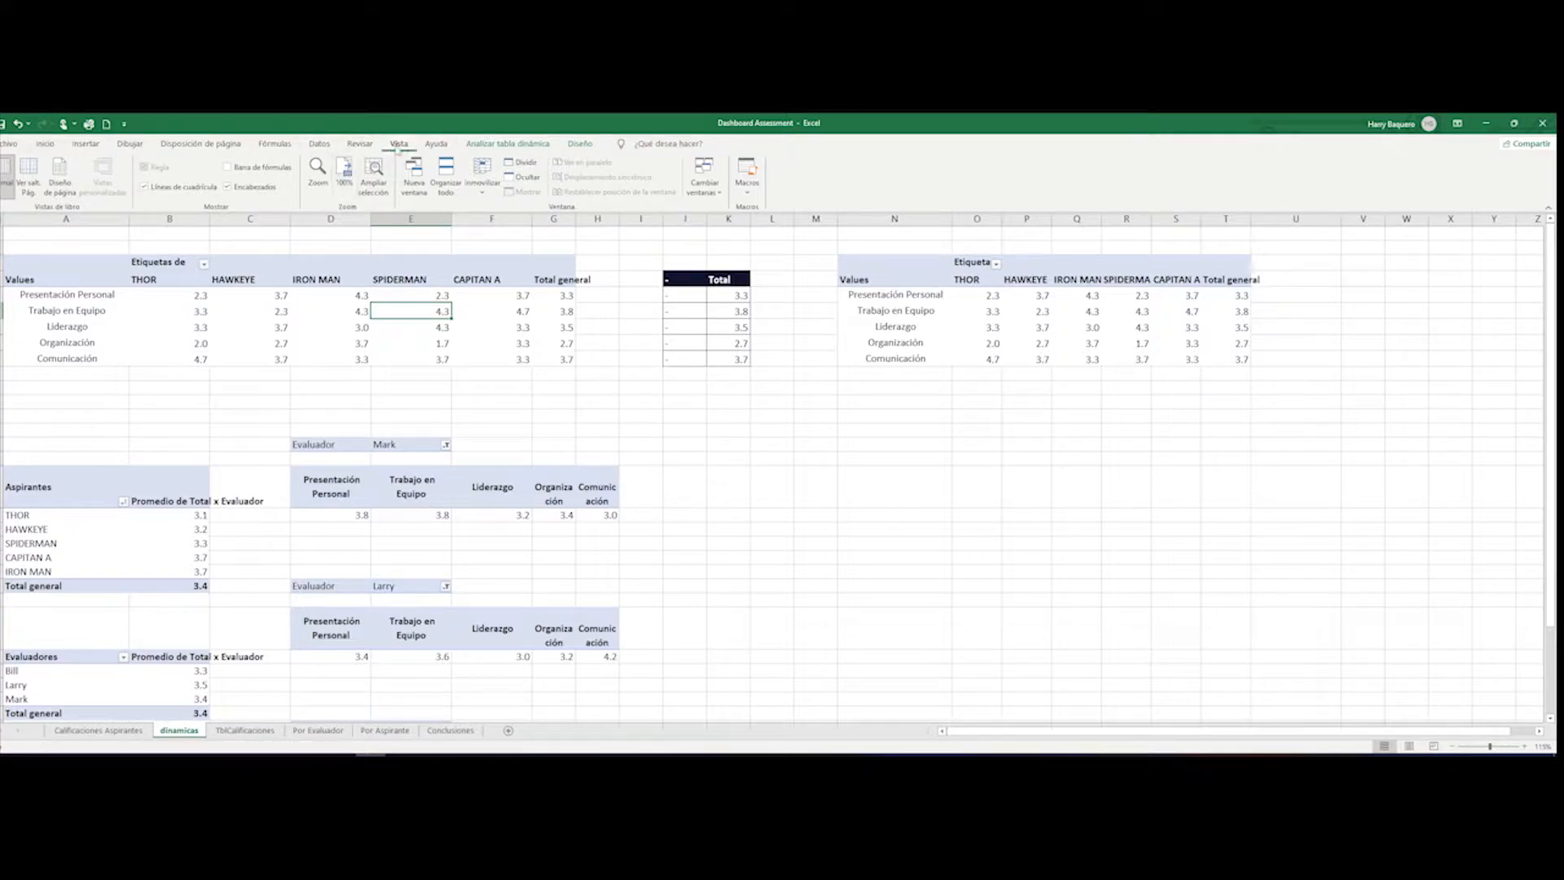
{"action": "left_click", "coordinate": [271, 172]}
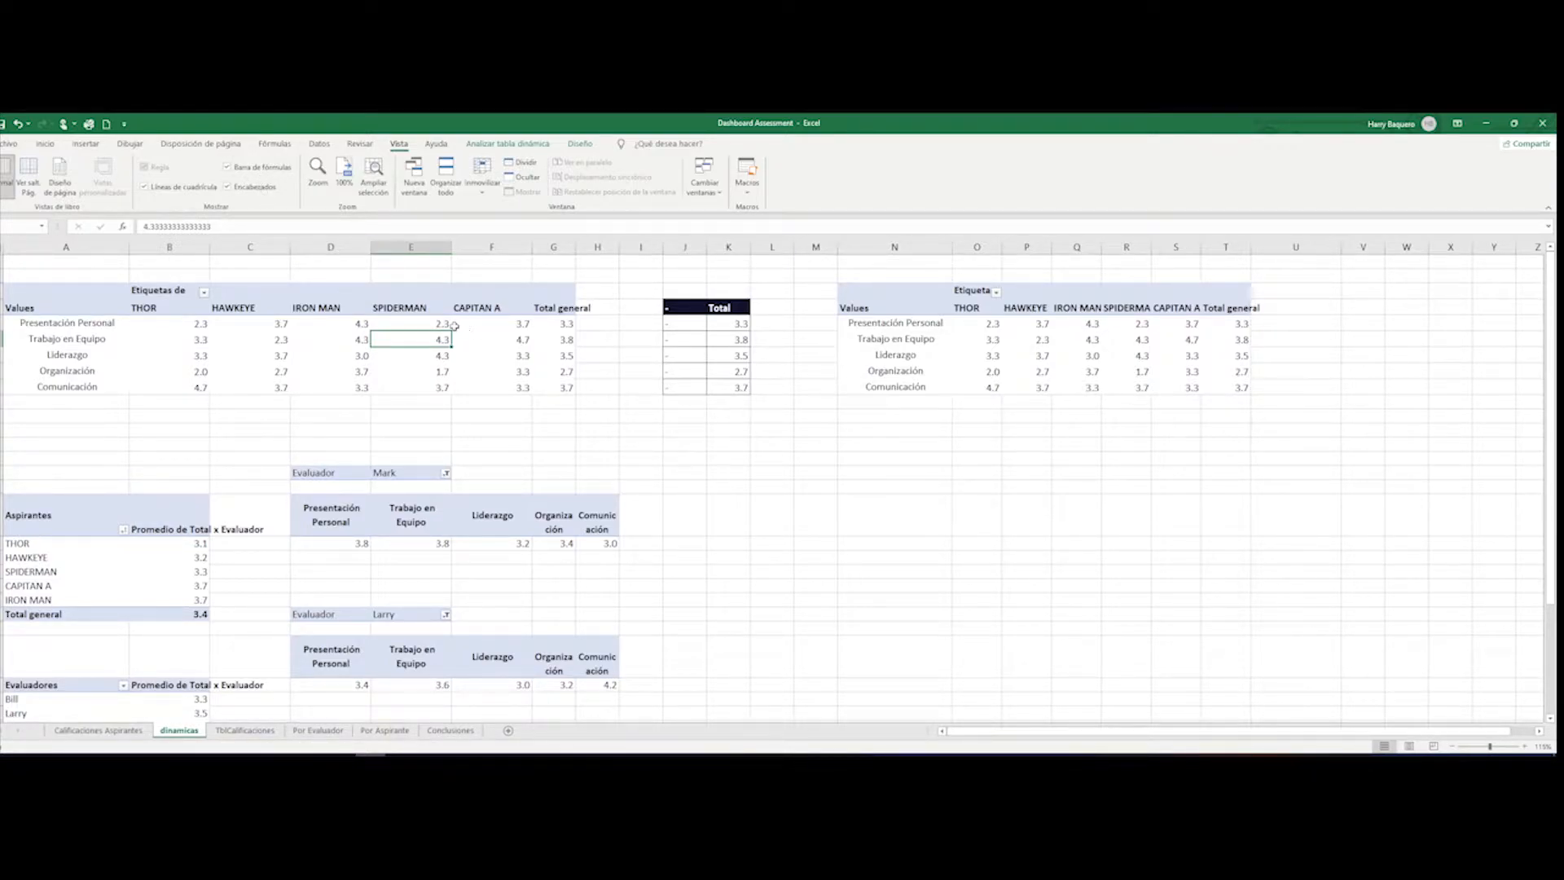
- Check which table feeds the upper competency-by-applicant pivot table in its data source settings, leaving the source as it is
{"action": "left_click", "coordinate": [535, 148]}
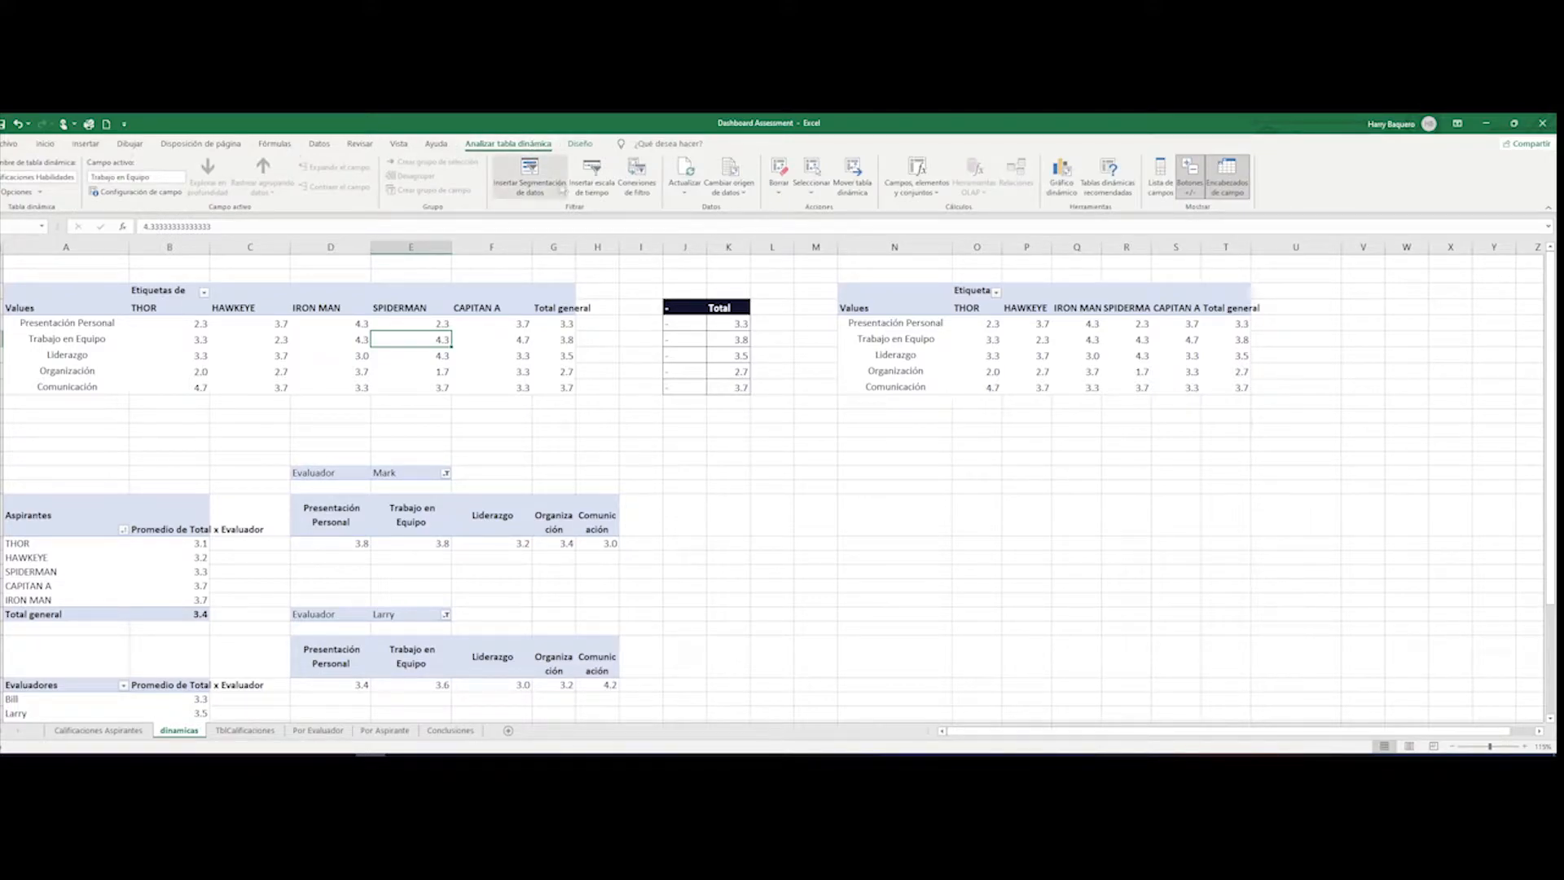
{"action": "left_click", "coordinate": [727, 185]}
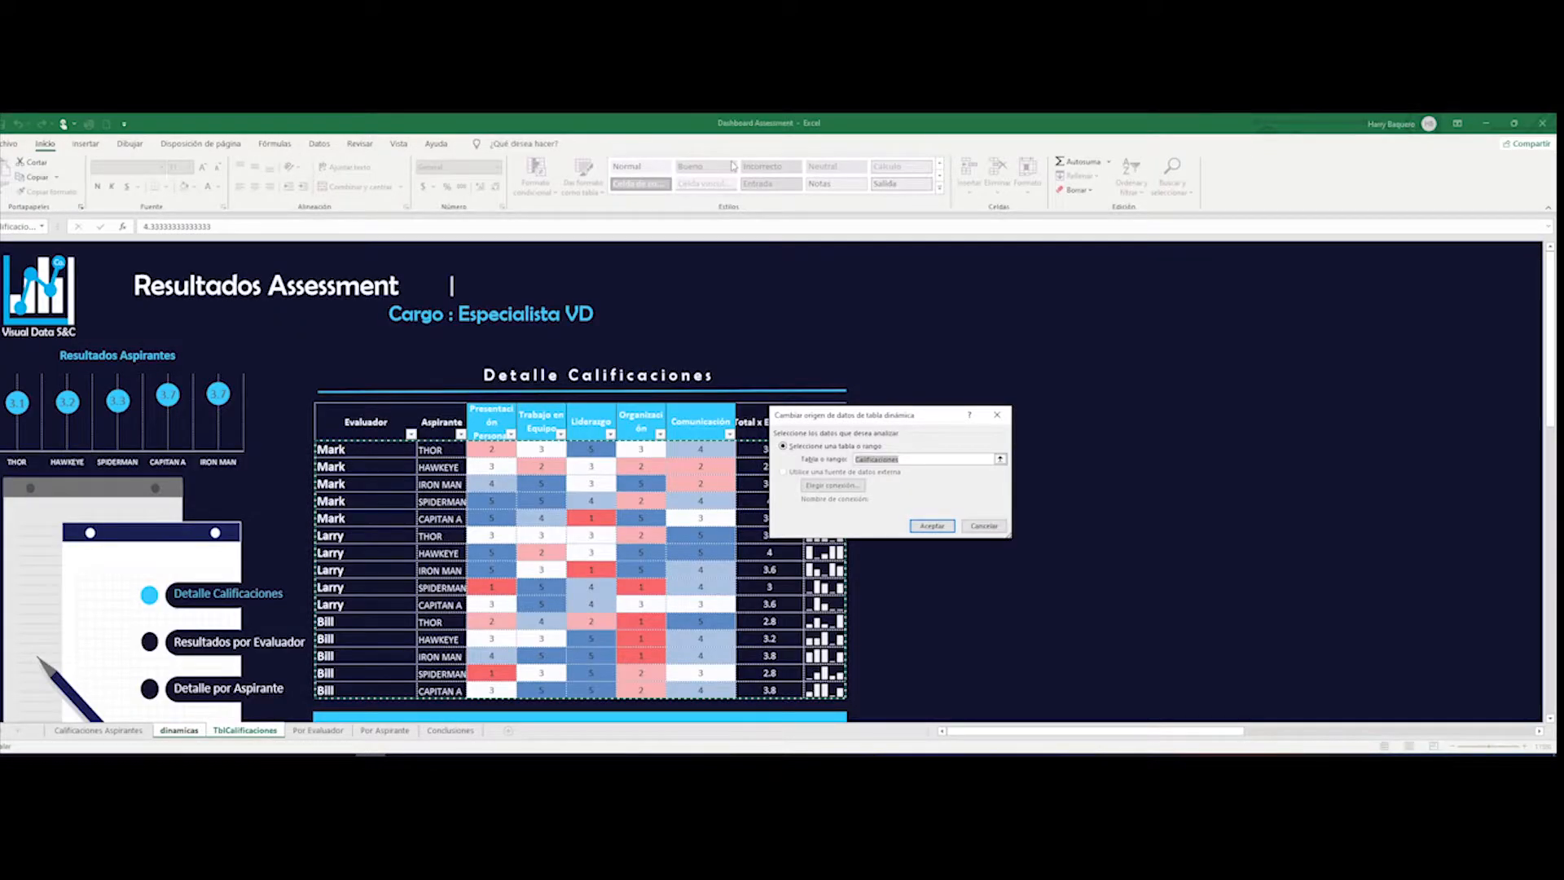
{"action": "left_click_drag", "start_coordinate": [846, 423], "coordinate": [1043, 363]}
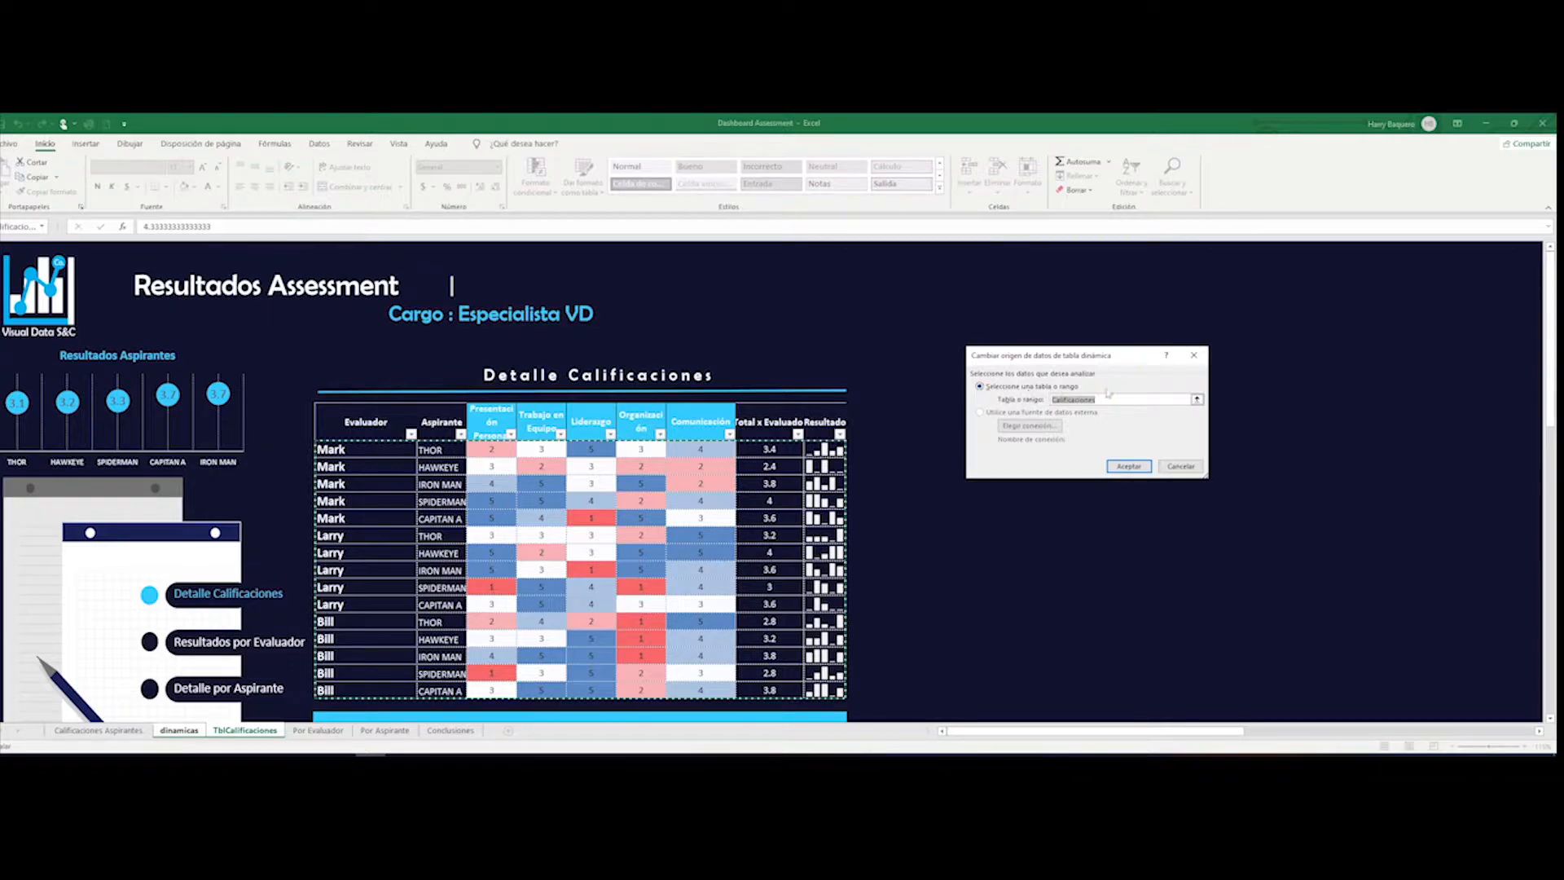
{"action": "left_click", "coordinate": [1180, 466]}
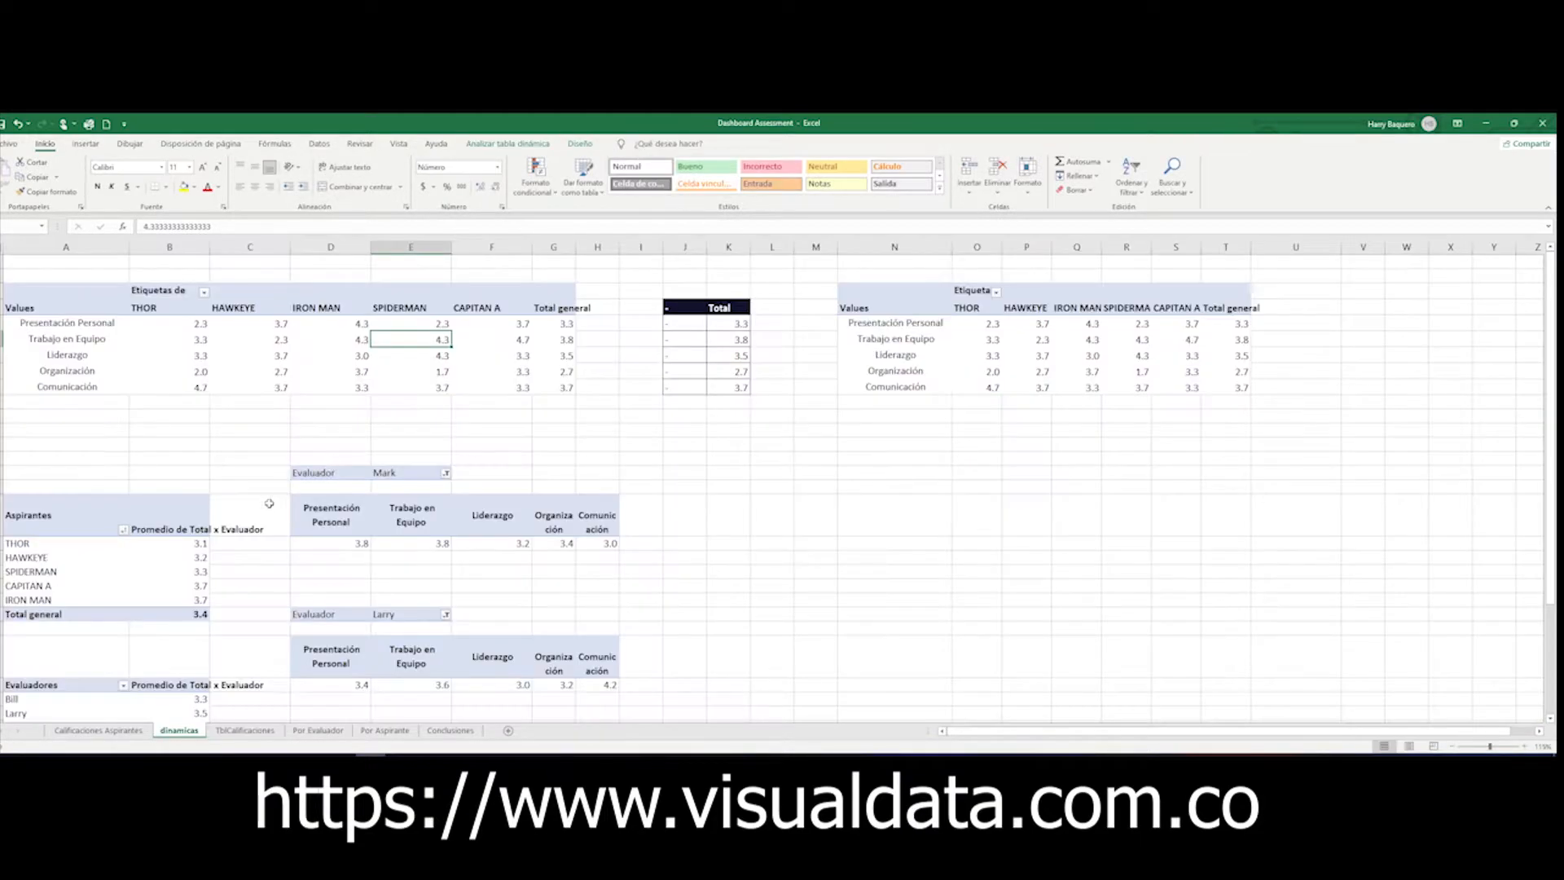
- Compare the consolidated range N6:T21 on Calificaciones Aspirantes with the formatted table on the TblCalificaciones sheet
{"action": "left_click", "coordinate": [108, 737]}
{"action": "left_click_drag", "start_coordinate": [876, 336], "coordinate": [1246, 603]}
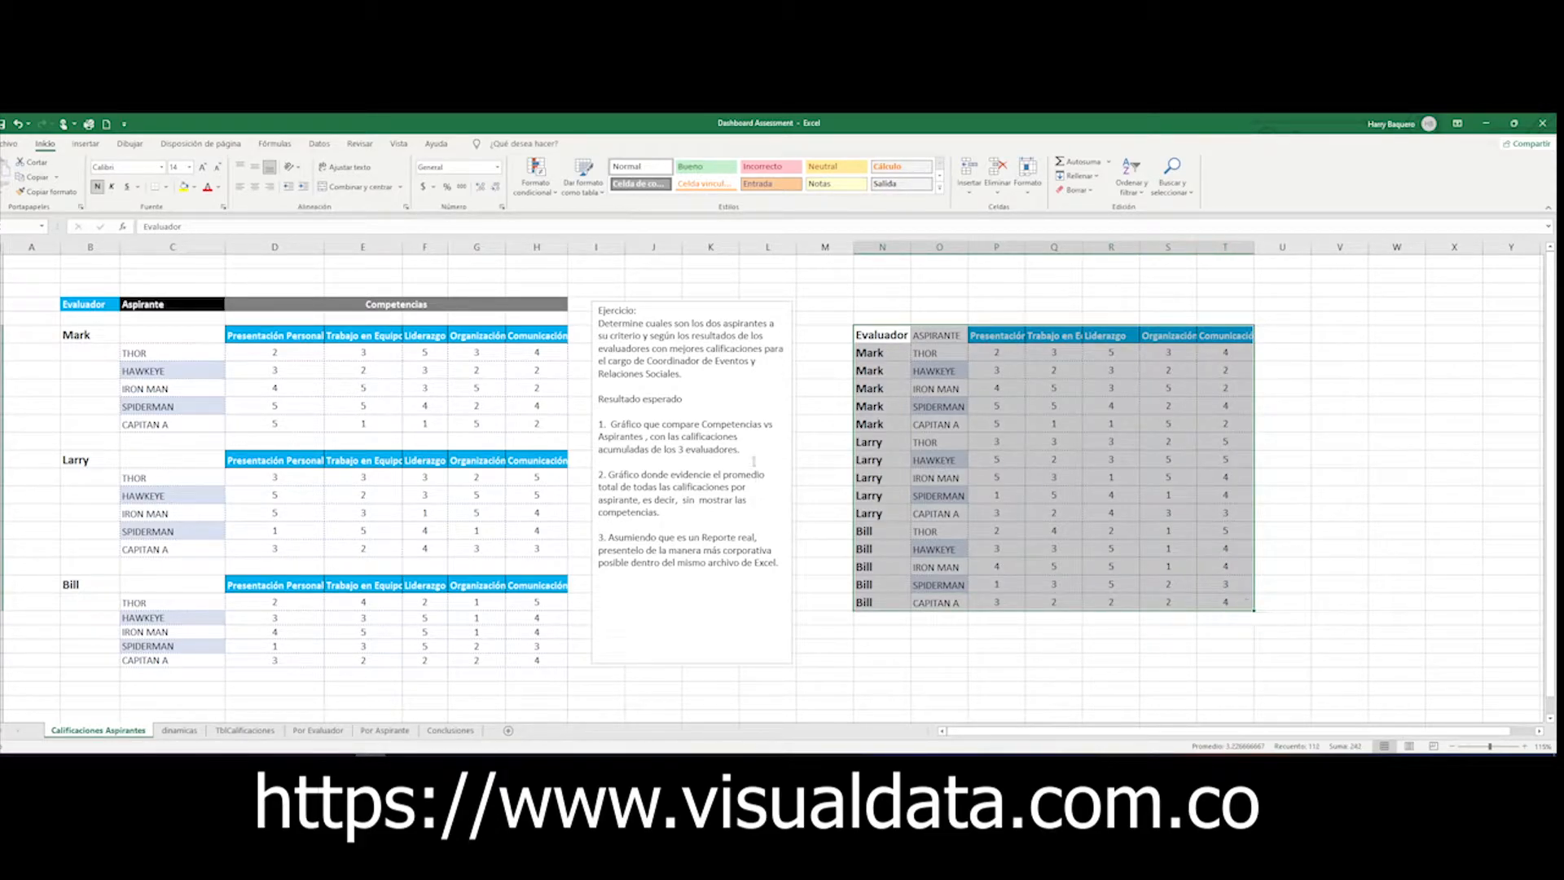
{"action": "left_click", "coordinate": [234, 731]}
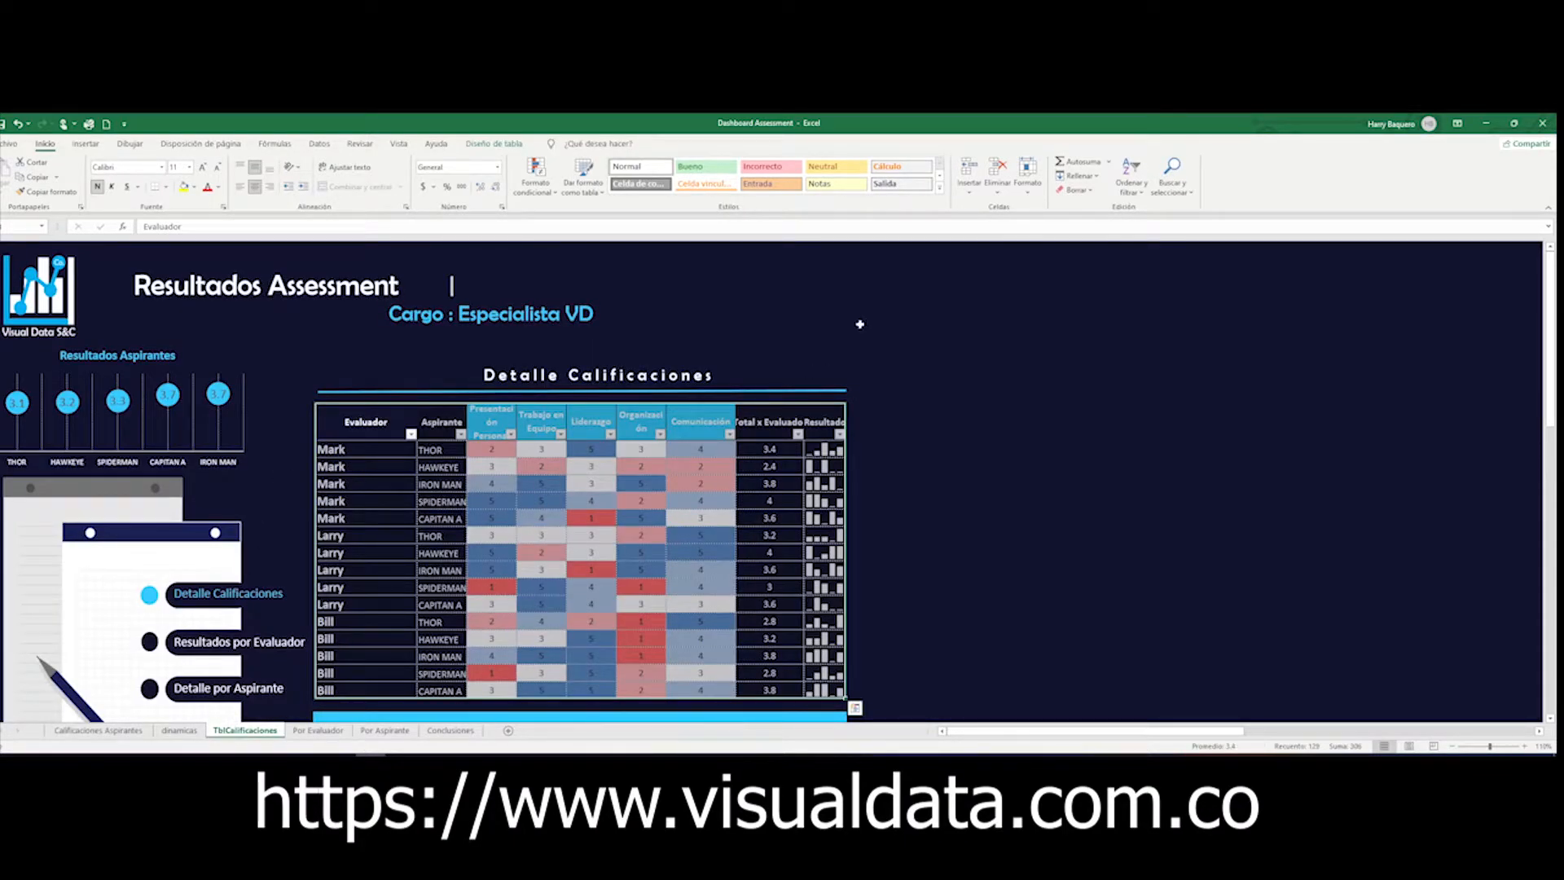
- Reduce the ribbon to its tabs and examine the Resultados Assessment title text box and the Text Box insertion command
{"action": "left_click", "coordinate": [1457, 123]}
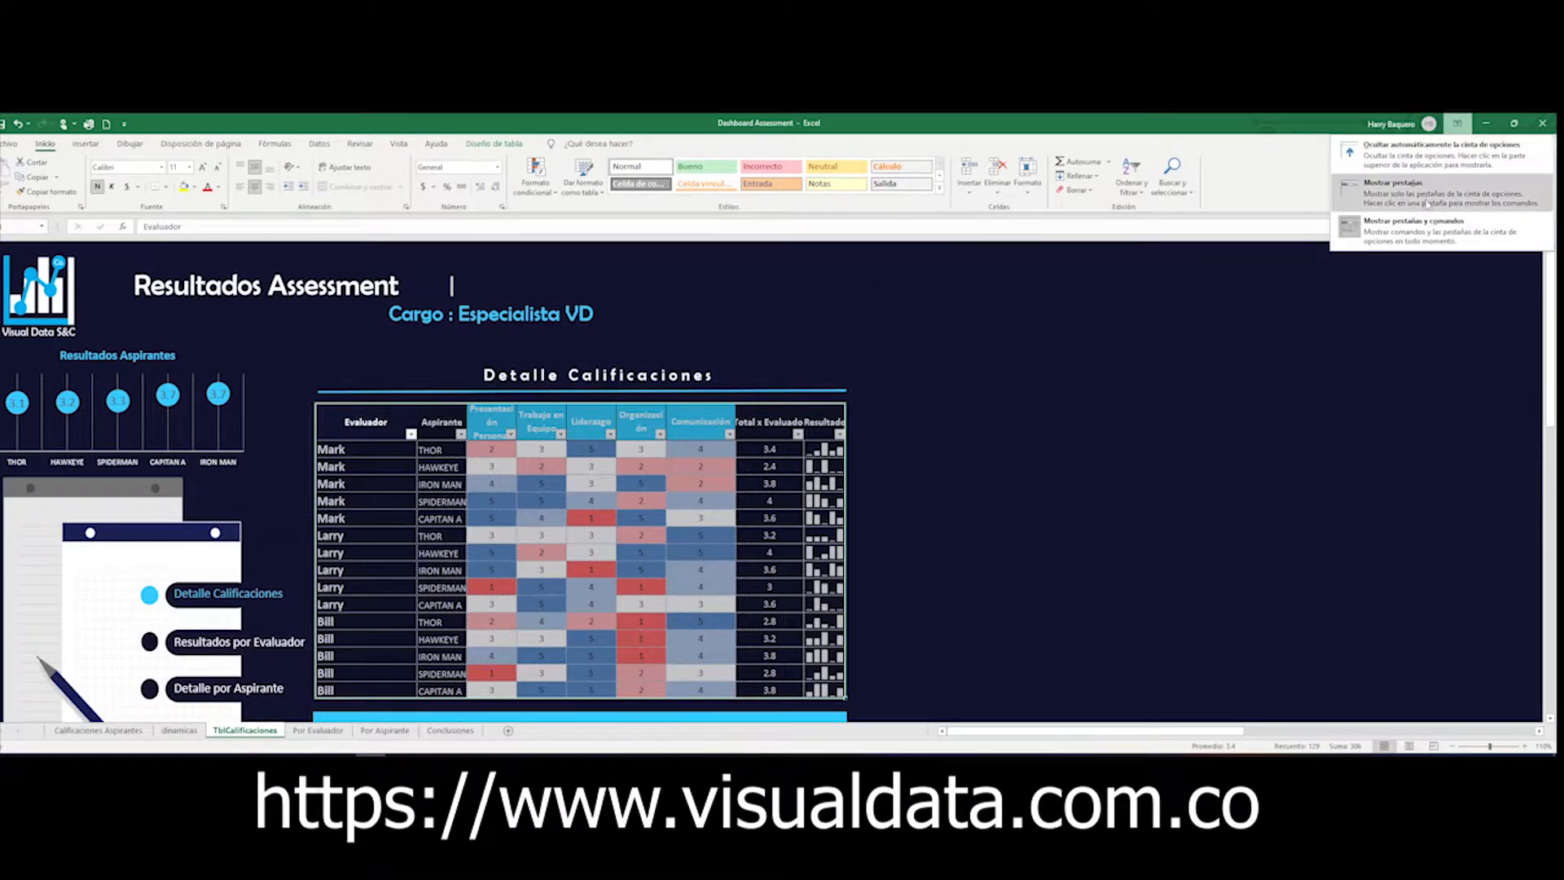
{"action": "left_click", "coordinate": [1384, 193]}
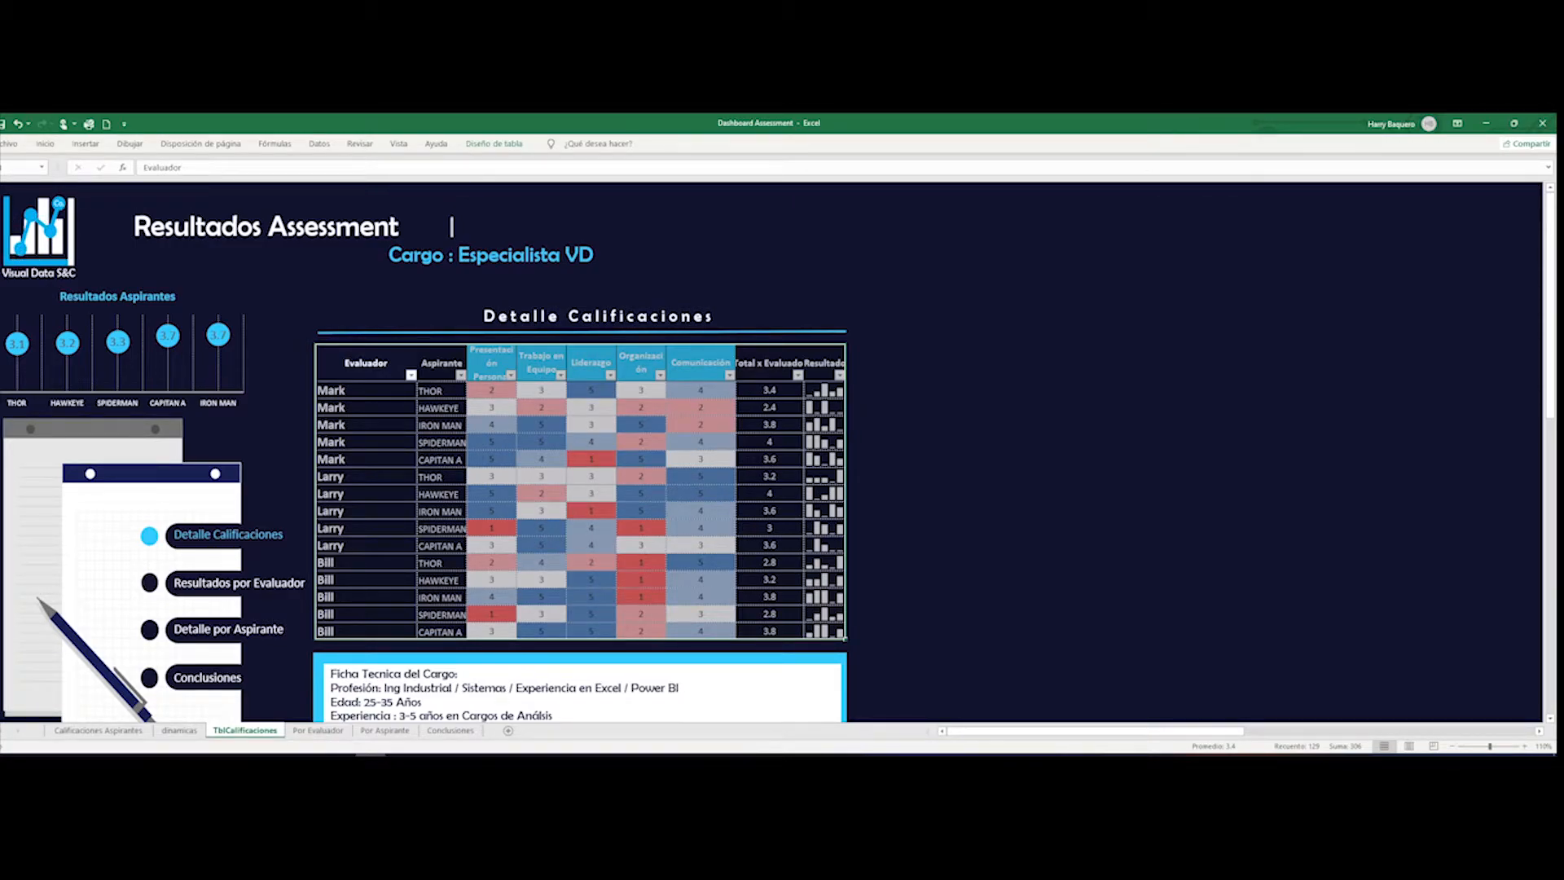
{"action": "left_click", "coordinate": [399, 209]}
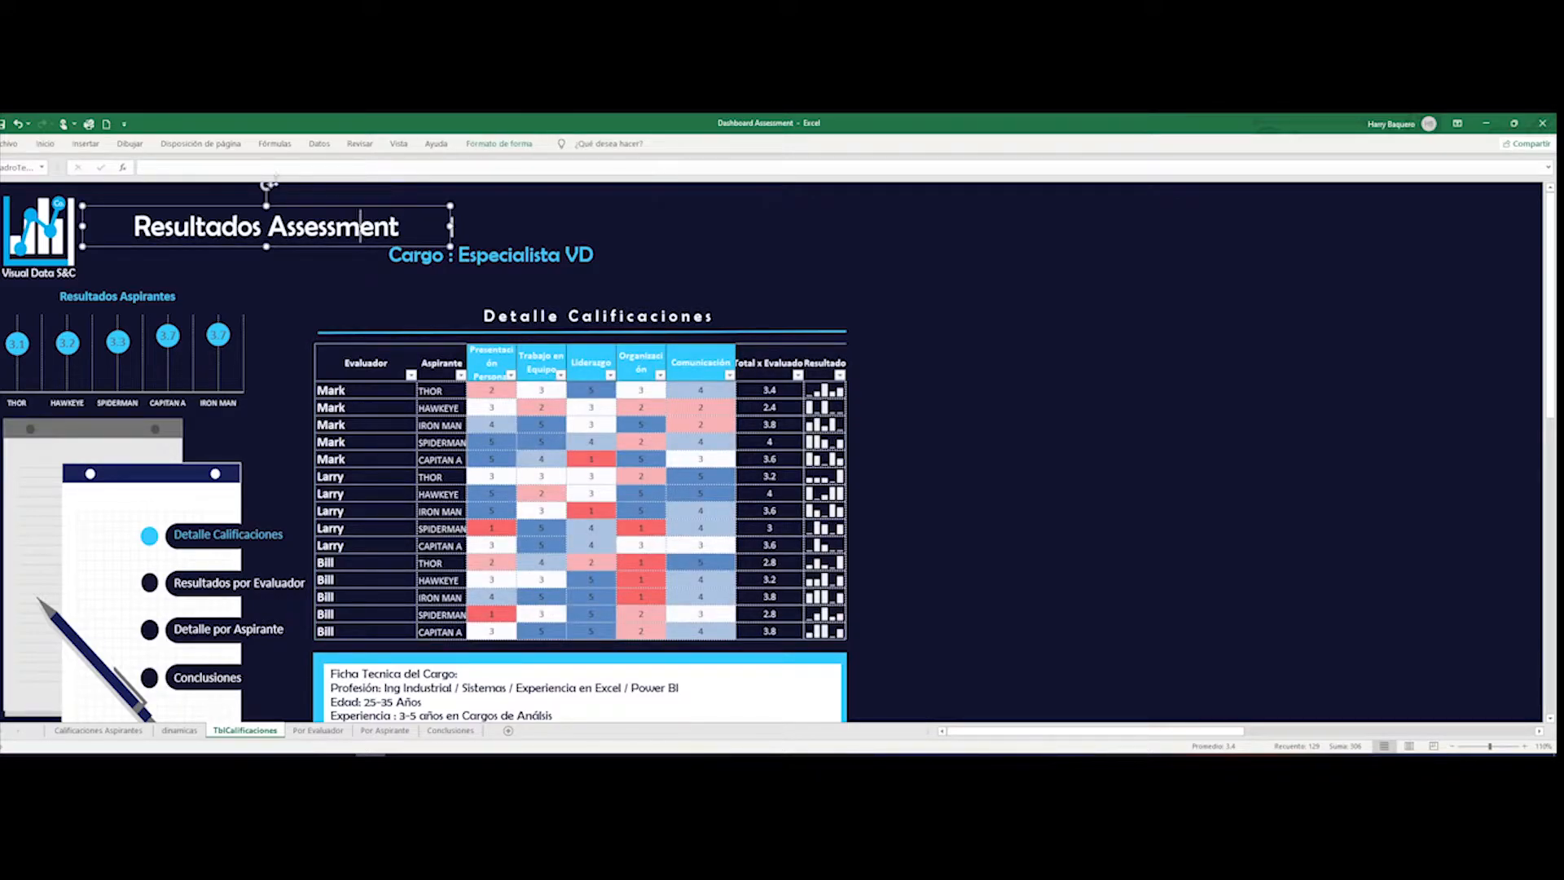
{"action": "left_click", "coordinate": [95, 144]}
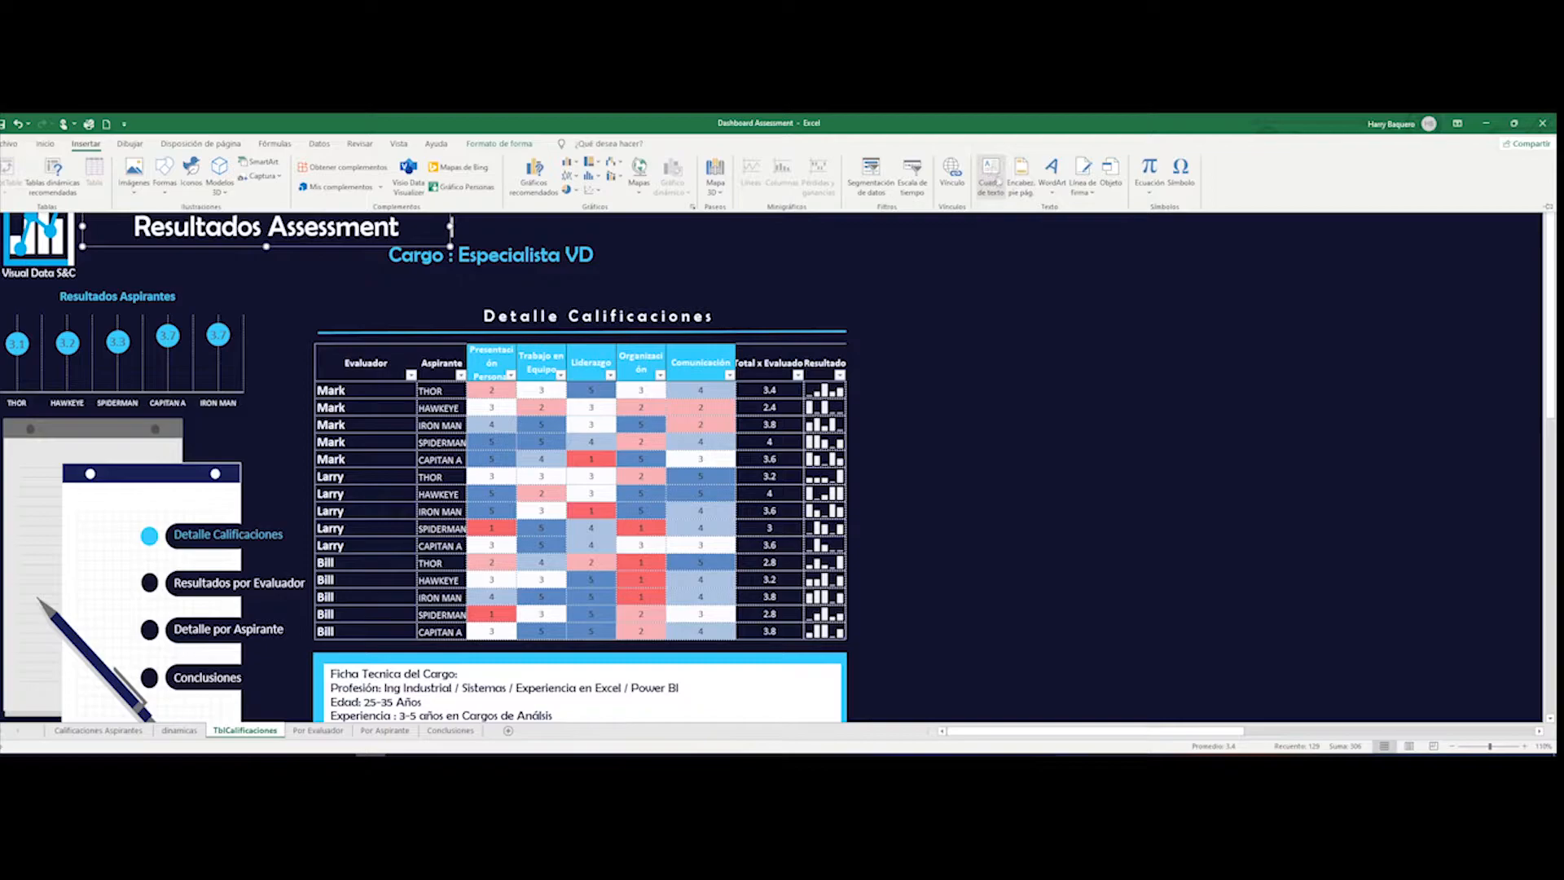
{"action": "left_click", "coordinate": [992, 320]}
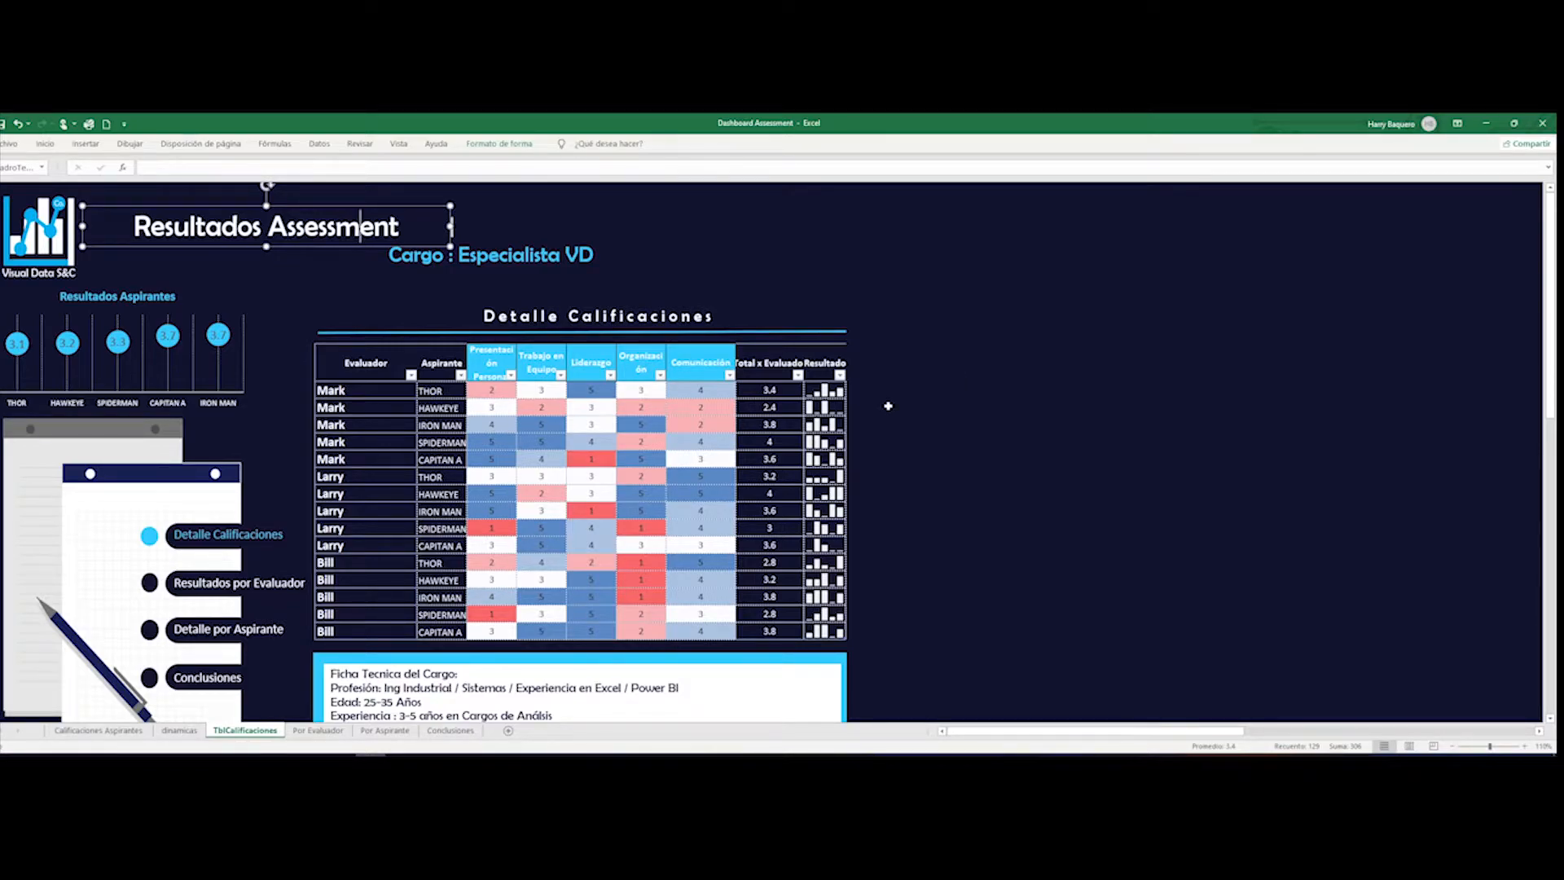
{"action": "left_click", "coordinate": [900, 299]}
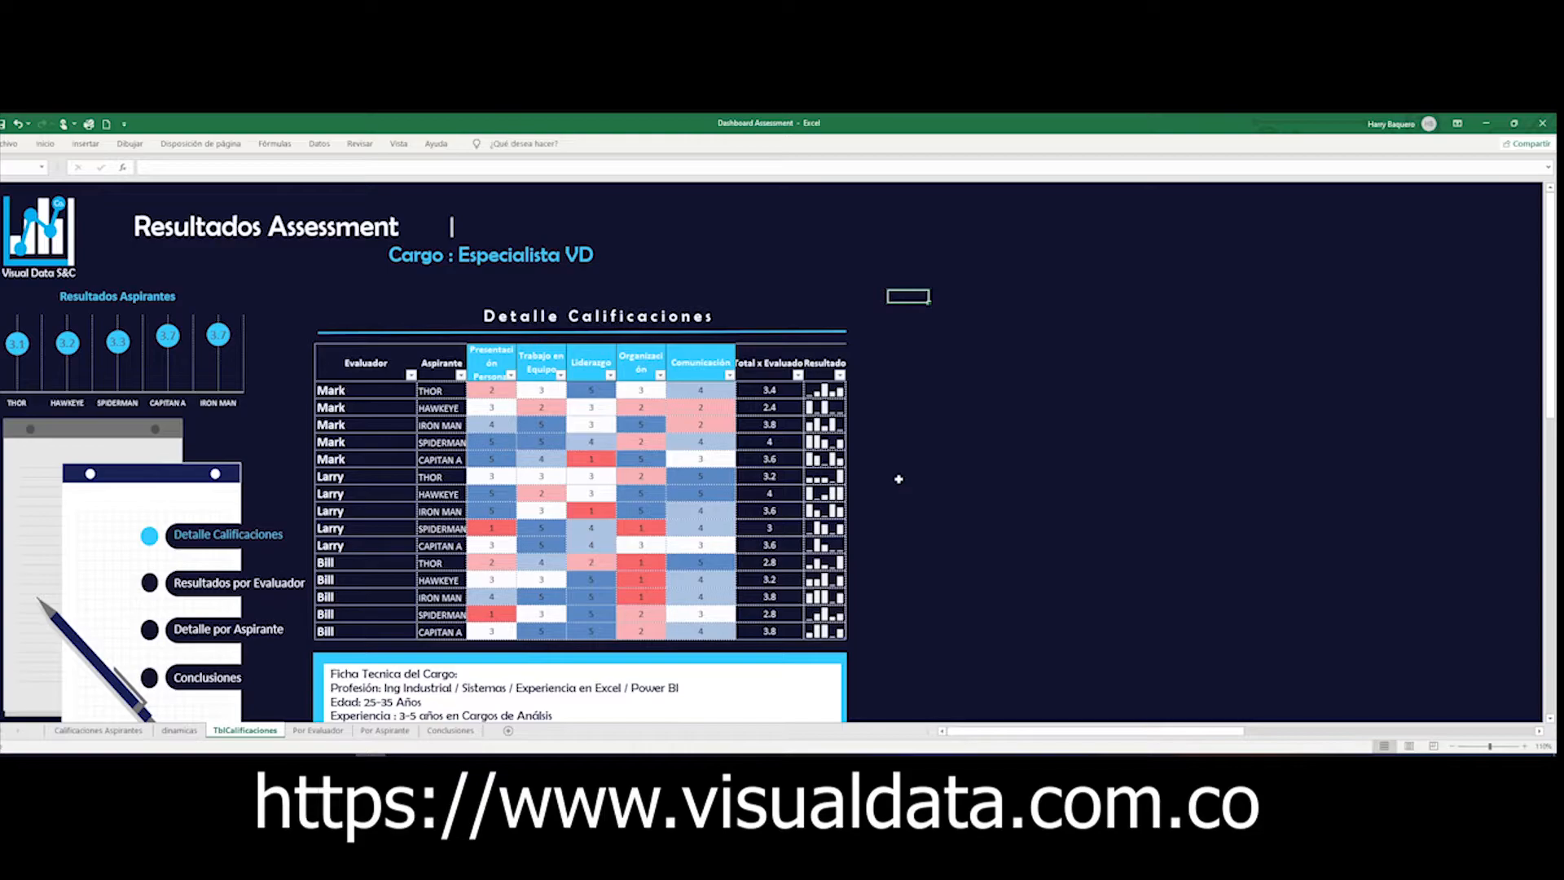
- Examine how far the dark background fill extends on the TblCalificaciones sheet, including the unfilled cells beside and below it
{"action": "scroll", "coordinate": [899, 479], "scroll_direction": "down", "scroll_amount": 4}
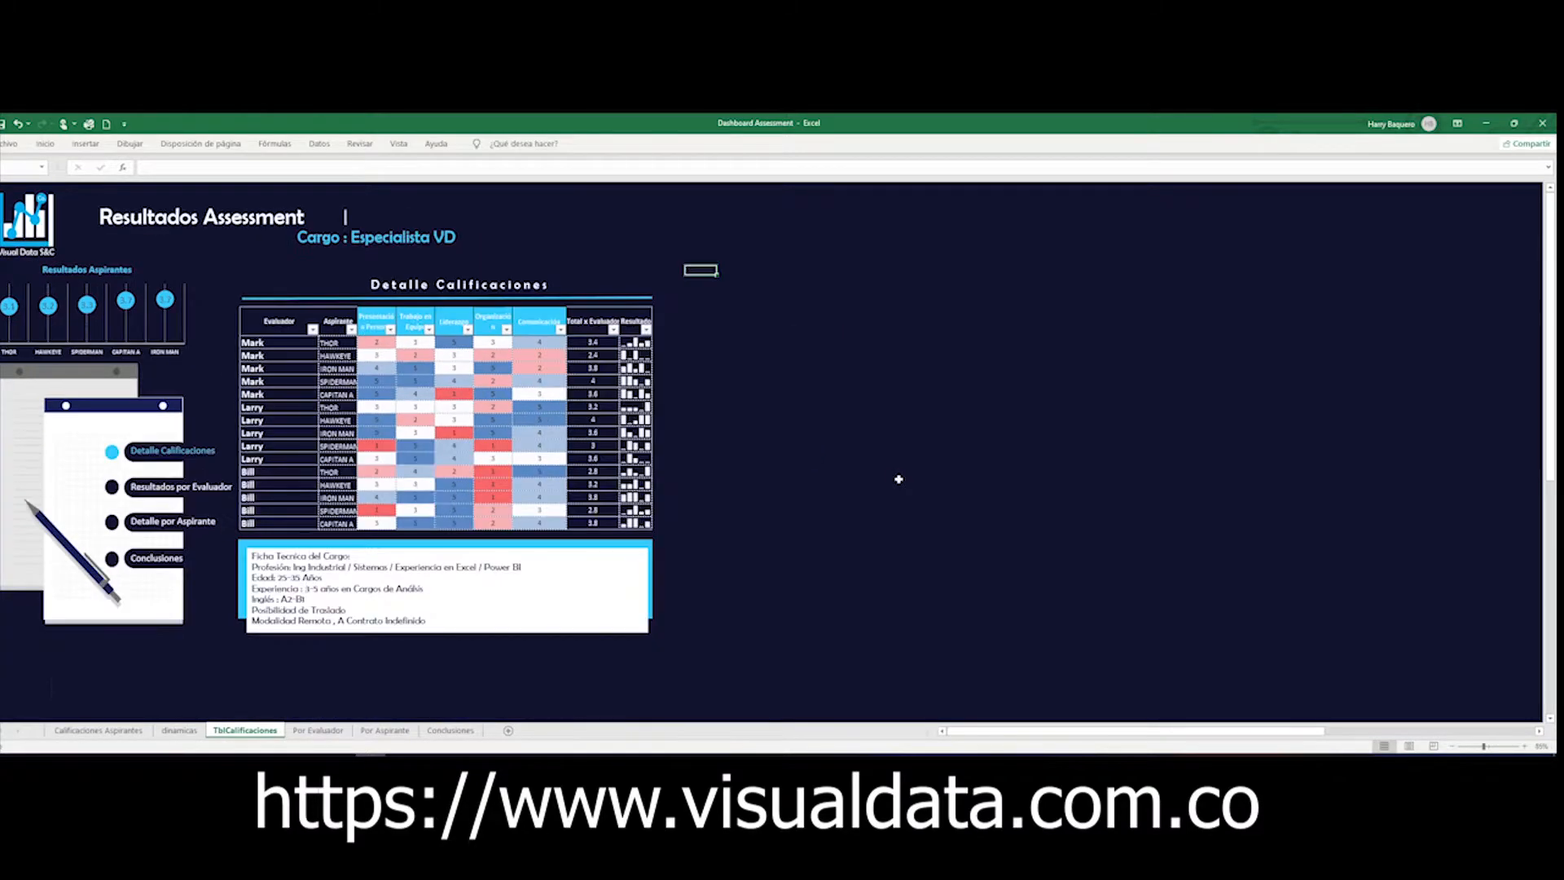
{"action": "scroll", "coordinate": [898, 479], "scroll_direction": "down", "scroll_amount": 3}
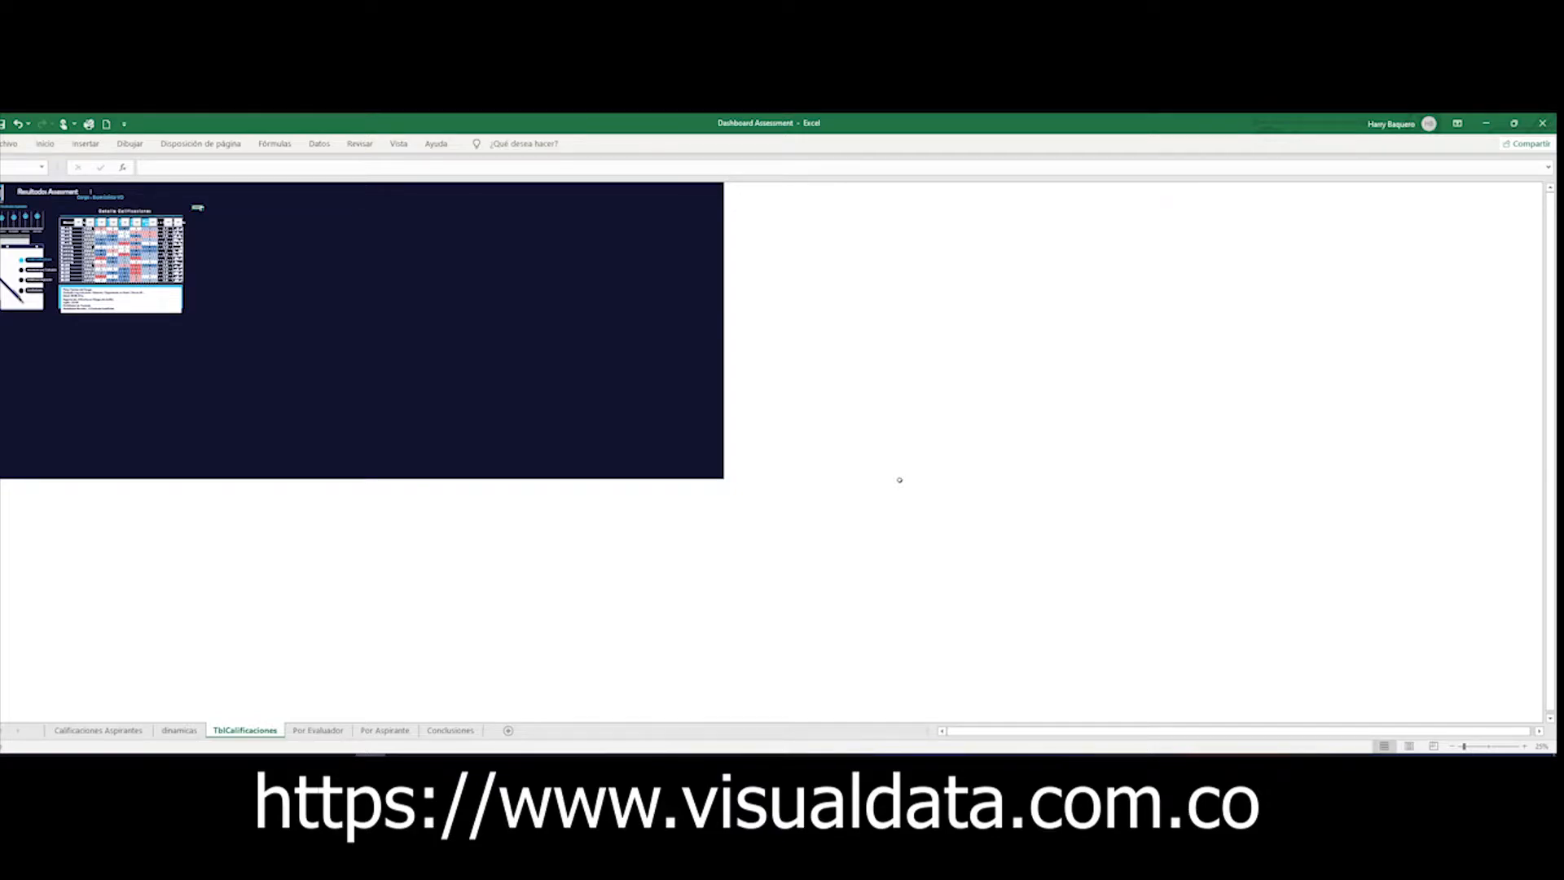
{"action": "left_click_drag", "start_coordinate": [757, 217], "coordinate": [1511, 654]}
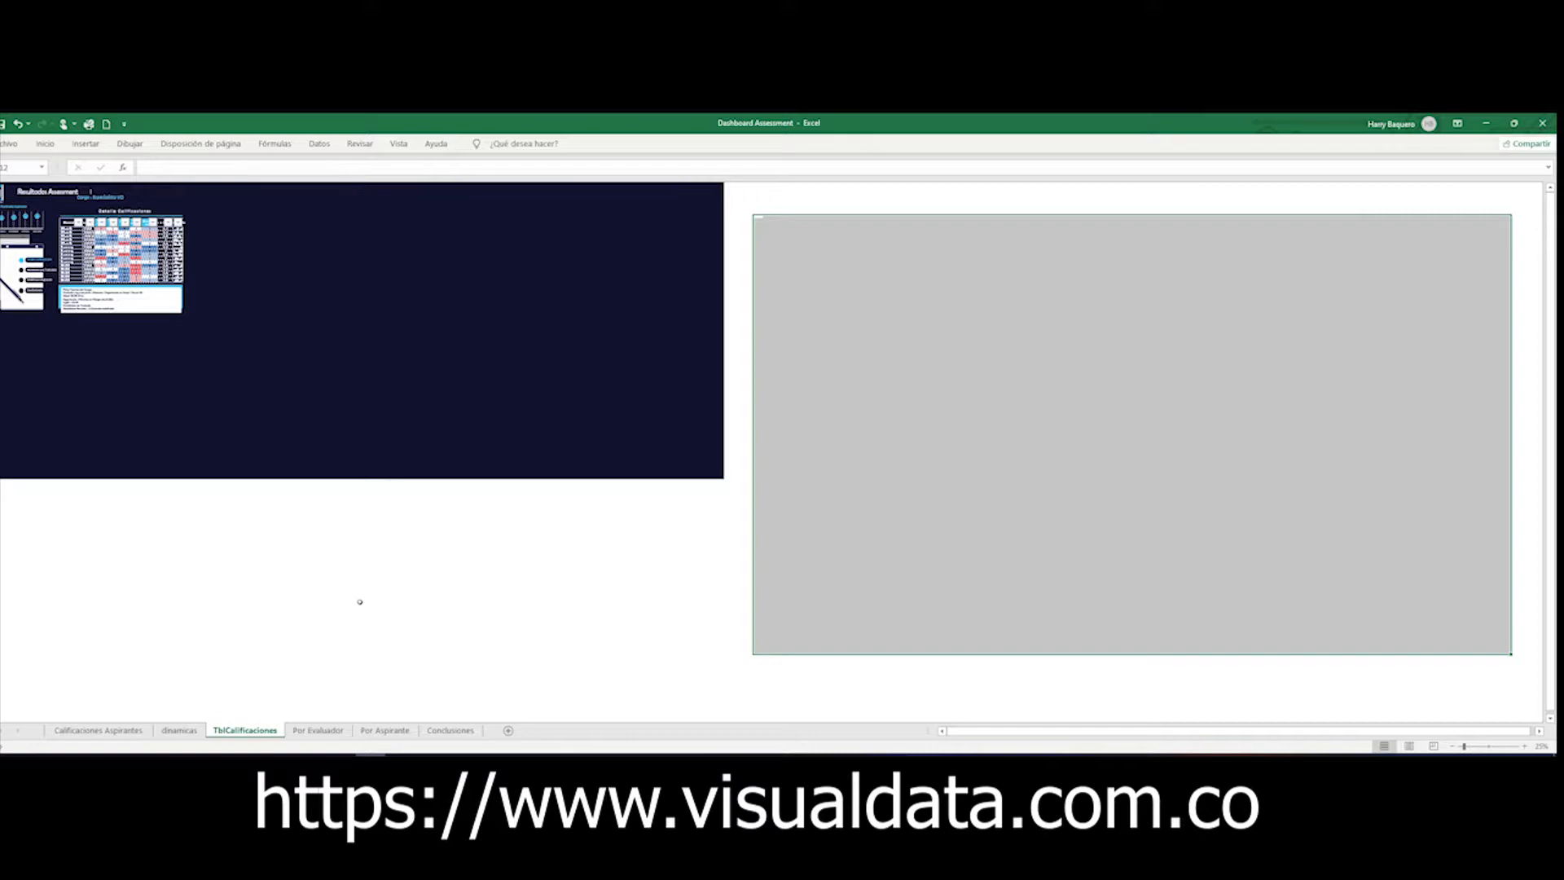
{"action": "left_click_drag", "start_coordinate": [3, 500], "coordinate": [1166, 696]}
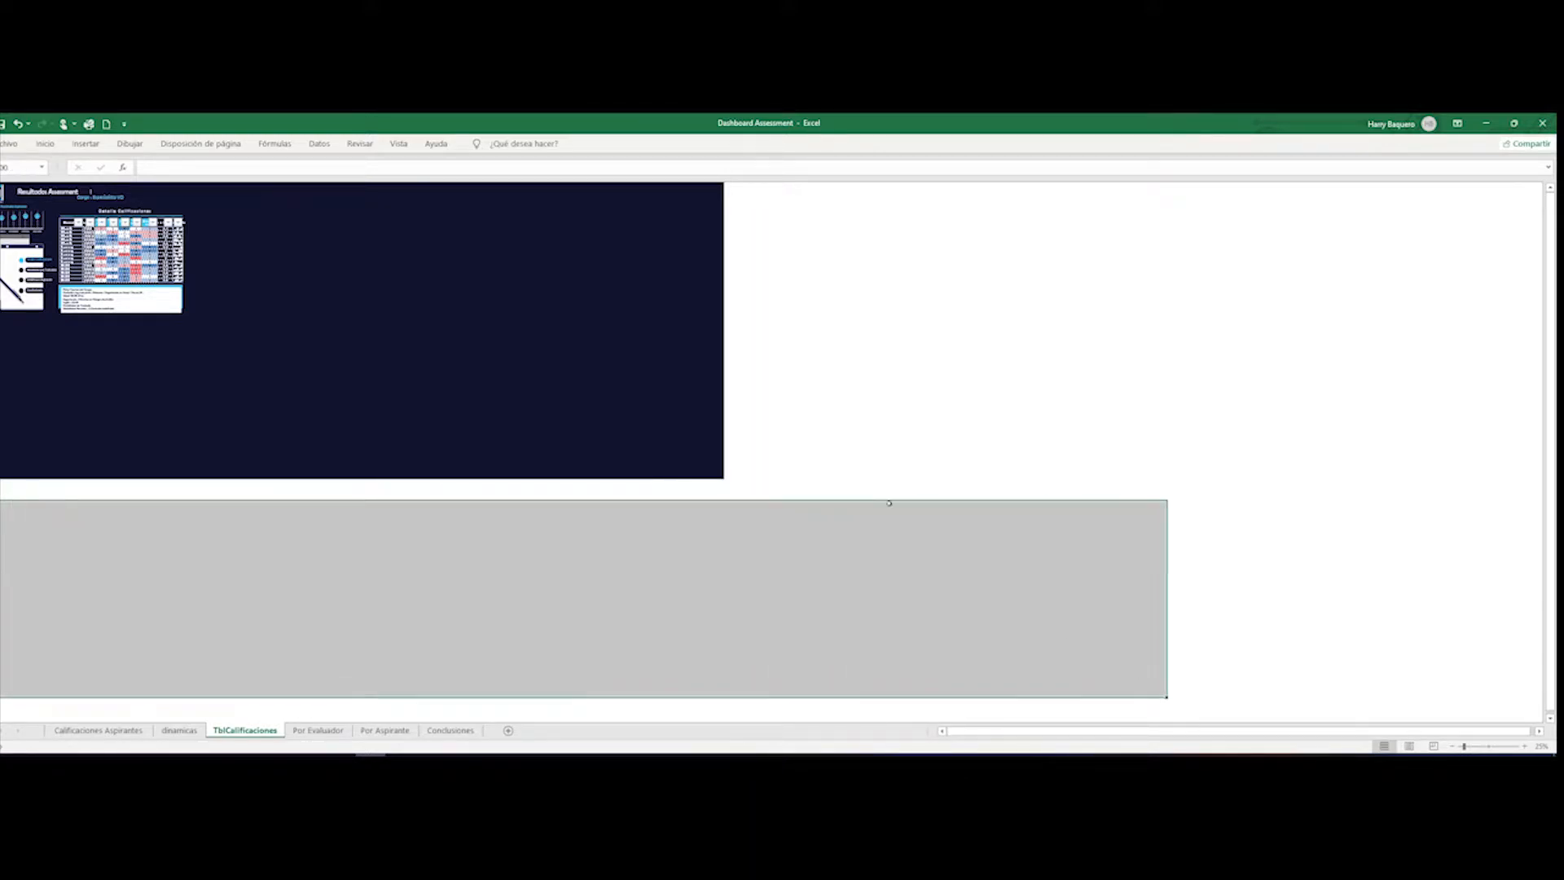
{"action": "left_click_drag", "start_coordinate": [692, 279], "coordinate": [2, 476]}
{"action": "left_click", "coordinate": [501, 248]}
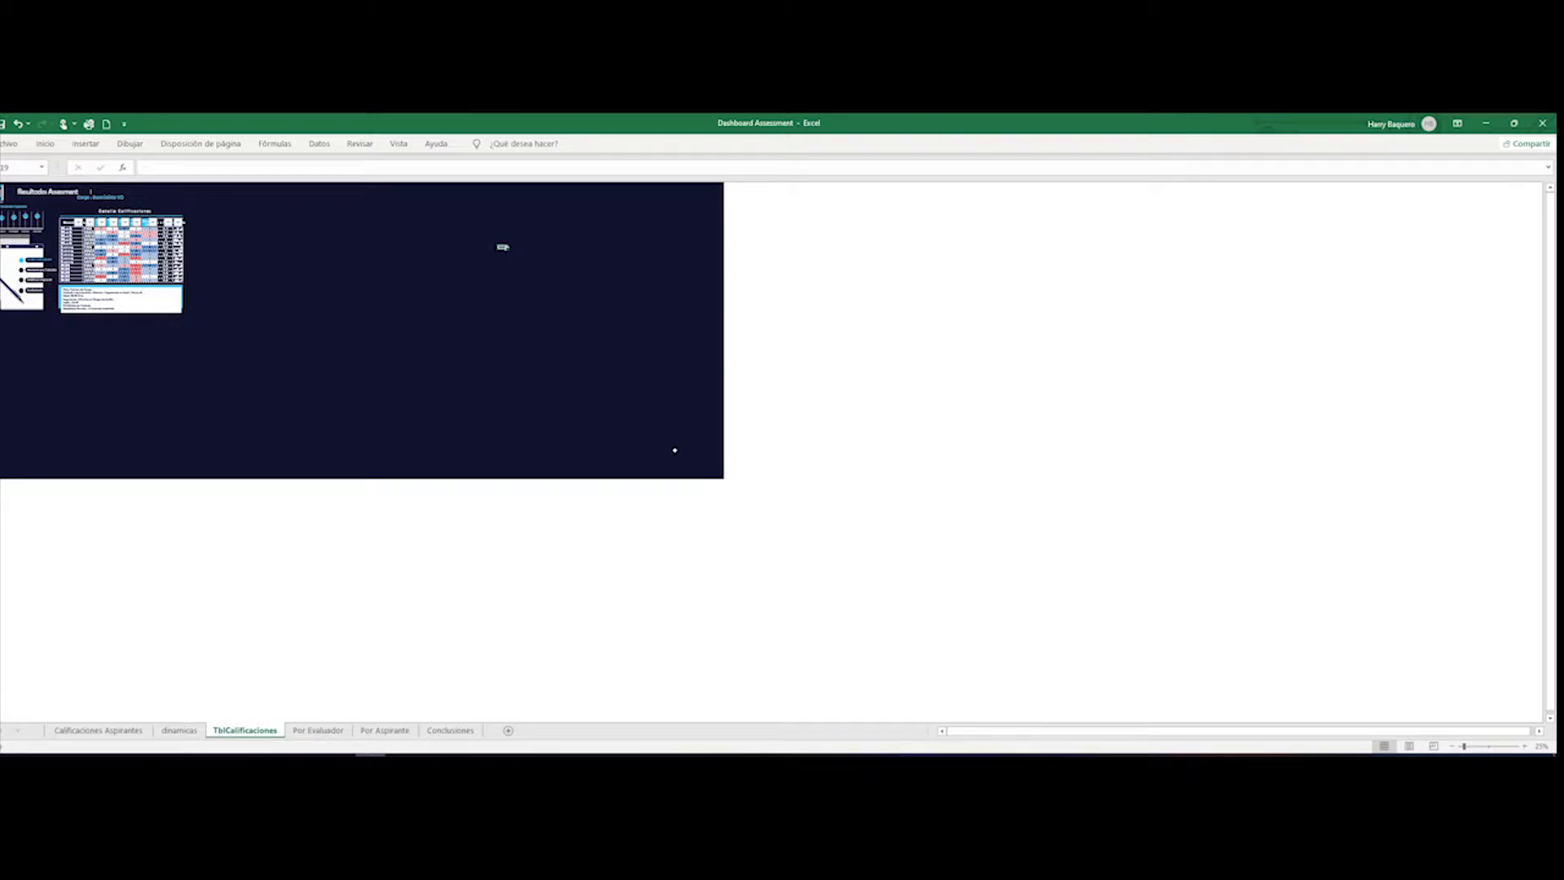
- Examine the Detalle Calificaciones table from Evaluador to Total x Evaluador and the table styles available for it
{"action": "scroll", "coordinate": [674, 449], "scroll_direction": "up", "scroll_amount": 2}
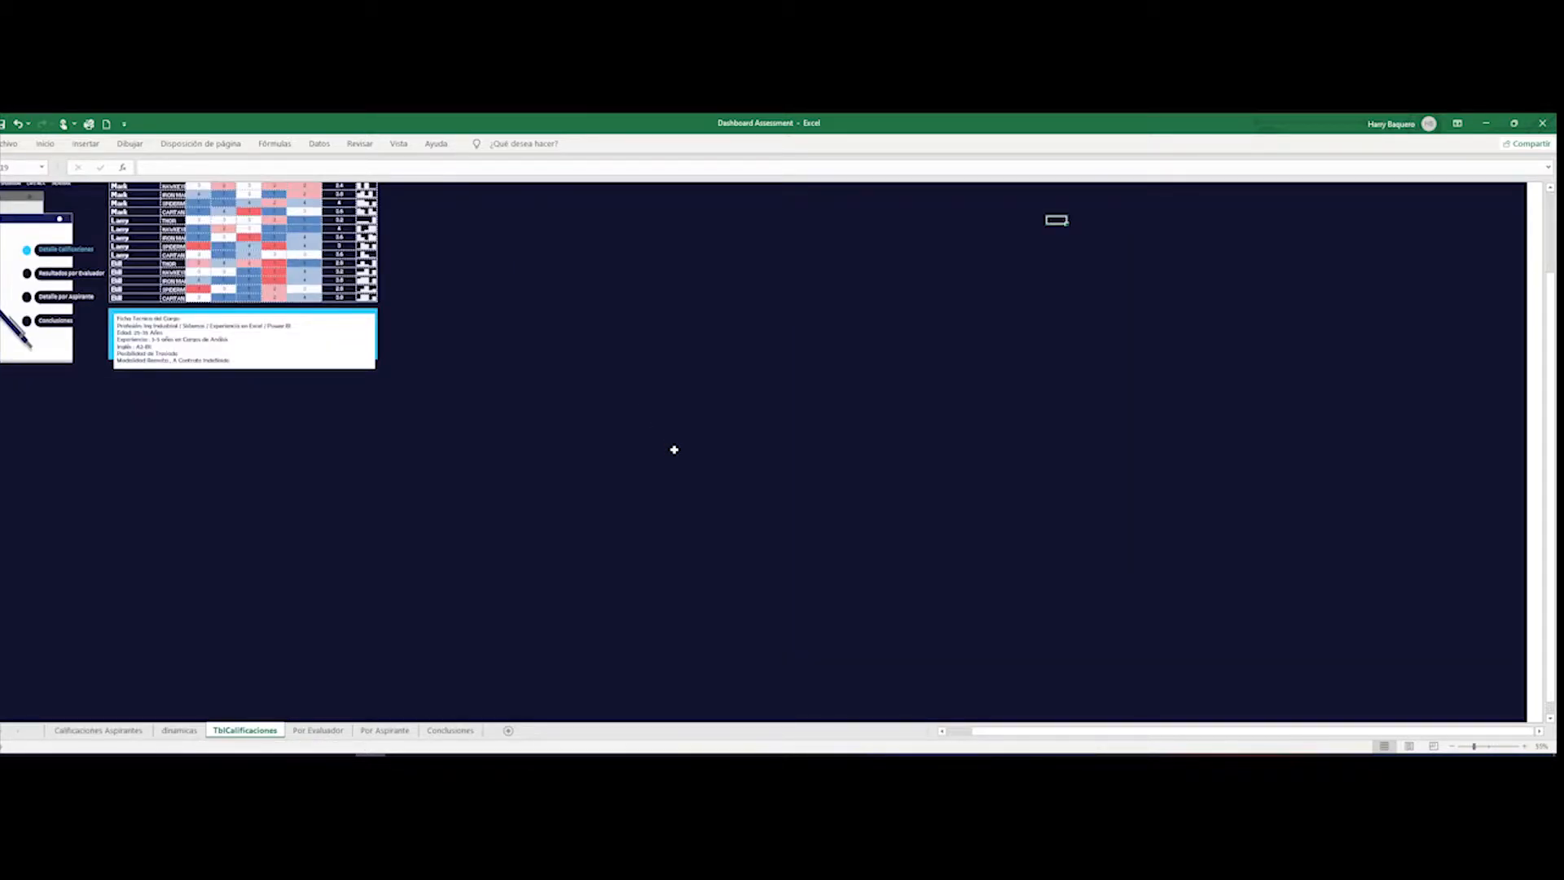
{"action": "scroll", "coordinate": [674, 450], "scroll_direction": "up", "scroll_amount": 3}
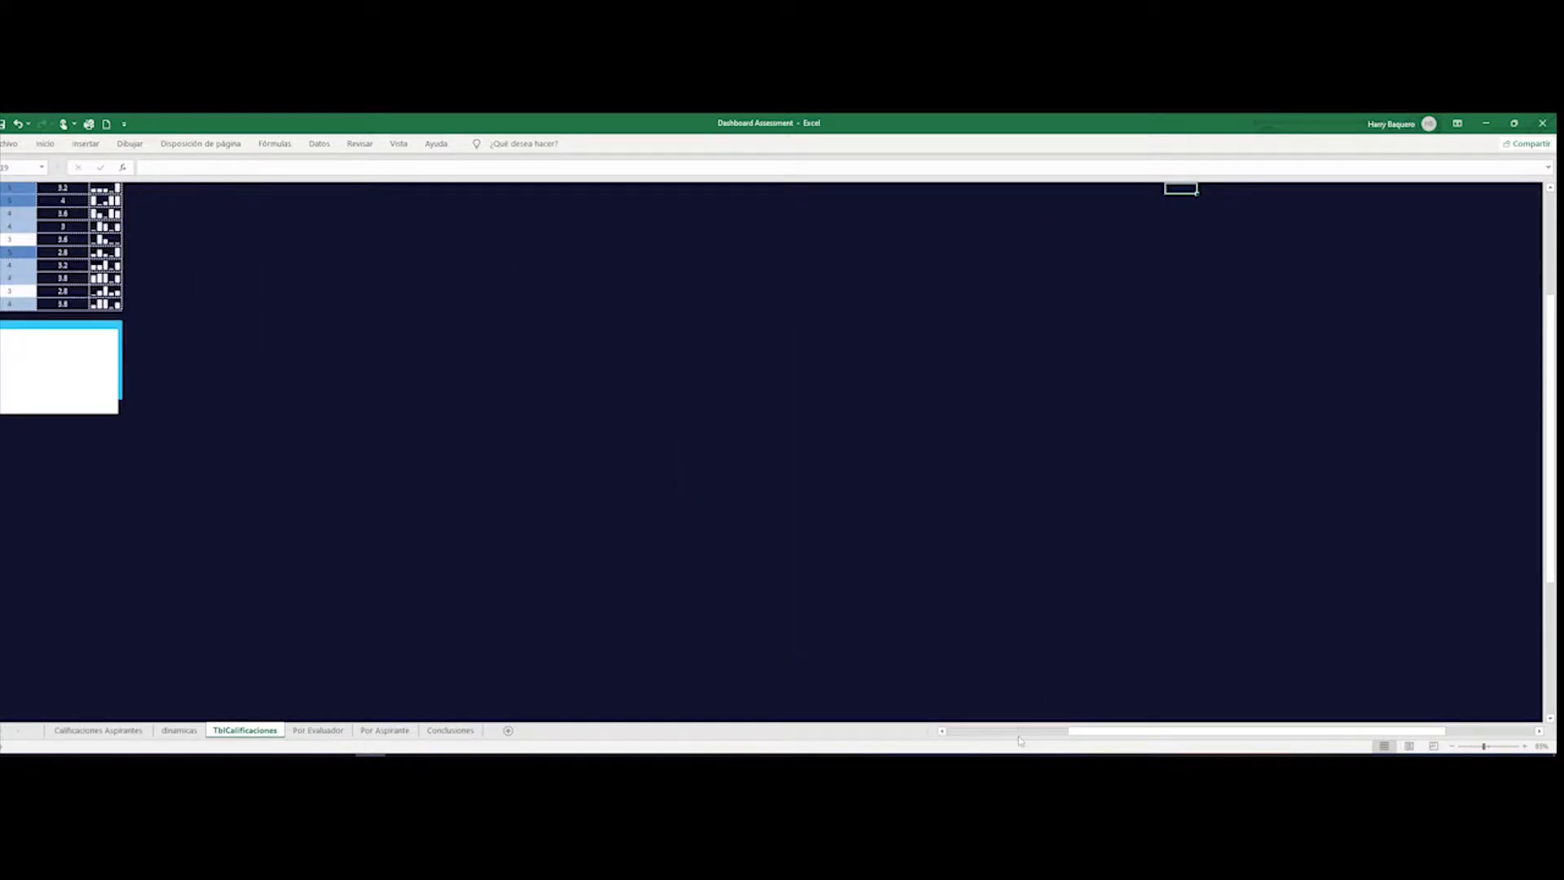
{"action": "left_click", "coordinate": [1021, 732]}
{"action": "scroll", "coordinate": [883, 586], "scroll_direction": "up", "scroll_amount": 5}
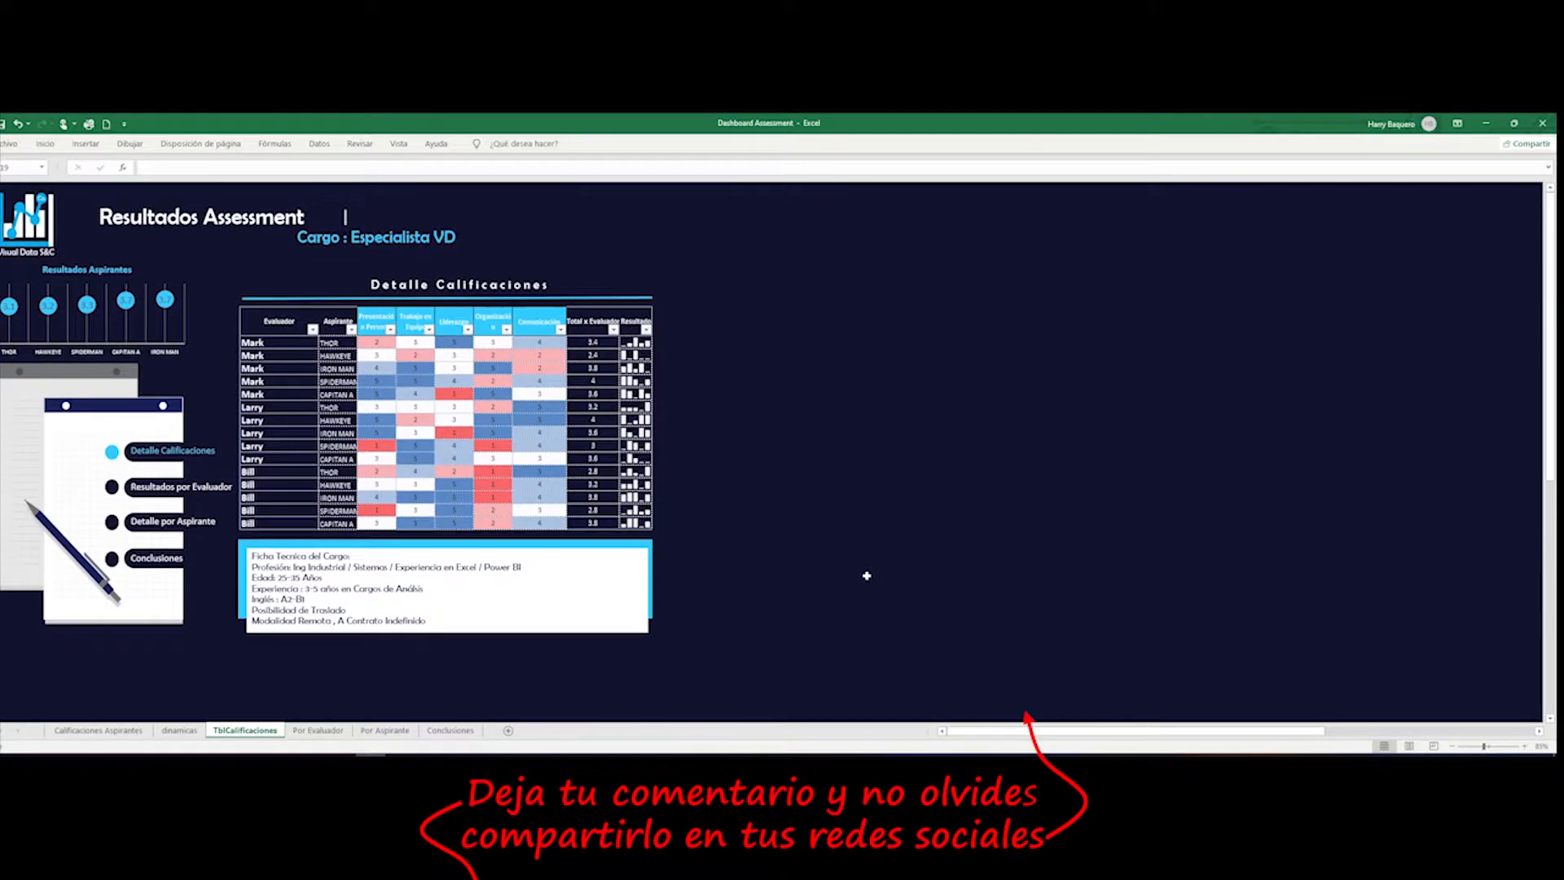
{"action": "scroll", "coordinate": [744, 458], "scroll_direction": "up", "scroll_amount": 1}
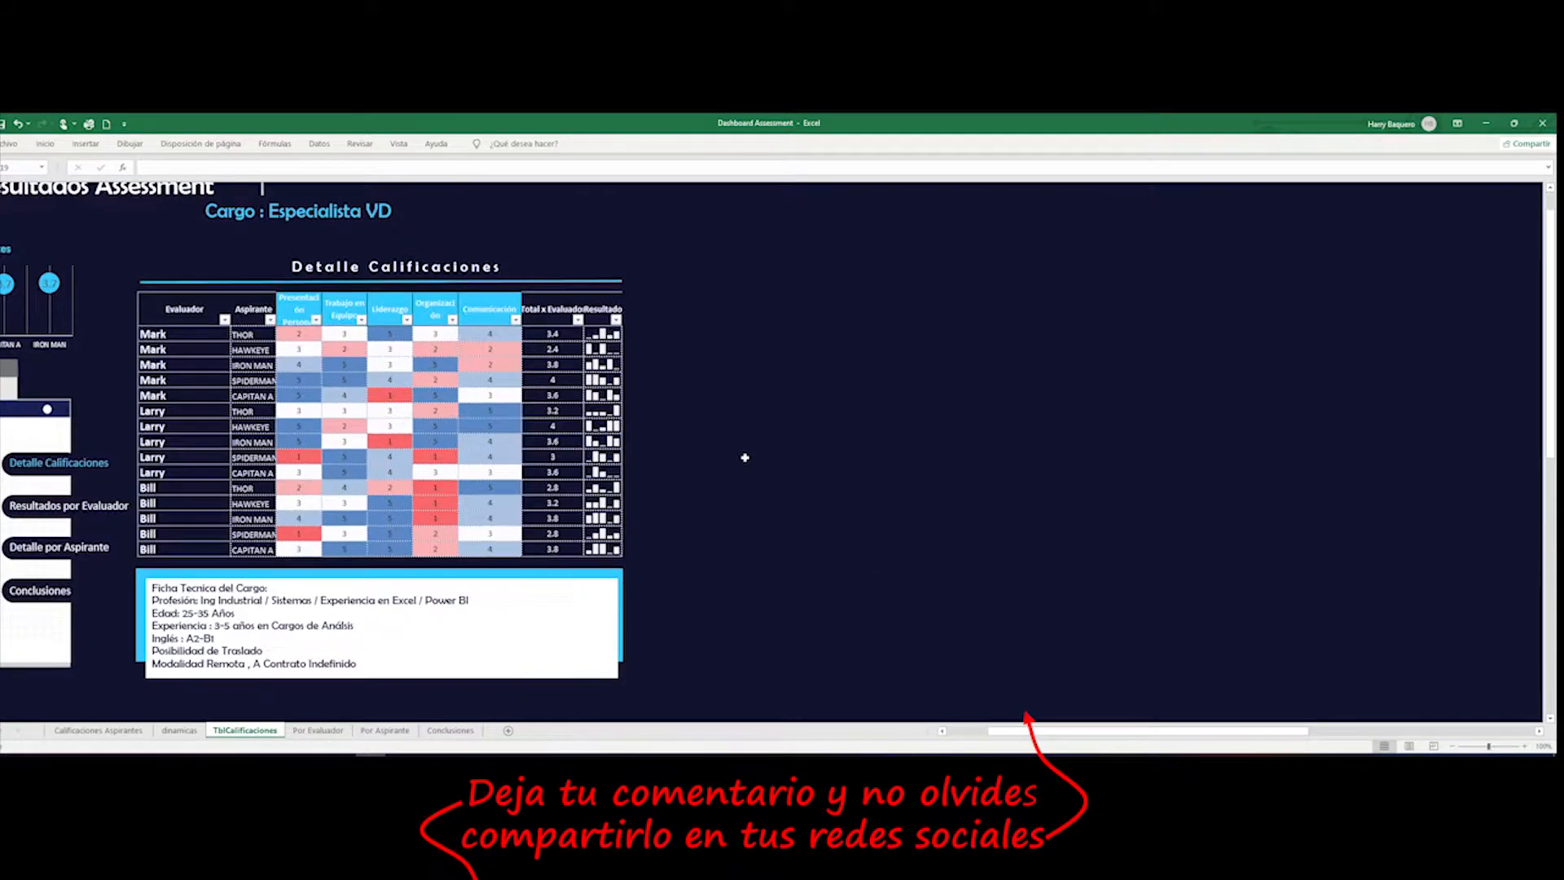
{"action": "left_click", "coordinate": [981, 732]}
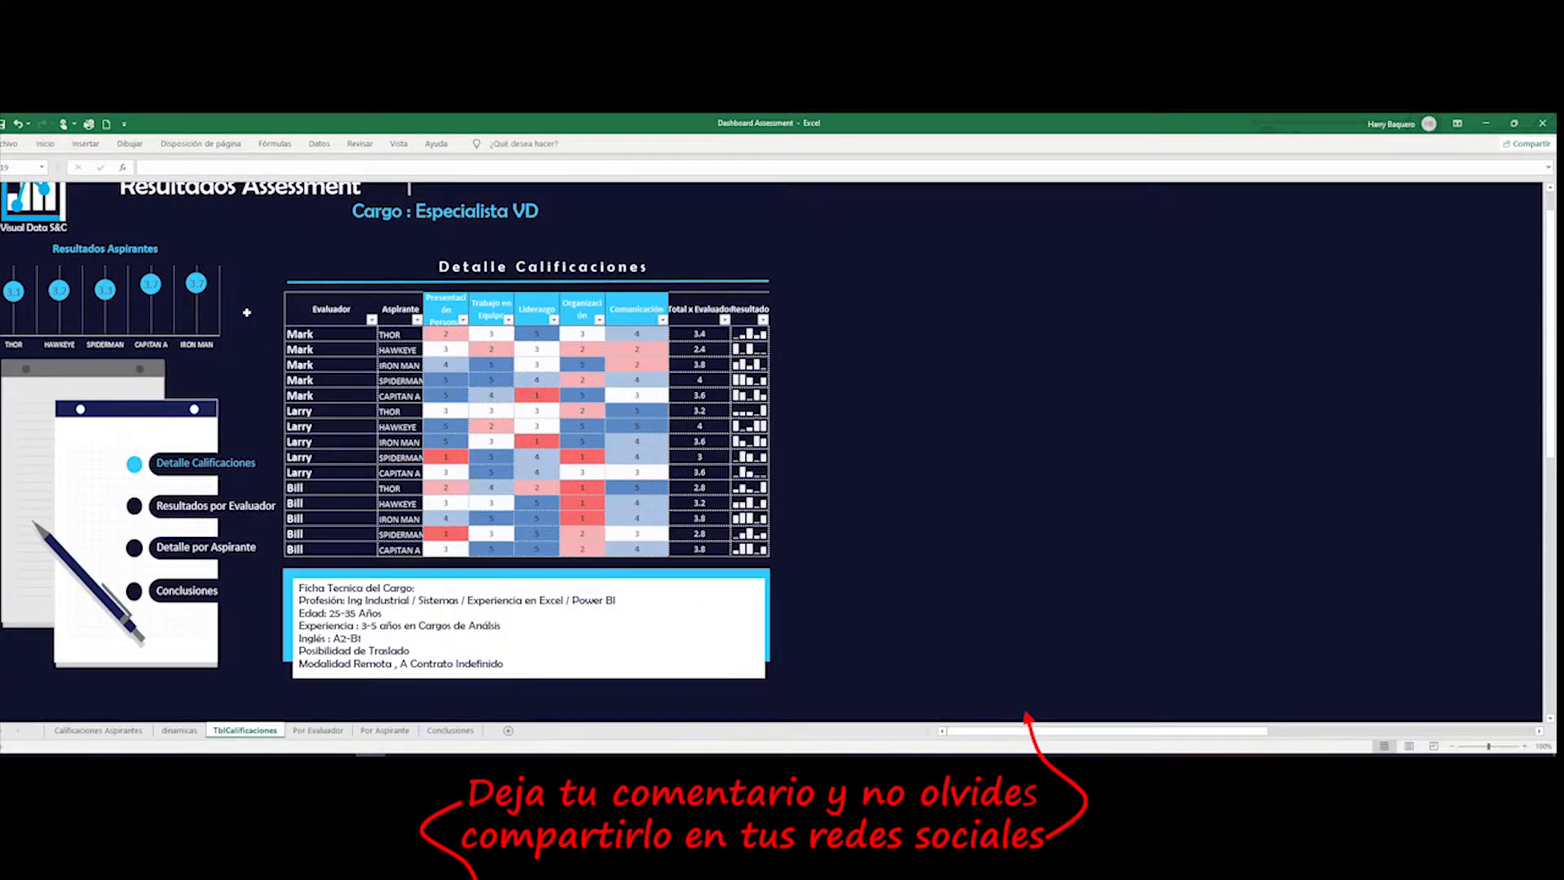
{"action": "left_click", "coordinate": [320, 312]}
{"action": "left_click_drag", "start_coordinate": [321, 312], "coordinate": [707, 552]}
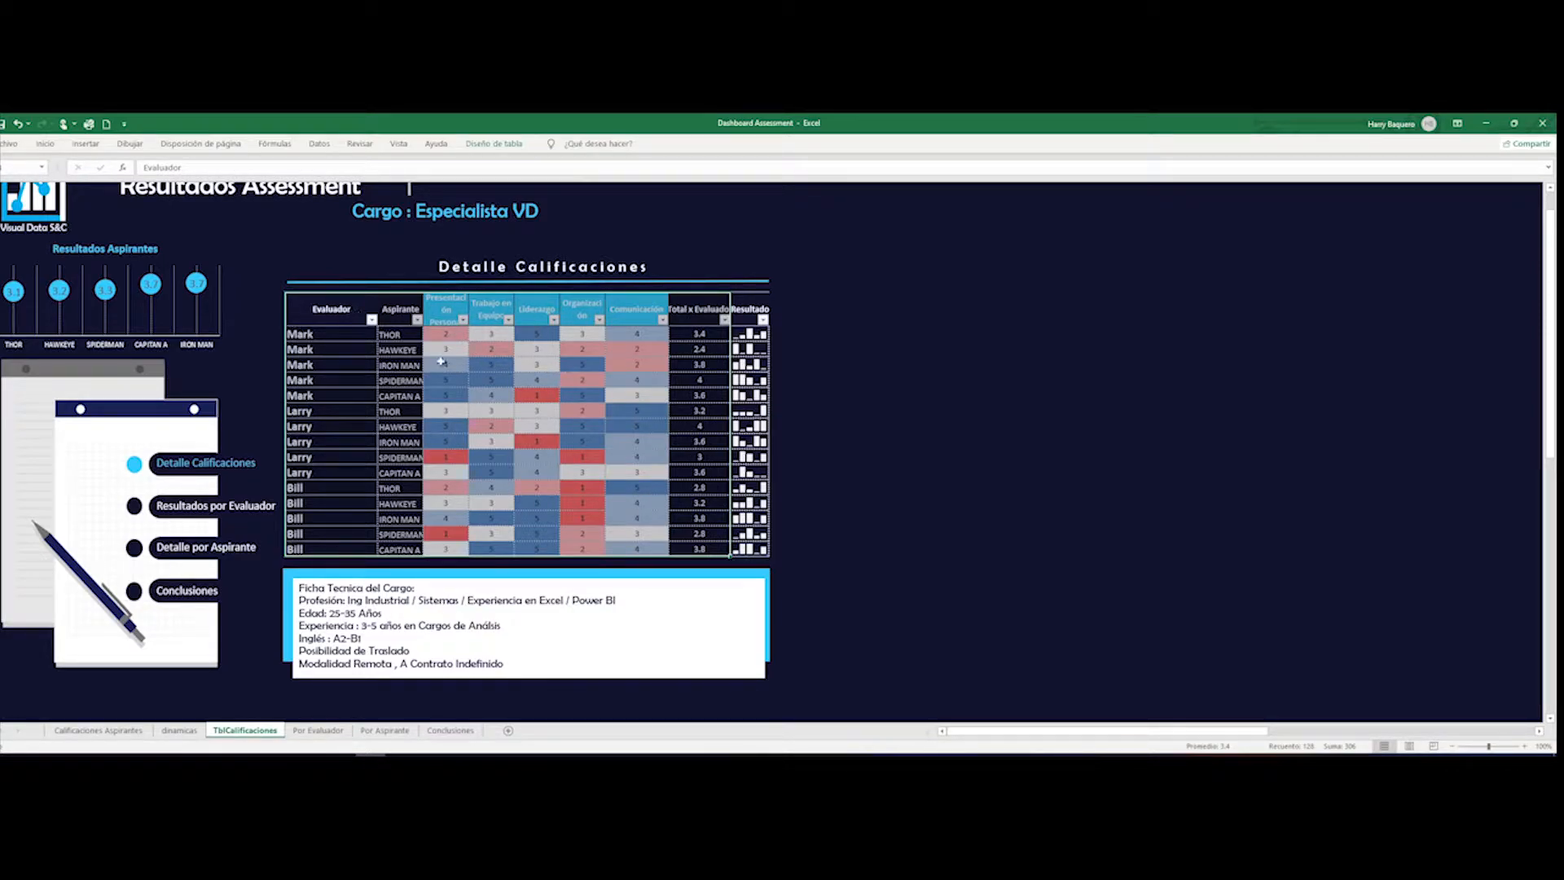
{"action": "left_click", "coordinate": [555, 410]}
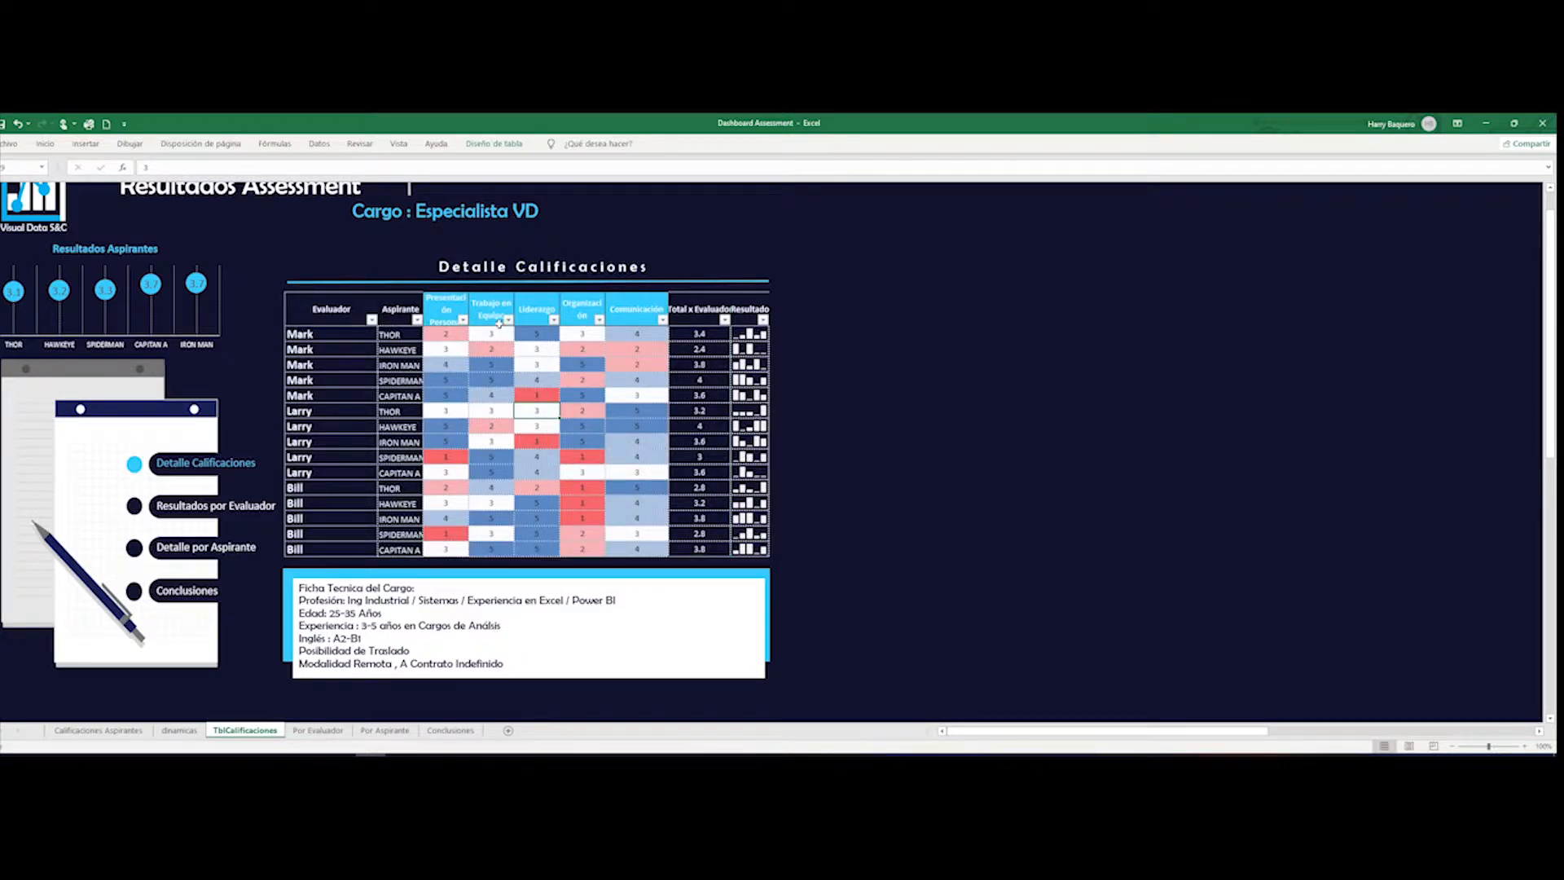
{"action": "left_click", "coordinate": [488, 144]}
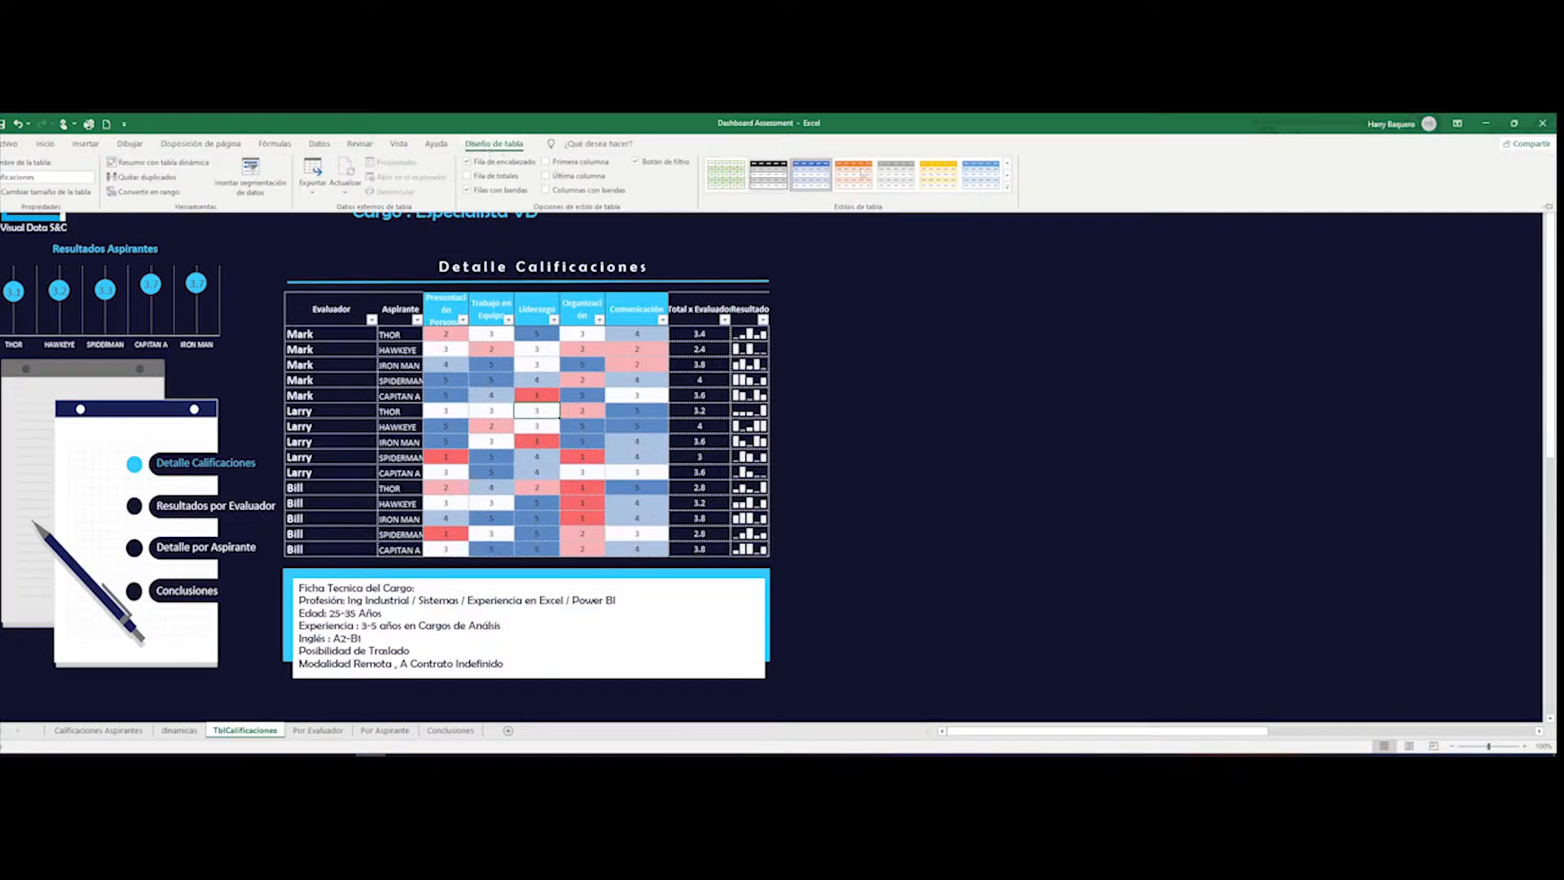
- Show the full ribbon with its commands and examine the table's header row and its columns from Evaluador to Comunicación
{"action": "left_click", "coordinate": [1459, 124]}
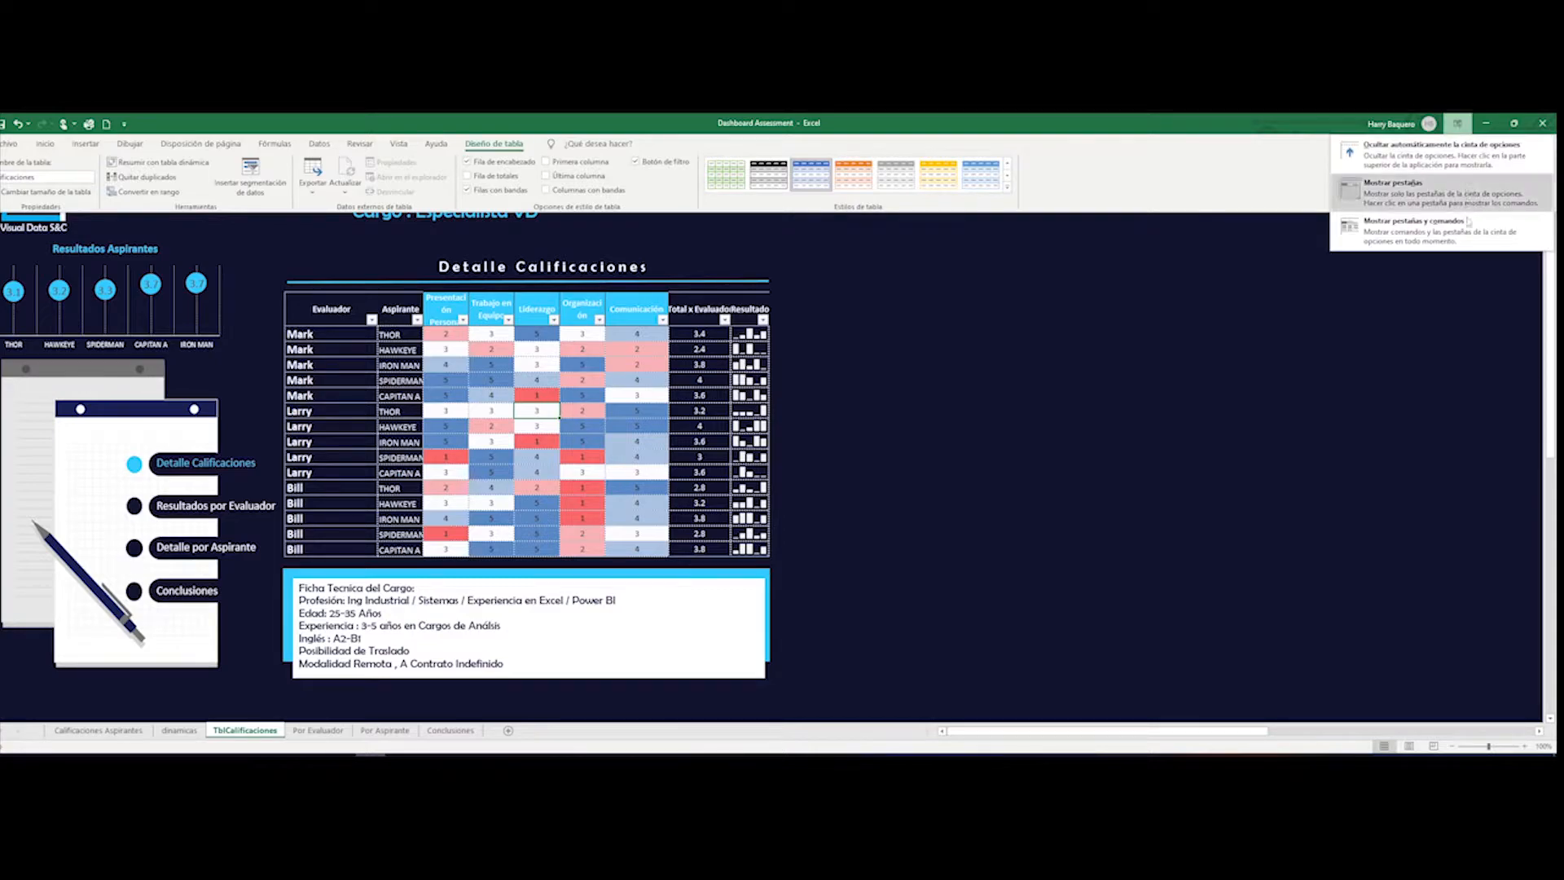
{"action": "left_click", "coordinate": [1409, 238]}
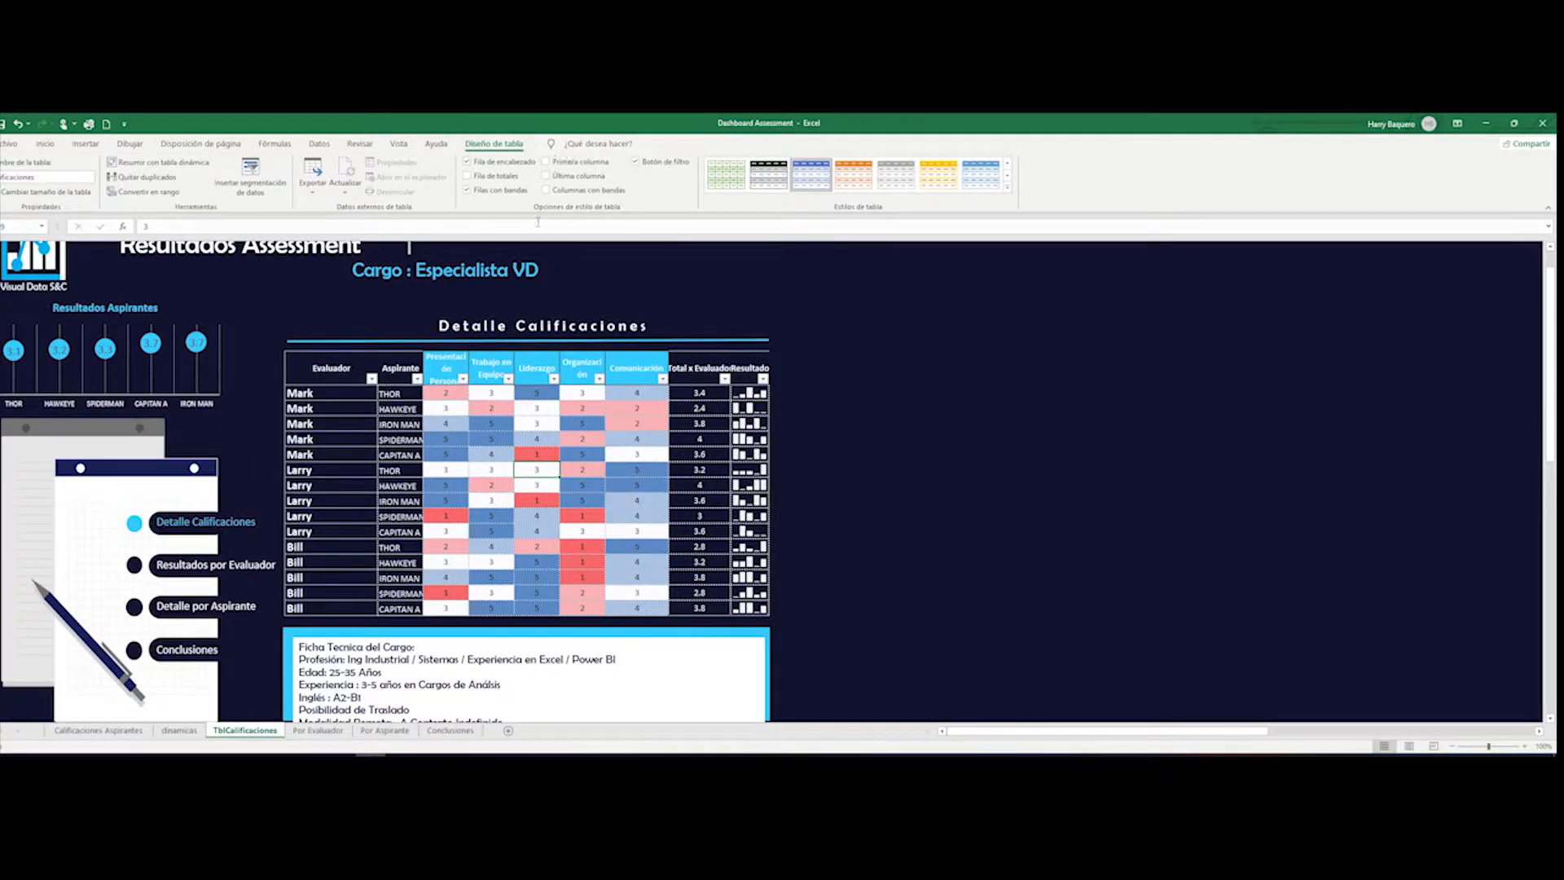
{"action": "left_click", "coordinate": [332, 364]}
{"action": "left_click_drag", "start_coordinate": [370, 369], "coordinate": [762, 397]}
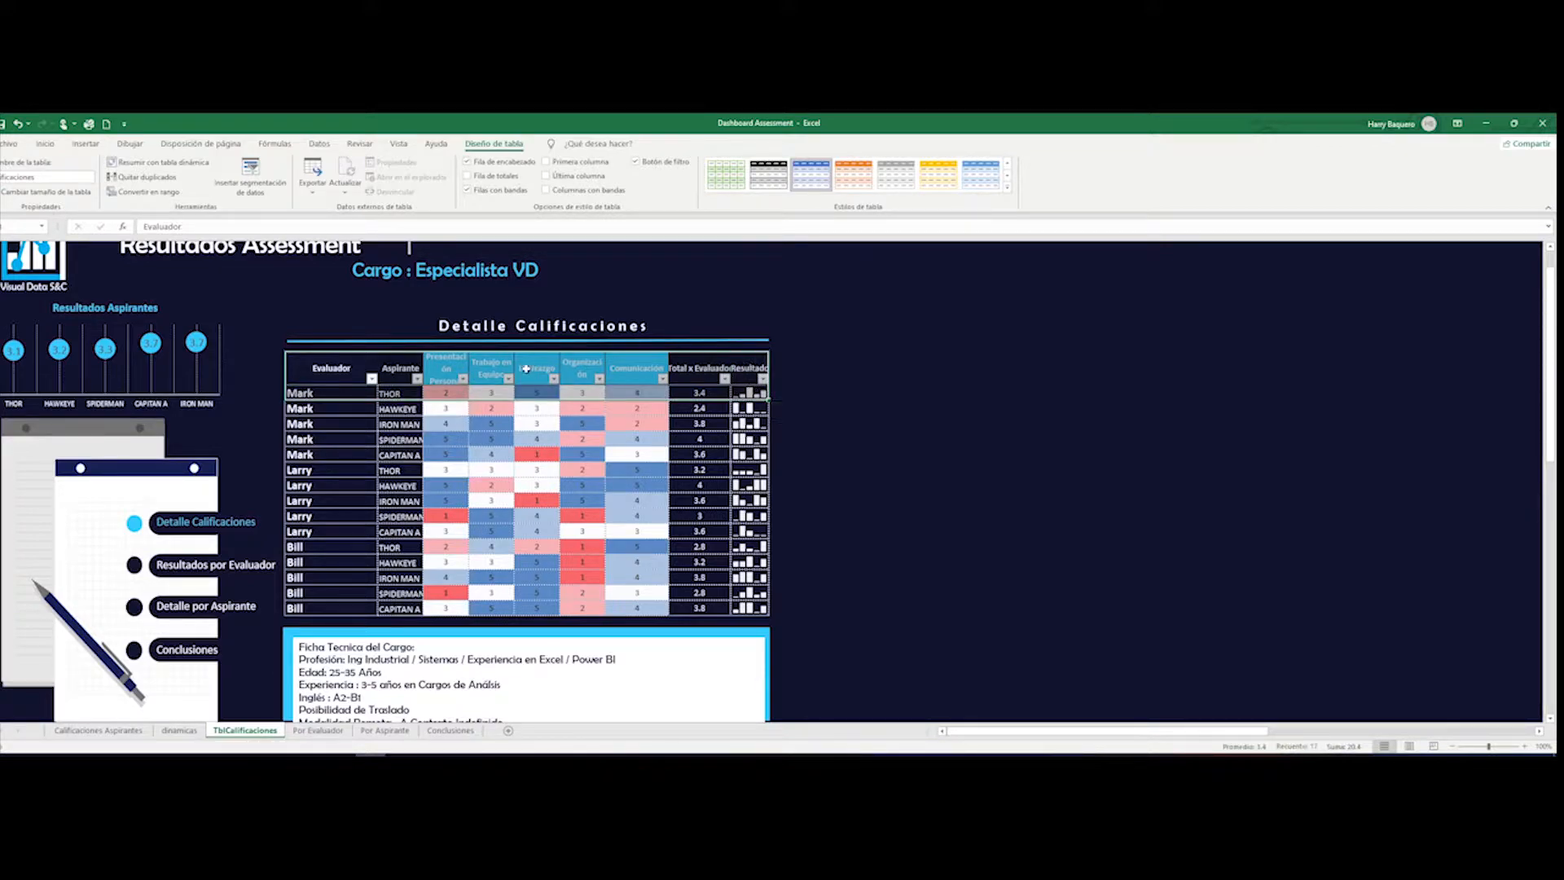
{"action": "mouse_move", "coordinate": [391, 371]}
{"action": "left_mouse_down"}
{"action": "mouse_move", "coordinate": [761, 379]}
{"action": "mouse_move", "coordinate": [756, 611]}
{"action": "mouse_move", "coordinate": [657, 604]}
{"action": "left_mouse_up"}
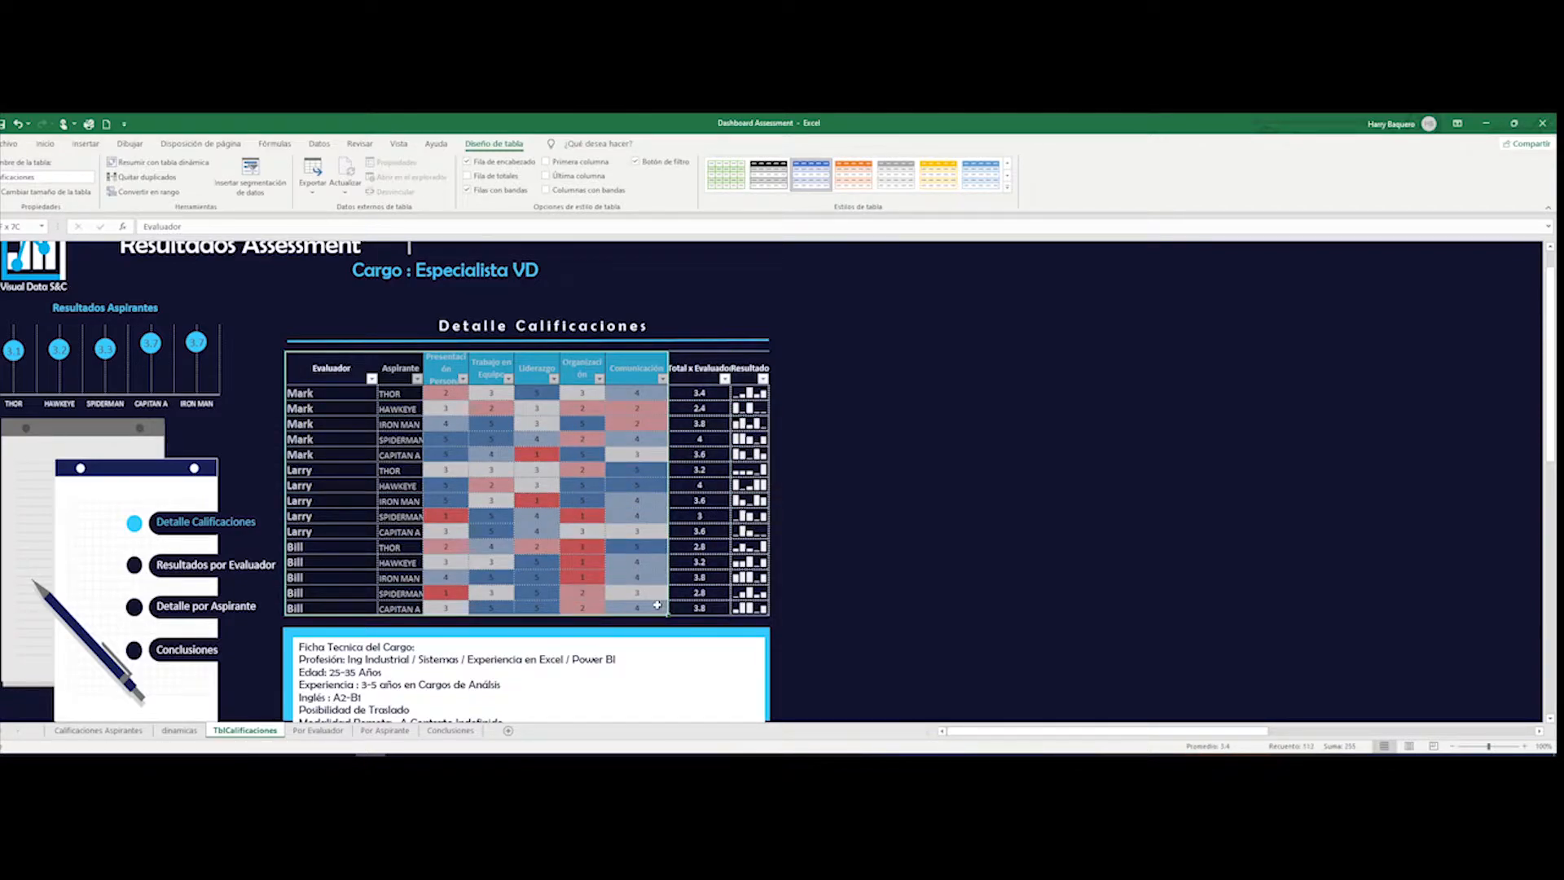
- Convert the consolidated score range on Calificaciones Aspirantes into a table with headers and narrow its Presentación Personal and Trabajo en Equipo columns
{"action": "left_click", "coordinate": [99, 731]}
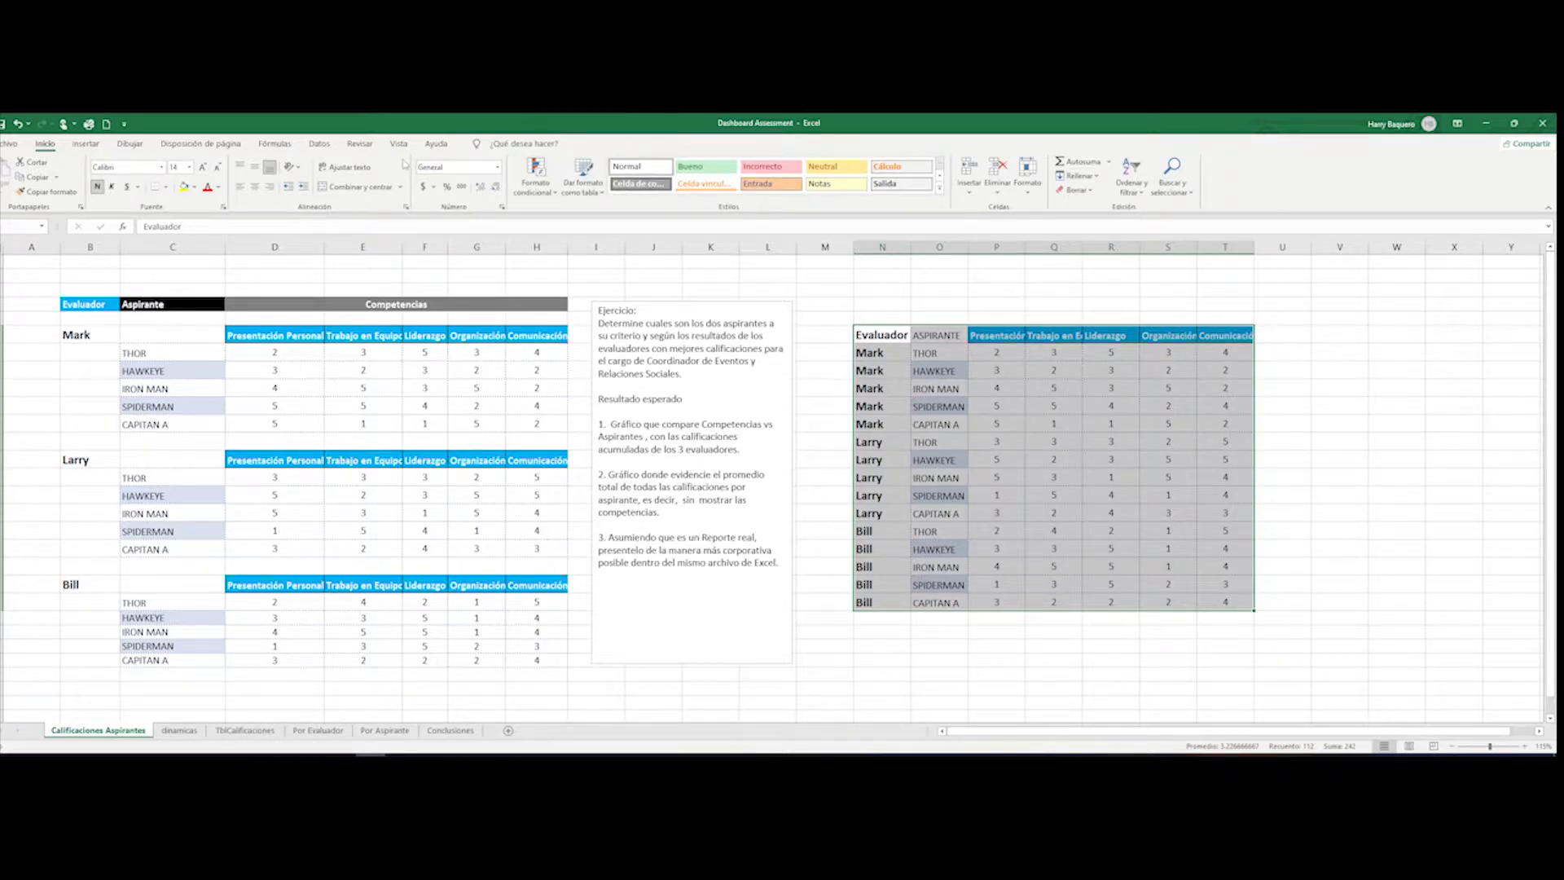
{"action": "left_click", "coordinate": [86, 144]}
{"action": "left_click", "coordinate": [95, 175]}
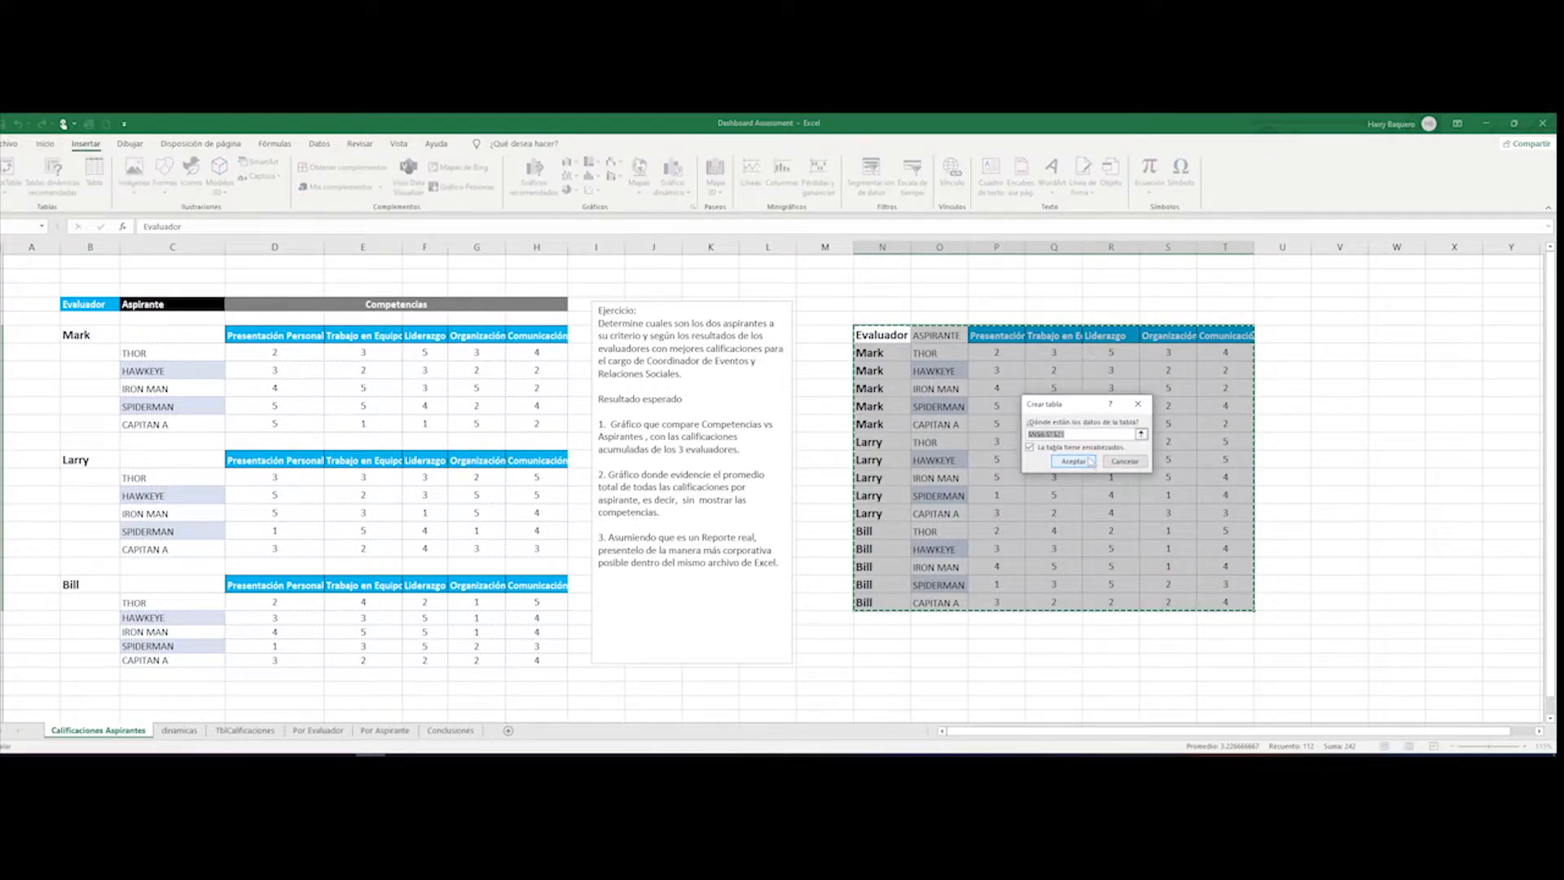
{"action": "left_click_drag", "start_coordinate": [1080, 407], "coordinate": [957, 277]}
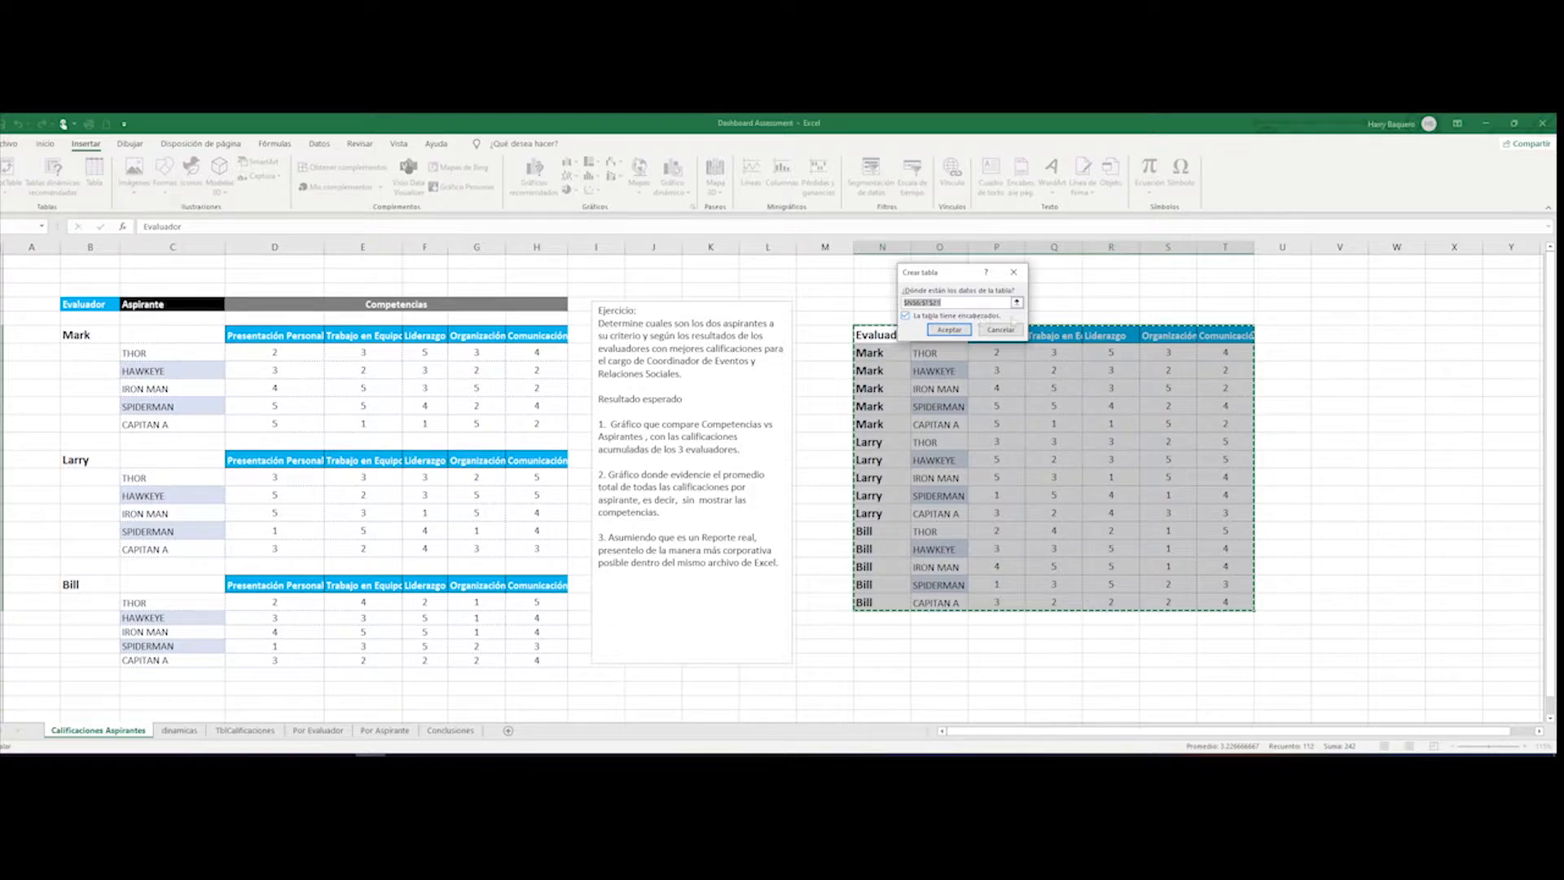
{"action": "left_click", "coordinate": [947, 329]}
{"action": "left_click", "coordinate": [1028, 383]}
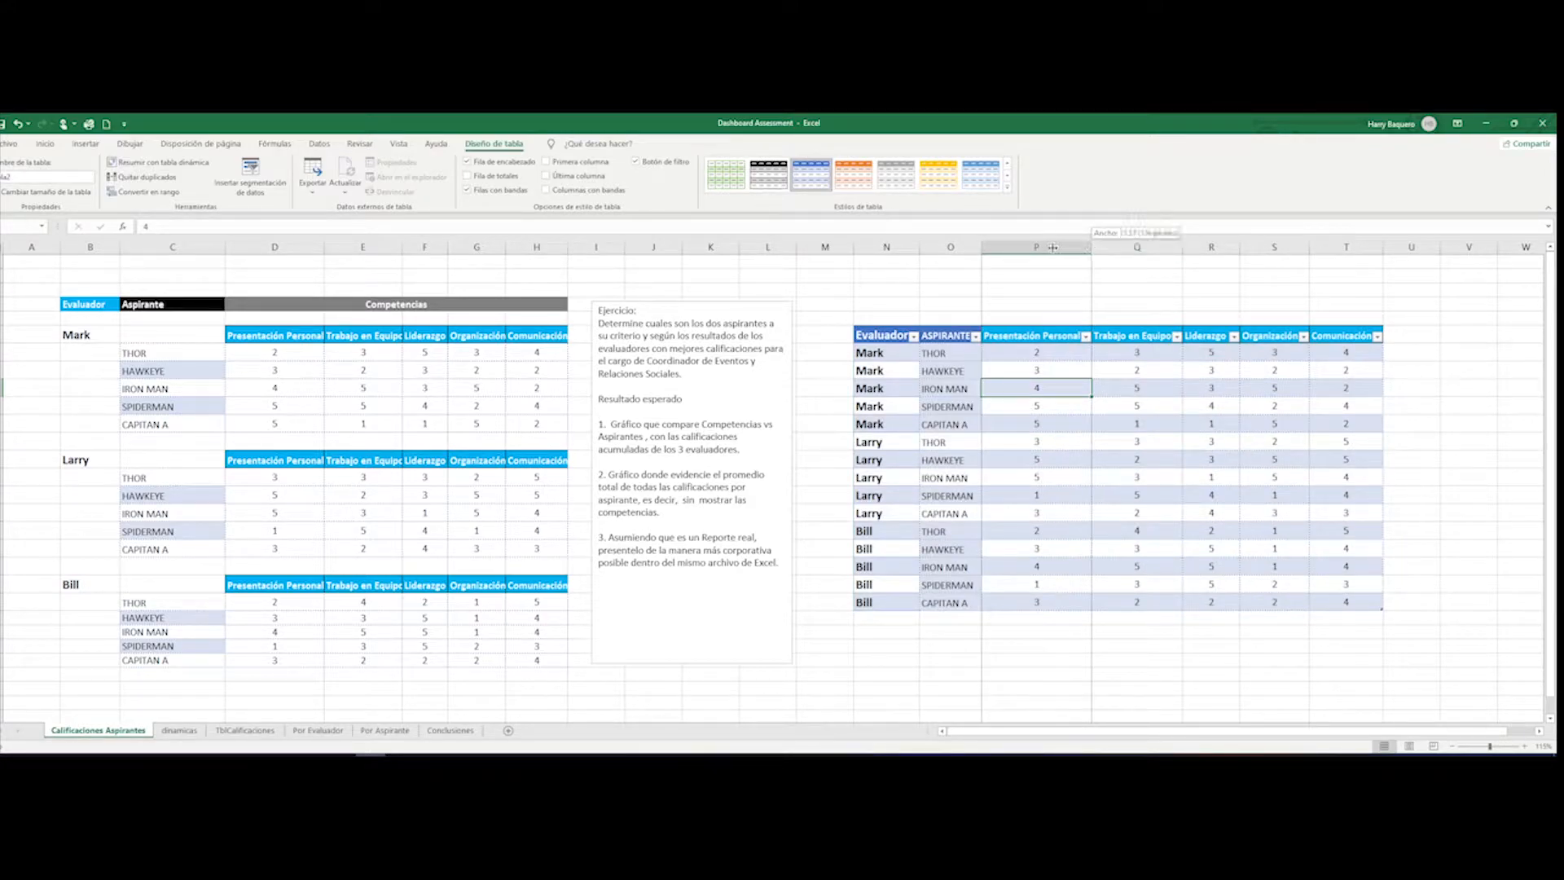
{"action": "mouse_move", "coordinate": [1091, 246]}
{"action": "left_mouse_down"}
{"action": "mouse_move", "coordinate": [1052, 246]}
{"action": "mouse_move", "coordinate": [1109, 249]}
{"action": "left_mouse_up"}
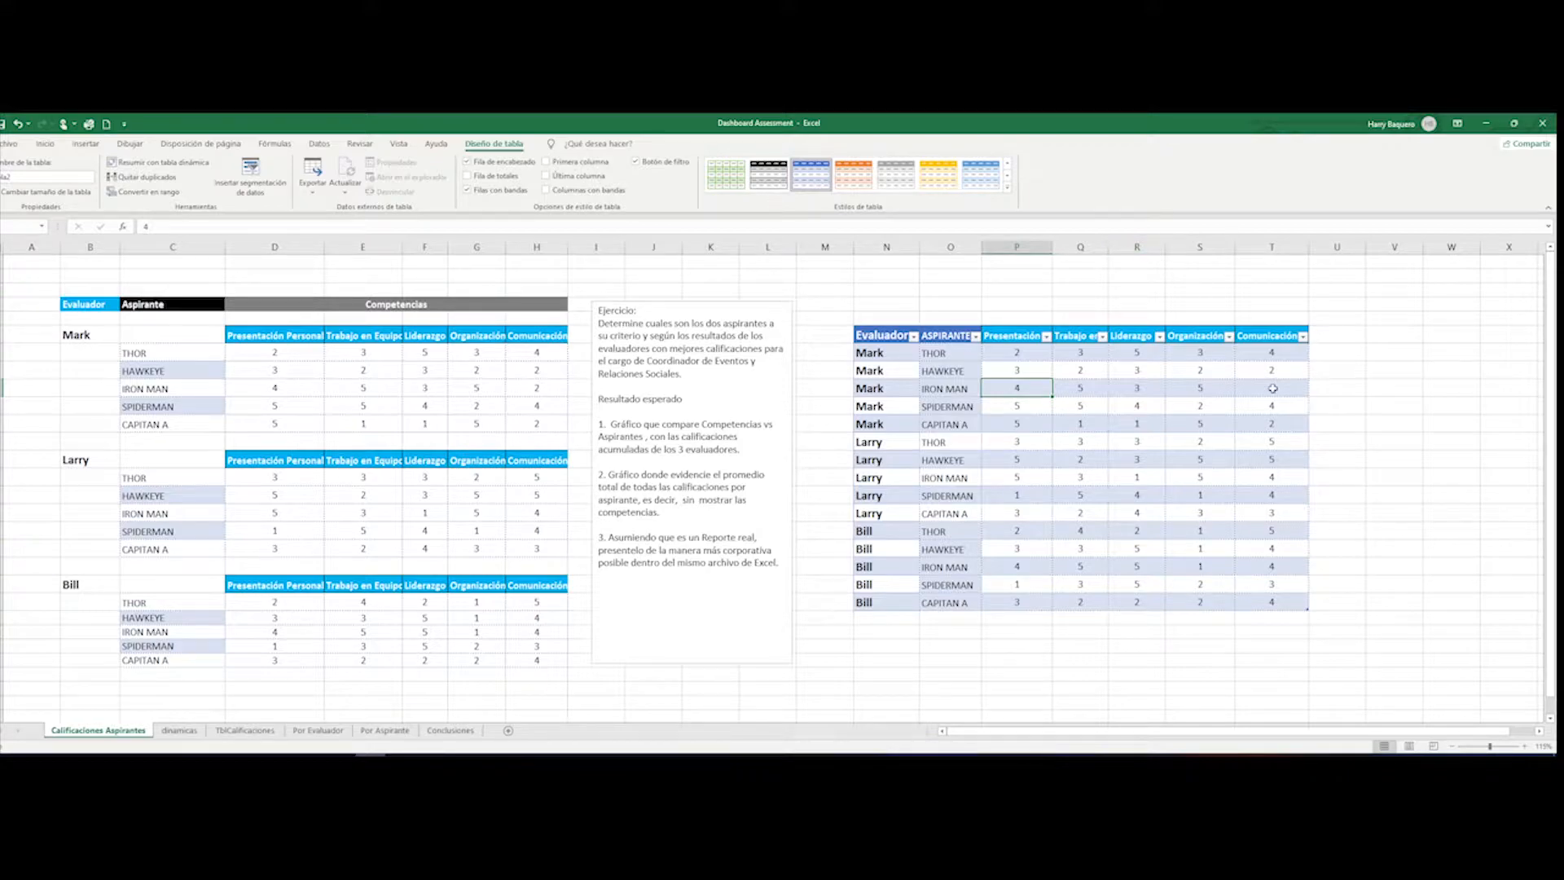
- Add a column headed "resultado" to the new table, directly after Comunicación
{"action": "left_click", "coordinate": [1338, 335]}
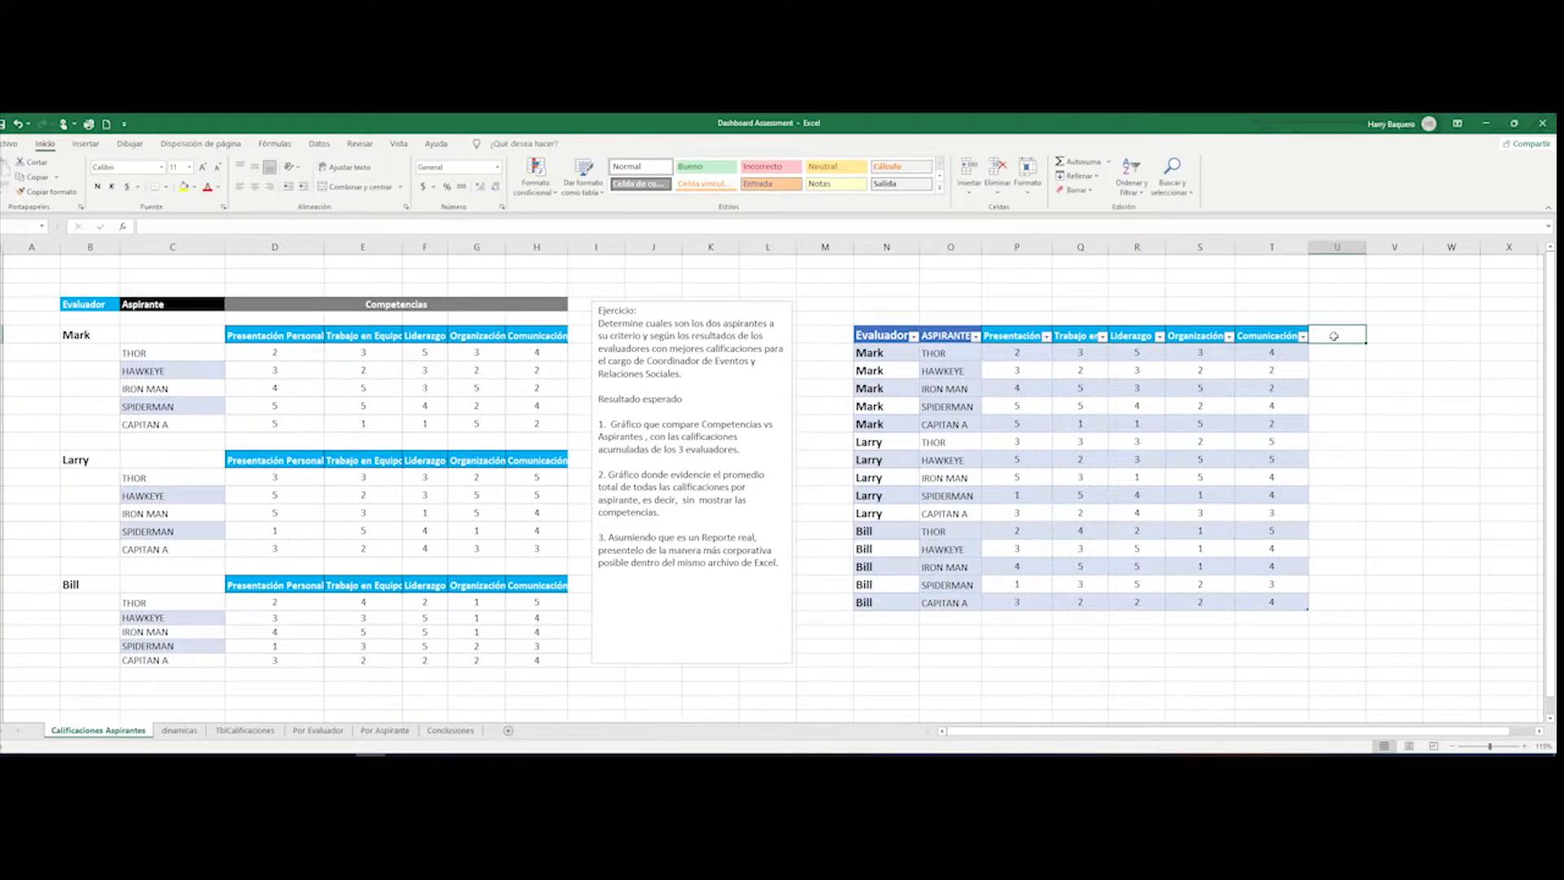
{"action": "type", "text": "re"}
{"action": "key", "text": "BackSpace"}
{"action": "key", "text": "BackSpace"}
{"action": "type", "text": "sultado"}
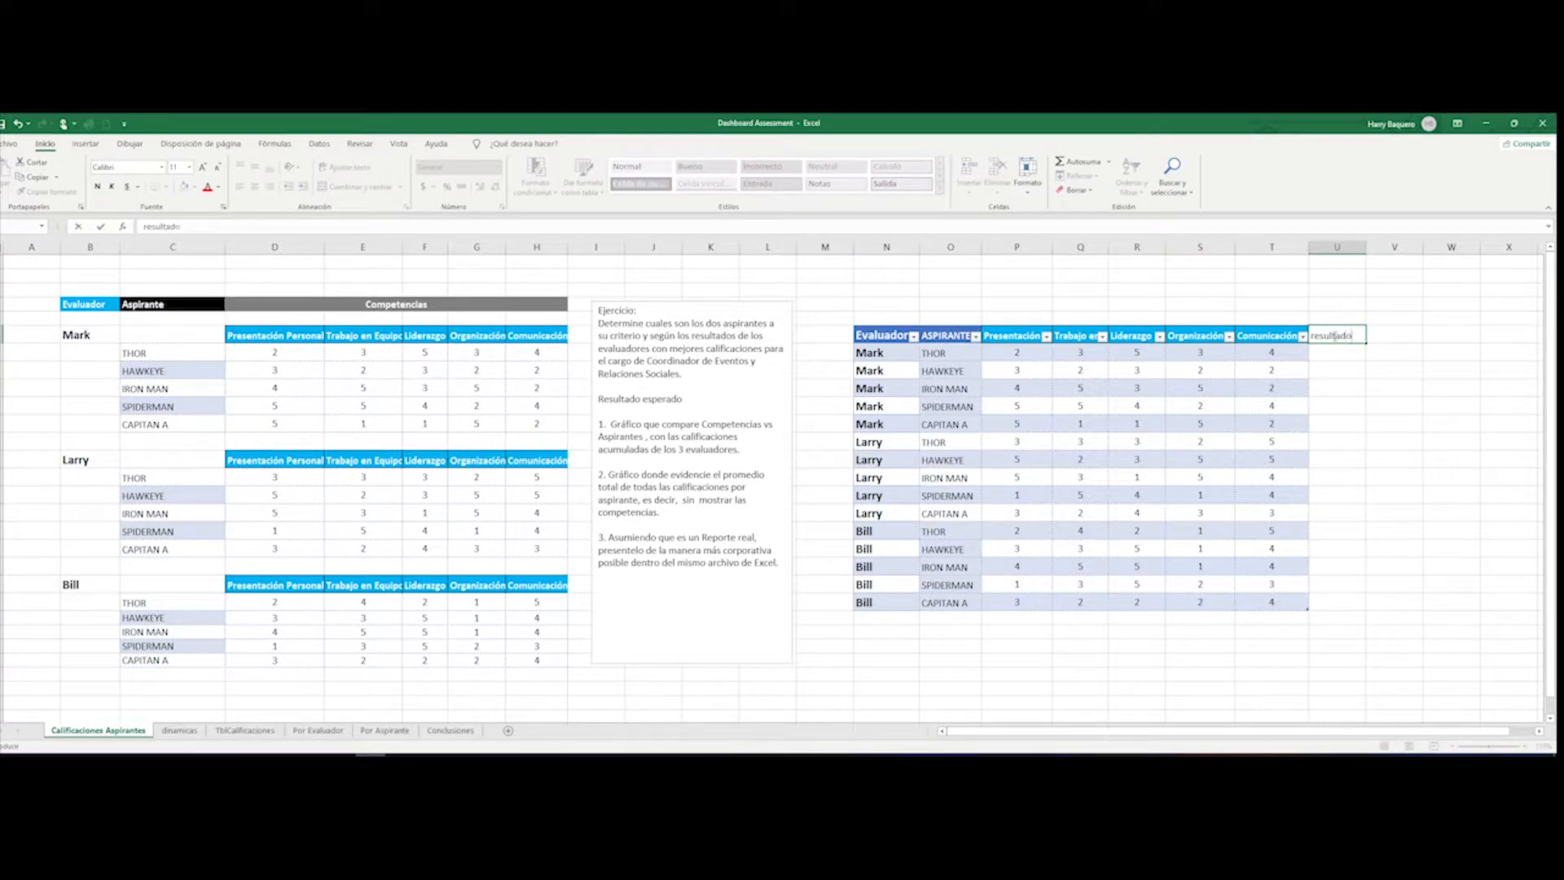
{"action": "key", "text": "Return"}
{"action": "left_click", "coordinate": [1334, 336]}
- Add a column headed "grafico" to the table, directly after the resultado column
{"action": "key", "text": "Right"}
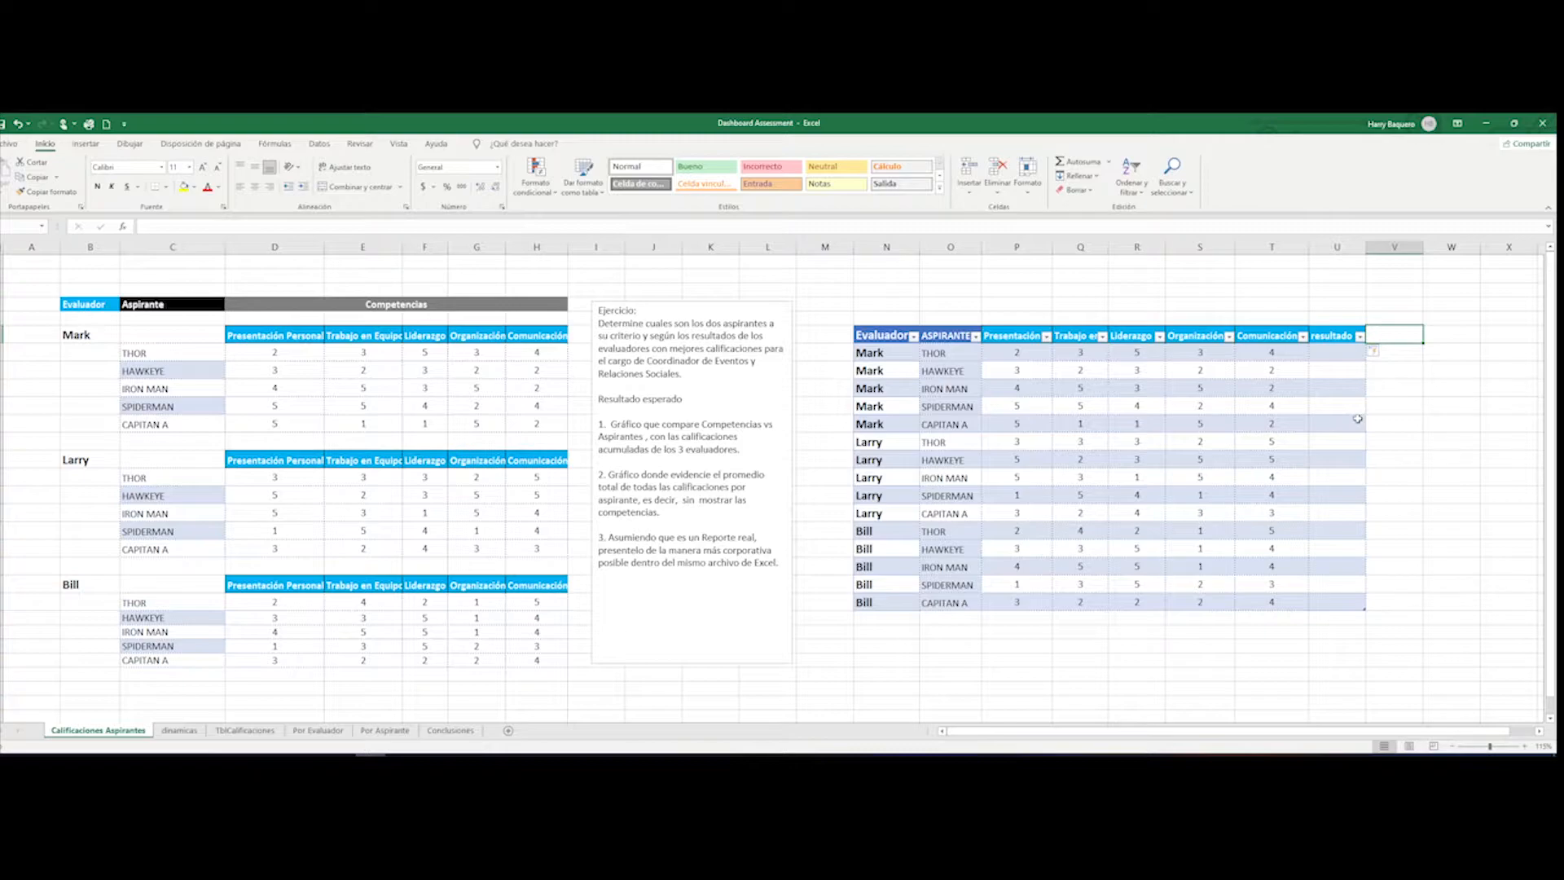
{"action": "type", "text": "grafico"}
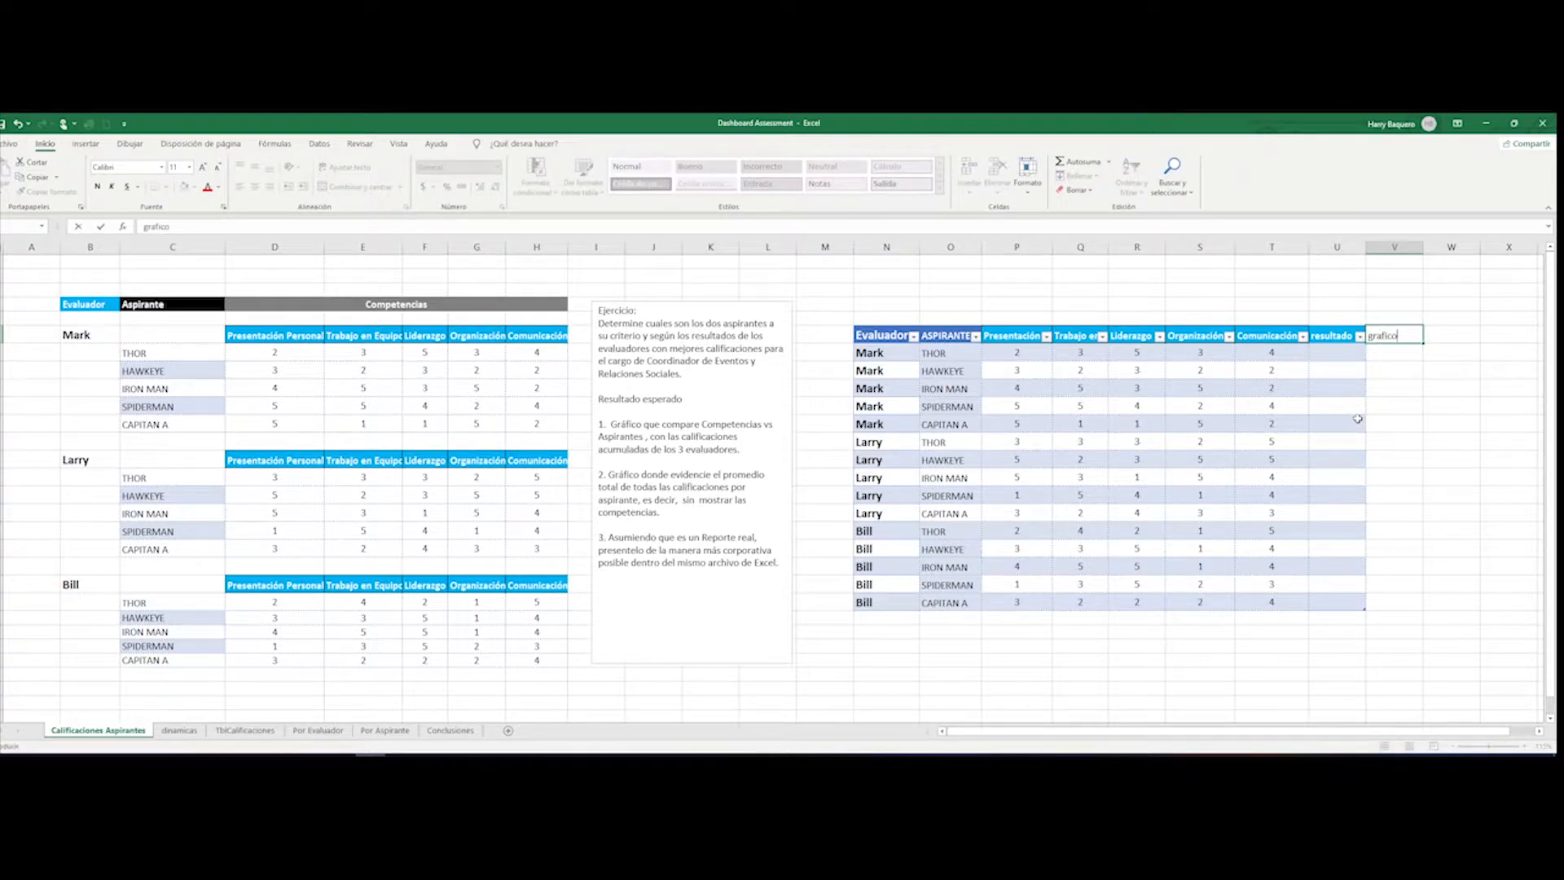
{"action": "key", "text": "Return"}
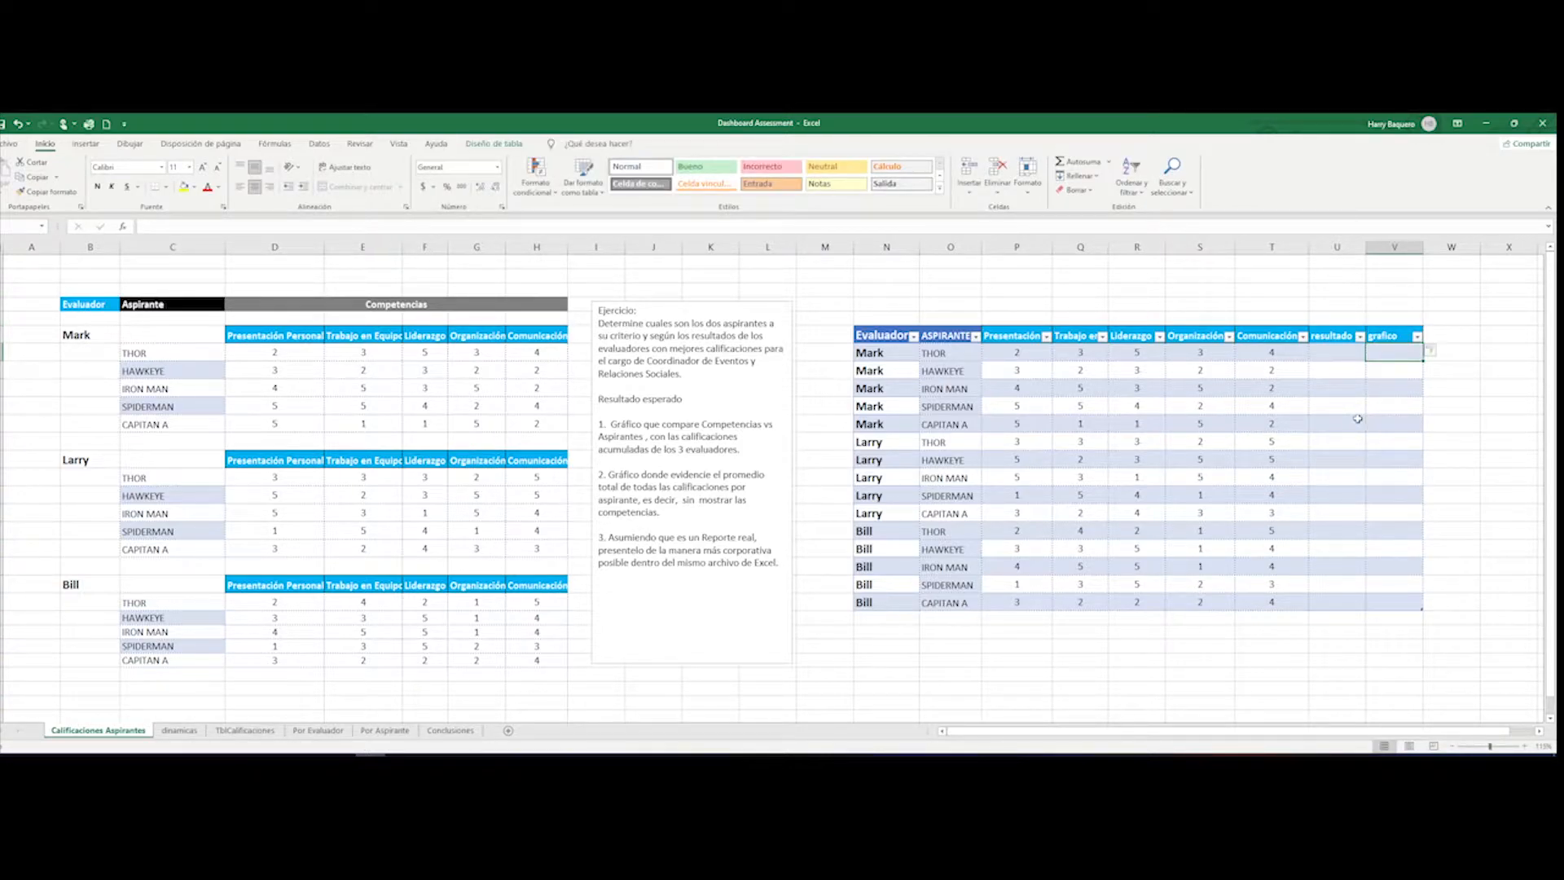
- On the TblCalificaciones sheet, examine the Total x Evaluador column's averaging formula and the Resultado column's mini charts
{"action": "key", "text": "Left"}
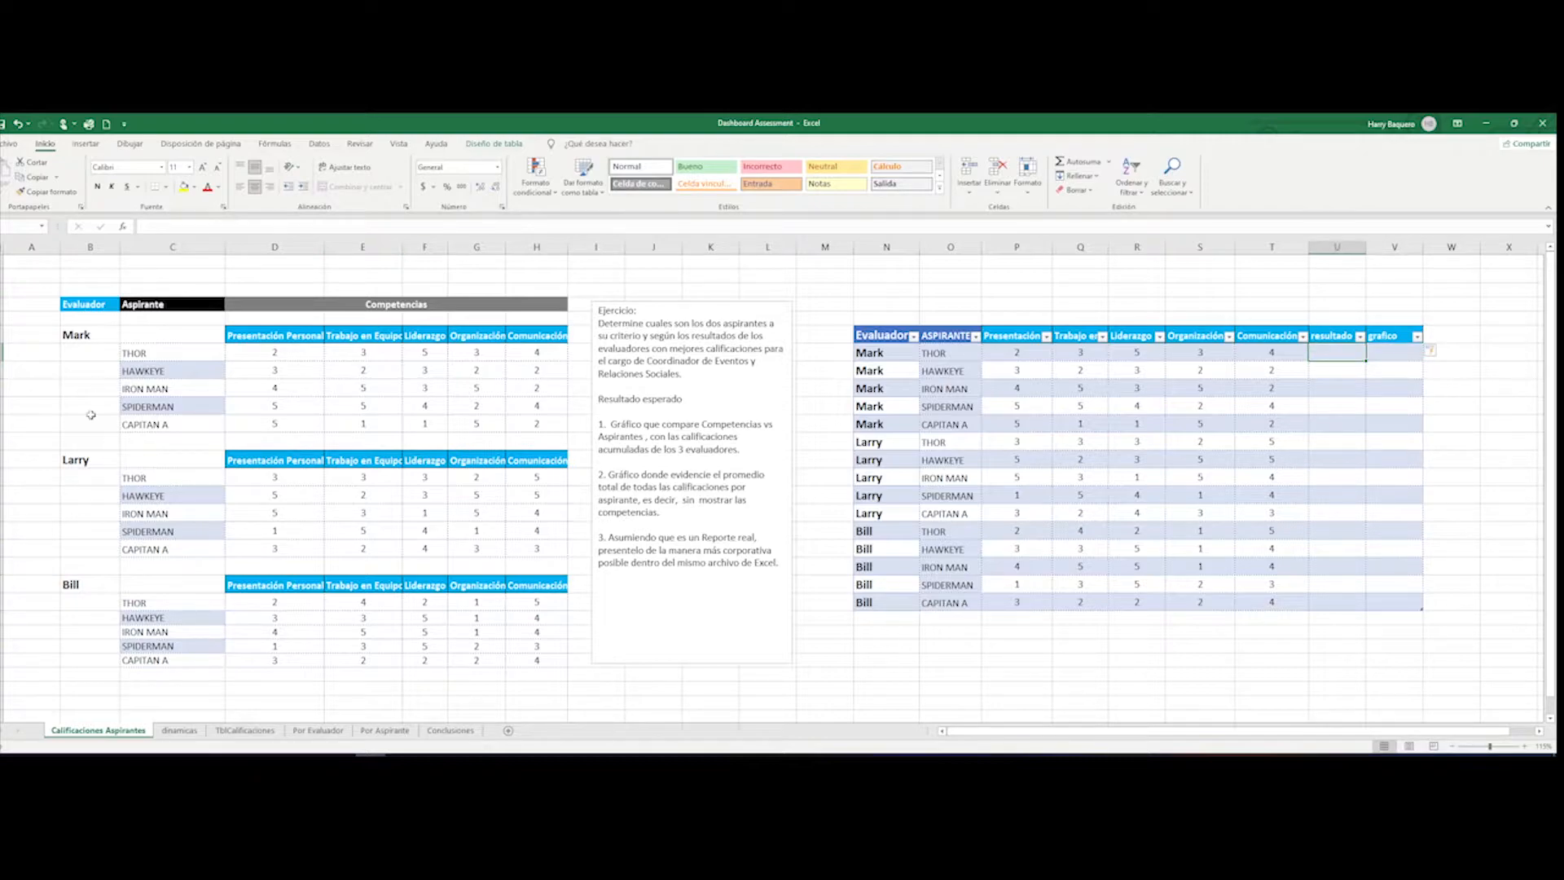
{"action": "left_click", "coordinate": [242, 731]}
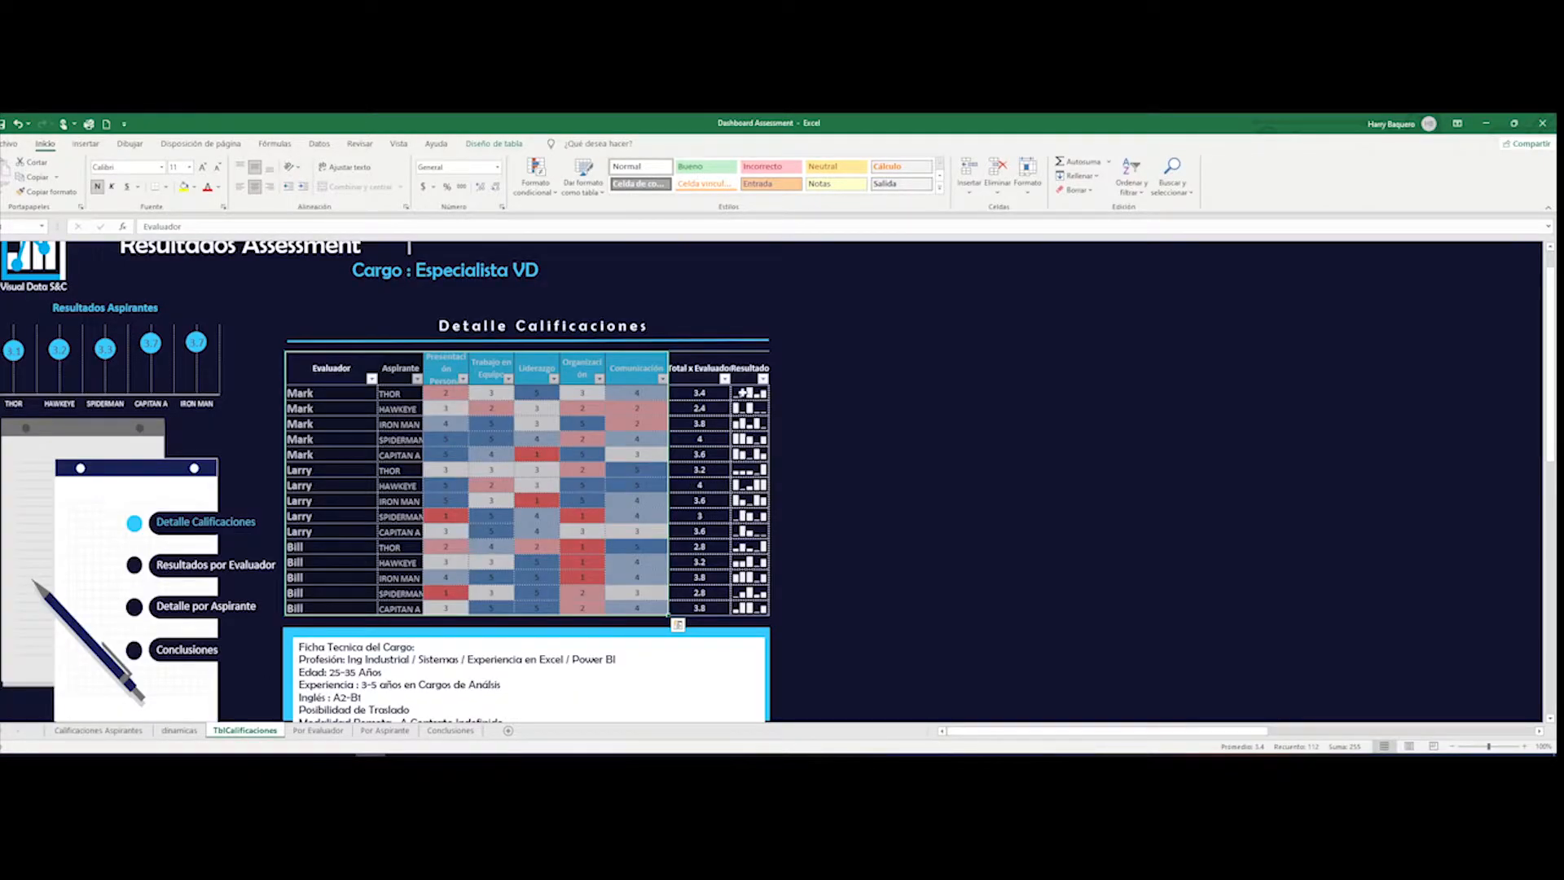
{"action": "left_click", "coordinate": [697, 392]}
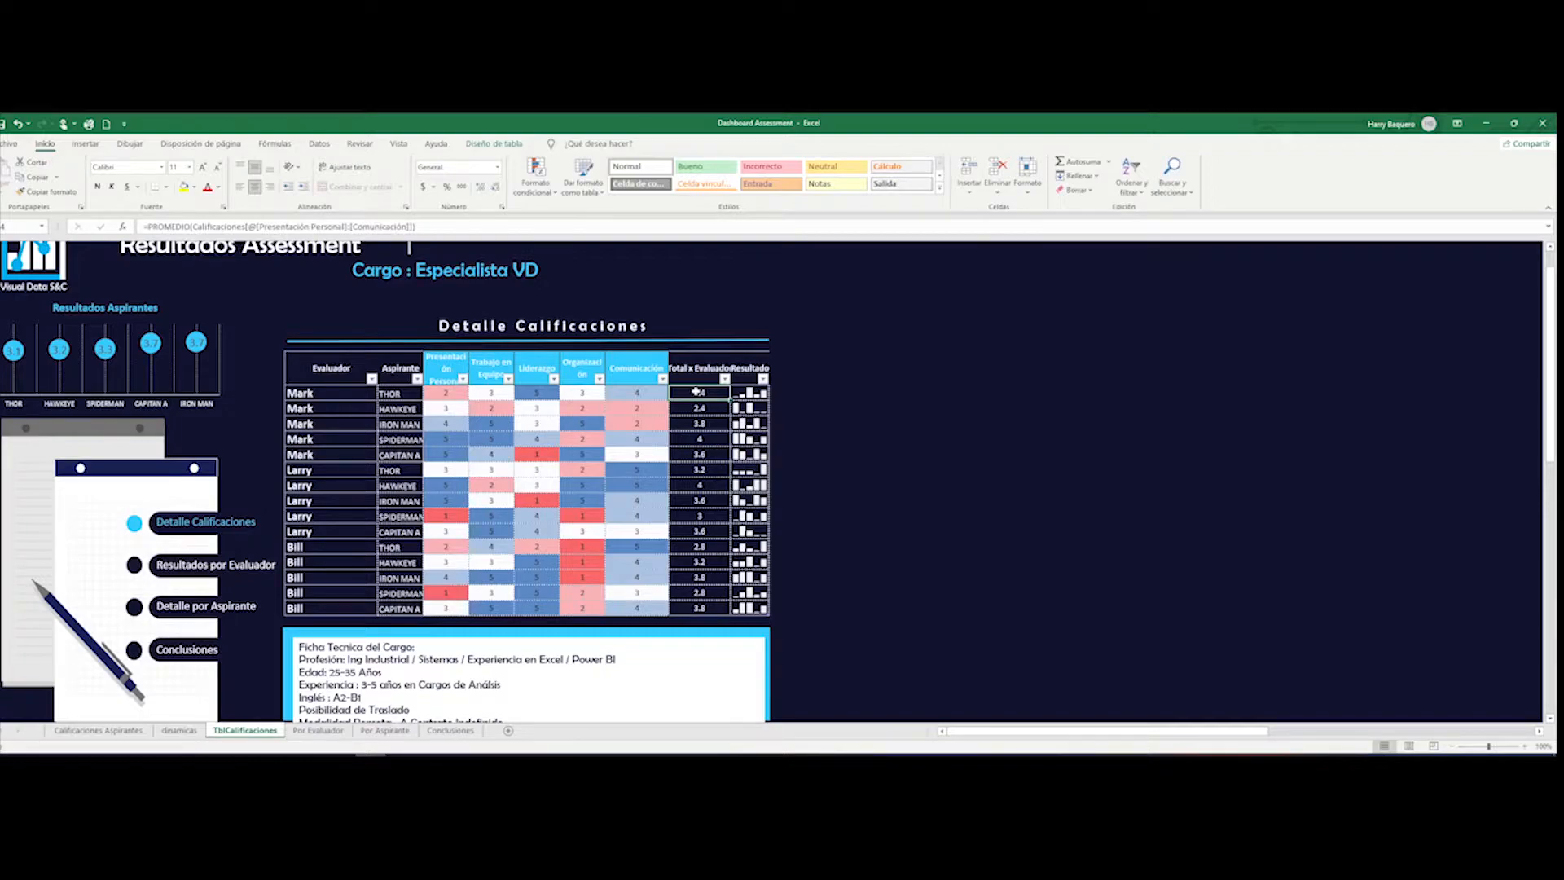
{"action": "left_click_drag", "start_coordinate": [695, 391], "coordinate": [690, 603]}
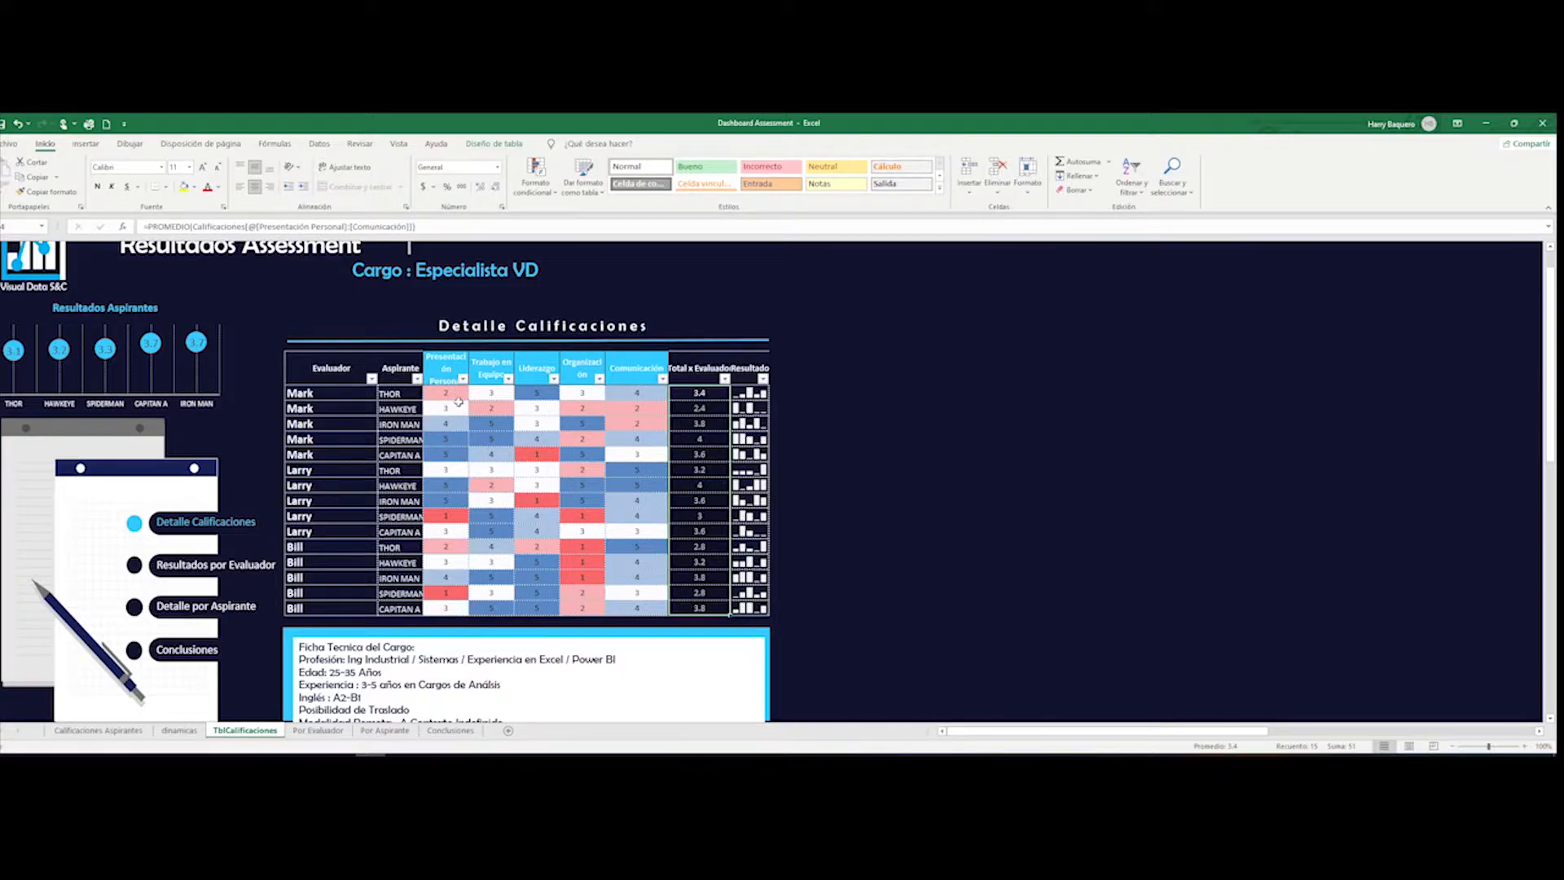
{"action": "left_click_drag", "start_coordinate": [756, 394], "coordinate": [744, 607]}
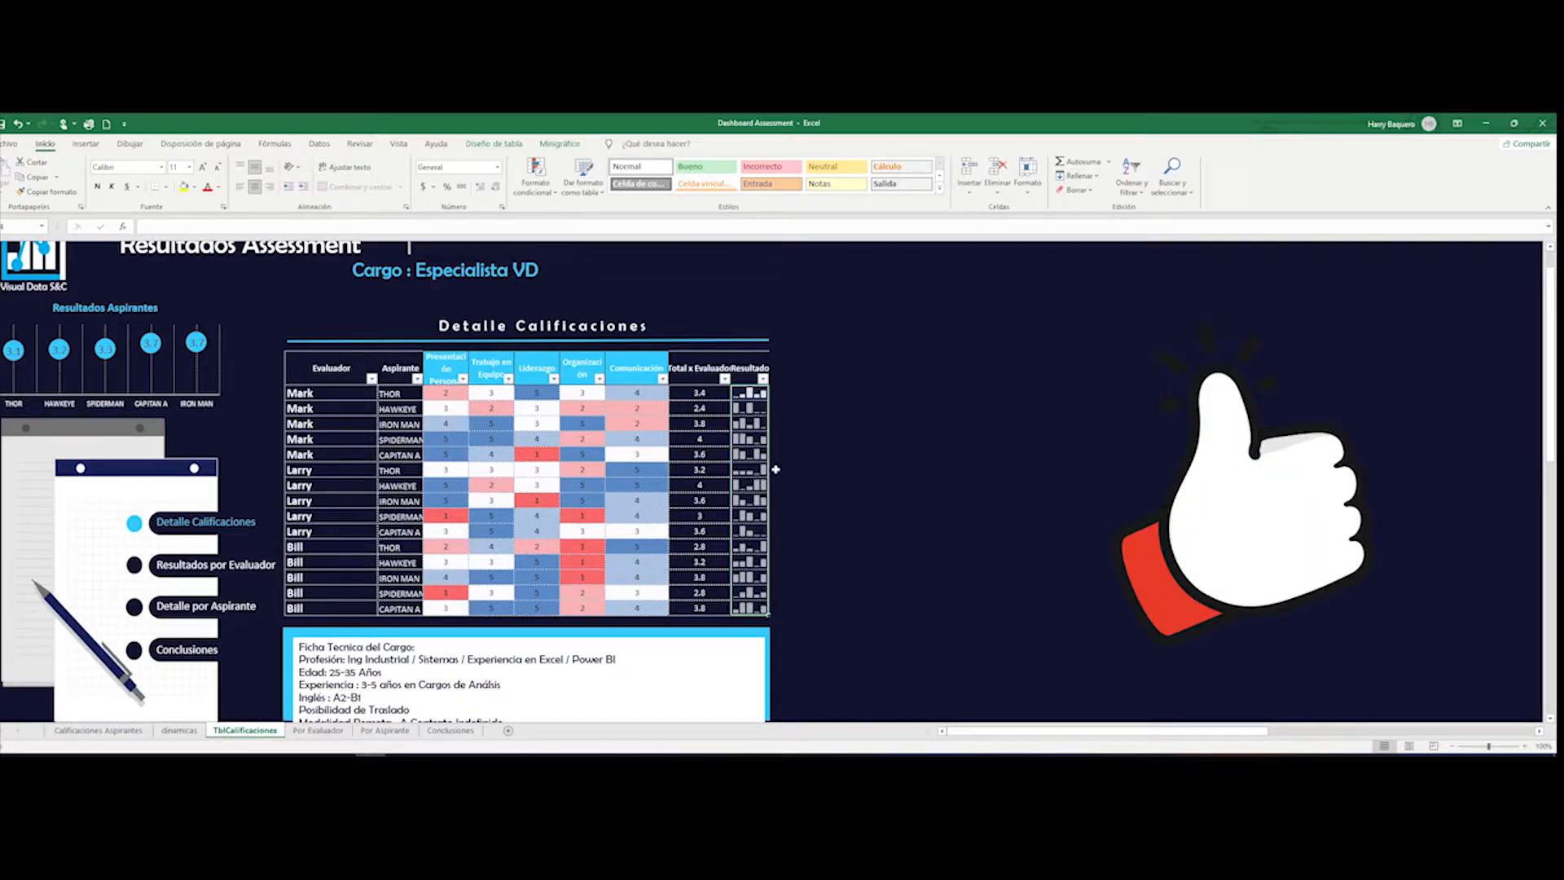
{"action": "left_click_drag", "start_coordinate": [750, 394], "coordinate": [758, 608]}
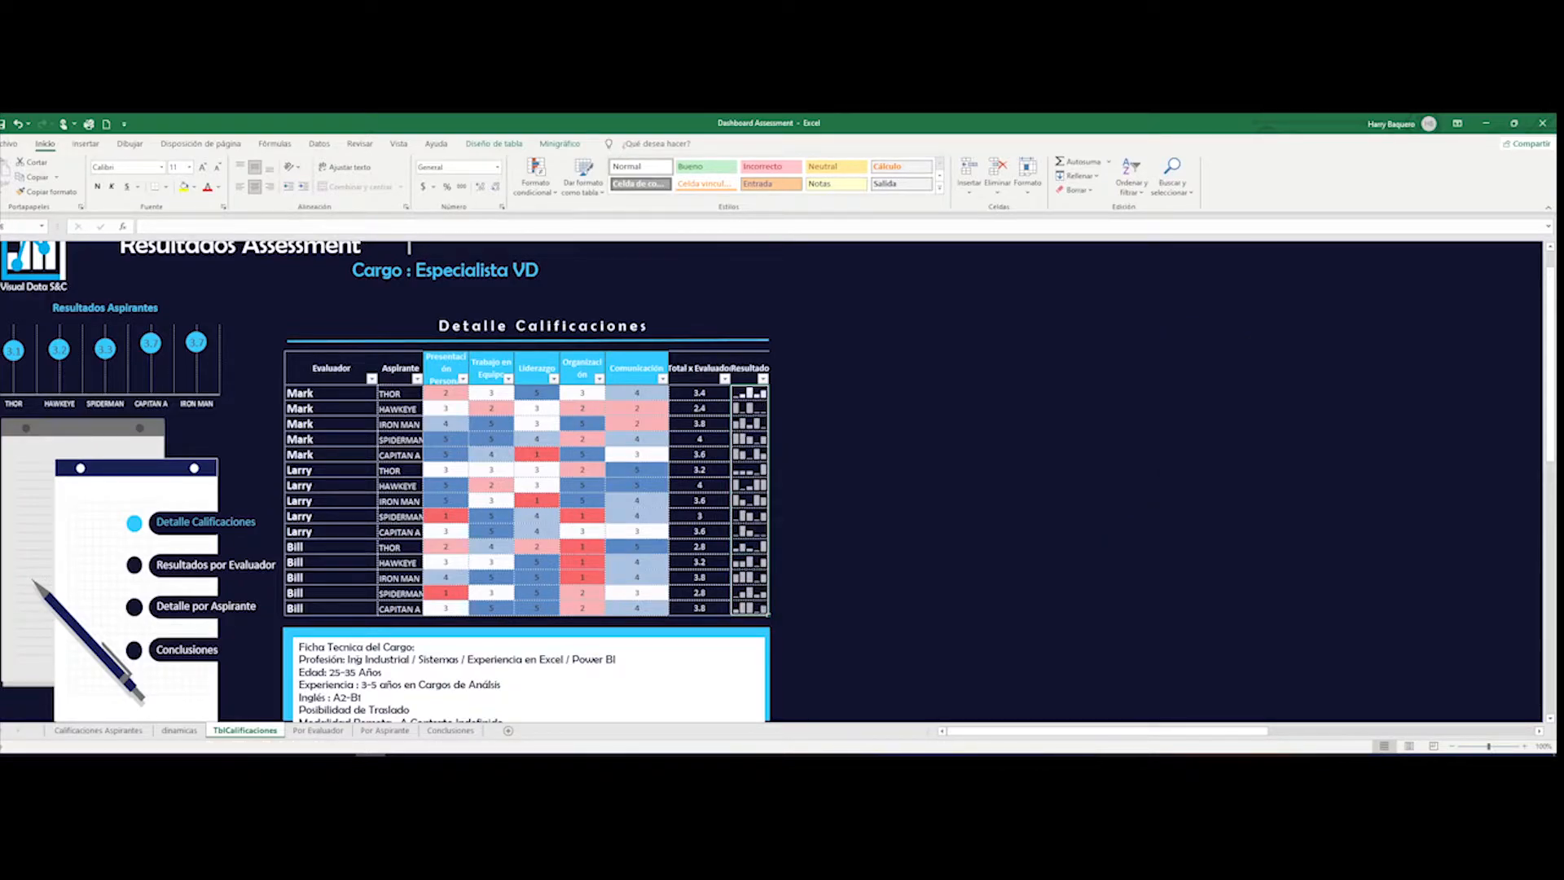
- On Calificaciones Aspirantes, fill the resultado column with the PROMEDIO of each row's scores from Presentación Personal to Comunicación
{"action": "left_click", "coordinate": [97, 730]}
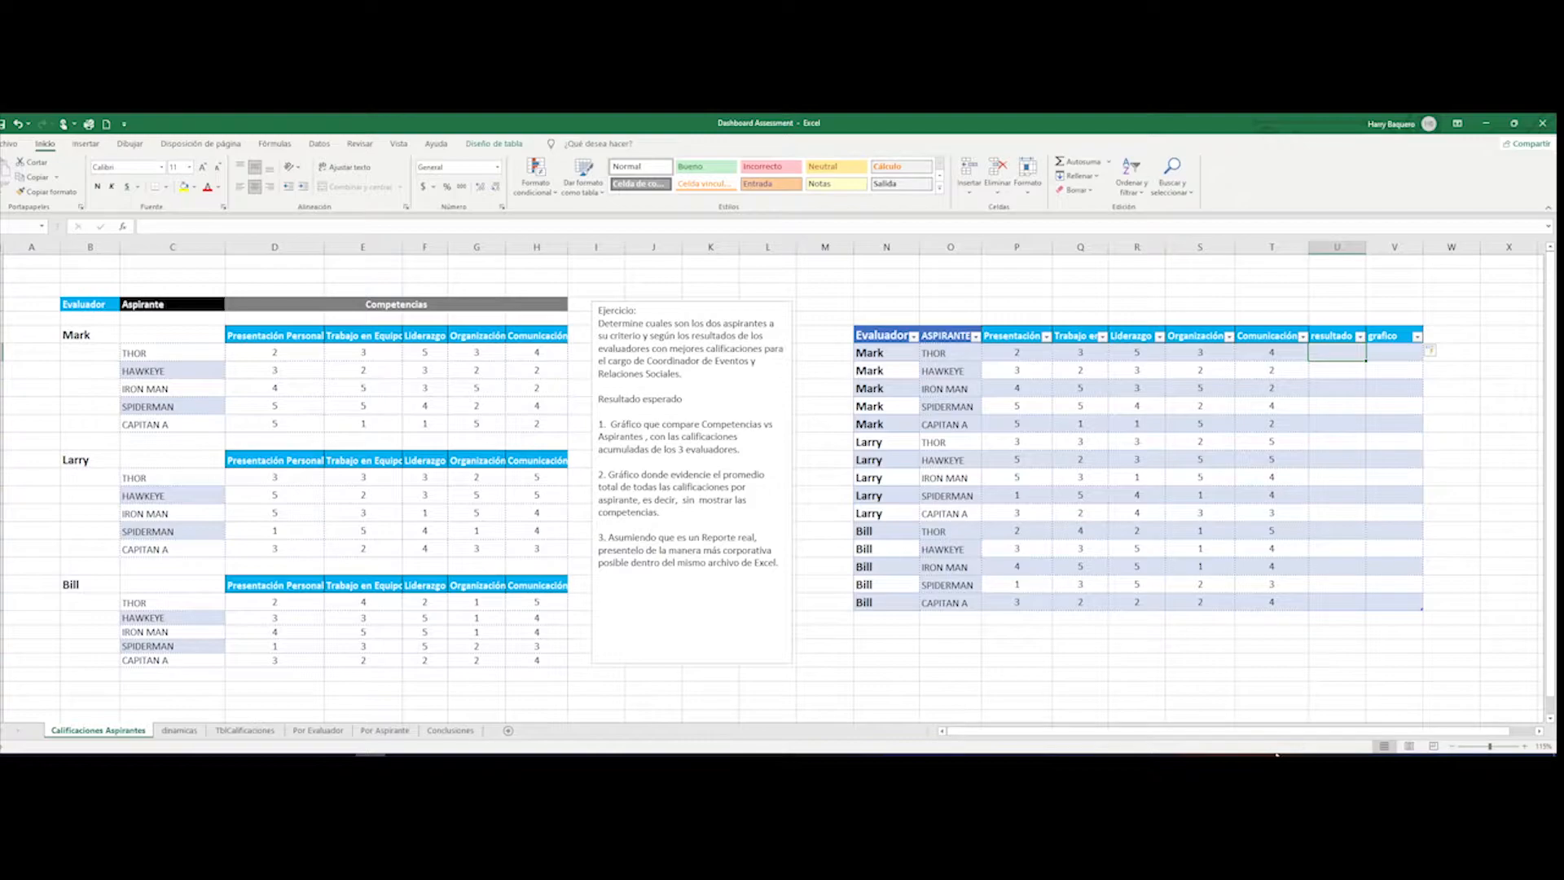
{"action": "left_click_drag", "start_coordinate": [1284, 732], "coordinate": [1308, 734]}
{"action": "left_click", "coordinate": [1540, 732]}
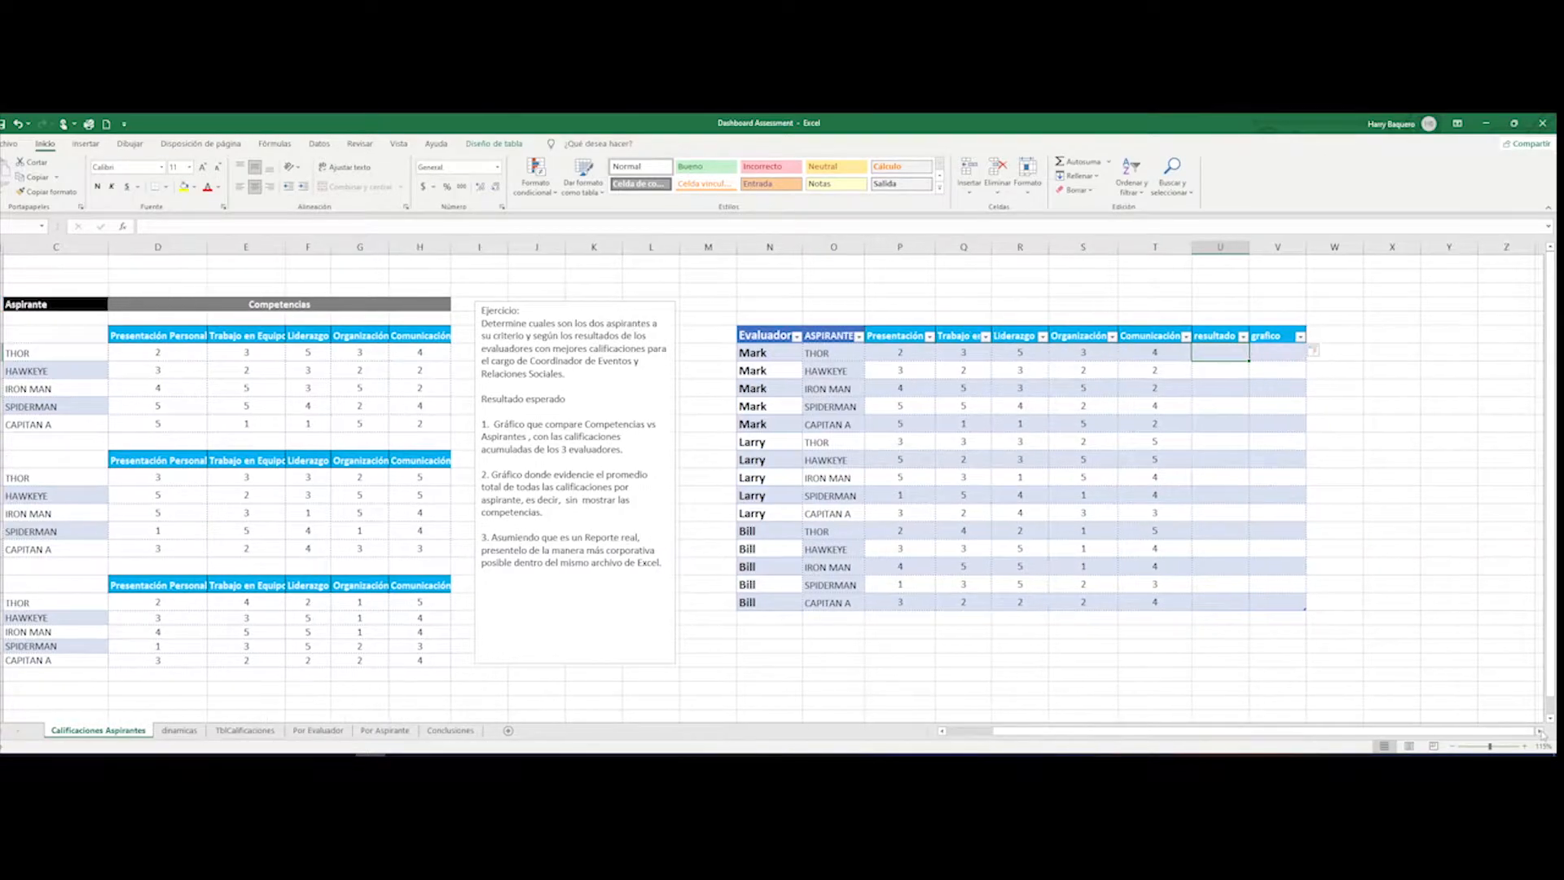
{"action": "left_click", "coordinate": [1539, 732]}
{"action": "left_click", "coordinate": [1540, 732]}
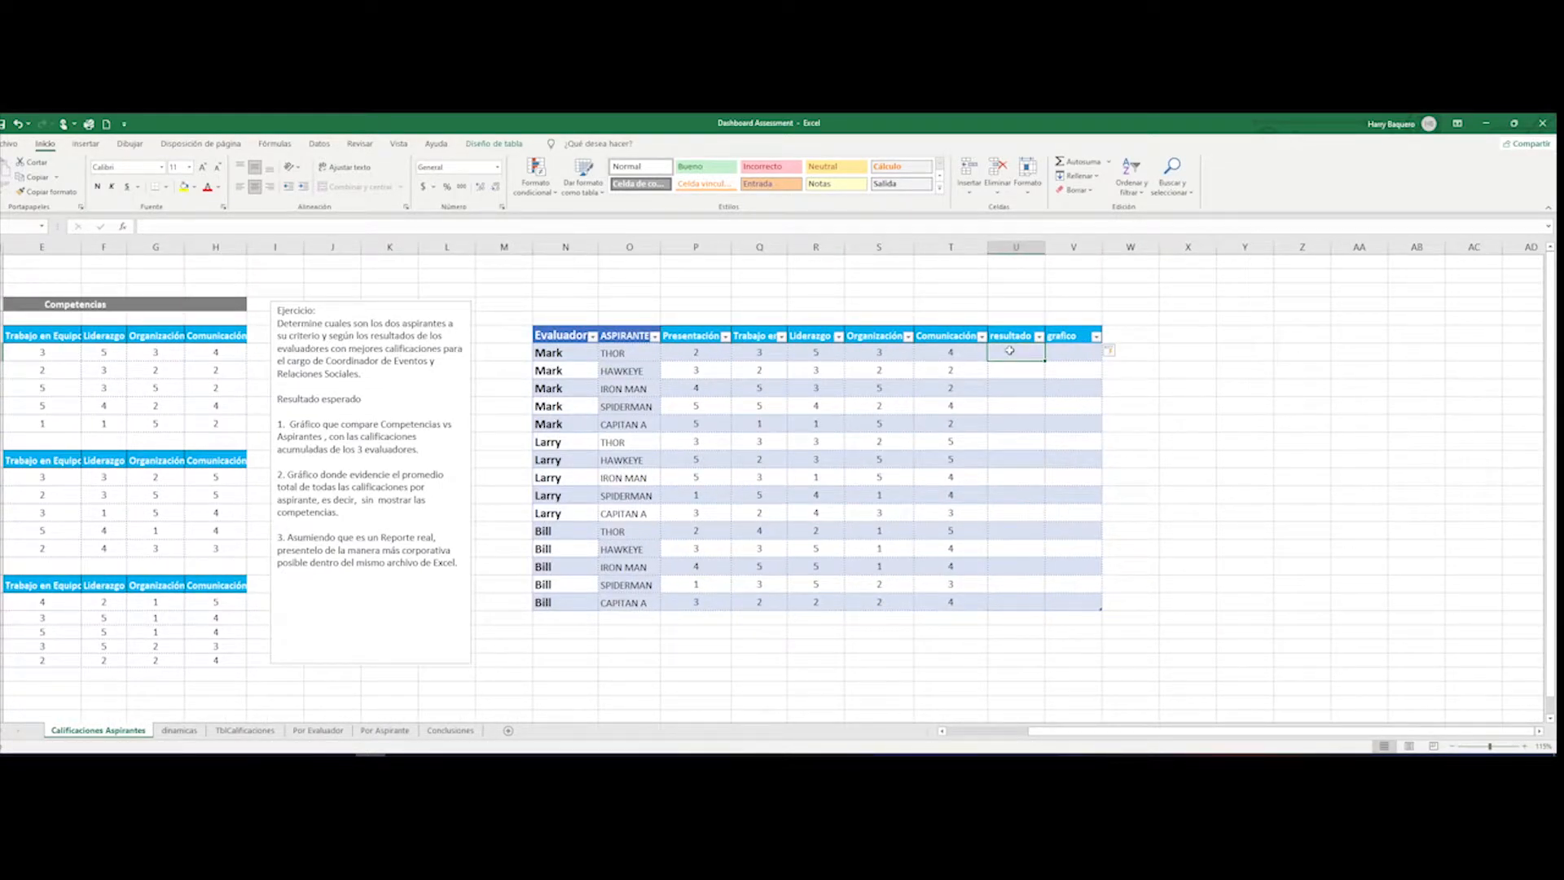
{"action": "type", "text": "="}
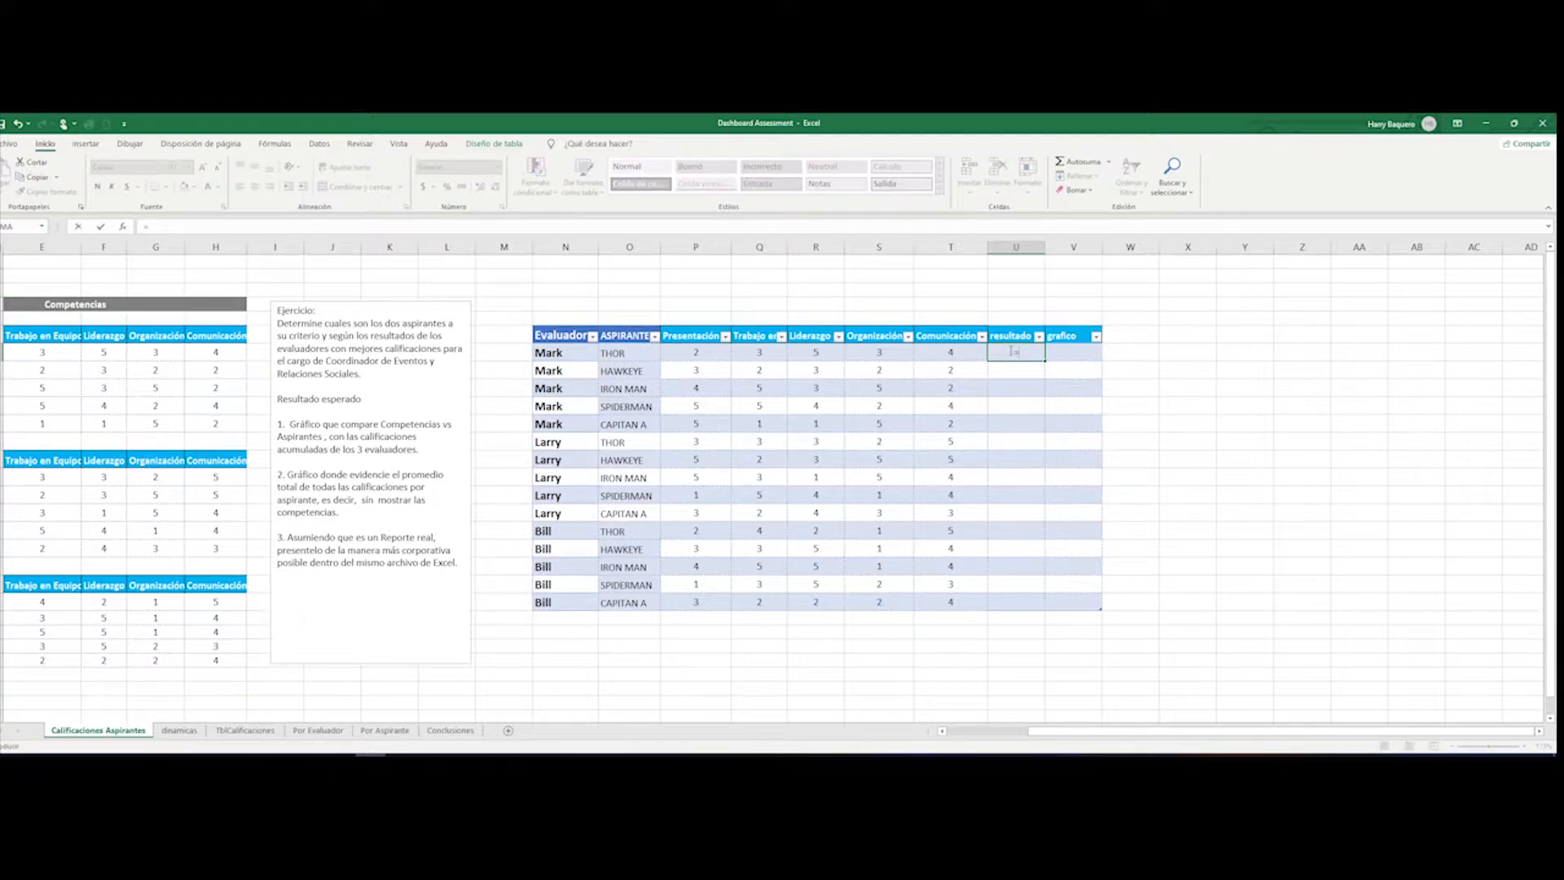
{"action": "type", "text": "promedio"}
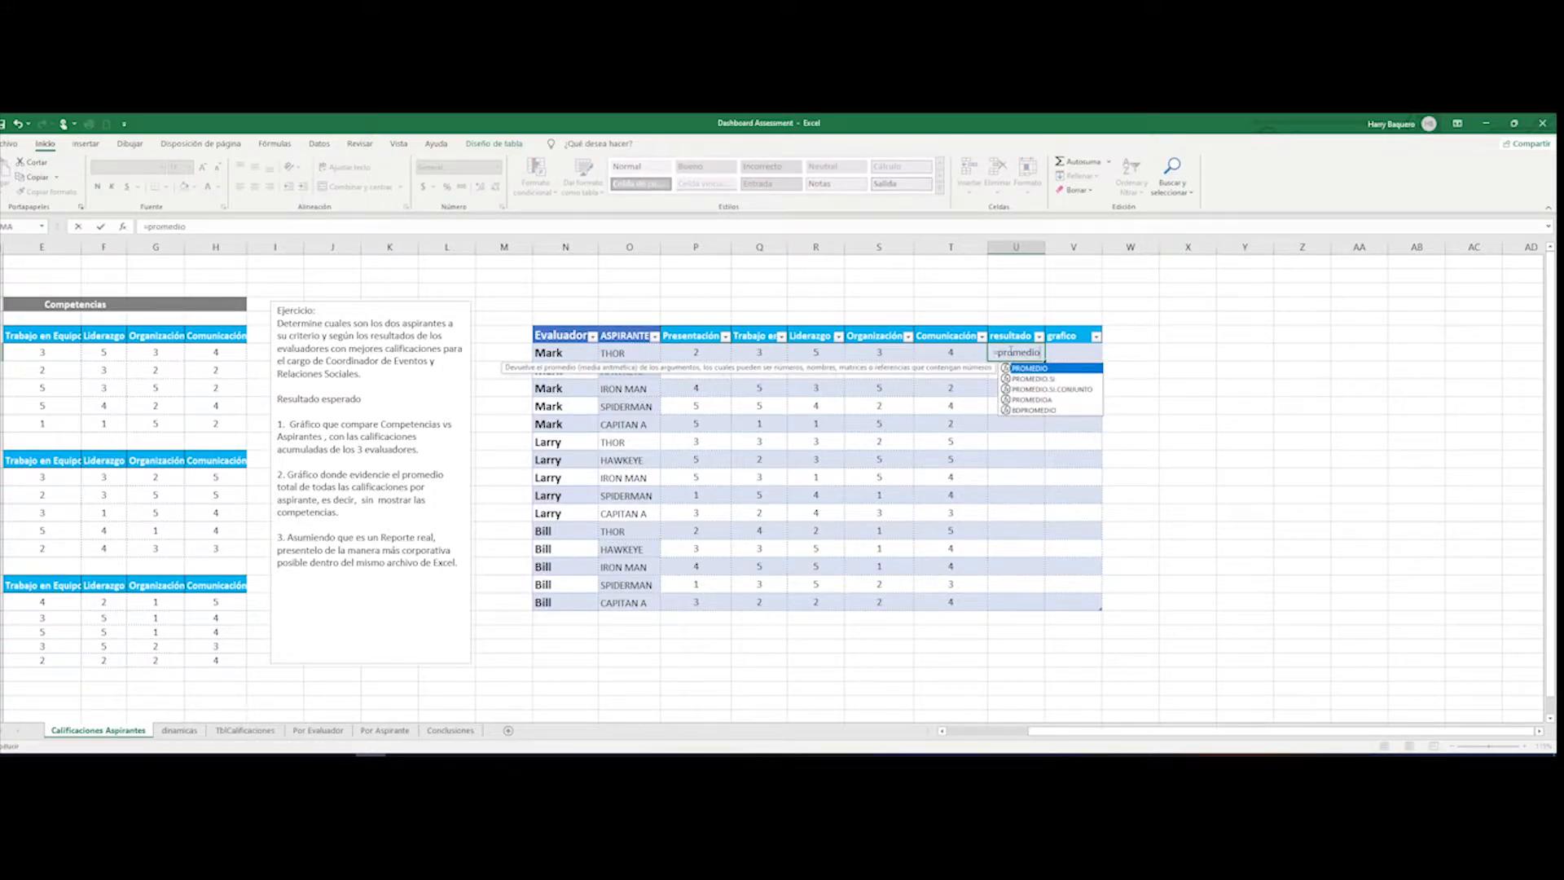
{"action": "type", "text": "("}
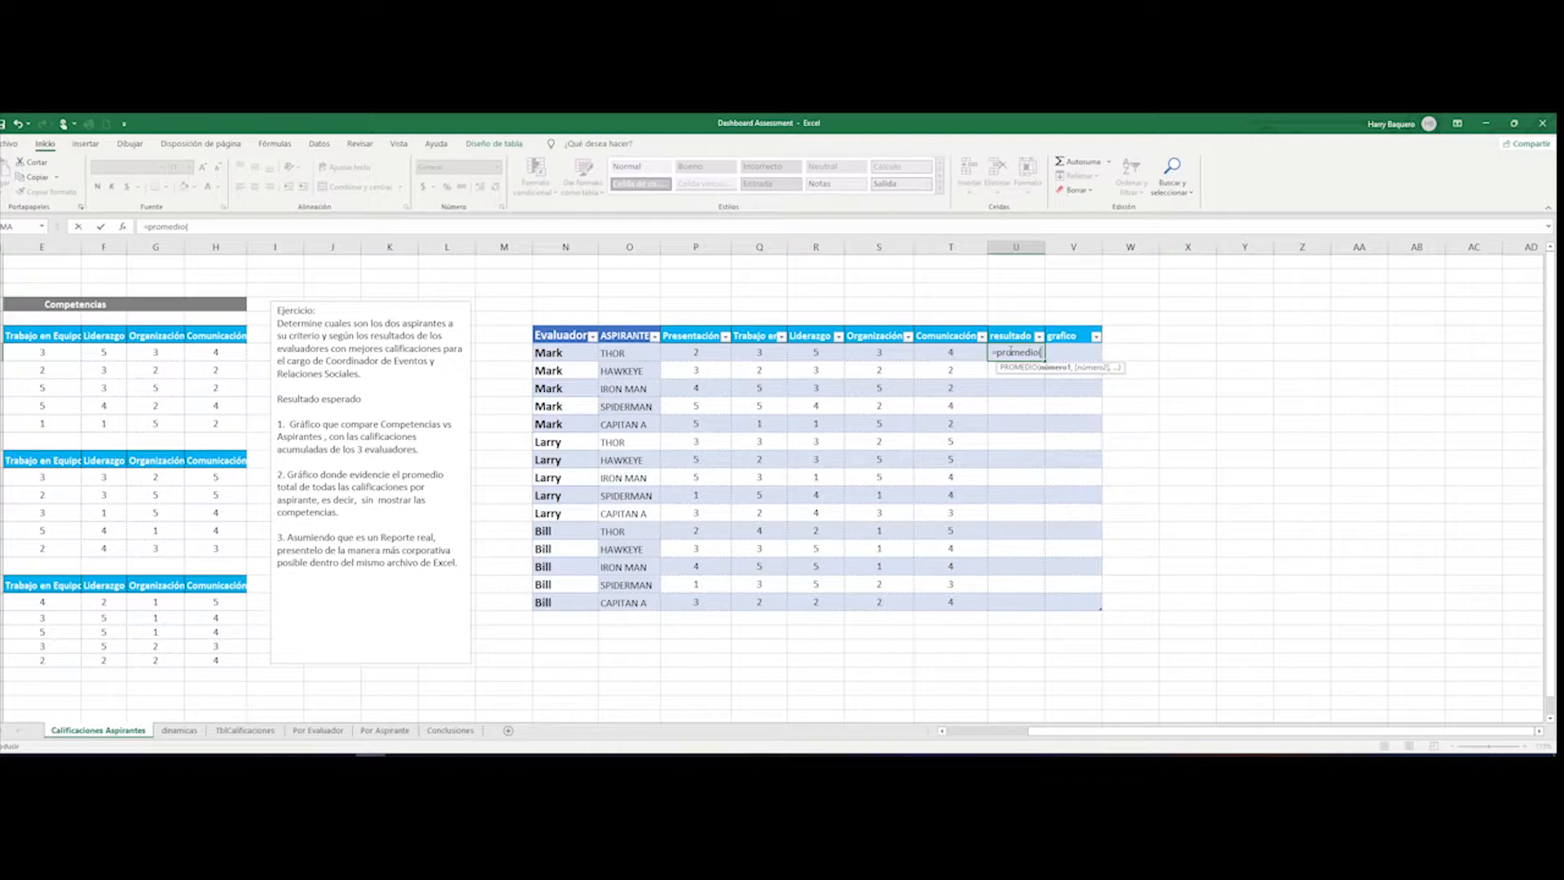
{"action": "key", "text": "Left"}
{"action": "key", "text": "shift+Left"}
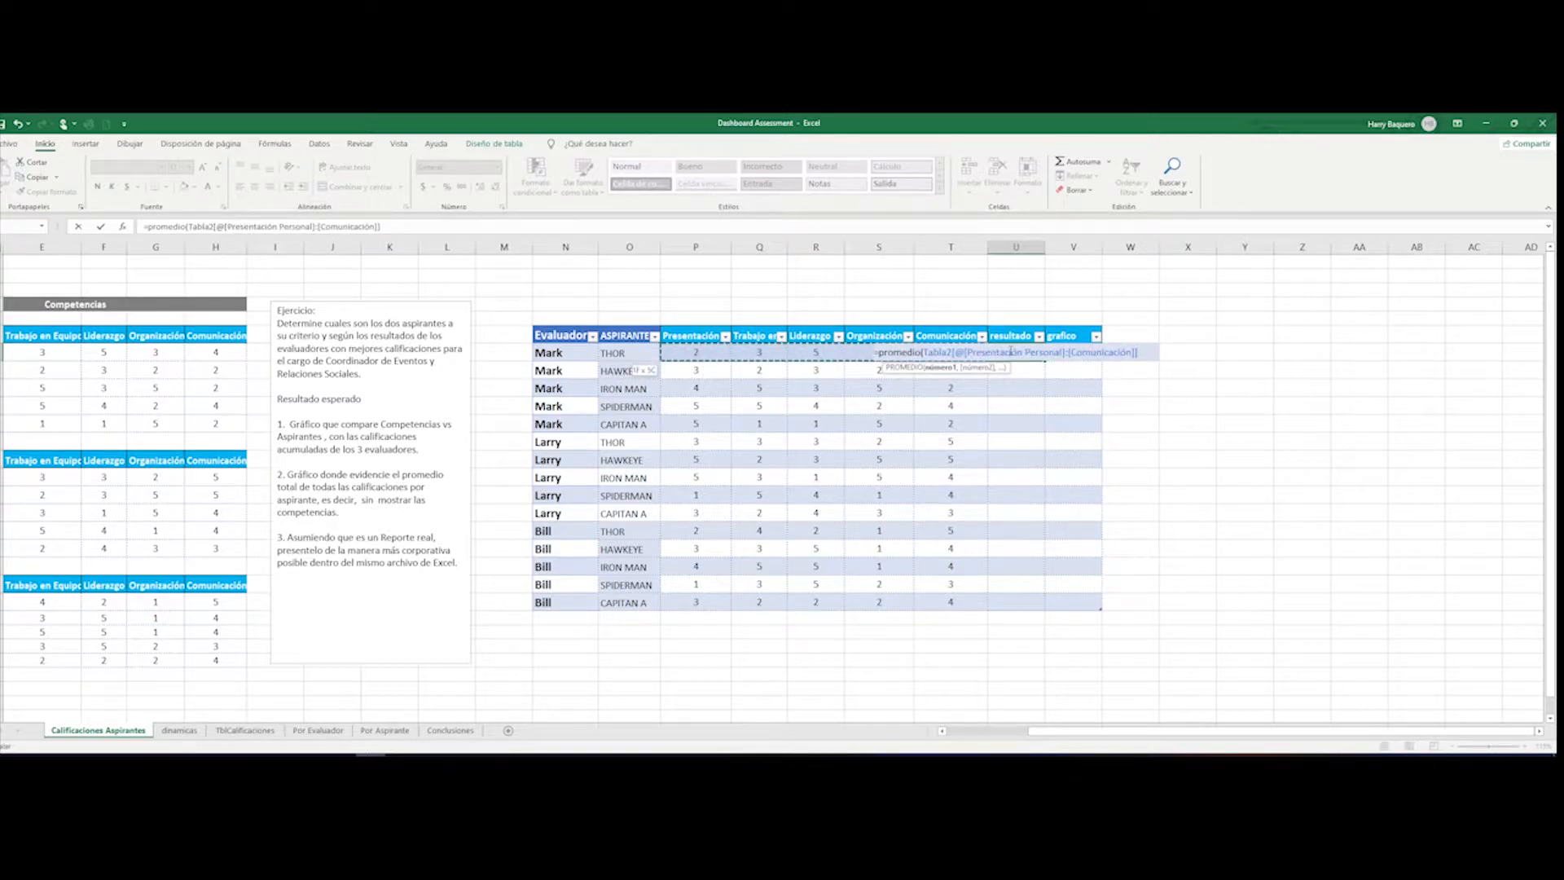
{"action": "left_click", "coordinate": [1128, 352]}
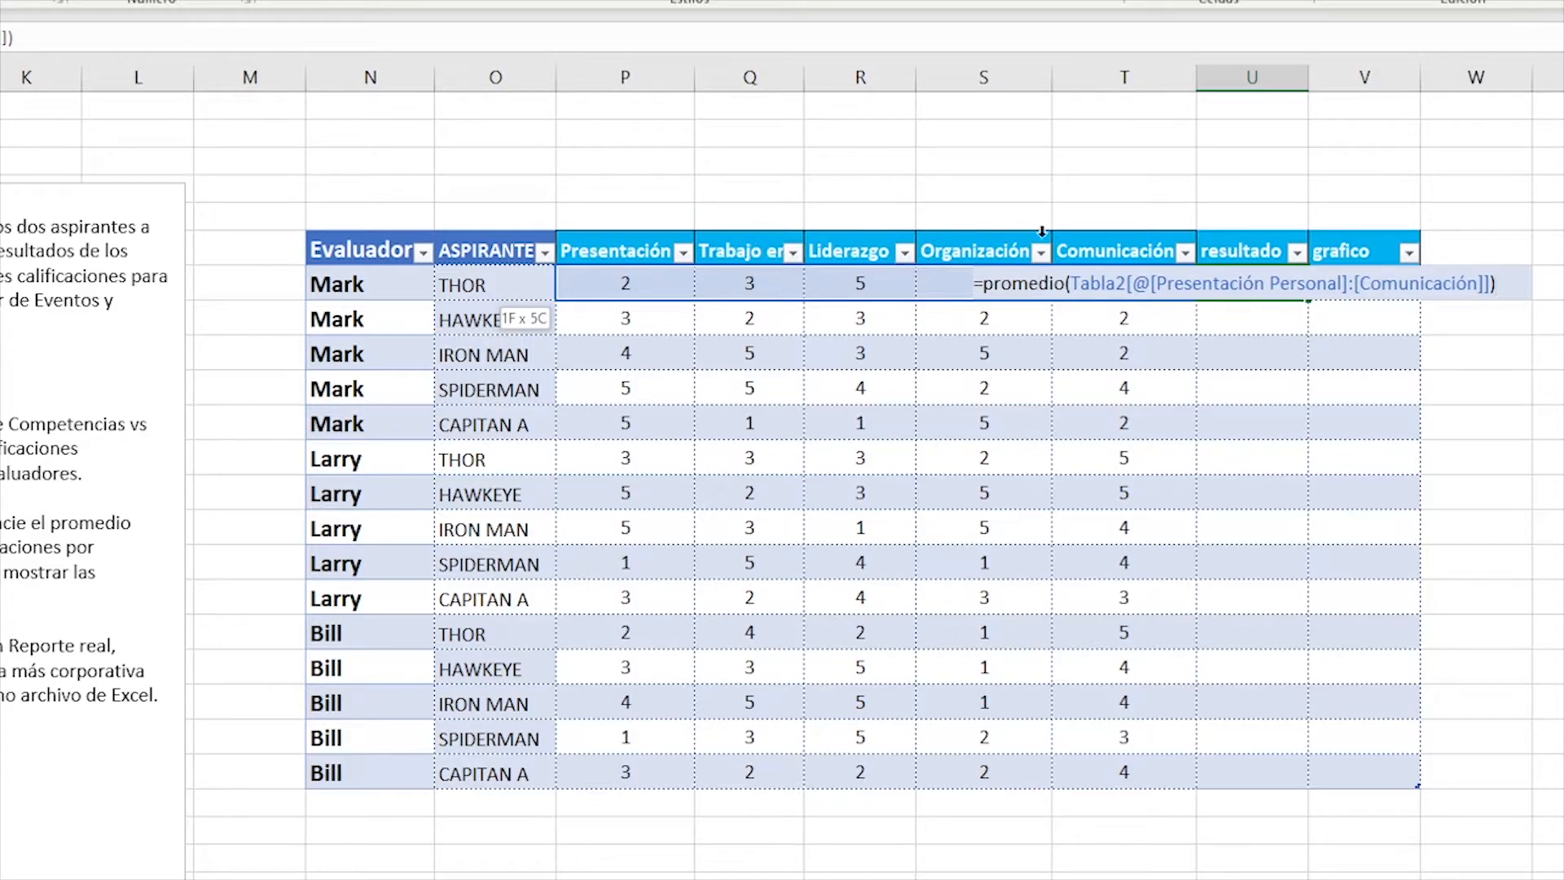
{"action": "key", "text": "Return"}
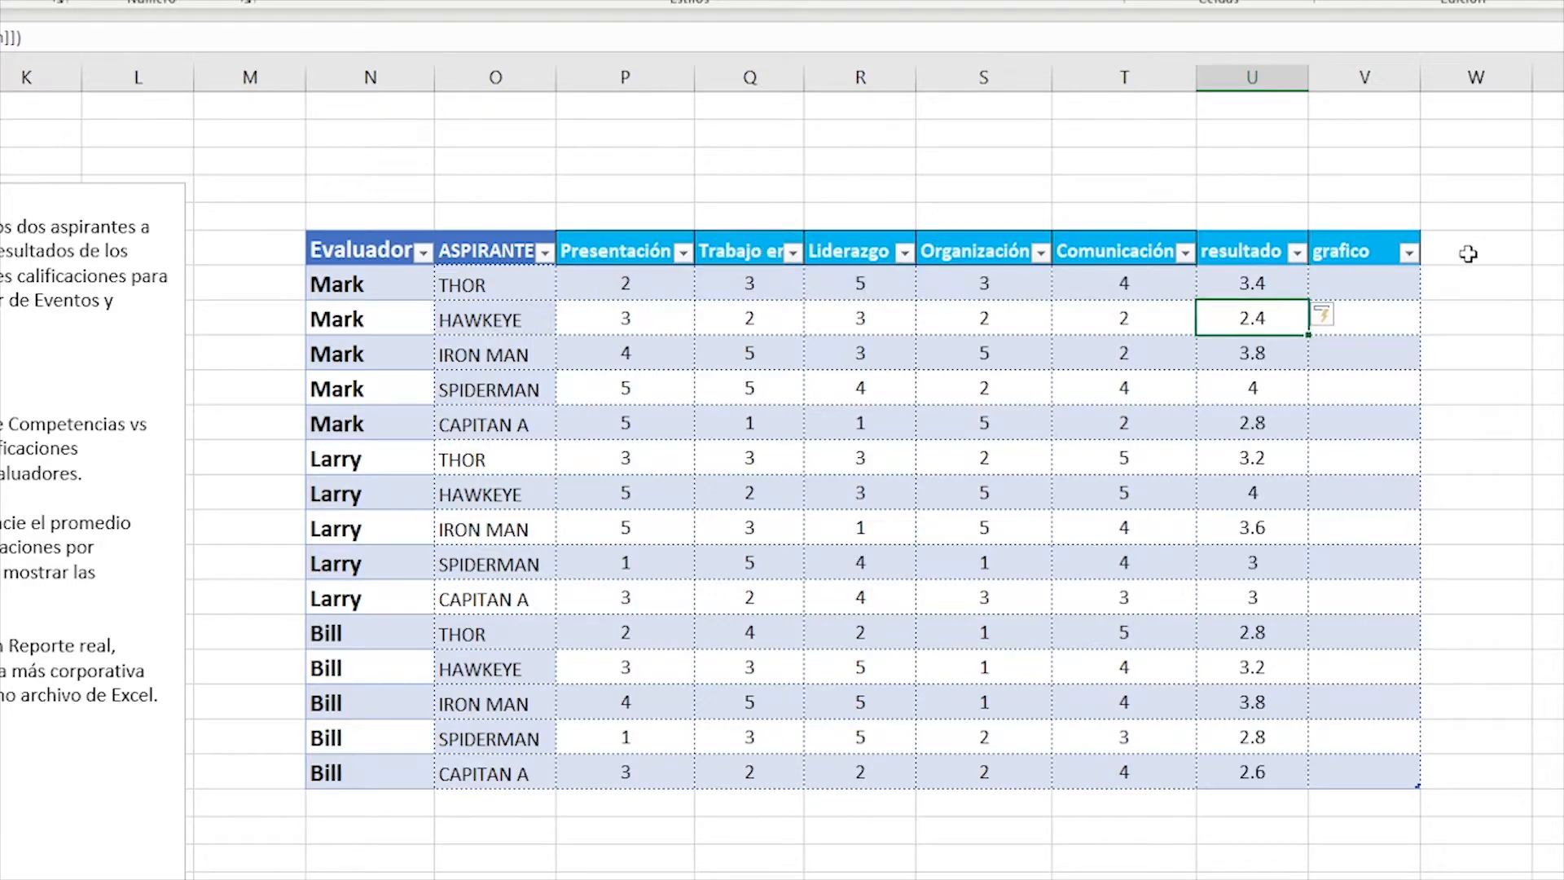
{"action": "left_click_drag", "start_coordinate": [1260, 275], "coordinate": [1248, 779]}
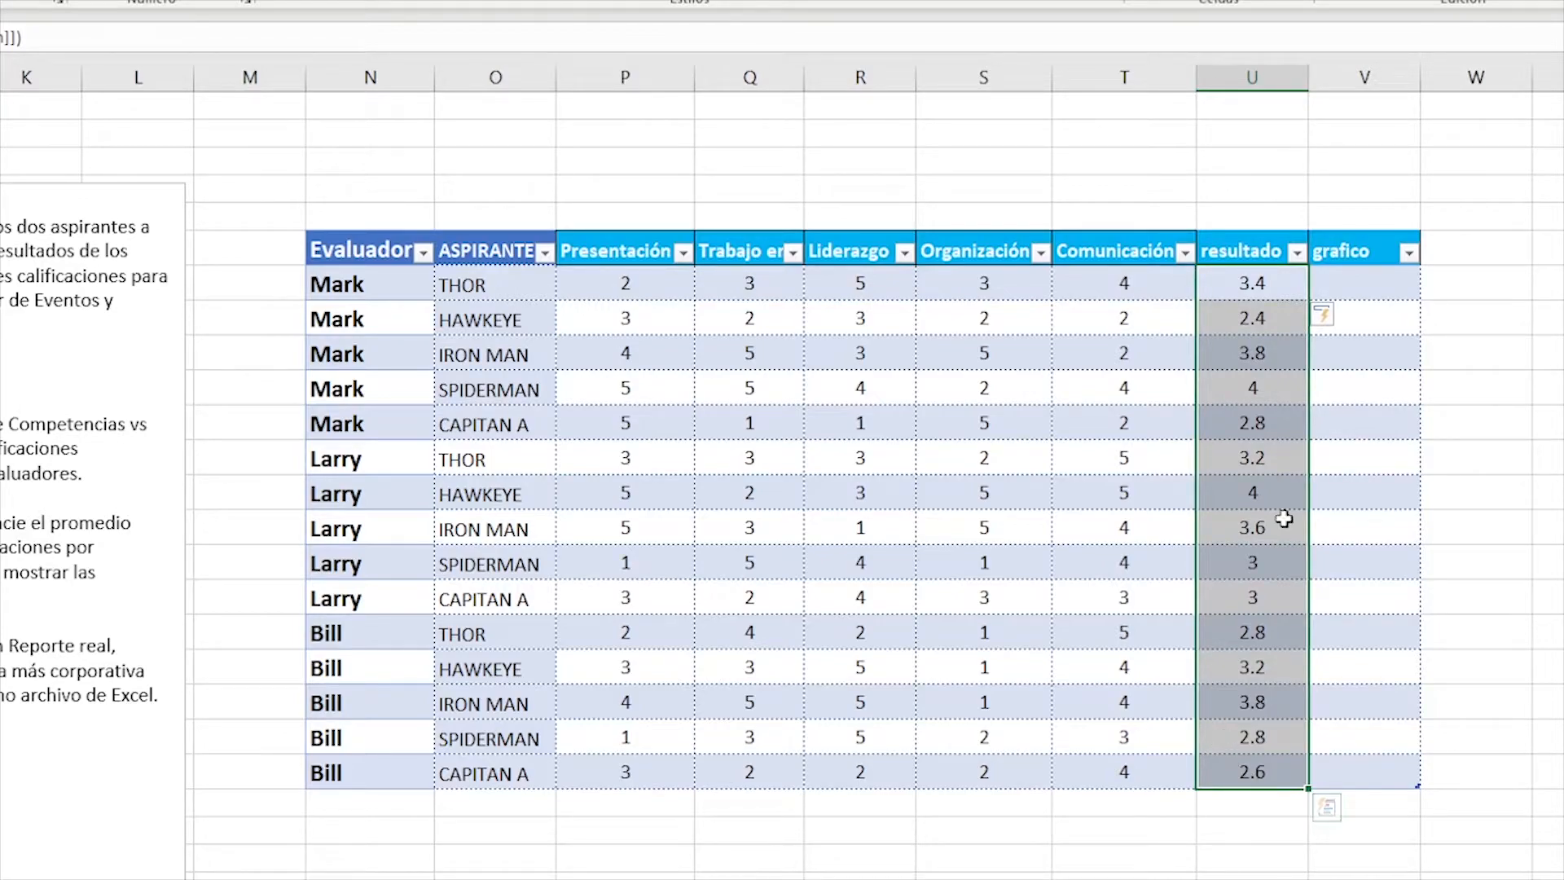
- Rename the header of the table's last column as "Grafico" with a capital G
{"action": "left_click", "coordinate": [1387, 280]}
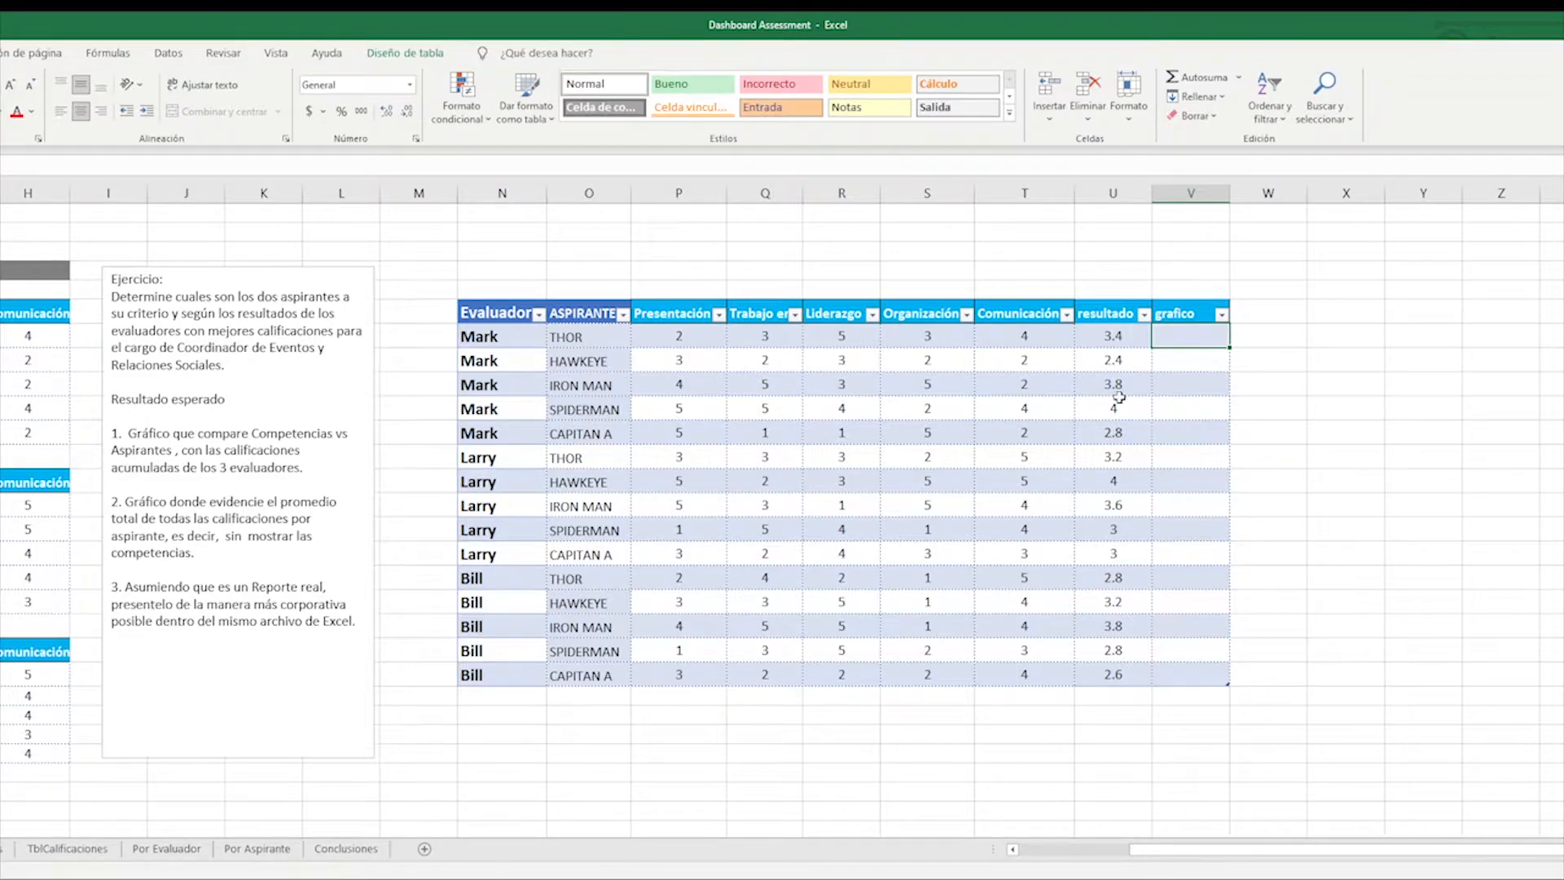
{"action": "left_click", "coordinate": [1189, 314]}
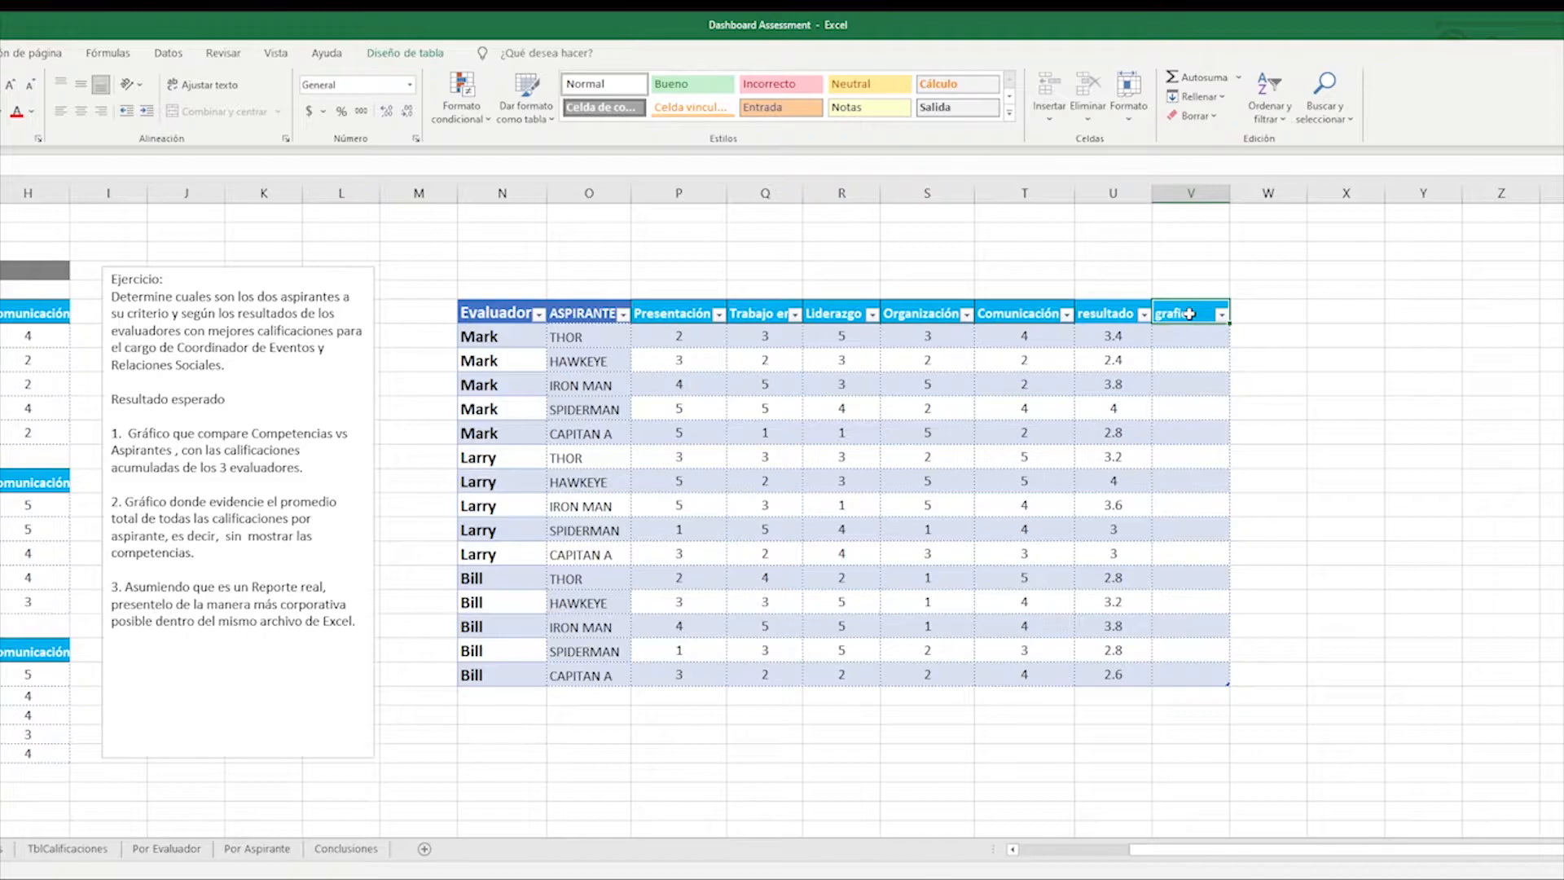
{"action": "type", "text": "gRAFICO"}
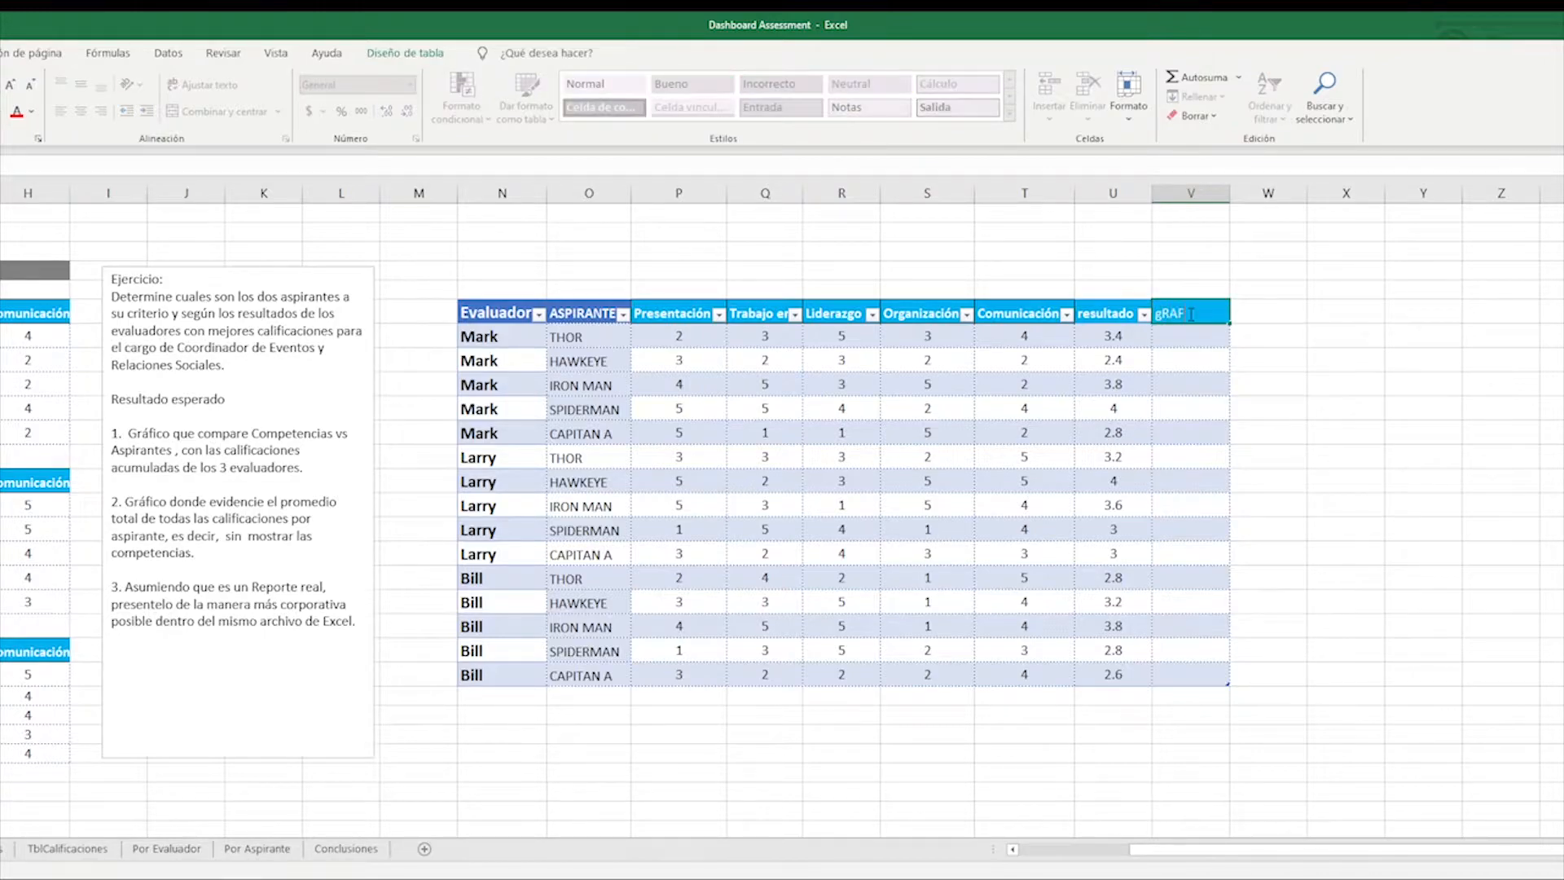
{"action": "key", "text": "BackSpace"}
{"action": "key", "text": "BackSpace"}
{"action": "key", "text": "BackSpace"}
{"action": "key", "text": "BackSpace"}
{"action": "key", "text": "BackSpace"}
{"action": "key", "text": "BackSpace"}
{"action": "key", "text": "BackSpace"}
{"action": "type", "text": "Grafico"}
{"action": "key", "text": "Return"}
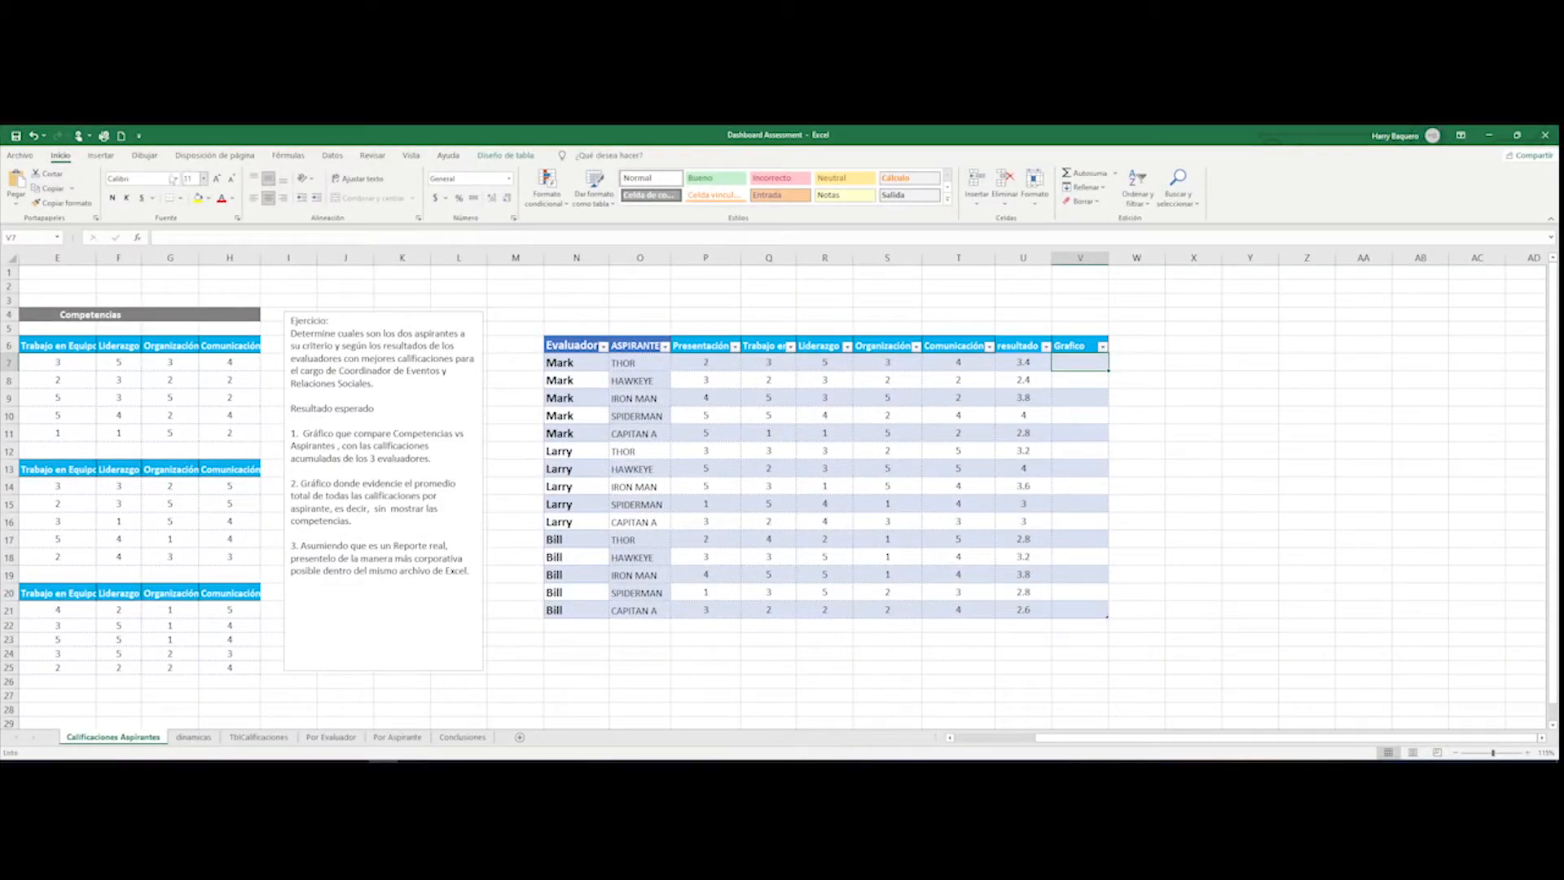
- Increase the height of the table's header row, row 6, to make room for two-line headings
{"action": "left_click", "coordinate": [109, 156]}
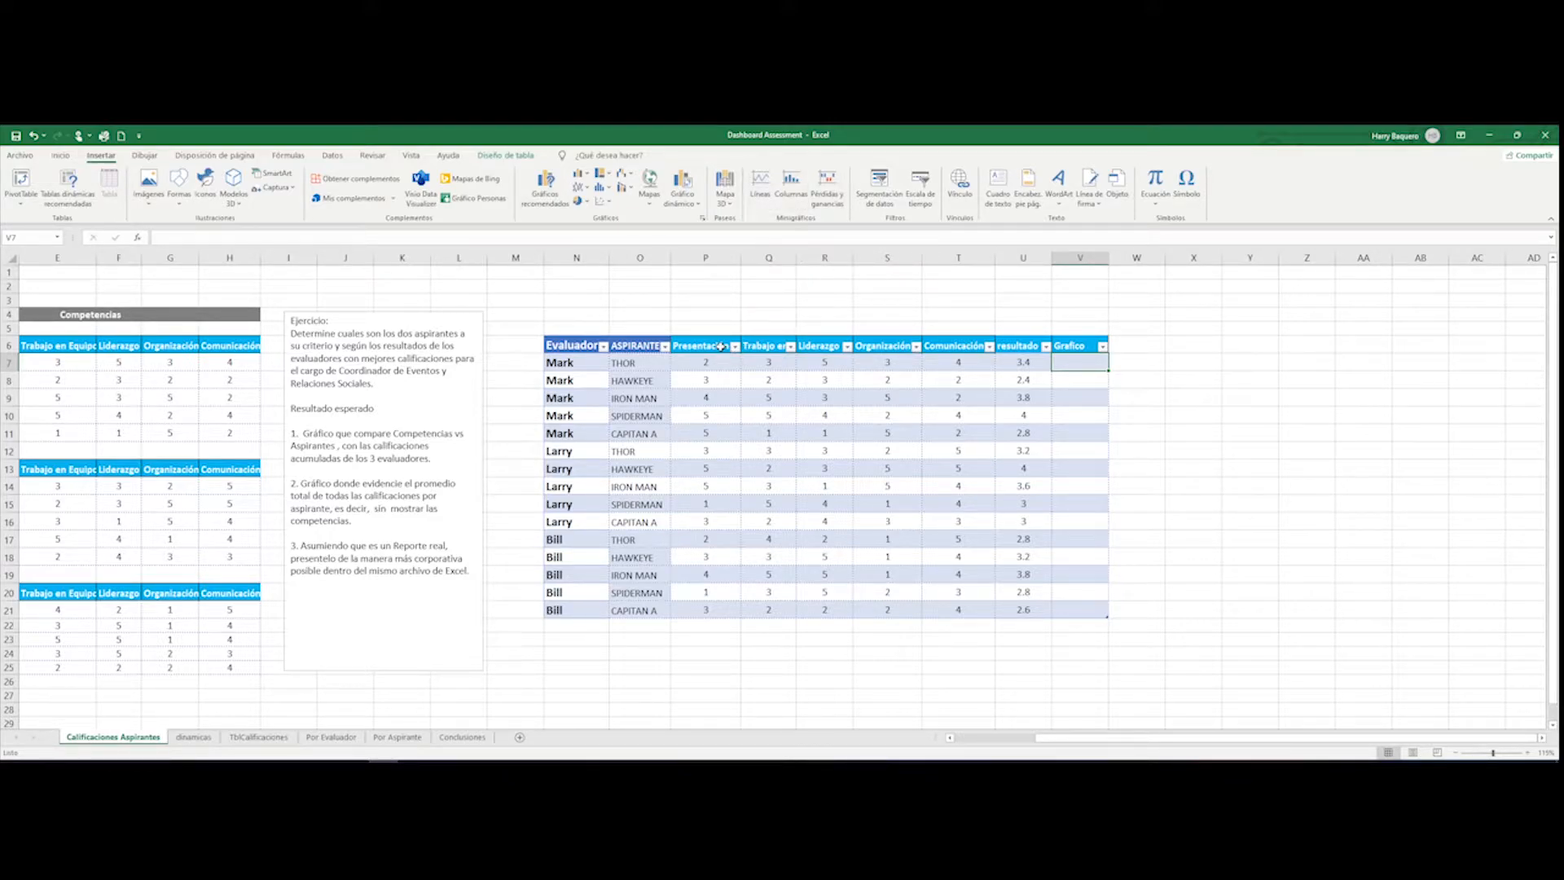
{"action": "left_click_drag", "start_coordinate": [720, 347], "coordinate": [932, 343]}
{"action": "left_click", "coordinate": [686, 346]}
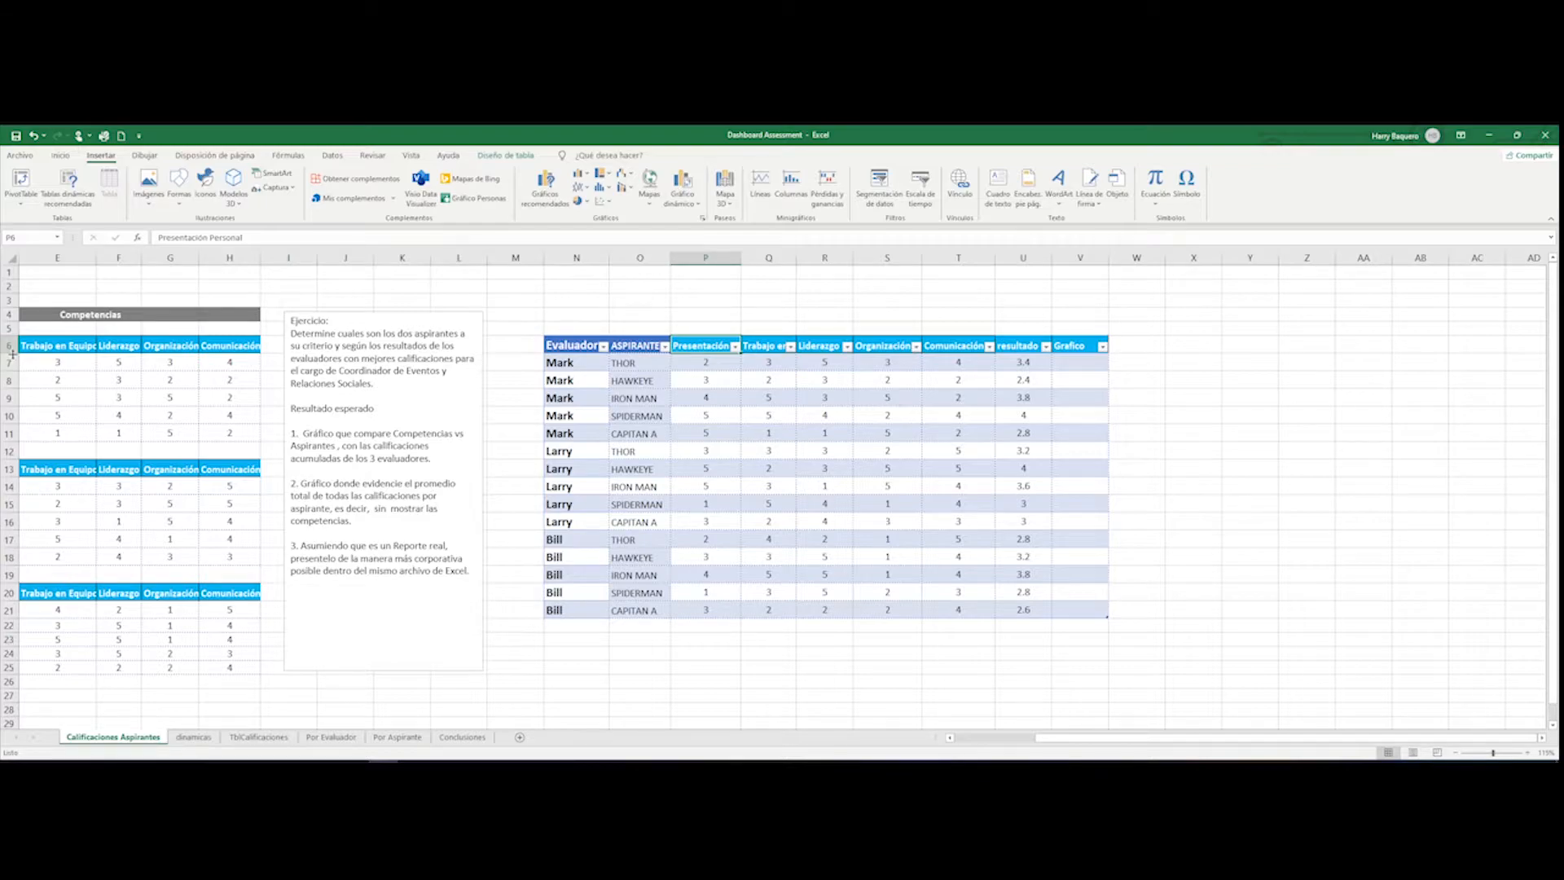
{"action": "left_click_drag", "start_coordinate": [12, 353], "coordinate": [17, 379]}
- Wrap the text of the five headers from Presentación Personal to Comunicación and center them vertically and horizontally
{"action": "left_click_drag", "start_coordinate": [726, 359], "coordinate": [958, 350]}
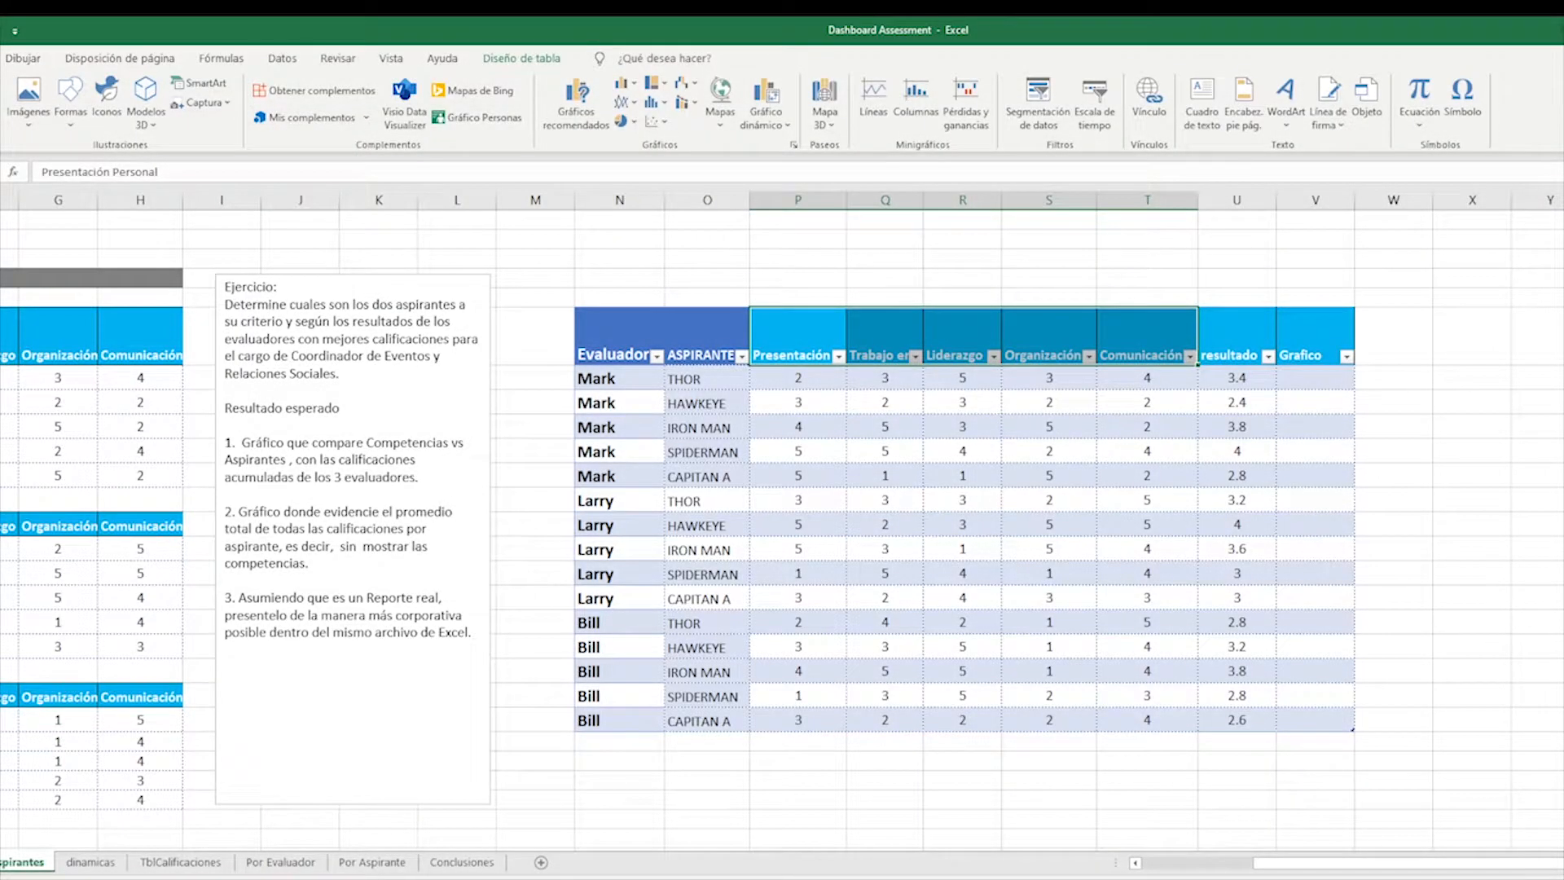
{"action": "right_click", "coordinate": [780, 329]}
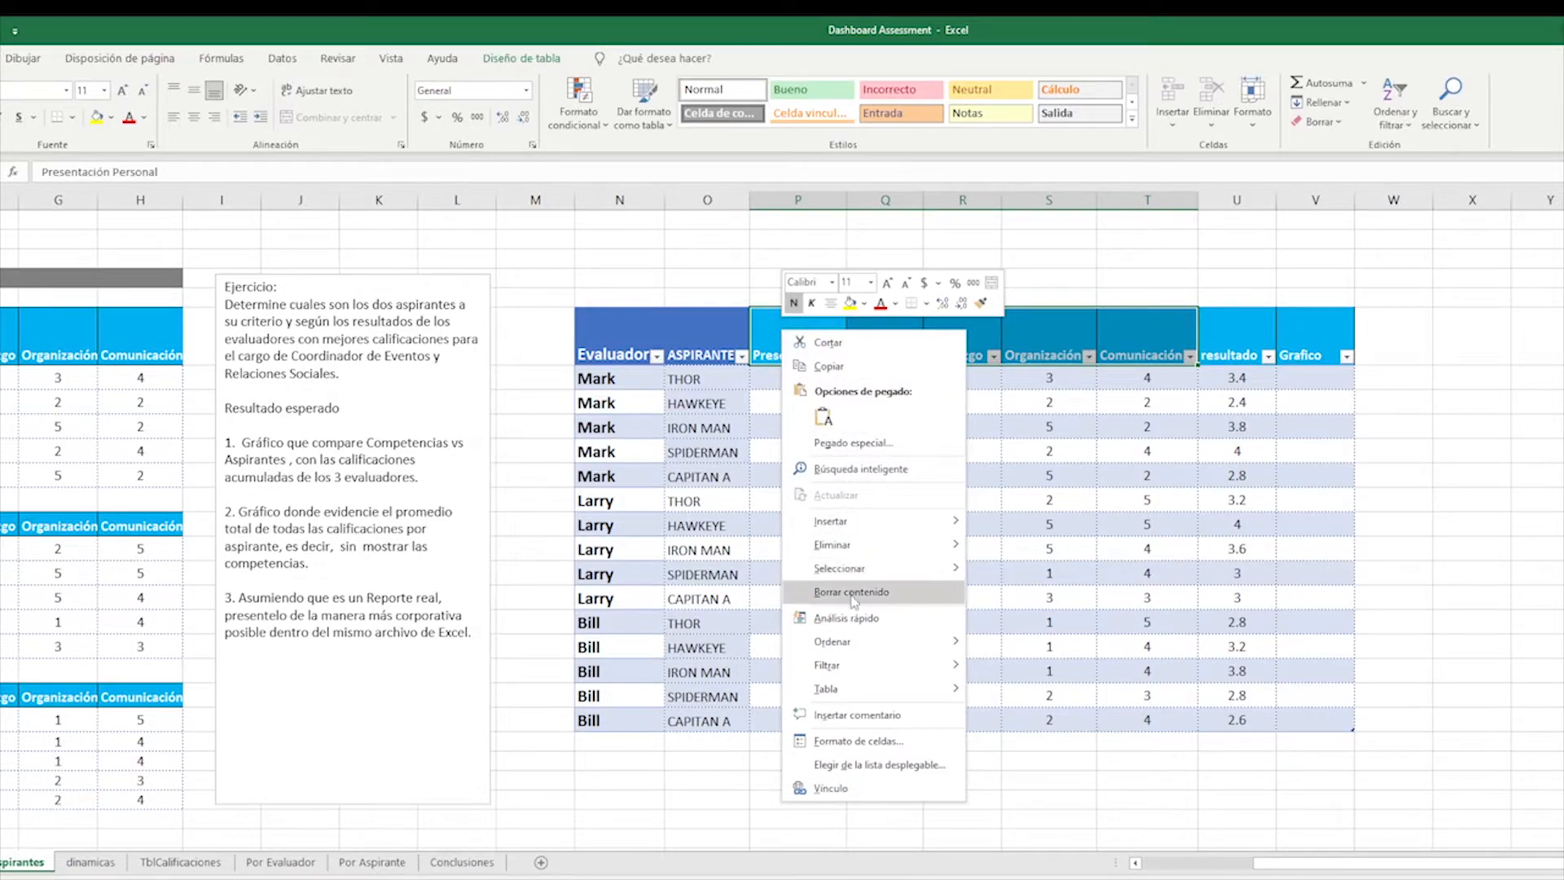
{"action": "left_click", "coordinate": [856, 741]}
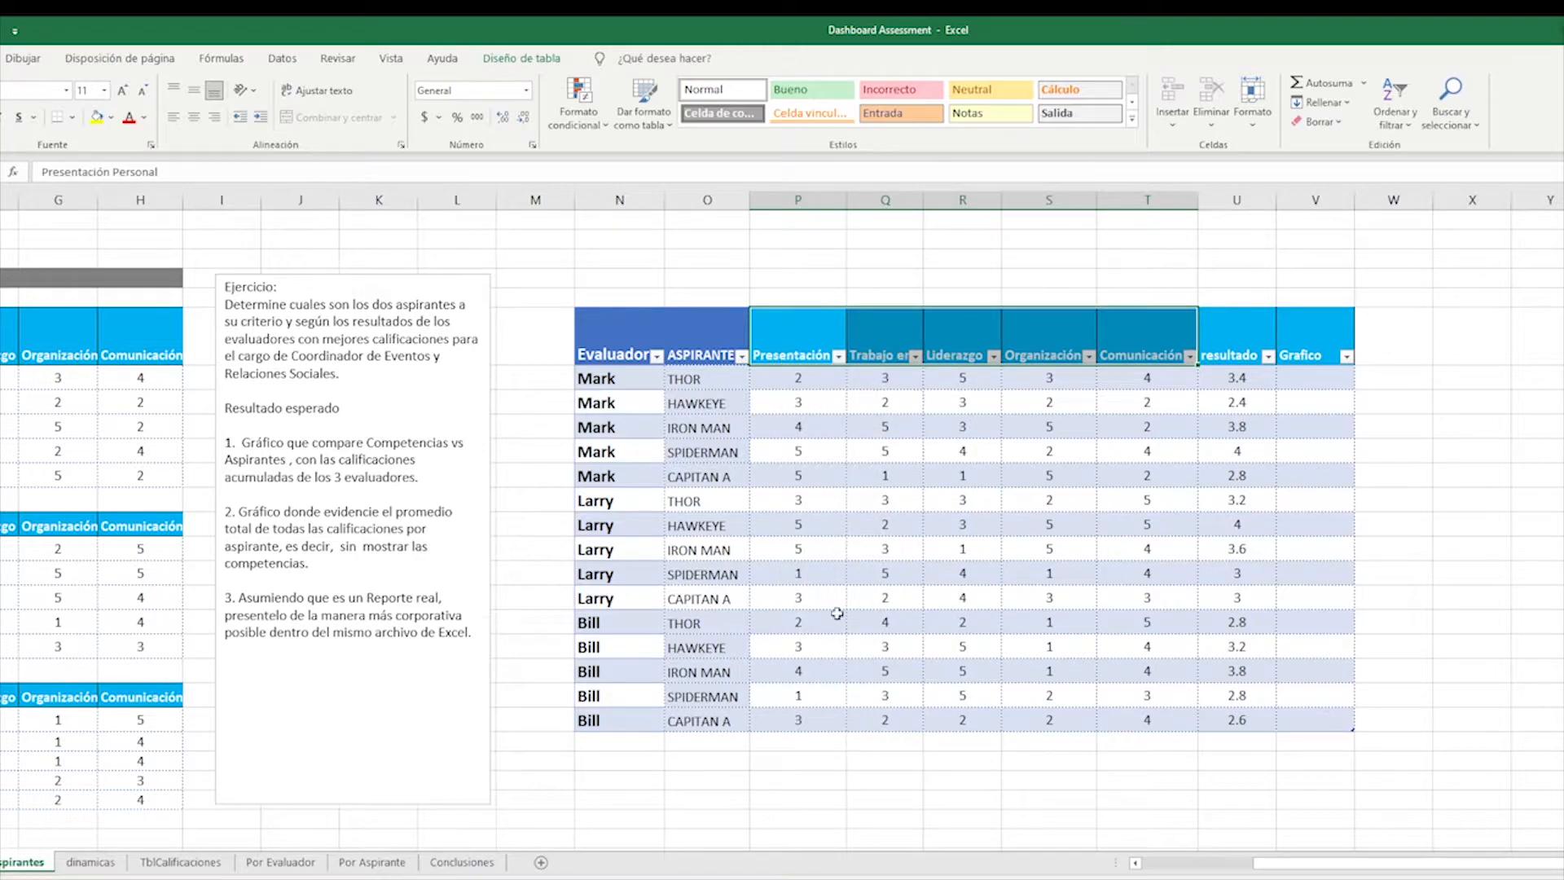
{"action": "left_click", "coordinate": [718, 520]}
{"action": "left_click", "coordinate": [766, 611]}
{"action": "left_click", "coordinate": [709, 669]}
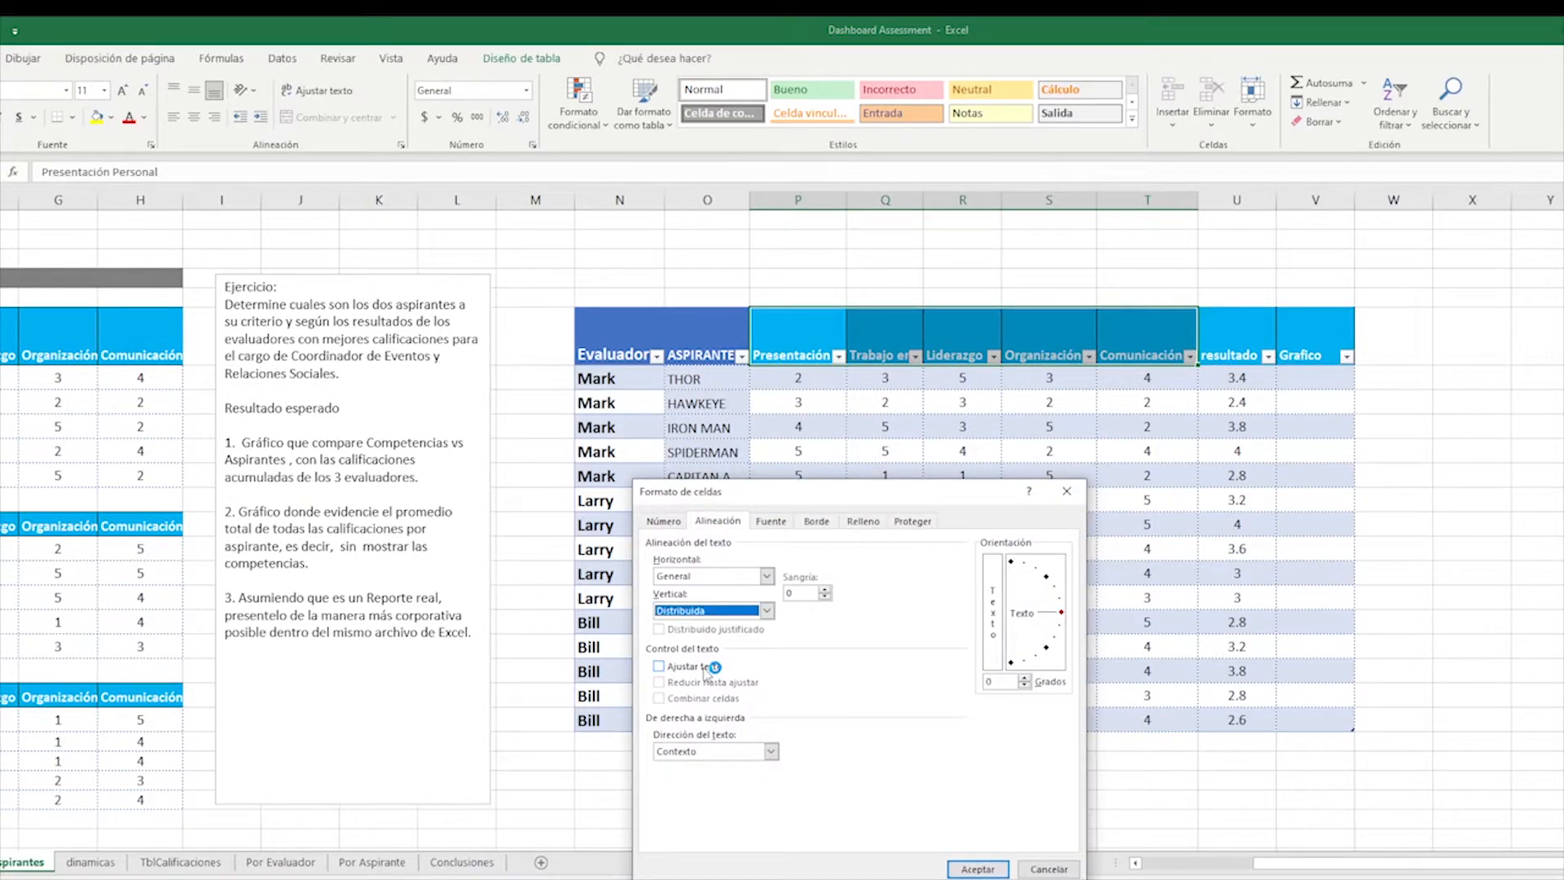
{"action": "left_click", "coordinate": [707, 668]}
{"action": "left_click", "coordinate": [978, 869]}
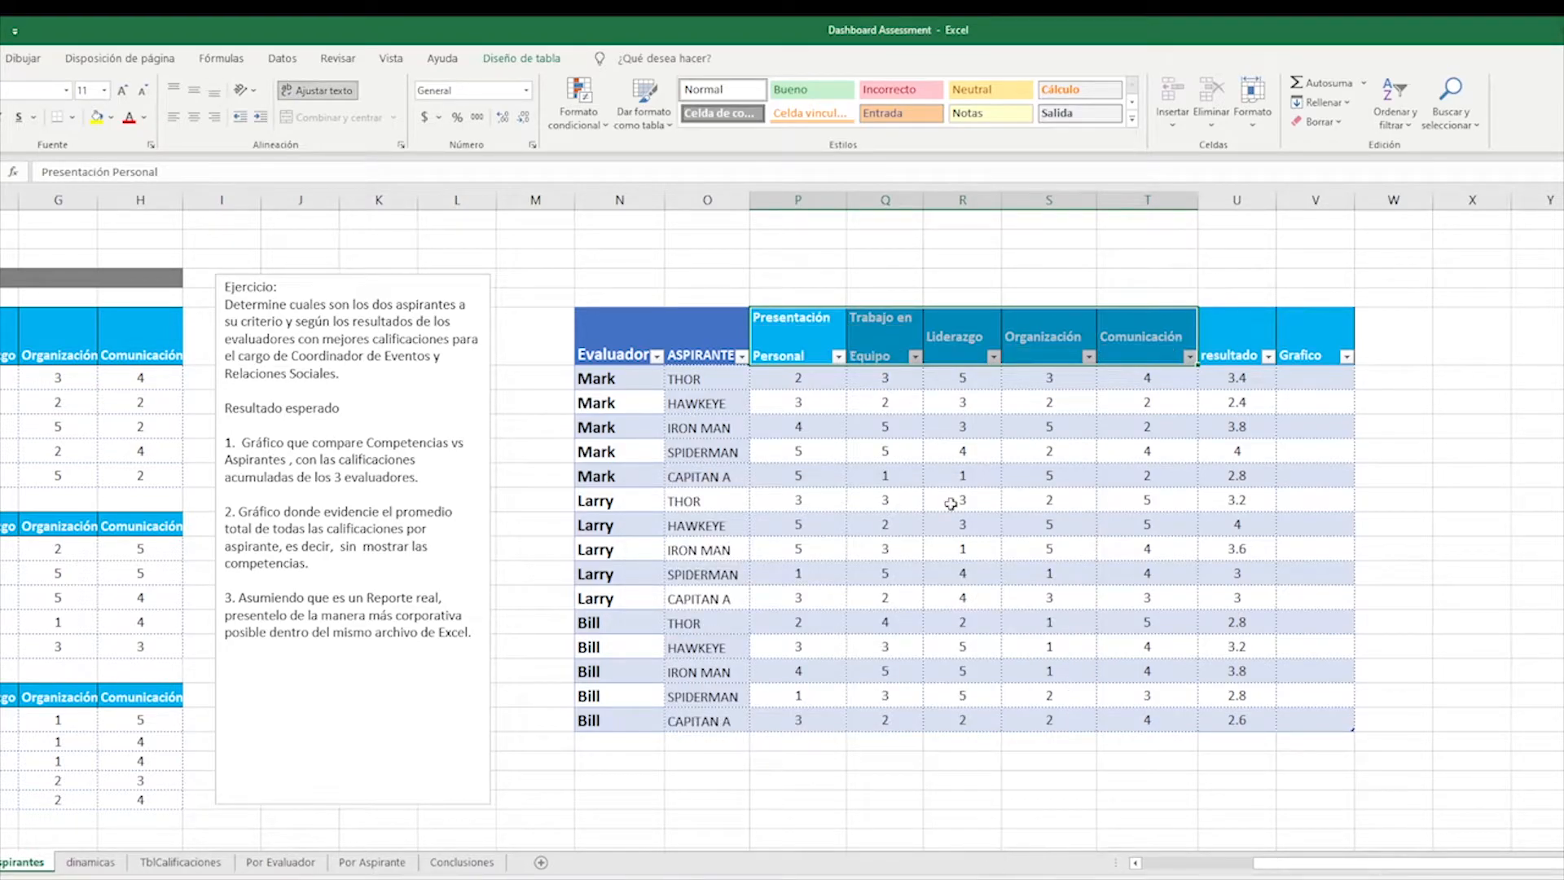
{"action": "left_click", "coordinate": [198, 92]}
{"action": "left_click", "coordinate": [197, 119]}
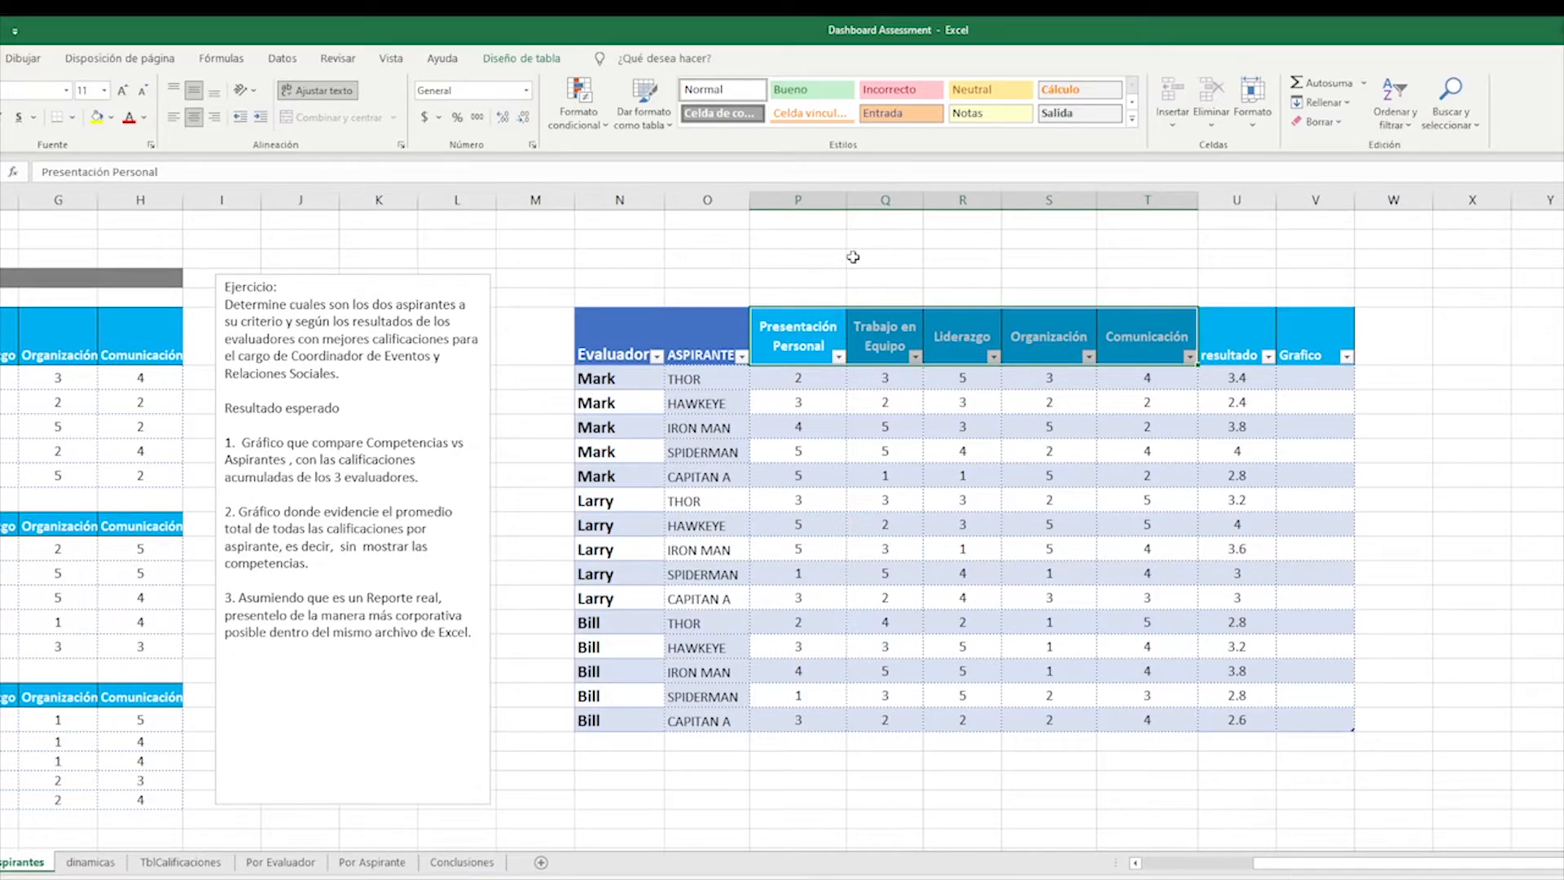
- Insert a column sparkline in the first Grafico cell, V7, from data range P7:T7 and fill it down to the table's last row
{"action": "left_click", "coordinate": [0, 59]}
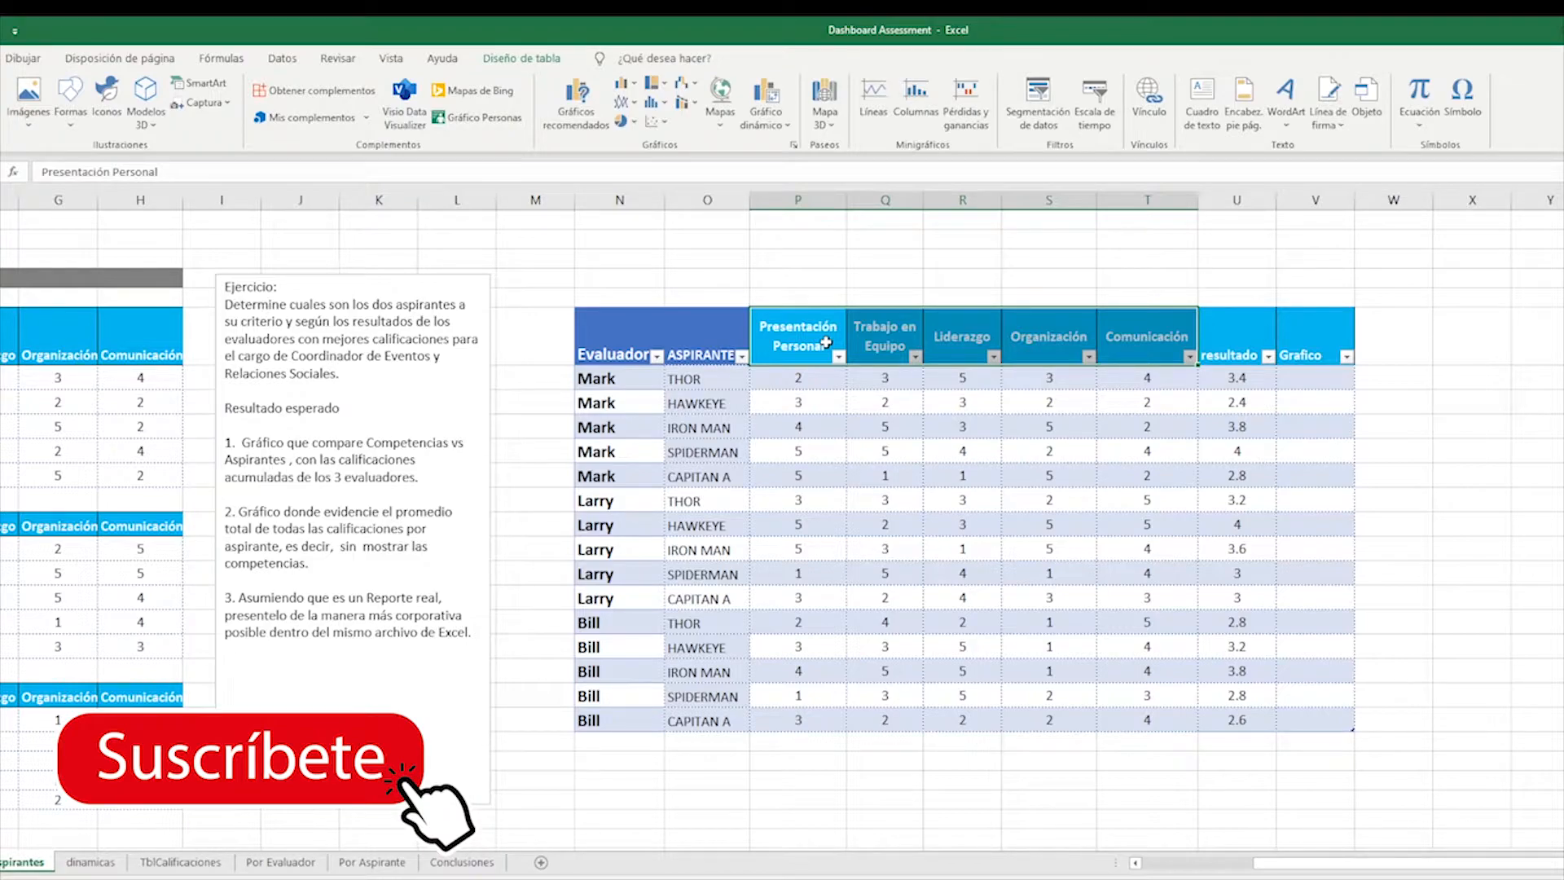
{"action": "left_click_drag", "start_coordinate": [802, 377], "coordinate": [811, 597]}
{"action": "left_click_drag", "start_coordinate": [874, 346], "coordinate": [885, 597]}
{"action": "left_click_drag", "start_coordinate": [955, 327], "coordinate": [962, 523]}
{"action": "left_click_drag", "start_coordinate": [1048, 335], "coordinate": [1050, 524]}
{"action": "left_click_drag", "start_coordinate": [1132, 346], "coordinate": [1147, 476]}
{"action": "left_click", "coordinate": [1302, 380]}
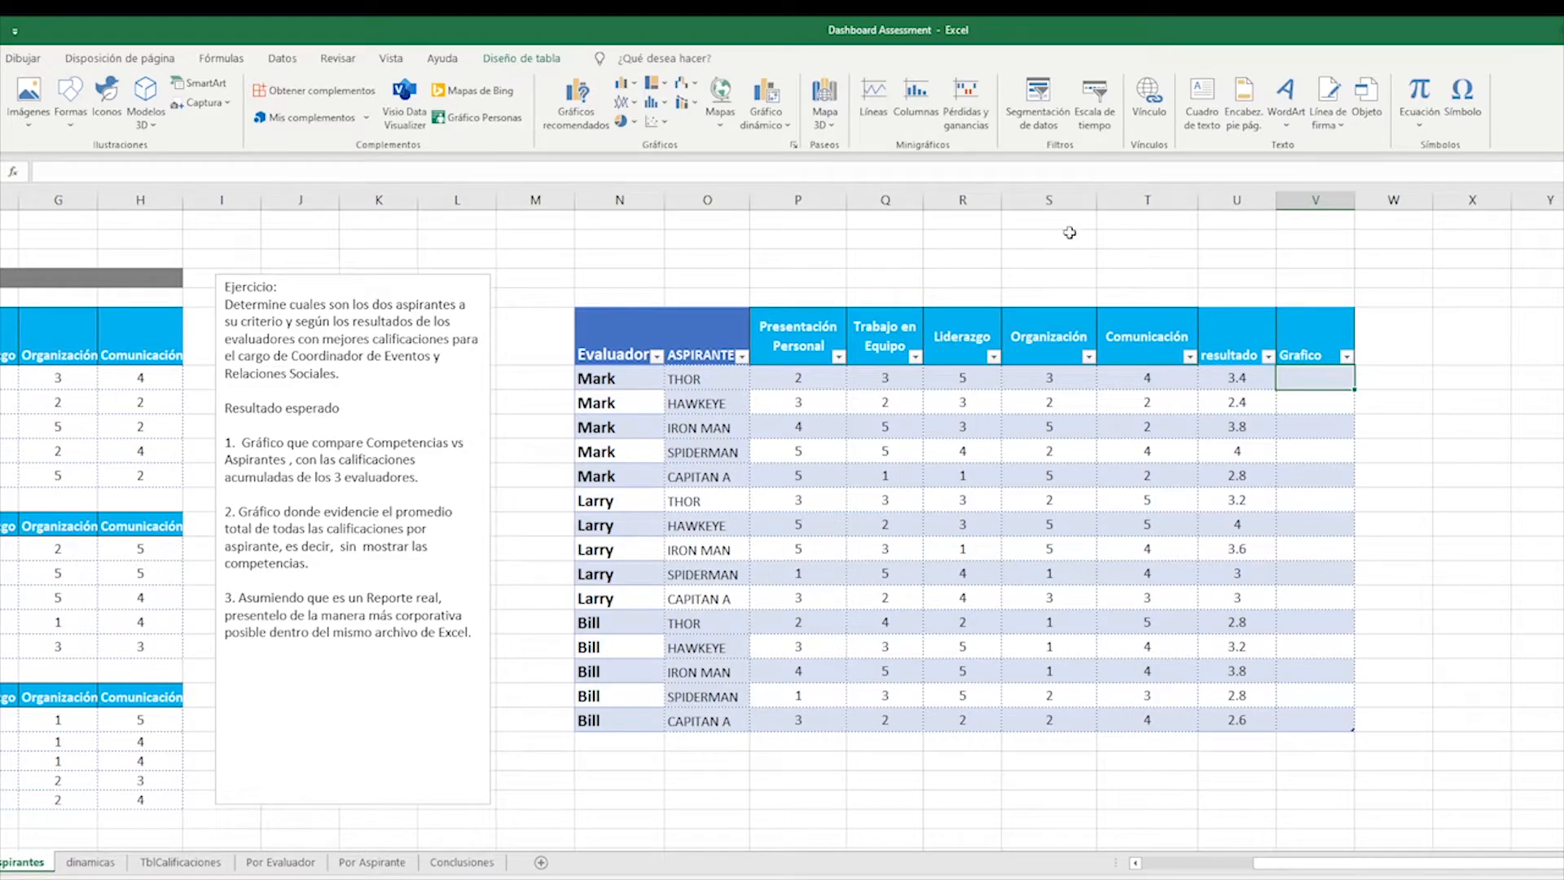
{"action": "left_click", "coordinate": [917, 98]}
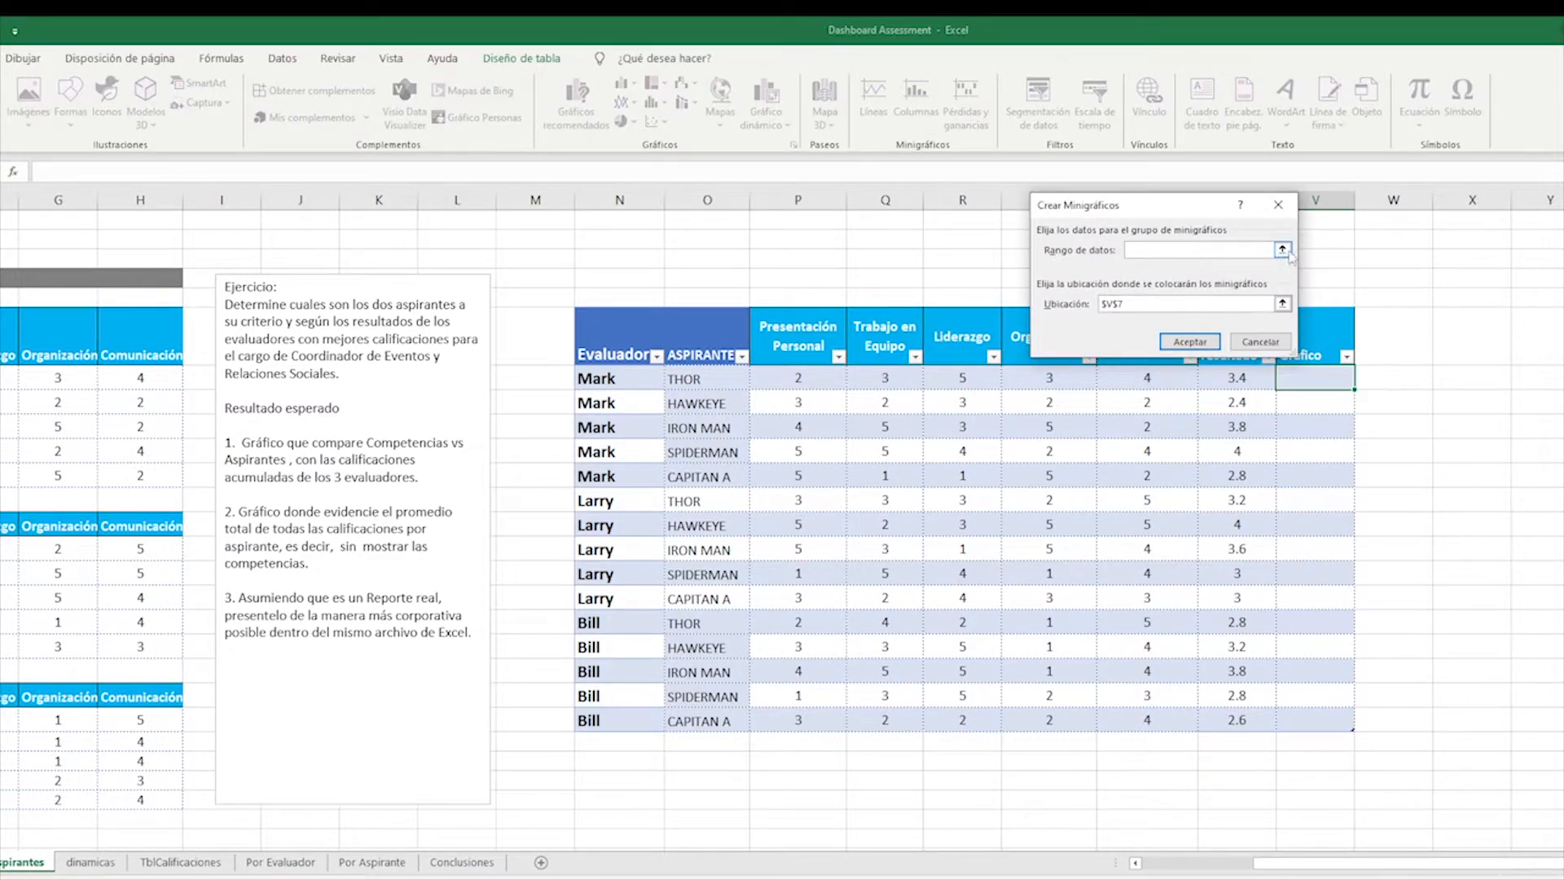
{"action": "left_click_drag", "start_coordinate": [1195, 208], "coordinate": [1189, 135]}
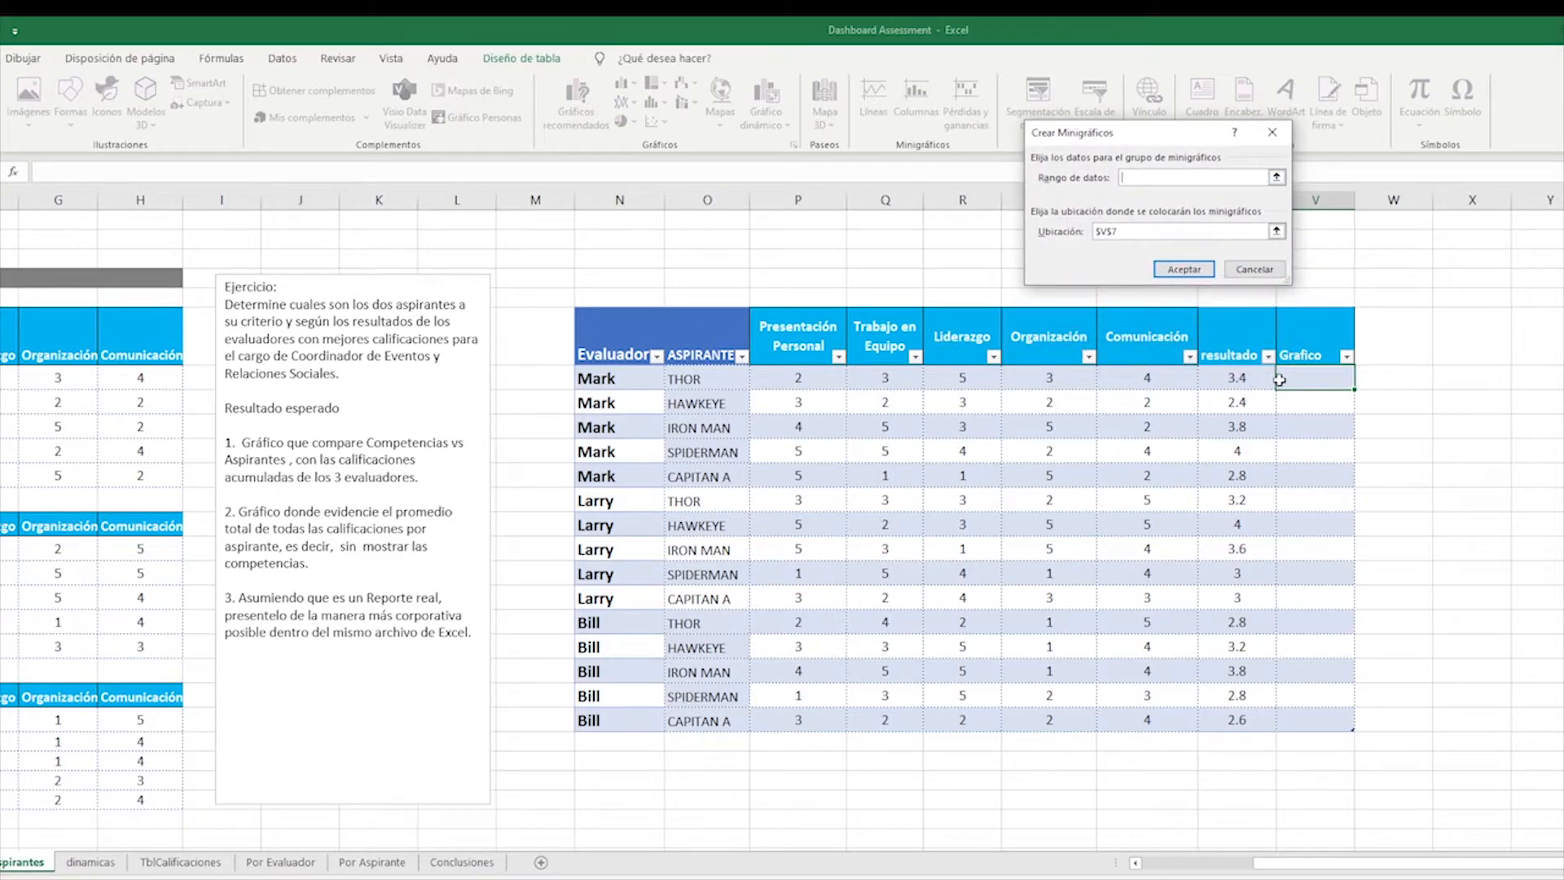
{"action": "left_click_drag", "start_coordinate": [784, 379], "coordinate": [1175, 377]}
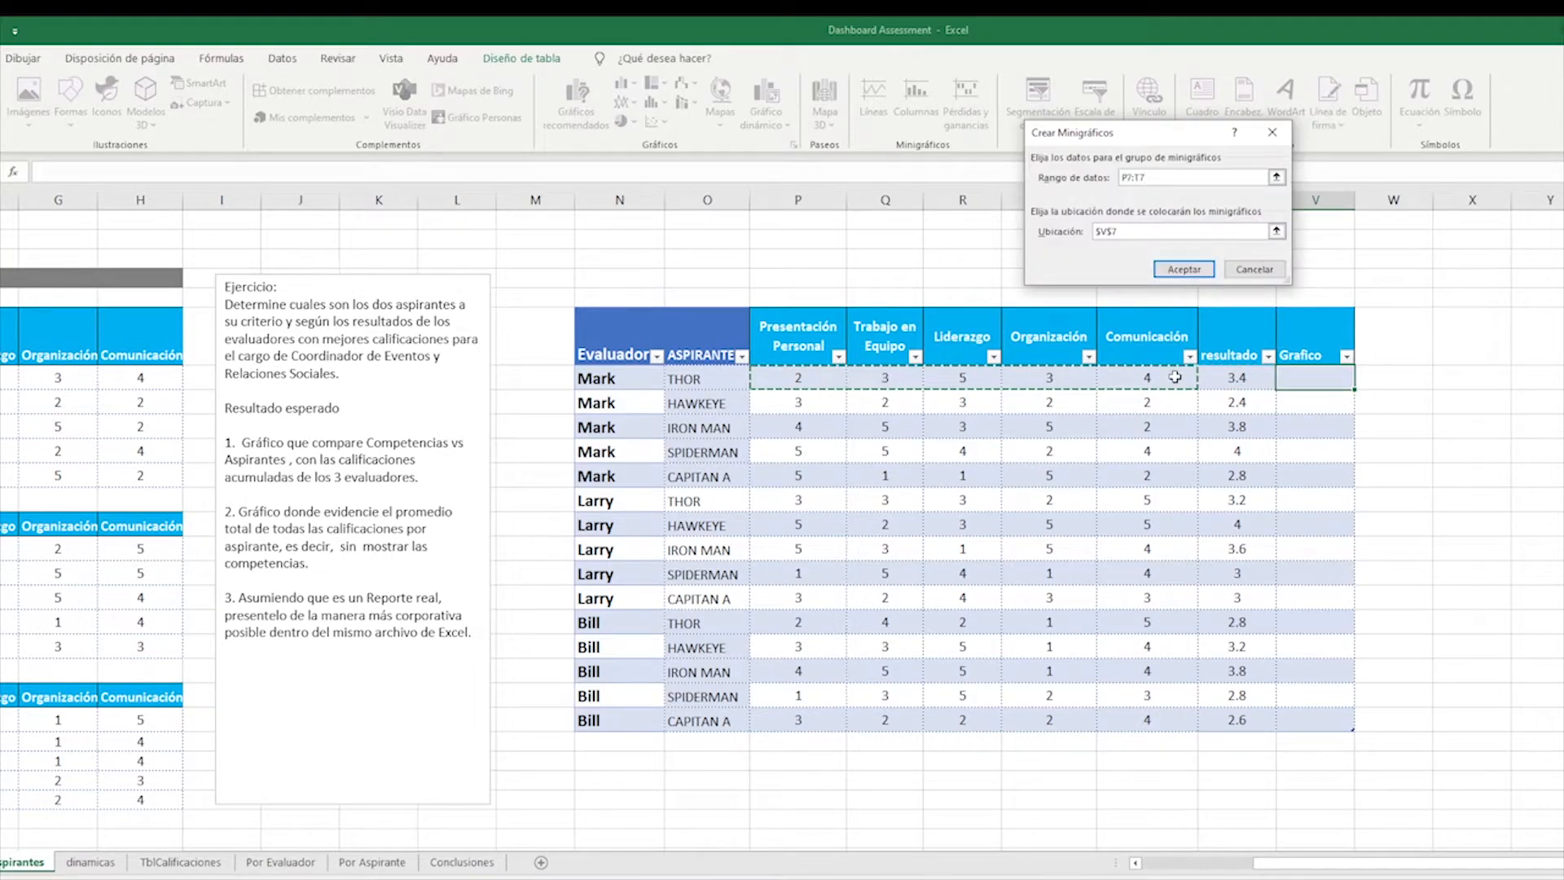
{"action": "key", "text": "Return"}
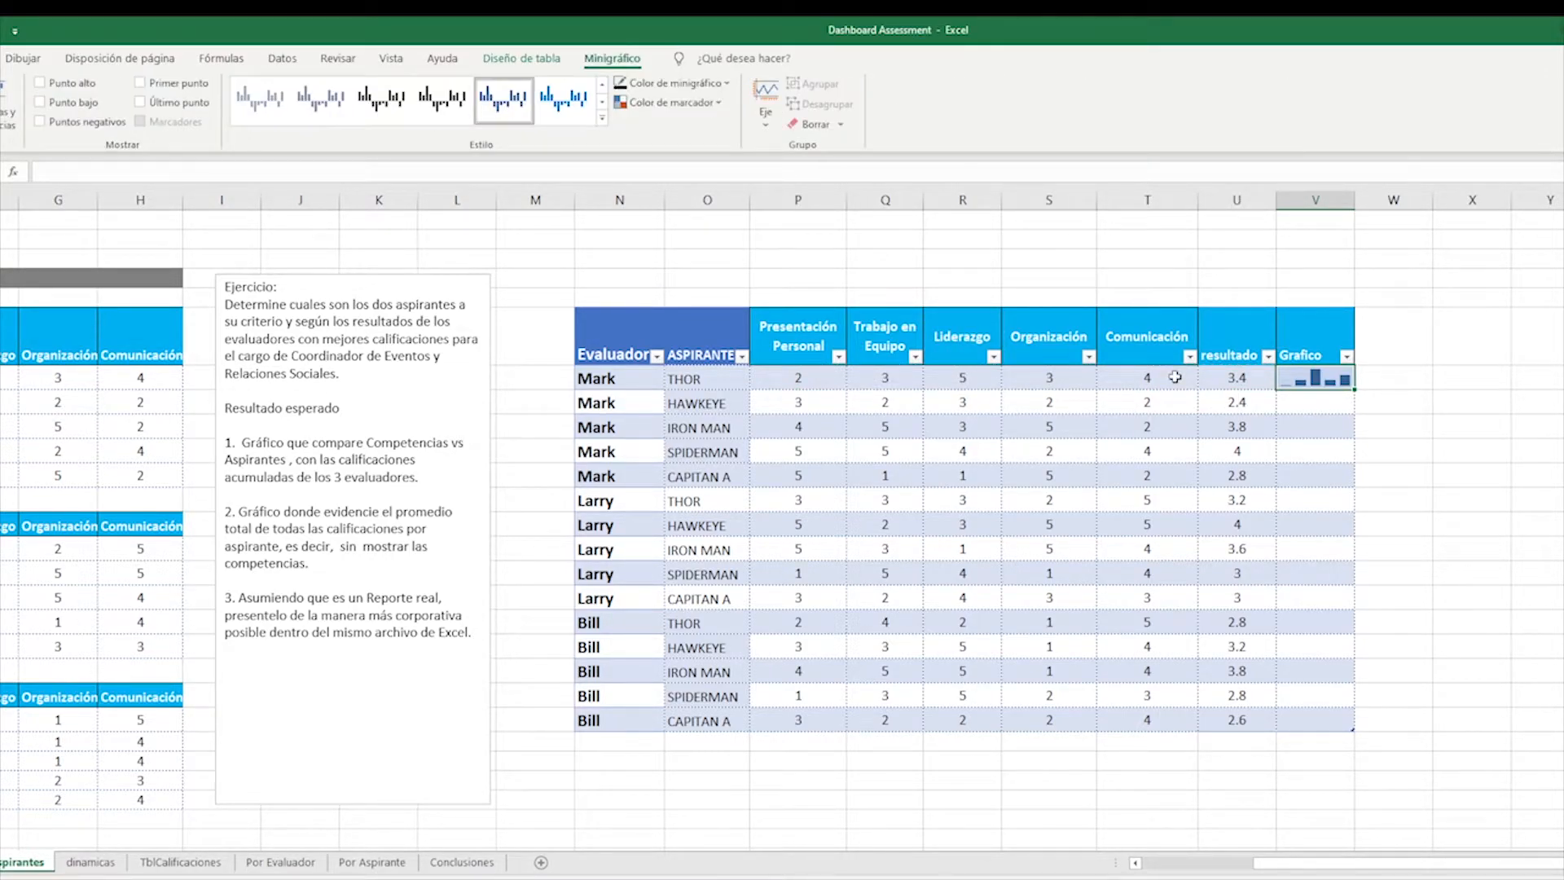
{"action": "left_click_drag", "start_coordinate": [1353, 391], "coordinate": [1352, 729]}
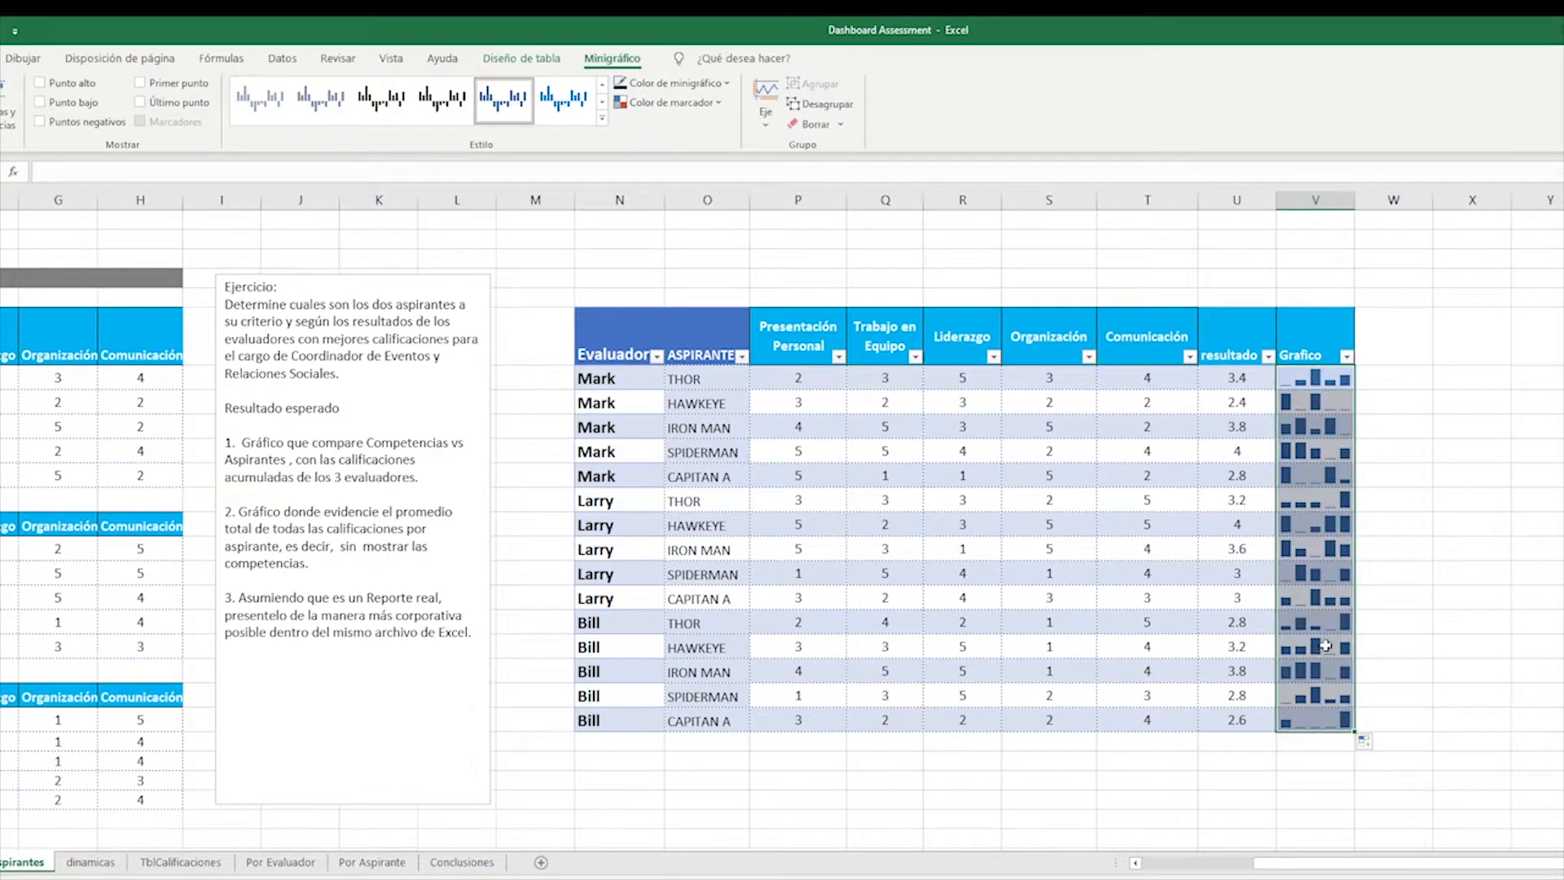
- Examine how the Grafico sparklines represent each applicant's scores across the five competency columns
{"action": "left_click", "coordinate": [1301, 377]}
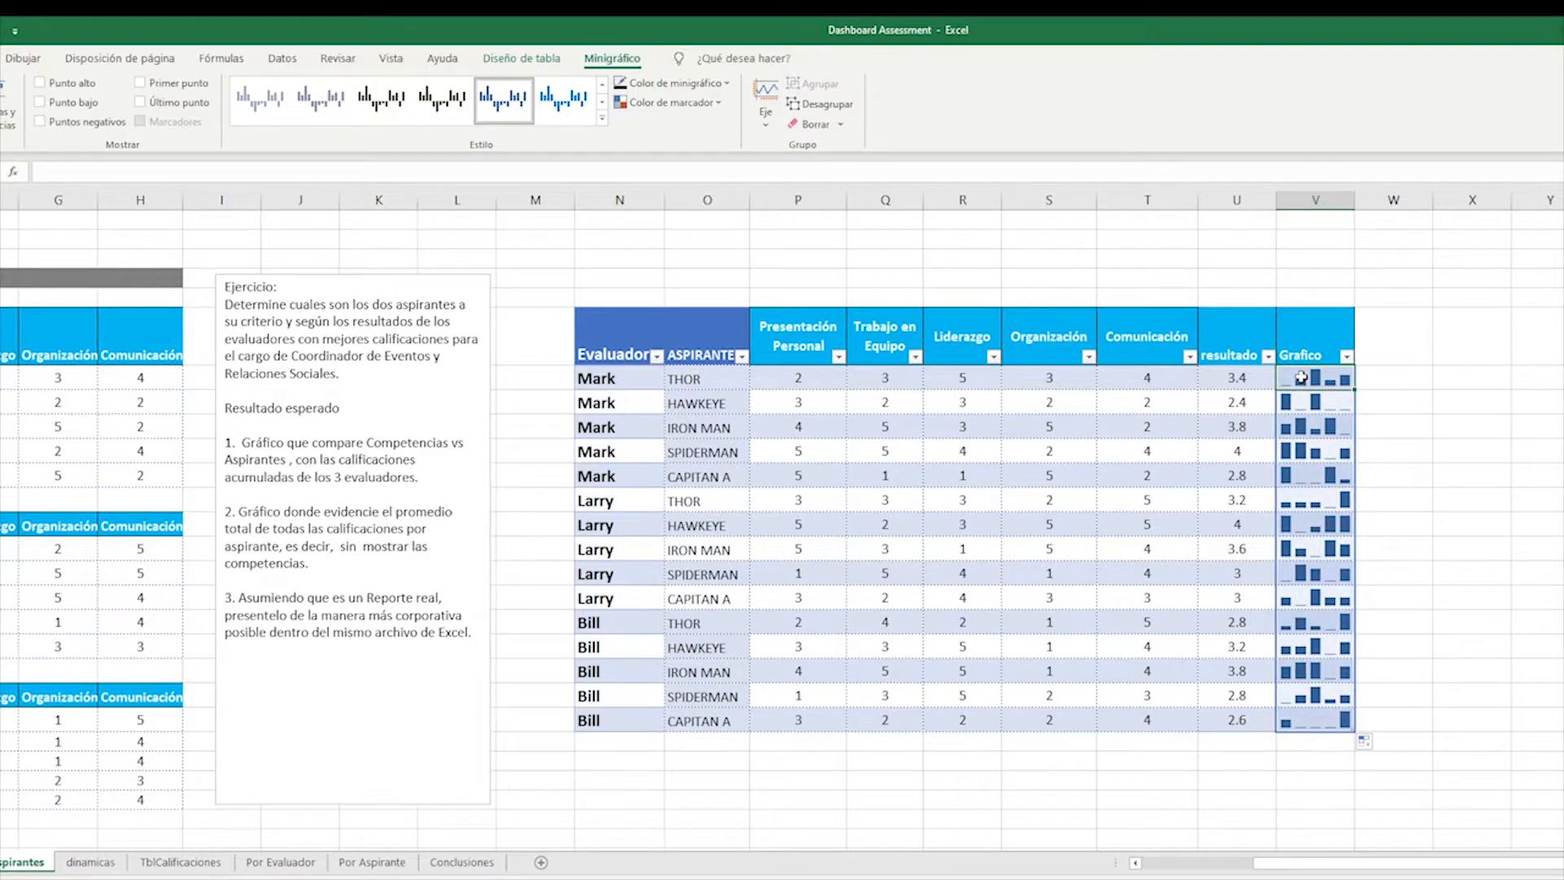
{"action": "left_click_drag", "start_coordinate": [802, 378], "coordinate": [1147, 378]}
{"action": "left_click_drag", "start_coordinate": [780, 413], "coordinate": [1173, 403]}
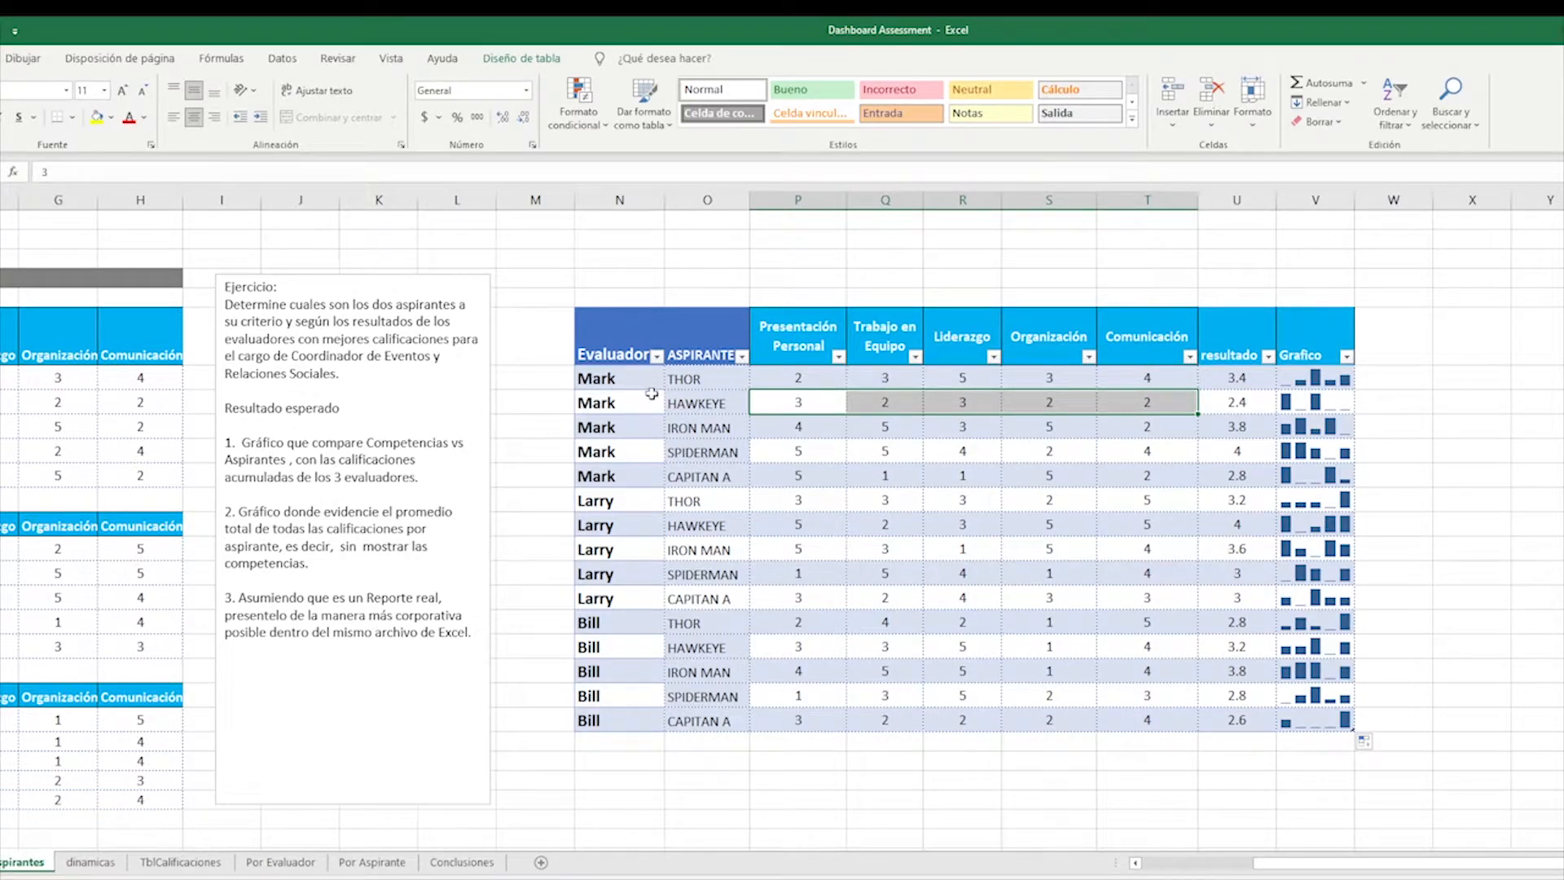
{"action": "left_click", "coordinate": [884, 383]}
{"action": "left_click", "coordinate": [974, 383]}
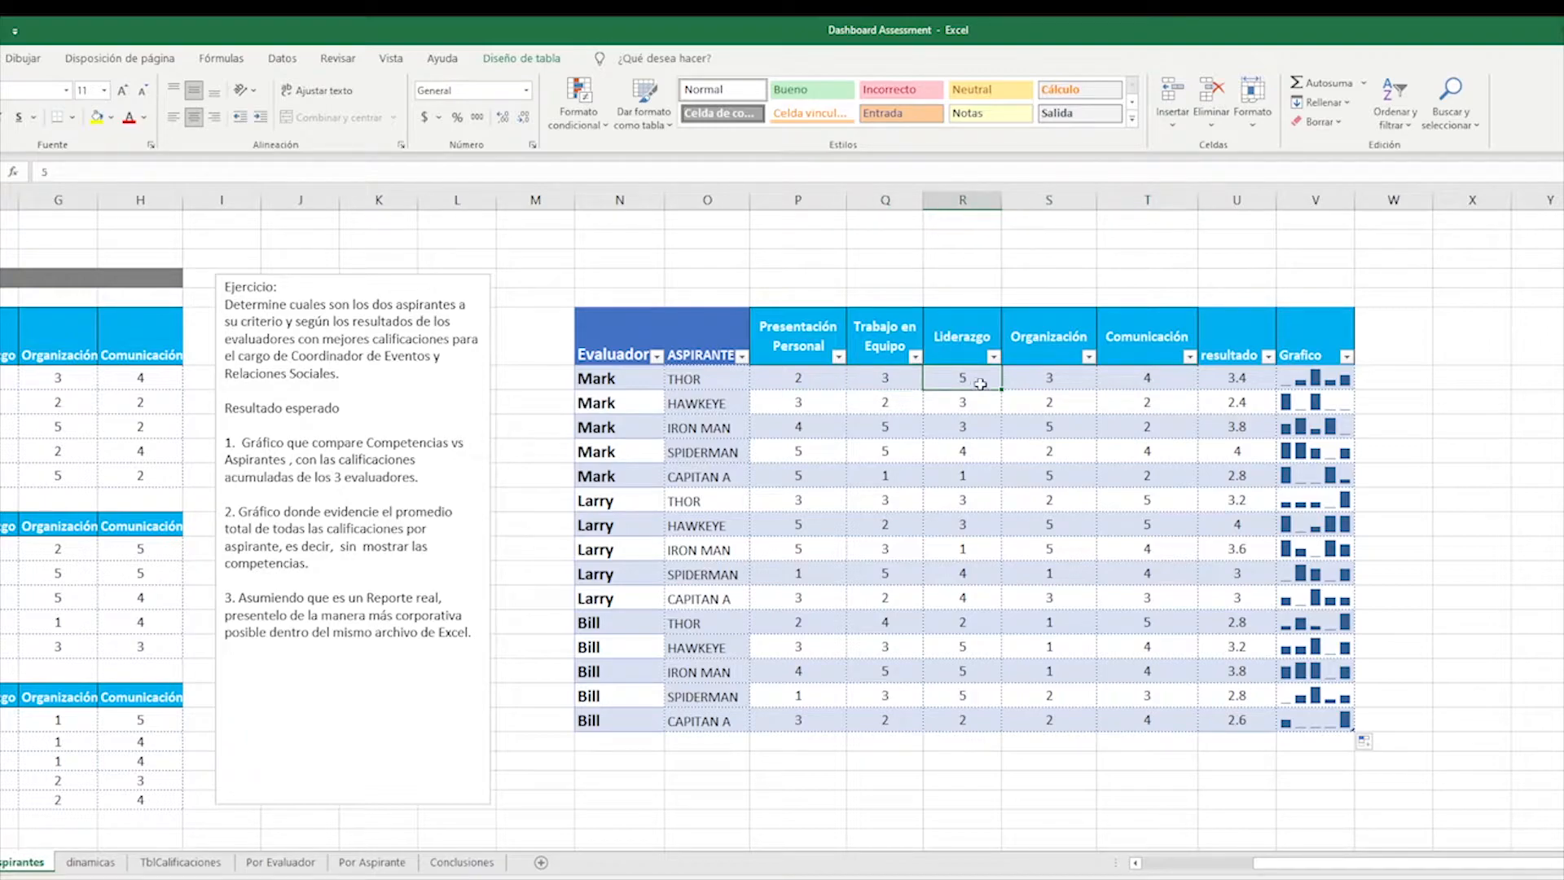
{"action": "left_click", "coordinate": [1048, 383]}
{"action": "left_click", "coordinate": [1108, 381]}
{"action": "left_click", "coordinate": [809, 335]}
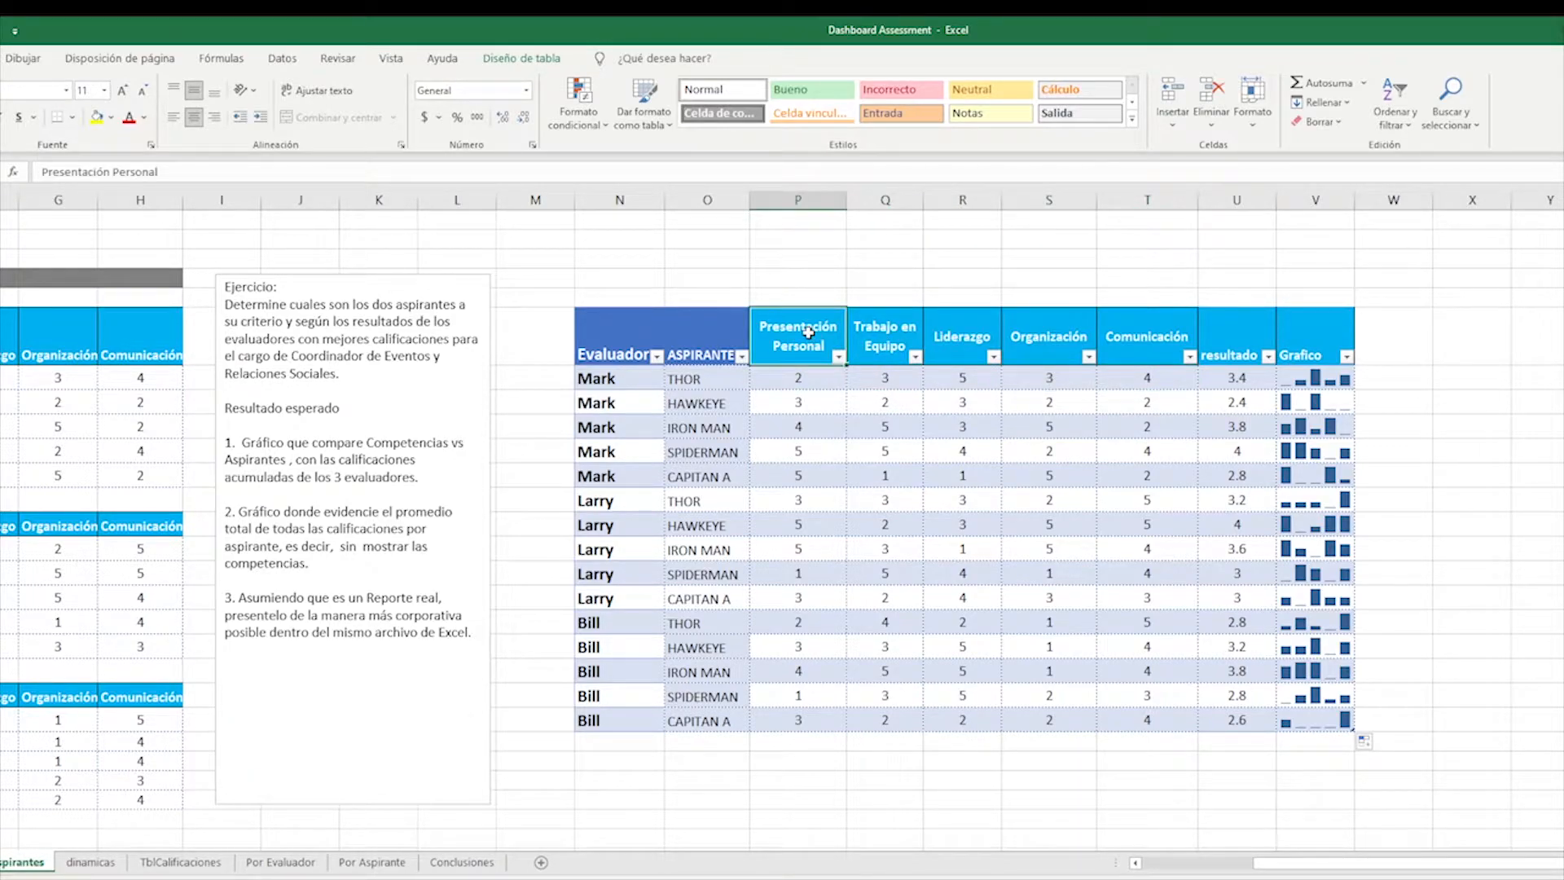
{"action": "left_click", "coordinate": [903, 341]}
{"action": "left_click", "coordinate": [1146, 340]}
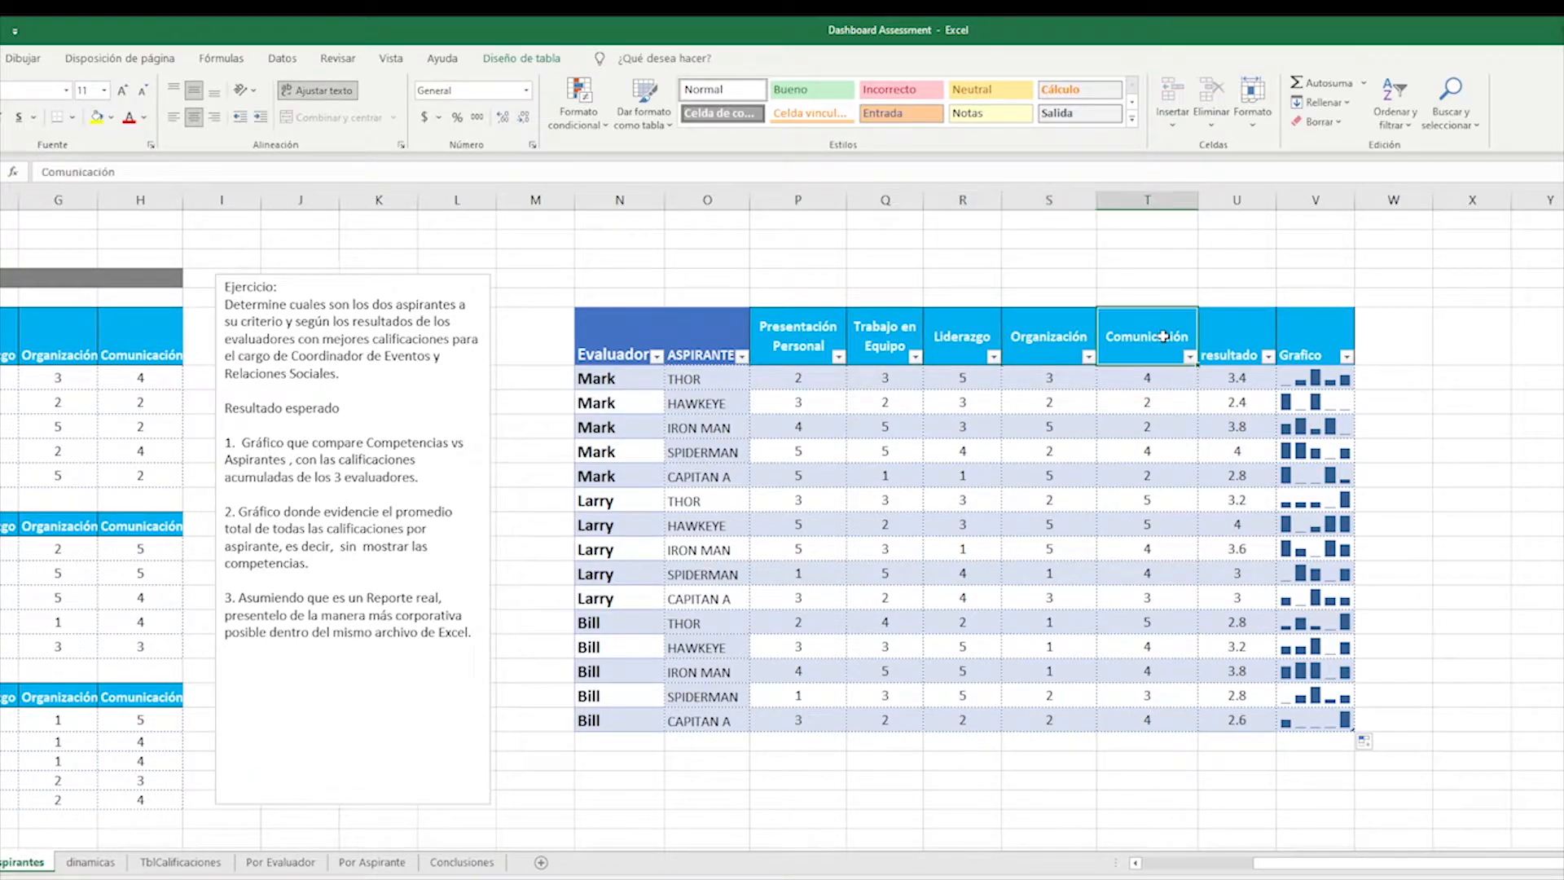
{"action": "left_click", "coordinate": [1329, 376]}
{"action": "left_click_drag", "start_coordinate": [1329, 376], "coordinate": [1336, 711]}
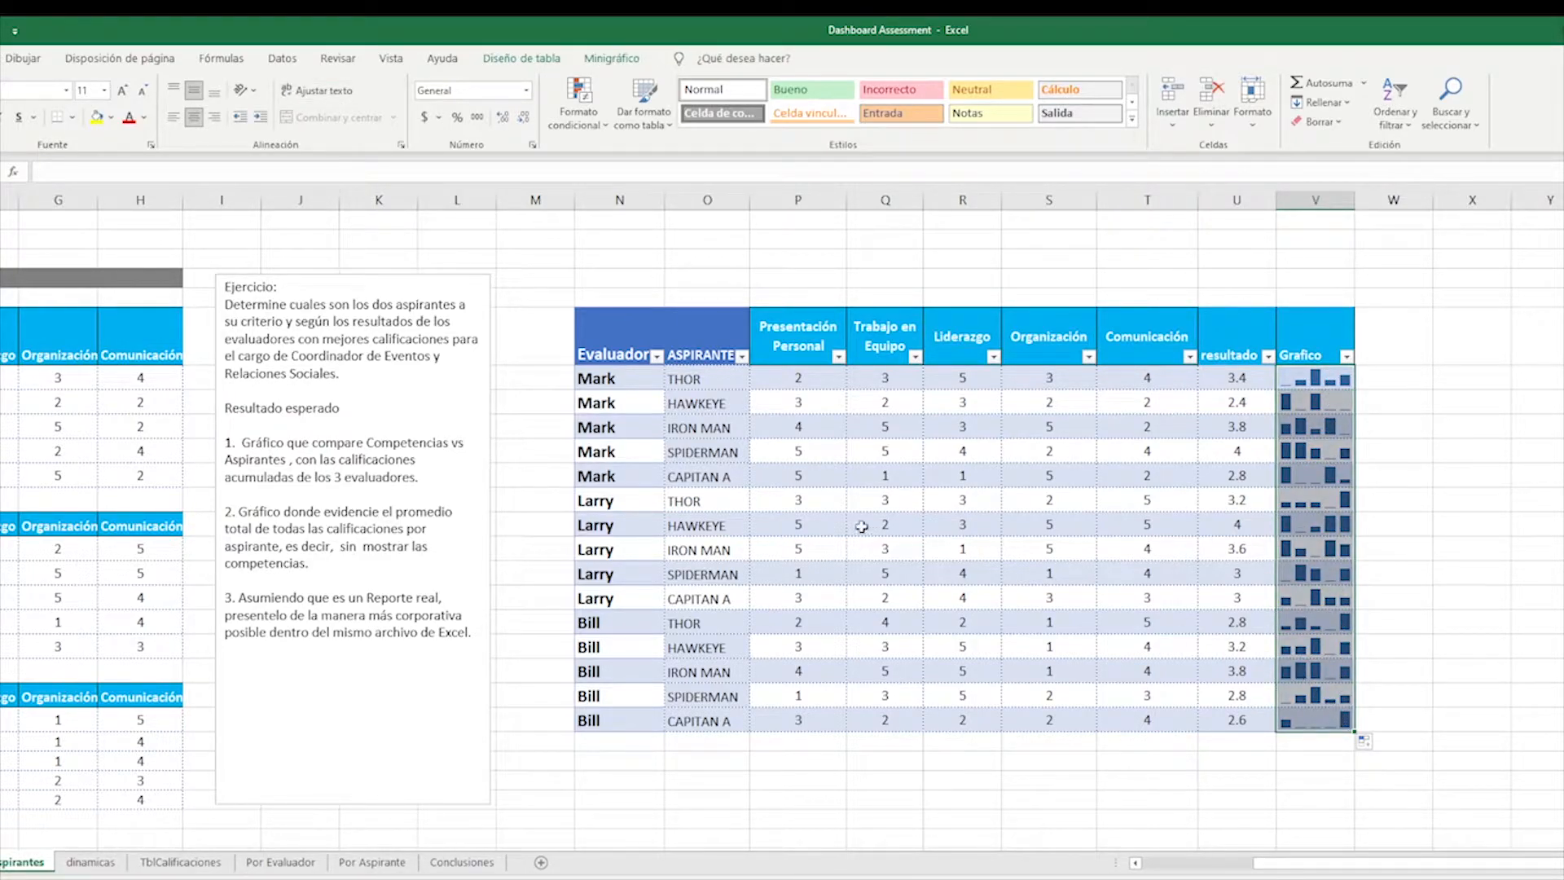
- Copy the whole table with its headers and examine the color-scaled scores of Detalle Calificaciones on the TblCalificaciones sheet
{"action": "left_click_drag", "start_coordinate": [633, 339], "coordinate": [1291, 715]}
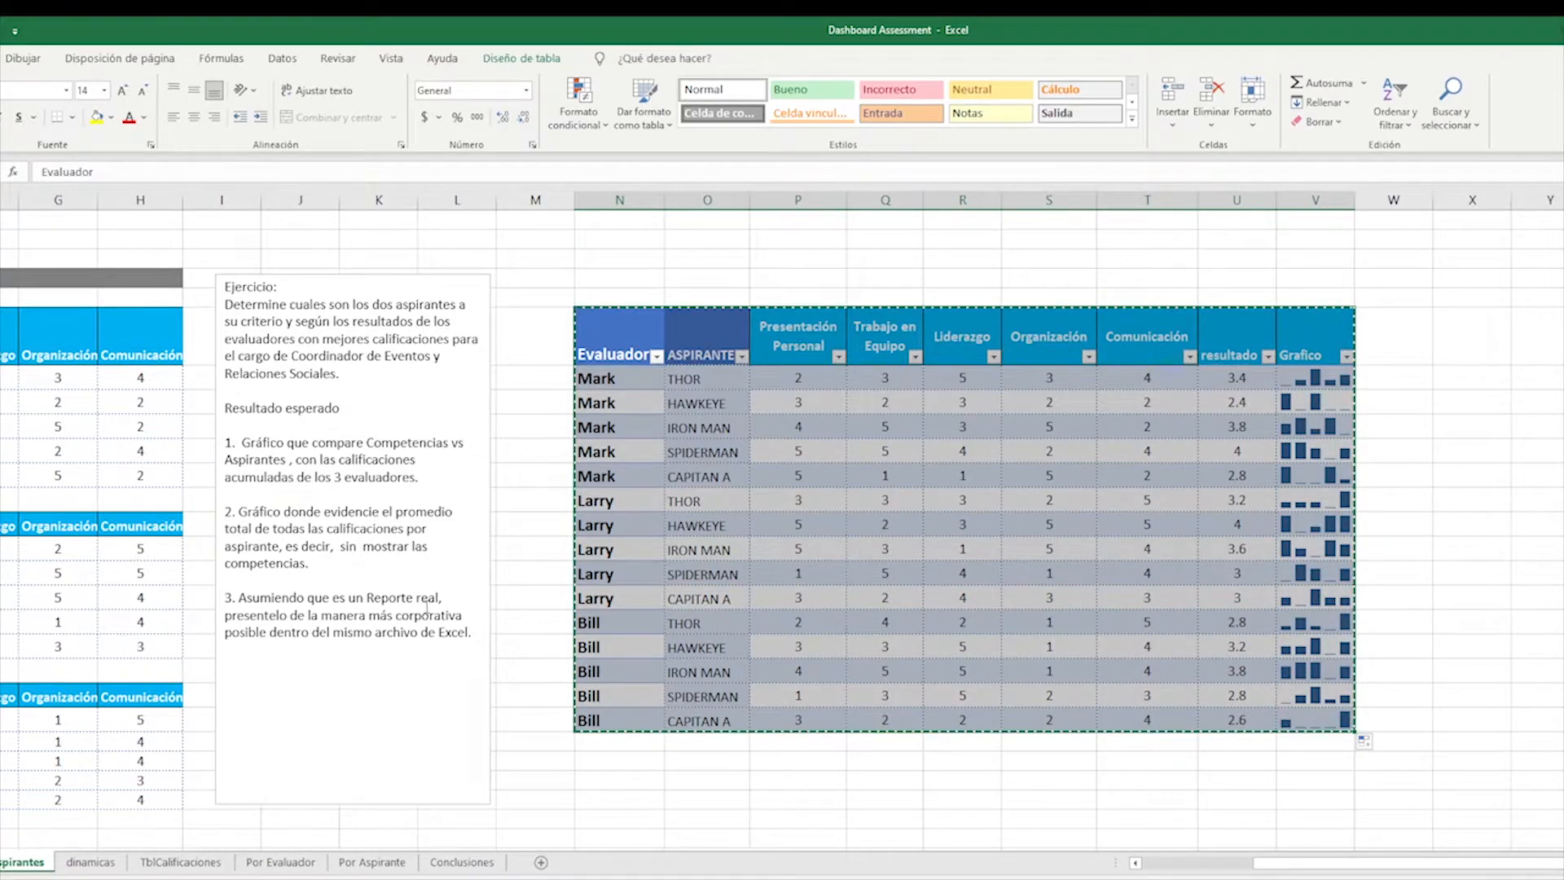
{"action": "left_click", "coordinate": [167, 865]}
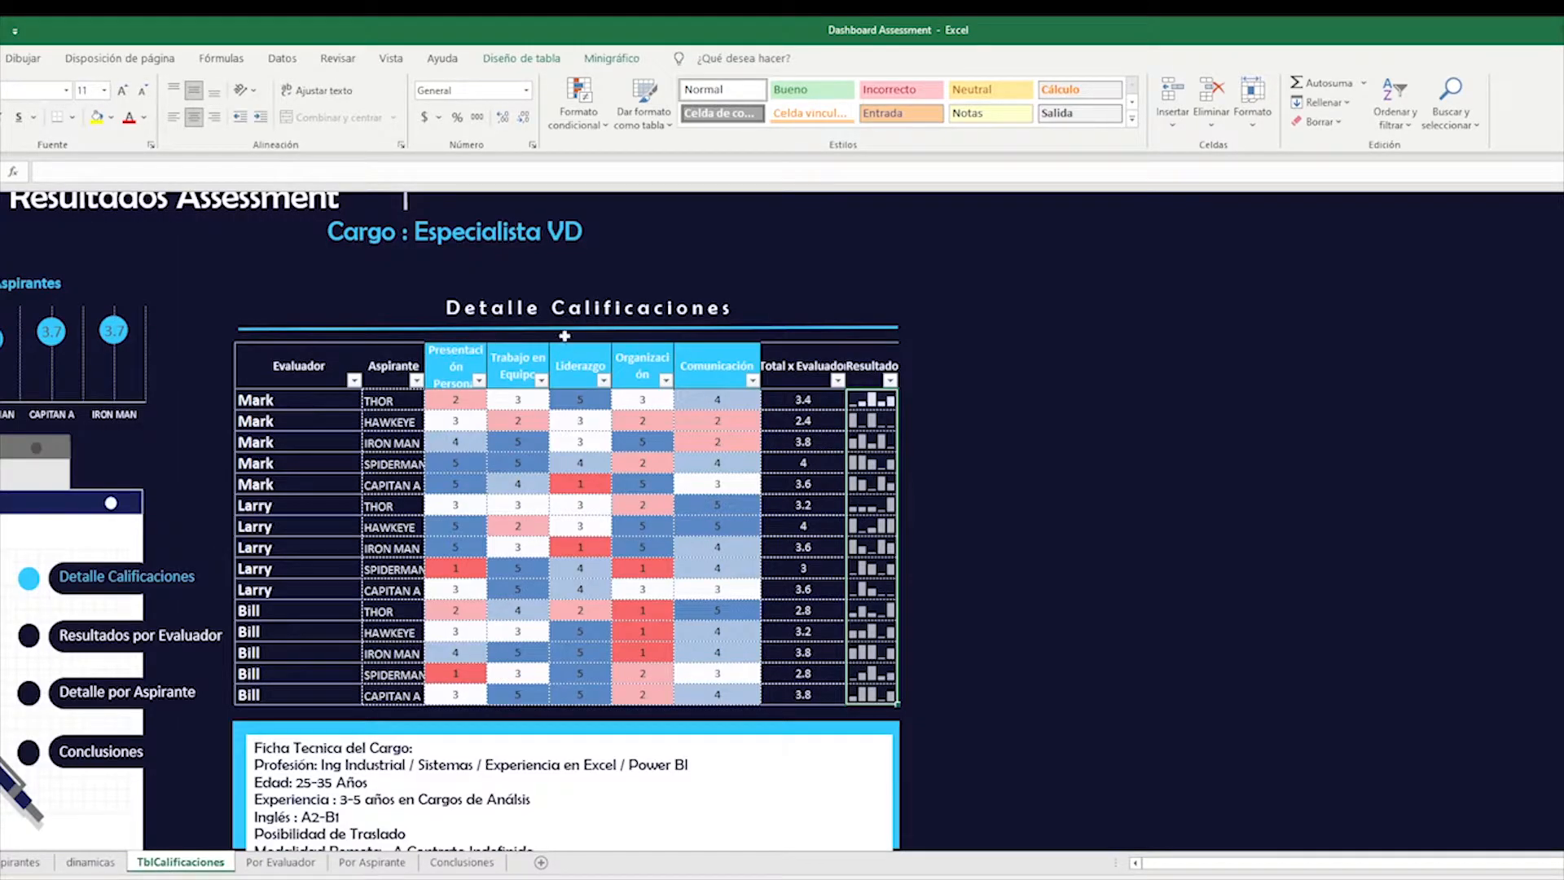
{"action": "left_click_drag", "start_coordinate": [276, 372], "coordinate": [766, 602]}
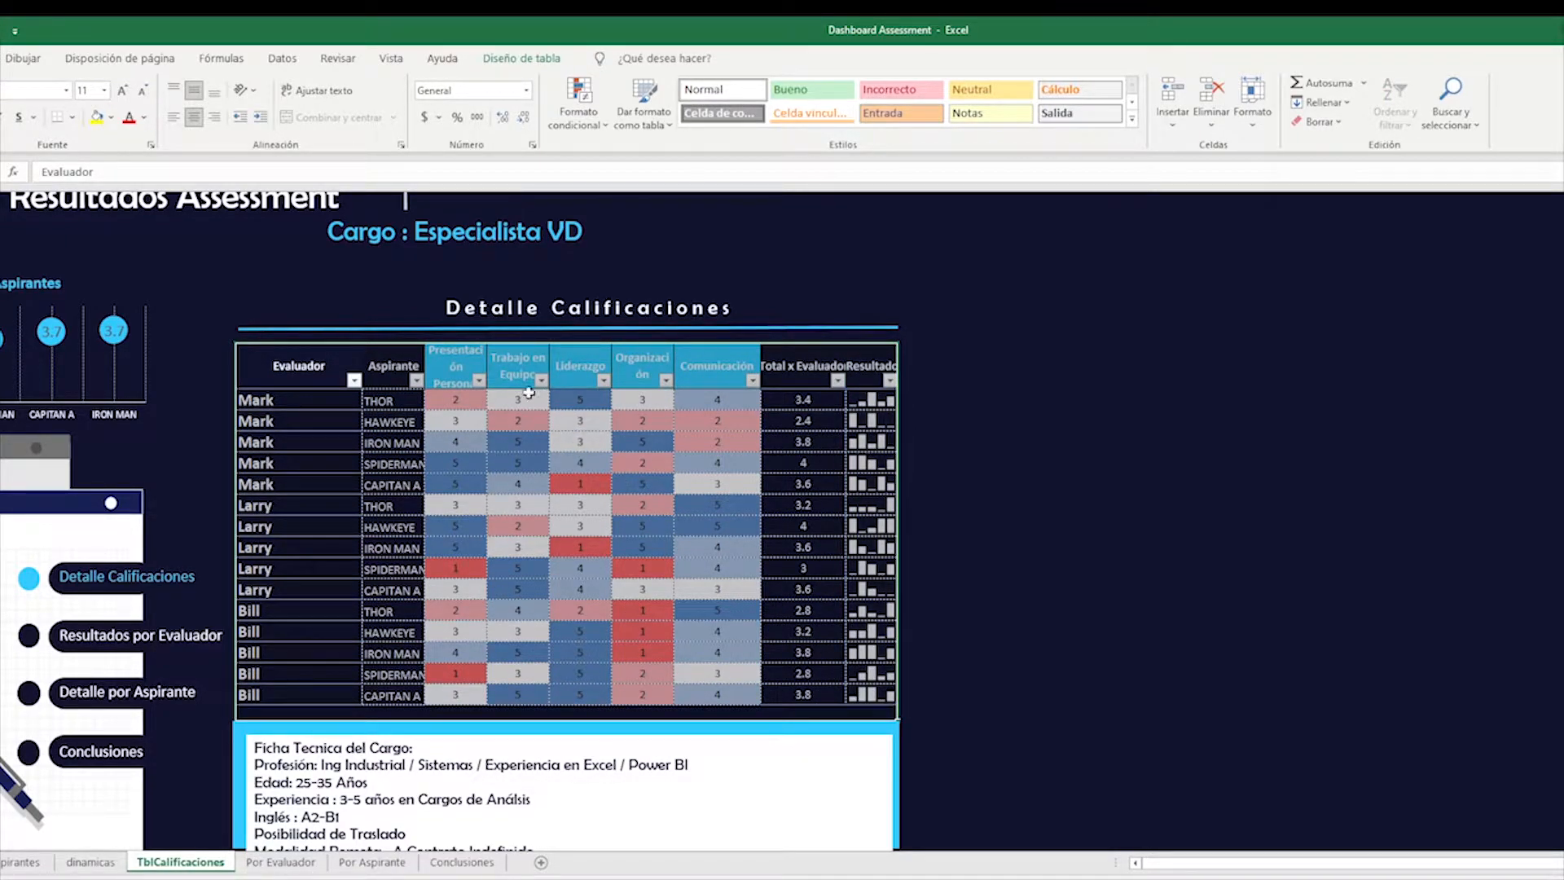
{"action": "left_click_drag", "start_coordinate": [455, 399], "coordinate": [685, 697]}
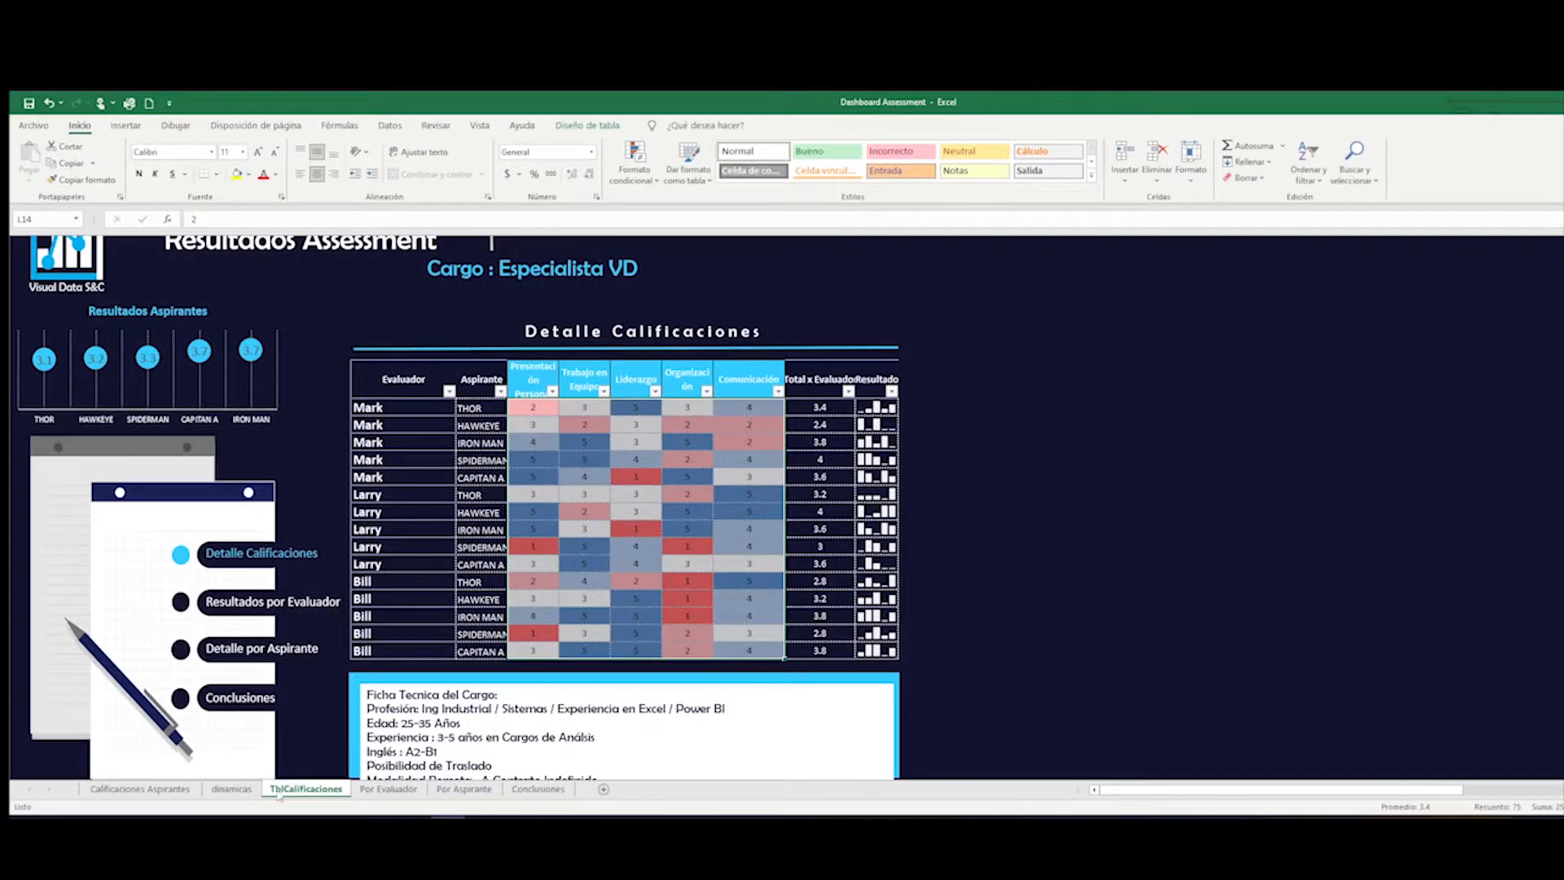
- Apply the blue, white and red color scale to the competency scores in P7:T21 on the Calificaciones Aspirantes sheet
{"action": "left_click", "coordinate": [90, 862]}
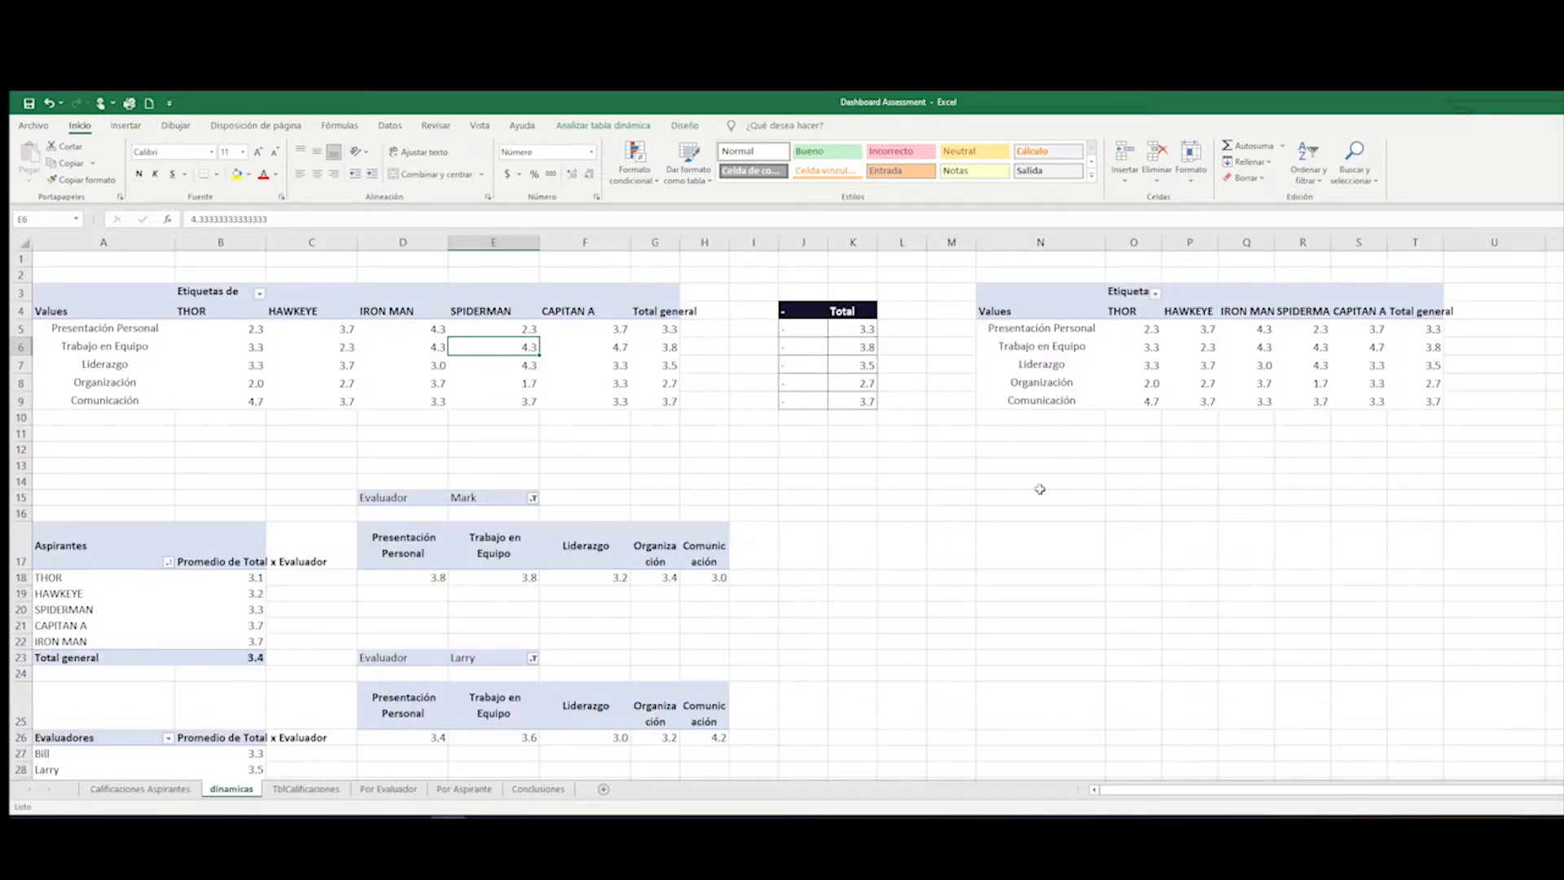
{"action": "left_click", "coordinate": [140, 789]}
{"action": "left_click", "coordinate": [899, 415]}
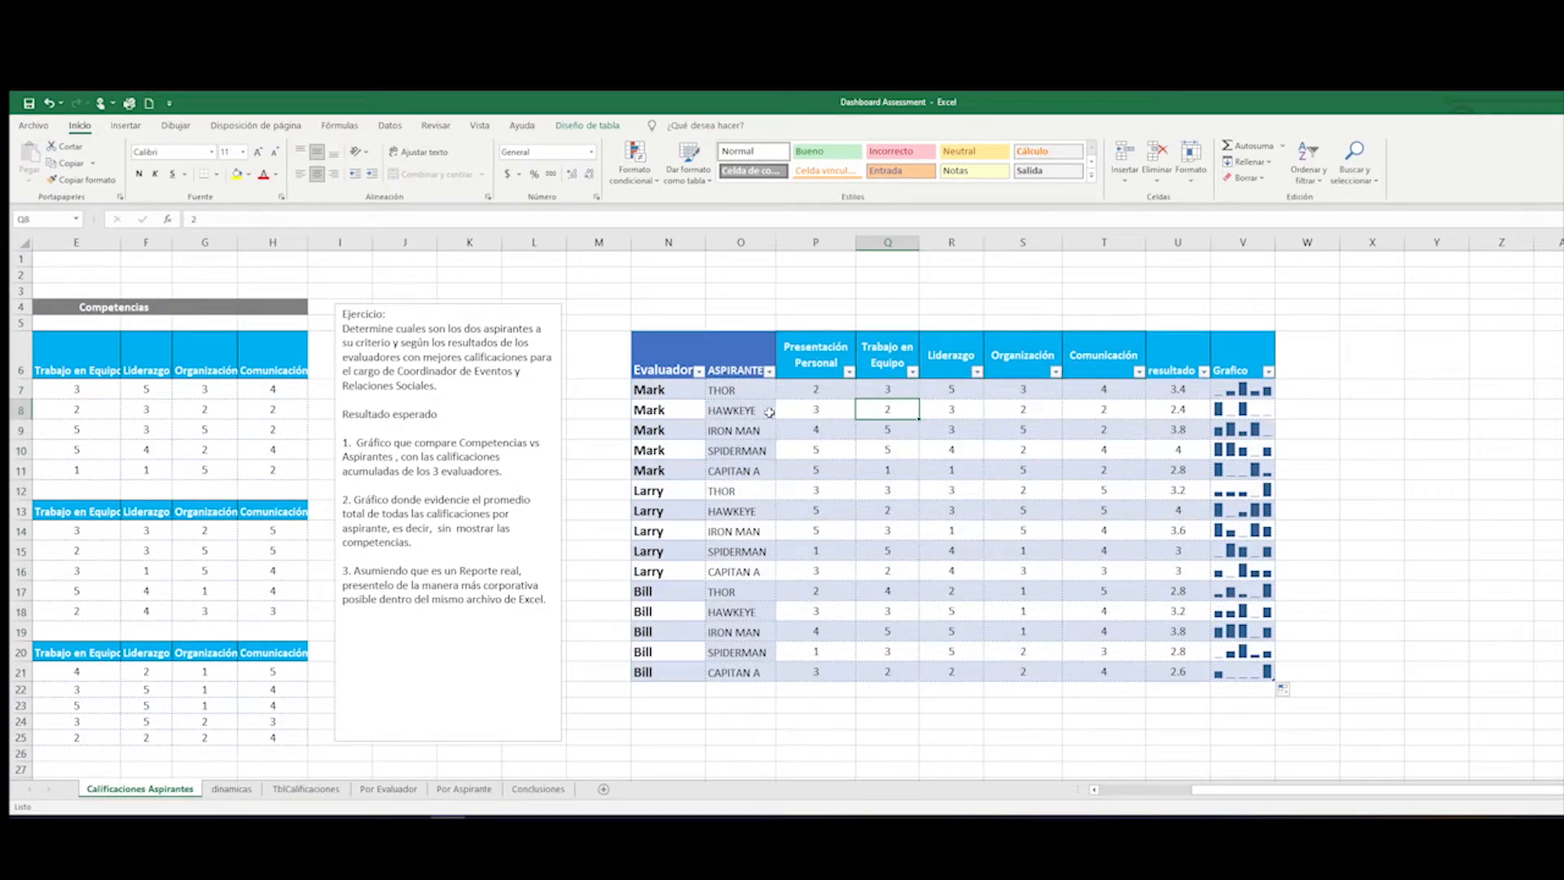
{"action": "left_click_drag", "start_coordinate": [831, 389], "coordinate": [1070, 672]}
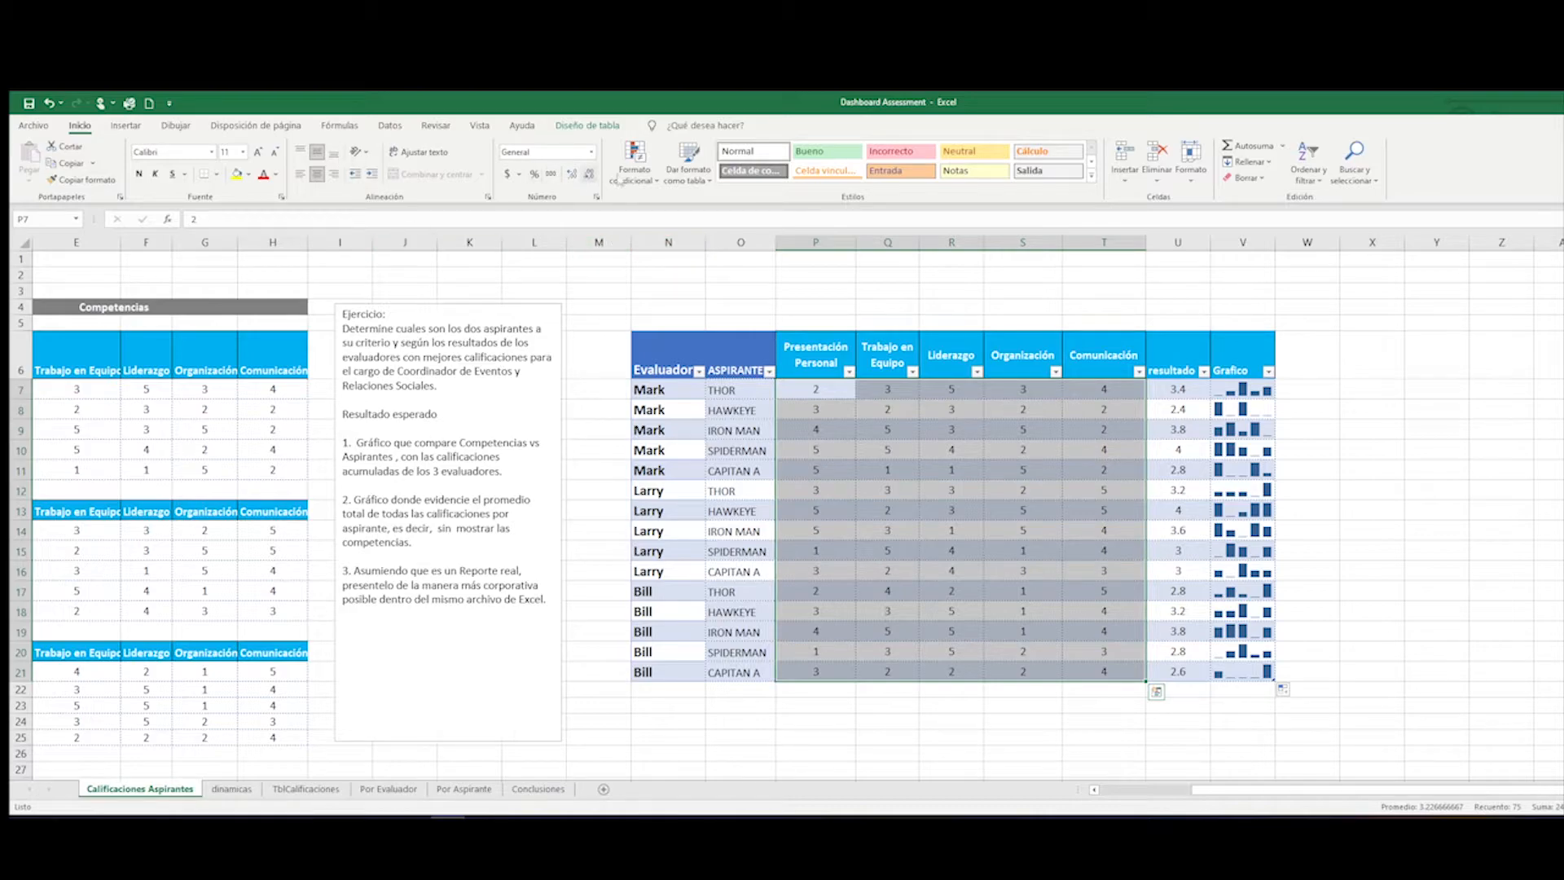
{"action": "left_click", "coordinate": [635, 161]}
{"action": "mouse_move", "coordinate": [730, 287]}
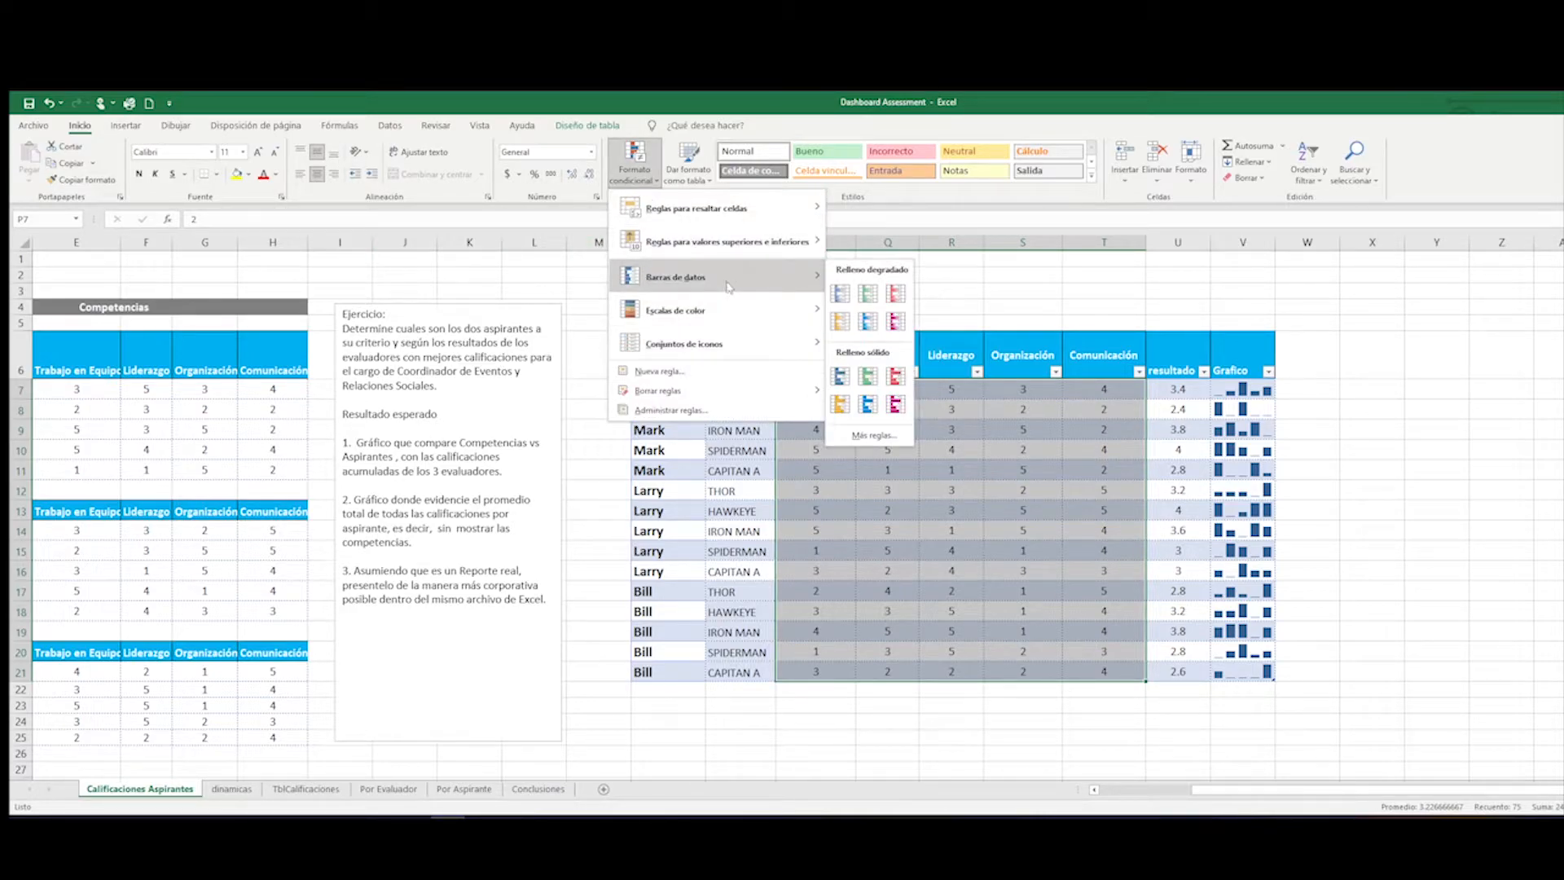
{"action": "mouse_move", "coordinate": [766, 308]}
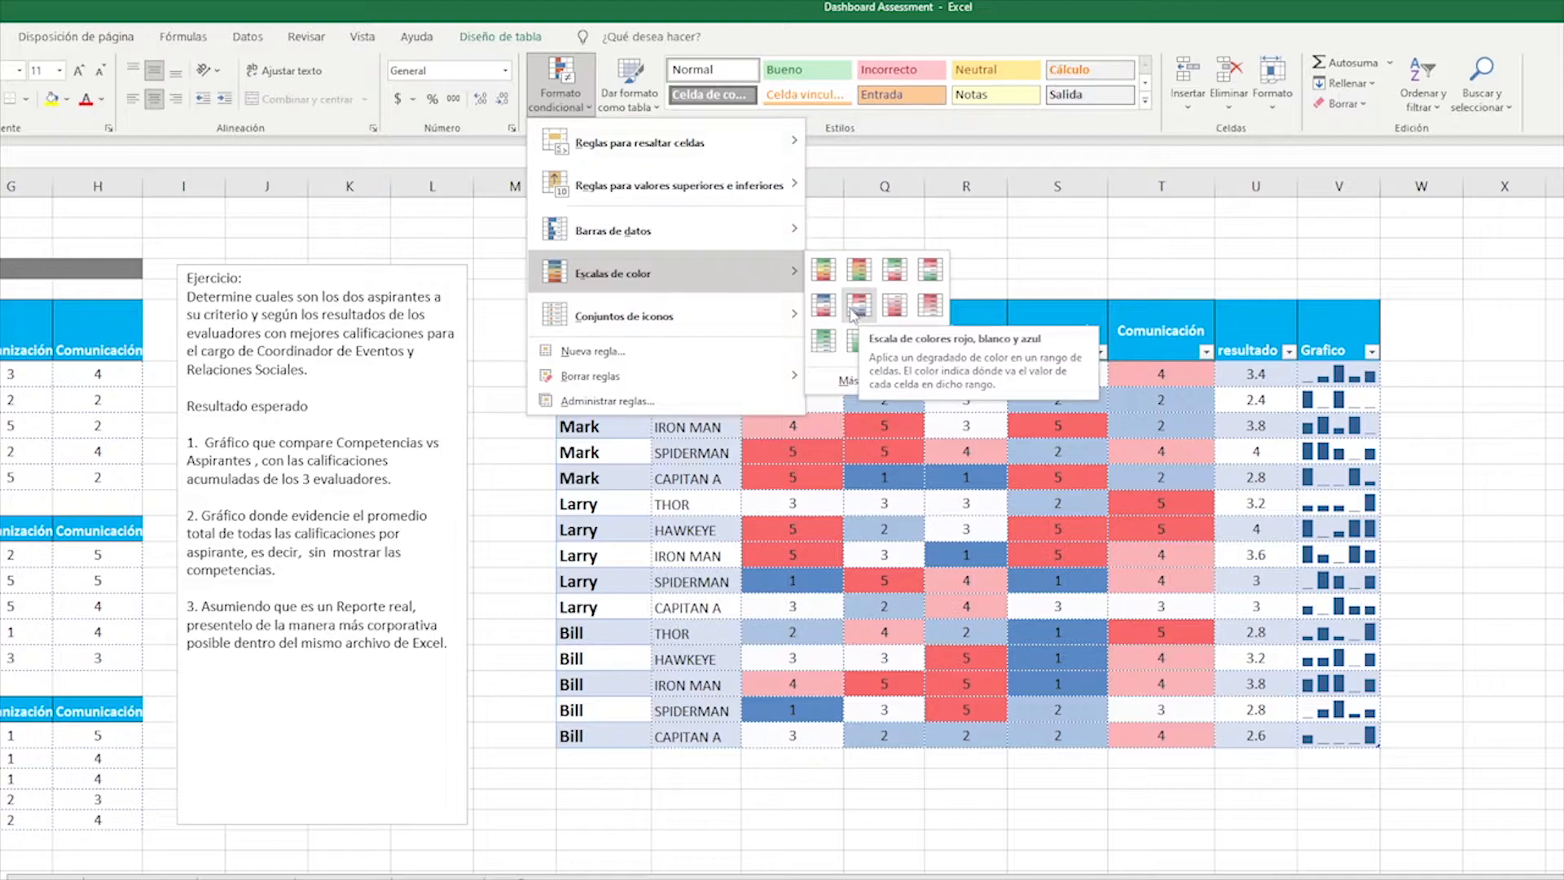
{"action": "left_click", "coordinate": [831, 310]}
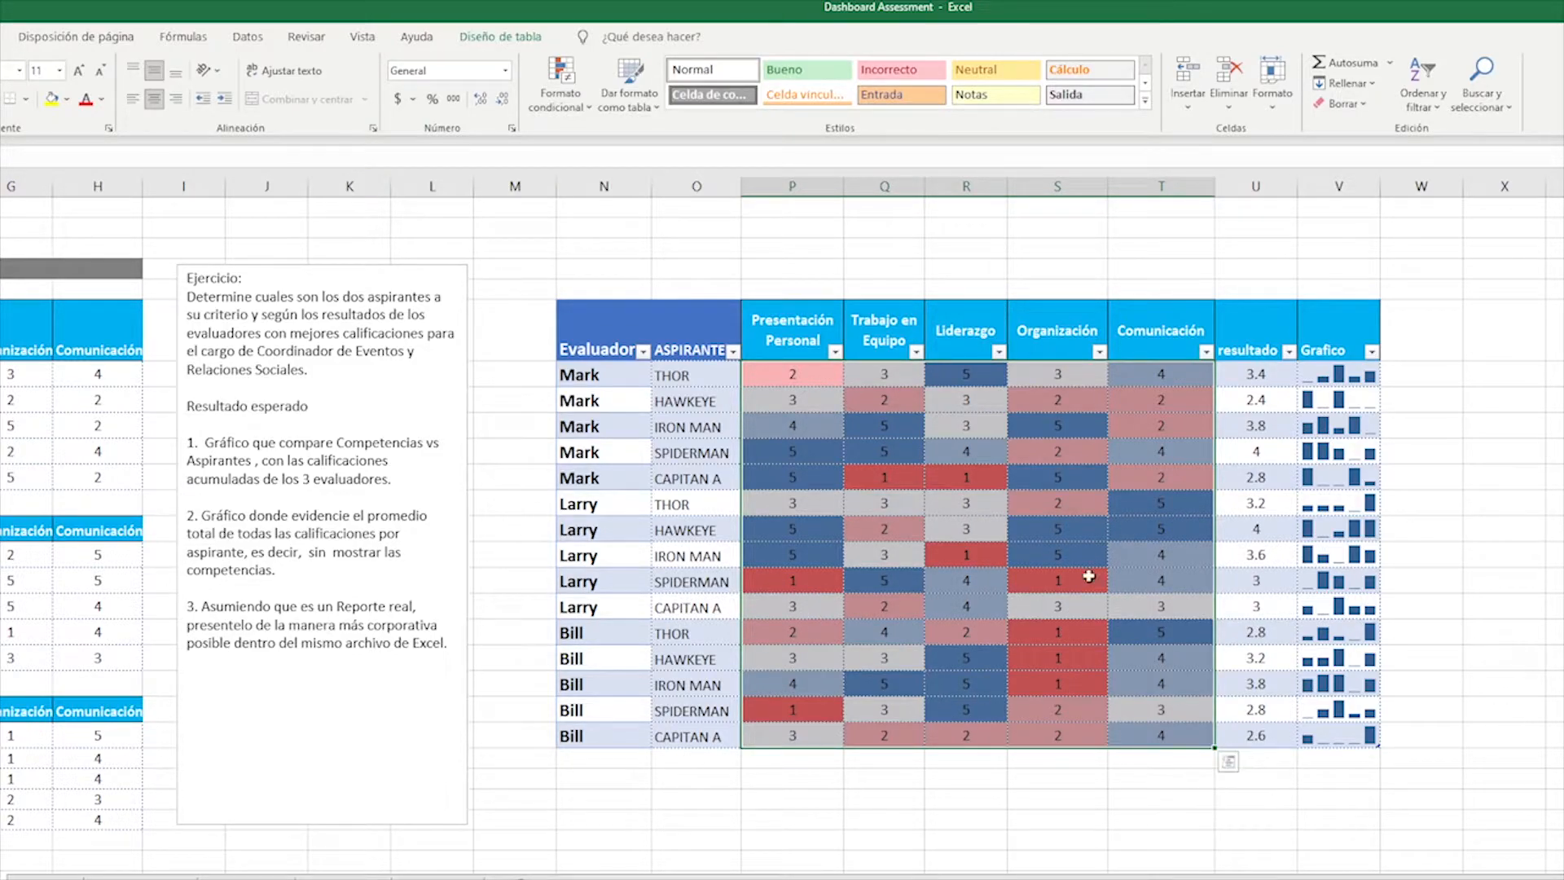
- Compare the formatted score table with the Detalle Calificaciones table on the TblCalificaciones sheet, including its headers and sparklines
{"action": "left_click", "coordinate": [1243, 375]}
{"action": "left_click_drag", "start_coordinate": [667, 340], "coordinate": [1293, 736]}
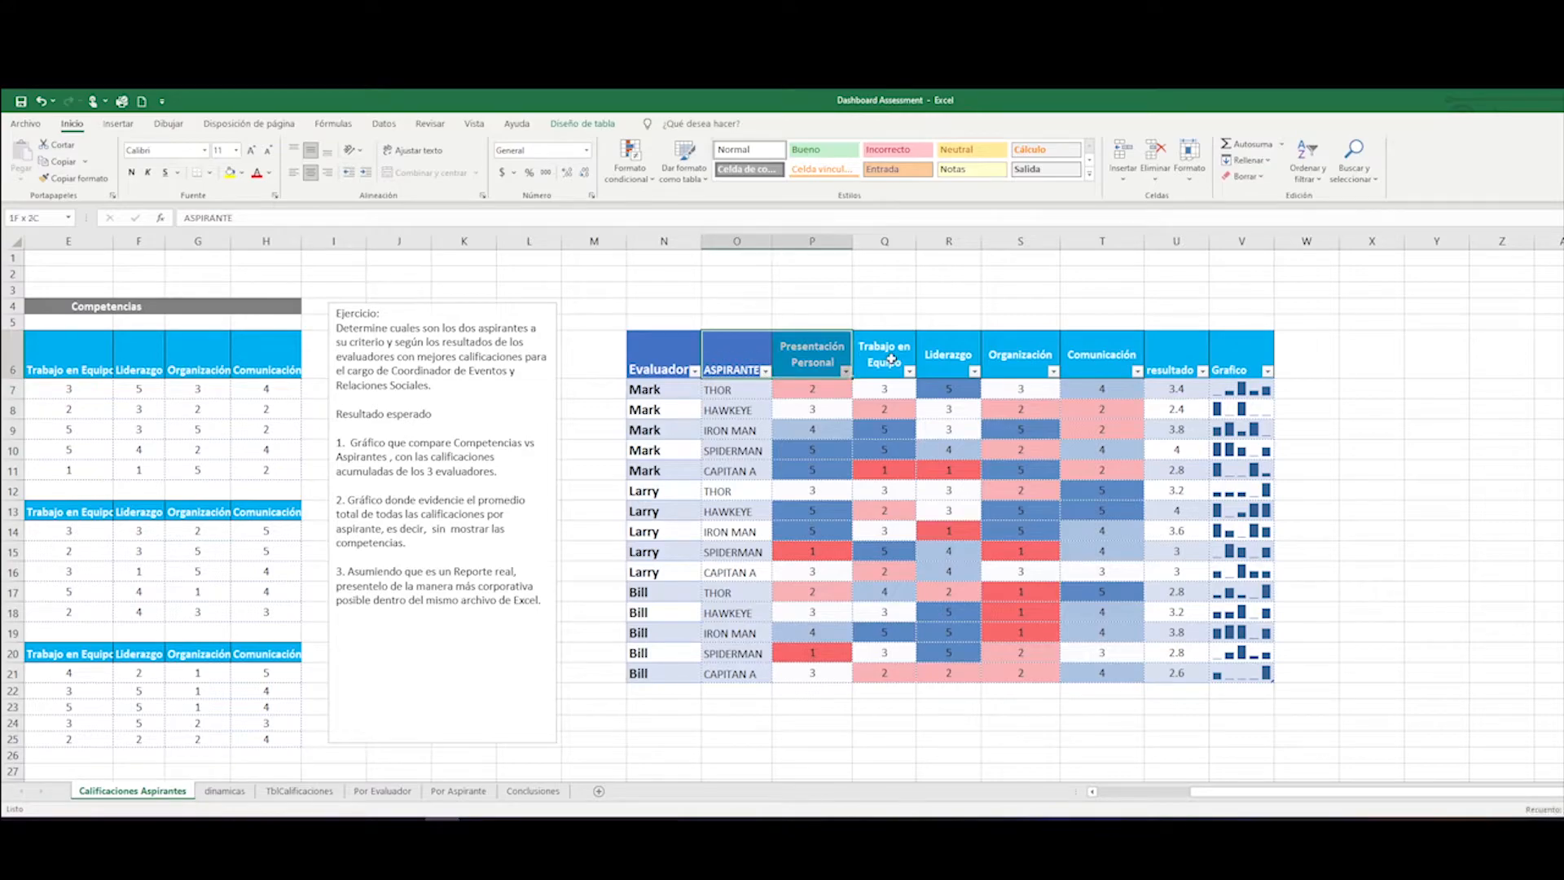
{"action": "left_click_drag", "start_coordinate": [1207, 673], "coordinate": [1208, 674]}
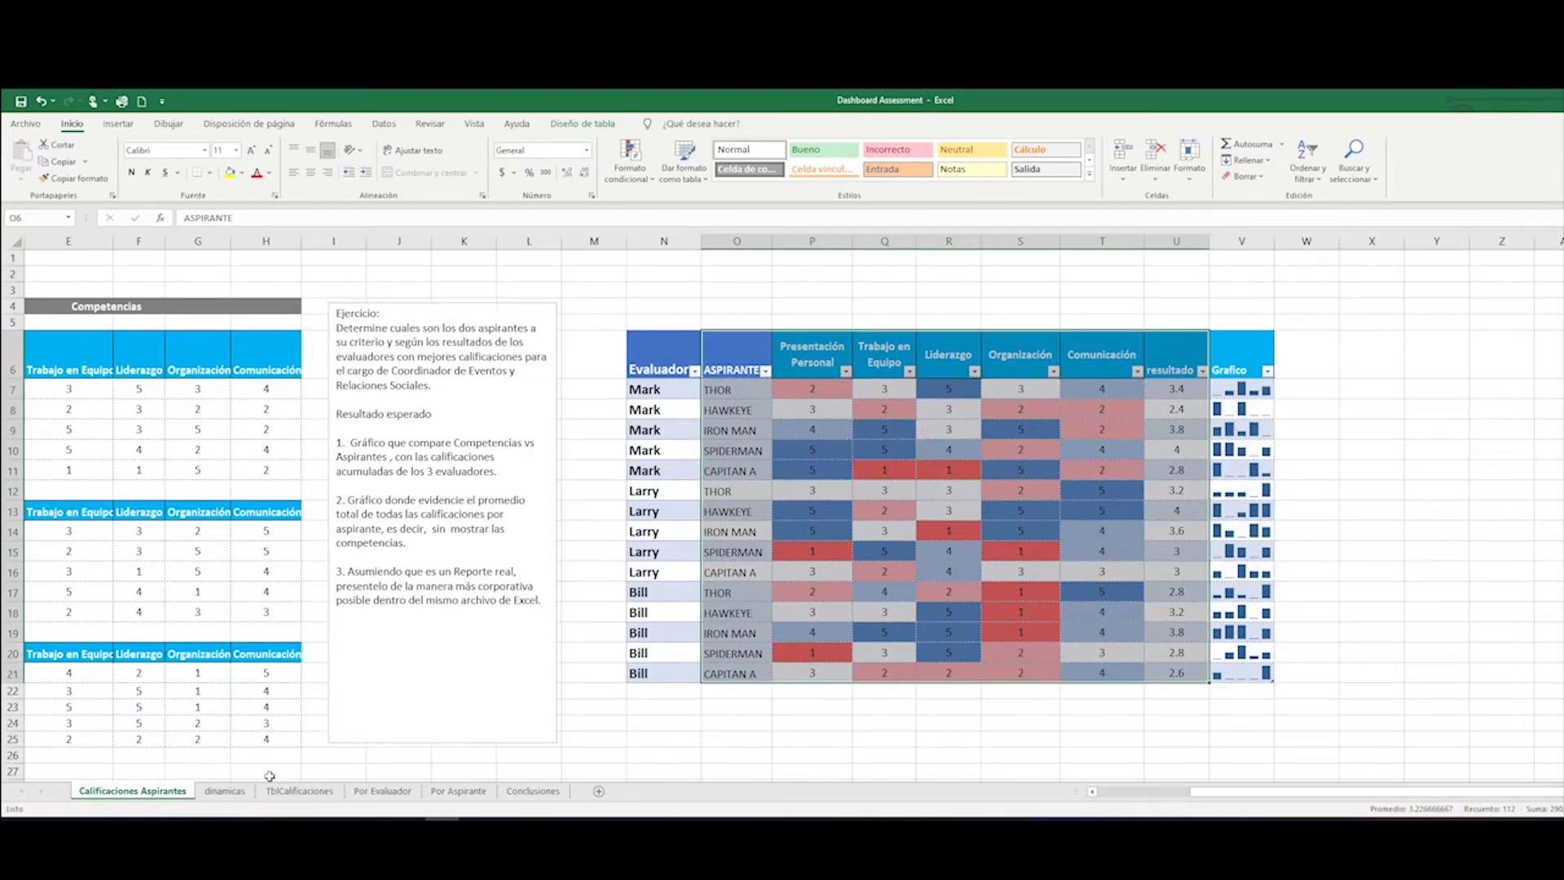
{"action": "left_click", "coordinate": [322, 794]}
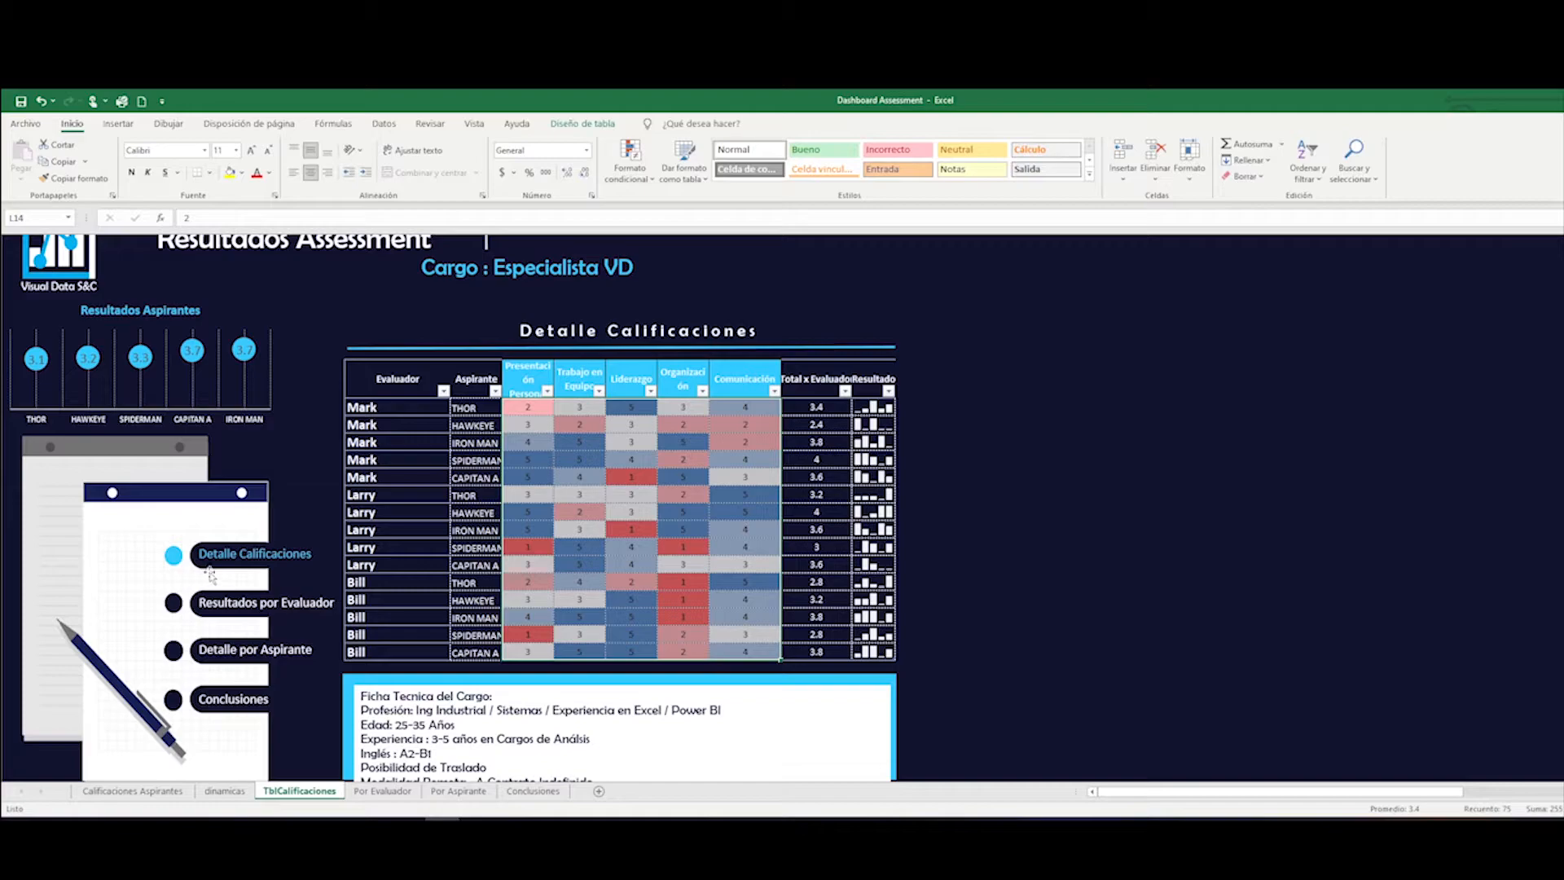
{"action": "left_click", "coordinate": [1089, 459]}
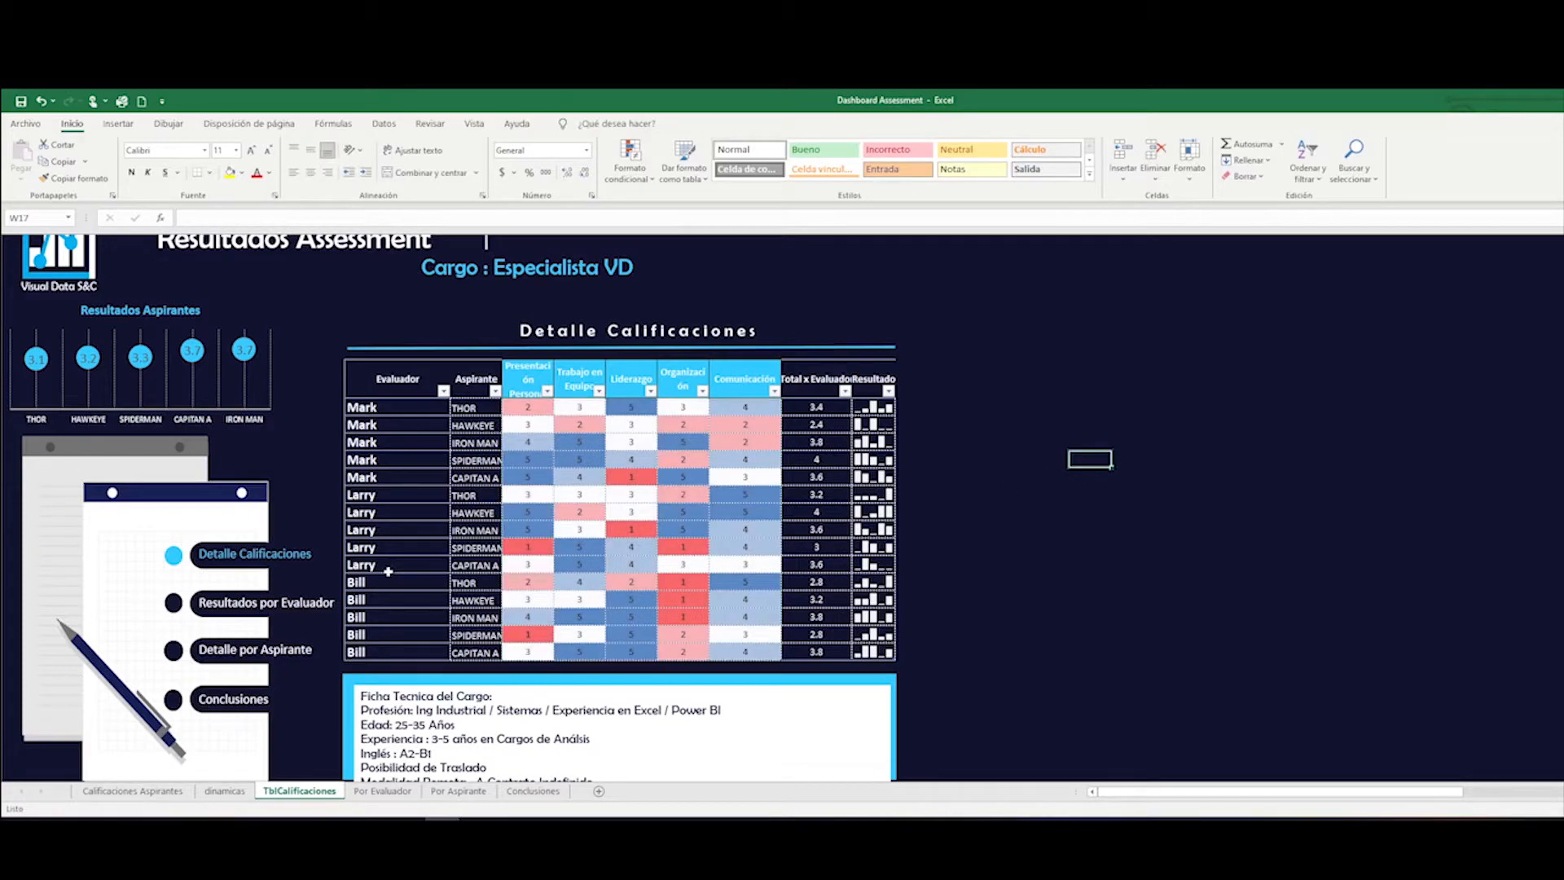
{"action": "scroll", "coordinate": [481, 560], "scroll_direction": "down", "scroll_amount": 1}
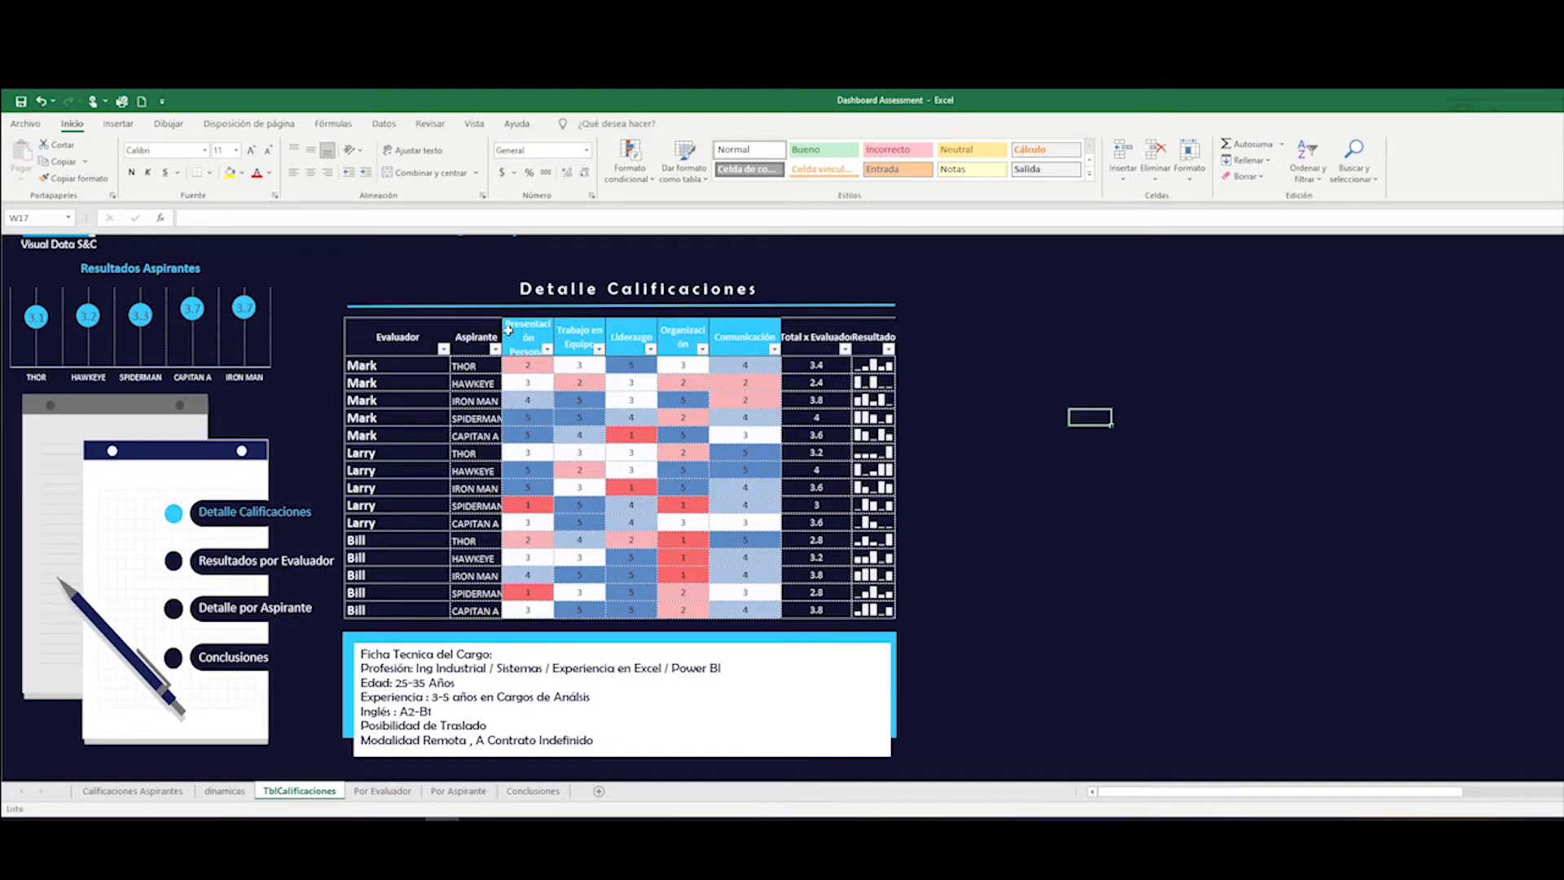
{"action": "left_click_drag", "start_coordinate": [373, 336], "coordinate": [855, 603]}
{"action": "left_click", "coordinate": [870, 335]}
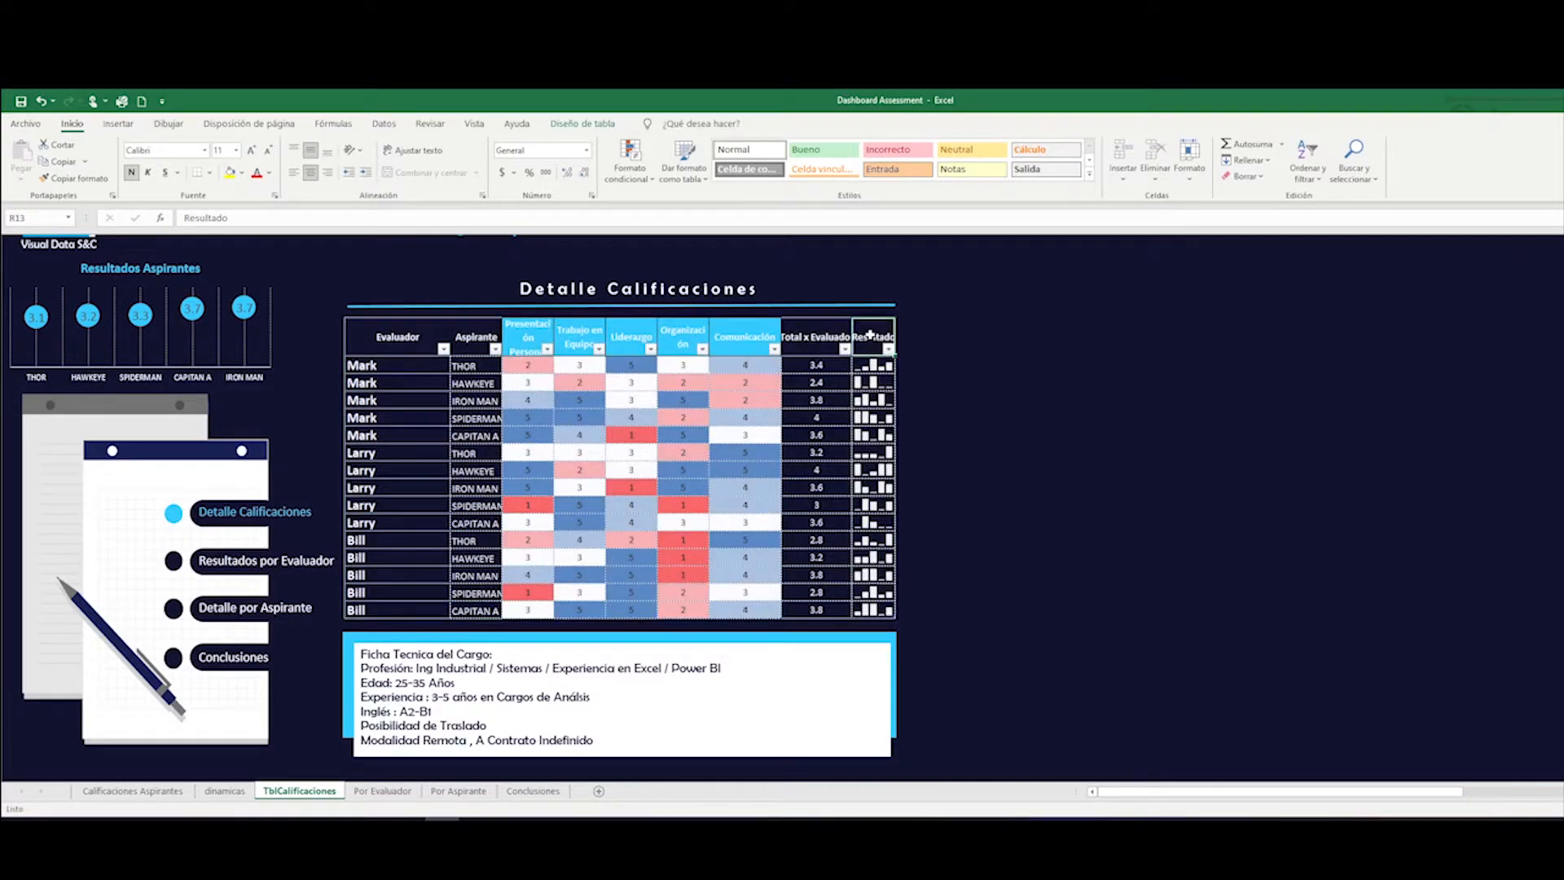
{"action": "left_click", "coordinate": [584, 383]}
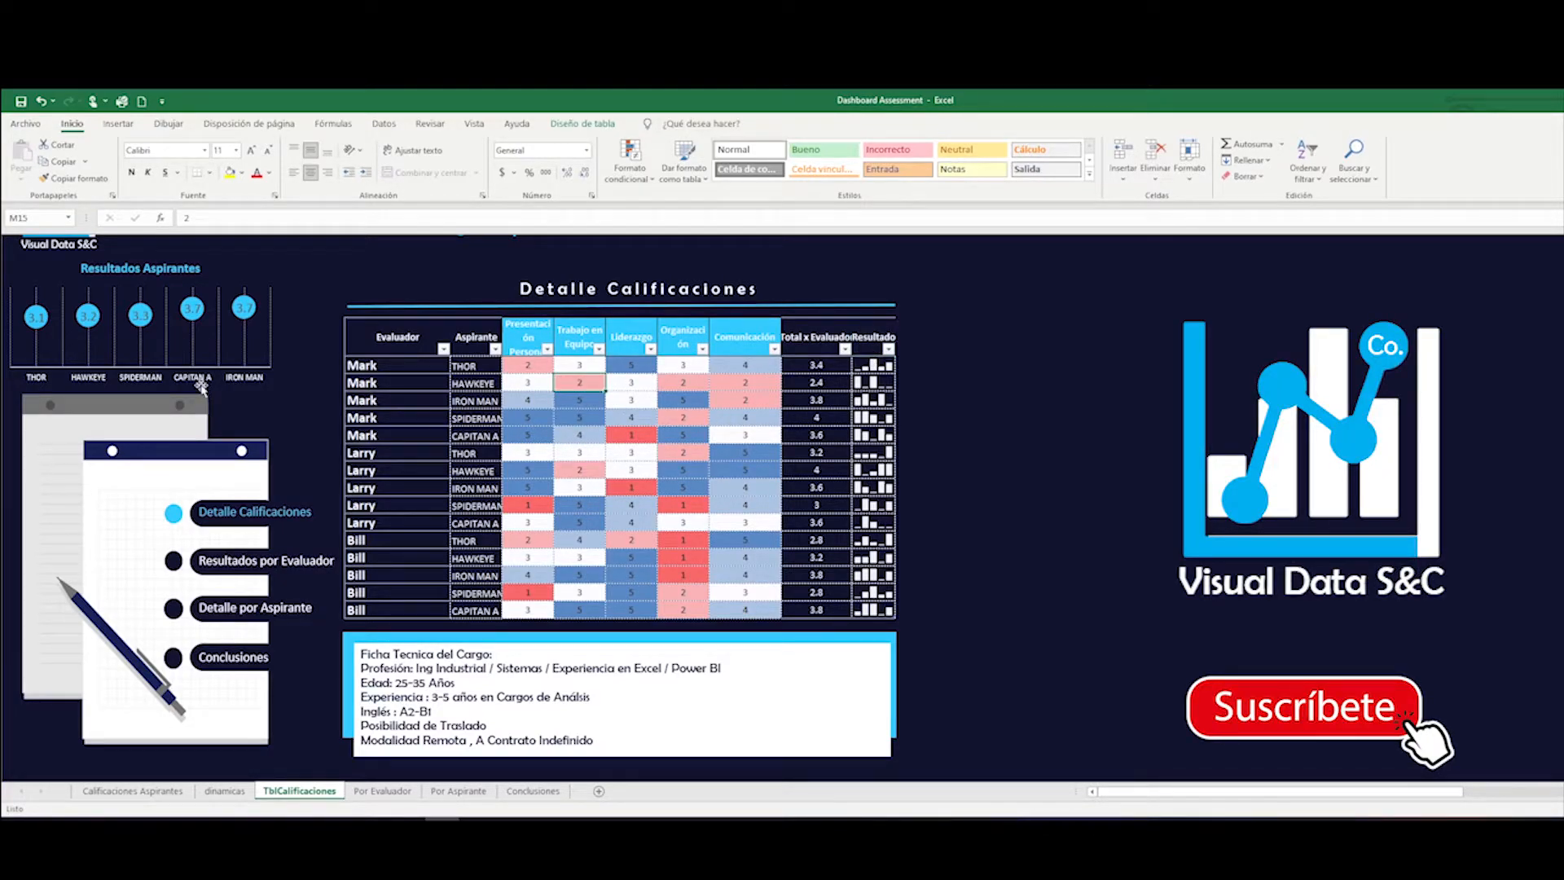
{"action": "scroll", "coordinate": [98, 355], "scroll_direction": "up", "scroll_amount": 1}
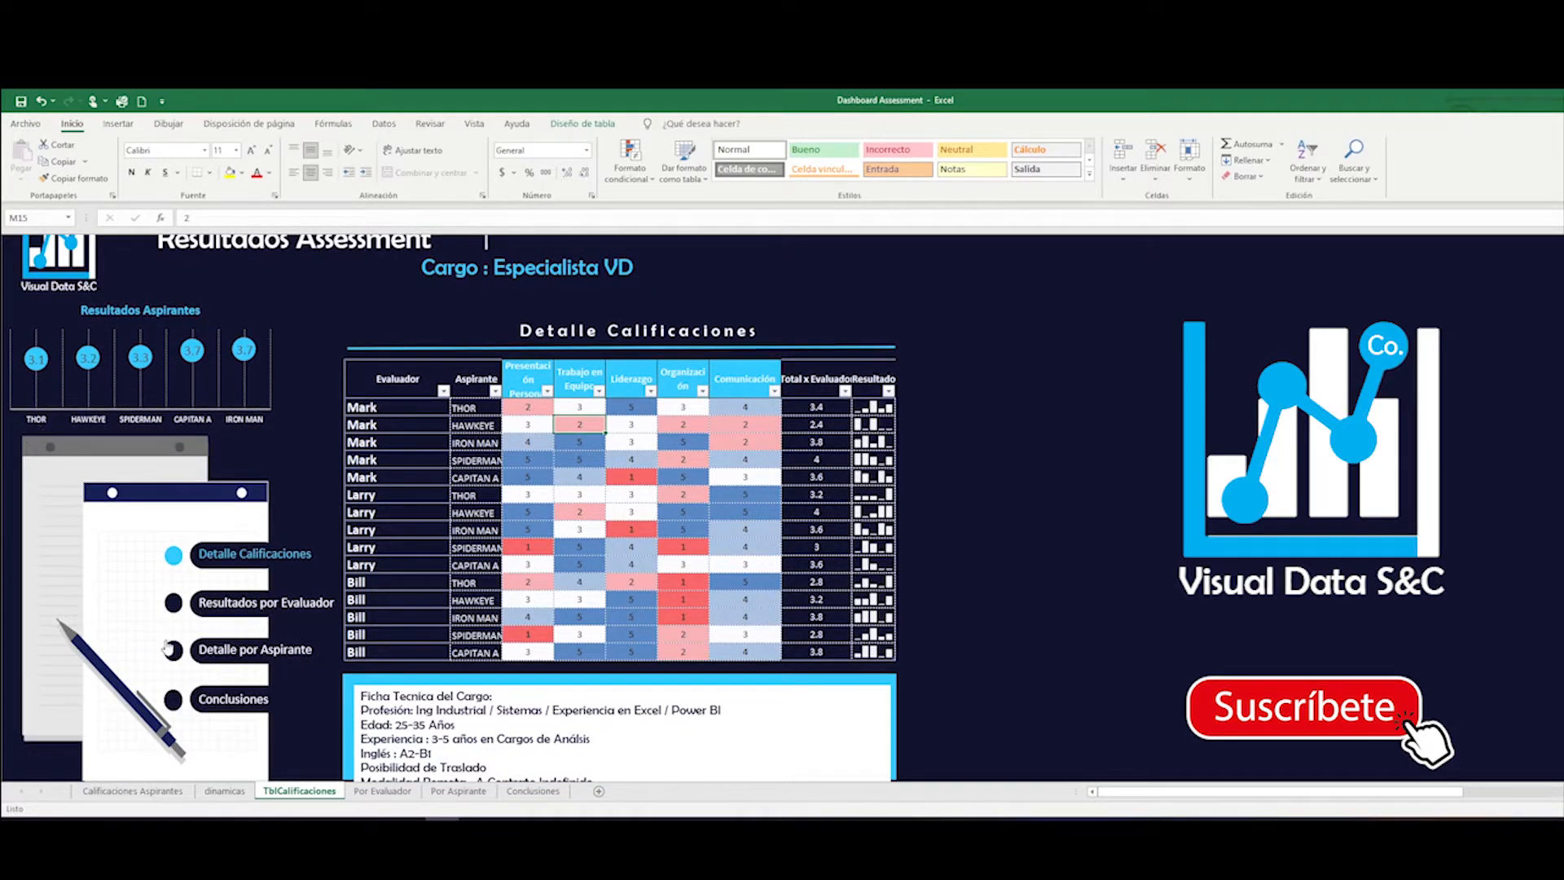
- Insert a PivotTable from the Calificaciones table in a new worksheet
{"action": "left_click", "coordinate": [525, 461]}
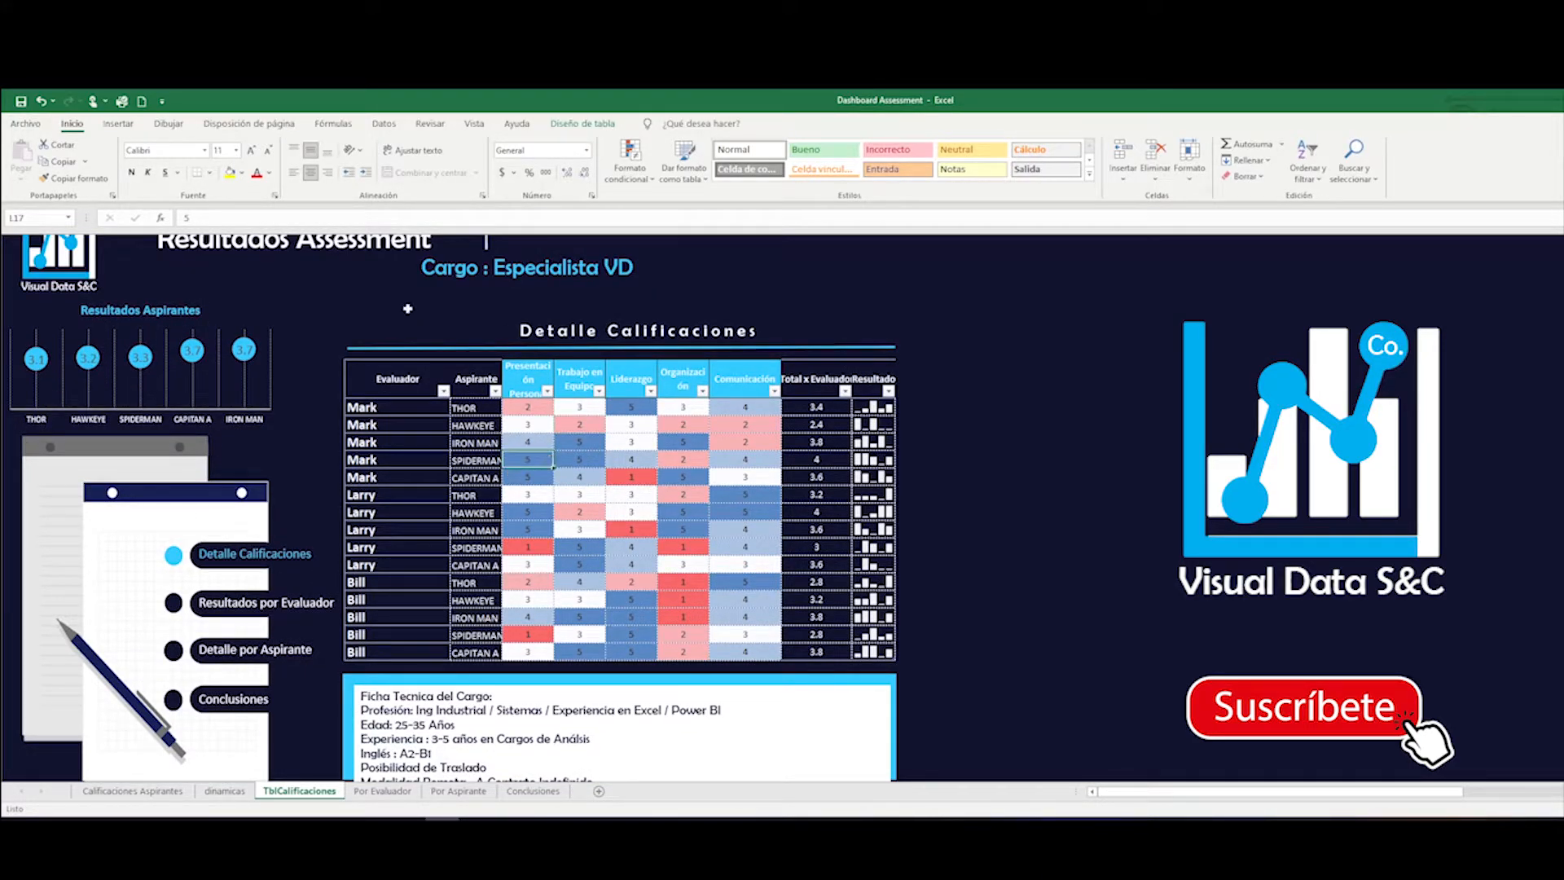
{"action": "left_click", "coordinate": [118, 124]}
{"action": "left_click", "coordinate": [26, 155]}
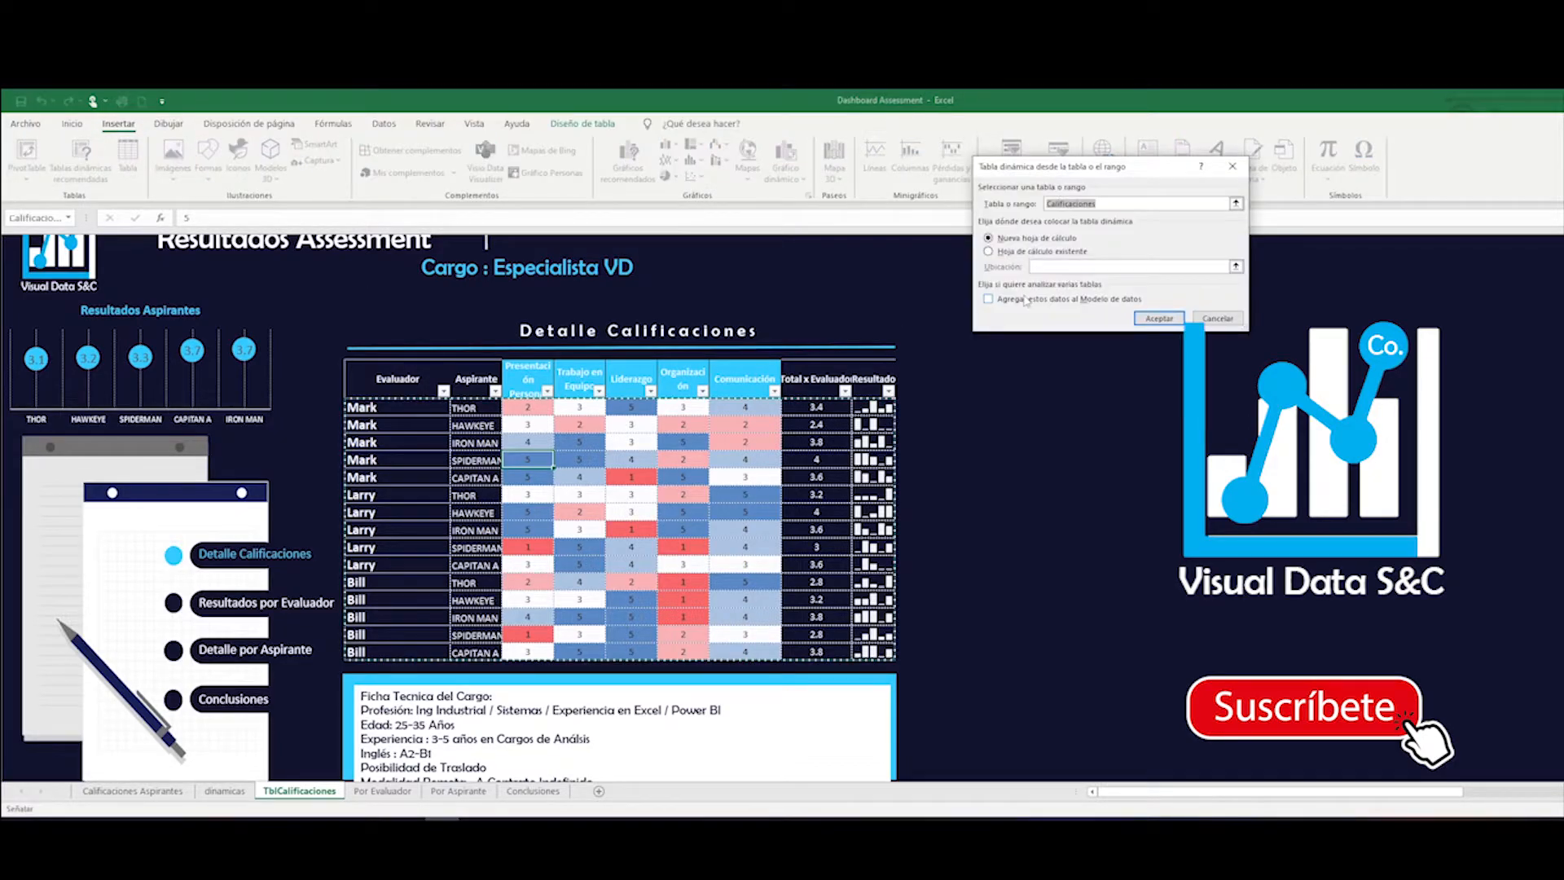
{"action": "left_click", "coordinate": [1158, 318]}
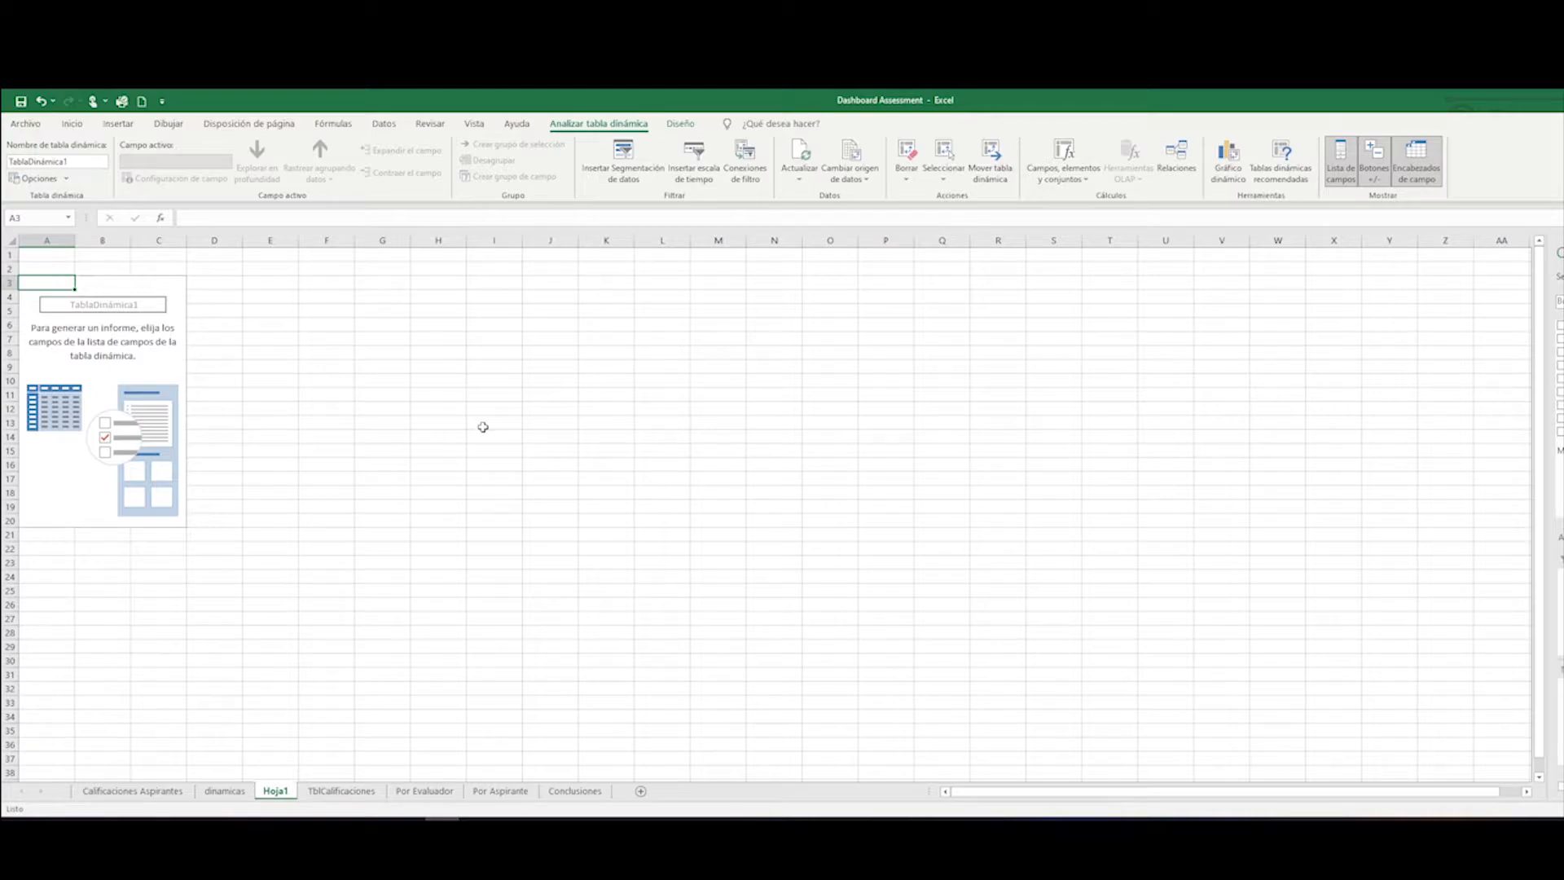
- Delete the new worksheet that holds the empty PivotTable
{"action": "right_click", "coordinate": [288, 791]}
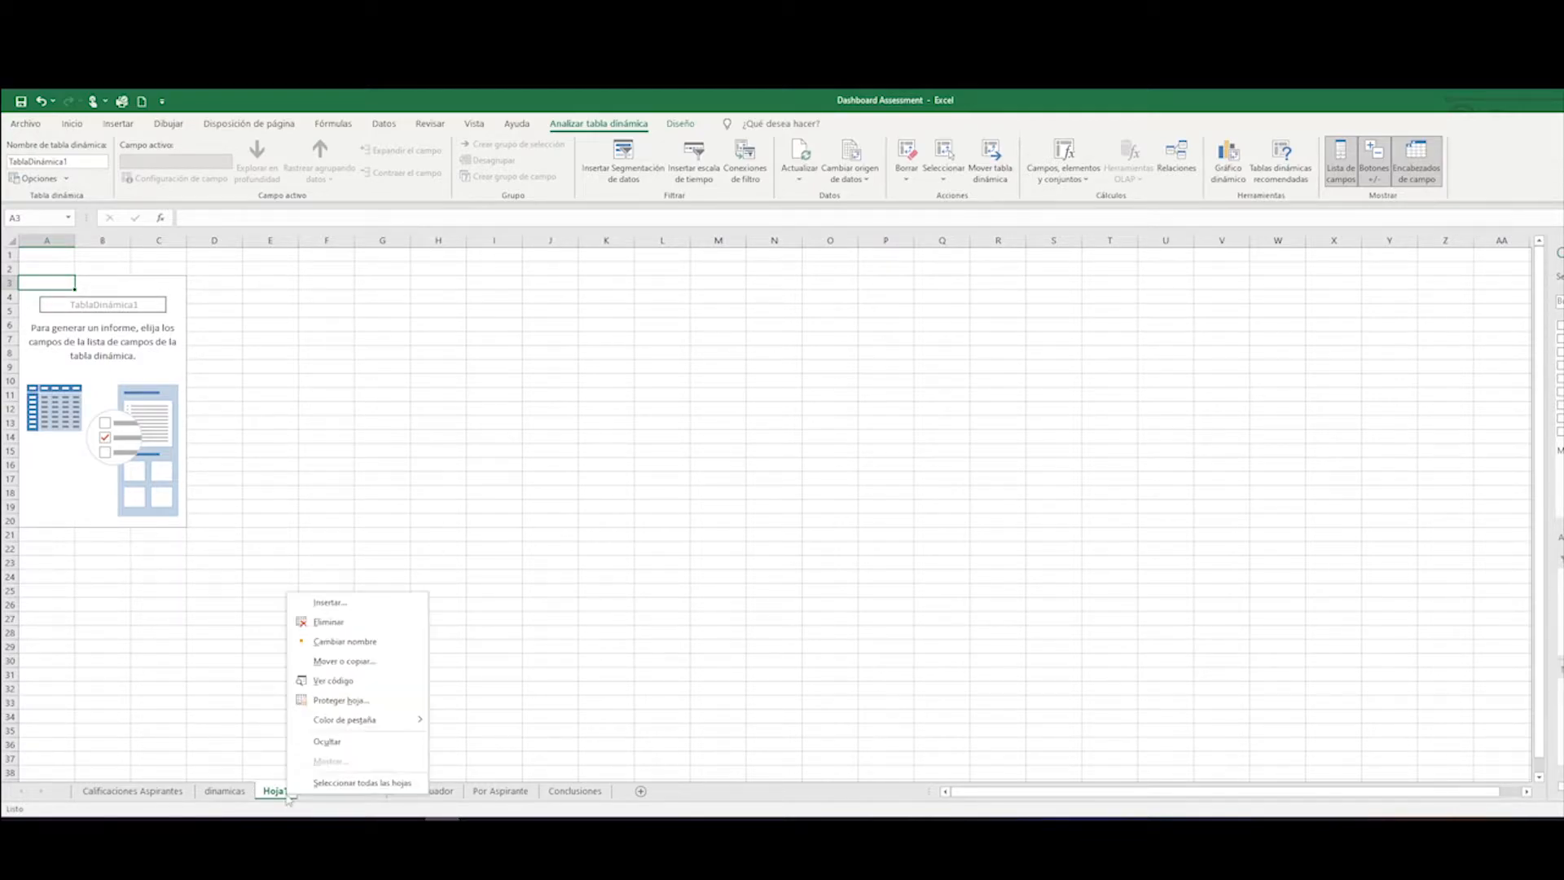
{"action": "left_click", "coordinate": [348, 623]}
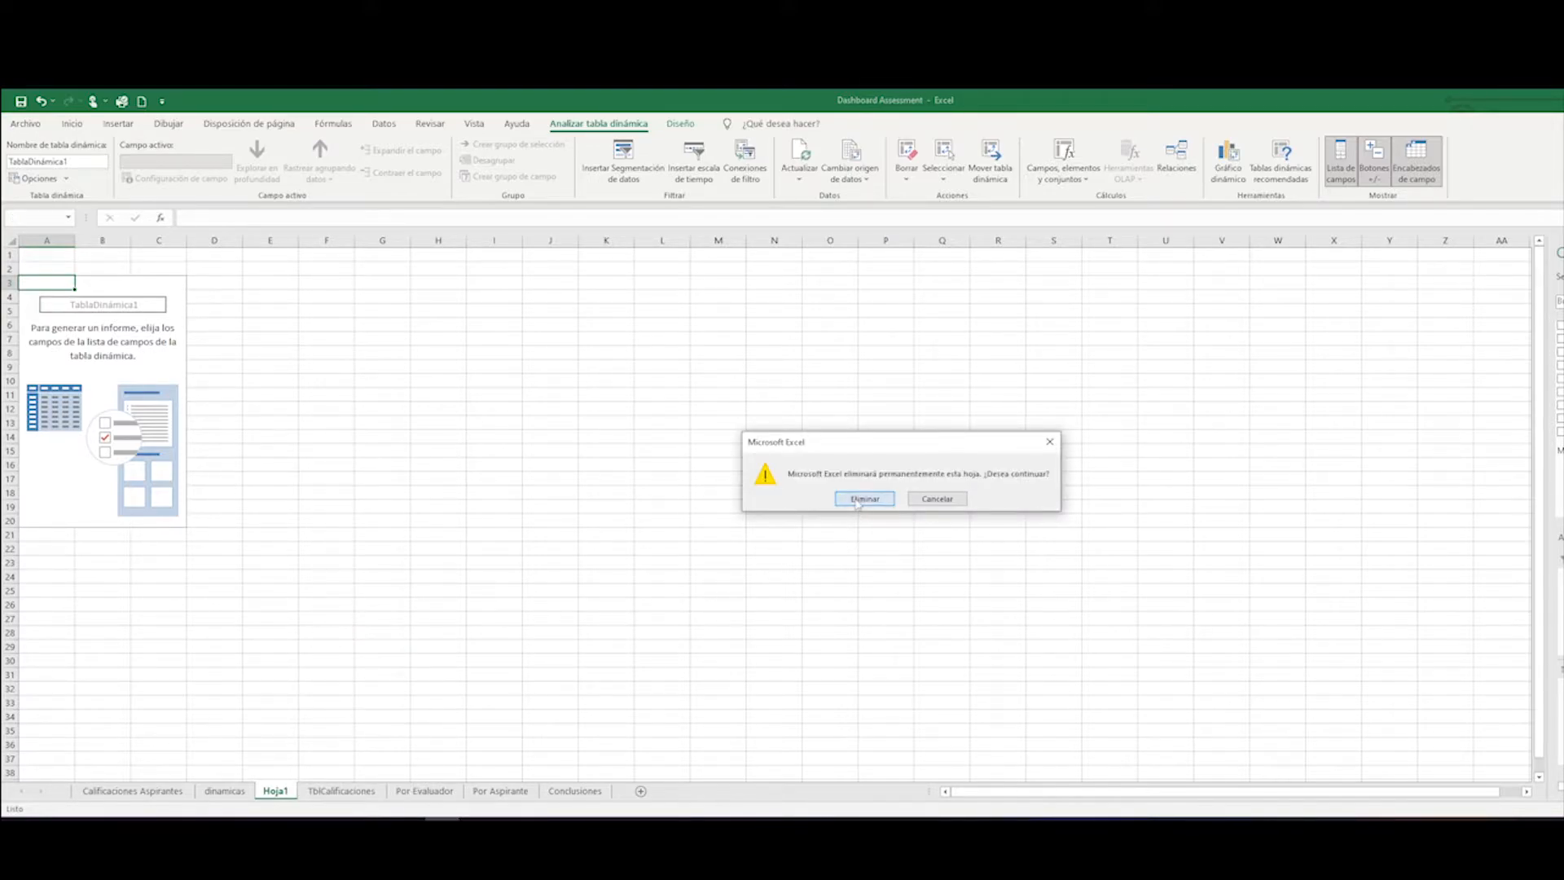
{"action": "left_click", "coordinate": [858, 501]}
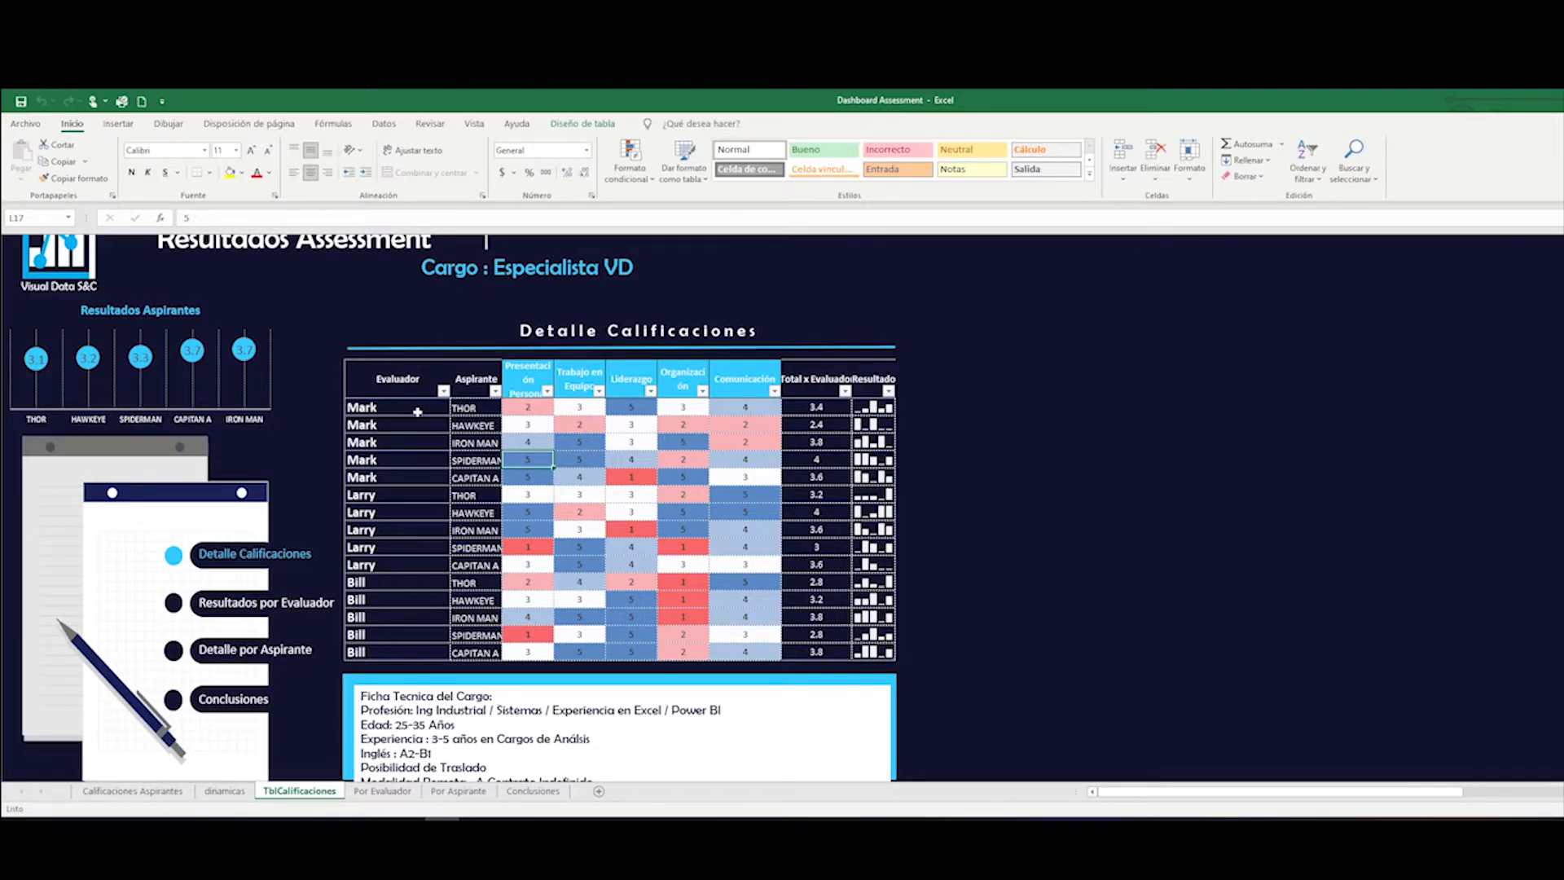
- View the existing PivotTables on the dinamicas sheet and return to the TblCalificaciones sheet
{"action": "left_click", "coordinate": [221, 790]}
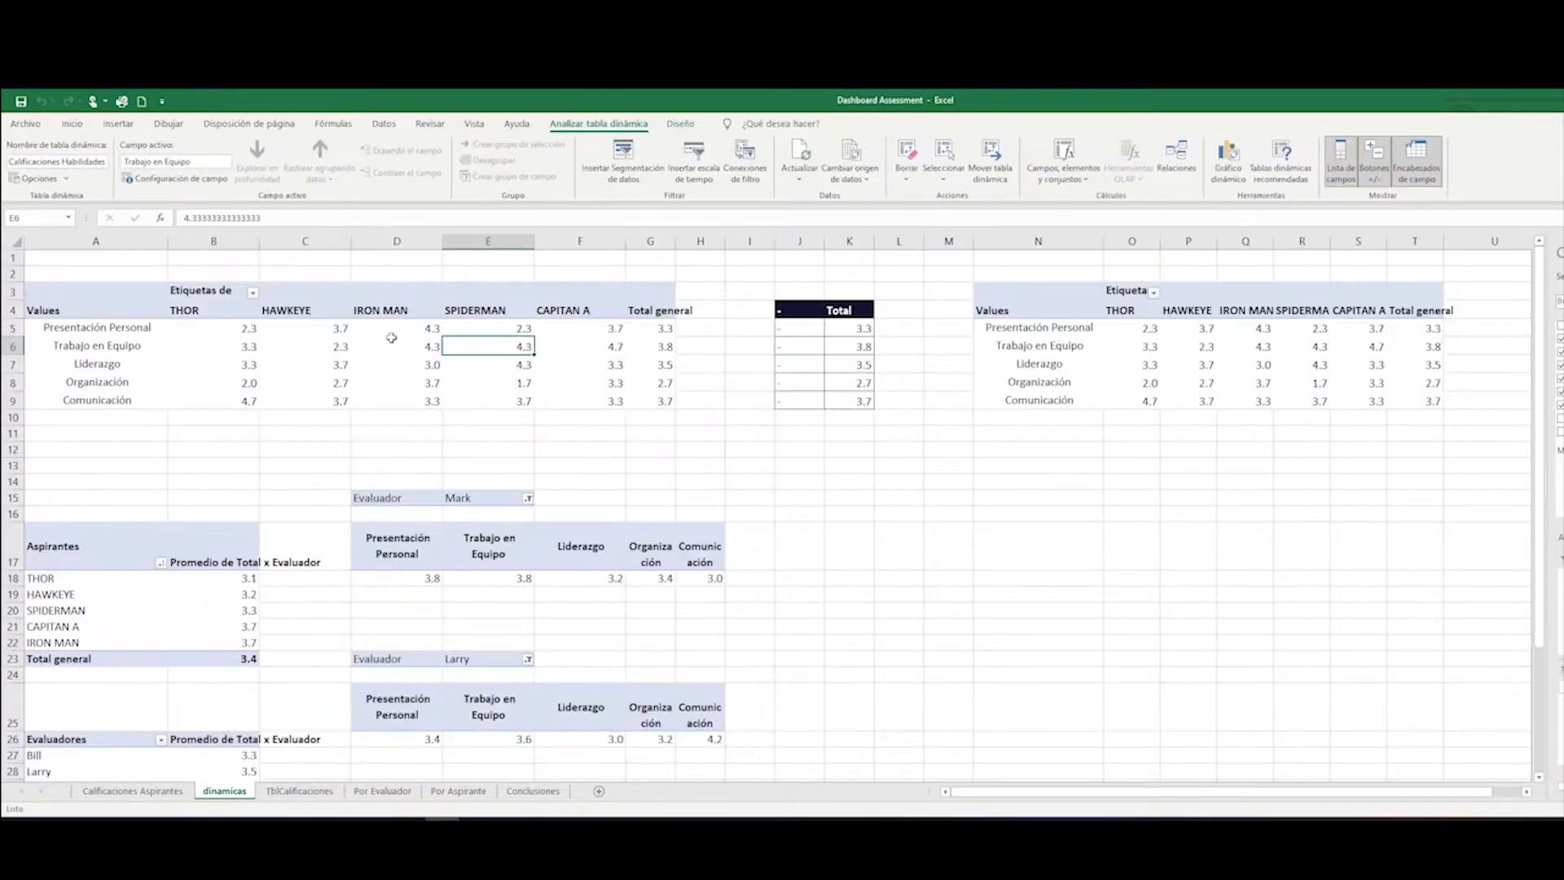
{"action": "left_click", "coordinate": [299, 795]}
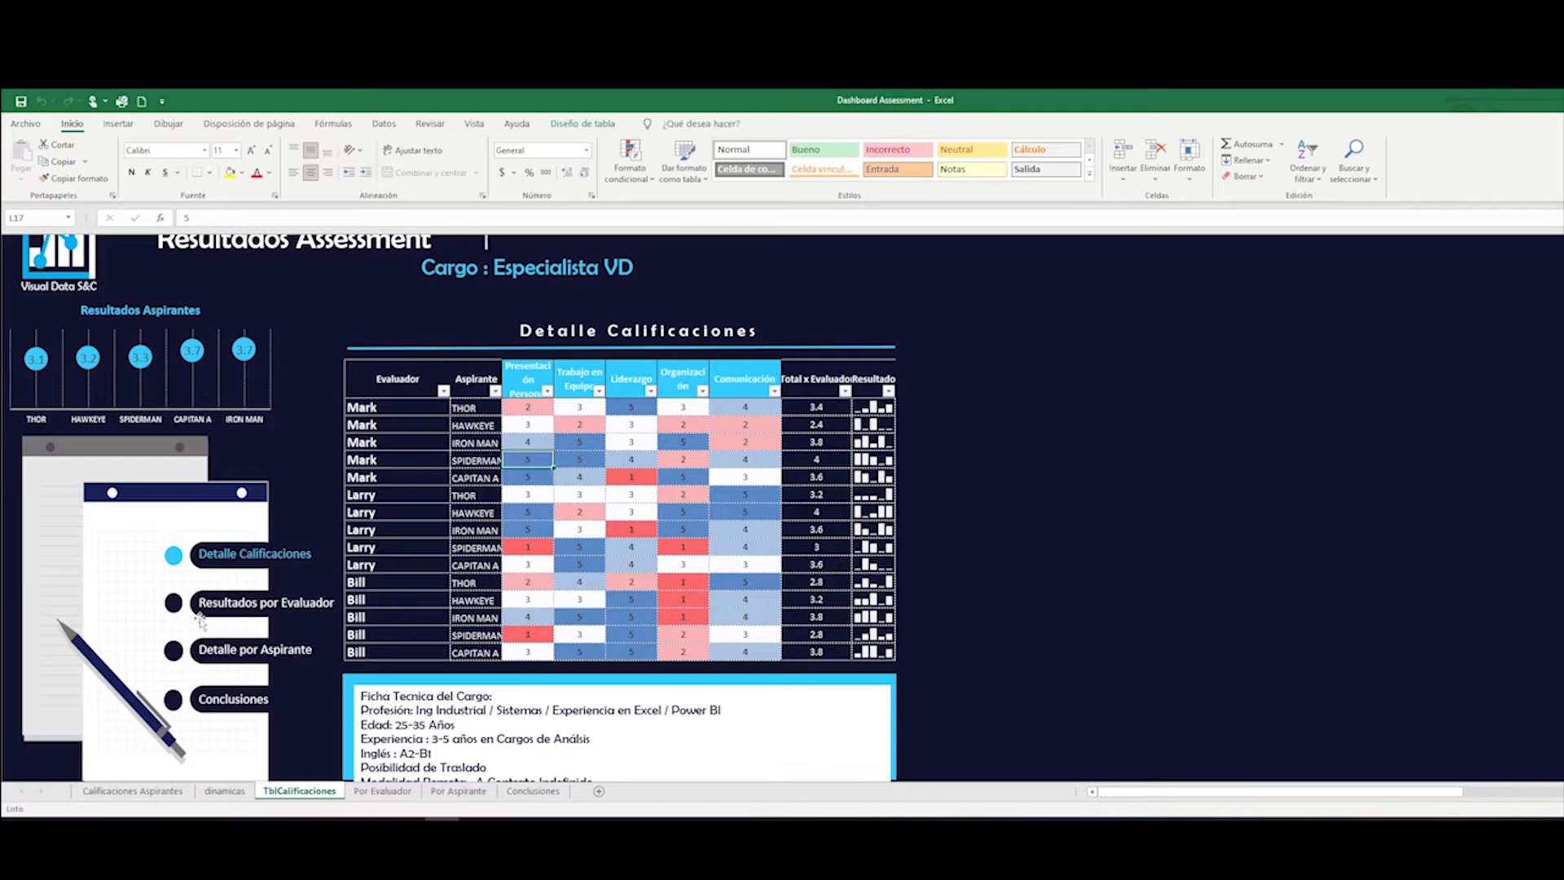
- Set the ribbon to hide automatically on the dashboard and bring it back into view temporarily
{"action": "left_click", "coordinate": [1561, 100]}
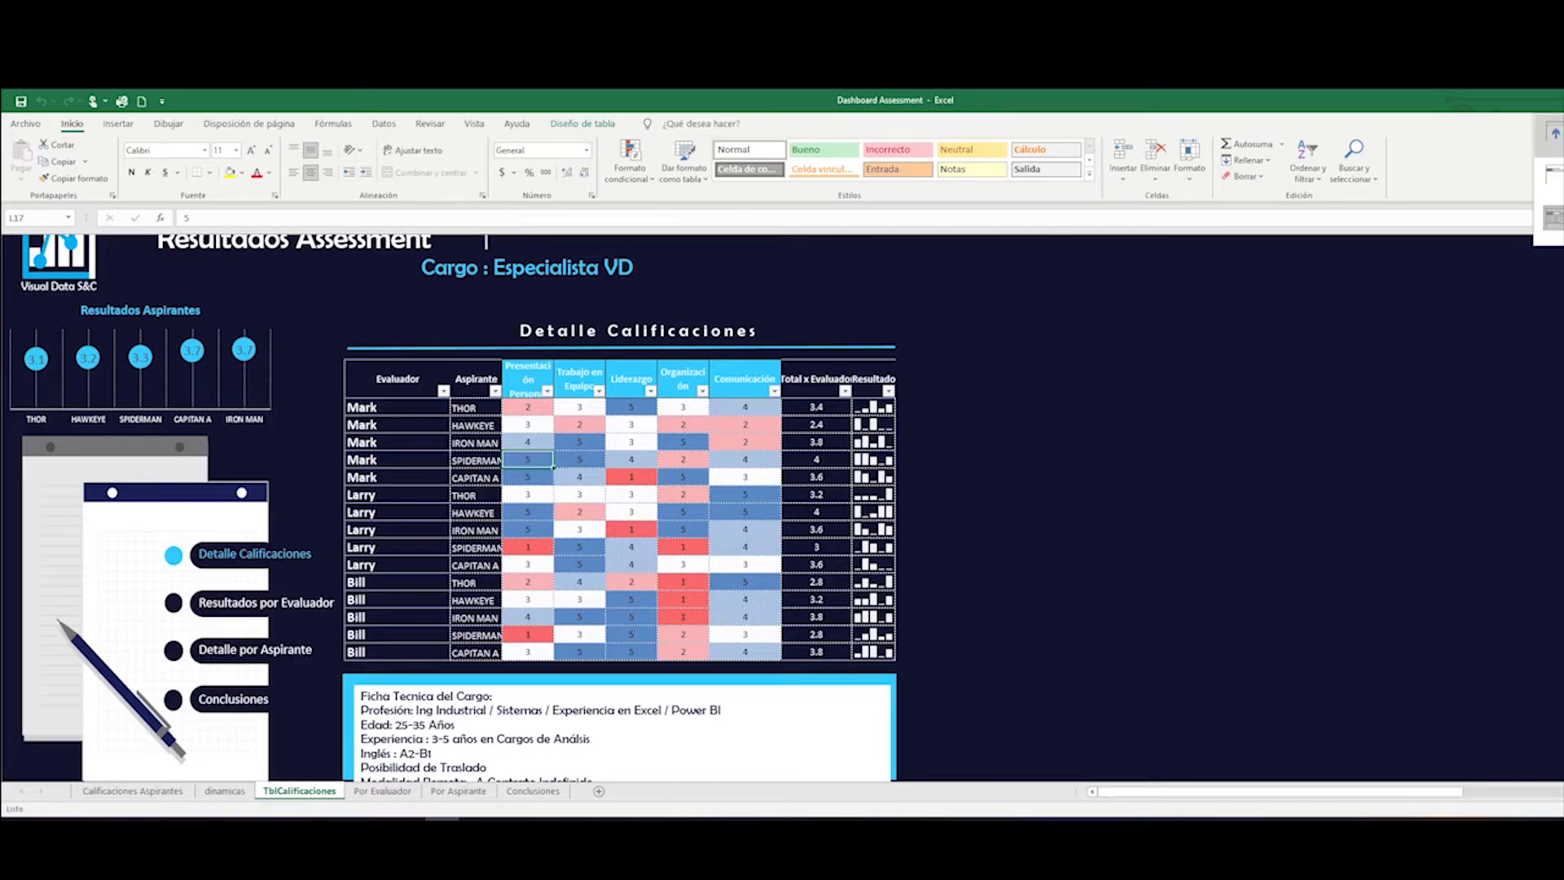
{"action": "left_click", "coordinate": [1551, 136]}
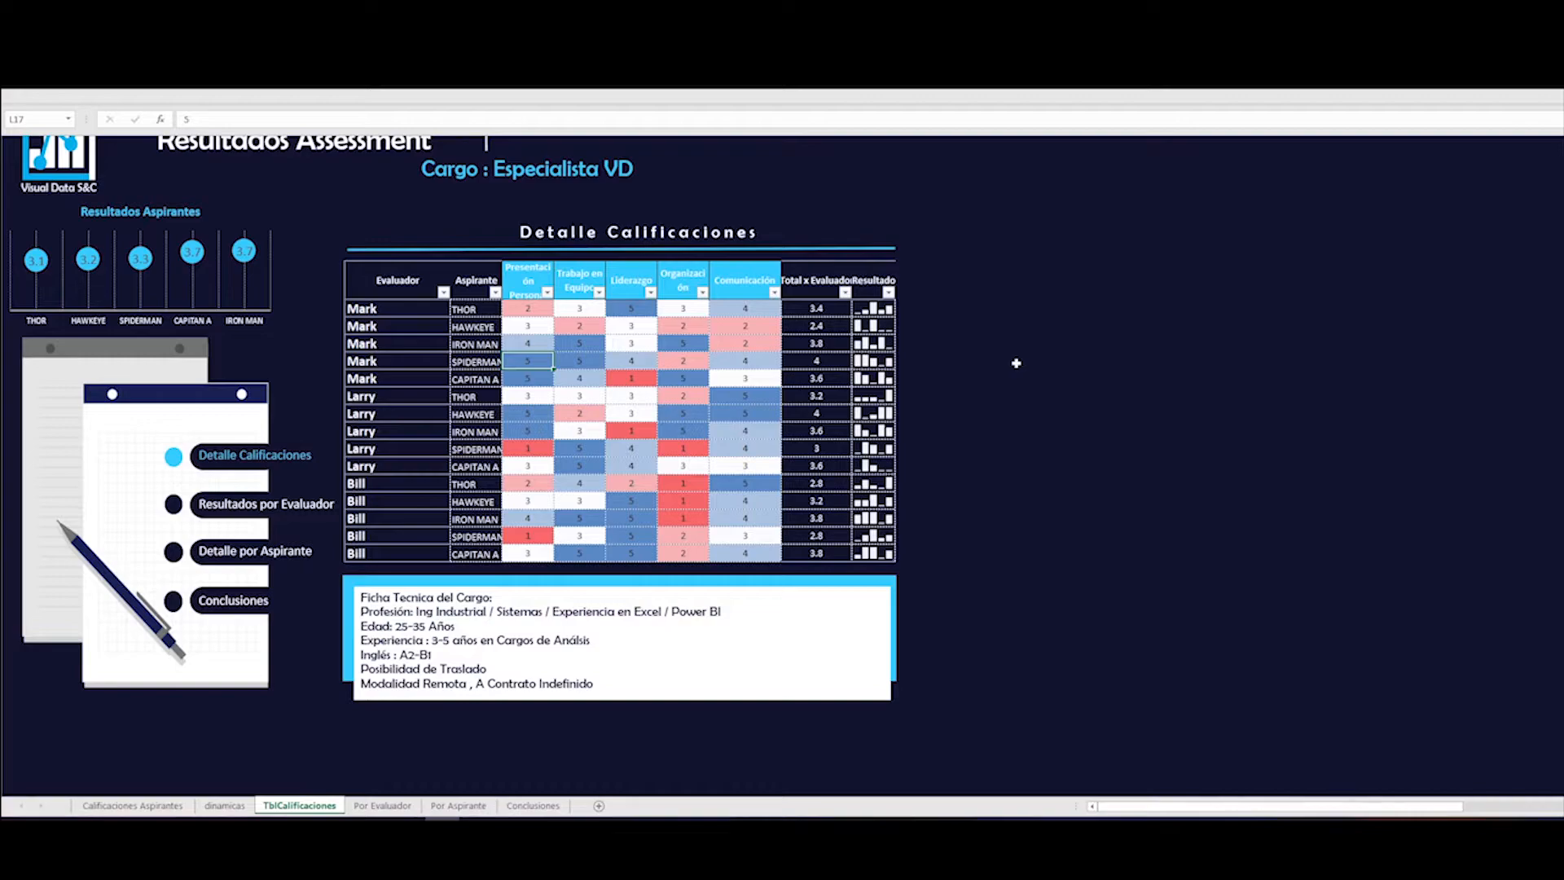
{"action": "left_click", "coordinate": [1560, 97]}
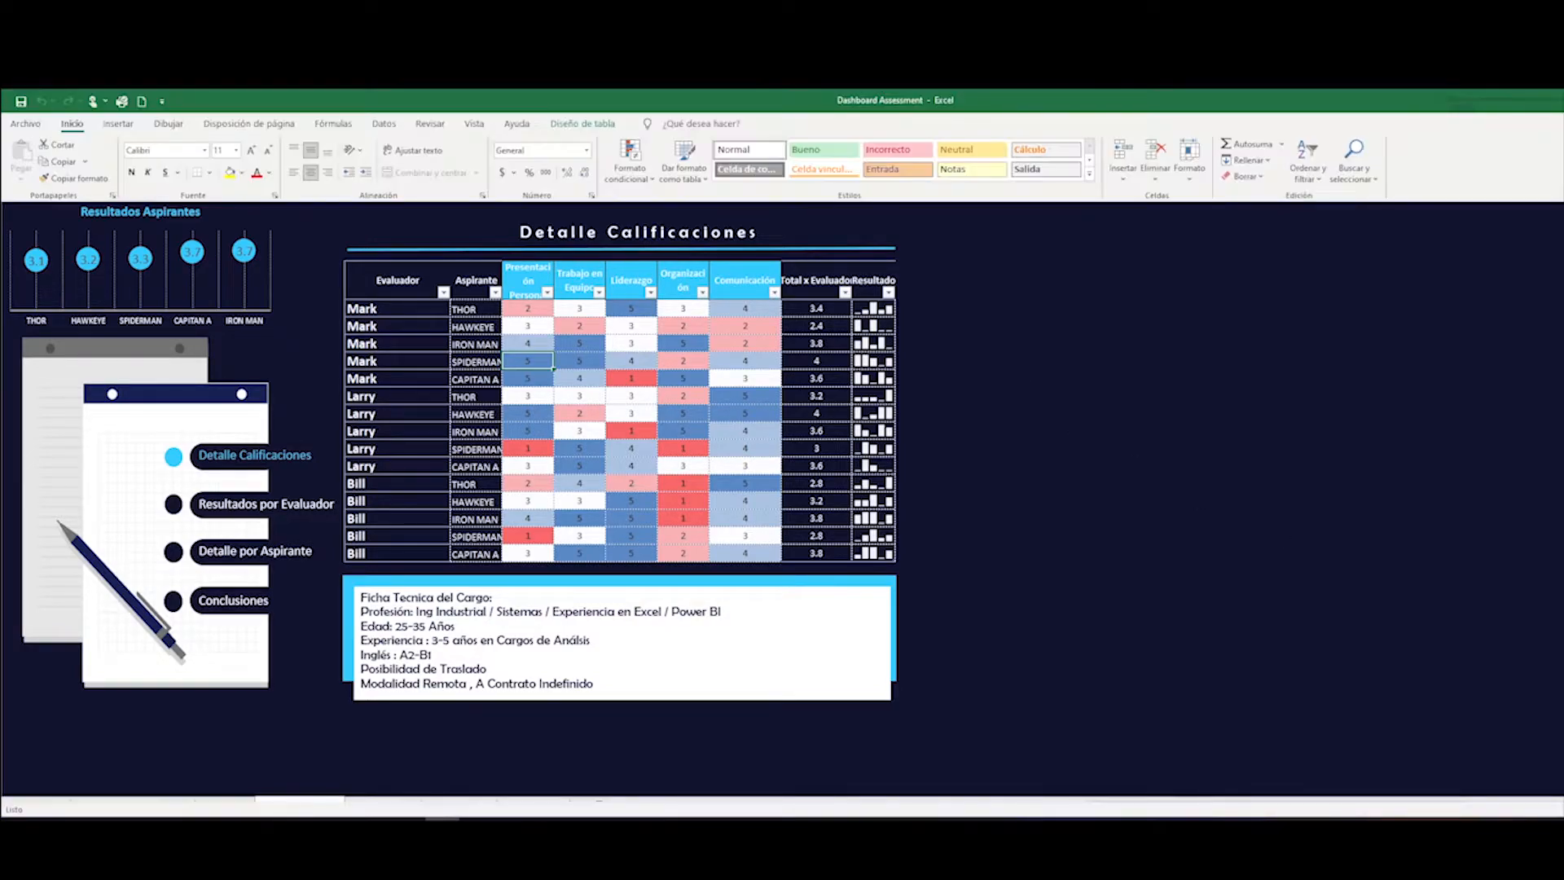
- Examine how far the dashboard's dark background extends by selecting large blocks of white and dark empty cells around it
{"action": "left_click", "coordinate": [1303, 329]}
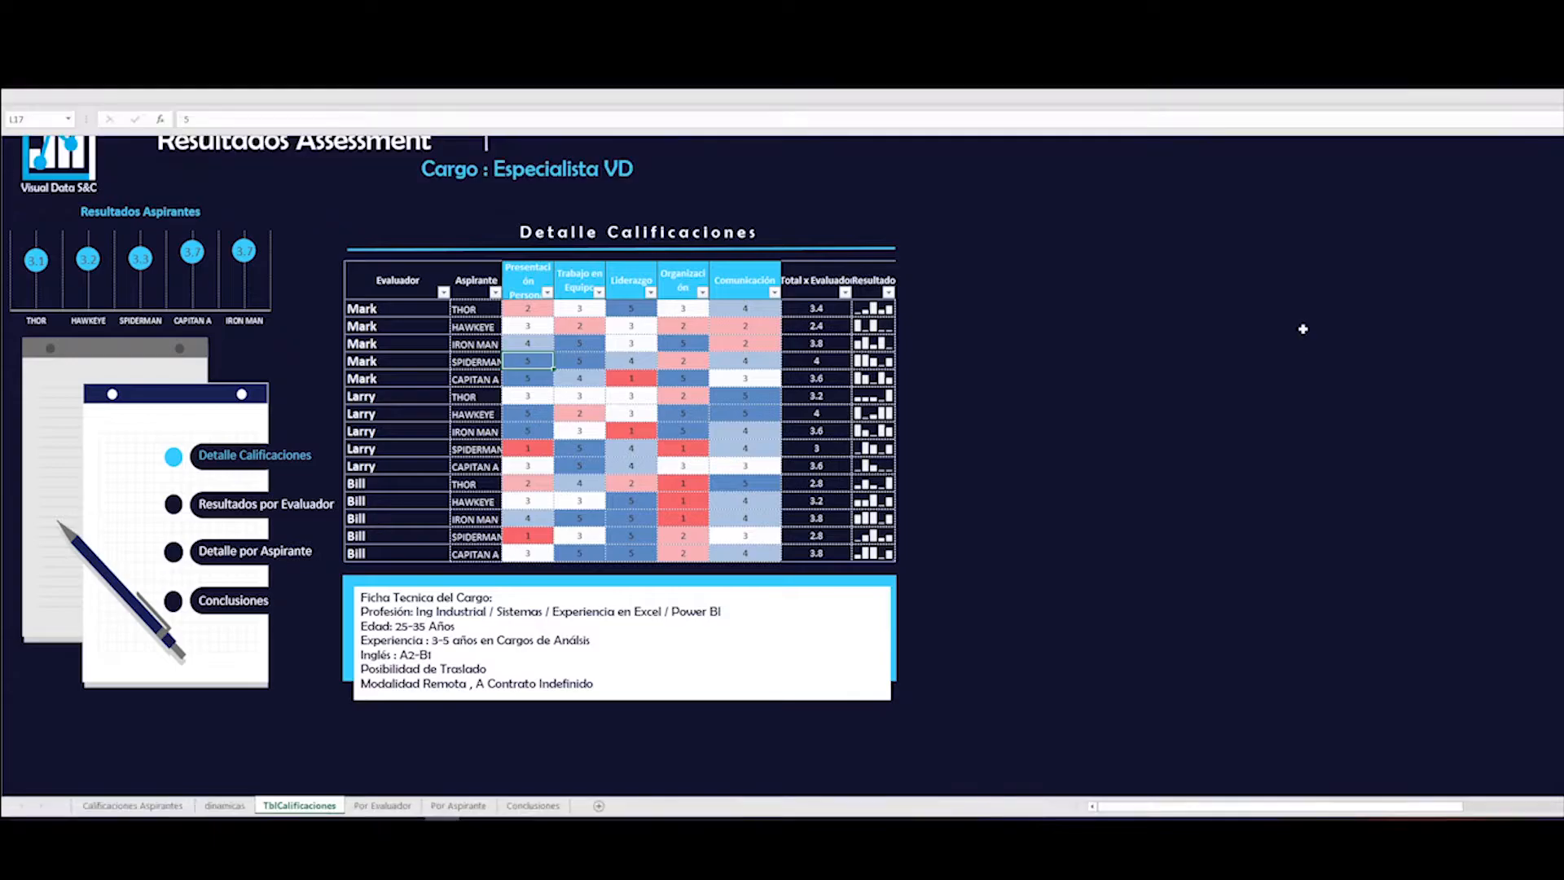
{"action": "scroll", "coordinate": [1235, 327], "scroll_direction": "down", "scroll_amount": 2}
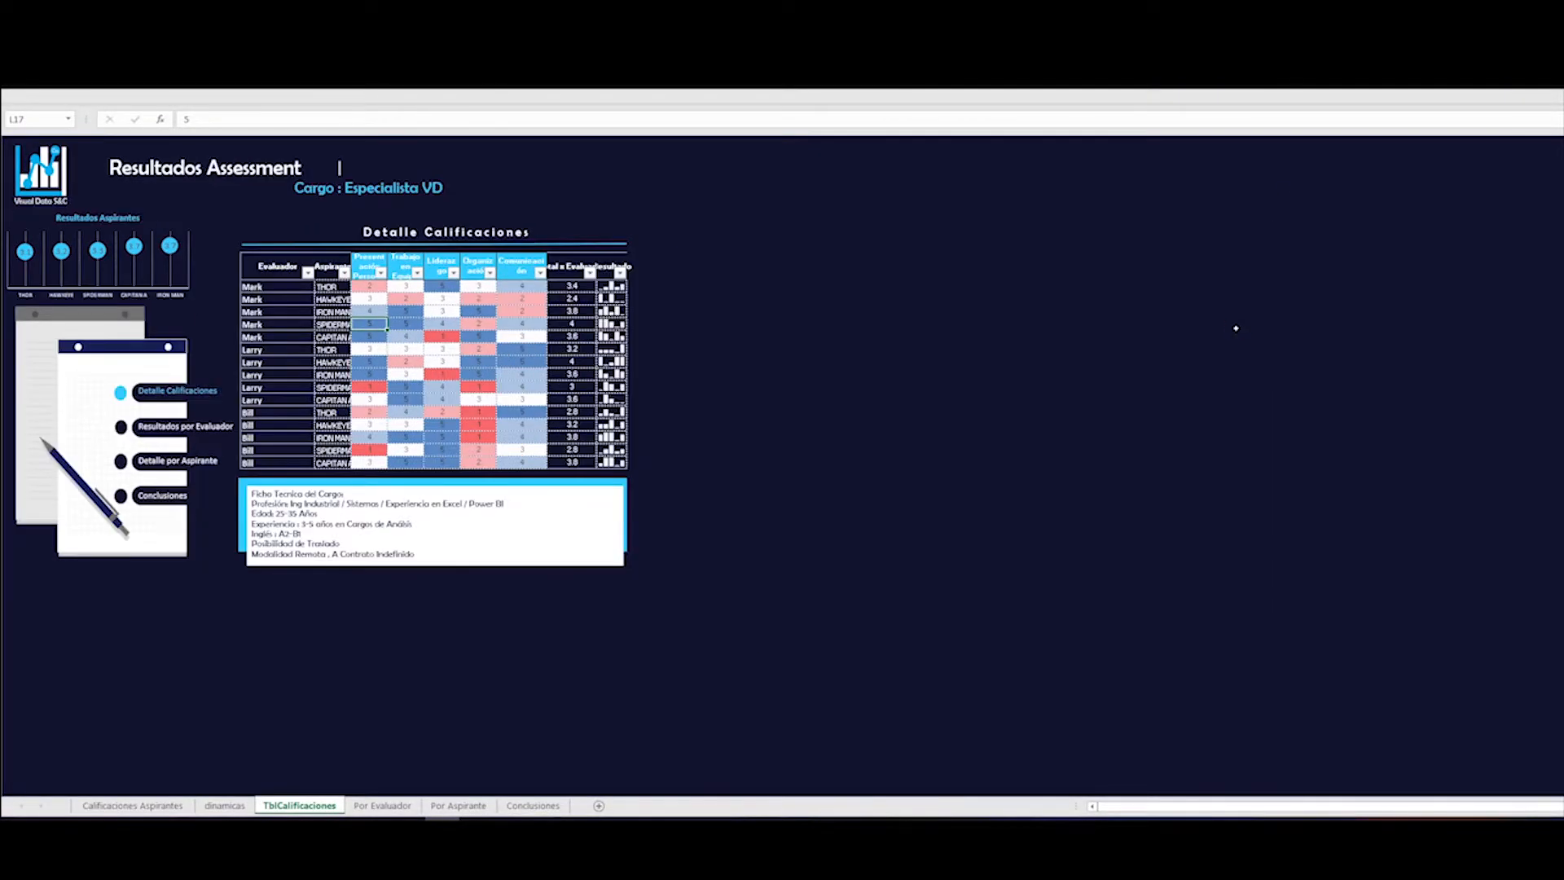
{"action": "scroll", "coordinate": [1236, 328], "scroll_direction": "down", "scroll_amount": 3}
{"action": "left_click_drag", "start_coordinate": [913, 172], "coordinate": [1473, 710]}
{"action": "left_click_drag", "start_coordinate": [90, 509], "coordinate": [1102, 741]}
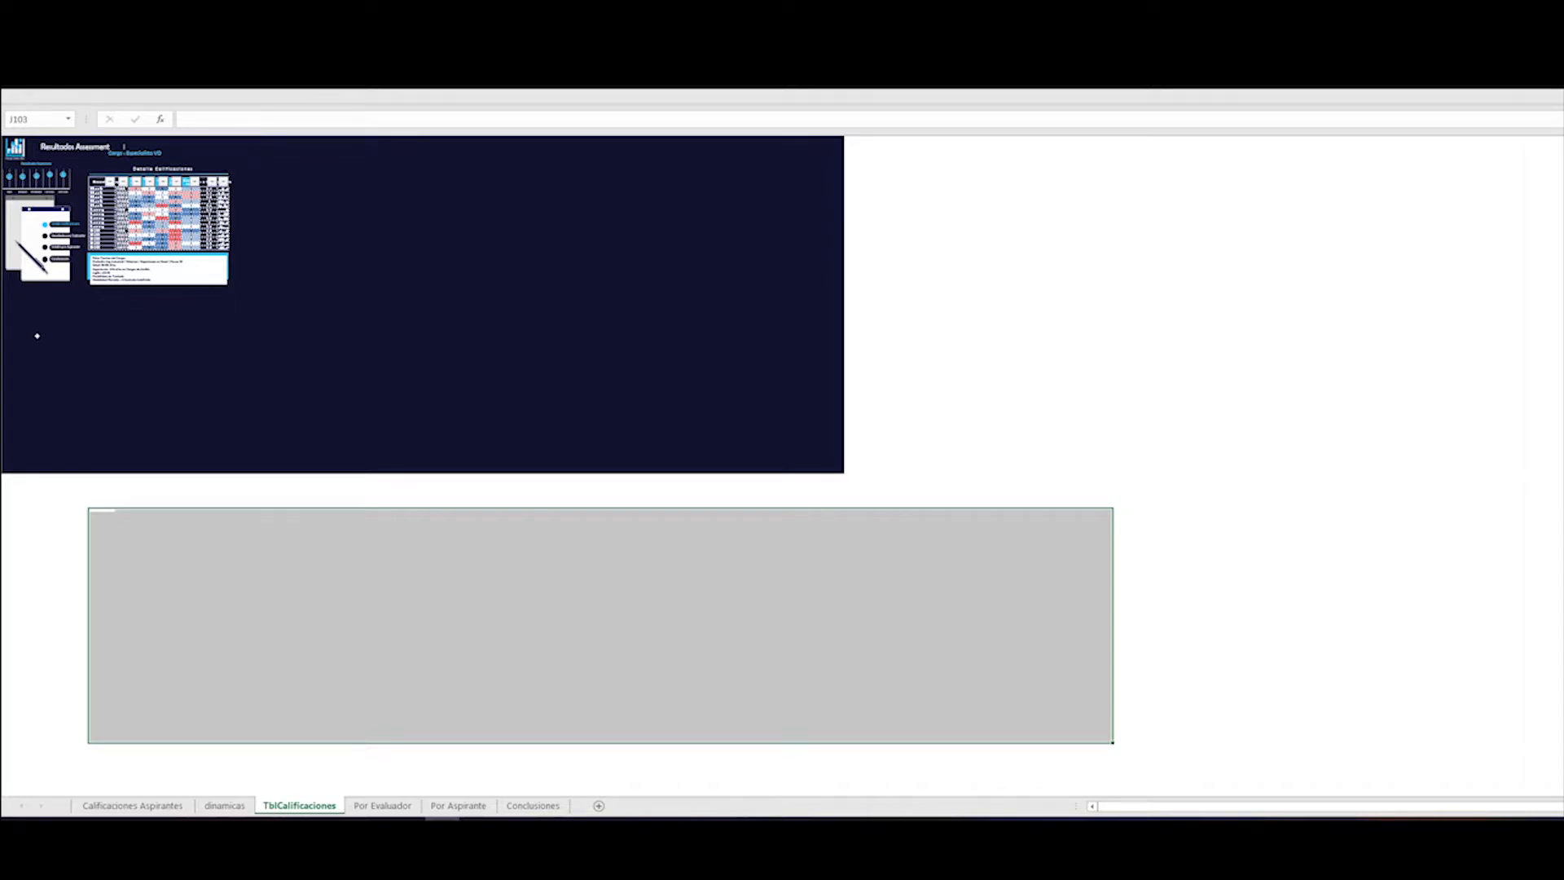
{"action": "left_click_drag", "start_coordinate": [11, 300], "coordinate": [839, 467]}
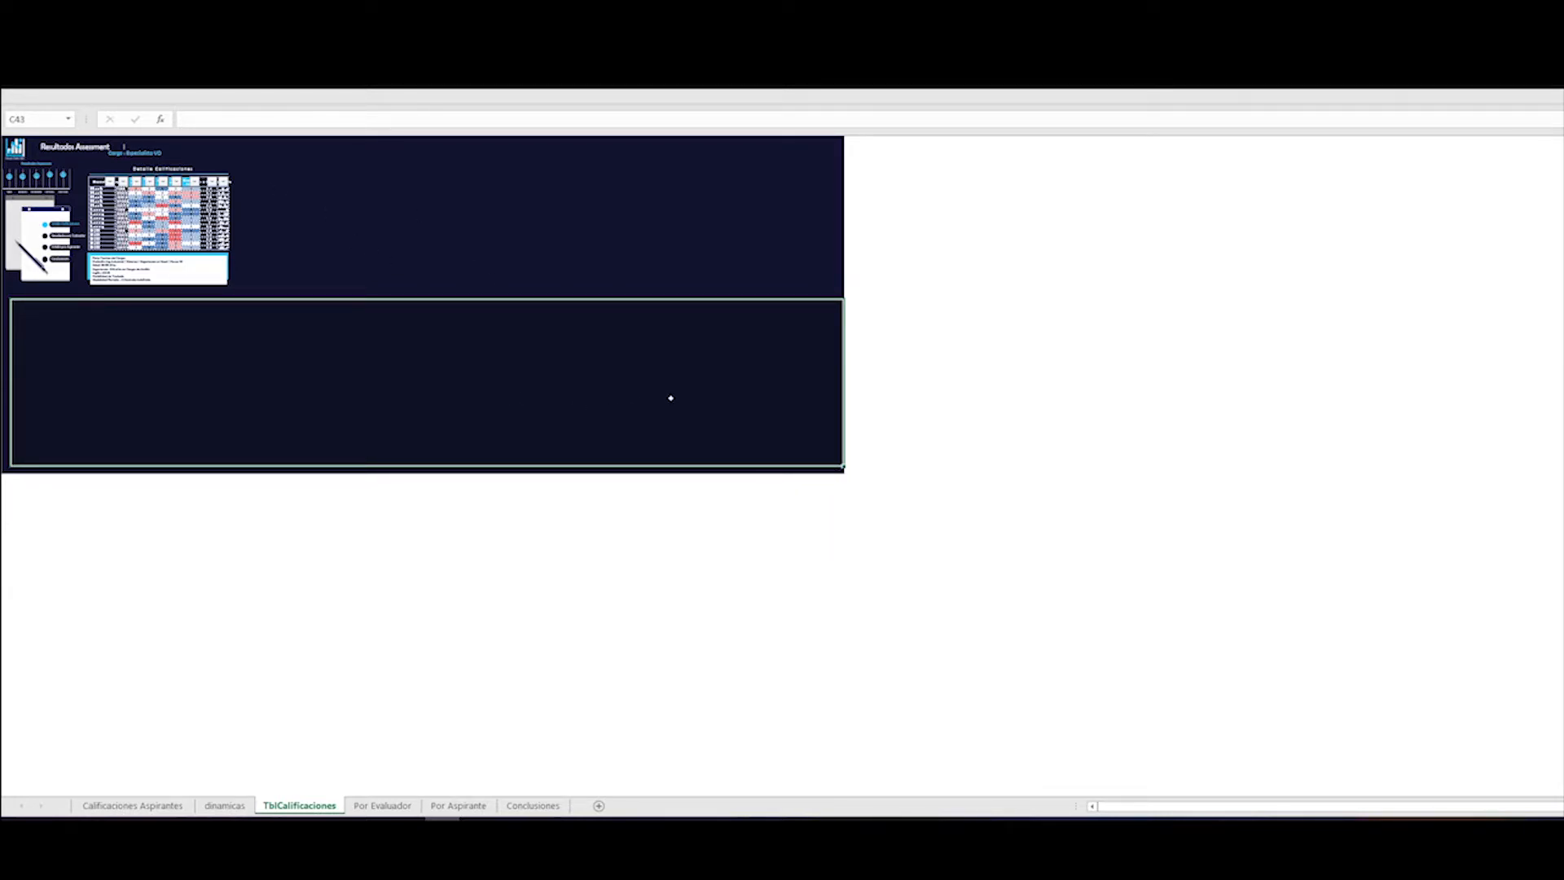
- Bring the whole dashboard back into view, from the Resultados Assessment title to the Ficha Tecnica box
{"action": "scroll", "coordinate": [671, 398], "scroll_direction": "up", "scroll_amount": 5}
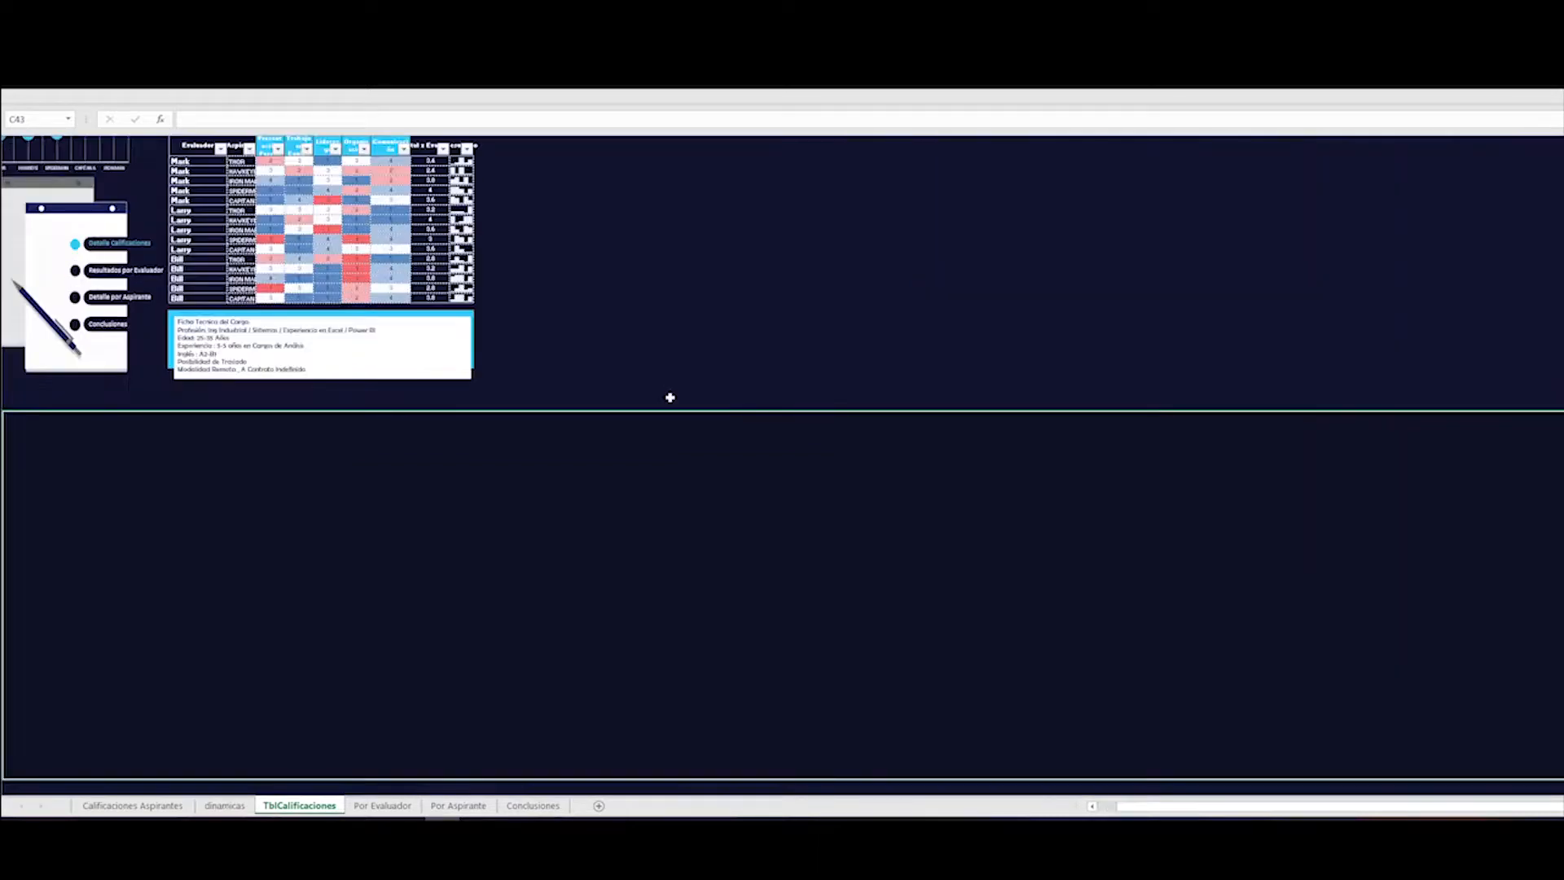
{"action": "scroll", "coordinate": [669, 397], "scroll_direction": "up", "scroll_amount": 3}
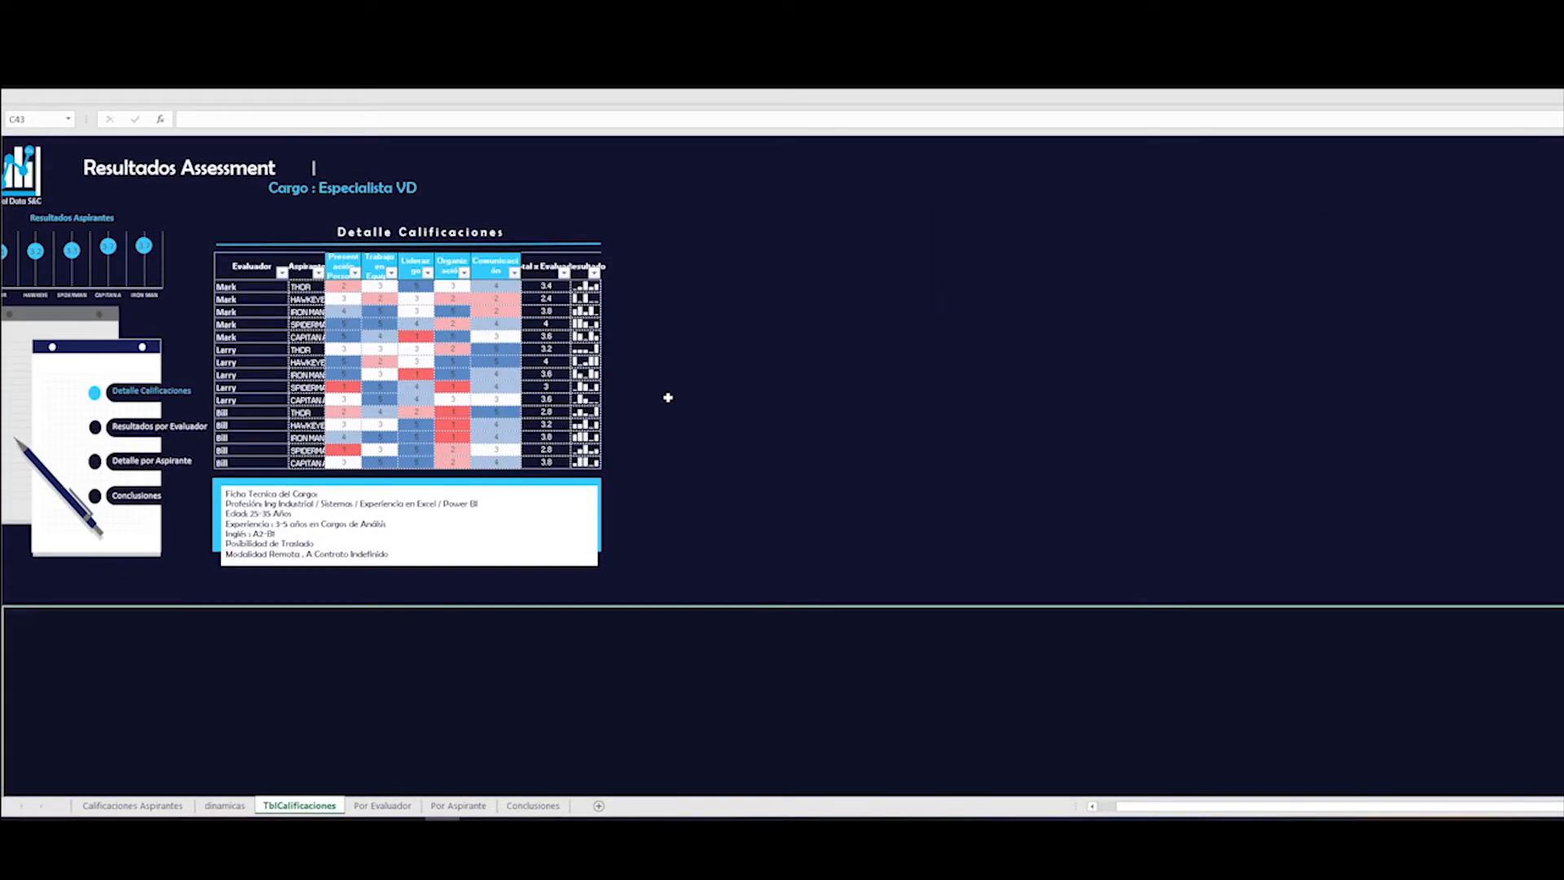
{"action": "scroll", "coordinate": [668, 398], "scroll_direction": "up", "scroll_amount": 1}
{"action": "scroll", "coordinate": [1205, 654], "scroll_direction": "up", "scroll_amount": 10}
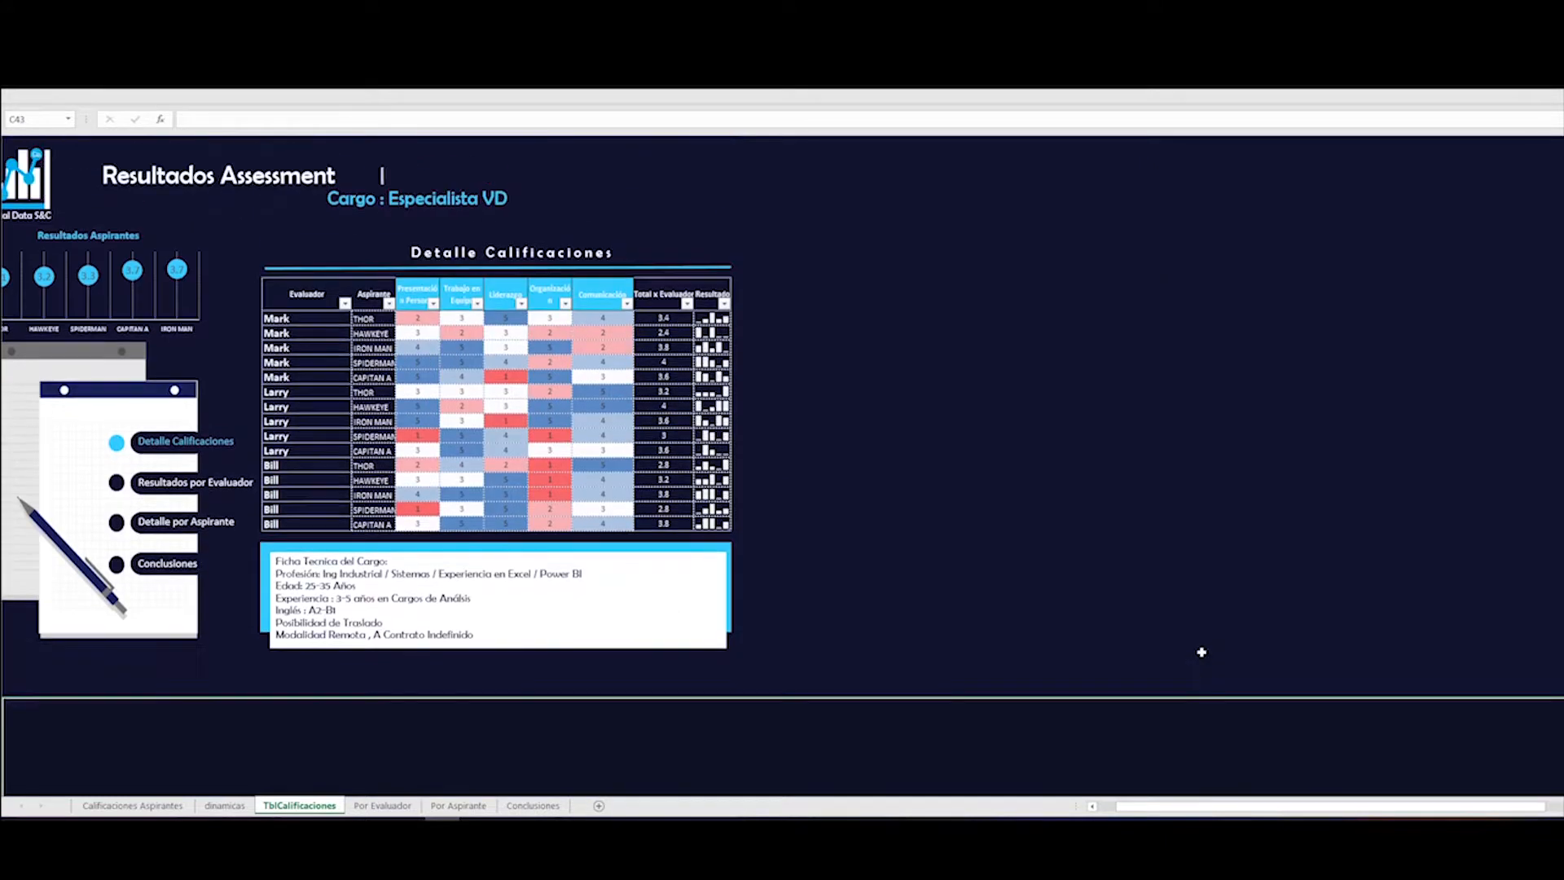
{"action": "scroll", "coordinate": [1169, 802], "scroll_direction": "left", "scroll_amount": 1}
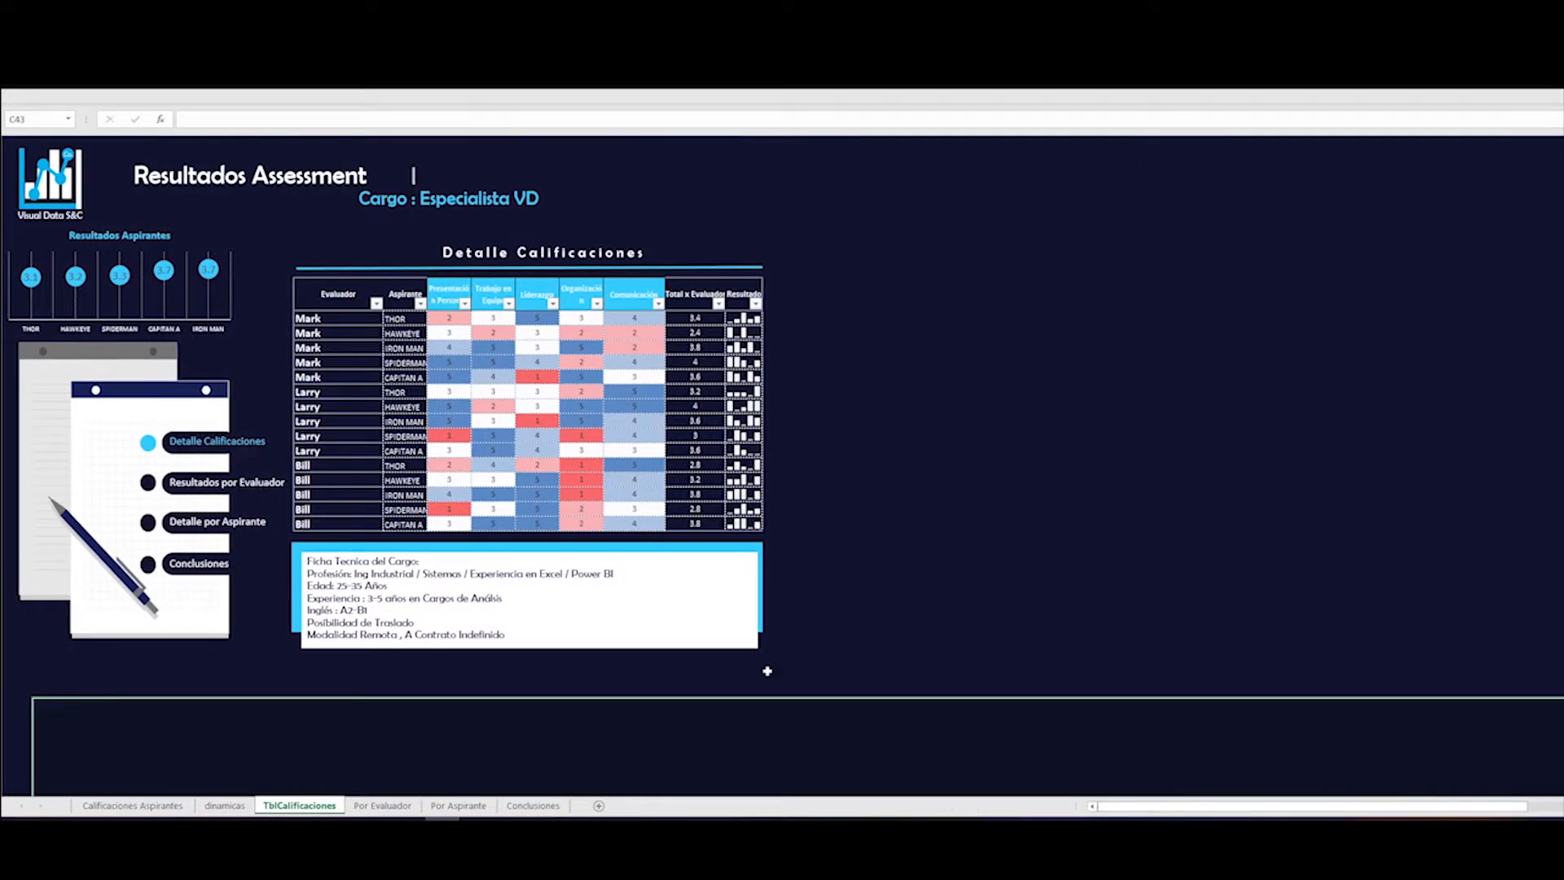
{"action": "scroll", "coordinate": [755, 633], "scroll_direction": "up", "scroll_amount": 1}
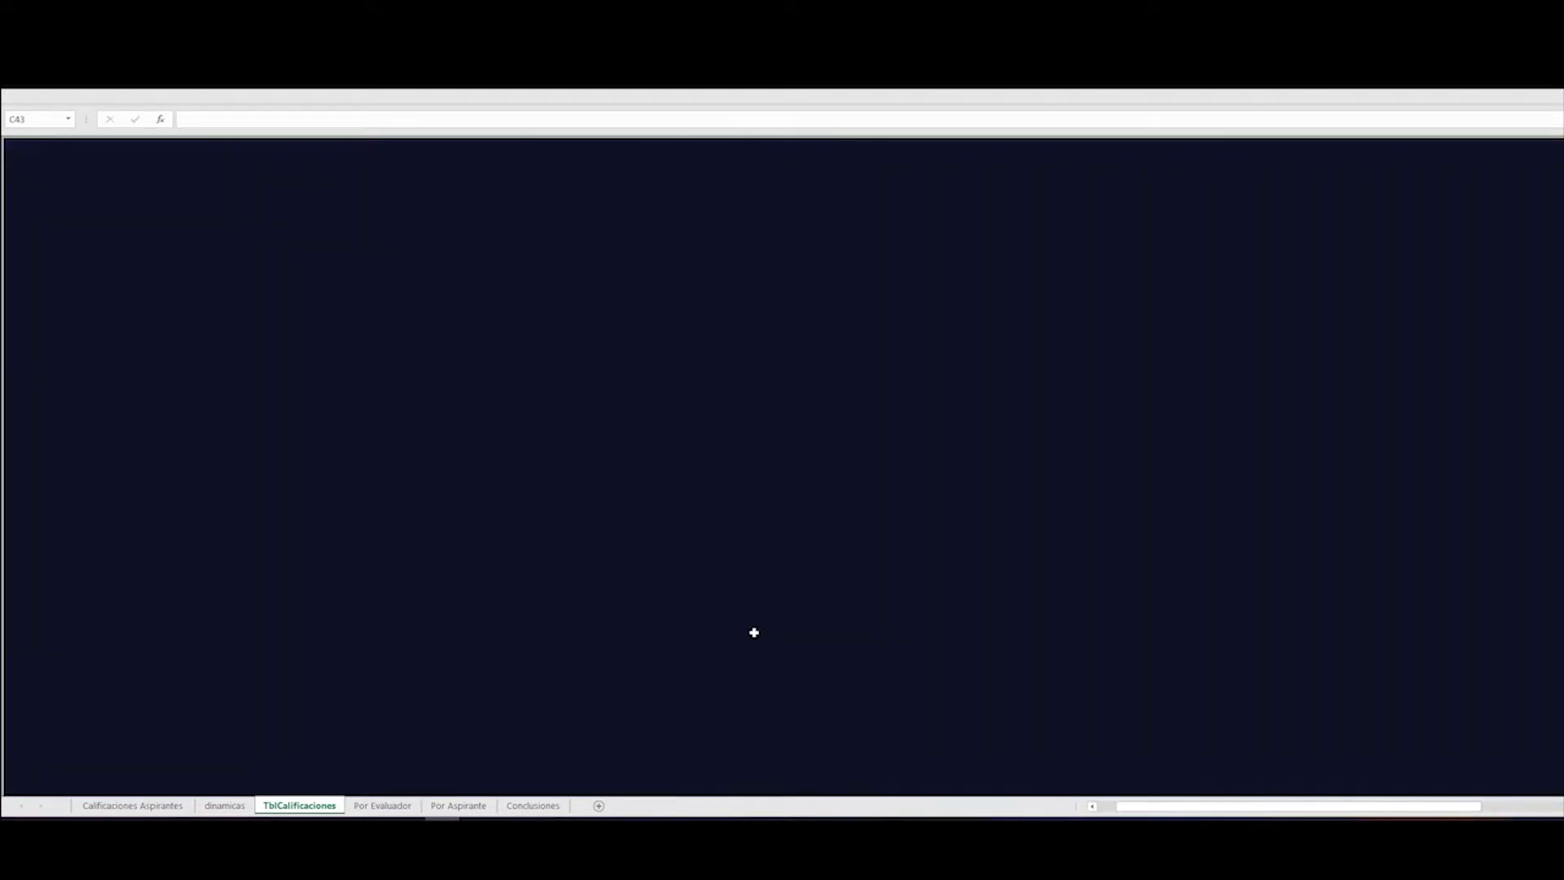
{"action": "left_click", "coordinate": [1198, 96]}
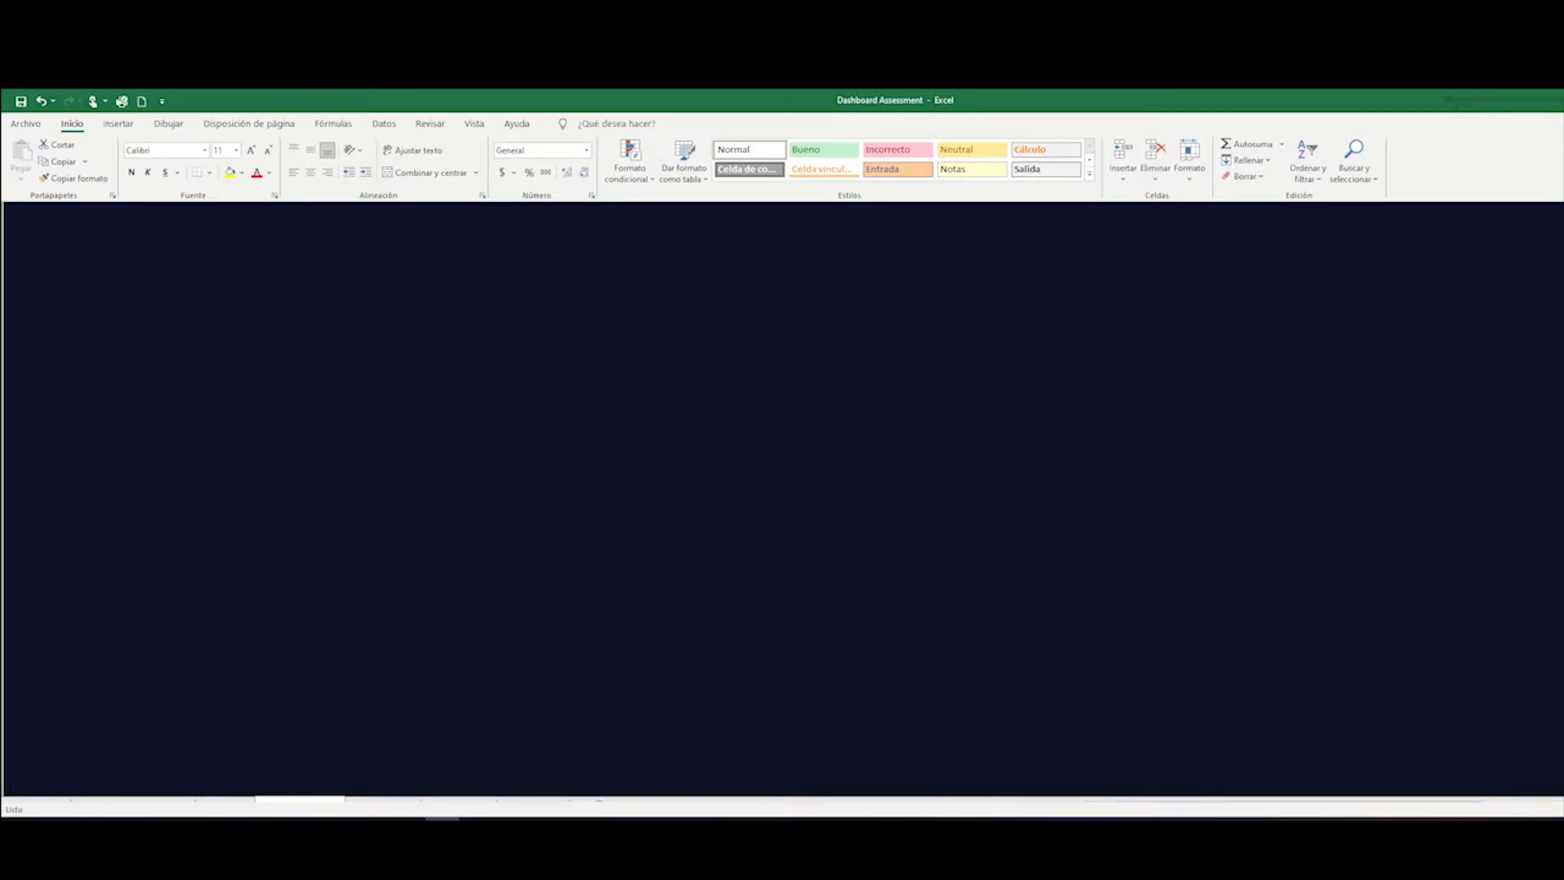
{"action": "left_click", "coordinate": [1026, 711]}
{"action": "left_click_drag", "start_coordinate": [1128, 807], "coordinate": [1097, 804]}
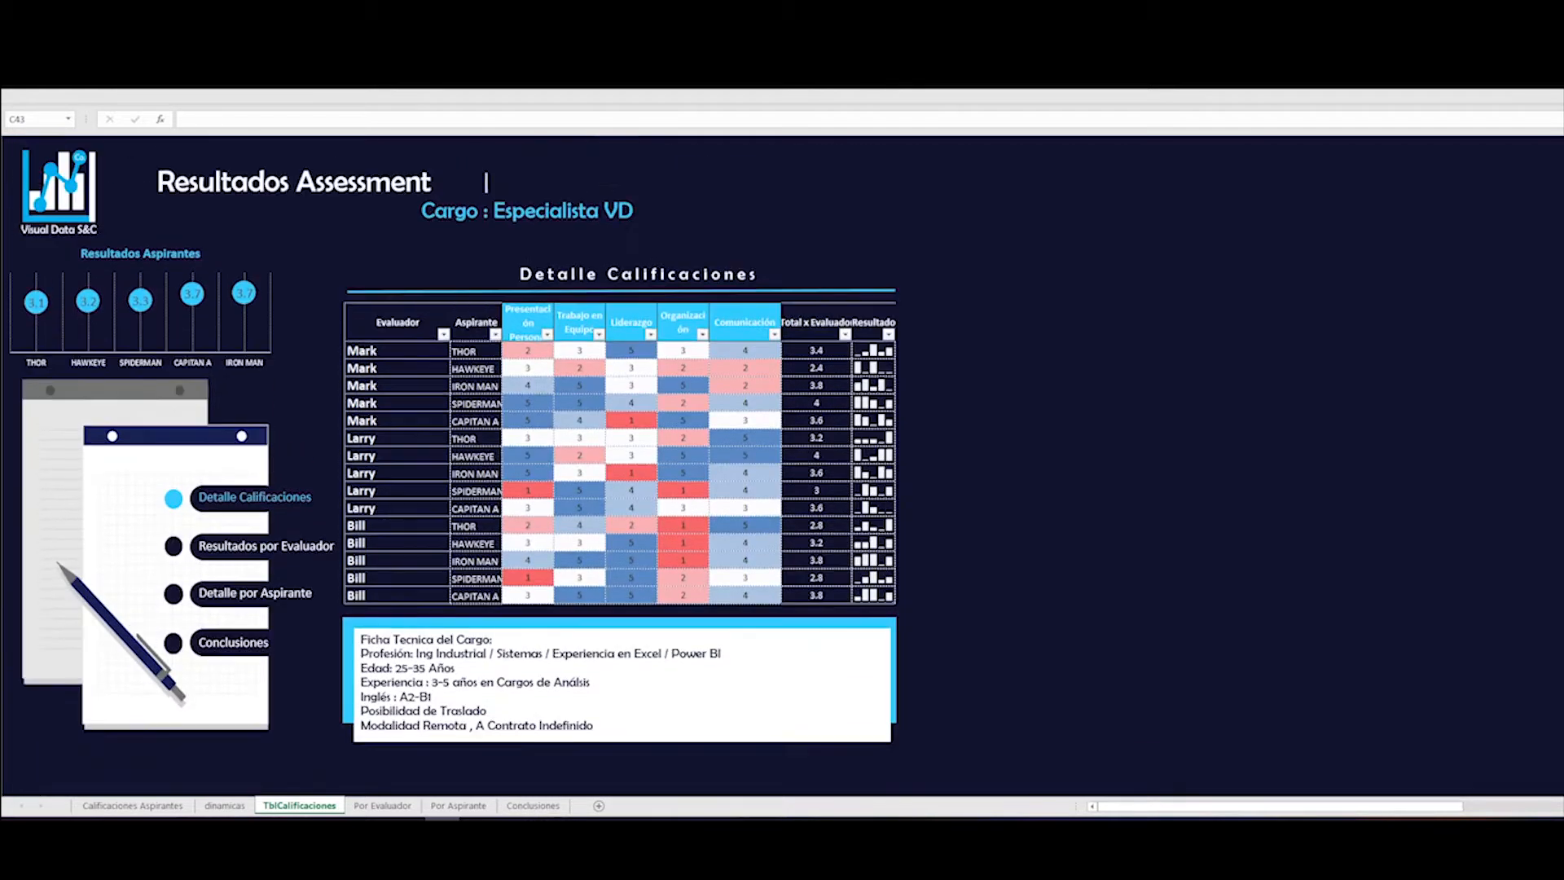
- Inspect the Ficha Tecnica del Cargo text box and the light blue rectangle behind it
{"action": "left_click", "coordinate": [1028, 421]}
{"action": "left_click", "coordinate": [407, 623]}
{"action": "left_click", "coordinate": [757, 652]}
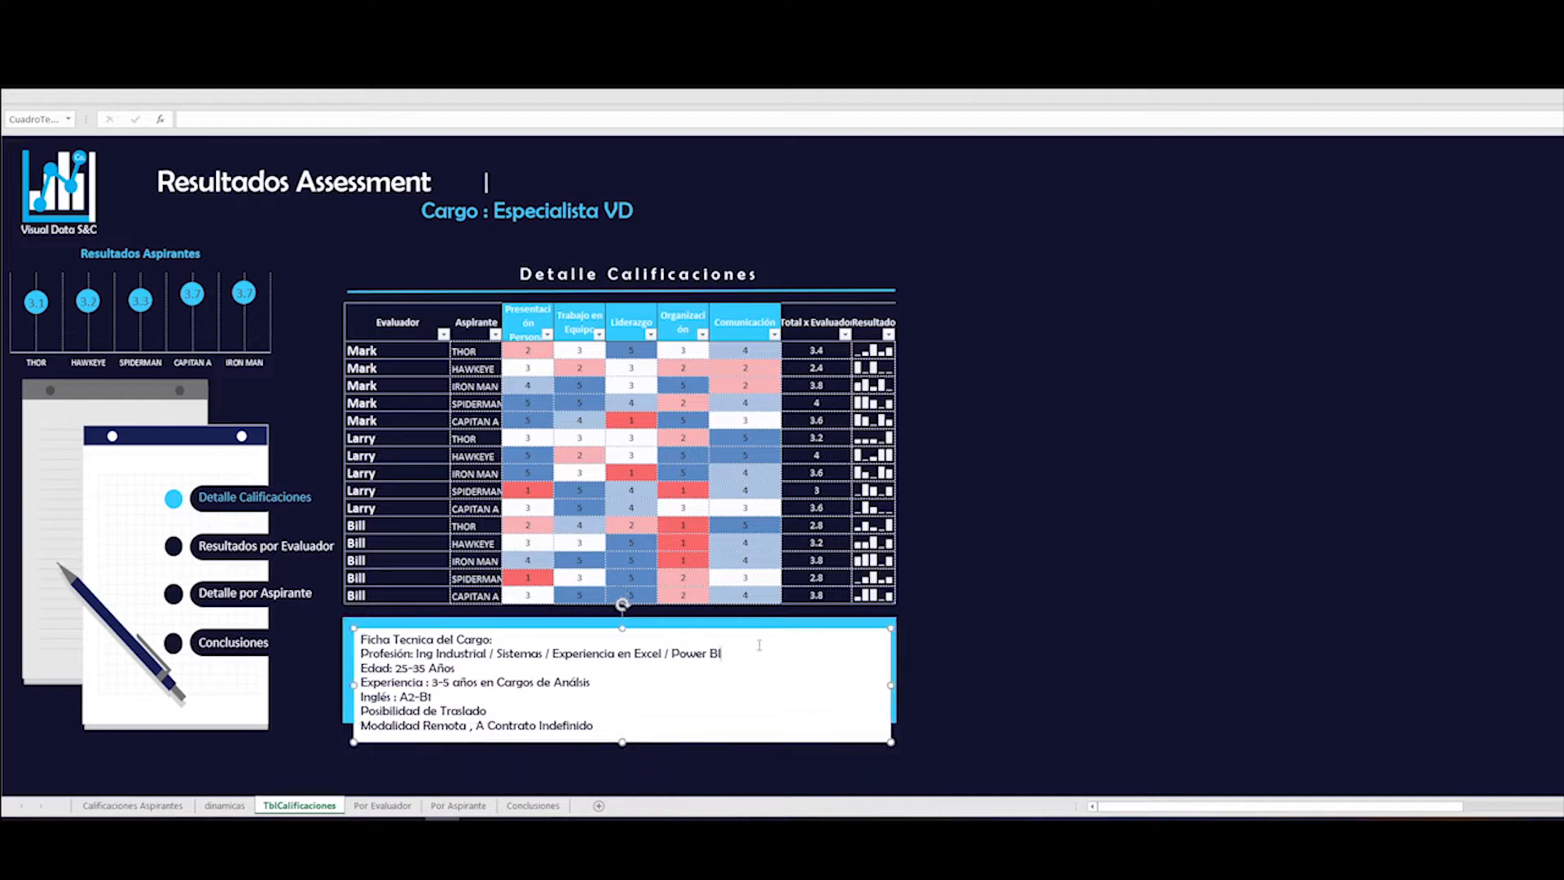
{"action": "left_click", "coordinate": [758, 624]}
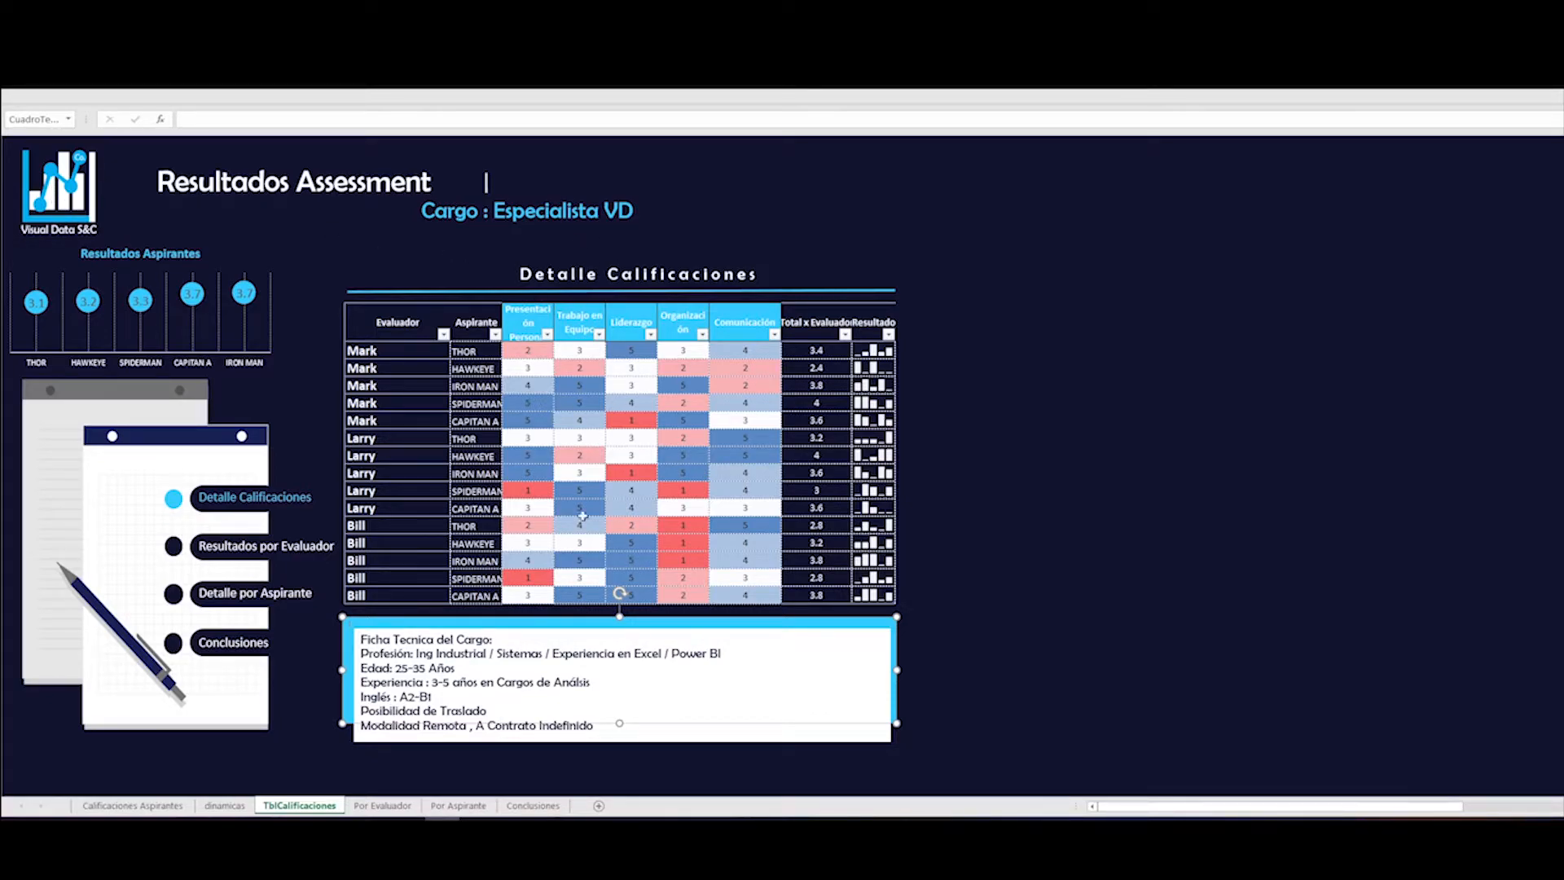
{"action": "left_click", "coordinate": [664, 725]}
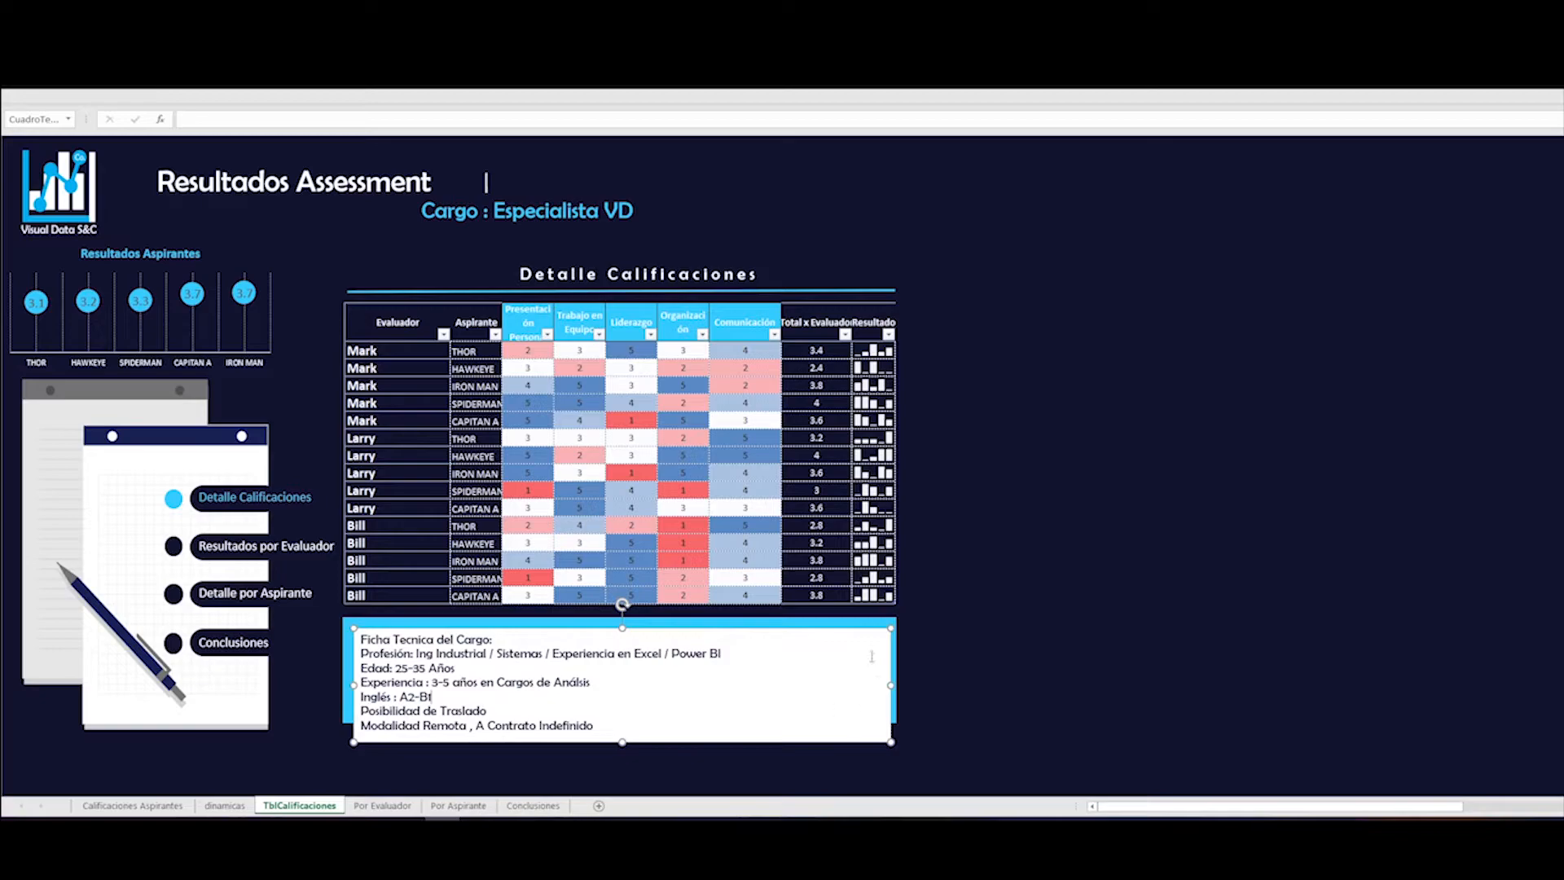
- Highlight the job profile text in the Ficha Tecnica box, from its heading to the Modalidad Remota line, and deselect the box
{"action": "left_click_drag", "start_coordinate": [608, 727], "coordinate": [361, 639]}
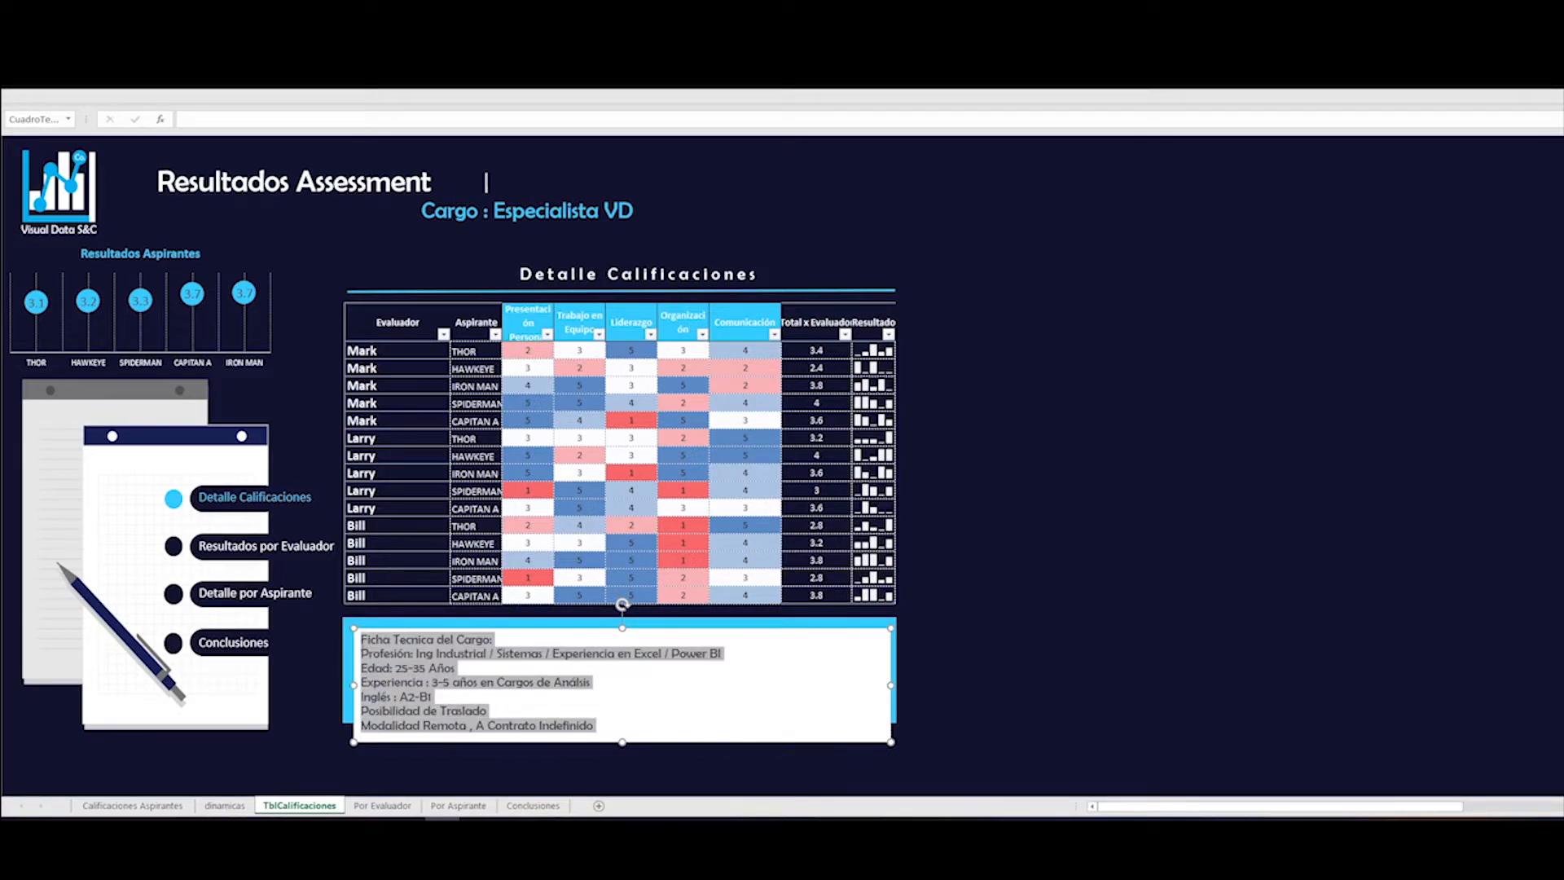
{"action": "left_click_drag", "start_coordinate": [361, 638], "coordinate": [361, 653]}
{"action": "left_click_drag", "start_coordinate": [365, 693], "coordinate": [362, 726]}
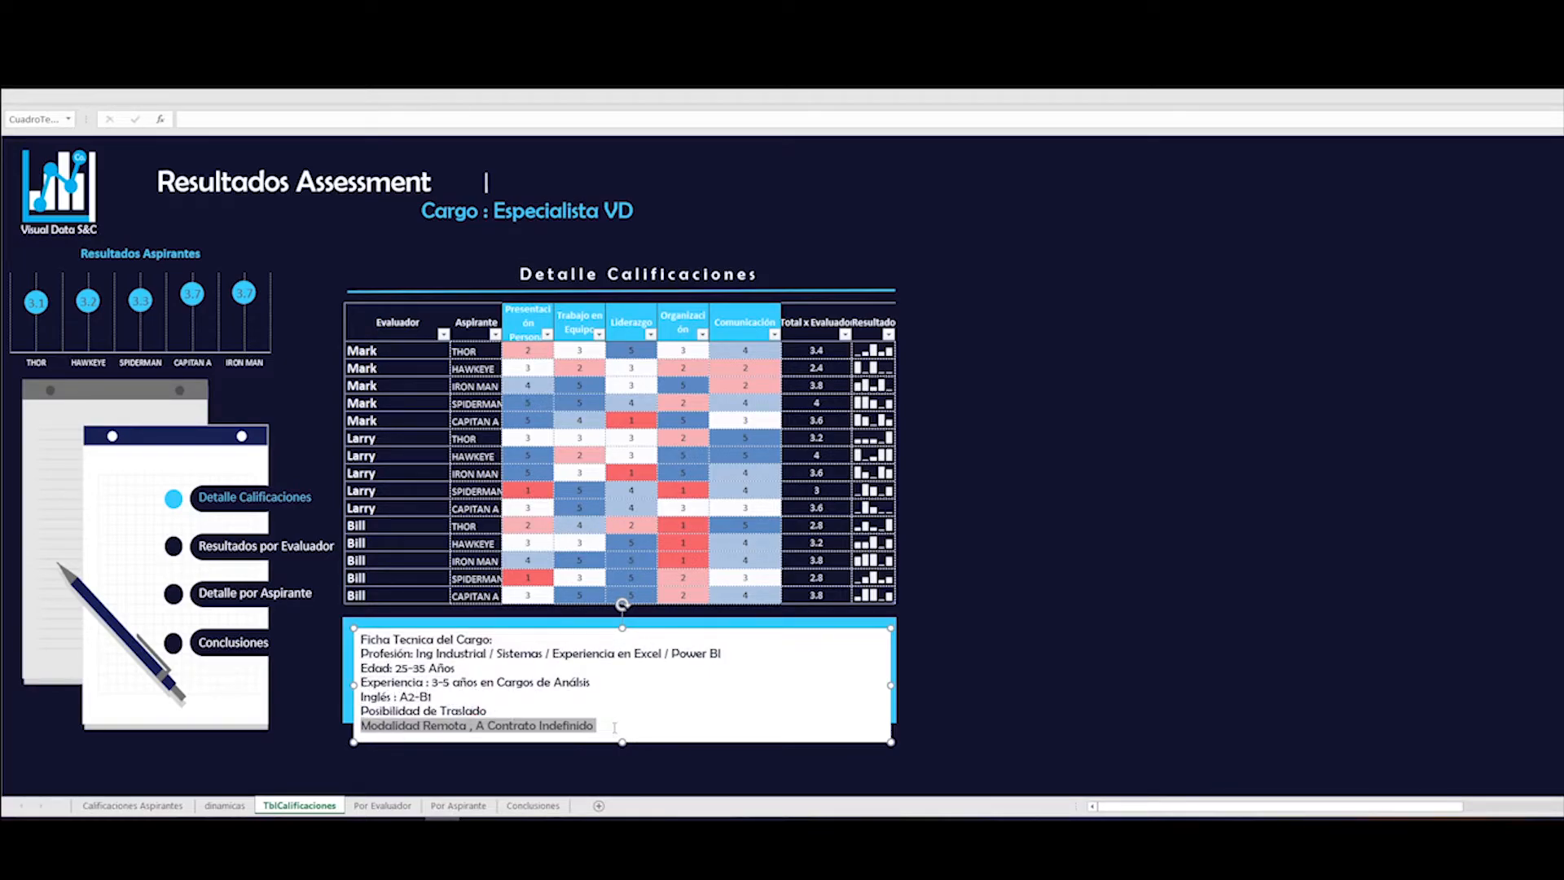
{"action": "left_click", "coordinate": [614, 727]}
{"action": "left_click_drag", "start_coordinate": [614, 727], "coordinate": [411, 658]}
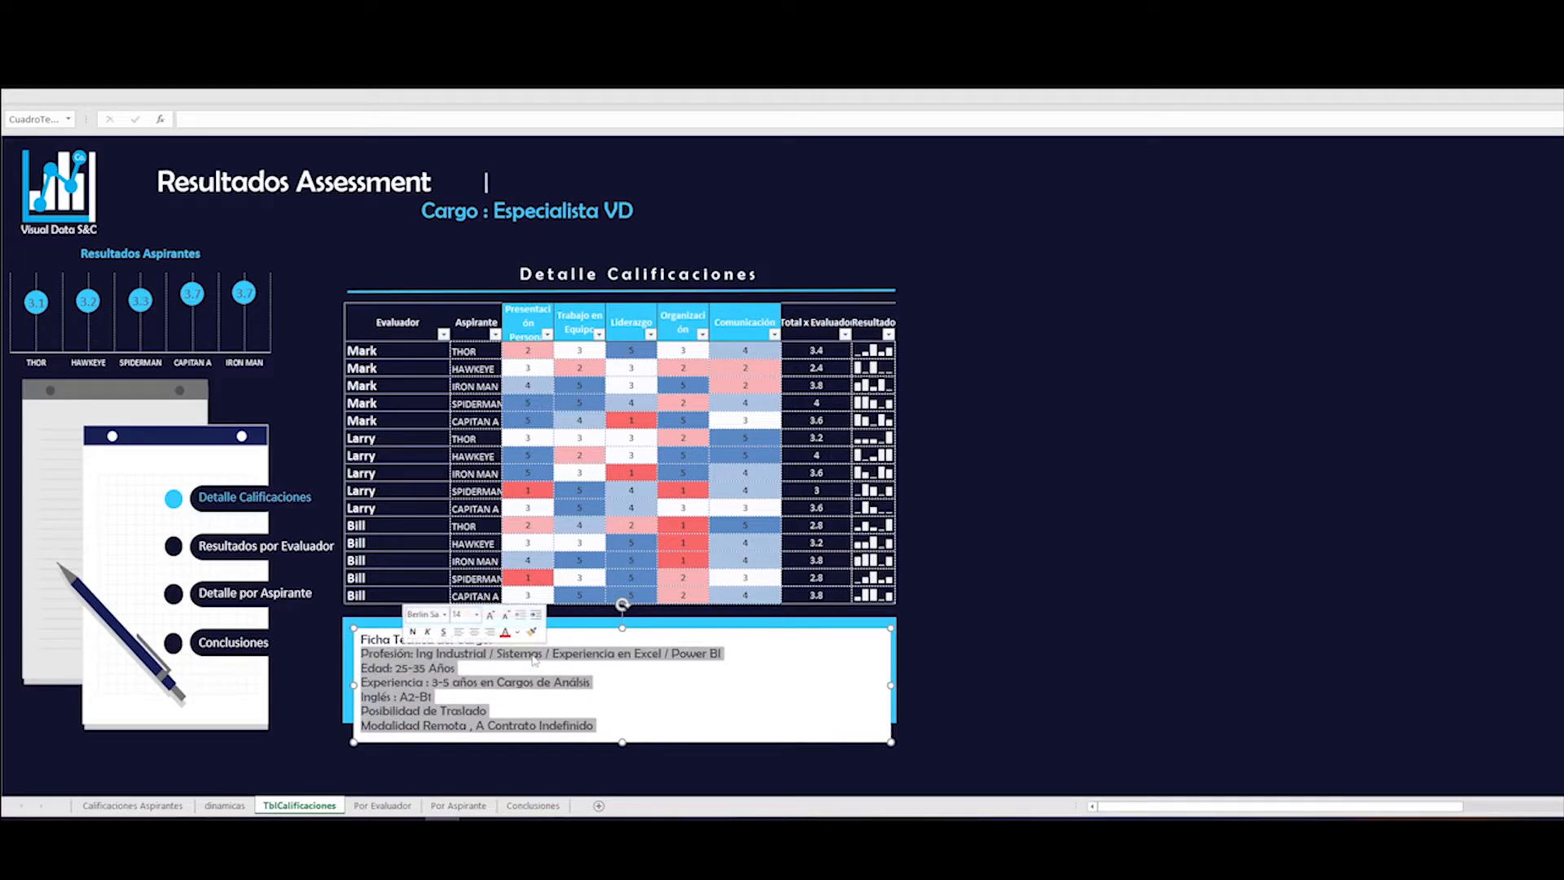
{"action": "left_click", "coordinate": [431, 668]}
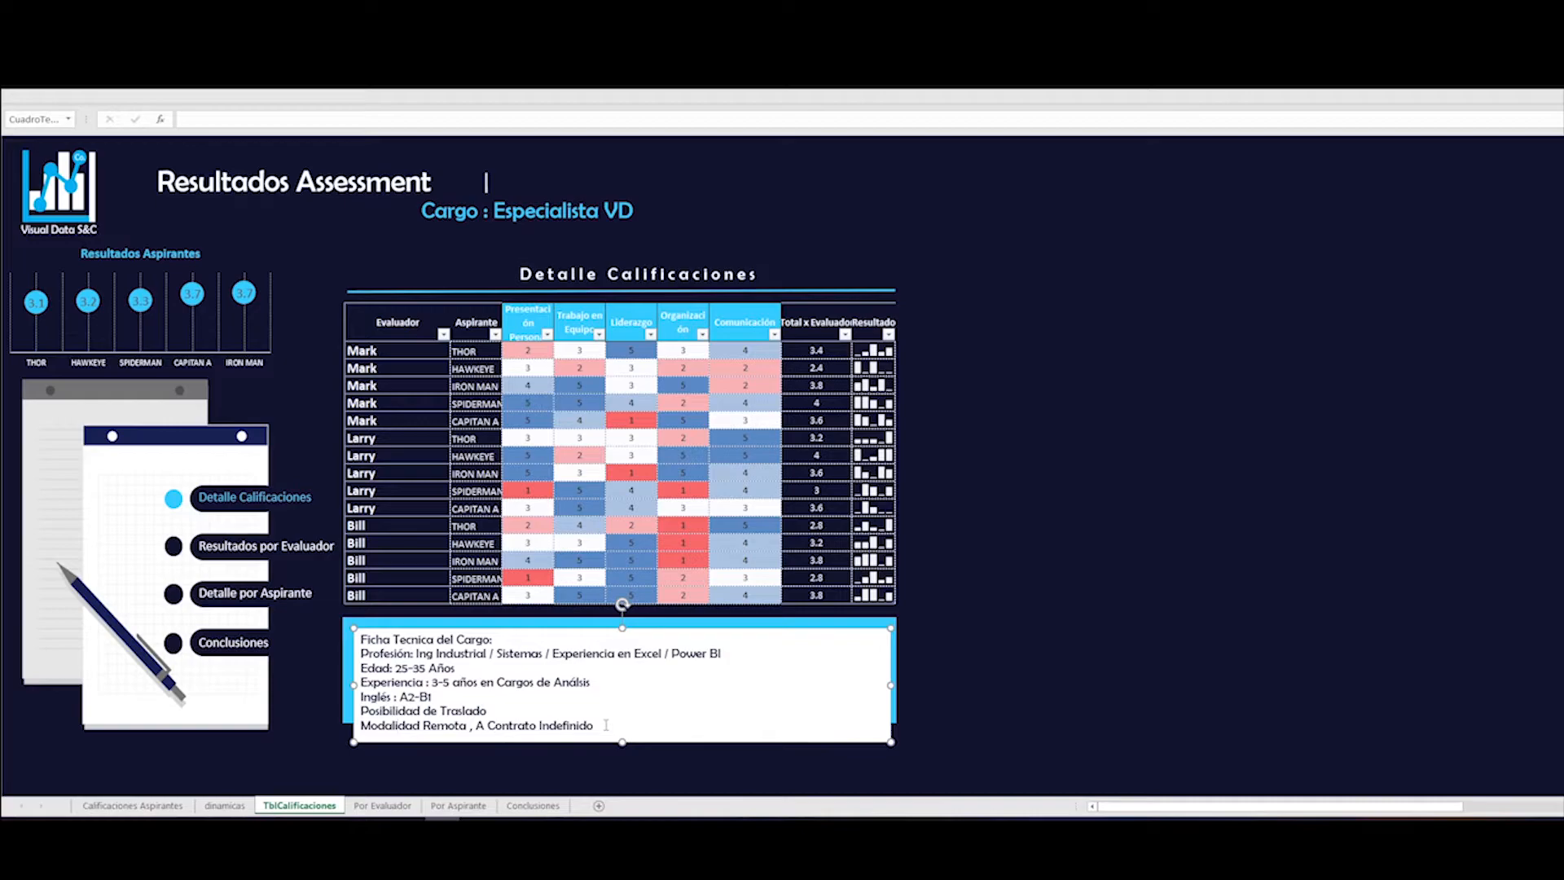
{"action": "left_click_drag", "start_coordinate": [606, 724], "coordinate": [361, 639]}
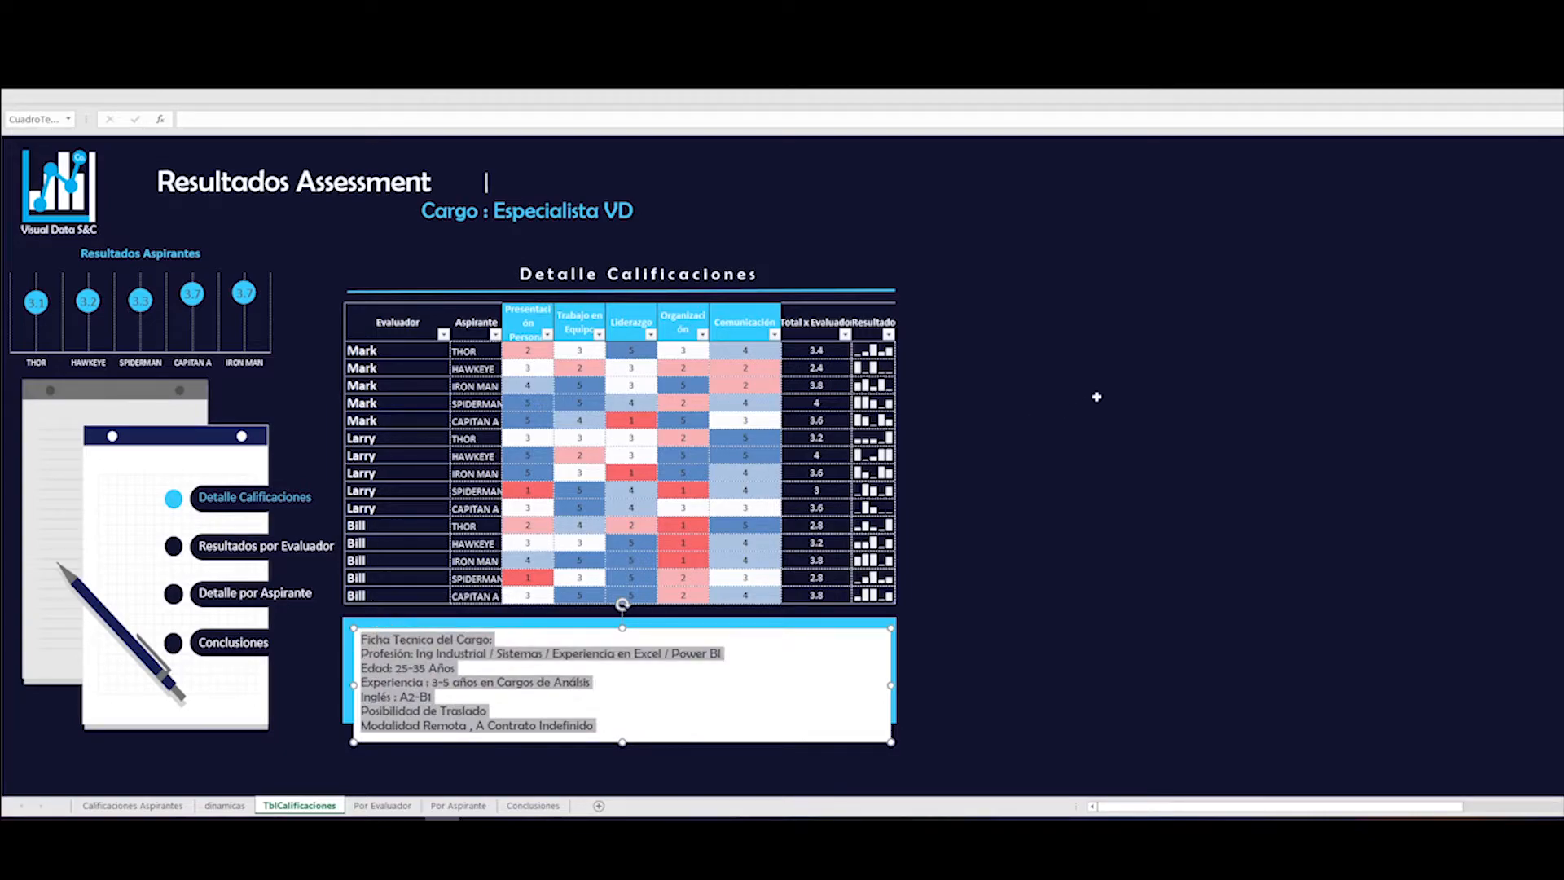
{"action": "left_click", "coordinate": [1091, 403]}
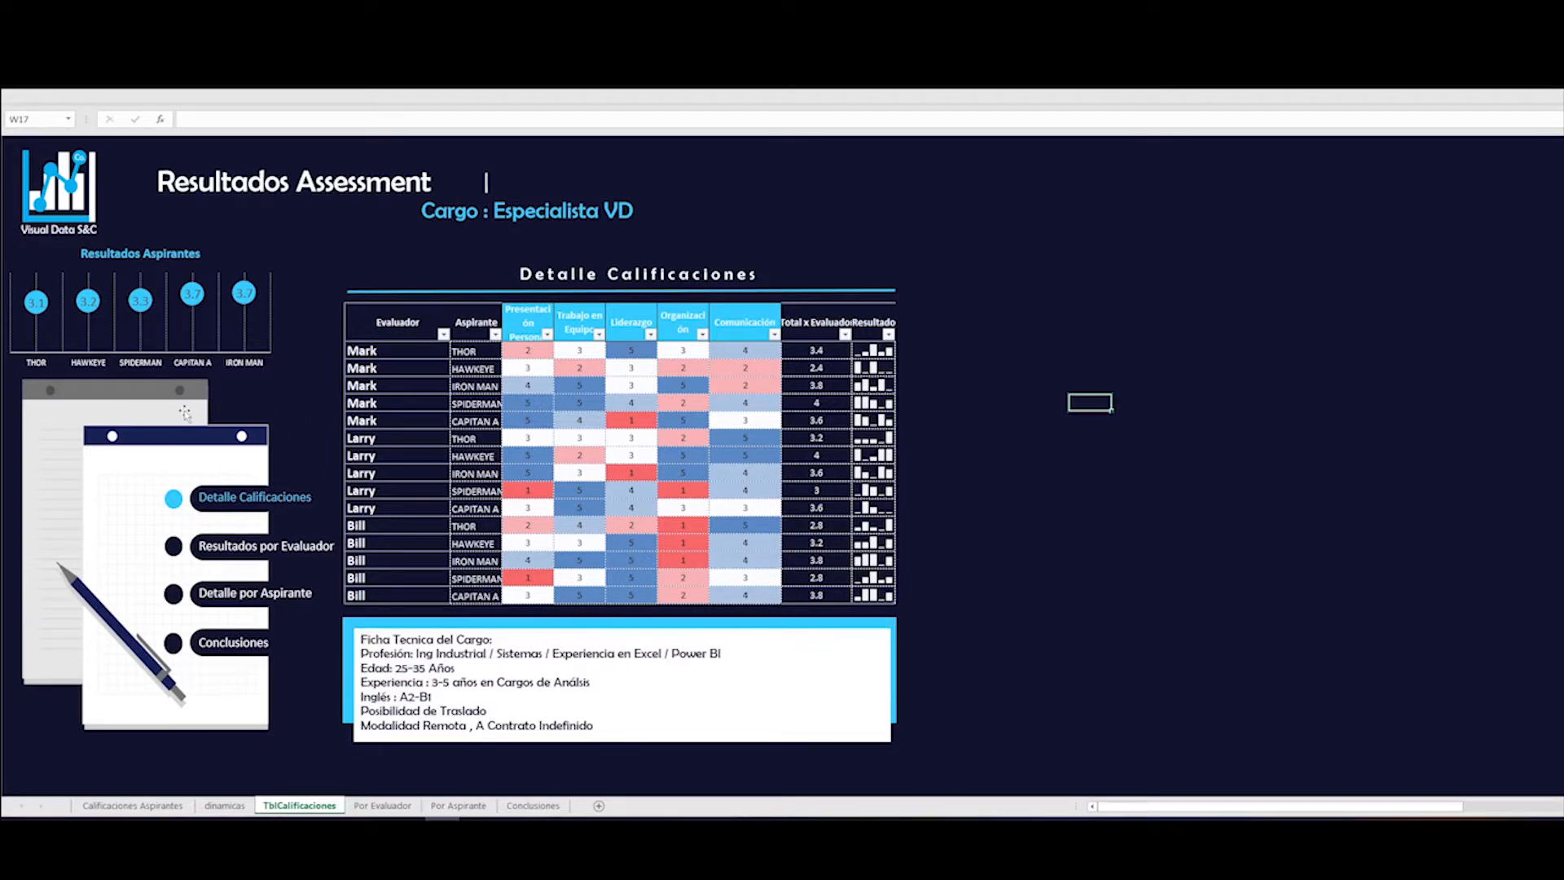
- Move the notepad and pen illustration to the empty area beside the Detalle Calificaciones table, and undo the move
{"action": "left_click", "coordinate": [185, 412]}
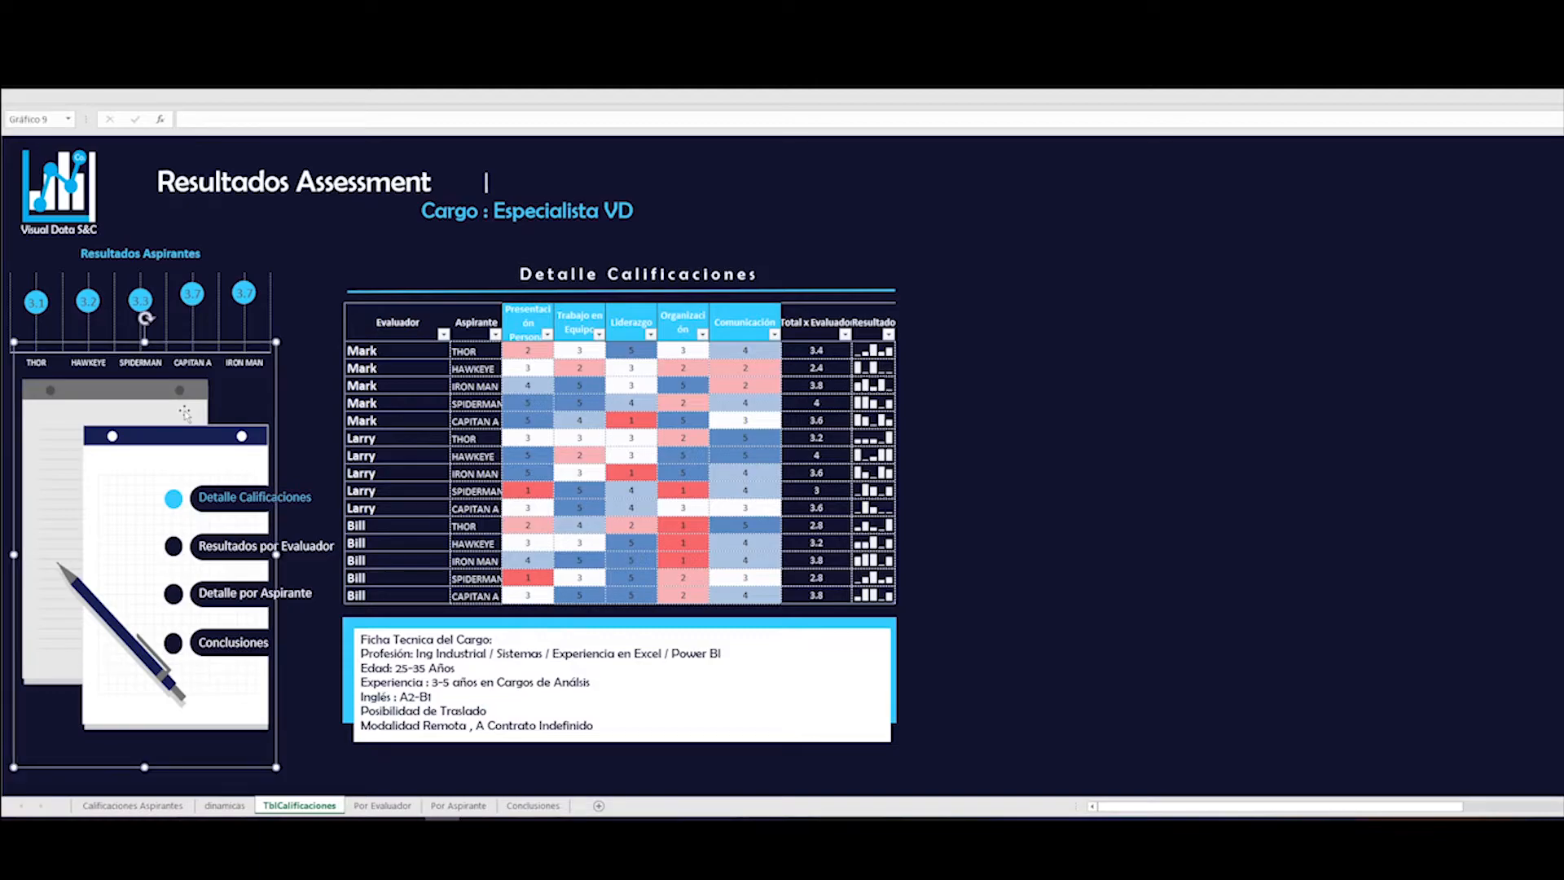
{"action": "left_click_drag", "start_coordinate": [185, 412], "coordinate": [1113, 339]}
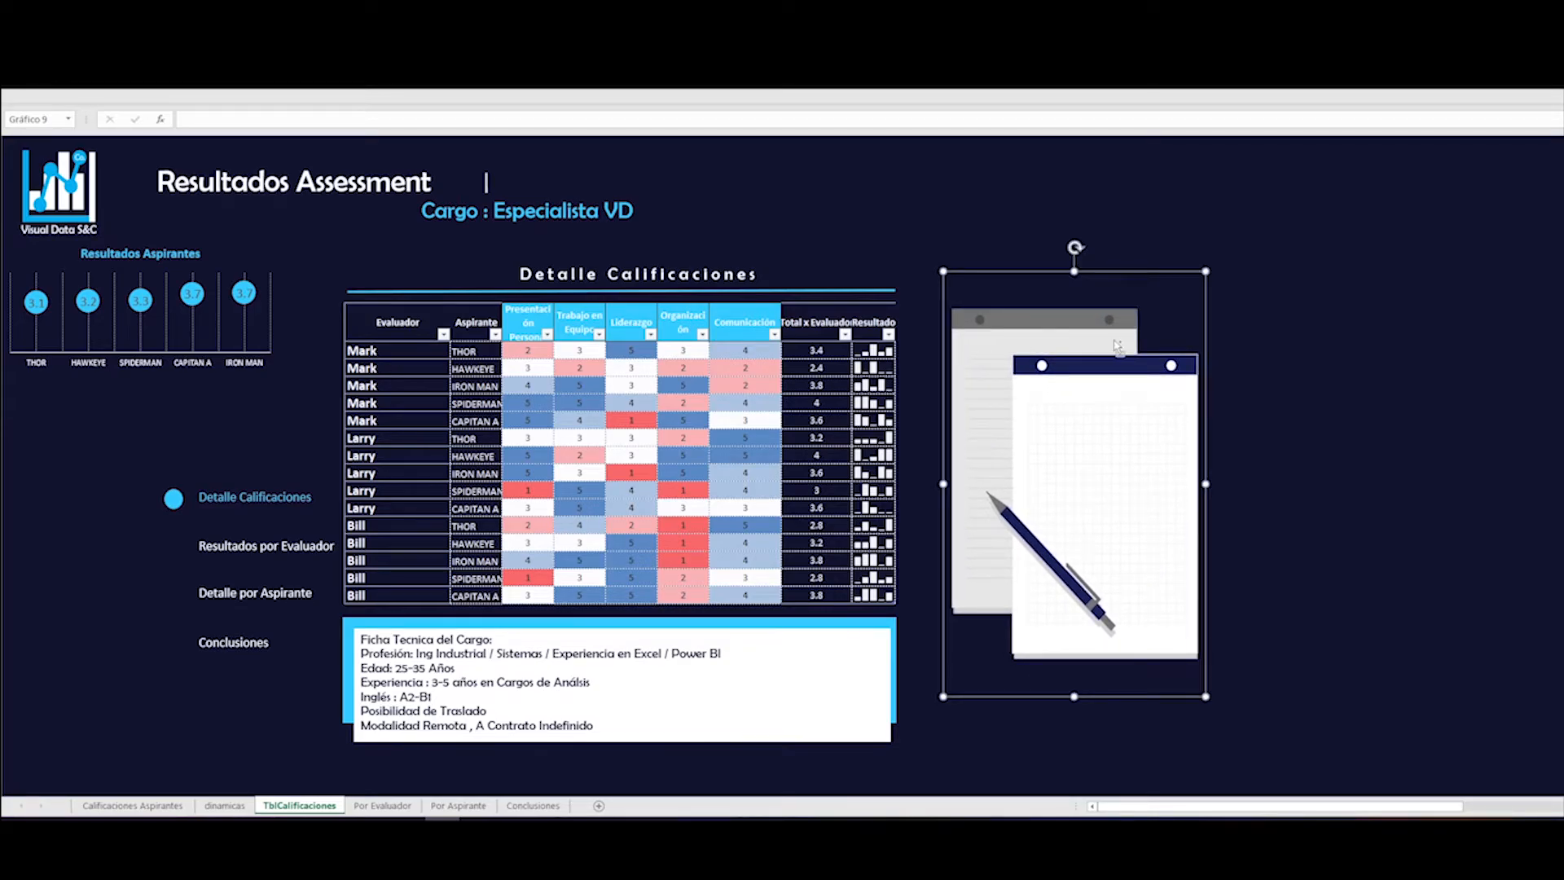
{"action": "key", "text": "ctrl+z"}
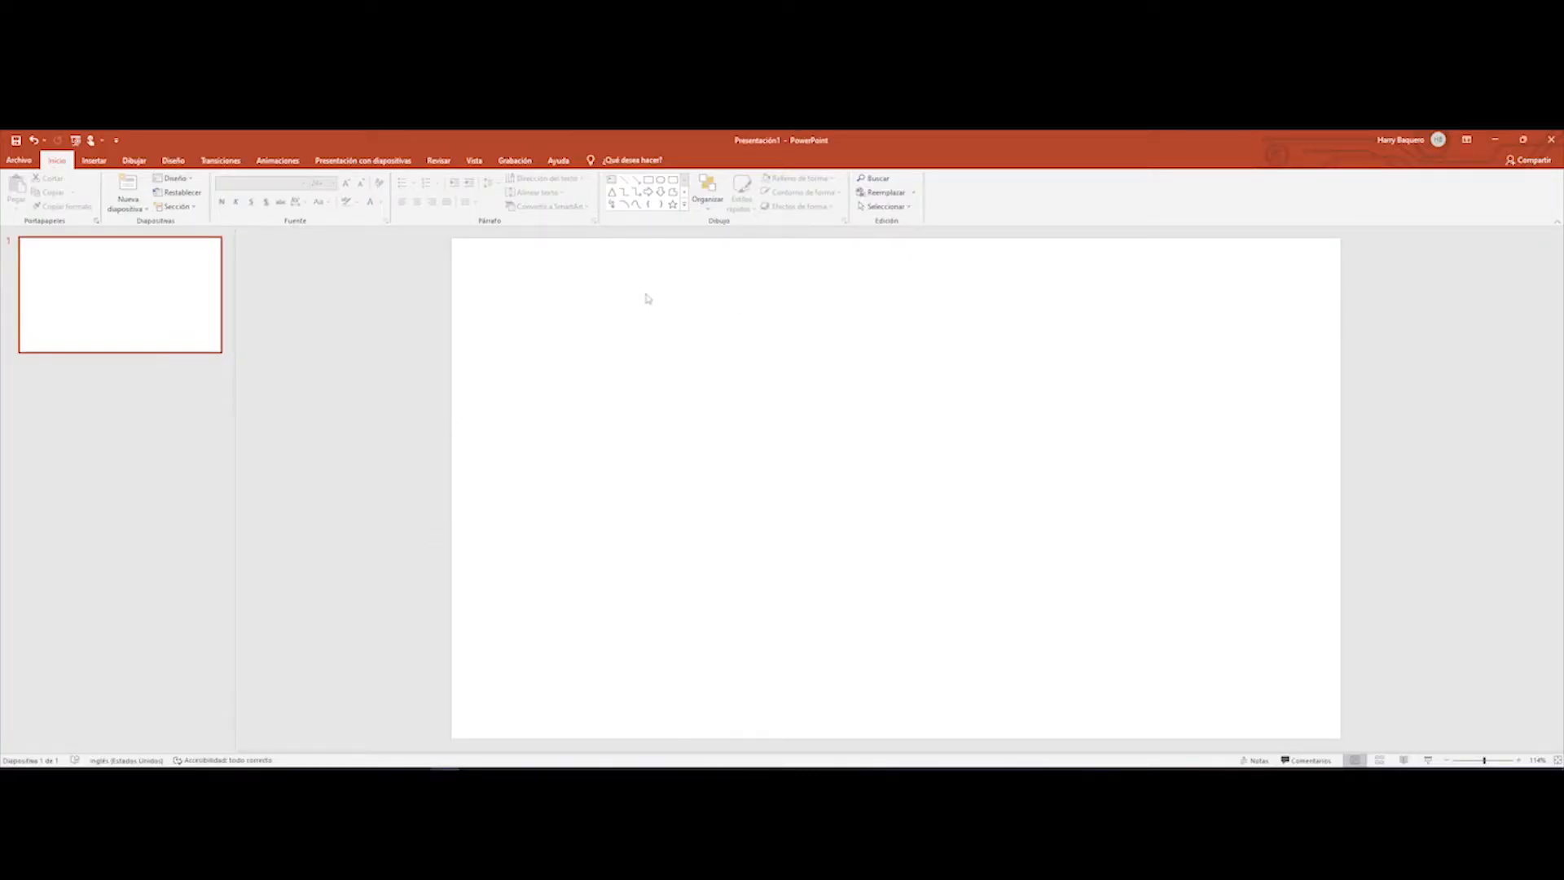
- In the blank PowerPoint presentation, open the icon library and browse its categories from Accesibilidad to Caras
{"action": "left_click", "coordinate": [100, 163]}
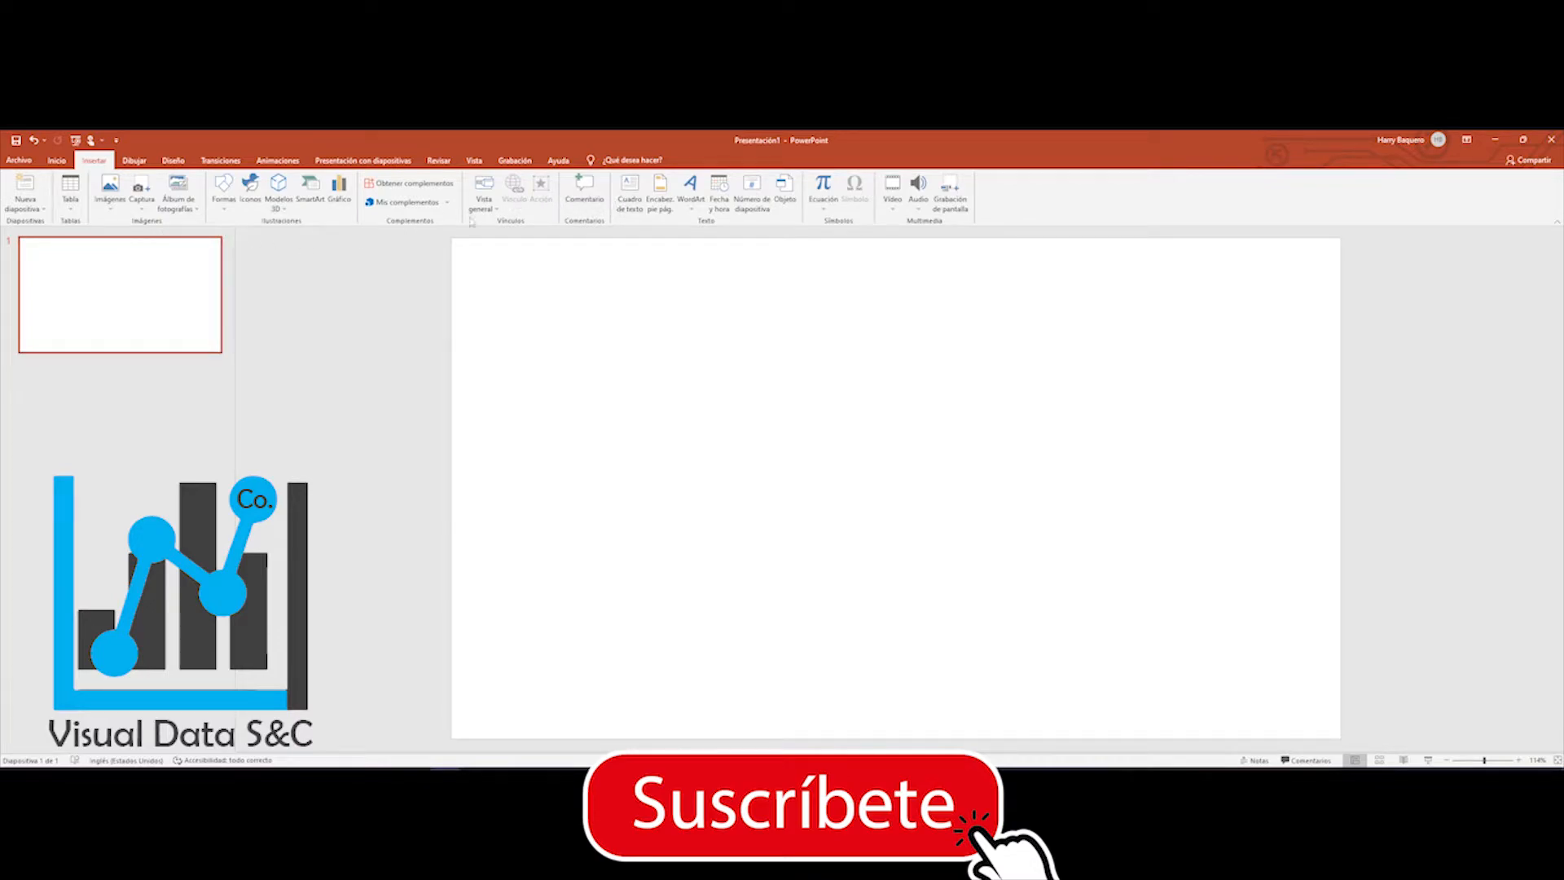
{"action": "left_click", "coordinate": [247, 194]}
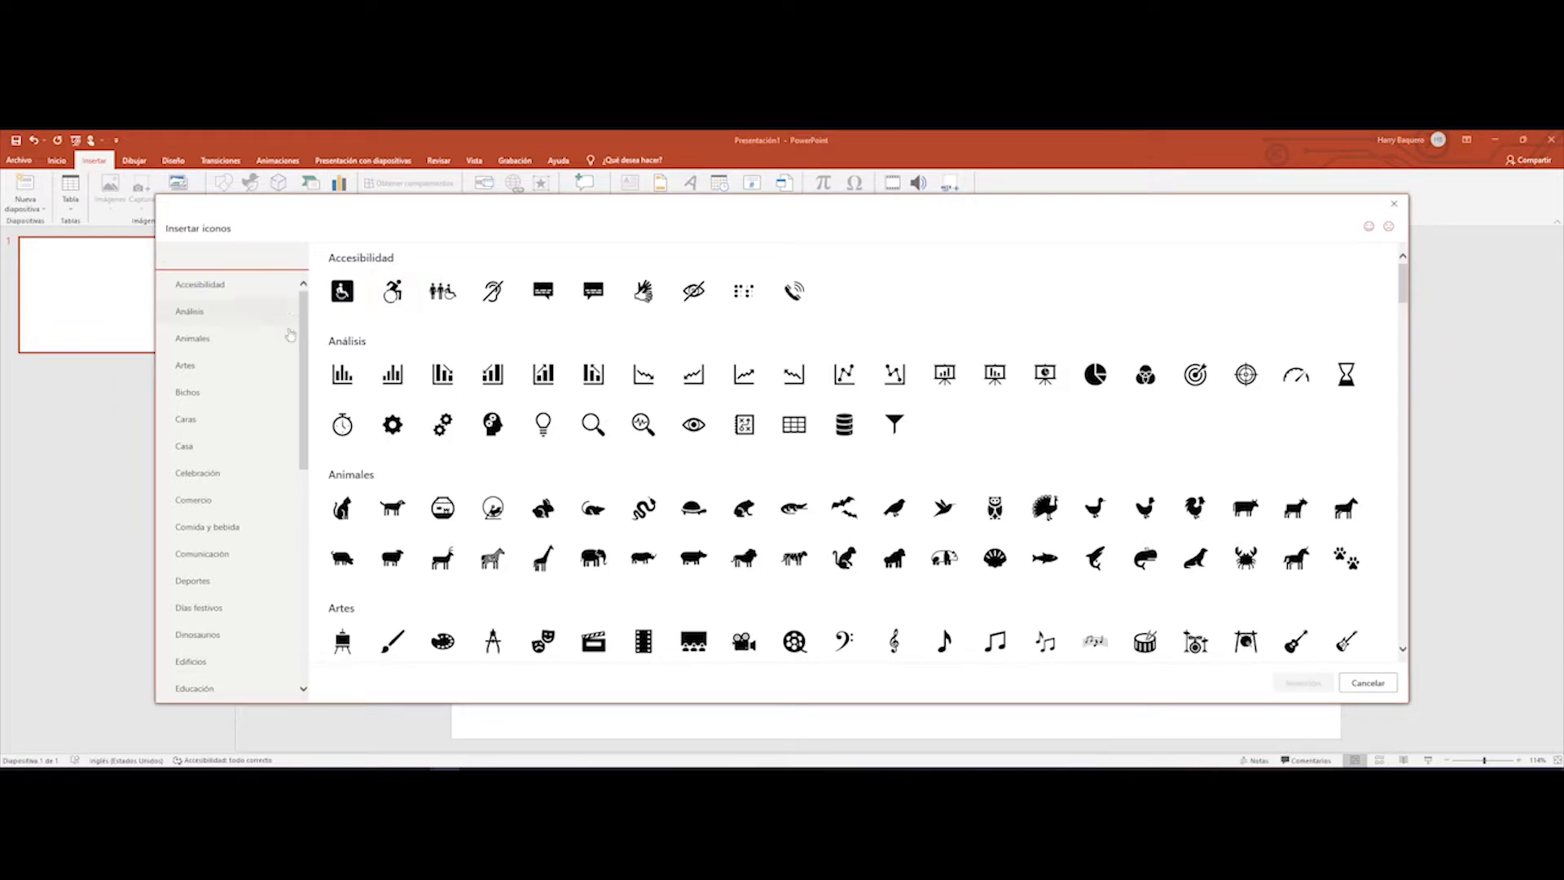
{"action": "mouse_move", "coordinate": [306, 326]}
{"action": "left_mouse_down"}
{"action": "mouse_move", "coordinate": [306, 522]}
{"action": "mouse_move", "coordinate": [306, 324]}
{"action": "left_mouse_up"}
{"action": "scroll", "coordinate": [807, 487], "scroll_direction": "down", "scroll_amount": 3}
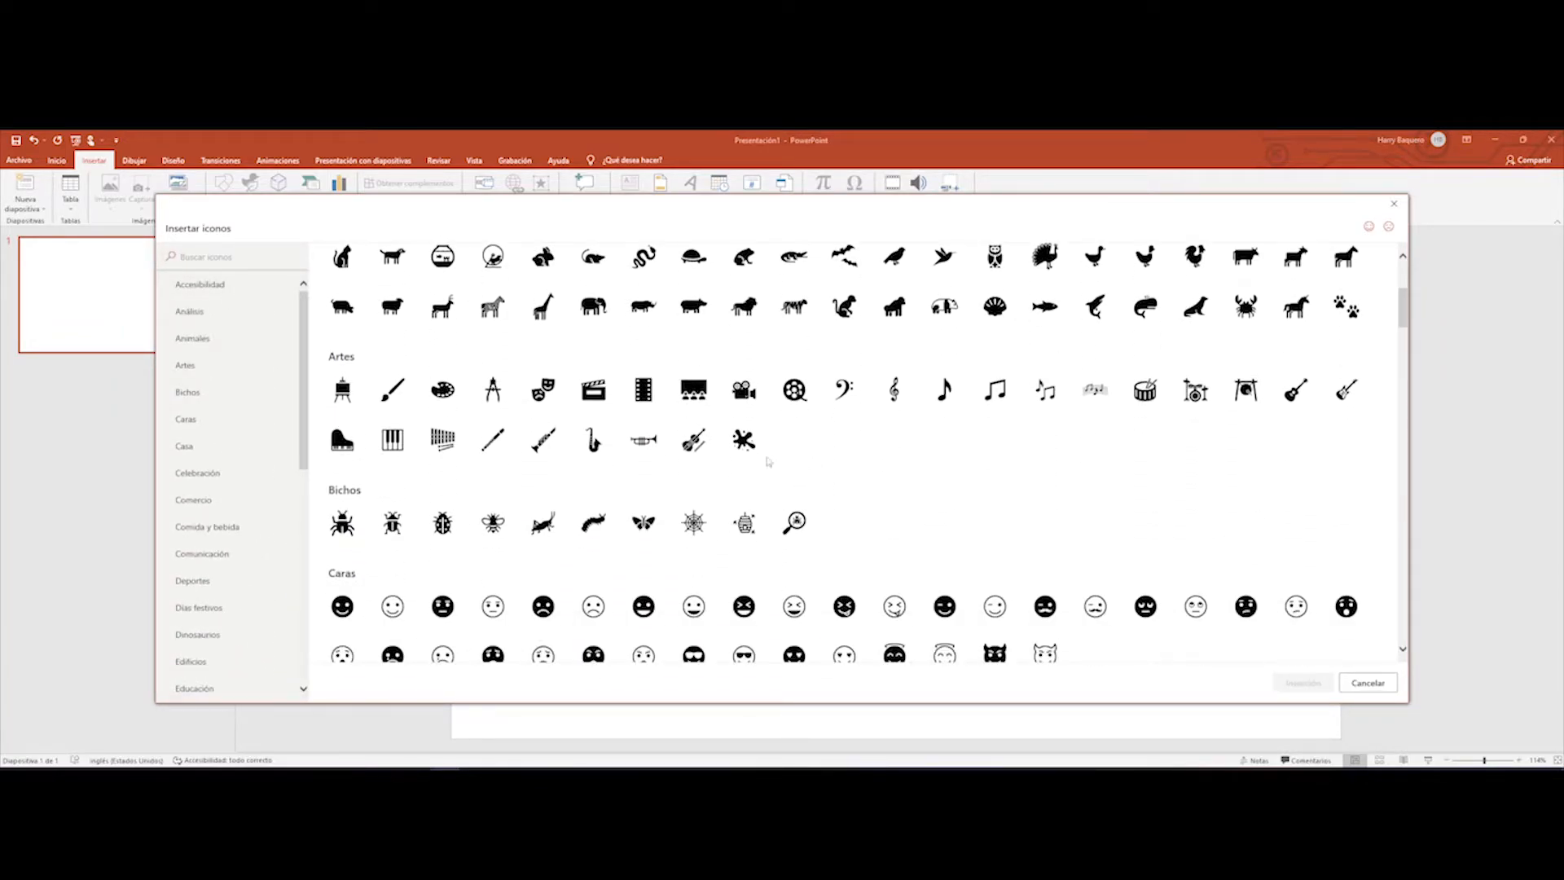
{"action": "scroll", "coordinate": [763, 415], "scroll_direction": "up", "scroll_amount": 3}
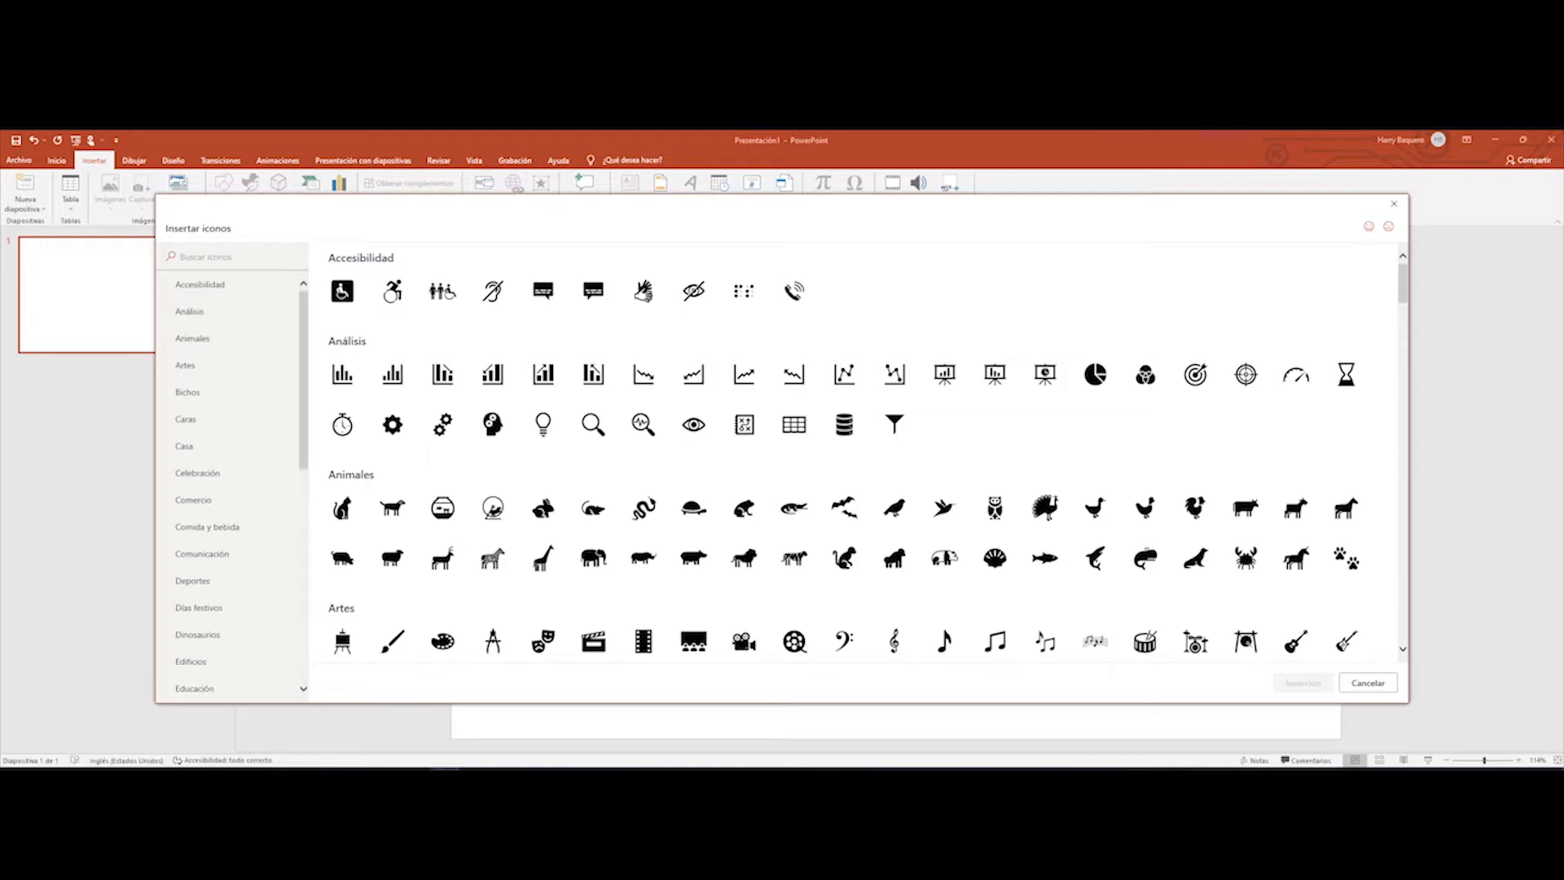
{"action": "left_click_drag", "start_coordinate": [437, 217], "coordinate": [437, 251]}
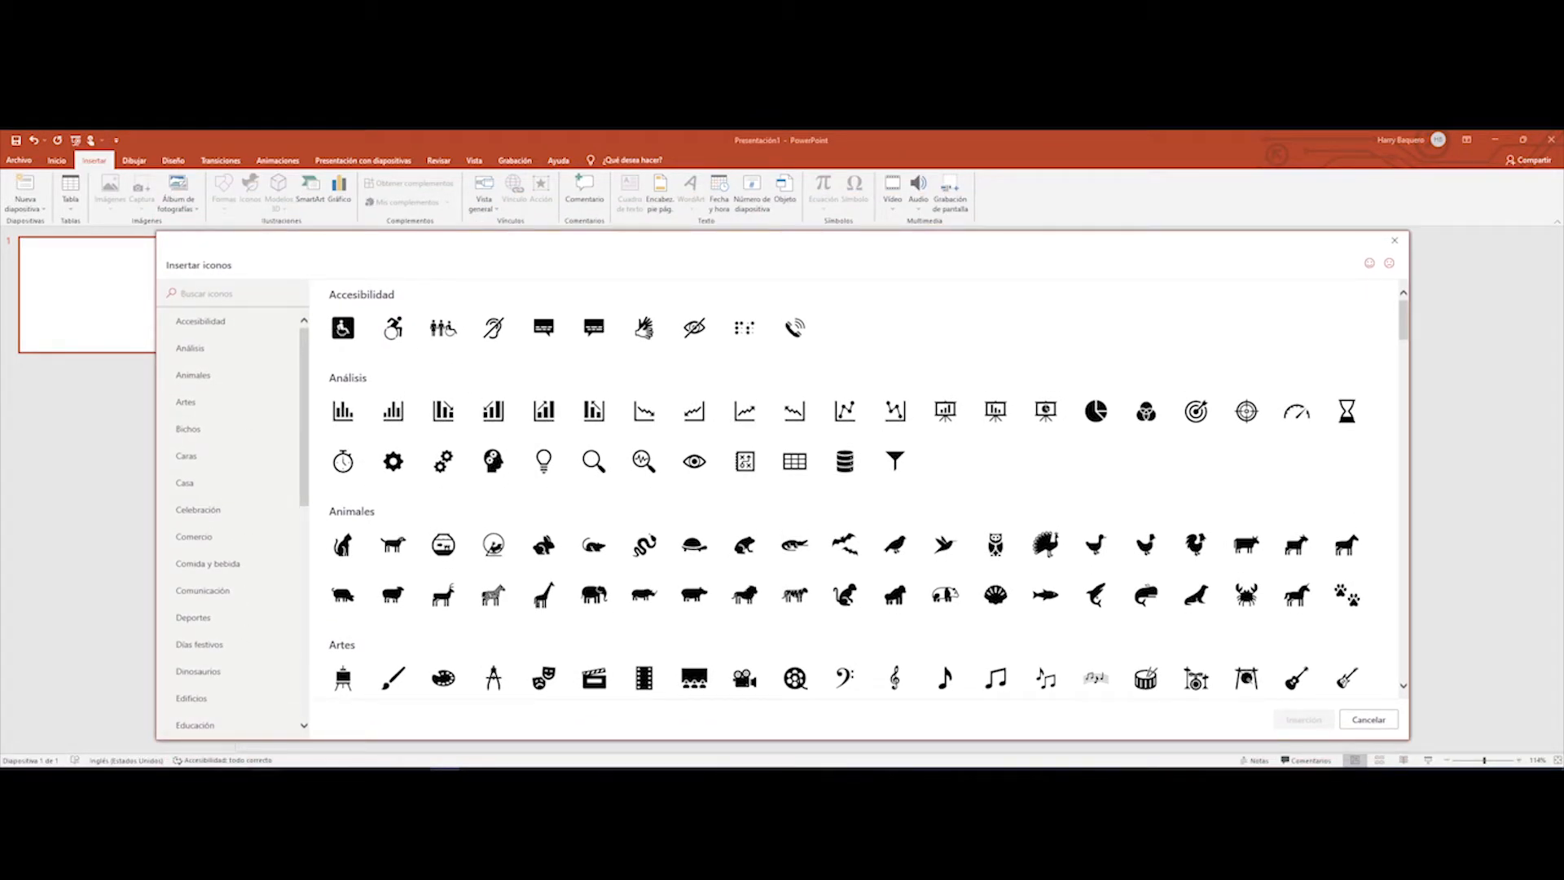
- Open the WhatsApp screenshot of the Ilustraciones gallery in Photos, compare it with the icon library, and view it maximized
{"action": "mouse_move", "coordinate": [415, 779]}
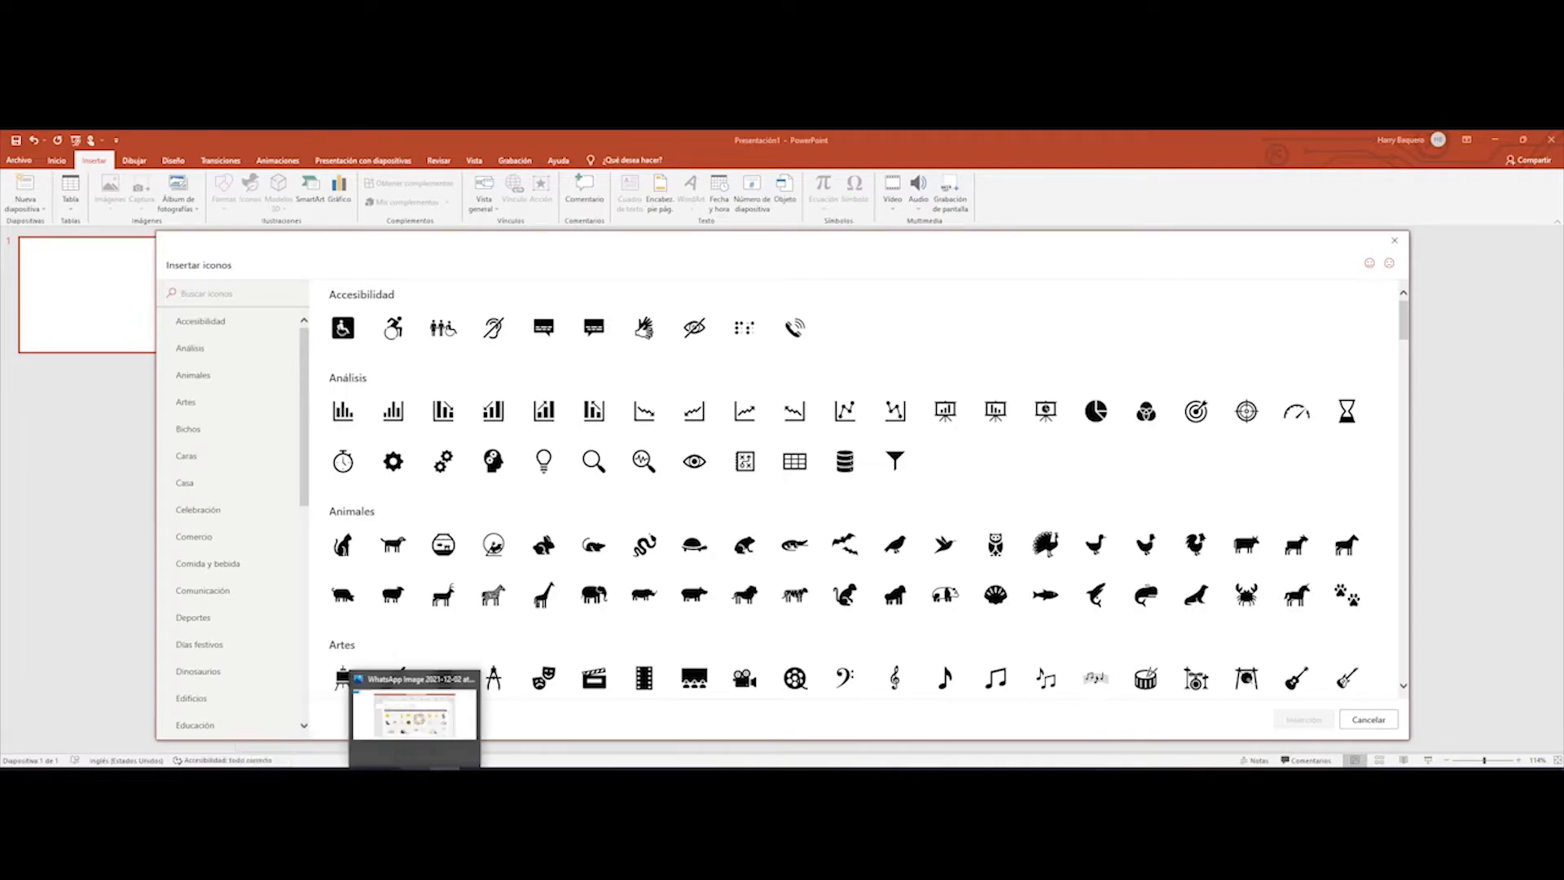
{"action": "left_click", "coordinate": [415, 716]}
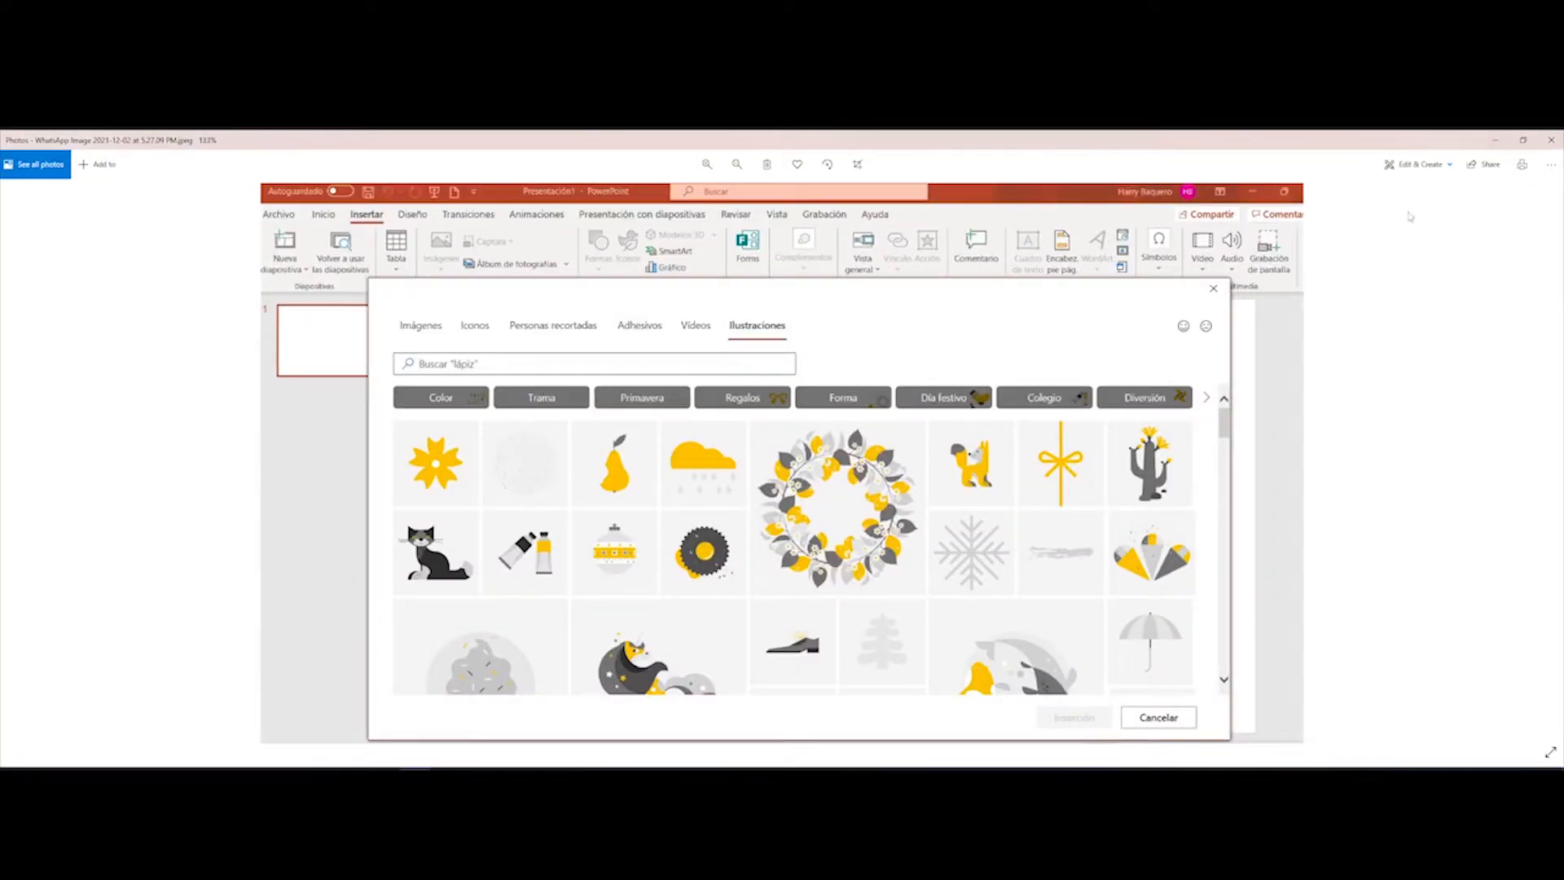
{"action": "left_click", "coordinate": [1509, 144]}
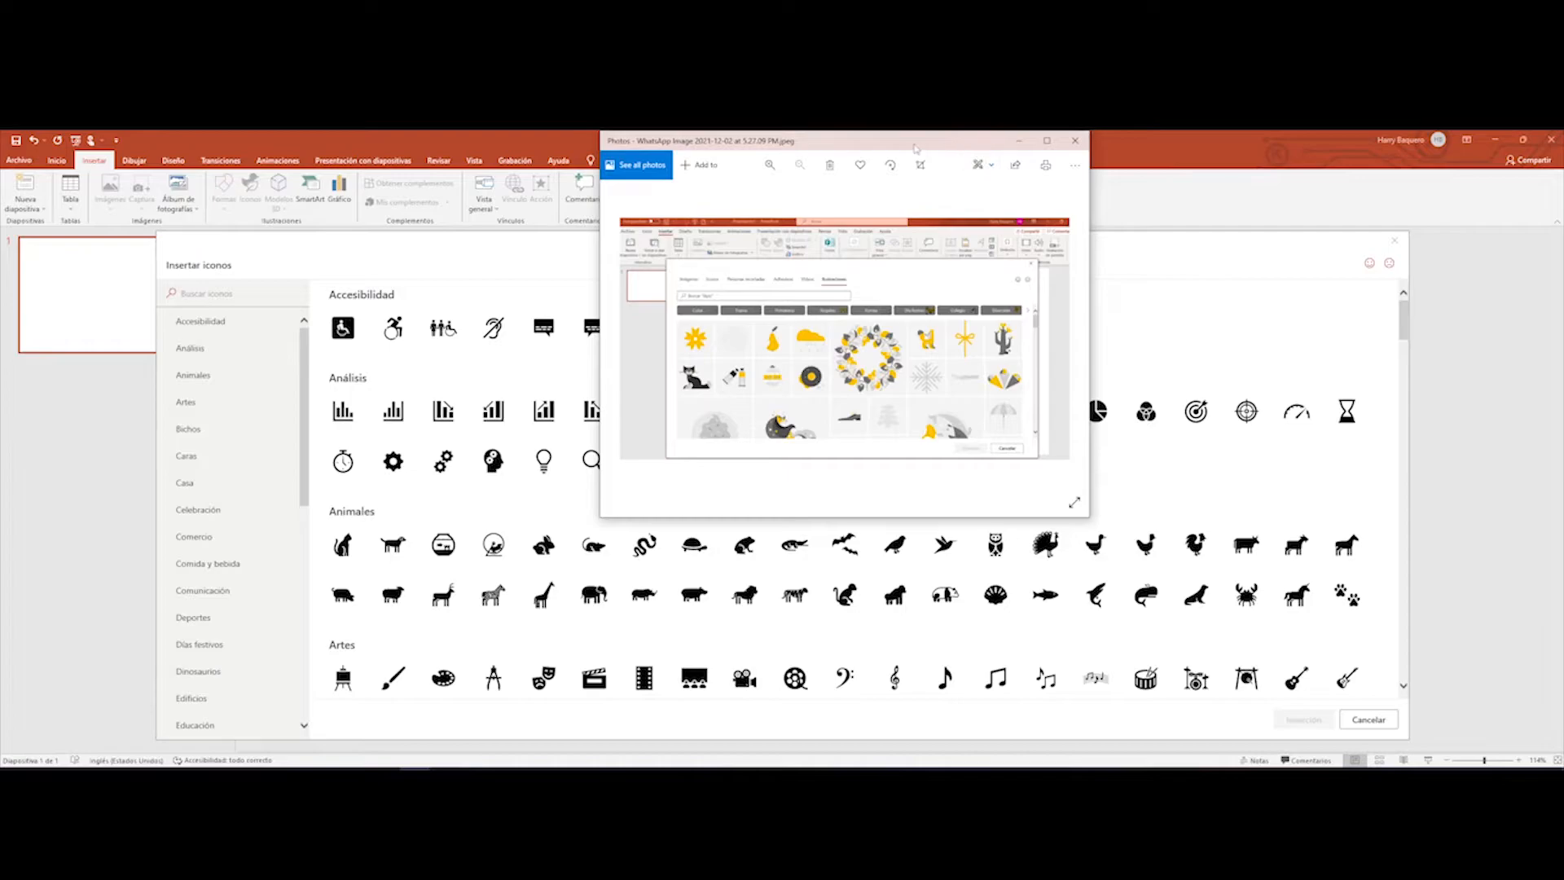
{"action": "left_click_drag", "start_coordinate": [1093, 655], "coordinate": [1362, 755]}
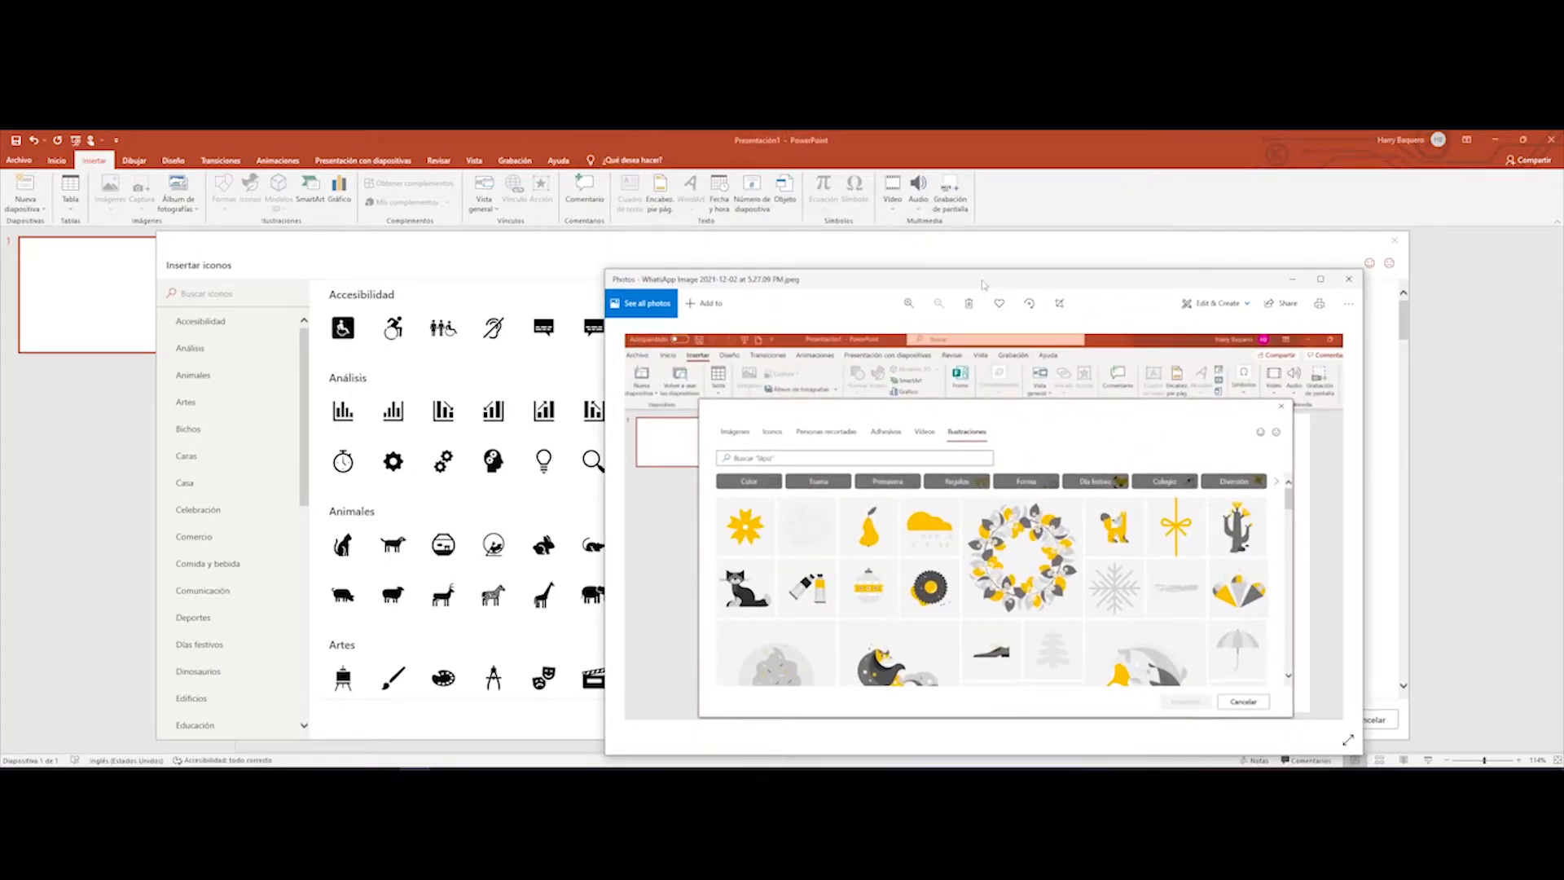
{"action": "left_click_drag", "start_coordinate": [983, 285], "coordinate": [1006, 235]}
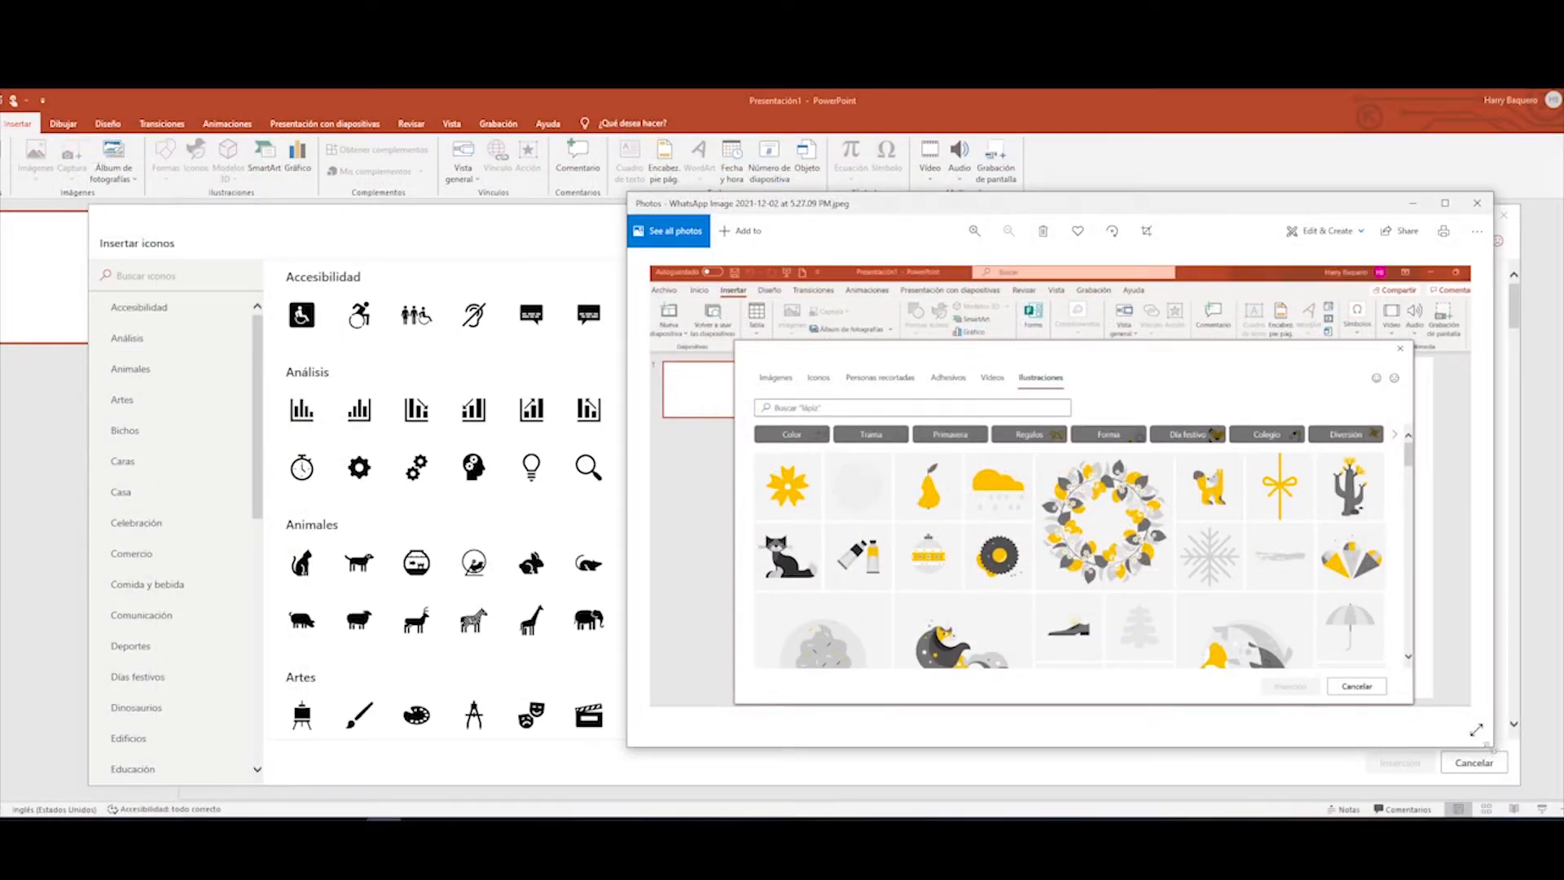
{"action": "left_click_drag", "start_coordinate": [1489, 748], "coordinate": [1528, 784]}
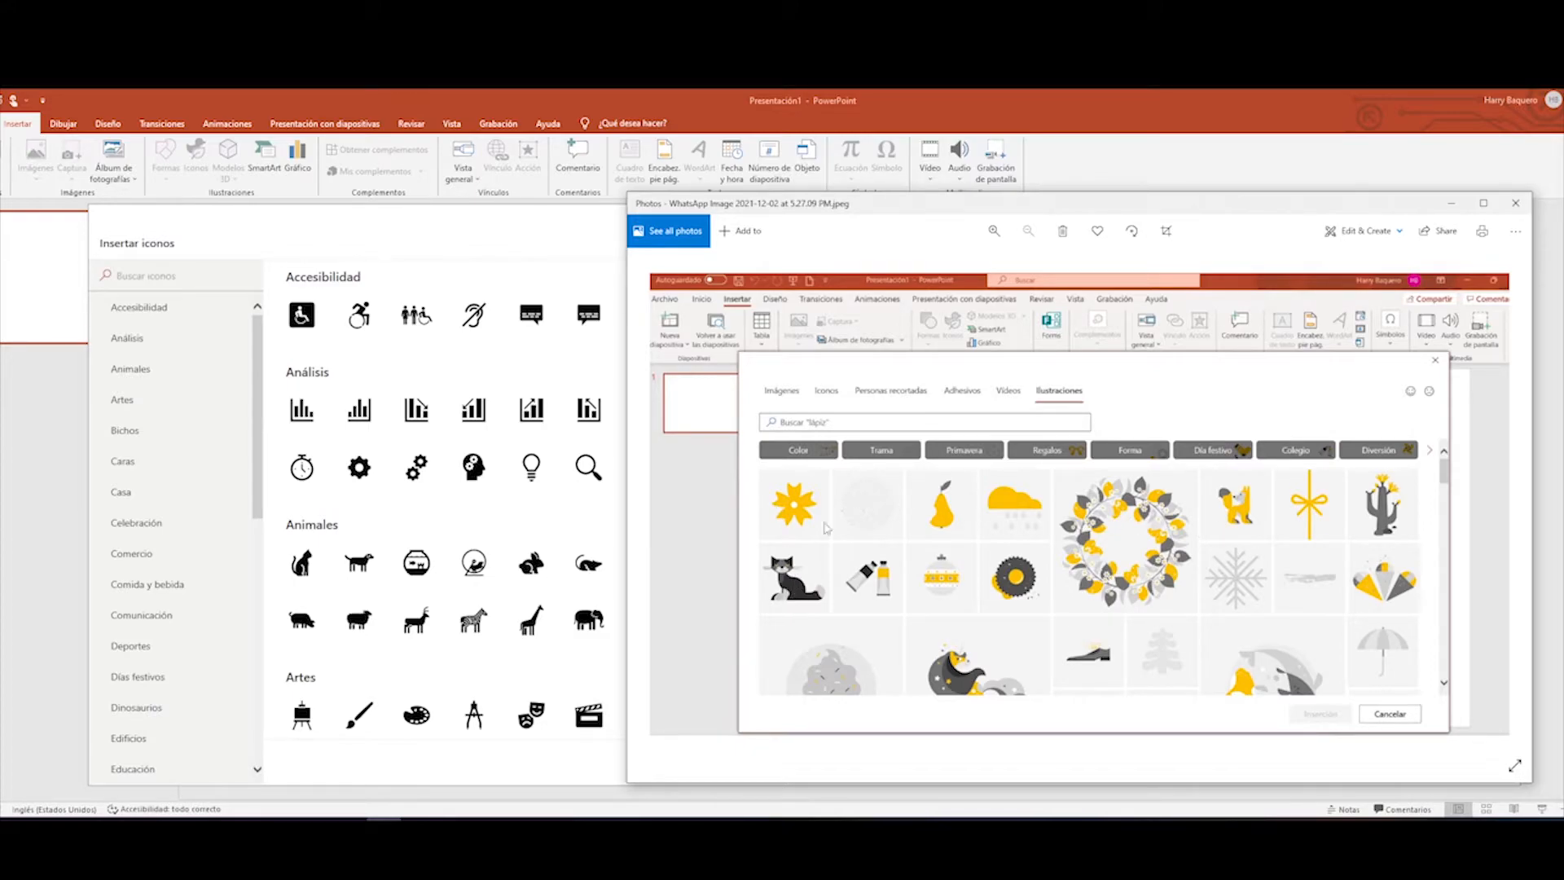
{"action": "left_click", "coordinate": [1484, 203]}
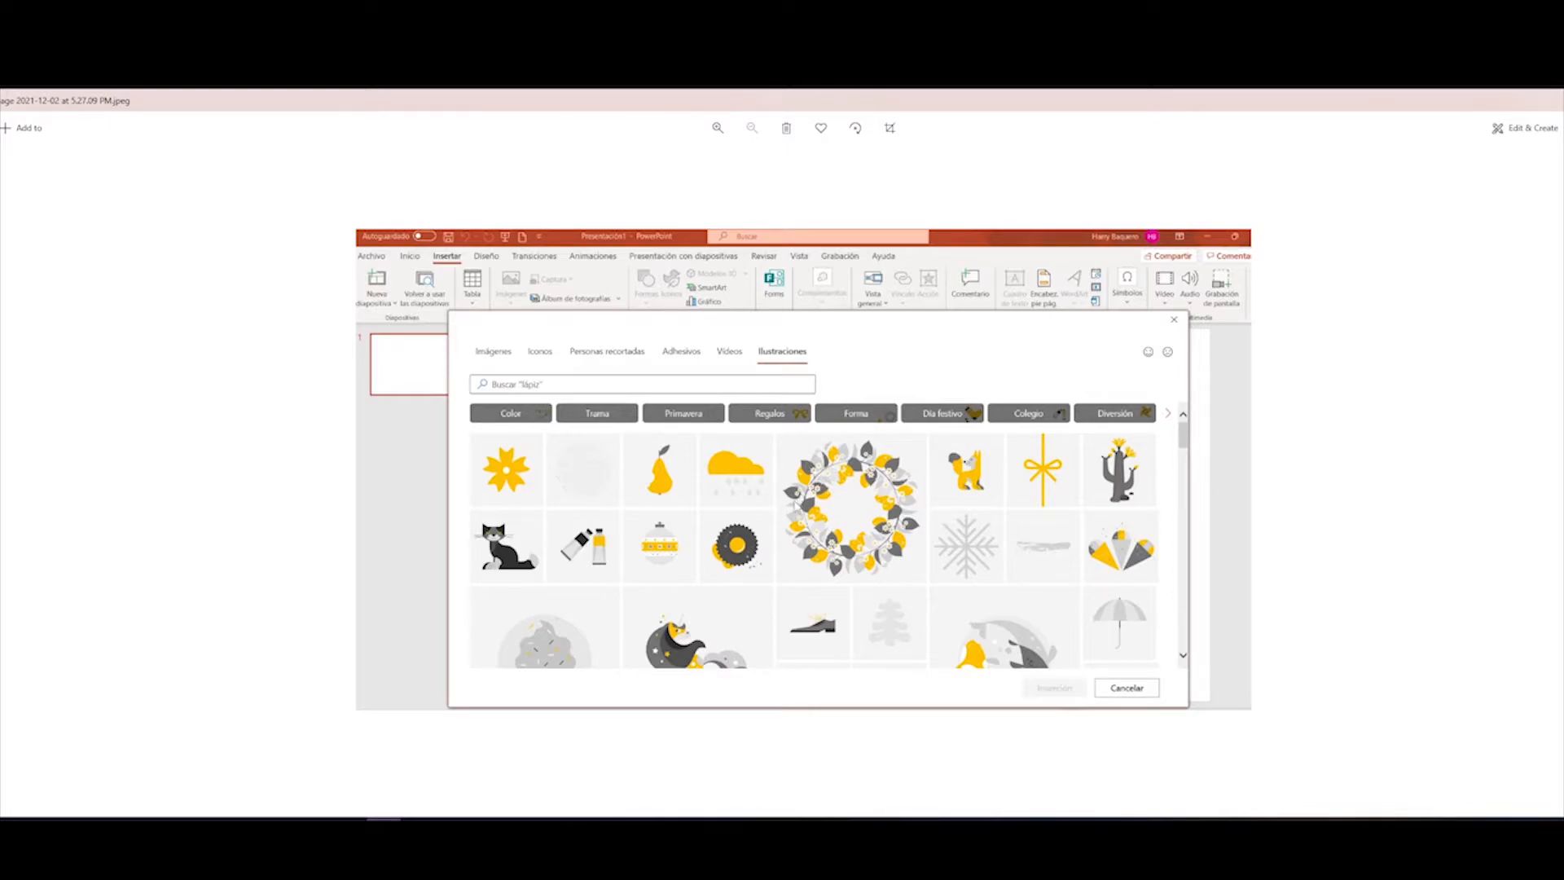
- Close the icon library and the blank PowerPoint presentation, and return to the Excel dashboard
{"action": "scroll", "coordinate": [797, 504], "scroll_direction": "up", "scroll_amount": 2}
{"action": "scroll", "coordinate": [796, 504], "scroll_direction": "up", "scroll_amount": 1}
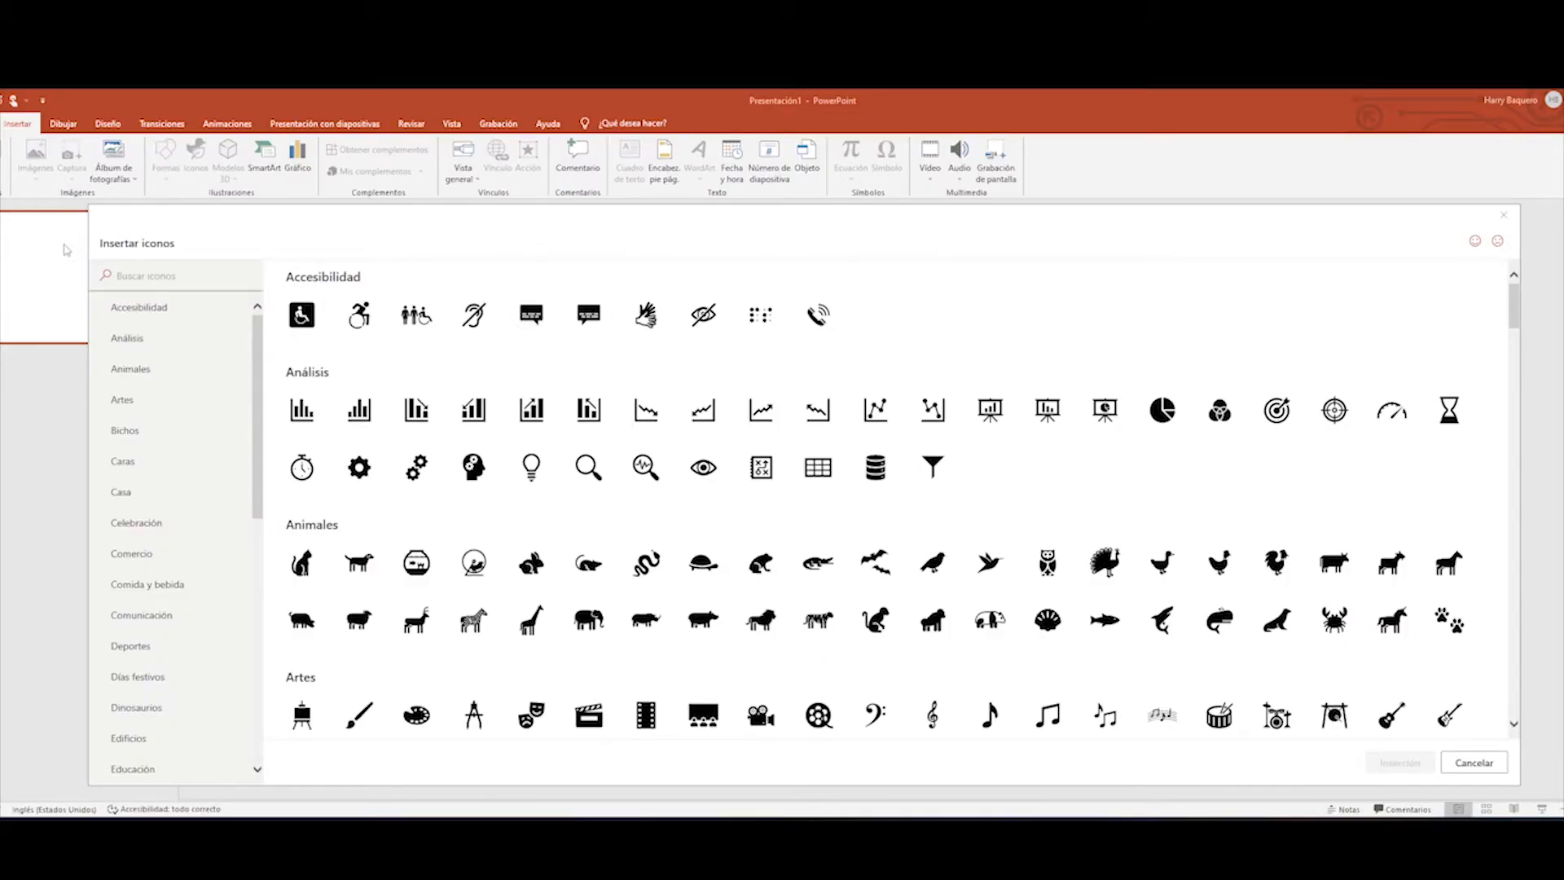
{"action": "left_click", "coordinate": [1500, 220]}
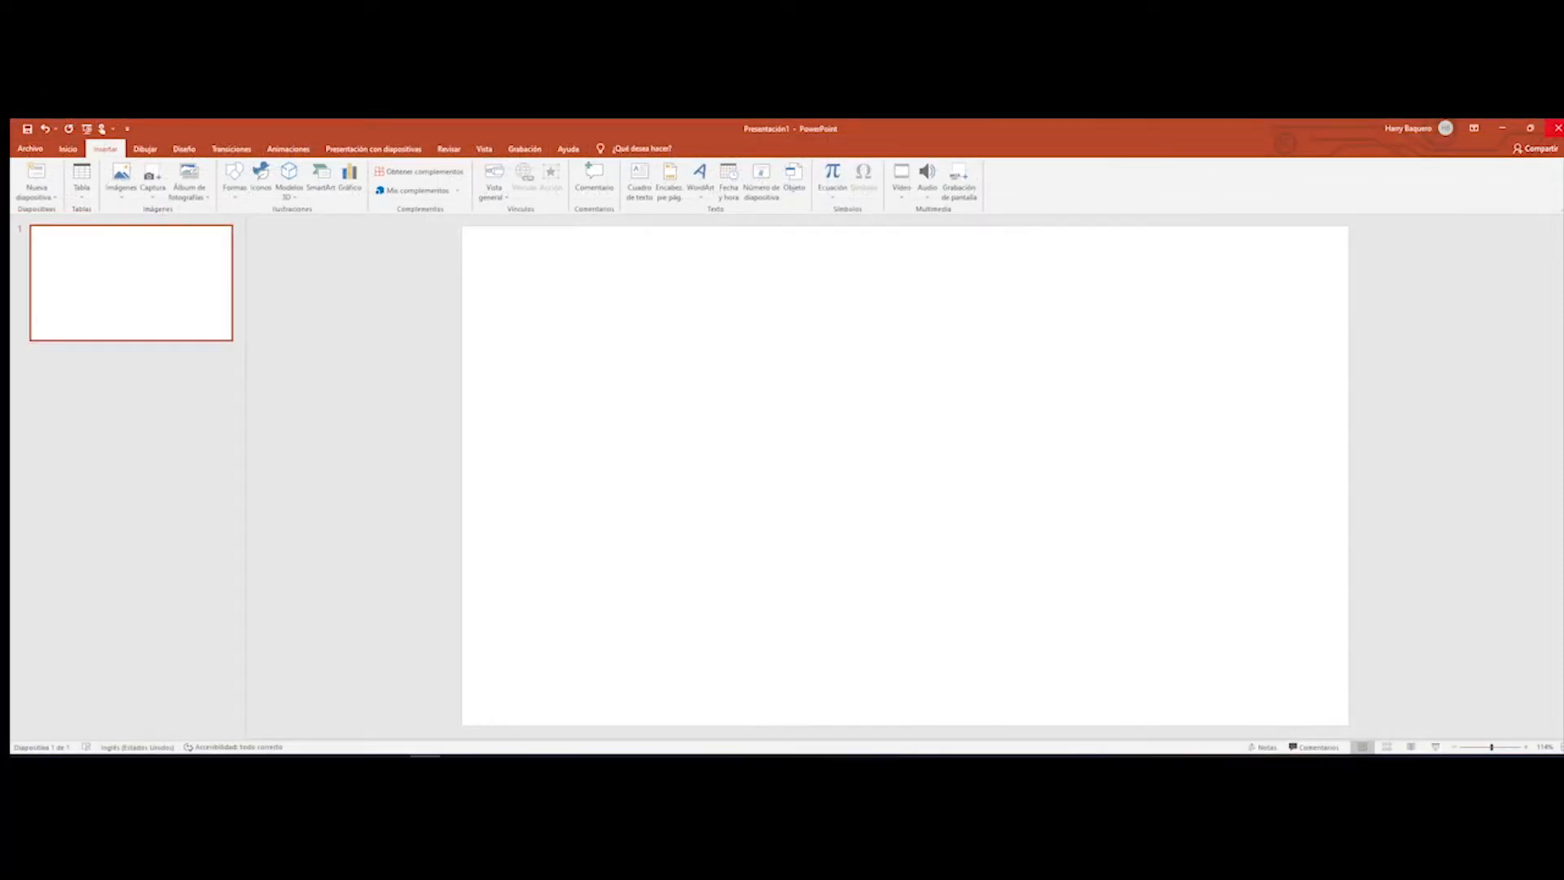
{"action": "left_click", "coordinate": [1557, 129]}
{"action": "left_click", "coordinate": [834, 509]}
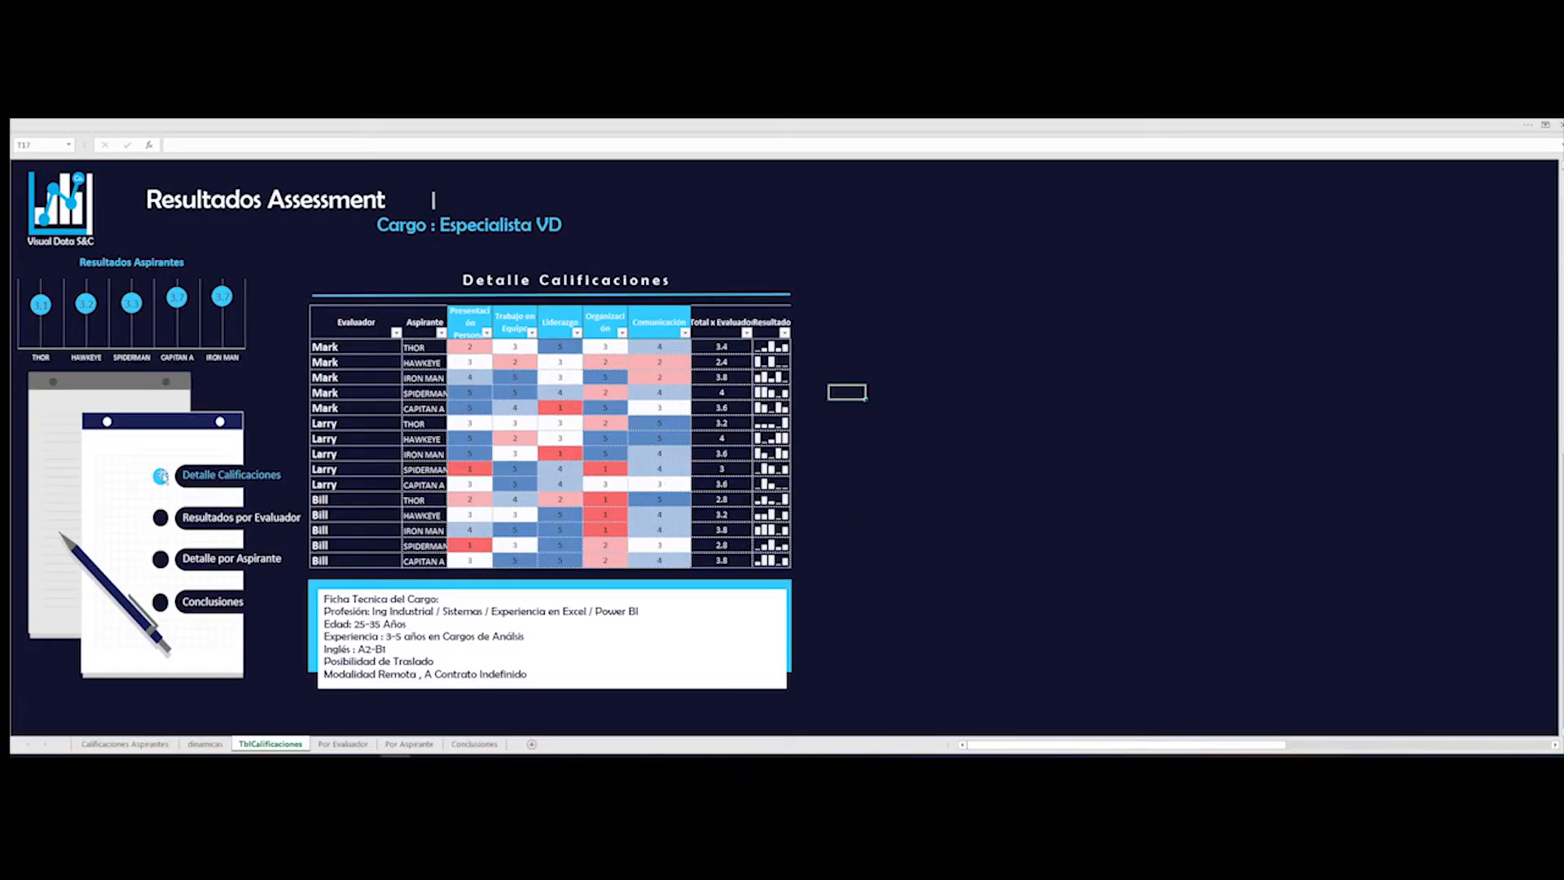
{"action": "left_click", "coordinate": [141, 423]}
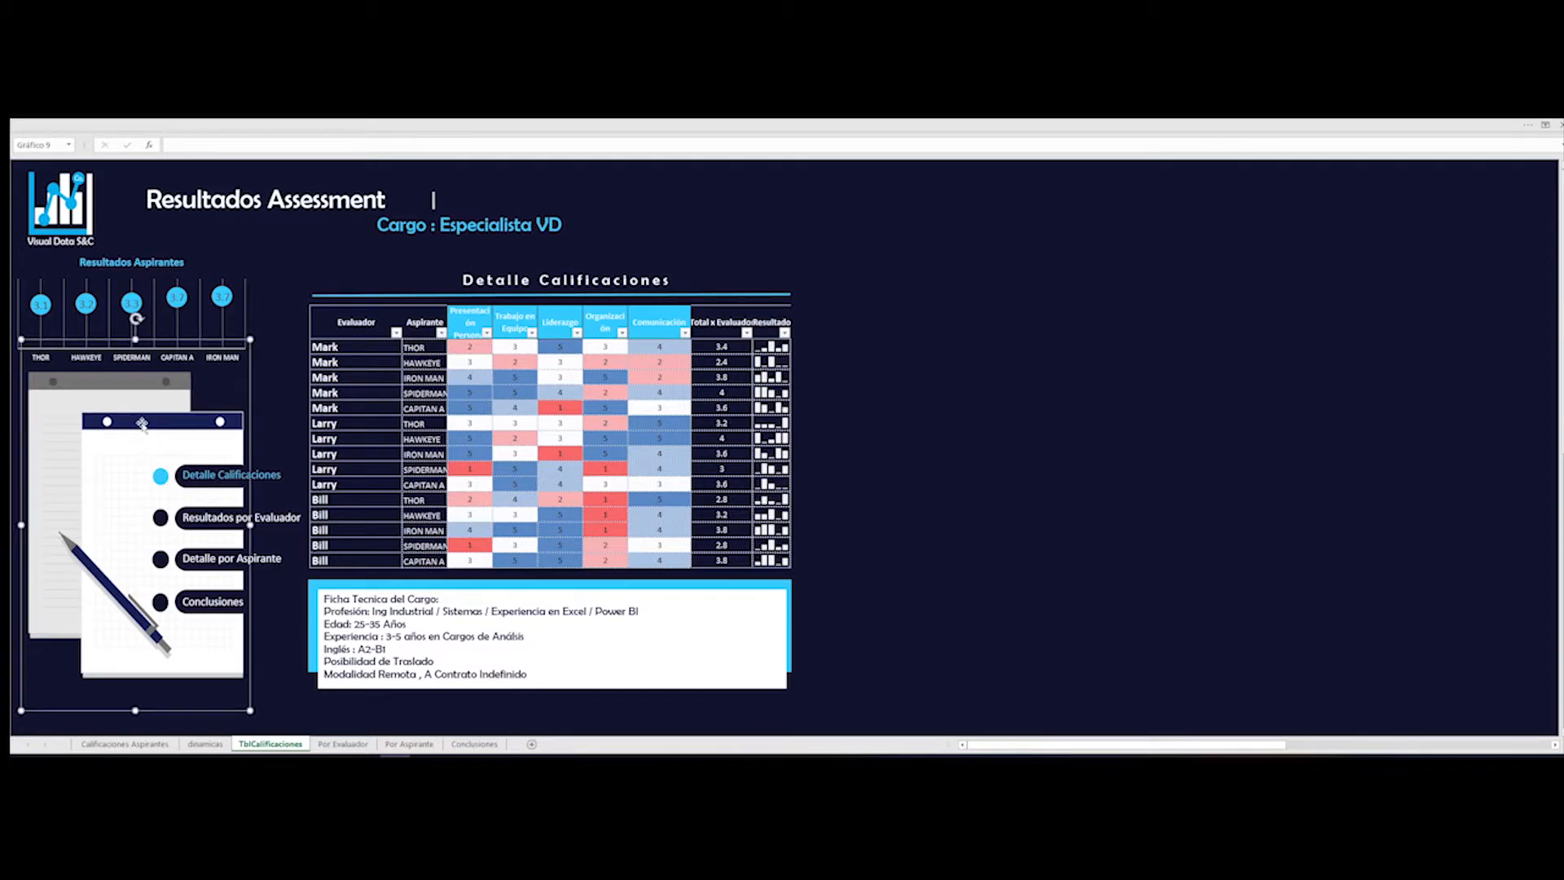
{"action": "left_click", "coordinate": [921, 438]}
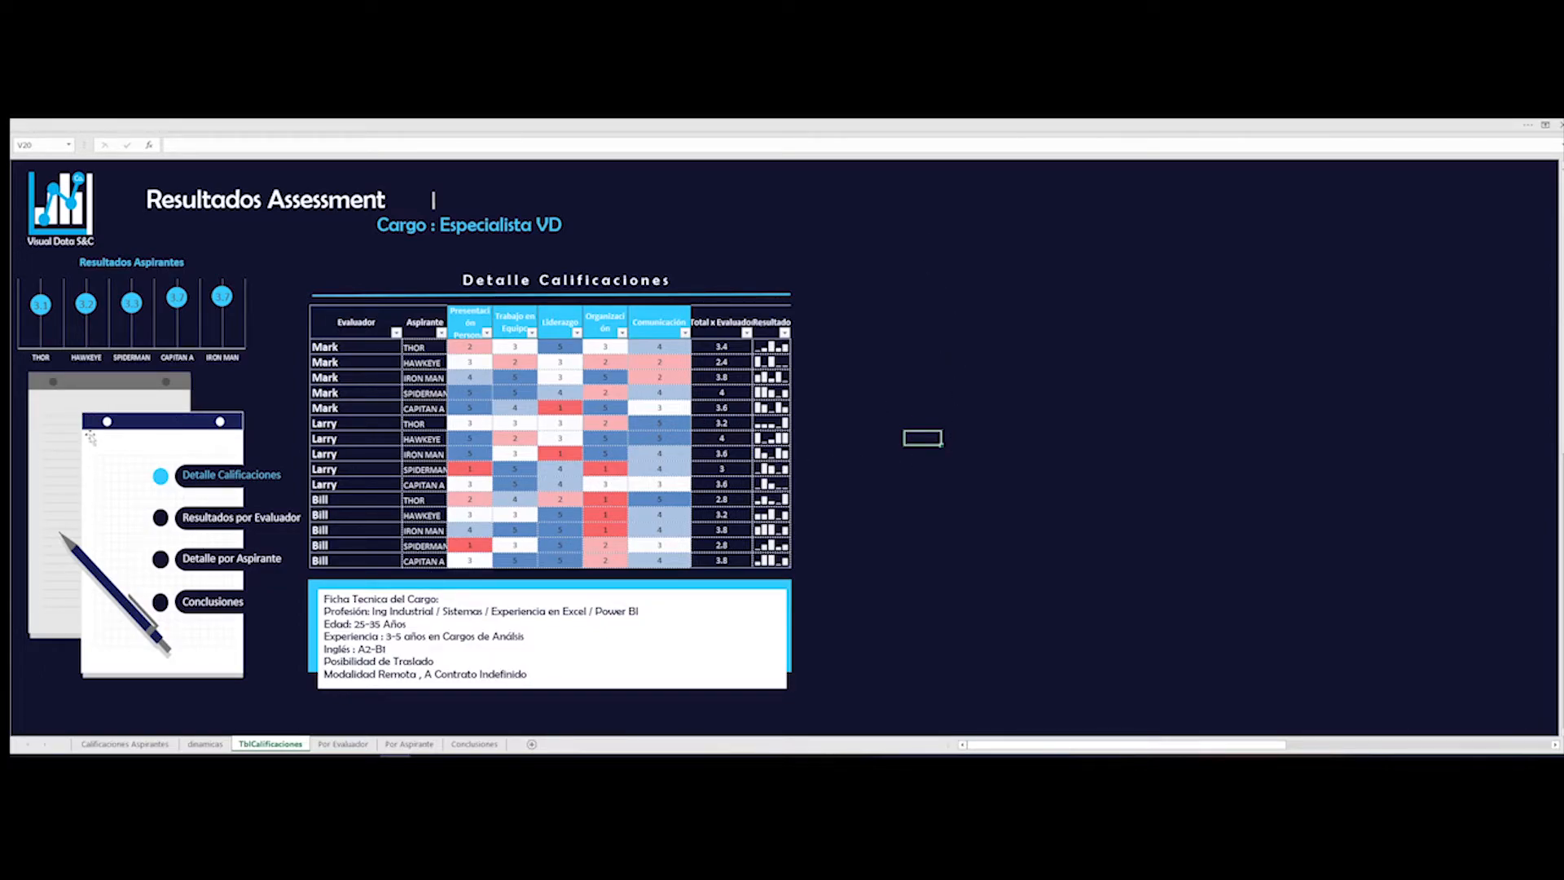
{"action": "left_click", "coordinate": [164, 428]}
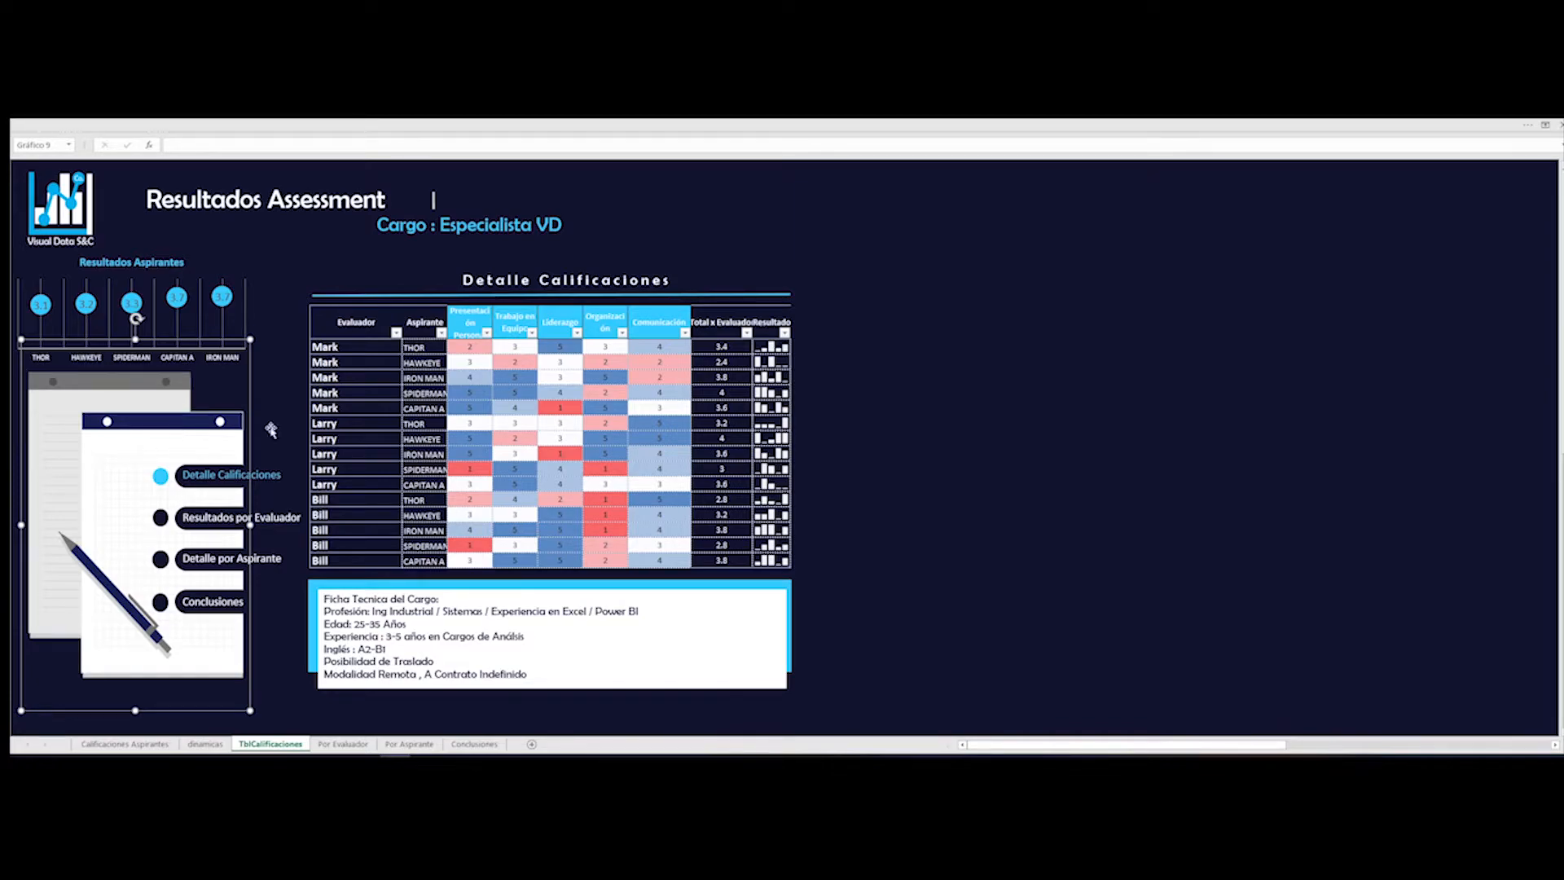
{"action": "left_click", "coordinate": [922, 436]}
{"action": "left_click", "coordinate": [160, 428]}
- Look at the cell fill colors for the dashboard background, close the palette without choosing a color, and hide the ribbon again
{"action": "left_click", "coordinate": [885, 226]}
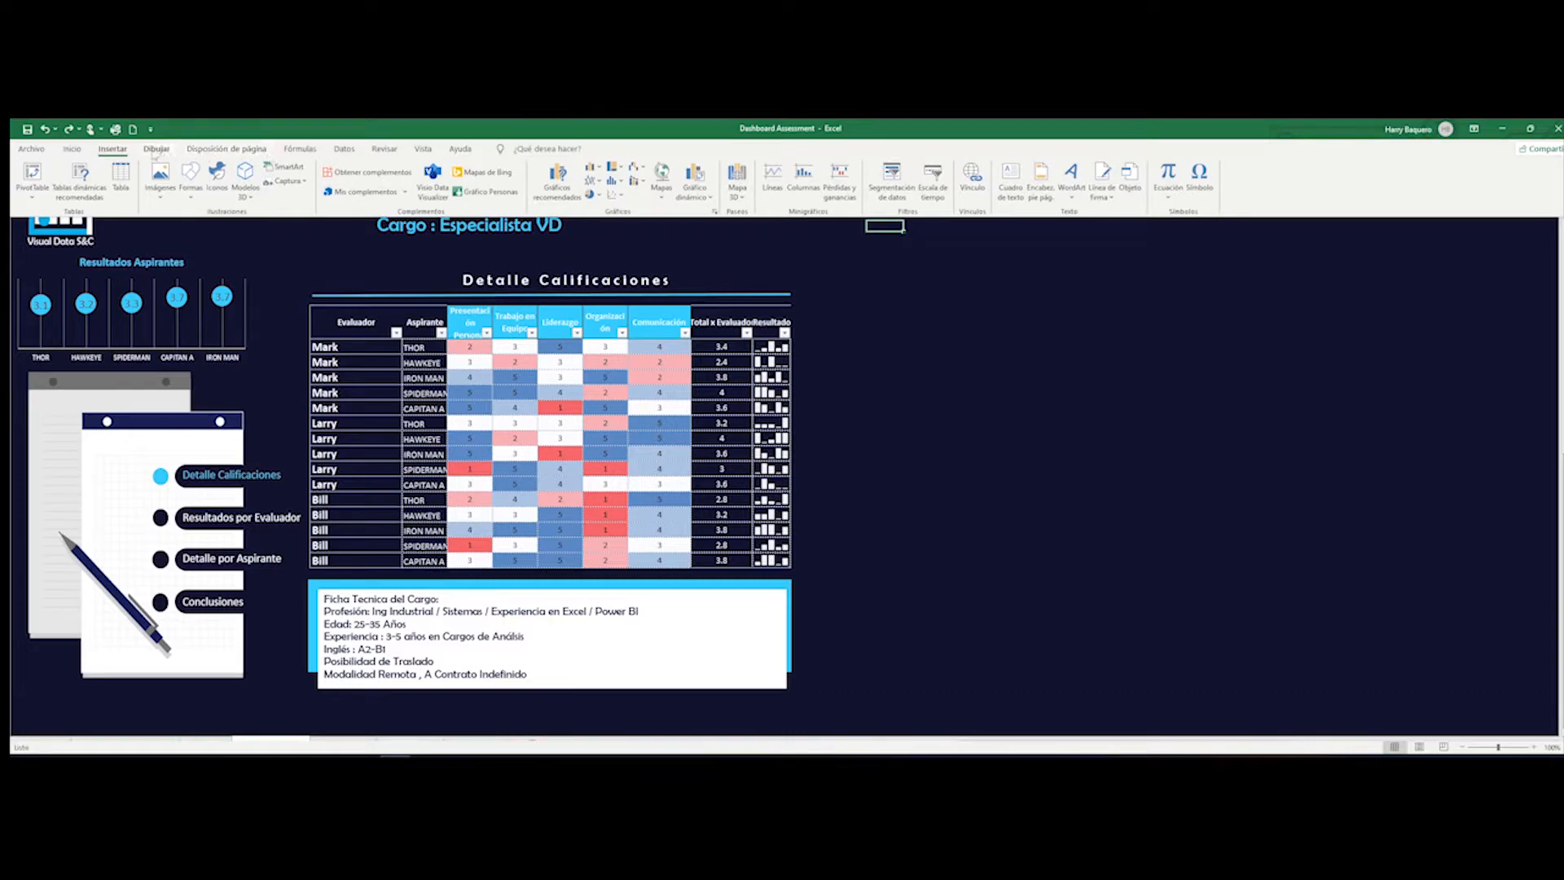
{"action": "left_click", "coordinate": [70, 149]}
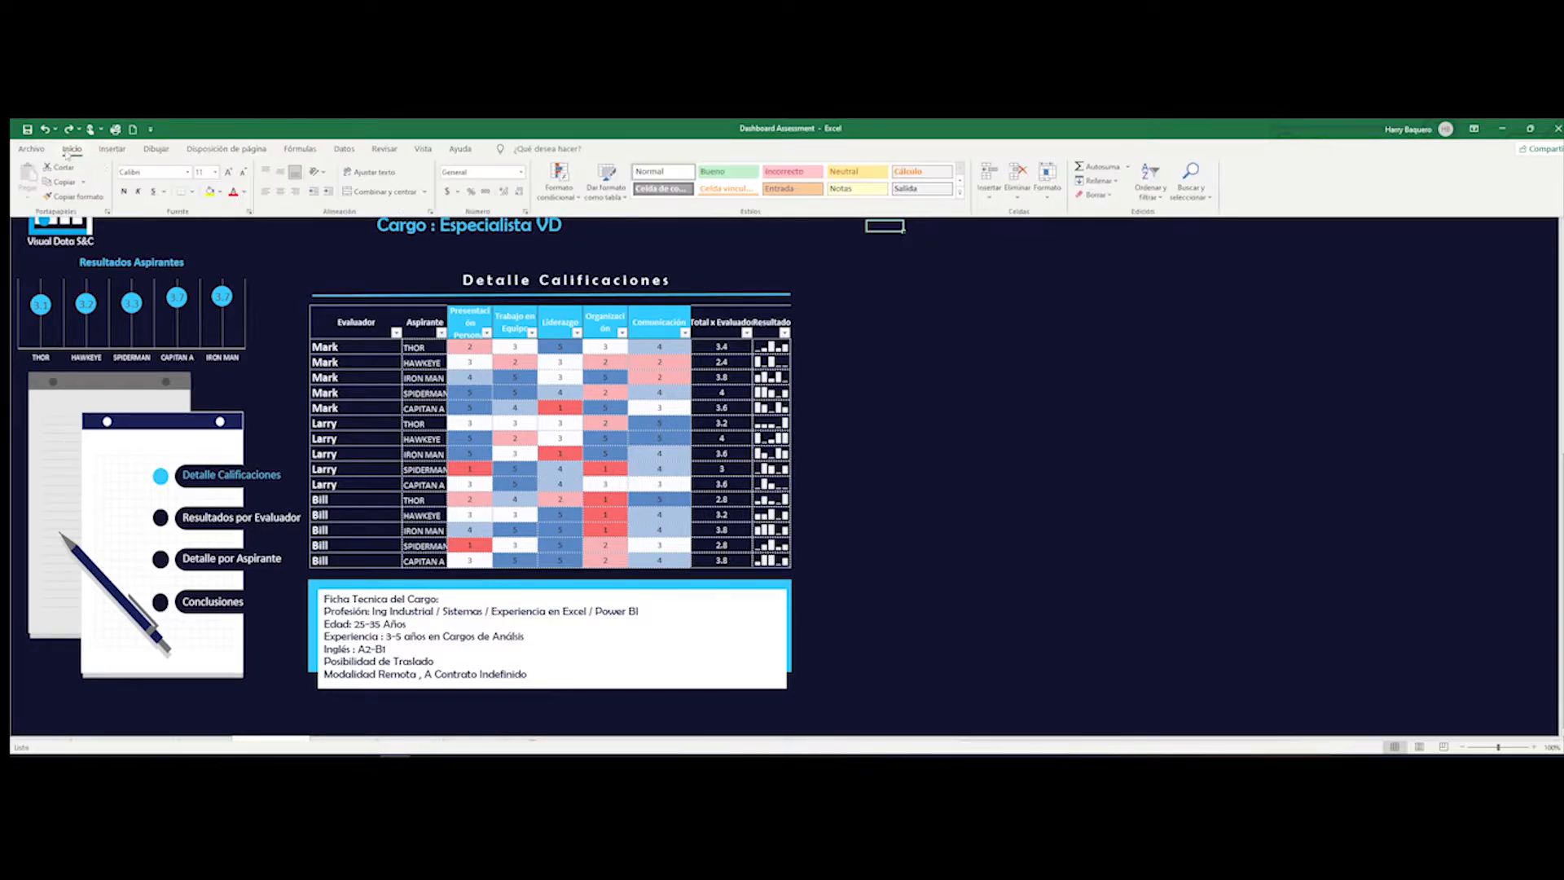
{"action": "left_click", "coordinate": [220, 192]}
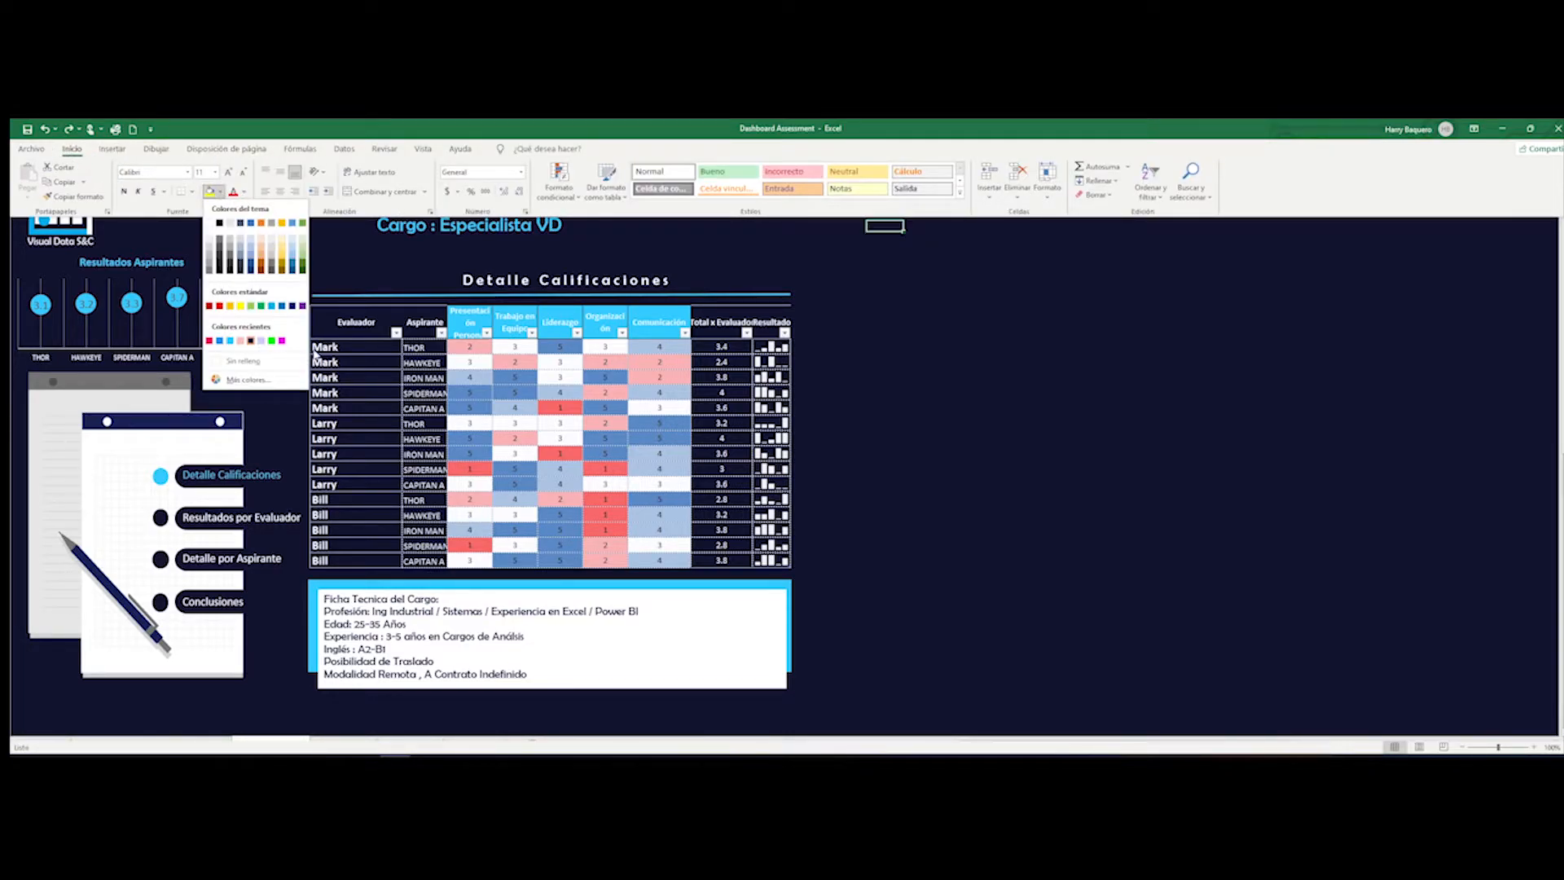
{"action": "key", "text": "Escape"}
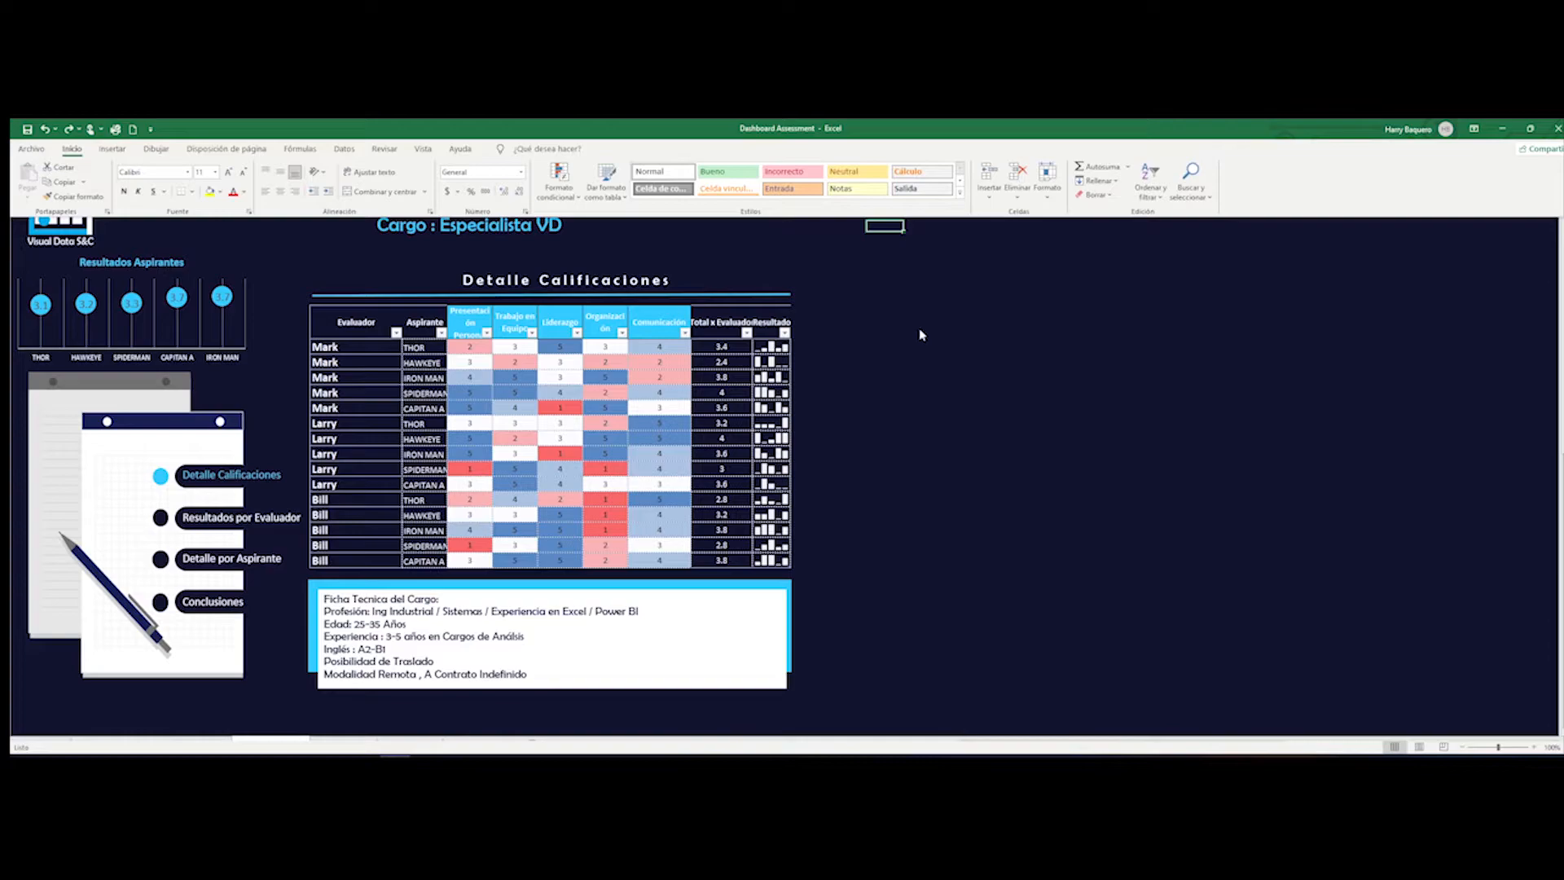
{"action": "key", "text": "ctrl+shift+F1"}
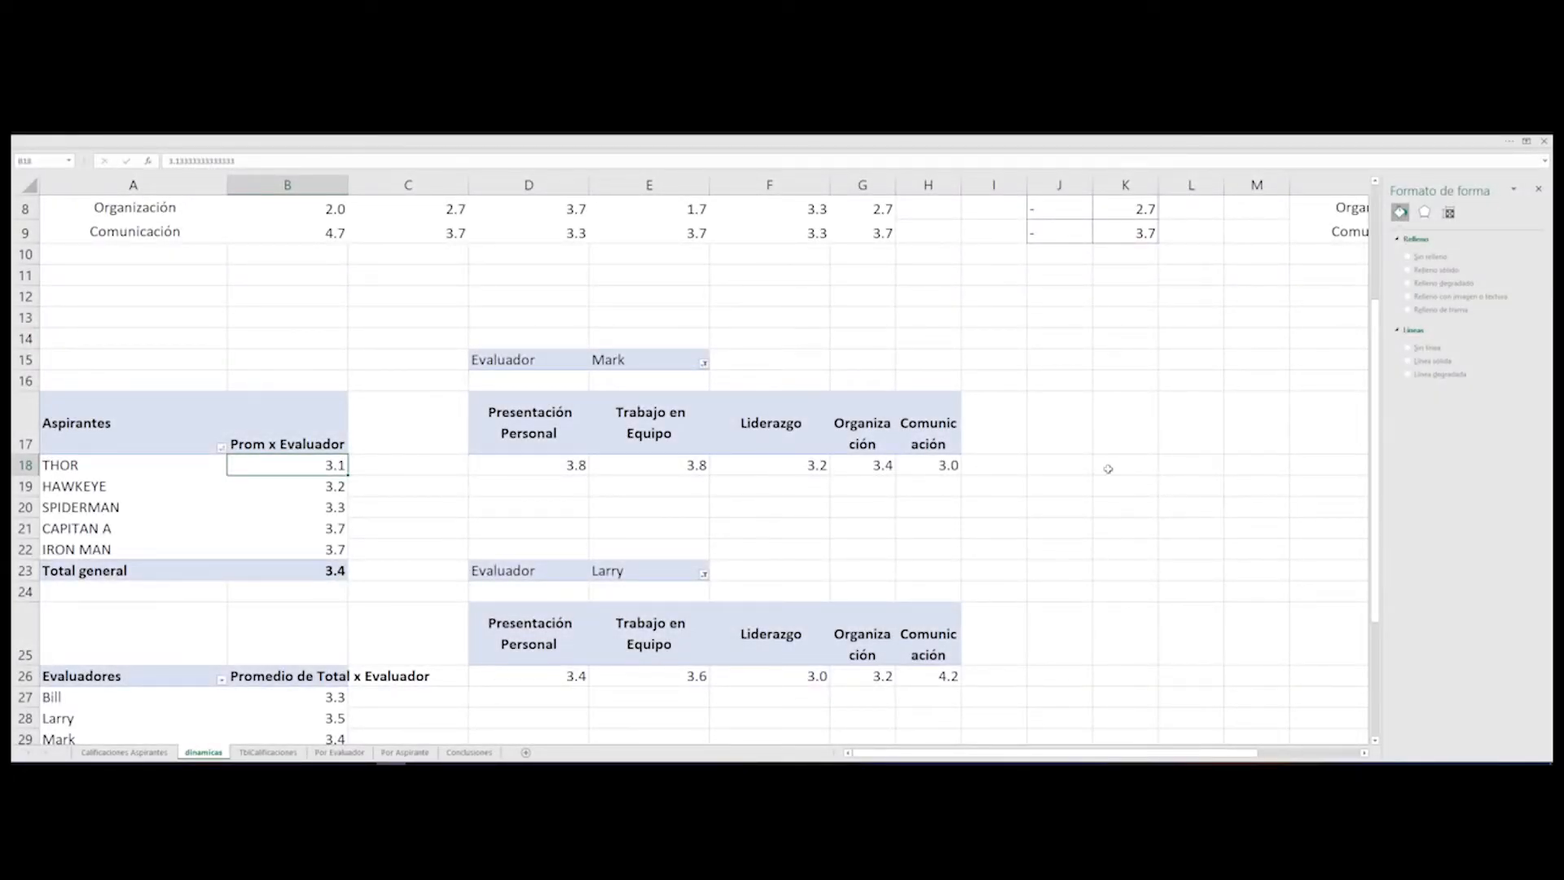
- Insert a 2D line chart with markers from the Aspirantes pivot table on the dinamicas sheet, and move it away from the table
{"action": "left_click", "coordinate": [253, 753]}
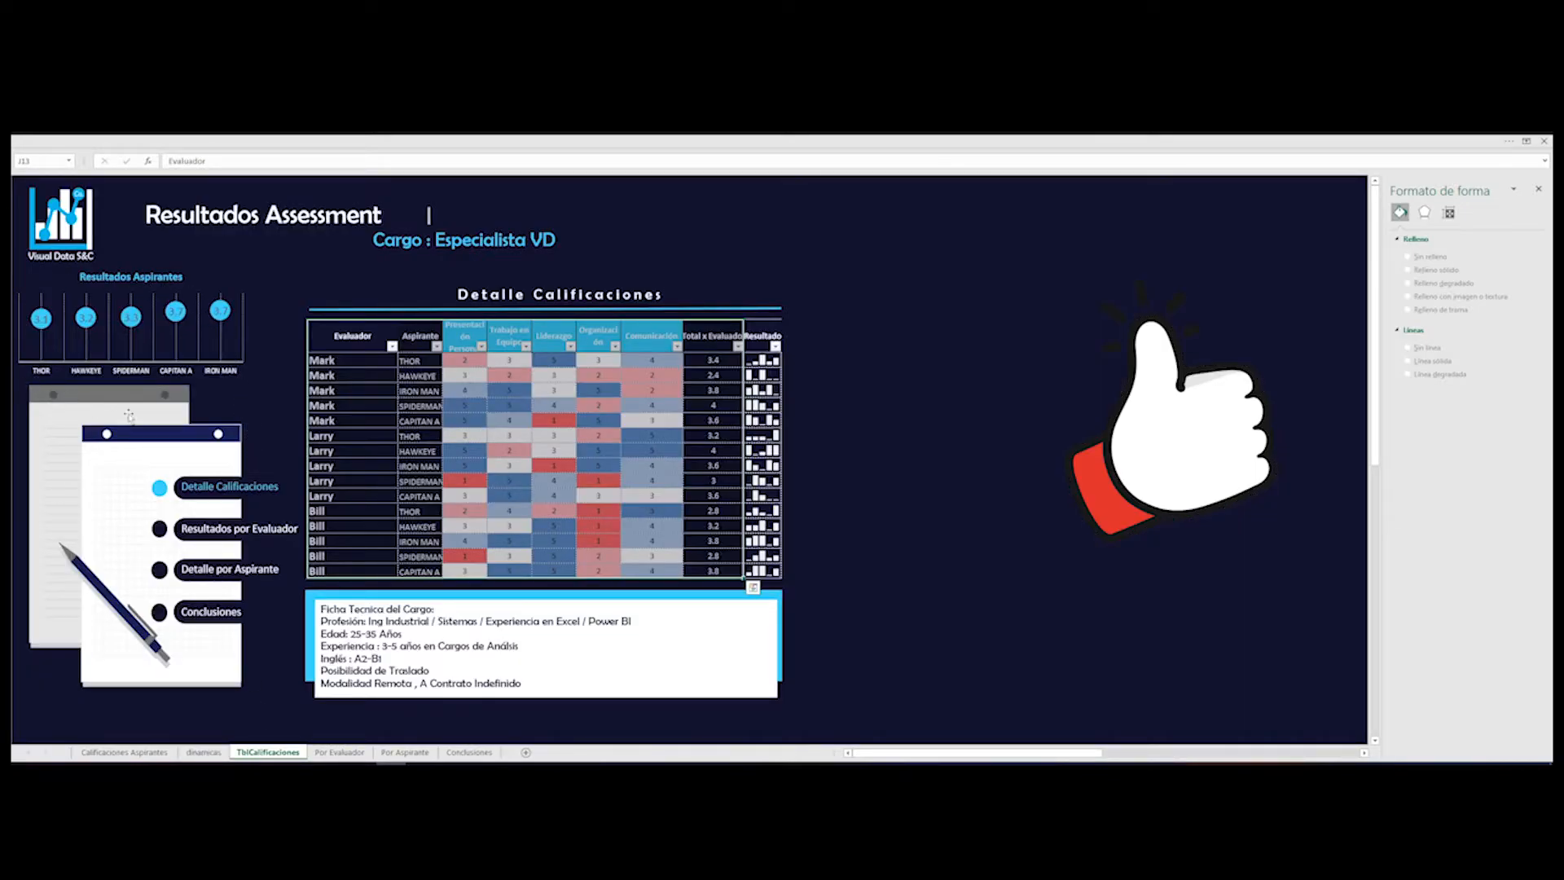
{"action": "left_click", "coordinate": [213, 752]}
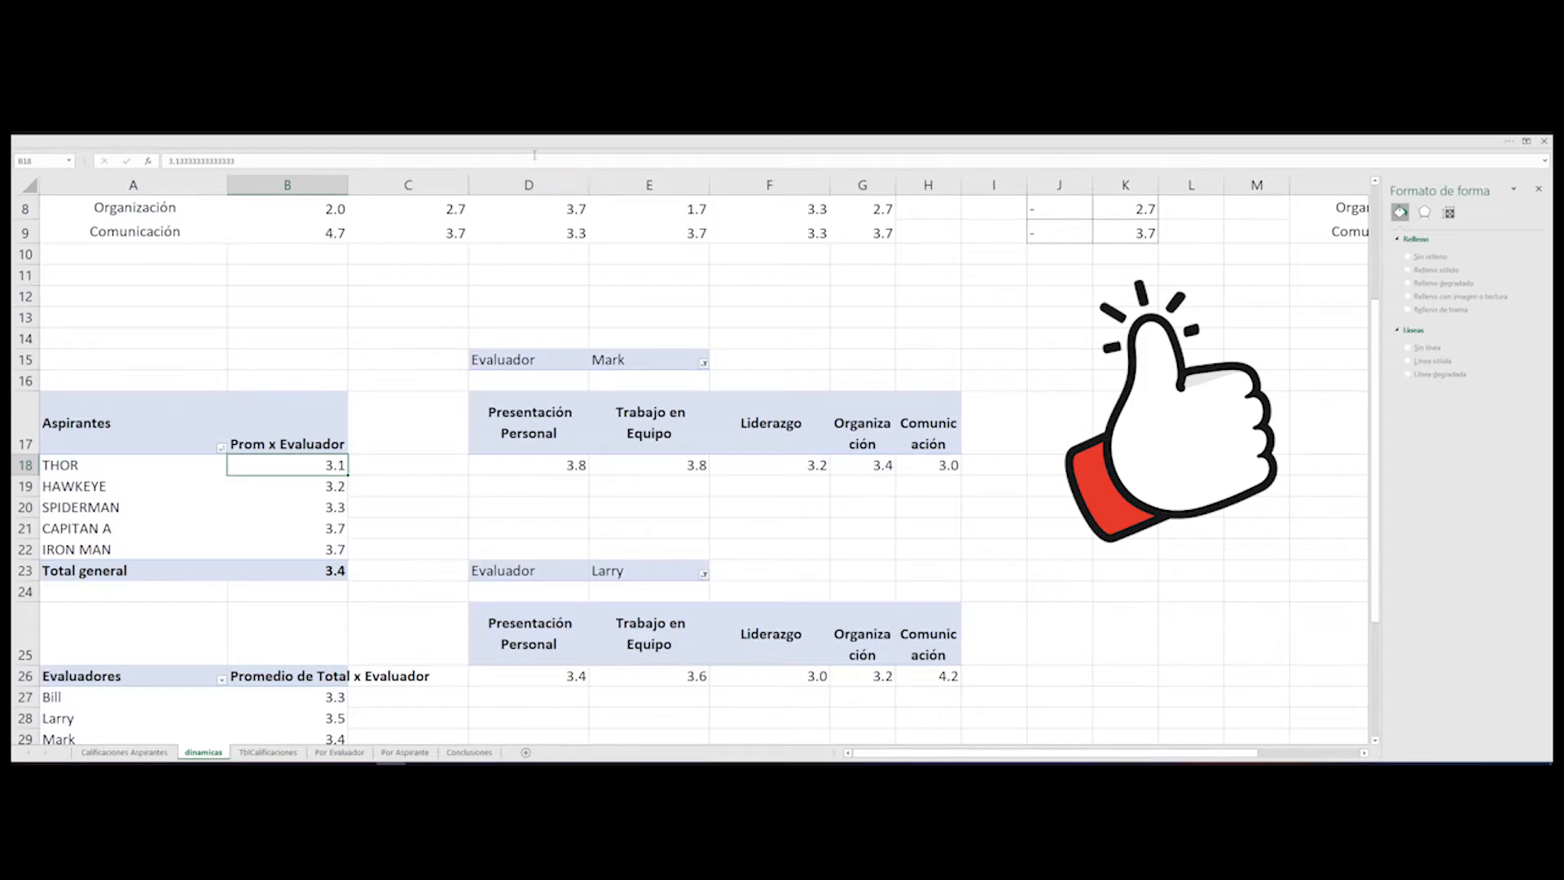
{"action": "left_click", "coordinate": [535, 144]}
{"action": "left_click", "coordinate": [114, 166]}
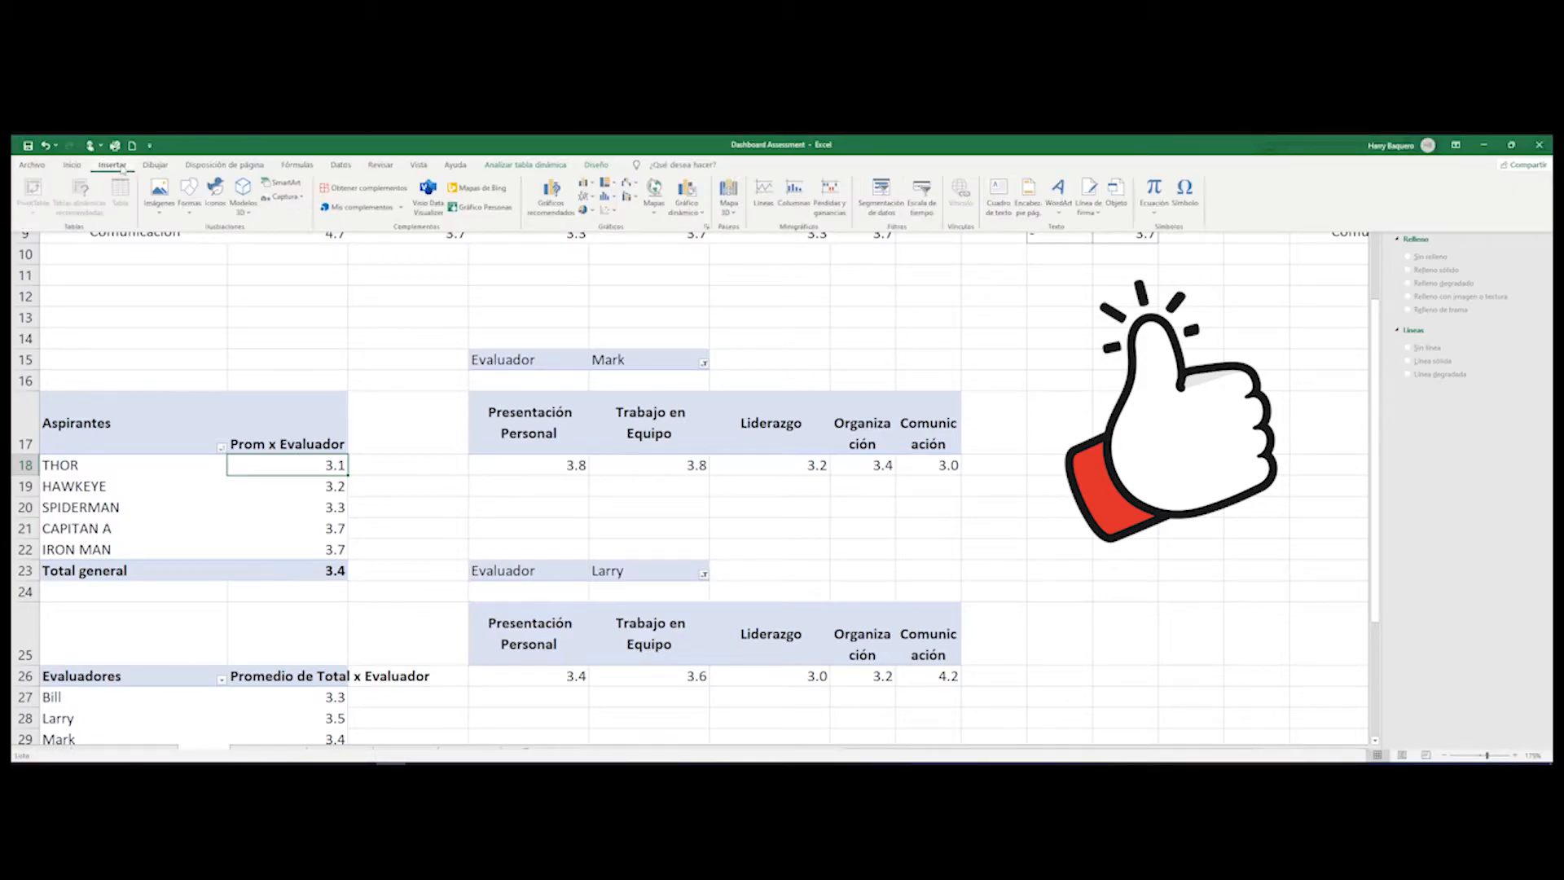
{"action": "left_click", "coordinate": [586, 195]}
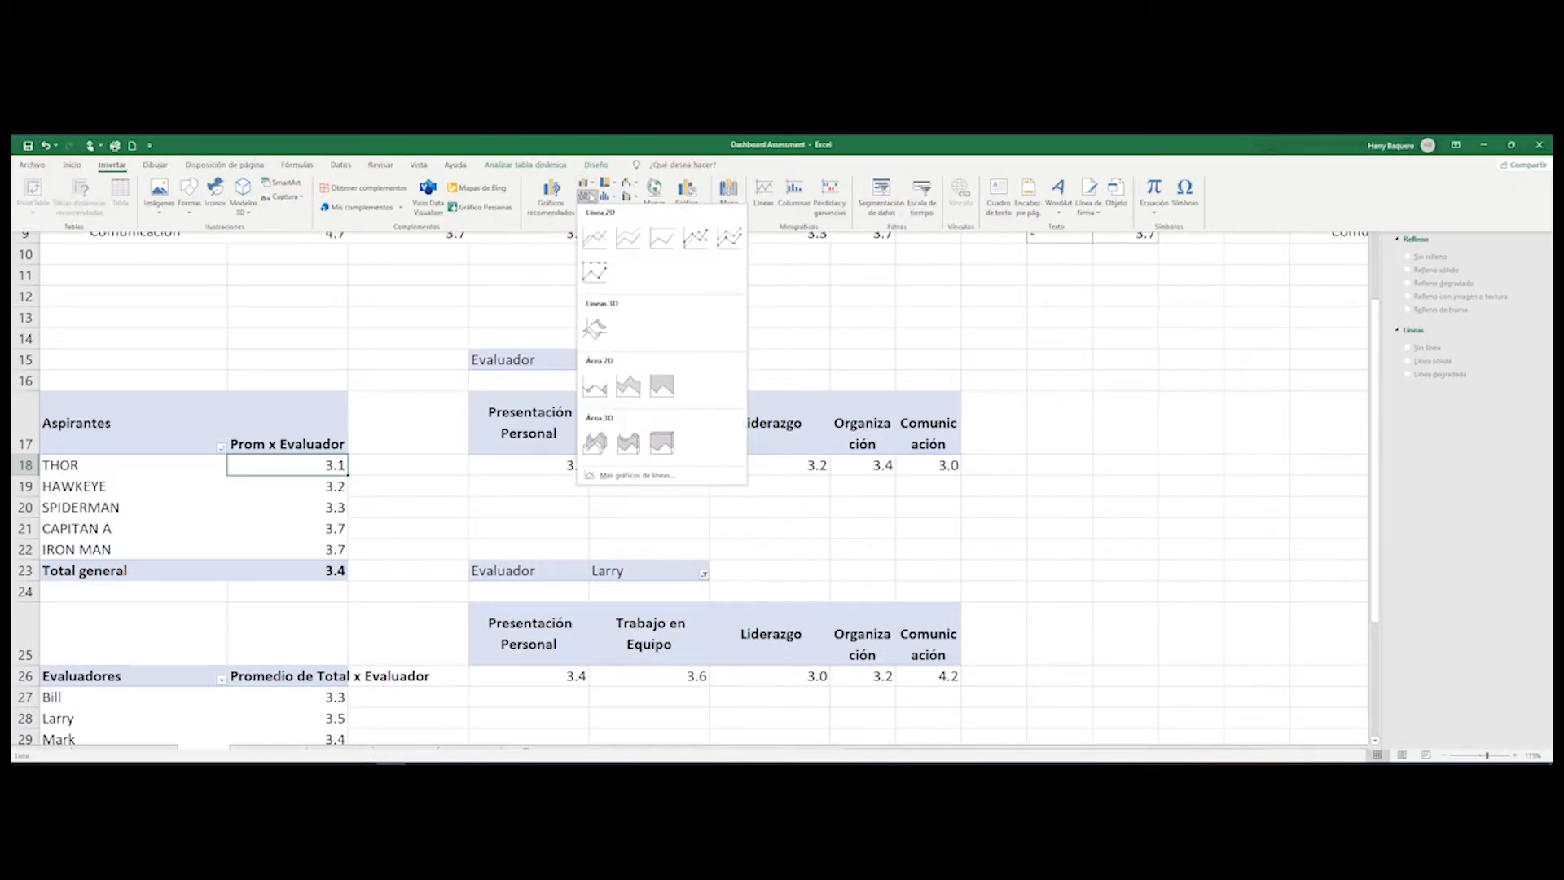
{"action": "left_click", "coordinate": [697, 238]}
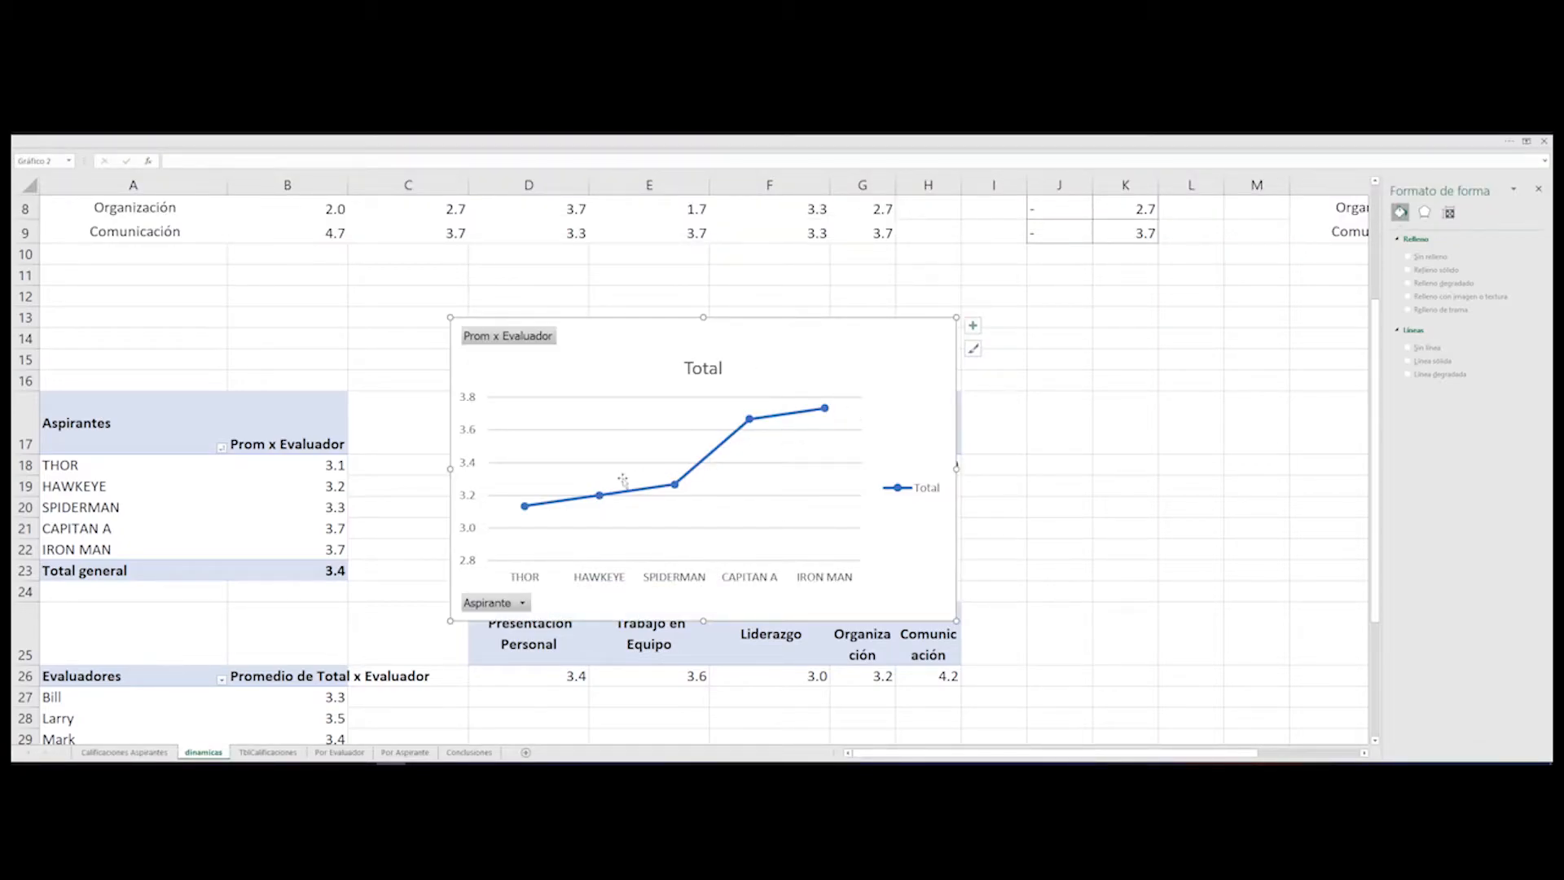
{"action": "left_click_drag", "start_coordinate": [639, 344], "coordinate": [829, 316]}
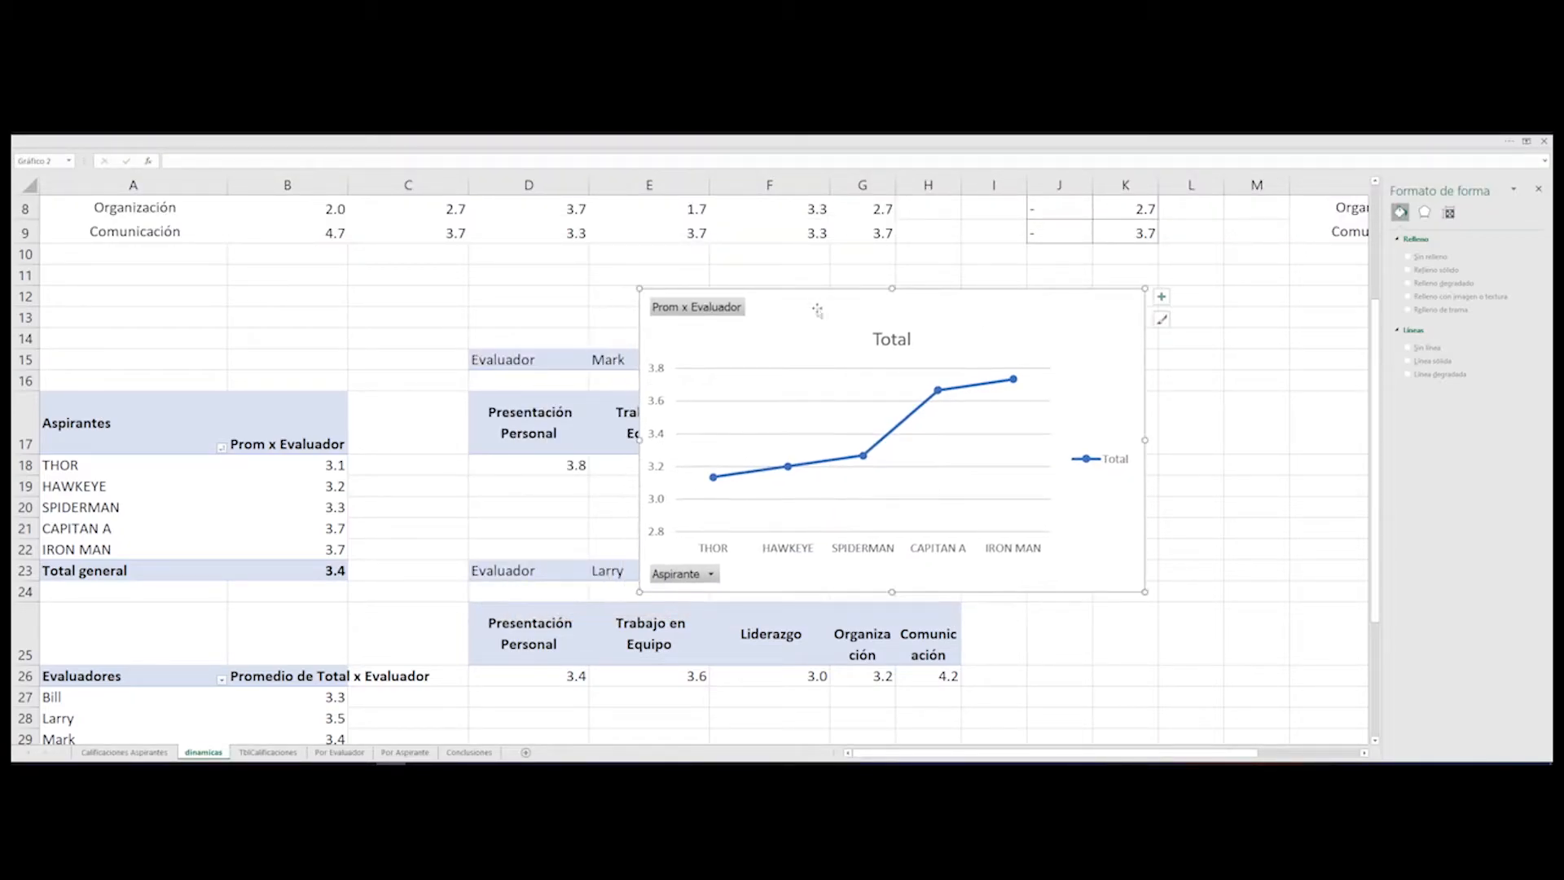
- Remove the field buttons and the legend from the Total chart, and place it next to the Aspirantes pivot table
{"action": "right_click", "coordinate": [711, 318]}
{"action": "left_click", "coordinate": [651, 438]}
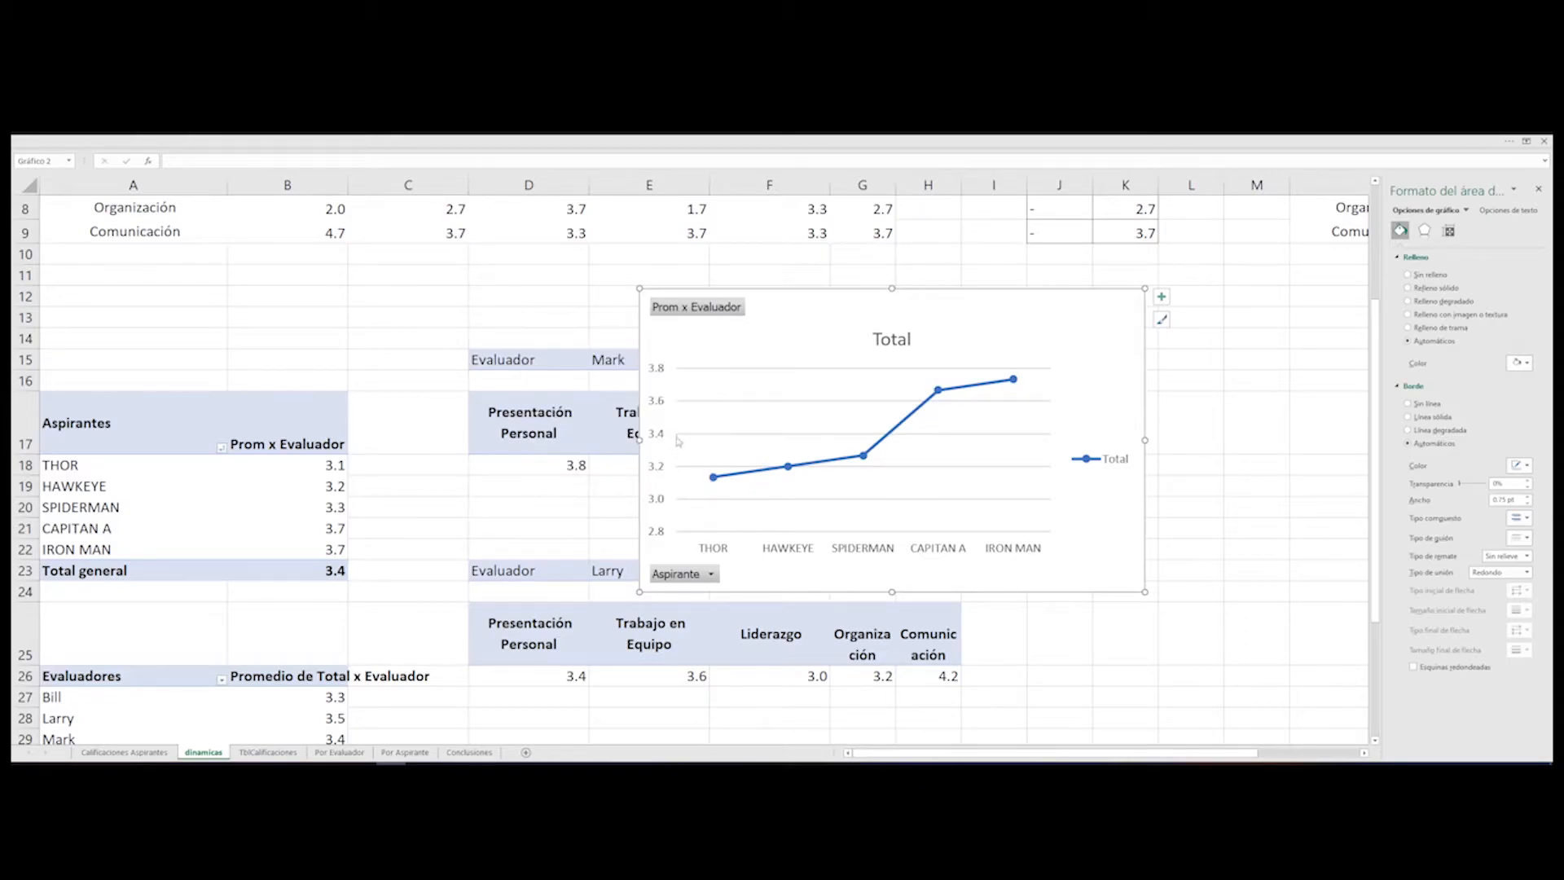
{"action": "left_click", "coordinate": [1112, 462]}
{"action": "key", "text": "Delete"}
{"action": "left_click_drag", "start_coordinate": [1015, 310], "coordinate": [832, 285]}
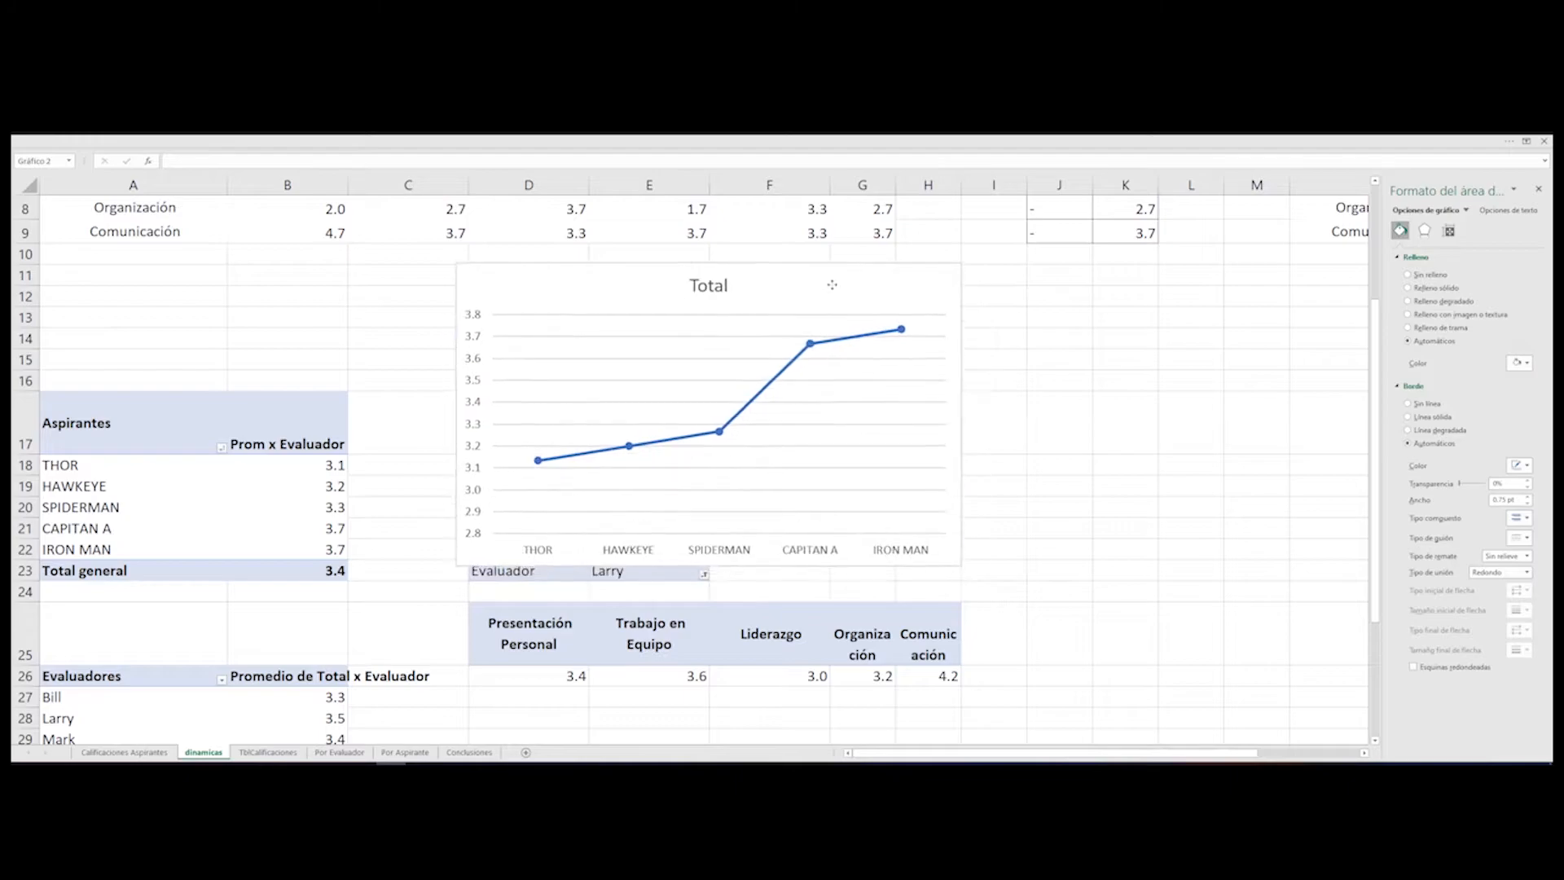
- Remove the connecting line from the chart's data series so that only its markers are drawn
{"action": "left_click", "coordinate": [850, 349]}
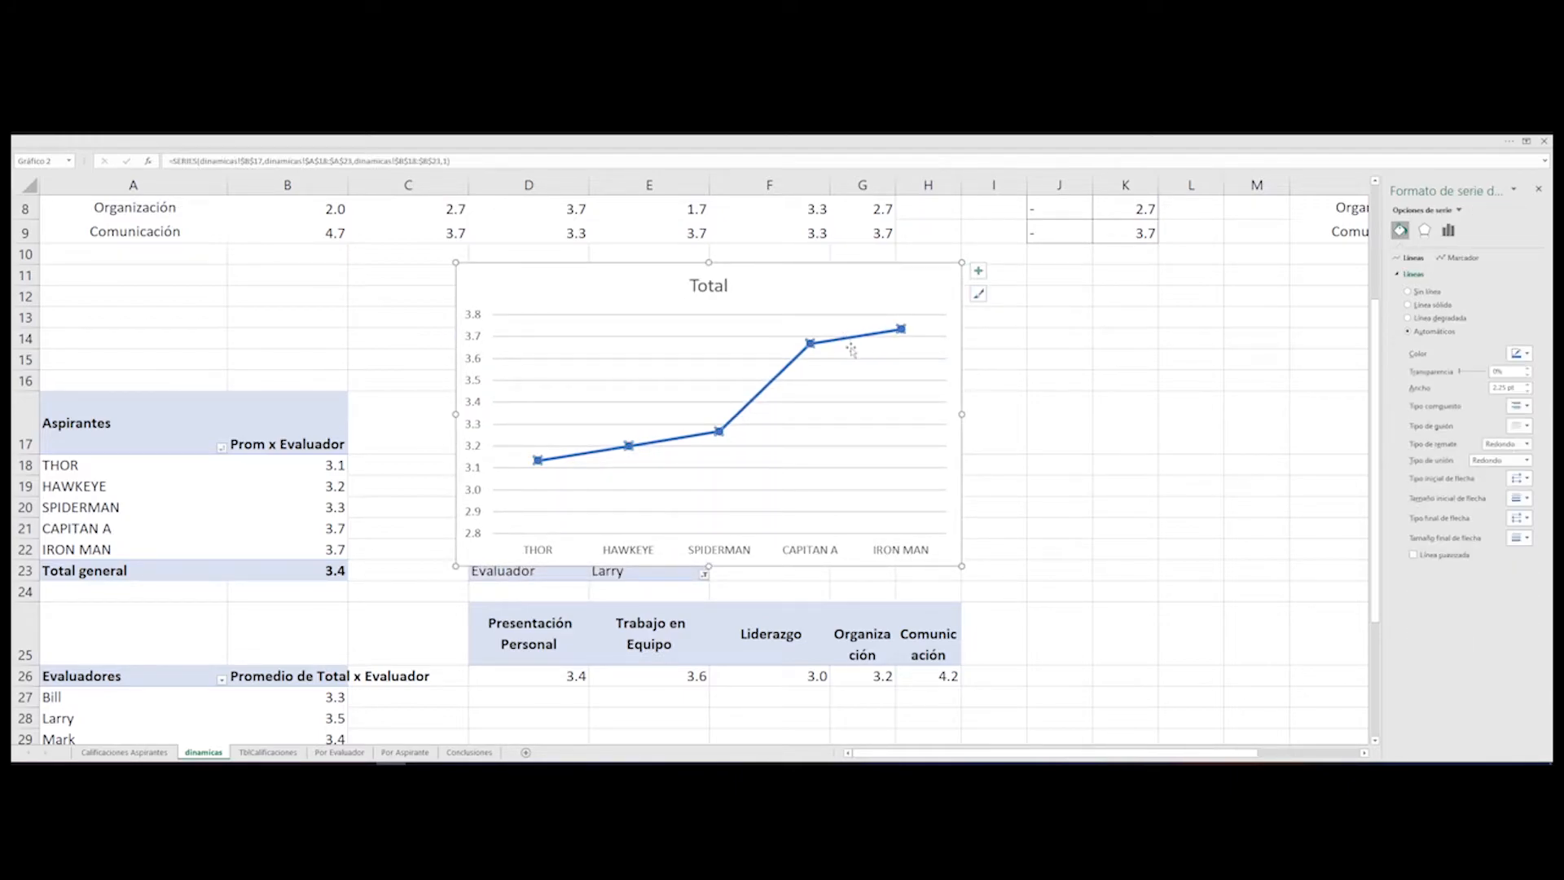
{"action": "left_click_drag", "start_coordinate": [1372, 377], "coordinate": [1295, 373]}
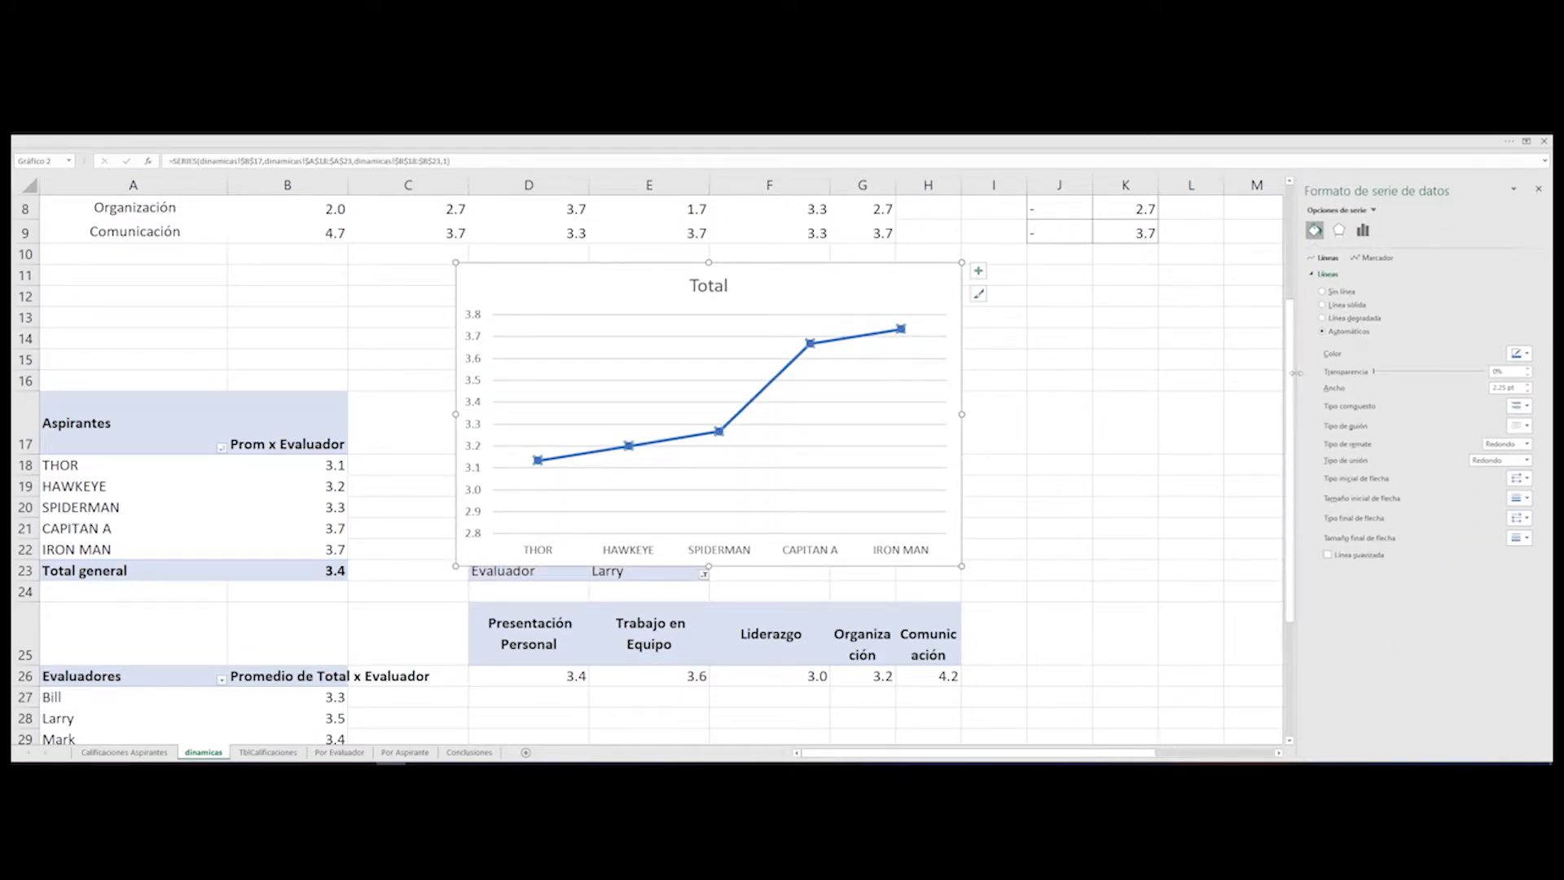
{"action": "left_click", "coordinate": [1372, 257]}
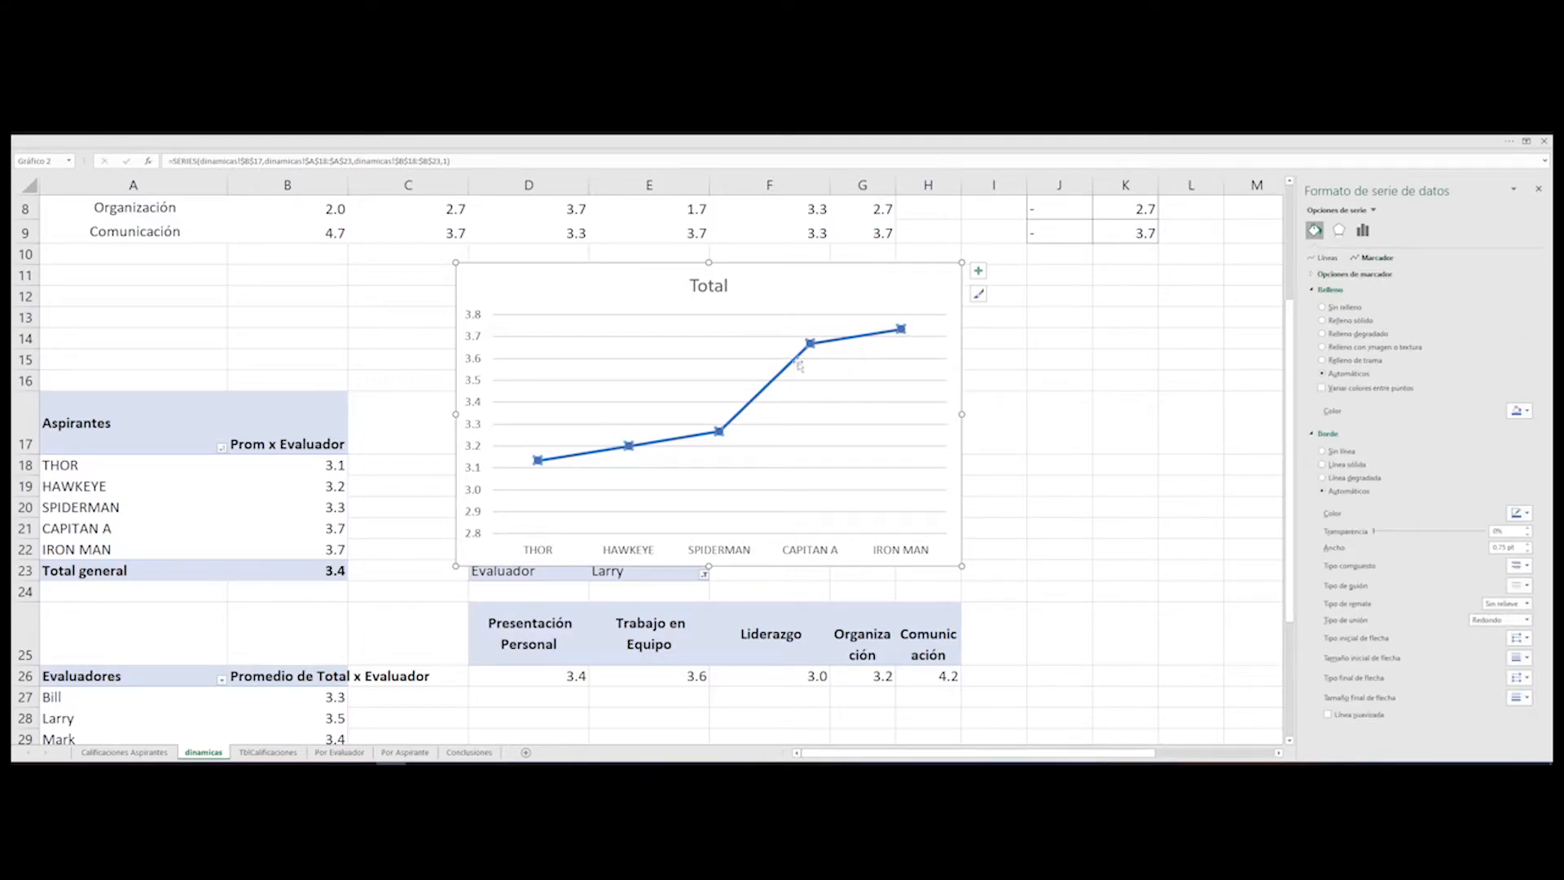
{"action": "left_click", "coordinate": [1360, 276]}
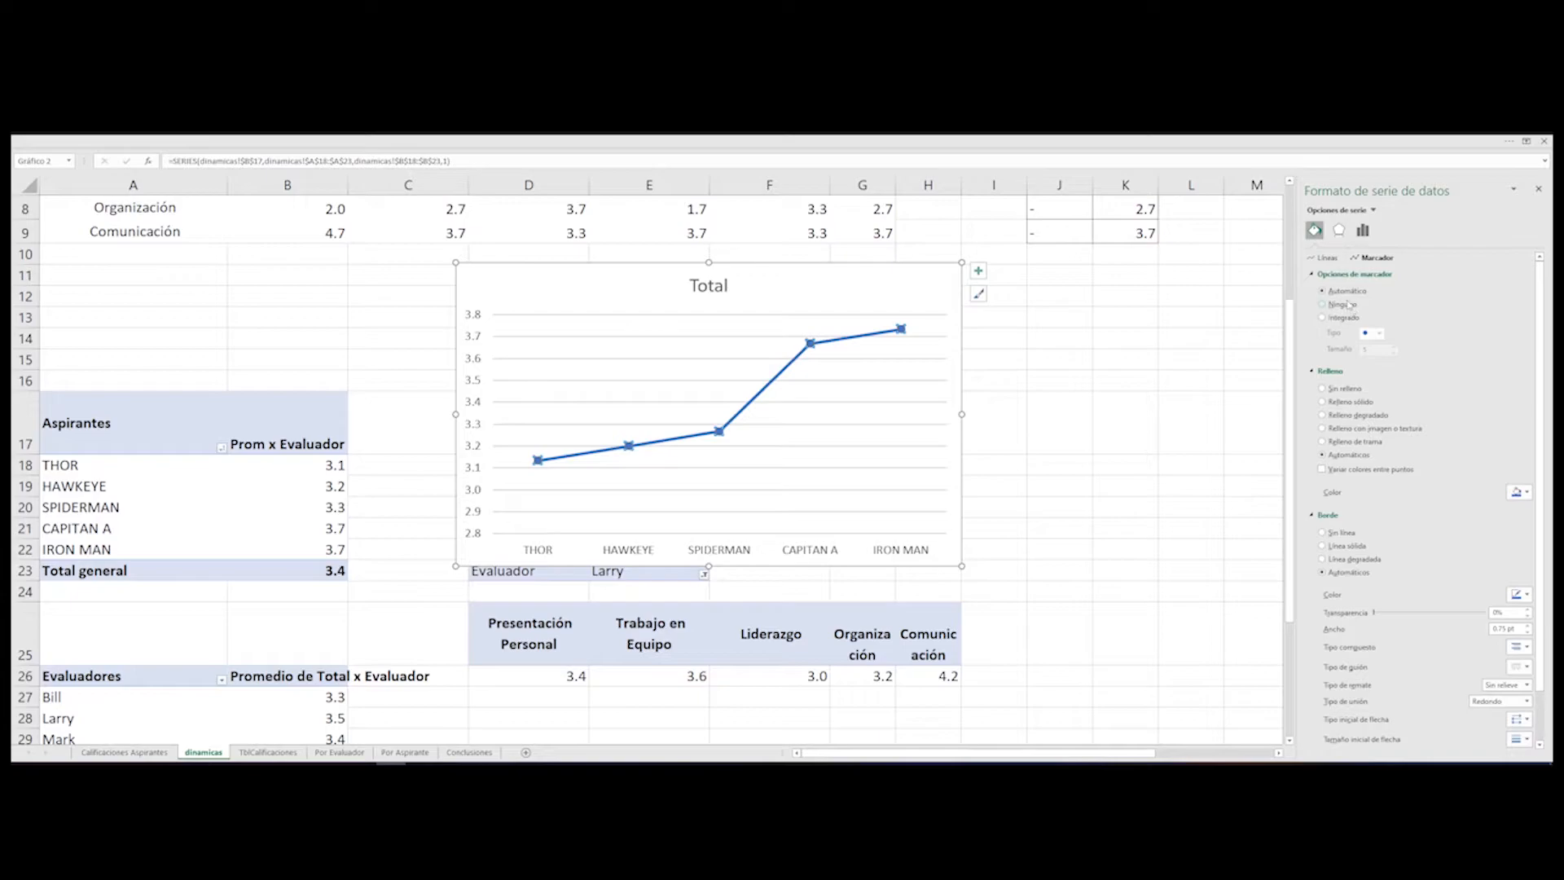
{"action": "left_click", "coordinate": [1327, 258]}
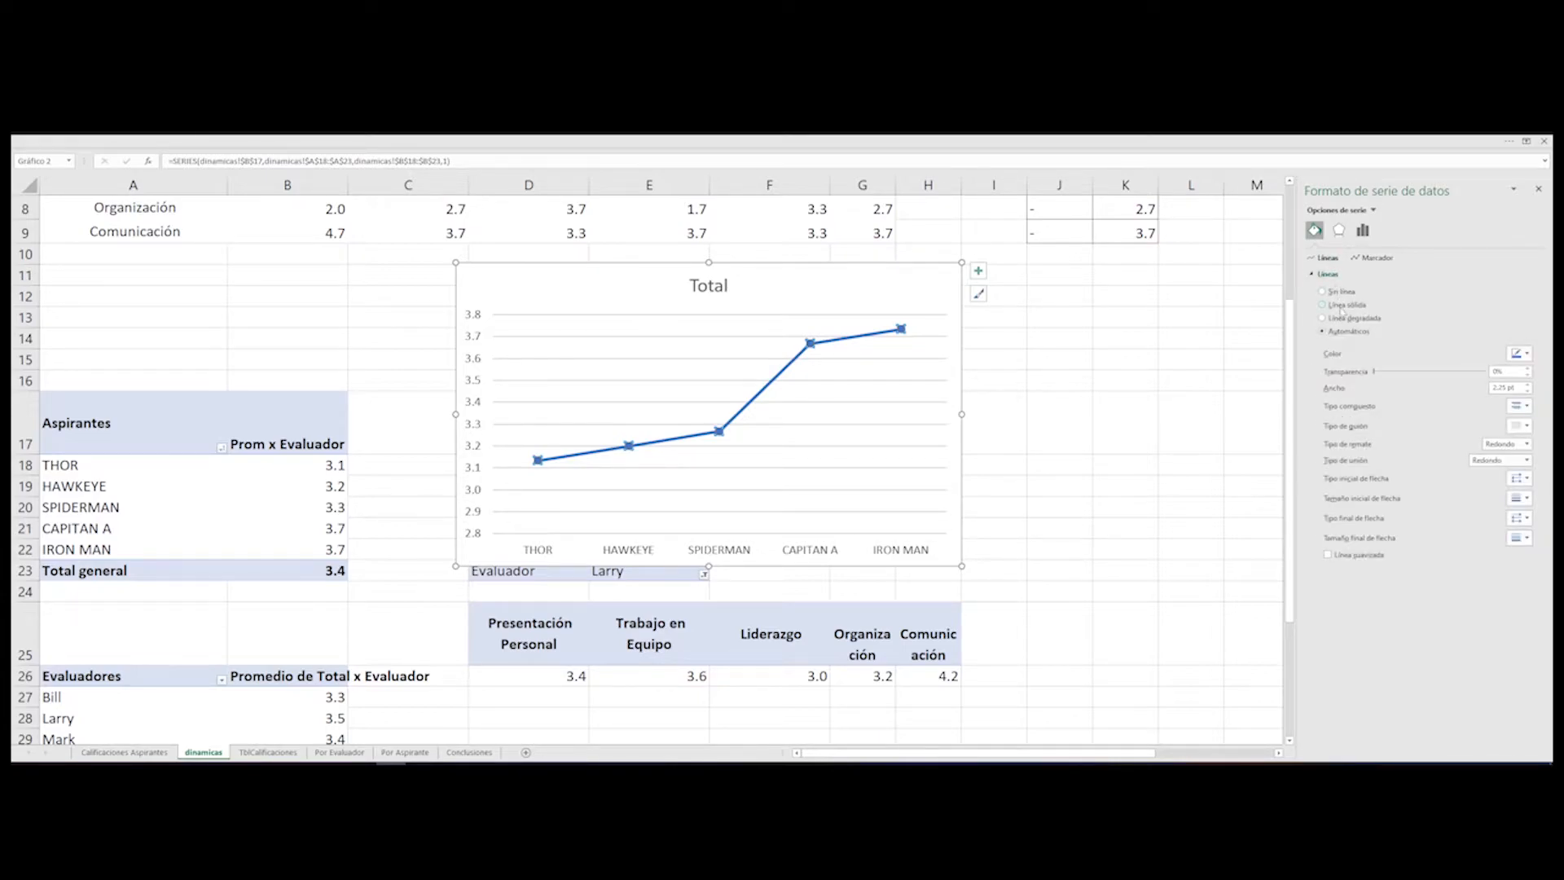
{"action": "left_click", "coordinate": [1339, 293]}
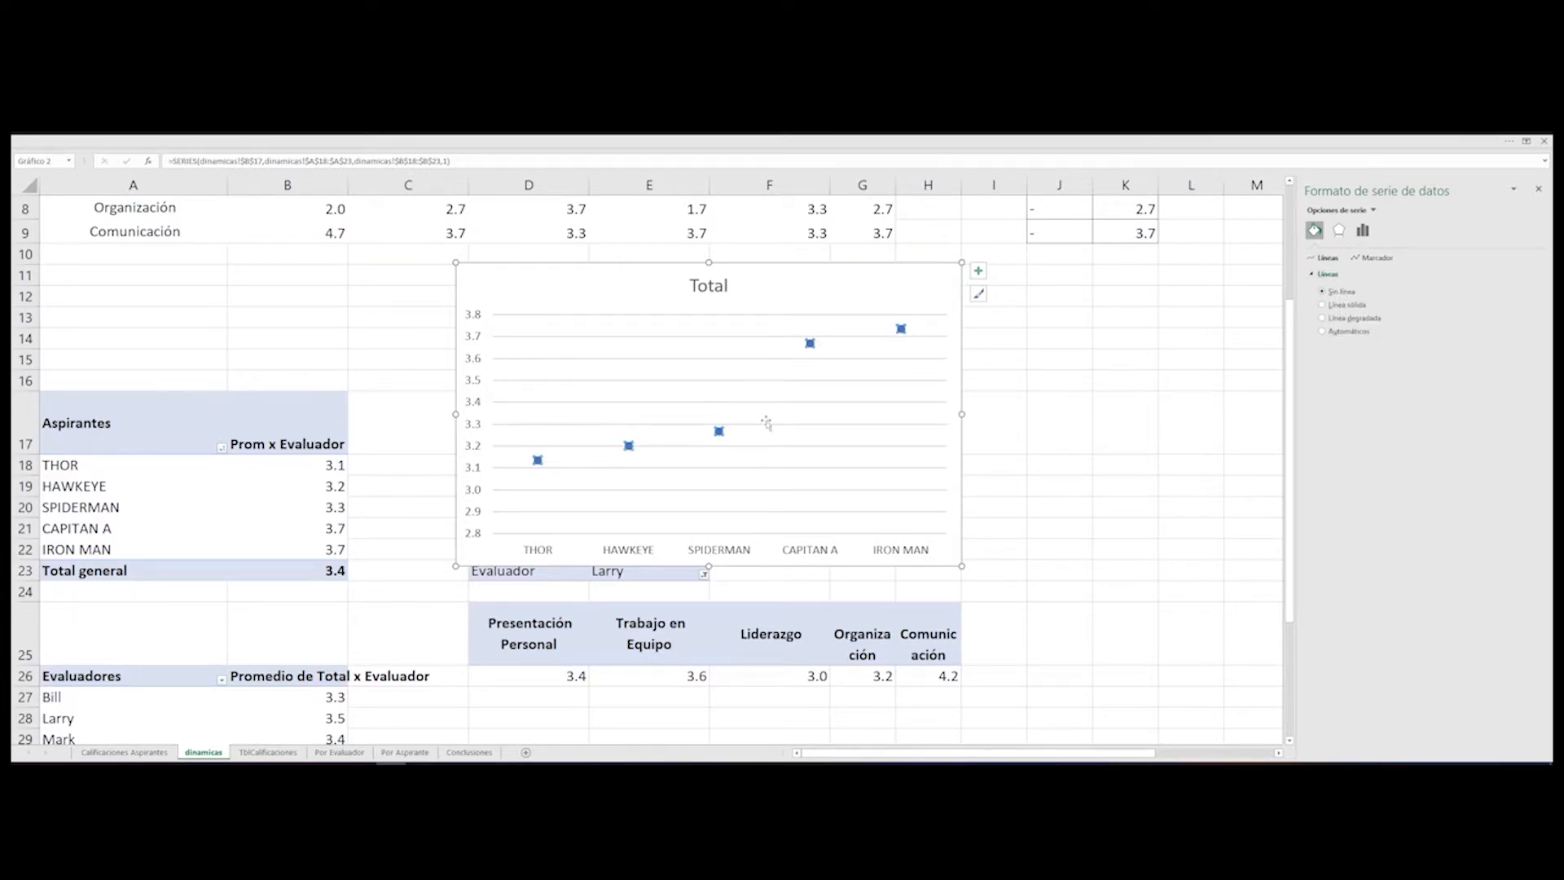
- Give the series markers a solid fill and a built-in circle type of size 15
{"action": "left_click", "coordinate": [1373, 259]}
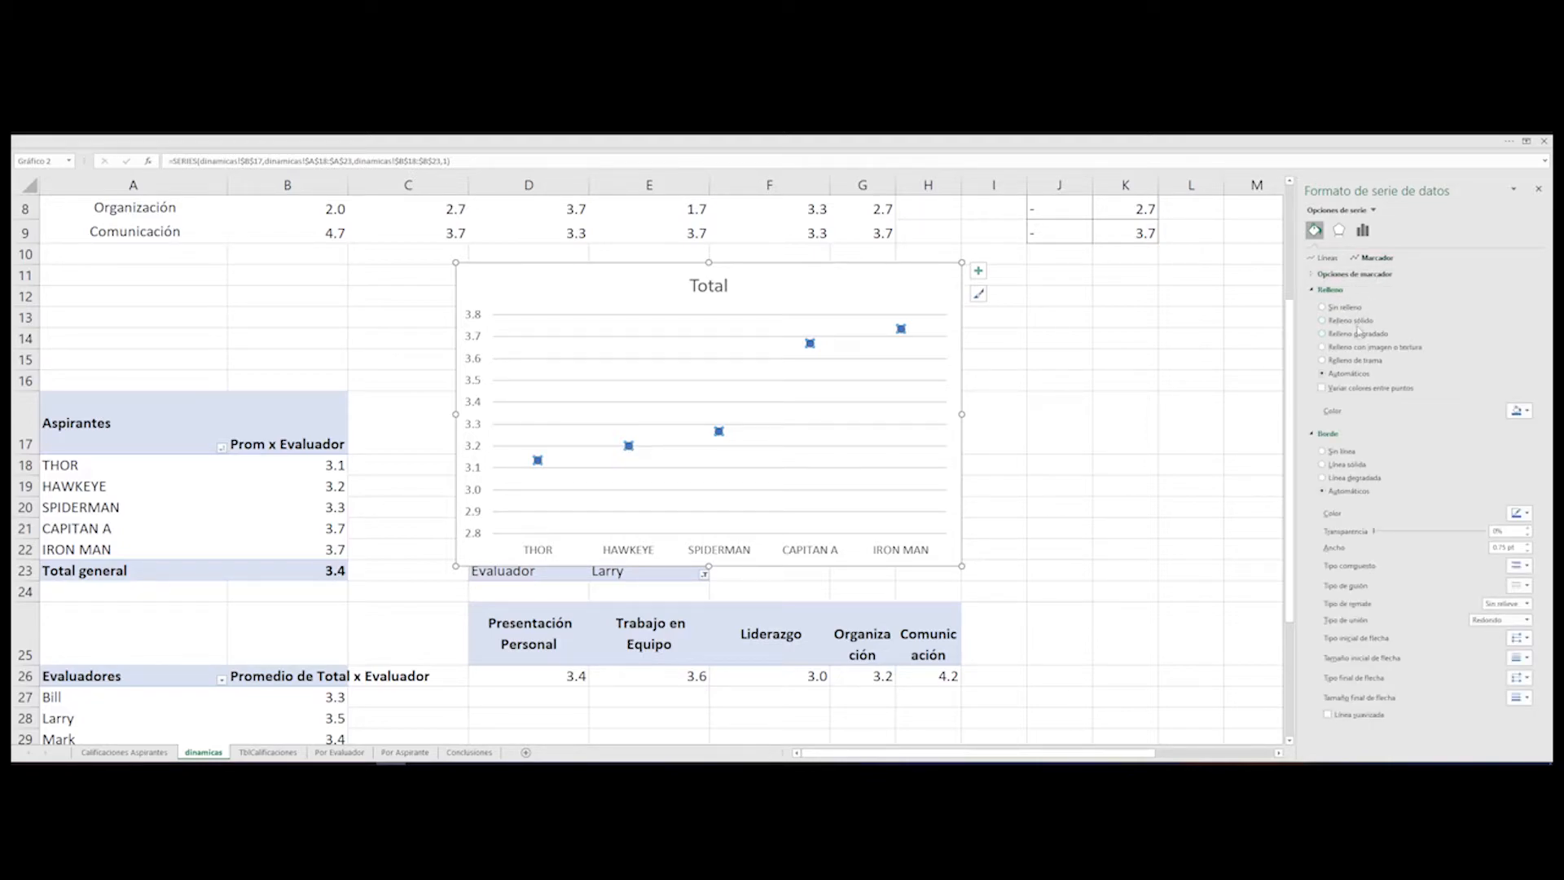
{"action": "left_click", "coordinate": [1355, 322]}
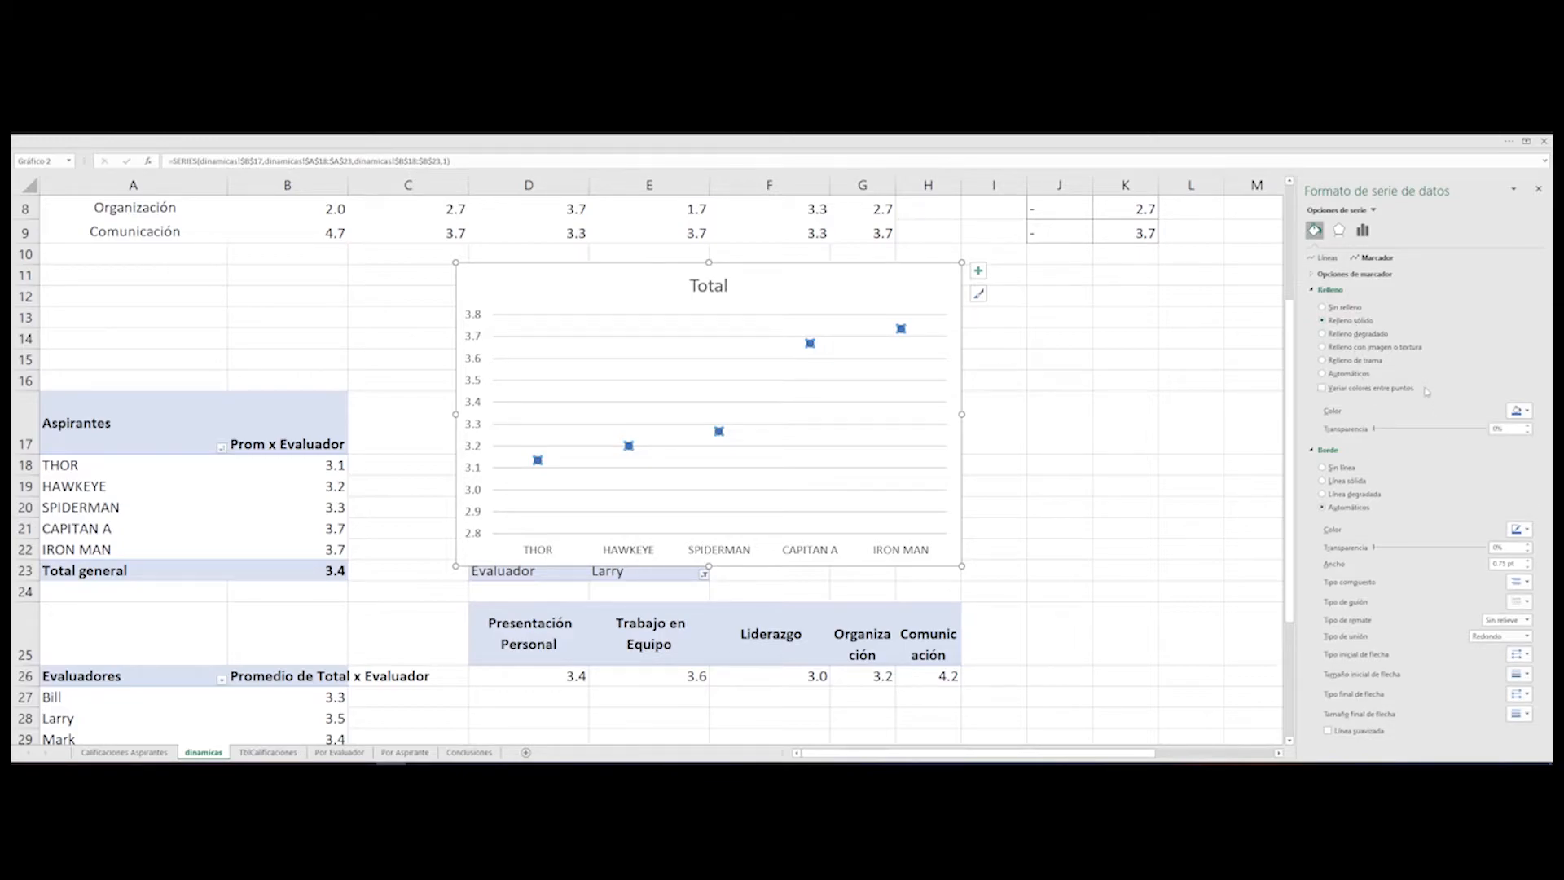
{"action": "left_click", "coordinate": [1370, 275]}
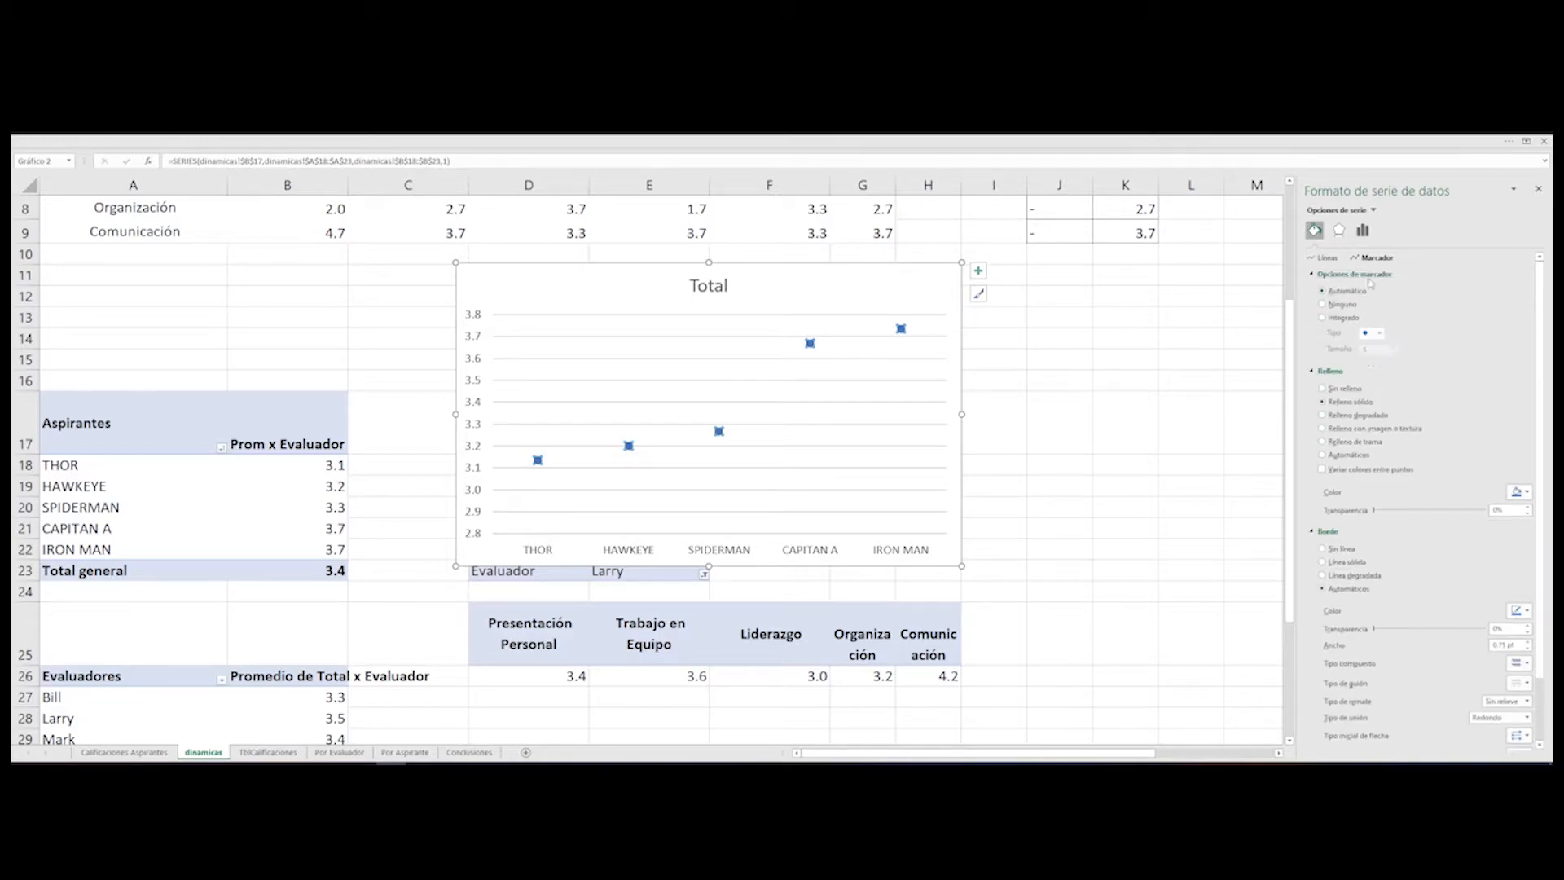
{"action": "left_click", "coordinate": [1341, 319]}
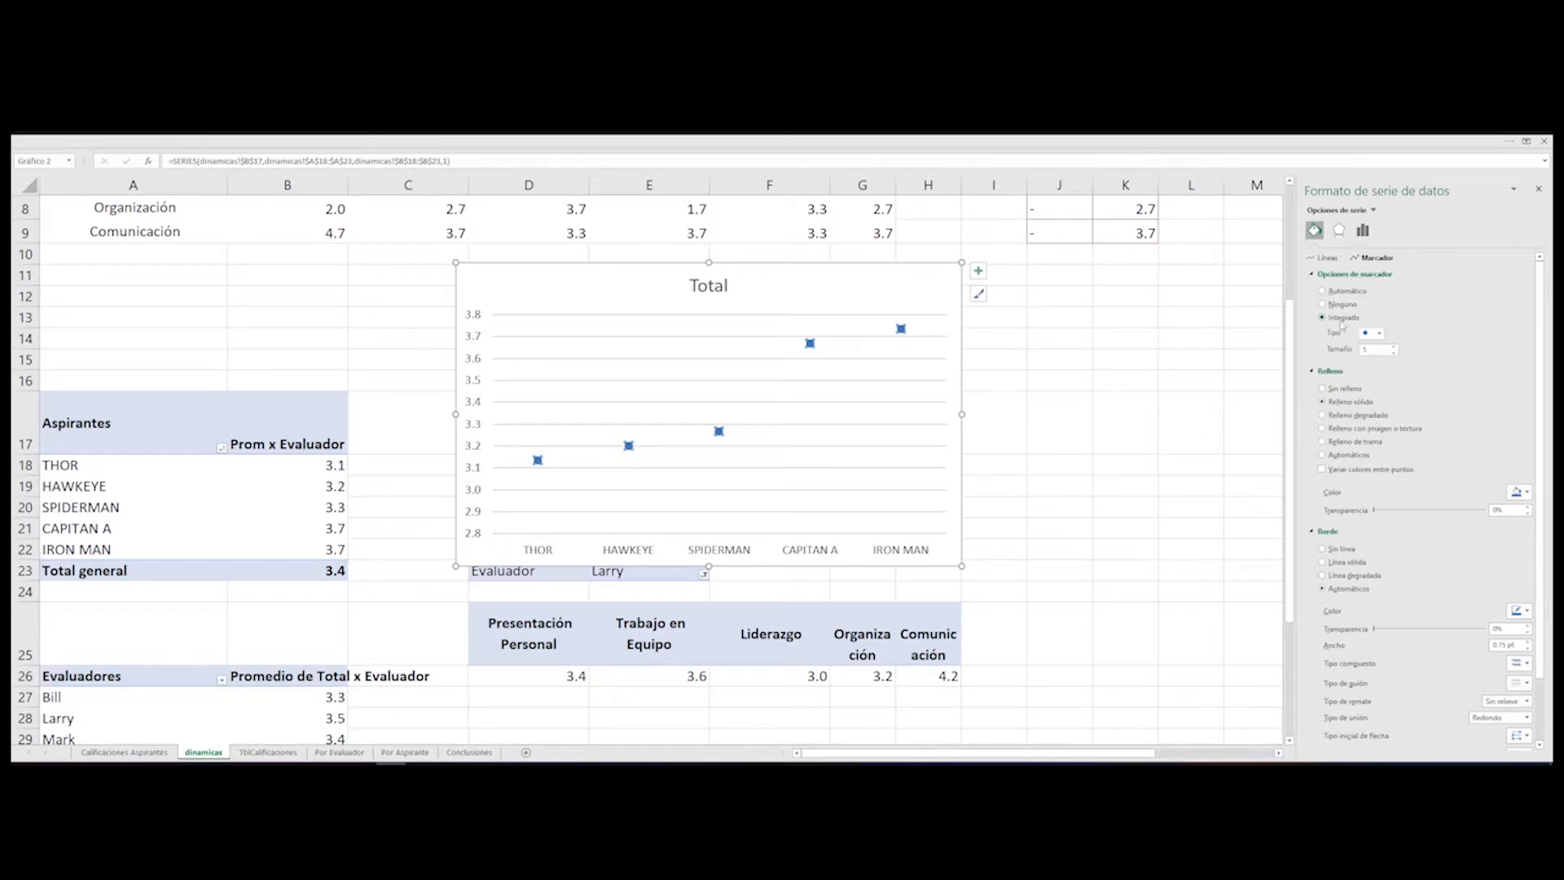
{"action": "left_click", "coordinate": [1394, 347]}
{"action": "left_click", "coordinate": [1394, 347]}
{"action": "left_click", "coordinate": [1394, 347]}
{"action": "left_click", "coordinate": [1393, 347]}
{"action": "left_click", "coordinate": [1394, 347]}
{"action": "left_click", "coordinate": [1394, 347]}
{"action": "left_click", "coordinate": [1394, 347]}
{"action": "left_click", "coordinate": [1394, 347]}
{"action": "left_click", "coordinate": [1393, 347]}
{"action": "left_click", "coordinate": [1394, 347]}
{"action": "left_click", "coordinate": [1394, 347]}
{"action": "left_click", "coordinate": [1394, 347]}
{"action": "left_click", "coordinate": [1394, 346]}
{"action": "left_click", "coordinate": [1393, 347]}
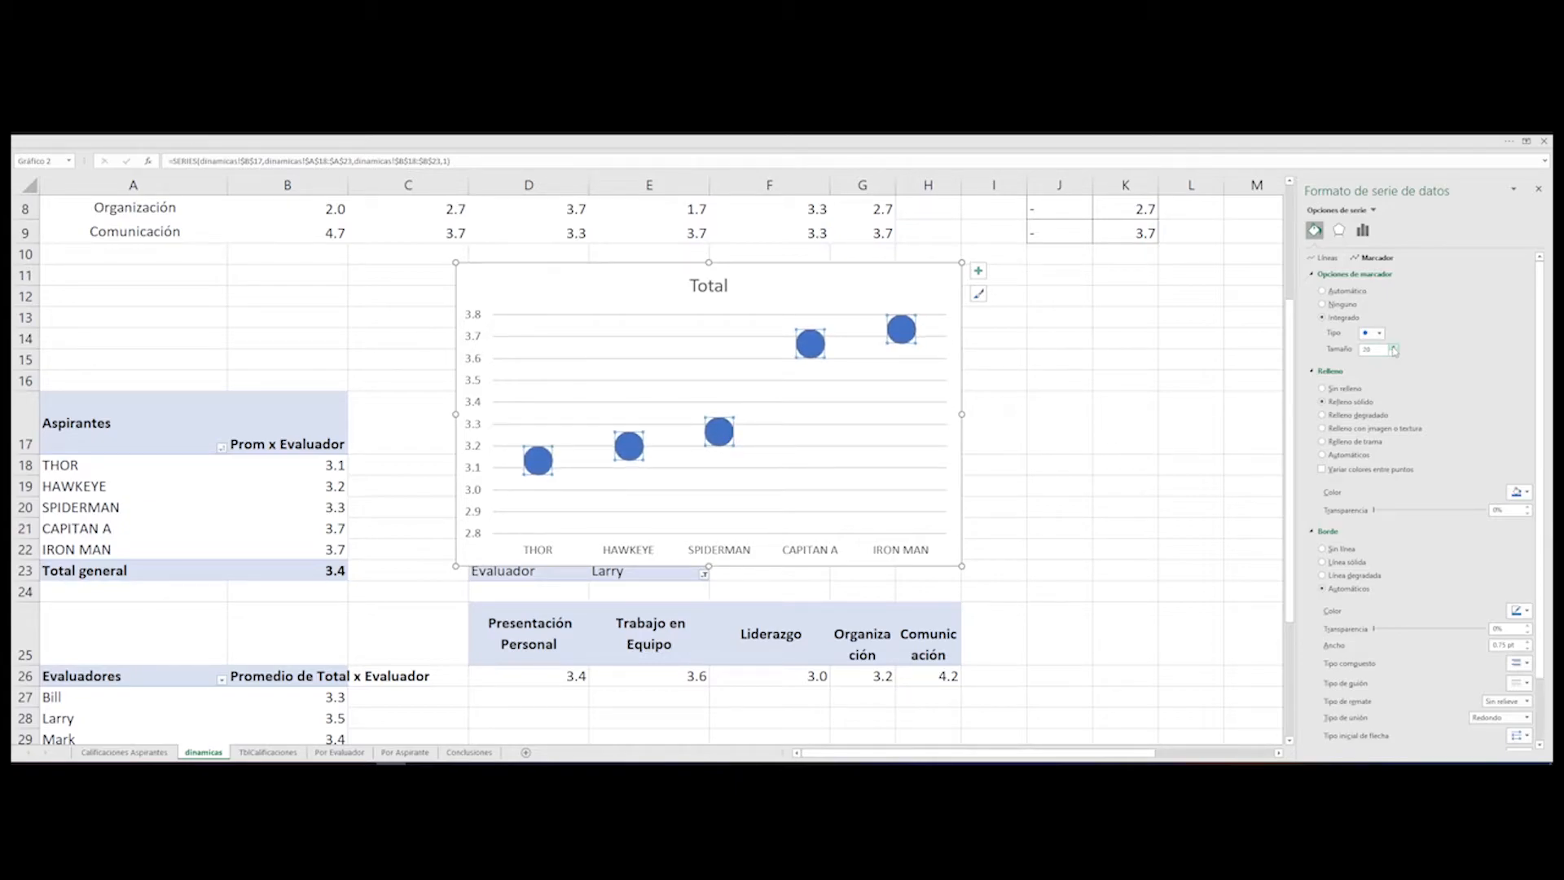
{"action": "left_click", "coordinate": [1394, 352]}
{"action": "left_click", "coordinate": [1393, 352]}
{"action": "left_click", "coordinate": [1394, 353]}
{"action": "left_click", "coordinate": [1394, 353]}
{"action": "left_click", "coordinate": [1393, 353]}
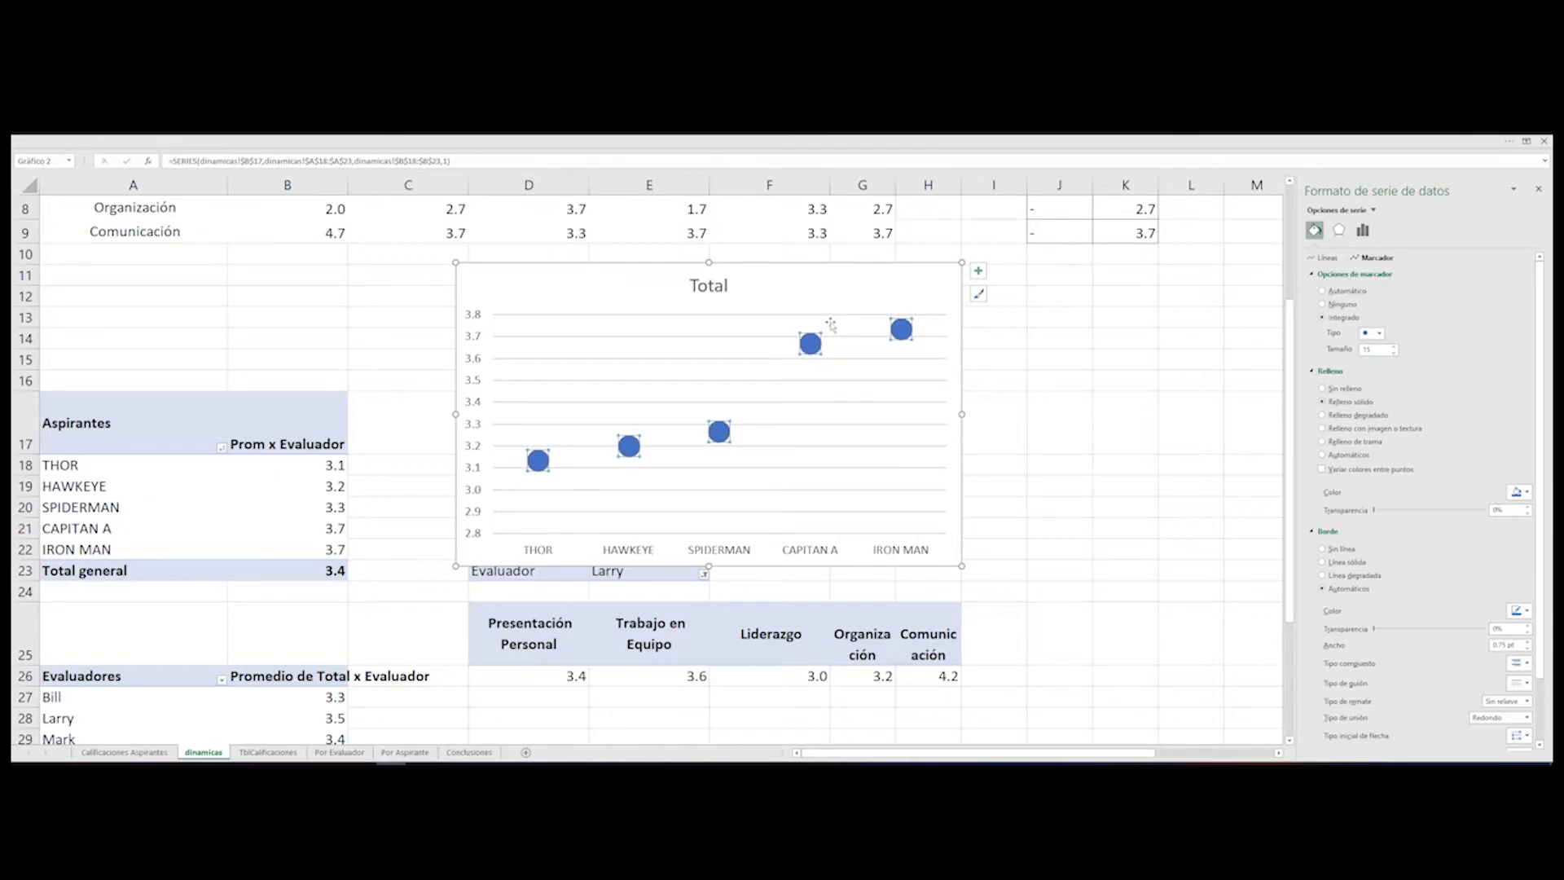
- Add primary minor vertical gridlines to the Total chart and remove its primary major horizontal gridlines
{"action": "mouse_move", "coordinate": [854, 284]}
{"action": "left_mouse_down"}
{"action": "mouse_move", "coordinate": [824, 280]}
{"action": "mouse_move", "coordinate": [855, 275]}
{"action": "left_mouse_up"}
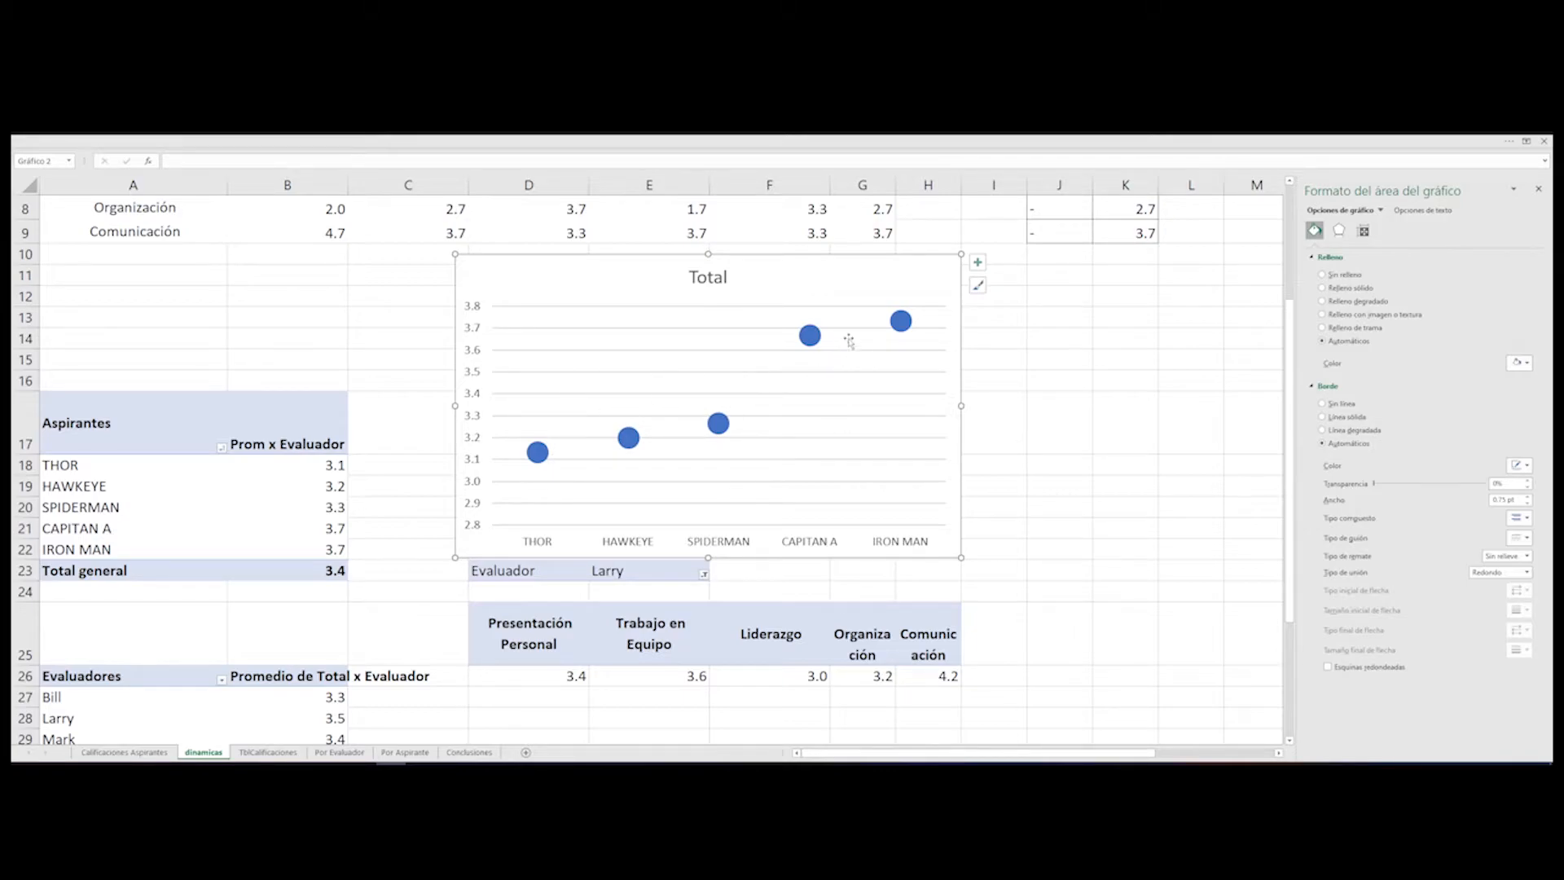
{"action": "left_click", "coordinate": [976, 265]}
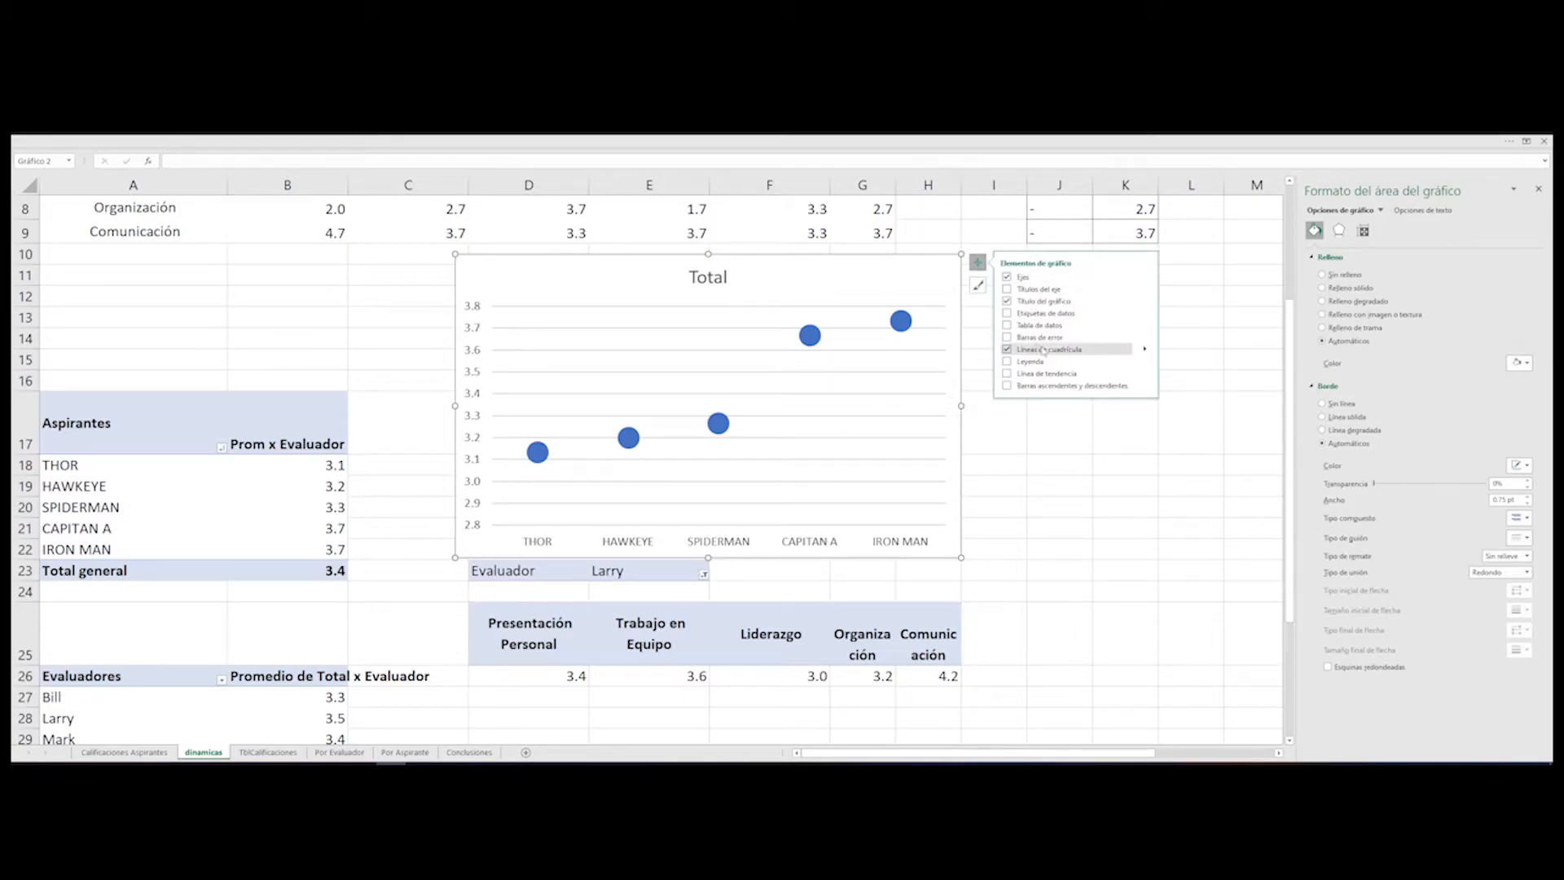
{"action": "left_click", "coordinate": [1147, 350]}
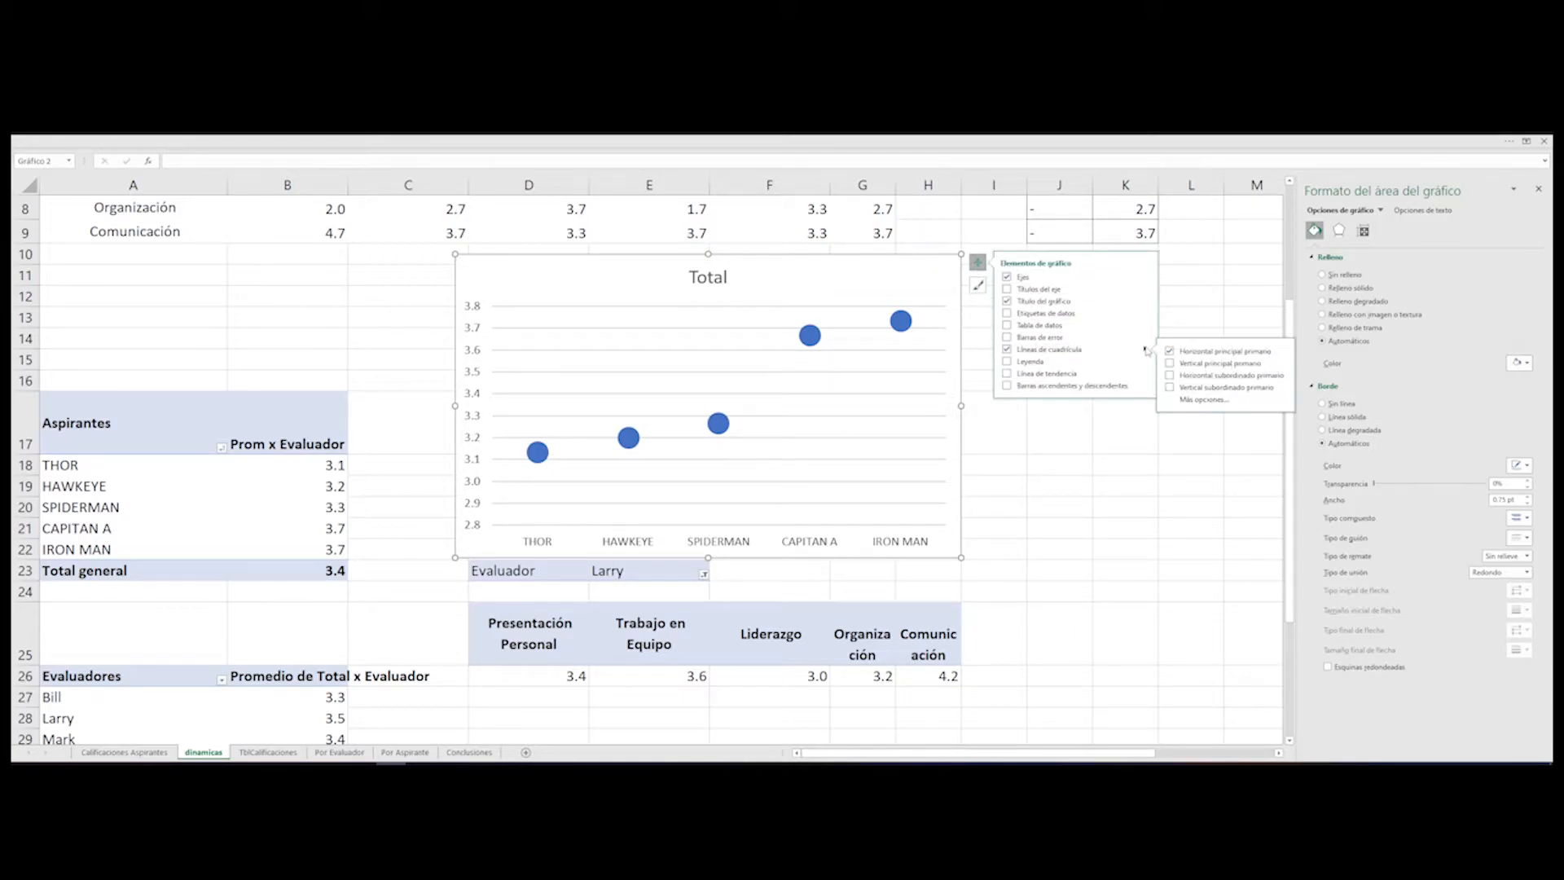
{"action": "left_click", "coordinate": [1171, 388]}
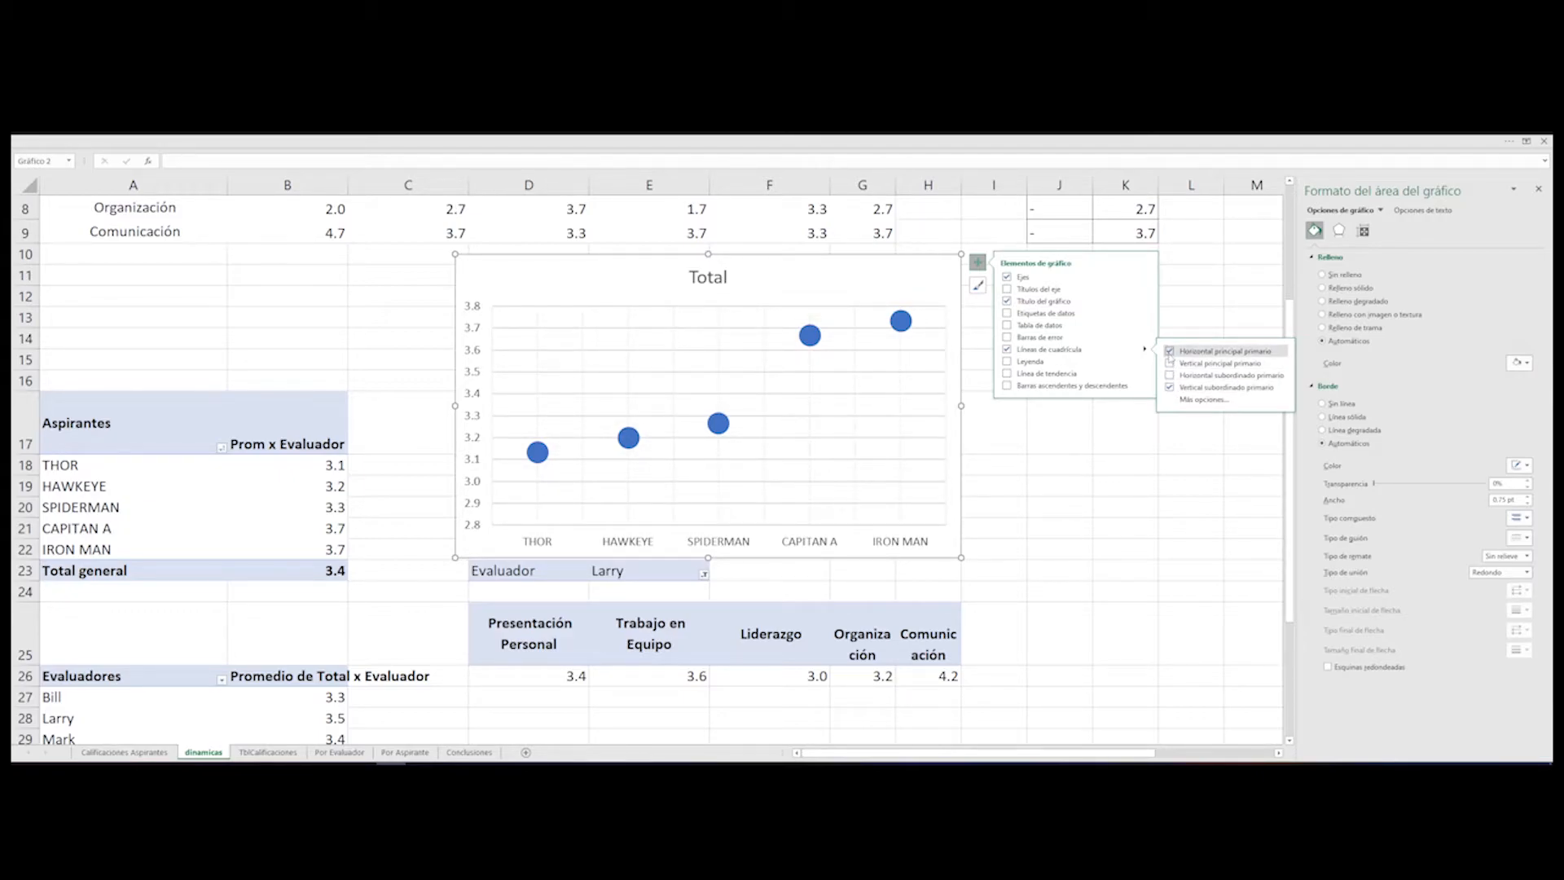
{"action": "left_click", "coordinate": [1171, 352]}
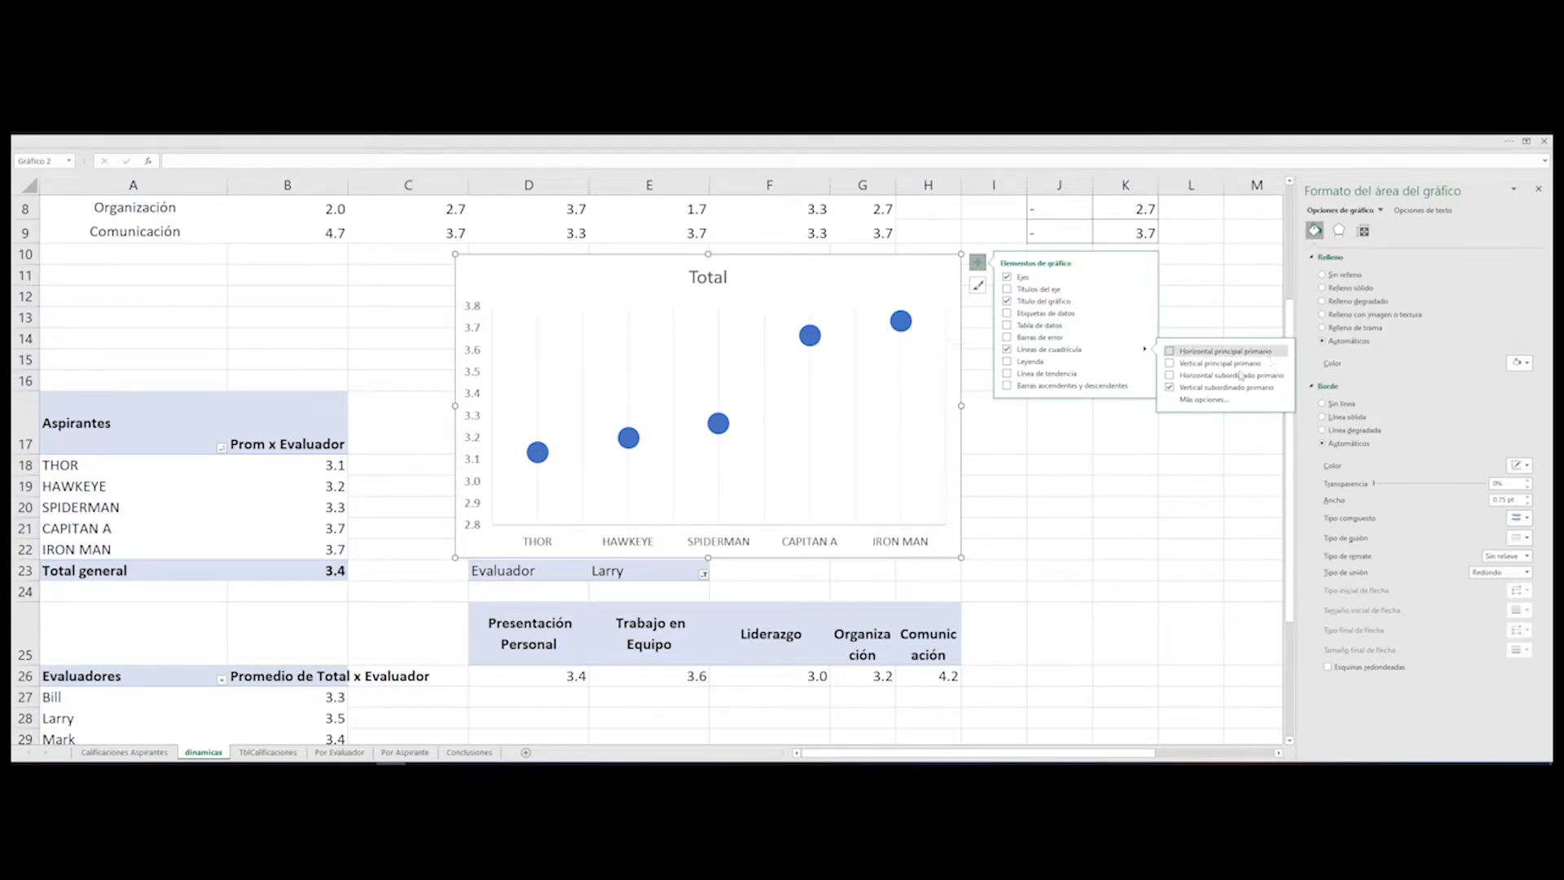
- Add data labels to the chart's series and centre them on the markers
{"action": "right_click", "coordinate": [908, 323]}
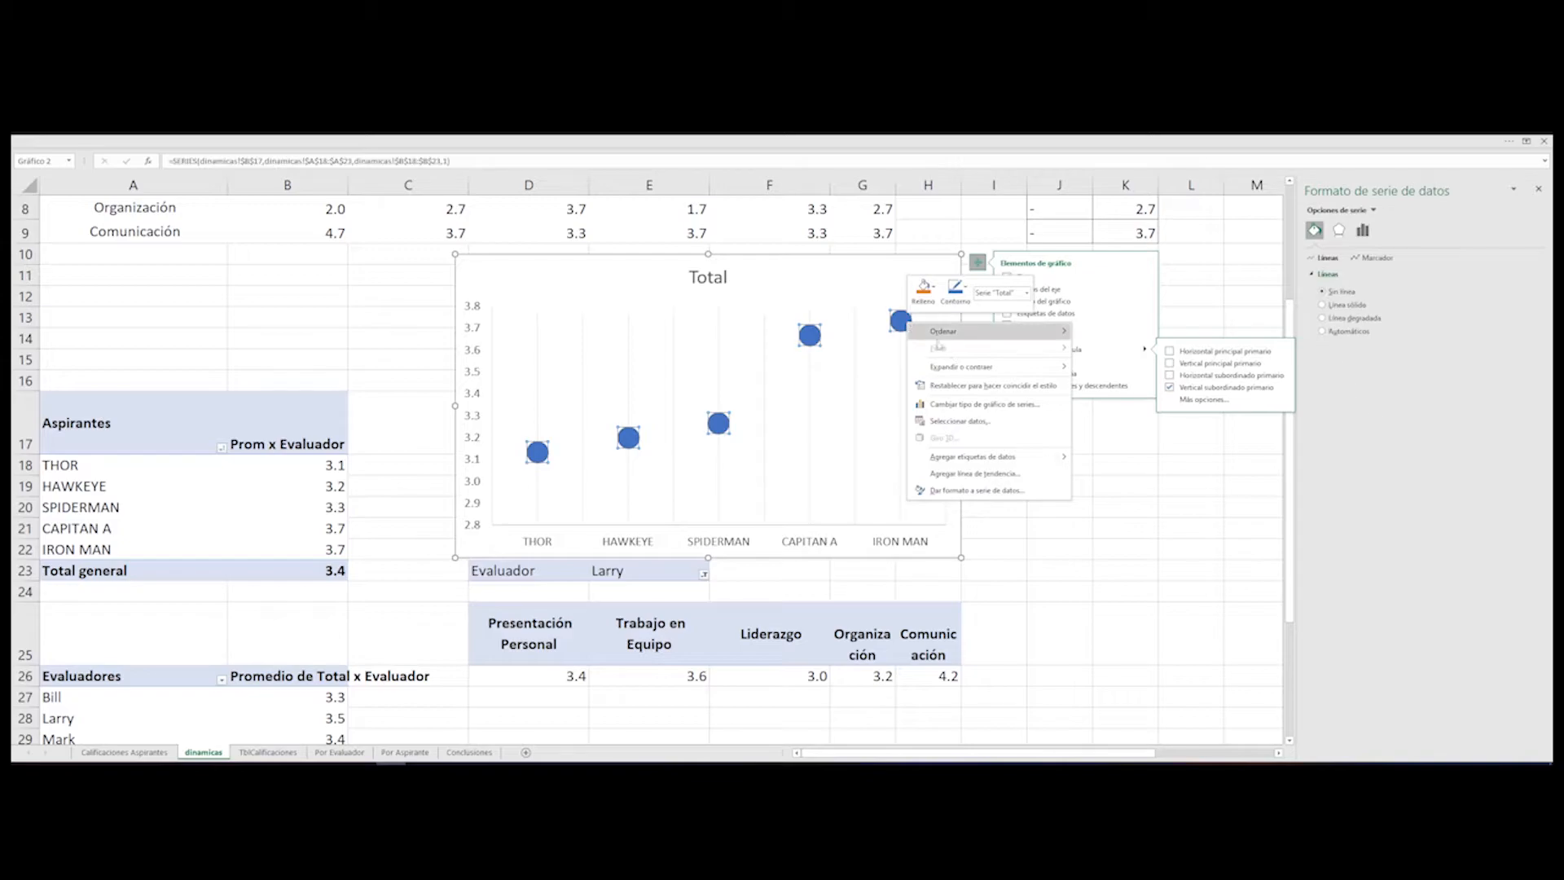
{"action": "left_click", "coordinate": [963, 458]}
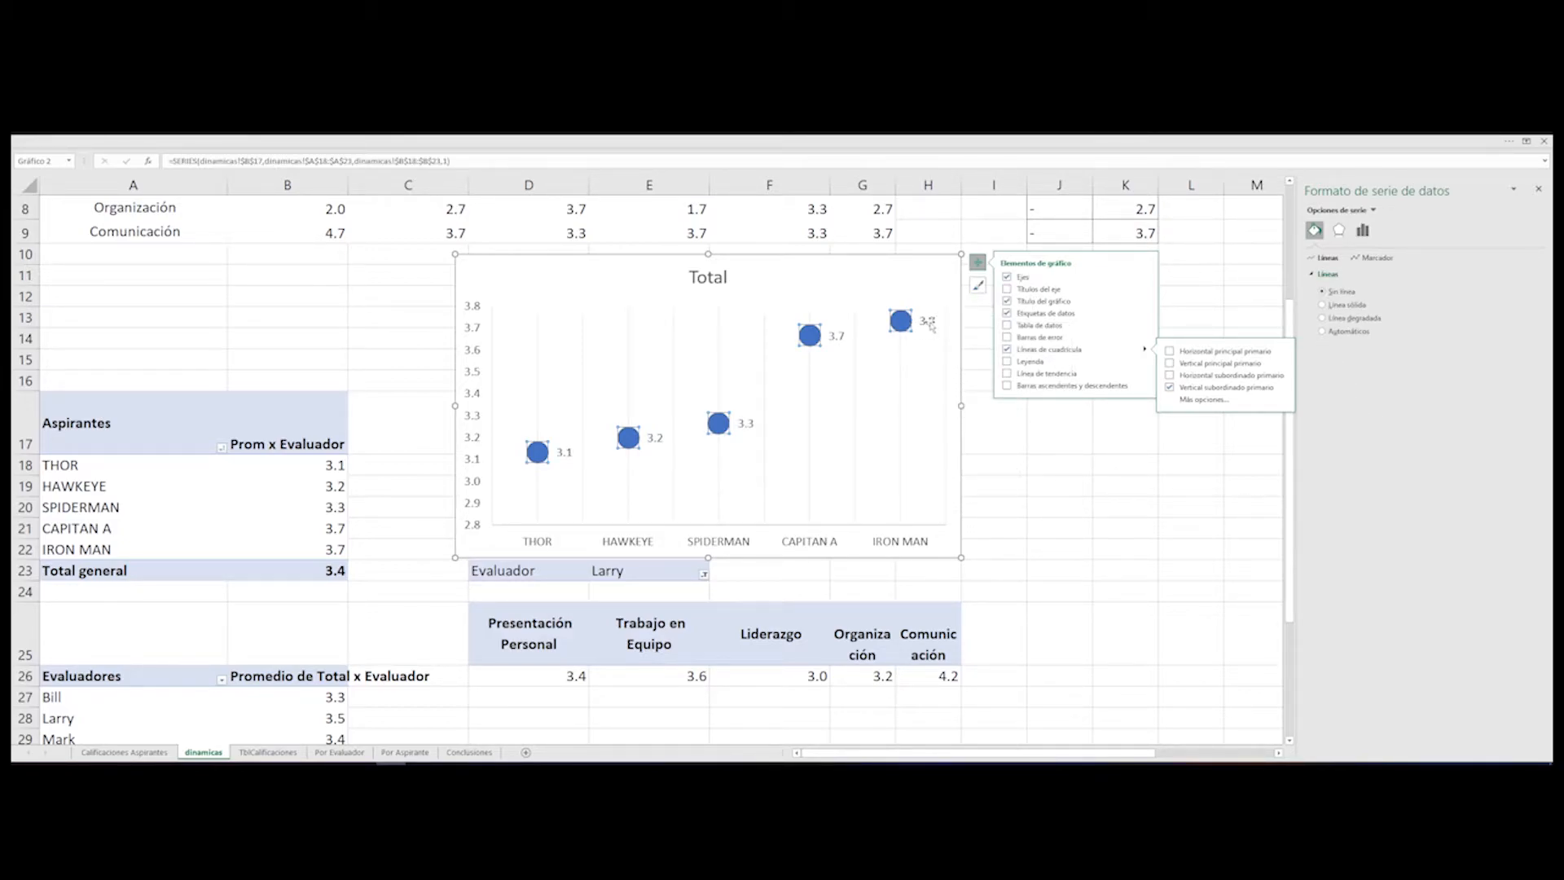
{"action": "left_click", "coordinate": [928, 323]}
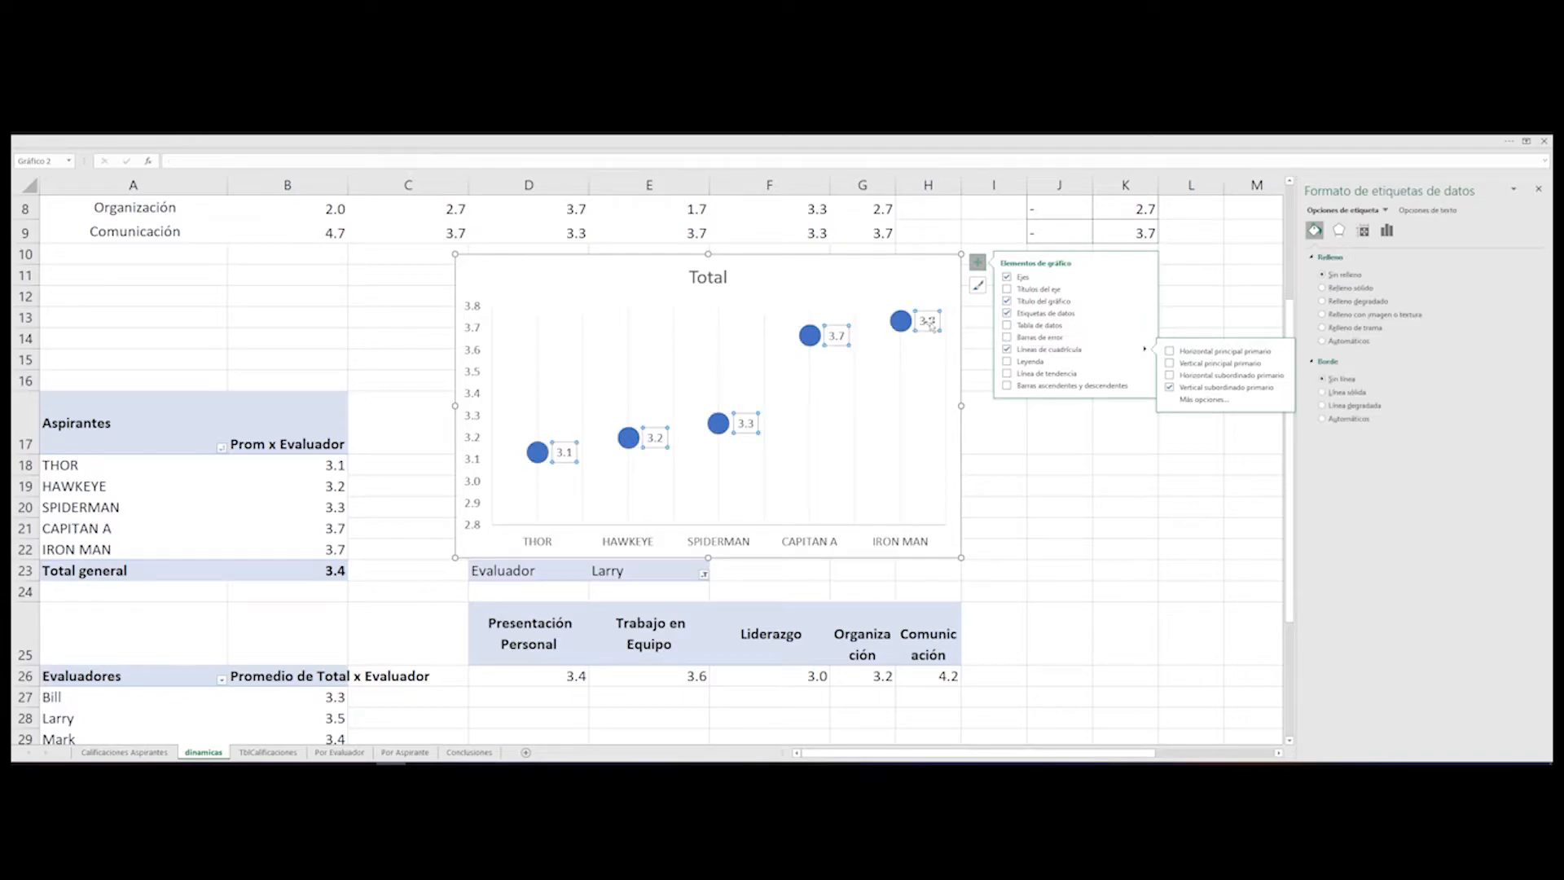
{"action": "right_click", "coordinate": [930, 324]}
{"action": "mouse_move", "coordinate": [988, 461]}
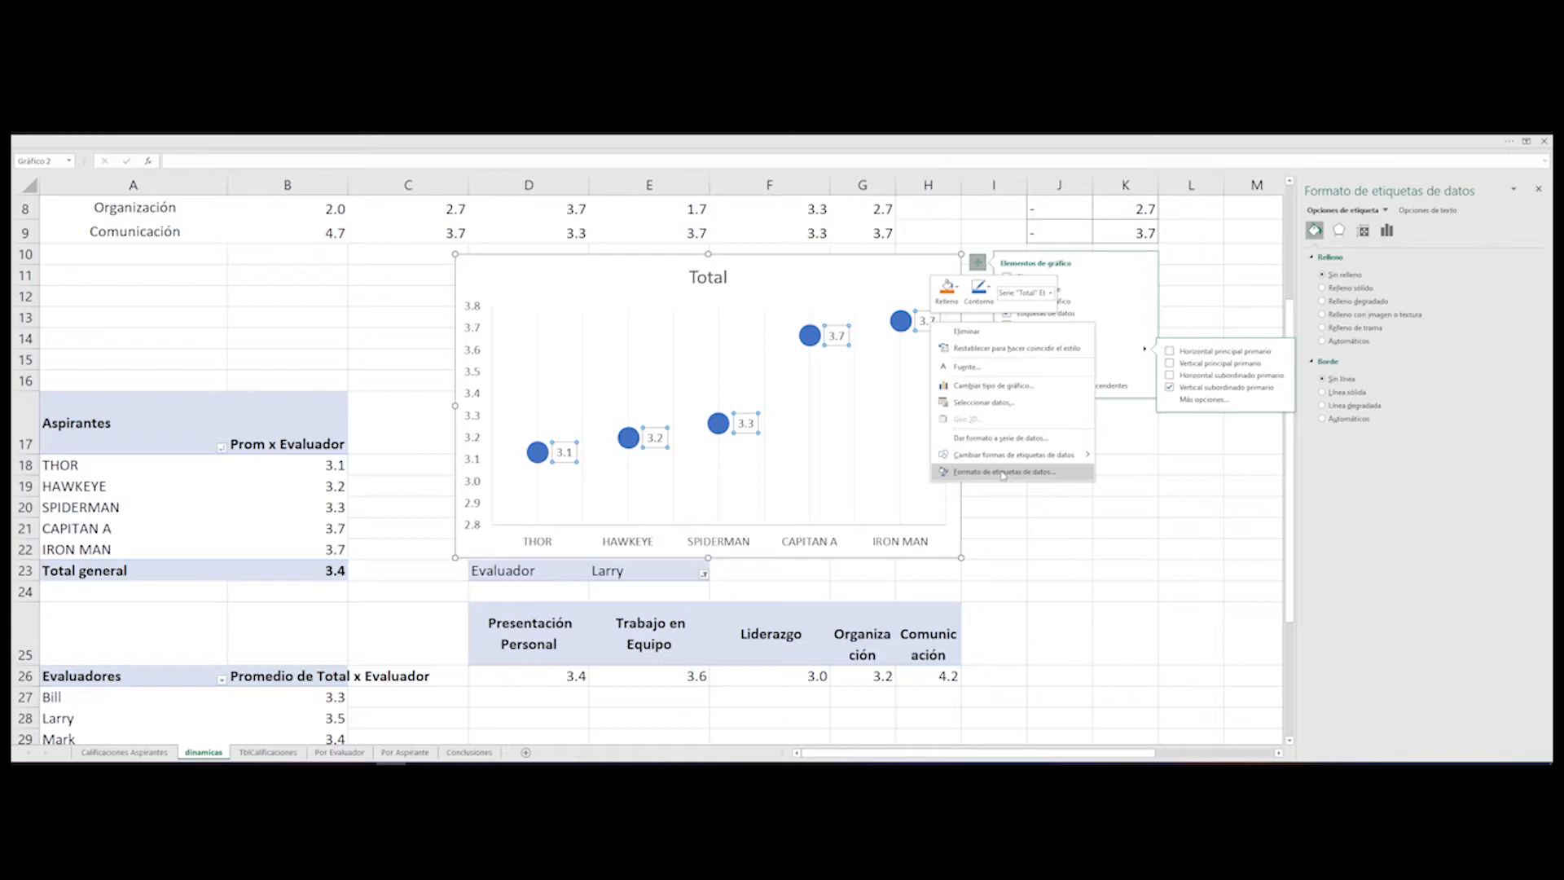
{"action": "left_click", "coordinate": [1003, 473]}
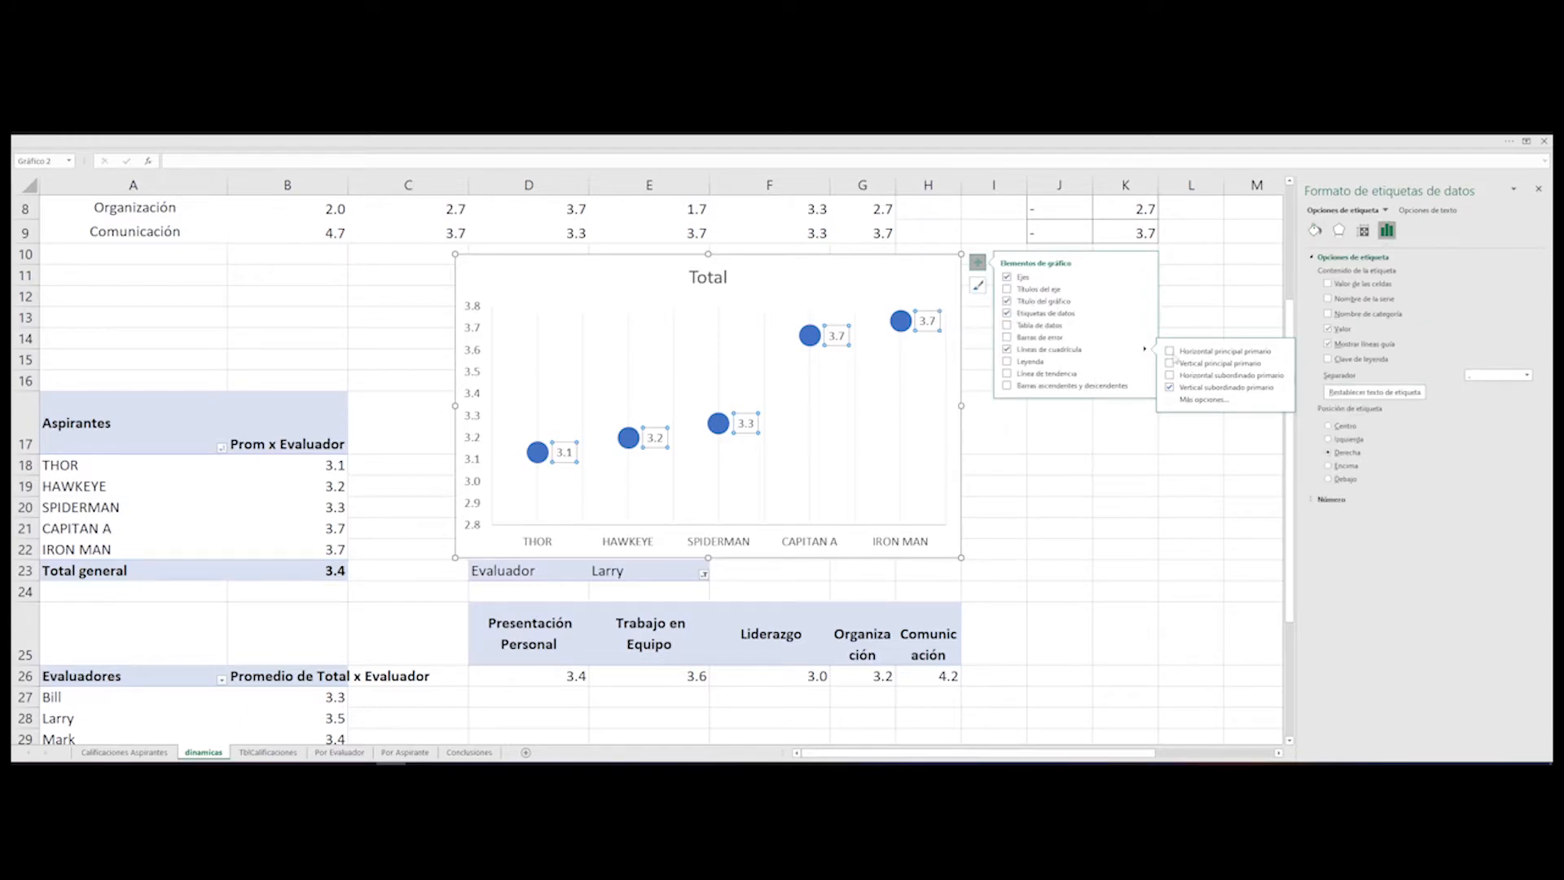
{"action": "left_click", "coordinate": [978, 263]}
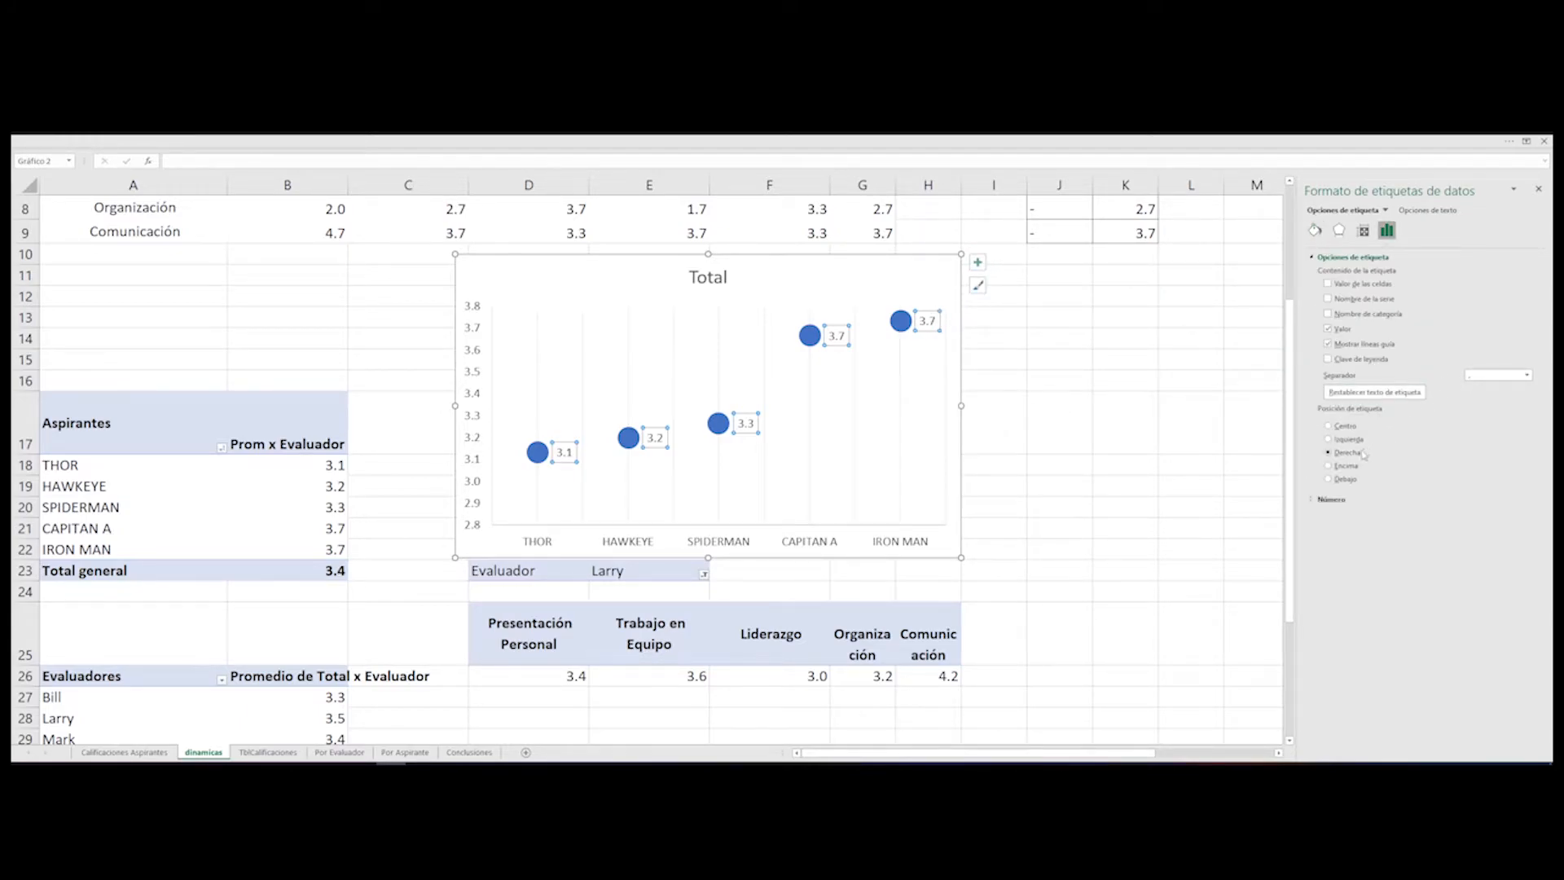
{"action": "left_click", "coordinate": [1348, 433]}
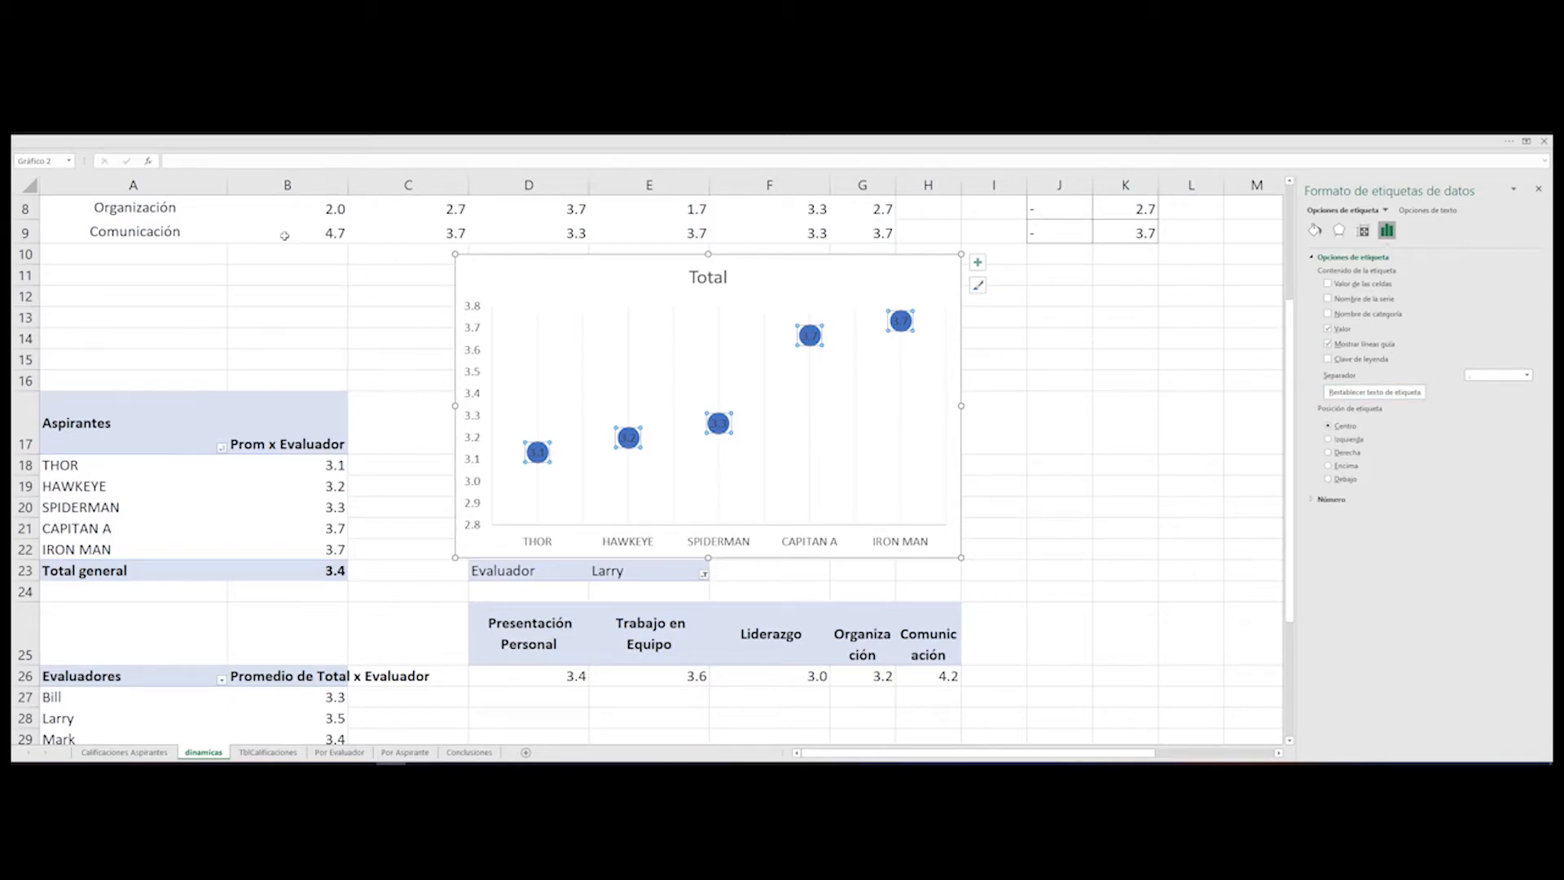
- Set the font colour of the data labels to white
{"action": "left_click", "coordinate": [292, 143]}
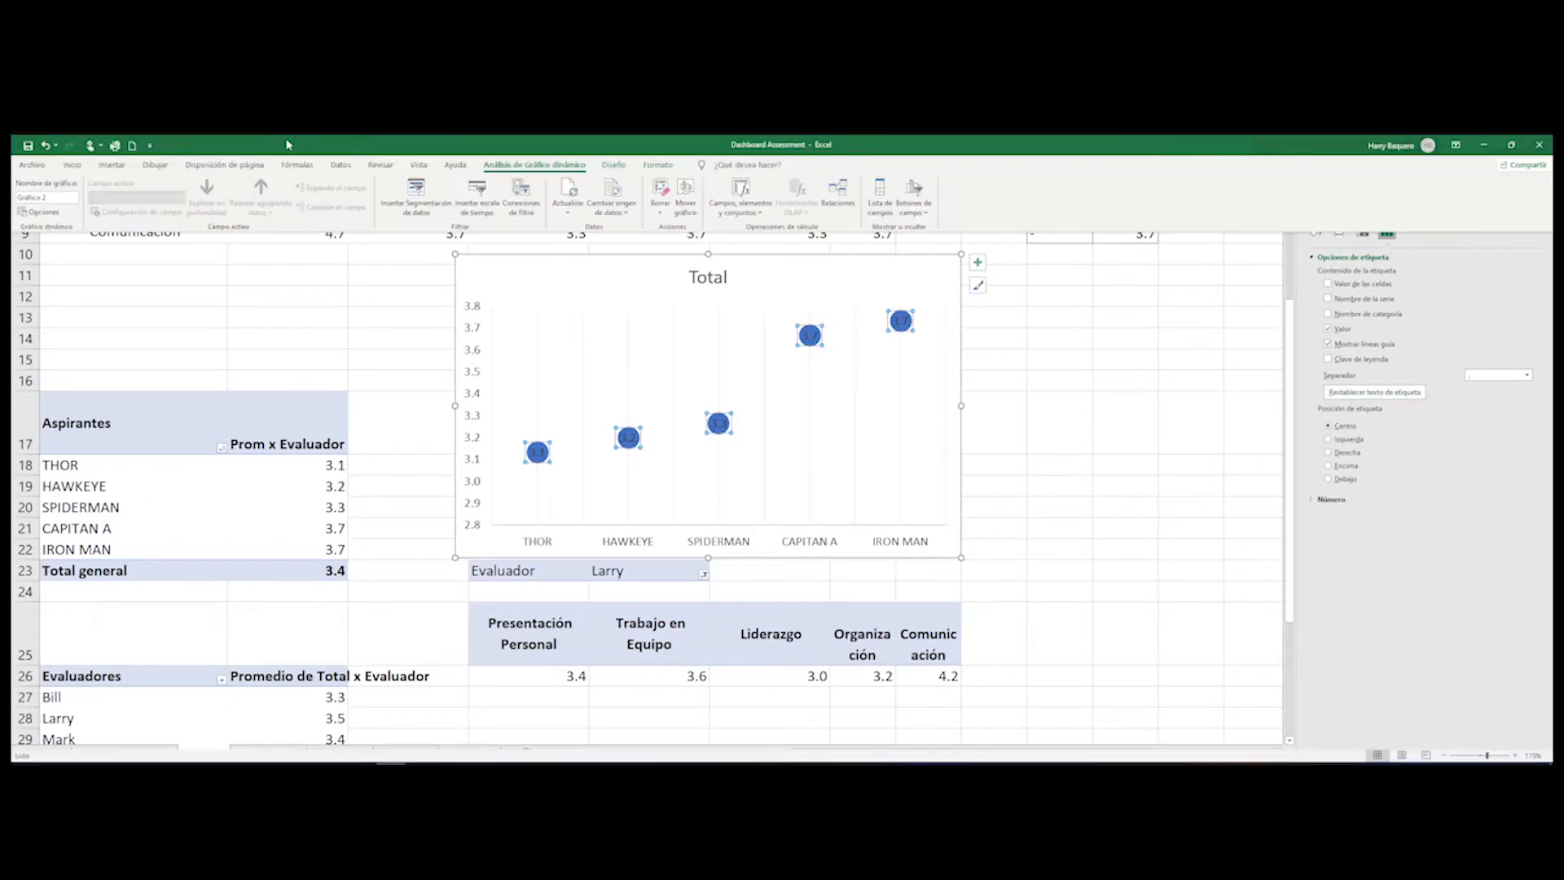
{"action": "left_click", "coordinate": [72, 165]}
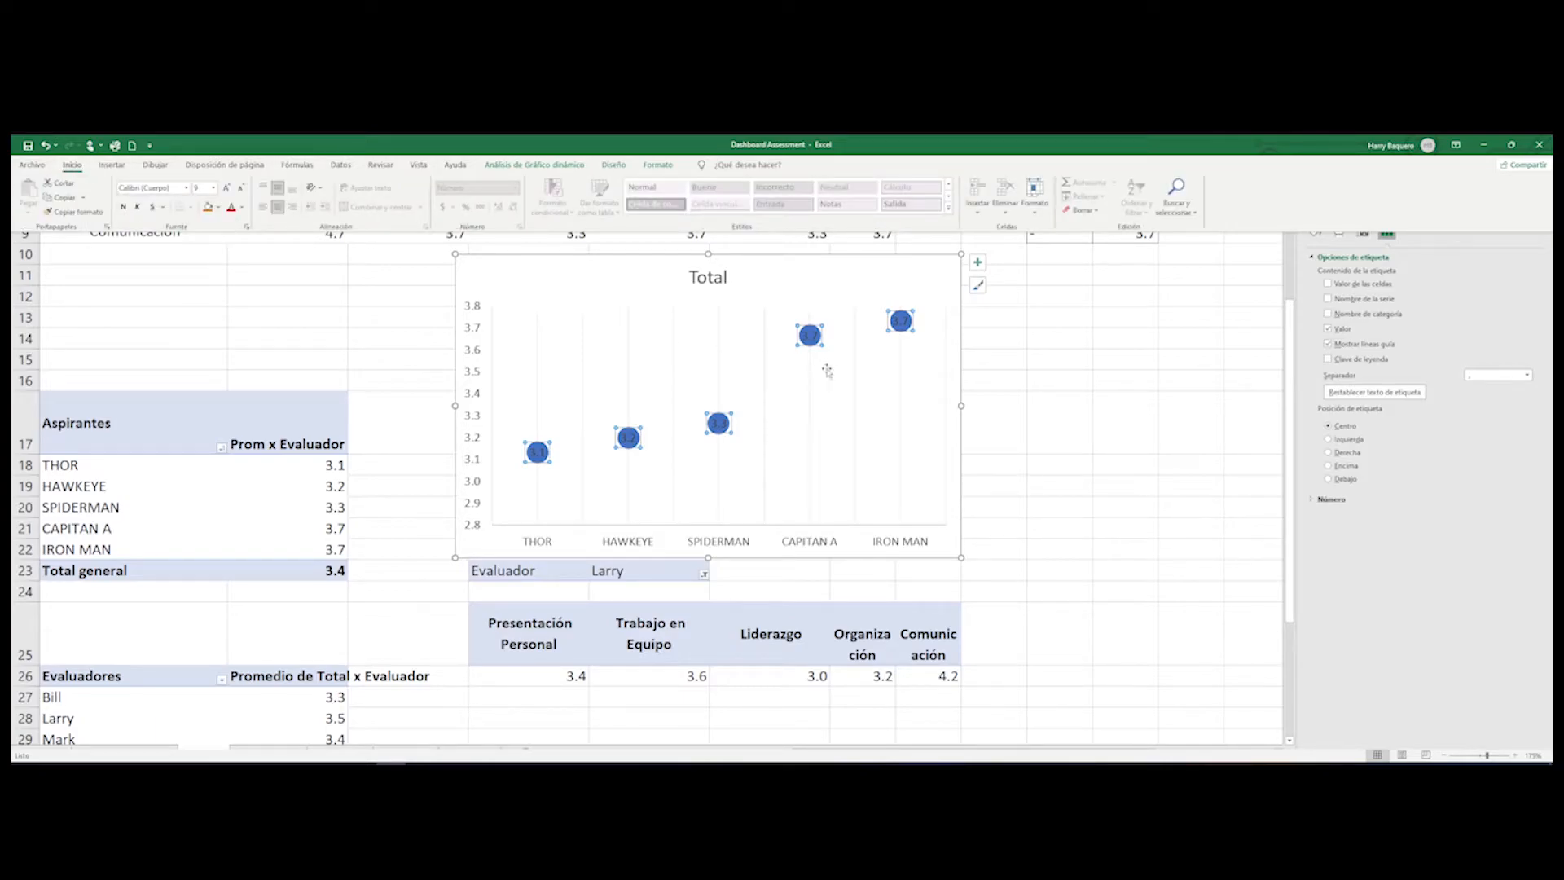
{"action": "left_click", "coordinate": [242, 208]}
{"action": "left_click", "coordinate": [234, 259]}
{"action": "left_click", "coordinate": [633, 454]}
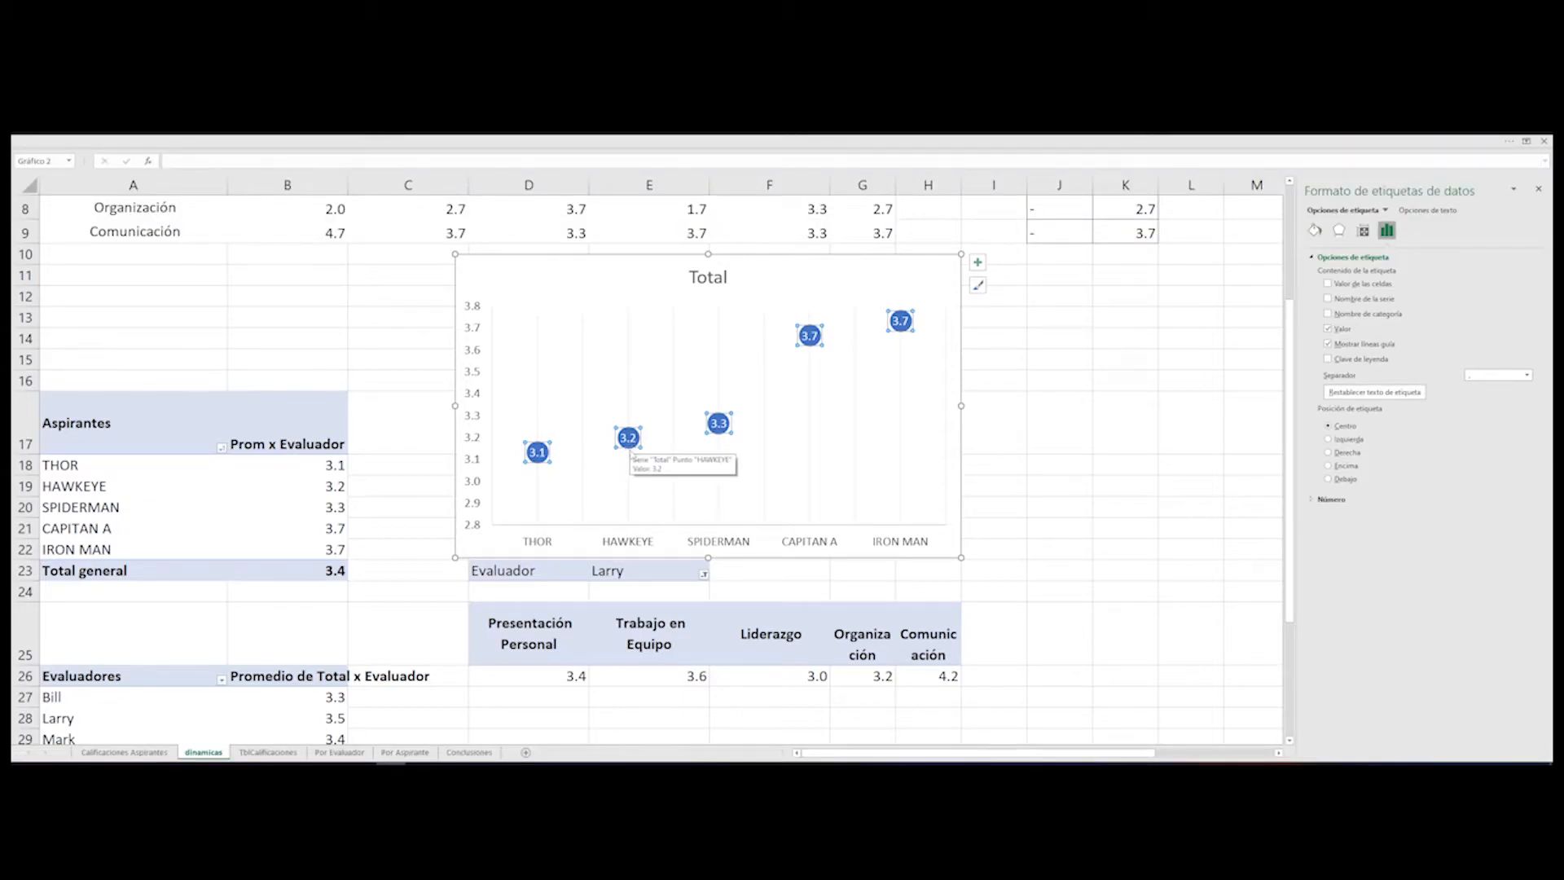
- Fill the series markers with the recently used light blue and remove their outline
{"action": "left_click", "coordinate": [631, 454]}
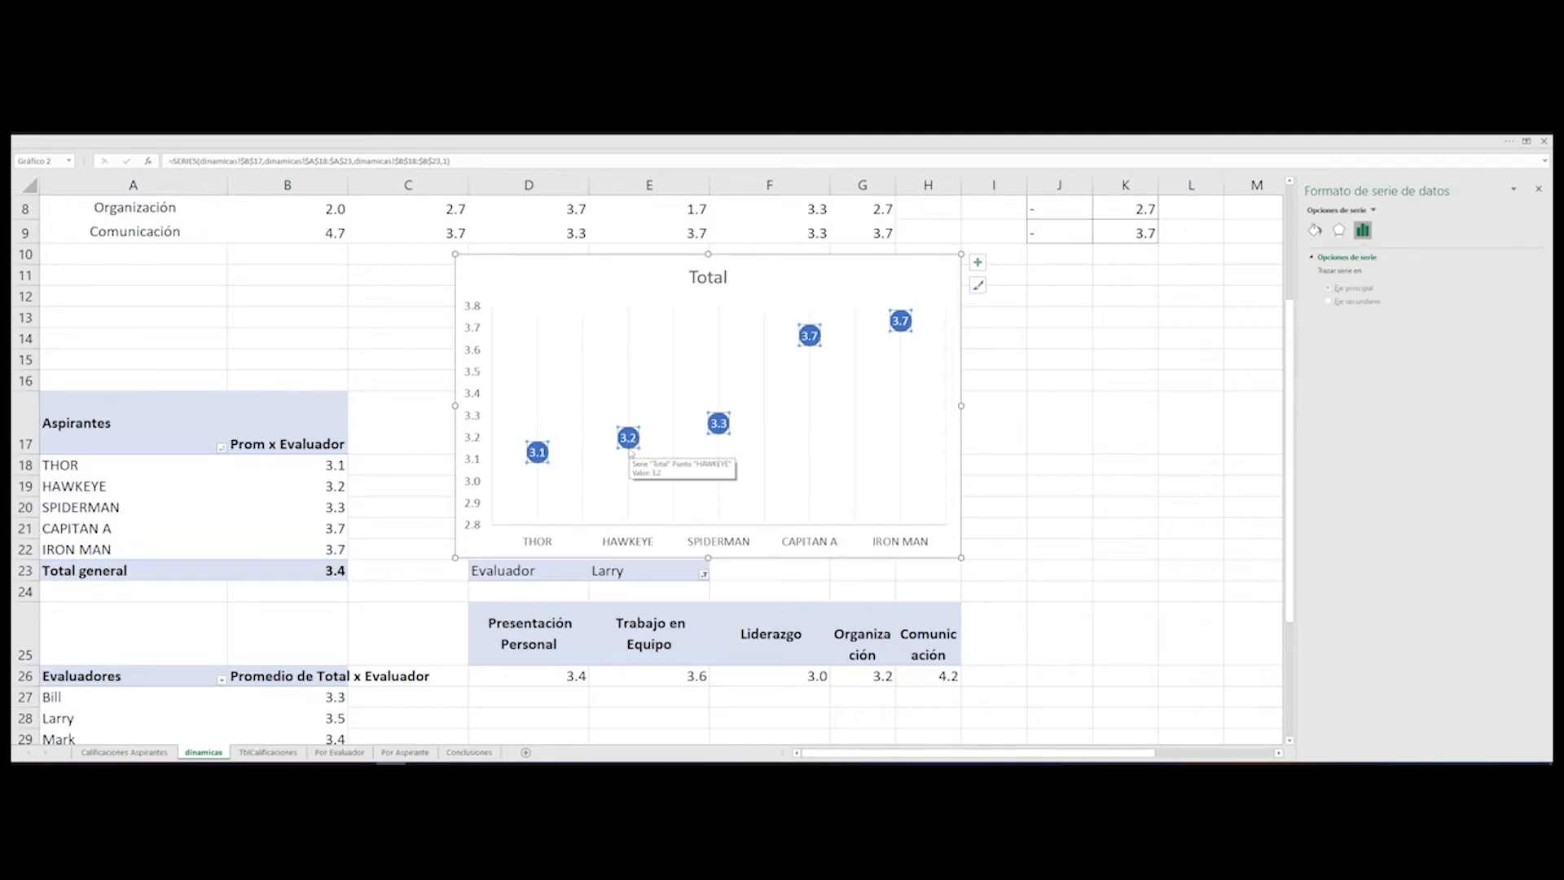
{"action": "left_click", "coordinate": [593, 147]}
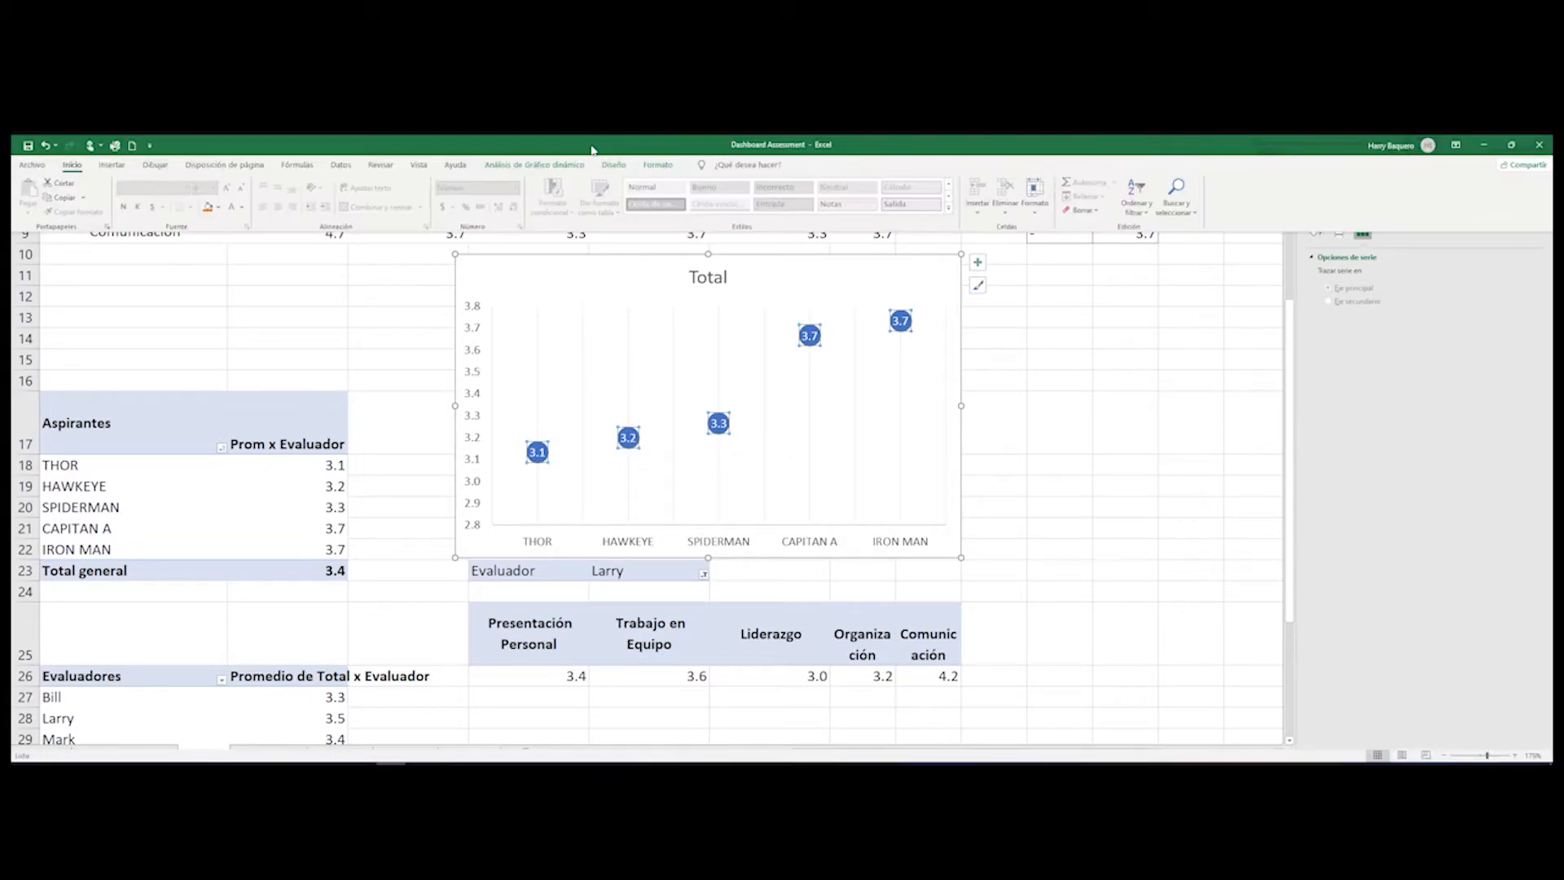
{"action": "left_click", "coordinate": [667, 167]}
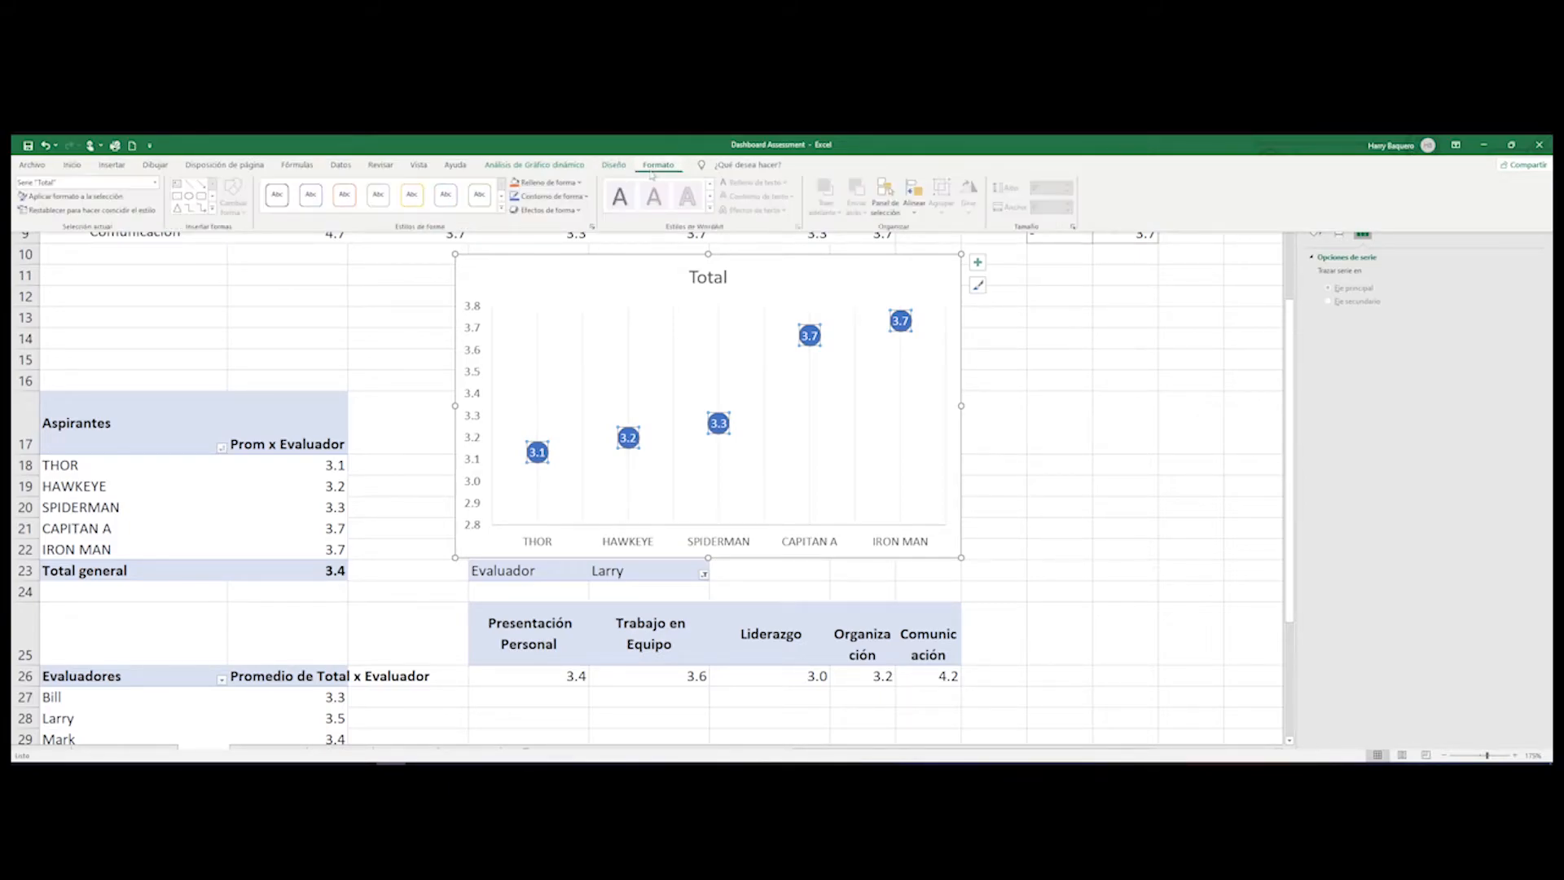
{"action": "left_click", "coordinate": [544, 183]}
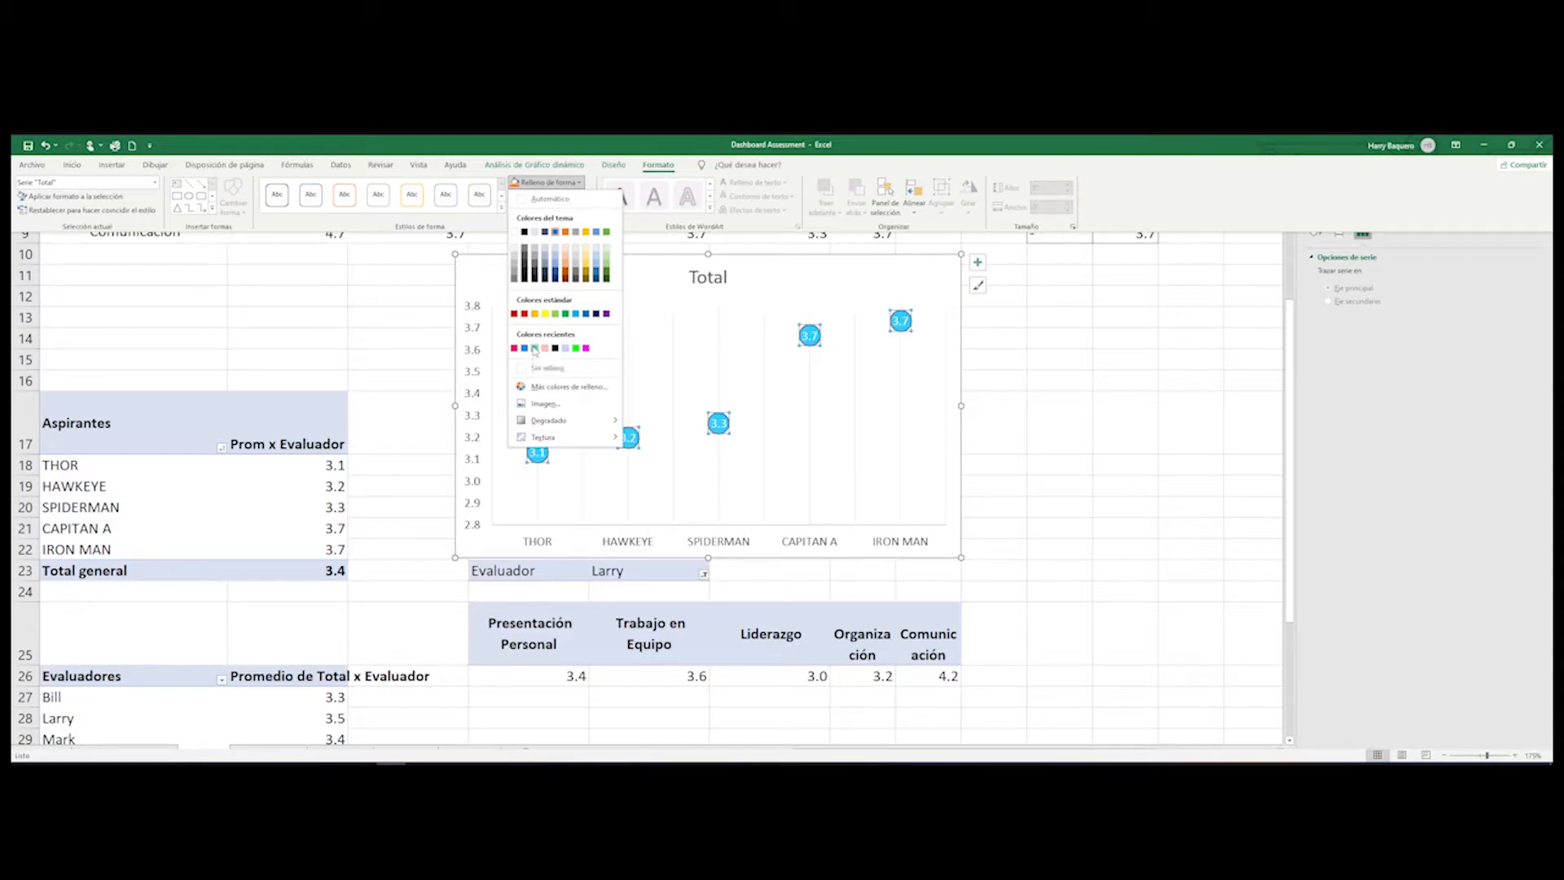
{"action": "left_click", "coordinate": [534, 349]}
{"action": "left_click", "coordinate": [550, 197]}
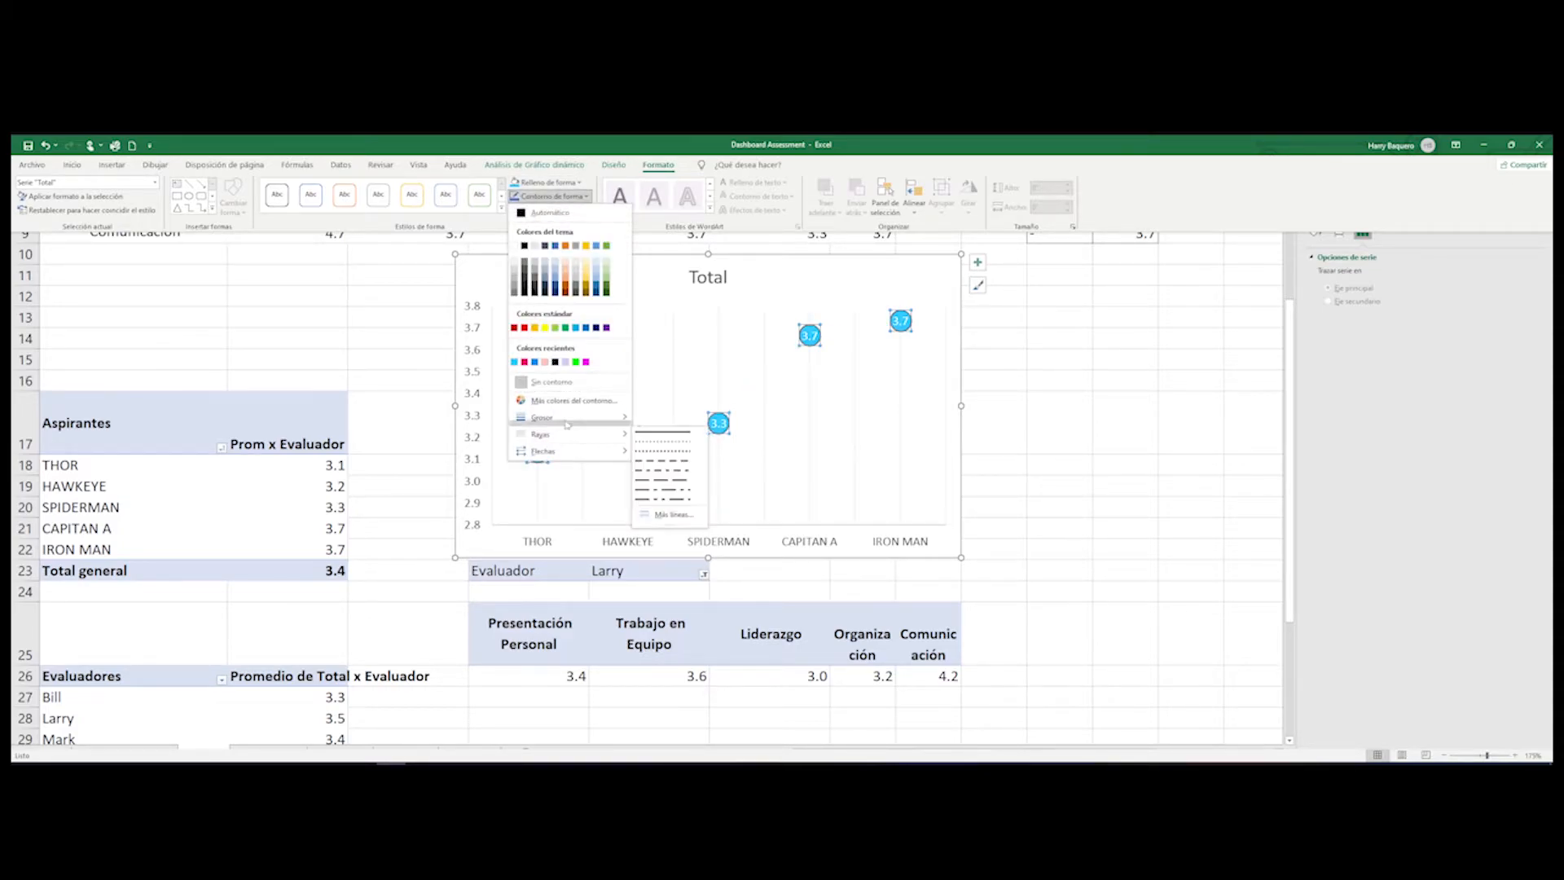
{"action": "left_click", "coordinate": [584, 383]}
- Delete the chart title and move the chart to the TblCalificaciones sheet, to the right of the Detalle Calificaciones table
{"action": "left_click", "coordinate": [717, 278]}
{"action": "key", "text": "Delete"}
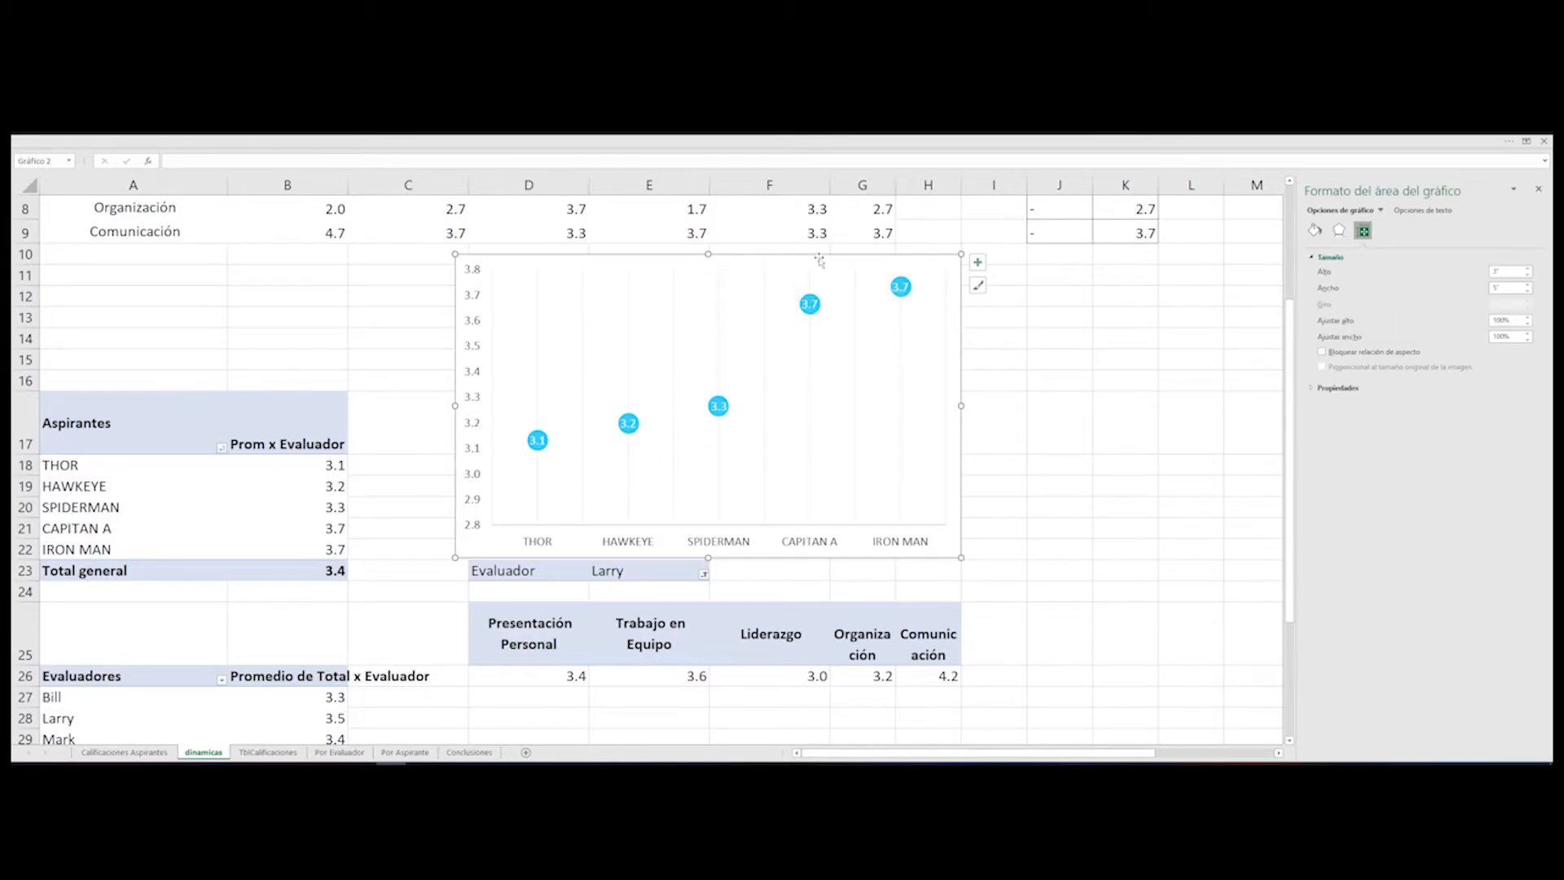
{"action": "key", "text": "Delete"}
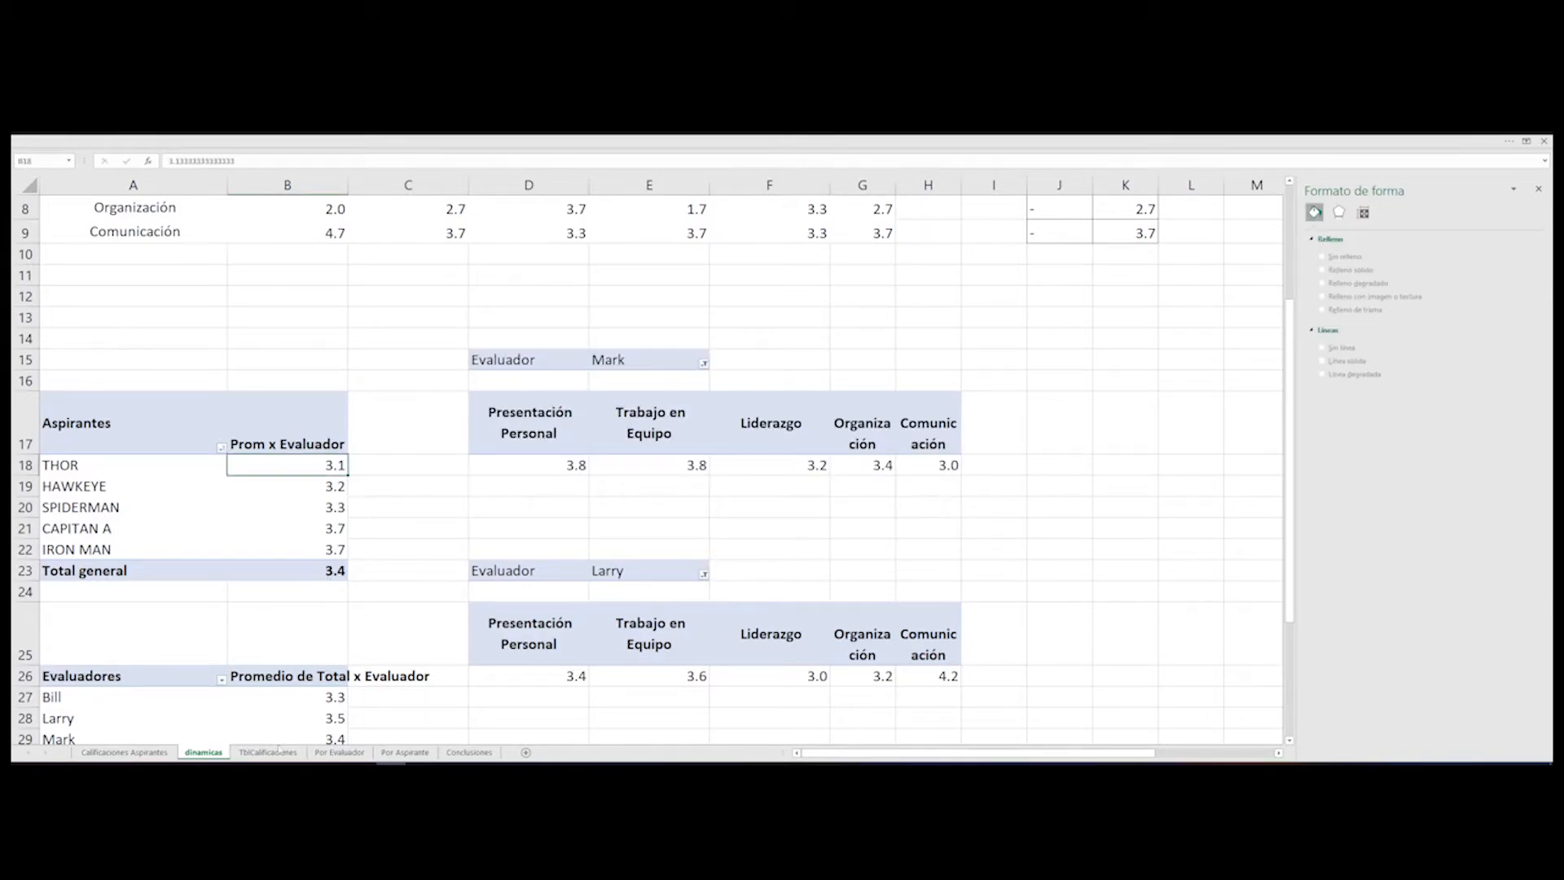
{"action": "left_click", "coordinate": [275, 752]}
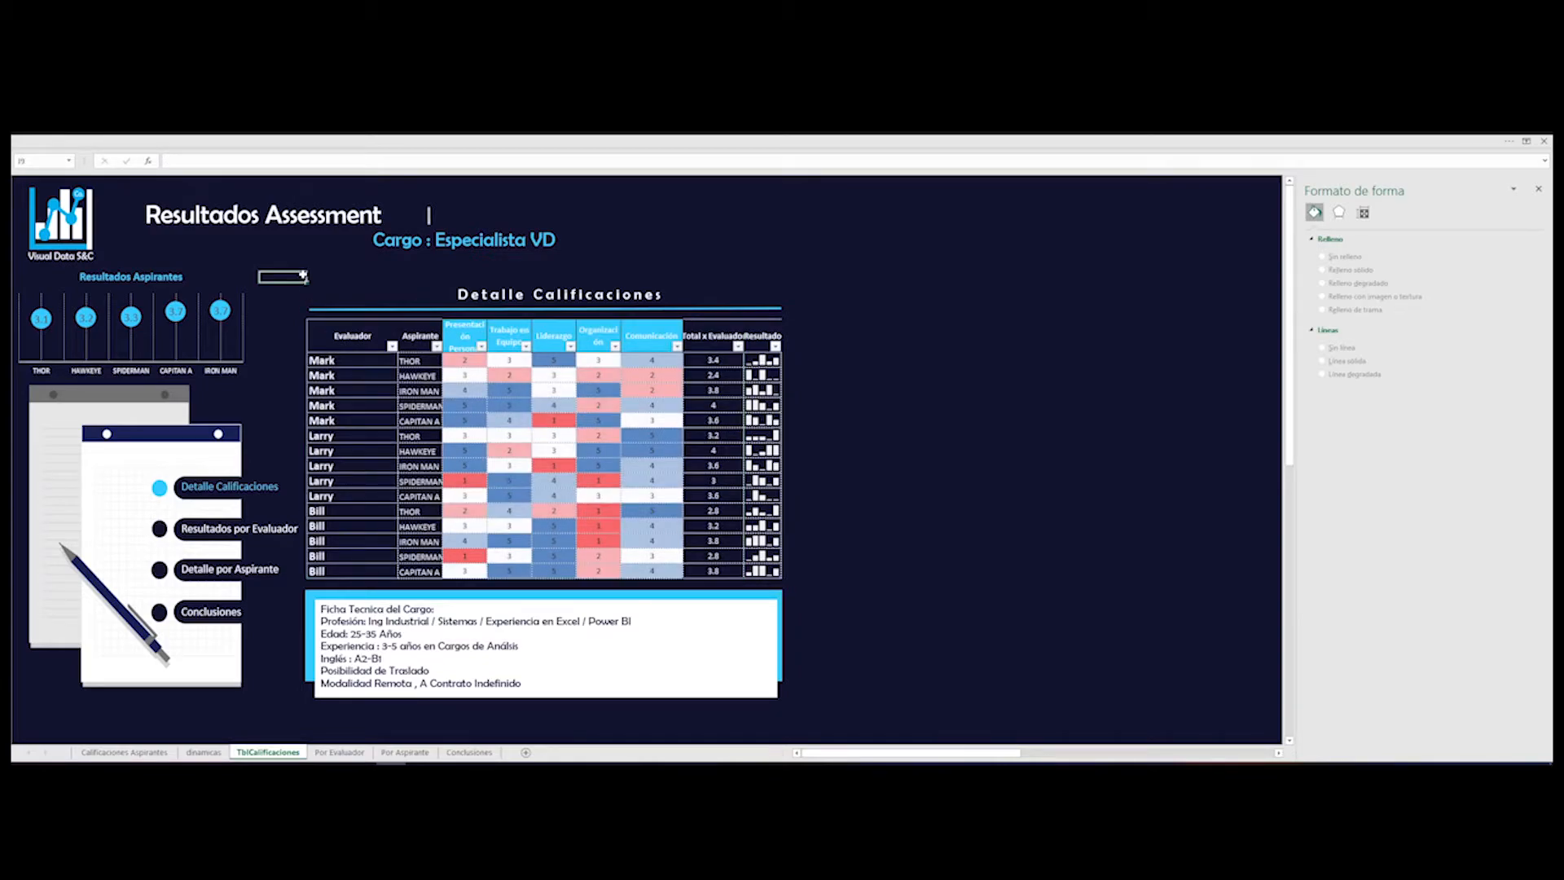
{"action": "key", "text": "ctrl+v"}
{"action": "left_click_drag", "start_coordinate": [342, 275], "coordinate": [880, 277]}
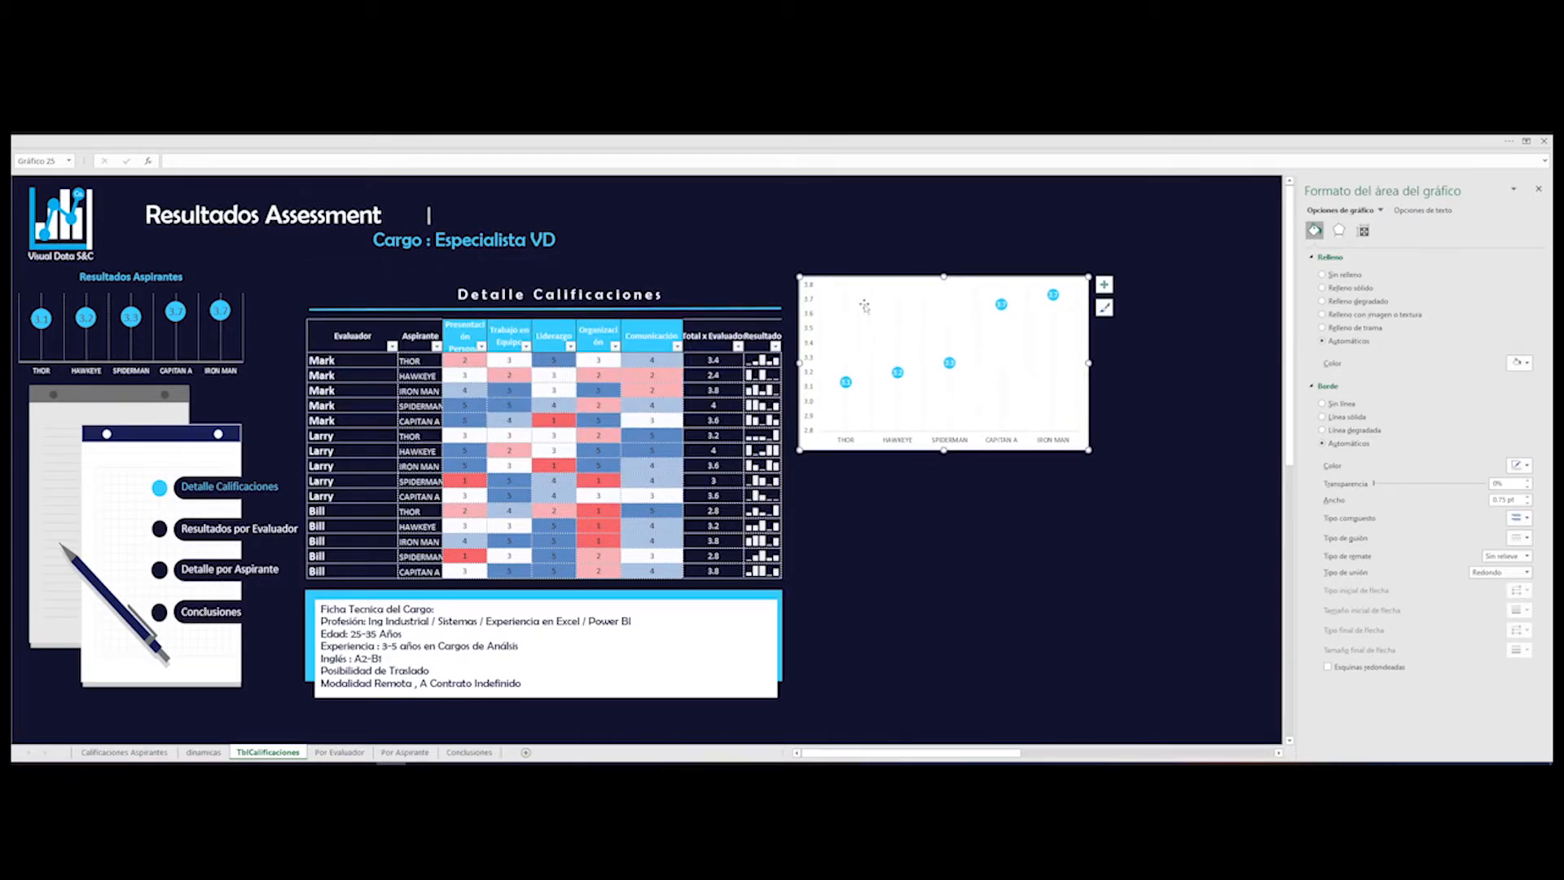
- Set the chart's vertical axis bounds to a minimum of 1 and a maximum of 5
{"action": "left_click", "coordinate": [812, 290]}
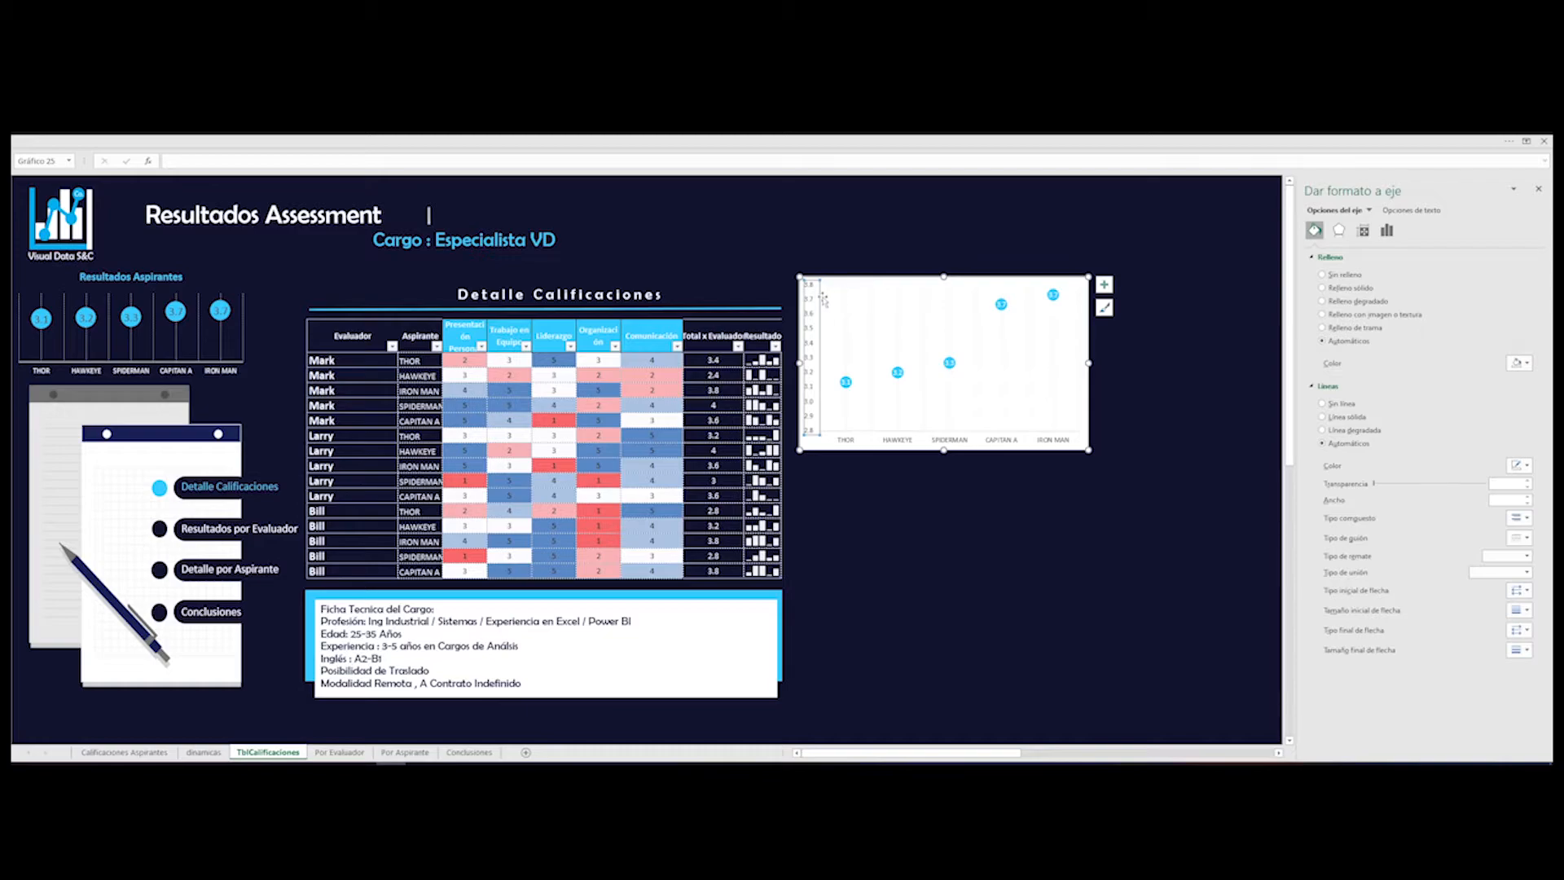
{"action": "right_click", "coordinate": [812, 286]}
{"action": "left_click", "coordinate": [827, 439]}
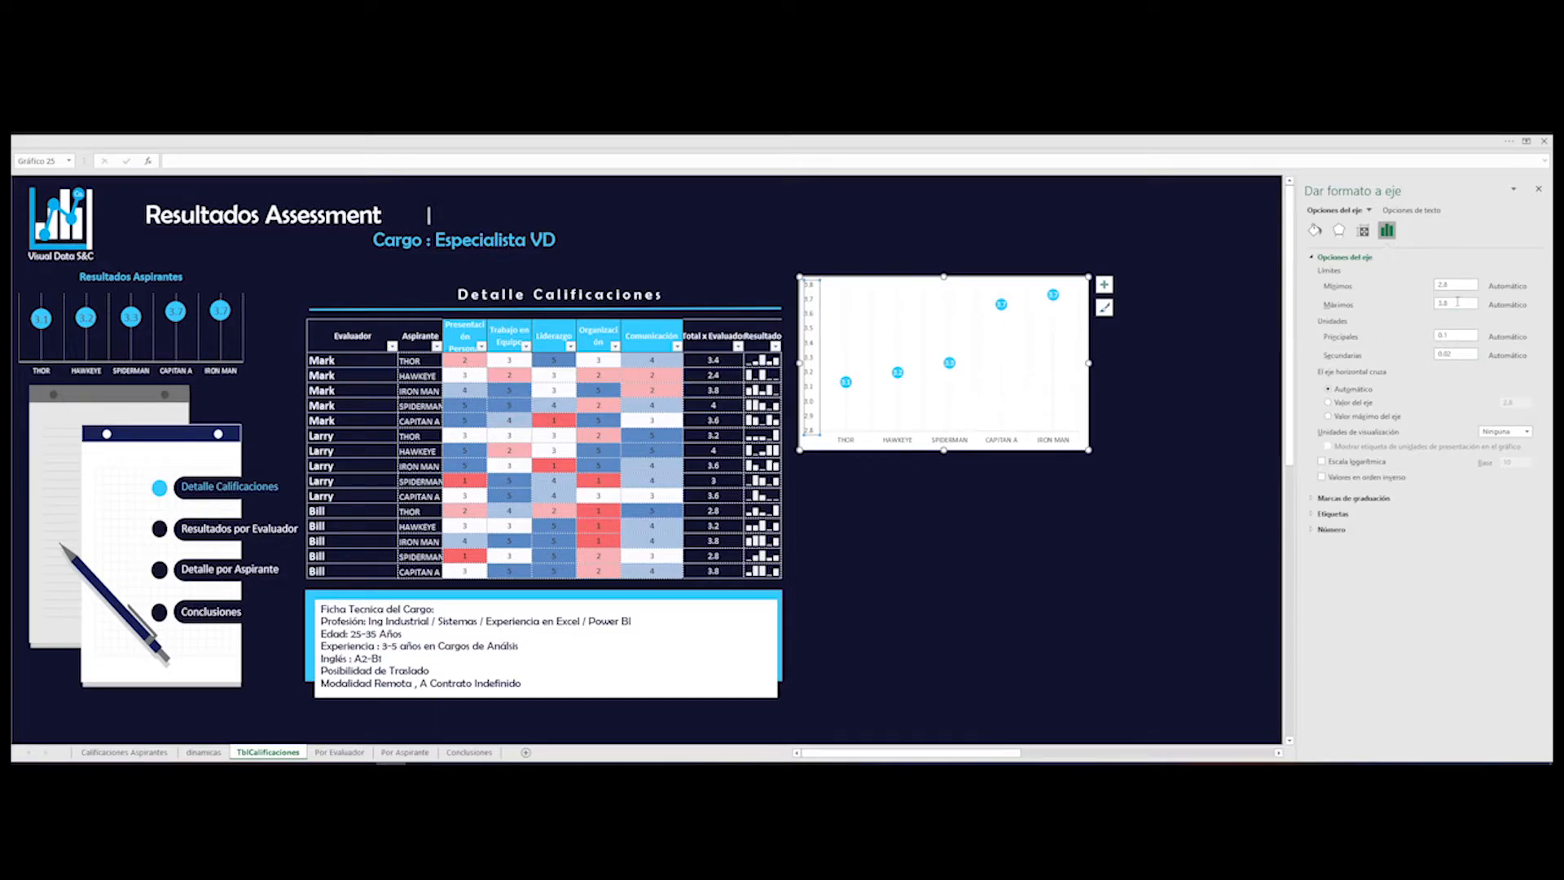
{"action": "left_click_drag", "start_coordinate": [1456, 290], "coordinate": [1427, 289]}
{"action": "type", "text": "1"}
{"action": "left_click_drag", "start_coordinate": [1454, 304], "coordinate": [1430, 304]}
{"action": "type", "text": "5"}
{"action": "key", "text": "Return"}
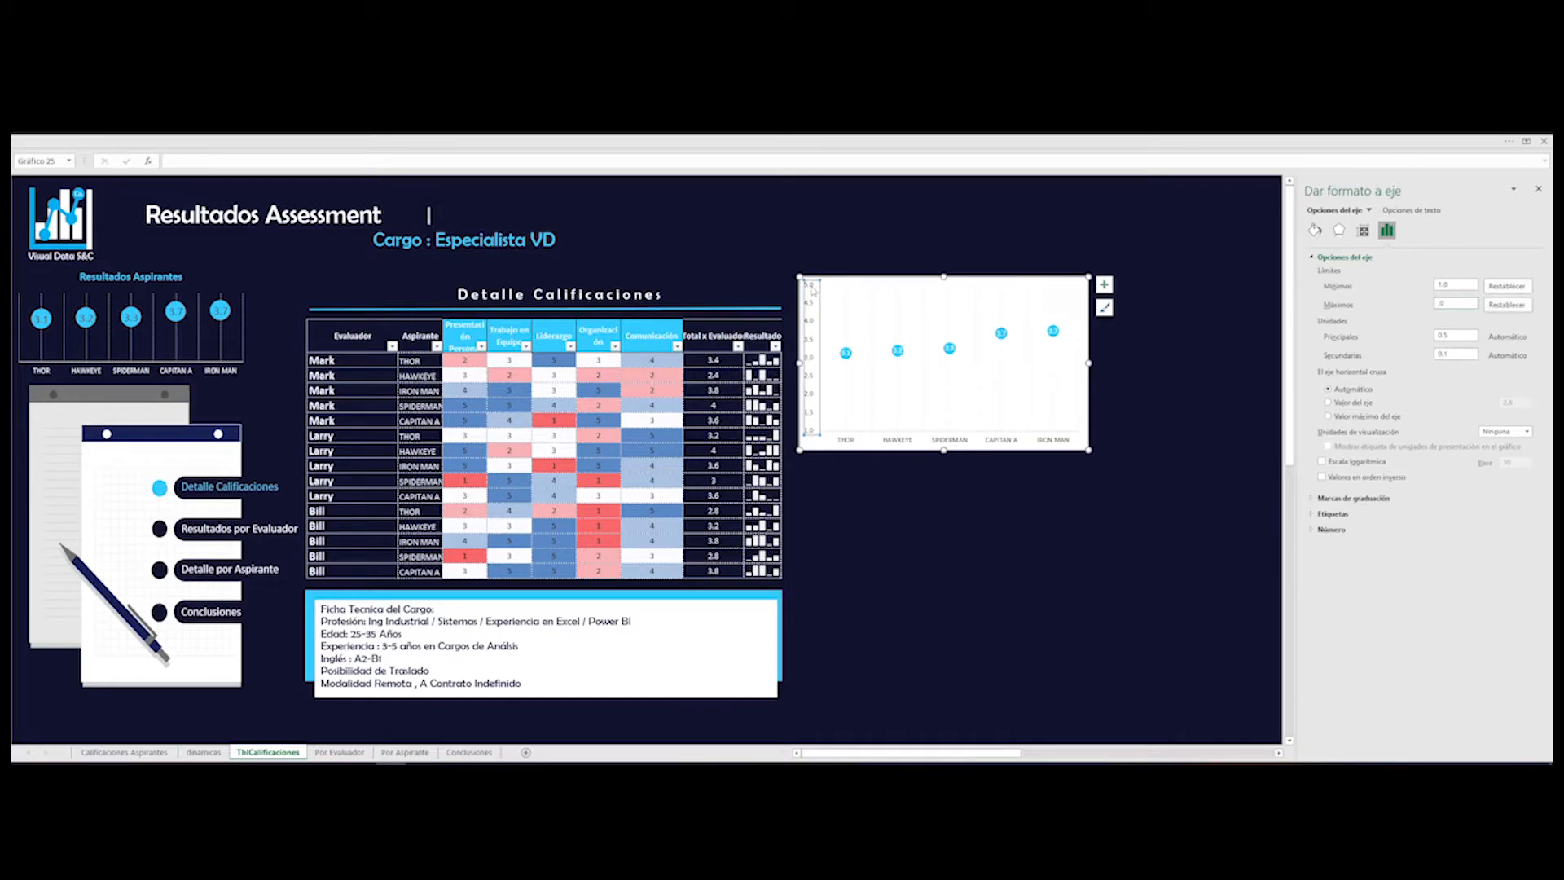
{"action": "key", "text": "Delete"}
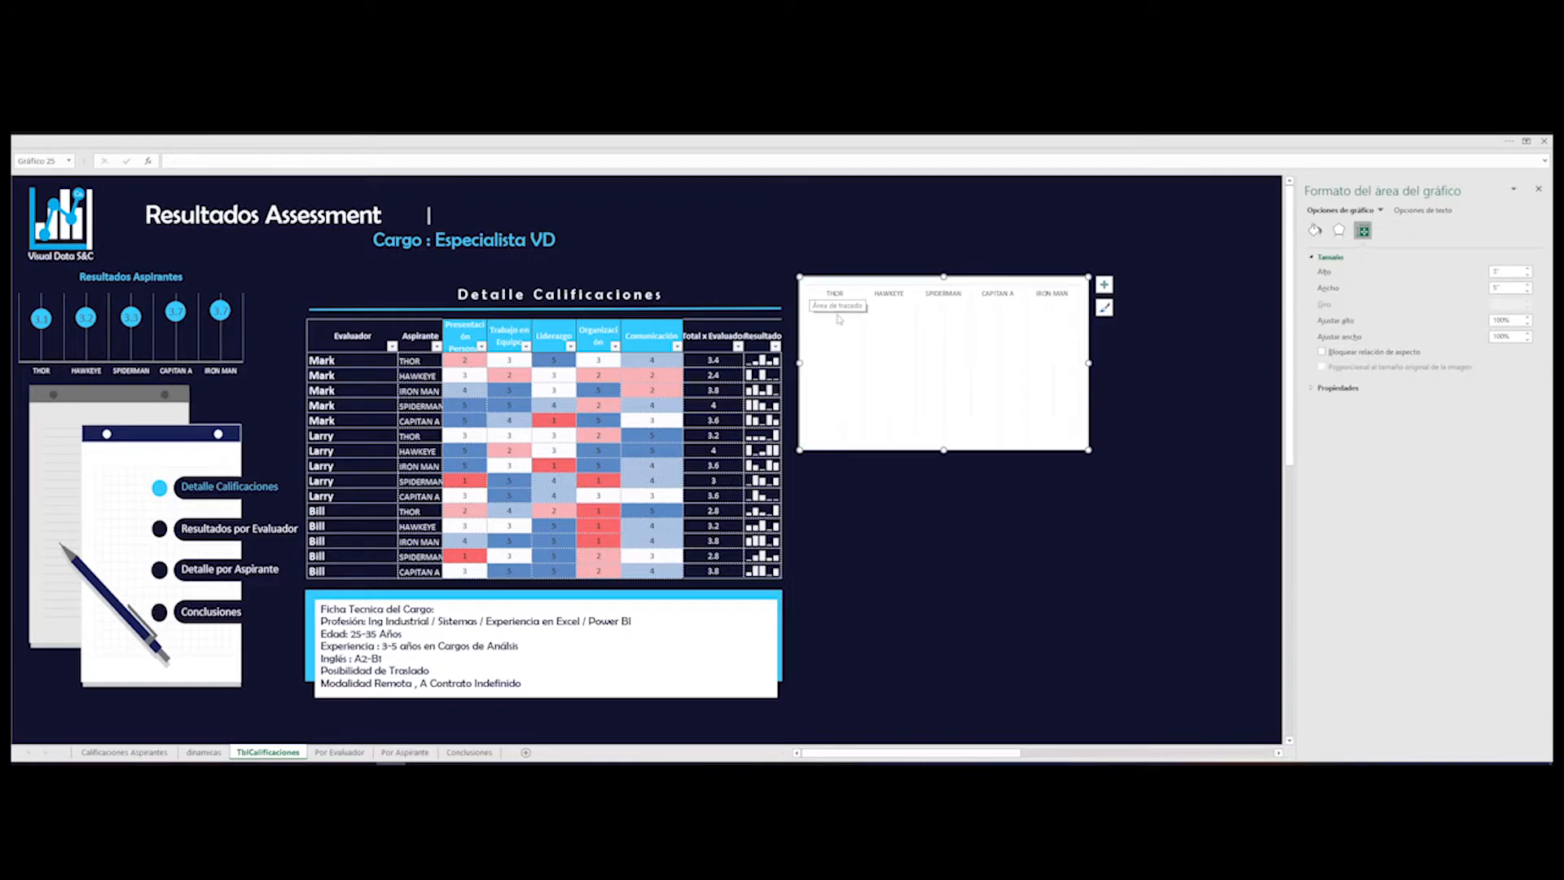
{"action": "key", "text": "ctrl+z"}
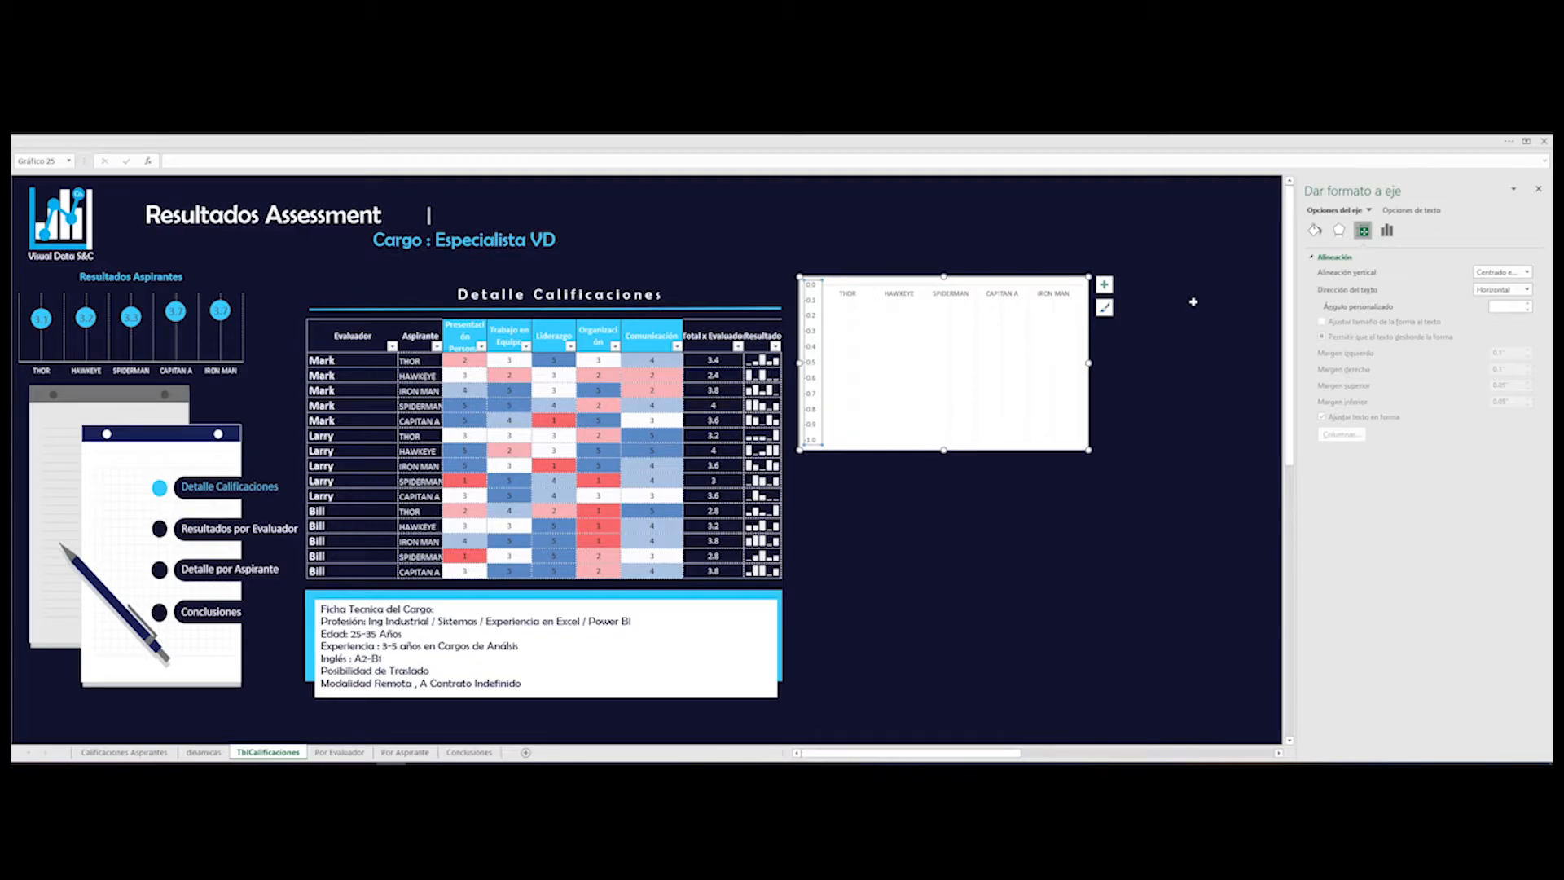
{"action": "key", "text": "ctrl+z"}
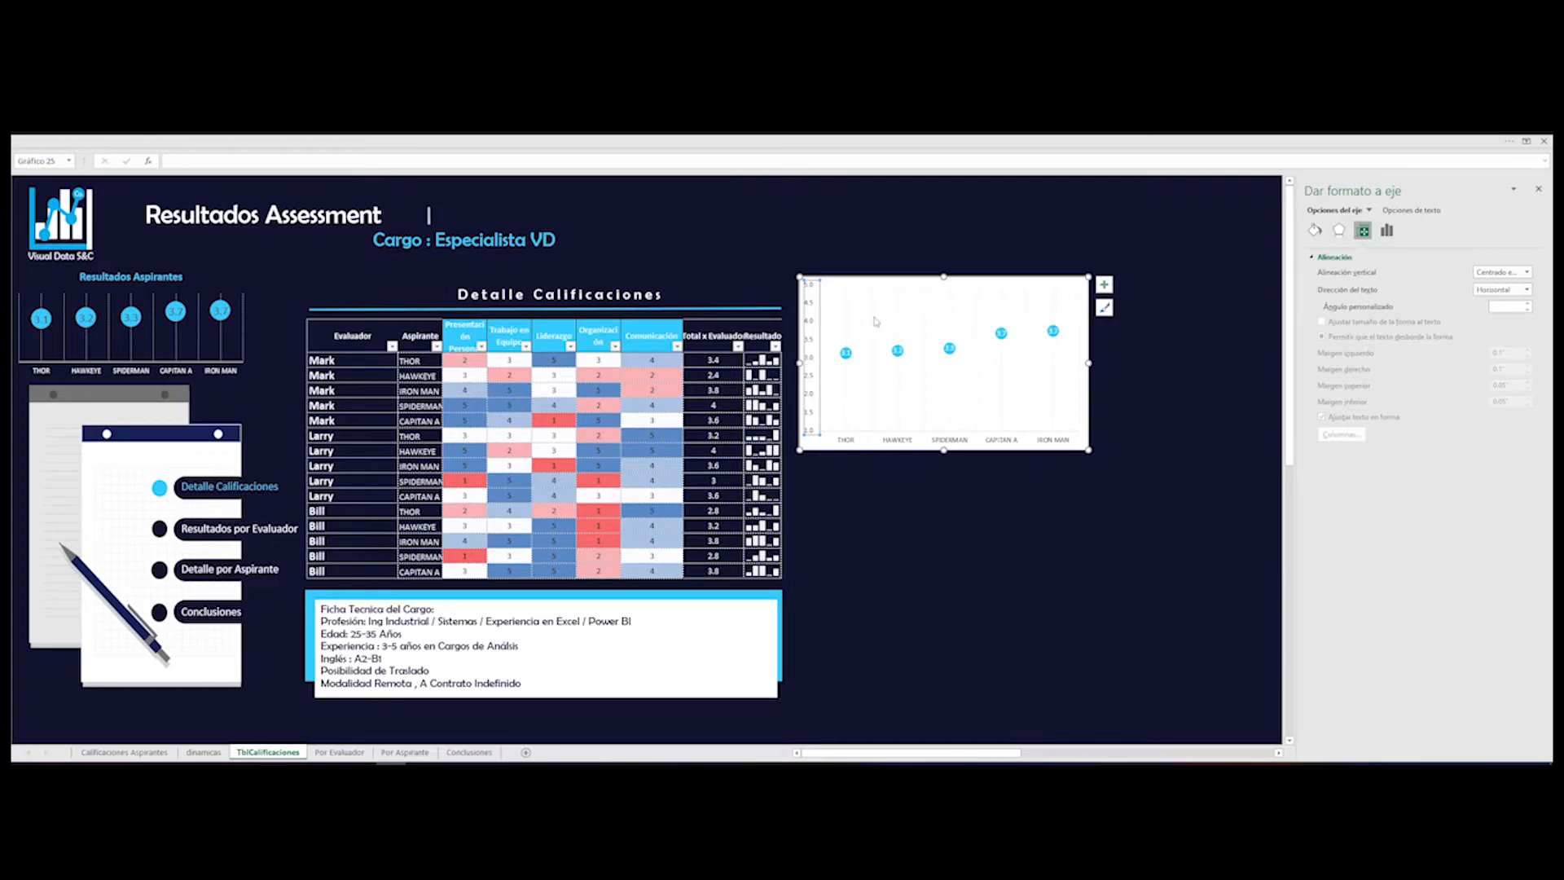
{"action": "right_click", "coordinate": [810, 303]}
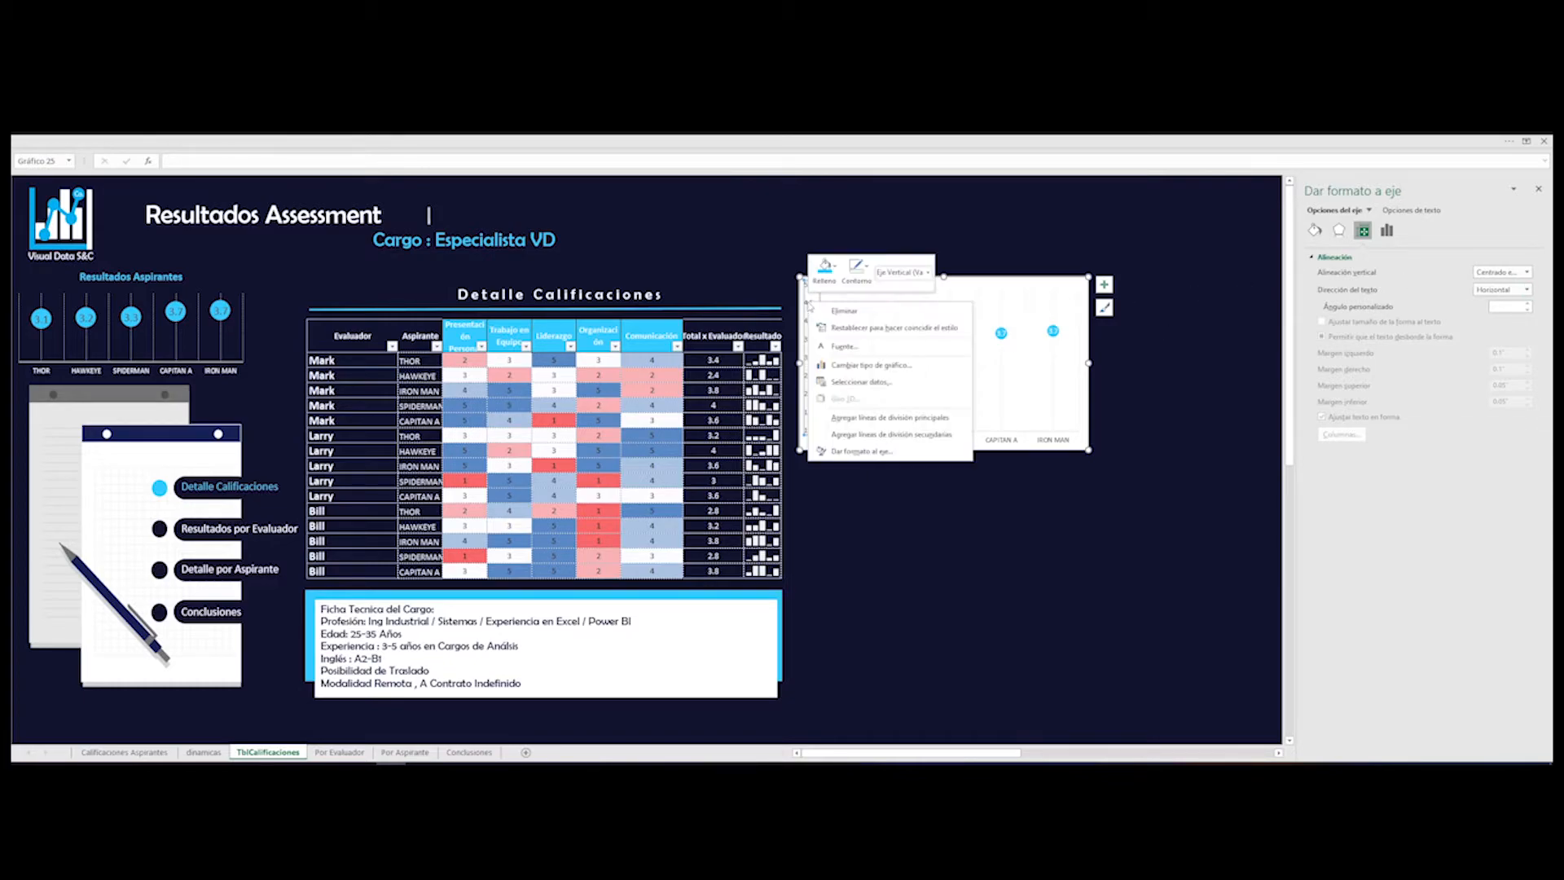
{"action": "left_click", "coordinate": [860, 454]}
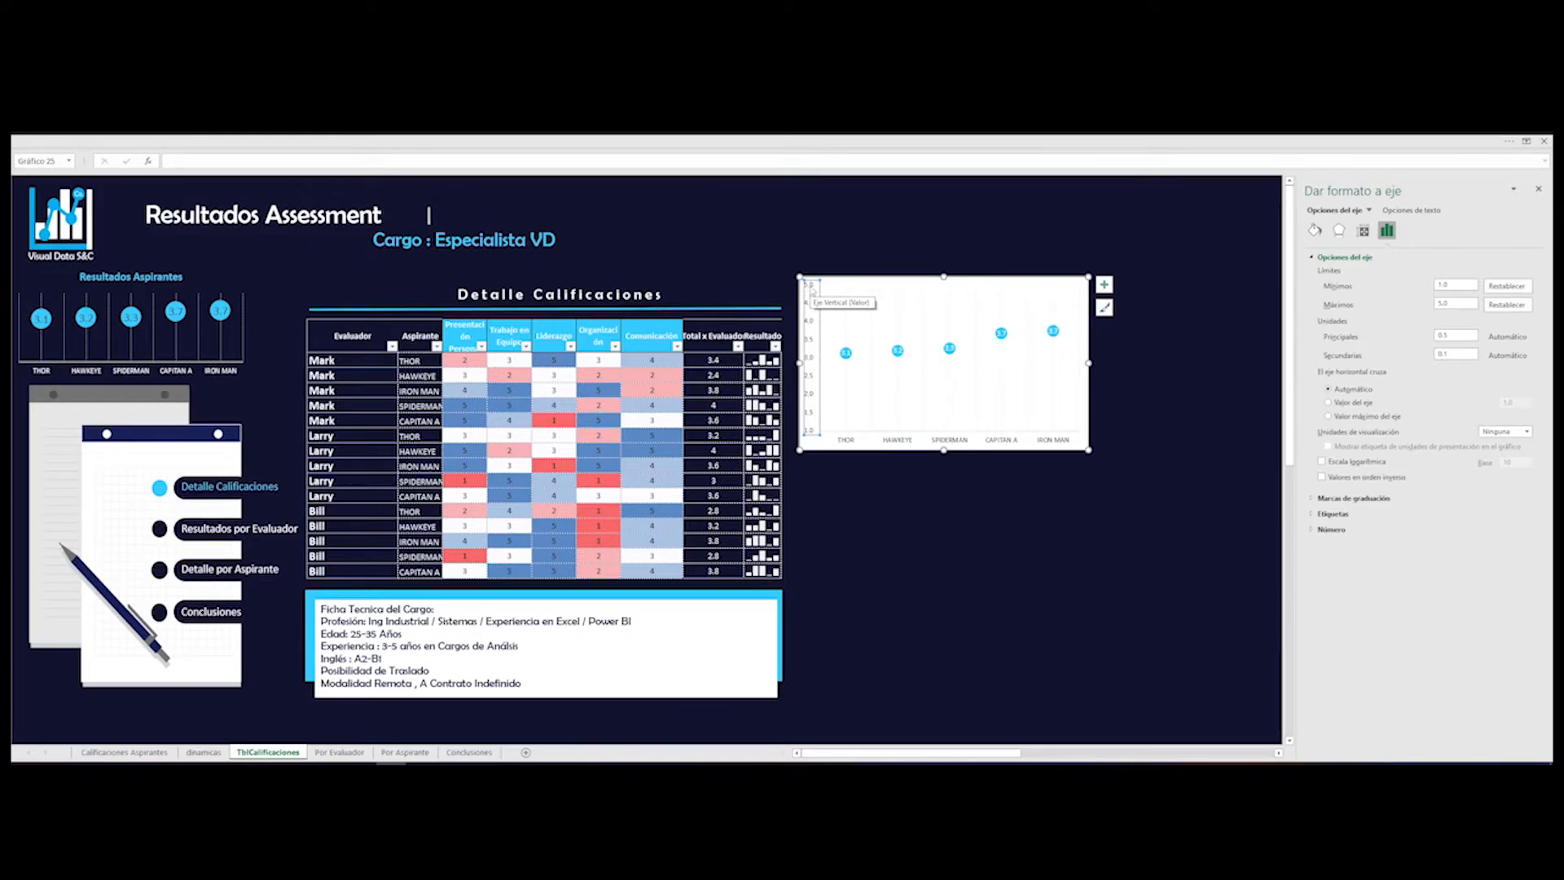
- Remove the chart area's fill so the dark sheet background shows behind the new marker chart
{"action": "right_click", "coordinate": [822, 444]}
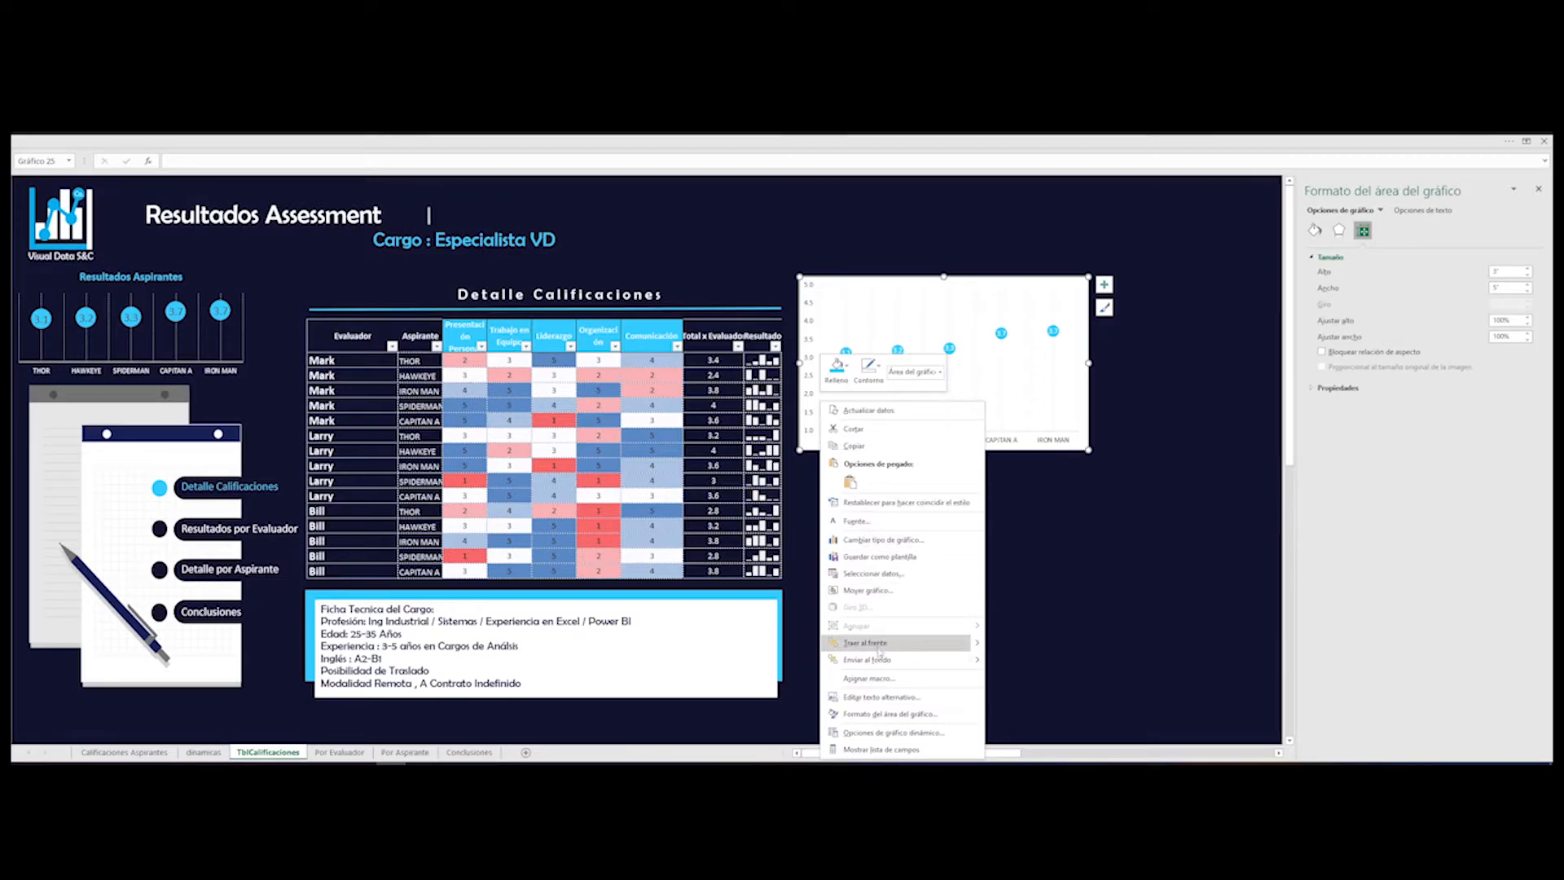
{"action": "left_click", "coordinate": [876, 714]}
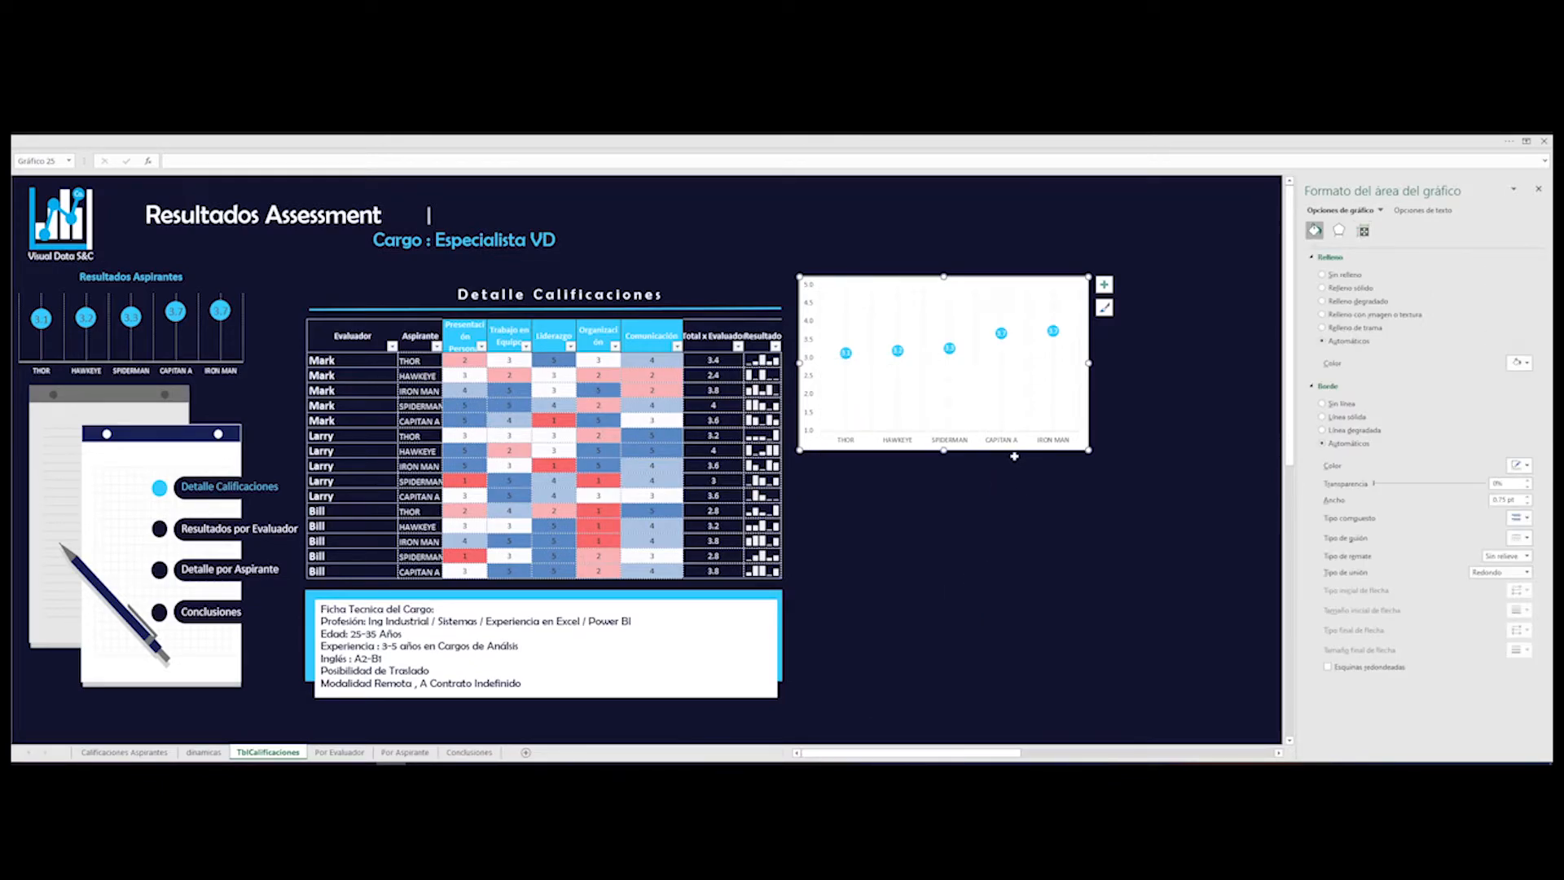
{"action": "left_click", "coordinate": [1353, 289]}
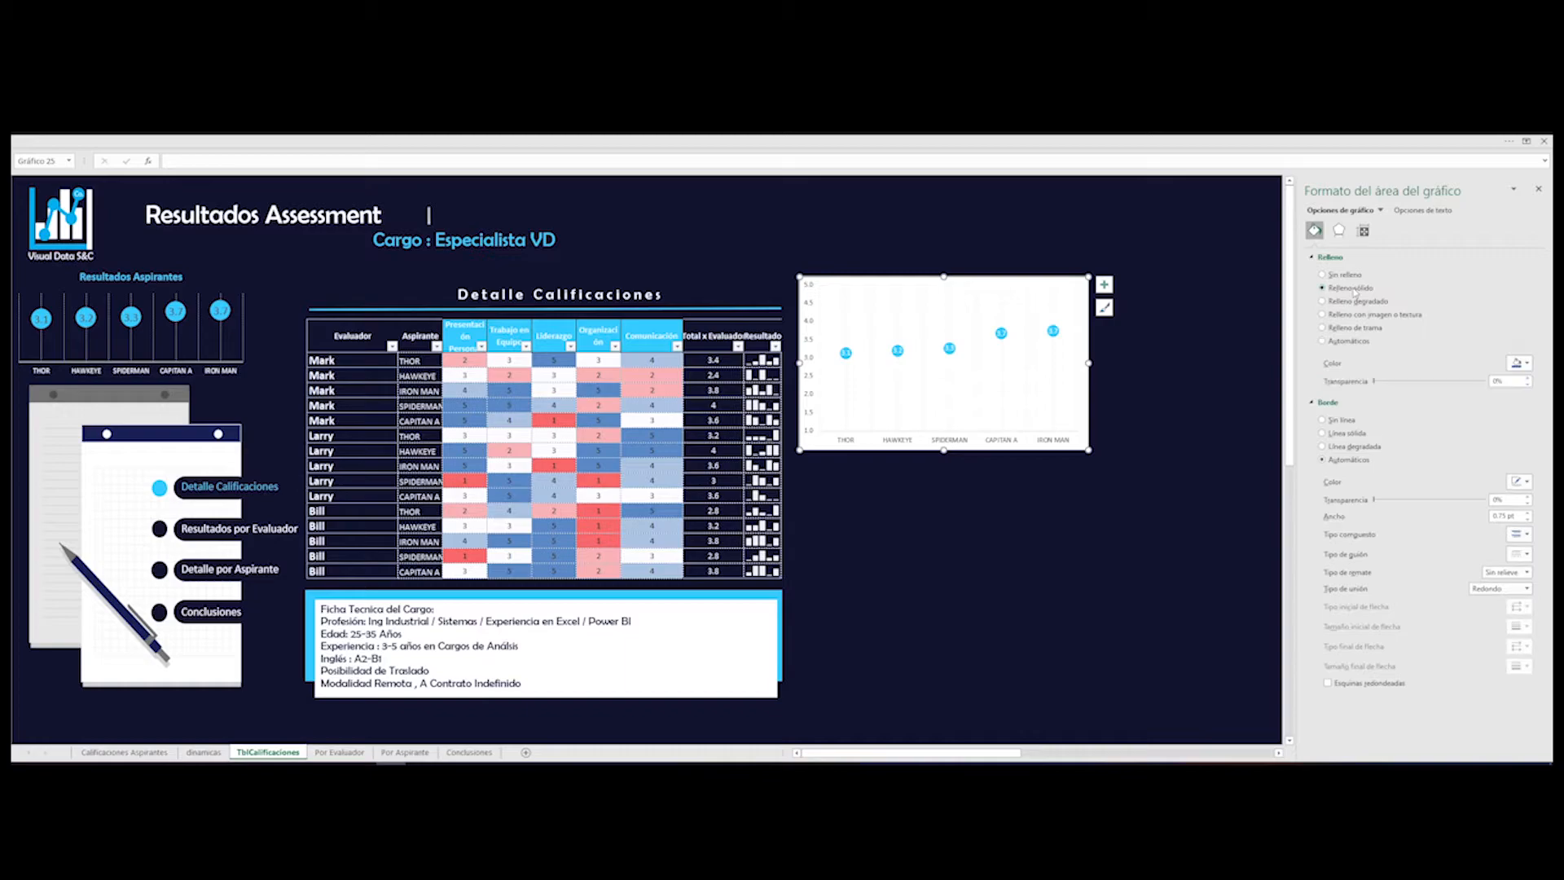
{"action": "left_click", "coordinate": [1353, 277]}
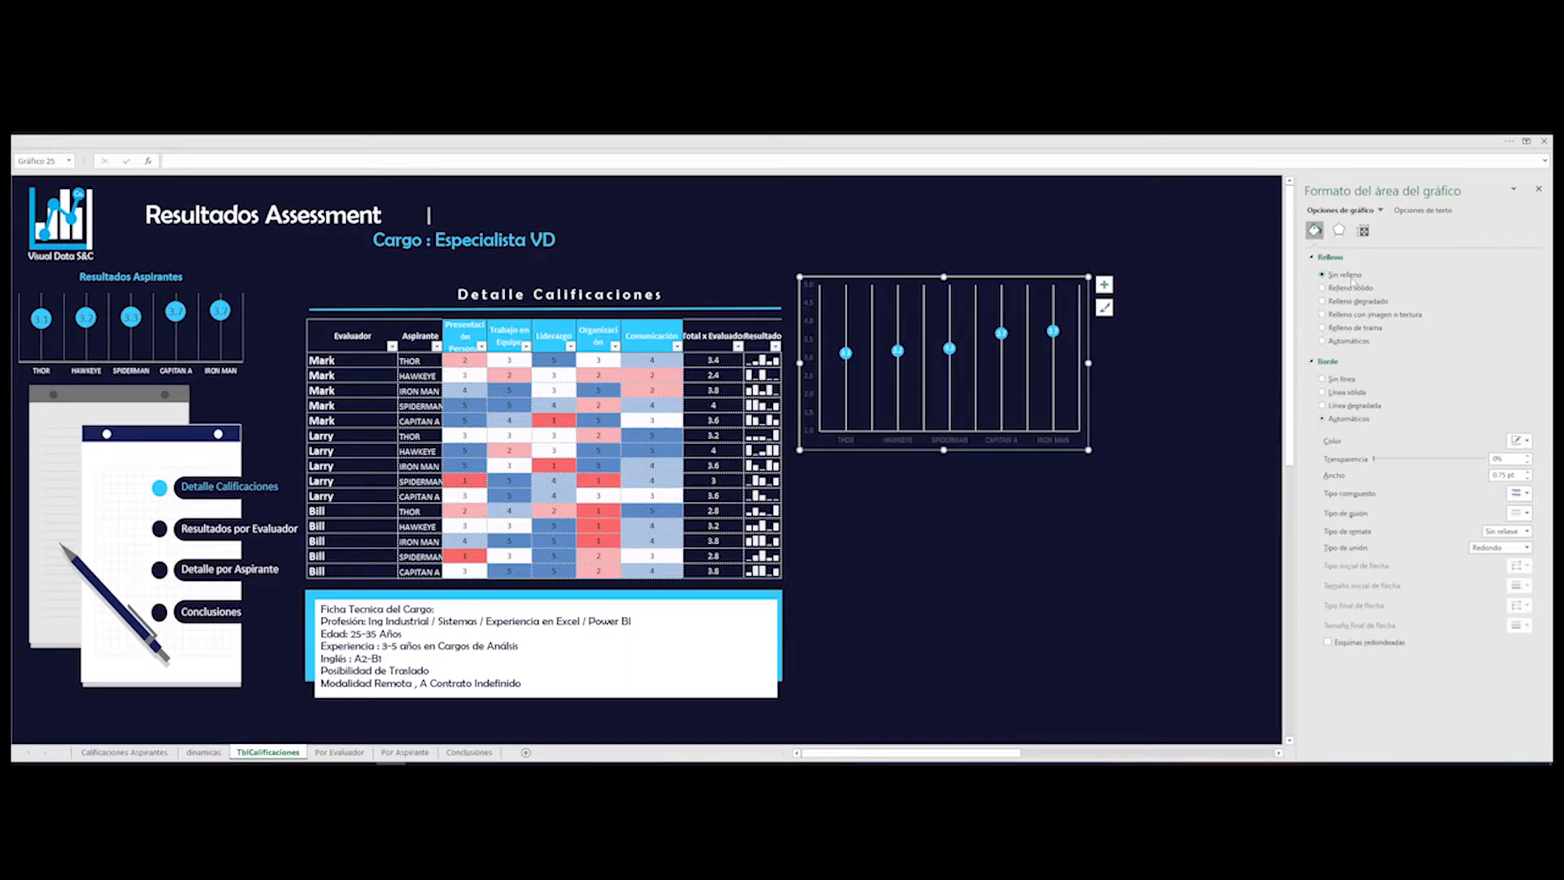
- Give the new chart's vertical axis a solid fill in a recently used colour
{"action": "left_click", "coordinate": [812, 305]}
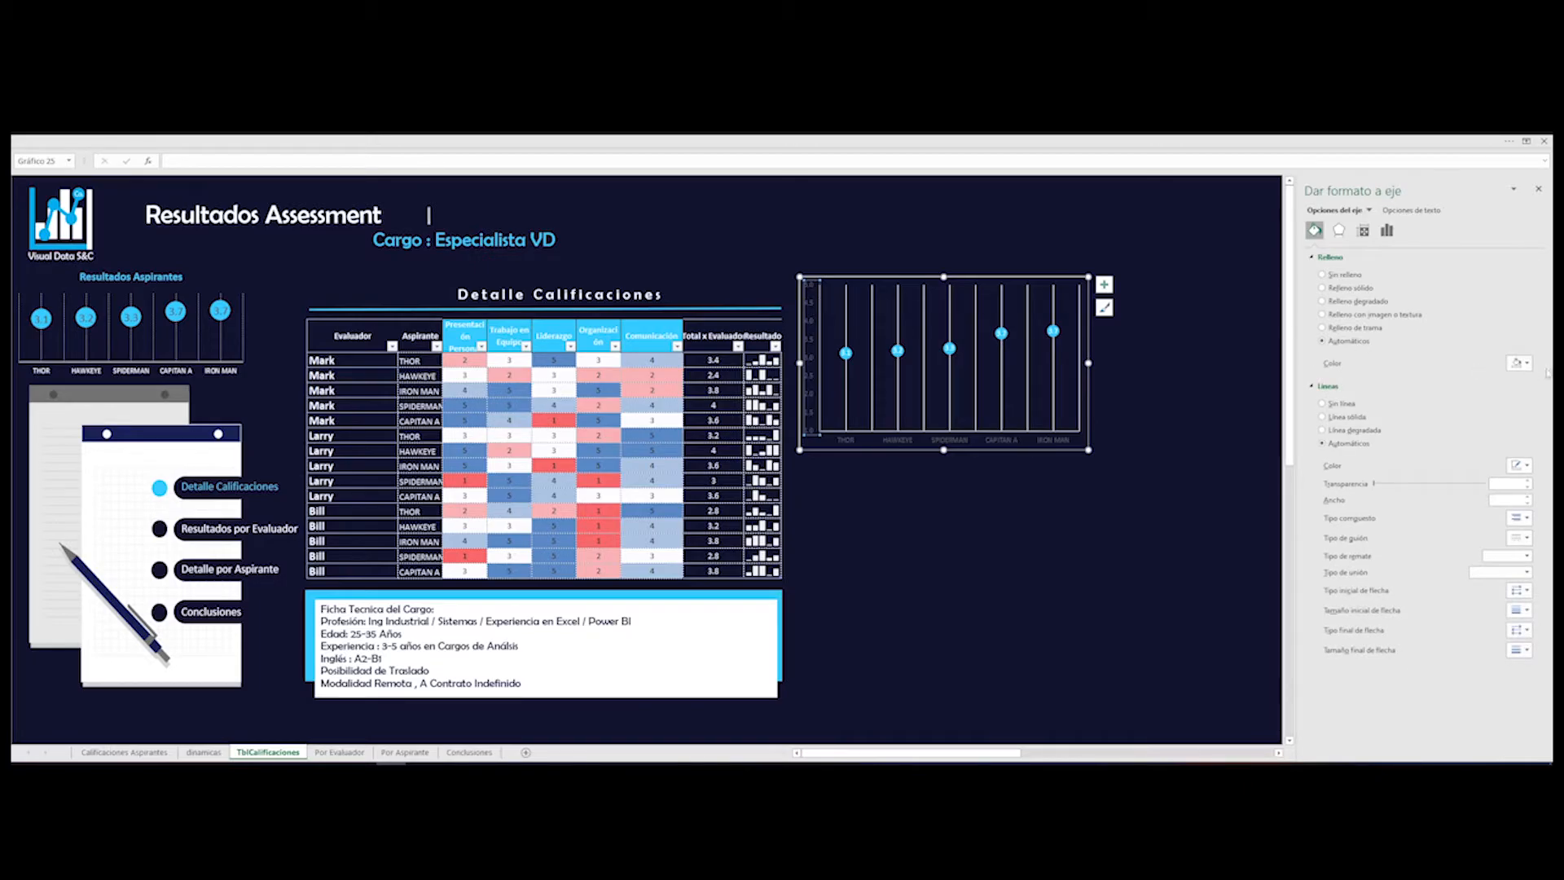
{"action": "left_click", "coordinate": [1524, 364]}
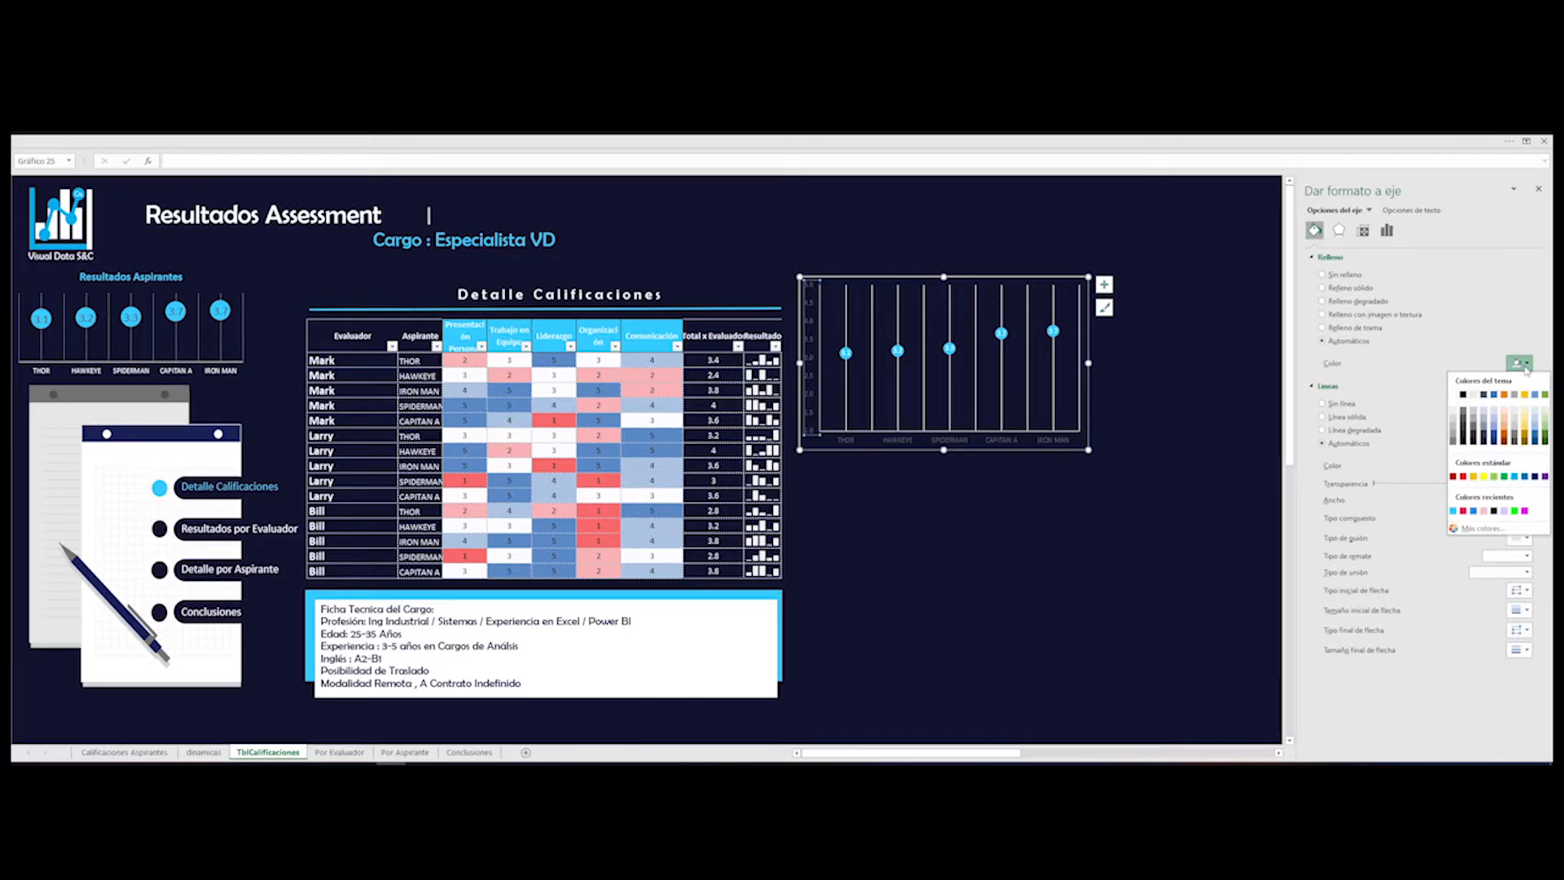
{"action": "left_click", "coordinate": [1493, 511]}
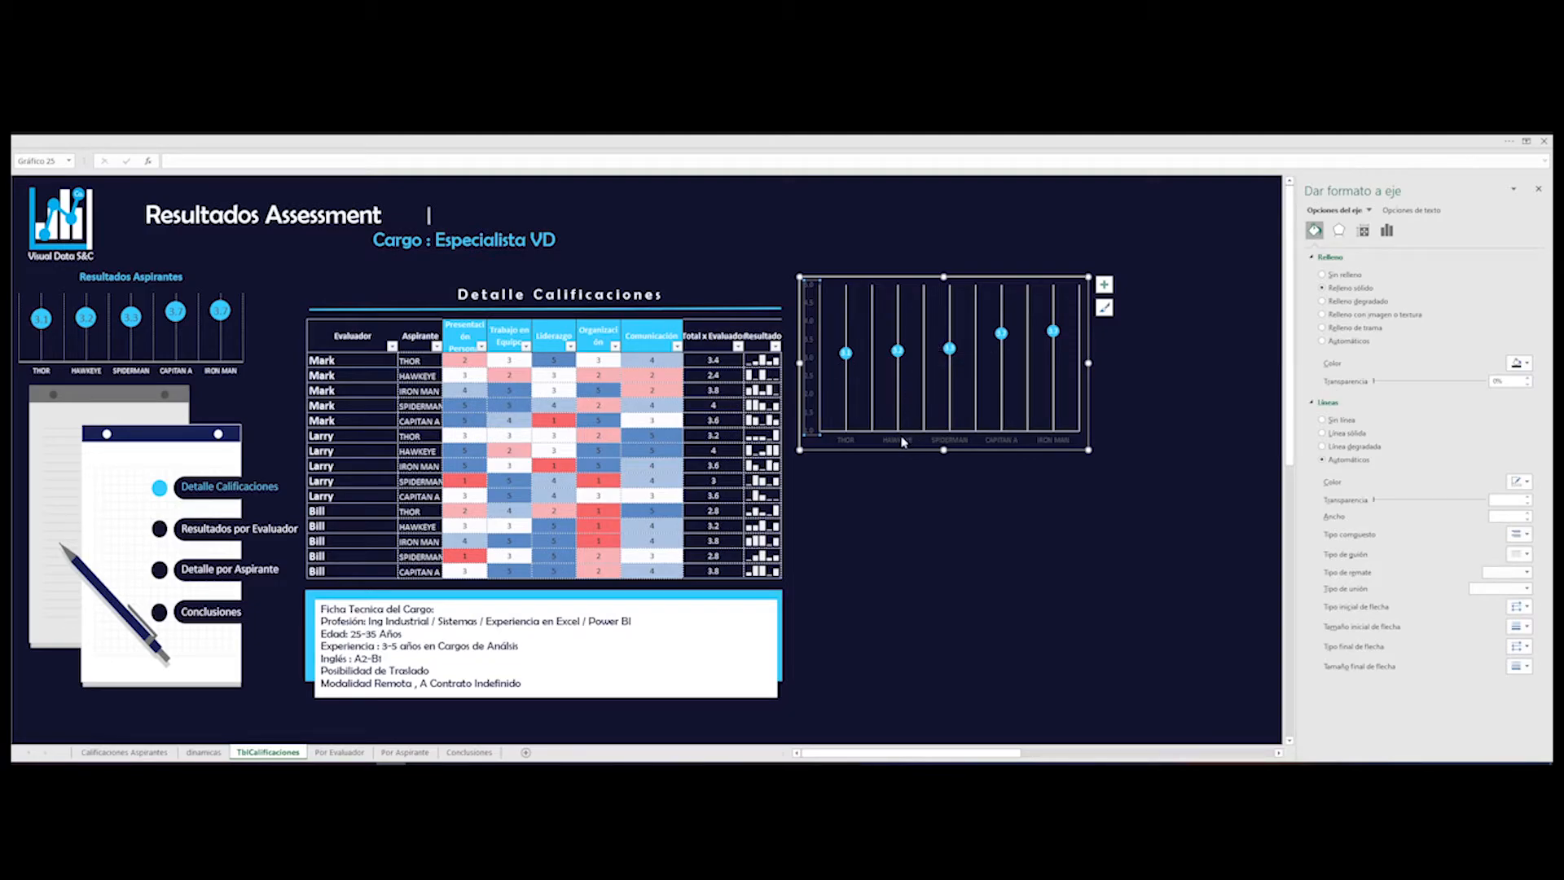
- Format the new chart's horizontal axis labels in white and enlarge their font to 10.5
{"action": "left_click", "coordinate": [902, 442]}
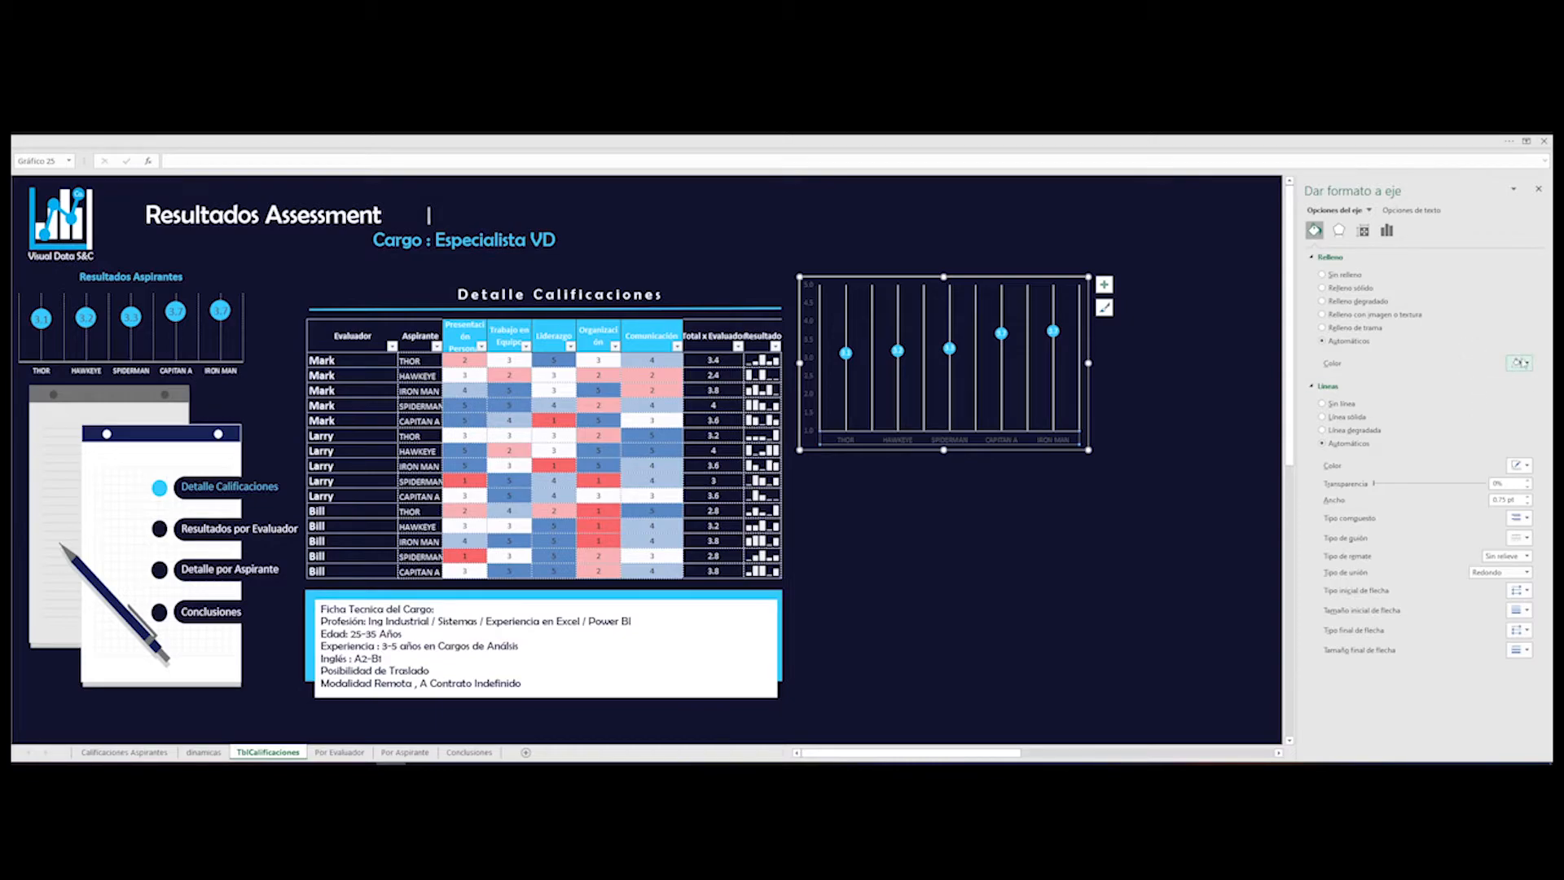
{"action": "left_click", "coordinate": [138, 147]}
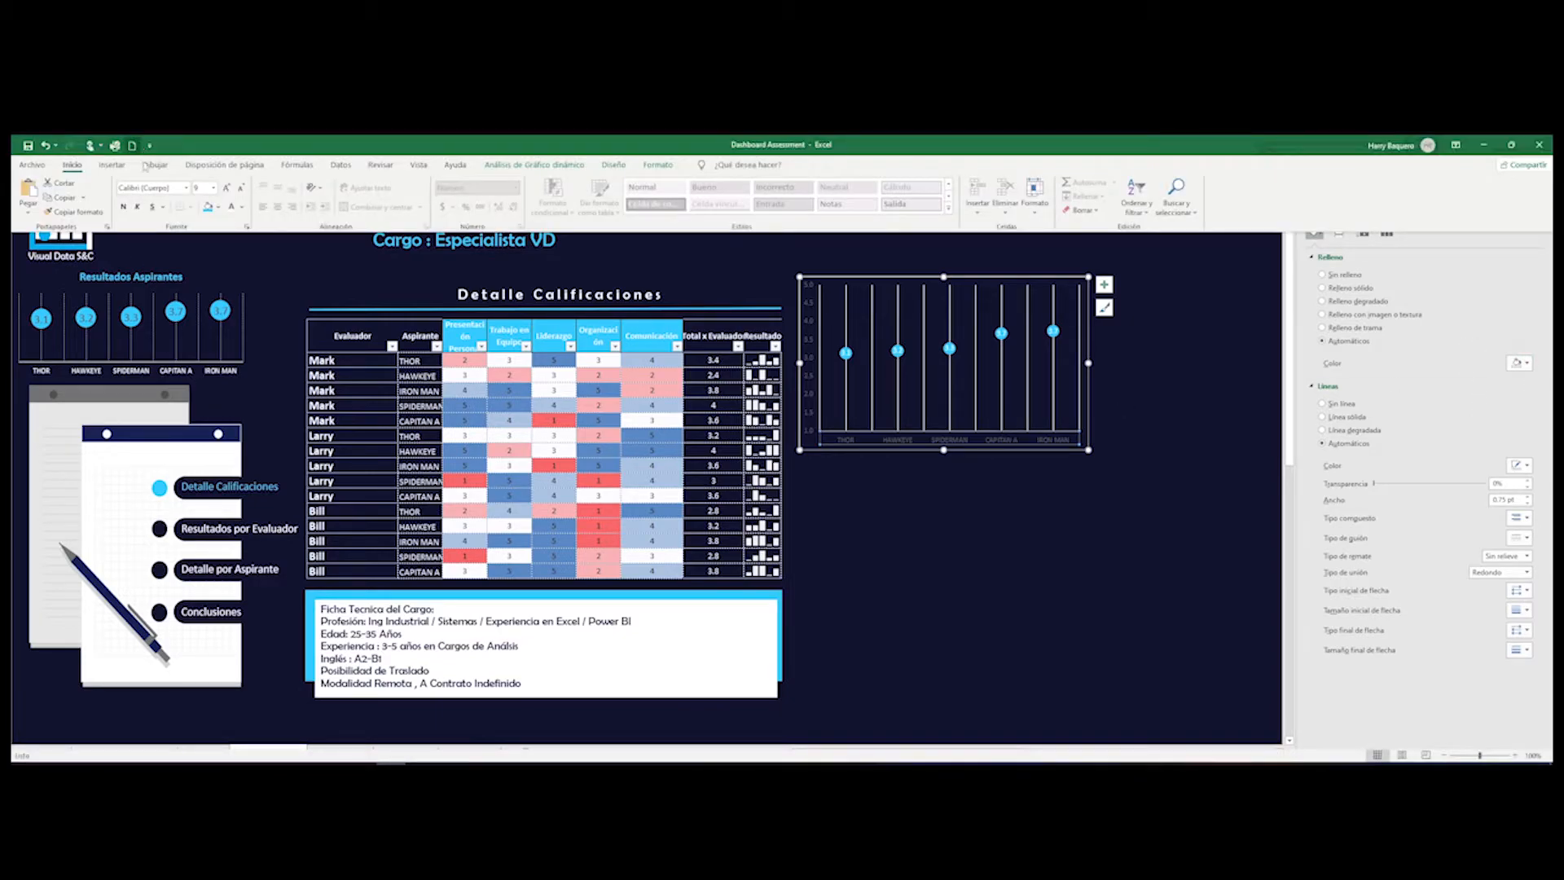
{"action": "left_click", "coordinate": [234, 211]}
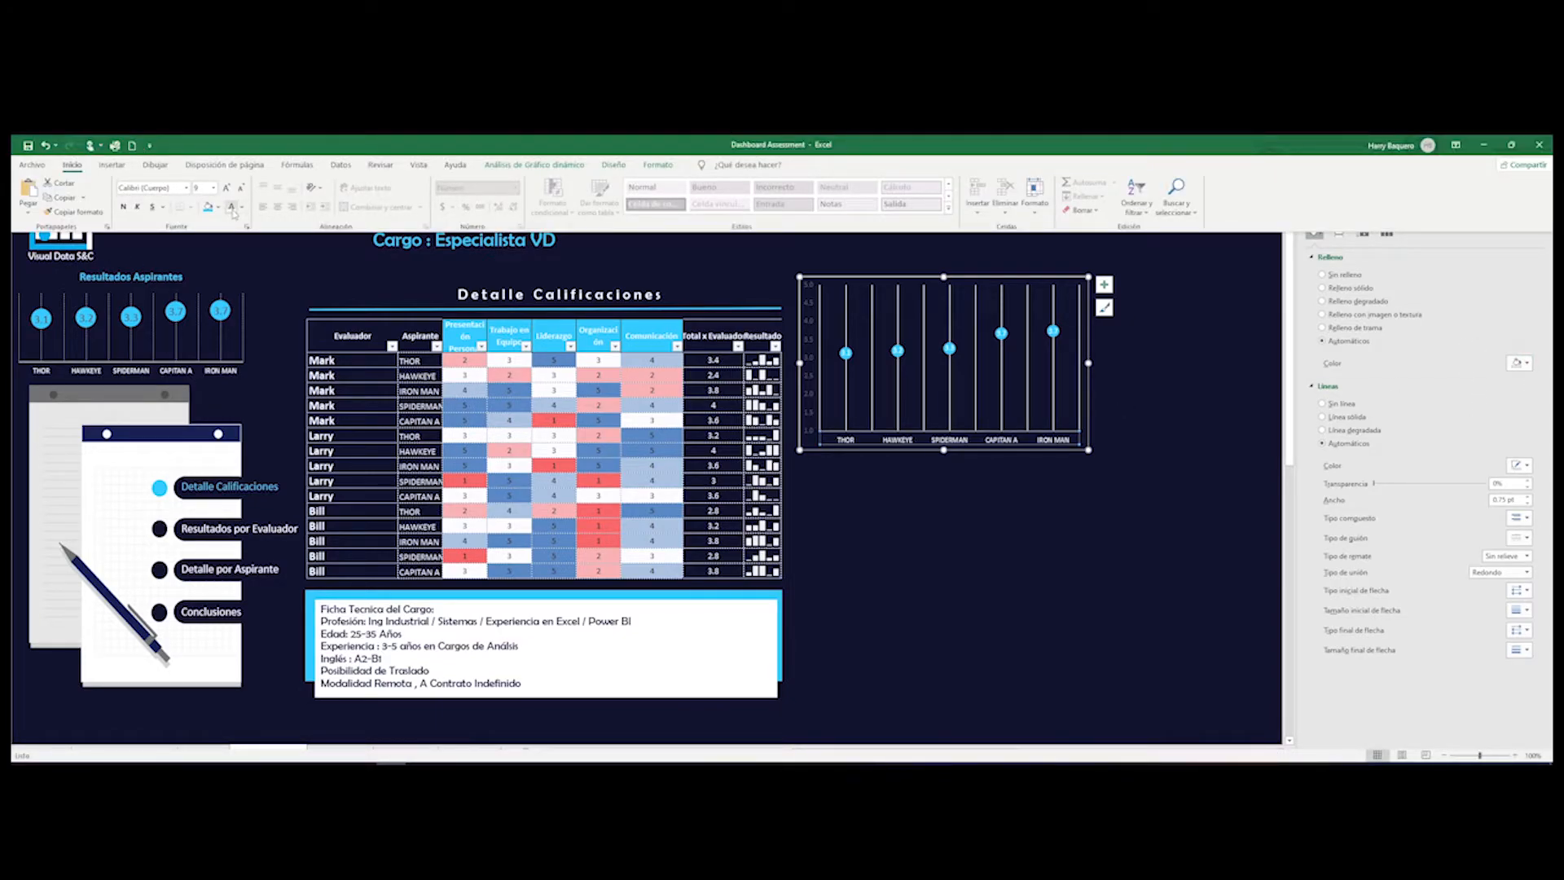
{"action": "left_click", "coordinate": [226, 188]}
{"action": "left_click", "coordinate": [226, 188]}
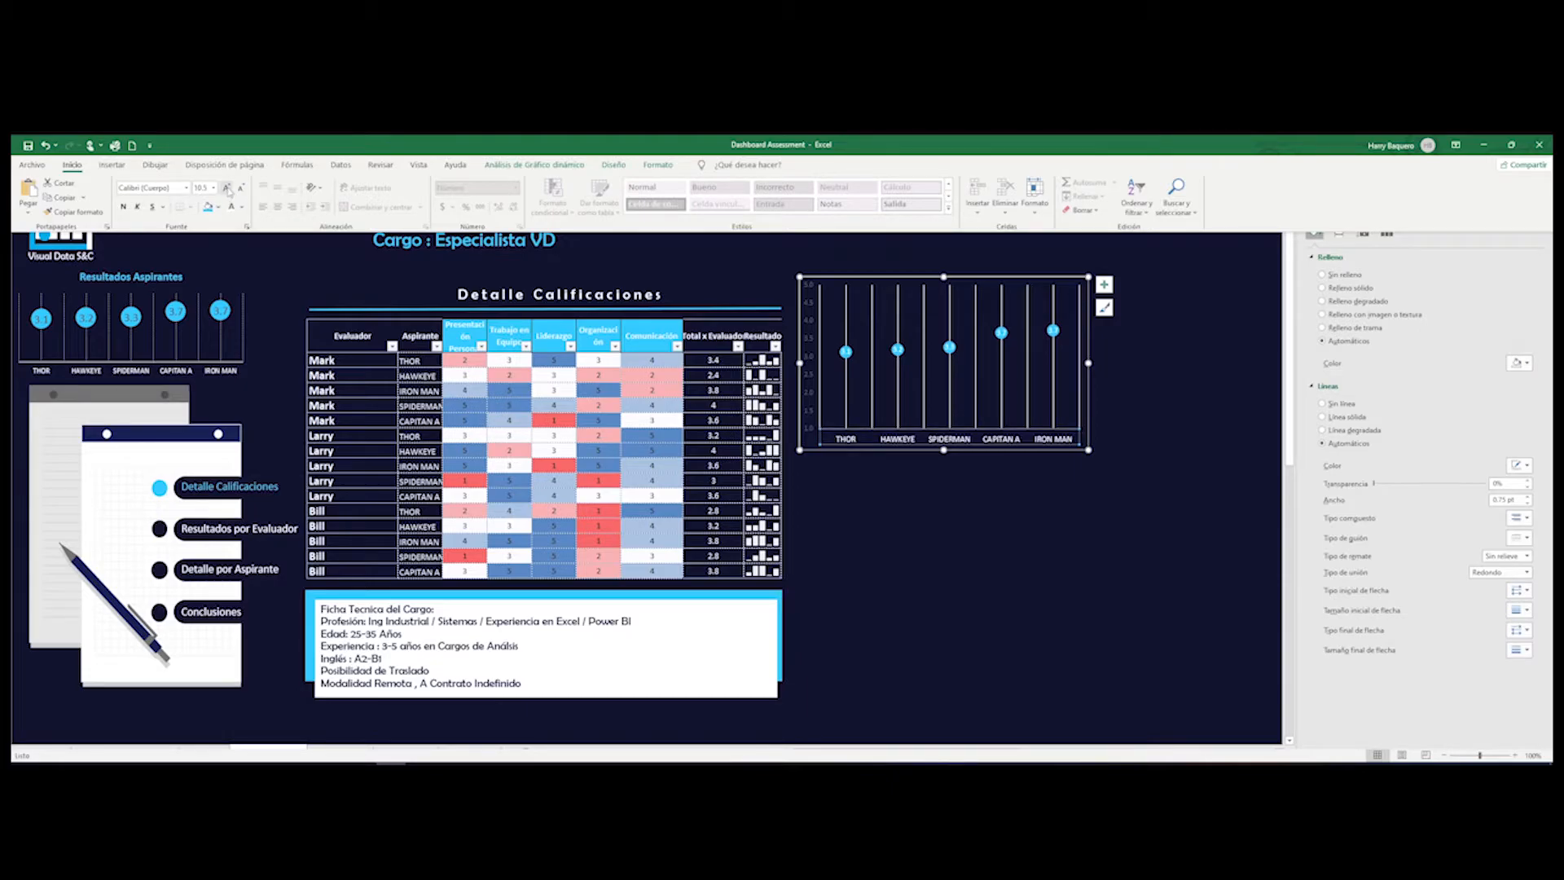
- Format the new chart's secondary vertical gridlines with a dotted dash type and a grey theme colour
{"action": "left_click", "coordinate": [950, 324]}
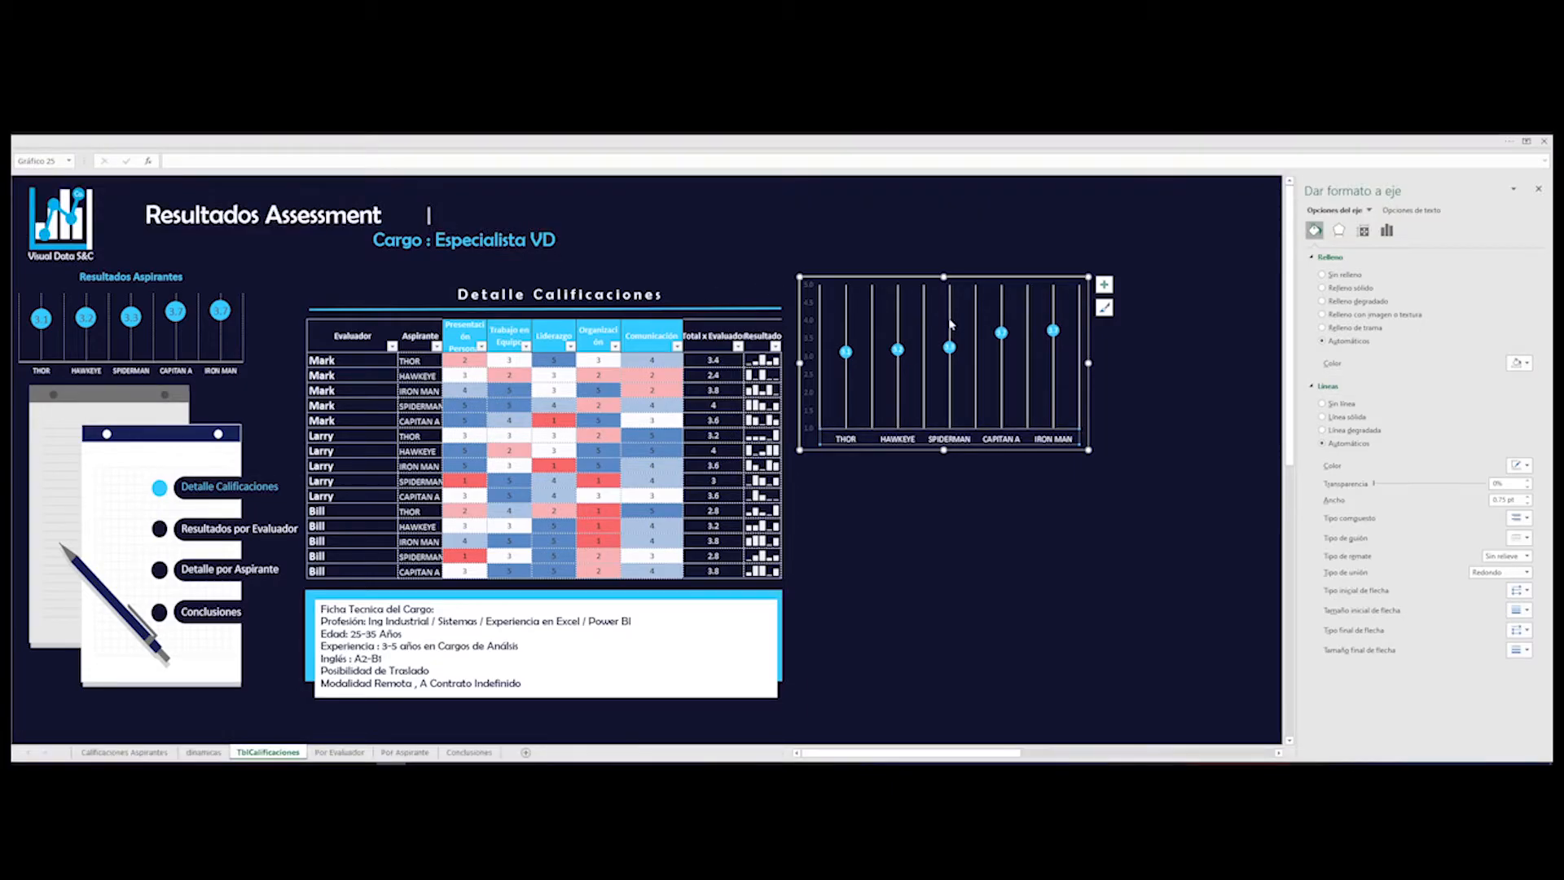
{"action": "right_click", "coordinate": [950, 319]}
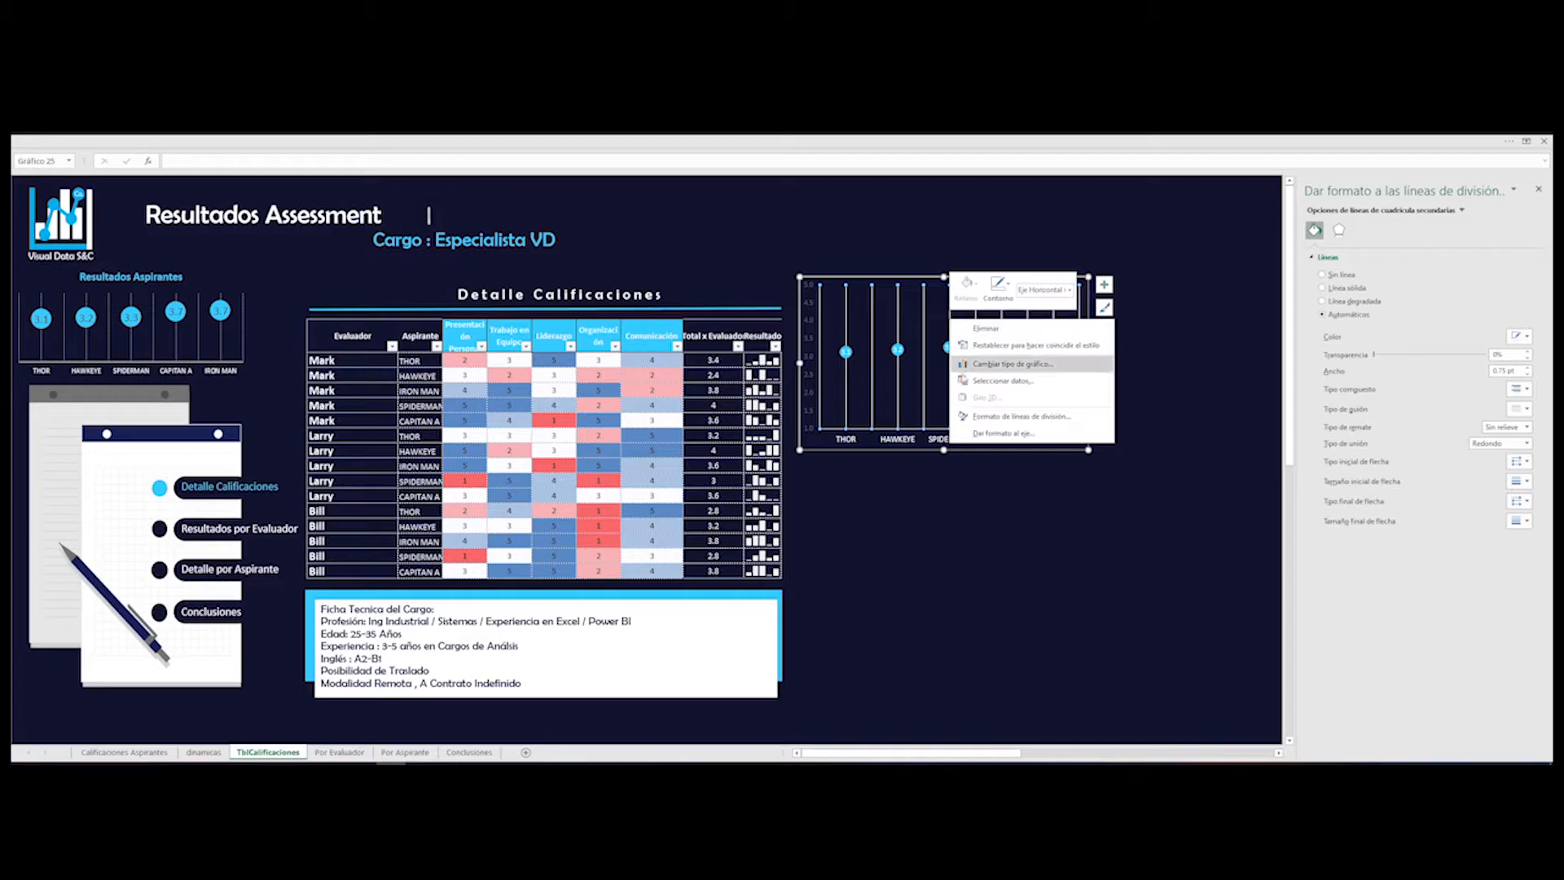
{"action": "left_click", "coordinate": [986, 427]}
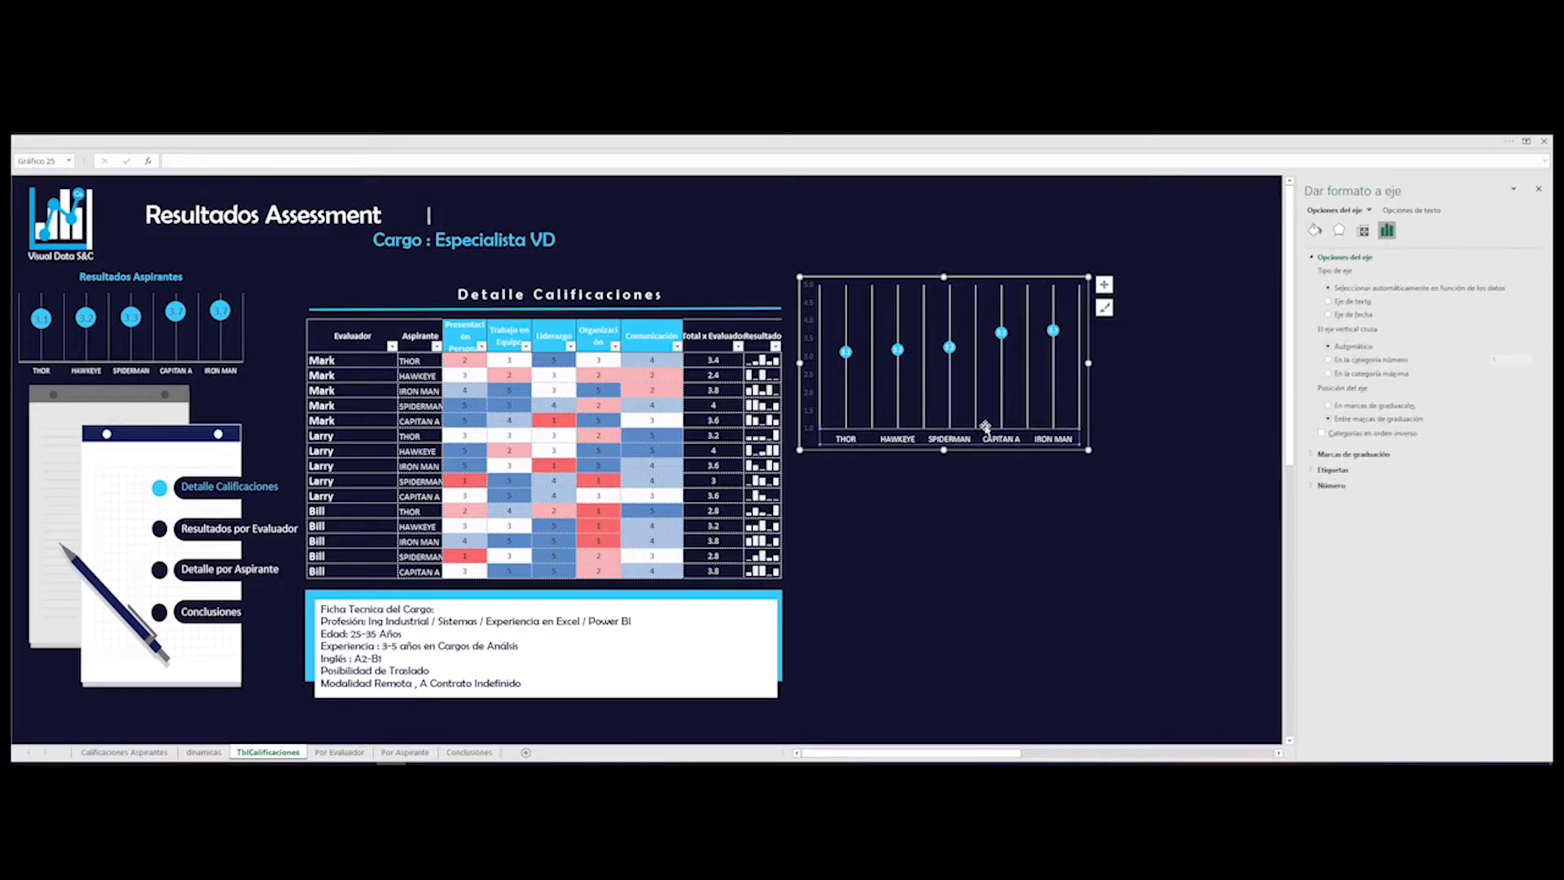
{"action": "left_click", "coordinate": [1003, 368]}
{"action": "left_click", "coordinate": [1315, 230]}
{"action": "left_click", "coordinate": [1519, 409]}
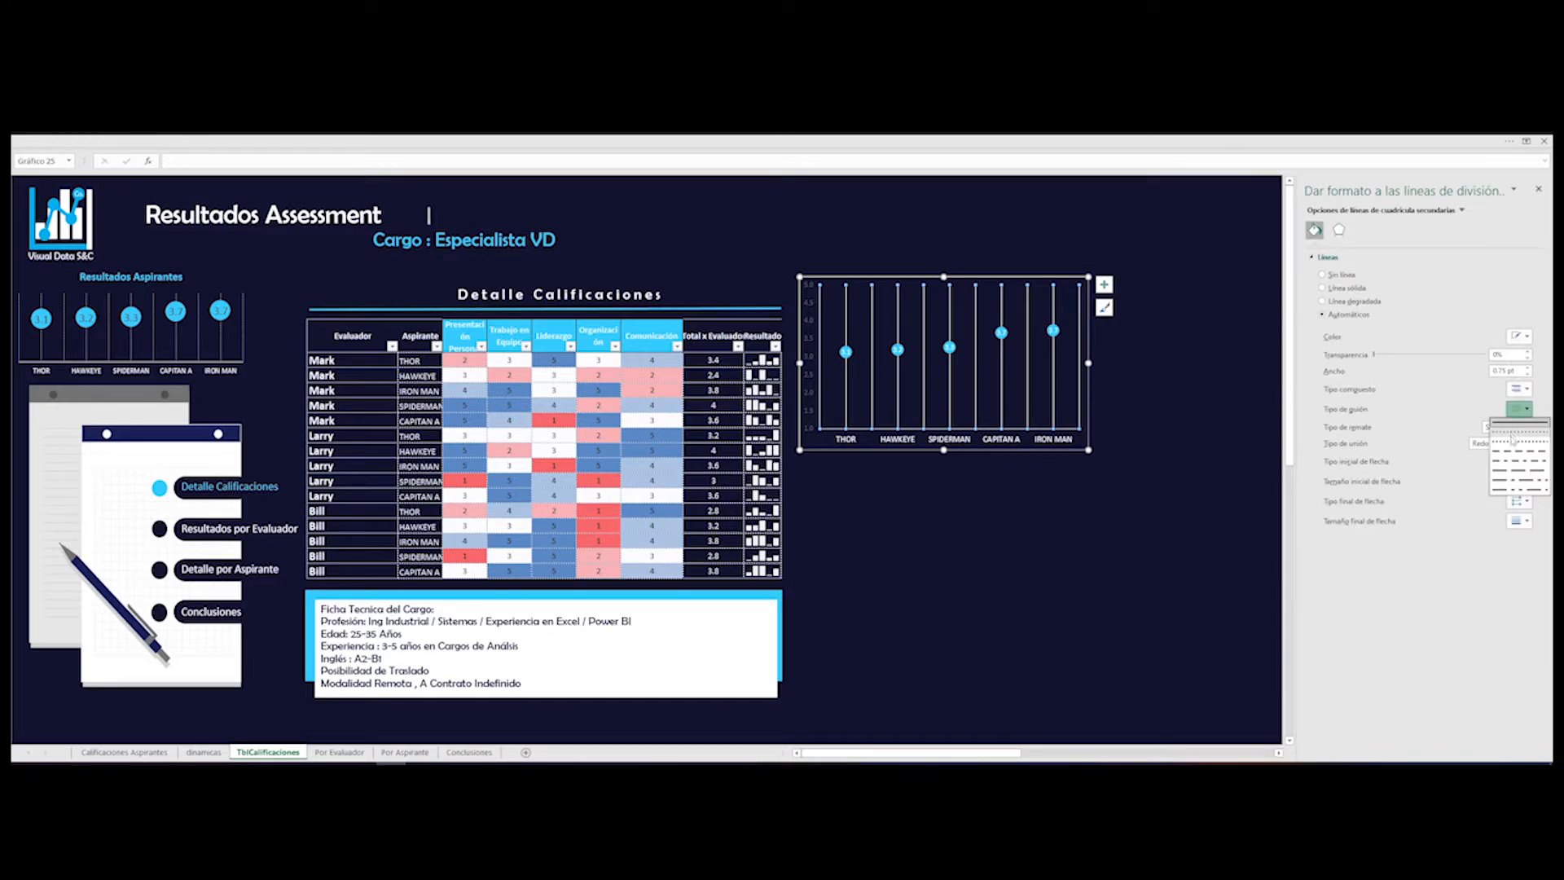
{"action": "left_click", "coordinate": [1514, 442]}
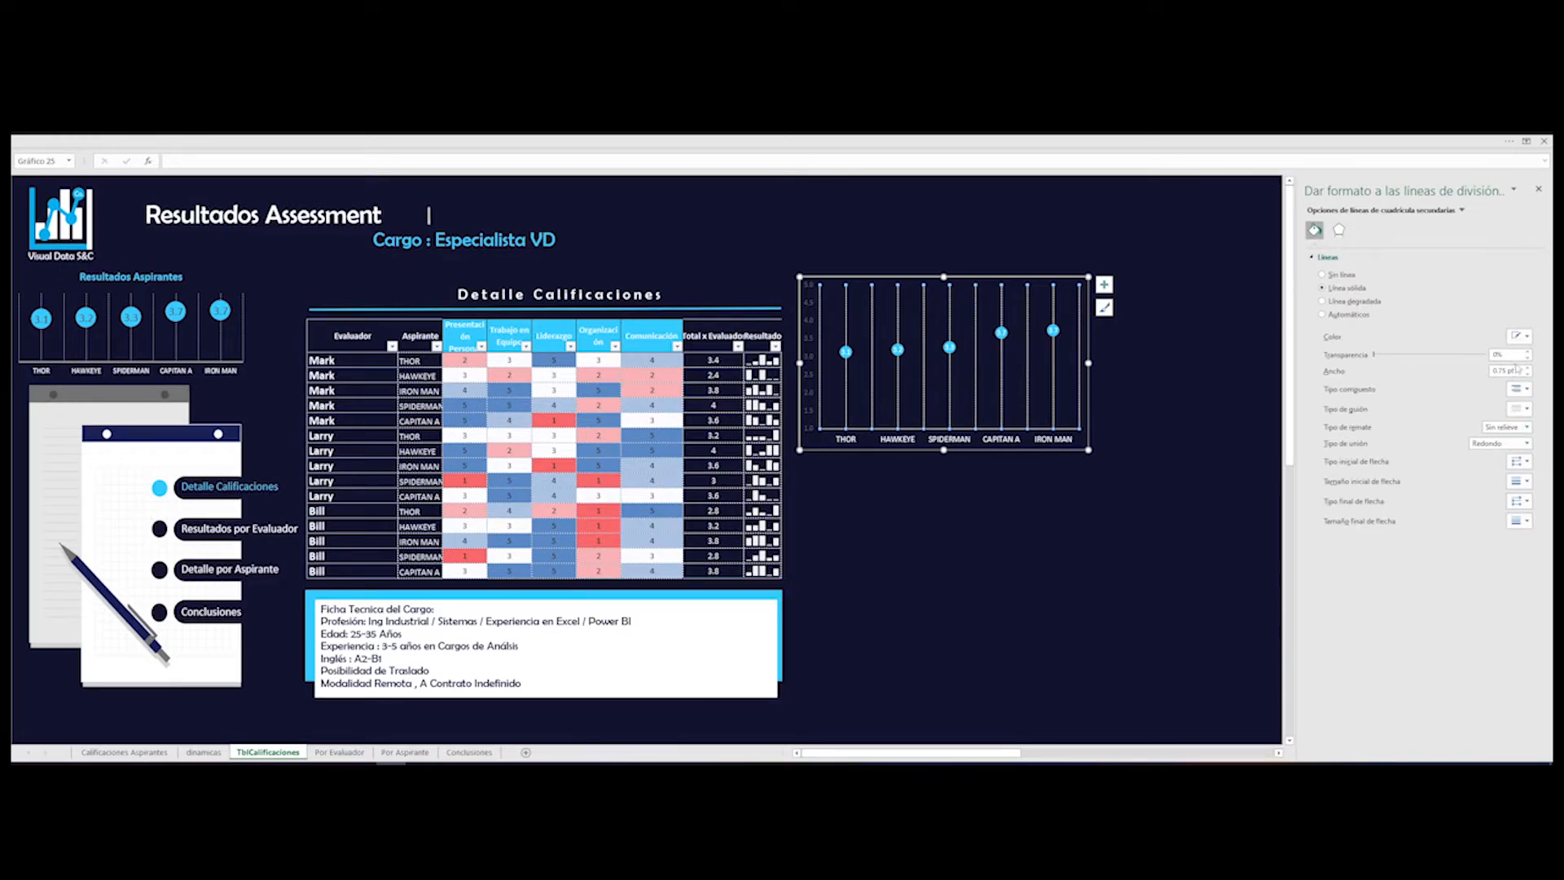
{"action": "left_click", "coordinate": [1526, 337]}
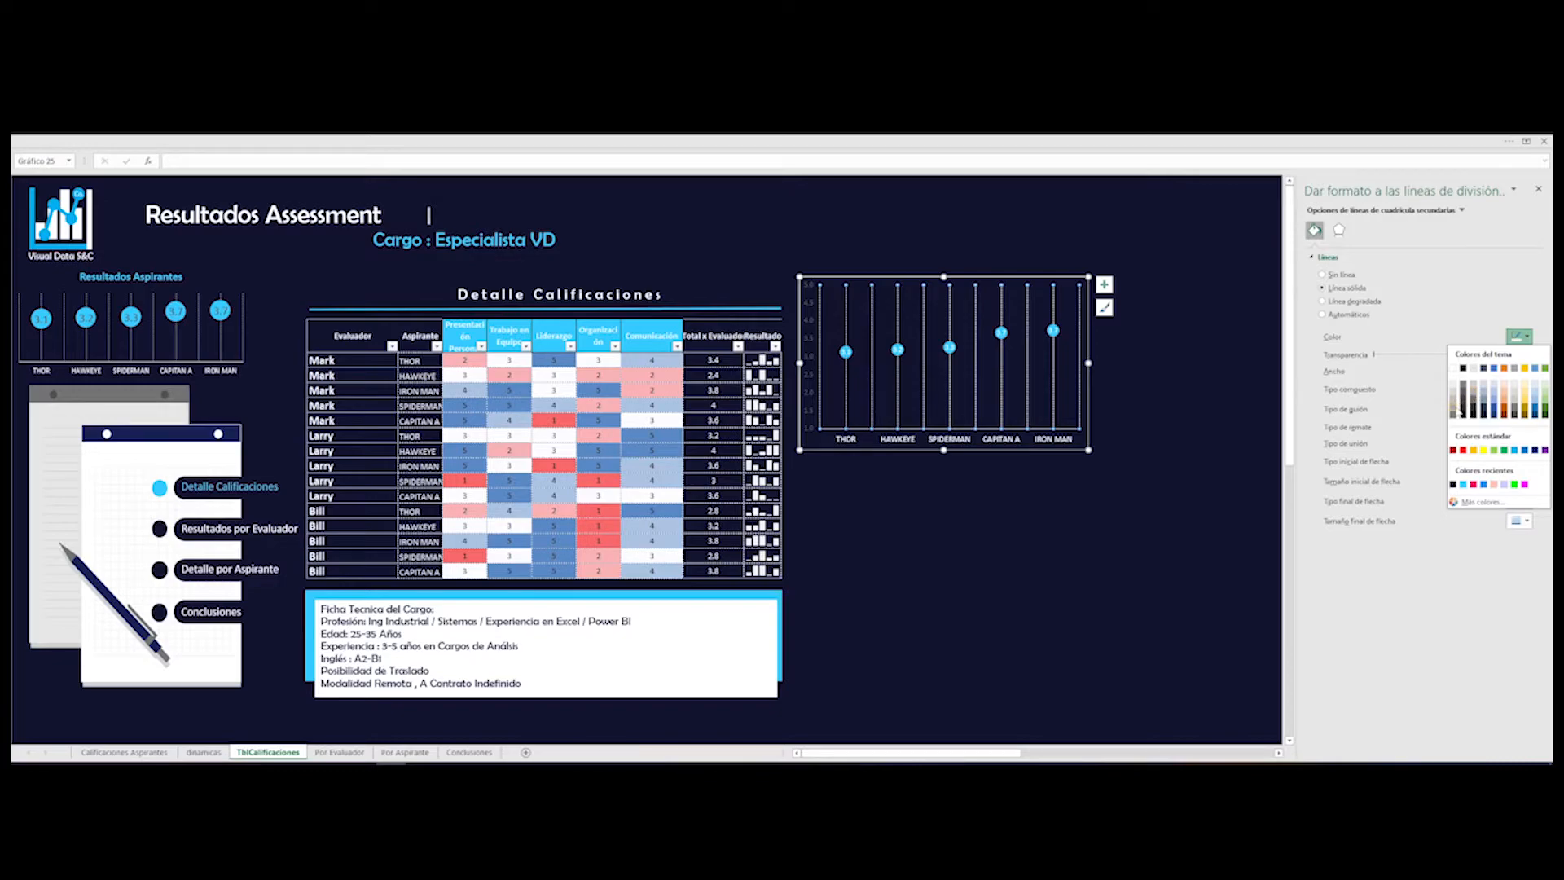
{"action": "left_click", "coordinate": [1454, 412]}
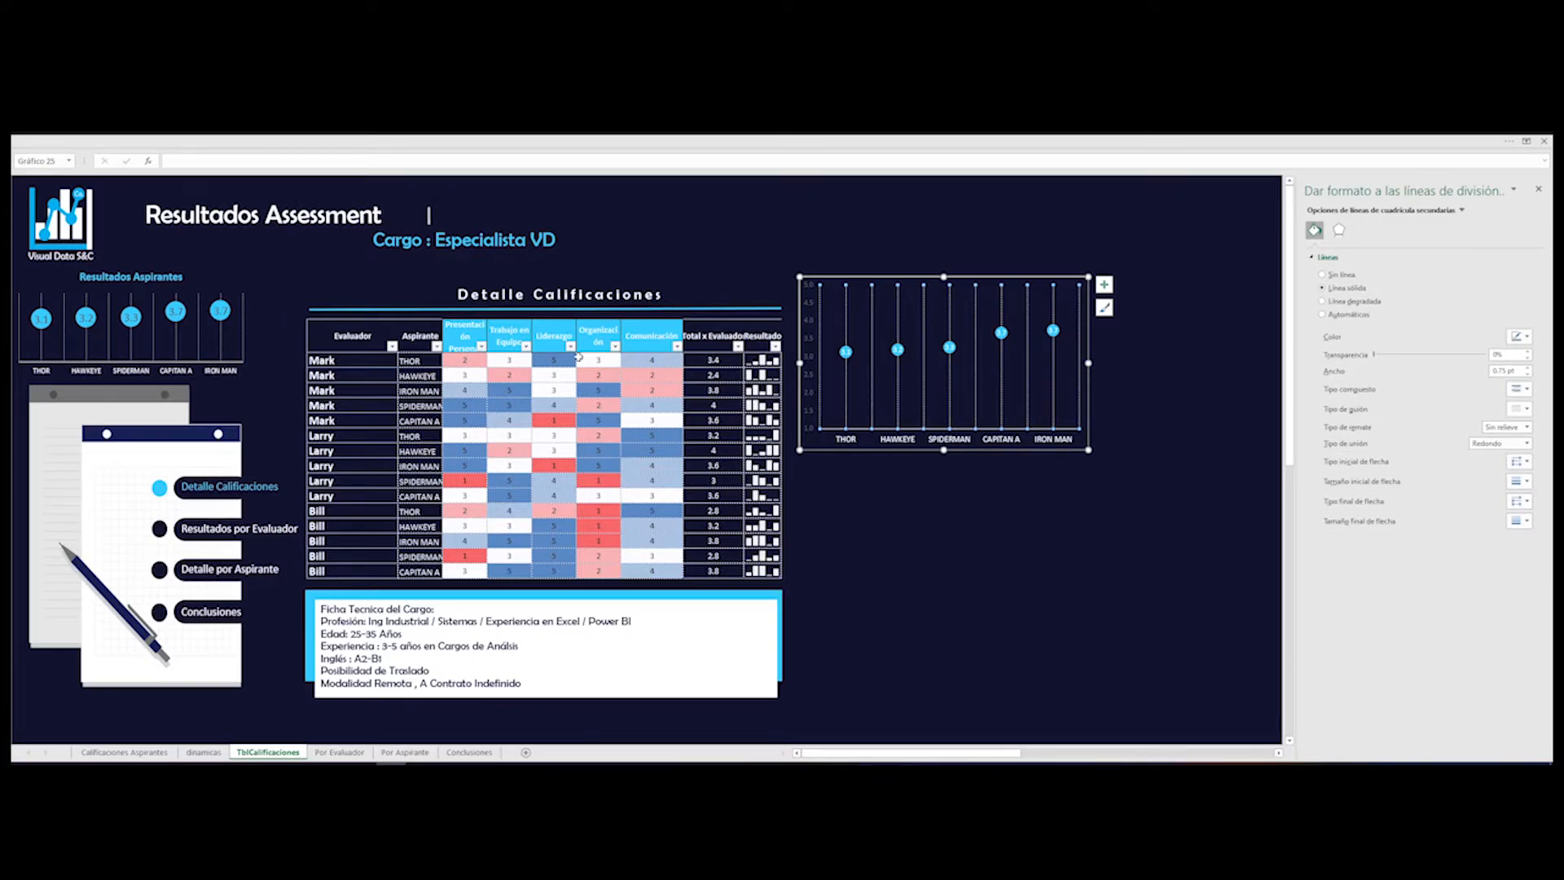
- Hide the new chart's vertical axis labels by giving their text the recently used dark background colour
{"action": "left_click", "coordinate": [811, 291]}
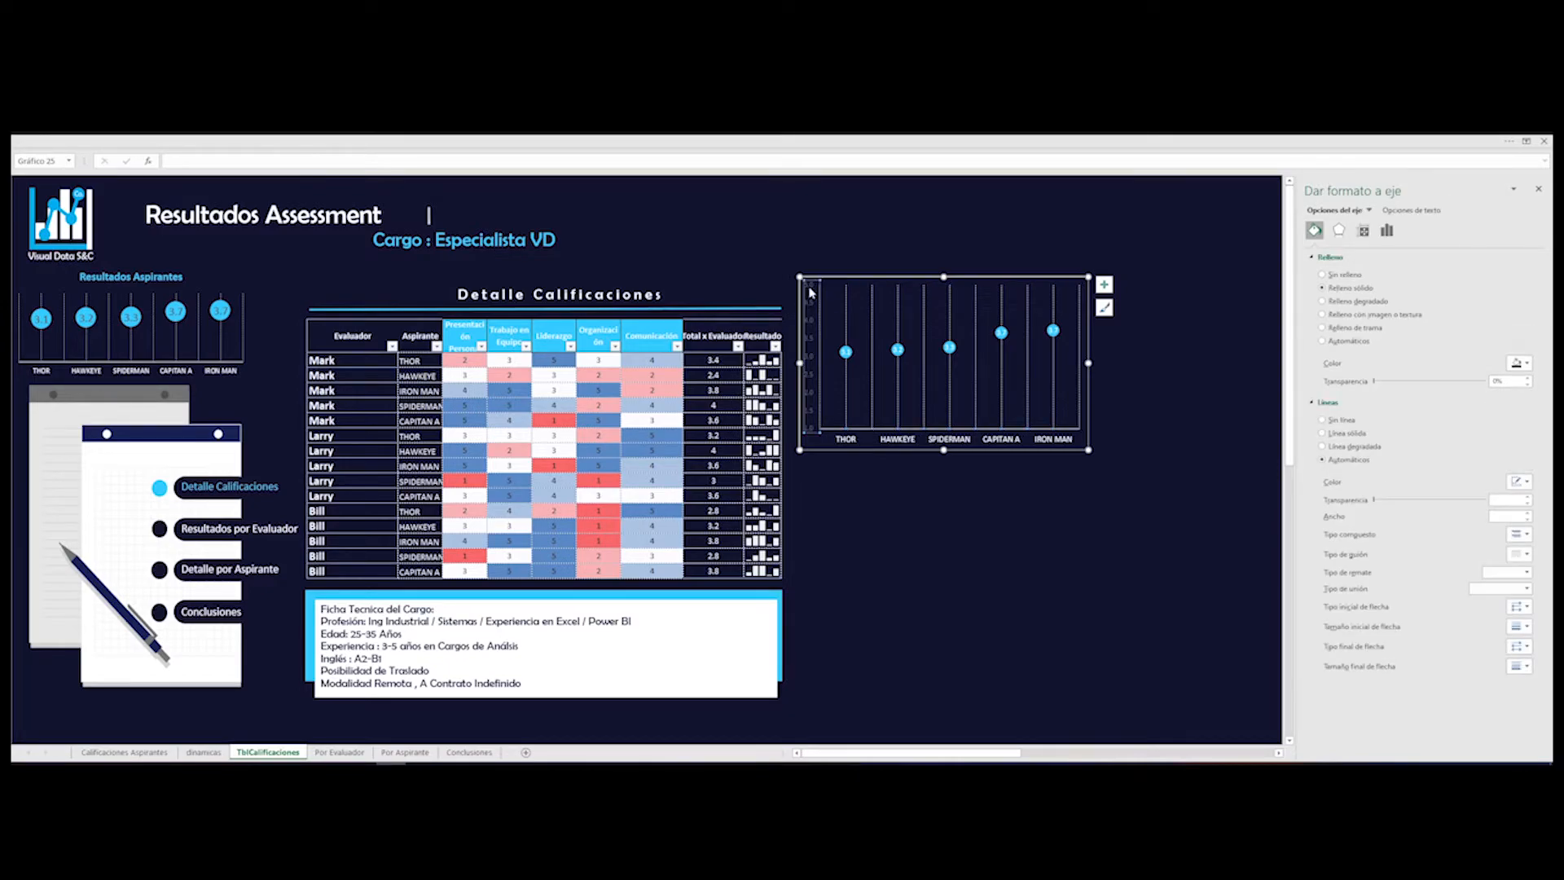
{"action": "left_click", "coordinate": [694, 144]}
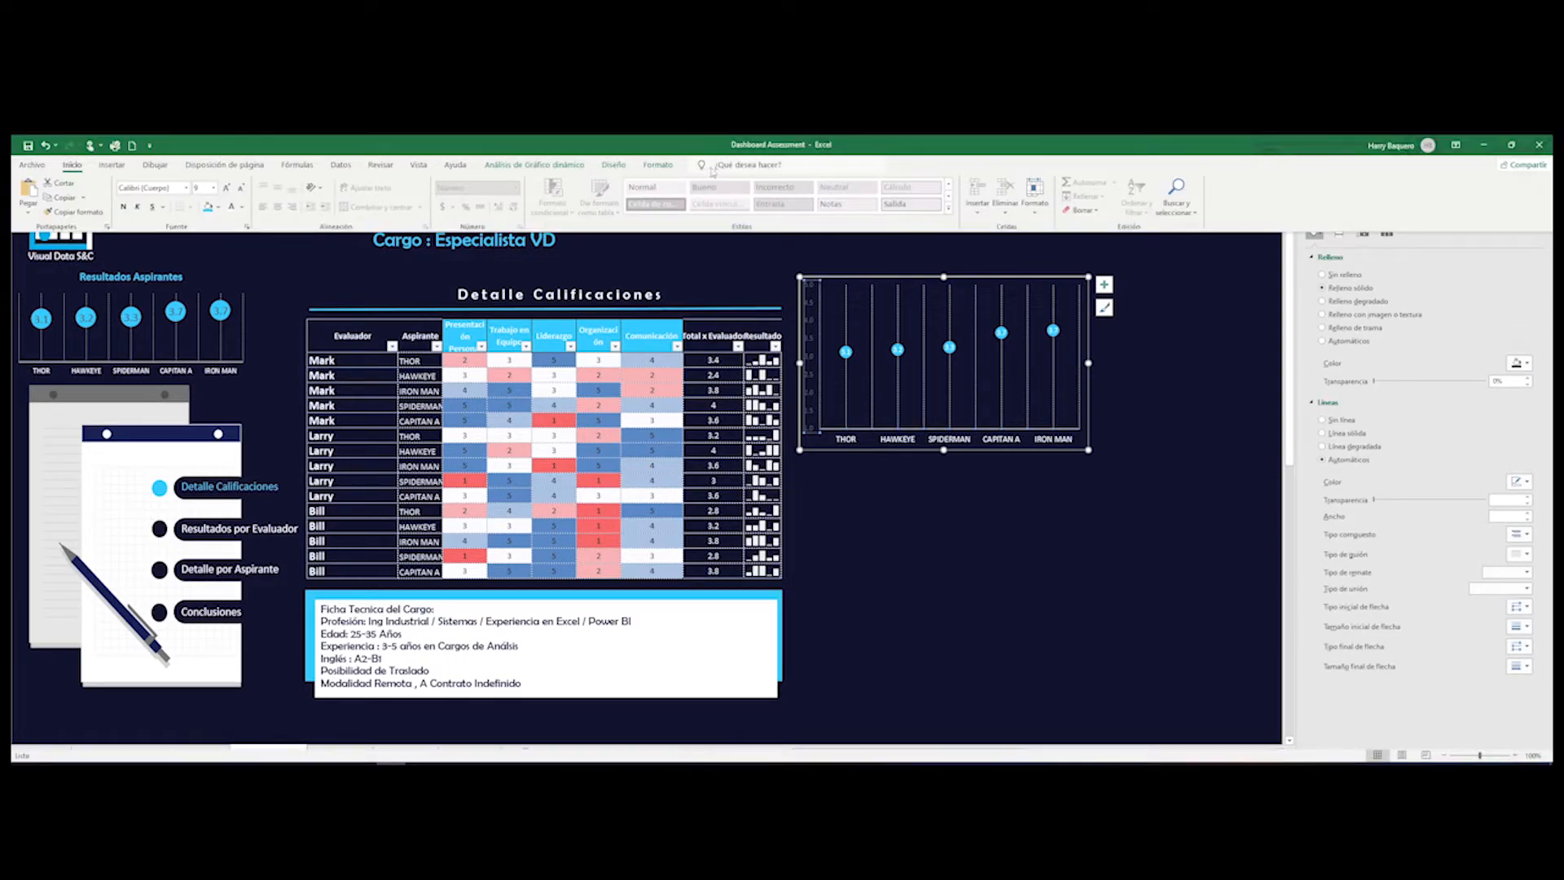
{"action": "left_click", "coordinate": [753, 183]}
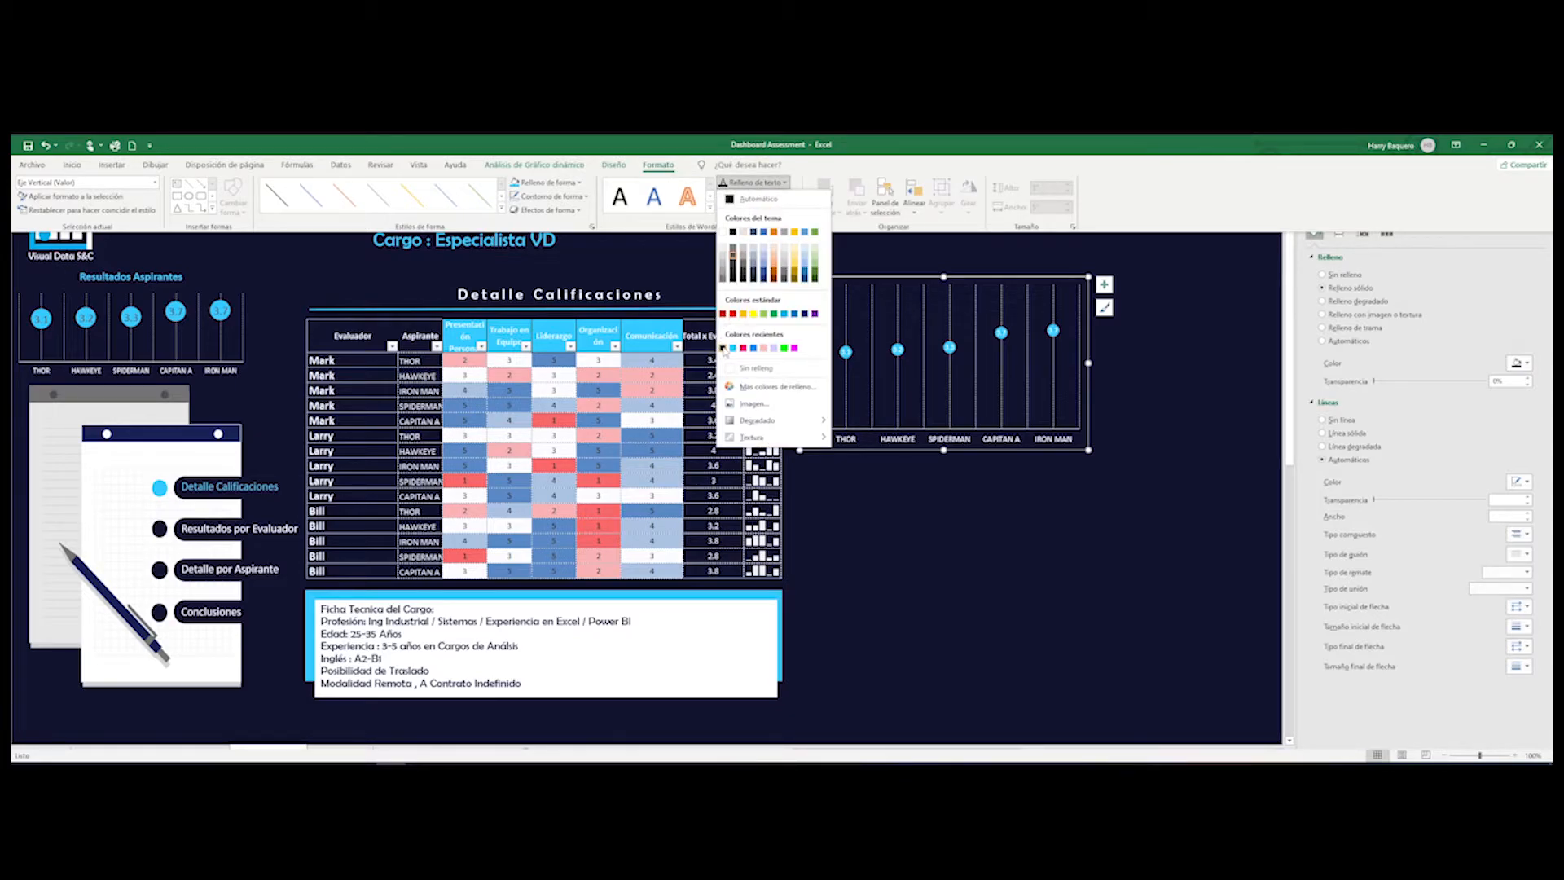
{"action": "left_click", "coordinate": [723, 348]}
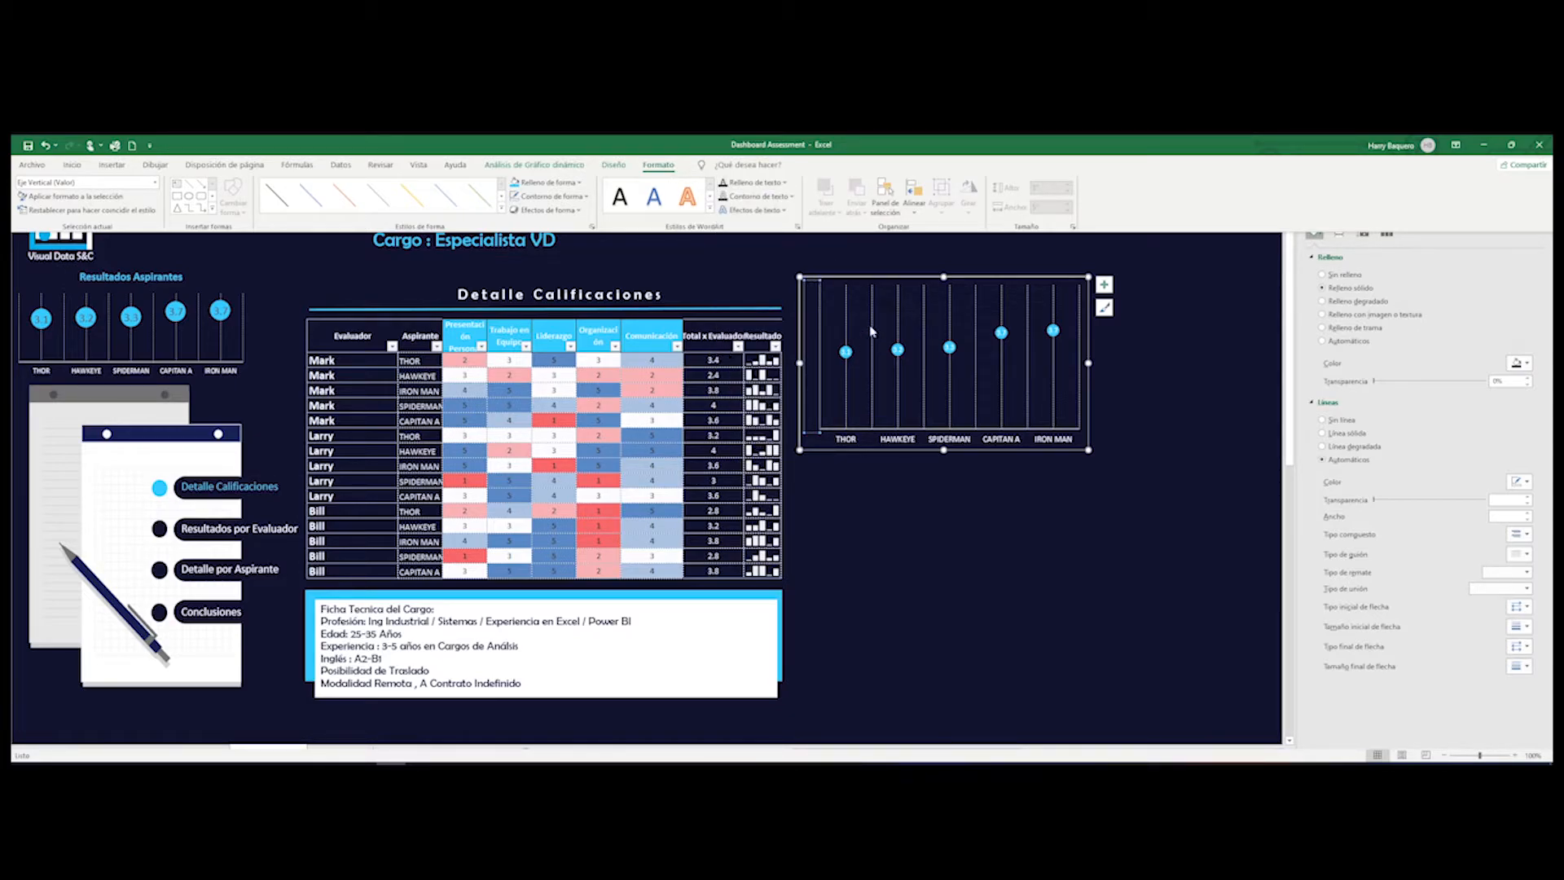
{"action": "left_click", "coordinate": [1142, 345]}
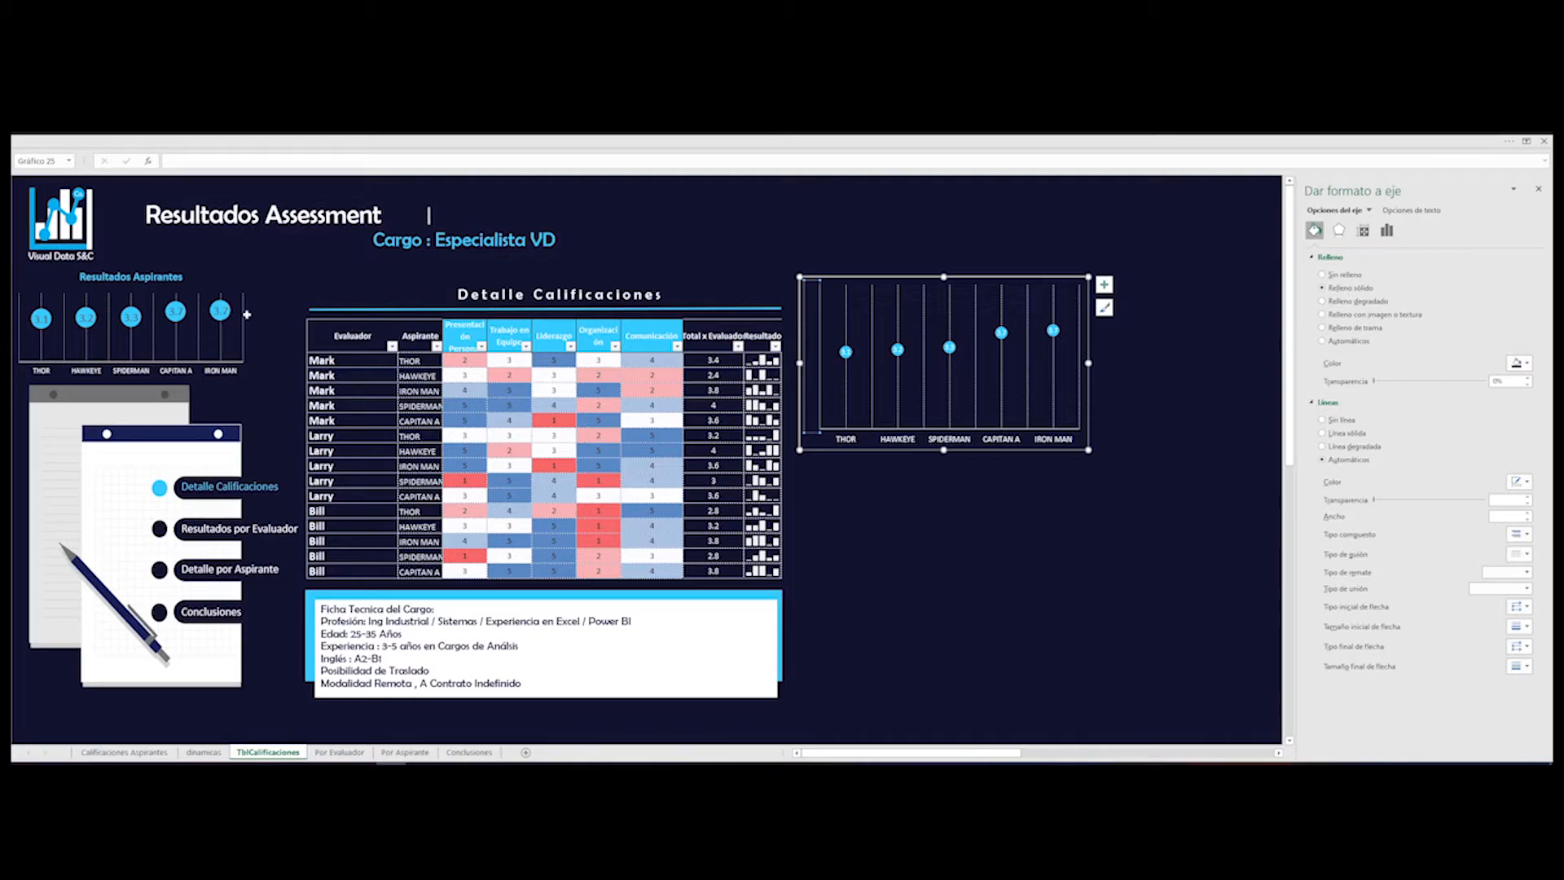
- Set the size of the built-in markers in the new chart's data series to 20
{"action": "left_click", "coordinate": [950, 350]}
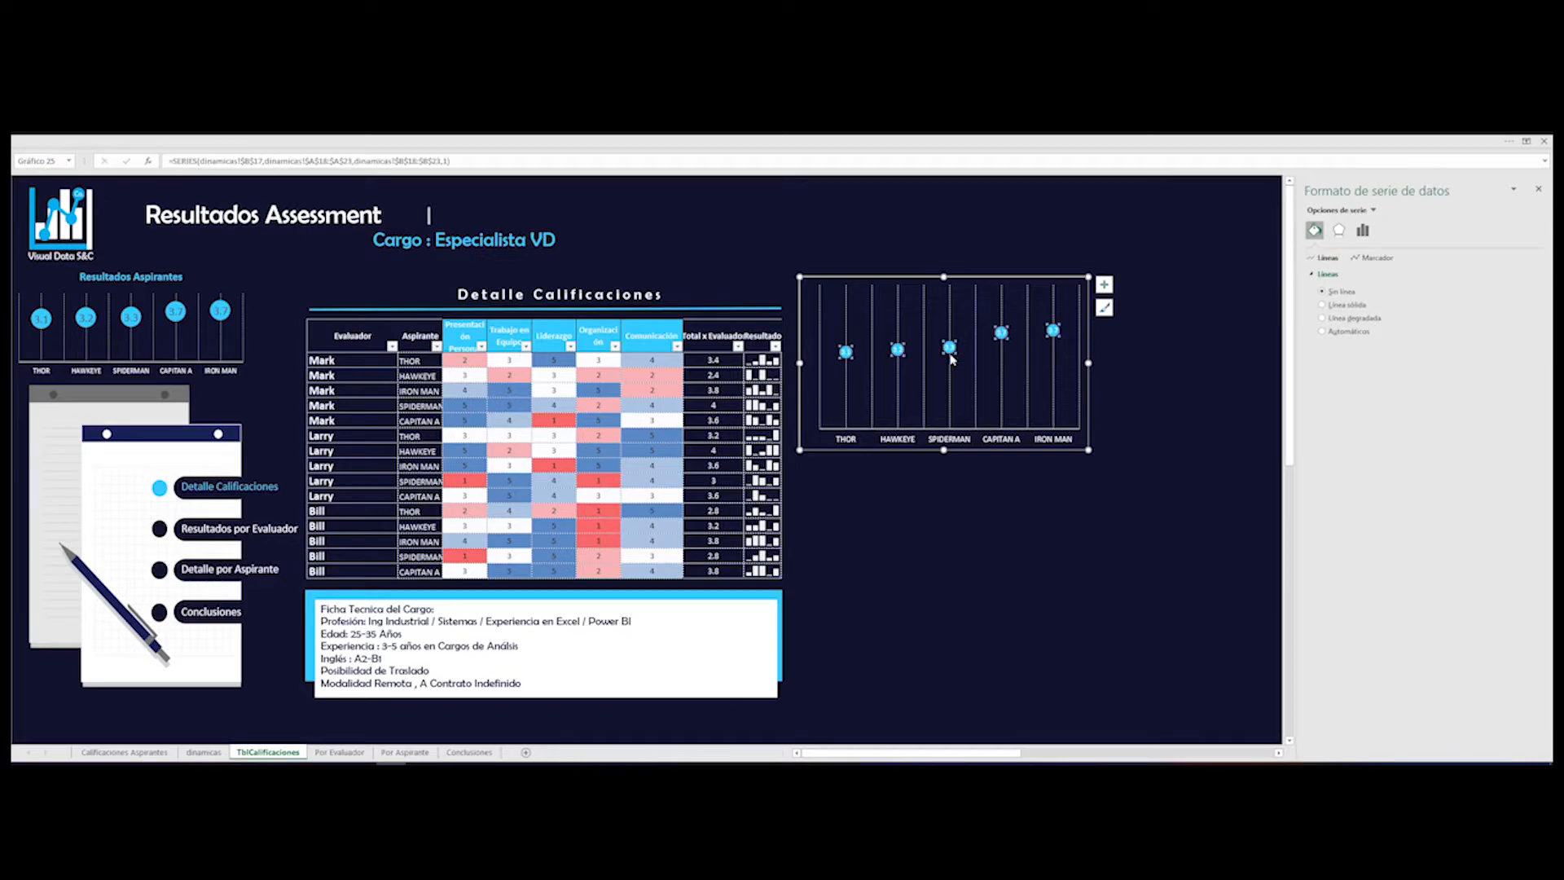
{"action": "left_click", "coordinate": [1368, 257]}
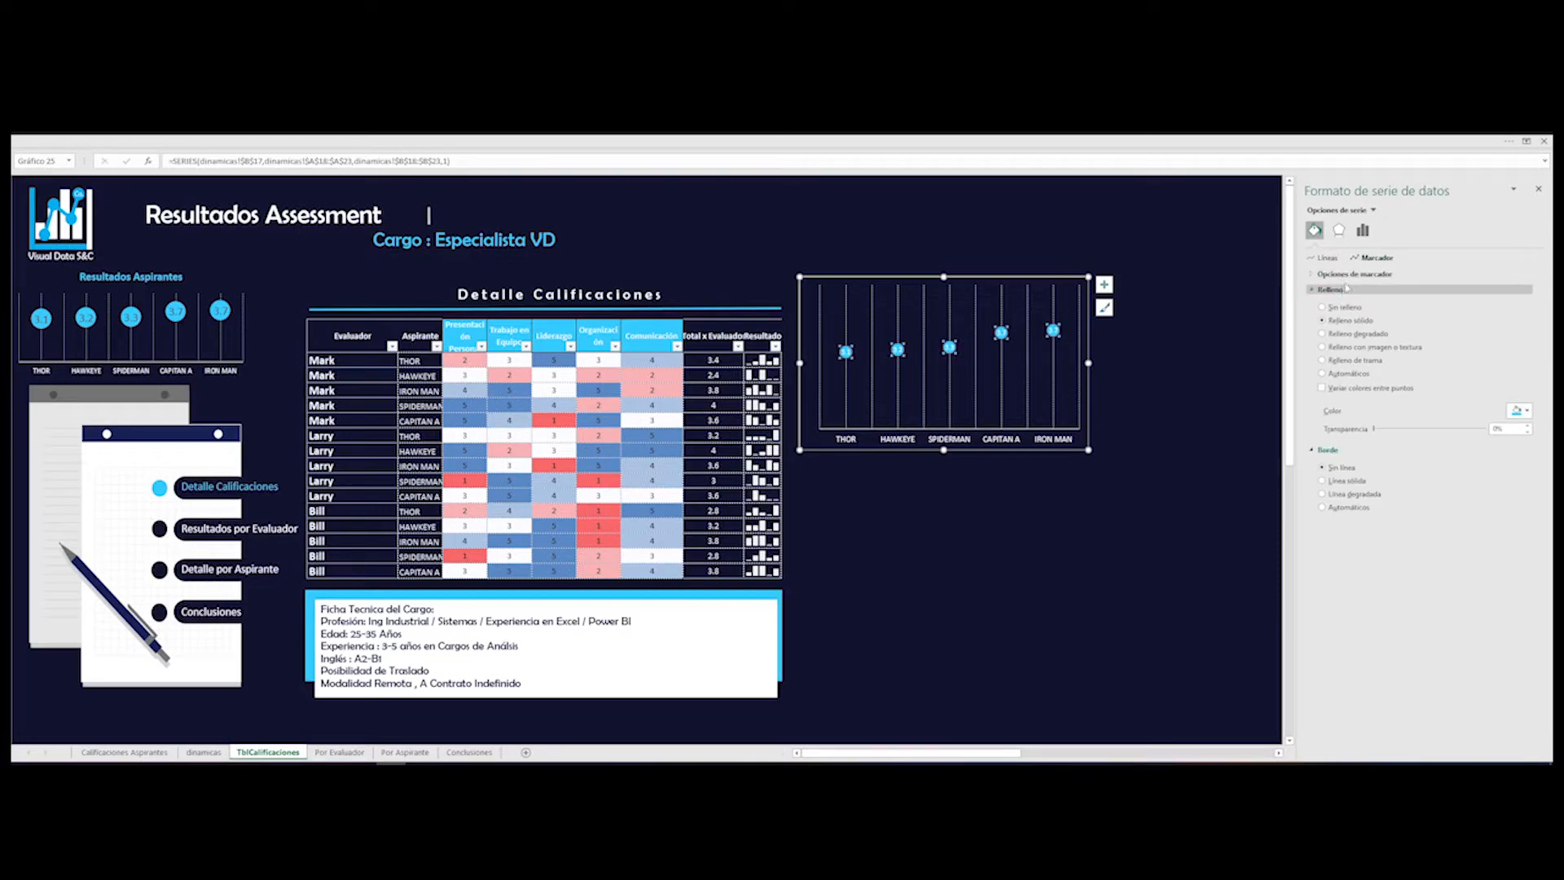
{"action": "left_click", "coordinate": [1338, 273]}
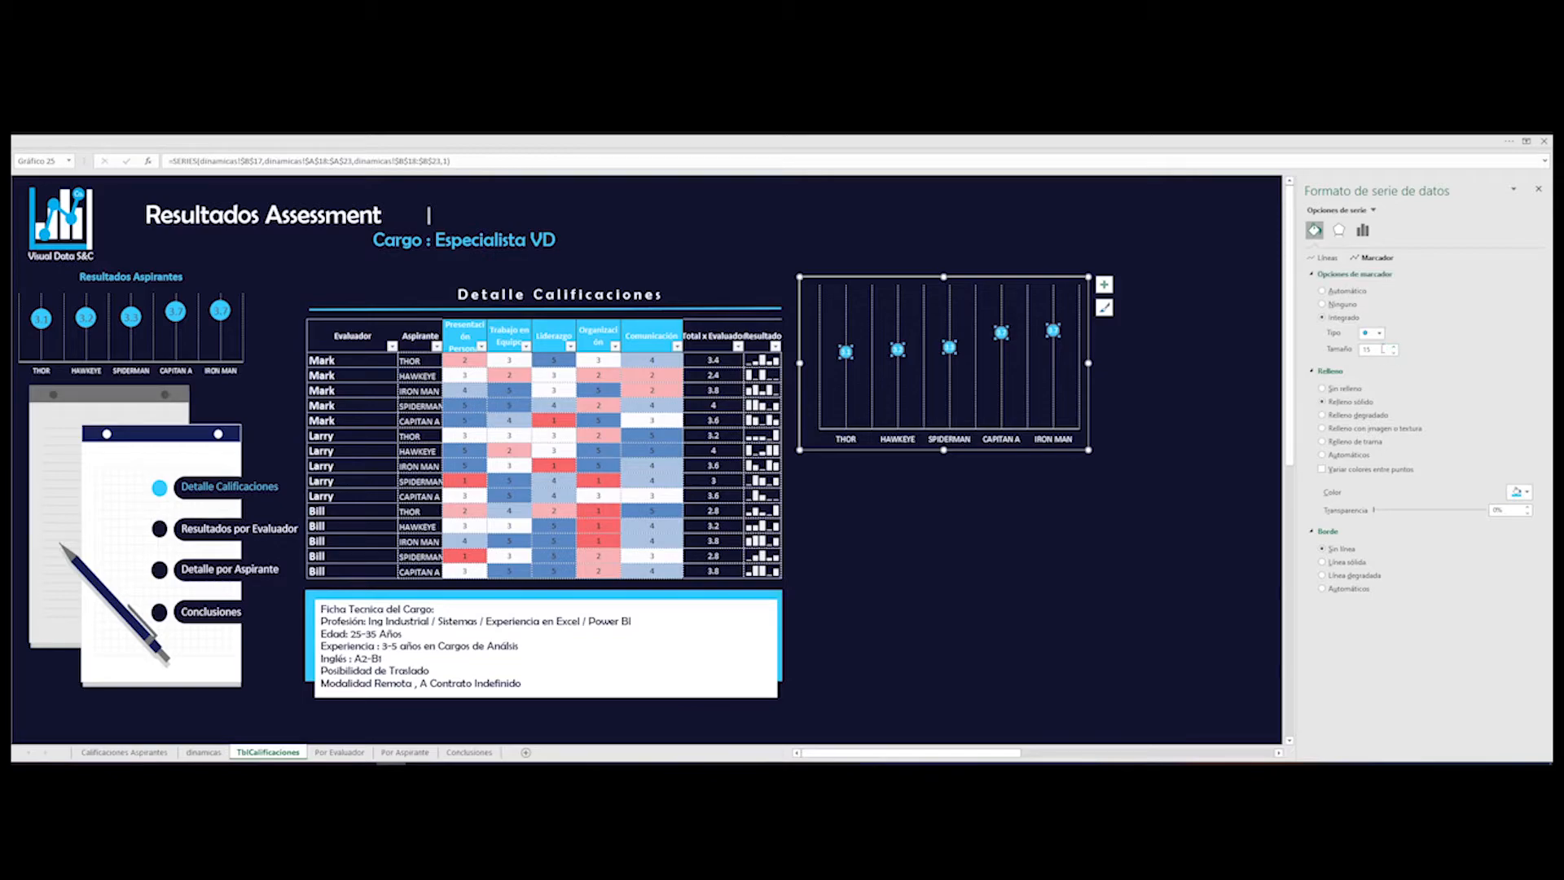
{"action": "type", "text": "20"}
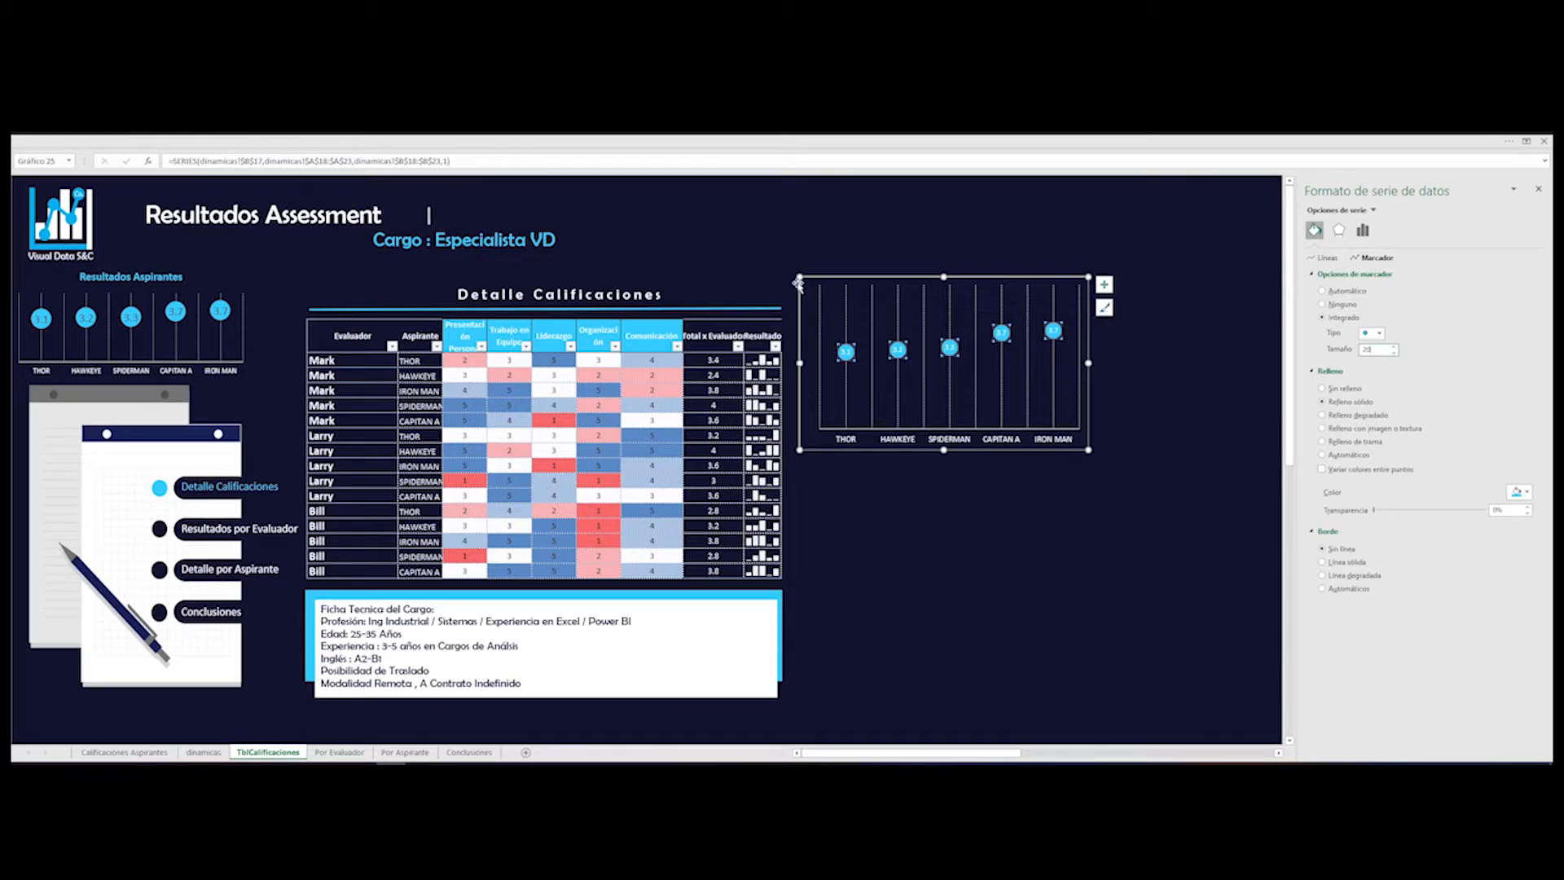
- Move the new chart slightly further from the Detalle Calificaciones table and delete it from the sheet
{"action": "left_click_drag", "start_coordinate": [798, 284], "coordinate": [845, 275]}
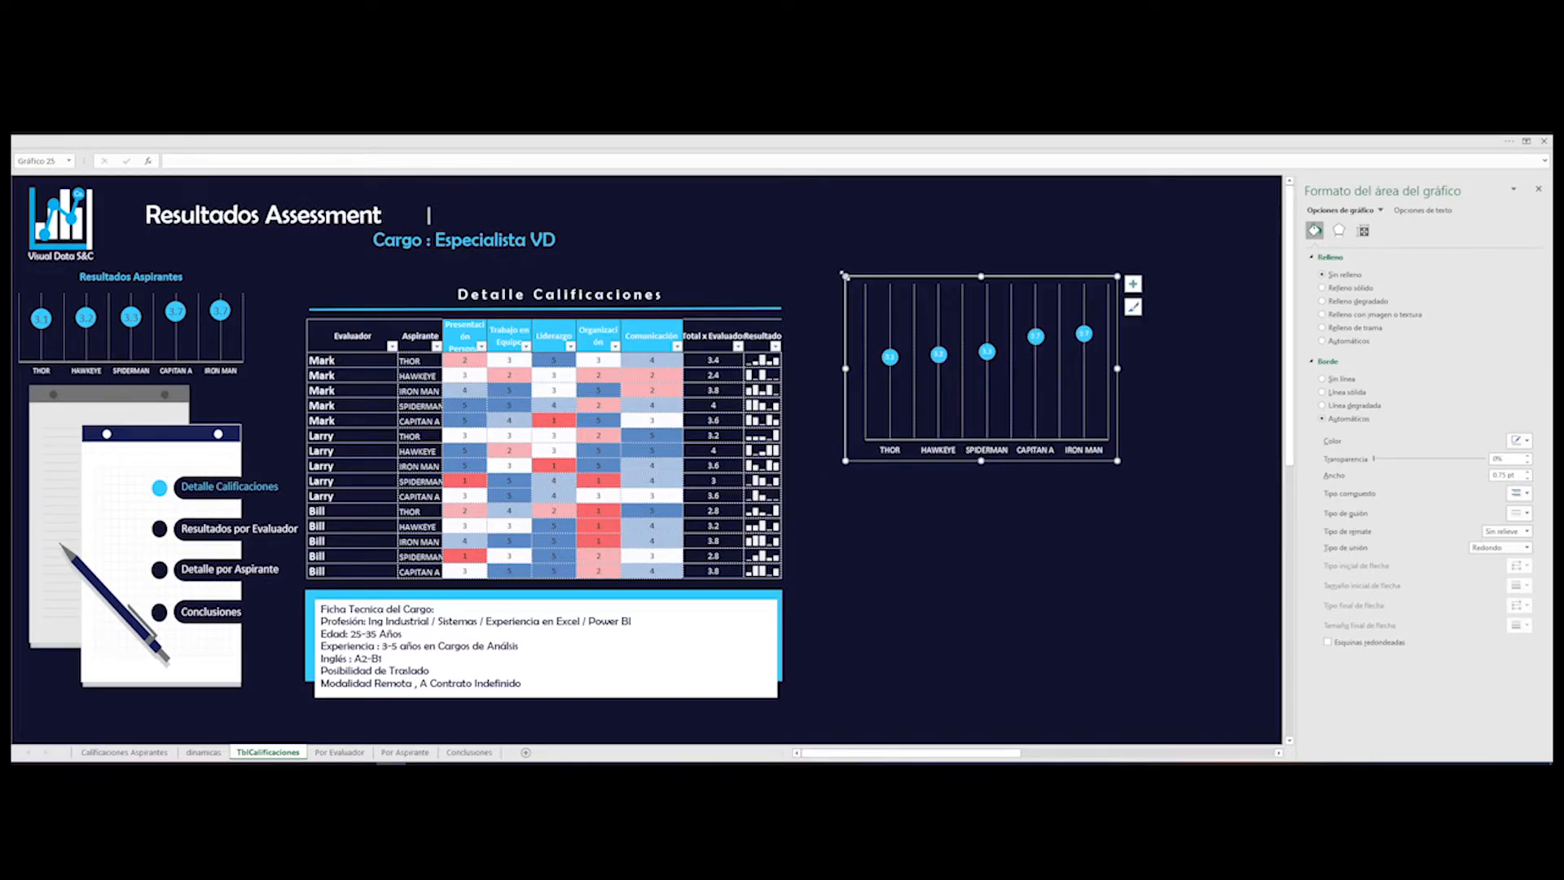
{"action": "key", "text": "Delete"}
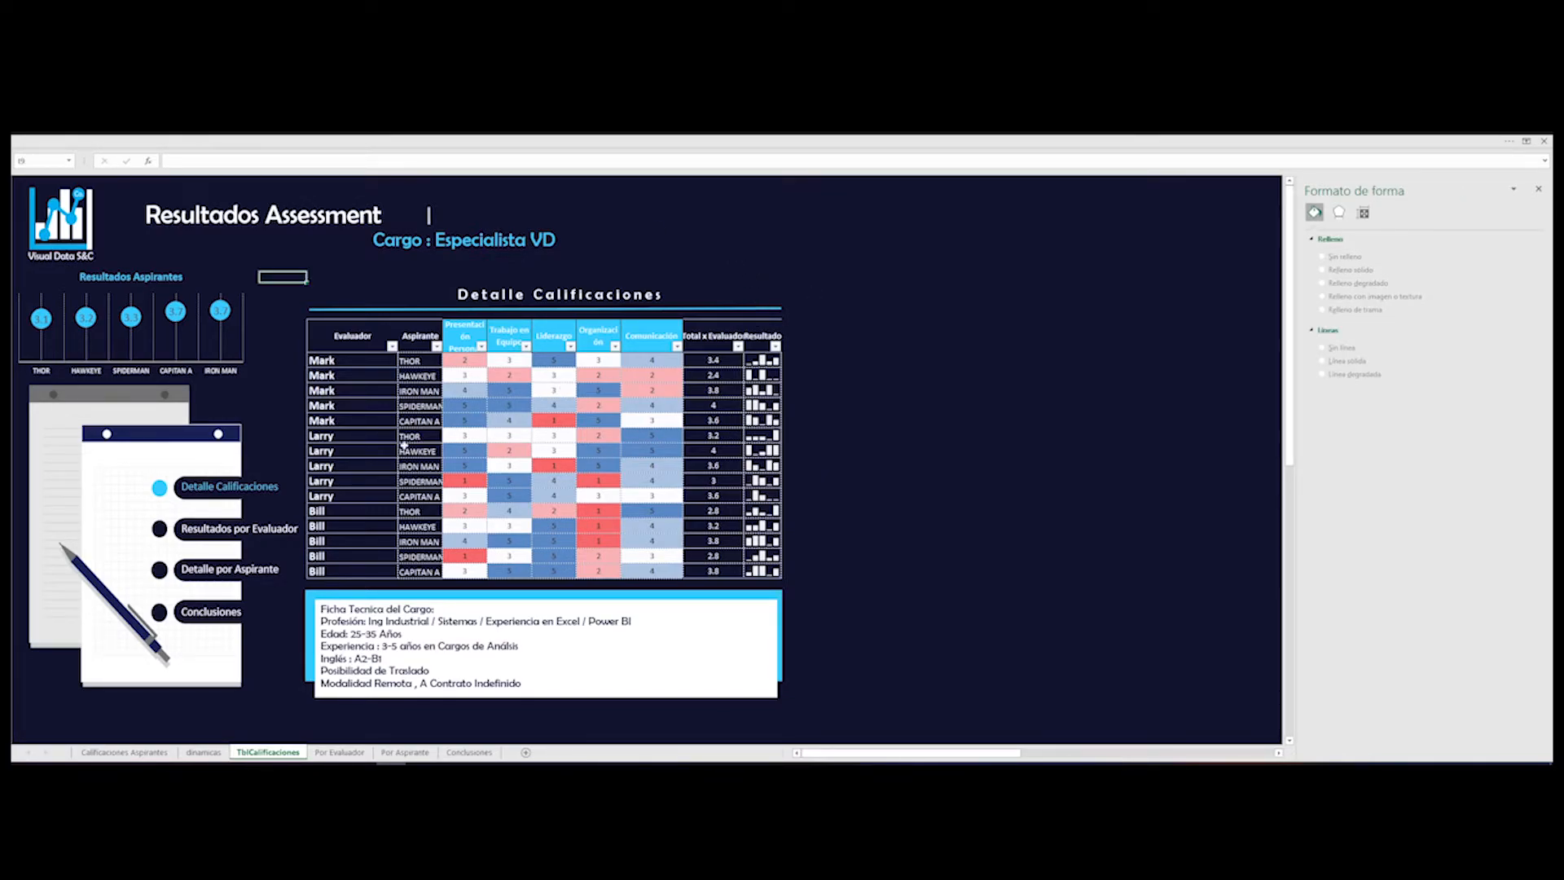
- Draw a small flowchart circle beside the Detalle Calificaciones button on the notepad graphic and delete it
{"action": "left_click", "coordinate": [125, 454]}
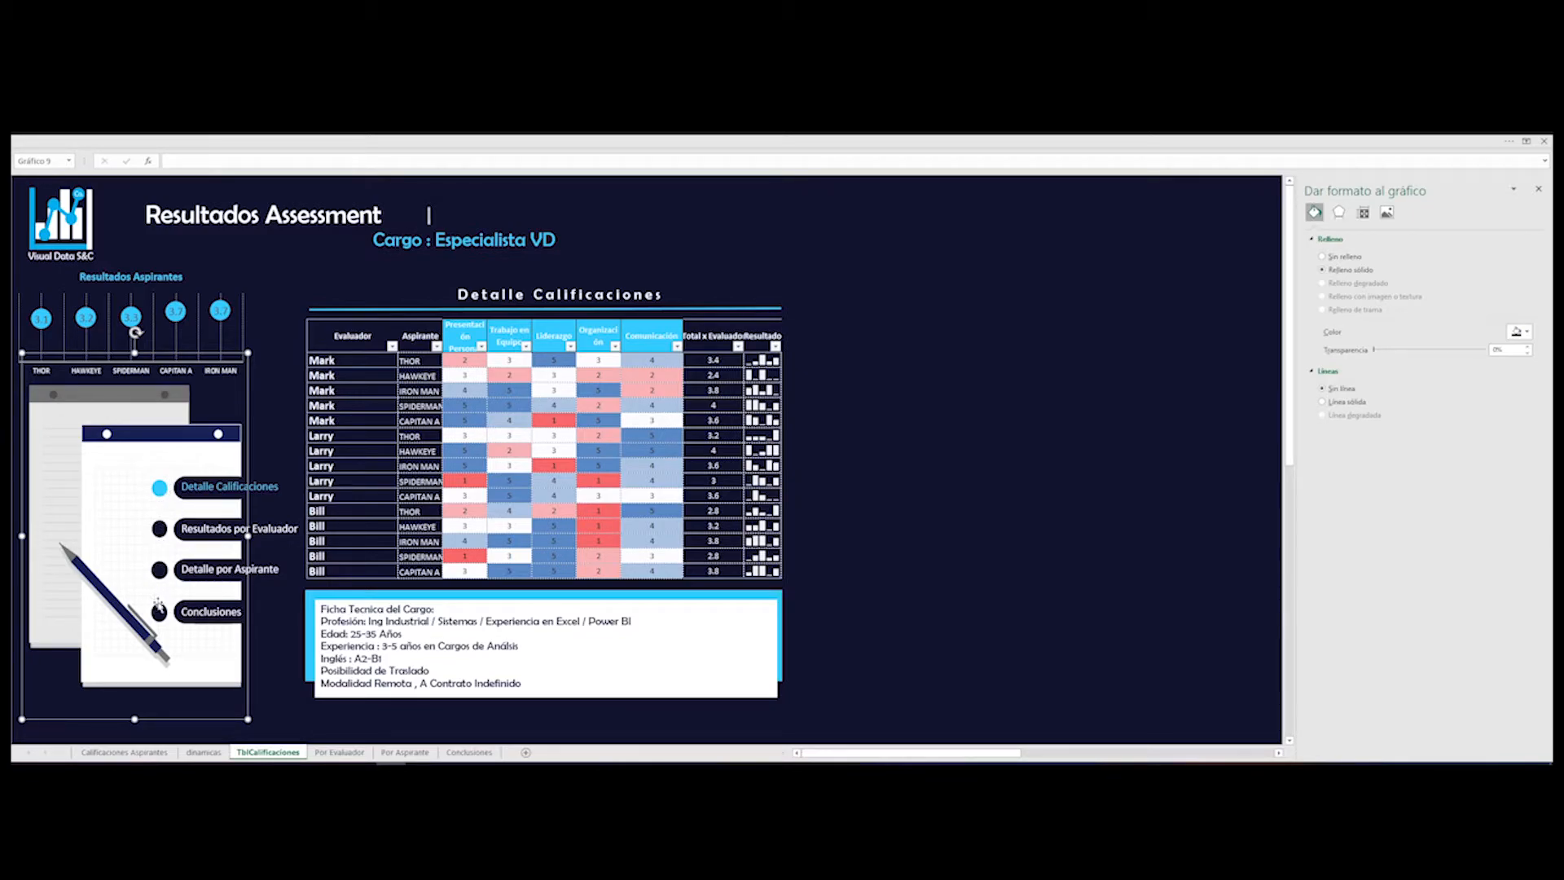
{"action": "left_click", "coordinate": [212, 145]}
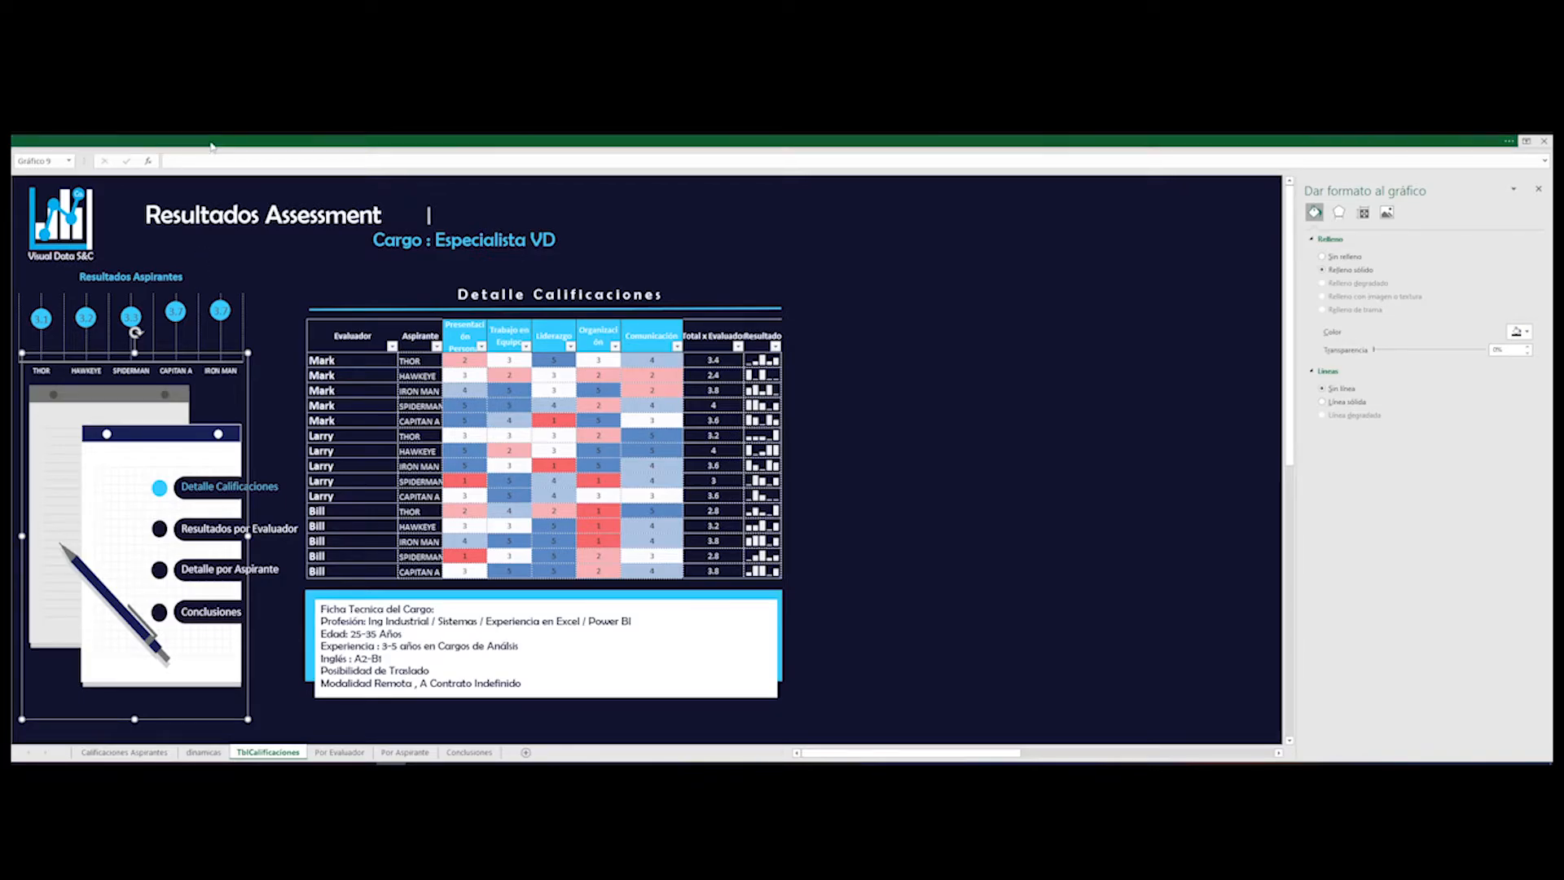
{"action": "left_click", "coordinate": [111, 166]}
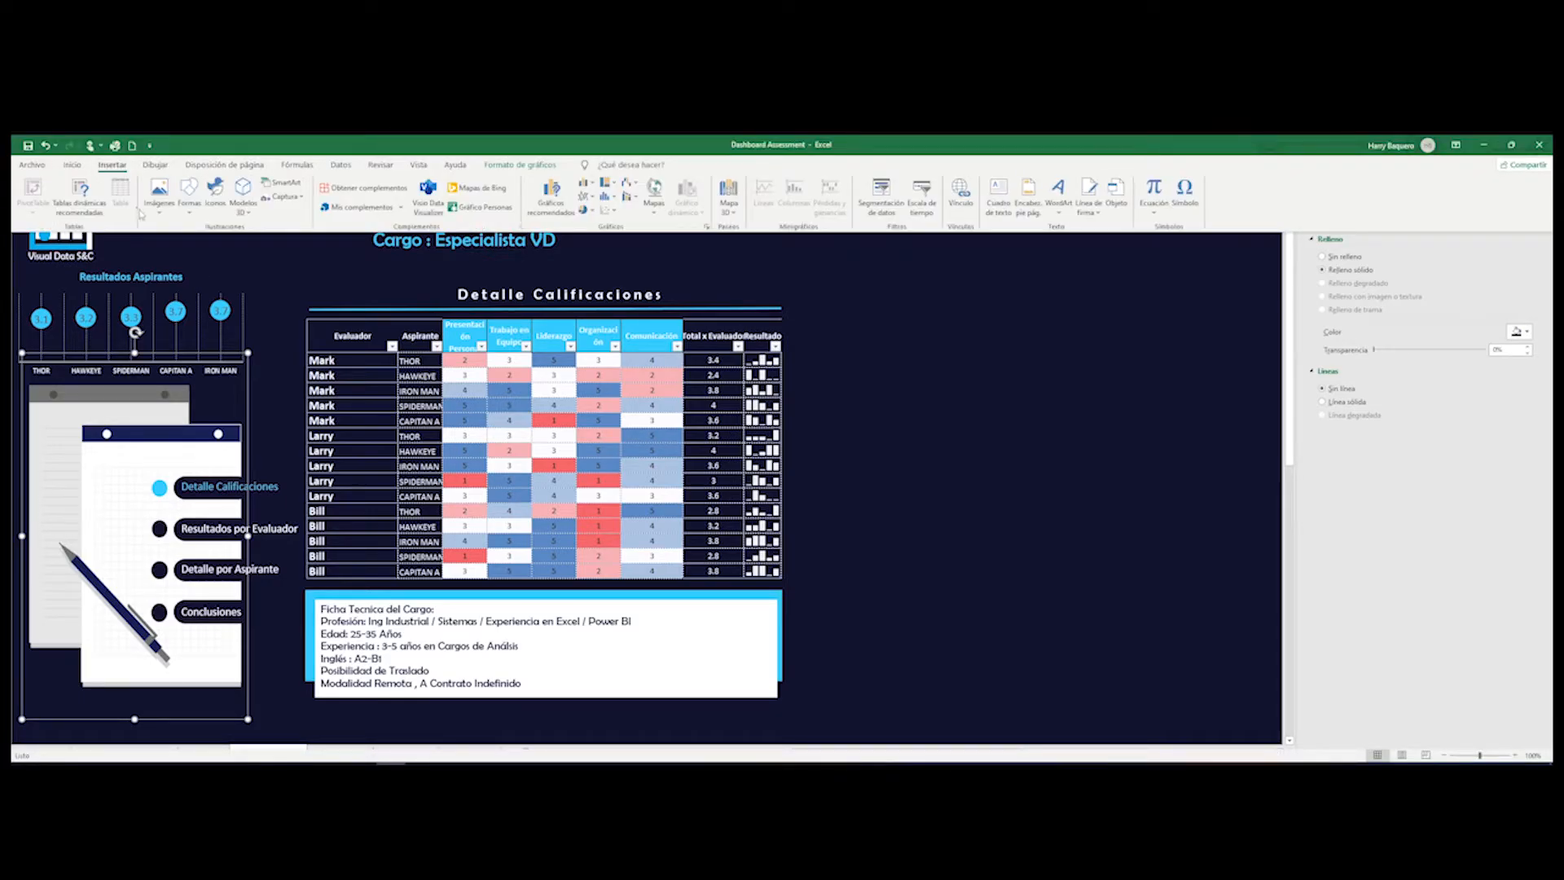
{"action": "left_click", "coordinate": [191, 208]}
{"action": "left_click", "coordinate": [196, 287]}
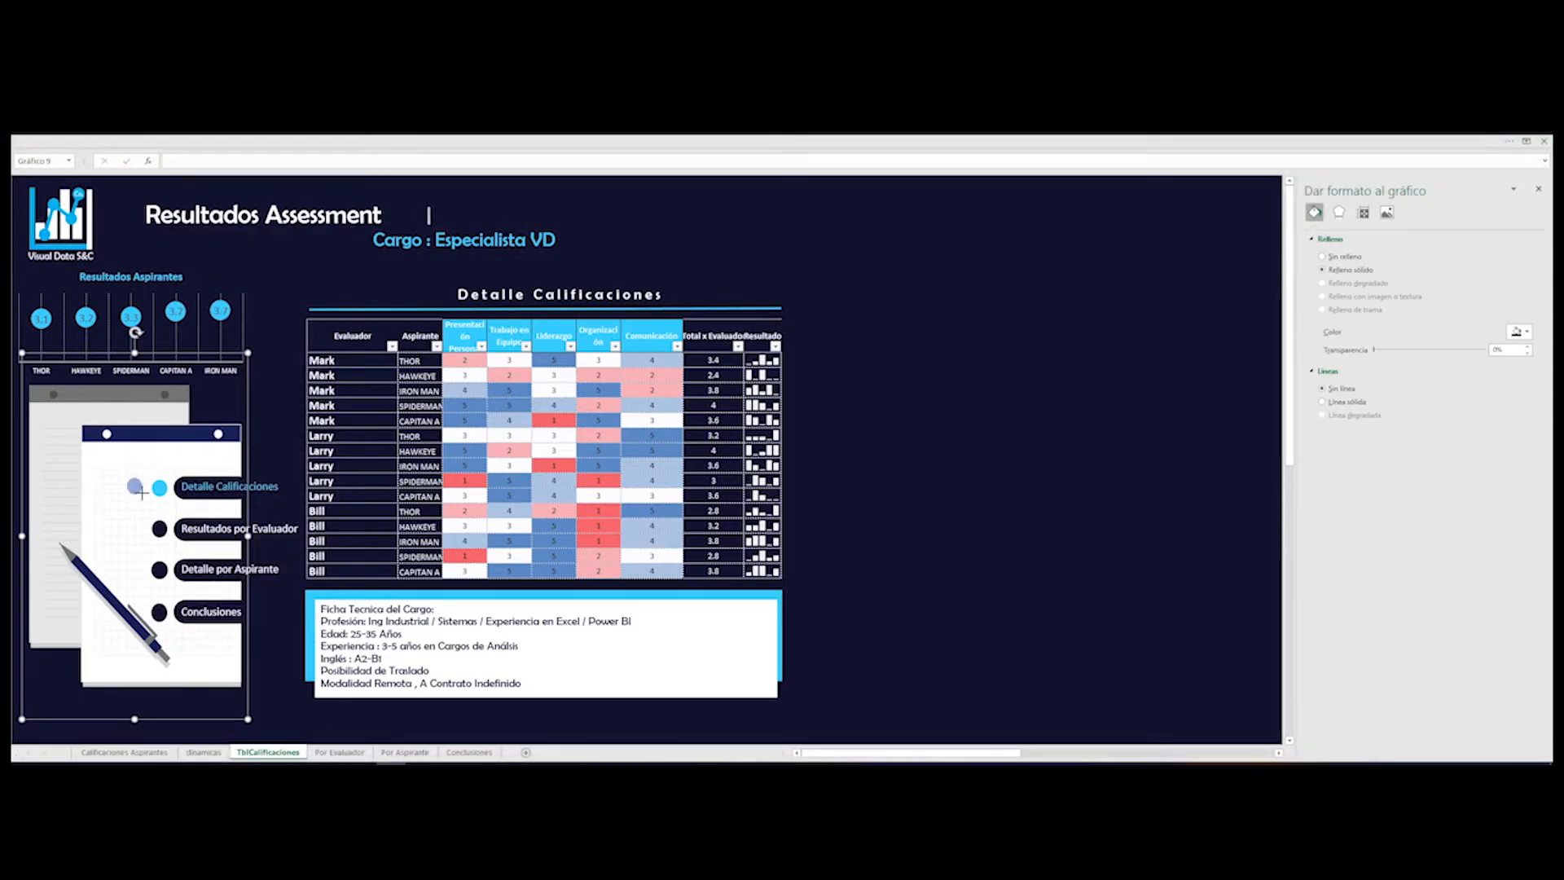
{"action": "left_click_drag", "start_coordinate": [127, 476], "coordinate": [144, 496]}
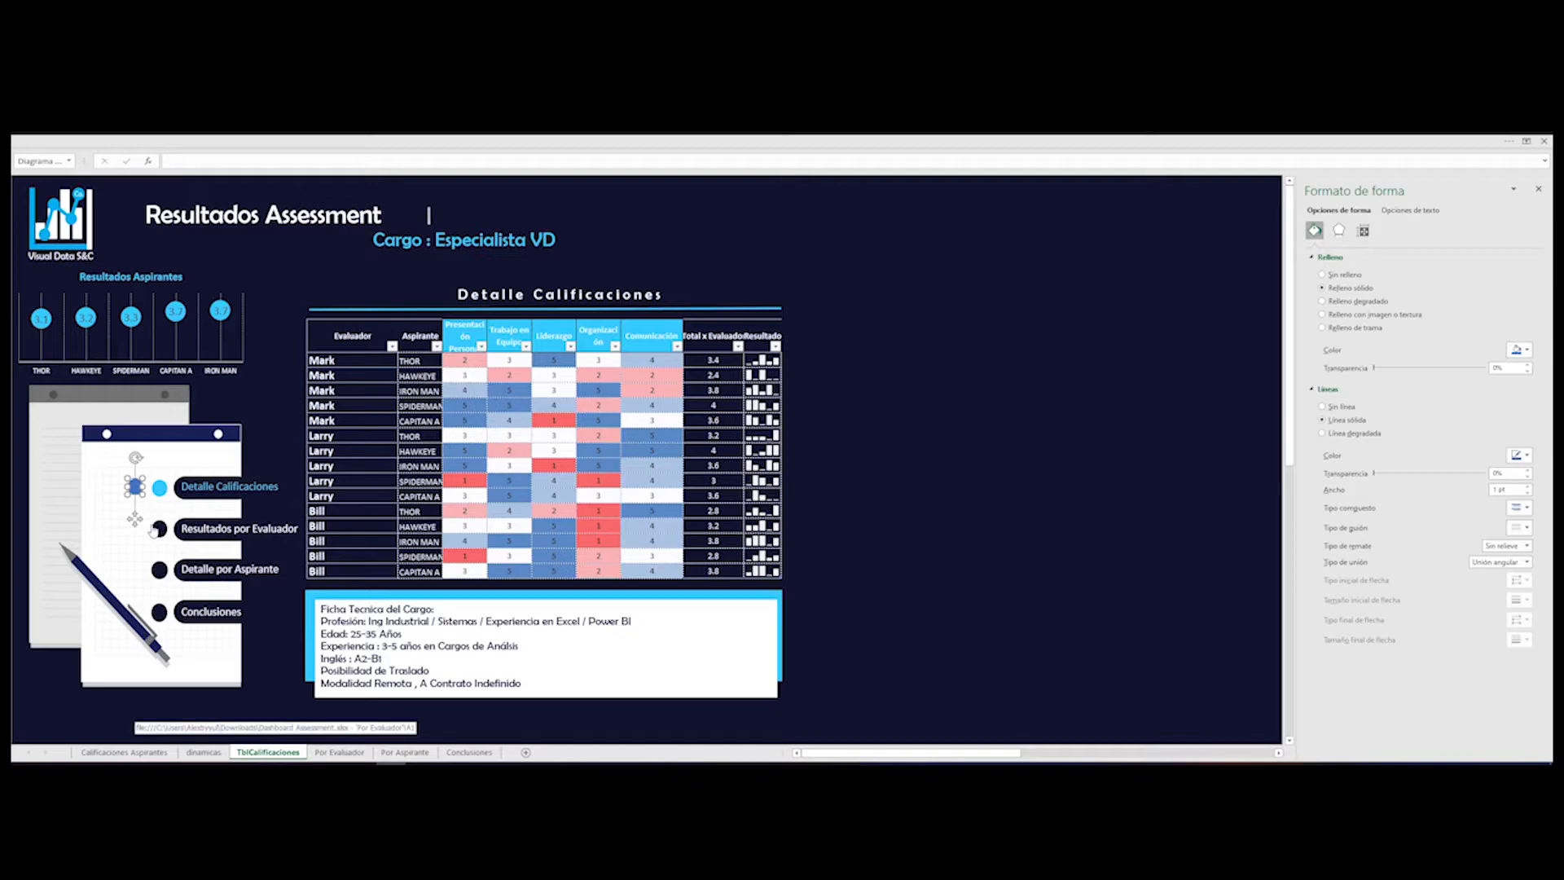
{"action": "key", "text": "Delete"}
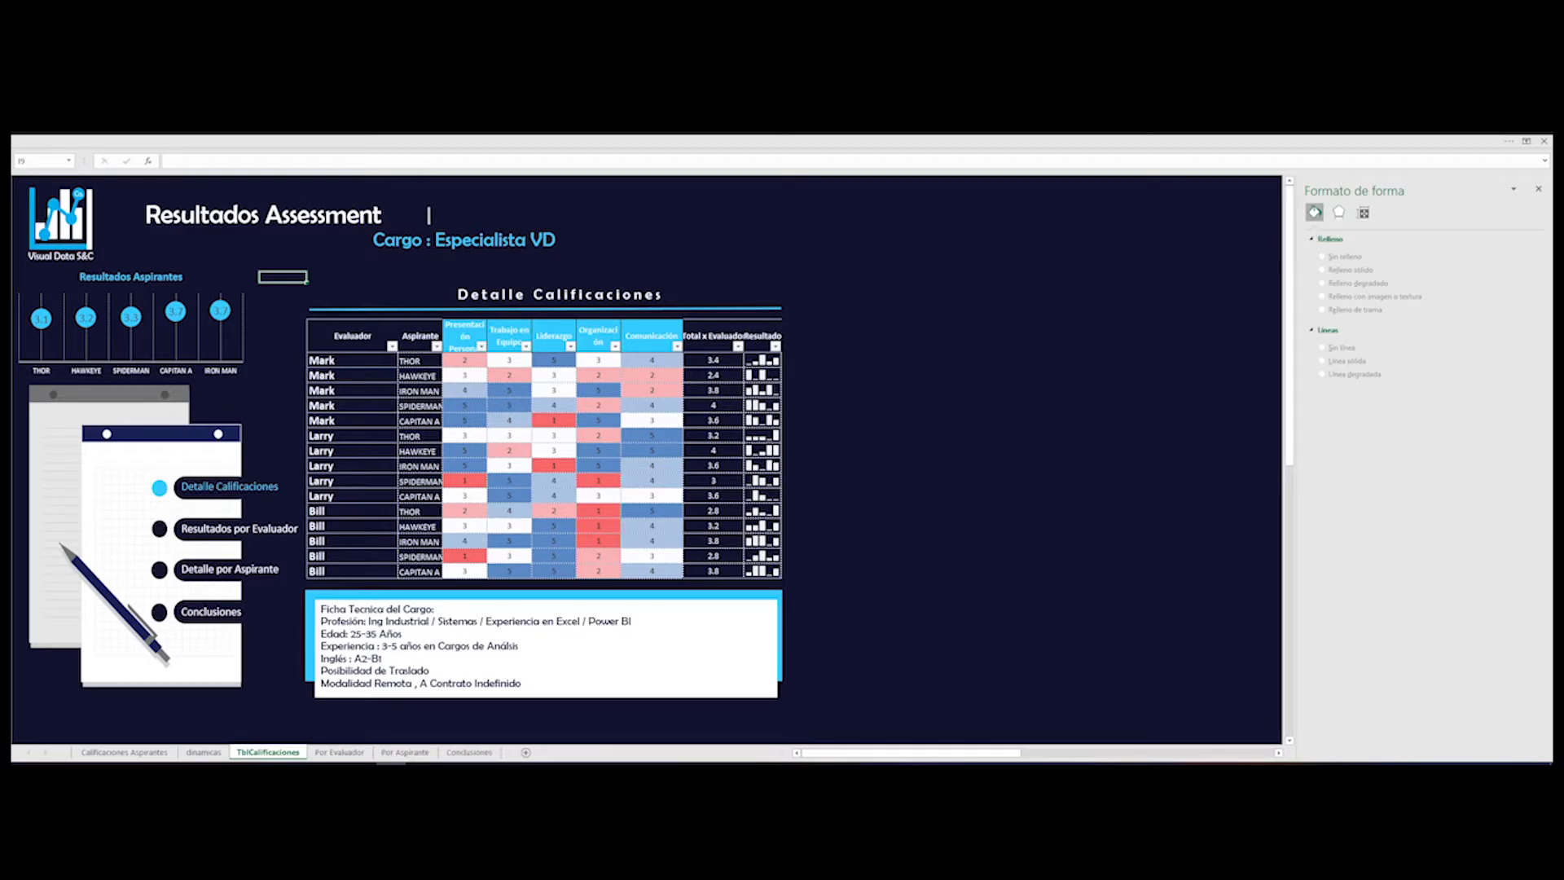
- Move the Resultados por Evaluador label and its dark rounded background shape out of their places in the notepad menu
{"action": "left_click", "coordinate": [202, 487]}
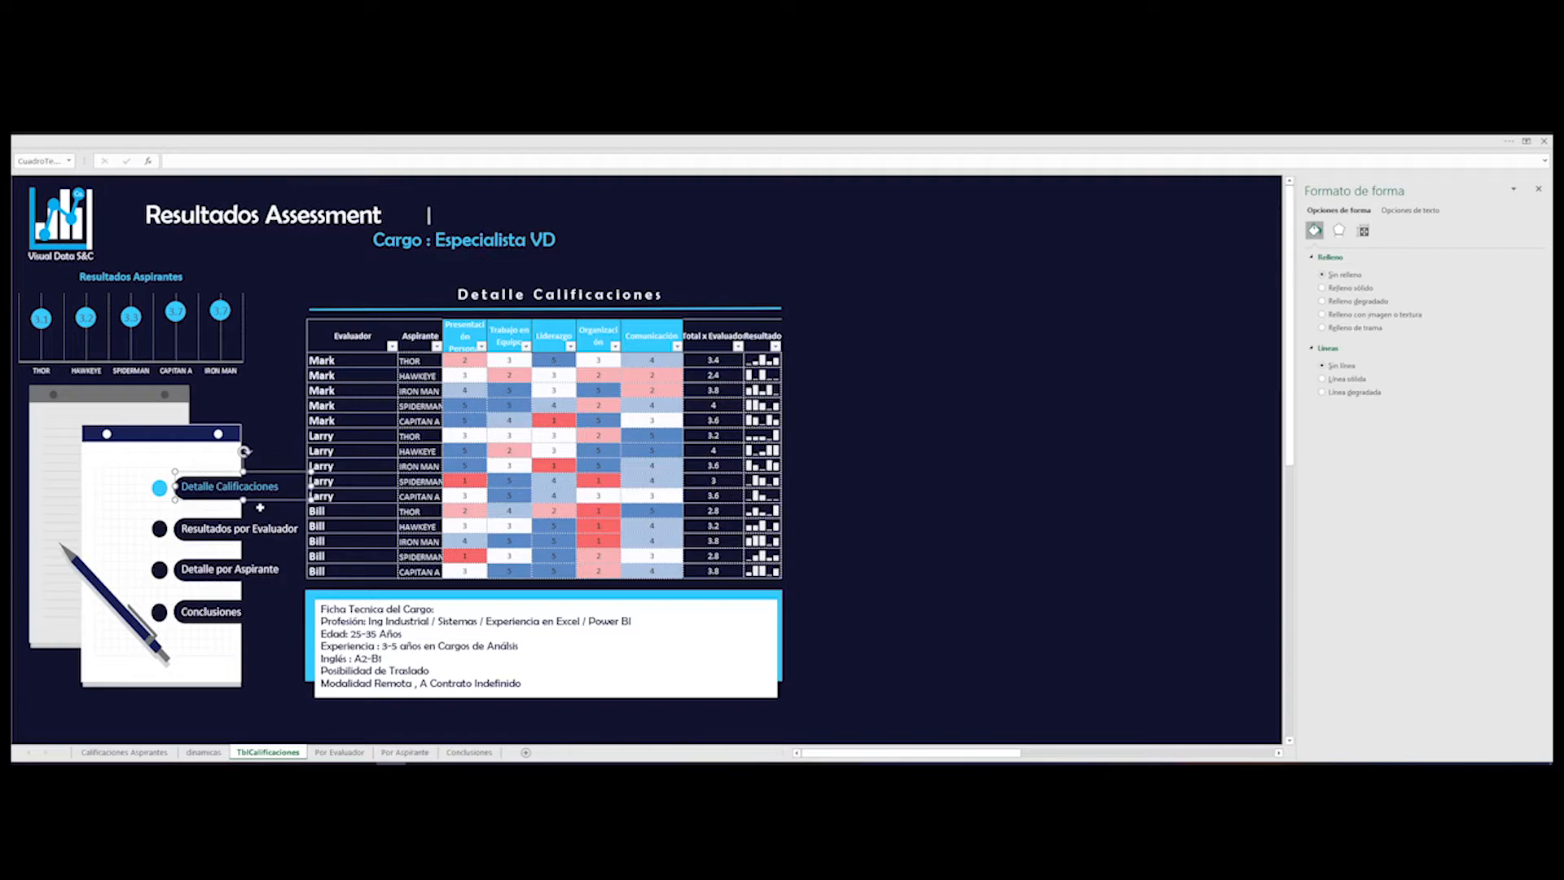
{"action": "left_click", "coordinate": [189, 541]}
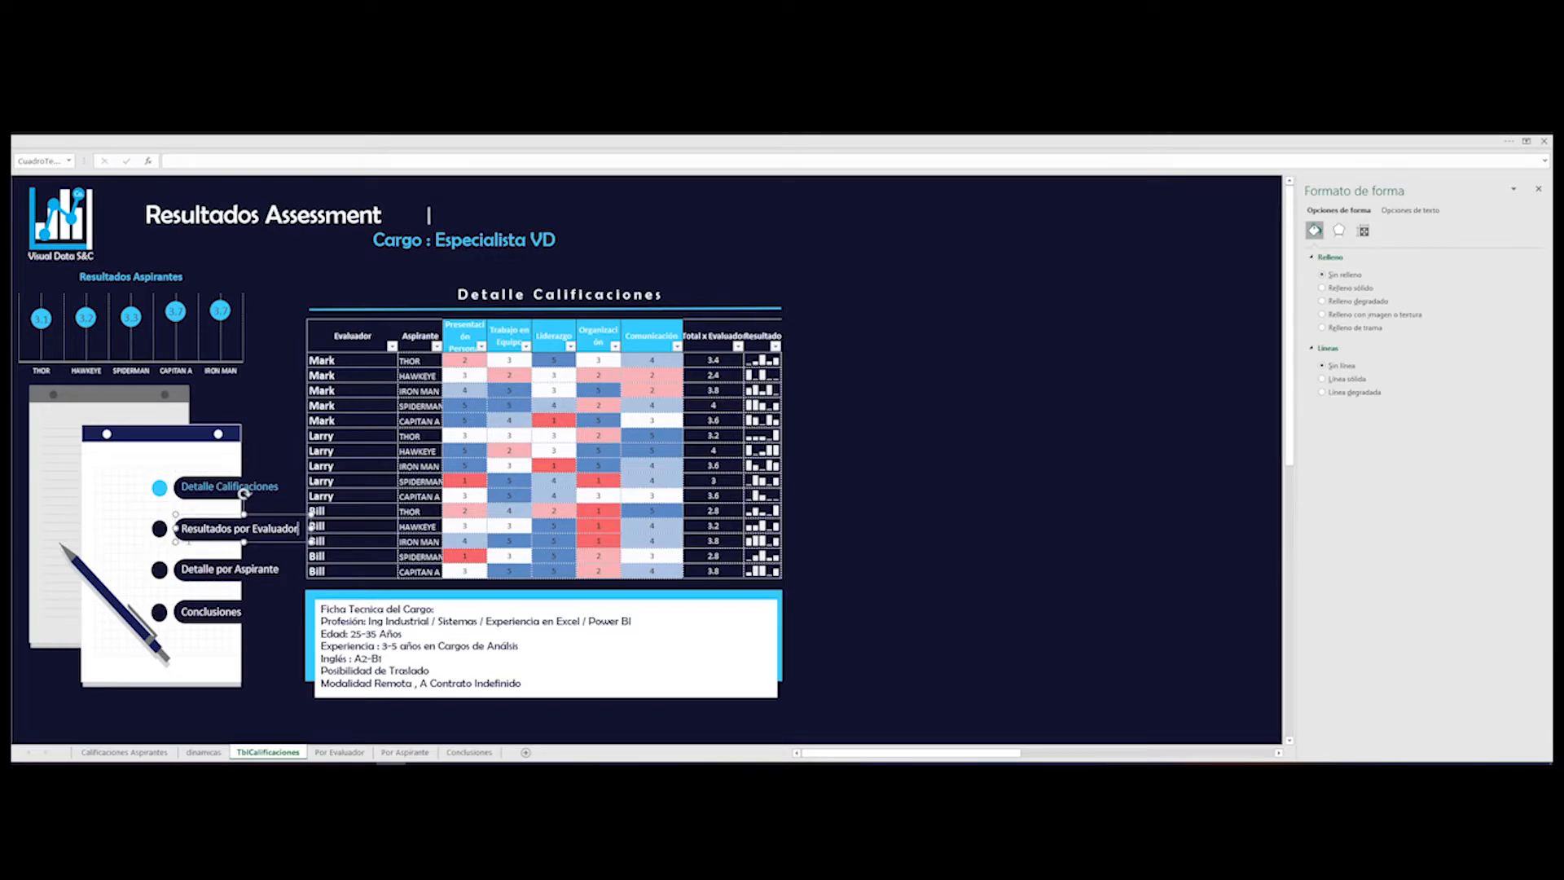
{"action": "left_click_drag", "start_coordinate": [192, 542], "coordinate": [92, 512]}
{"action": "left_click", "coordinate": [192, 539]}
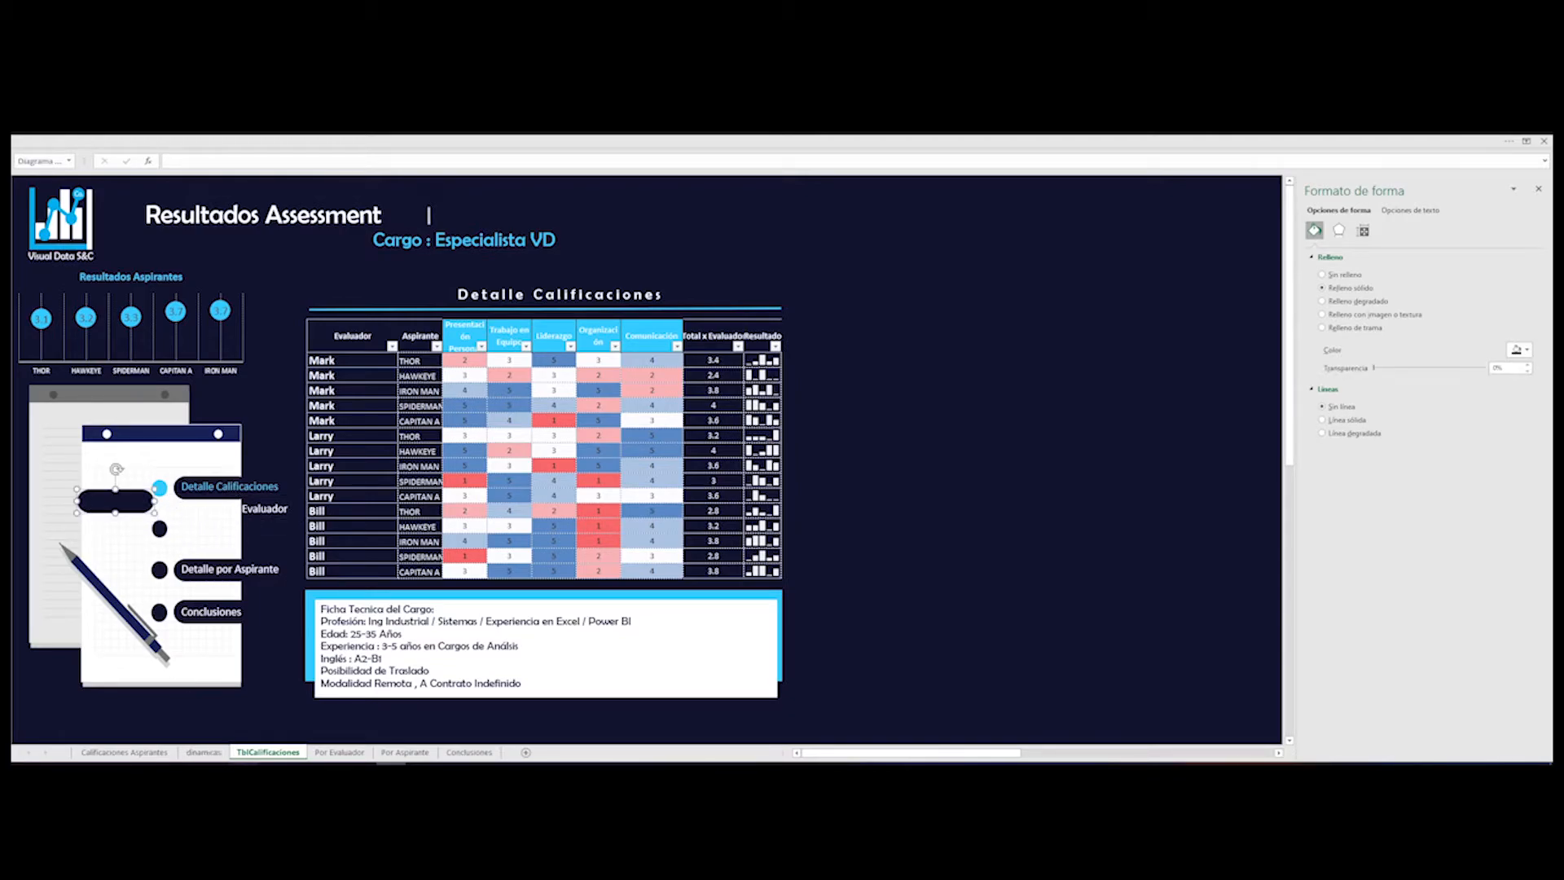
- Insert a flowchart shape beside the second bullet of the notepad menu and delete it again
{"action": "left_click", "coordinate": [226, 144]}
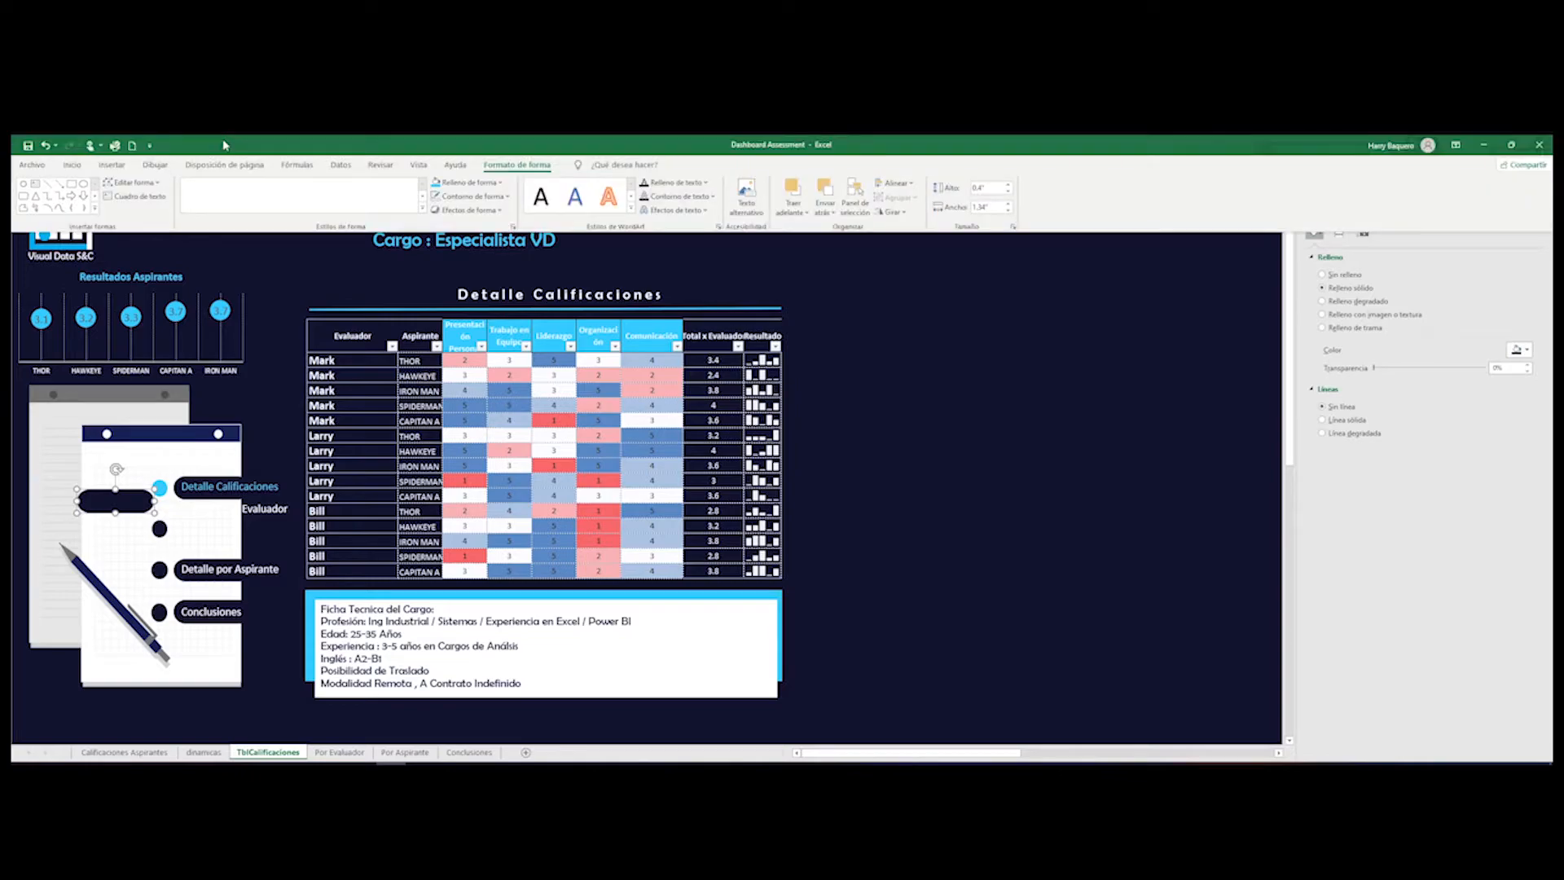
{"action": "left_click", "coordinate": [111, 168]}
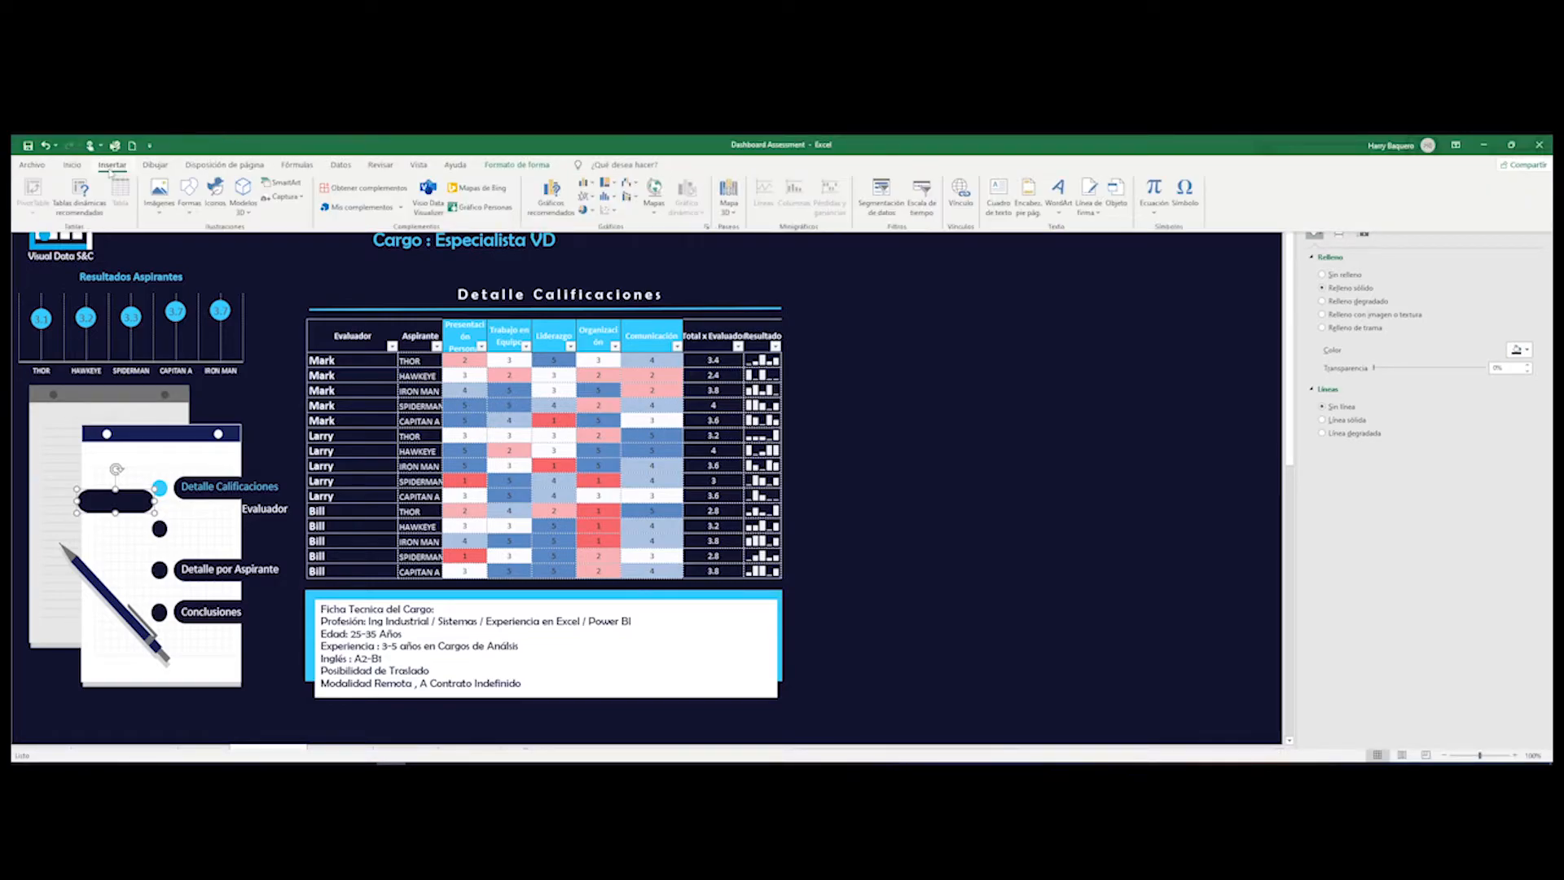
{"action": "left_click", "coordinate": [192, 202]}
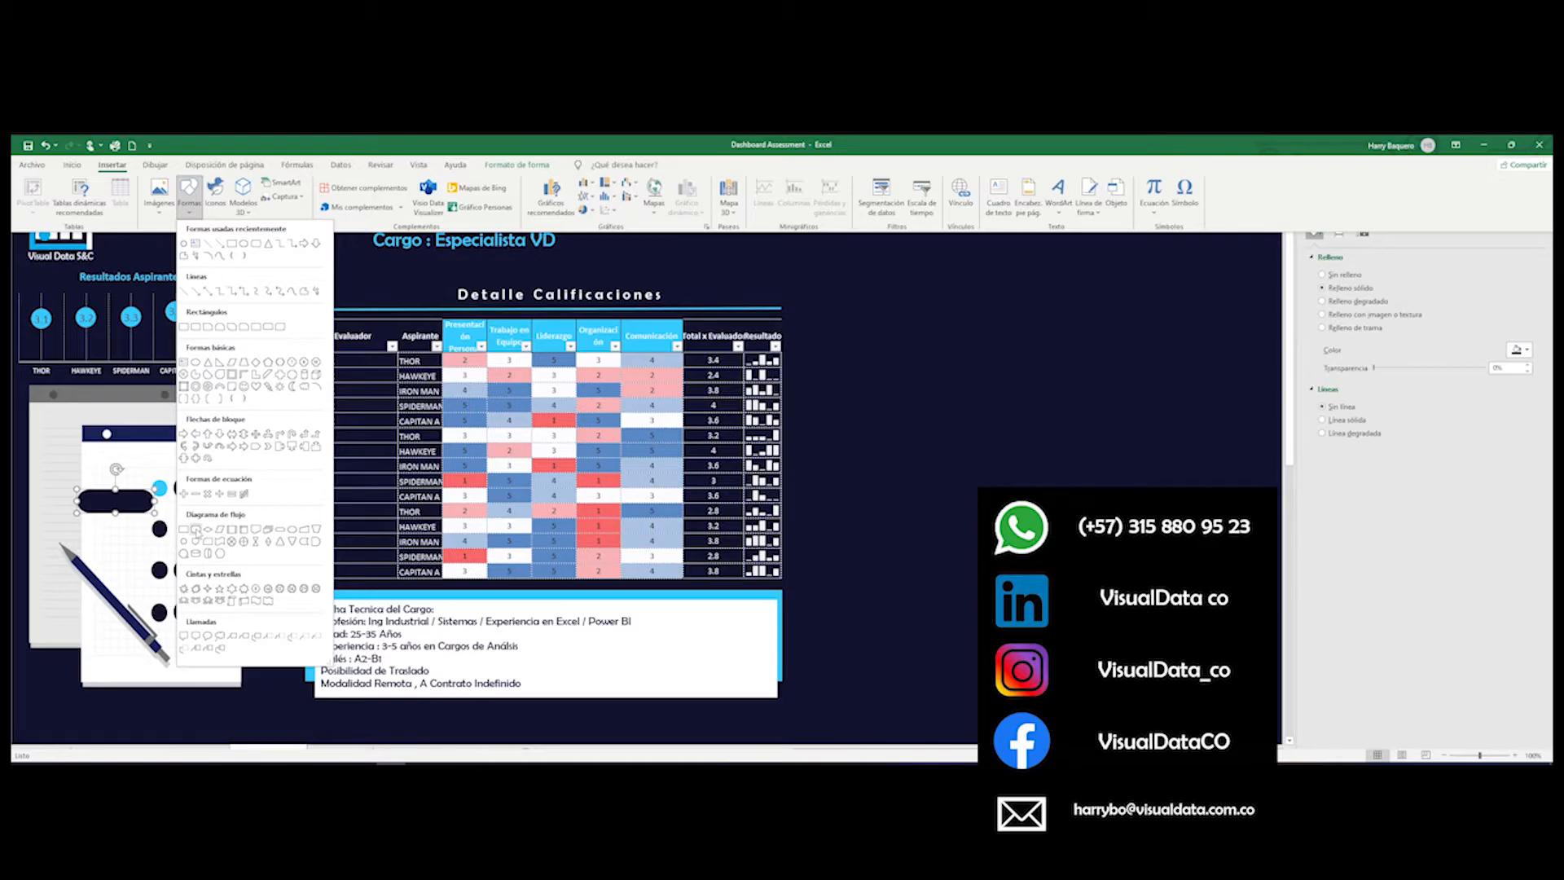
{"action": "left_click", "coordinate": [213, 526]}
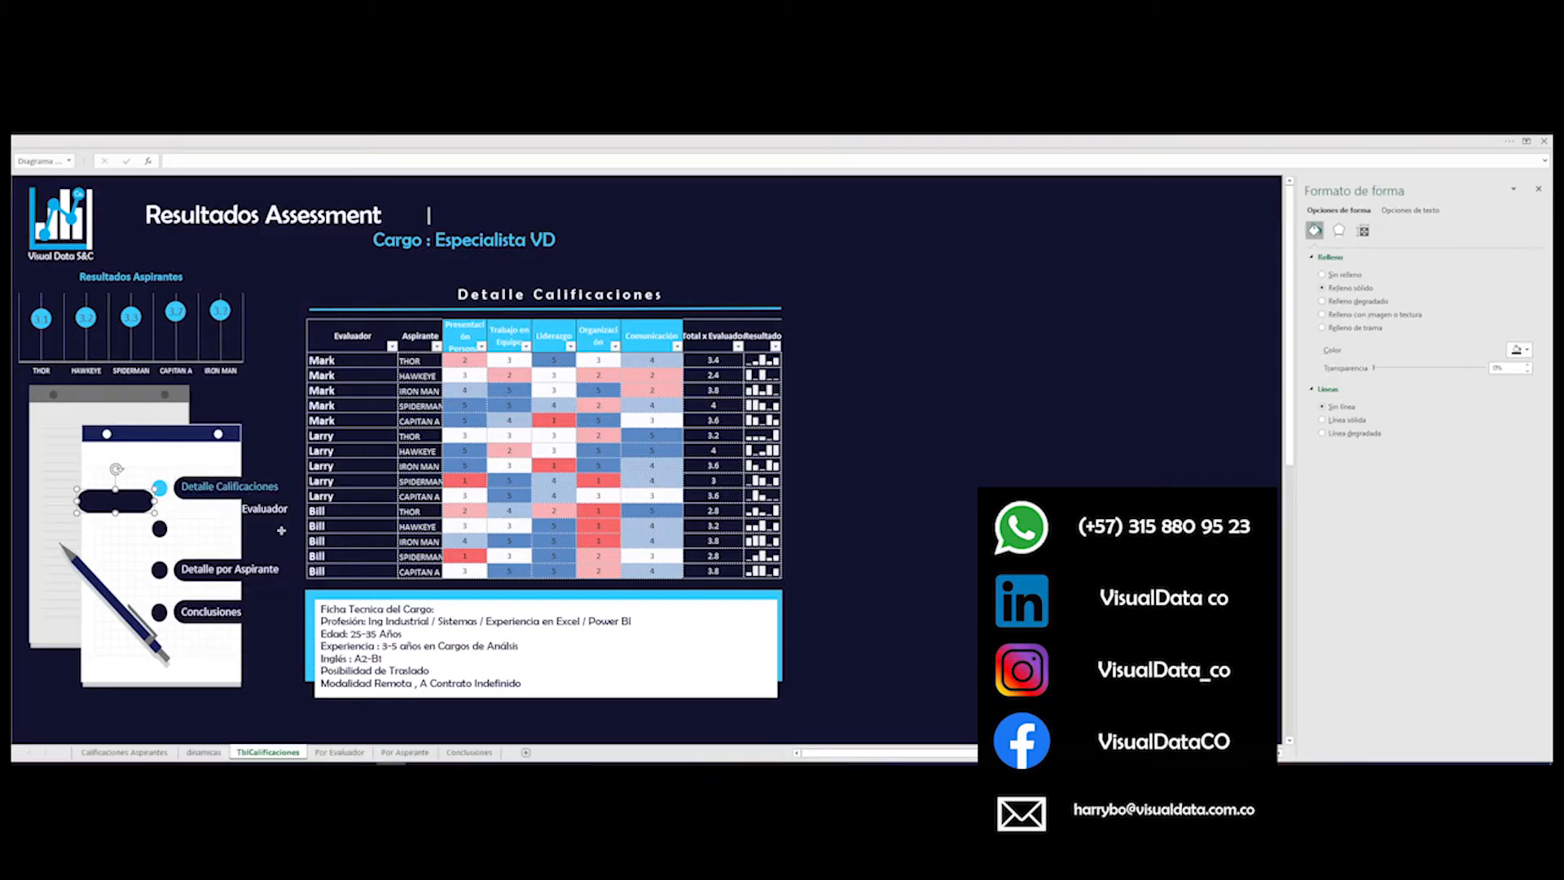
{"action": "left_click_drag", "start_coordinate": [192, 523], "coordinate": [274, 544]}
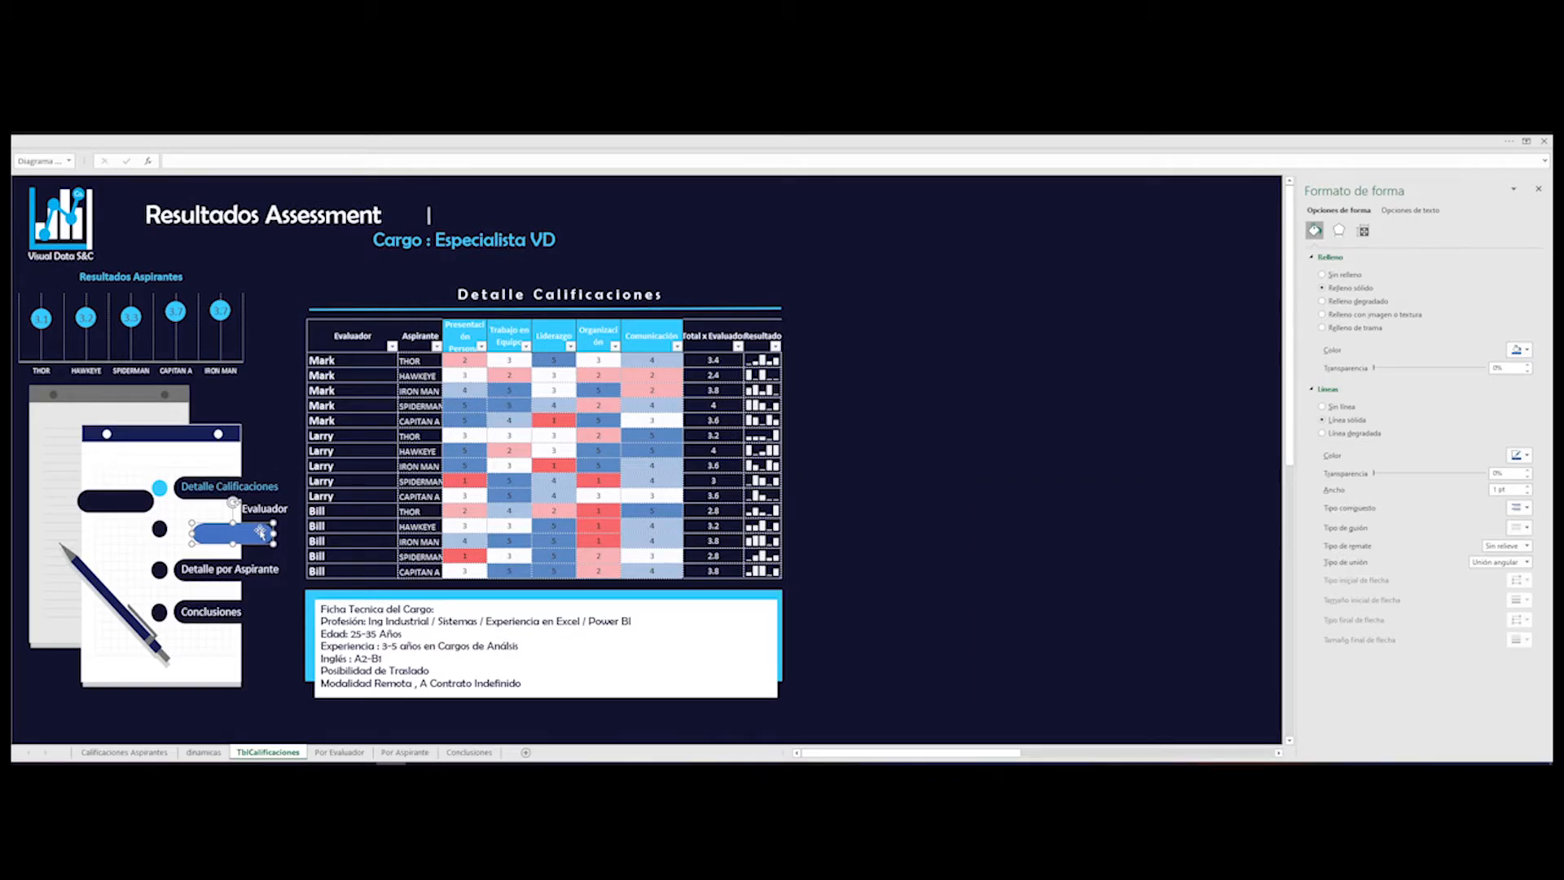
{"action": "key", "text": "Delete"}
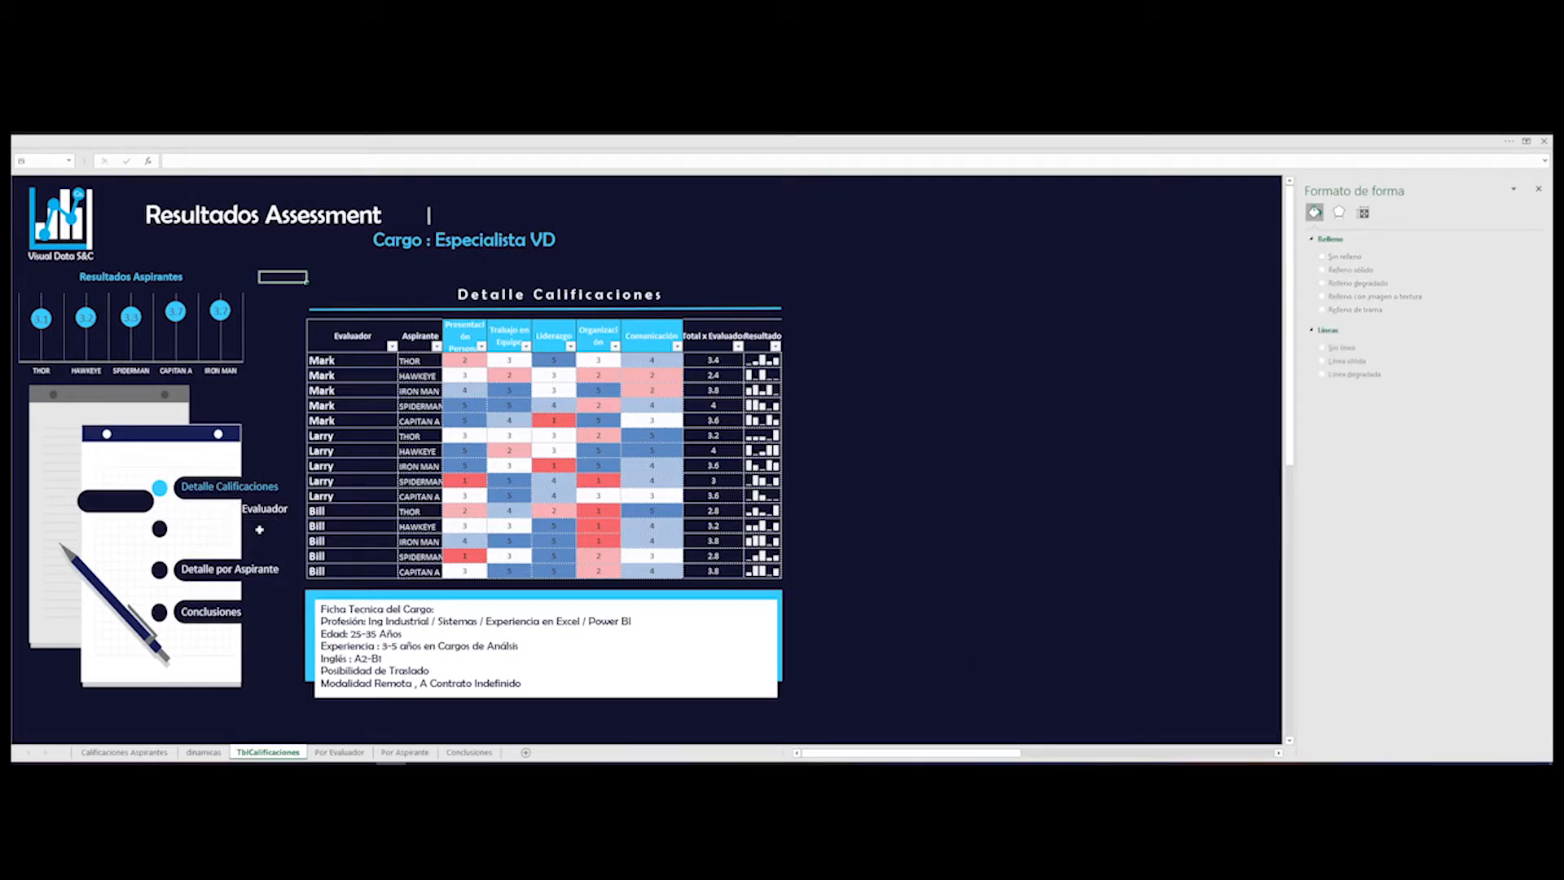
- Undo the flowchart shape changes and the moves of the Resultados por Evaluador label and background
{"action": "left_click", "coordinate": [114, 500]}
{"action": "key", "text": "ctrl+z"}
{"action": "key", "text": "ctrl+z"}
{"action": "key", "text": "ctrl+z"}
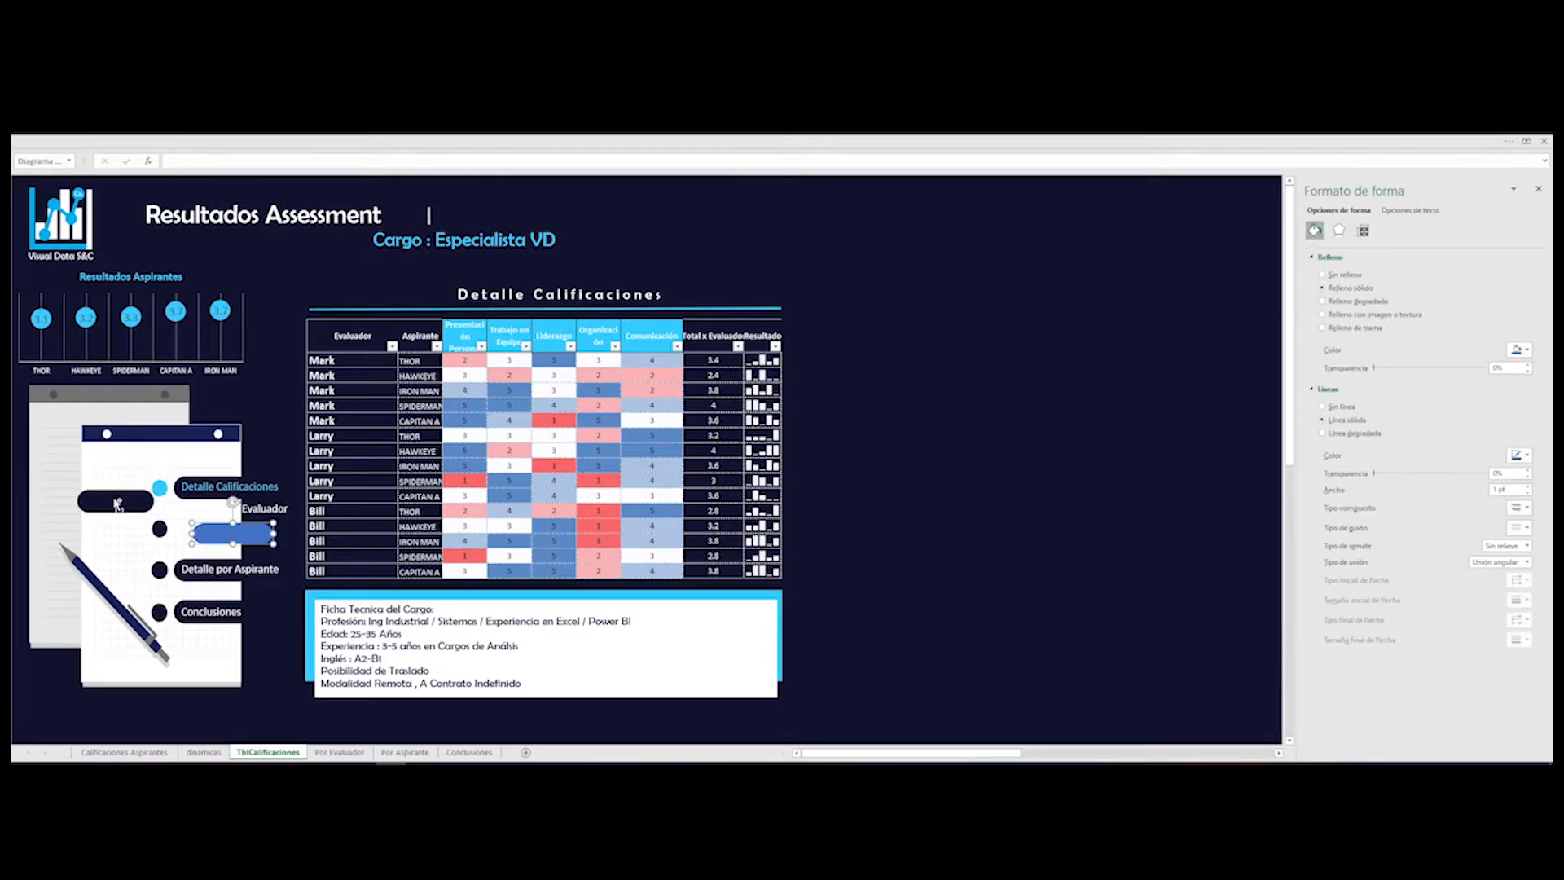
{"action": "key", "text": "ctrl+z"}
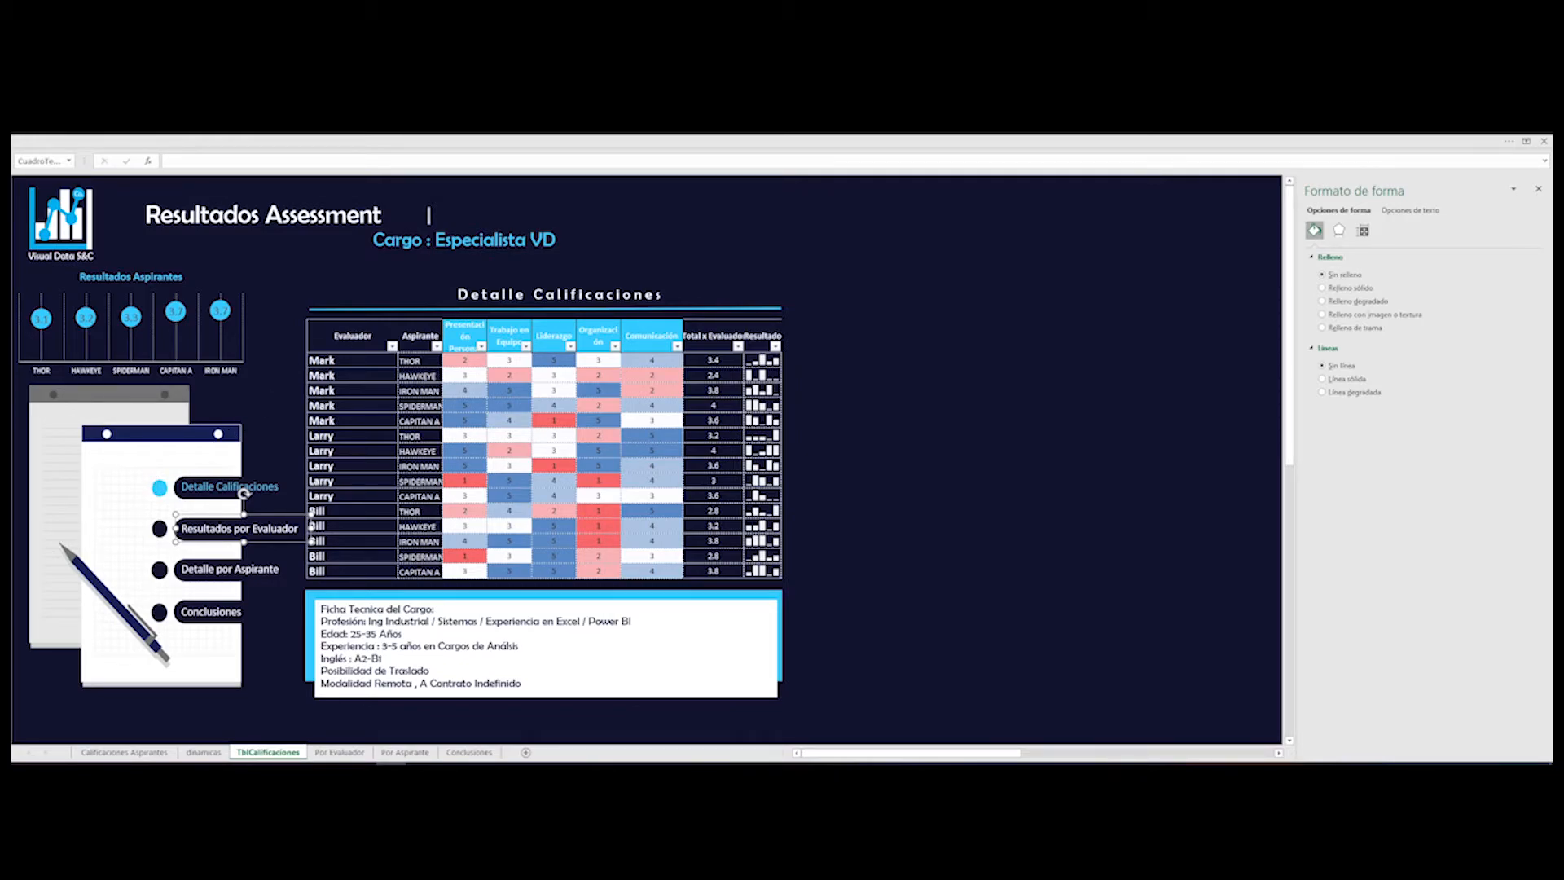
- Examine the divider line under the Detalle Calificaciones title, the matching menu label, and the text box command
{"action": "left_click_drag", "start_coordinate": [456, 294], "coordinate": [731, 310]}
{"action": "left_click", "coordinate": [732, 310]}
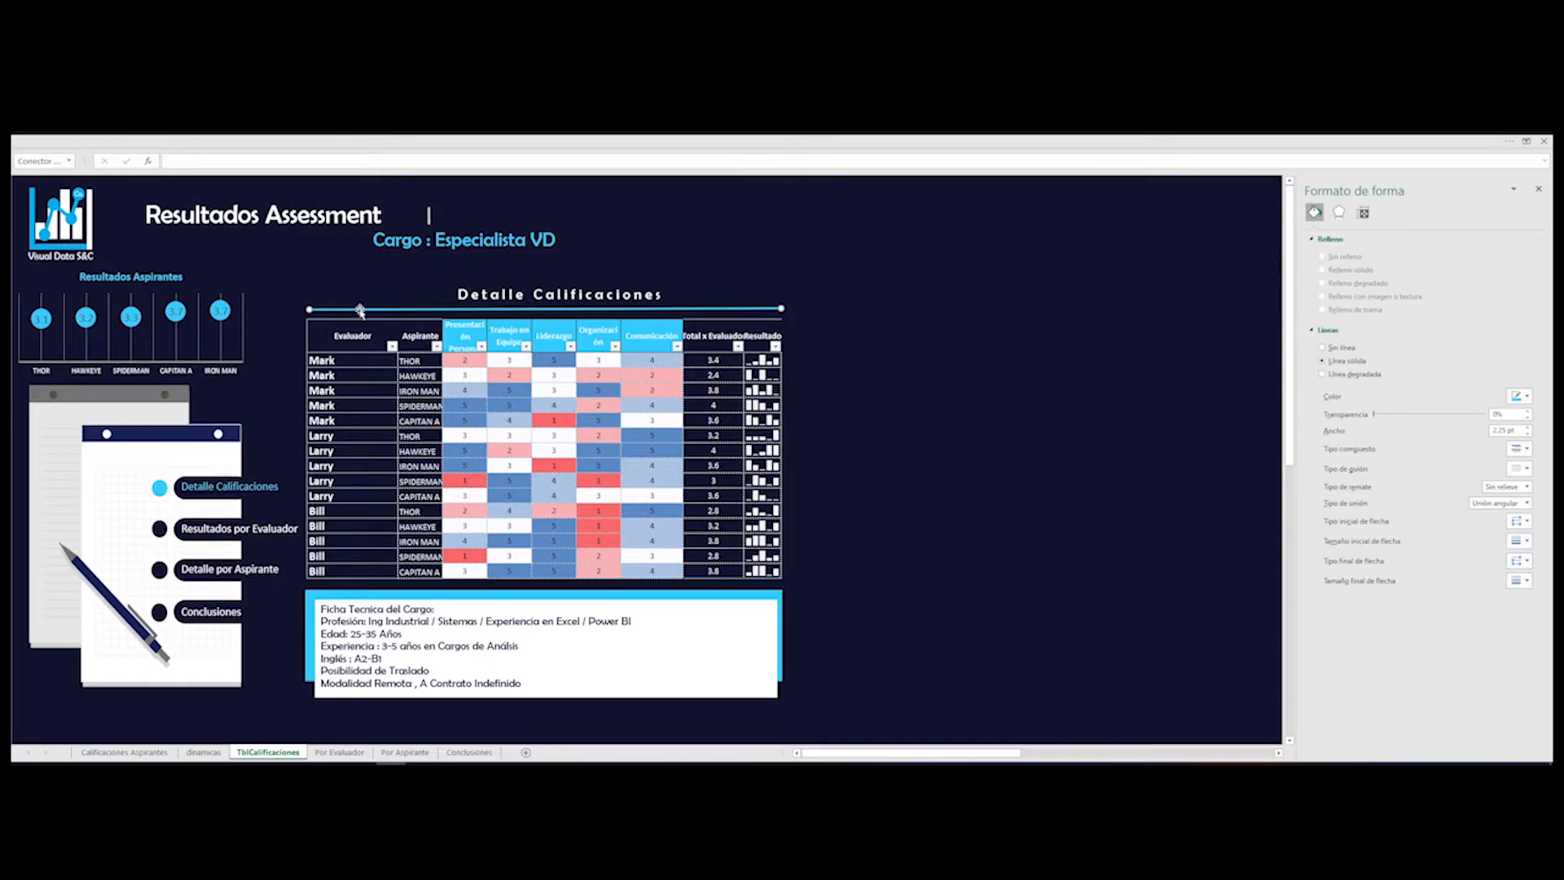
{"action": "left_click", "coordinate": [209, 486]}
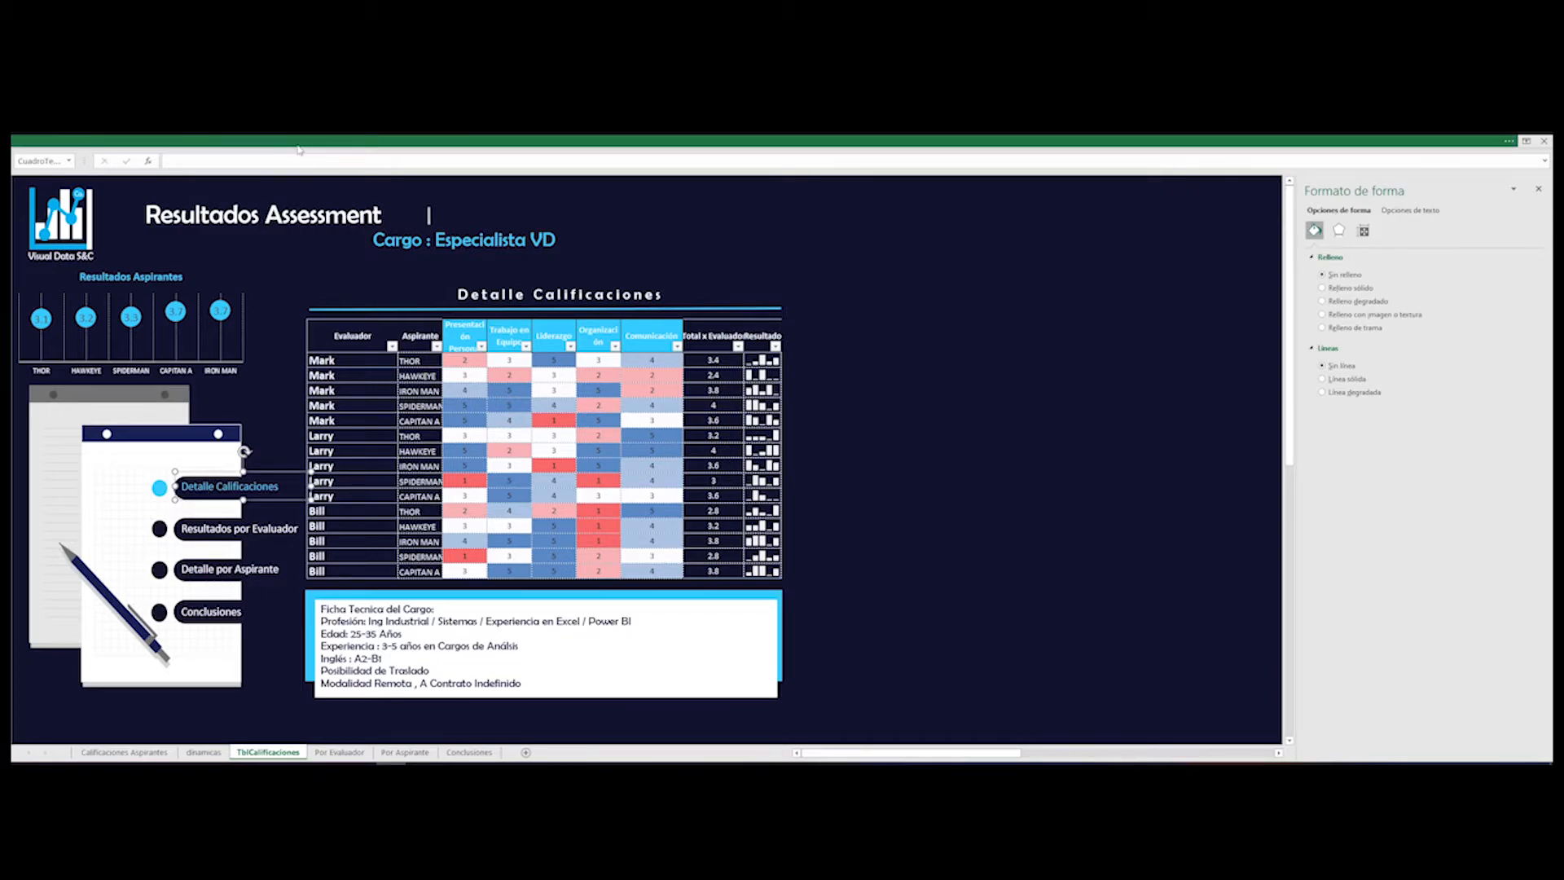
{"action": "left_click", "coordinate": [265, 150]}
{"action": "left_click", "coordinate": [113, 164]}
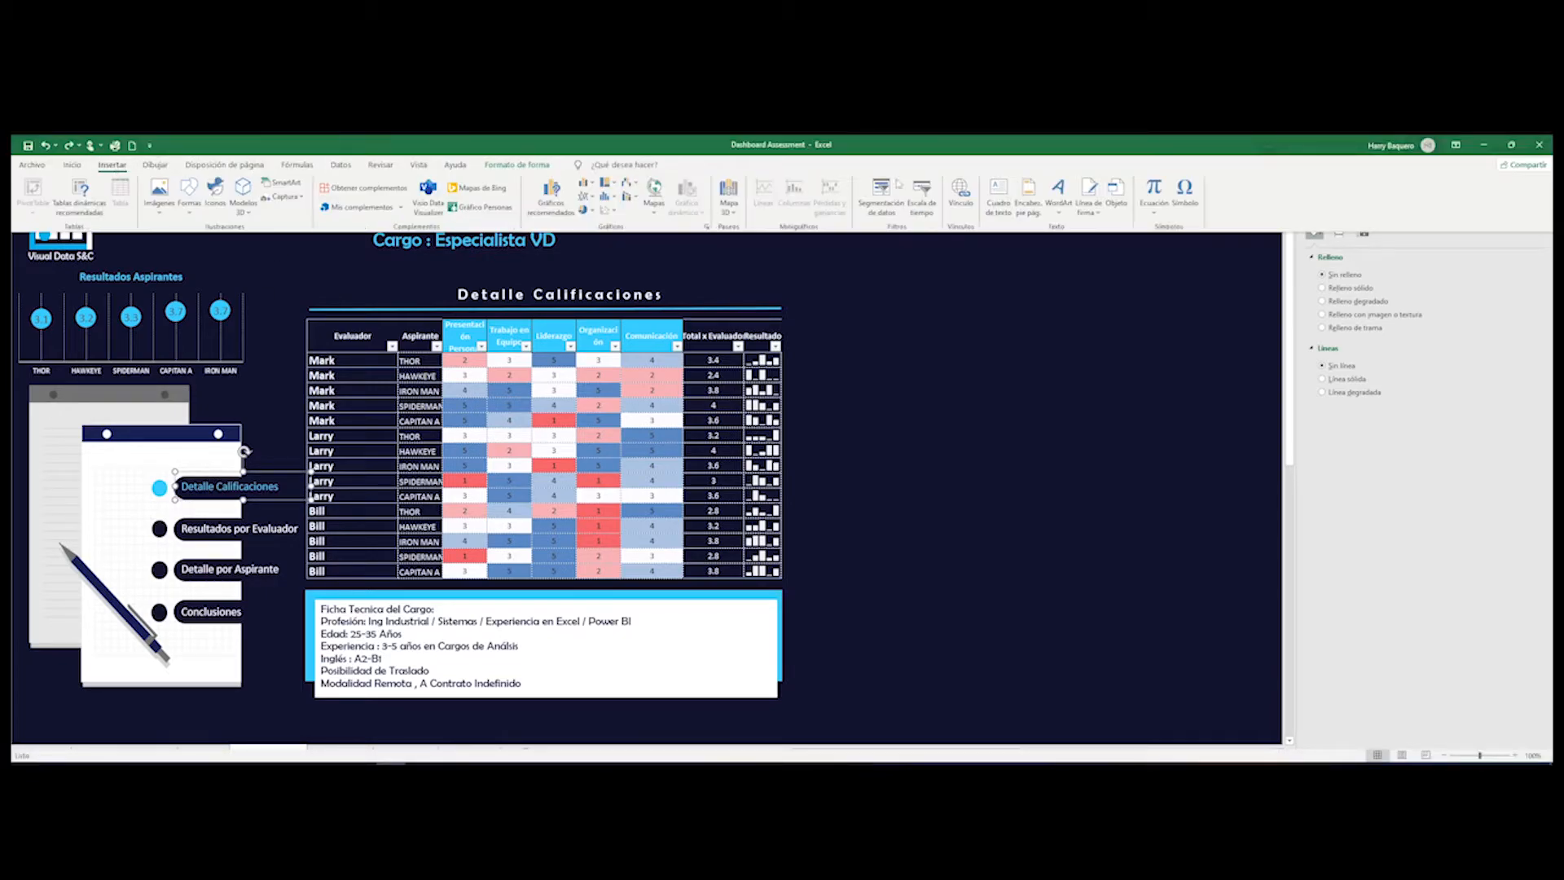
{"action": "left_click", "coordinate": [1007, 210]}
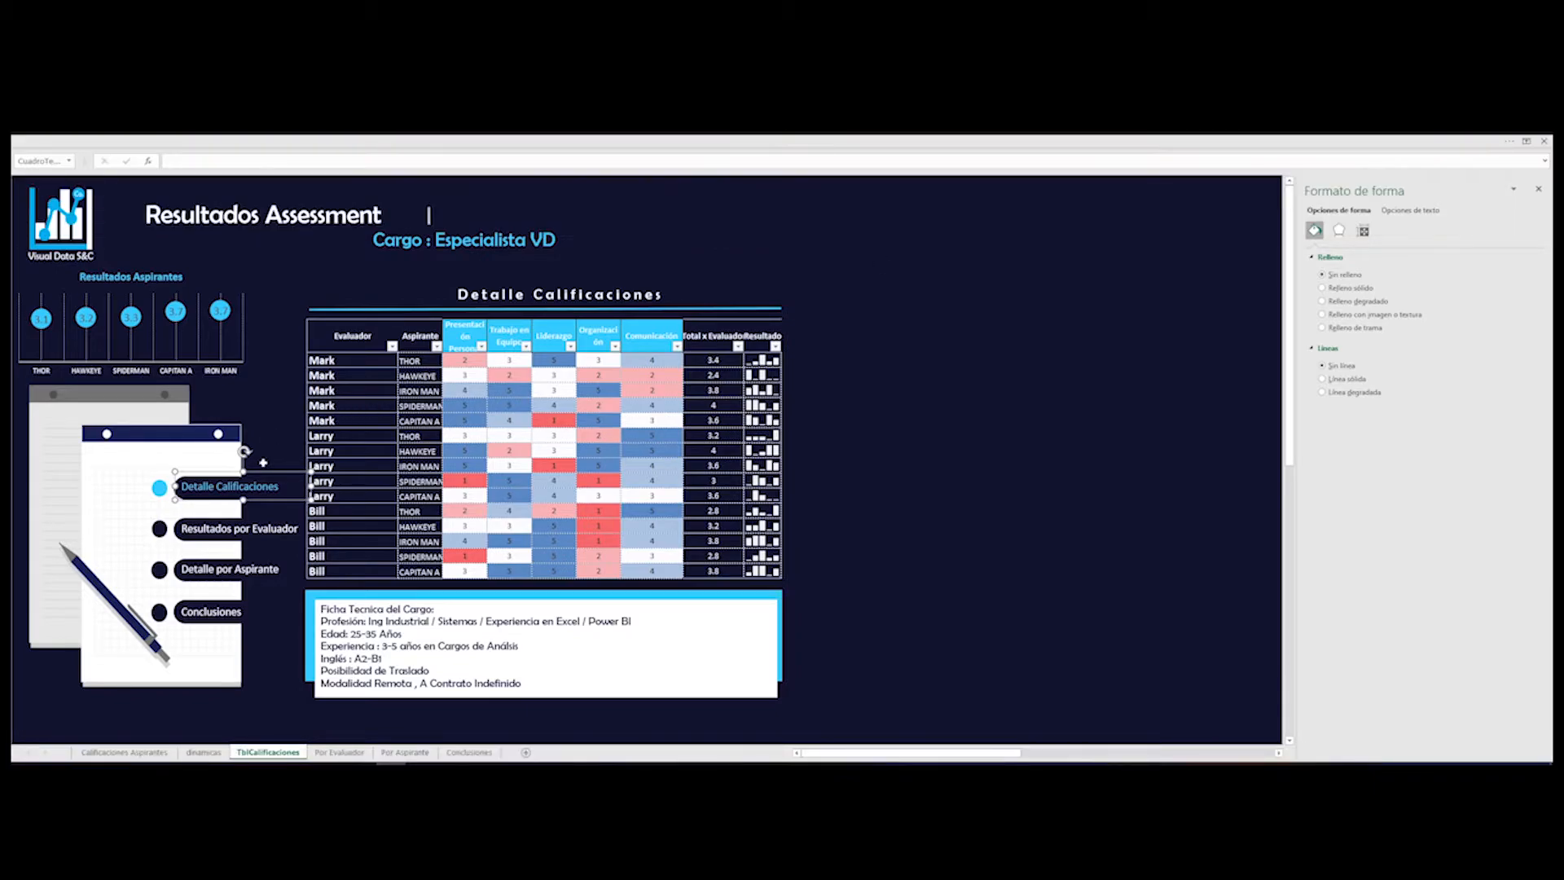
{"action": "left_click", "coordinate": [865, 482]}
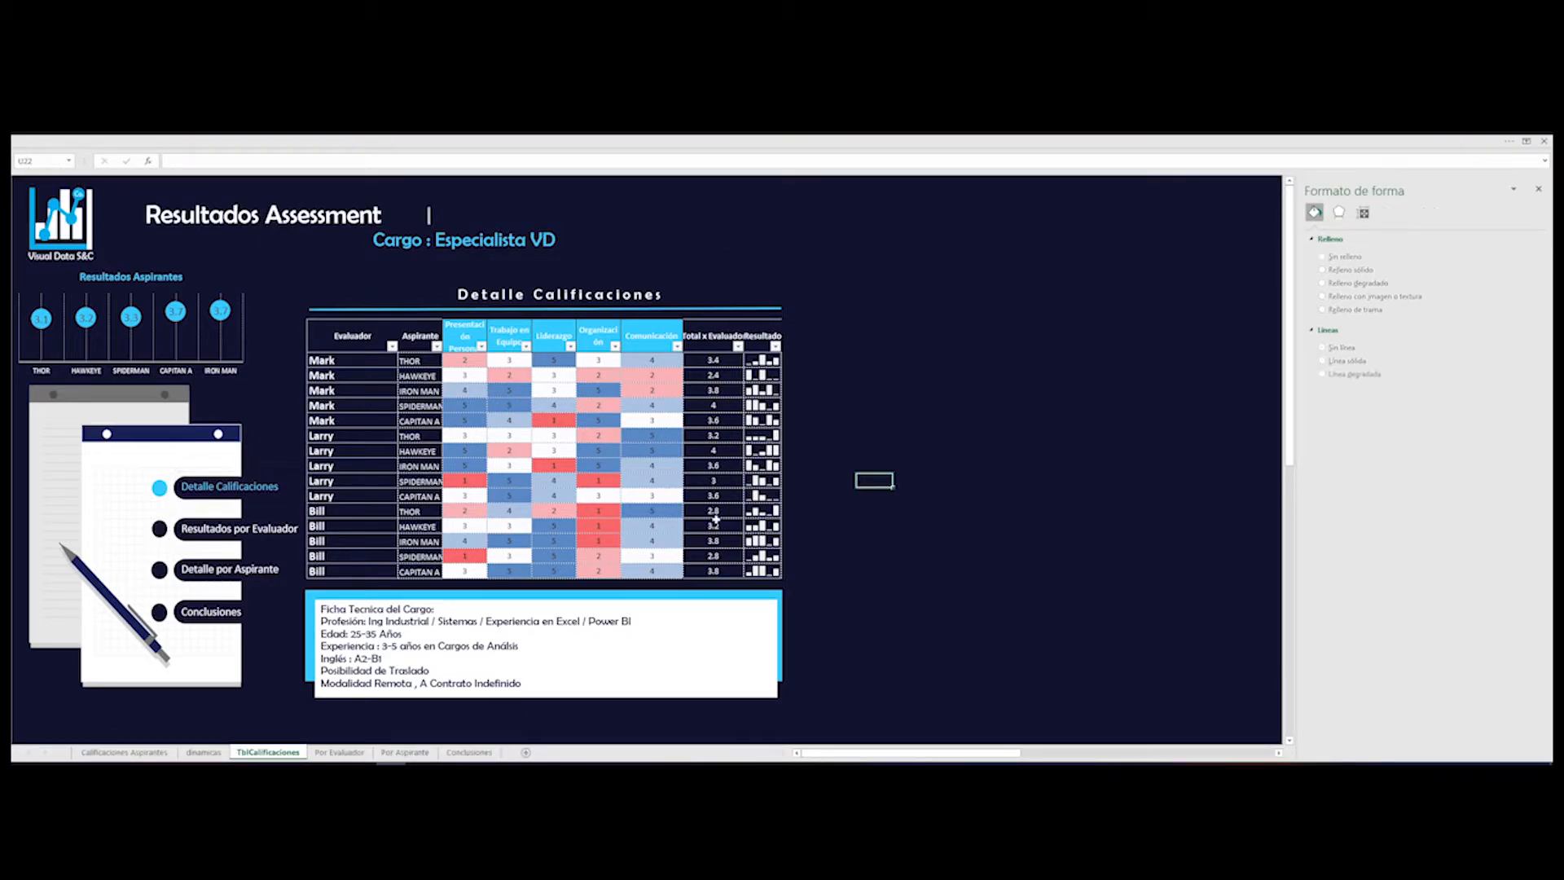
- Test the notepad menu bullets by switching between the Detalle Calificaciones and Resultados por Evaluador pages
{"action": "left_click", "coordinate": [162, 530]}
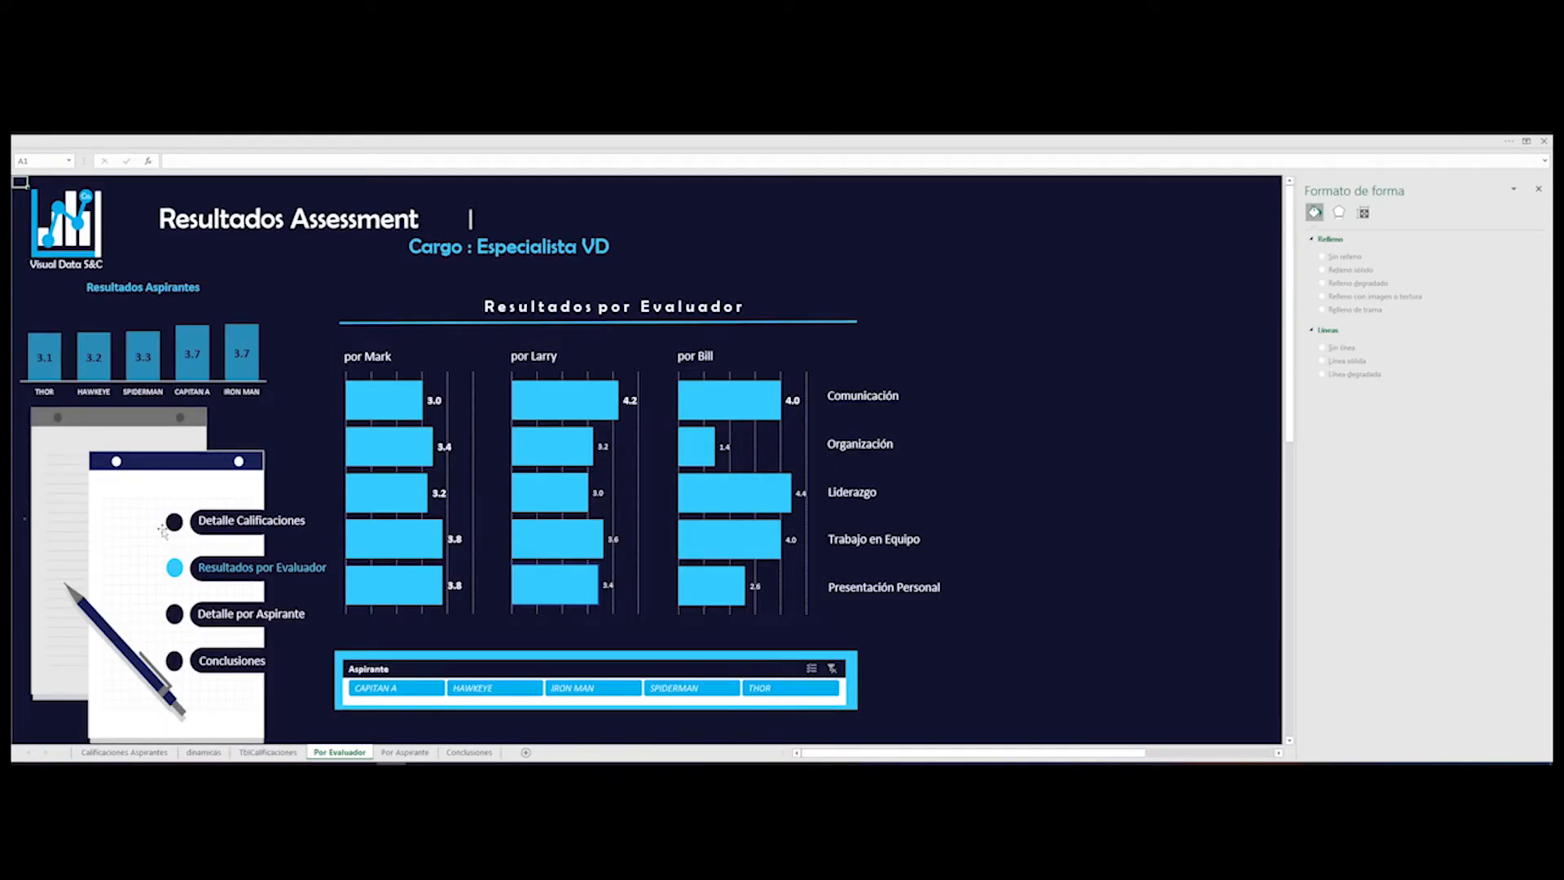
{"action": "left_click", "coordinate": [173, 522]}
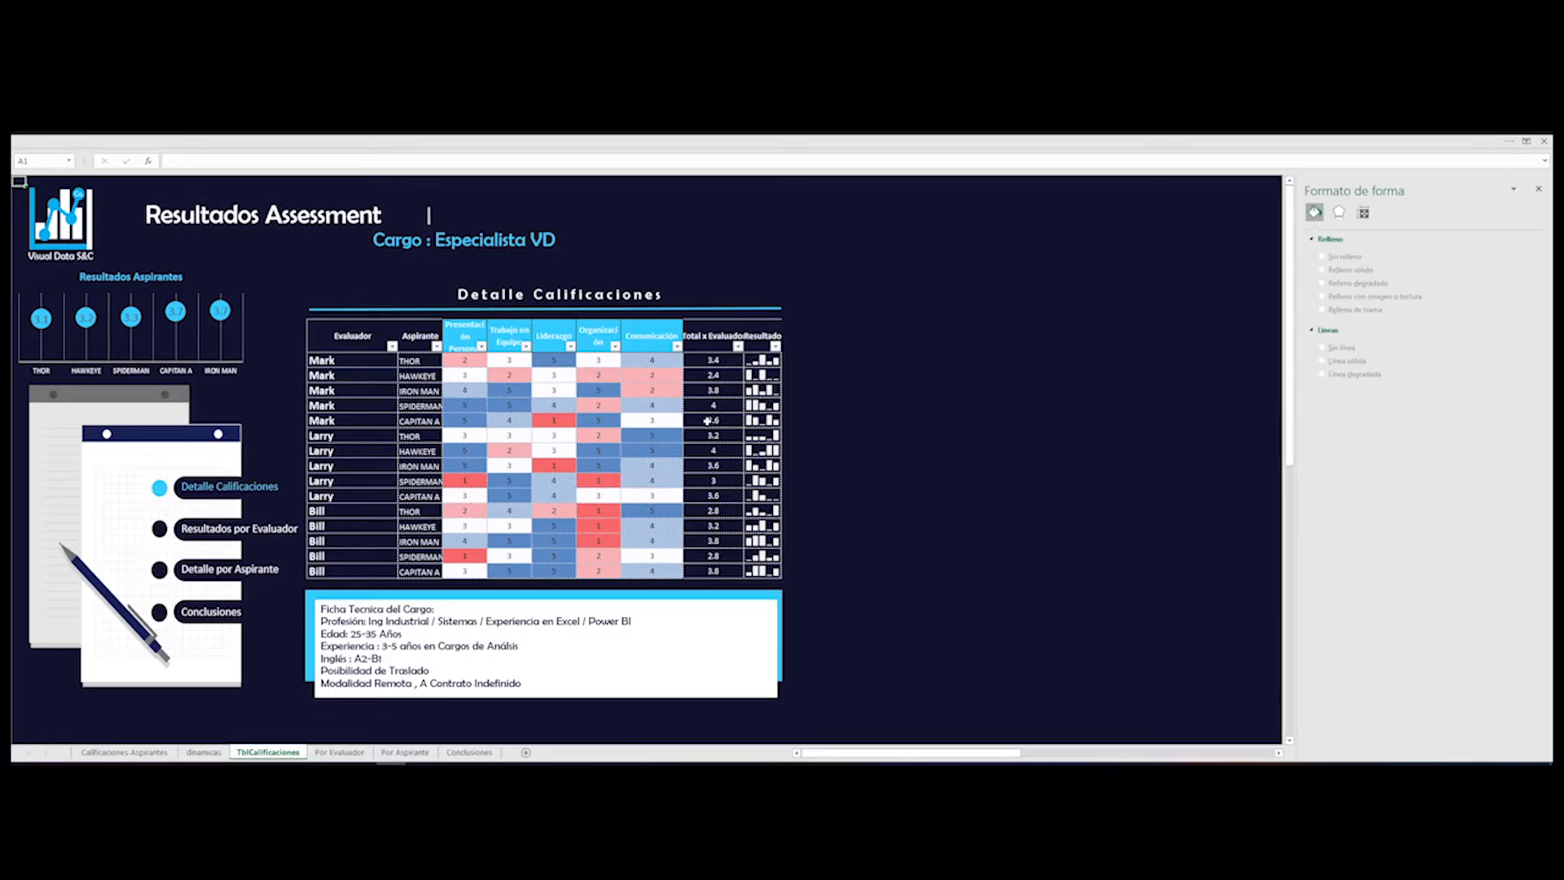
{"action": "left_click", "coordinate": [163, 528]}
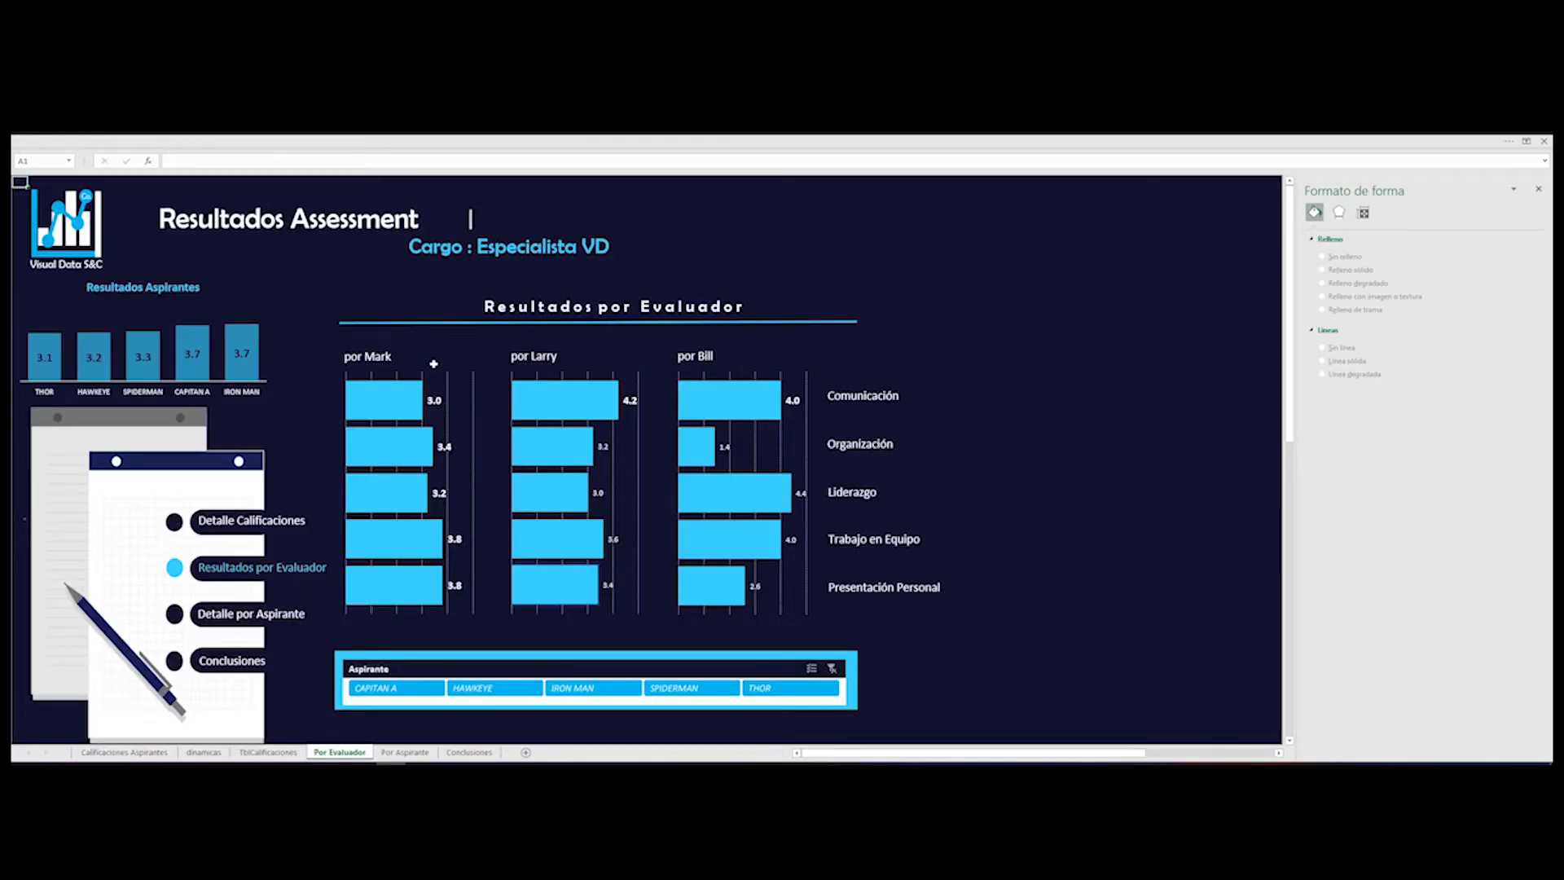
- Examine the por Mark bar chart and compare the Por Evaluador page with the TblCalificaciones sheet
{"action": "left_click", "coordinate": [444, 365]}
{"action": "left_click", "coordinate": [425, 373]}
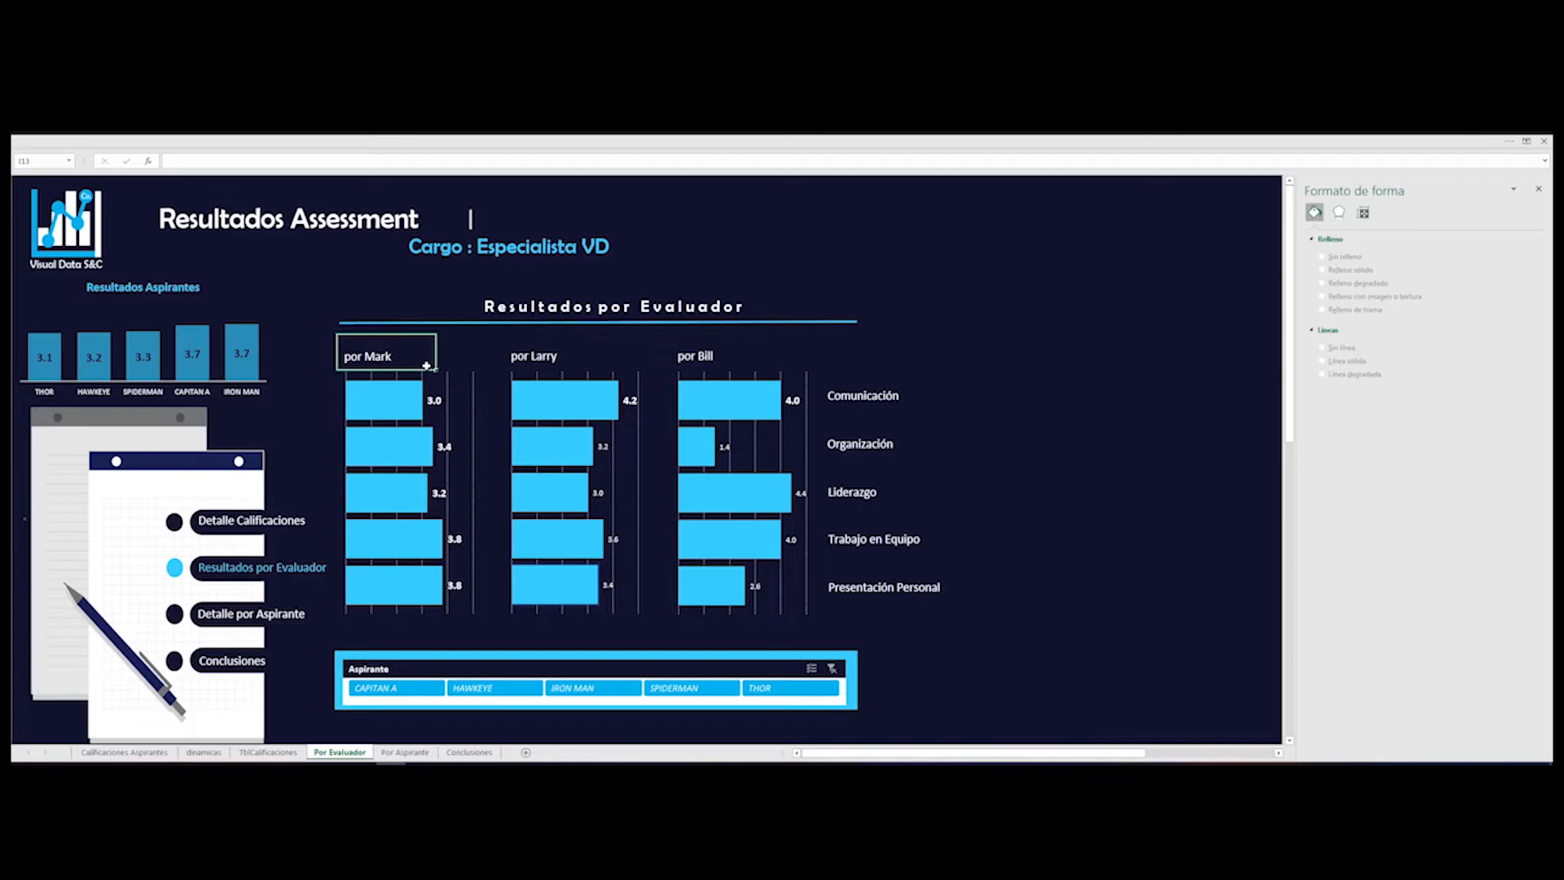
{"action": "left_click", "coordinate": [436, 380]}
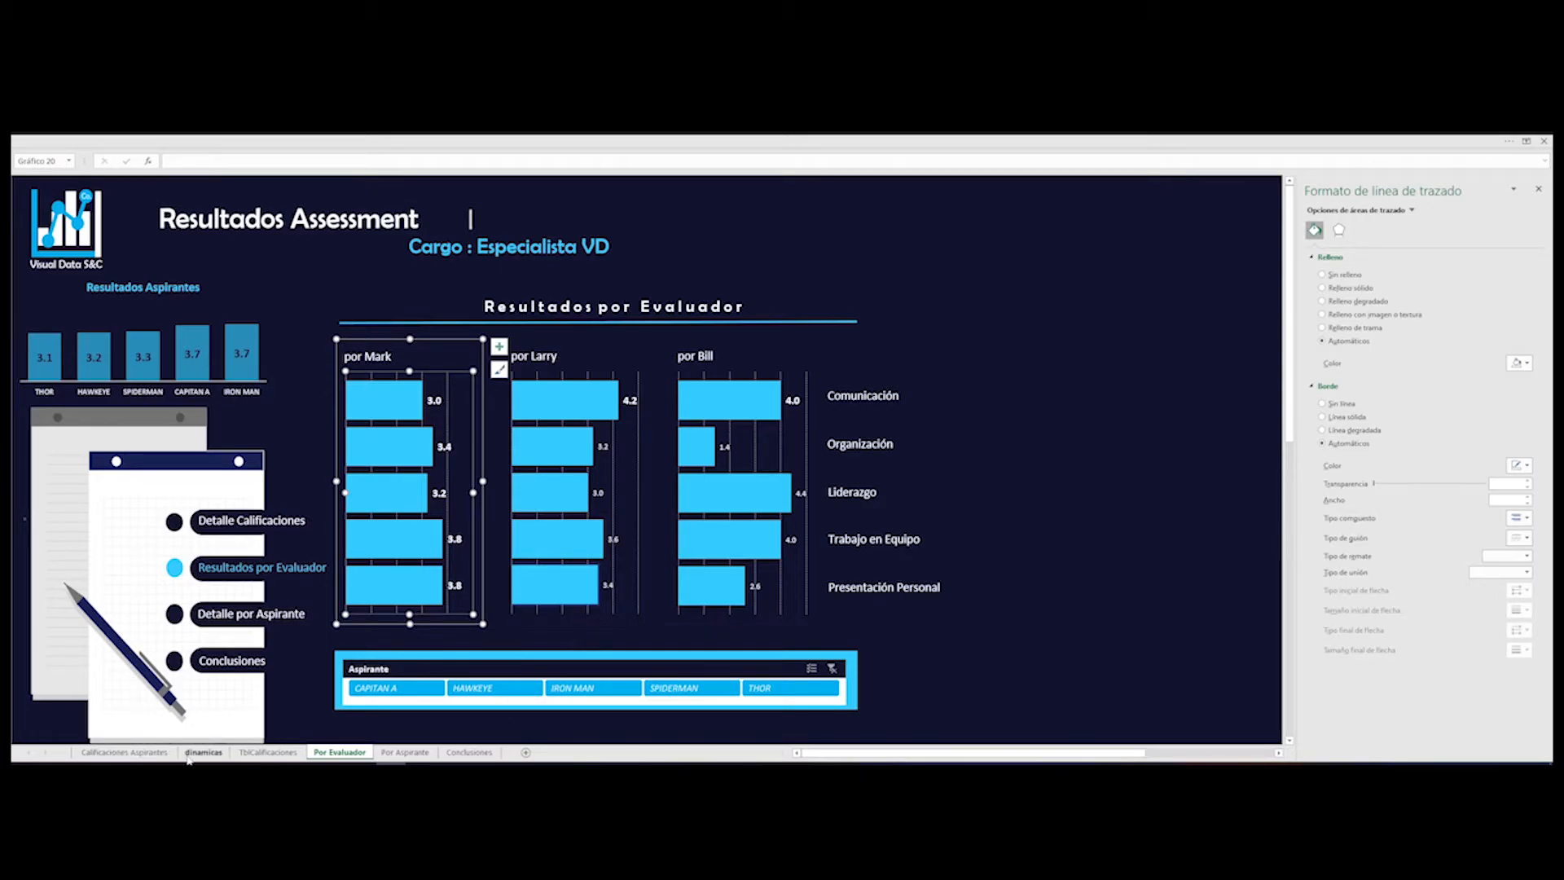
{"action": "left_click", "coordinate": [252, 752]}
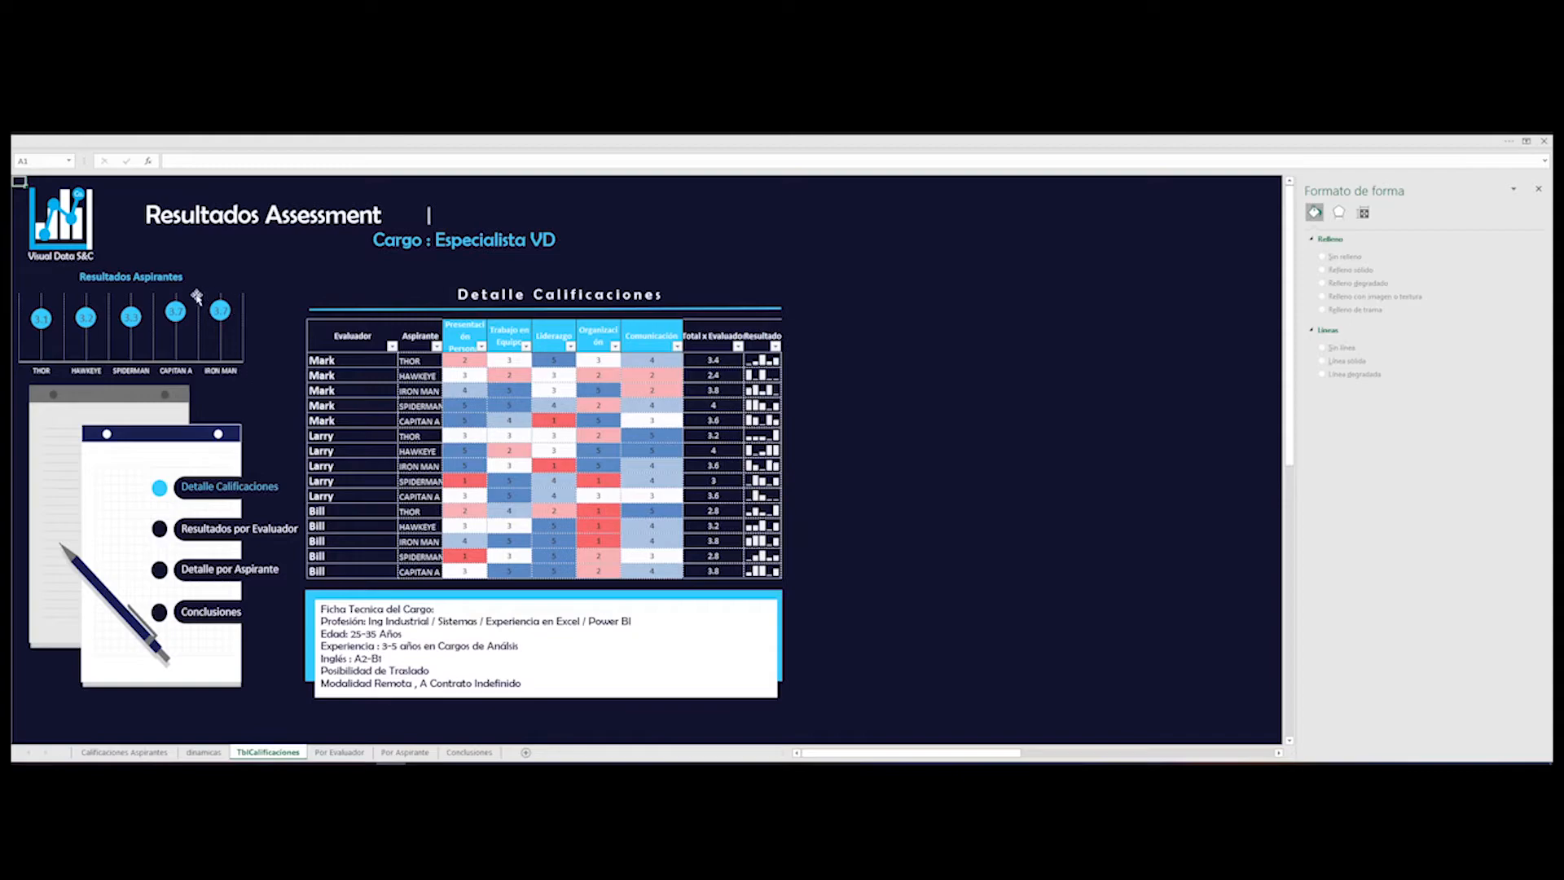
{"action": "left_click", "coordinate": [328, 753]}
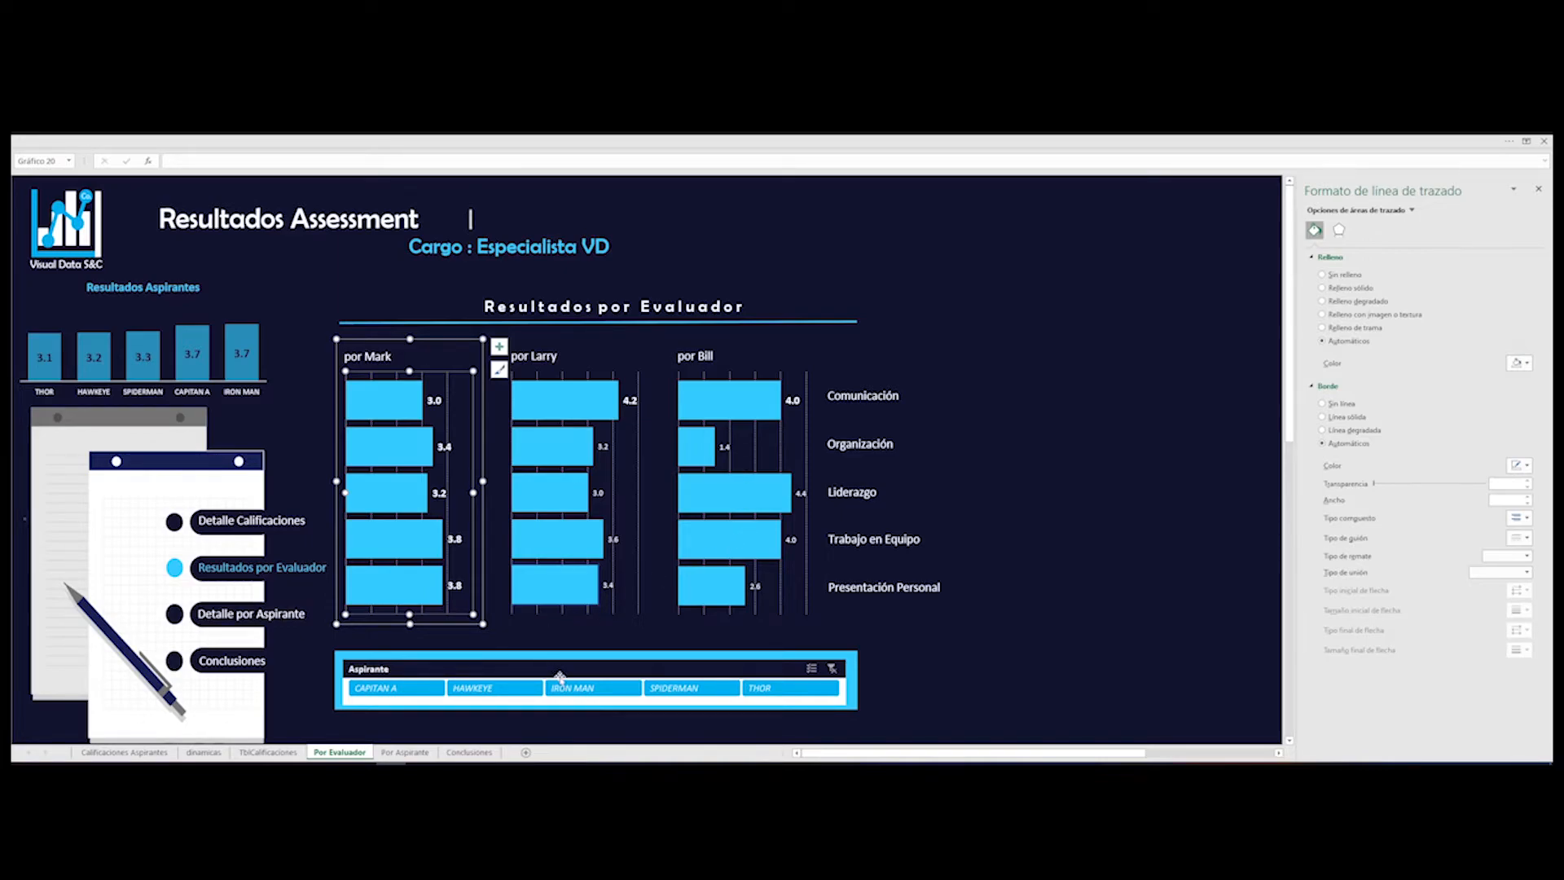
- Filter the evaluator charts with the Aspirante slicer by IRON MAN, HAWKEYE and CAPITAN A in turn
{"action": "left_click", "coordinate": [570, 689]}
{"action": "left_click", "coordinate": [1040, 513]}
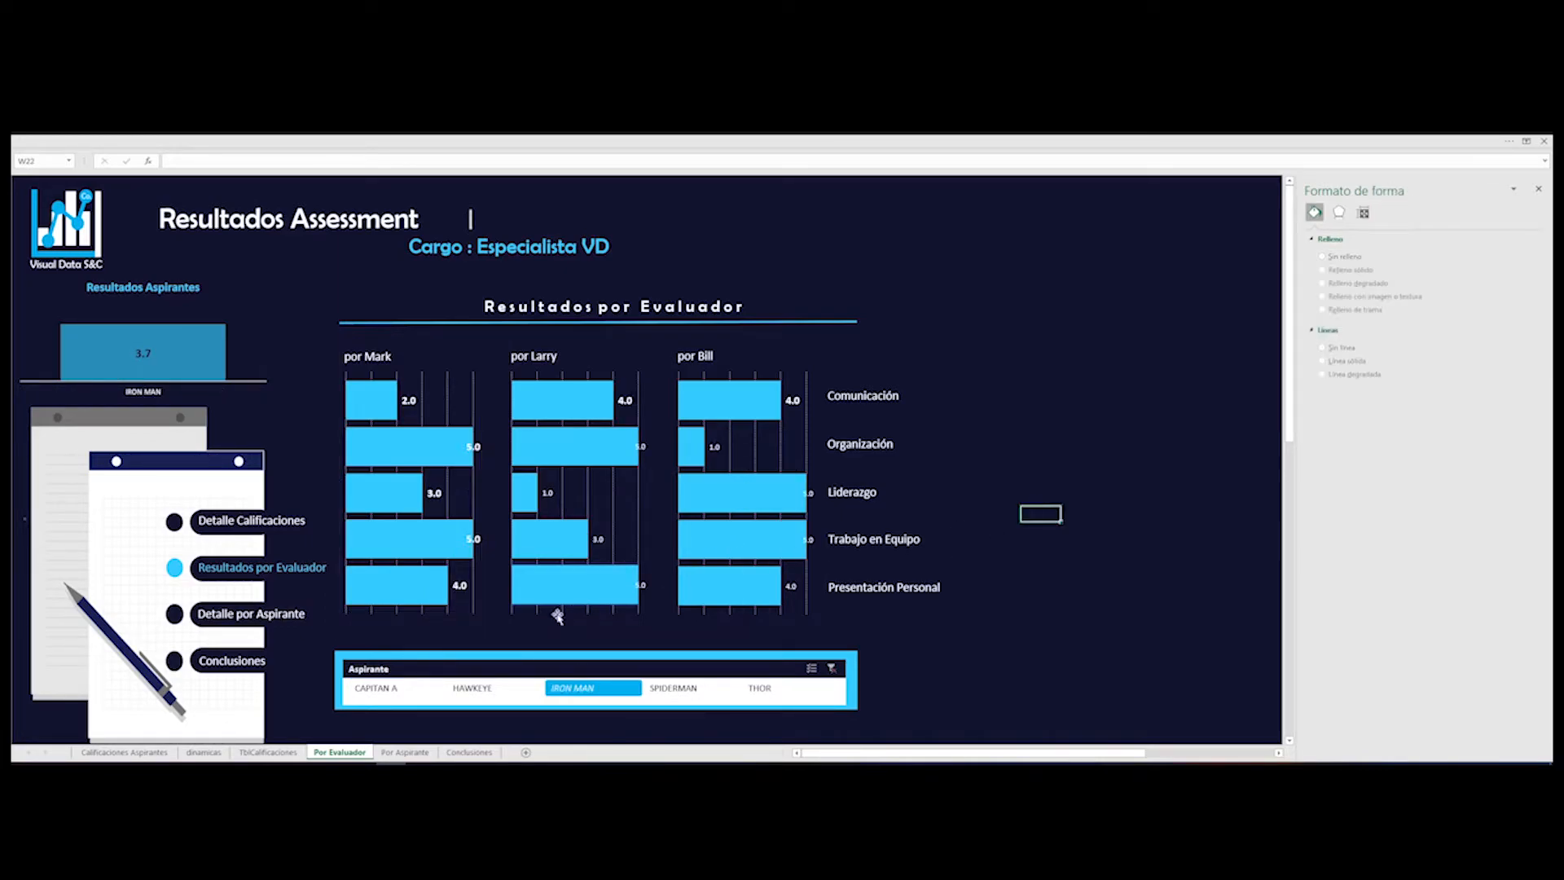
{"action": "left_click", "coordinate": [475, 690]}
{"action": "left_click", "coordinate": [376, 688]}
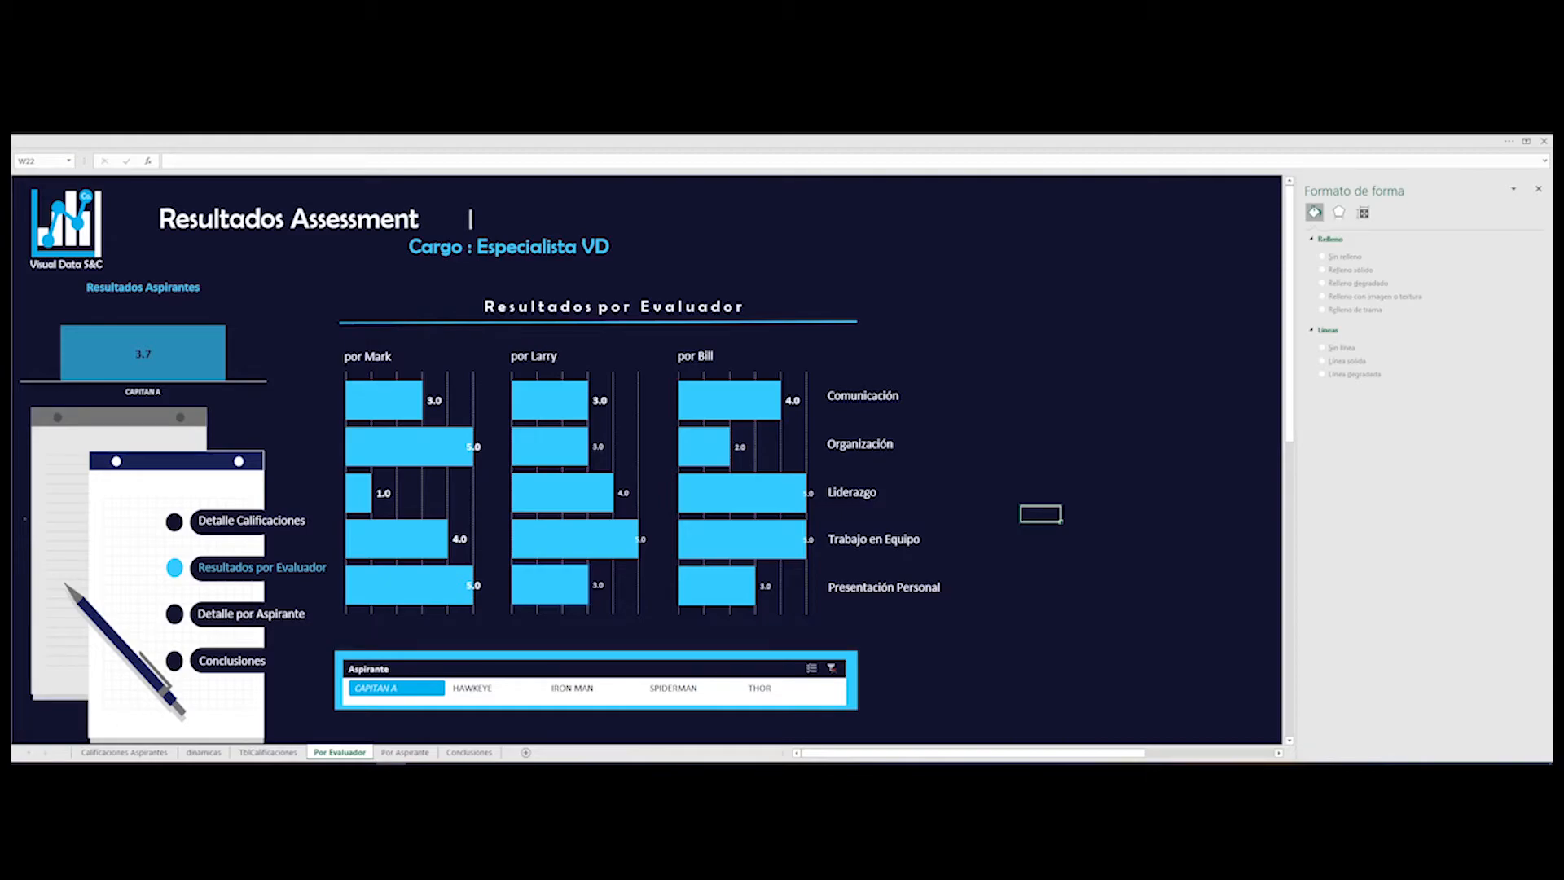
- Examine the Comunicación, Organización and Liderazgo text labels beside the por Bill chart
{"action": "left_click", "coordinate": [863, 395]}
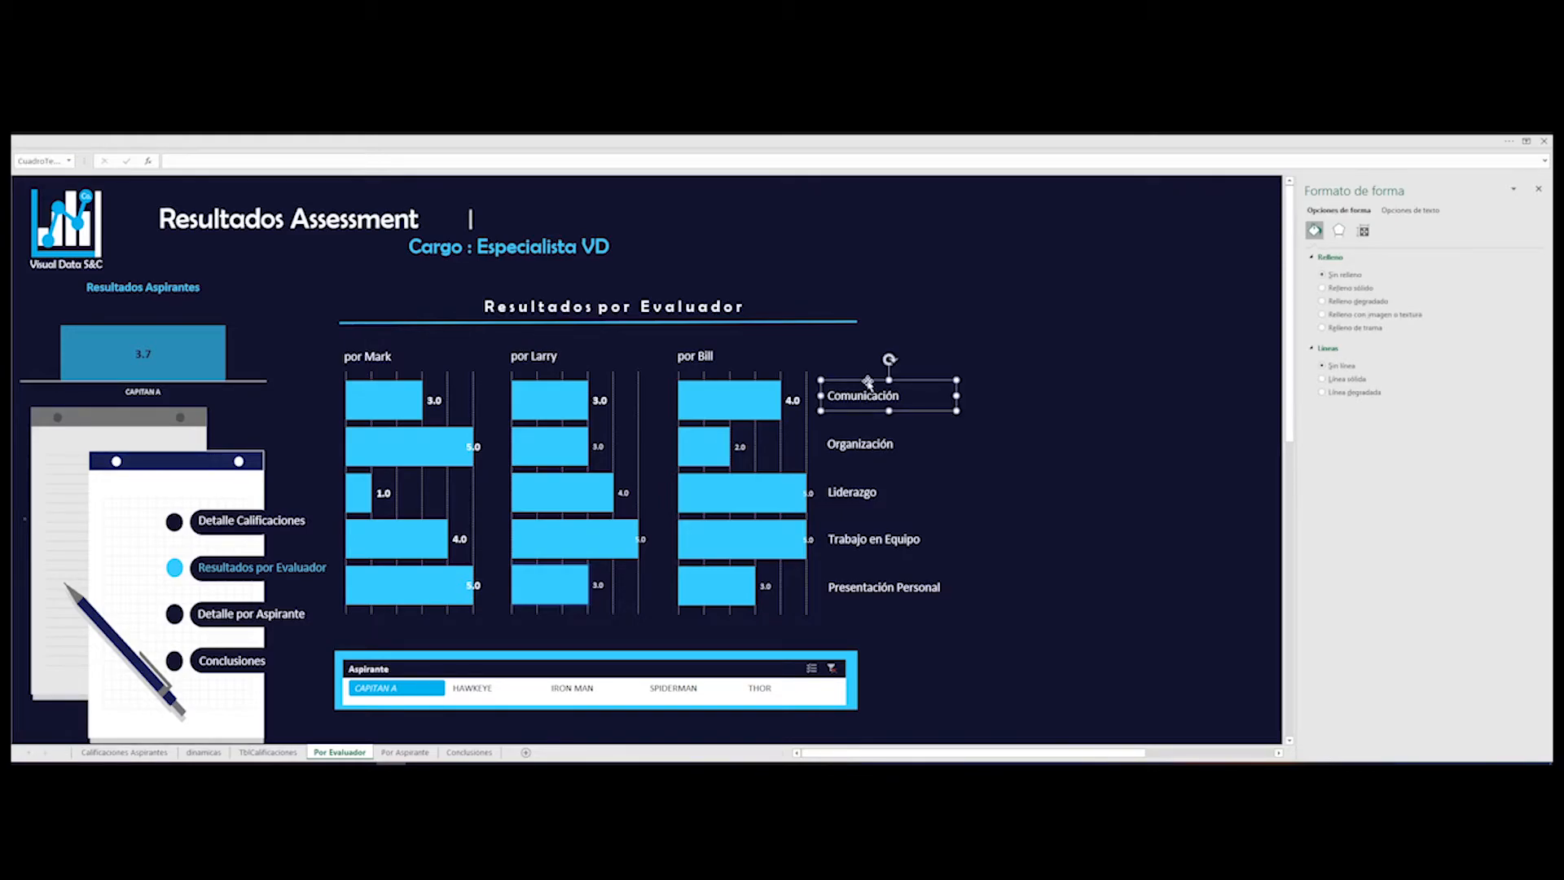
{"action": "left_click", "coordinate": [870, 443]}
{"action": "left_click", "coordinate": [863, 491]}
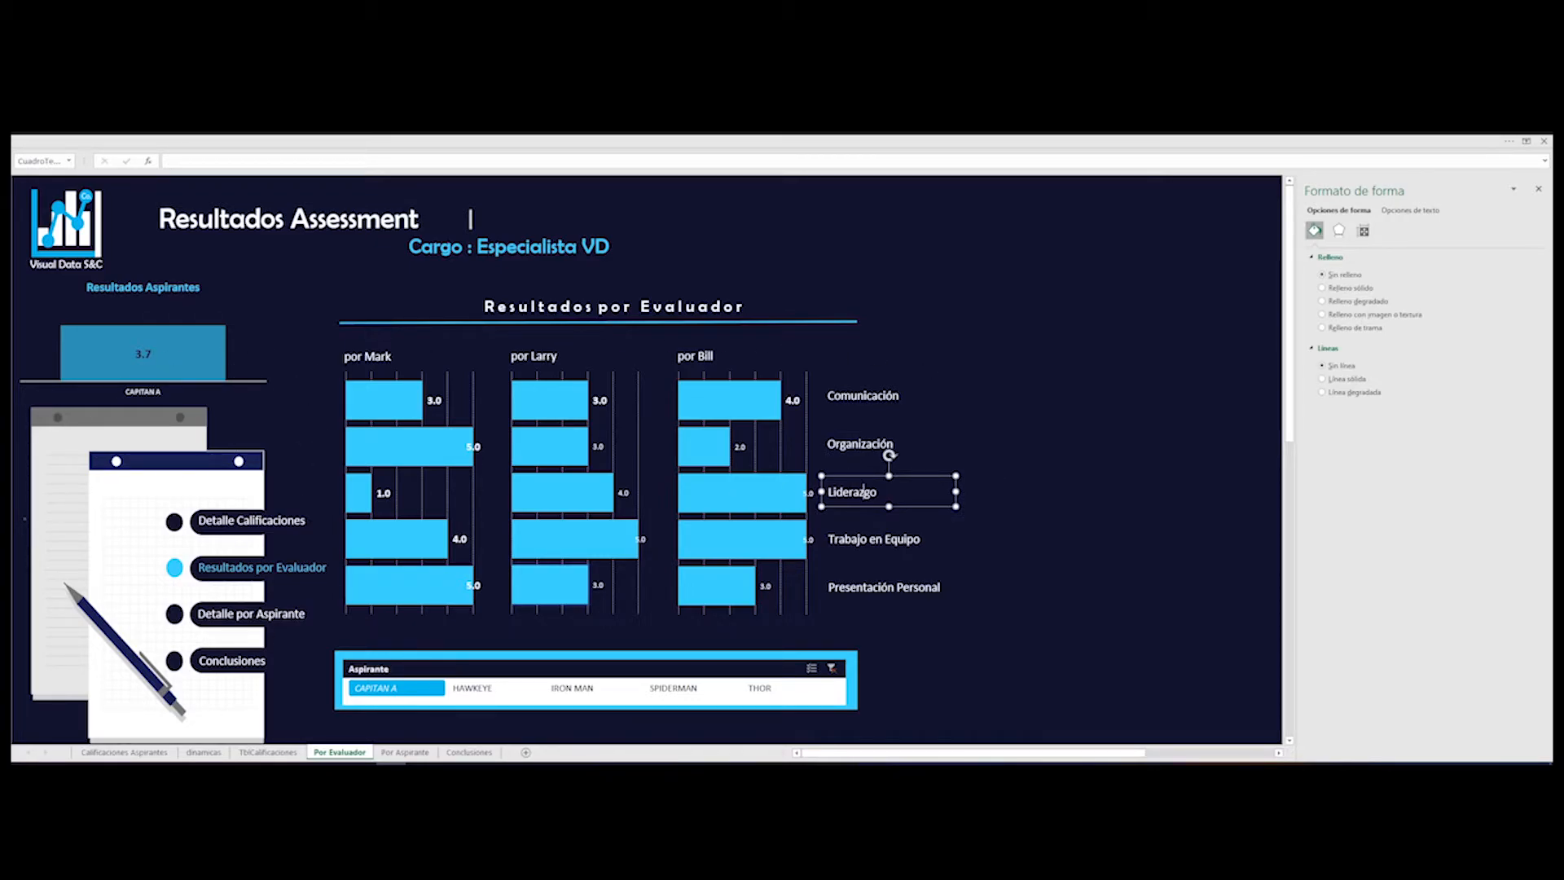
- Clear the Aspirante slicer filter and filter the evaluator charts by CAPITAN A again
{"action": "left_click", "coordinate": [832, 668]}
{"action": "left_click", "coordinate": [983, 568]}
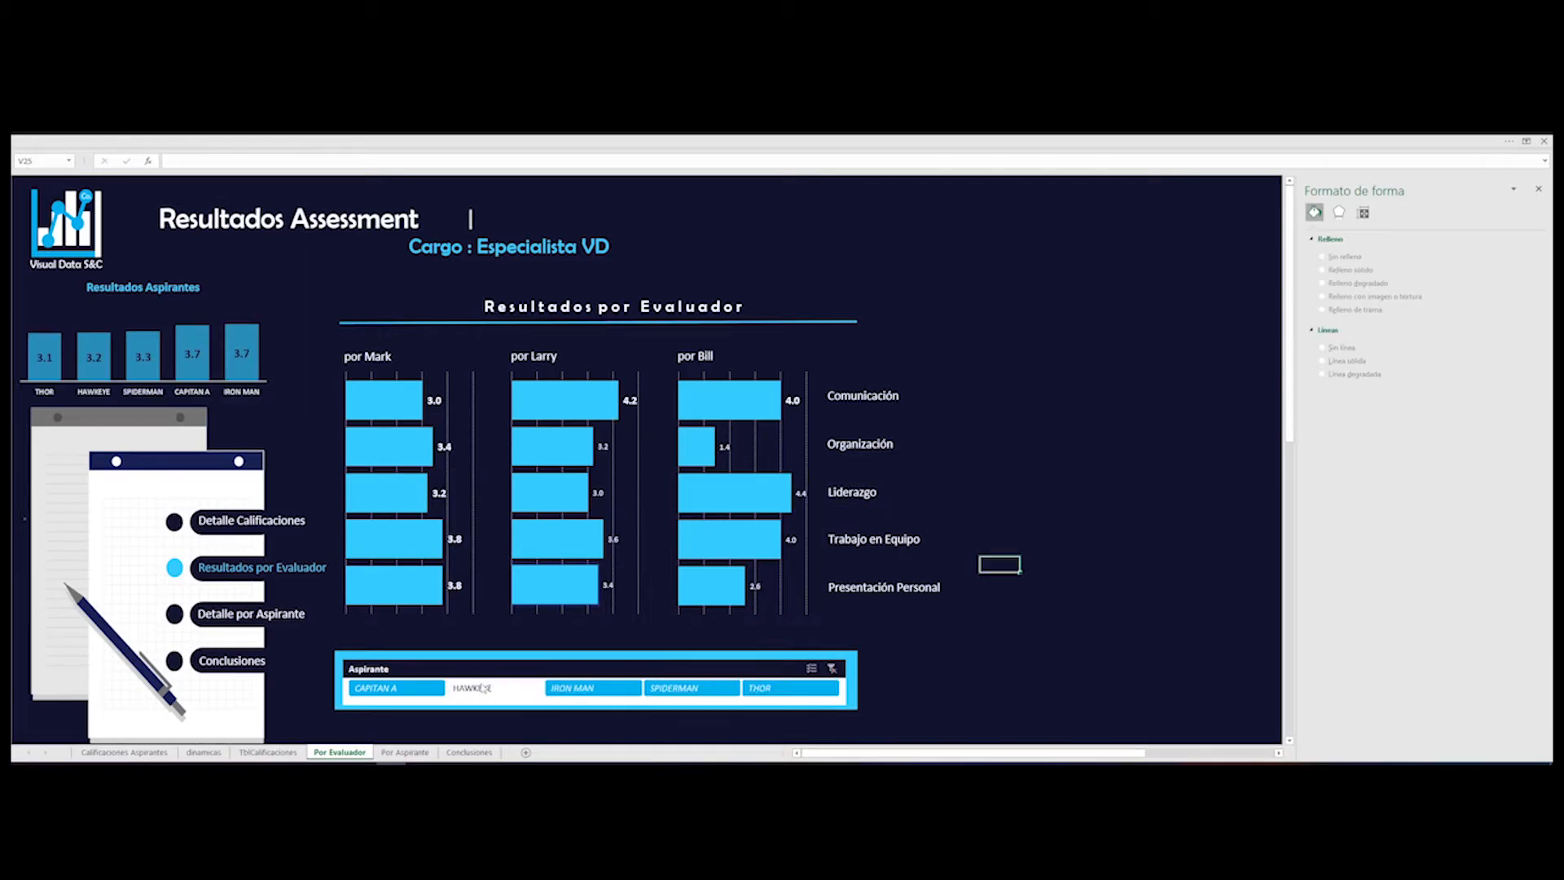
{"action": "left_click", "coordinate": [391, 689]}
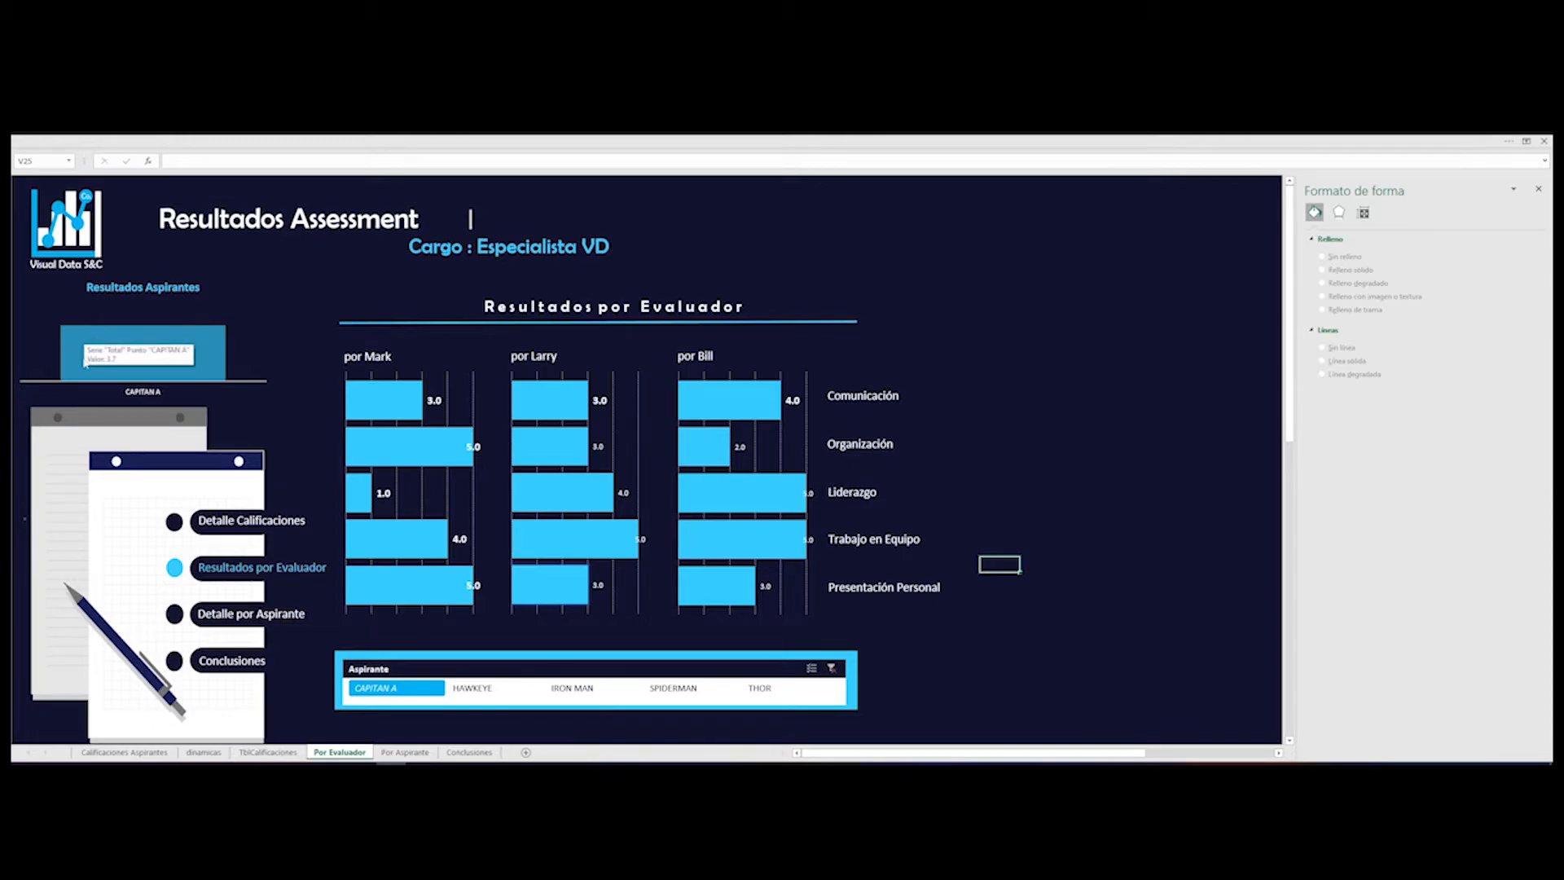
- Compare the filtered Resultados Aspirantes chart on the Por Evaluador and TblCalificaciones sheets
{"action": "mouse_move", "coordinate": [184, 323]}
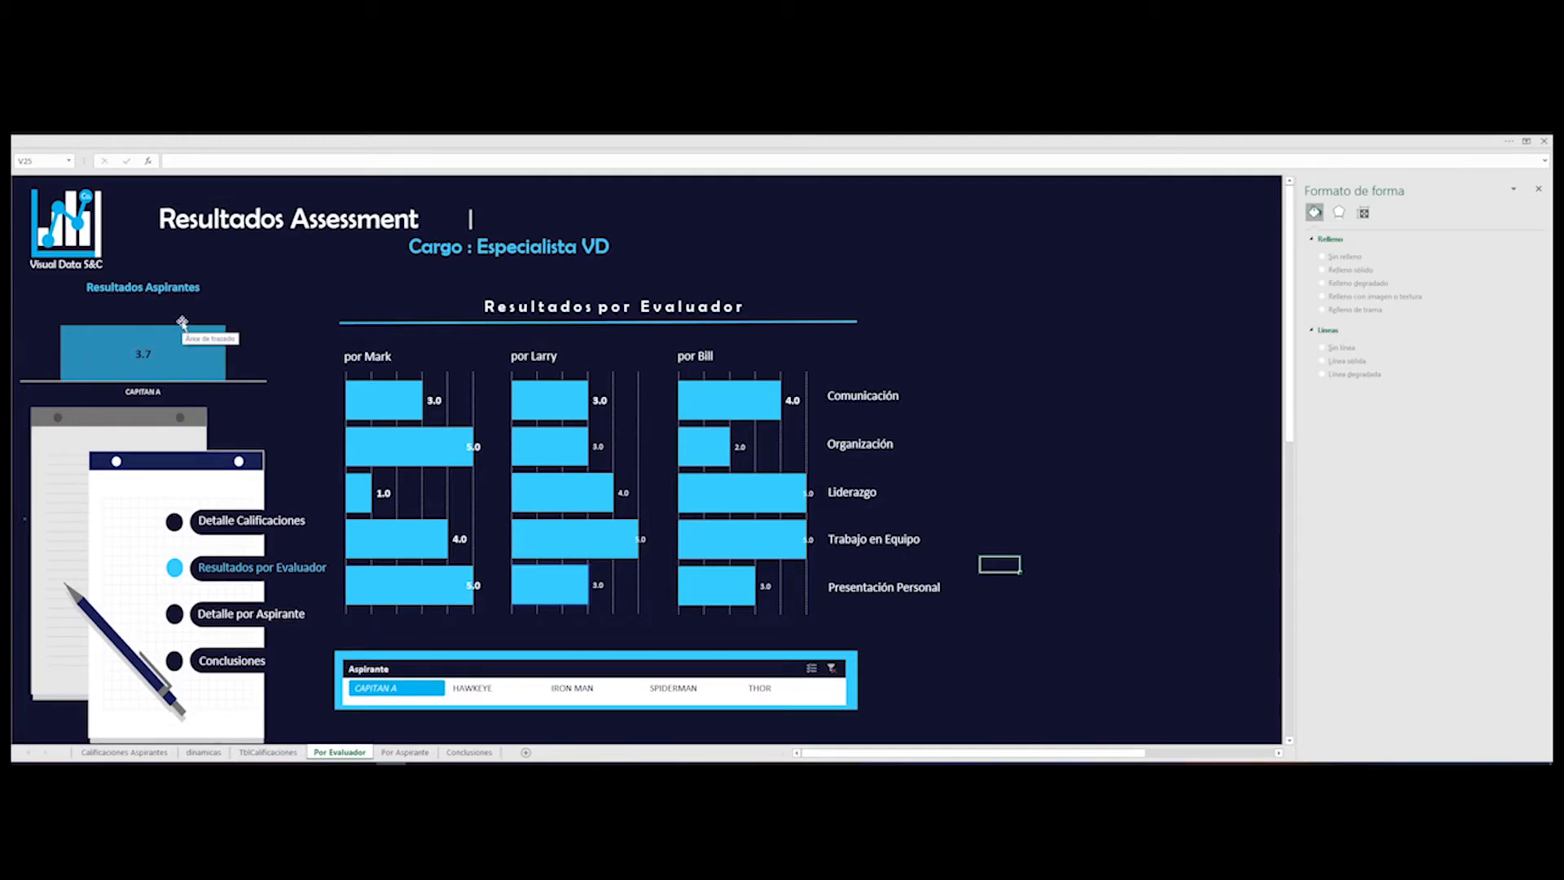
{"action": "left_click", "coordinate": [286, 753]}
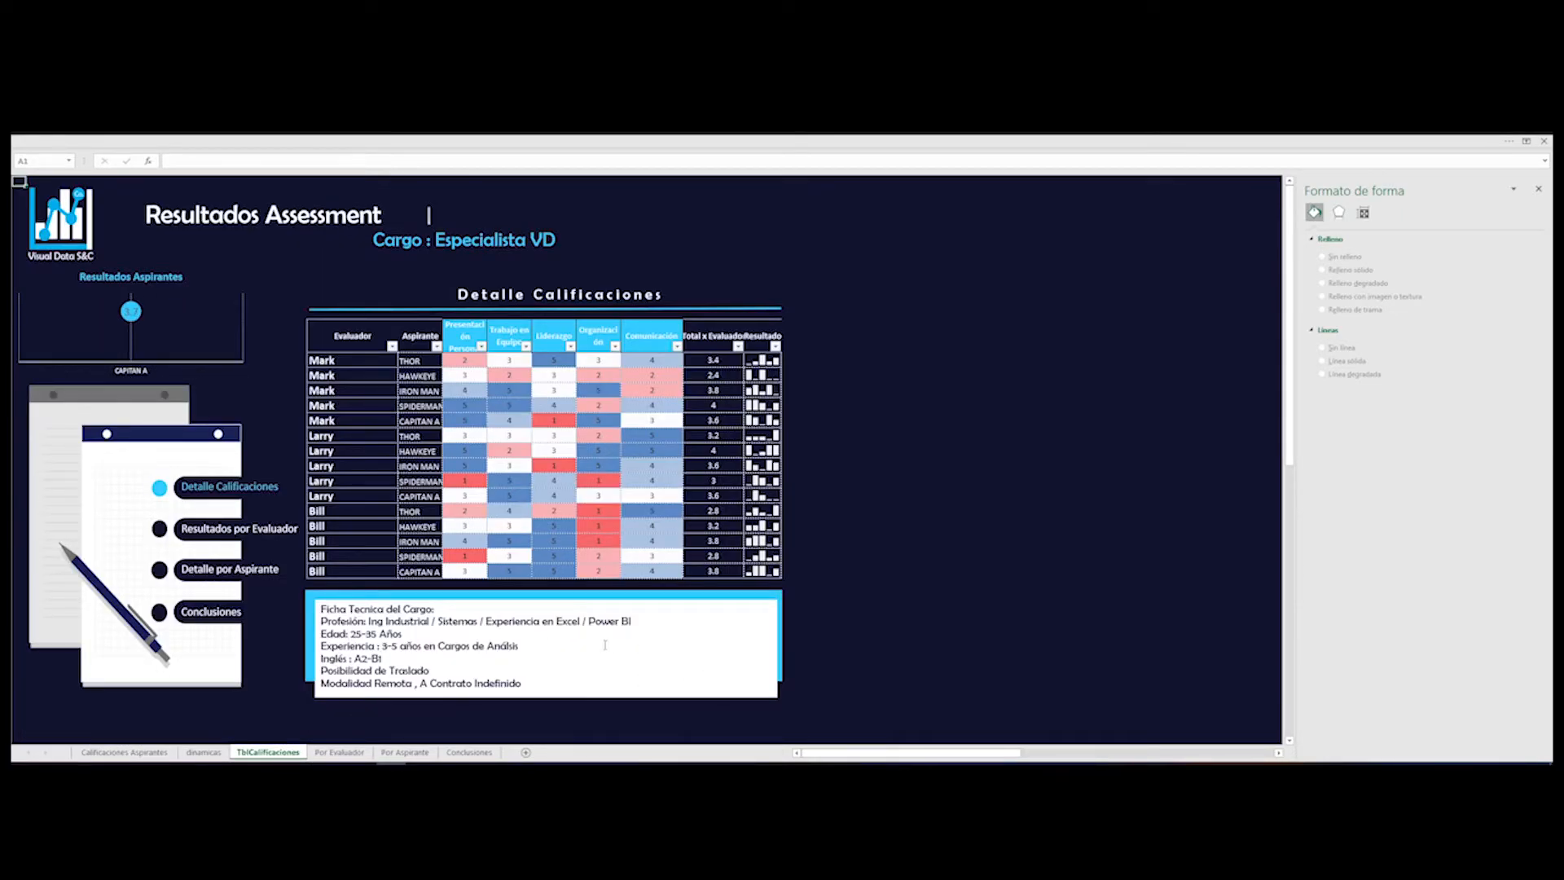
{"action": "left_click", "coordinate": [339, 752]}
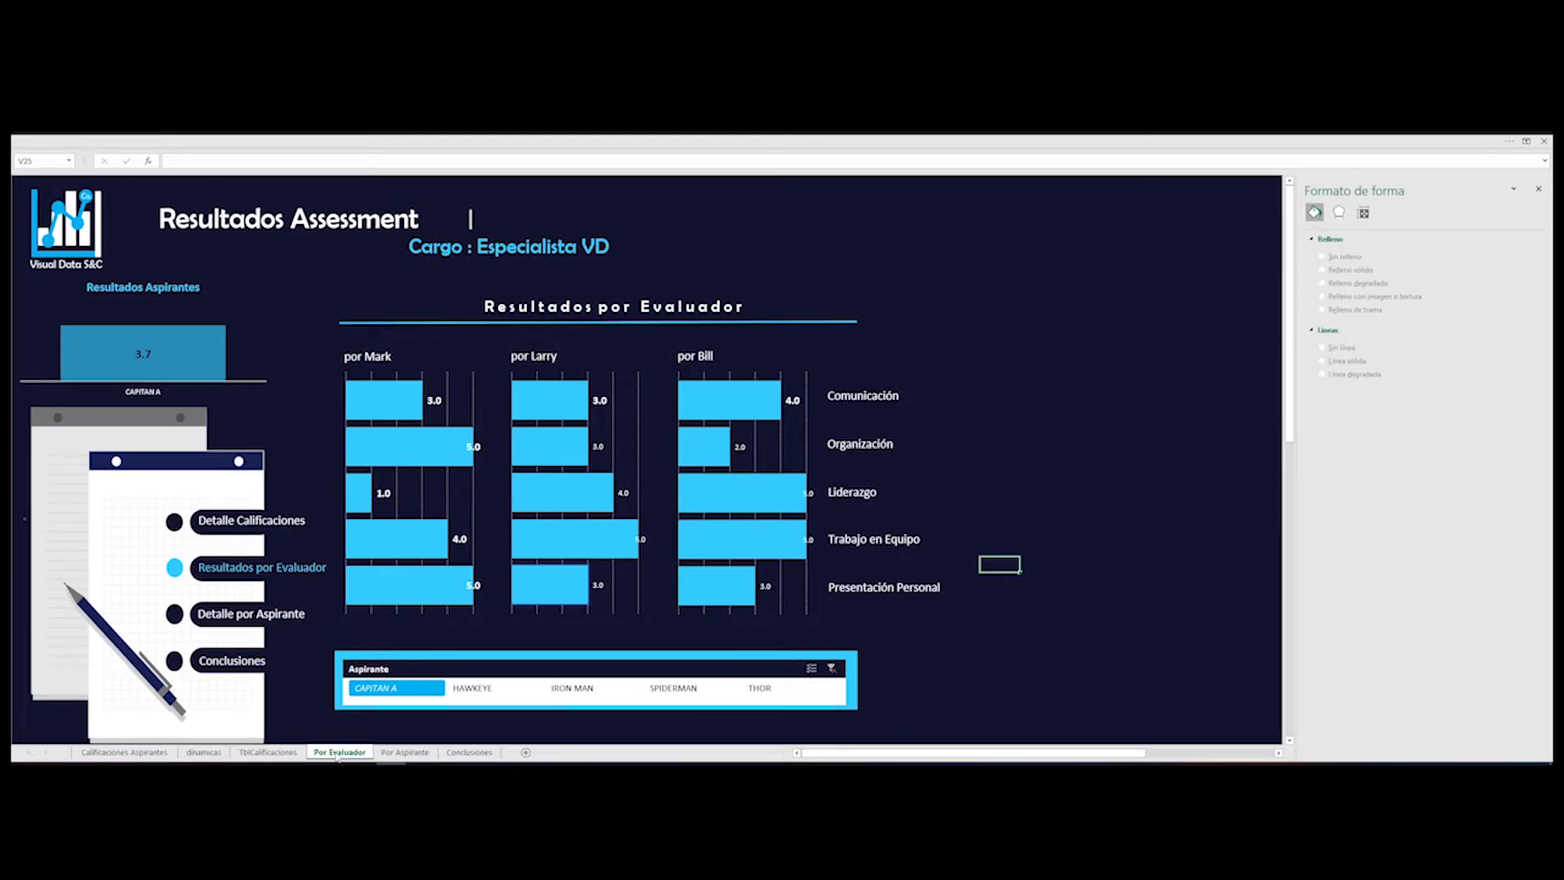
{"action": "mouse_move", "coordinate": [189, 348]}
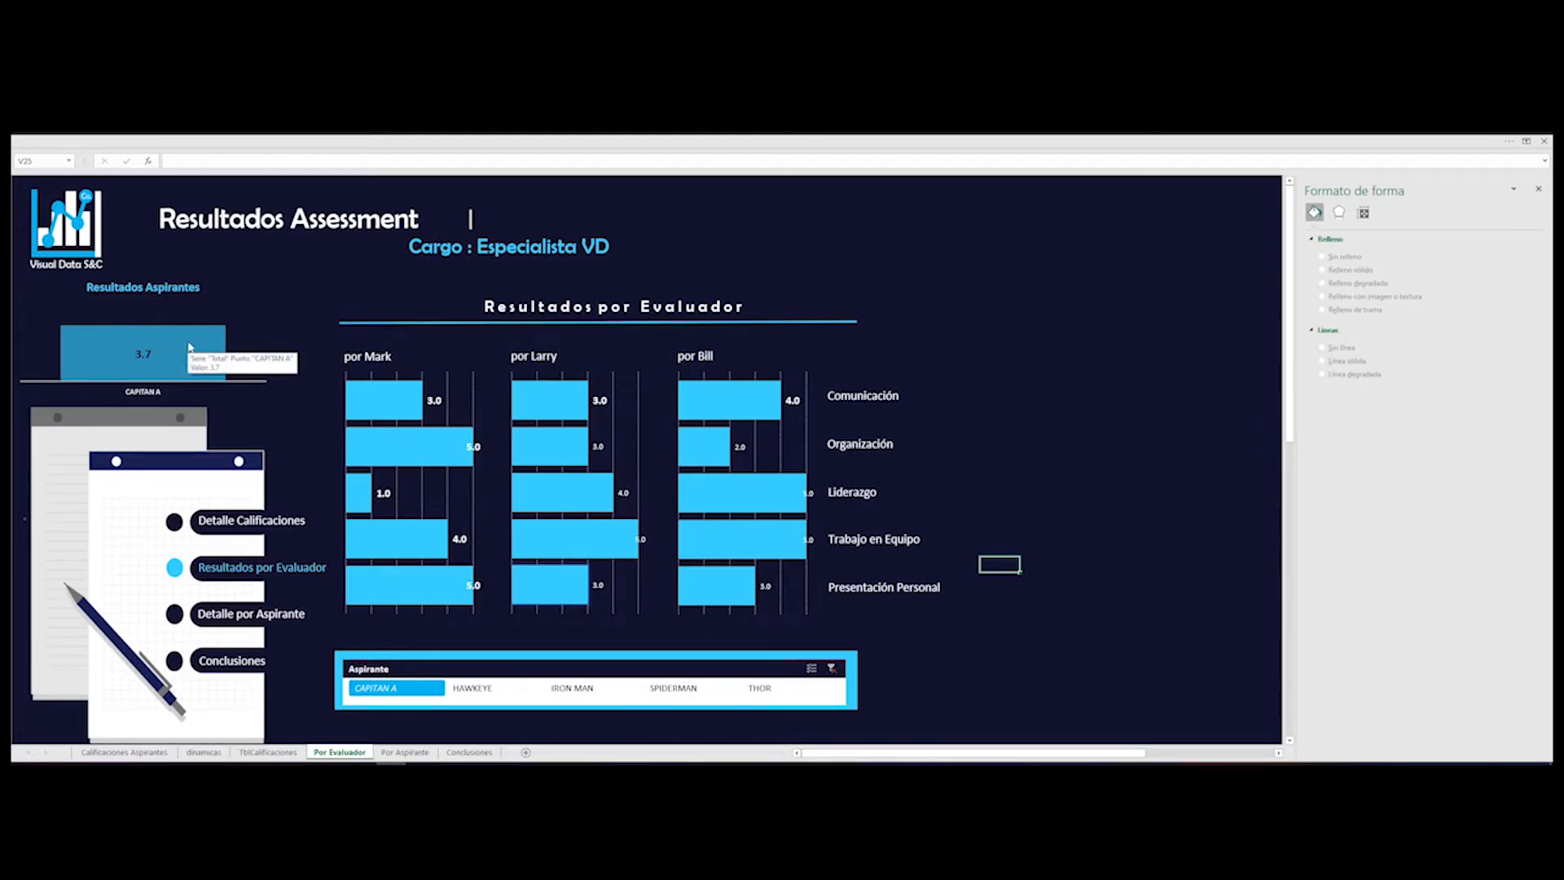
- Filter the evaluator charts by IRON MAN with the Aspirante slicer and inspect the por Larry Comunicación bar
{"action": "left_click", "coordinate": [583, 689]}
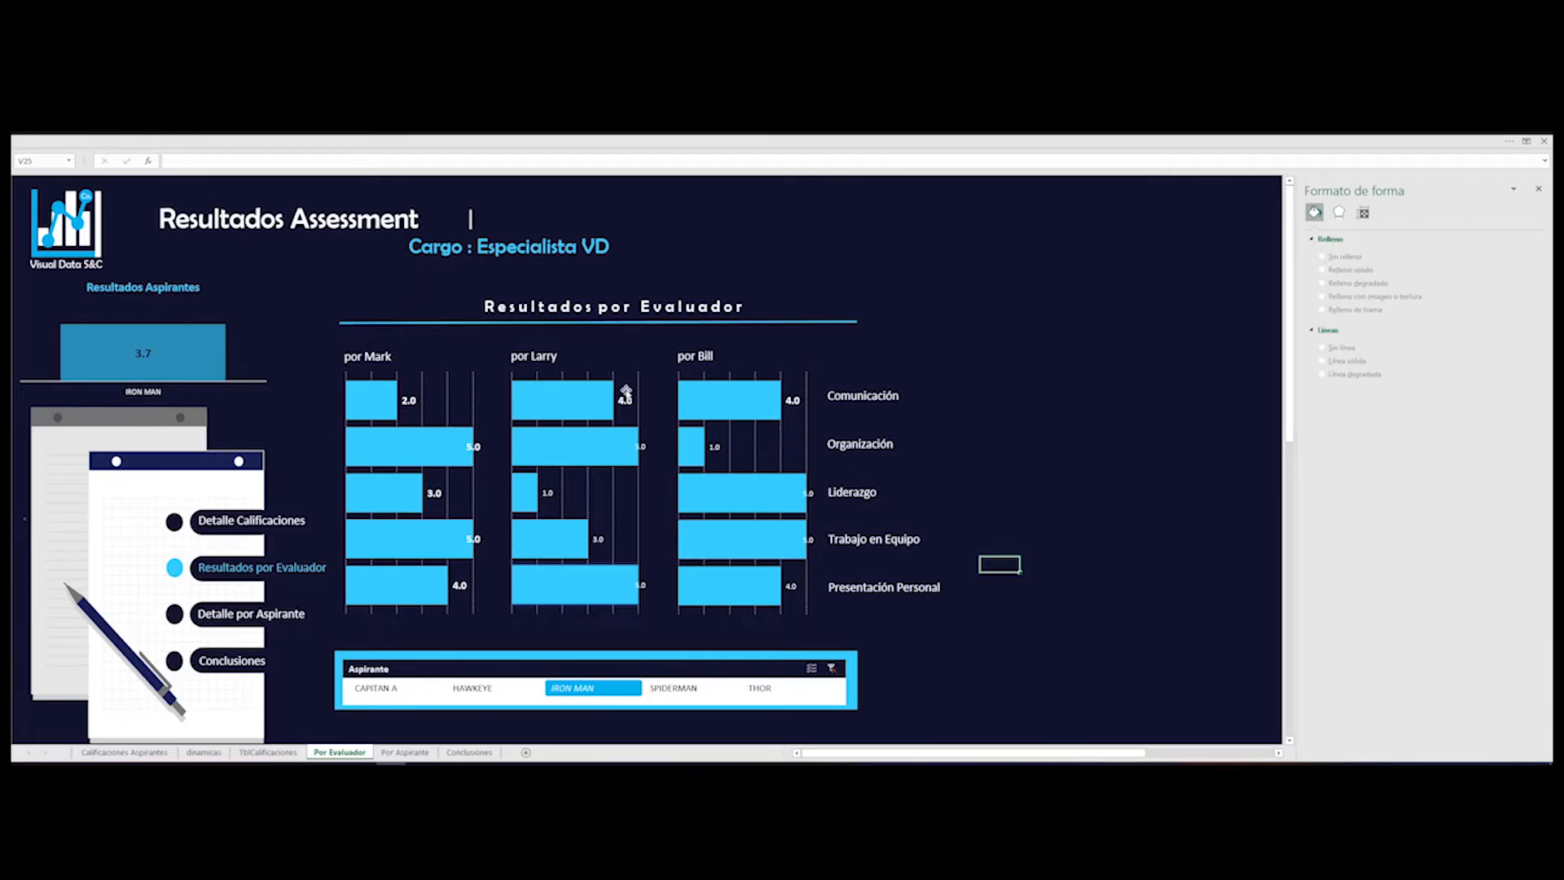
{"action": "mouse_move", "coordinate": [533, 405]}
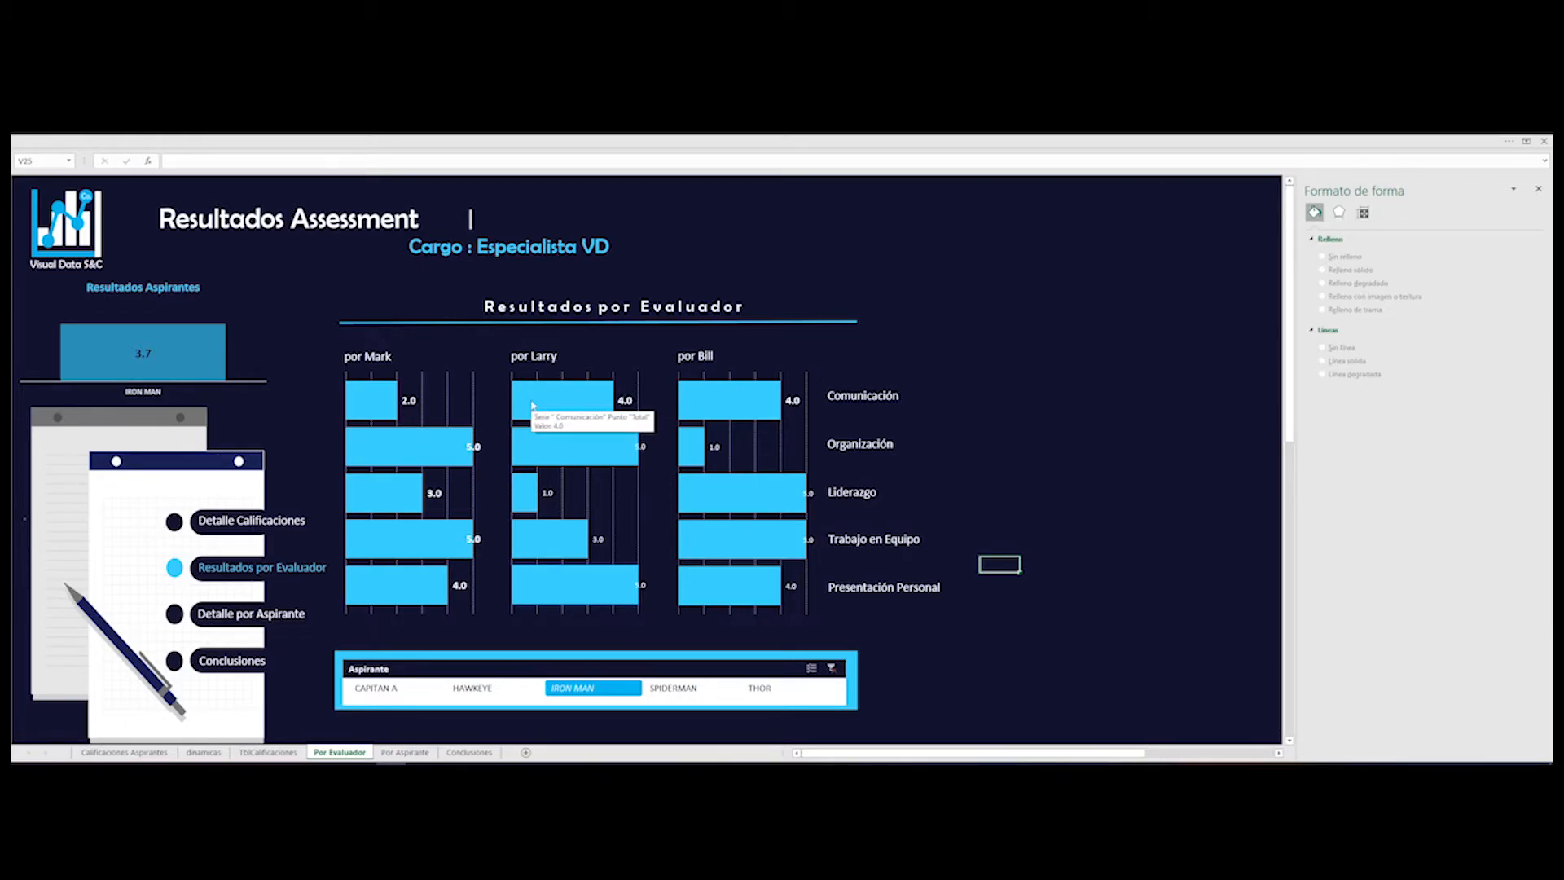
- Filter the evaluator charts by SPIDERMAN with the Aspirante slicer, and clear the slicer filter
{"action": "left_click", "coordinate": [681, 691]}
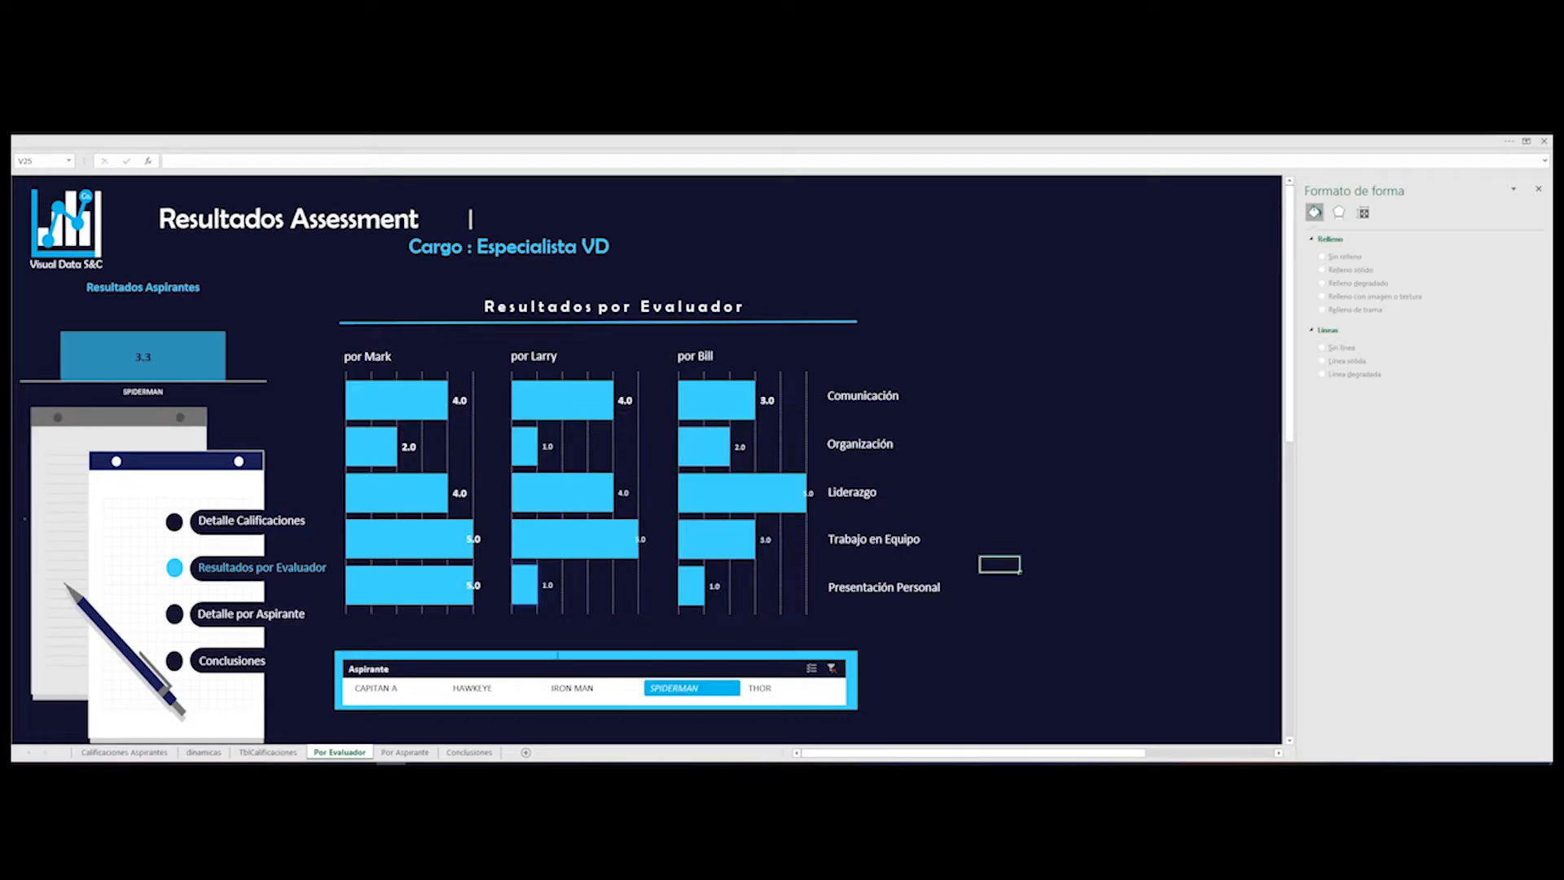
{"action": "left_click", "coordinate": [450, 656]}
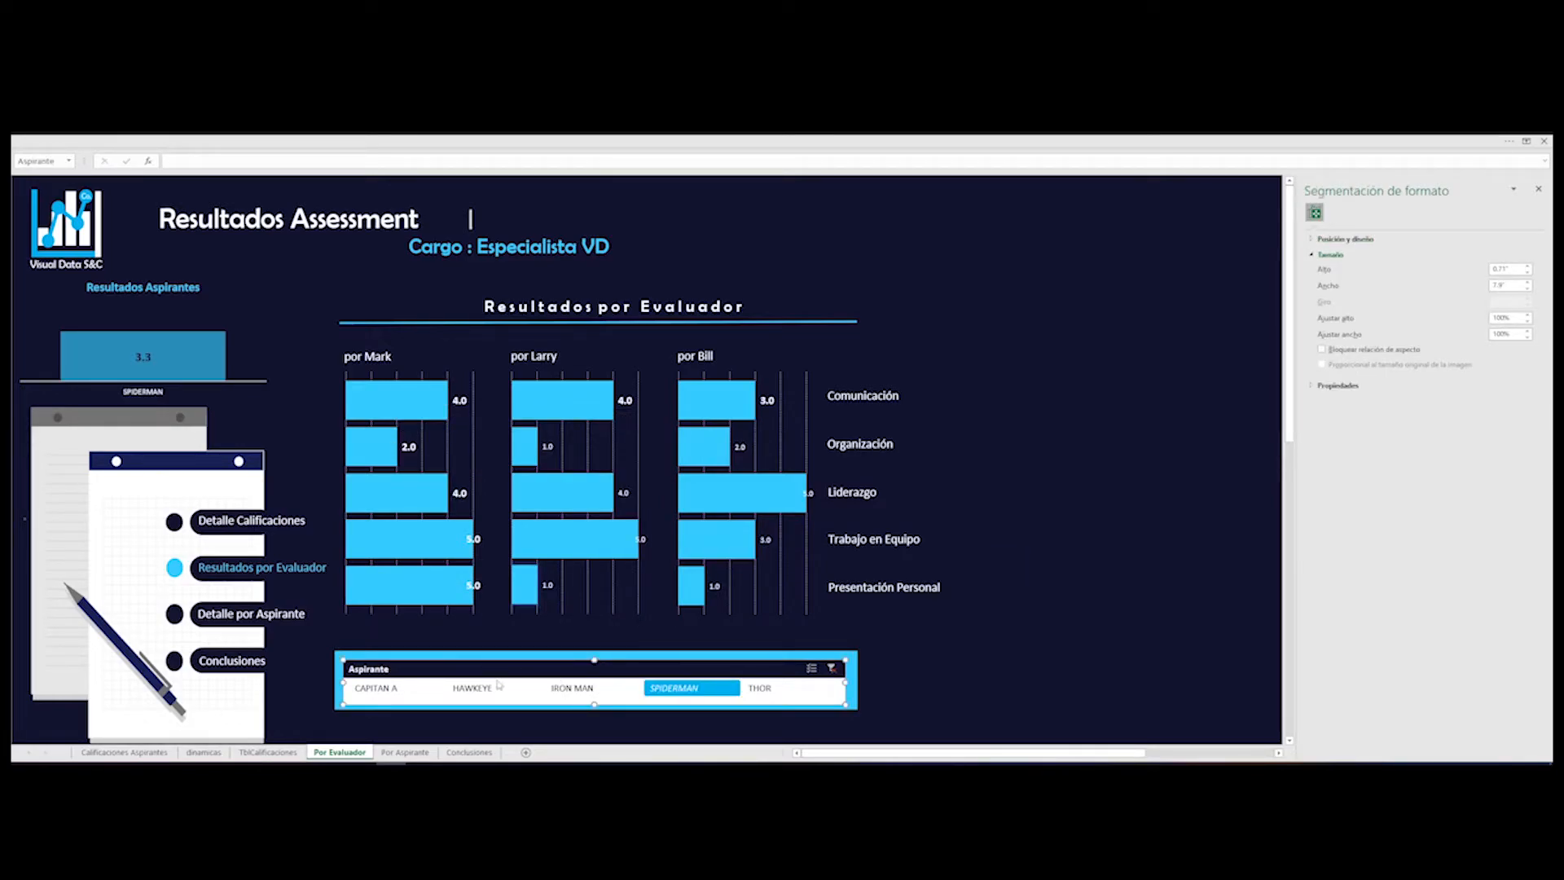
{"action": "left_click", "coordinate": [832, 670]}
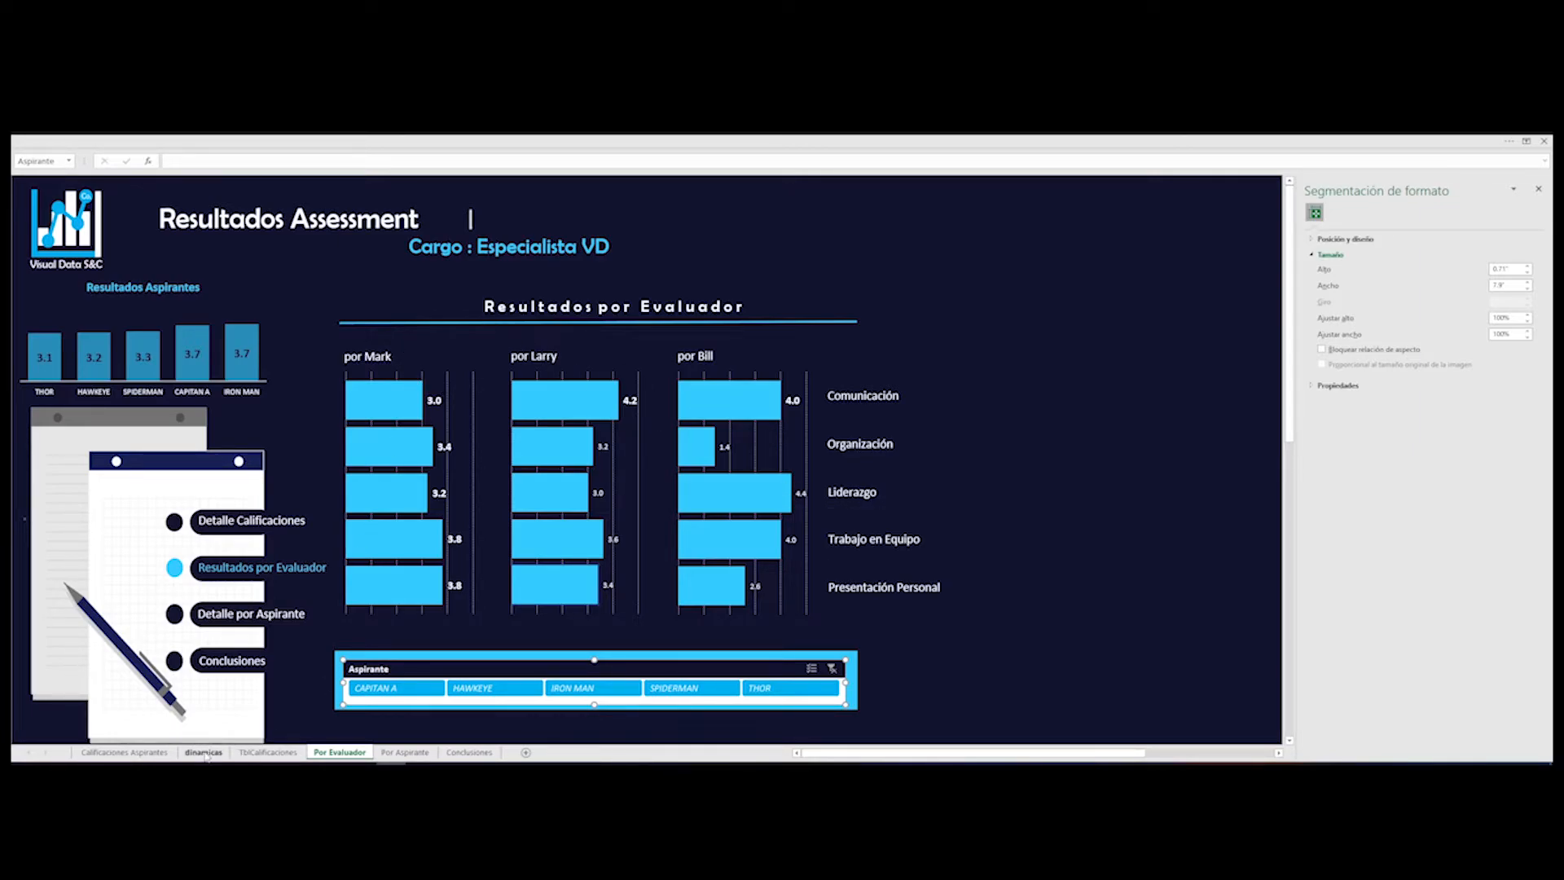
- Examine the Aspirantes pivot table and the evaluator pivot tables on the dinamicas sheet, including the Evaluador filter options for Mark
{"action": "left_click", "coordinate": [203, 752]}
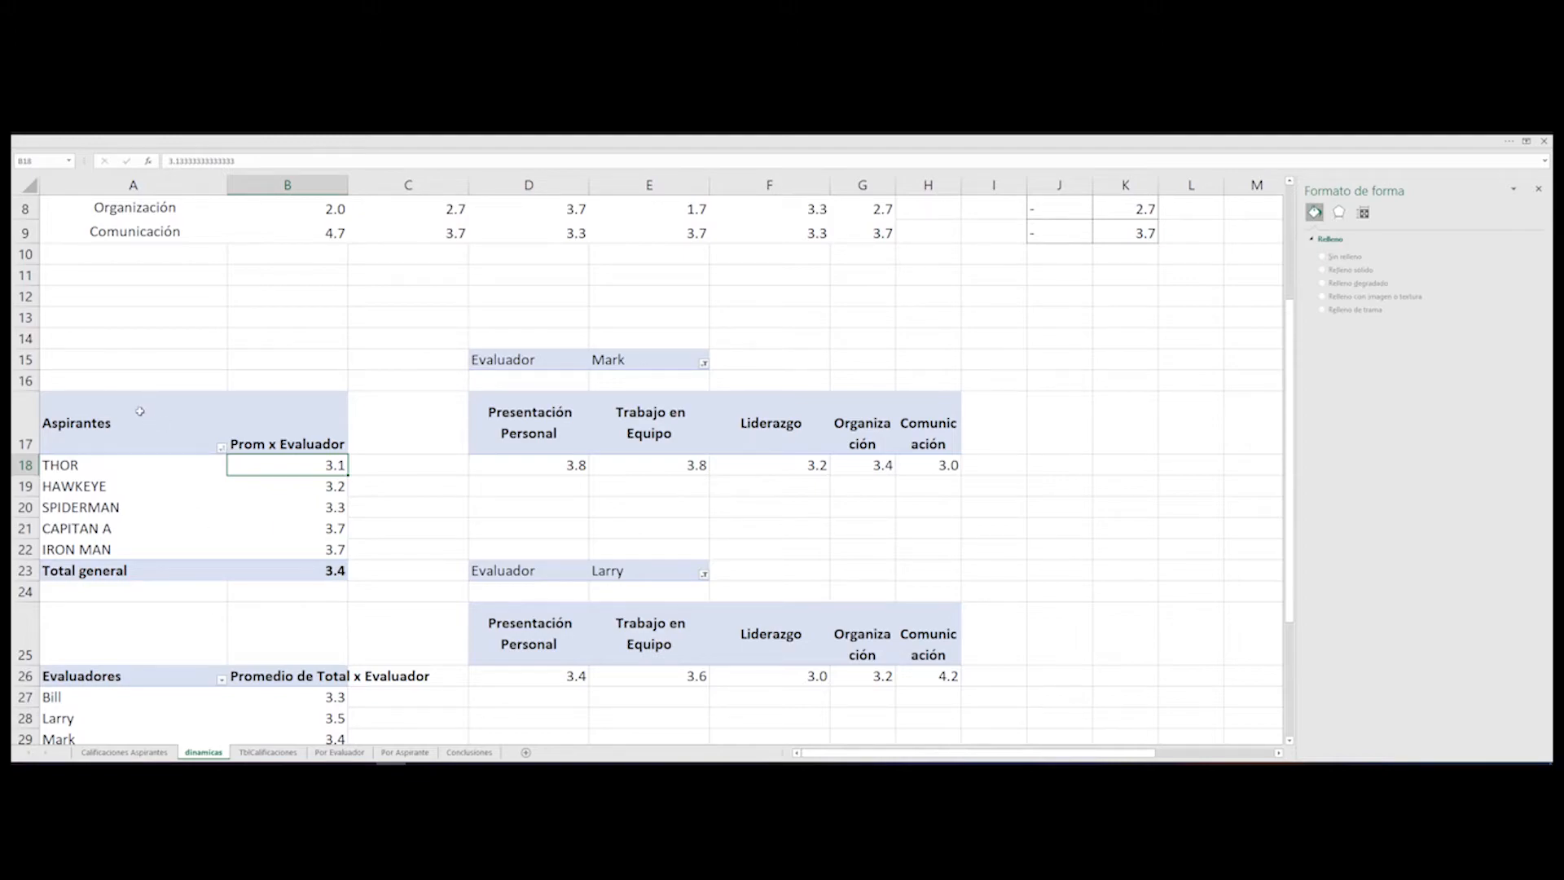
{"action": "mouse_move", "coordinate": [64, 389]}
{"action": "left_mouse_down"}
{"action": "mouse_move", "coordinate": [326, 444]}
{"action": "mouse_move", "coordinate": [326, 668]}
{"action": "mouse_move", "coordinate": [326, 378]}
{"action": "mouse_move", "coordinate": [325, 561]}
{"action": "left_mouse_up"}
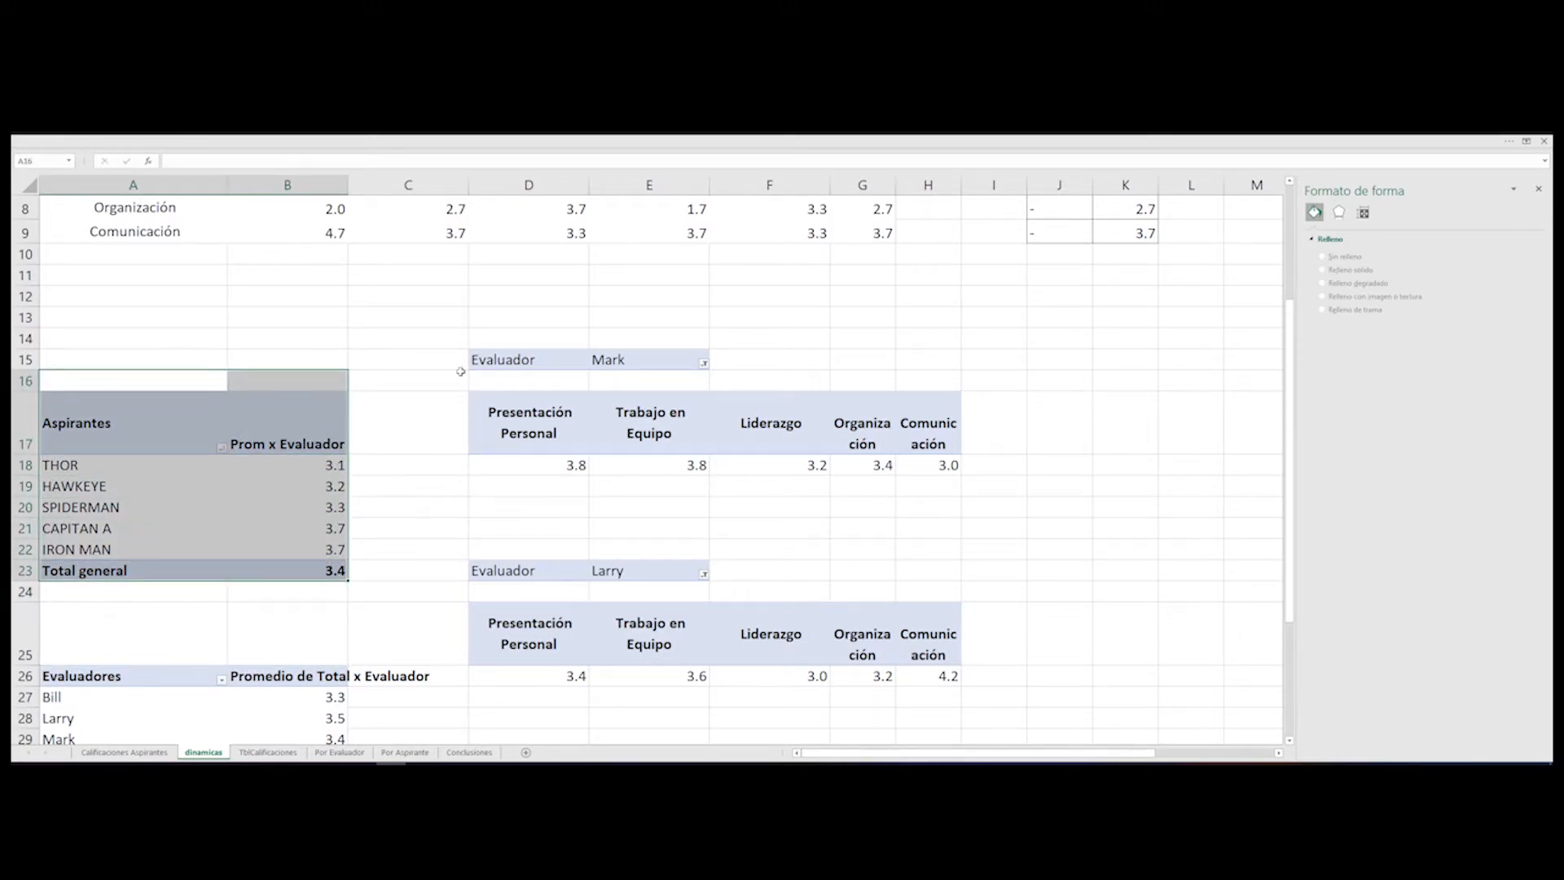
{"action": "left_click_drag", "start_coordinate": [463, 338], "coordinate": [953, 487]}
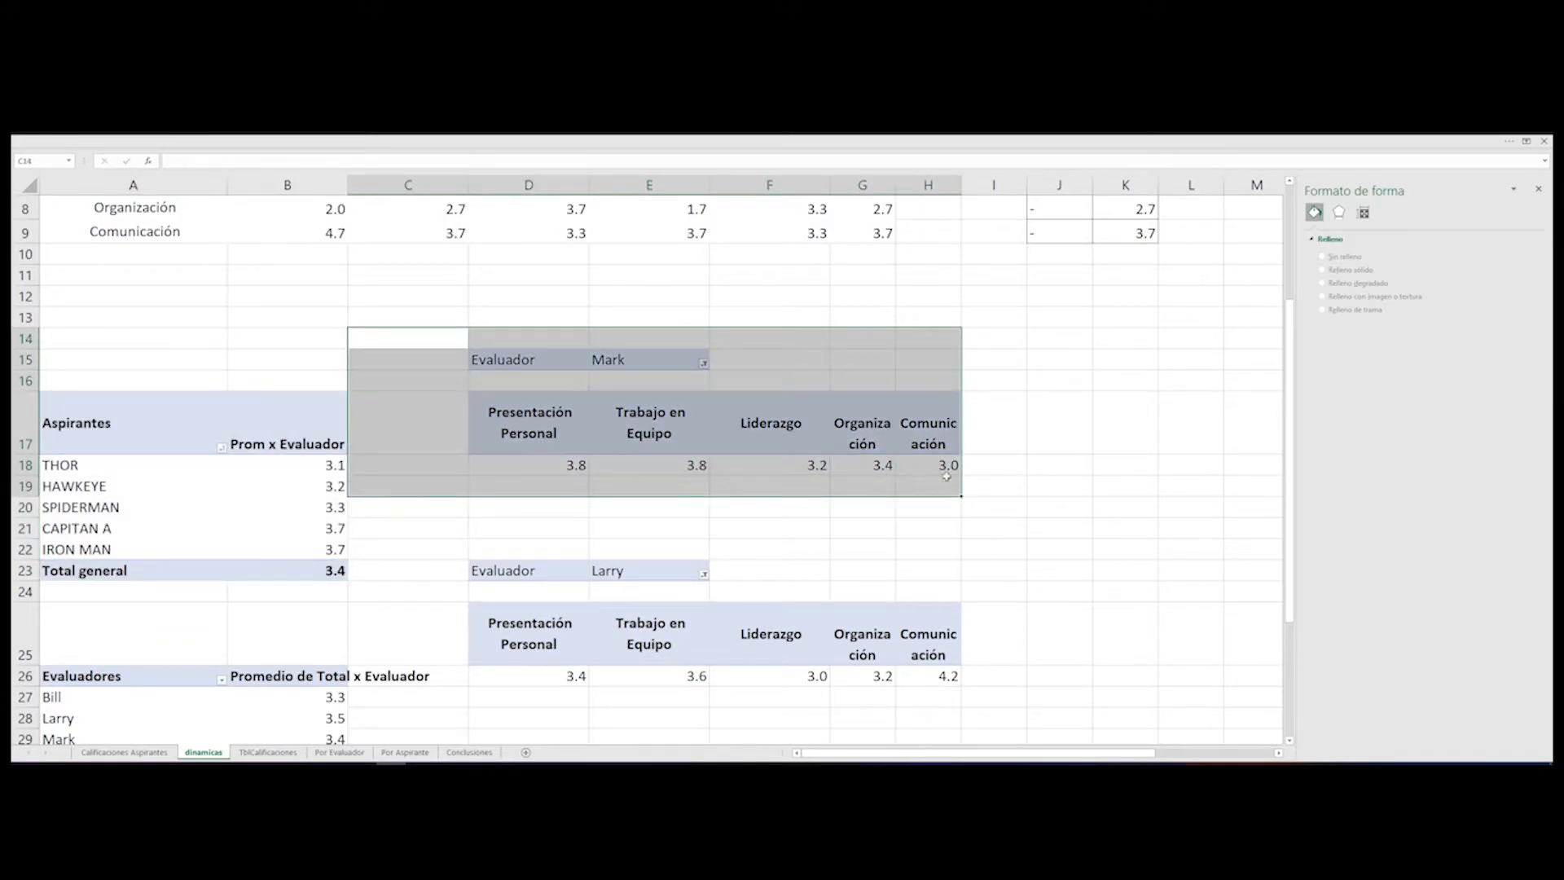
{"action": "left_click", "coordinate": [679, 362]}
{"action": "left_click", "coordinate": [703, 364]}
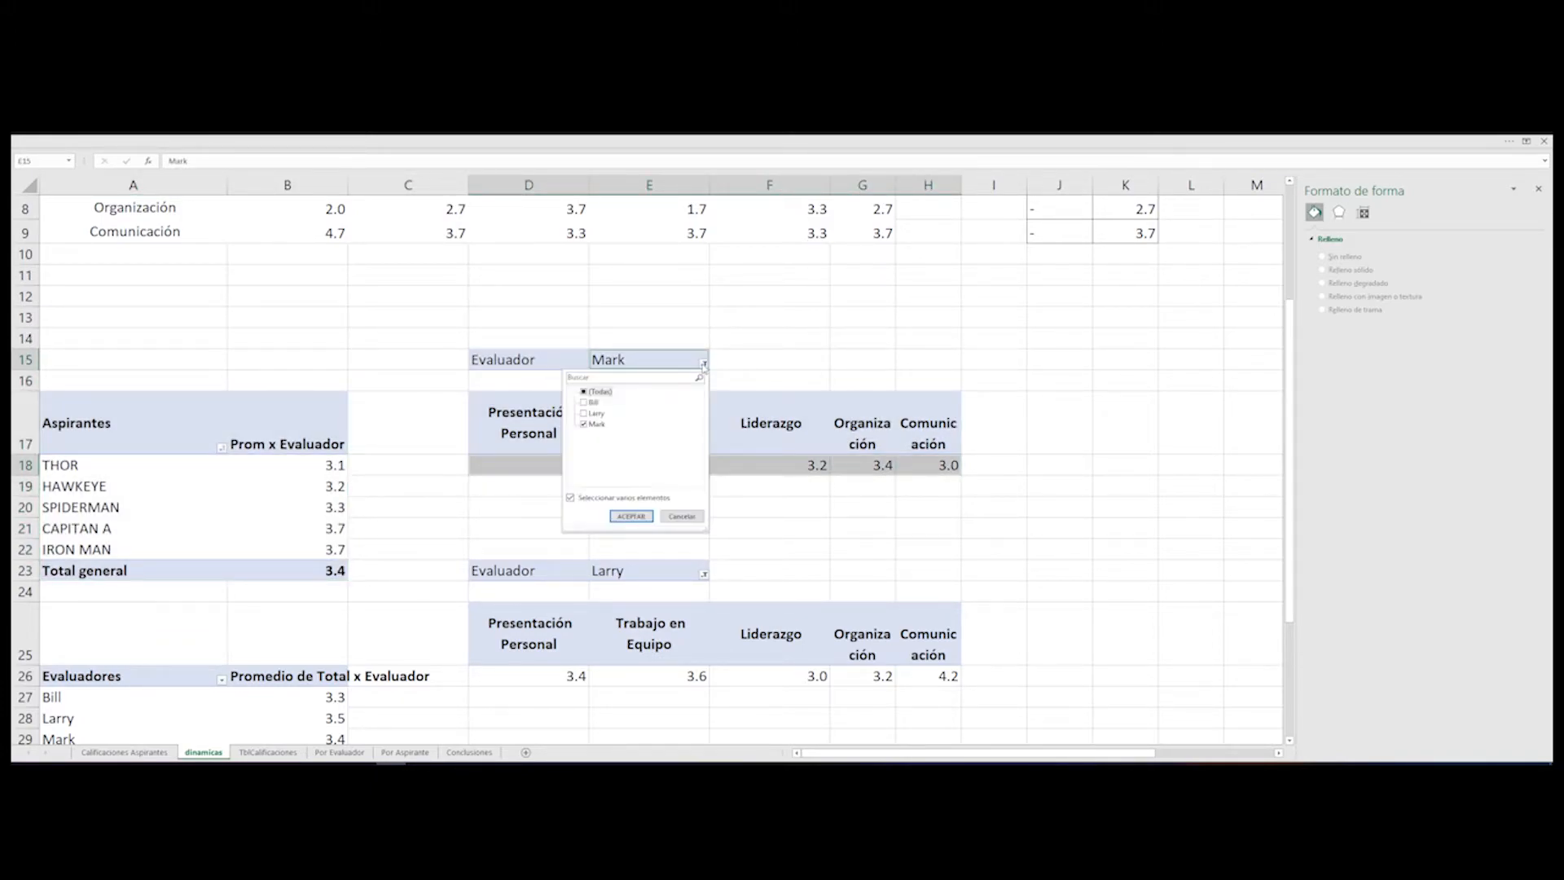
{"action": "left_click", "coordinate": [723, 360]}
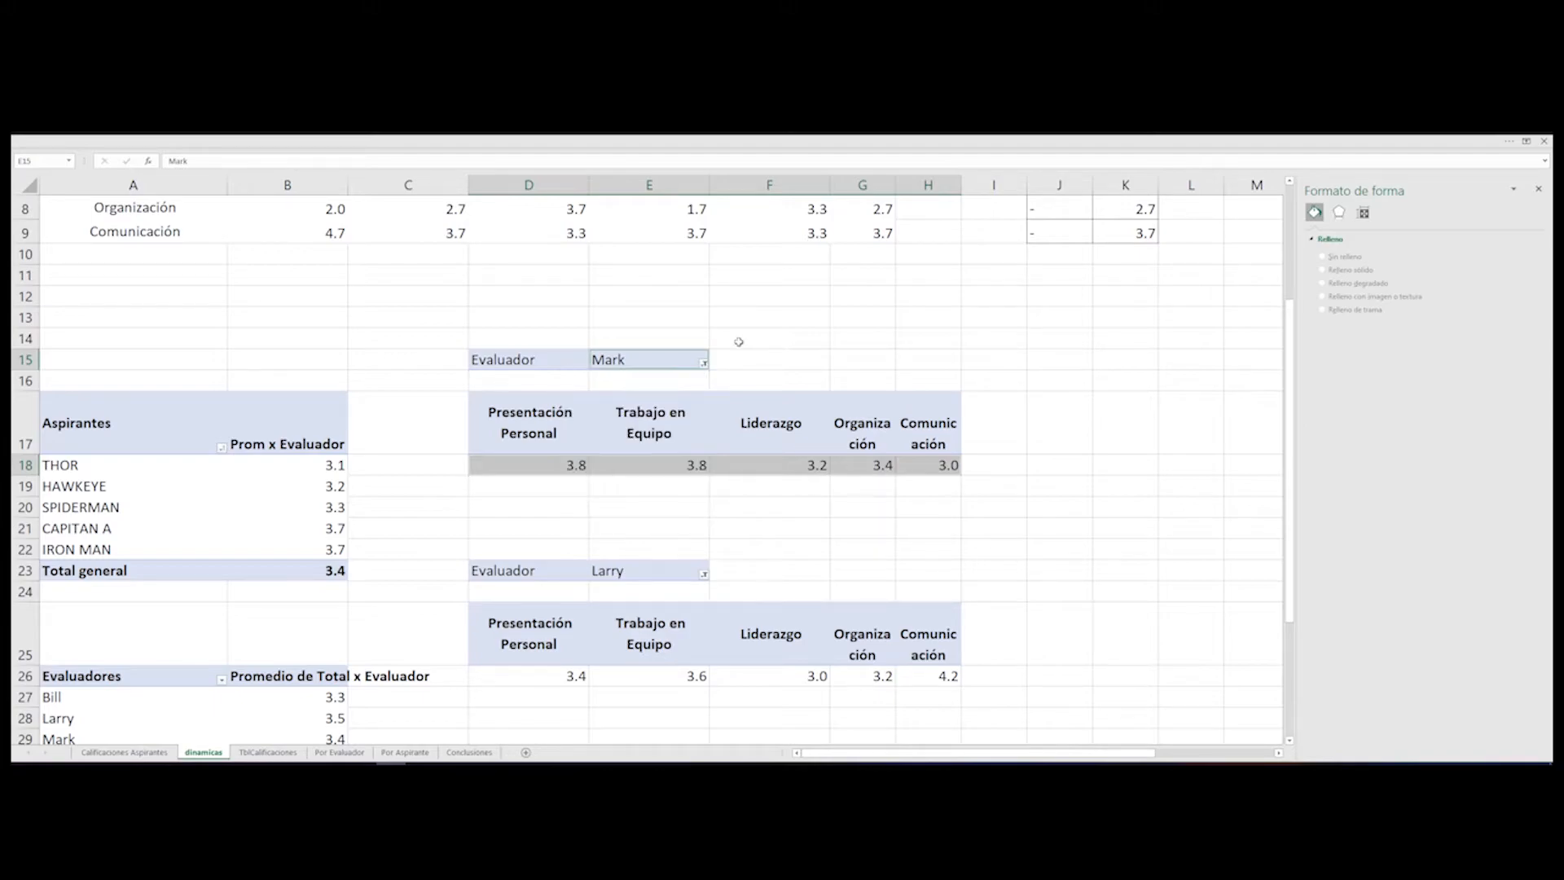
{"action": "scroll", "coordinate": [600, 599], "scroll_direction": "down", "scroll_amount": 3}
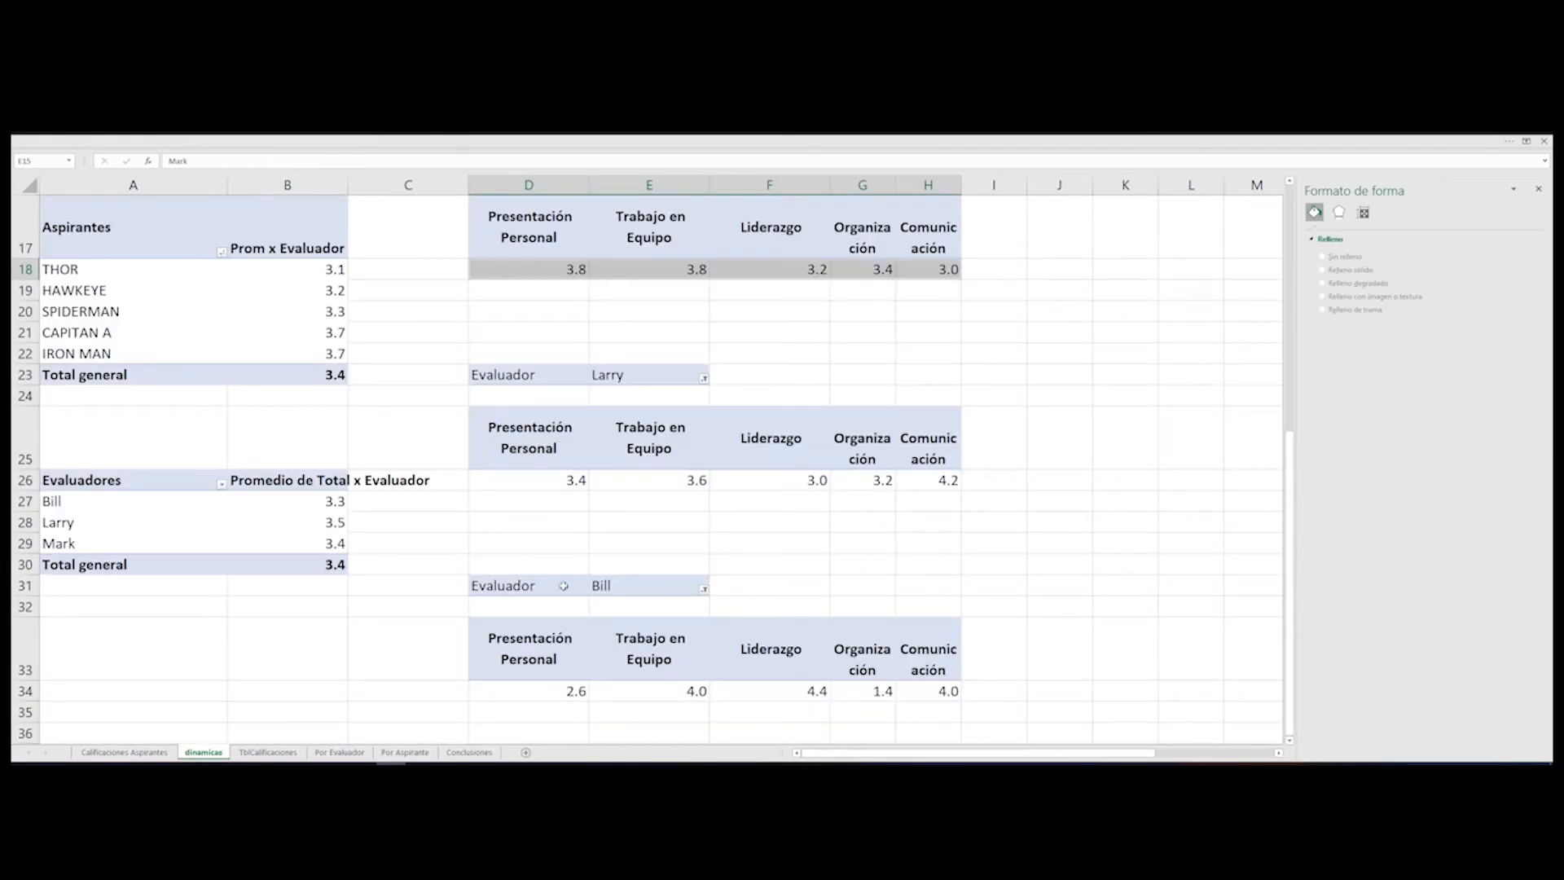
{"action": "scroll", "coordinate": [704, 554], "scroll_direction": "up", "scroll_amount": 4}
- Insert a 2-D clustered bar pivot chart from the pivot table filtered by Mark
{"action": "left_click", "coordinate": [667, 506]}
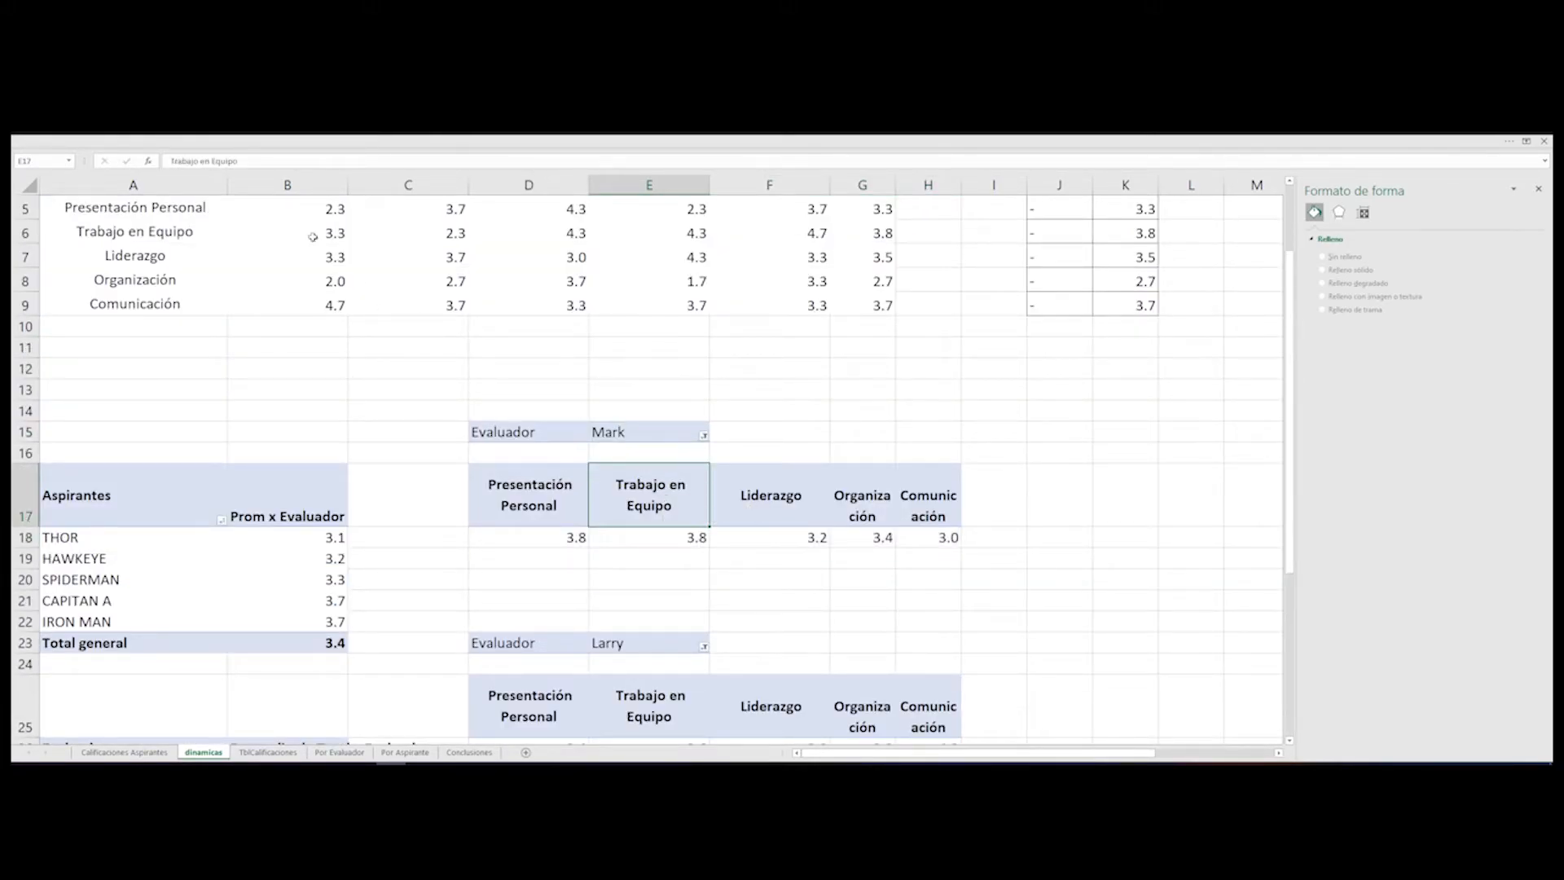
{"action": "left_click", "coordinate": [276, 140]}
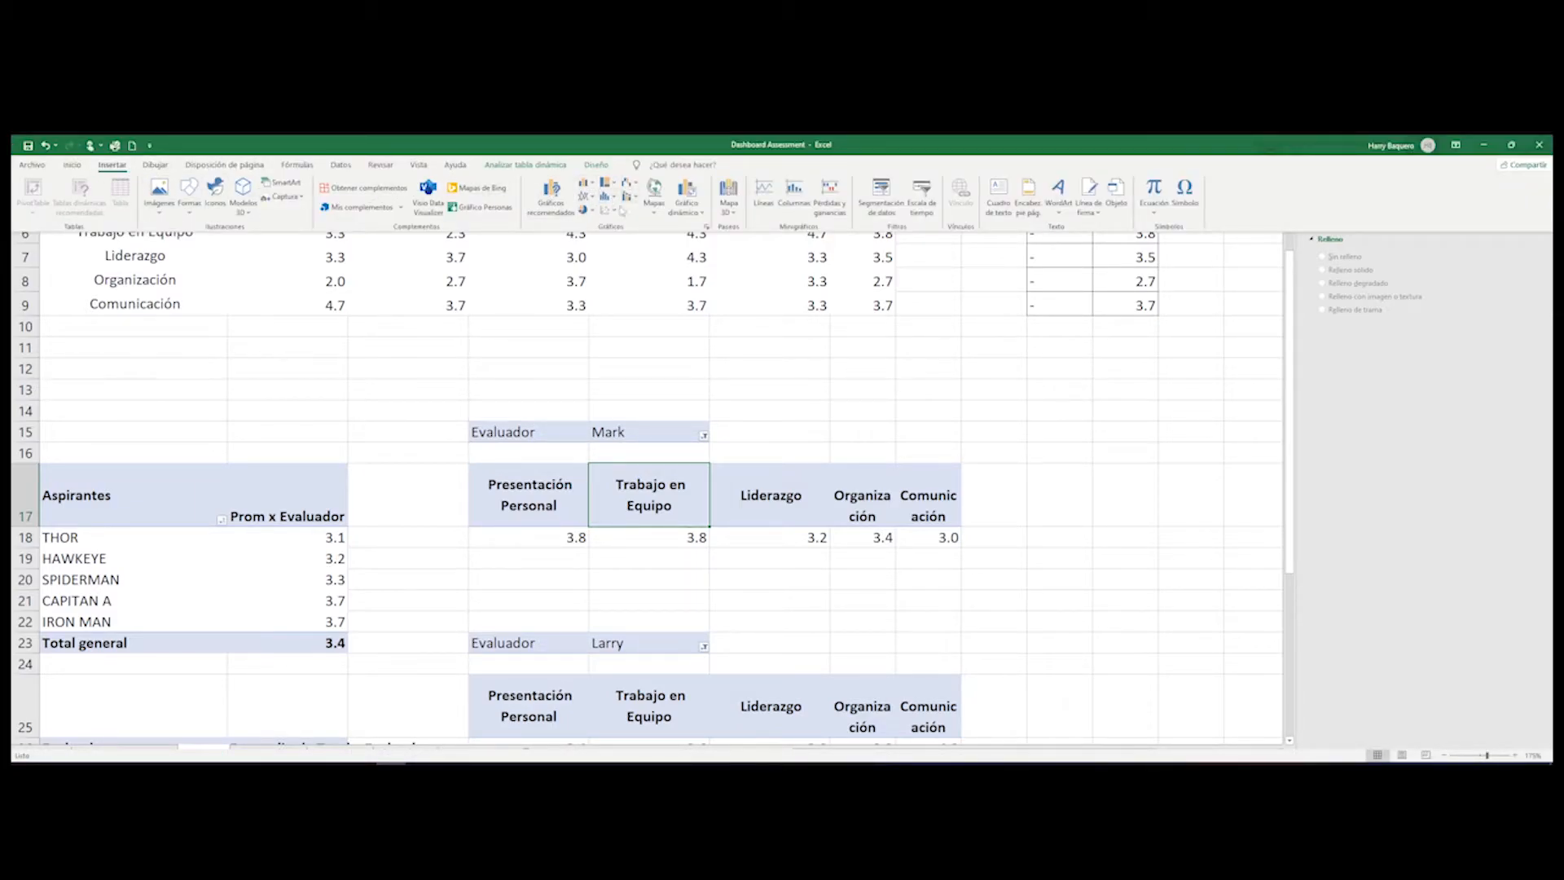
{"action": "left_click", "coordinate": [585, 183]}
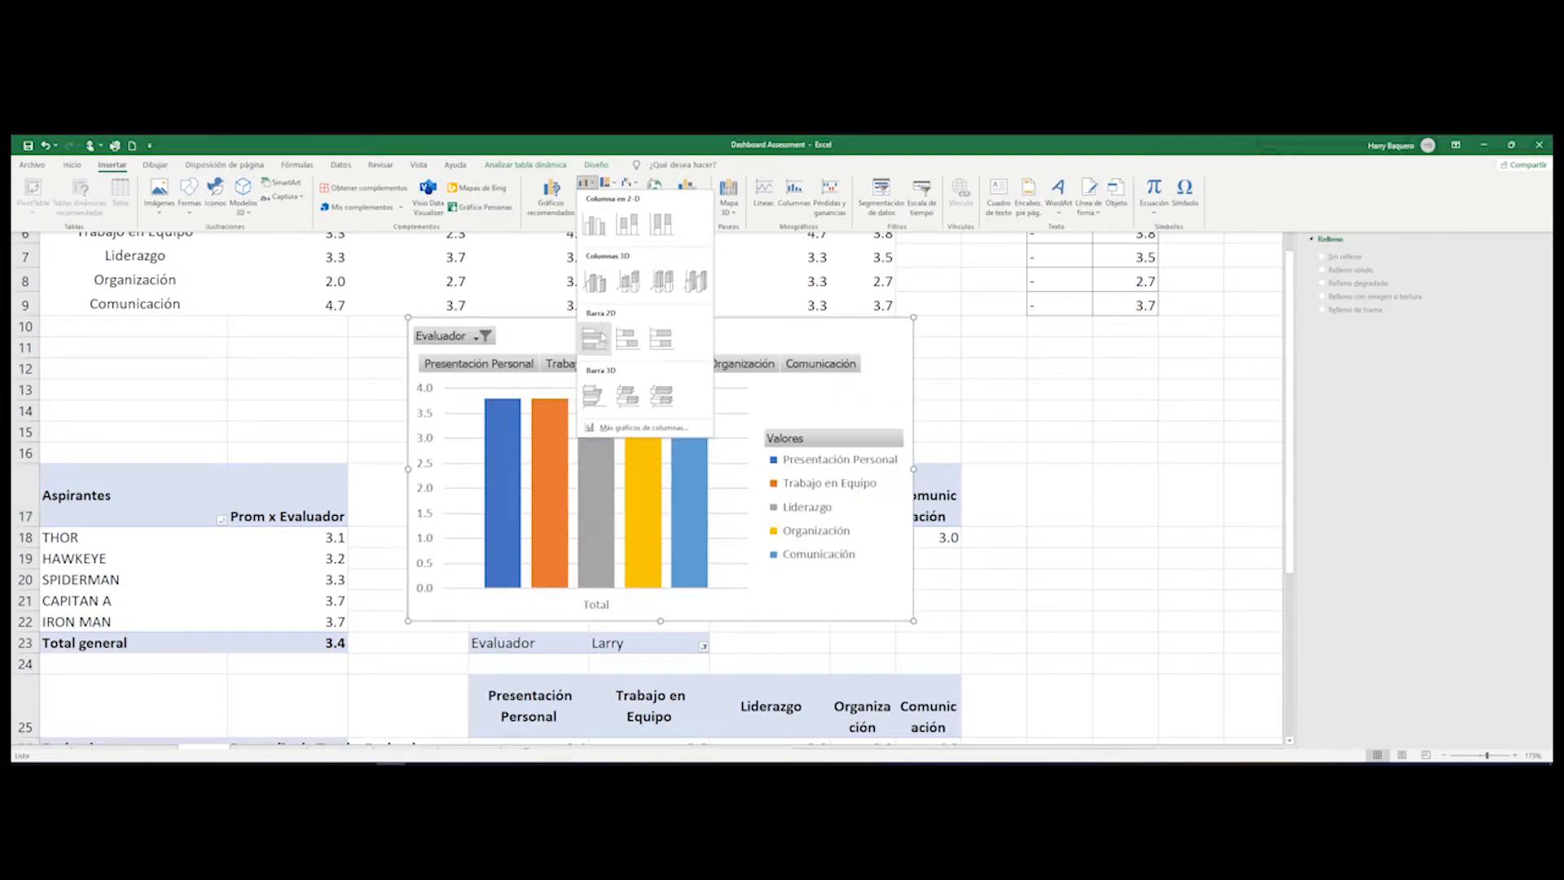
{"action": "left_click", "coordinate": [595, 339]}
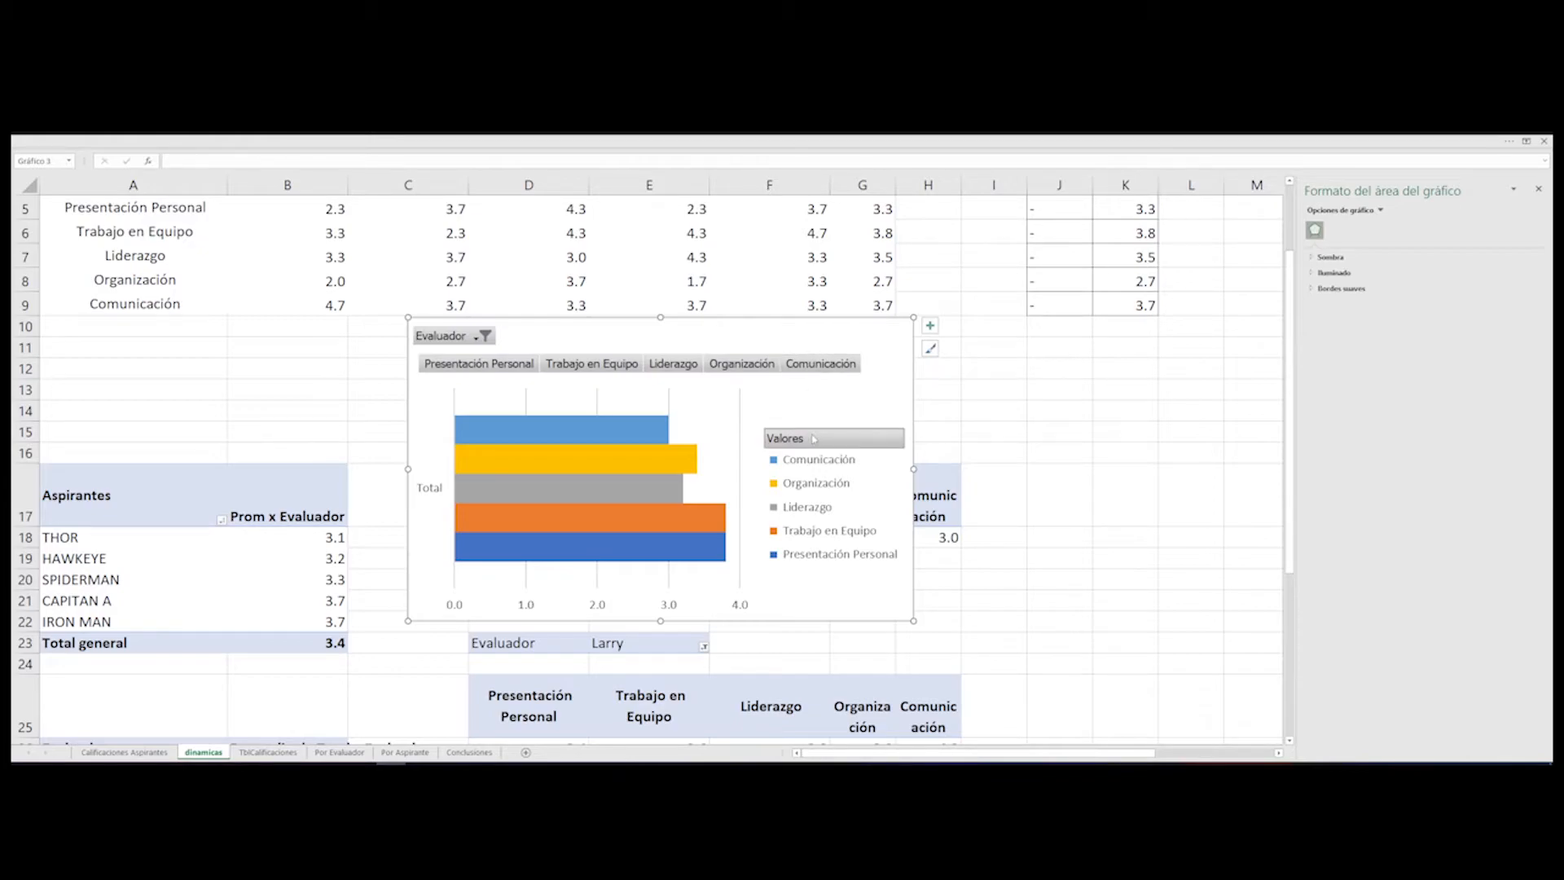
- Inspect the options of the Evaluador filter button on the new bar chart
{"action": "left_click", "coordinate": [476, 338]}
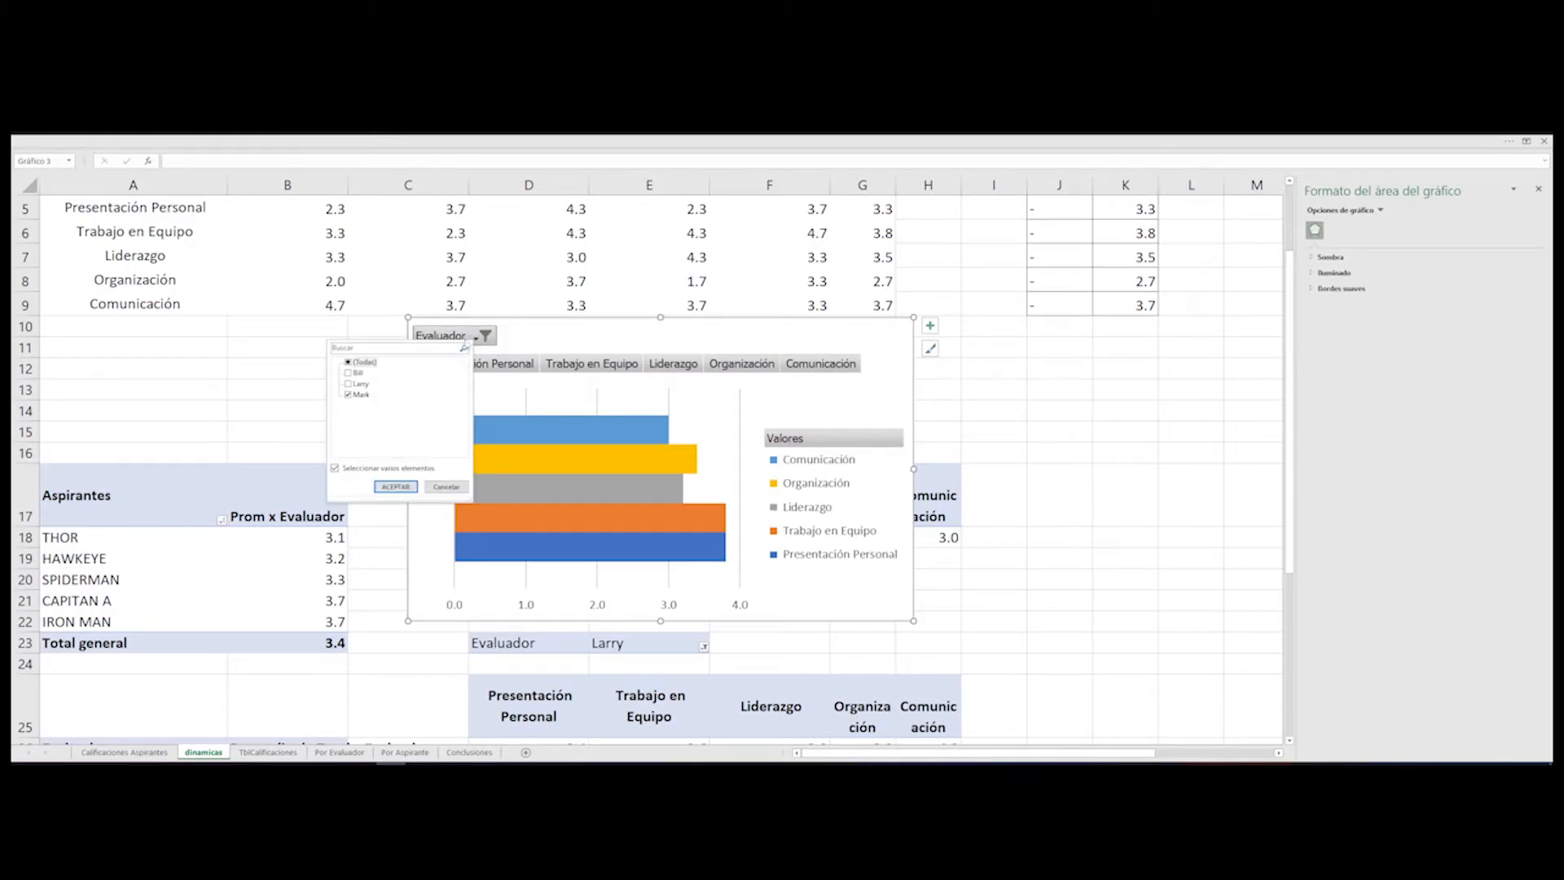
{"action": "left_click", "coordinate": [477, 336]}
{"action": "left_click", "coordinate": [988, 426]}
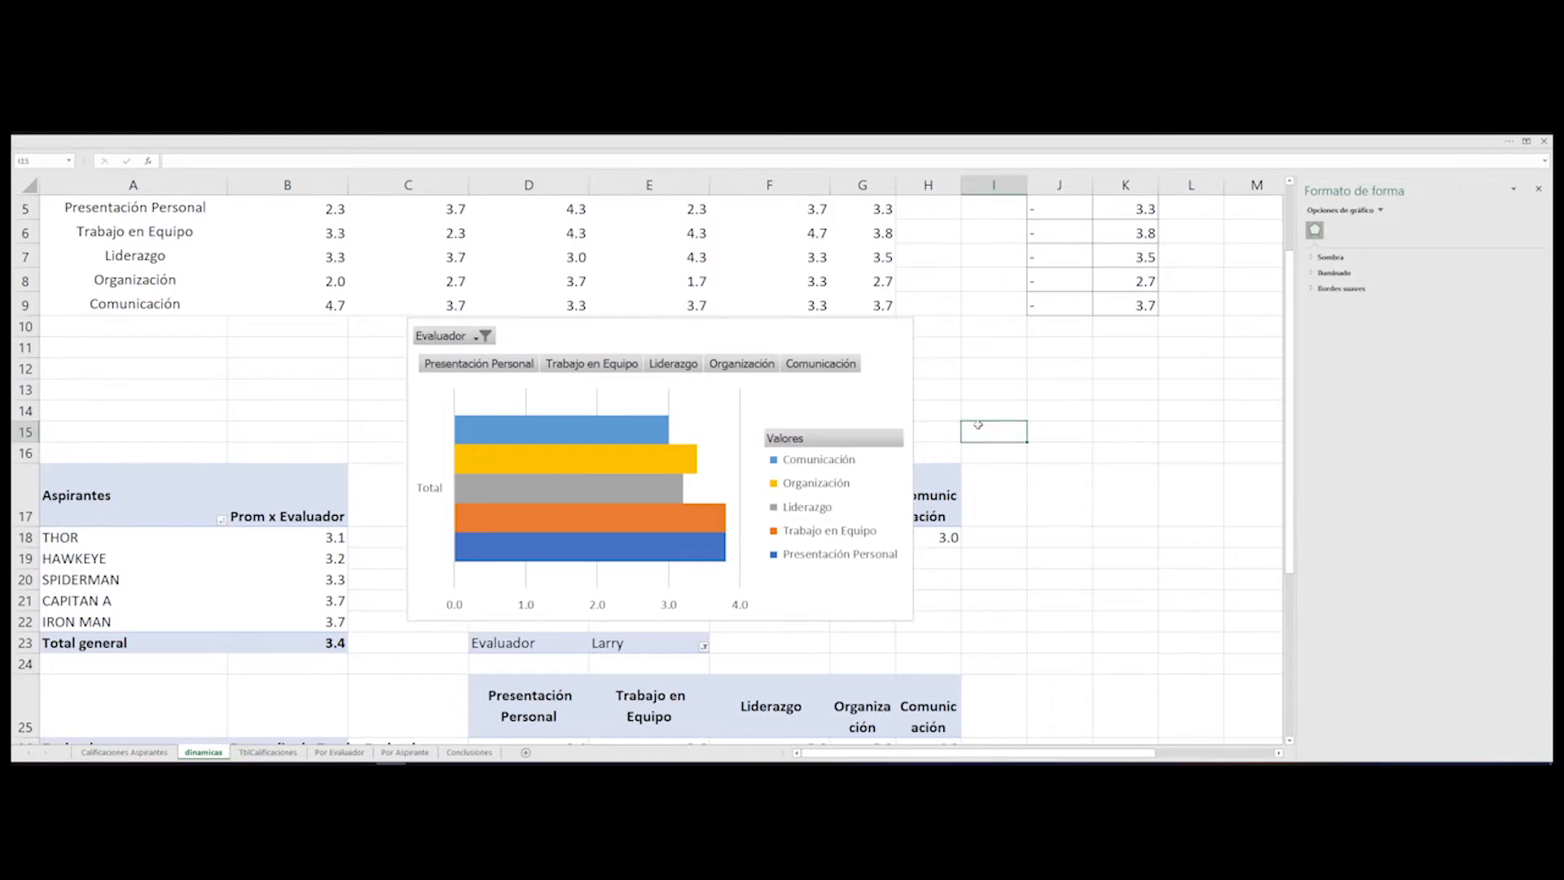
- Look through the pivot chart's design and analysis options and show its field list
{"action": "left_click", "coordinate": [460, 337]}
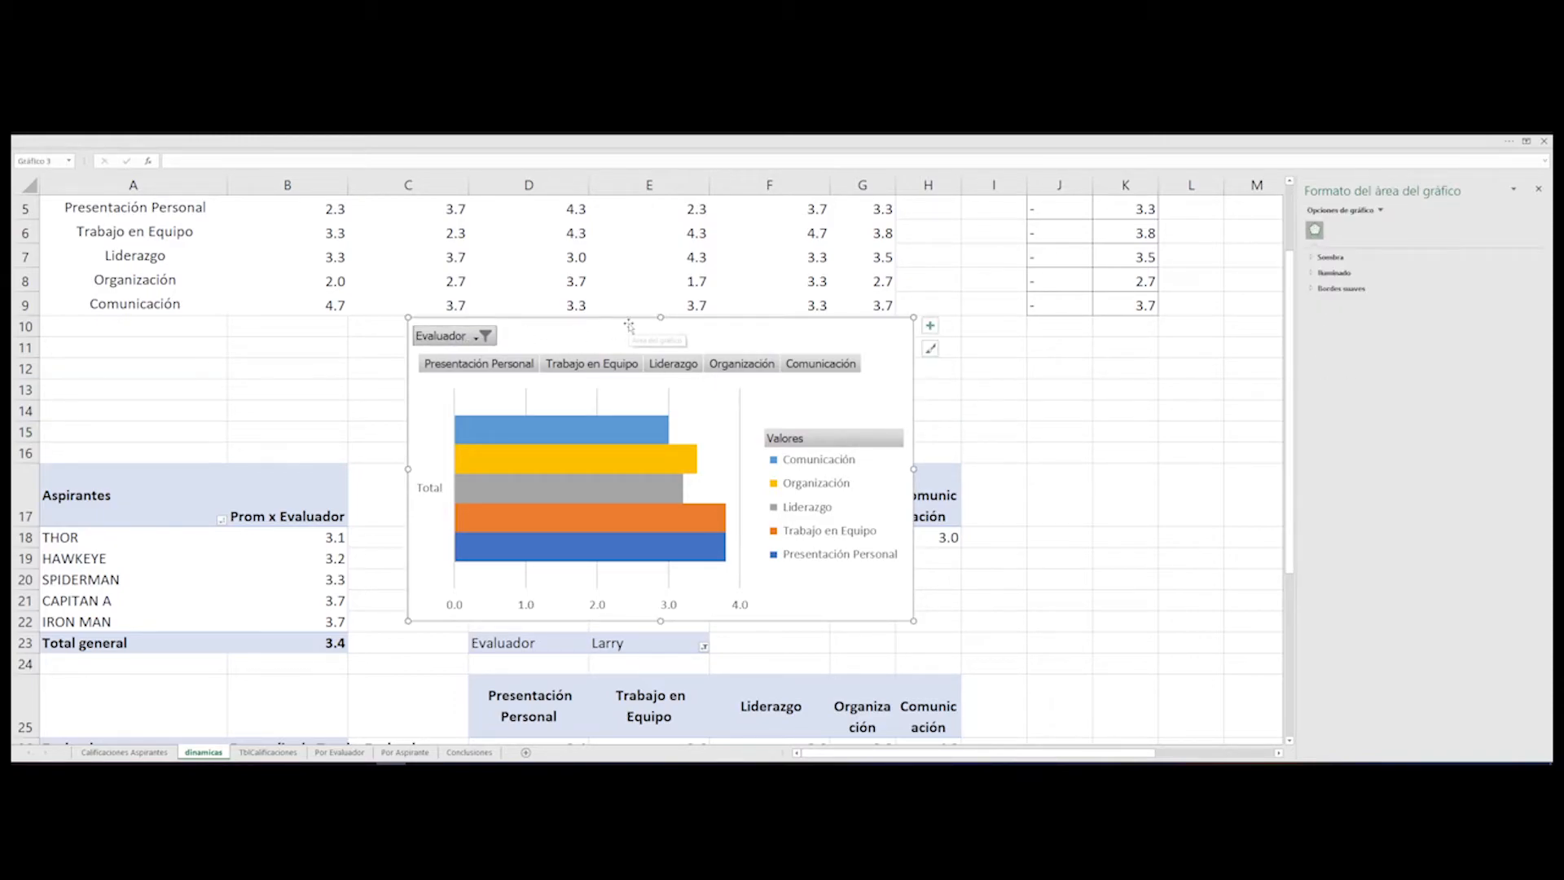
{"action": "left_click", "coordinate": [676, 144]}
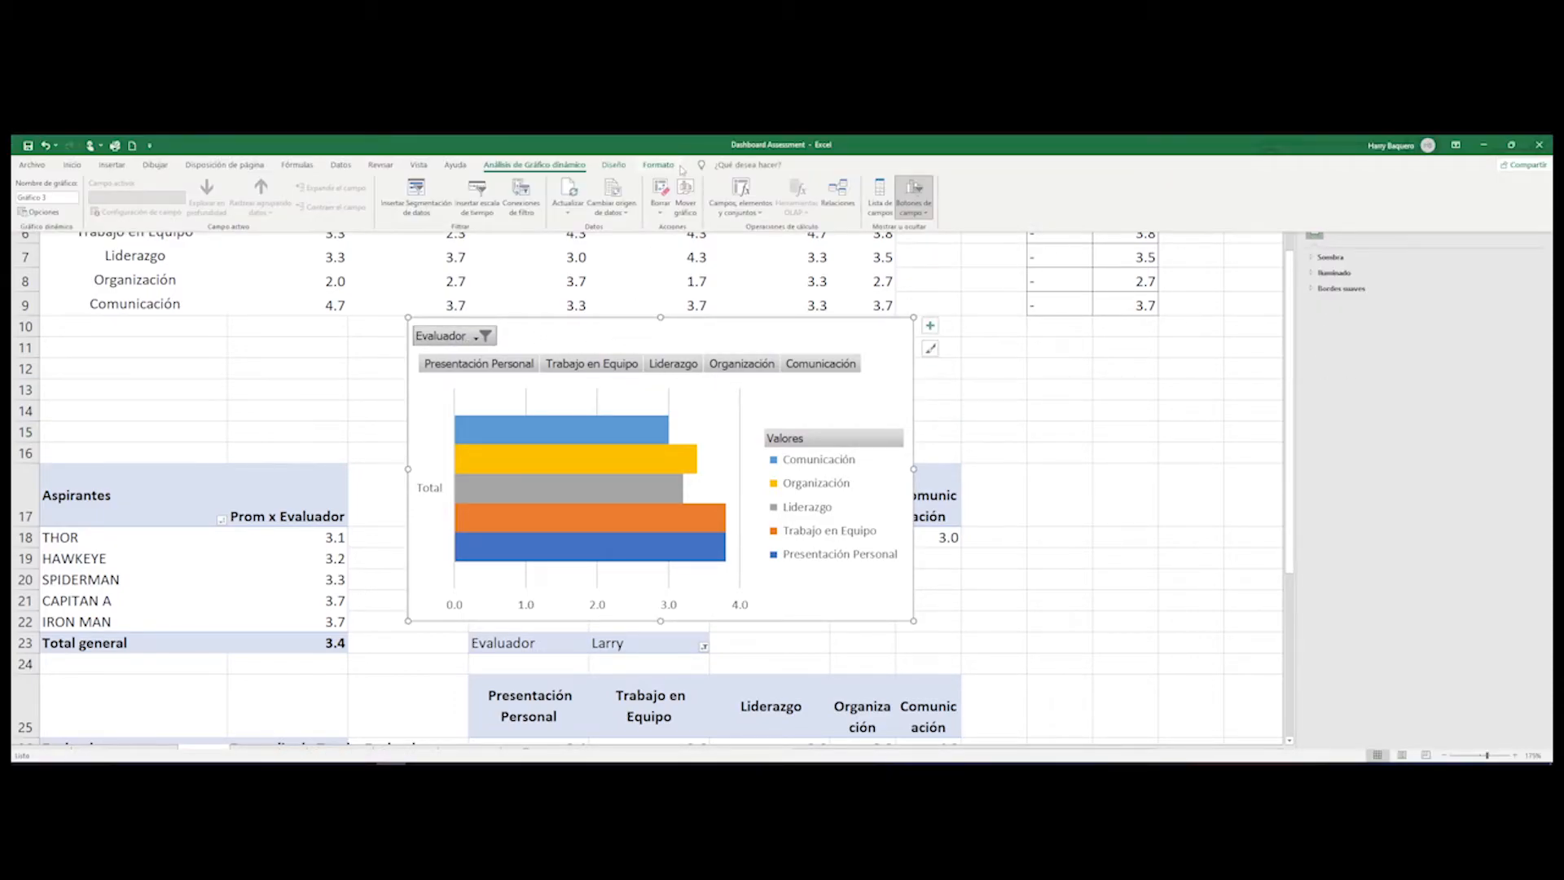
{"action": "left_click", "coordinate": [617, 166]}
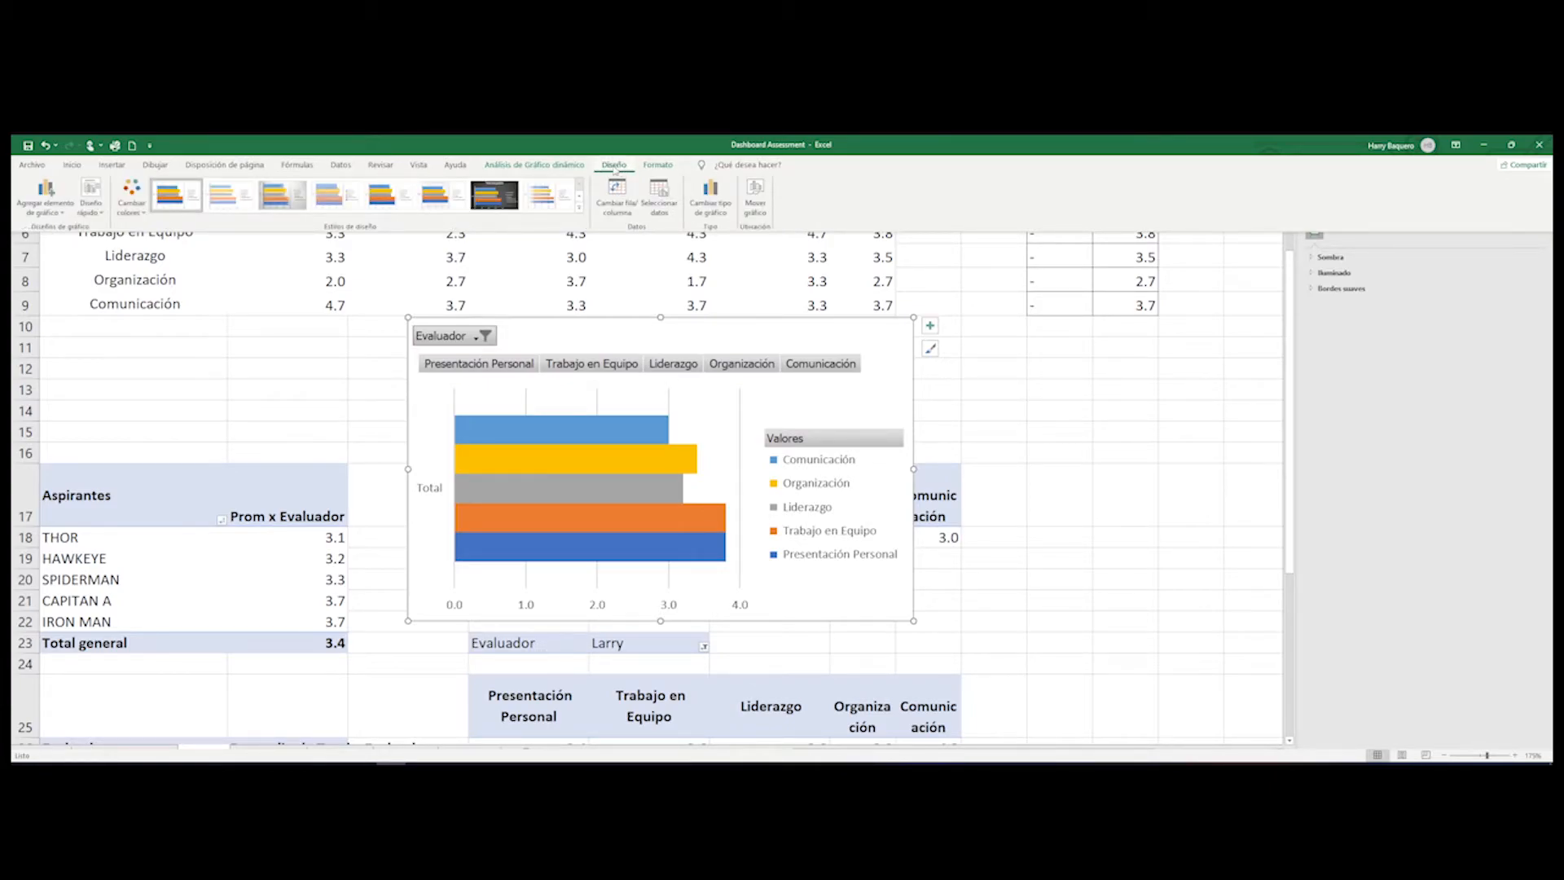
{"action": "left_click", "coordinate": [574, 166]}
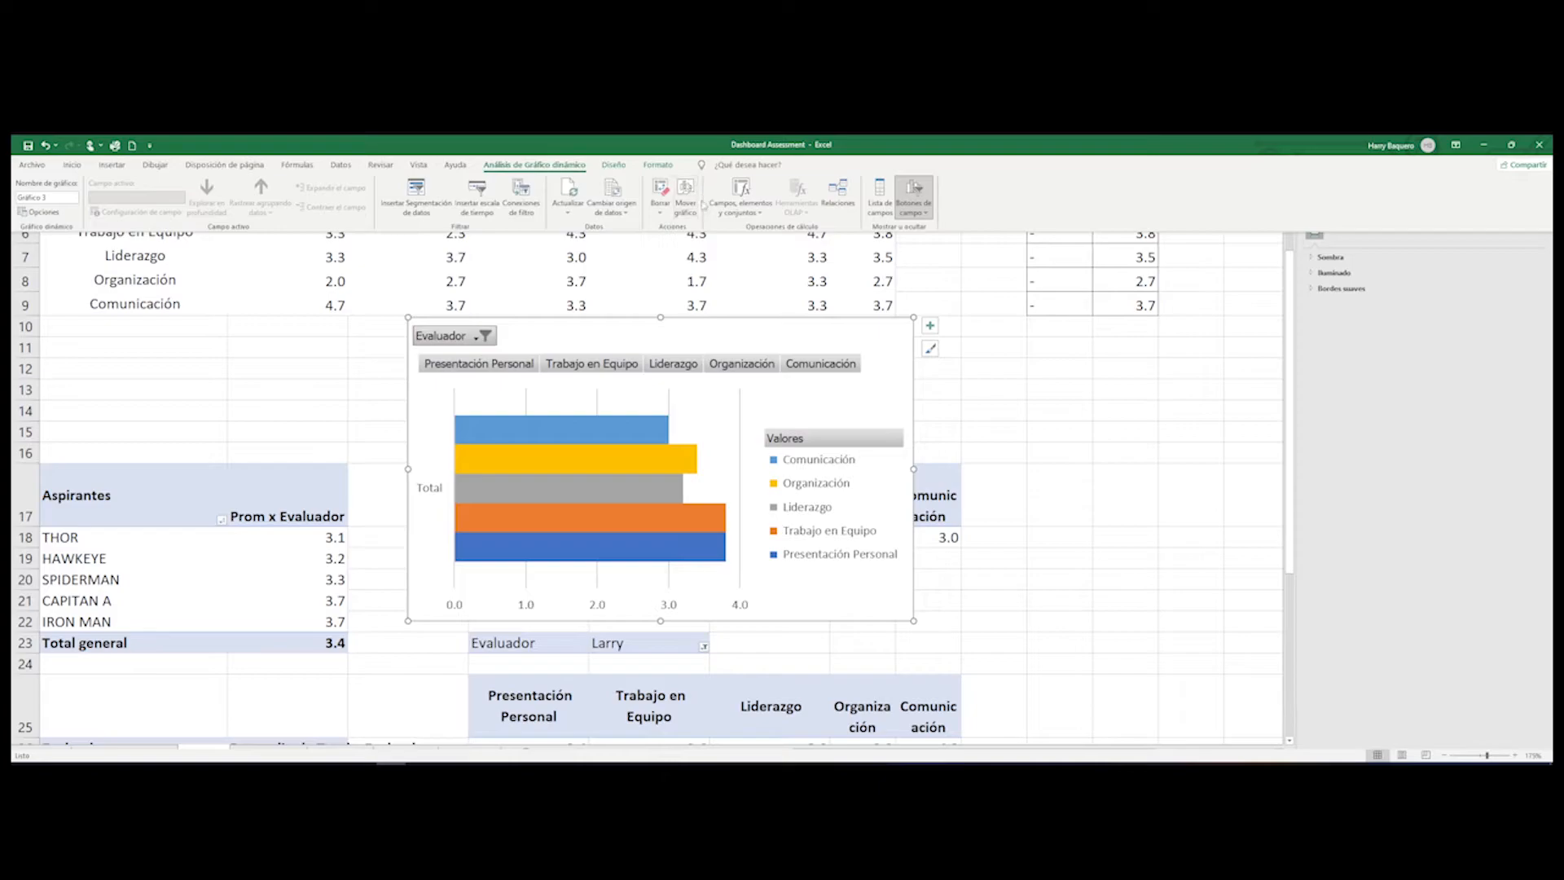
{"action": "left_click", "coordinate": [741, 208]}
{"action": "left_click", "coordinate": [742, 214]}
{"action": "left_click", "coordinate": [880, 200]}
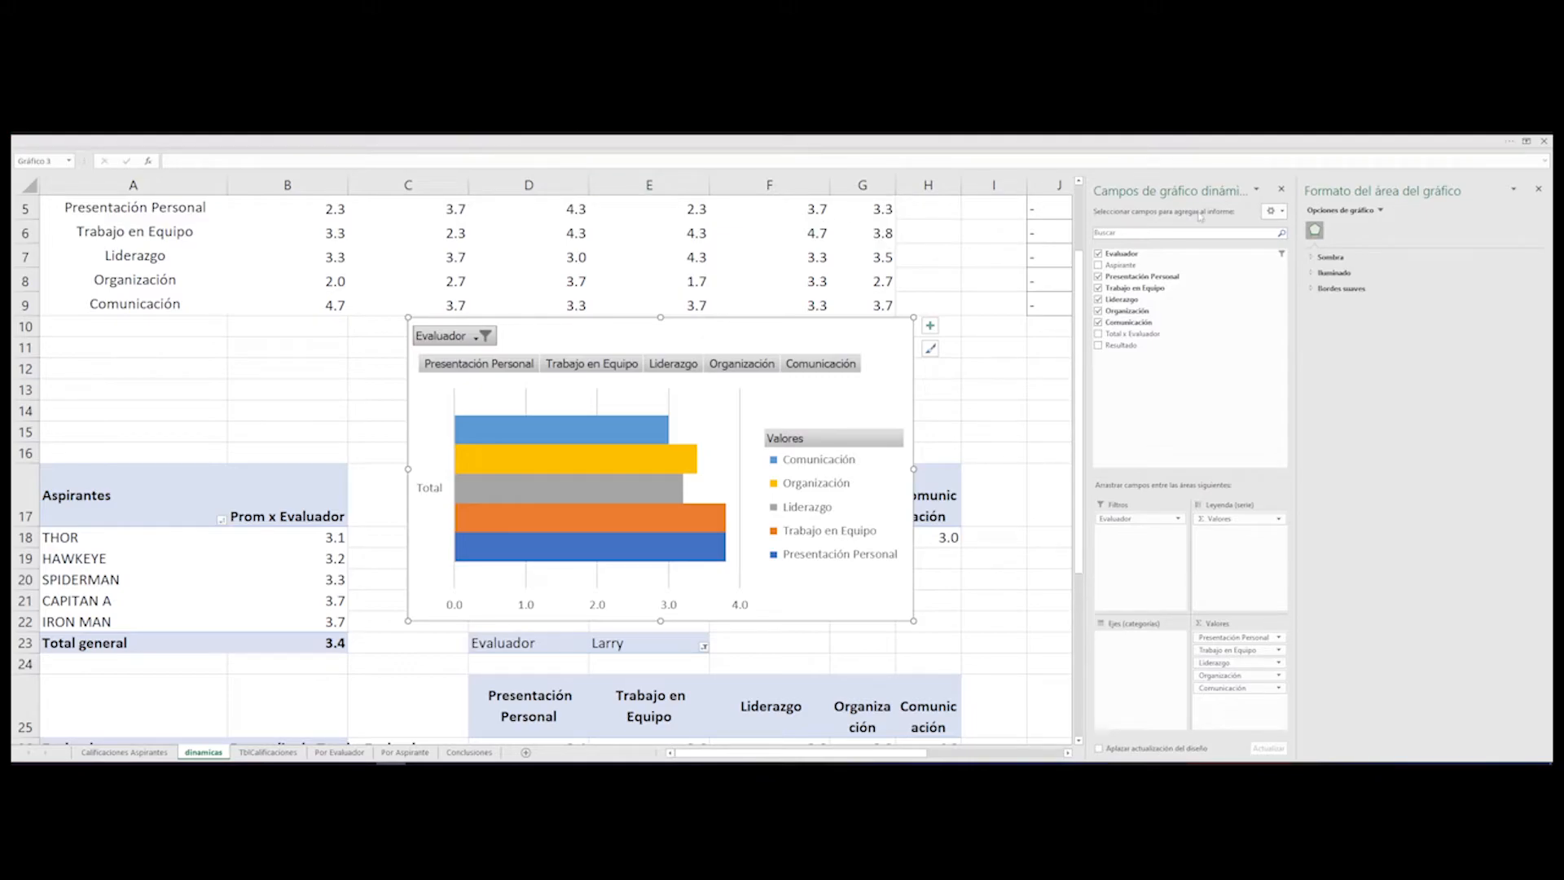
- Hide all field buttons on the new bar chart and close the pivot chart field list
{"action": "left_click", "coordinate": [527, 140]}
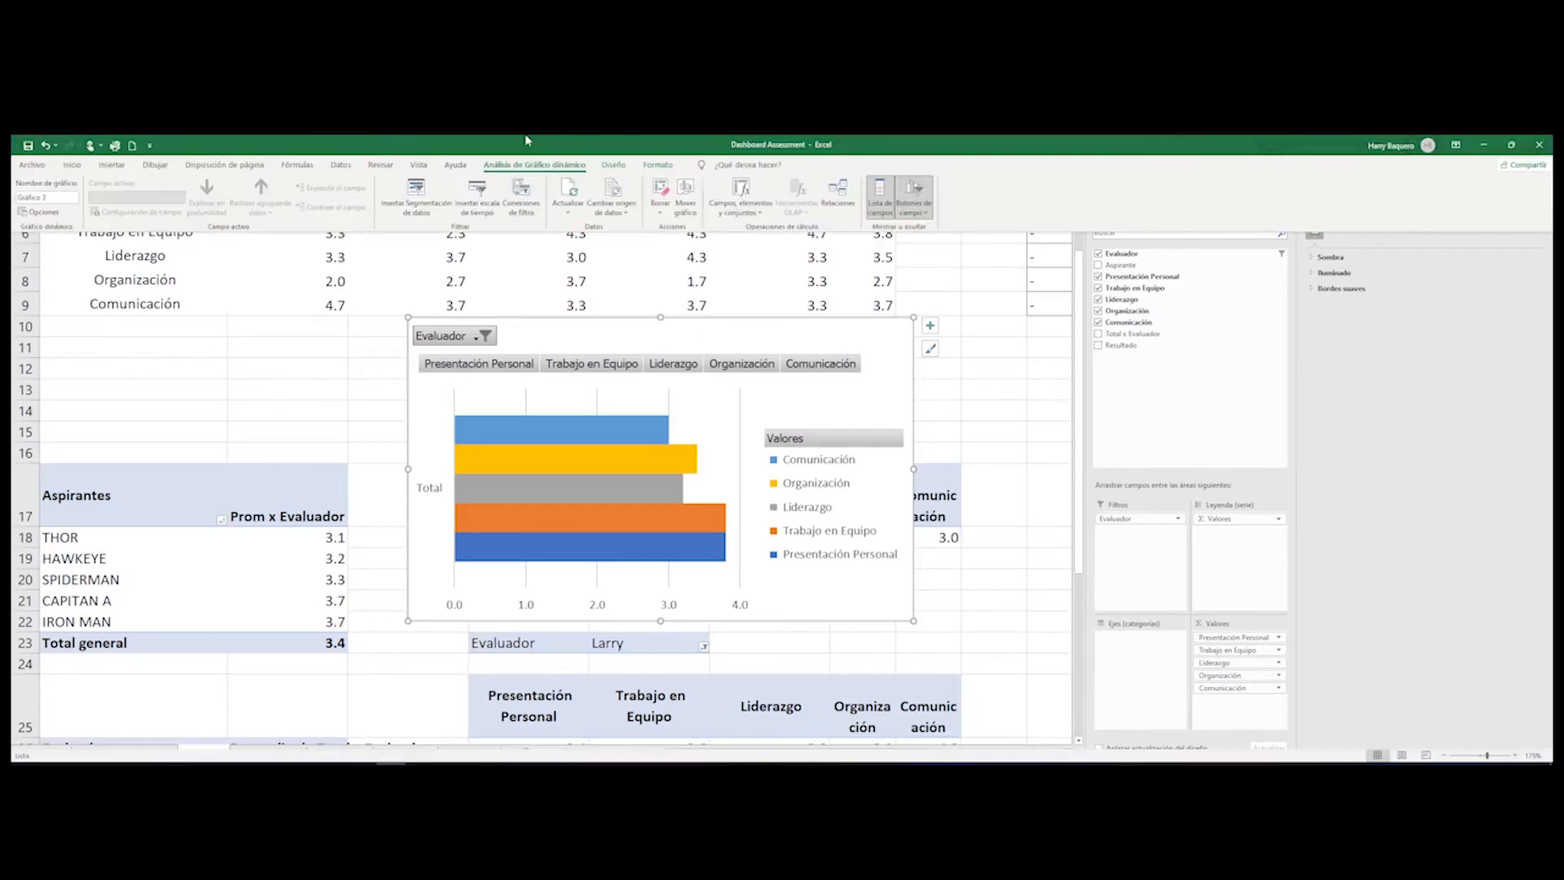
{"action": "left_click", "coordinate": [922, 213]}
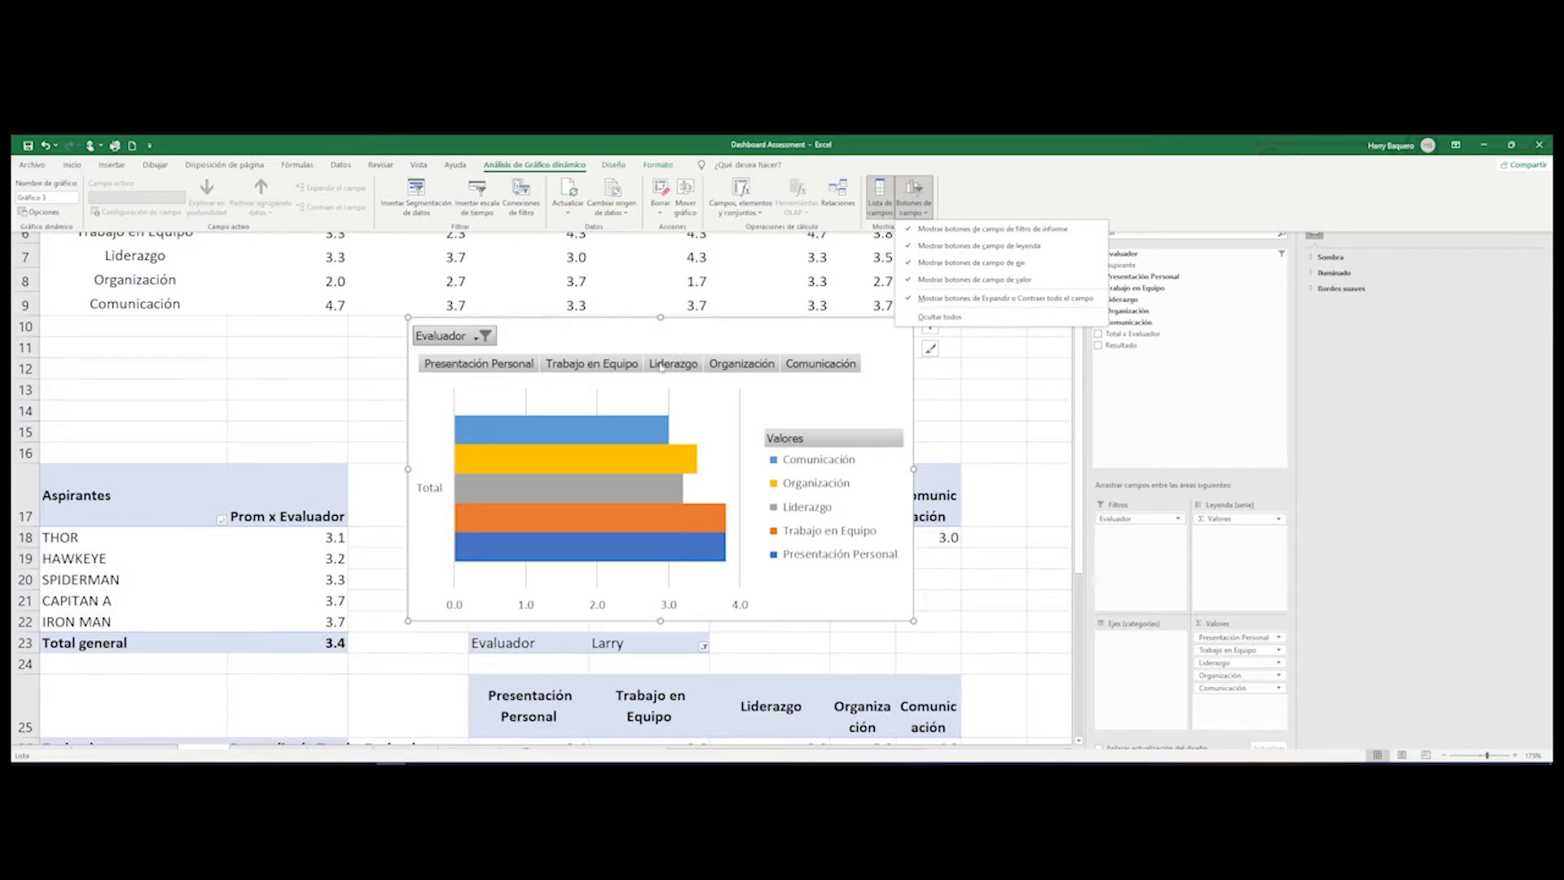
{"action": "left_click", "coordinate": [926, 232]}
{"action": "left_click", "coordinate": [913, 211]}
{"action": "left_click", "coordinate": [935, 316]}
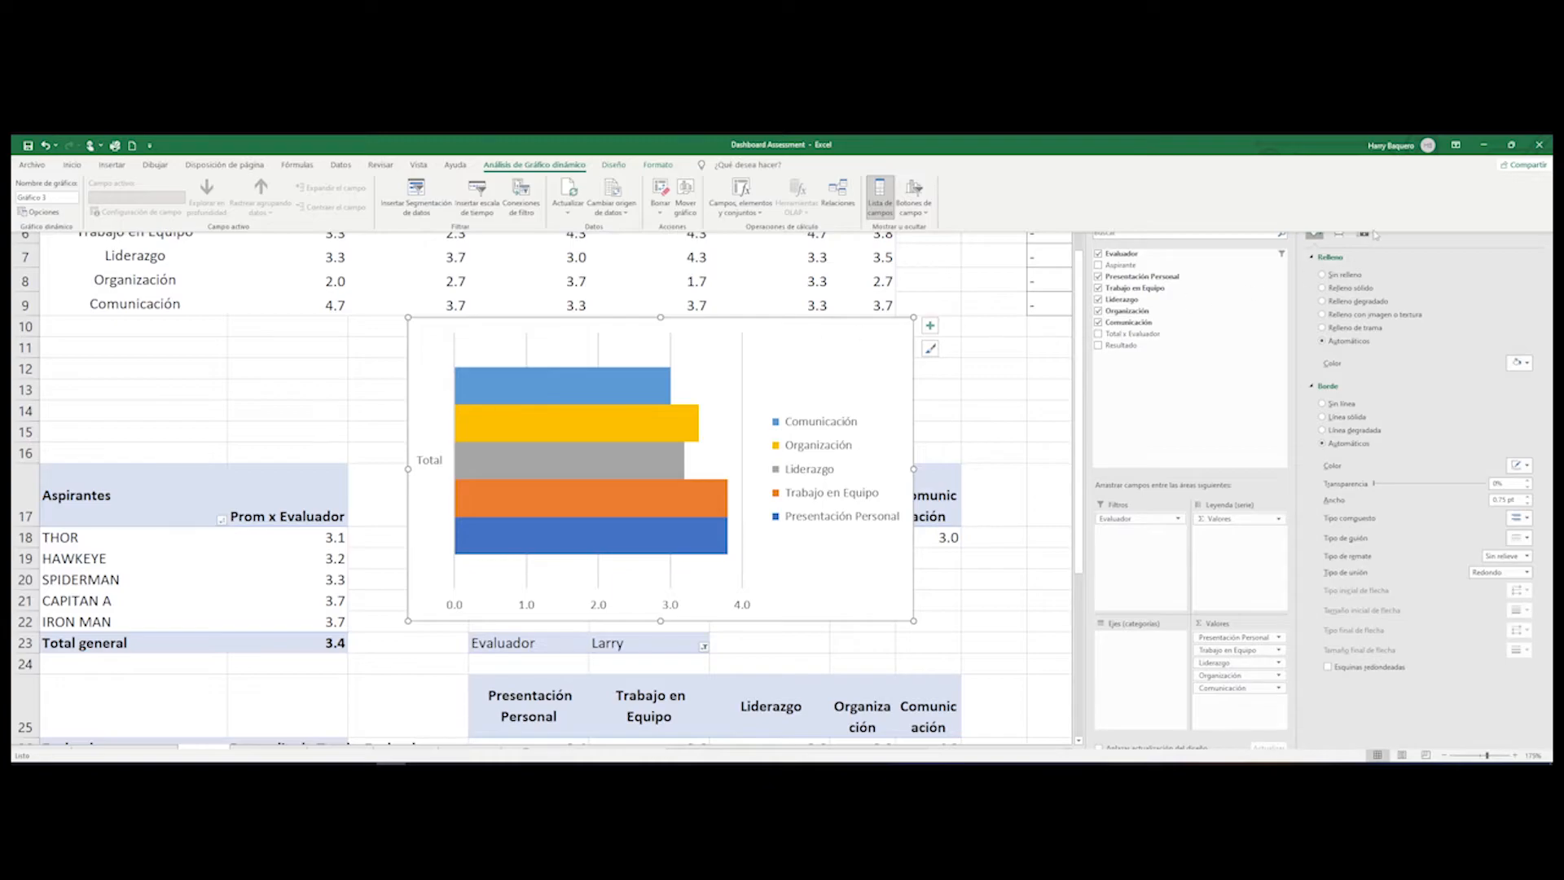
{"action": "key", "text": "ctrl+shift+F1"}
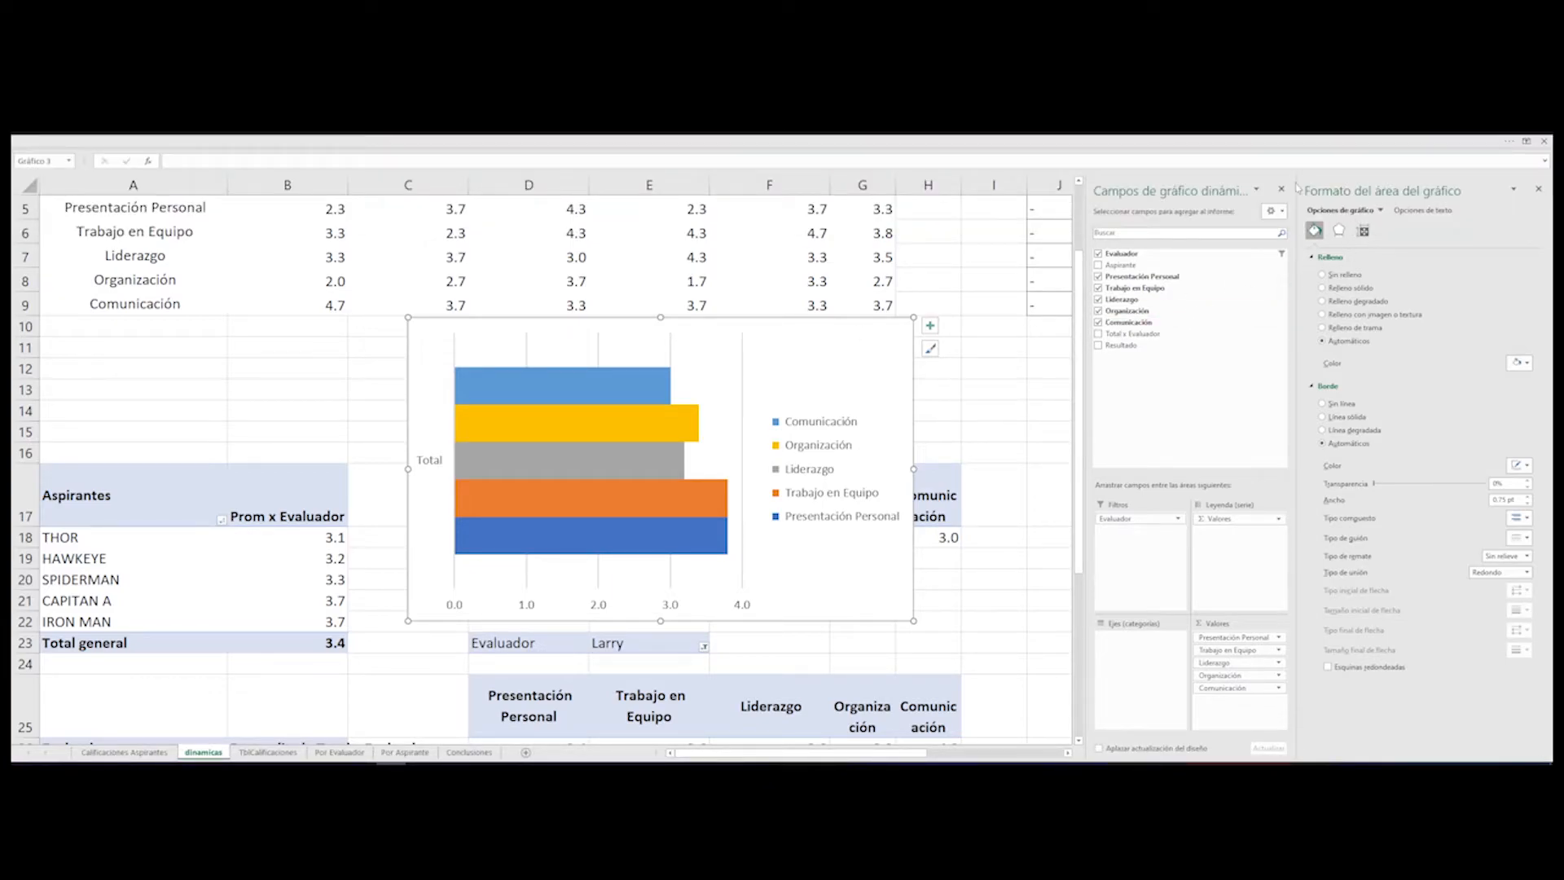
{"action": "left_click", "coordinate": [1282, 190]}
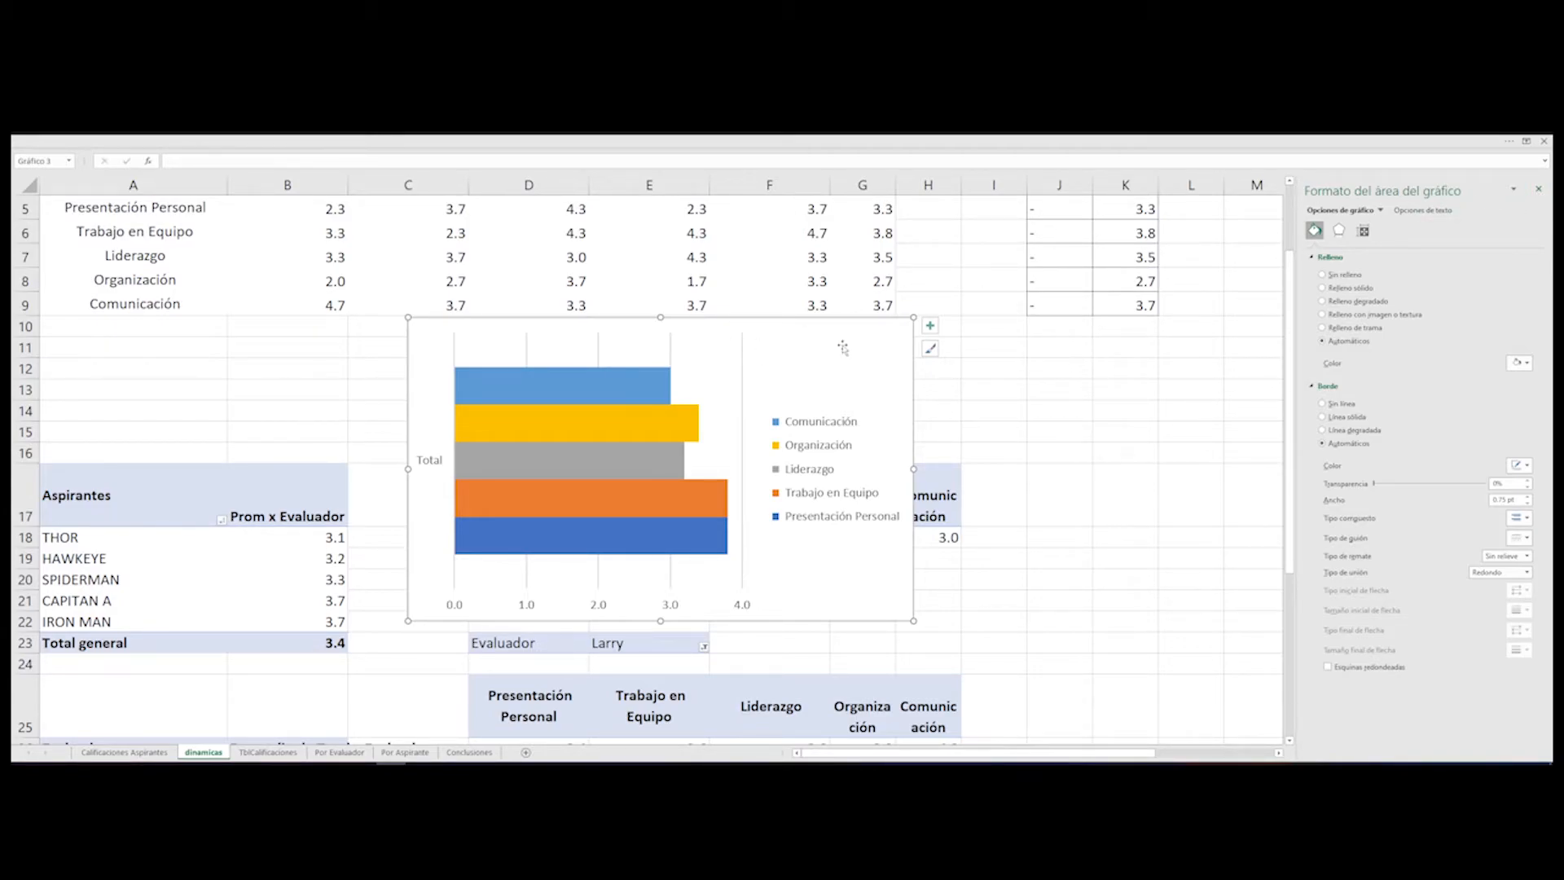
- Move the bar chart from dinamicas to empty space beside the competency labels on Por Evaluador, and make it narrower and taller
{"action": "key", "text": "Delete"}
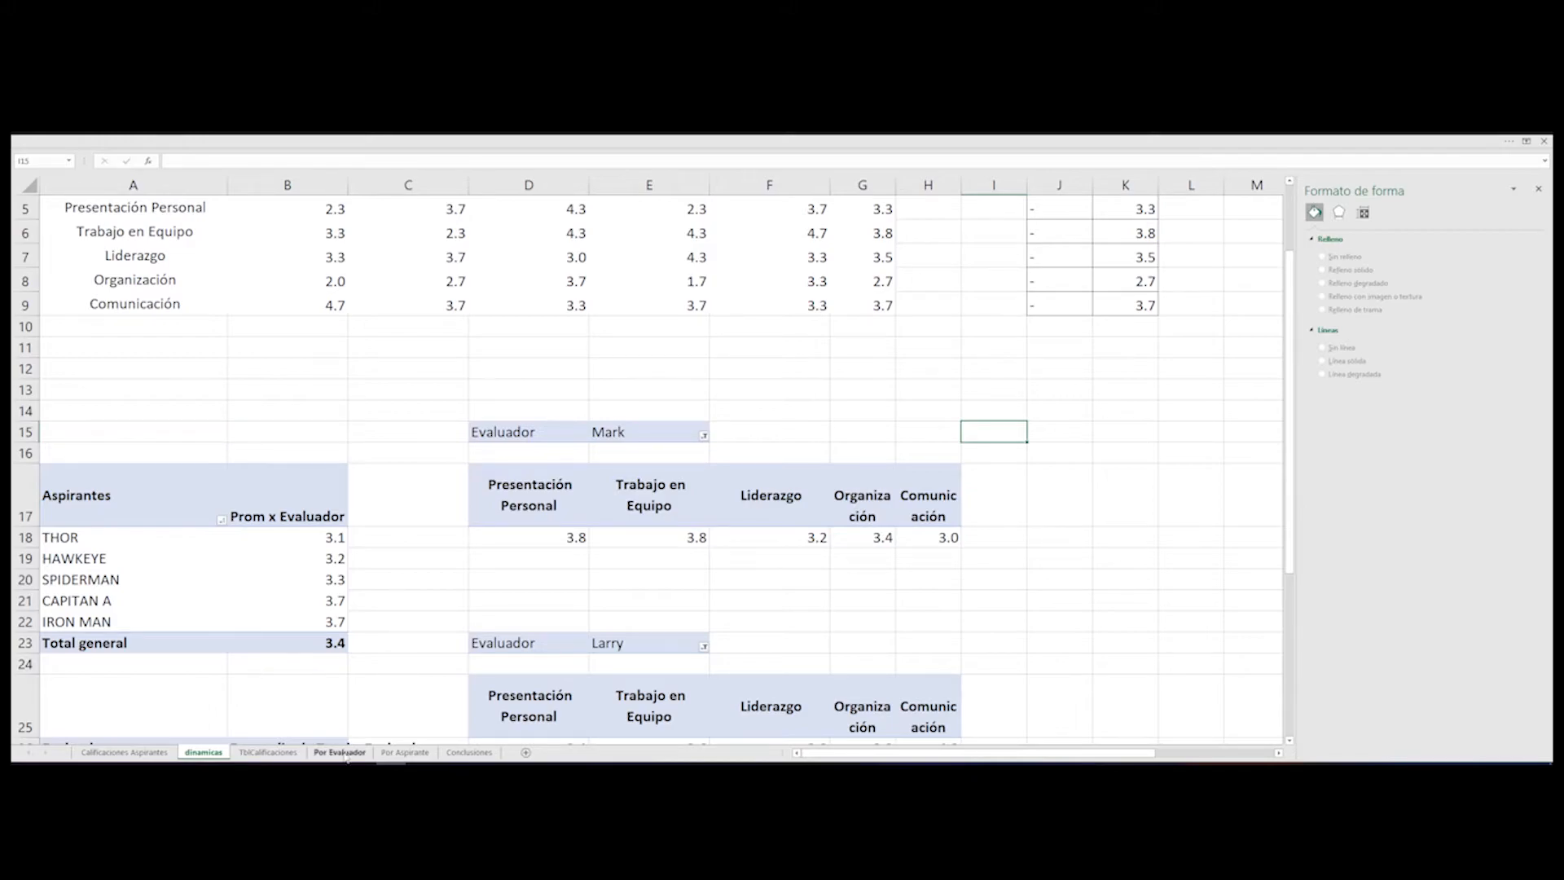
{"action": "left_click", "coordinate": [341, 752]}
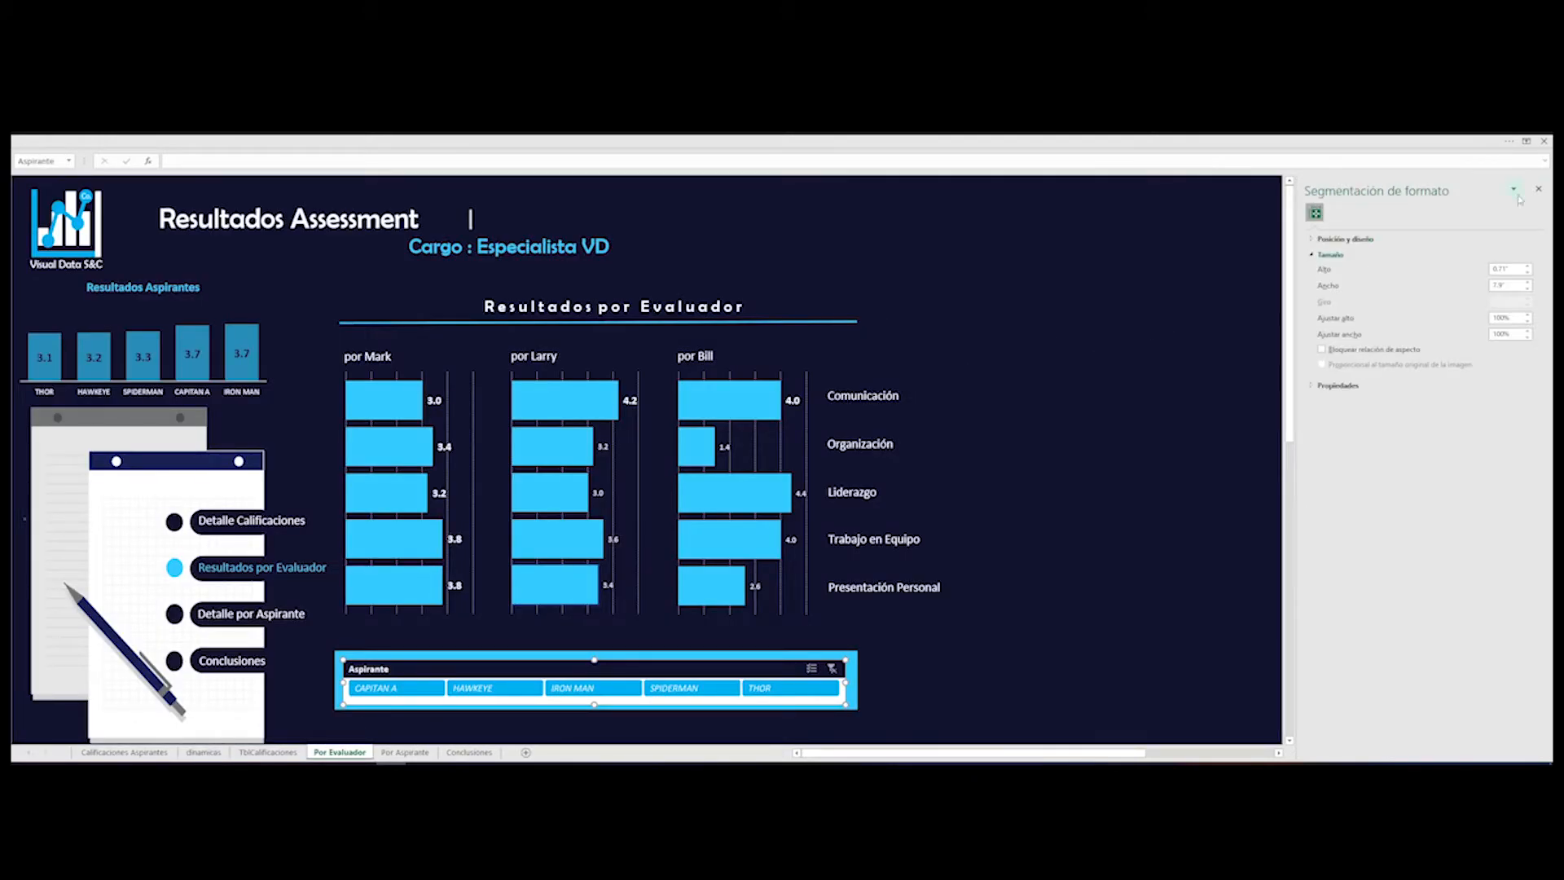
{"action": "left_click", "coordinate": [1539, 189]}
{"action": "left_click", "coordinate": [1124, 349]}
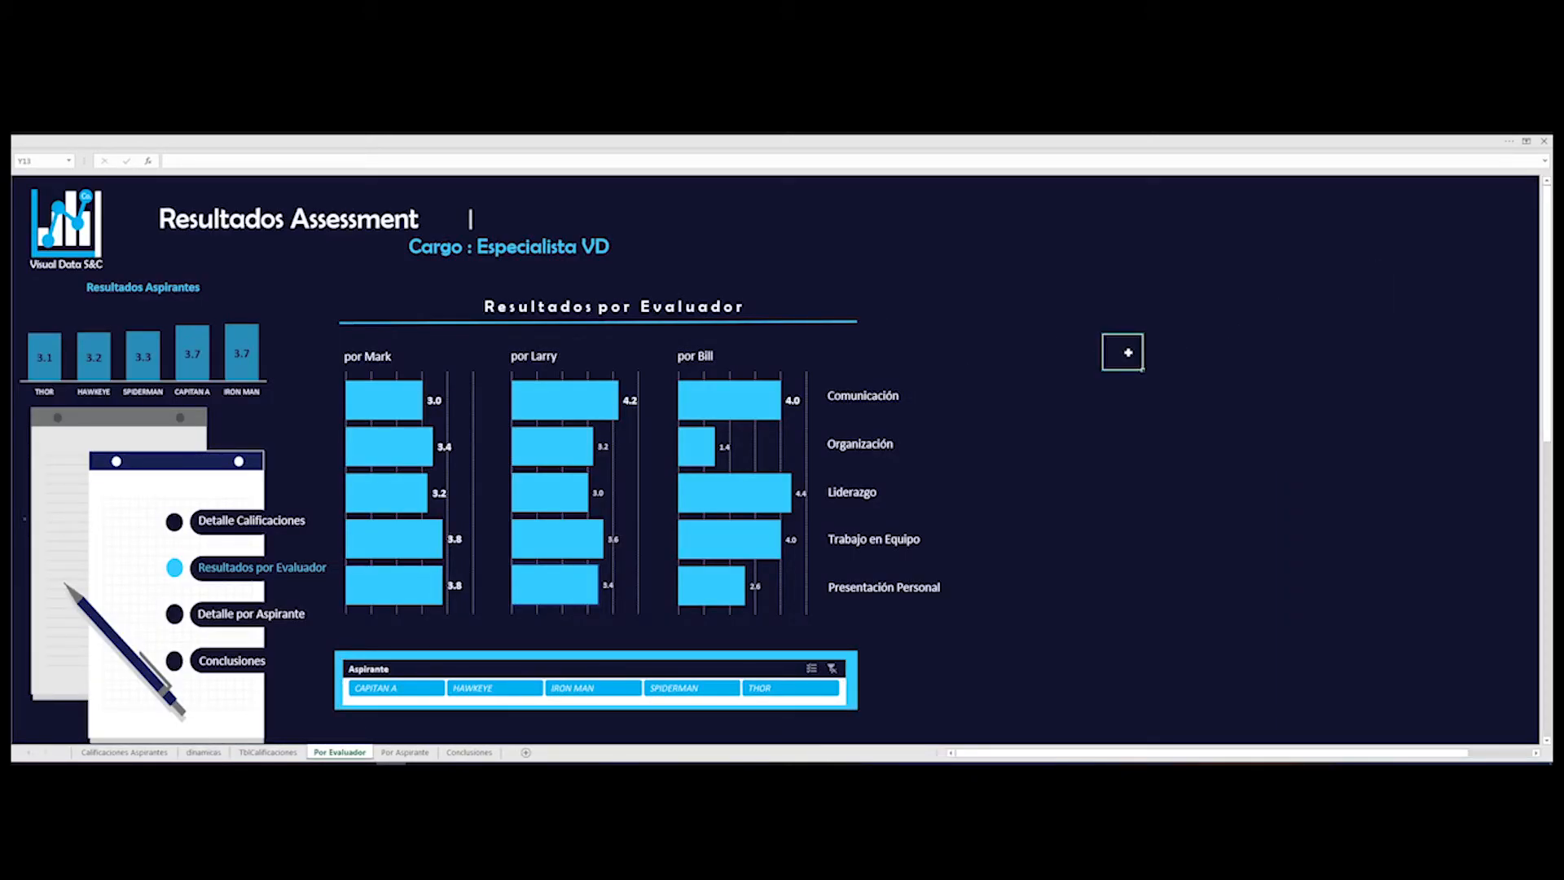
{"action": "key", "text": "ctrl+v"}
{"action": "left_click_drag", "start_coordinate": [1214, 334], "coordinate": [1106, 319]}
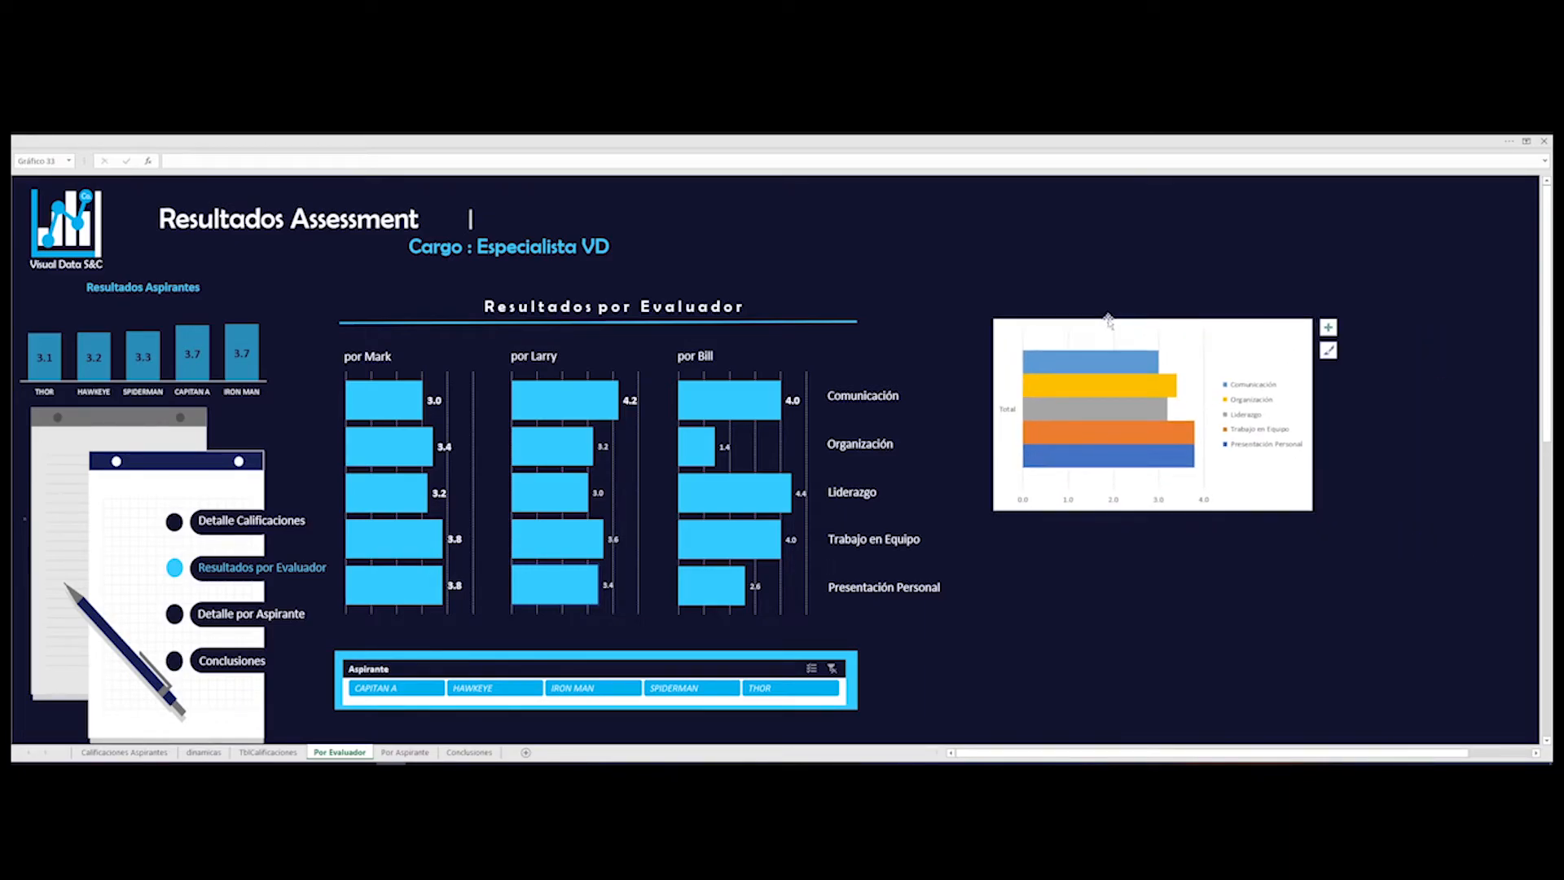
{"action": "left_click_drag", "start_coordinate": [1298, 515], "coordinate": [1252, 614]}
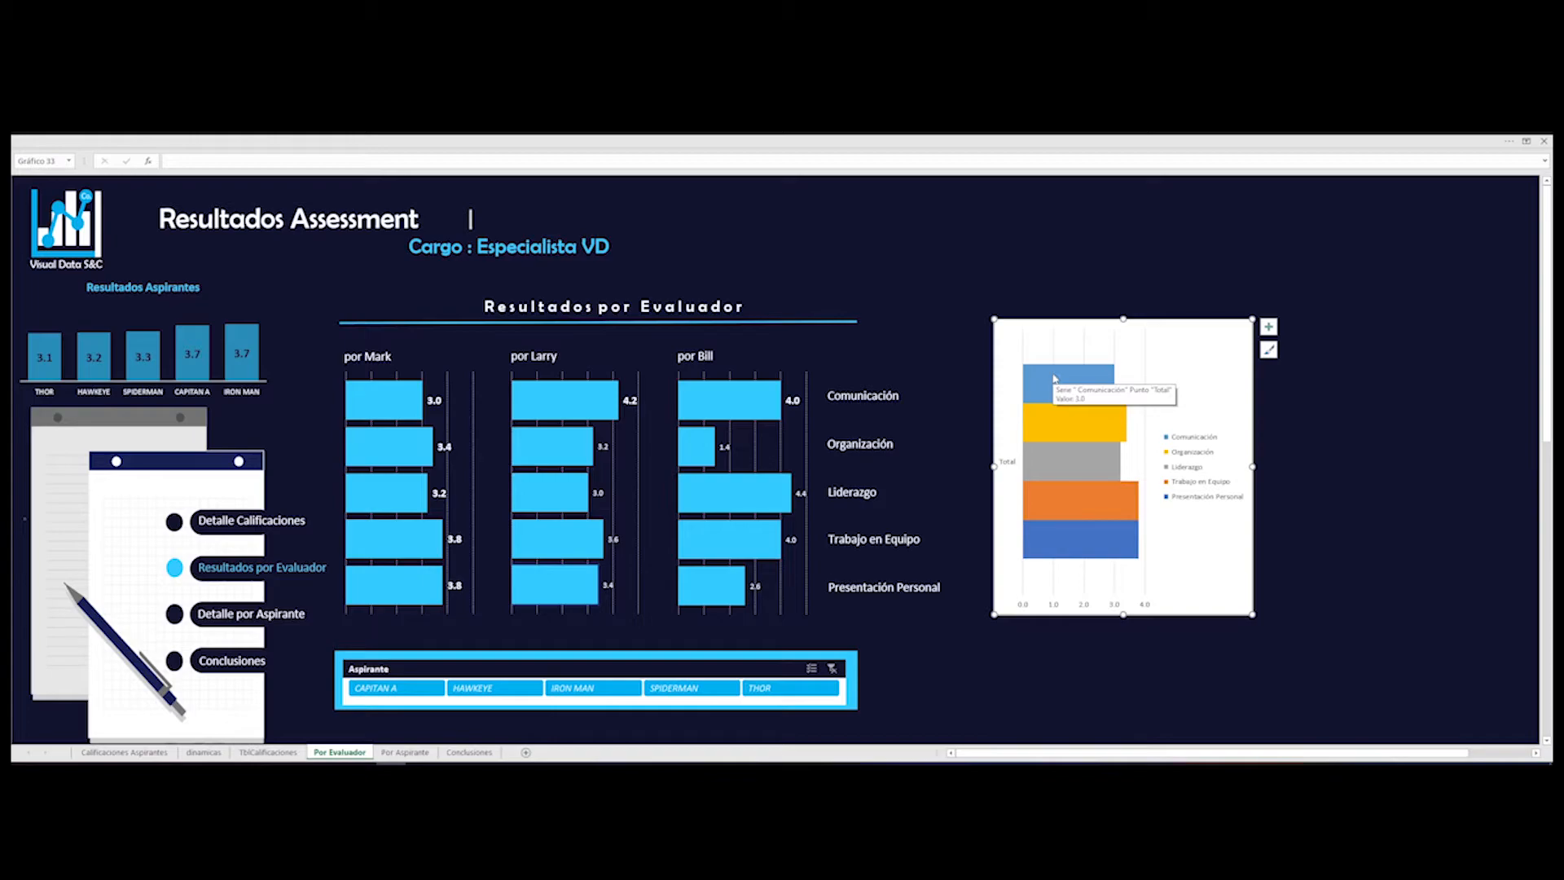
- Set the gap width (Ancho del rango) of the new chart's data series to 50%
{"action": "right_click", "coordinate": [1060, 479]}
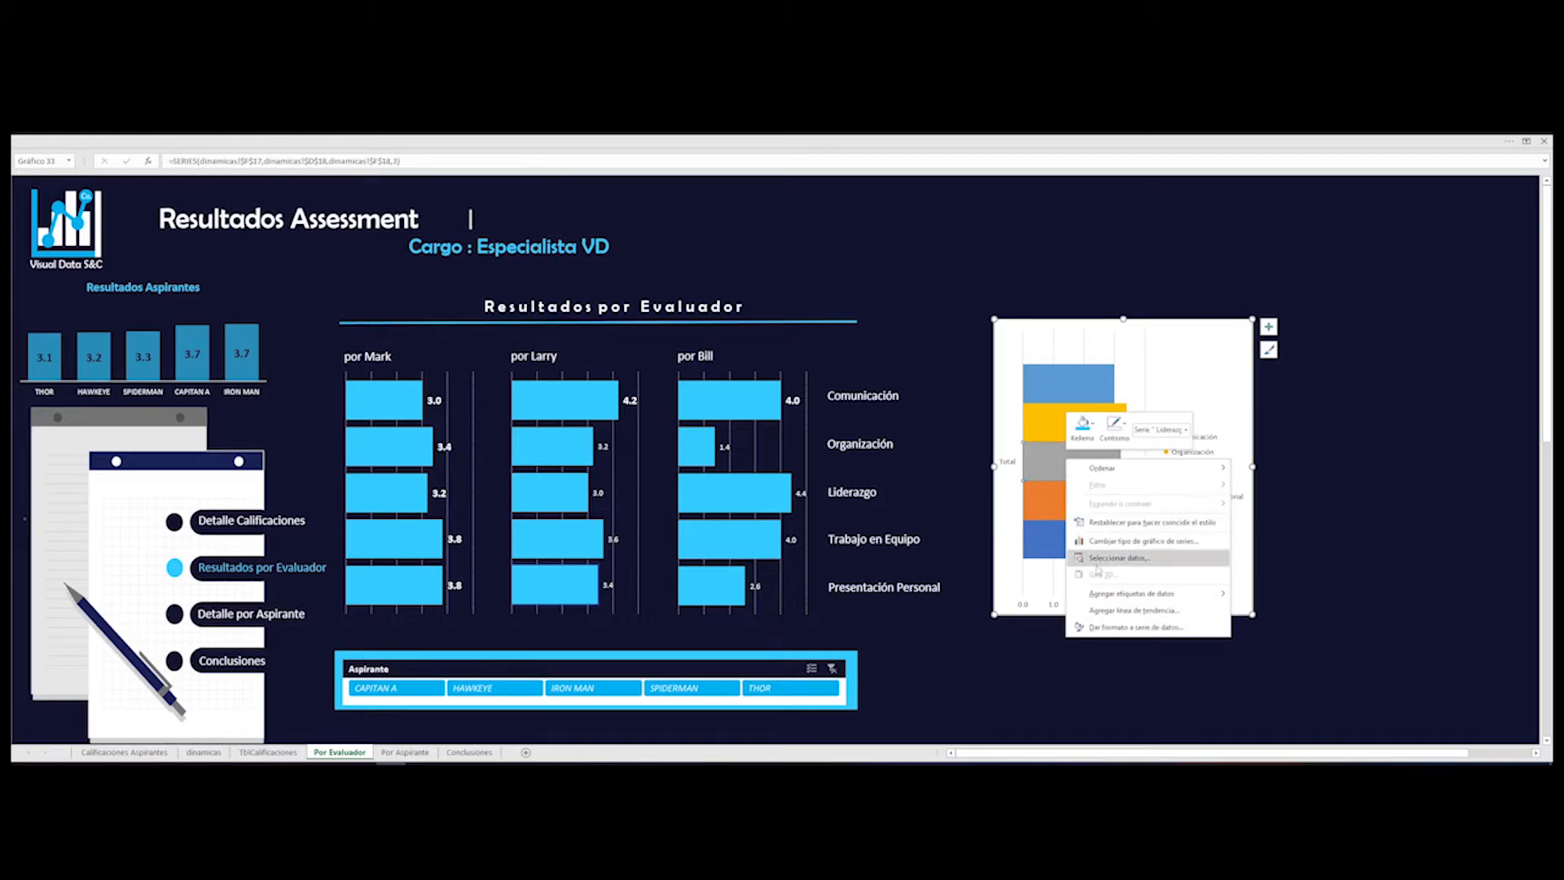
{"action": "left_click", "coordinate": [1110, 628]}
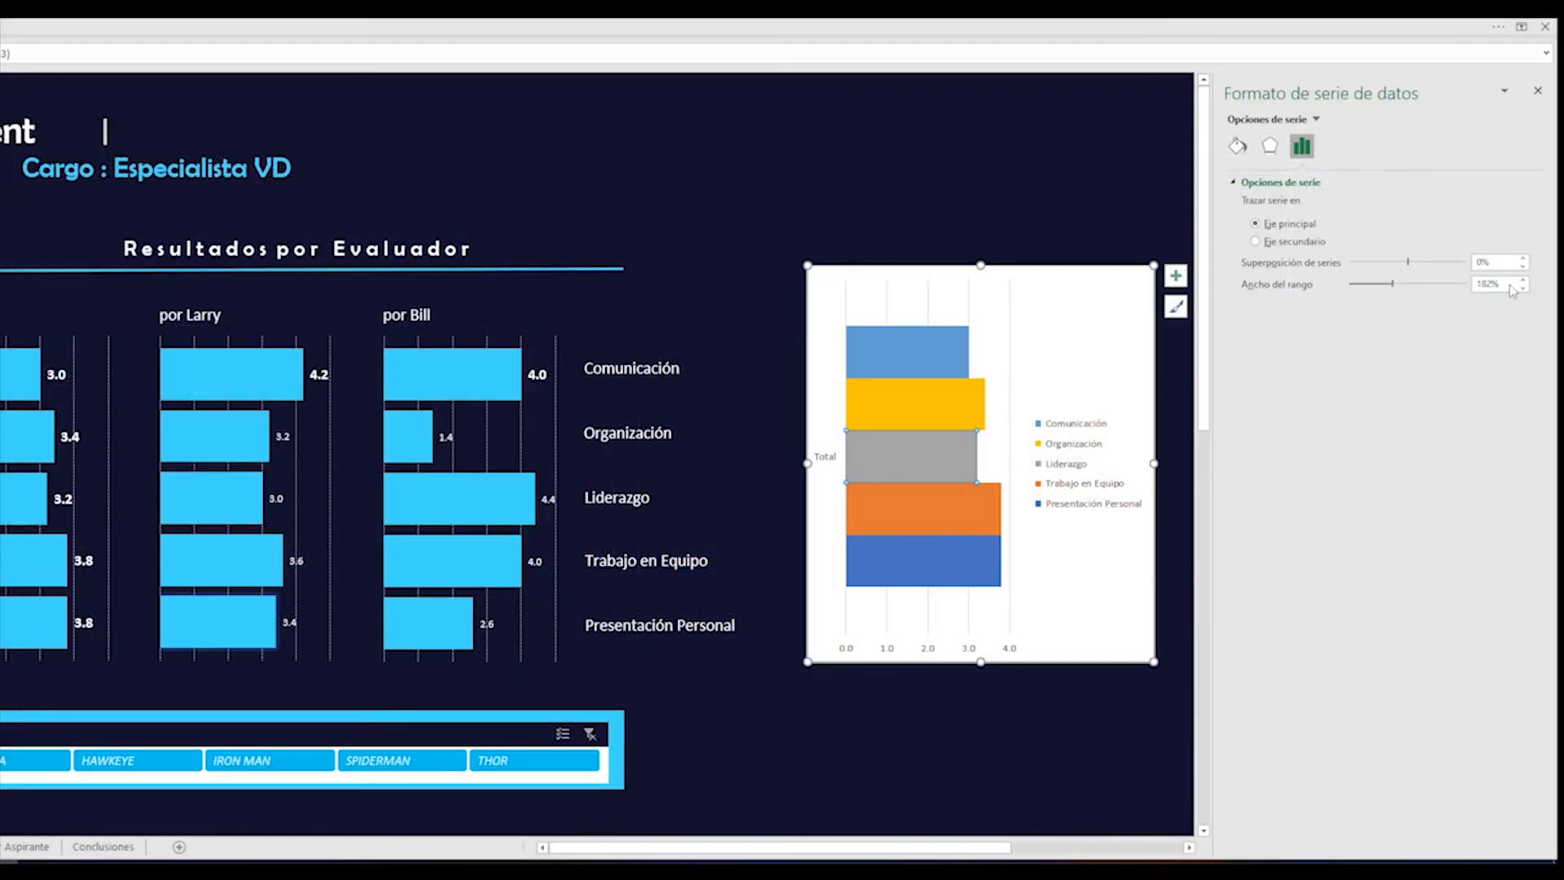
{"action": "left_click_drag", "start_coordinate": [1521, 333], "coordinate": [1486, 333]}
{"action": "type", "text": "50"}
{"action": "key", "text": "Return"}
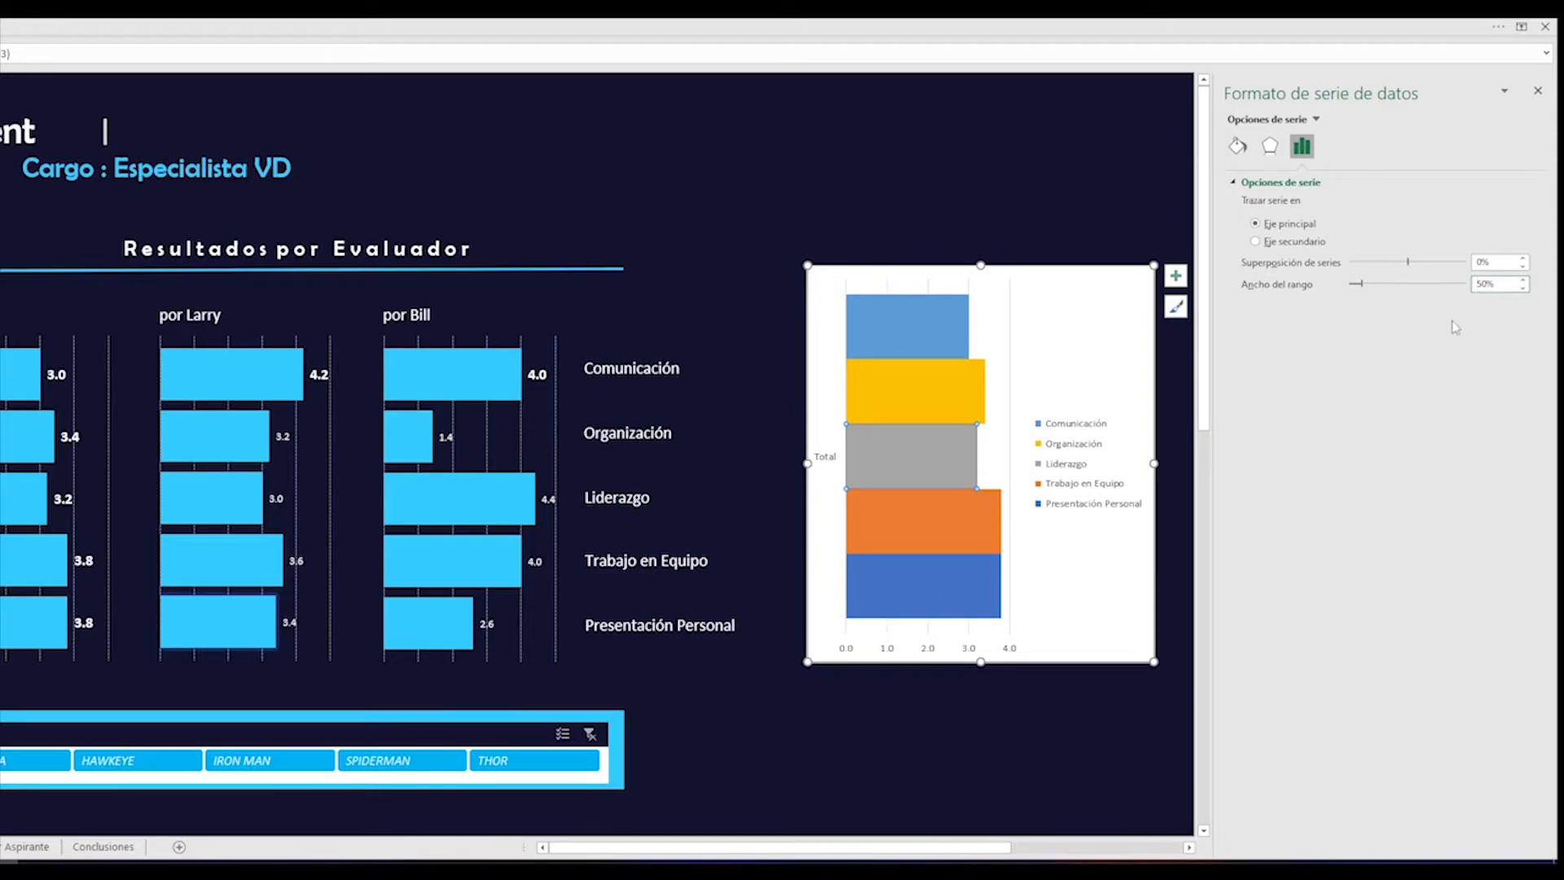
- Set the series overlap (Superposición de series) of the new chart to -20%
{"action": "left_click_drag", "start_coordinate": [1499, 262], "coordinate": [1460, 260]}
{"action": "type", "text": "-2"}
{"action": "key", "text": "Return"}
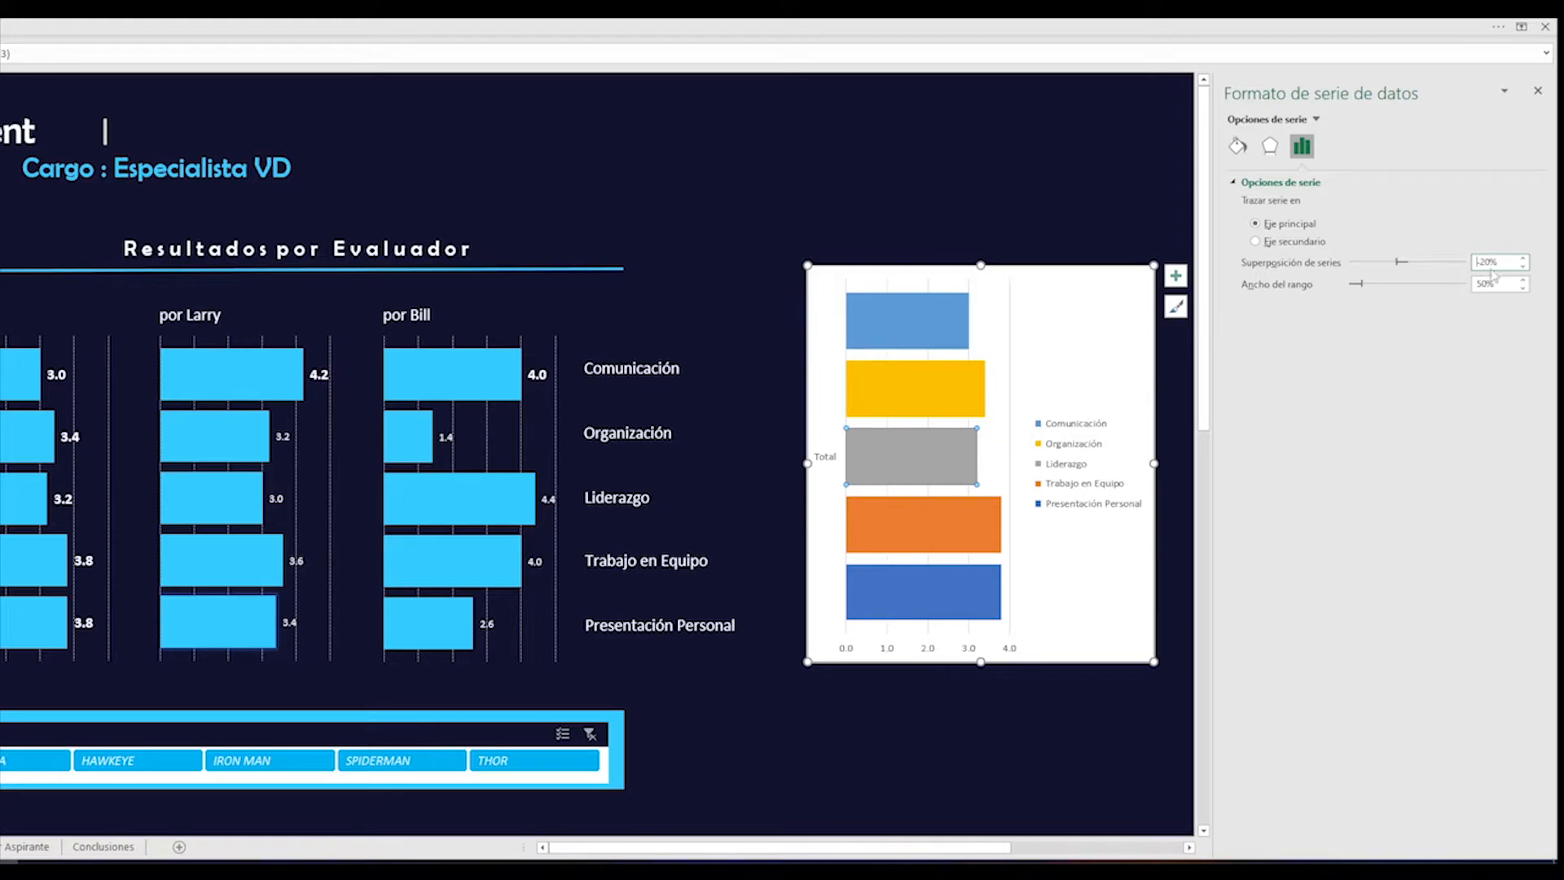
- Change the new chart's series overlap (Superposición de series) to 40%
{"action": "left_click_drag", "start_coordinate": [1508, 257], "coordinate": [1466, 254]}
{"action": "type", "text": "40"}
{"action": "key", "text": "Return"}
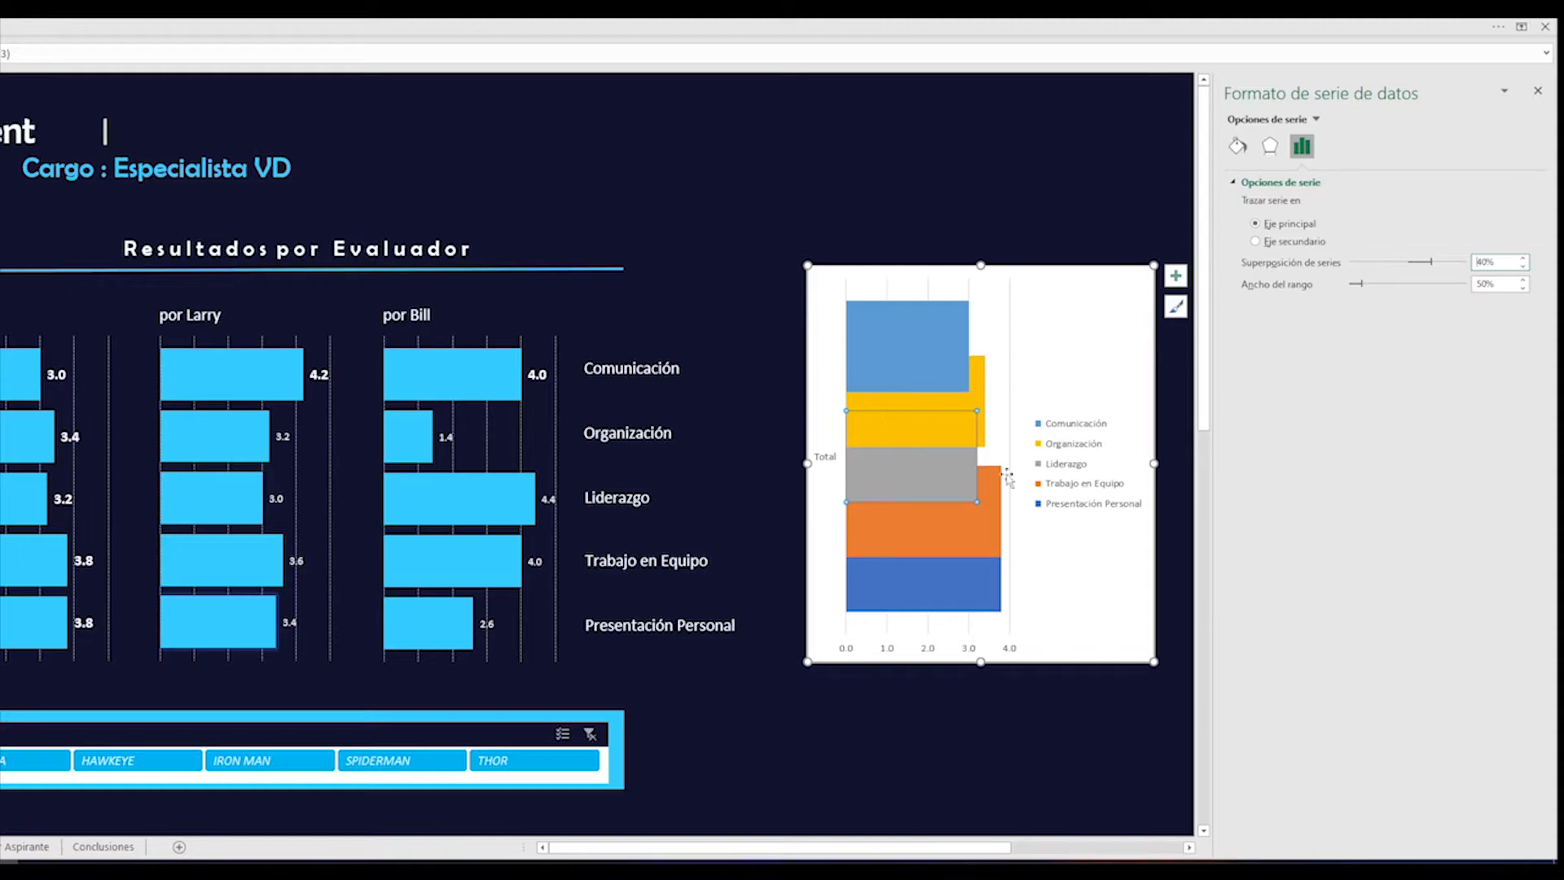
- Set the new chart's series overlap (Superposición de series) to -20% and shift the chart slightly closer to the competency labels
{"action": "left_click_drag", "start_coordinate": [1505, 263], "coordinate": [1460, 259]}
{"action": "type", "text": "-20"}
{"action": "key", "text": "Return"}
{"action": "left_click_drag", "start_coordinate": [1037, 306], "coordinate": [1002, 312]}
- Add data labels to the Comunicación, Organización, Liderazgo, Trabajo en Equipo and Presentación Personal series of the new chart
{"action": "right_click", "coordinate": [918, 334]}
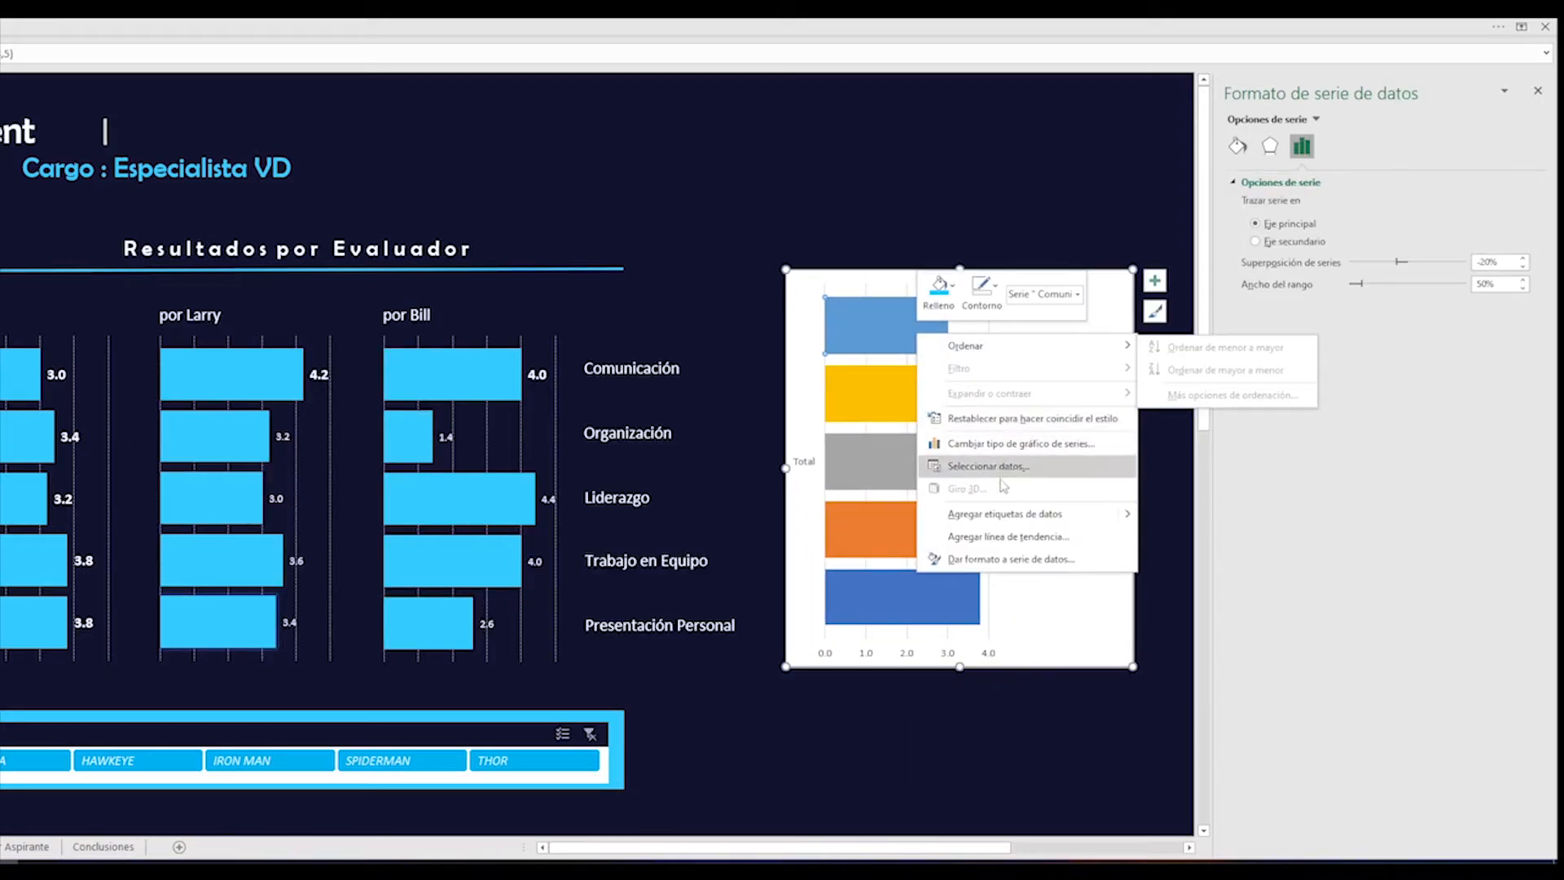
{"action": "left_click", "coordinate": [1005, 515]}
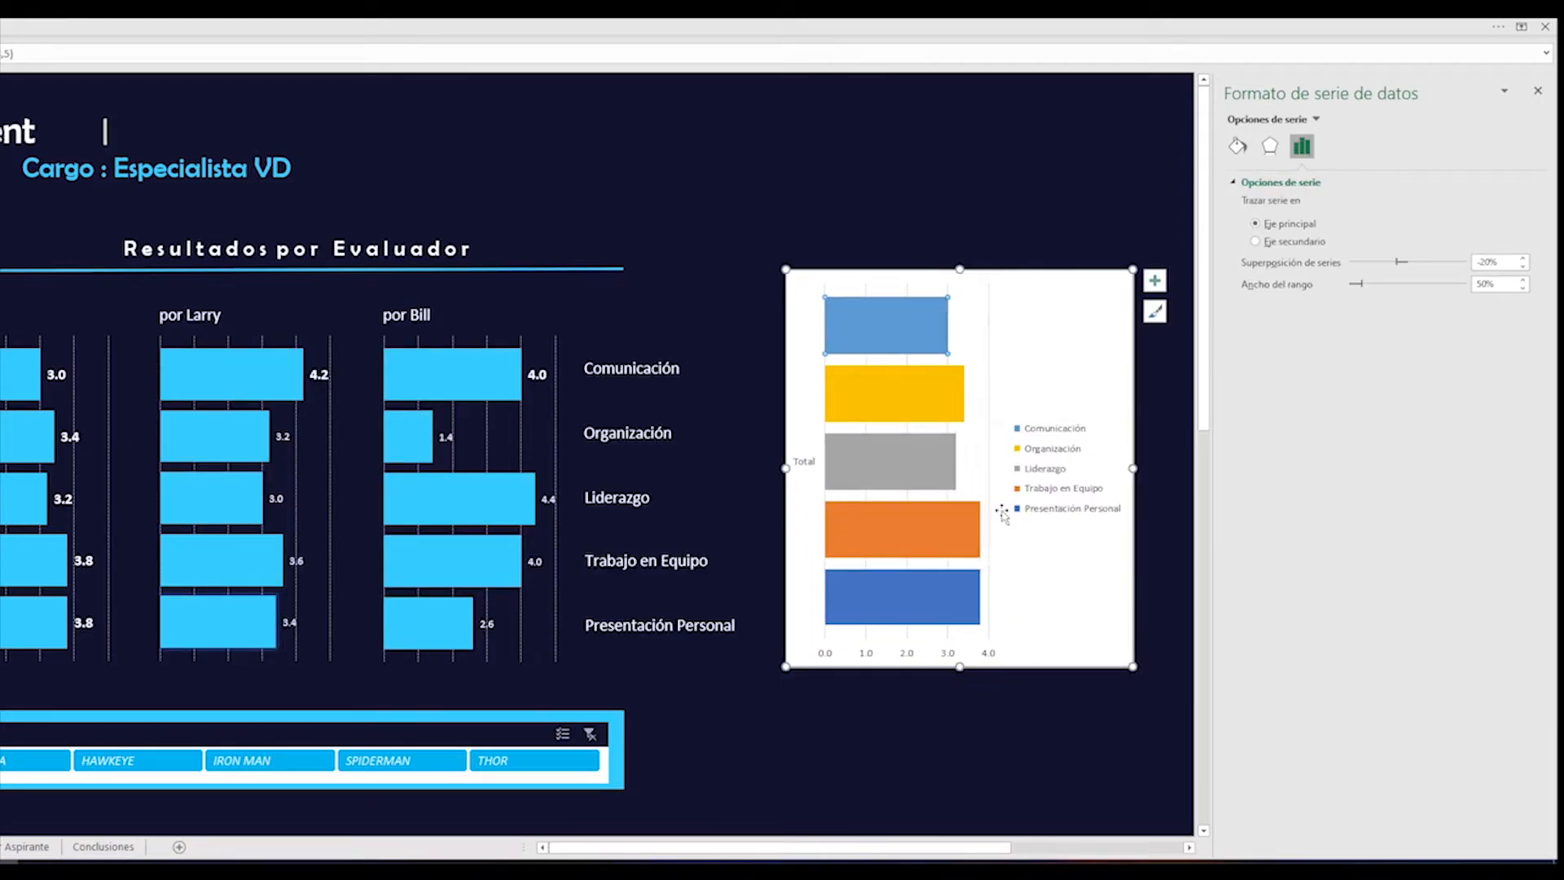
{"action": "right_click", "coordinate": [963, 397]}
{"action": "left_click", "coordinate": [1005, 570]}
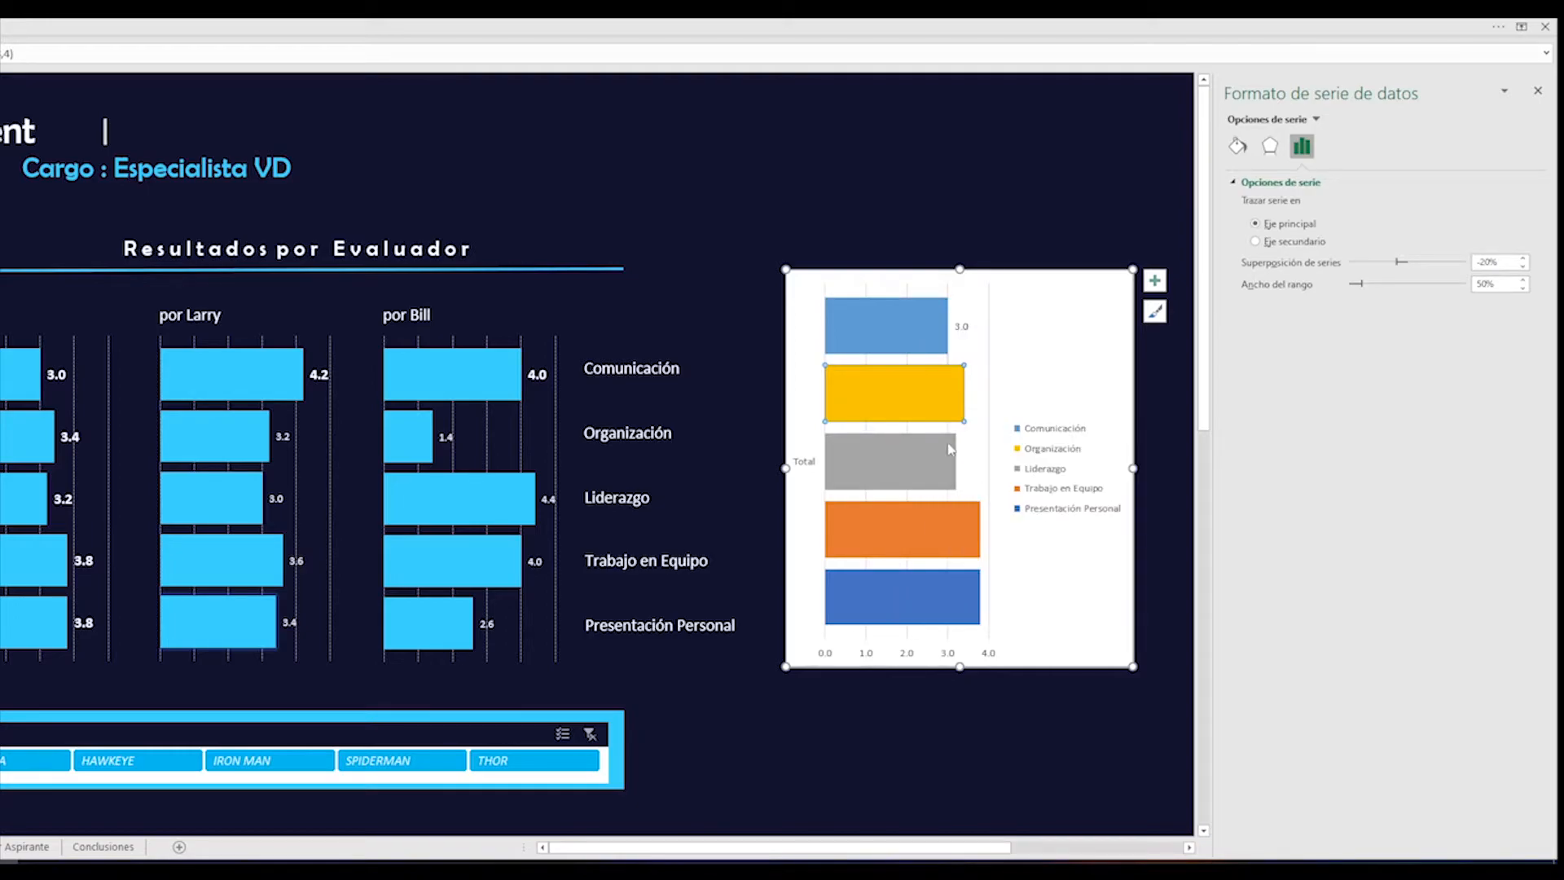
{"action": "right_click", "coordinate": [917, 444]}
{"action": "left_click", "coordinate": [1014, 624]}
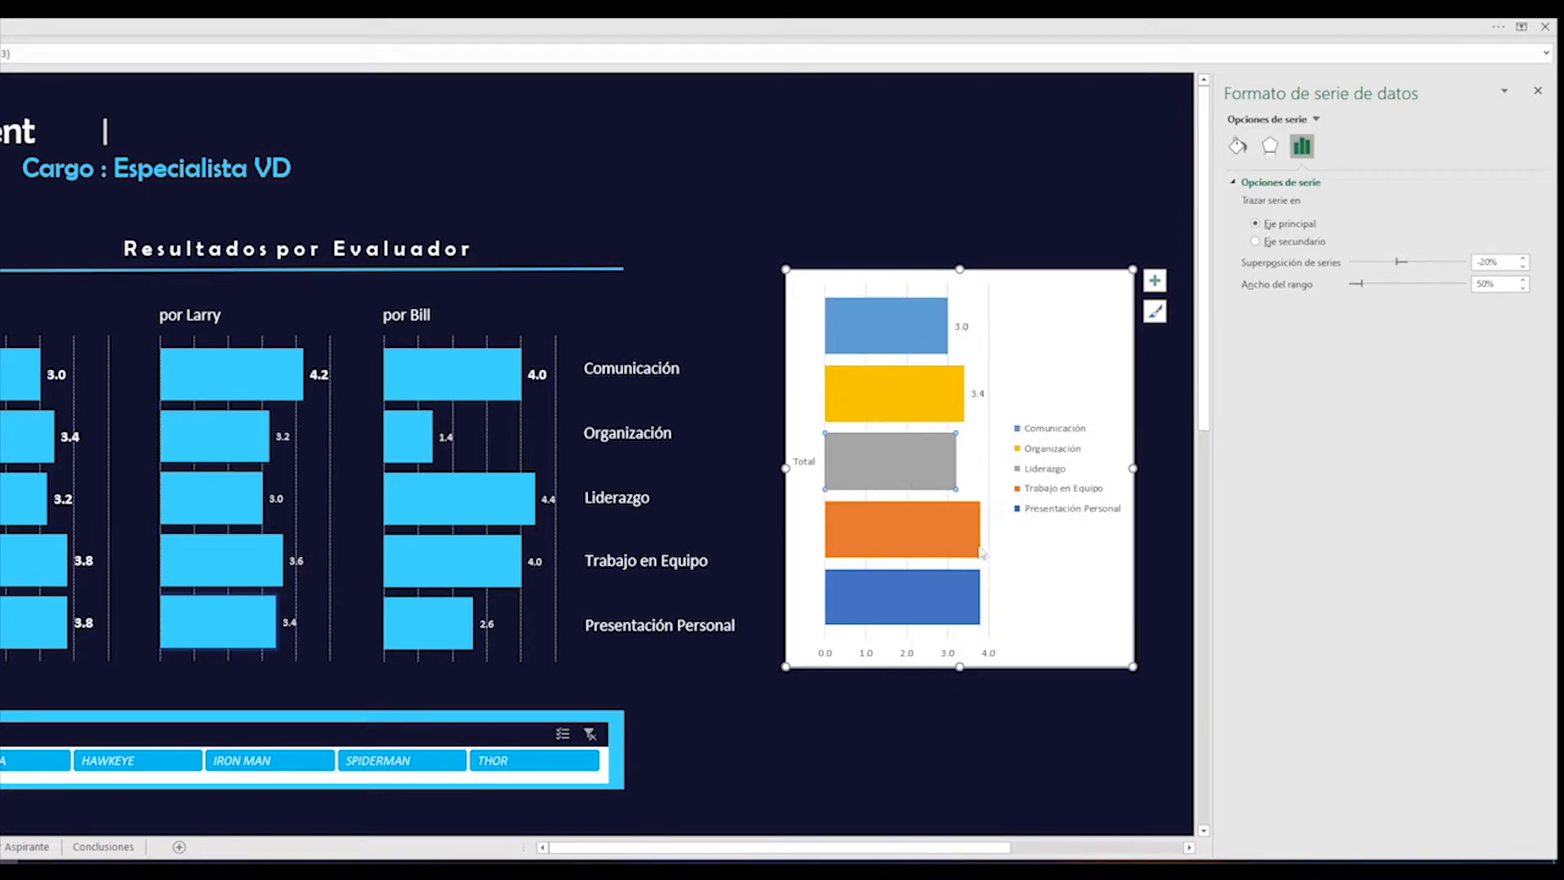
{"action": "right_click", "coordinate": [933, 516]}
{"action": "left_click", "coordinate": [1029, 693]}
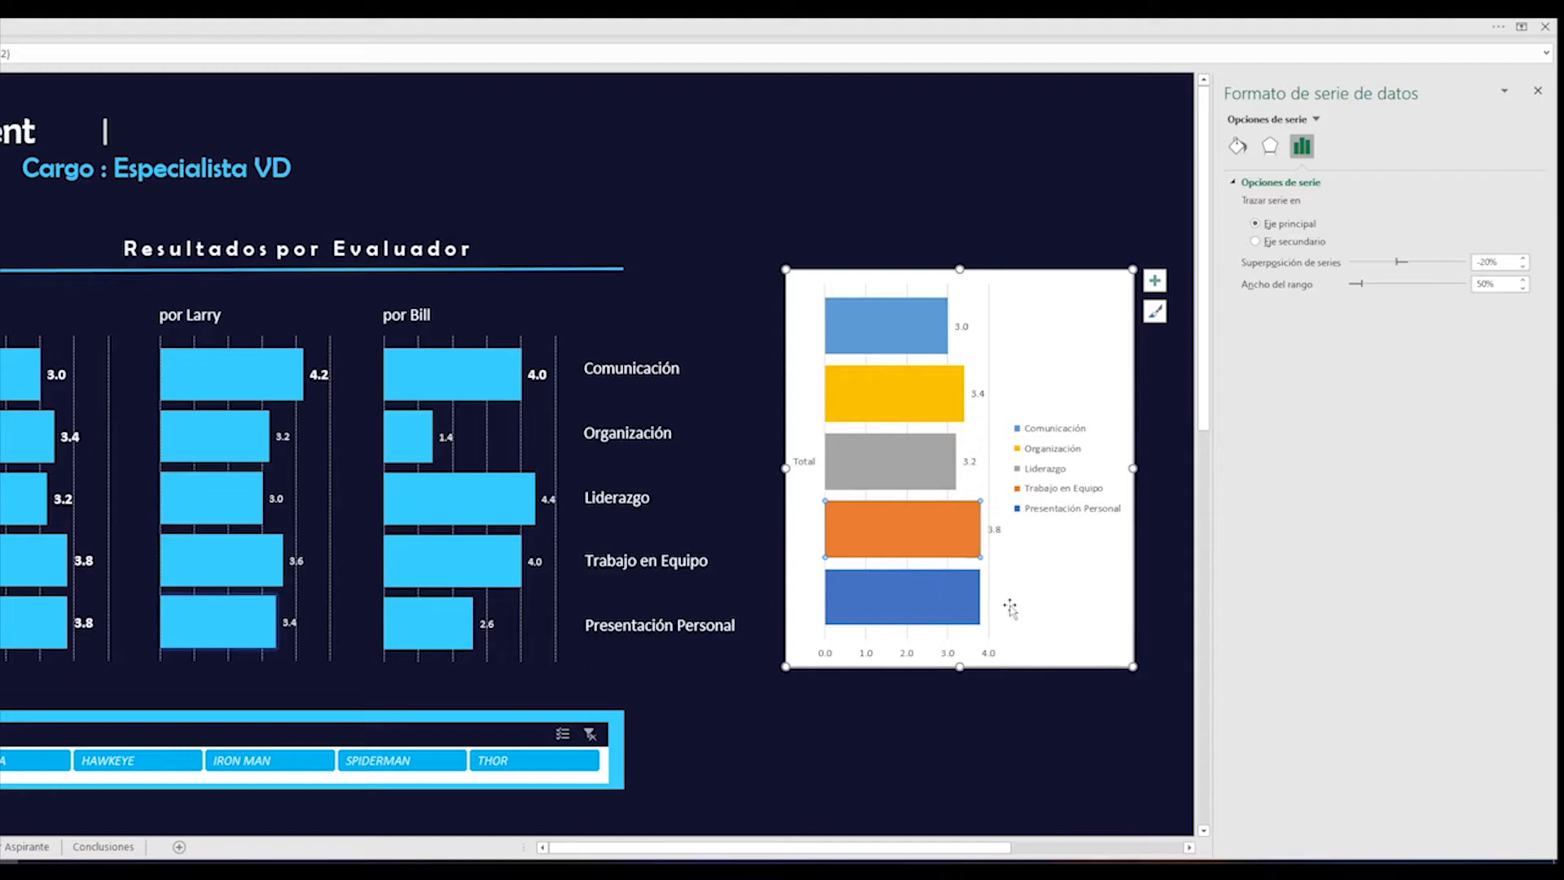
{"action": "right_click", "coordinate": [964, 613]}
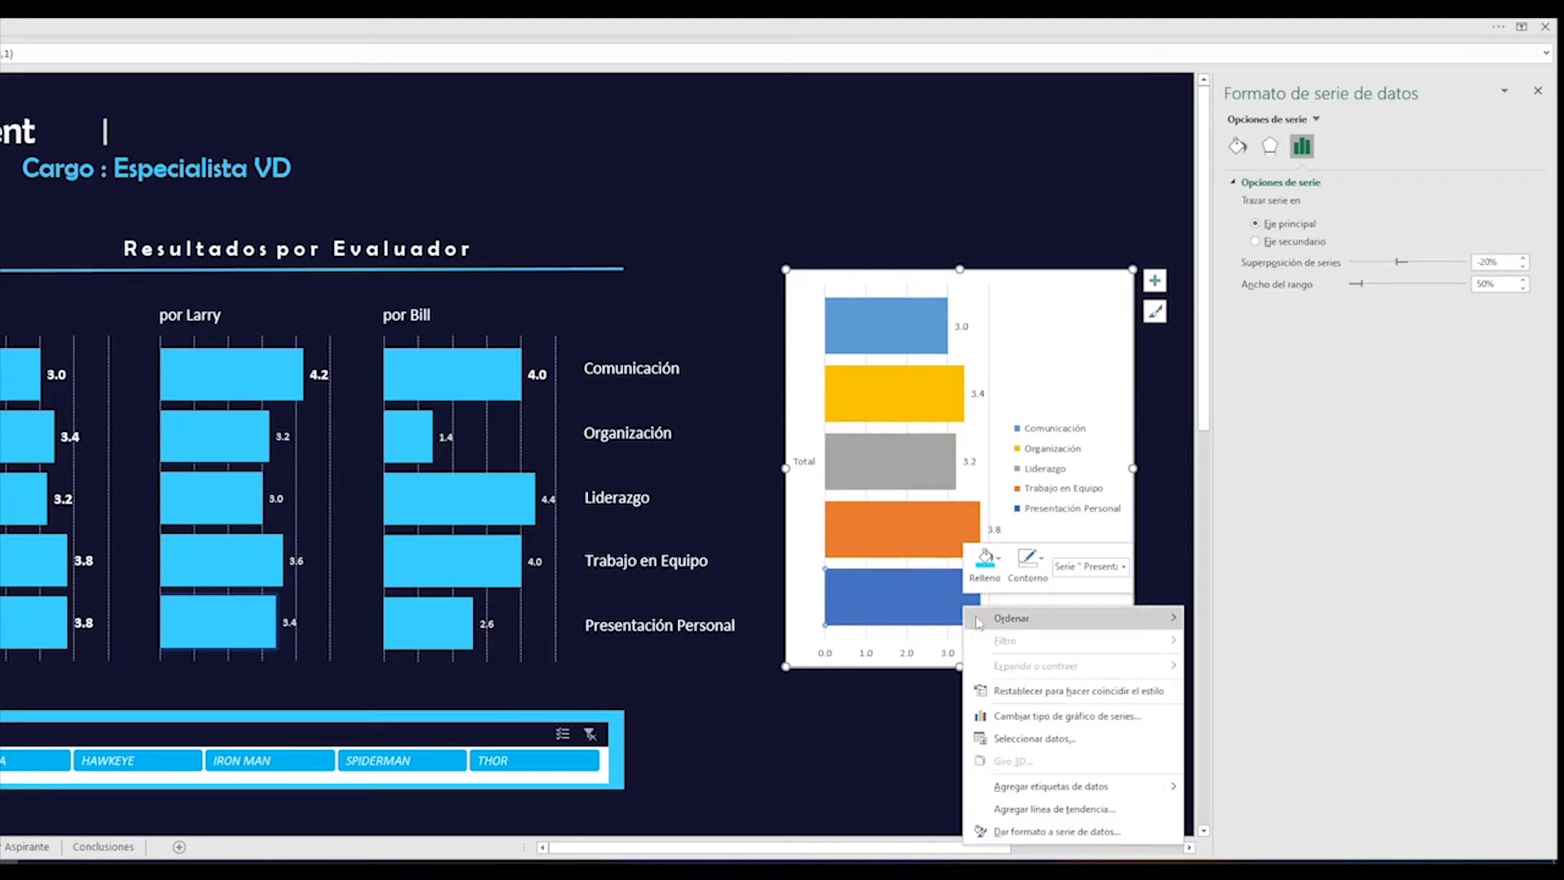
{"action": "left_click", "coordinate": [1031, 779]}
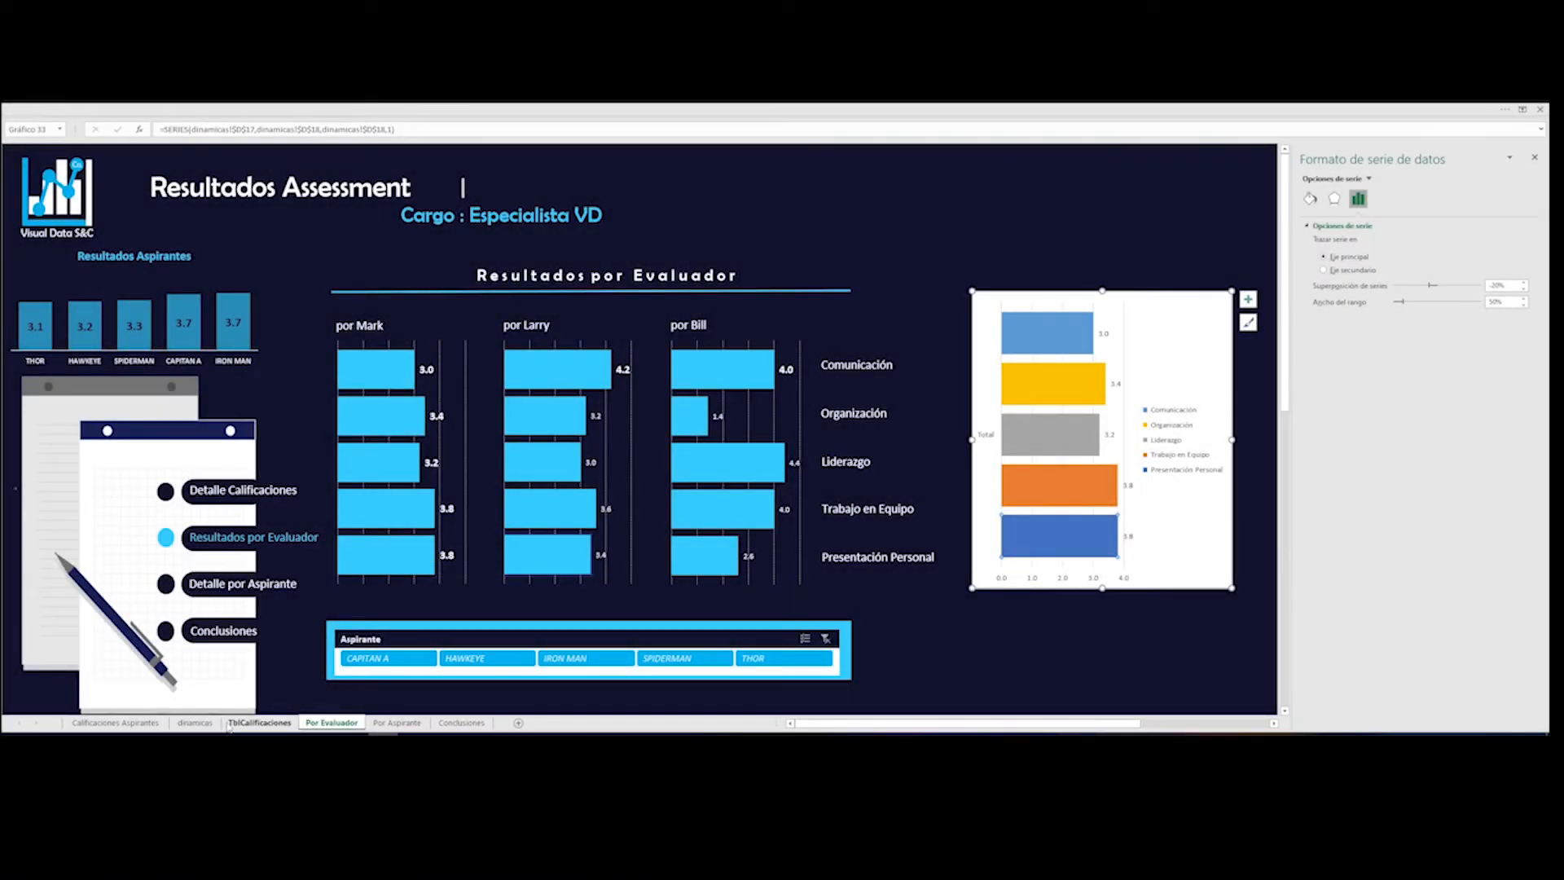
- Examine the competency columns, the Aspirante column and Total x Evaluador in the Detalle Calificaciones table on the TblCalificaciones sheet
{"action": "left_click", "coordinate": [252, 722]}
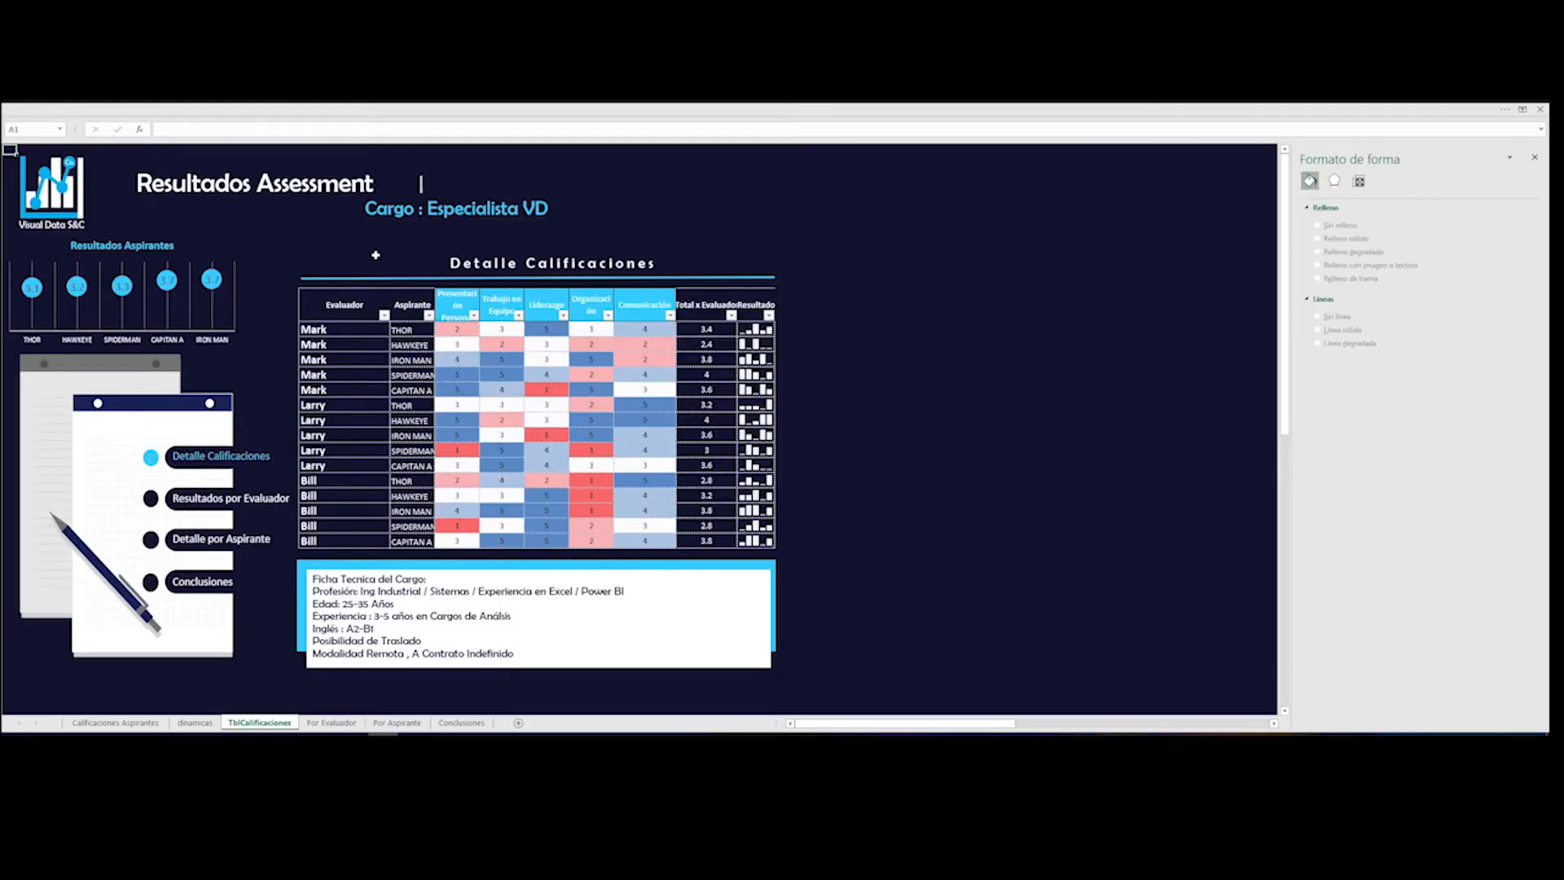
{"action": "mouse_move", "coordinate": [345, 310]}
{"action": "left_mouse_down"}
{"action": "mouse_move", "coordinate": [715, 328]}
{"action": "mouse_move", "coordinate": [729, 515]}
{"action": "mouse_move", "coordinate": [749, 540]}
{"action": "left_mouse_up"}
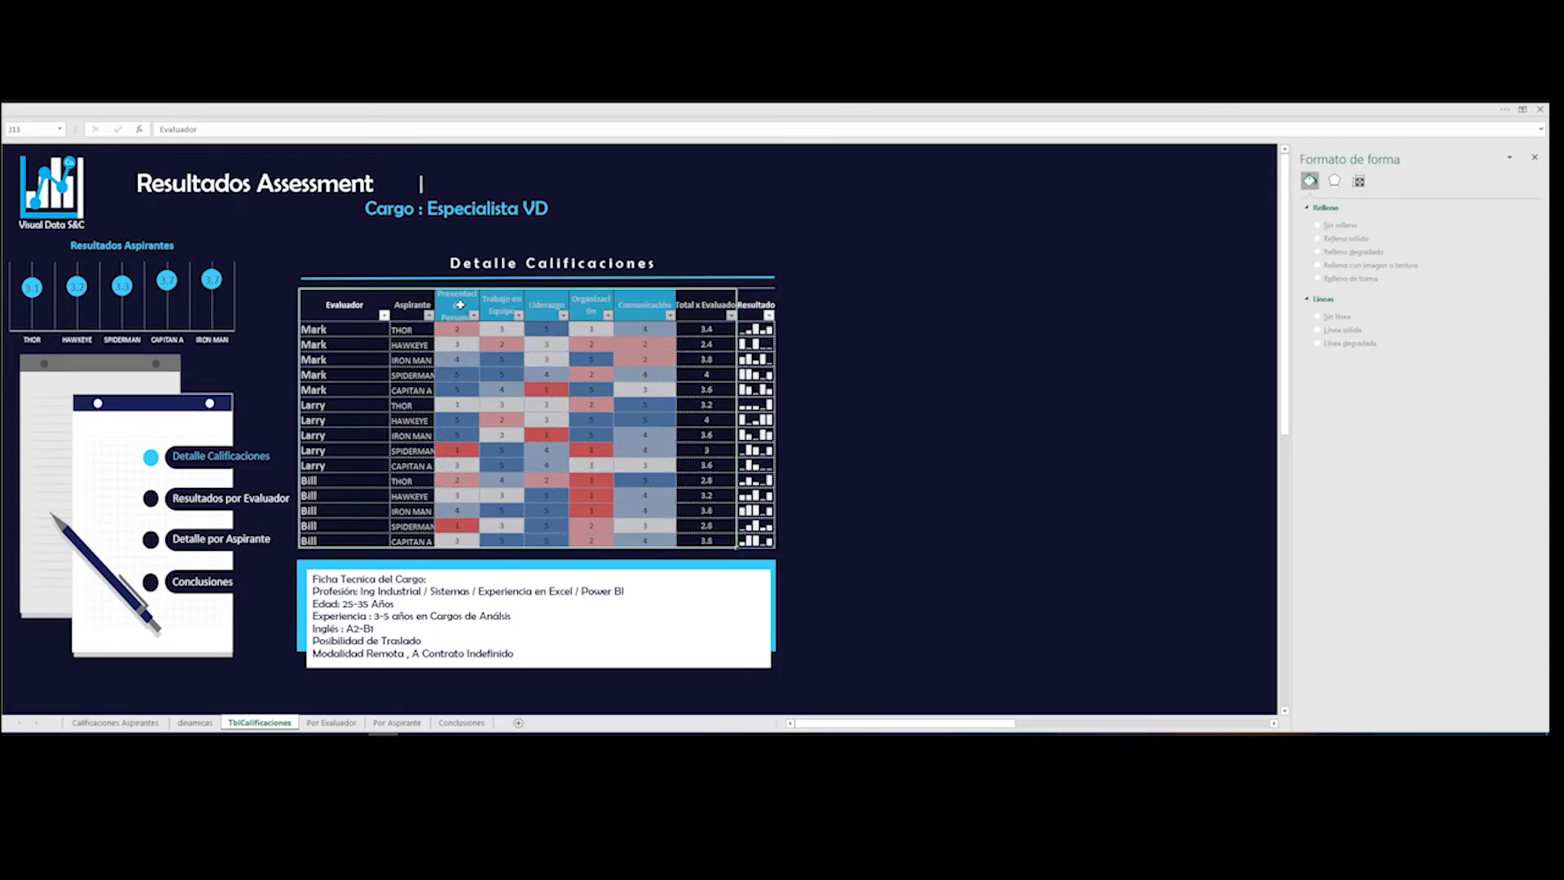
{"action": "left_click_drag", "start_coordinate": [461, 304], "coordinate": [478, 540]}
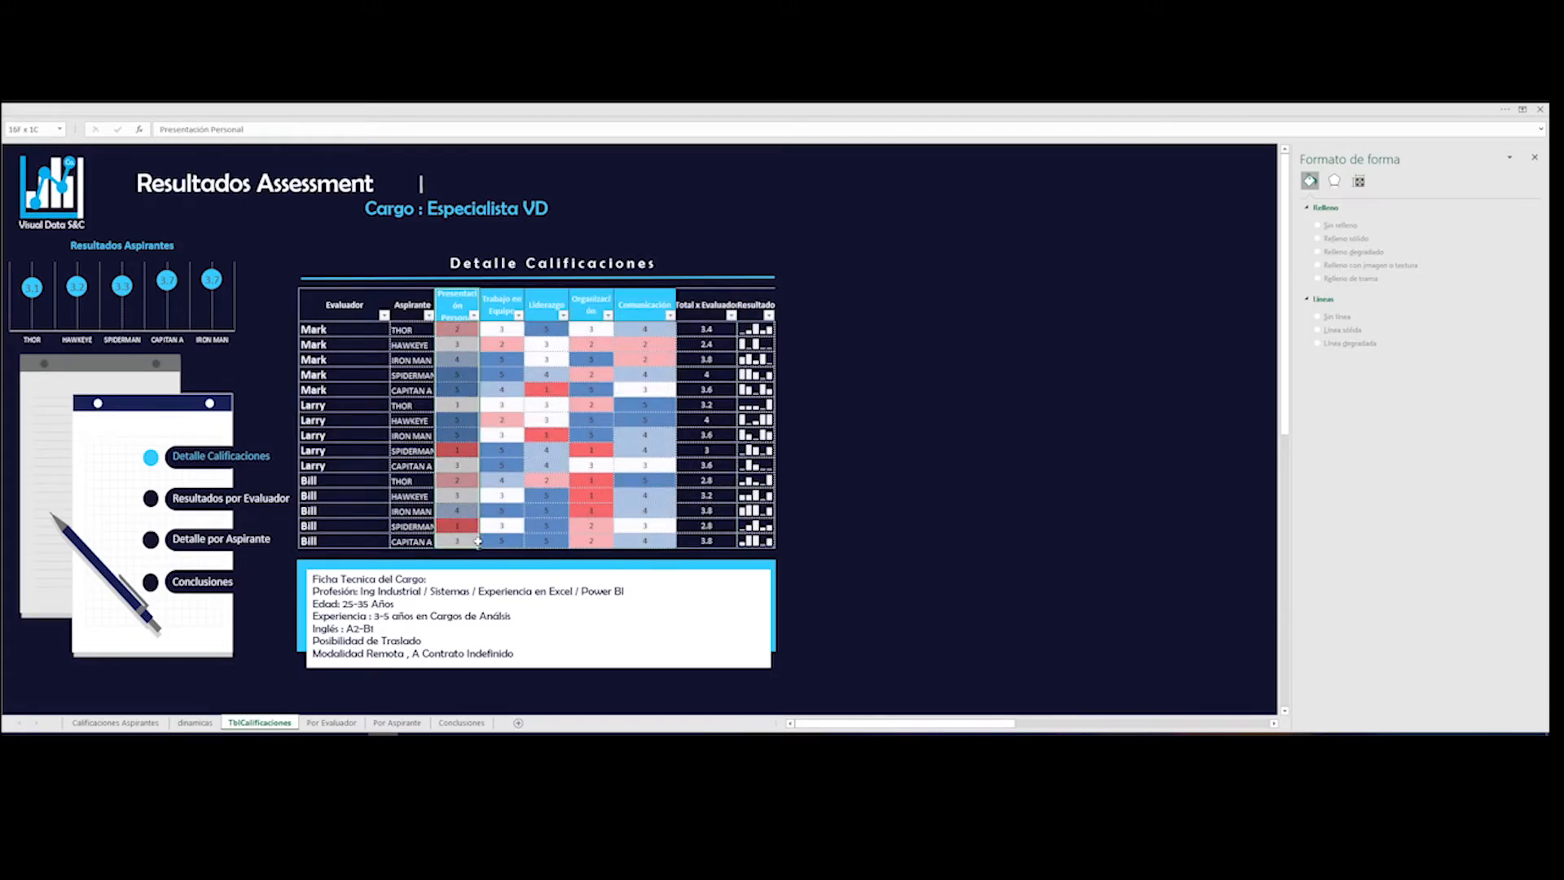
{"action": "left_click_drag", "start_coordinate": [502, 308], "coordinate": [504, 537]}
{"action": "left_click_drag", "start_coordinate": [534, 309], "coordinate": [543, 543]}
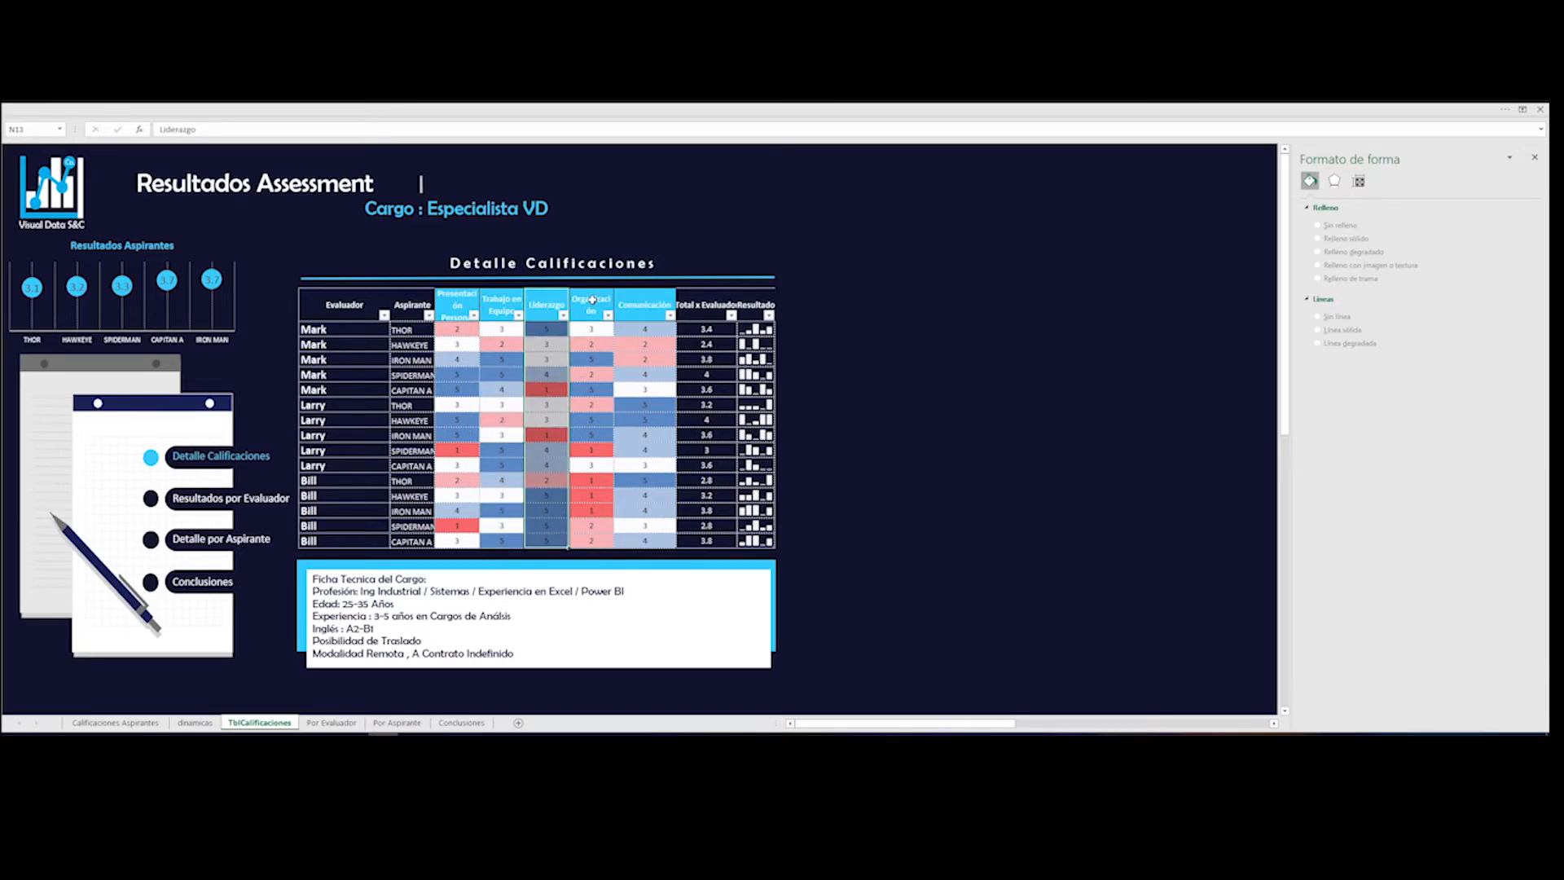
{"action": "left_click_drag", "start_coordinate": [592, 299], "coordinate": [591, 531]}
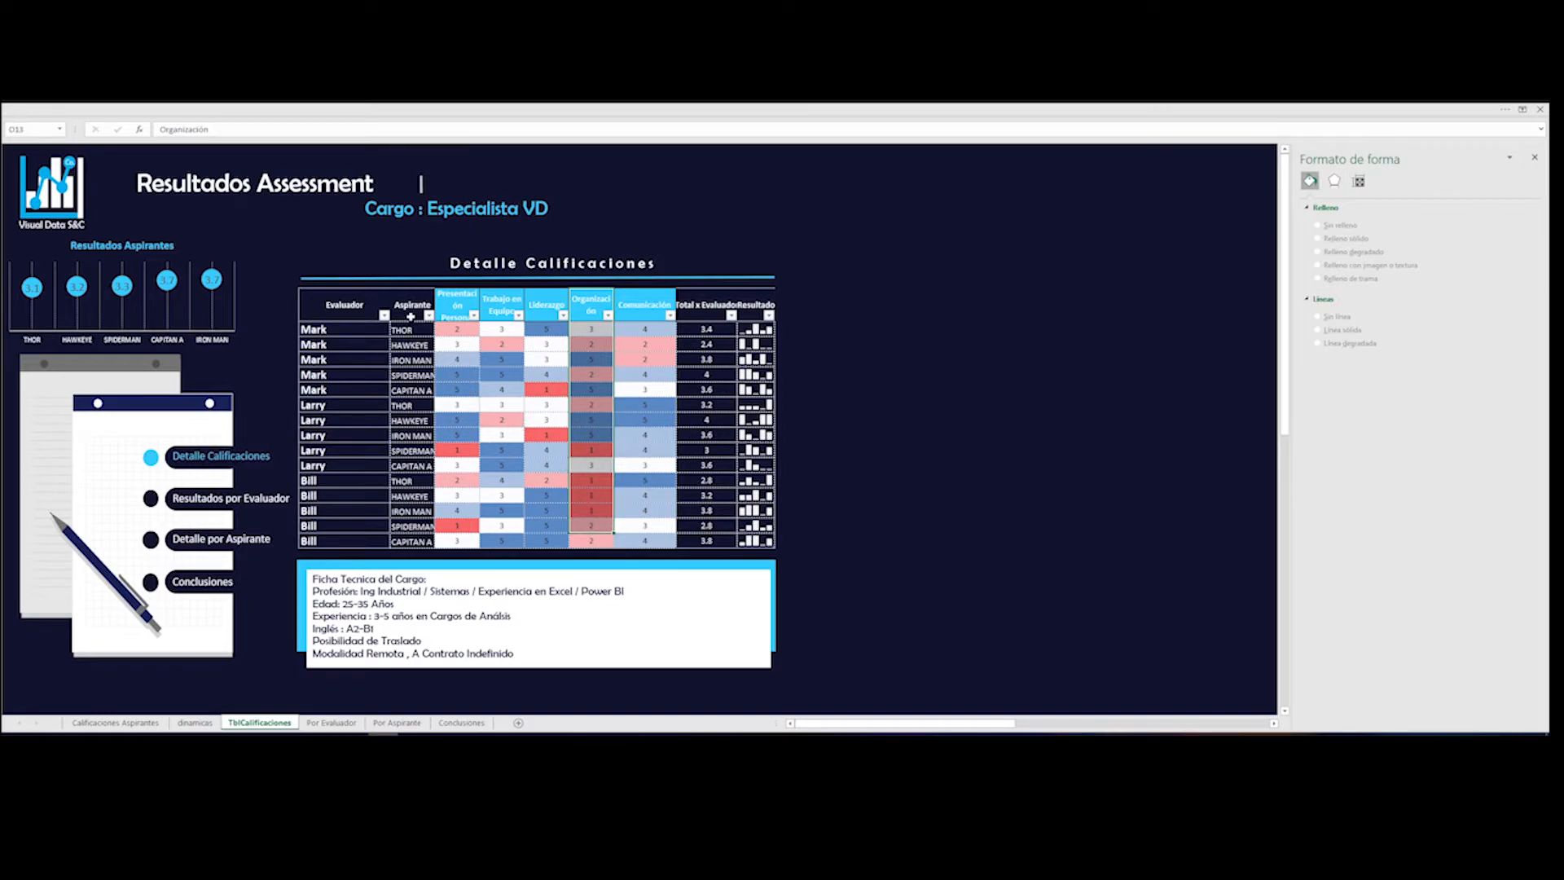
{"action": "left_click", "coordinate": [408, 305]}
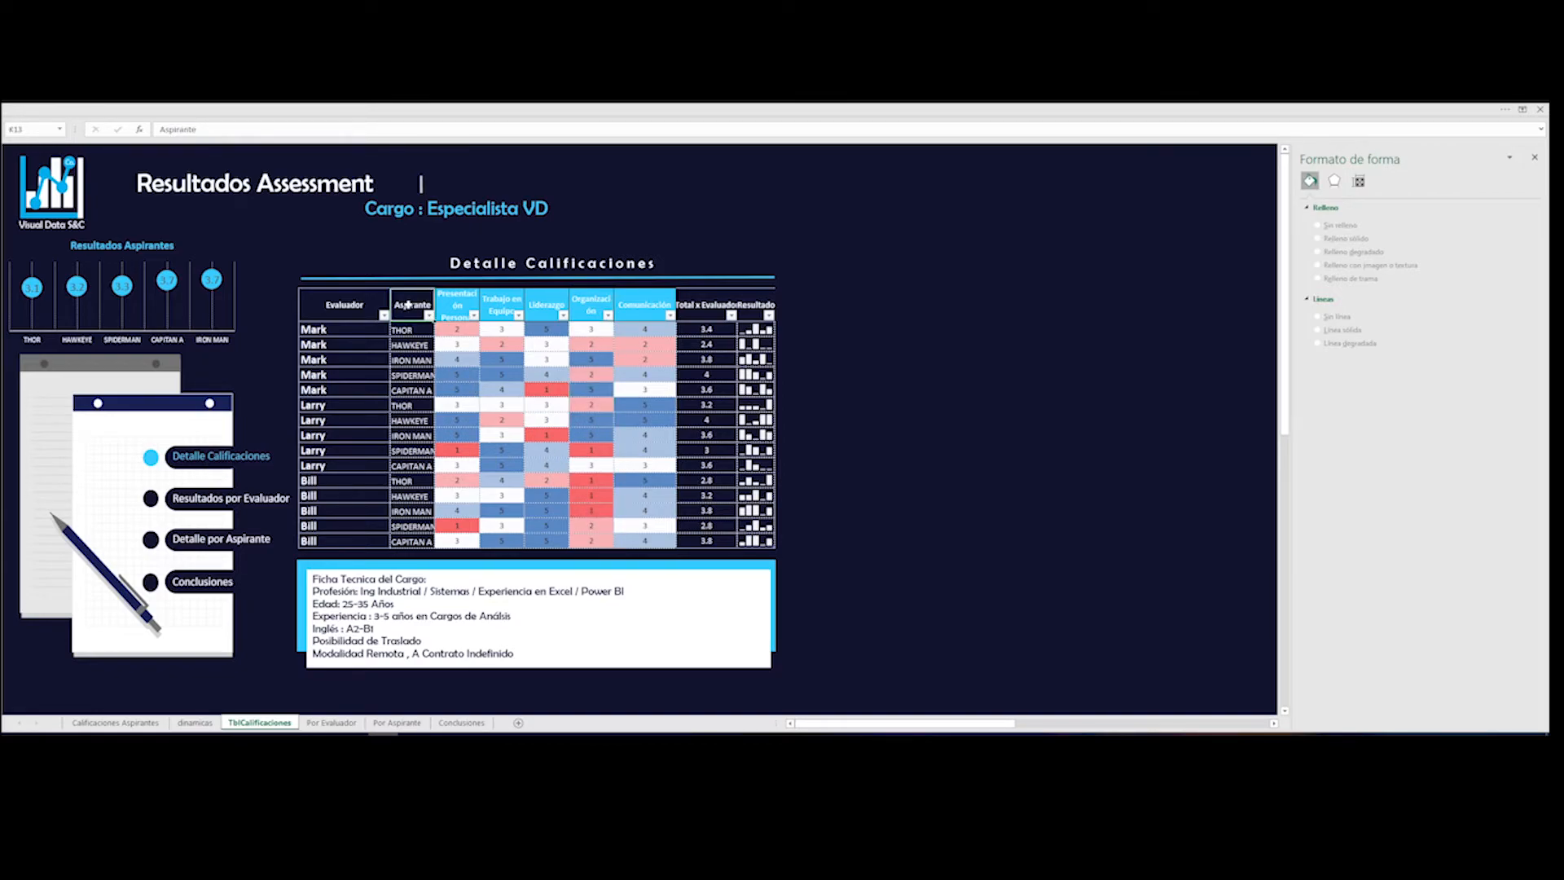
{"action": "left_click_drag", "start_coordinate": [413, 329], "coordinate": [418, 513]}
{"action": "left_click", "coordinate": [696, 306]}
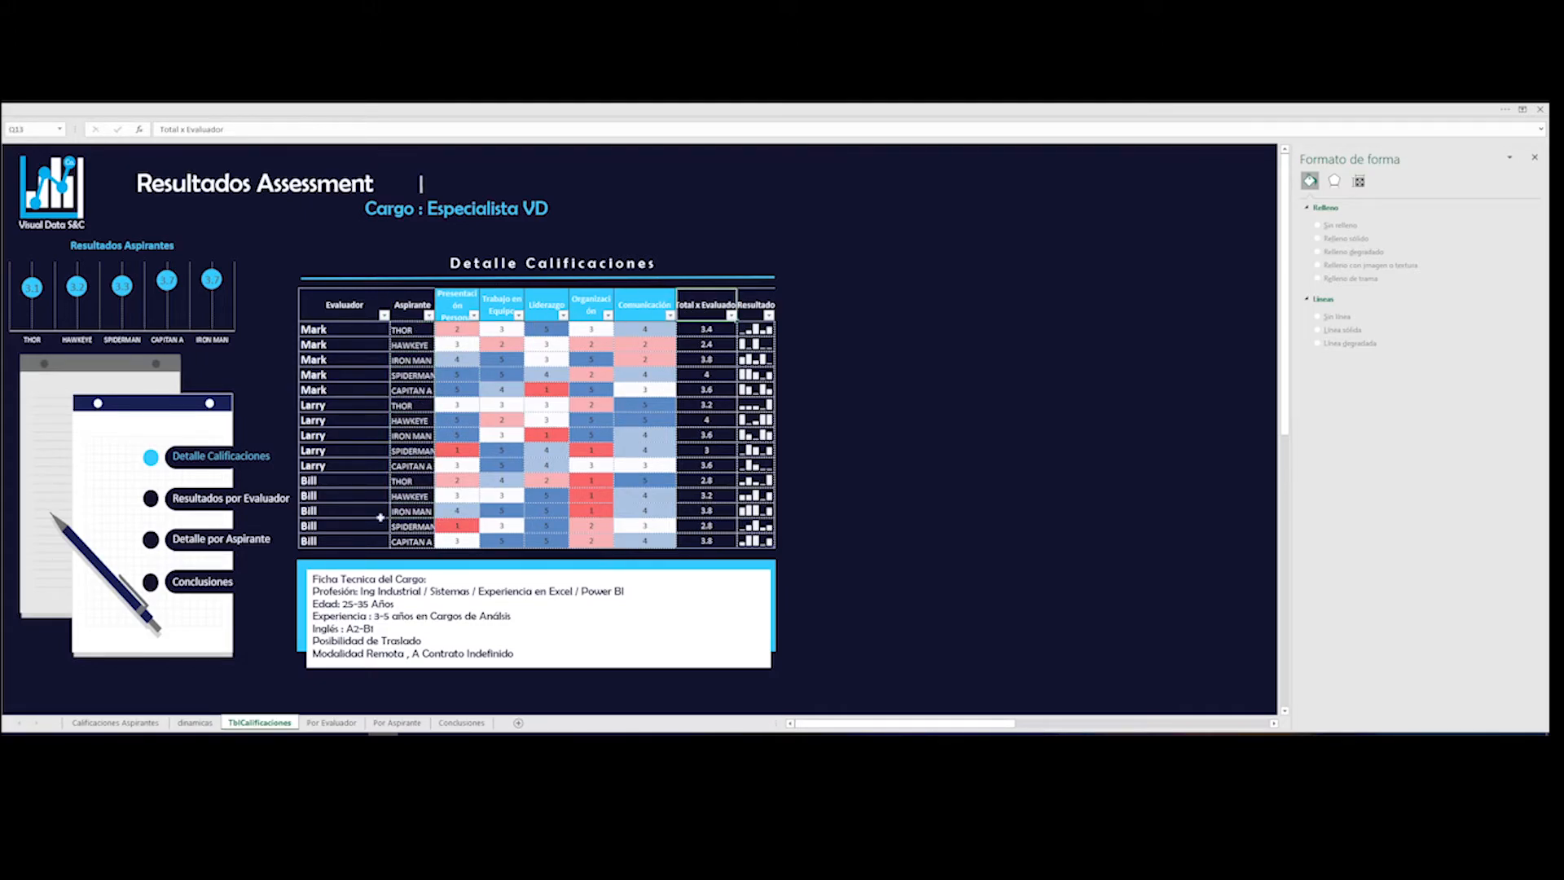
- Return to Por Evaluador, nudge the new chart slightly up, and delete its legend
{"action": "left_click", "coordinate": [331, 723]}
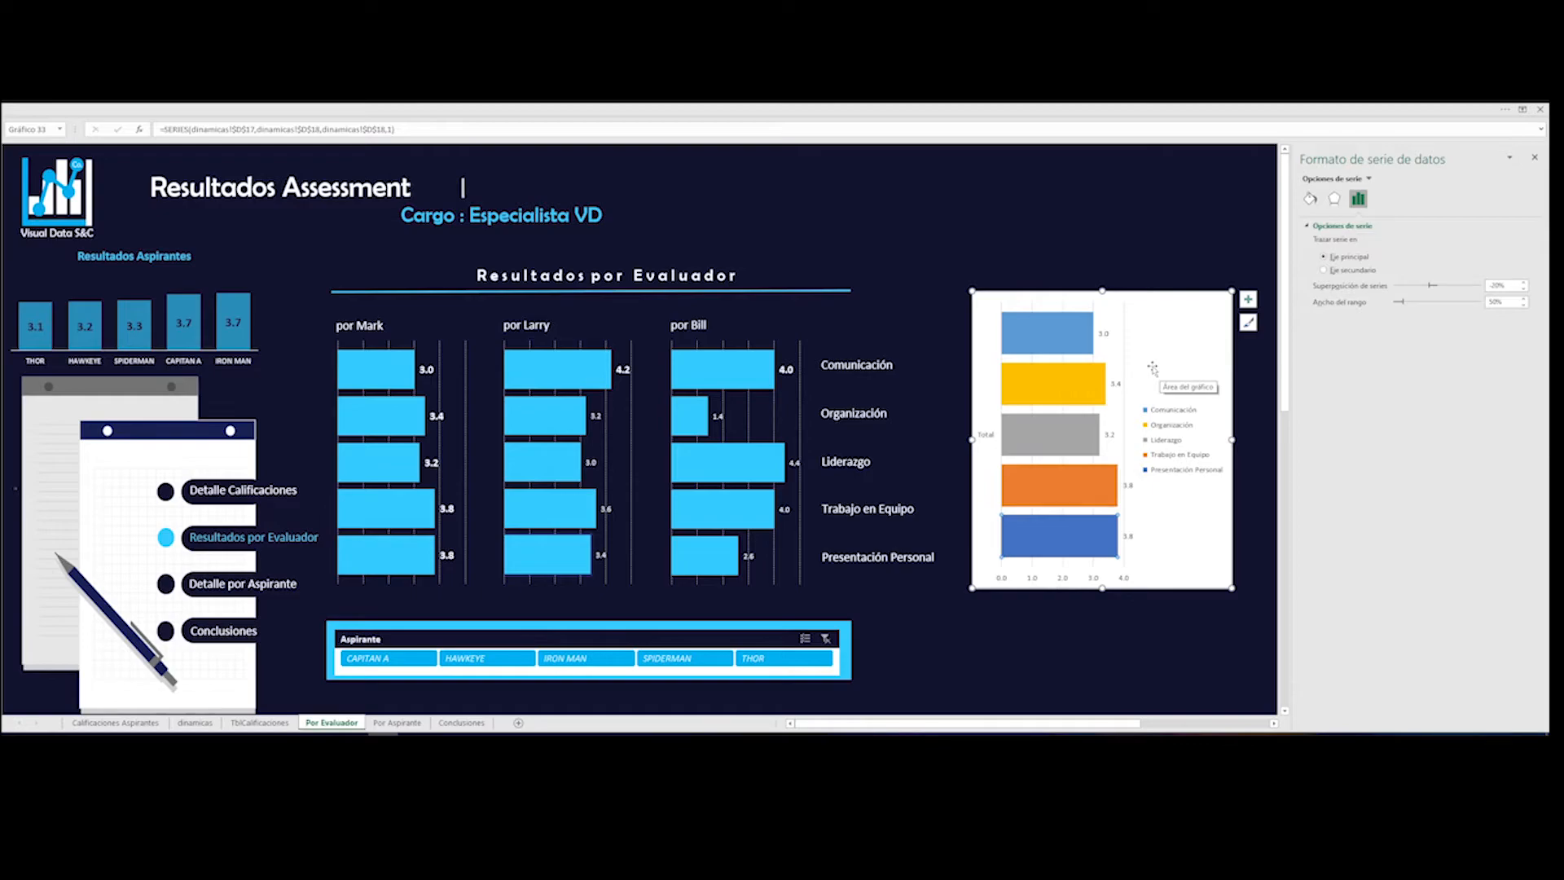
{"action": "mouse_move", "coordinate": [1161, 349]}
{"action": "left_mouse_down"}
{"action": "mouse_move", "coordinate": [1157, 372]}
{"action": "mouse_move", "coordinate": [1151, 332]}
{"action": "left_mouse_up"}
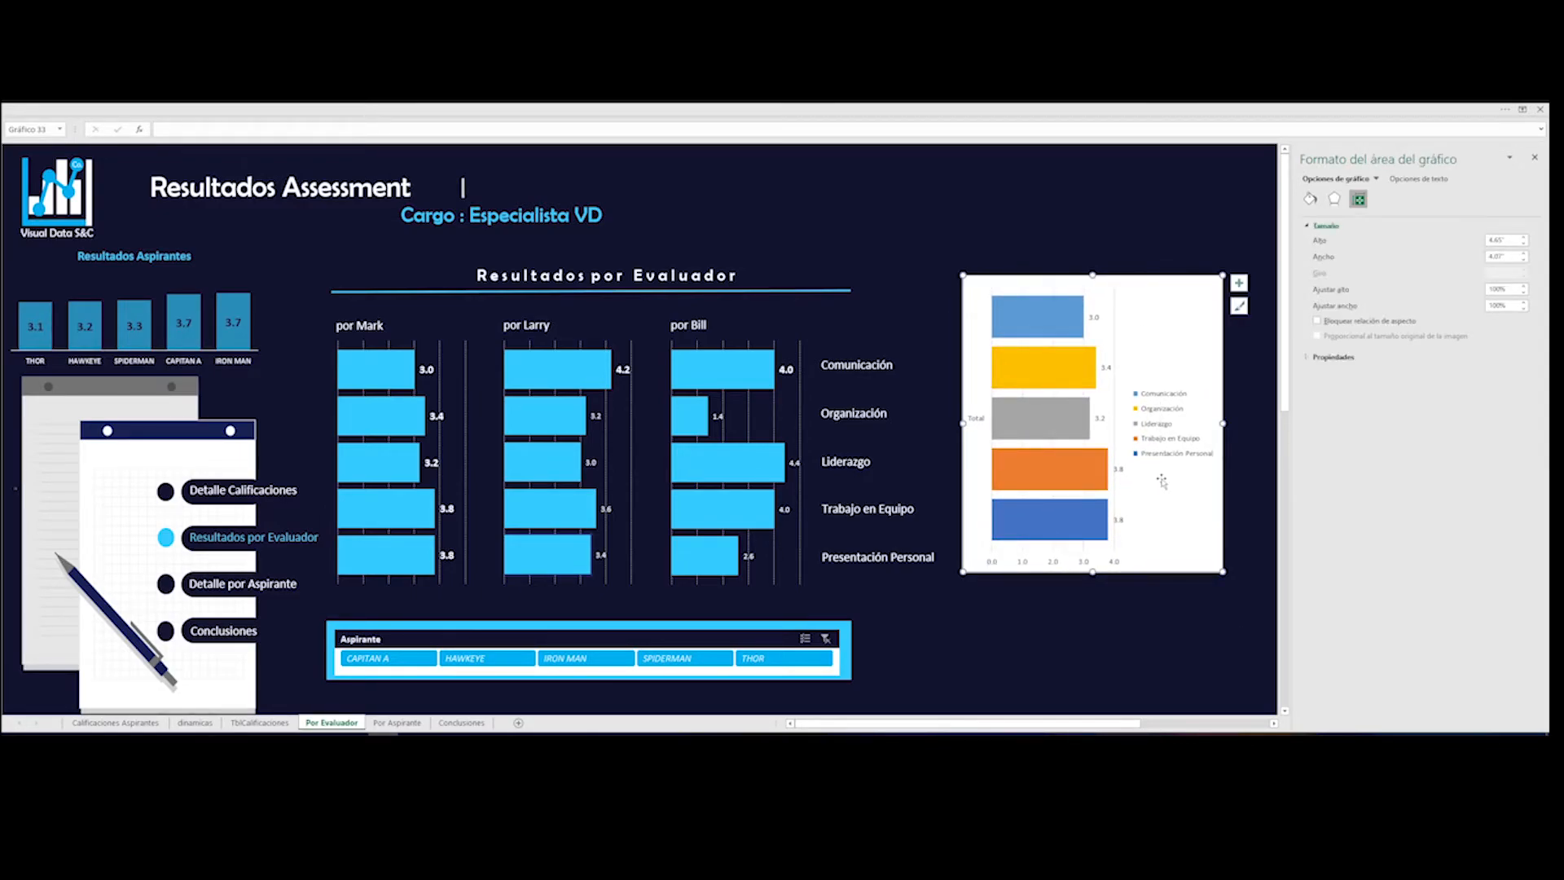
{"action": "left_click", "coordinate": [1159, 411]}
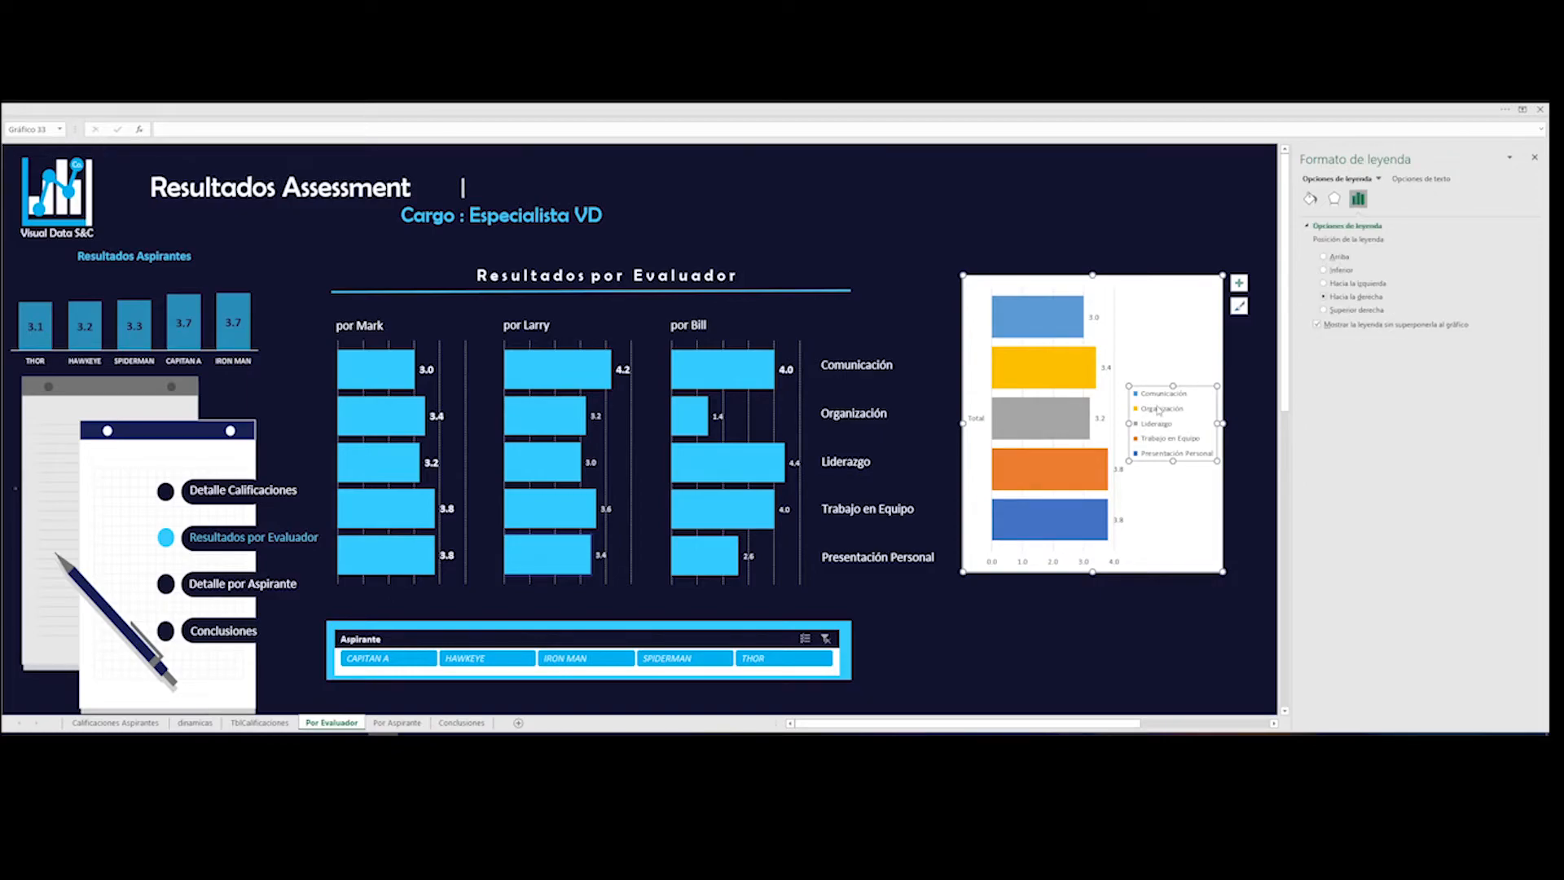
{"action": "key", "text": "Delete"}
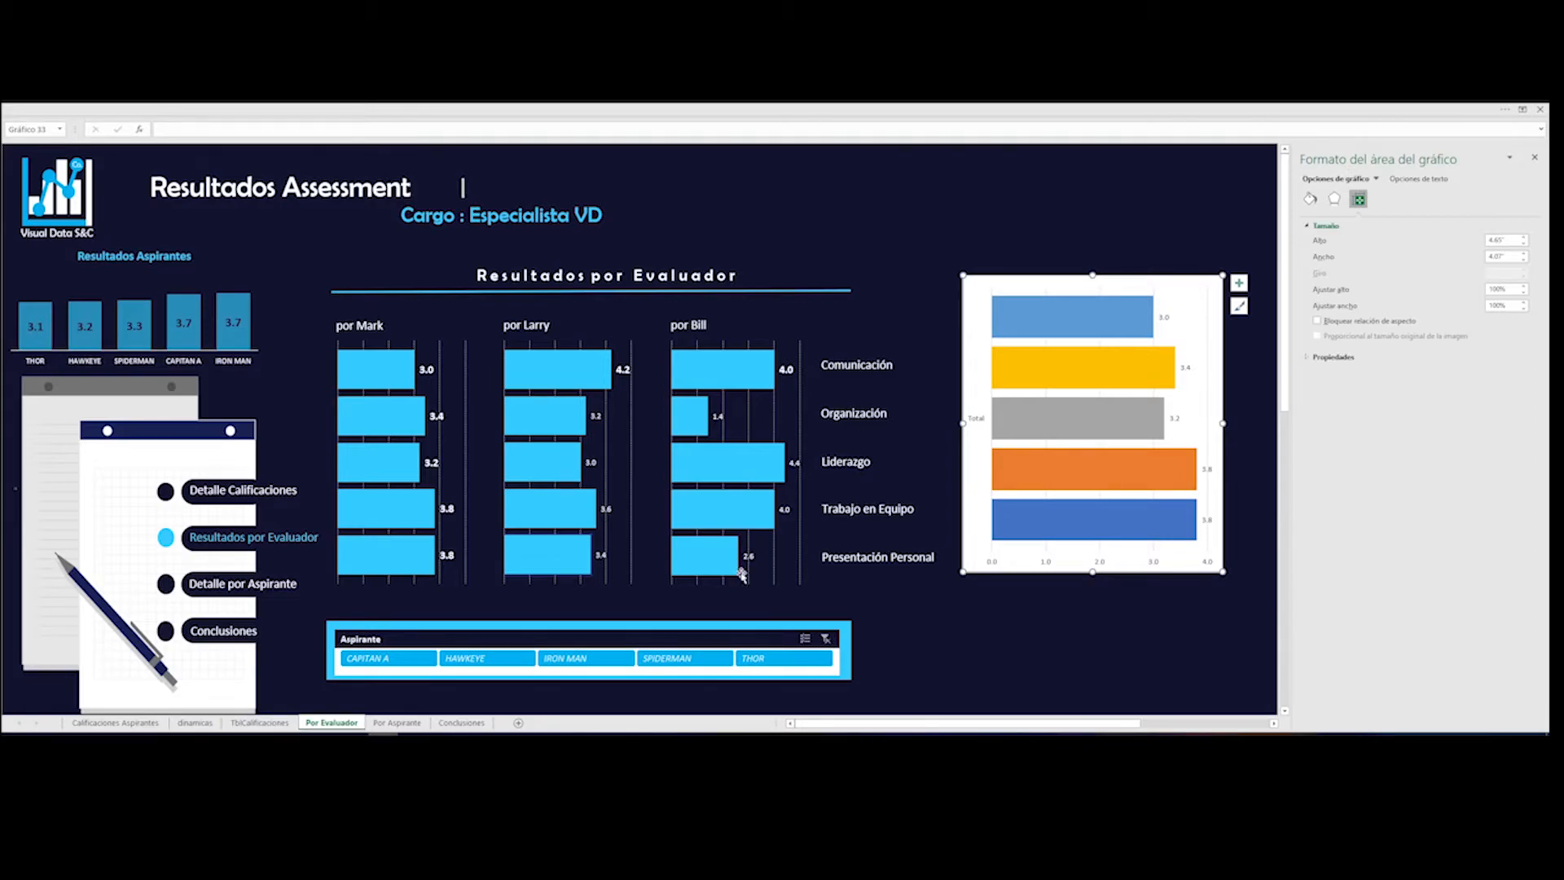
- Compare the bars of the por Bill chart with the Aspirante column on TblCalificaciones, ending back on Por Evaluador
{"action": "mouse_move", "coordinate": [738, 575]}
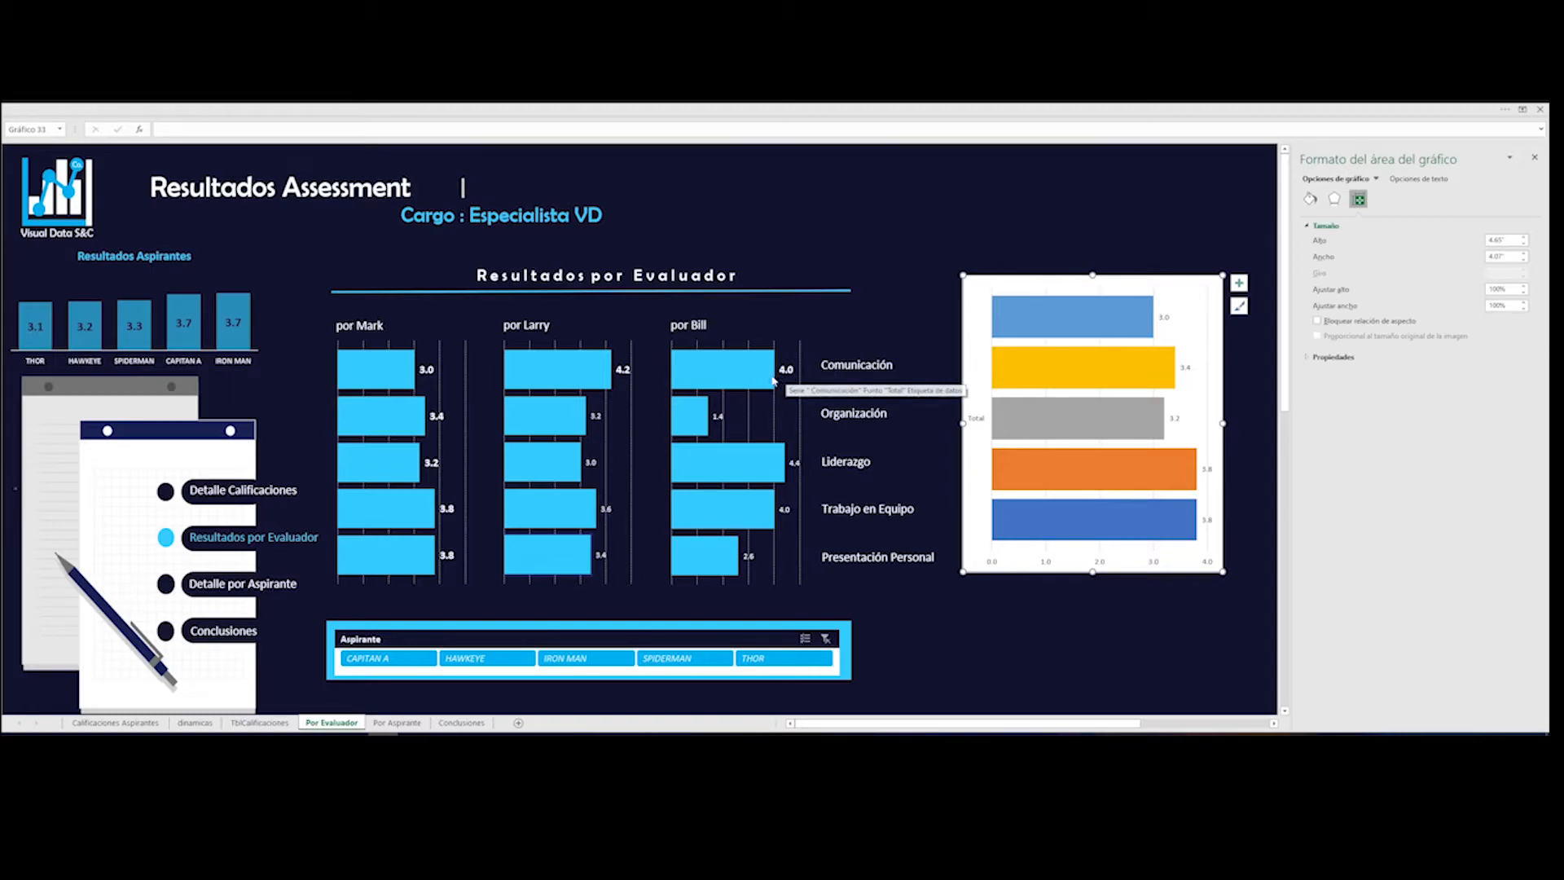
{"action": "mouse_move", "coordinate": [704, 368]}
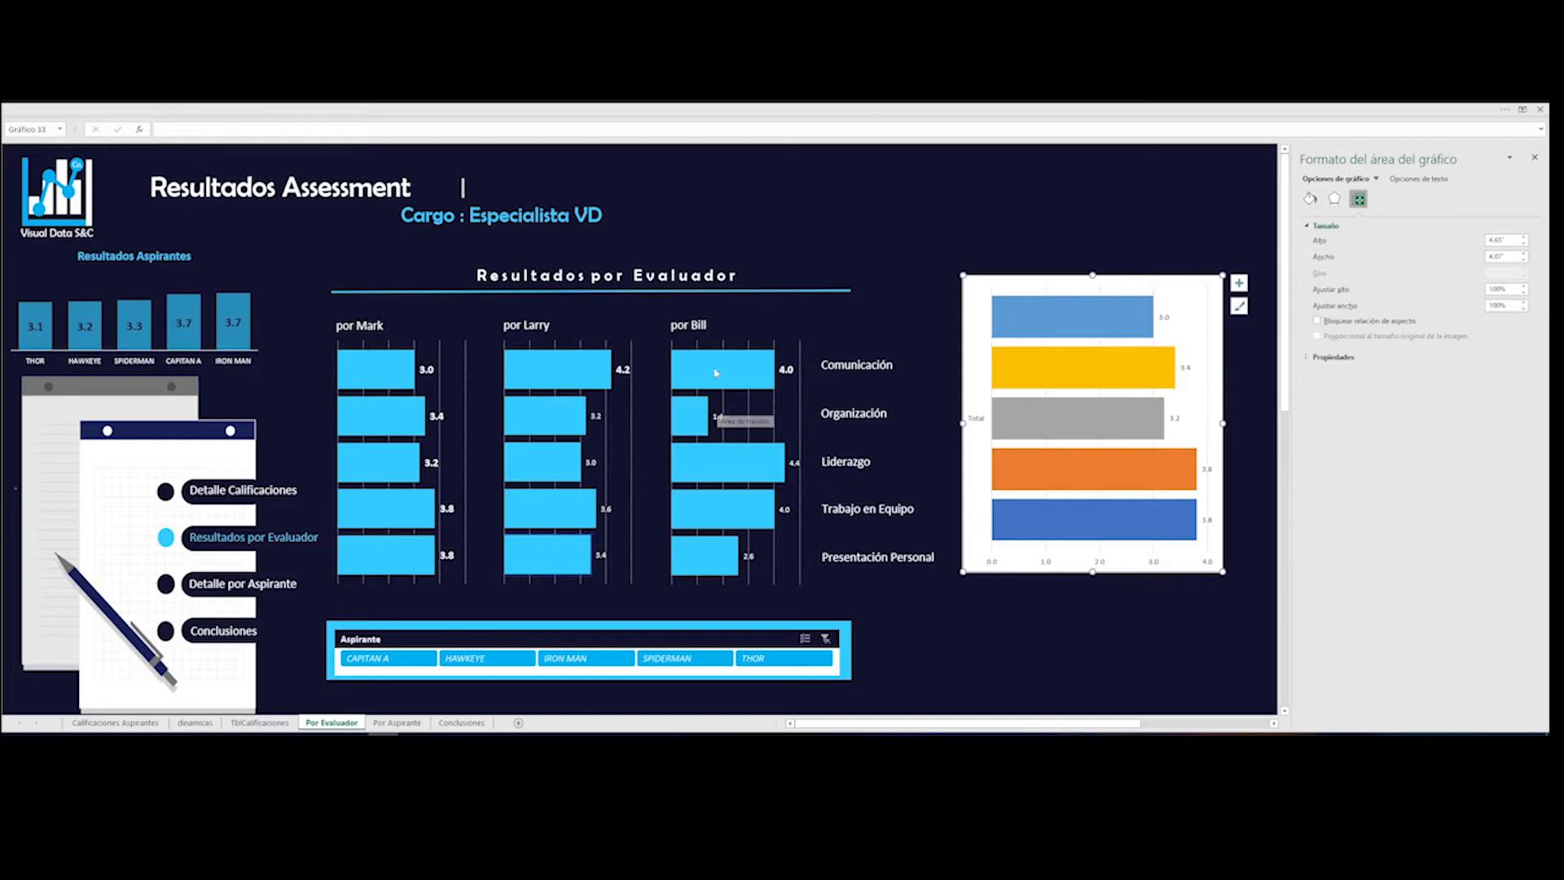
{"action": "mouse_move", "coordinate": [710, 430]}
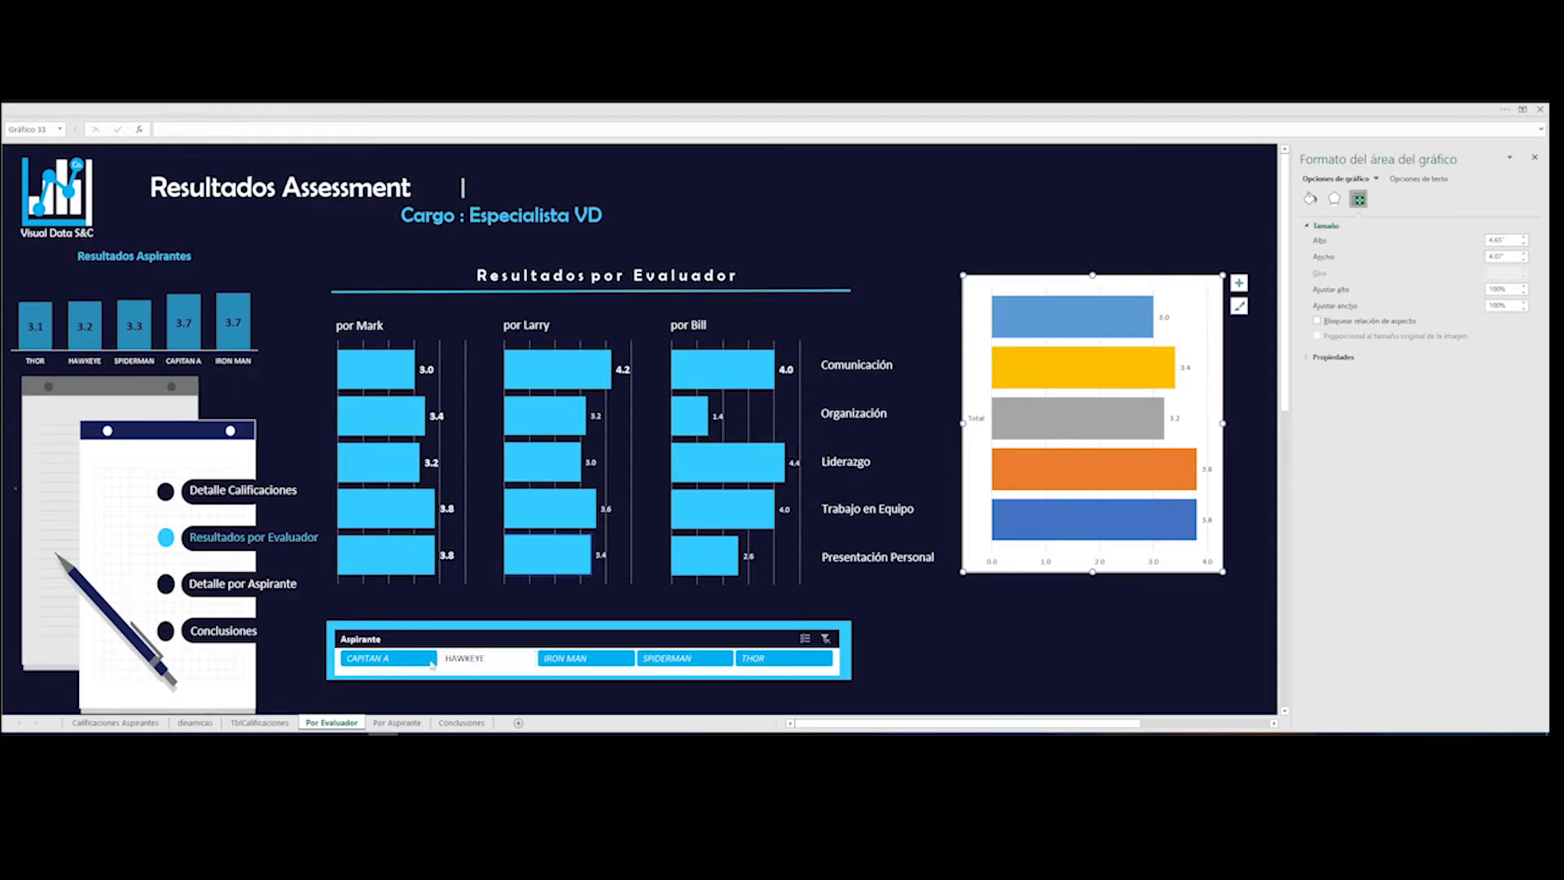
{"action": "left_click", "coordinate": [246, 723]}
{"action": "left_click_drag", "start_coordinate": [411, 306], "coordinate": [417, 498]}
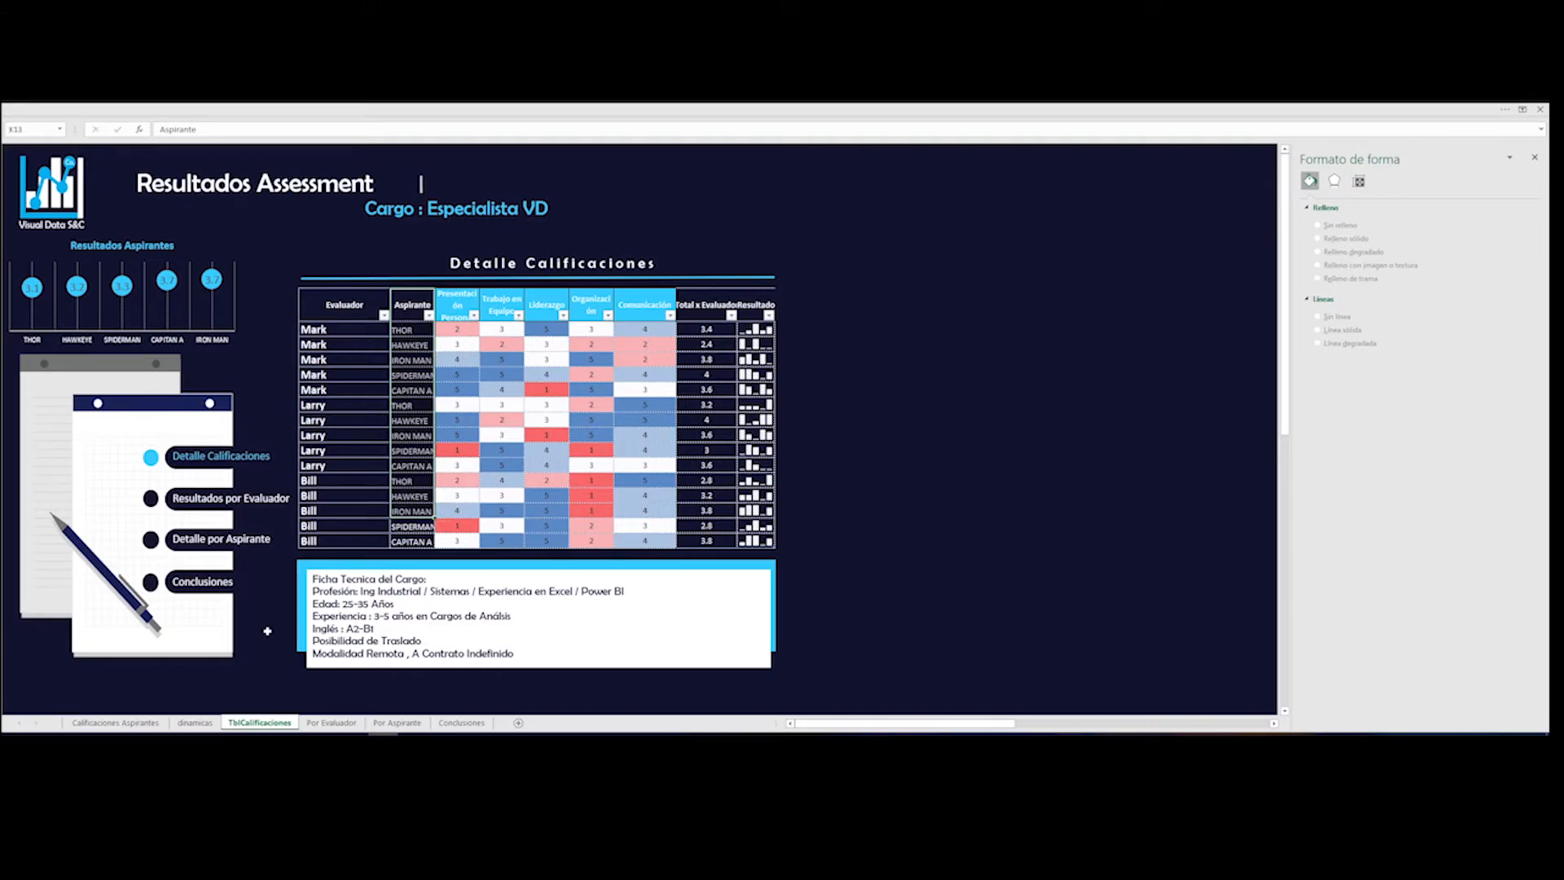
{"action": "left_click", "coordinate": [328, 723]}
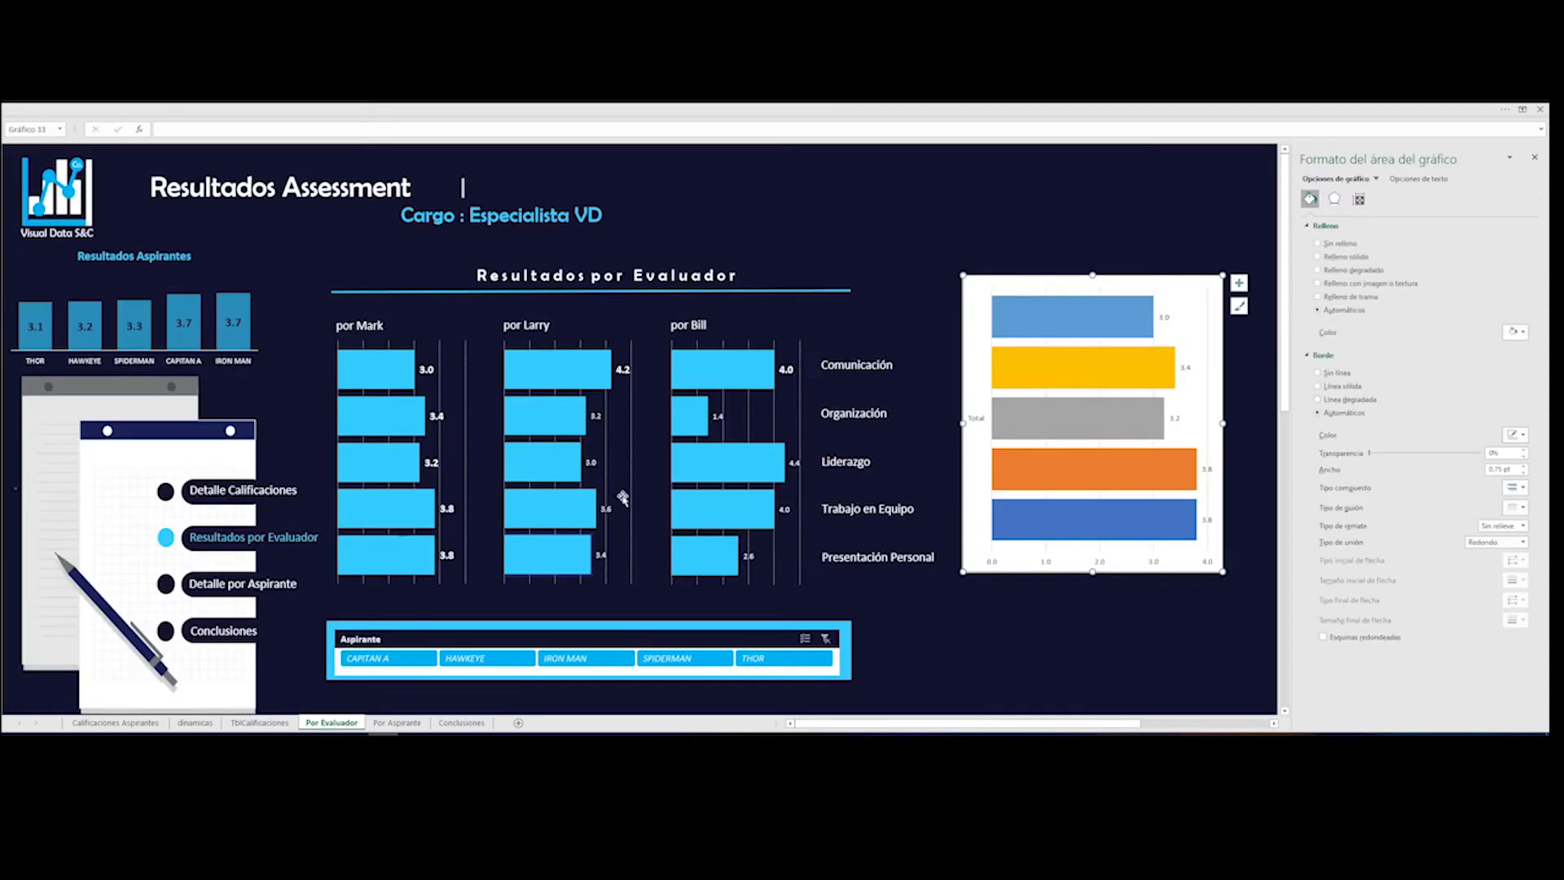
- Inspect the Comunicación and Organización text boxes that label the evaluator charts' bars
{"action": "left_click", "coordinate": [856, 364]}
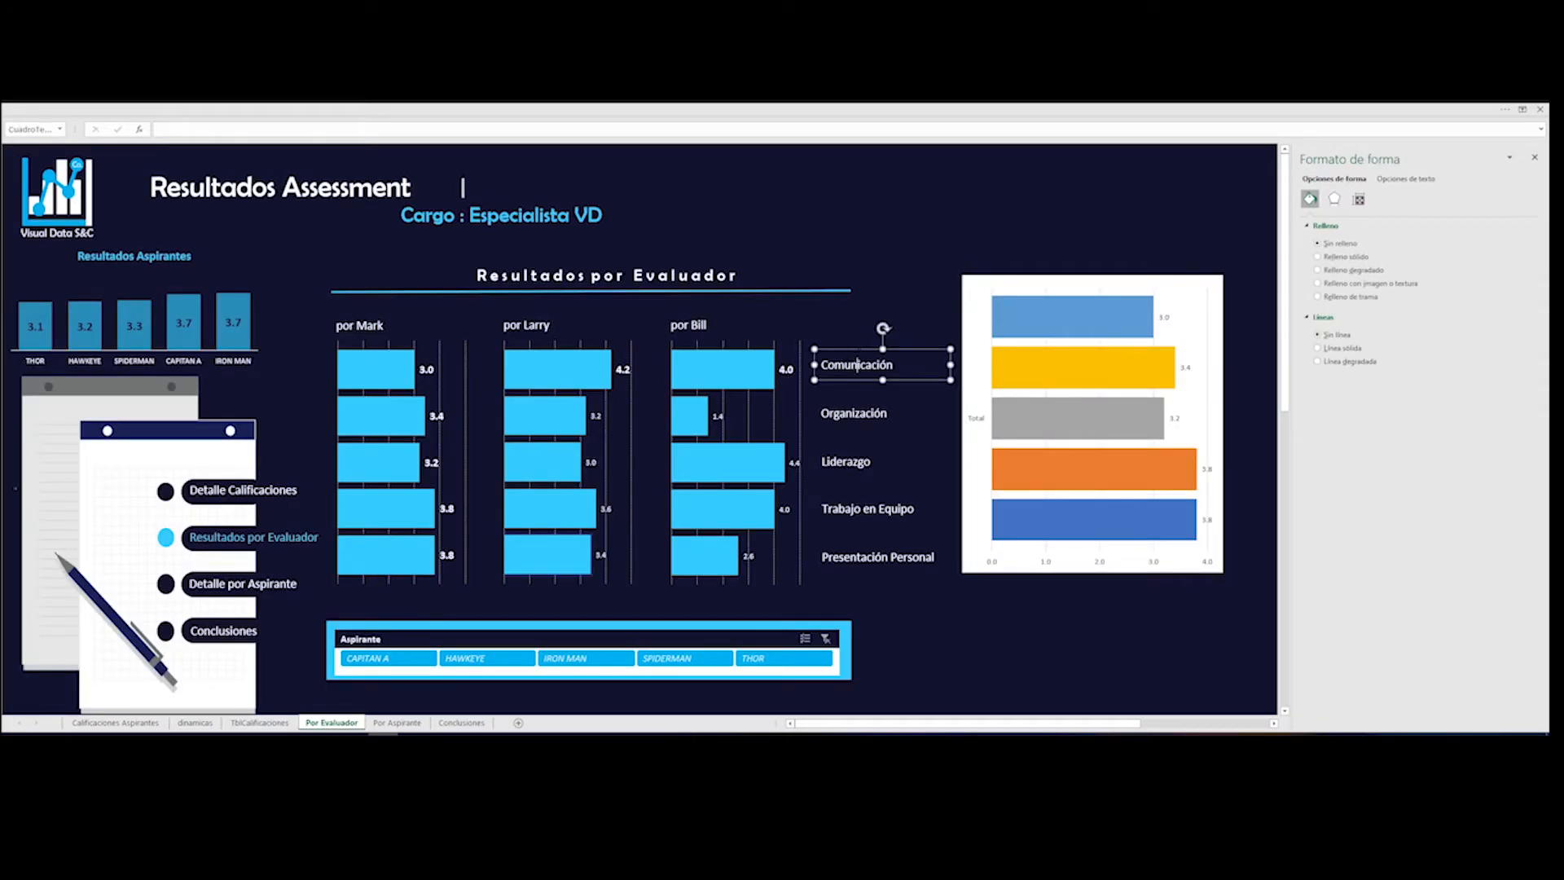
{"action": "left_click", "coordinate": [855, 413]}
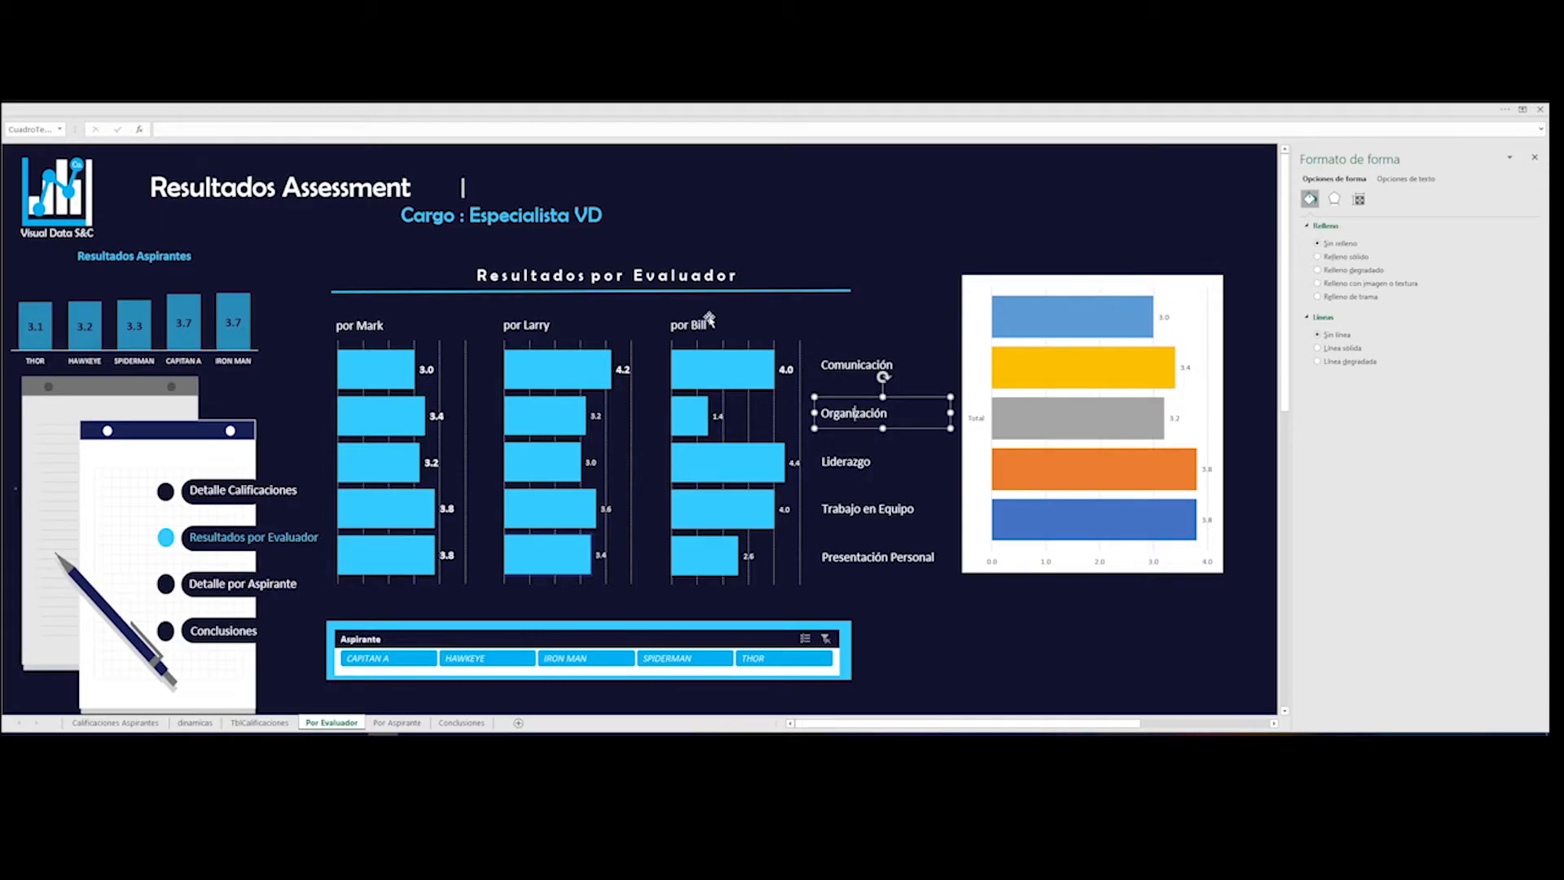
{"action": "left_click", "coordinate": [934, 239]}
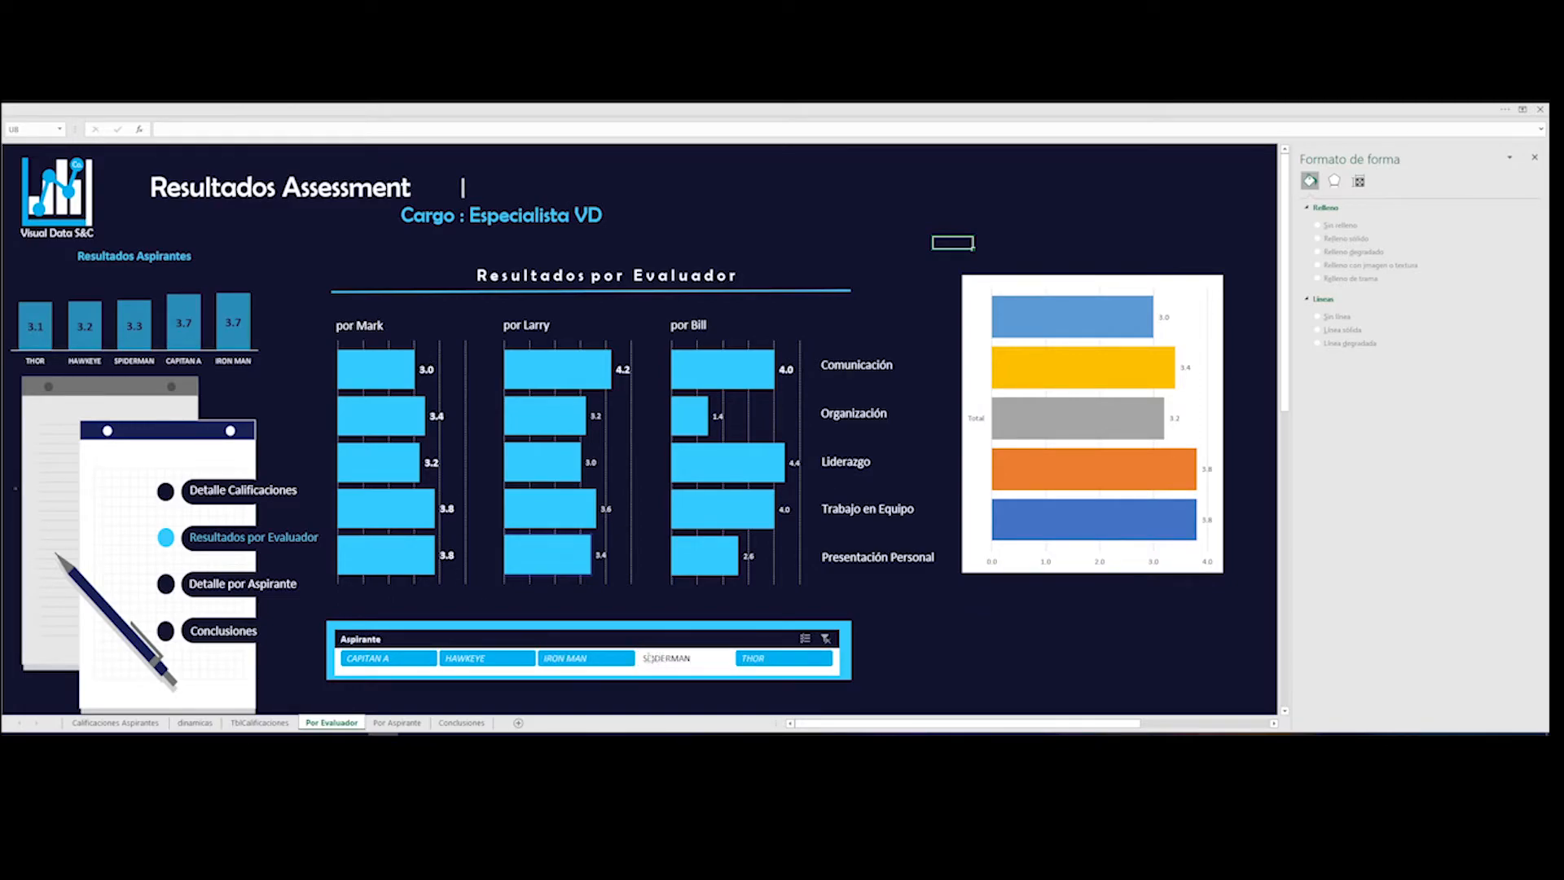
- Filter the dashboard to HAWKEYE with the Aspirante slicer and clear the filter again
{"action": "left_click", "coordinate": [493, 658]}
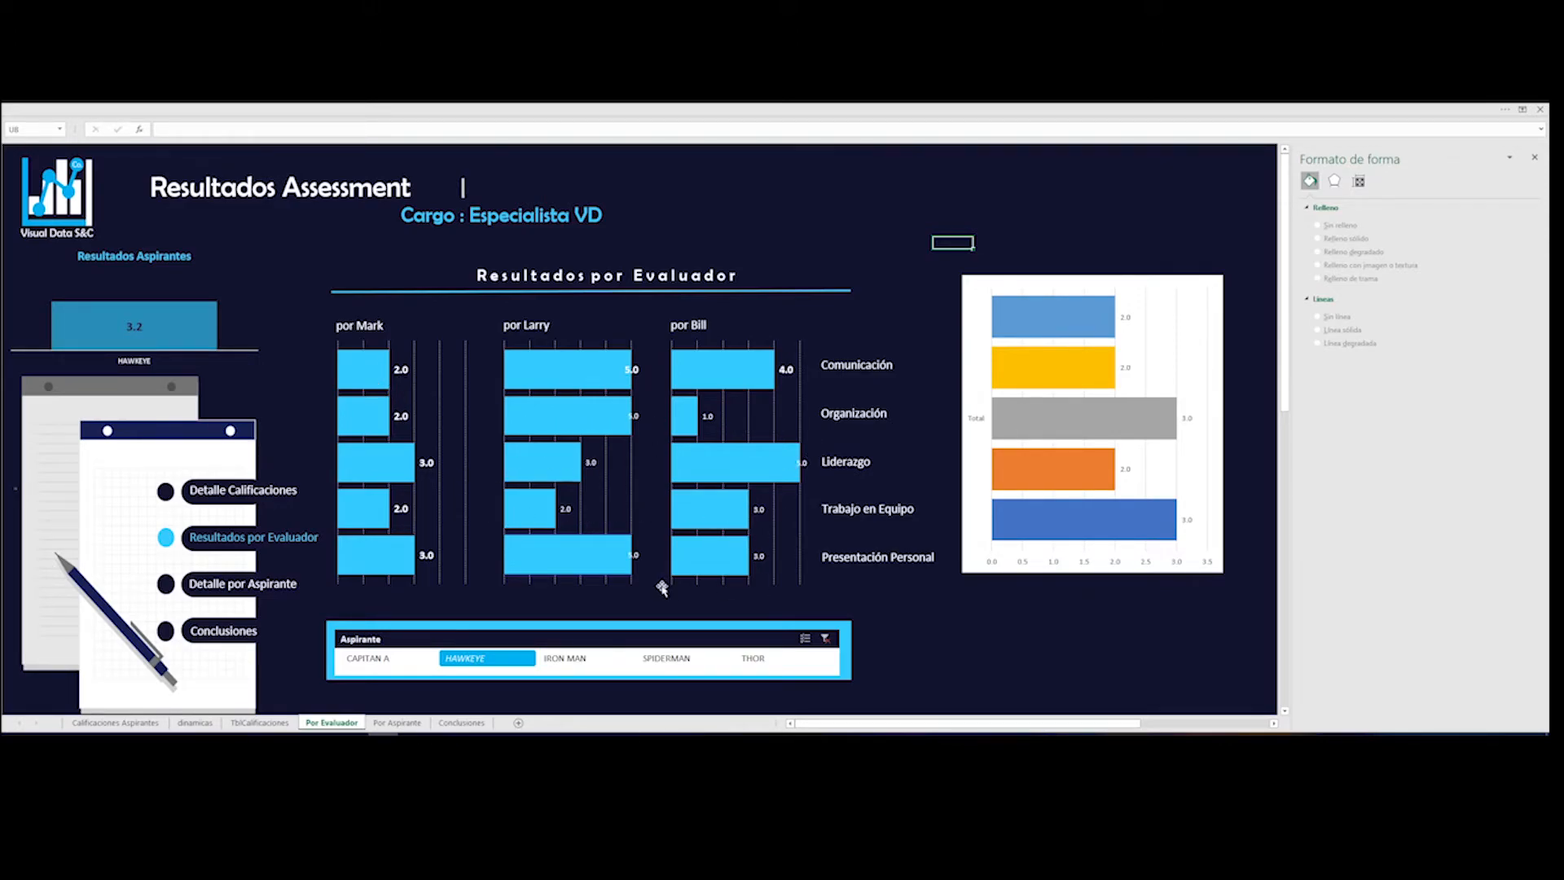
{"action": "left_click", "coordinate": [827, 639]}
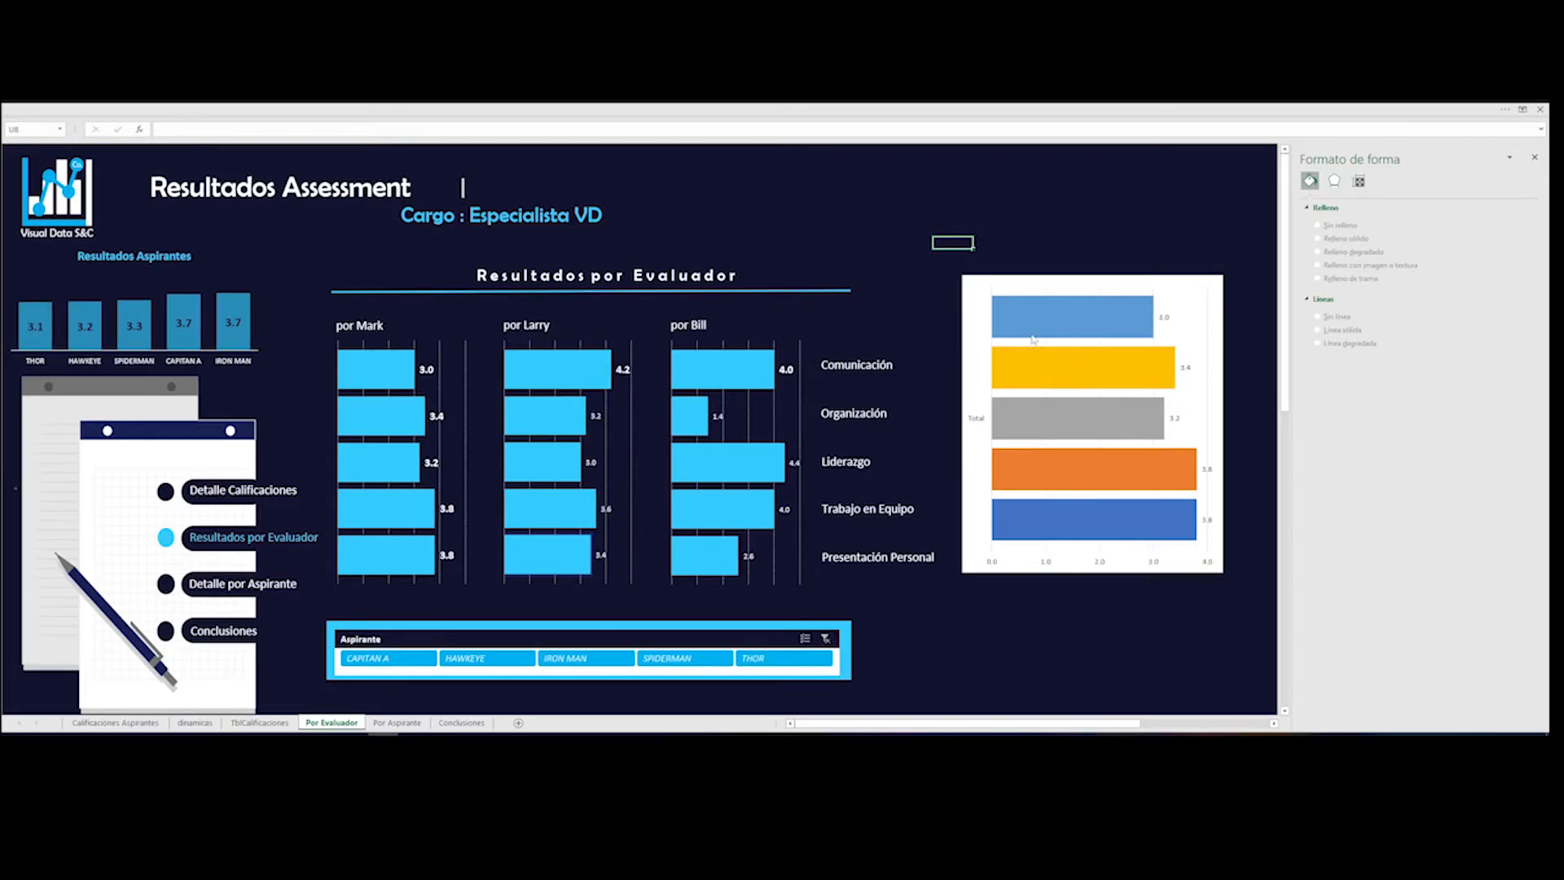
- Set the new chart's area fill (Relleno) to Sin relleno
{"action": "right_click", "coordinate": [980, 286]}
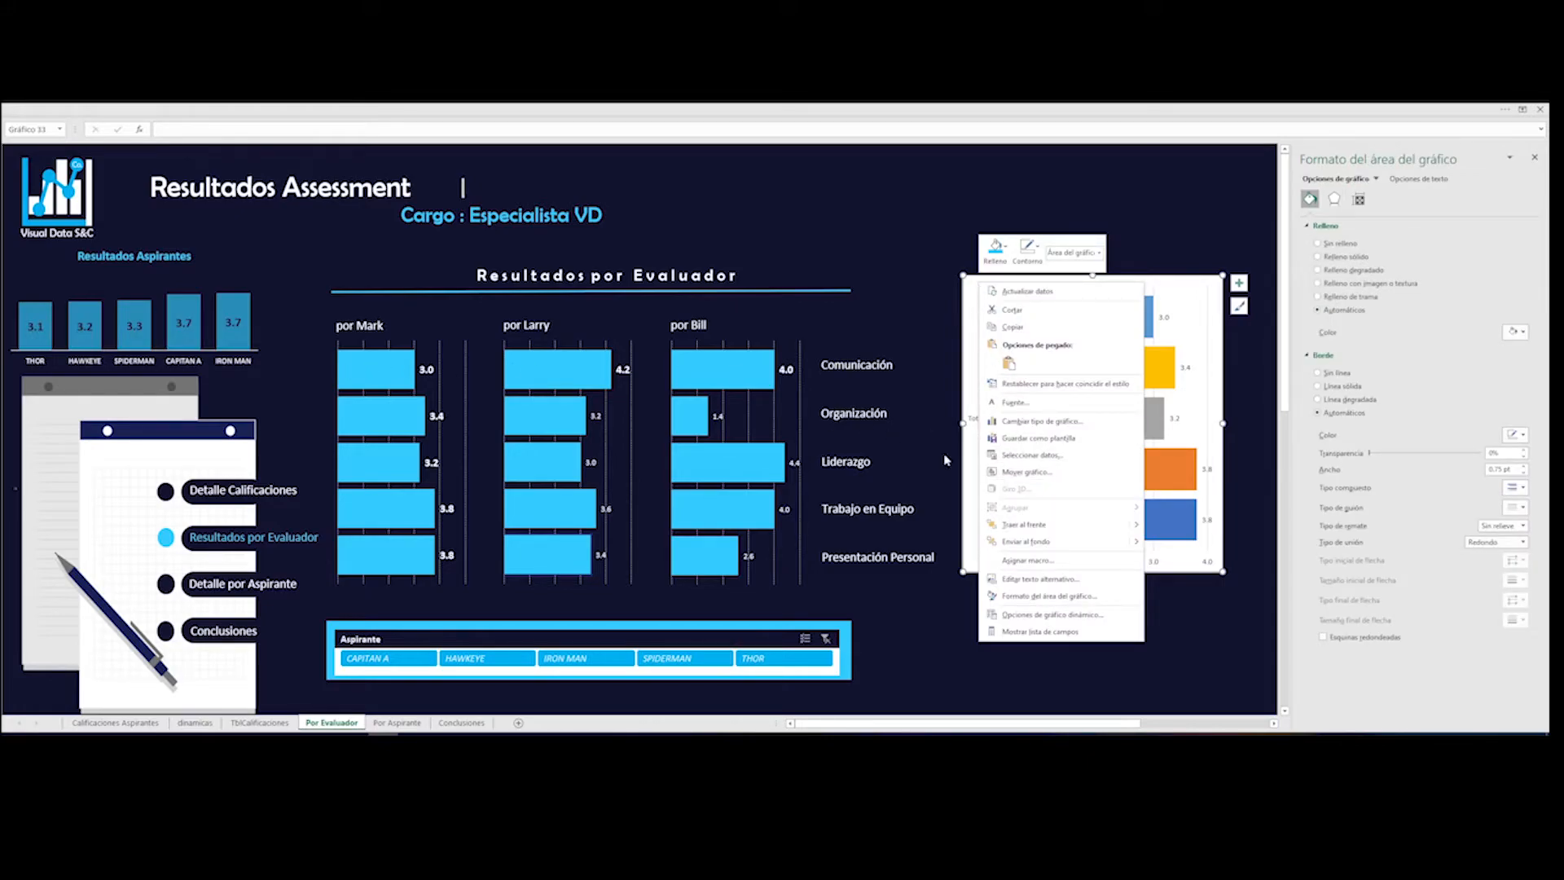
{"action": "left_click", "coordinate": [1043, 594]}
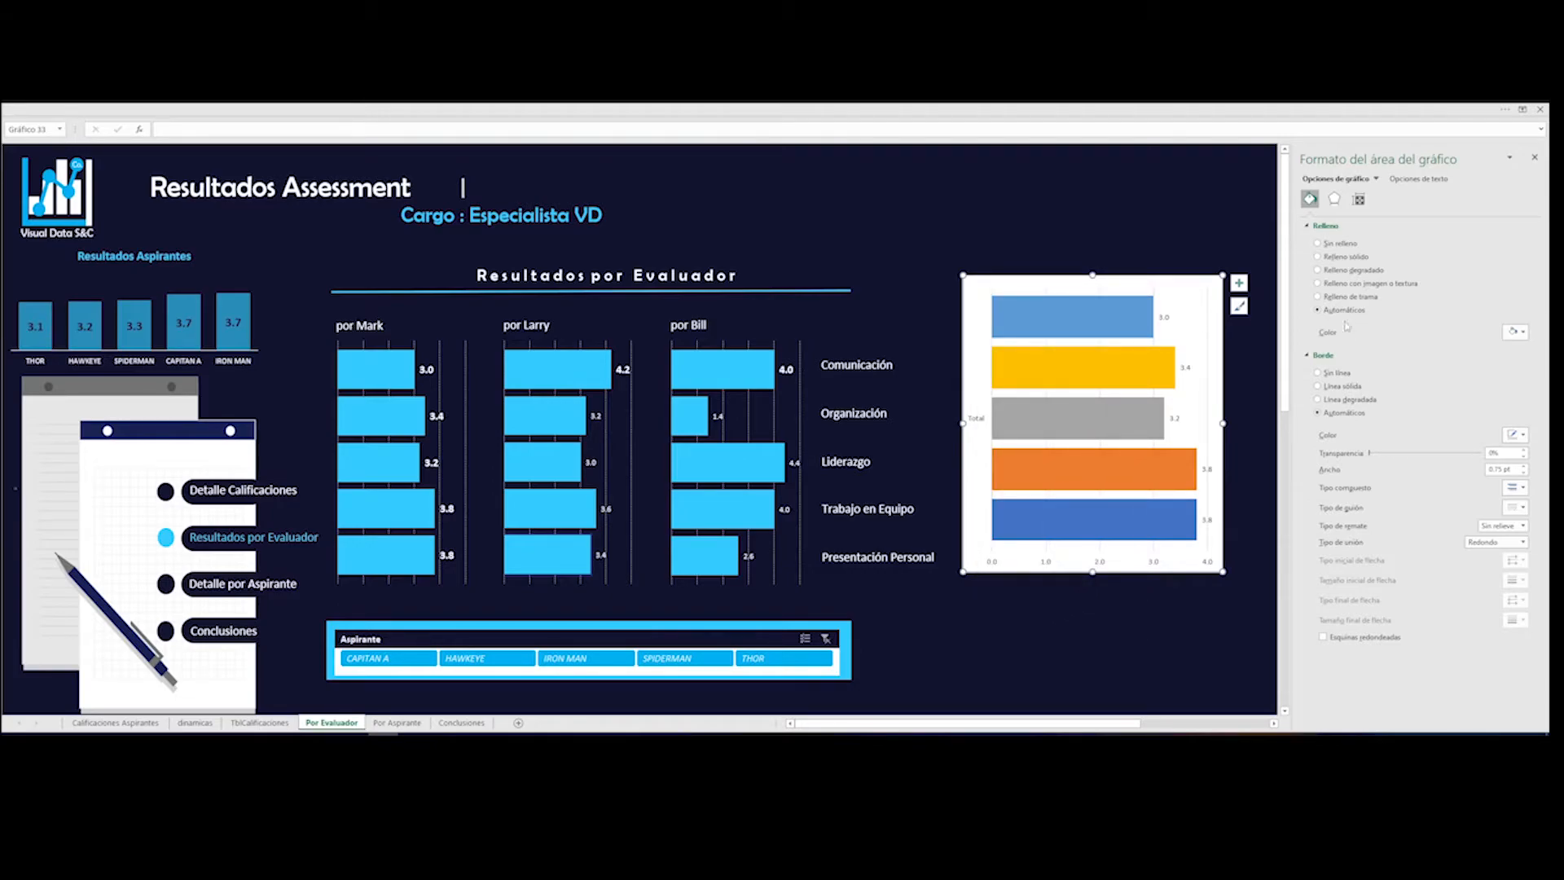
{"action": "left_click", "coordinate": [1344, 245]}
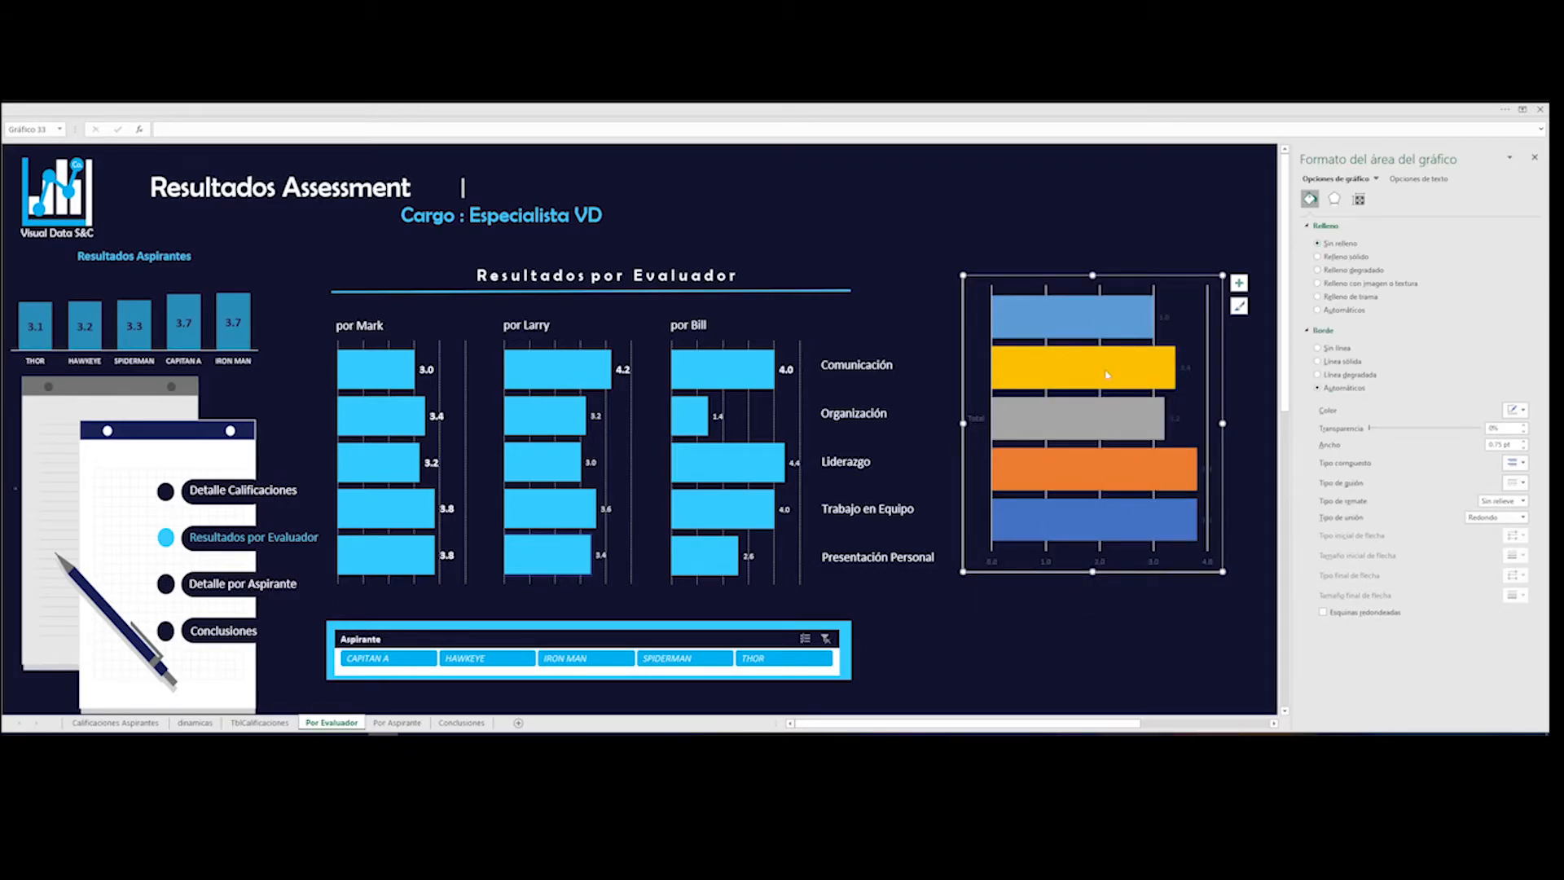
- Fill the new chart's Comunicación bar with the light blue used in the existing evaluator charts
{"action": "mouse_move", "coordinate": [1106, 327]}
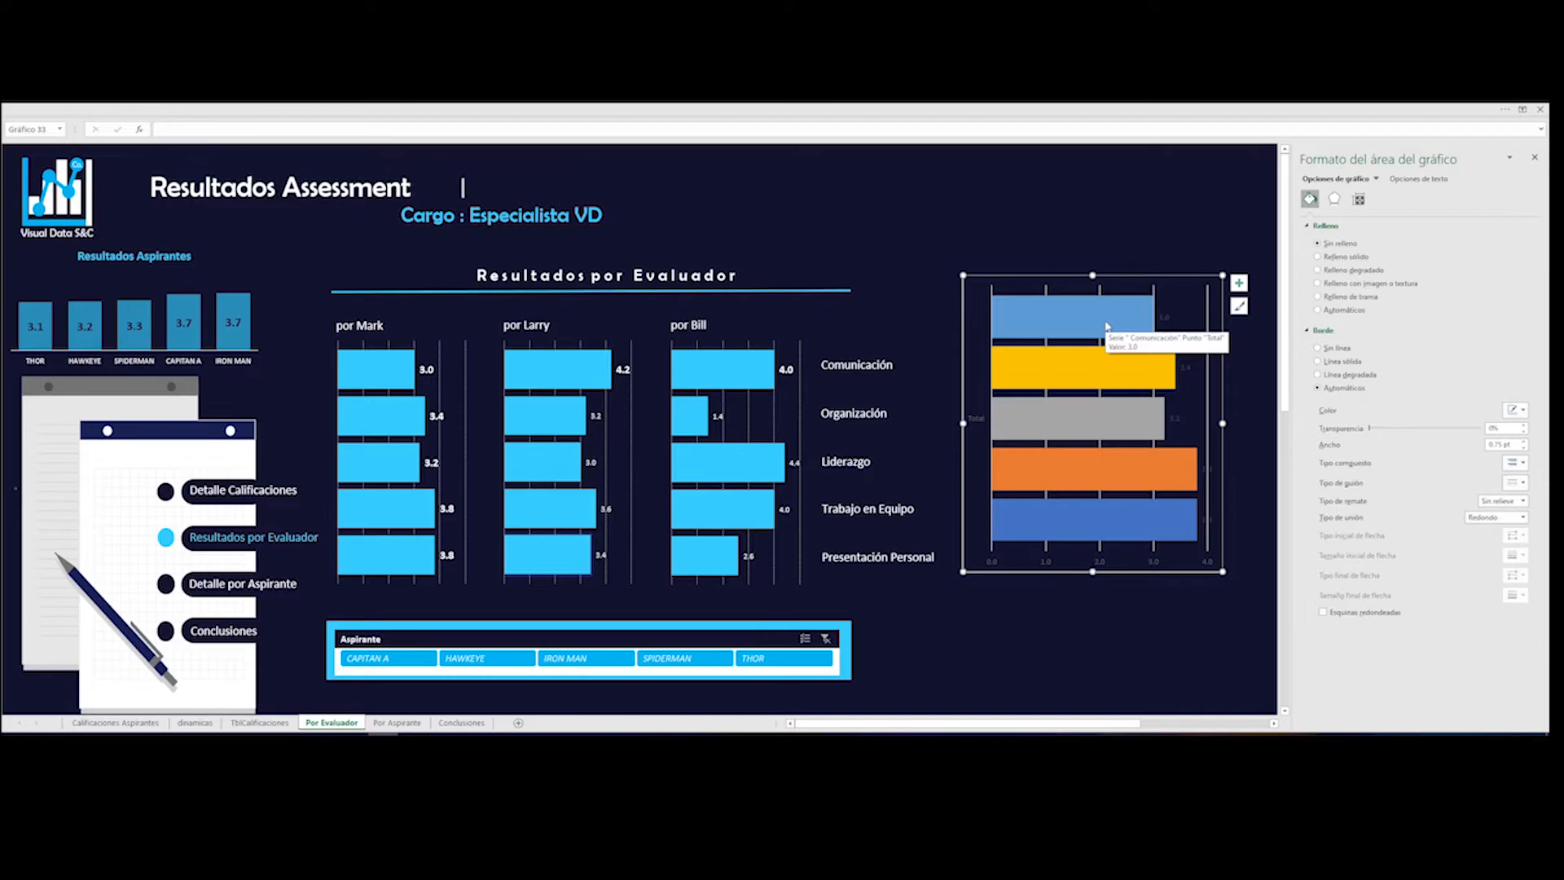
{"action": "left_click", "coordinate": [1106, 326]}
{"action": "left_click", "coordinate": [1052, 114]}
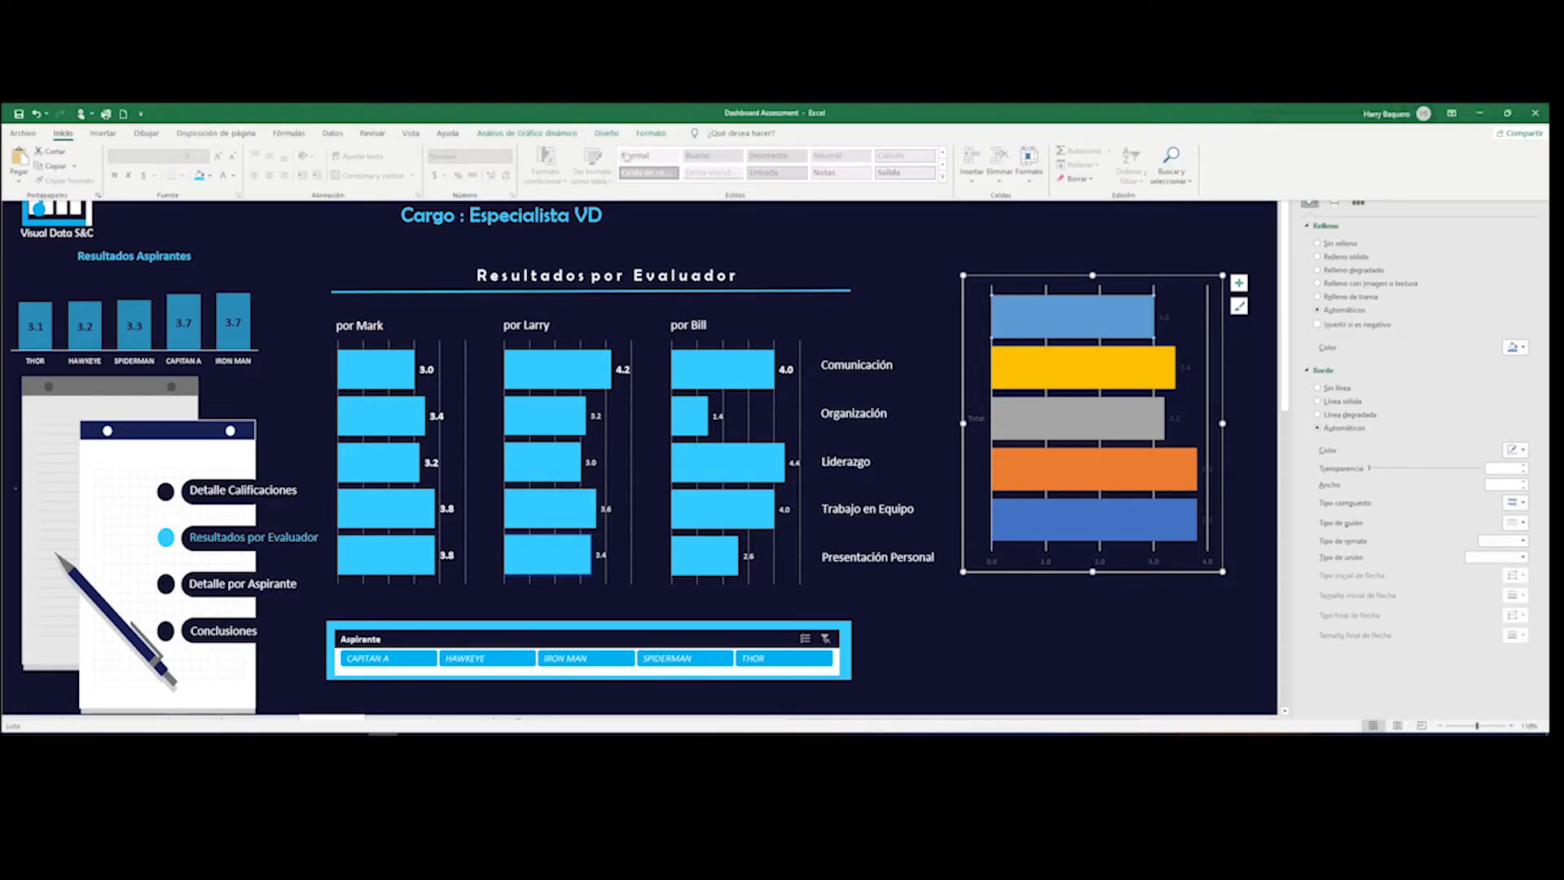
{"action": "left_click", "coordinate": [663, 134]}
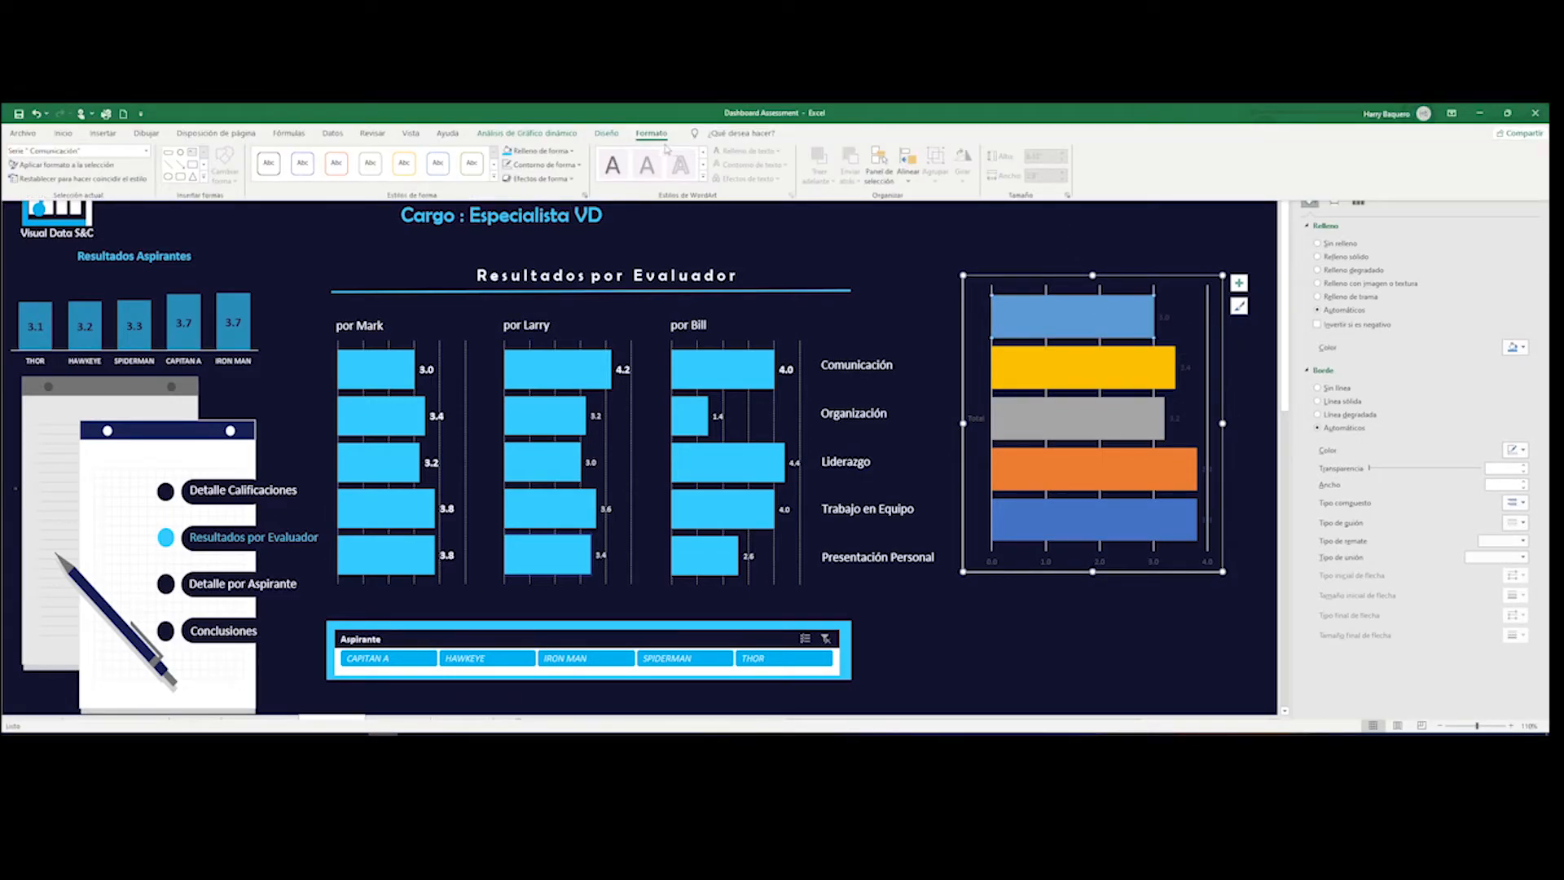
{"action": "left_click", "coordinate": [506, 151]}
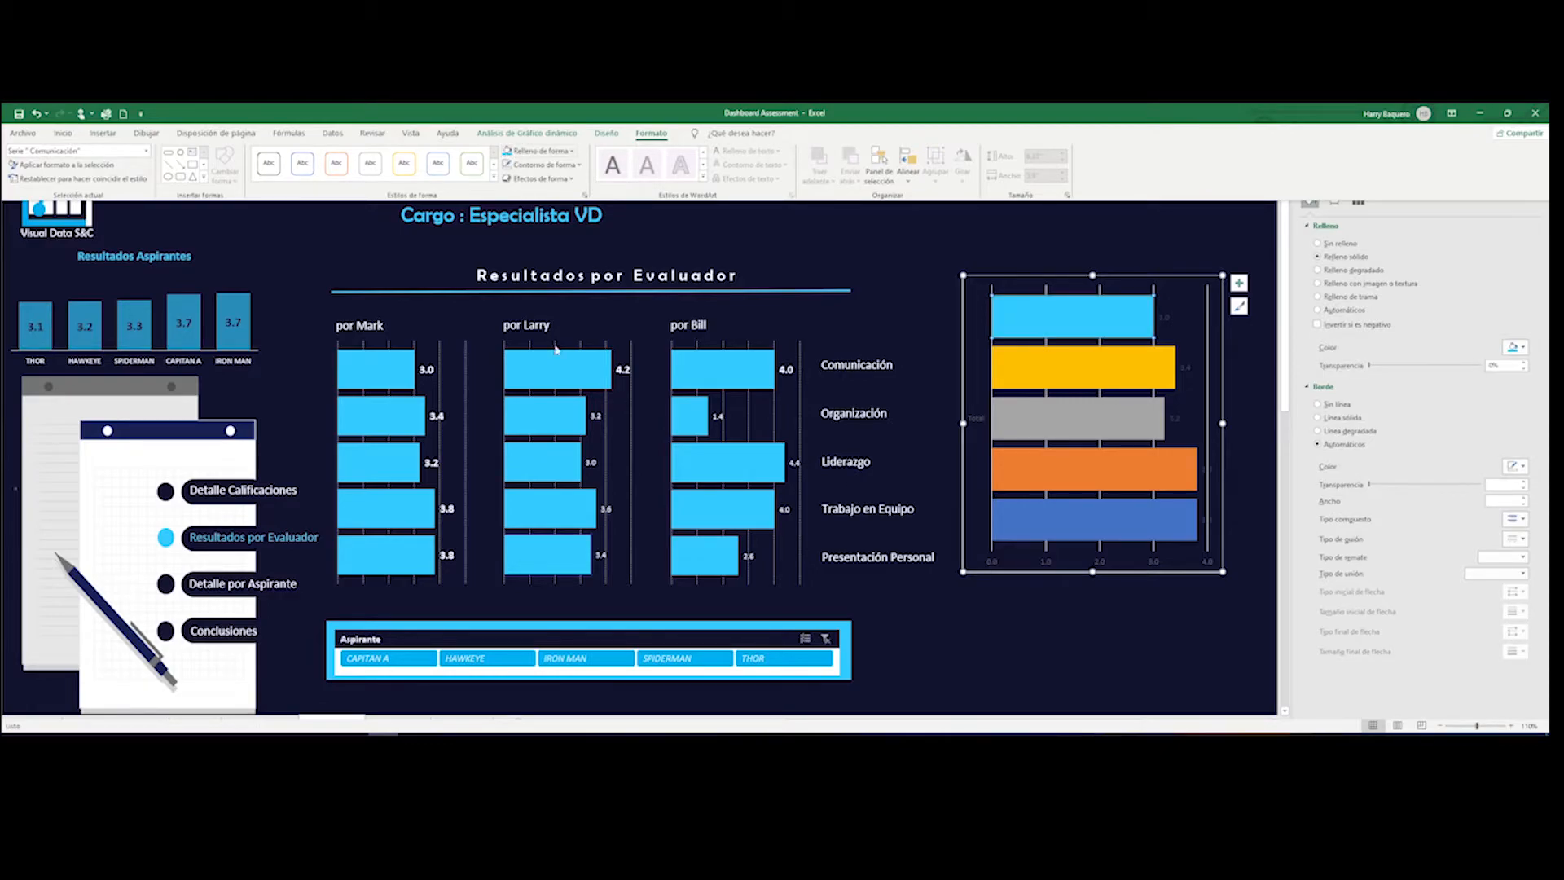
- Restore the full ribbon and repeat the light blue fill on the new chart's Organización and Liderazgo bars
{"action": "left_click", "coordinate": [1451, 113]}
{"action": "left_click", "coordinate": [1419, 226]}
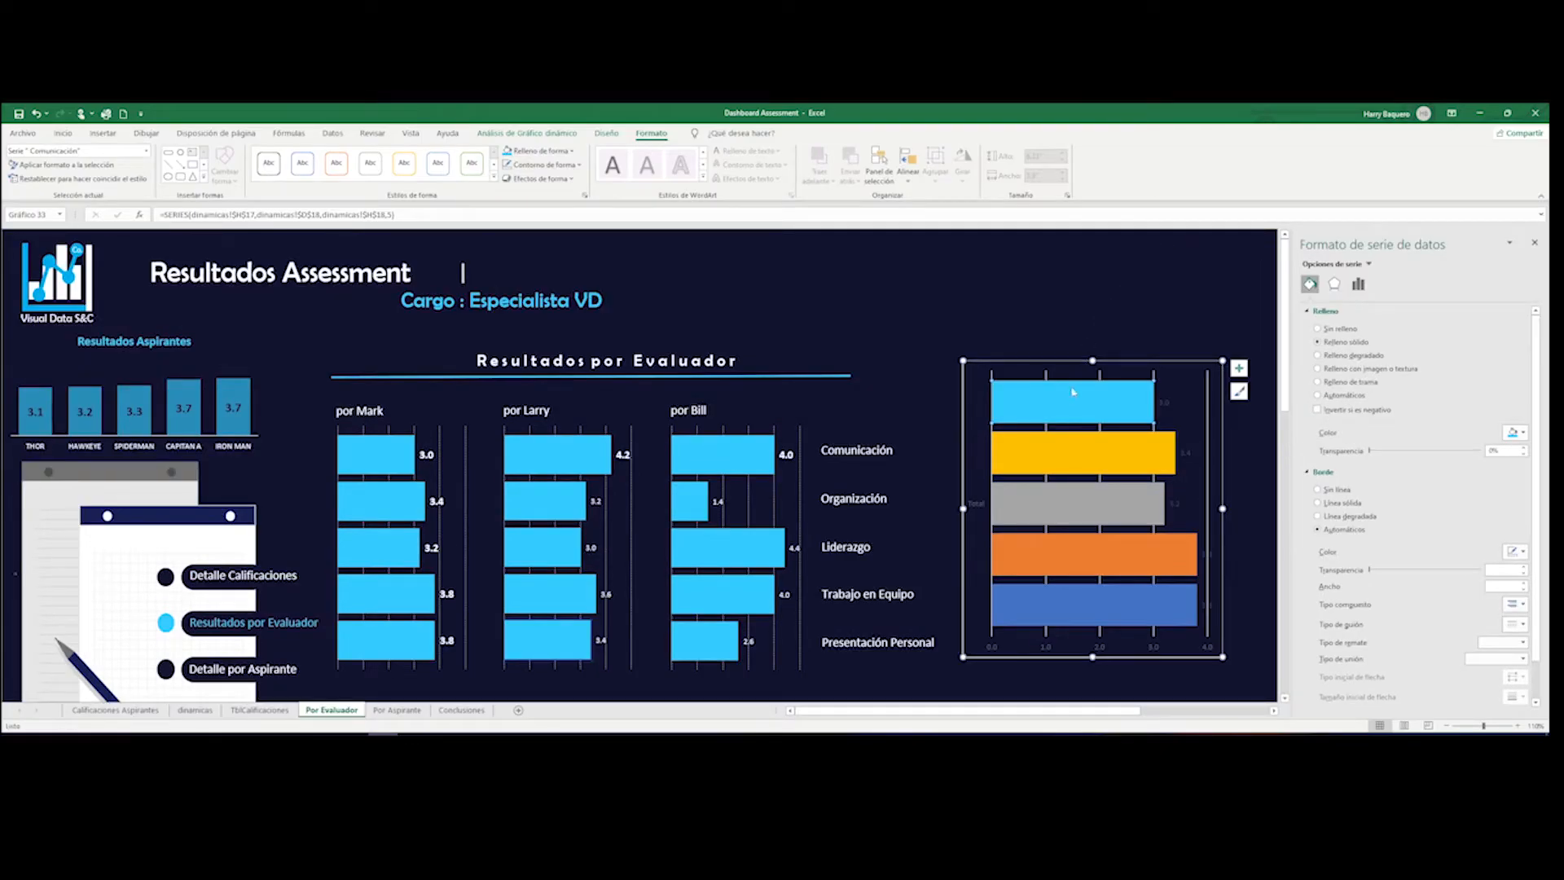
{"action": "left_click", "coordinate": [1069, 461]}
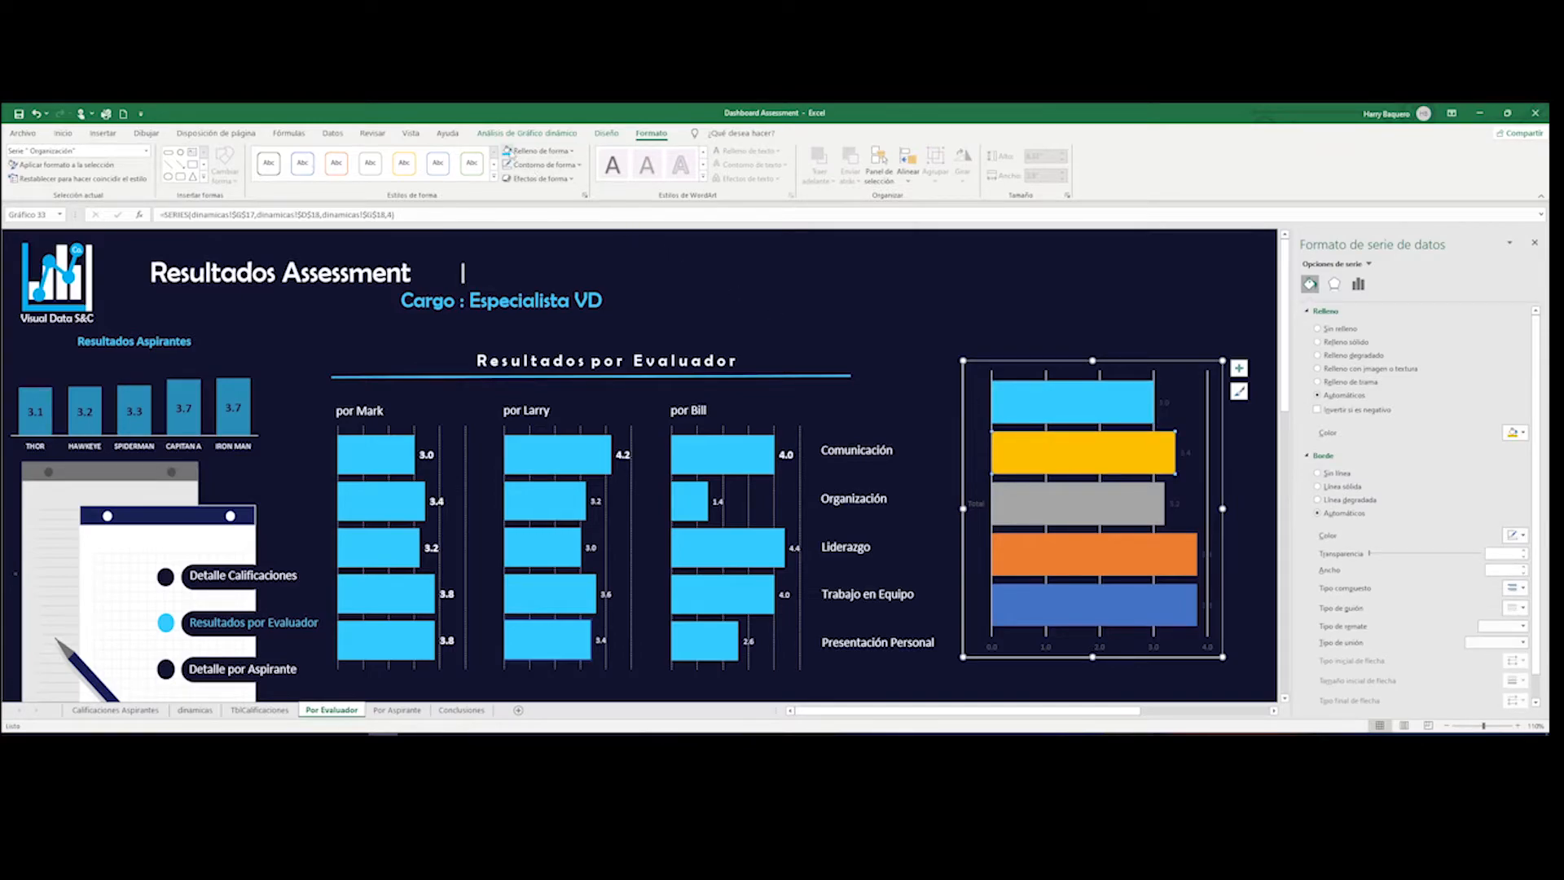
{"action": "key", "text": "F4"}
{"action": "left_click", "coordinate": [1067, 523]}
{"action": "left_click", "coordinate": [1067, 523]}
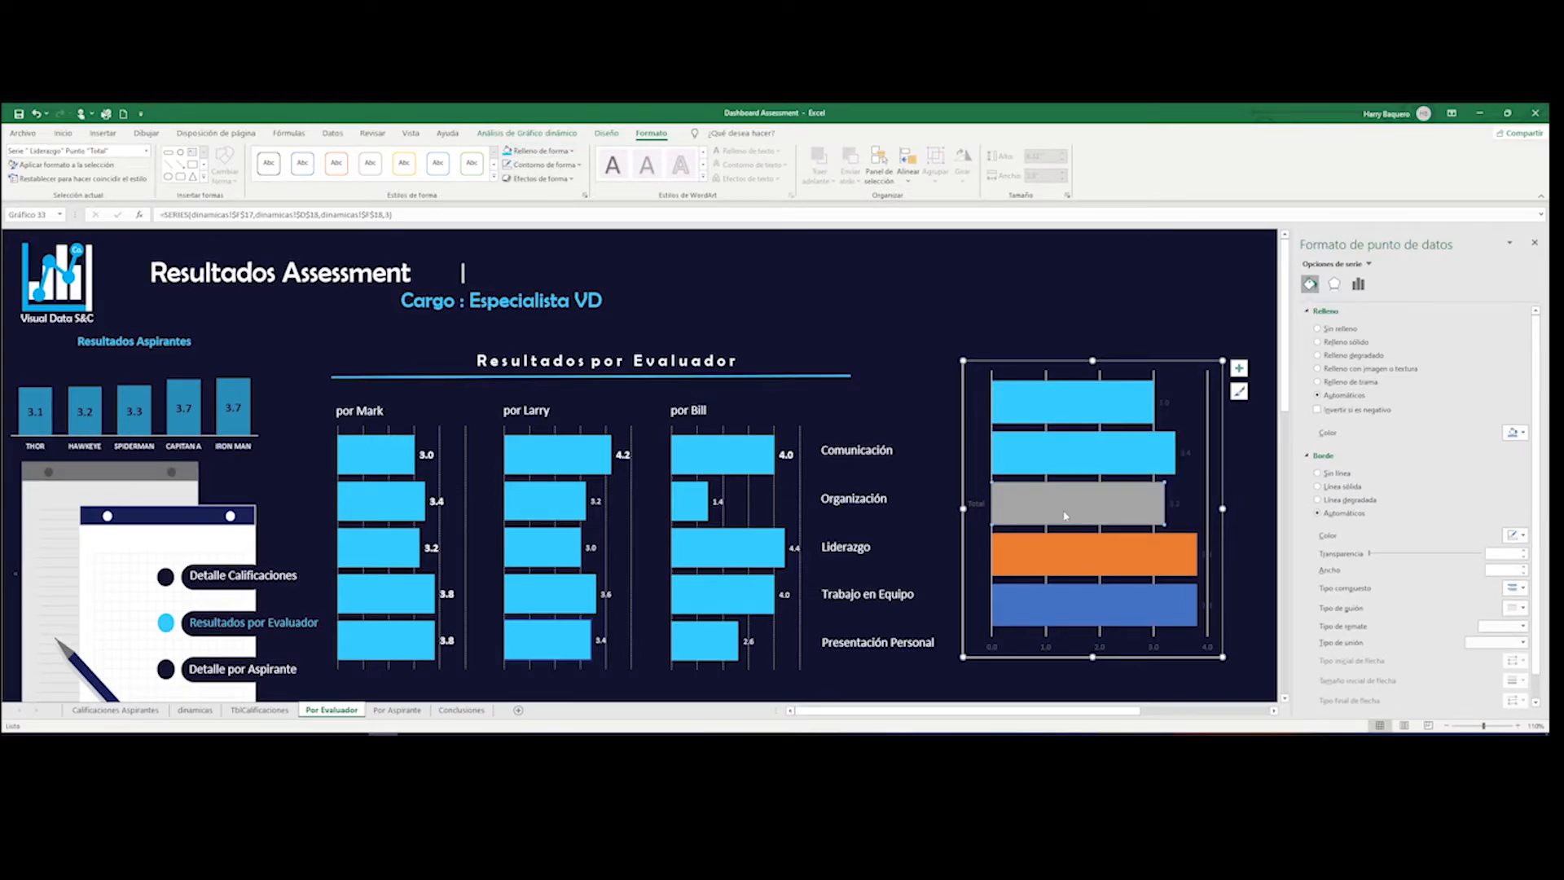
{"action": "key", "text": "F4"}
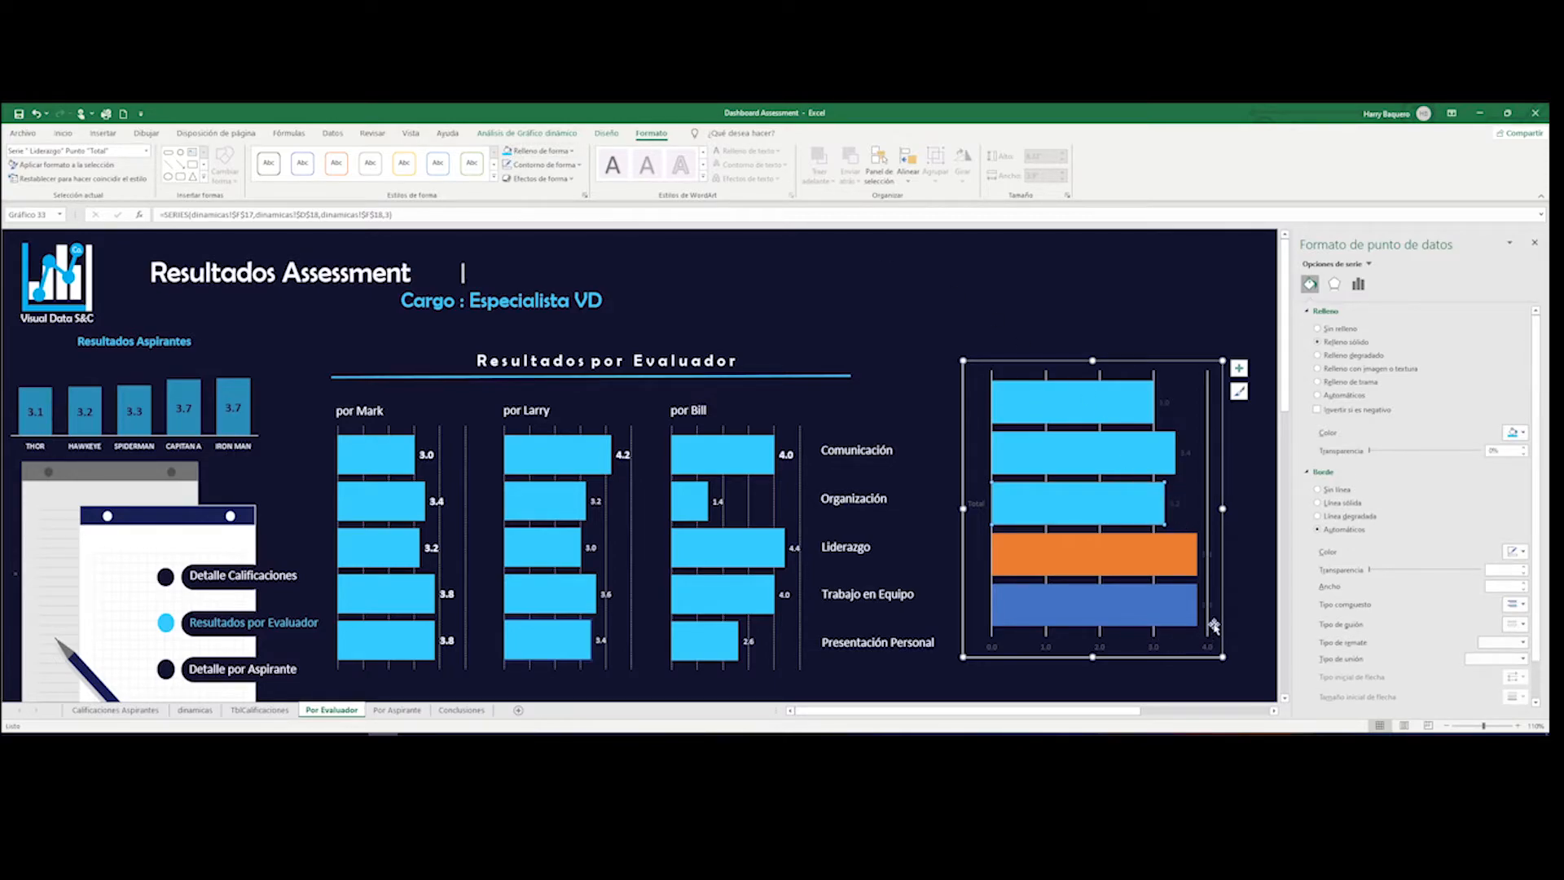
- Move the recreated evaluator chart away from the category labels and delete it from the Por Evaluador sheet
{"action": "left_click_drag", "start_coordinate": [1193, 371], "coordinate": [1191, 263]}
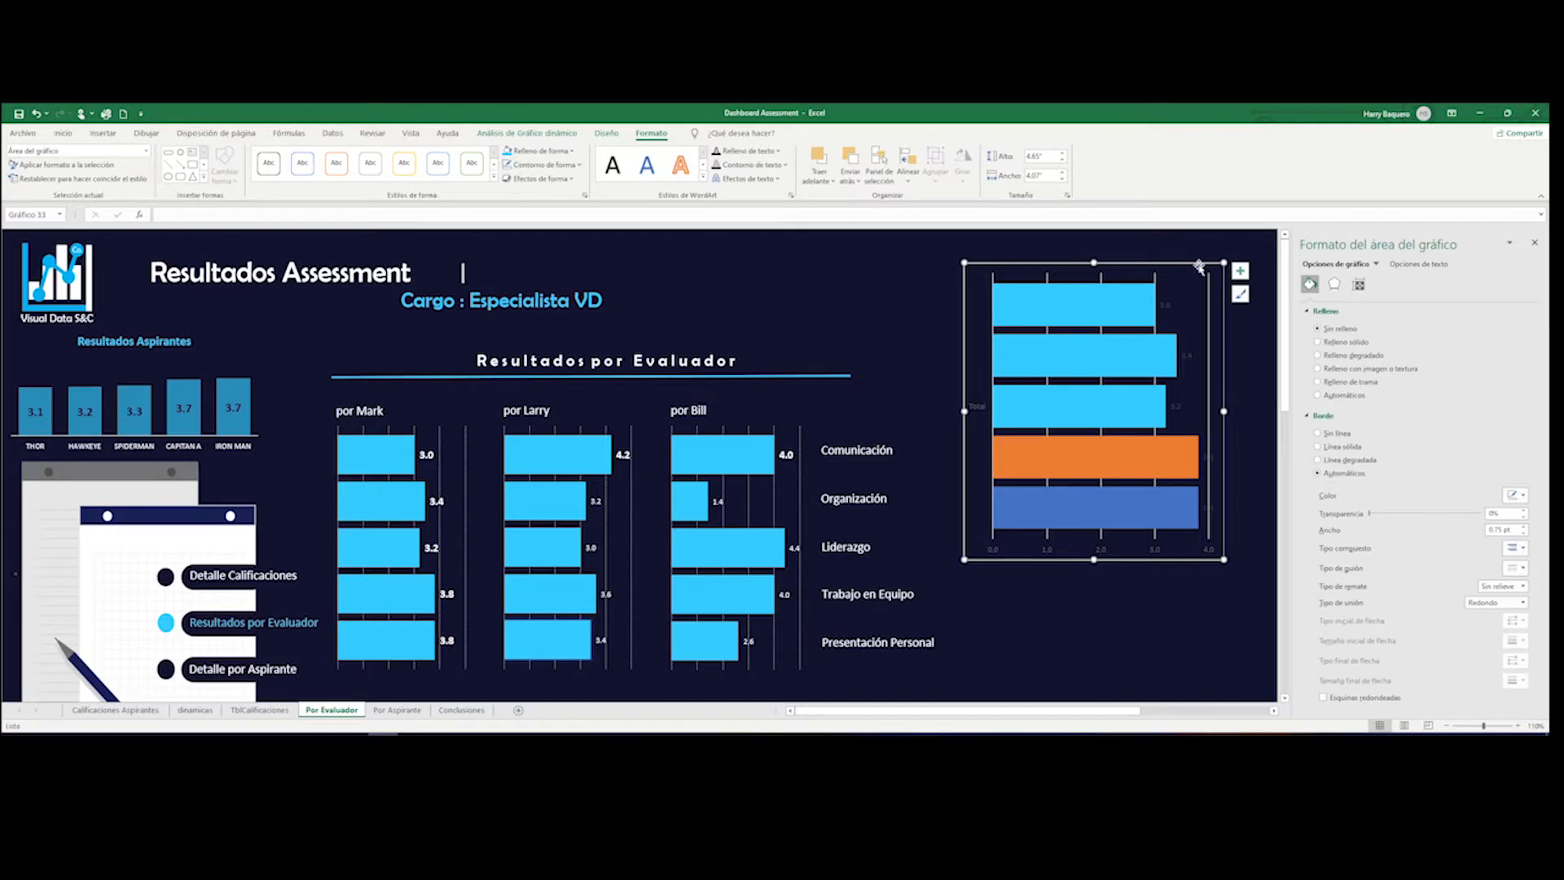
{"action": "key", "text": "Delete"}
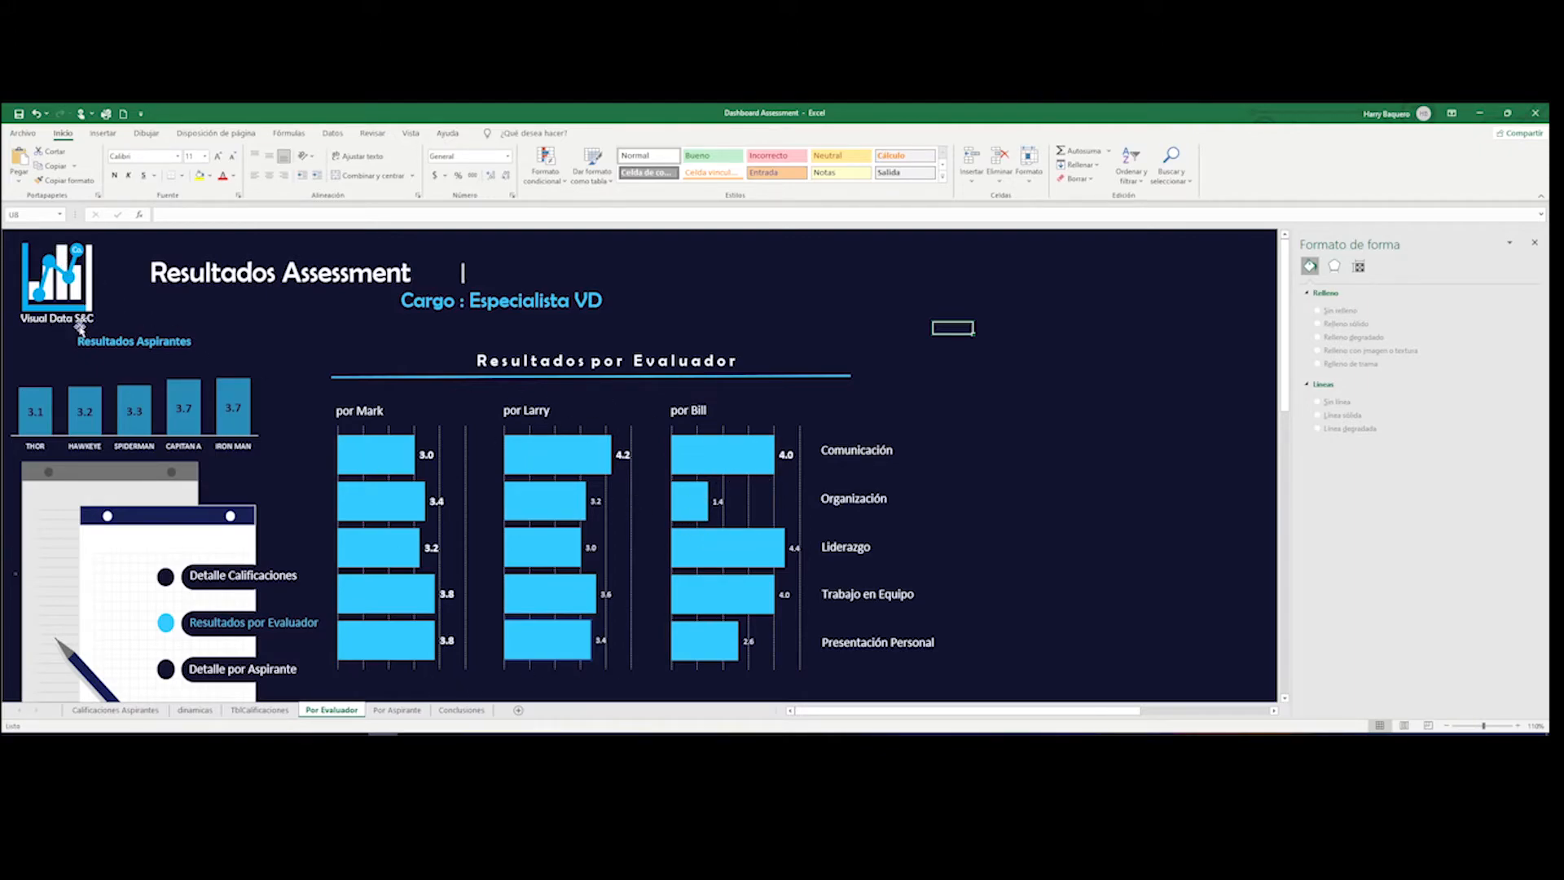
- Filter the evaluator charts to HAWKEYE, IRON MAN and SPIDERMAN in turn with the Aspirante slicer
{"action": "scroll", "coordinate": [771, 423], "scroll_direction": "down", "scroll_amount": 2}
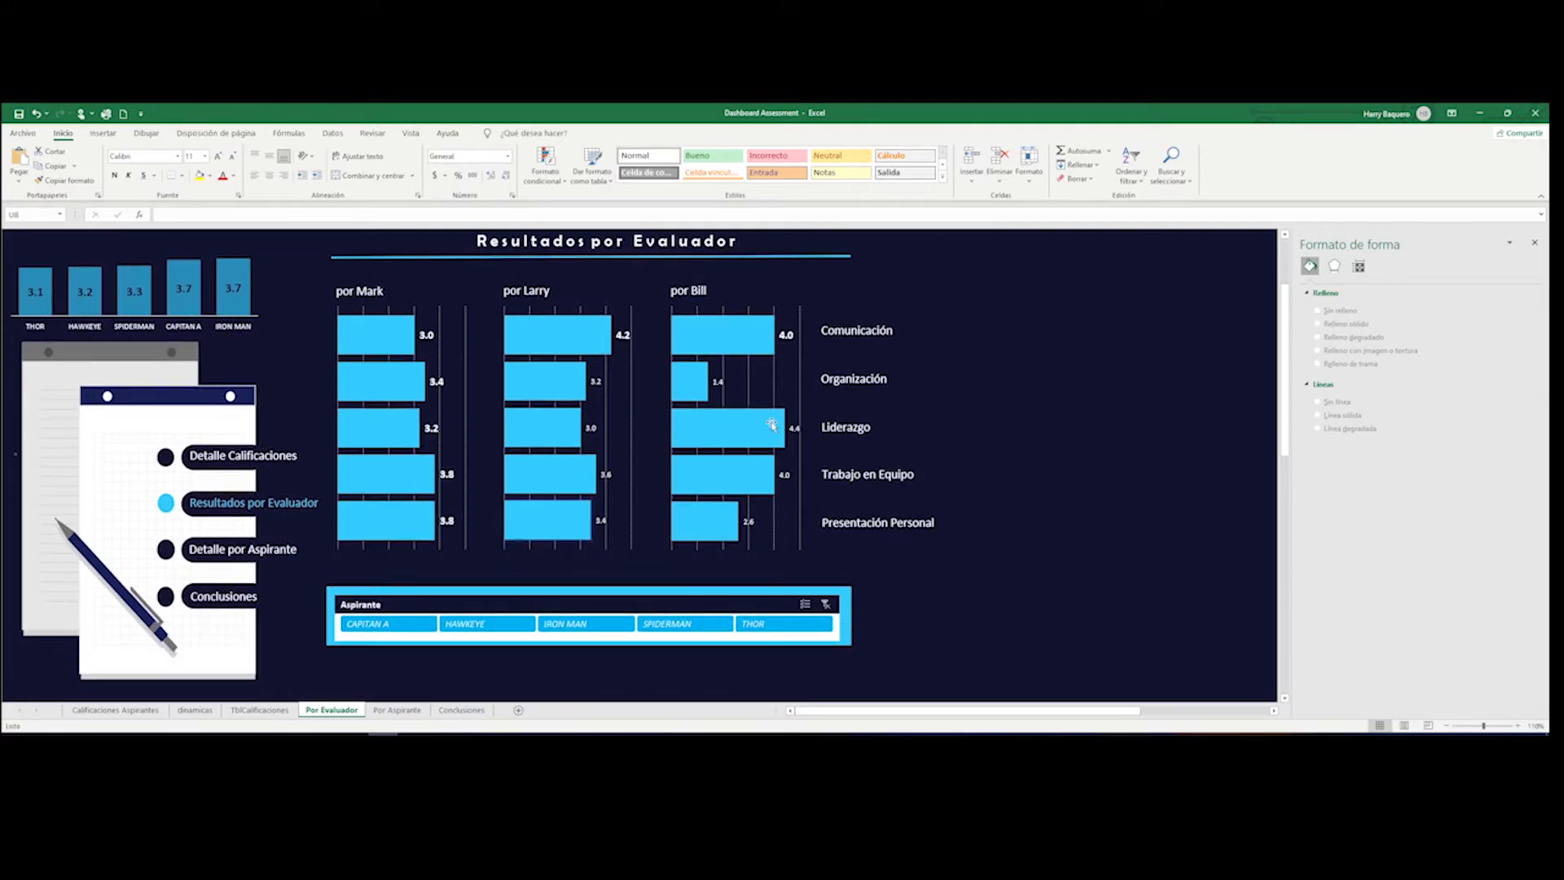
{"action": "scroll", "coordinate": [771, 423], "scroll_direction": "up", "scroll_amount": 1}
{"action": "scroll", "coordinate": [773, 426], "scroll_direction": "down", "scroll_amount": 1}
{"action": "left_click", "coordinate": [487, 623]}
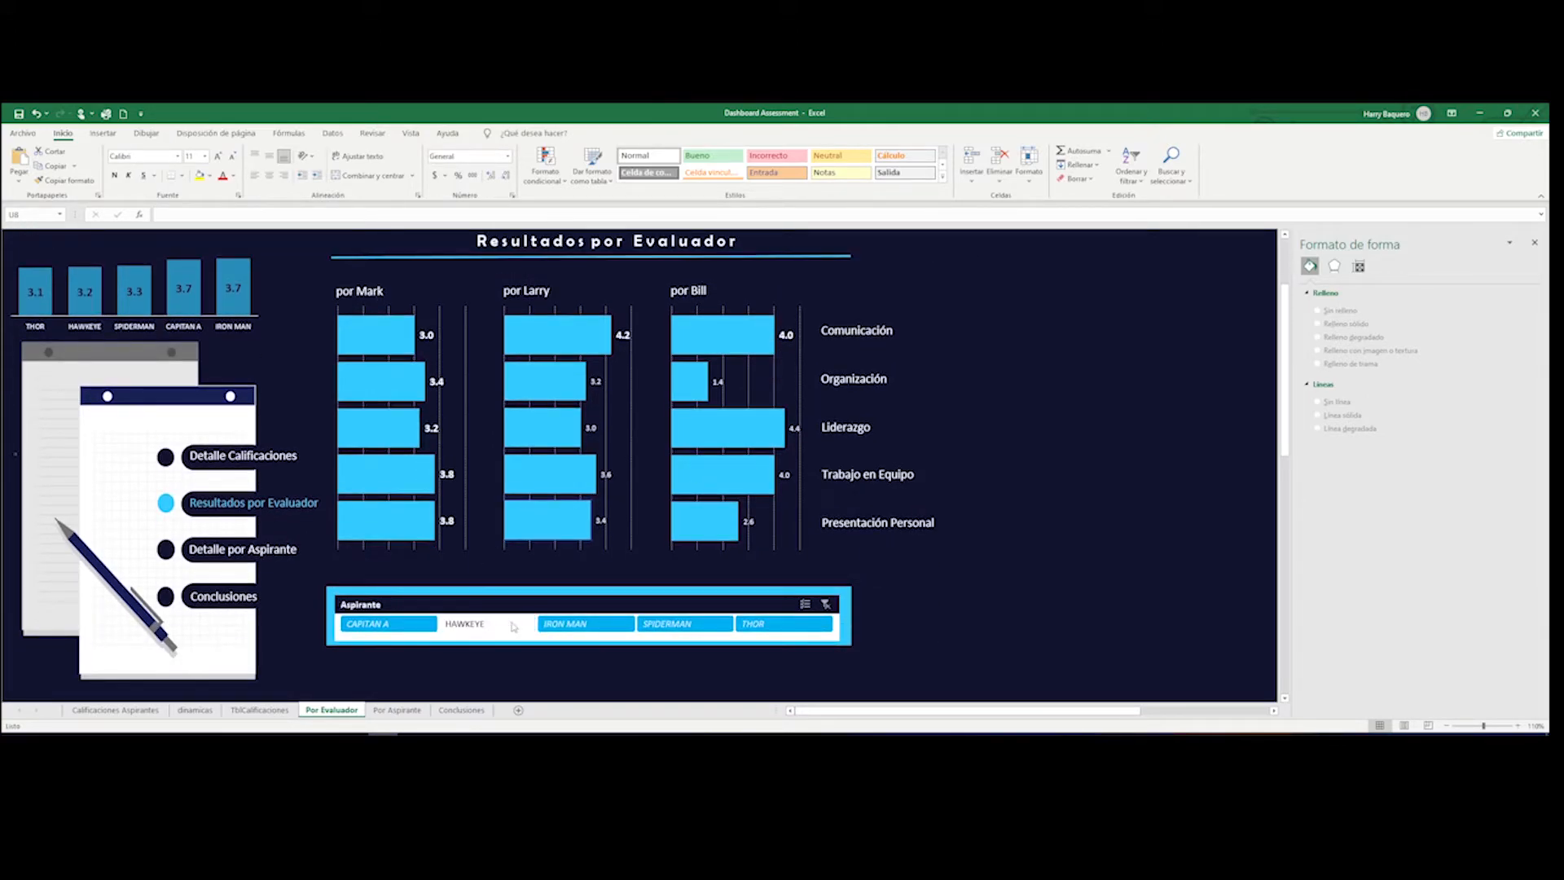
{"action": "left_click", "coordinate": [574, 626]}
{"action": "left_click", "coordinate": [664, 626]}
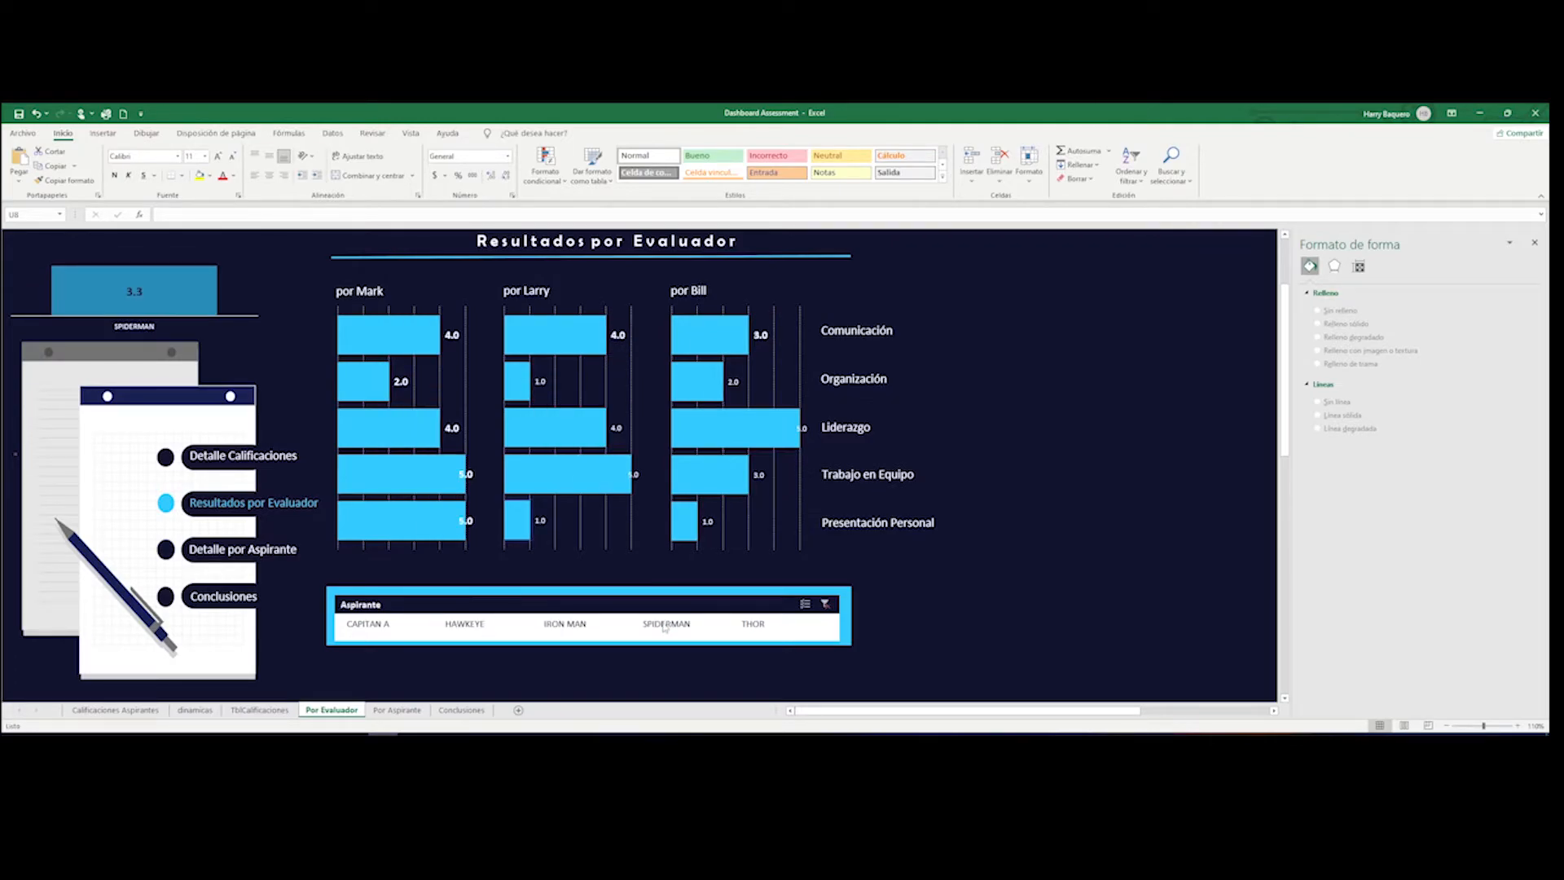
{"action": "left_click", "coordinate": [770, 291]}
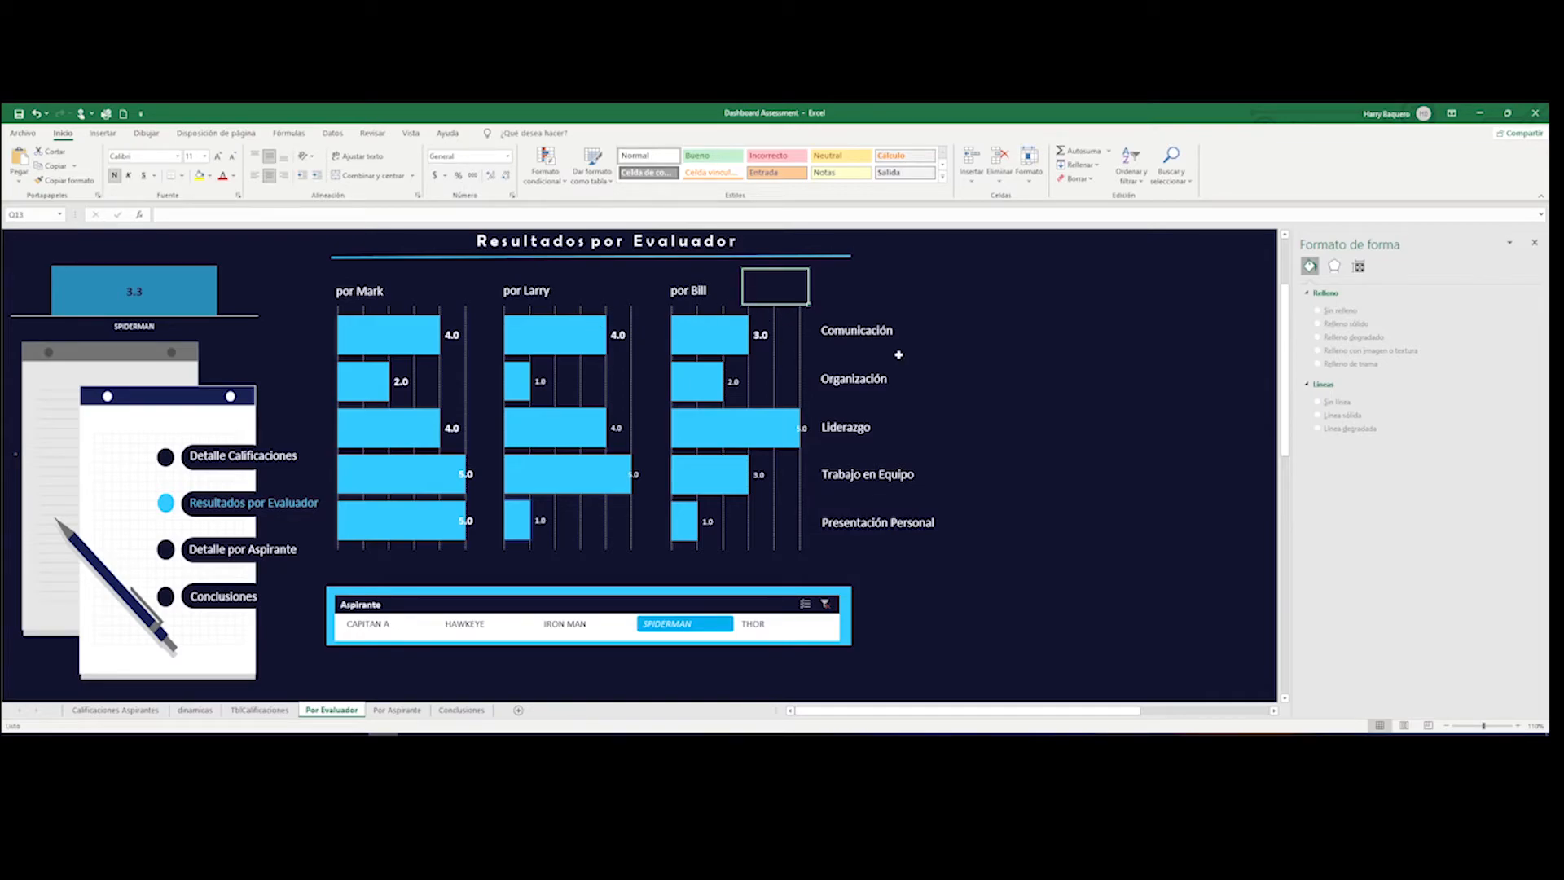
- Select the three evaluator charts together, review the Alinear options available for them, and deselect them
{"action": "left_click", "coordinate": [440, 295]}
{"action": "left_click", "coordinate": [454, 320]}
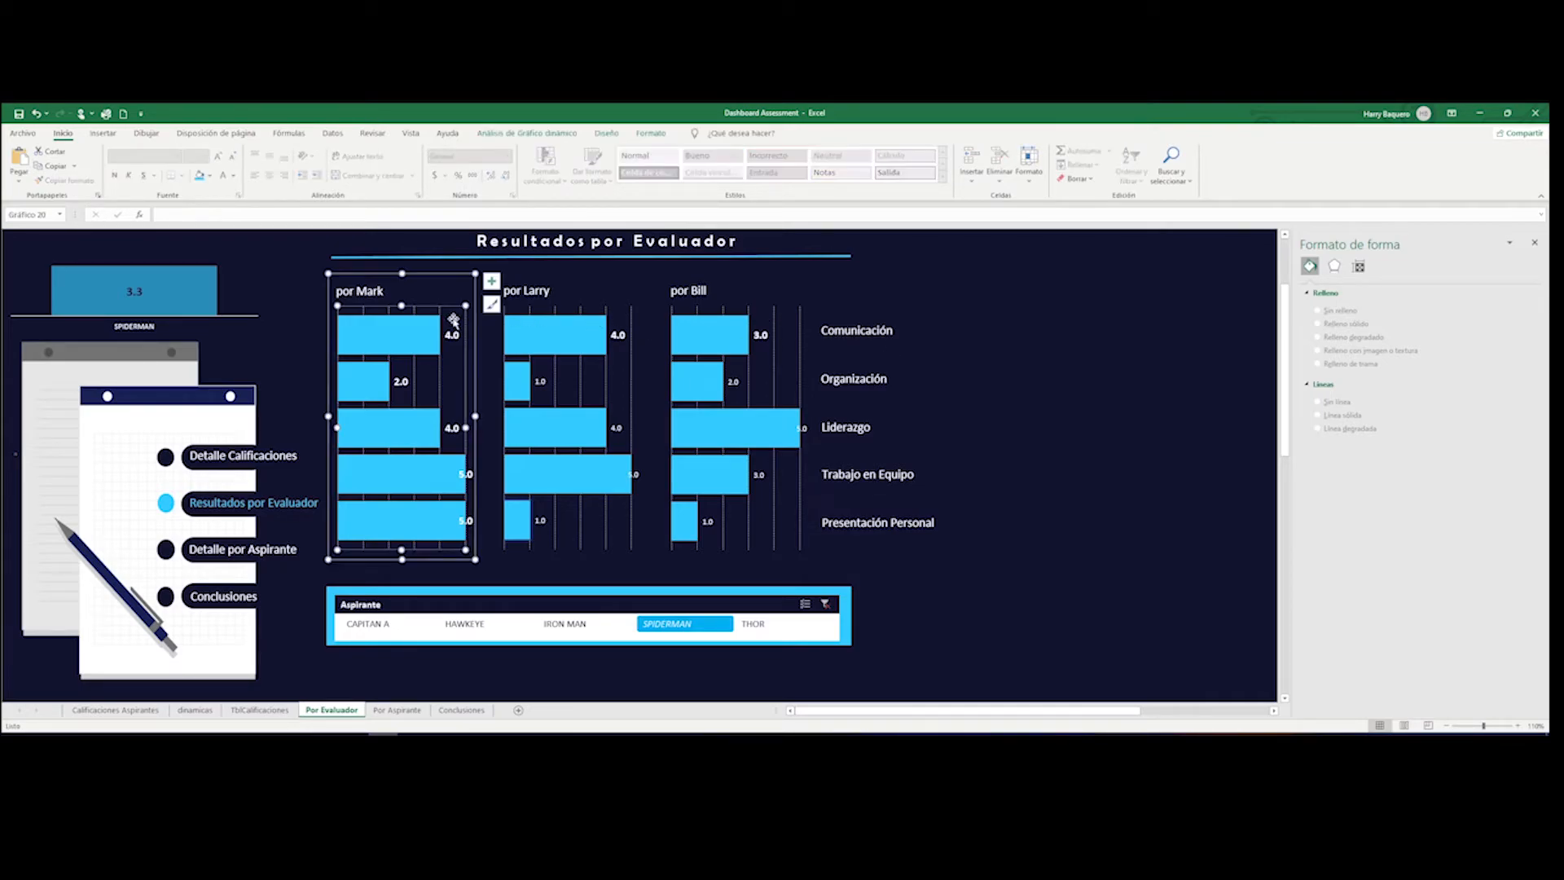
{"action": "left_click", "coordinate": [452, 279]}
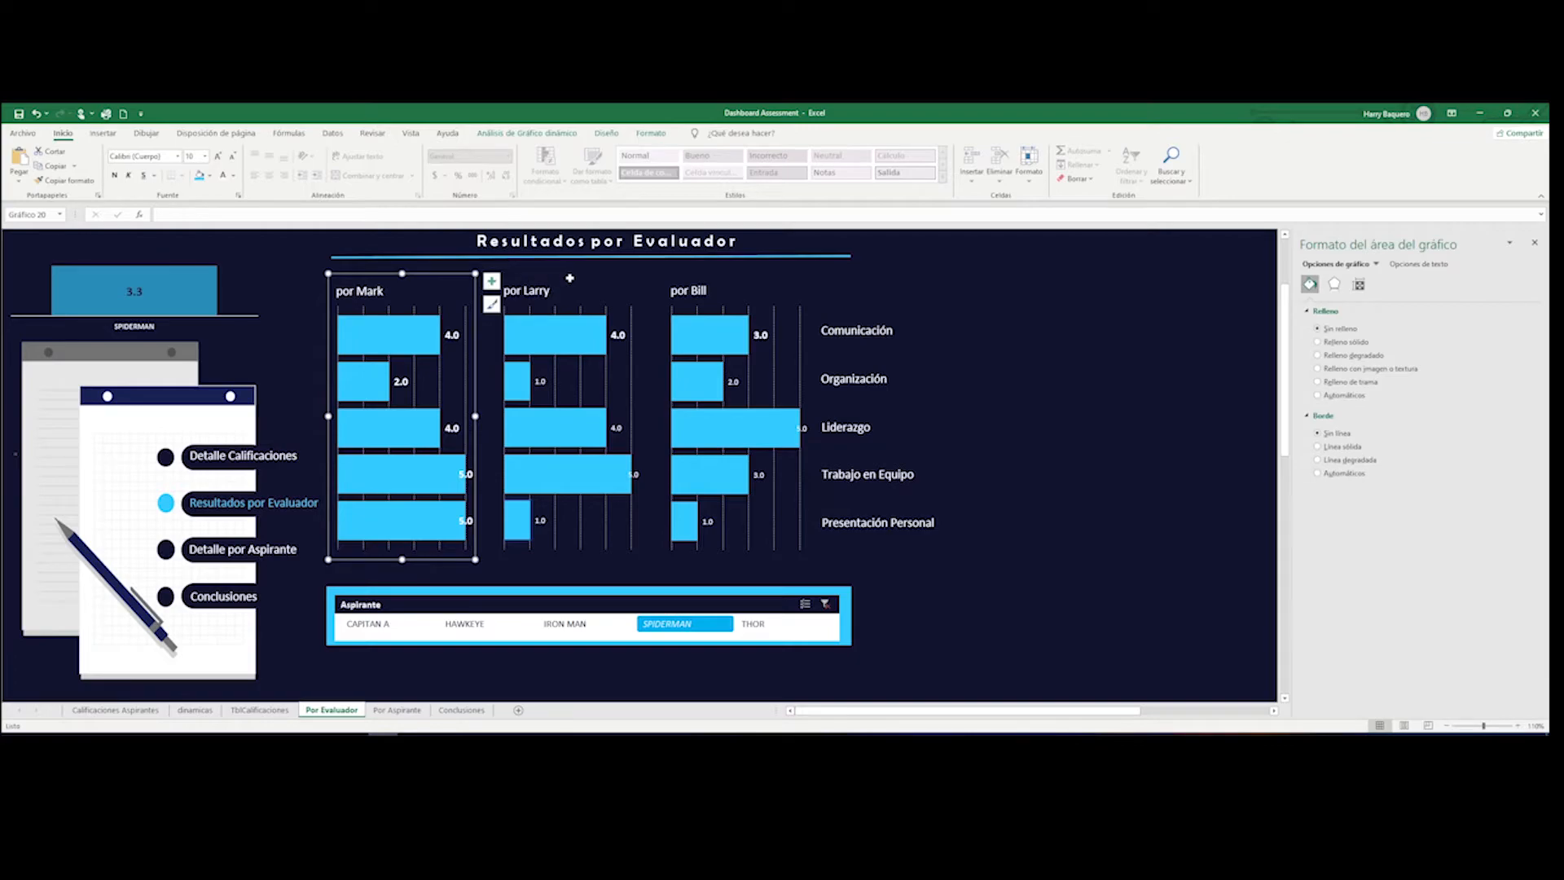
{"action": "left_click", "coordinate": [585, 299]}
{"action": "left_click", "coordinate": [543, 291]}
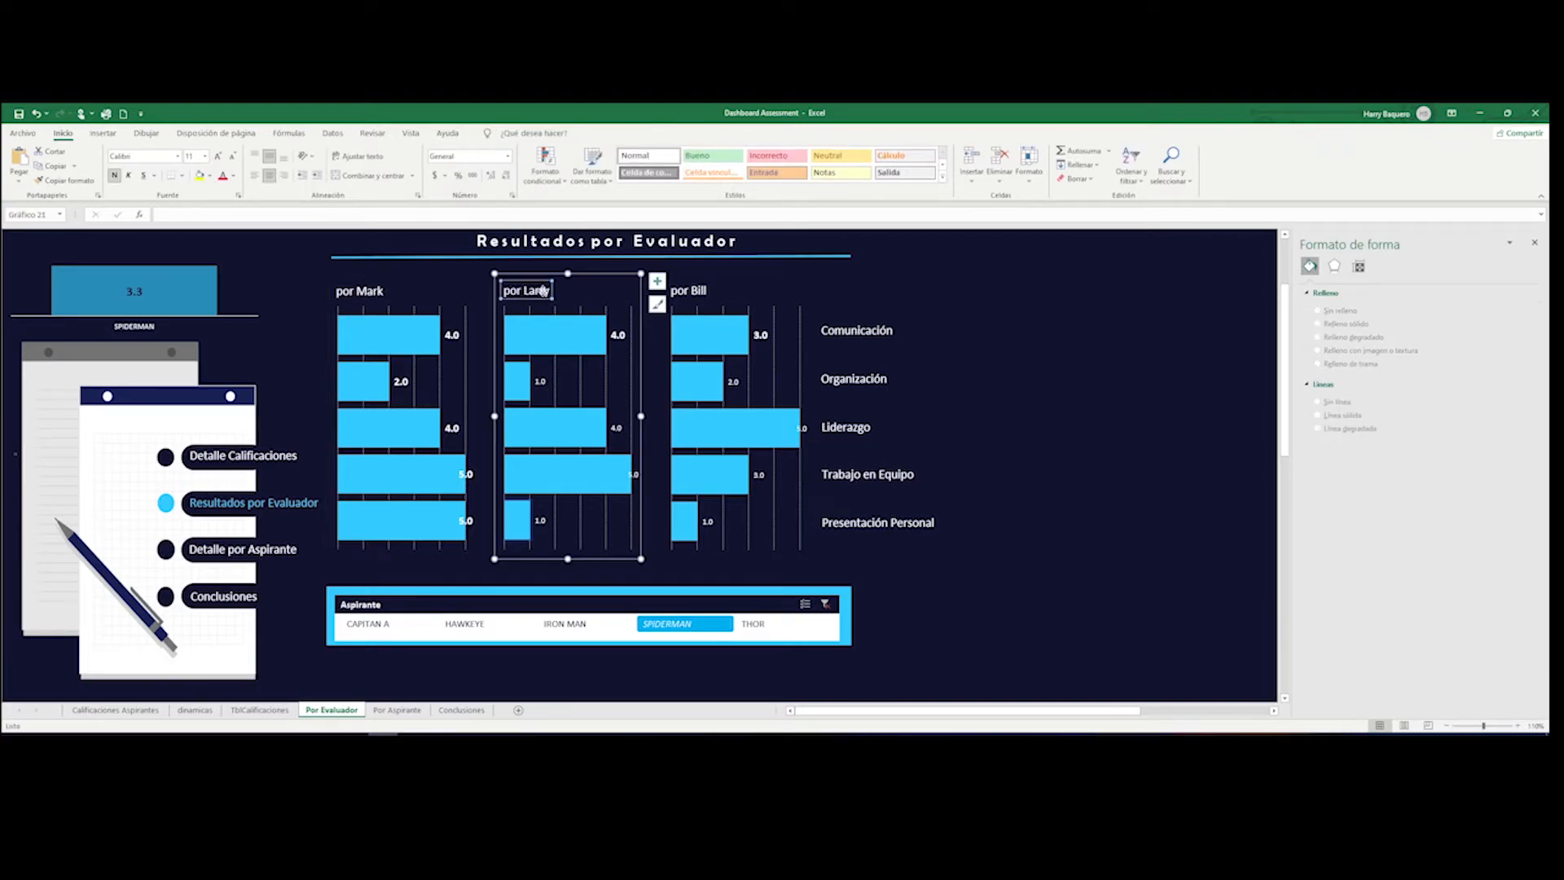
{"action": "left_click", "coordinate": [535, 277]}
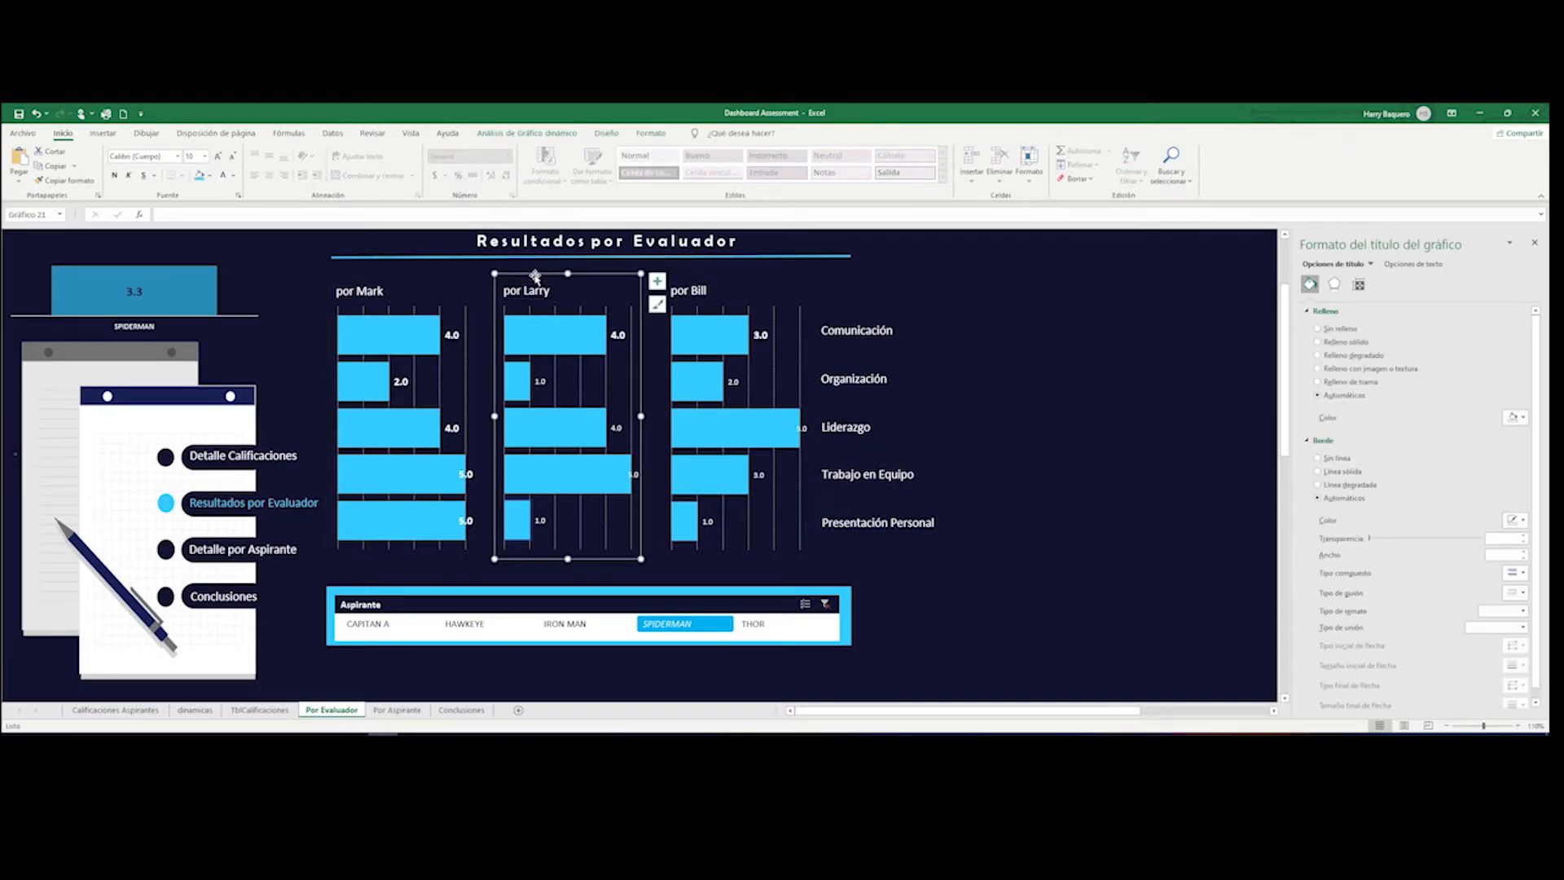
{"action": "left_click", "coordinate": [383, 293], "text": "ctrl"}
{"action": "left_click", "coordinate": [691, 286], "text": "ctrl"}
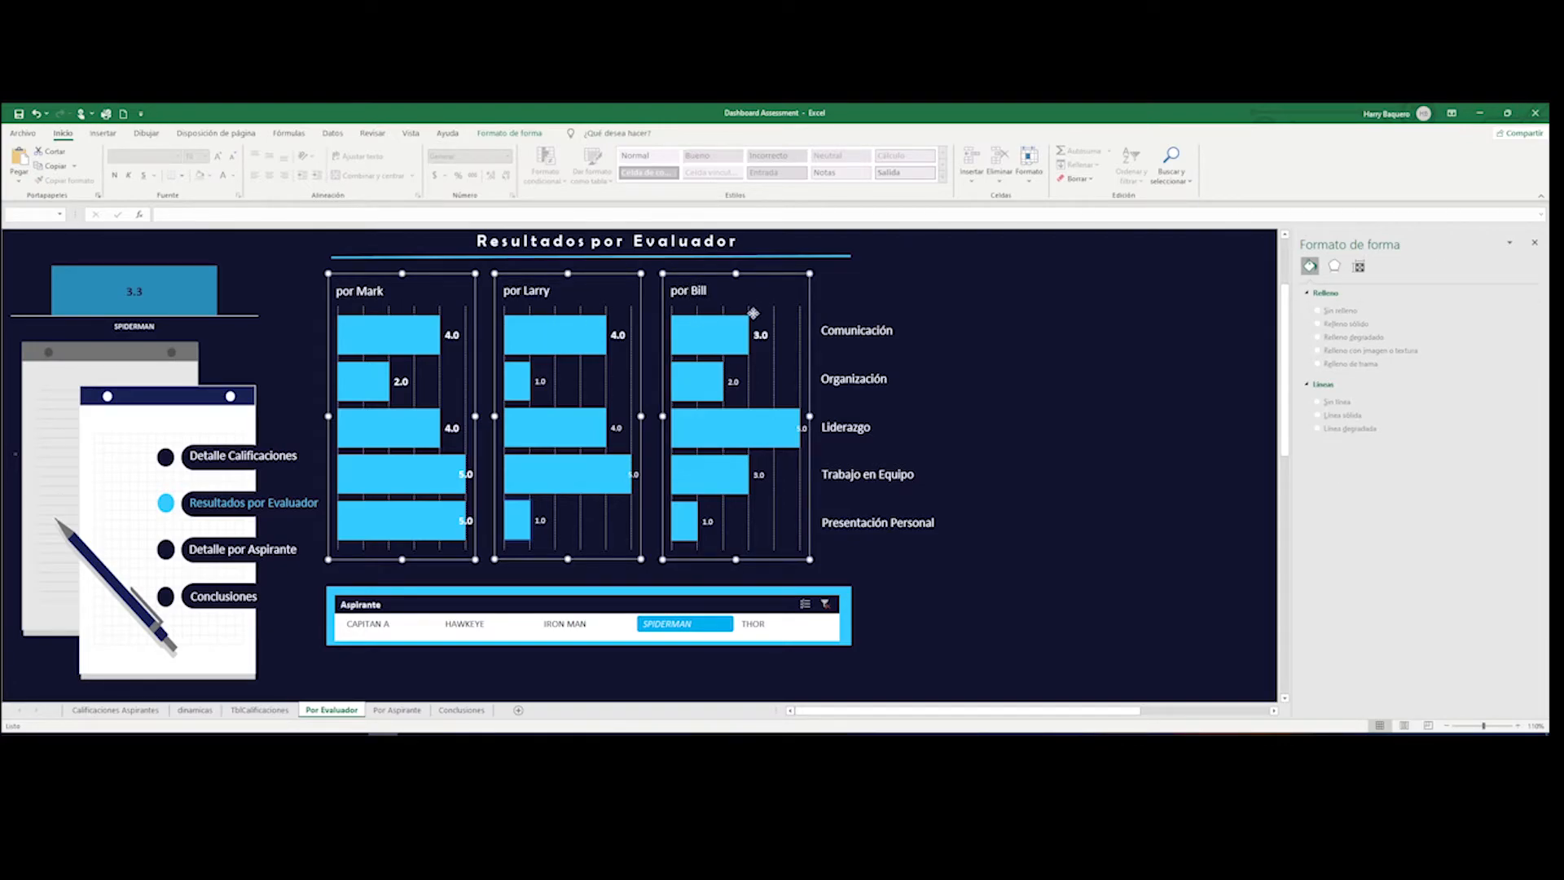
{"action": "left_click", "coordinate": [508, 135]}
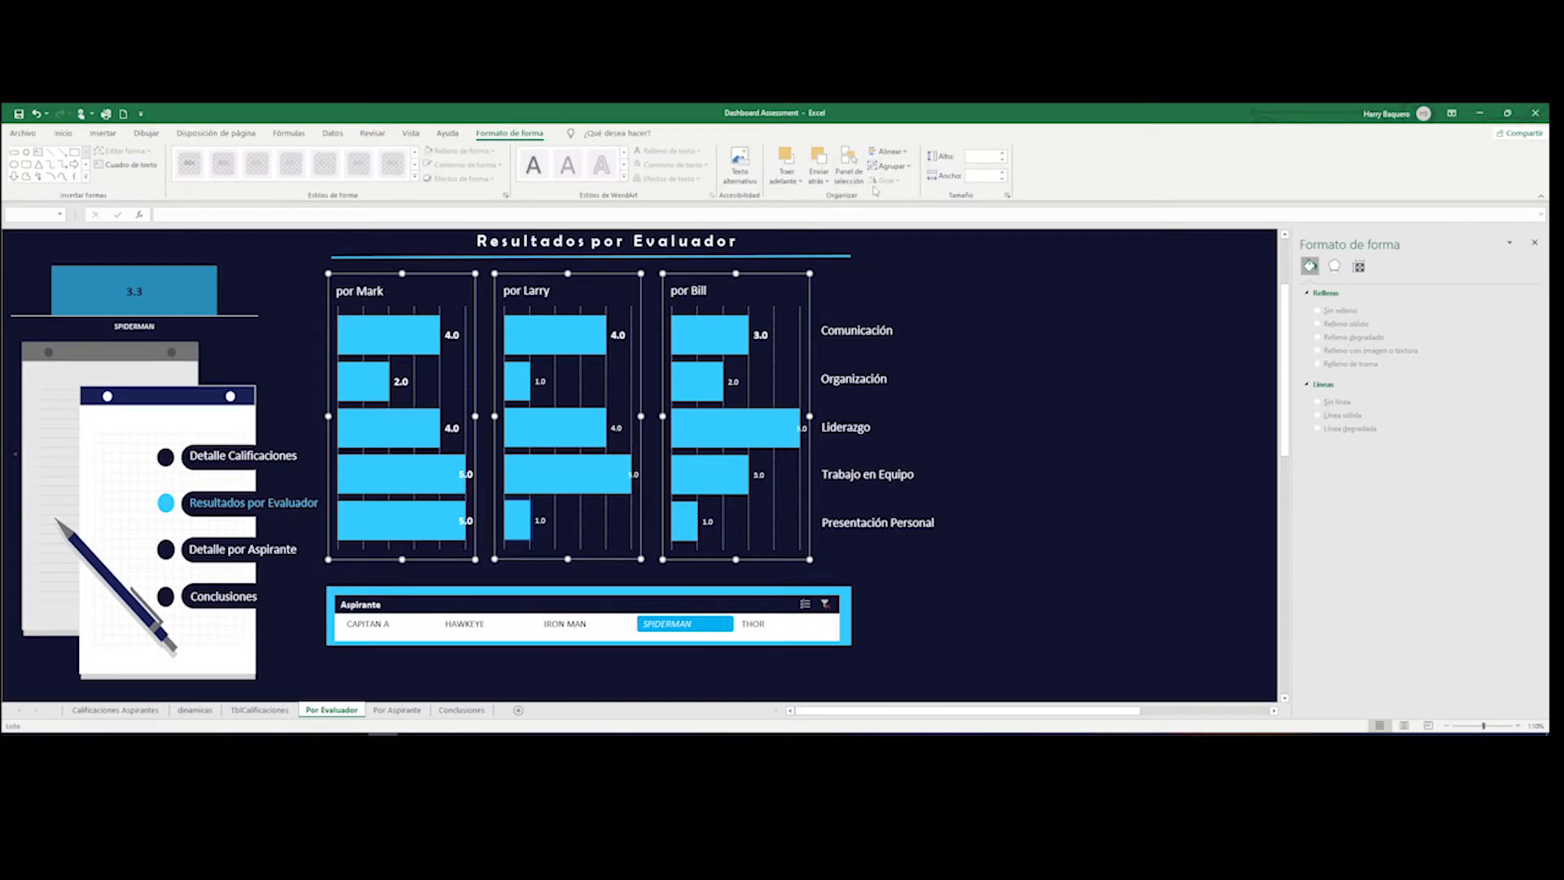
{"action": "left_click", "coordinate": [889, 152]}
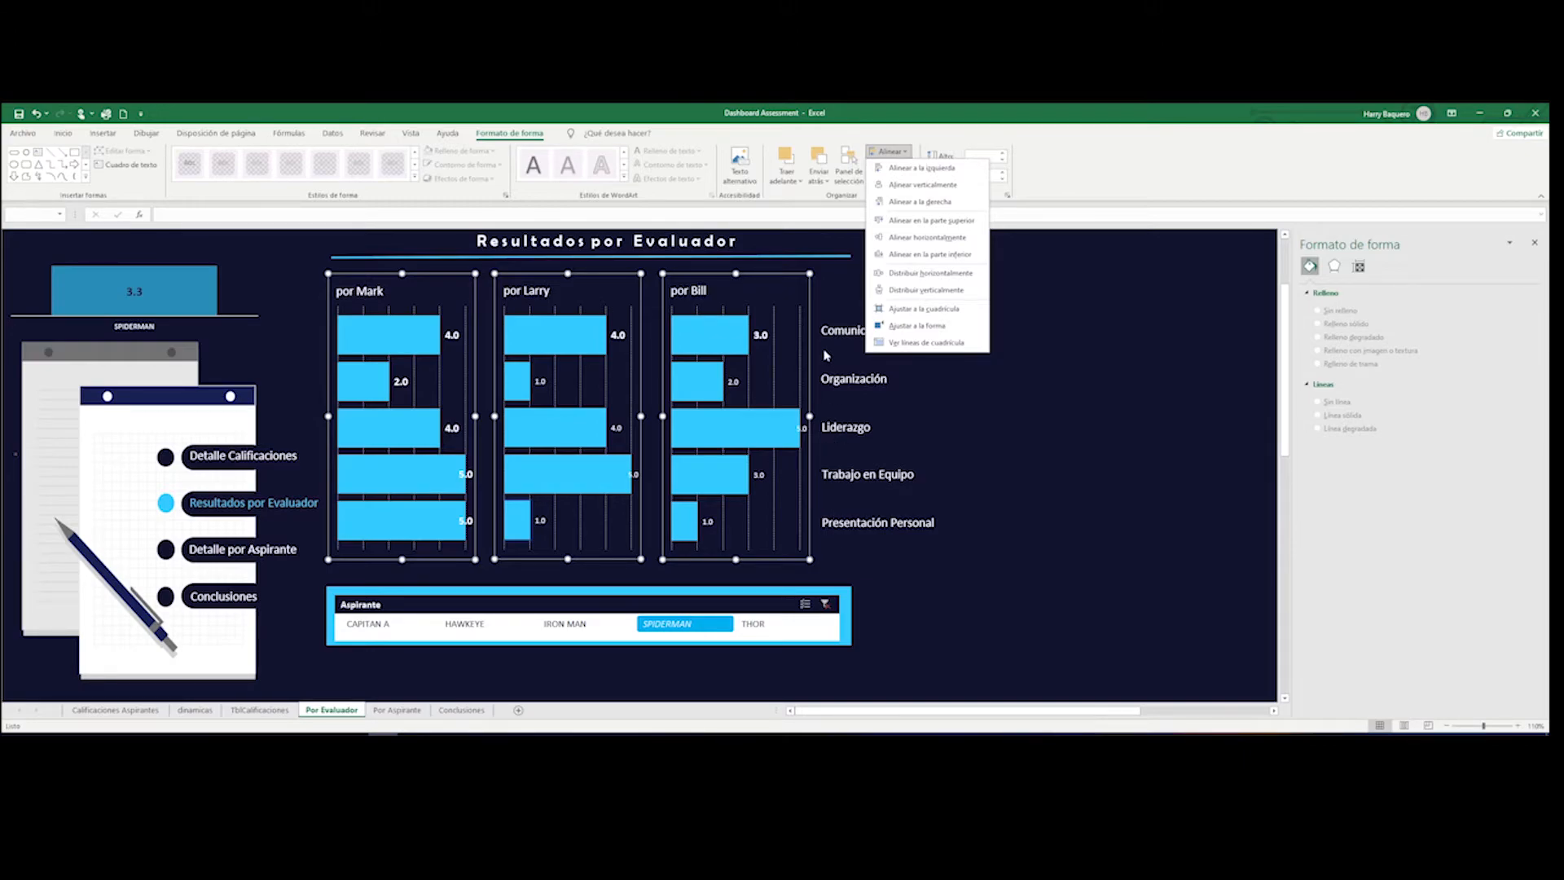
{"action": "left_click", "coordinate": [1058, 328]}
{"action": "left_click", "coordinate": [1029, 550]}
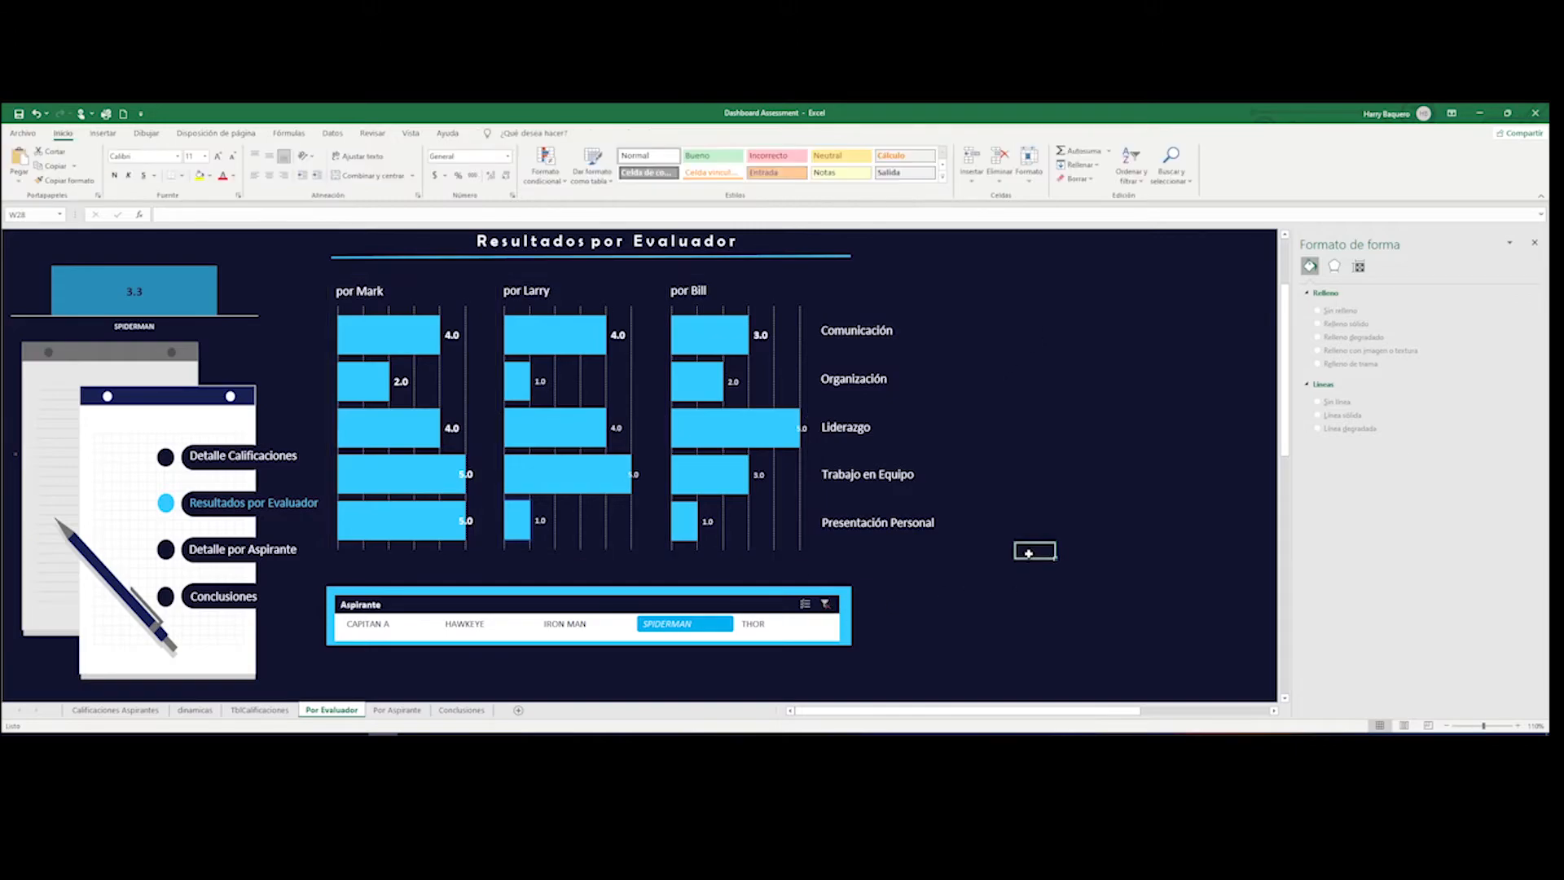
- Clear the Aspirante slicer filter and switch to the Por Aspirante sheet with its radar chart
{"action": "left_click", "coordinate": [825, 603]}
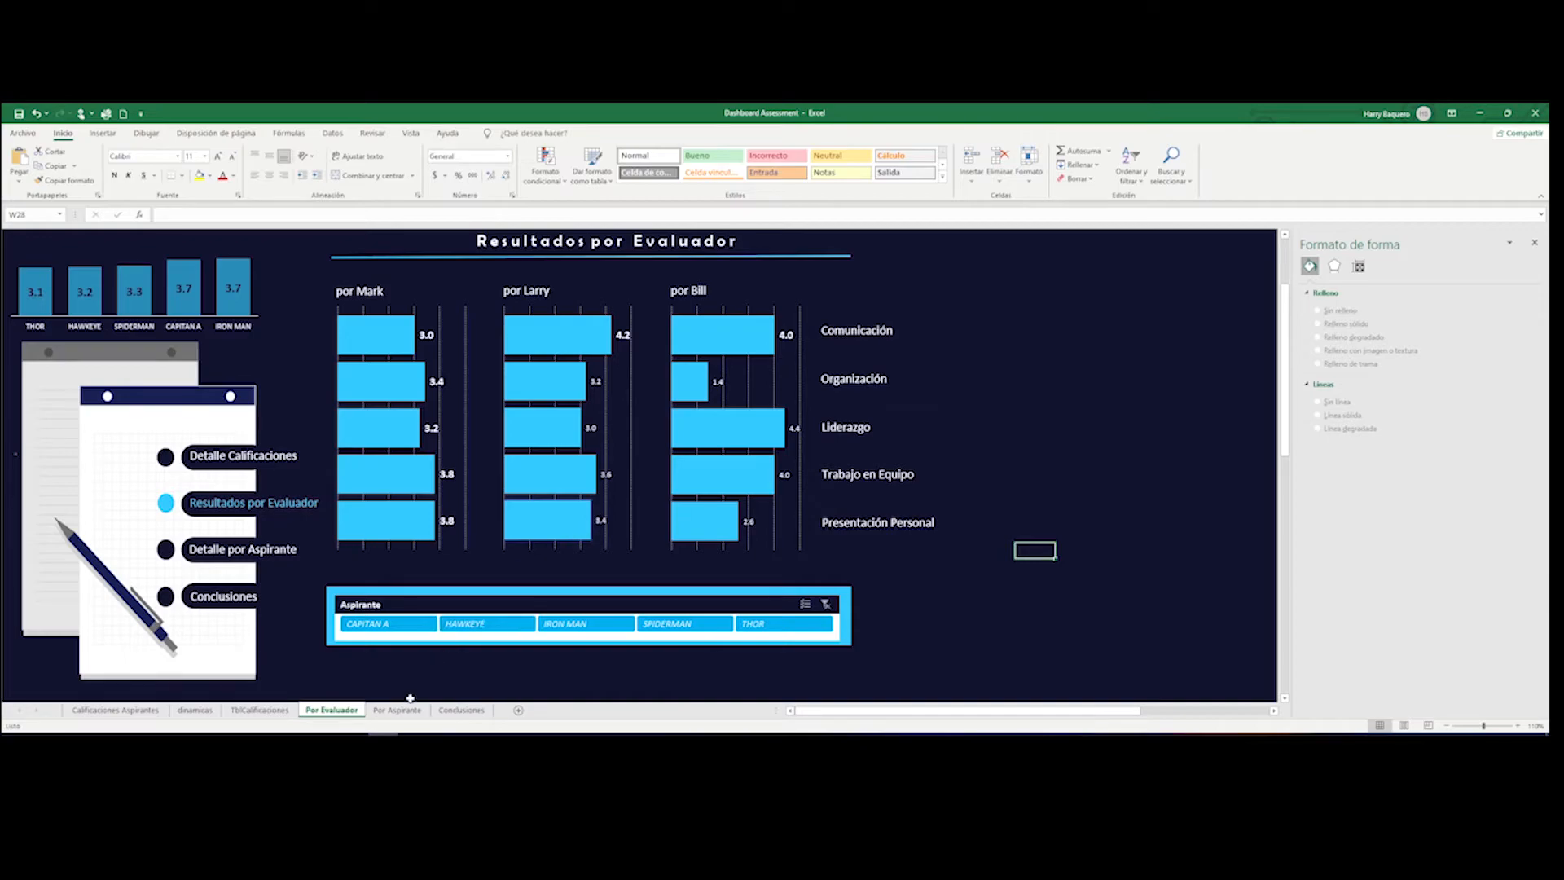
{"action": "left_click", "coordinate": [398, 709]}
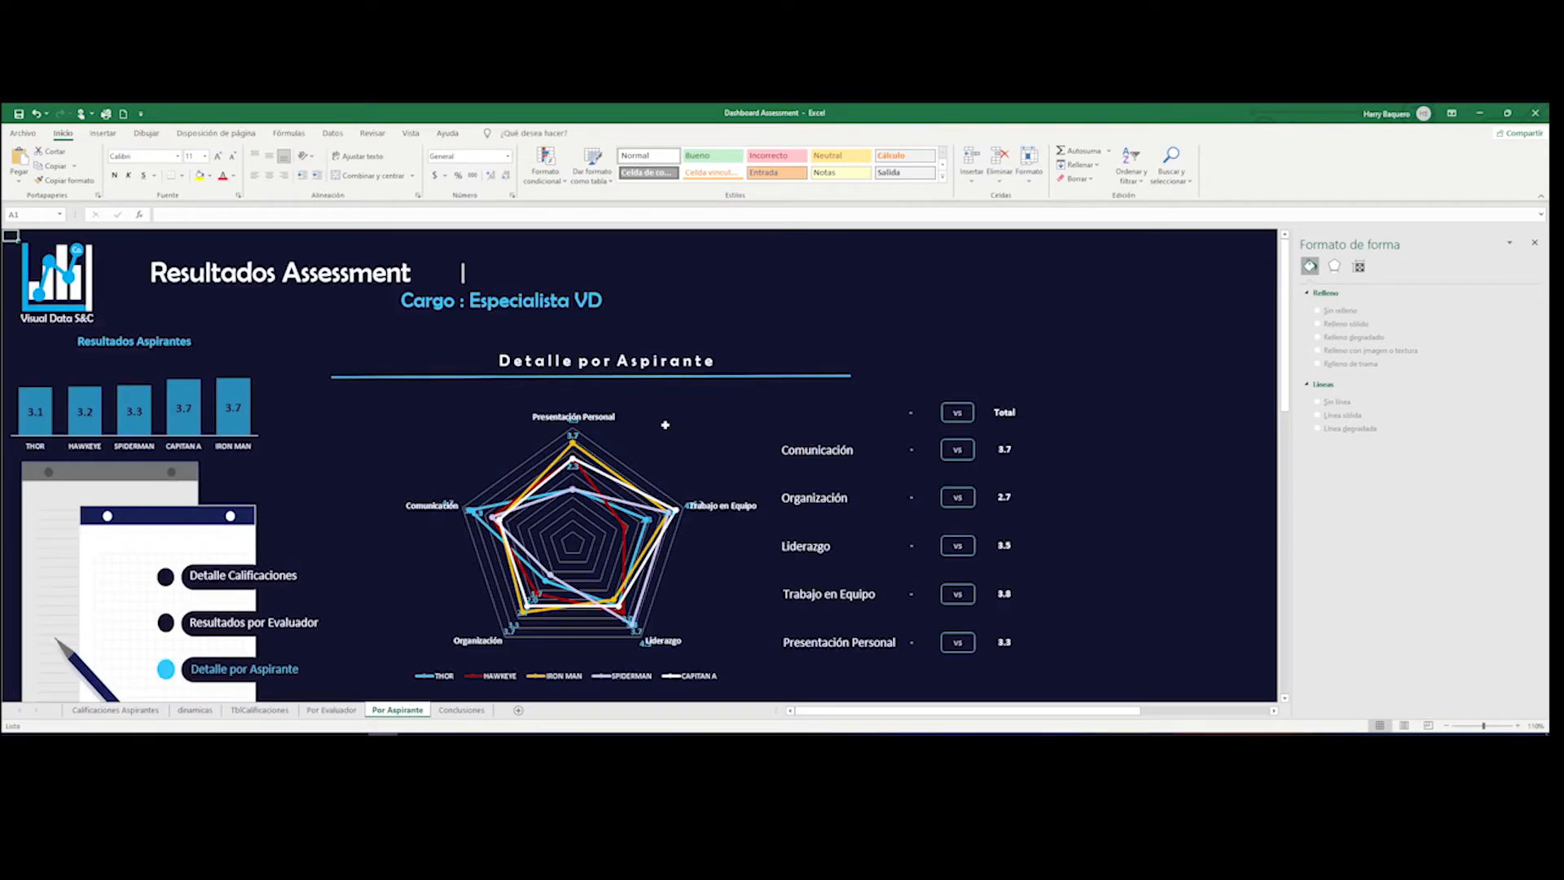
{"action": "scroll", "coordinate": [666, 425], "scroll_direction": "down", "scroll_amount": 1}
{"action": "scroll", "coordinate": [666, 427], "scroll_direction": "down", "scroll_amount": 2}
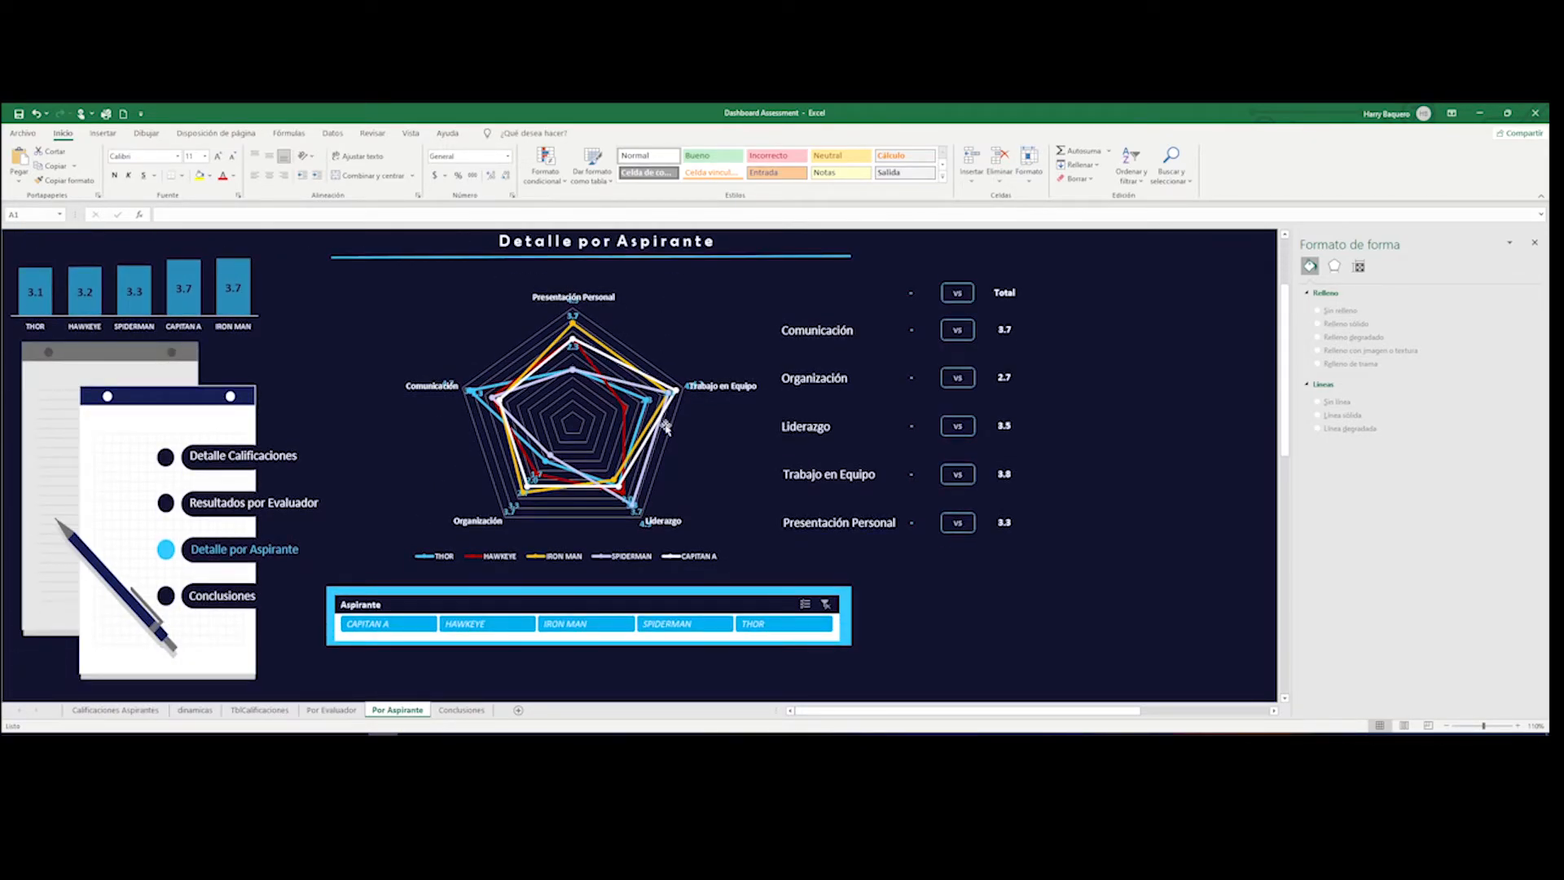
- Collapse the ribbon to its tabs so more of the Detalle por Aspirante dashboard fits in view
{"action": "left_click", "coordinate": [1451, 114]}
{"action": "left_click", "coordinate": [1433, 182]}
{"action": "scroll", "coordinate": [448, 279], "scroll_direction": "up", "scroll_amount": 1}
{"action": "scroll", "coordinate": [447, 279], "scroll_direction": "up", "scroll_amount": 1}
{"action": "scroll", "coordinate": [447, 279], "scroll_direction": "down", "scroll_amount": 1}
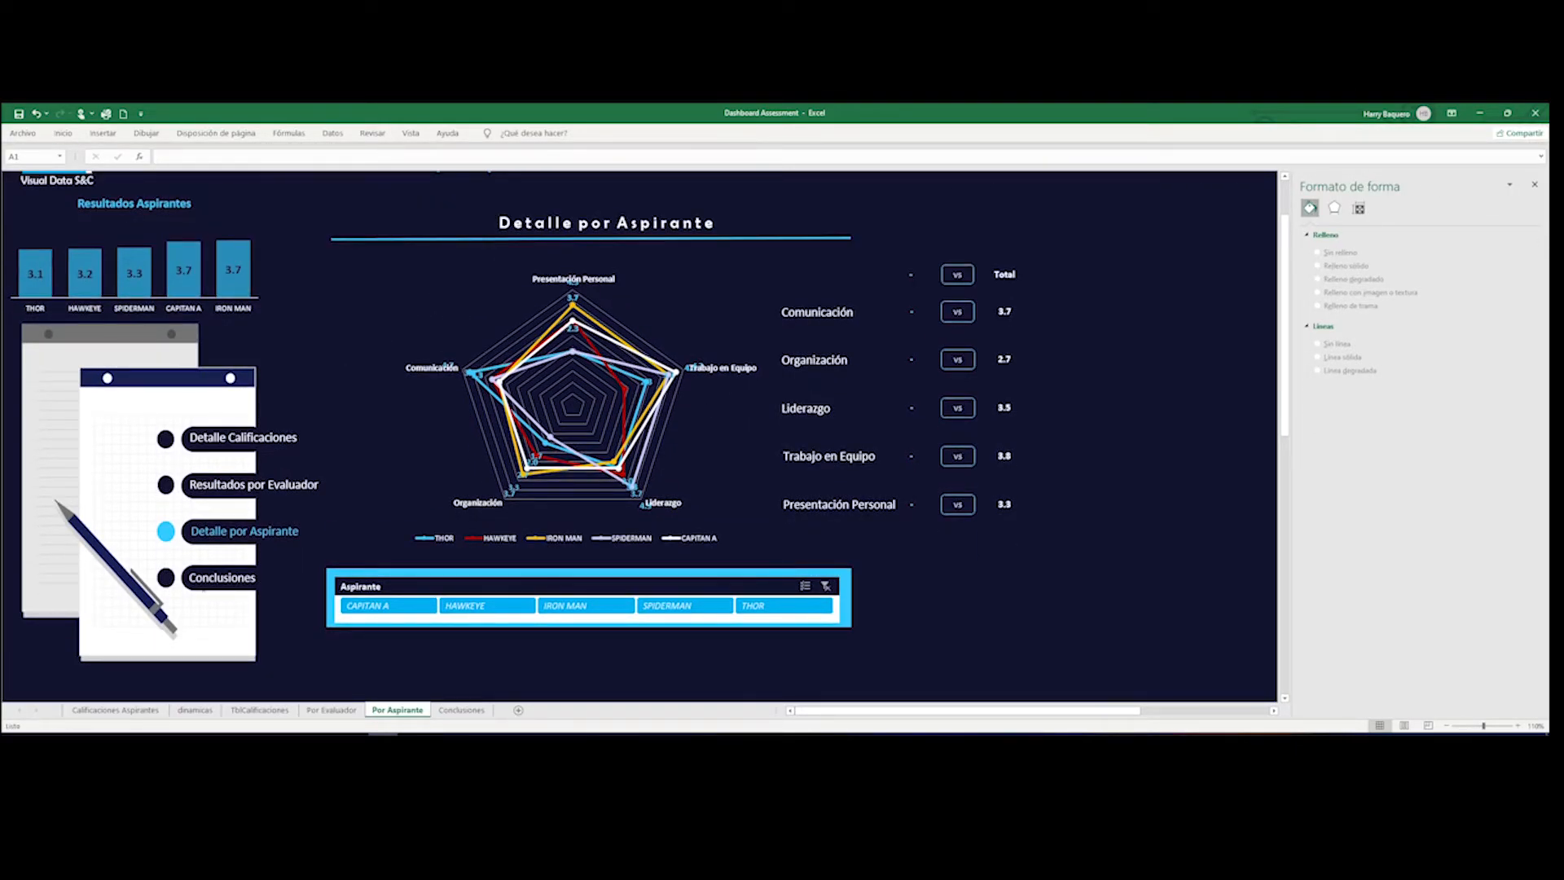
- Open the dinamicas sheet and examine the two pivot tables of competency scores per applicant, at A3:G9 and N3:T9
{"action": "left_click", "coordinate": [194, 710]}
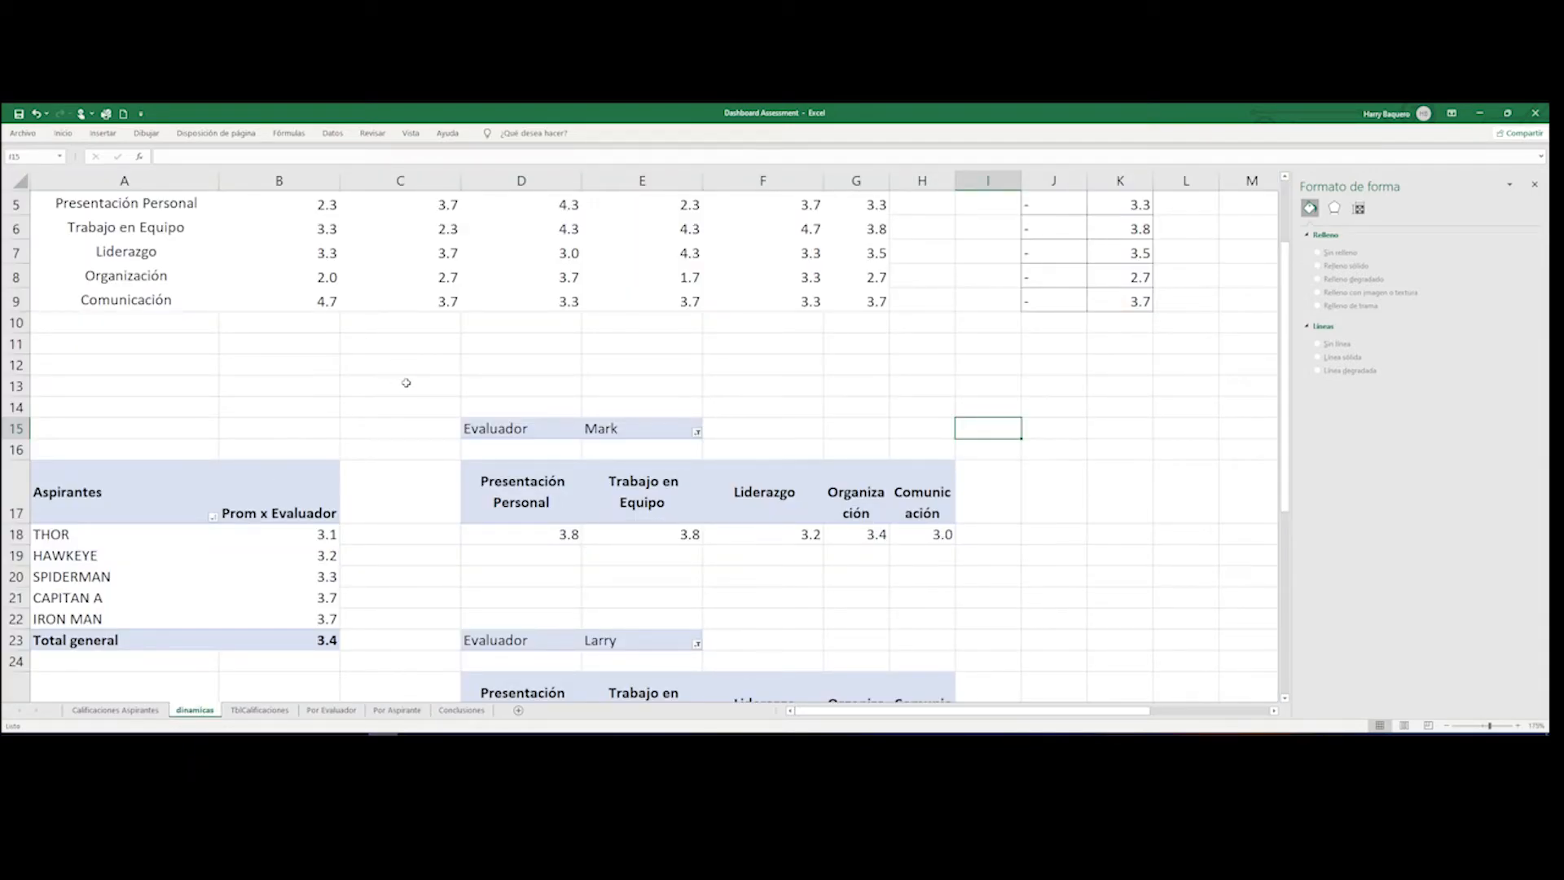
{"action": "scroll", "coordinate": [405, 383], "scroll_direction": "down", "scroll_amount": 2}
{"action": "scroll", "coordinate": [407, 362], "scroll_direction": "down", "scroll_amount": 2}
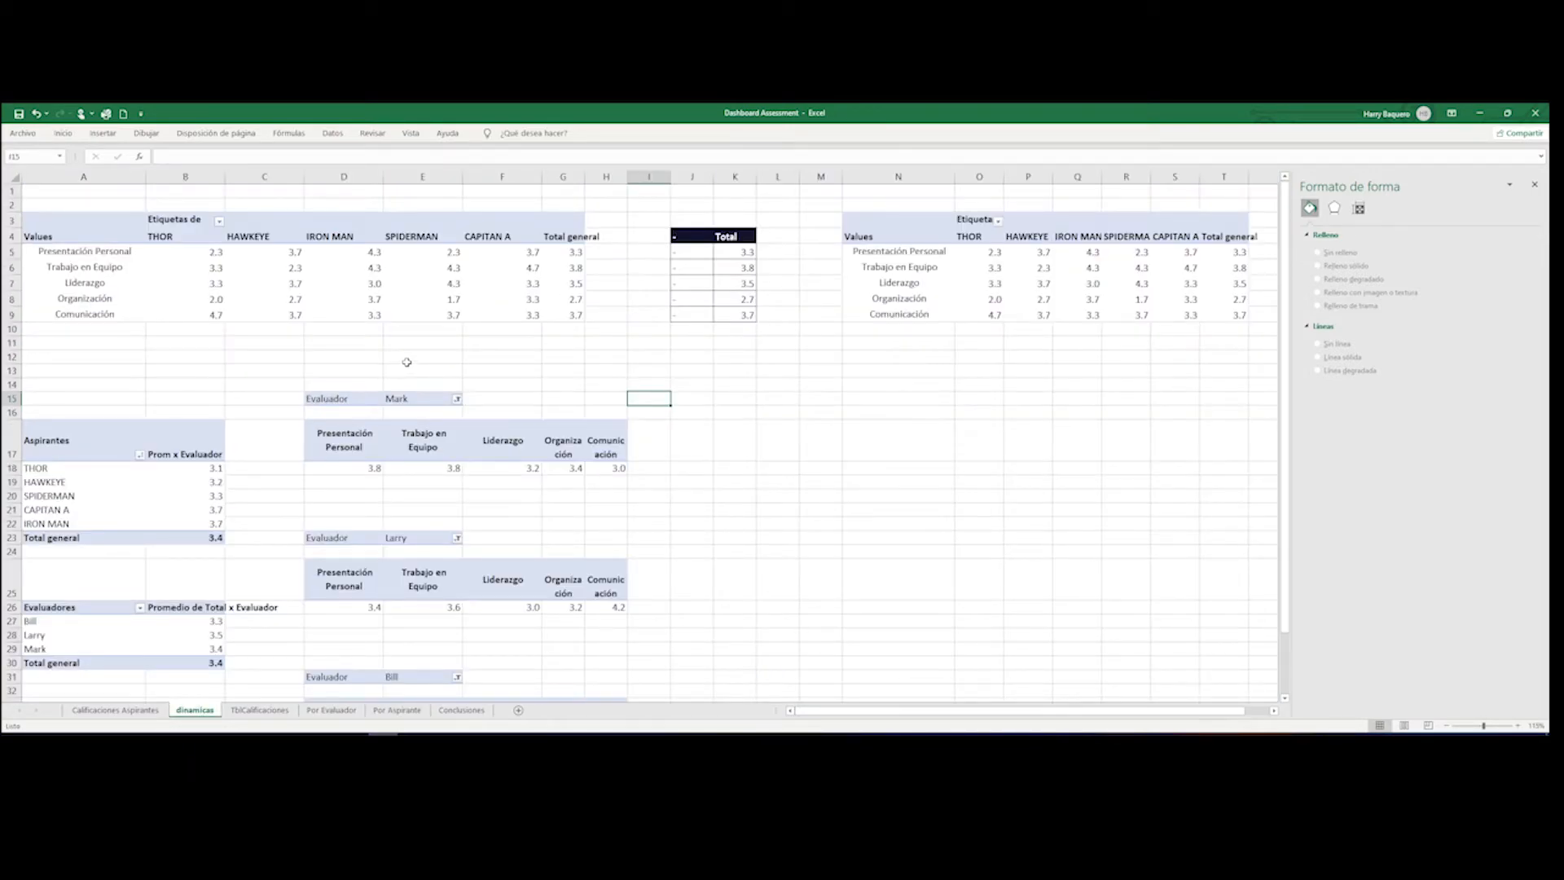
{"action": "scroll", "coordinate": [364, 463], "scroll_direction": "down", "scroll_amount": 1}
{"action": "scroll", "coordinate": [364, 463], "scroll_direction": "up", "scroll_amount": 1}
{"action": "left_click_drag", "start_coordinate": [91, 235], "coordinate": [588, 317]}
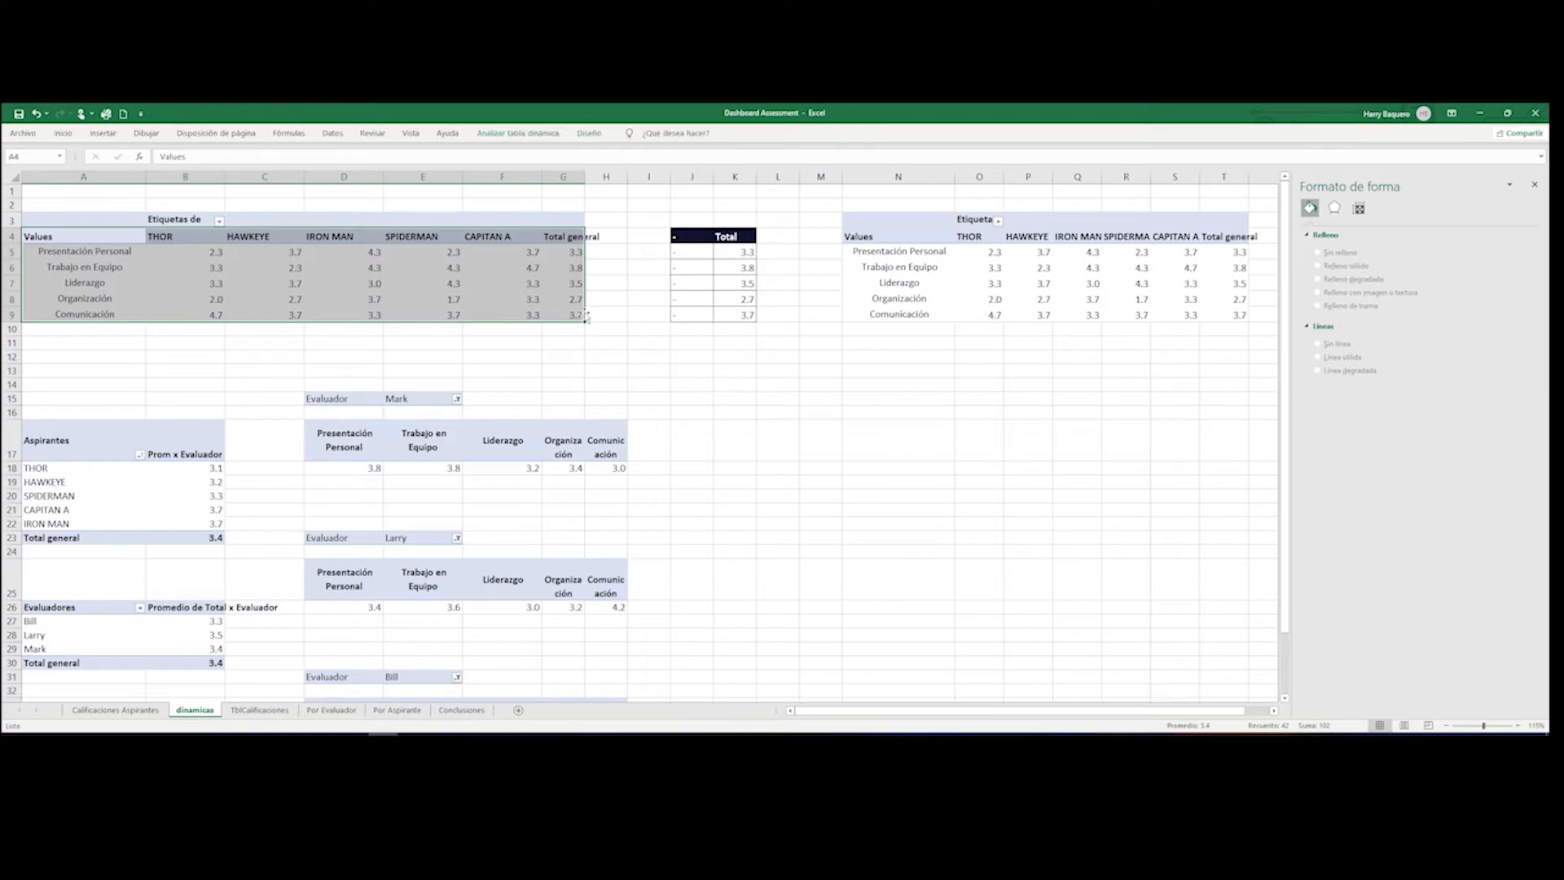
{"action": "left_click", "coordinate": [875, 229]}
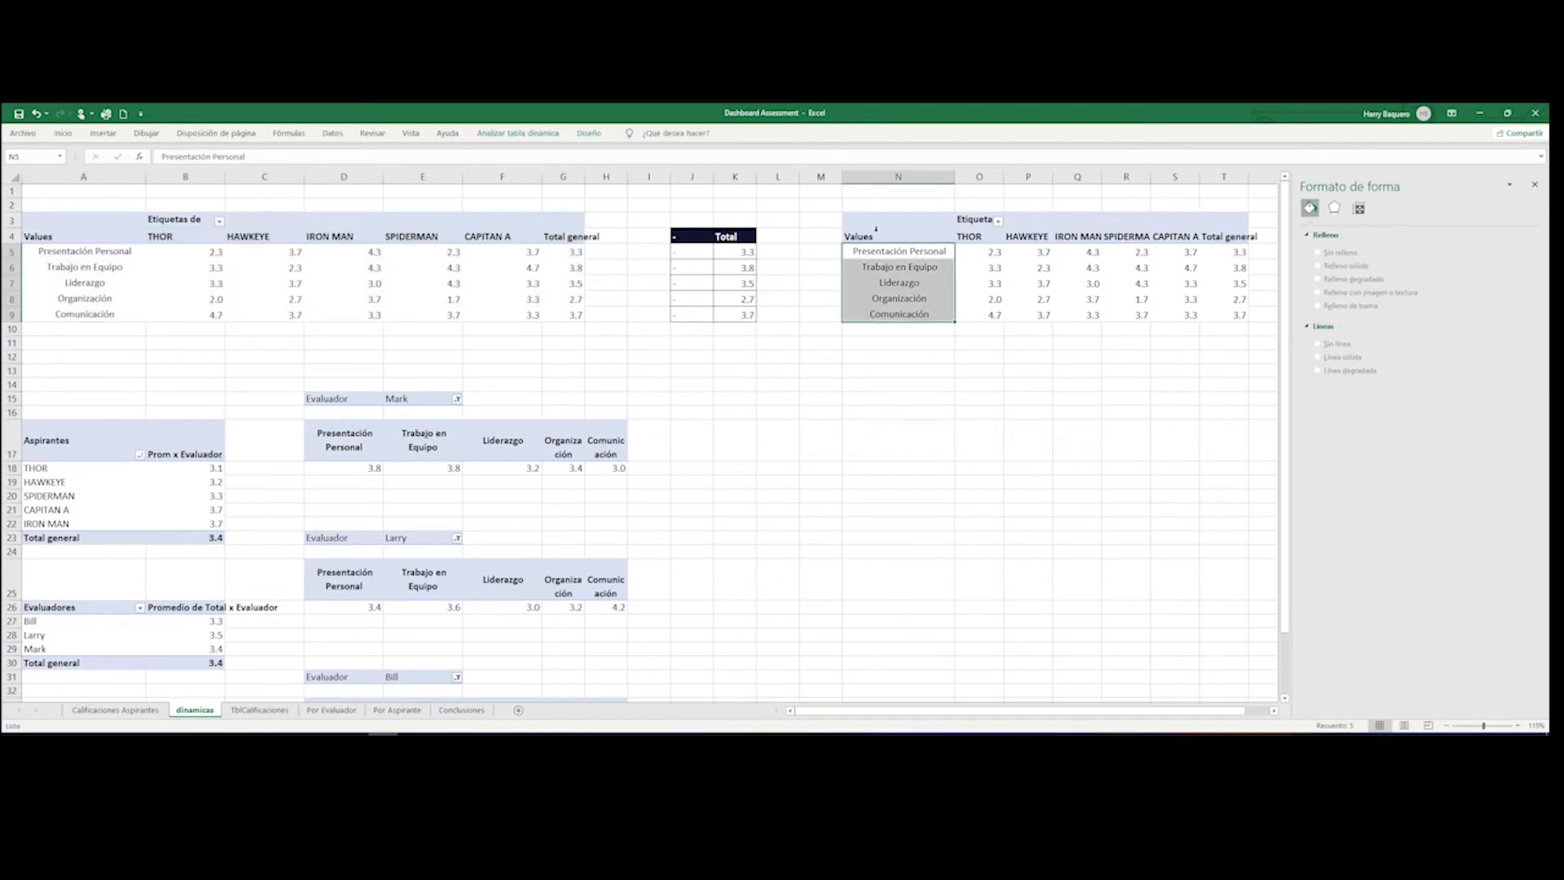
{"action": "left_click_drag", "start_coordinate": [876, 224], "coordinate": [1221, 317]}
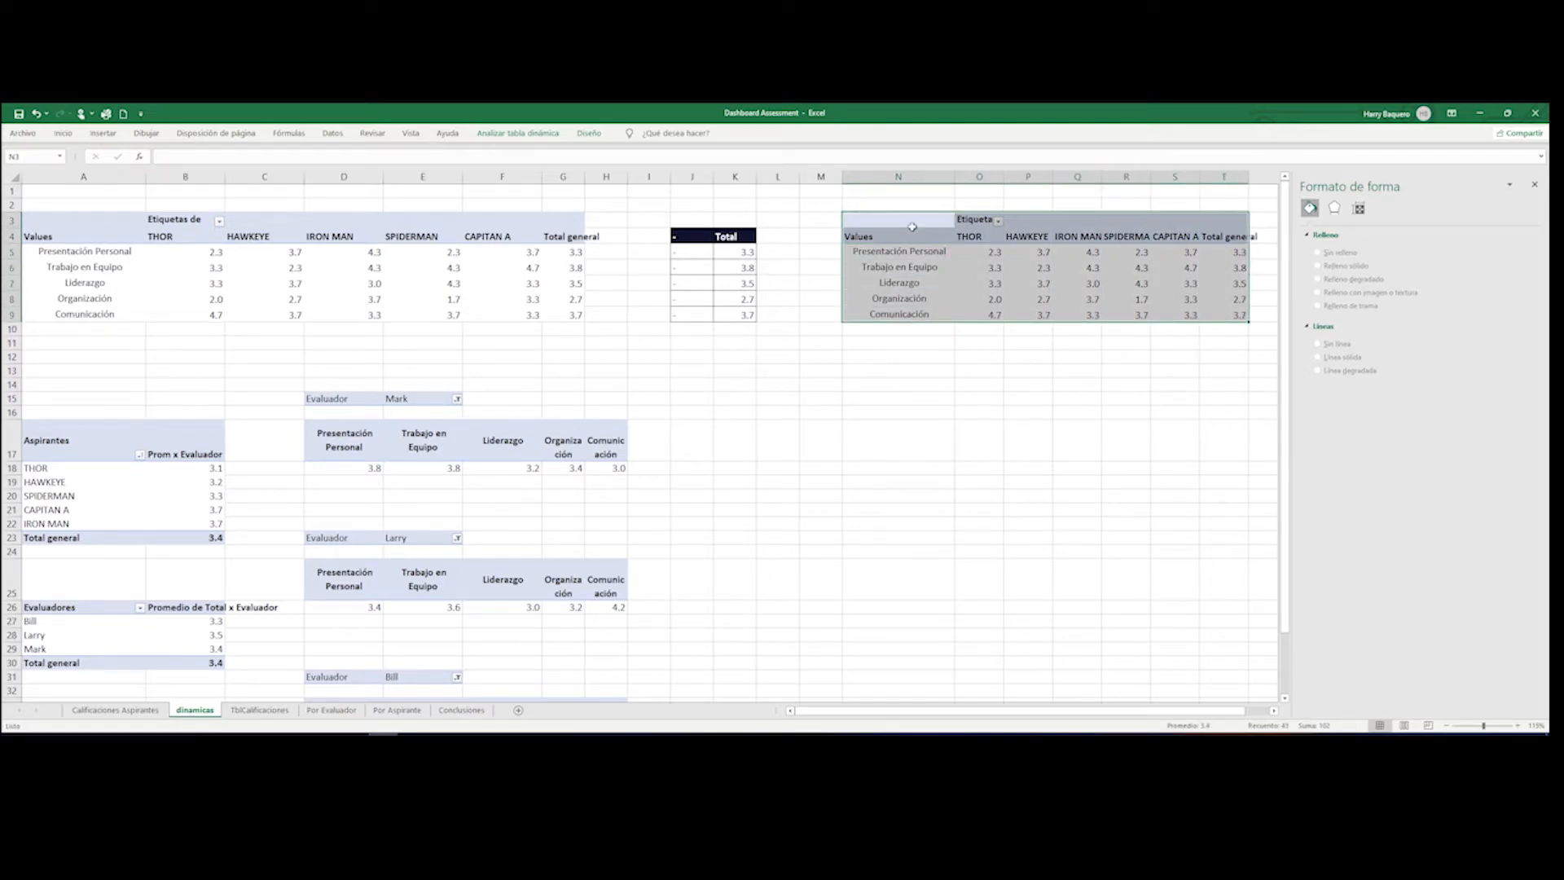
- Inspect the comparison table's Total and applicant columns in J5:K9 against the pivot table scores in B5:F9
{"action": "left_click", "coordinate": [736, 240]}
{"action": "left_click_drag", "start_coordinate": [738, 249], "coordinate": [740, 314]}
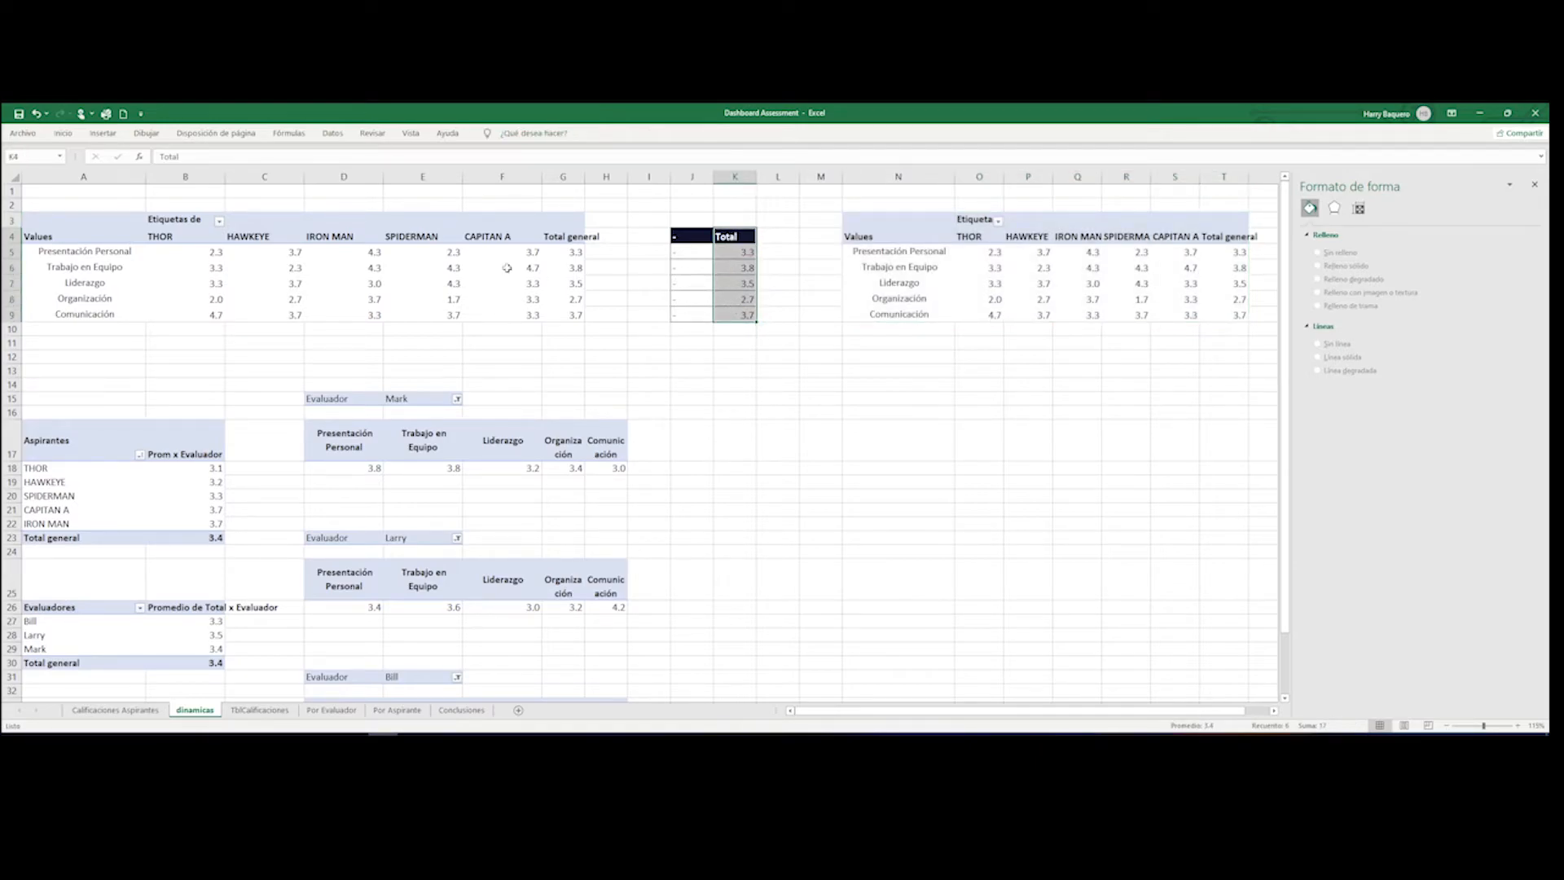
{"action": "left_click_drag", "start_coordinate": [152, 248], "coordinate": [462, 324]}
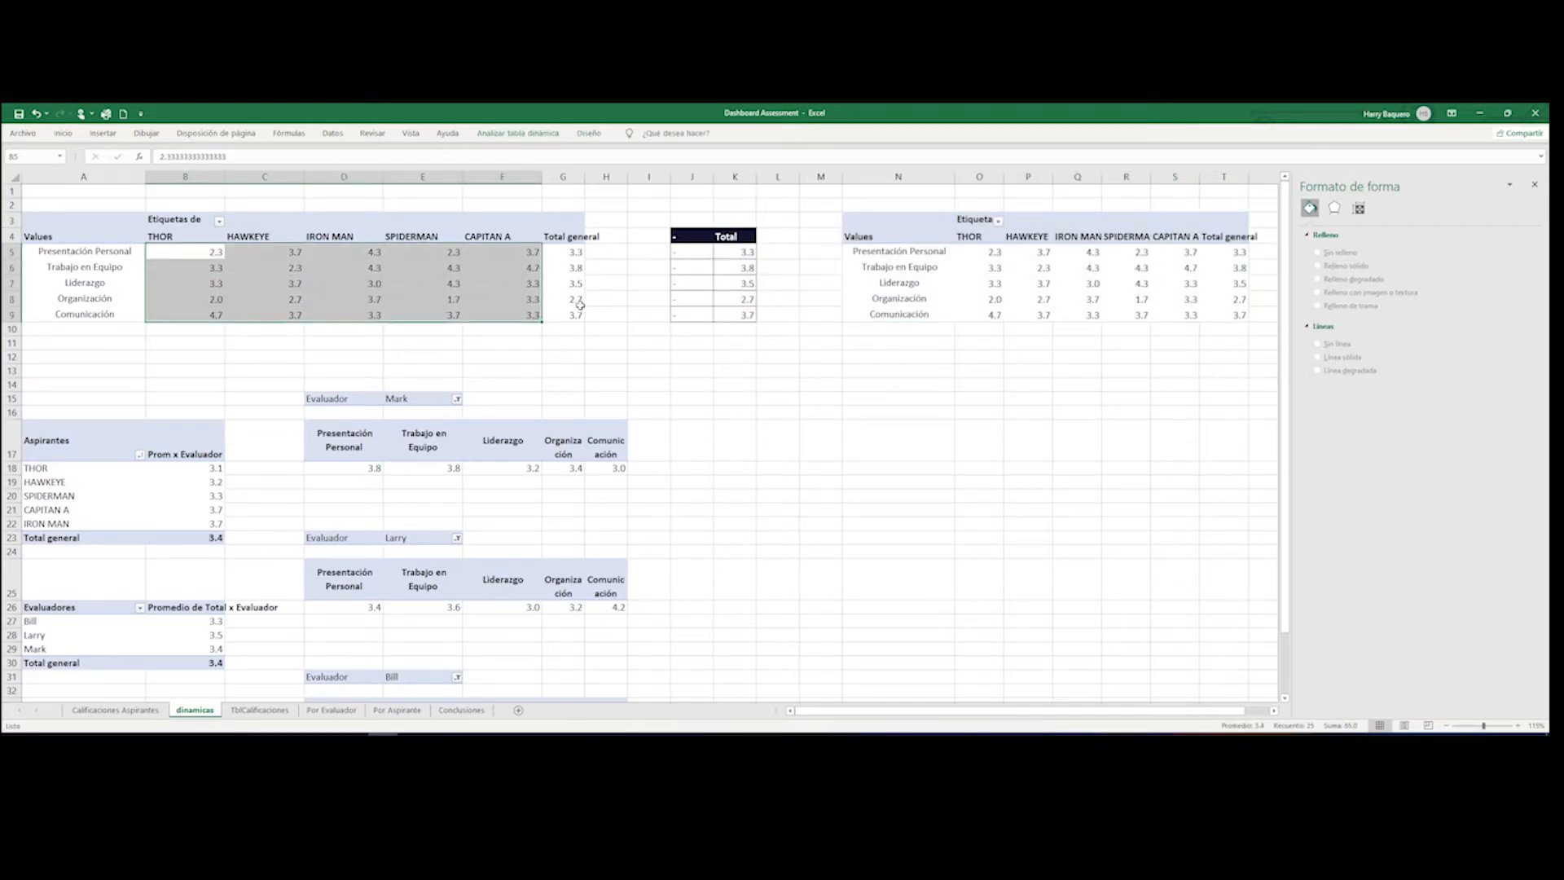
{"action": "left_click_drag", "start_coordinate": [691, 251], "coordinate": [693, 316]}
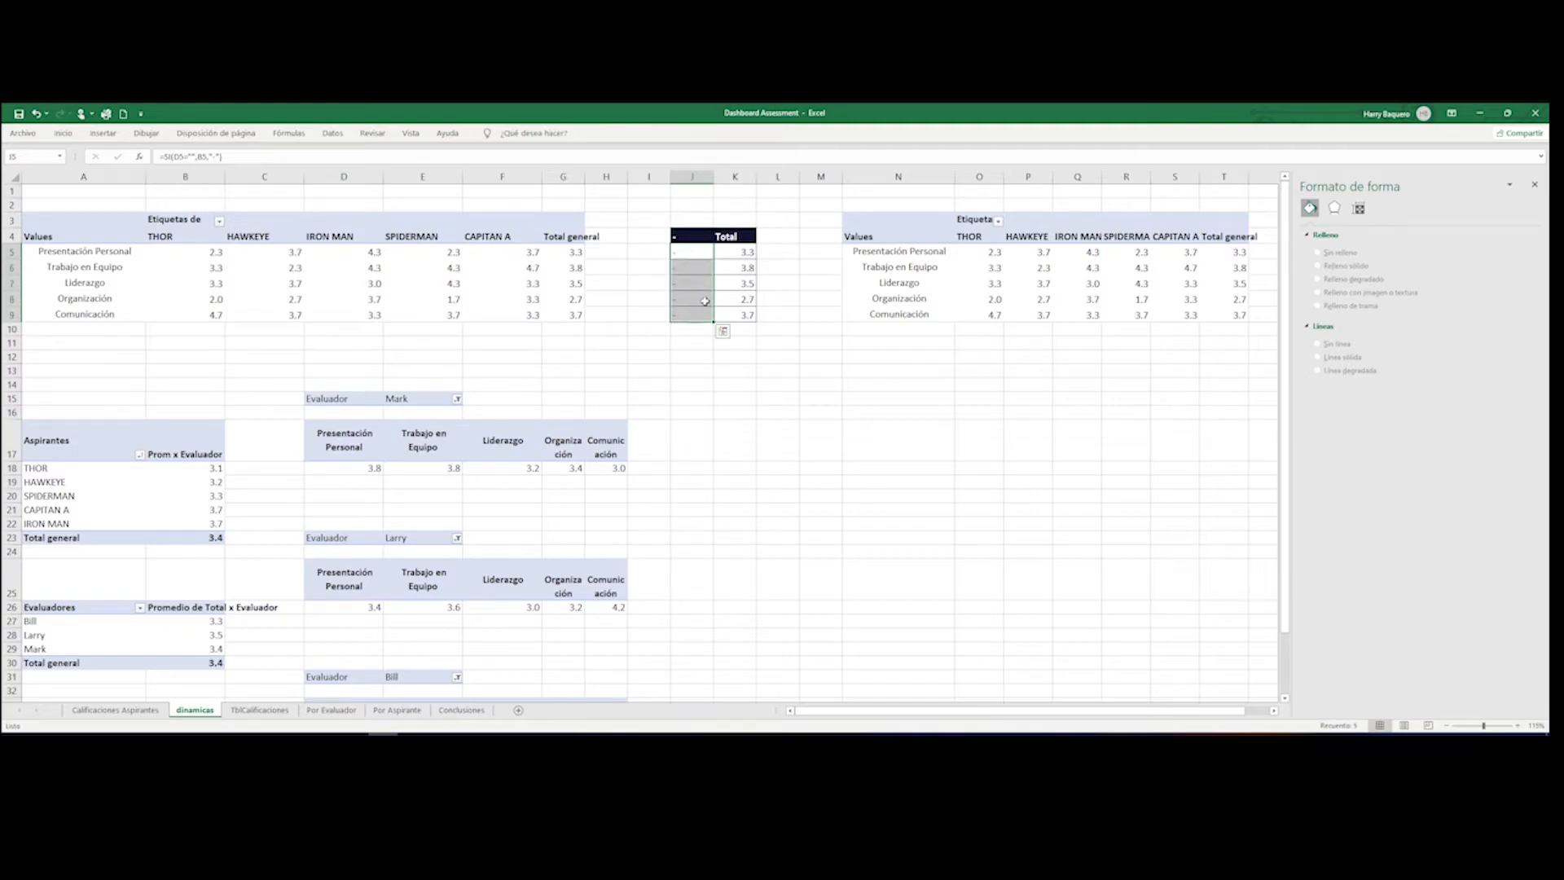
- Go back to the Por Aspirante sheet and look through the insertable chart types to locate the Radial charts
{"action": "left_click", "coordinate": [398, 711]}
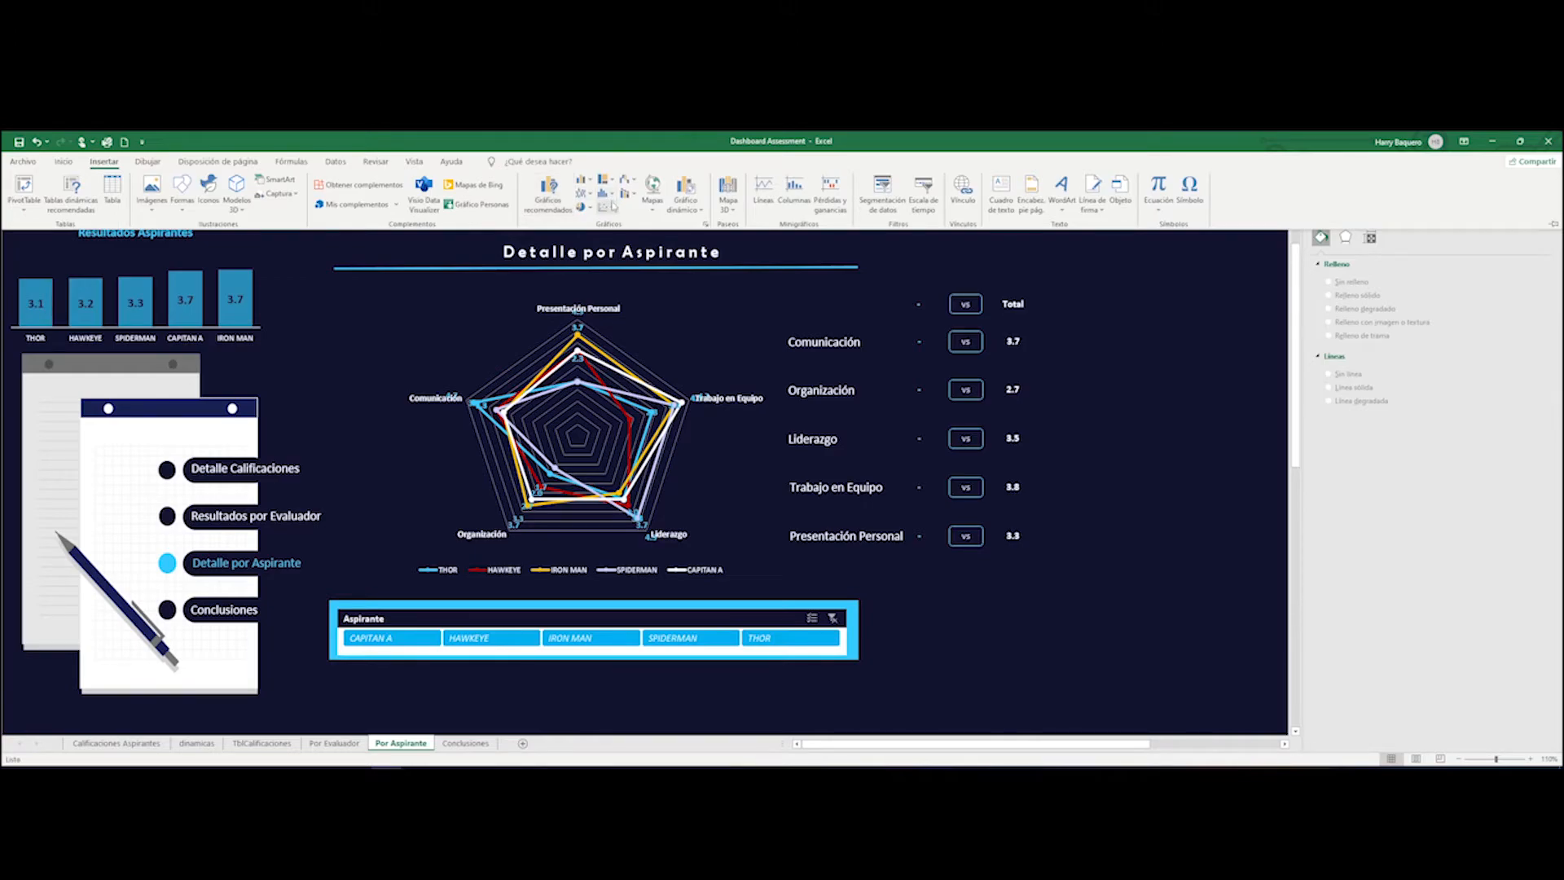
{"action": "left_click", "coordinate": [608, 181]}
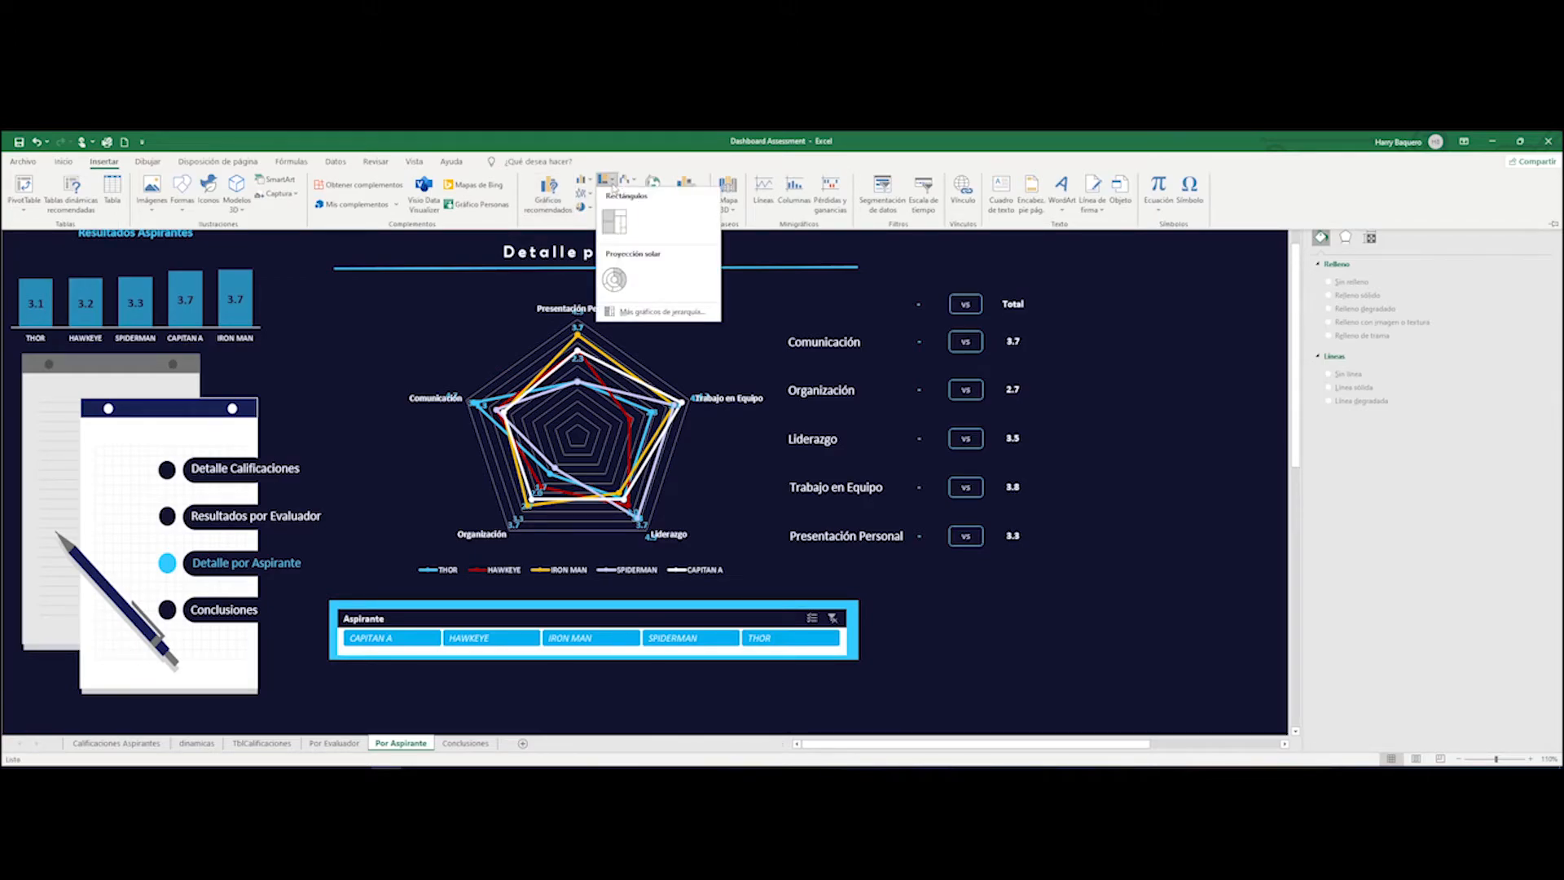
{"action": "left_click", "coordinate": [612, 184]}
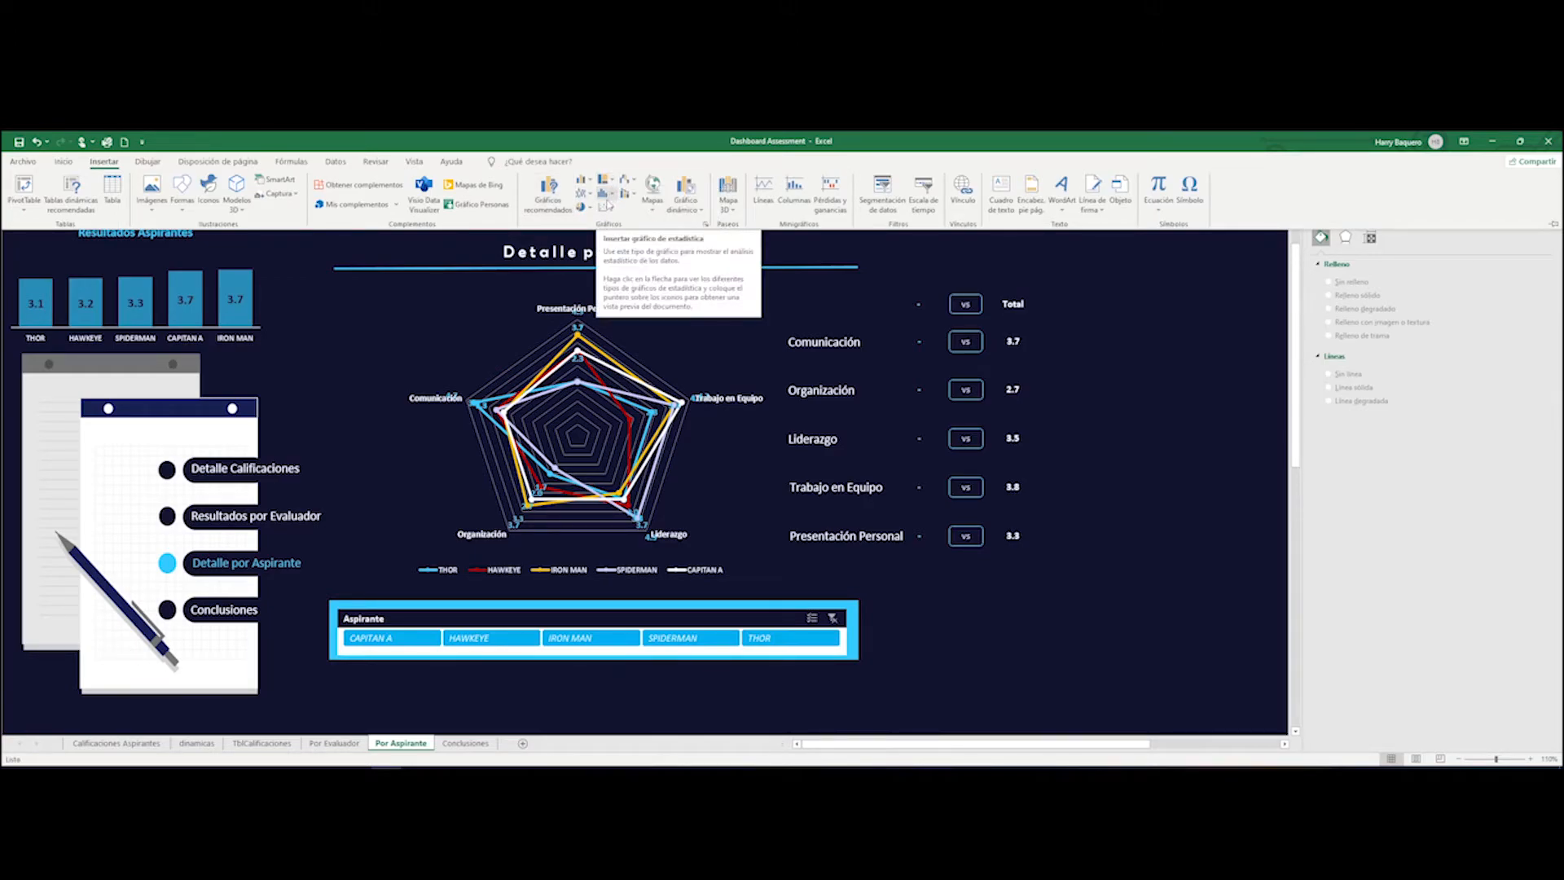
{"action": "left_click", "coordinate": [609, 209]}
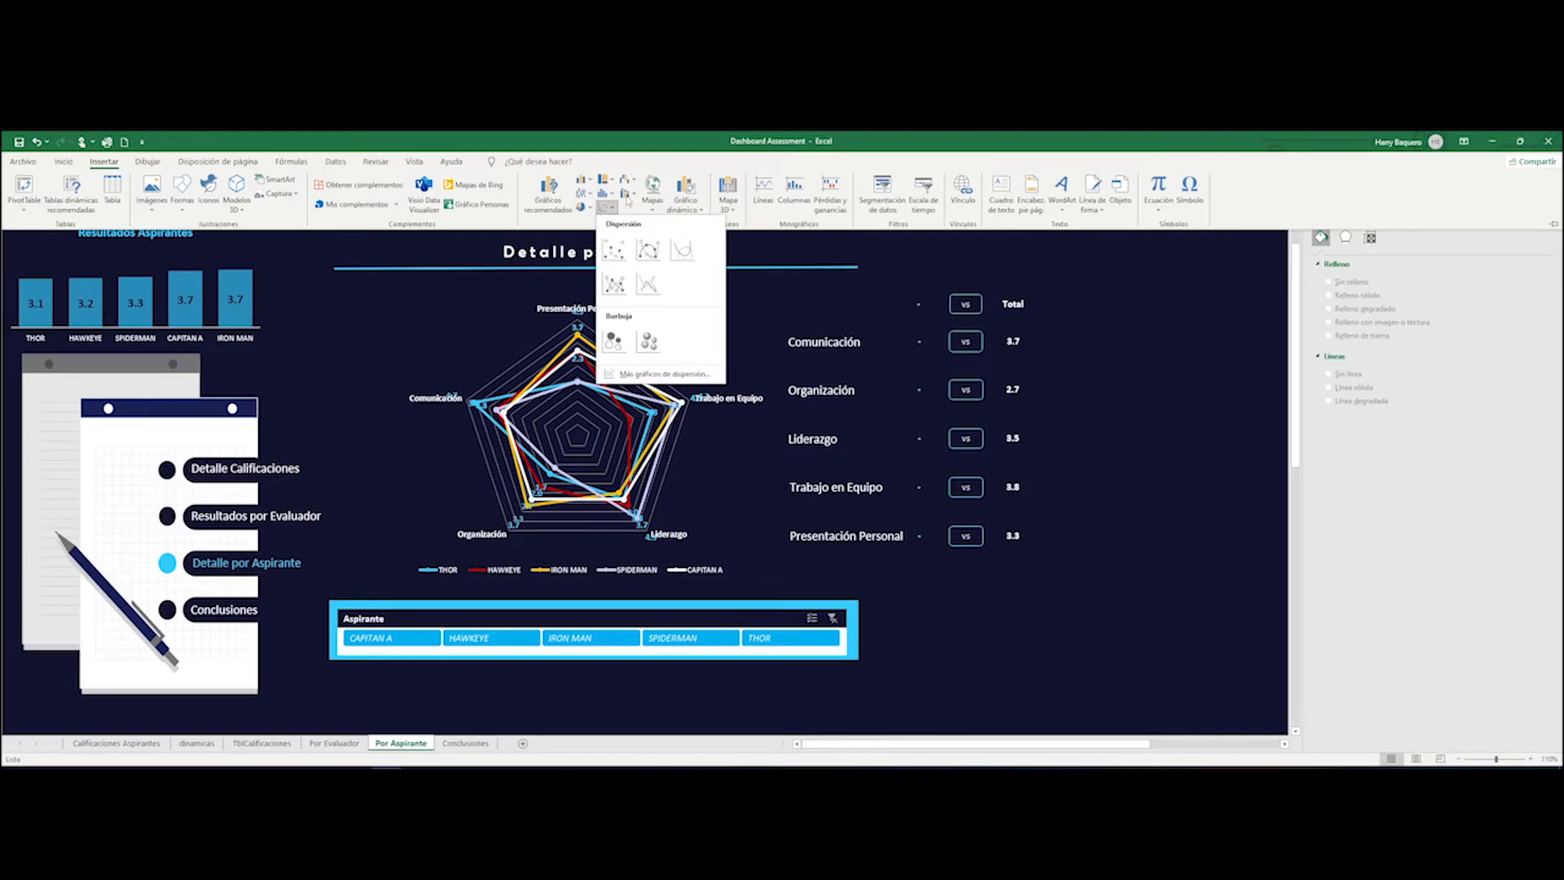
{"action": "left_click", "coordinate": [586, 195]}
{"action": "left_click", "coordinate": [587, 196]}
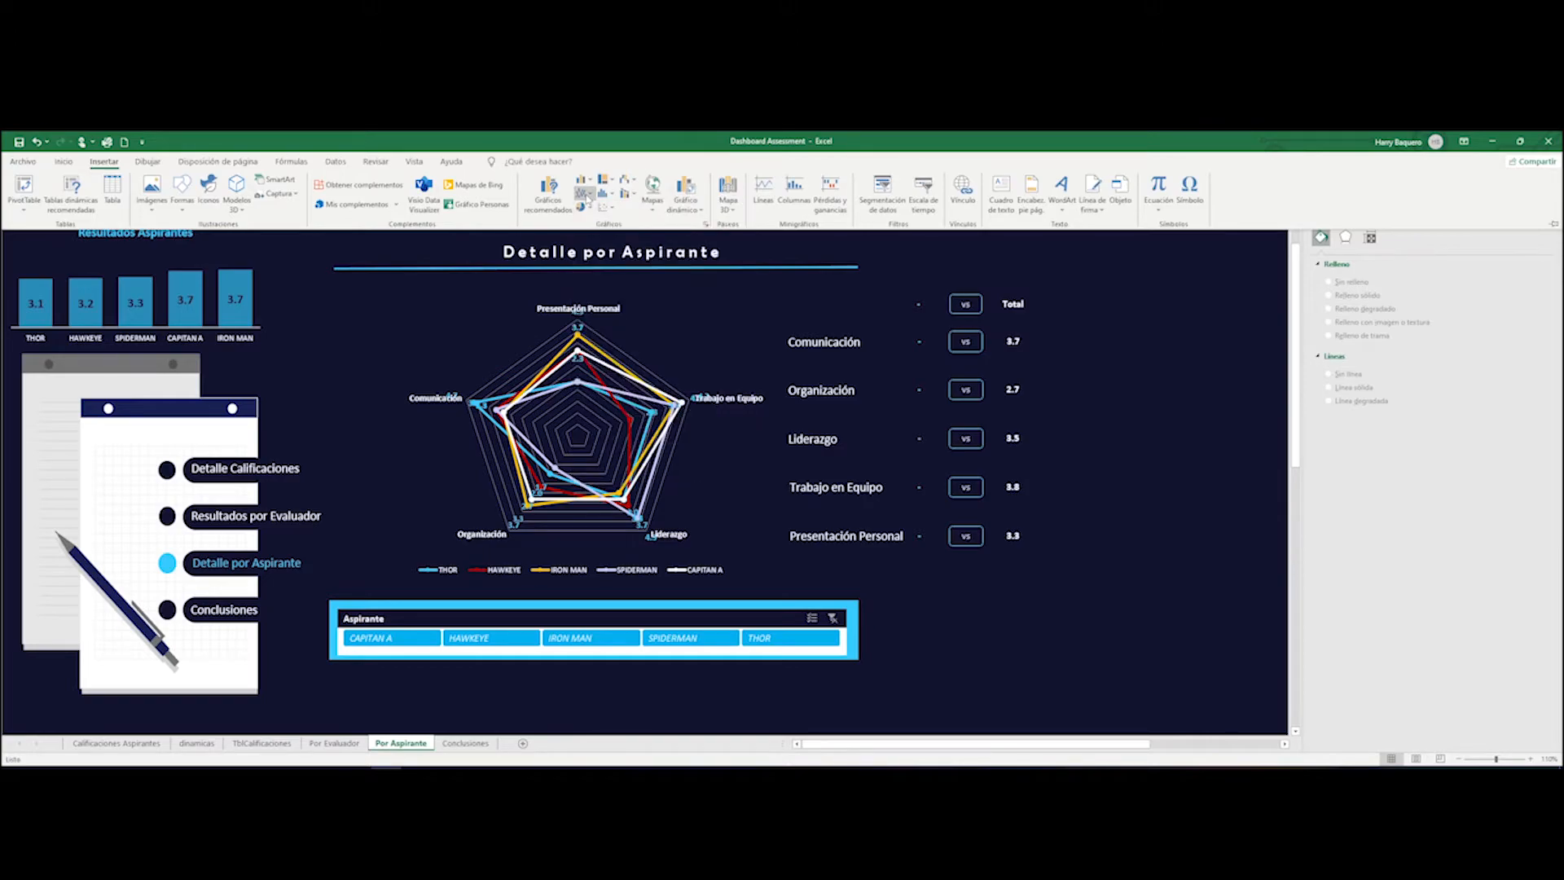
{"action": "left_click", "coordinate": [587, 208]}
{"action": "left_click", "coordinate": [591, 195]}
{"action": "left_click", "coordinate": [585, 180]}
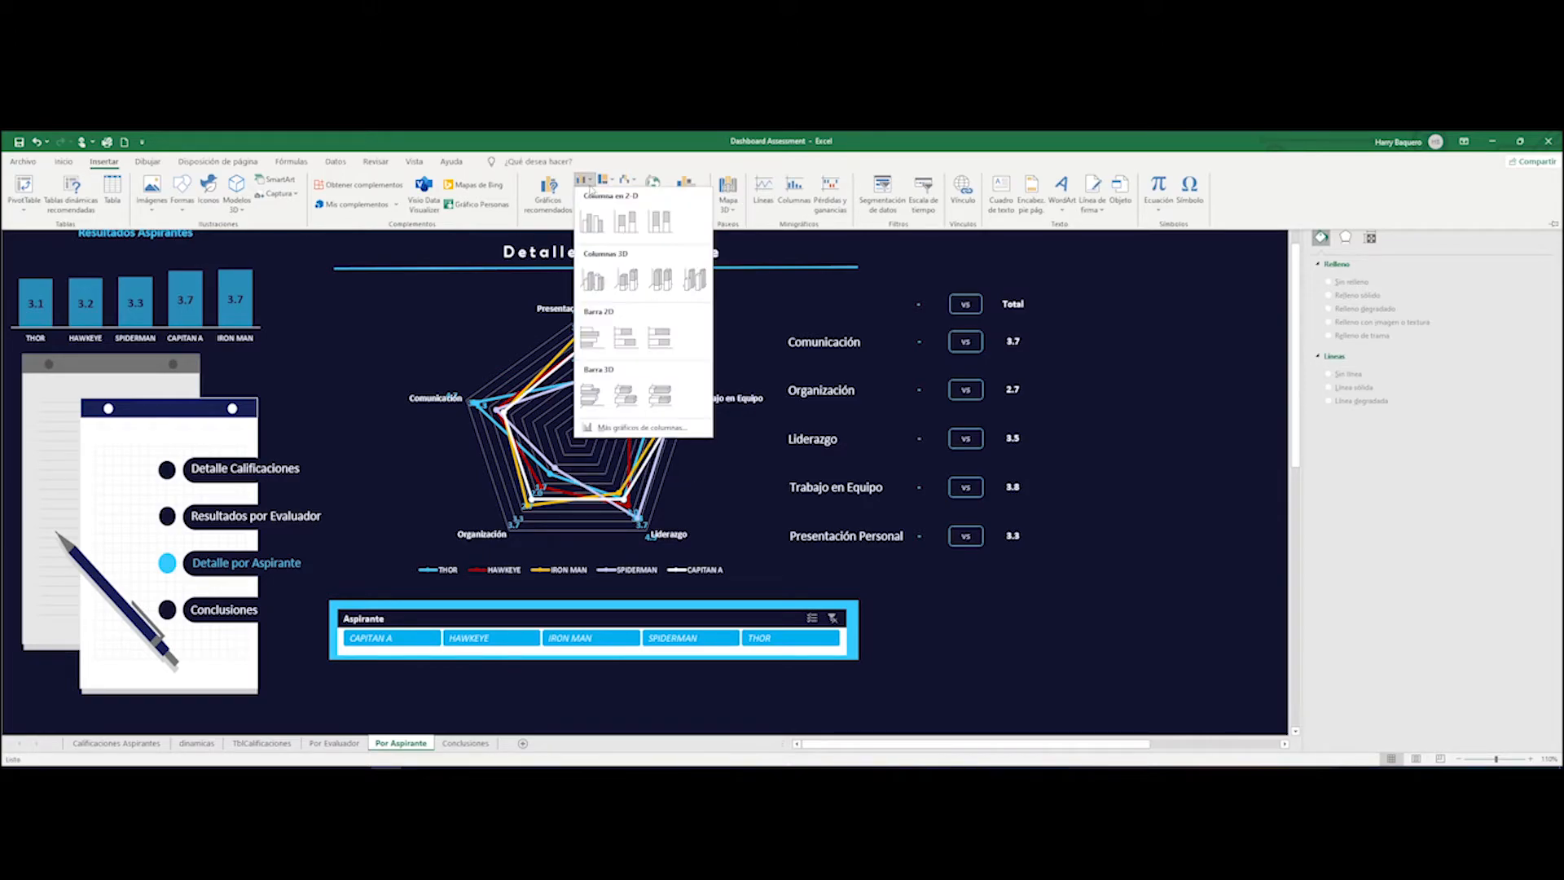
{"action": "left_click", "coordinate": [589, 186]}
{"action": "left_click", "coordinate": [606, 183]}
{"action": "left_click", "coordinate": [606, 183]}
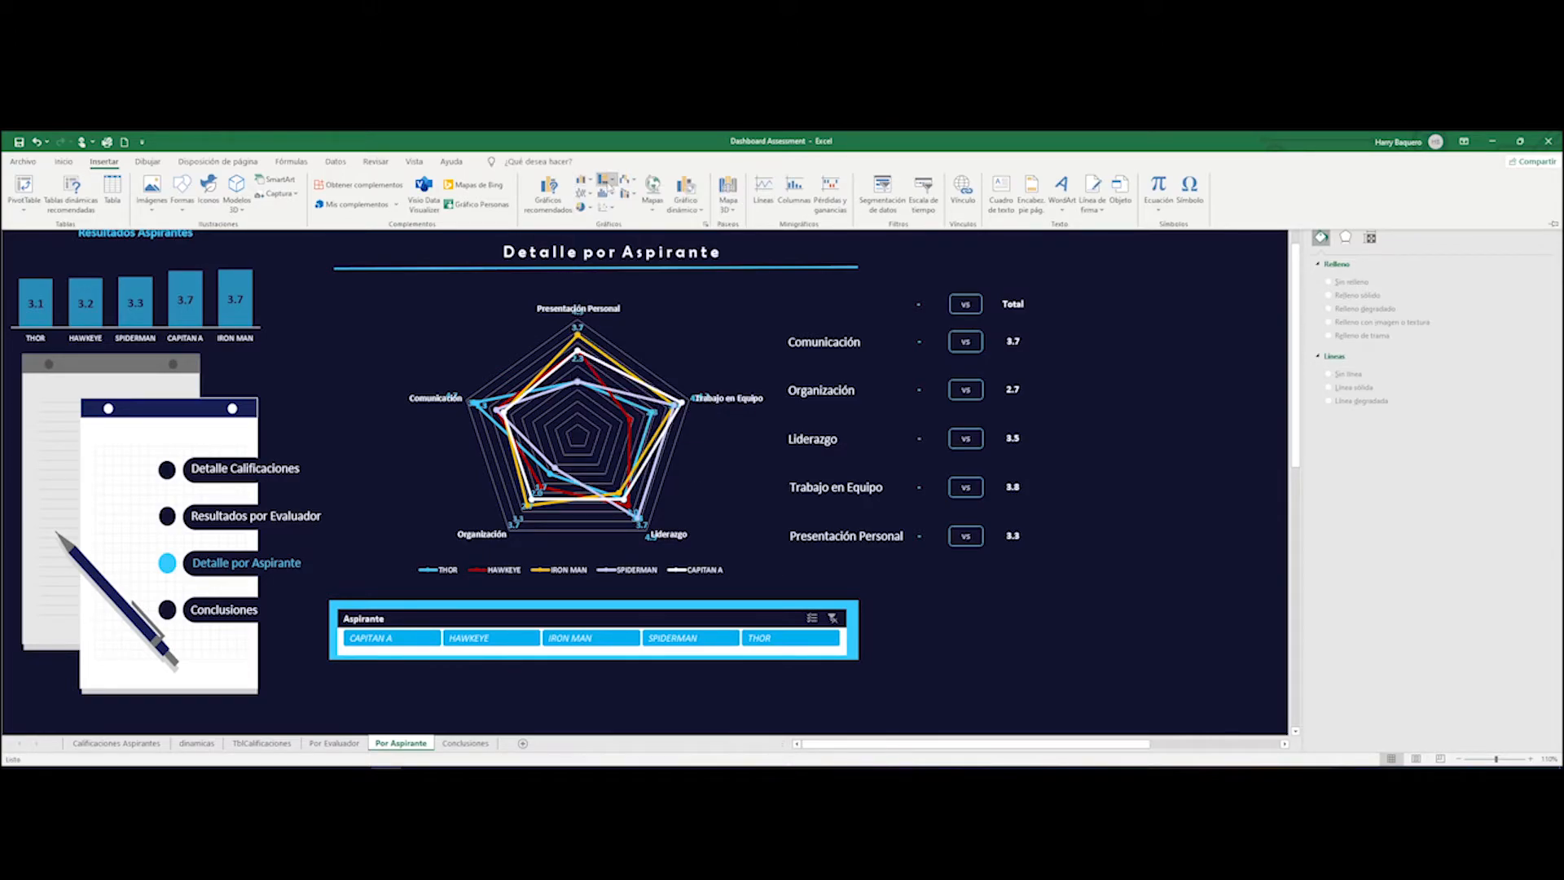
{"action": "left_click", "coordinate": [628, 183]}
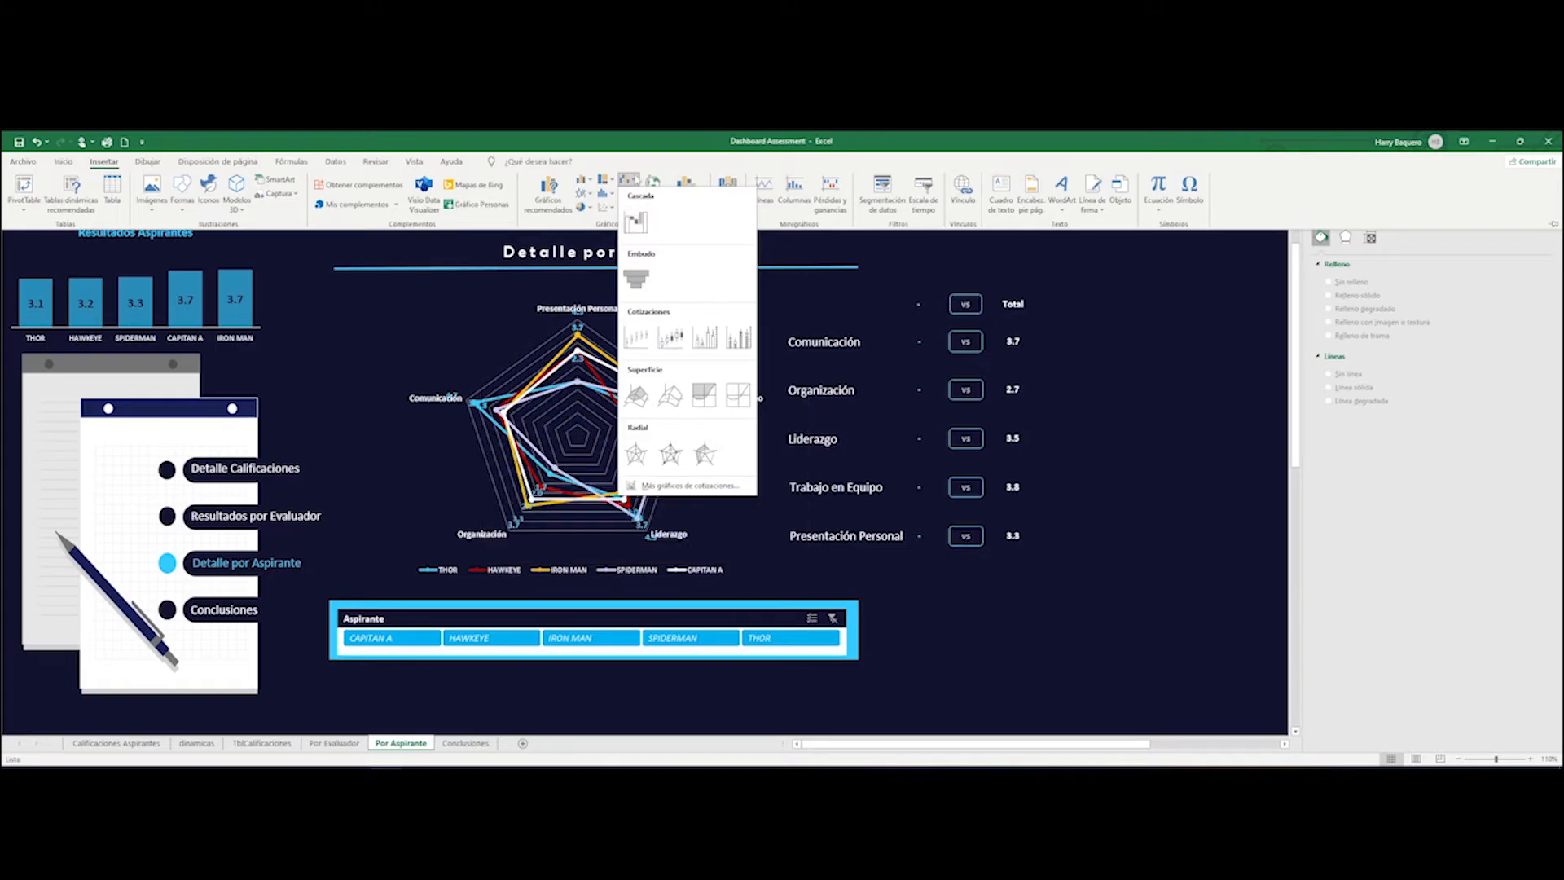
{"action": "left_click", "coordinate": [644, 165]}
{"action": "left_click", "coordinate": [115, 163]}
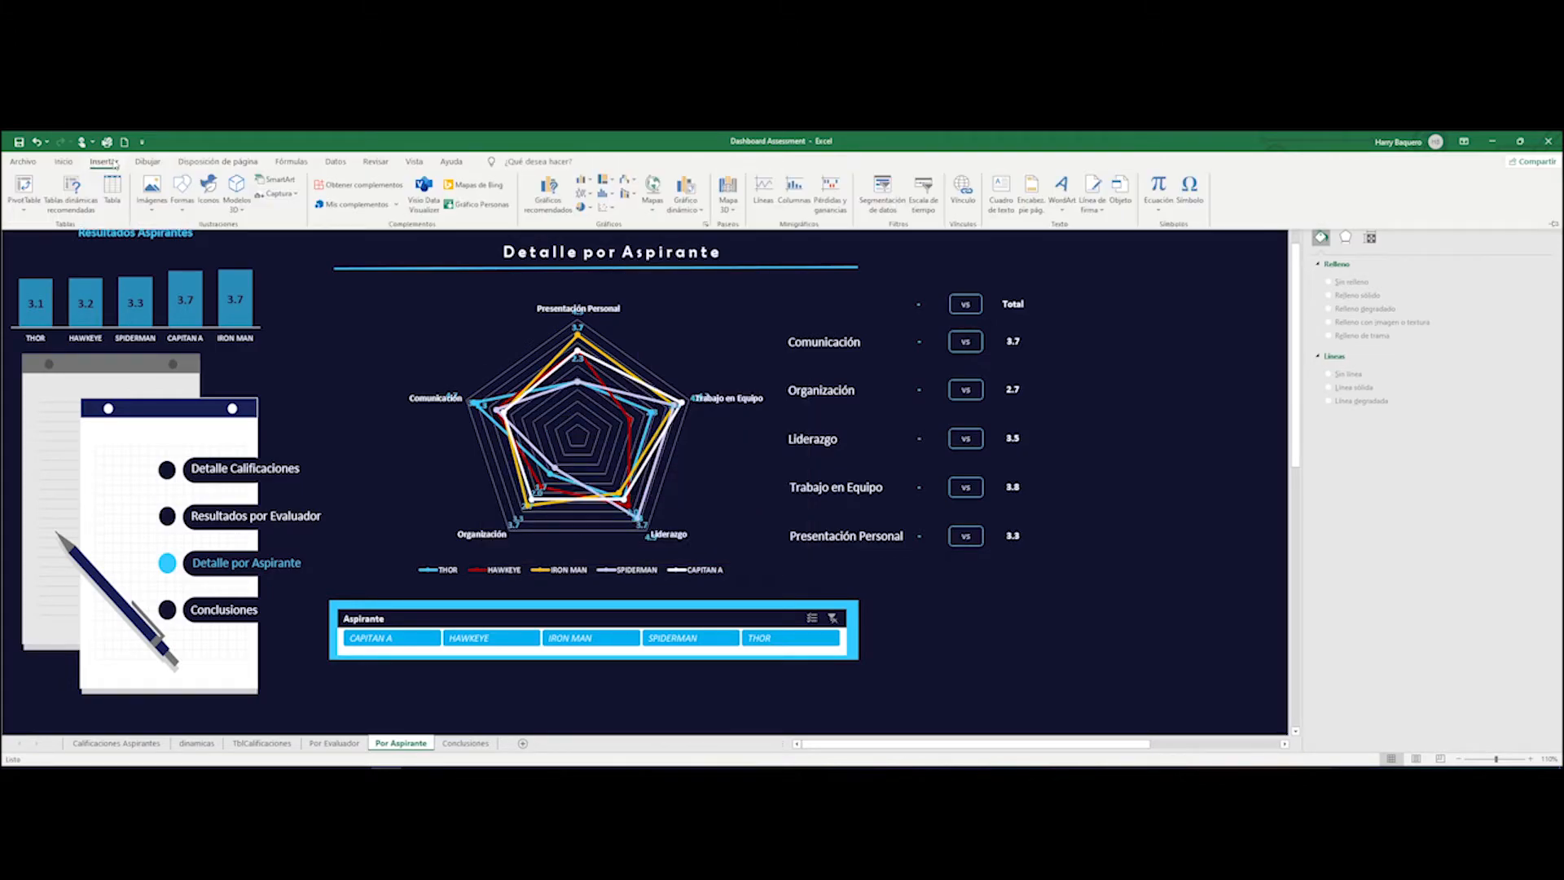
{"action": "left_click", "coordinate": [630, 180]}
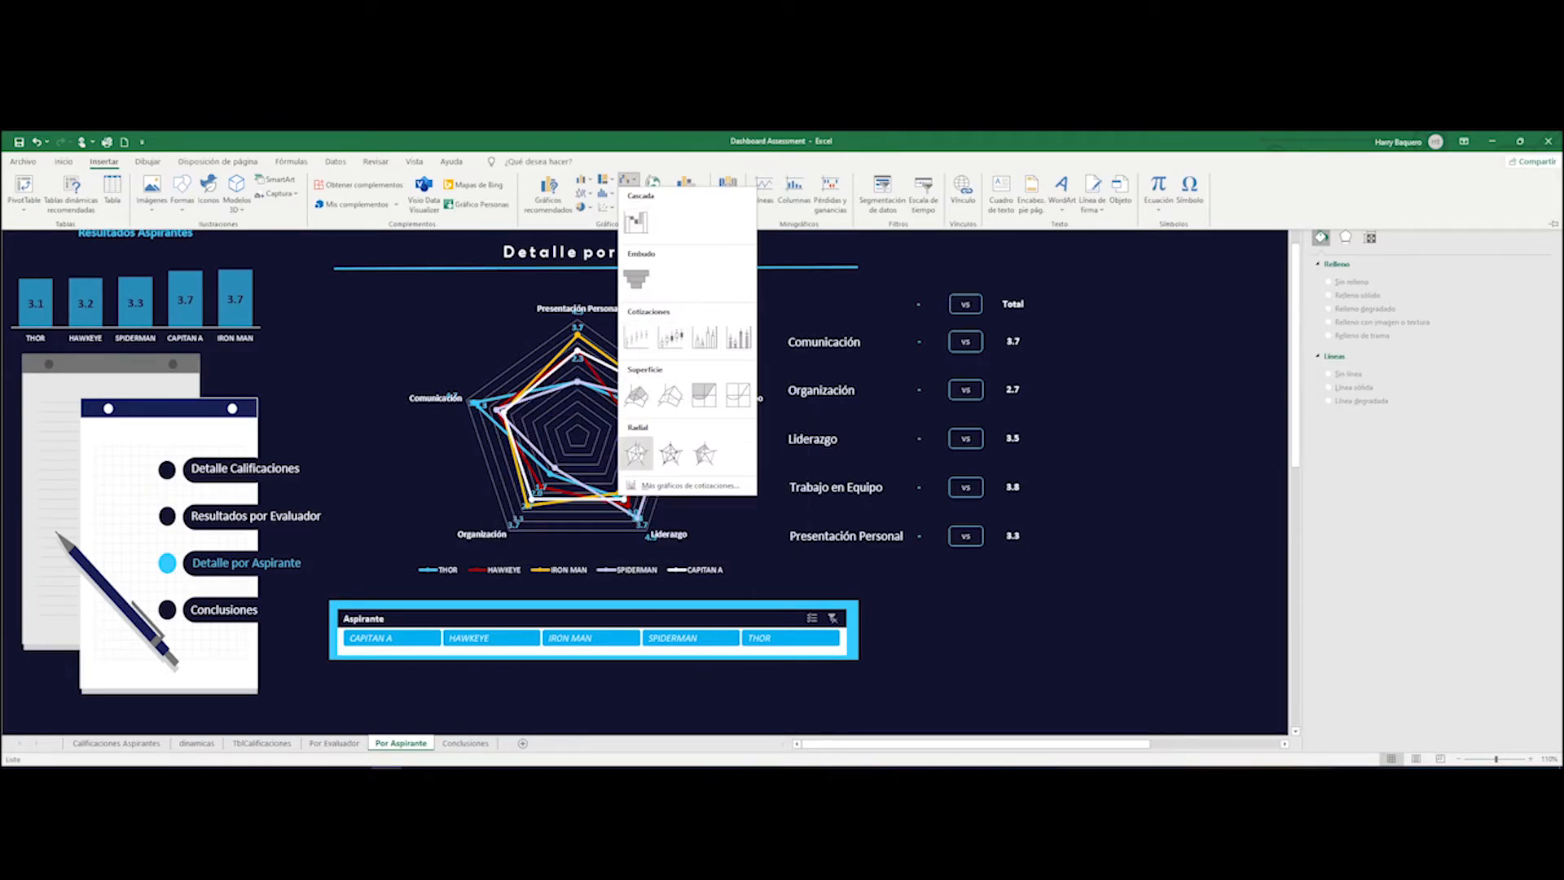
{"action": "left_click", "coordinate": [1092, 379]}
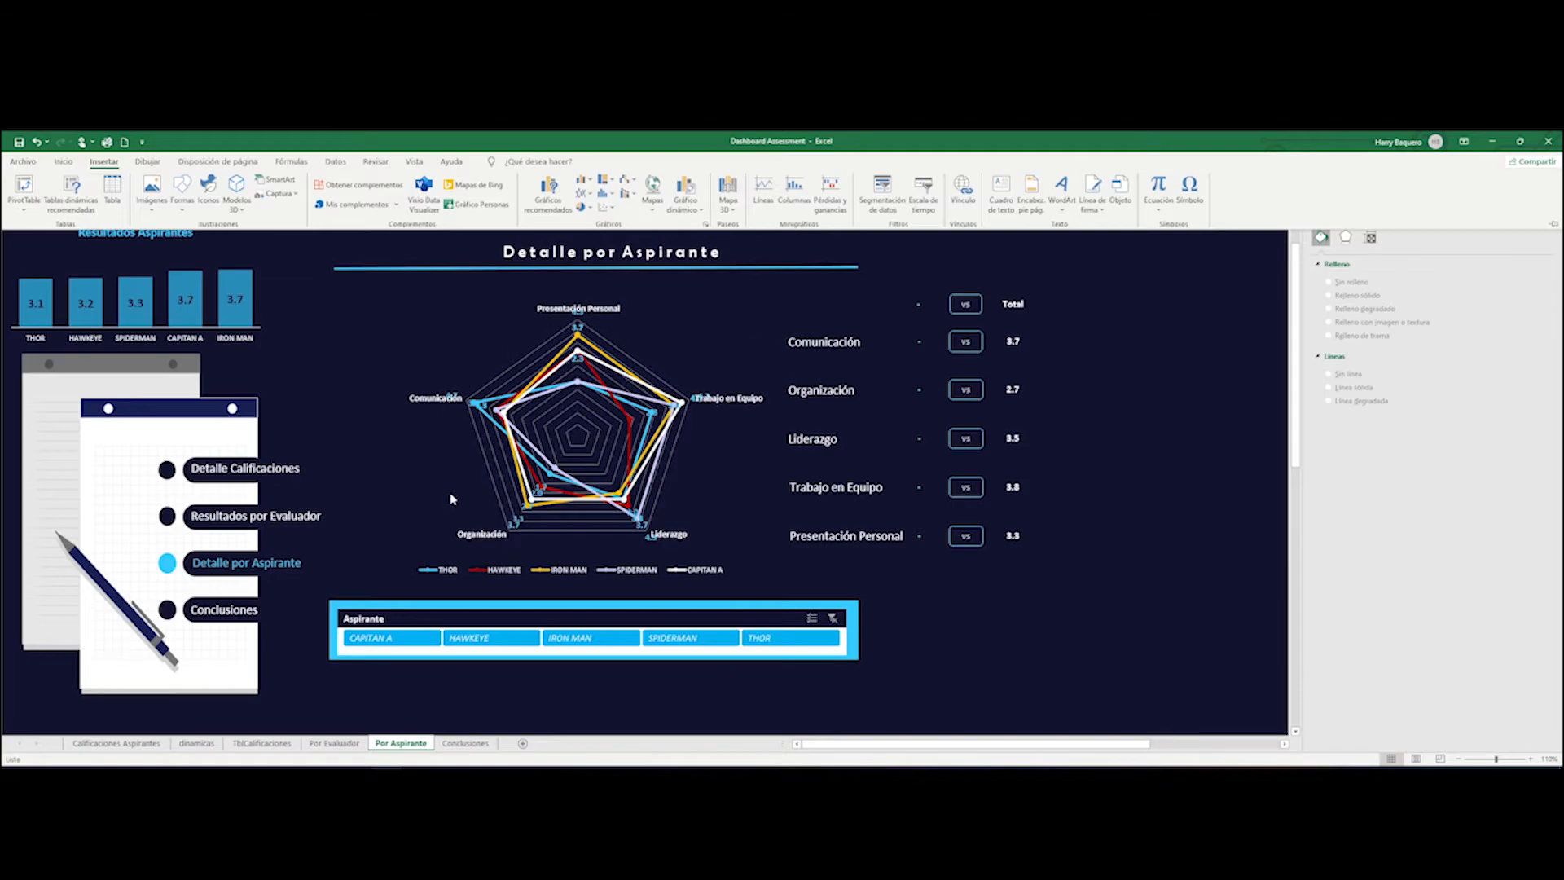
- Examine the field list of the pivot table at A3:G9 on the dinamicas sheet, and close the Formato de forma pane
{"action": "left_click", "coordinate": [208, 746]}
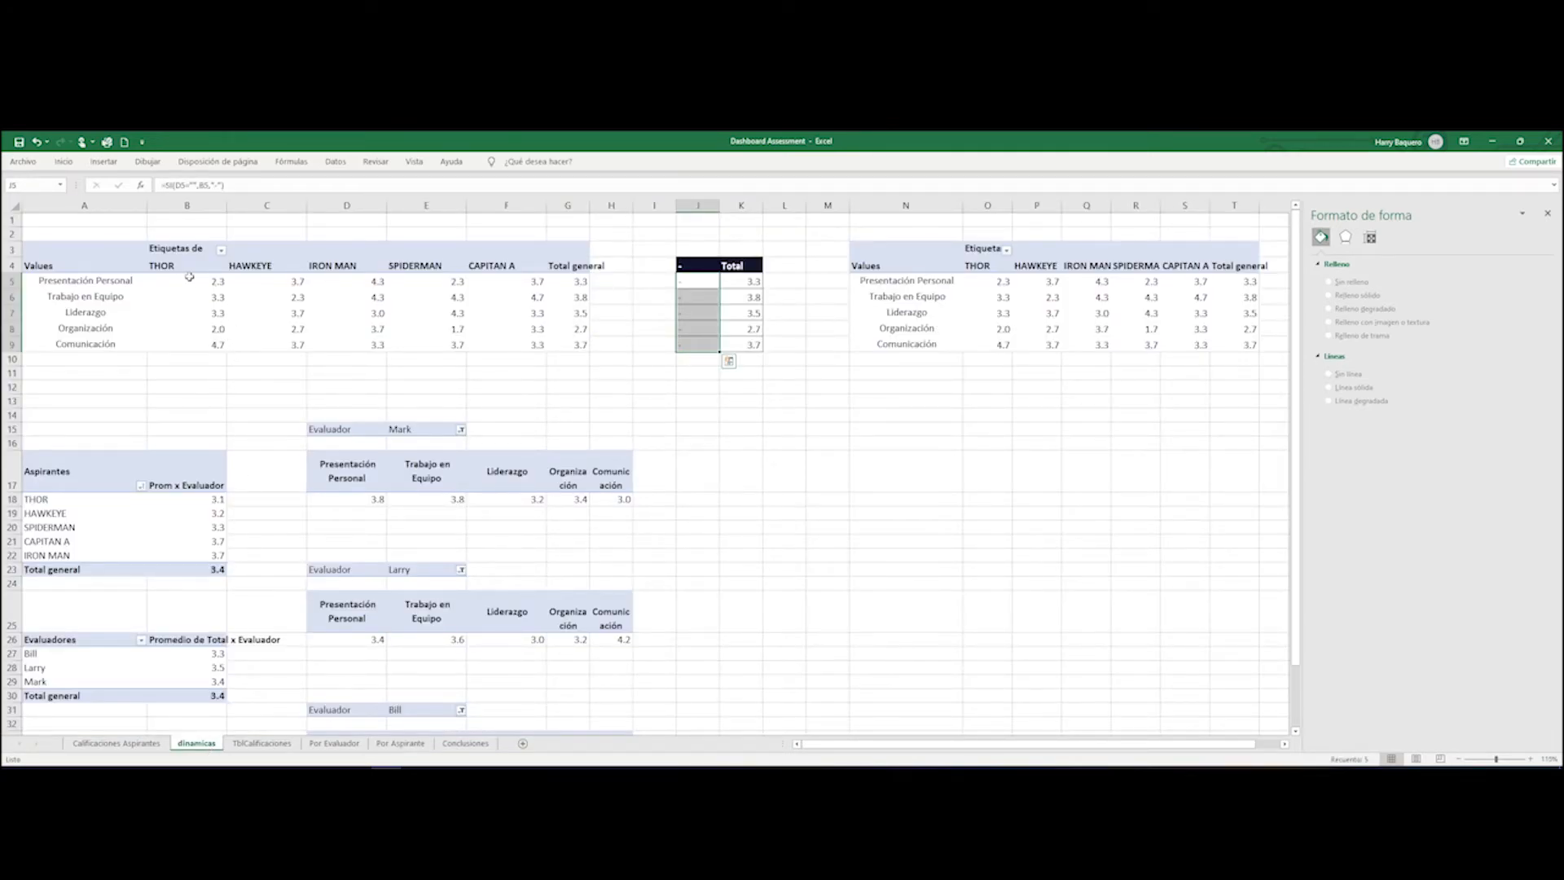
{"action": "left_click_drag", "start_coordinate": [74, 252], "coordinate": [570, 337]}
{"action": "left_click_drag", "start_coordinate": [211, 268], "coordinate": [261, 362]}
{"action": "right_click", "coordinate": [311, 286]}
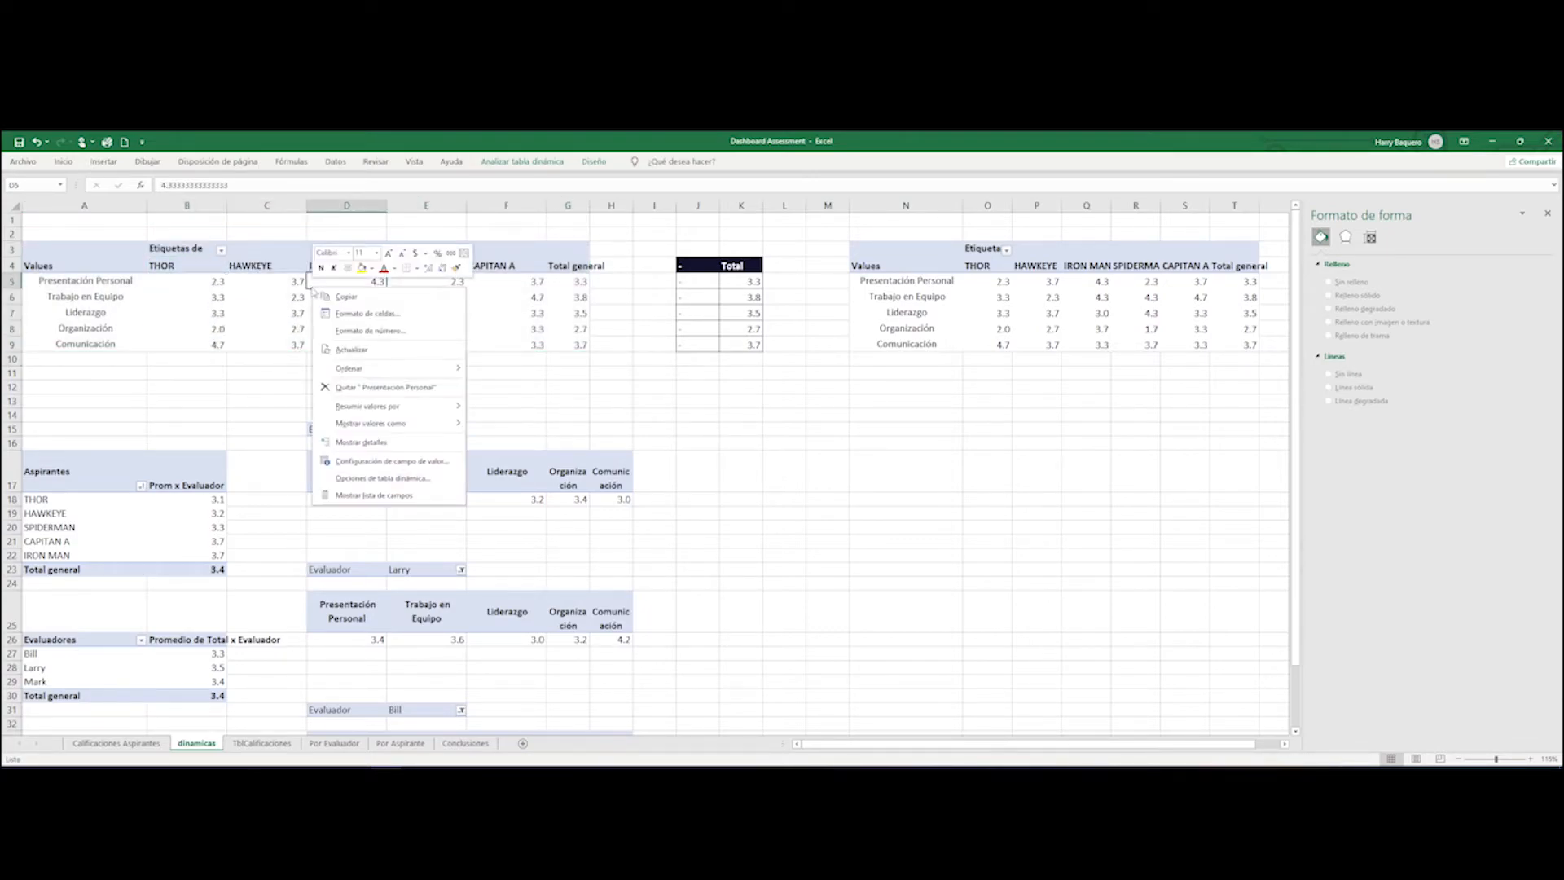
{"action": "left_click", "coordinate": [379, 496]}
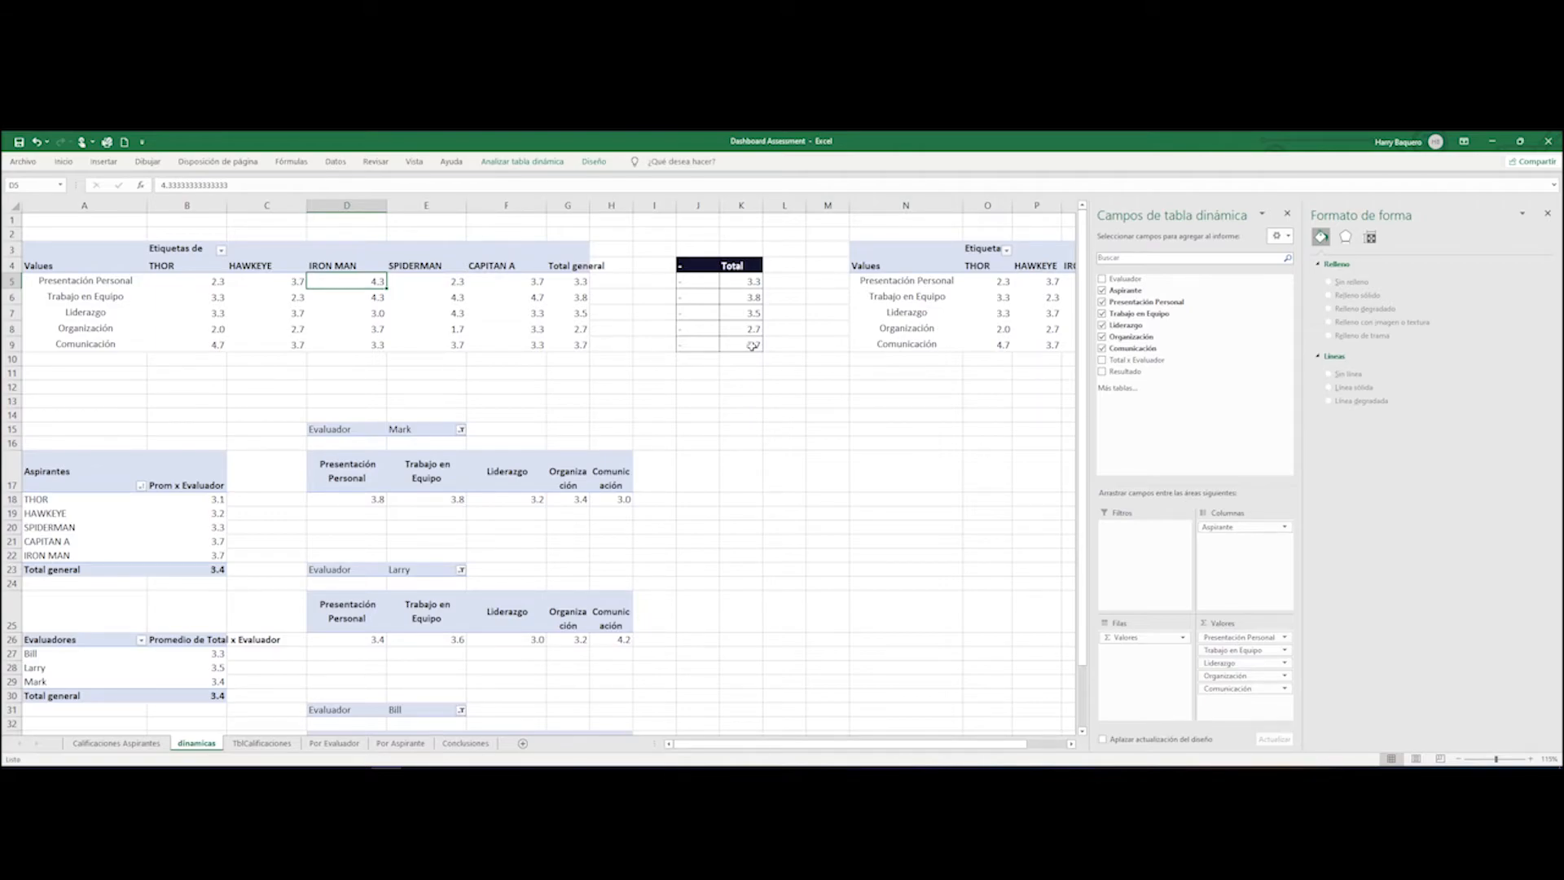
{"action": "left_click", "coordinate": [759, 400]}
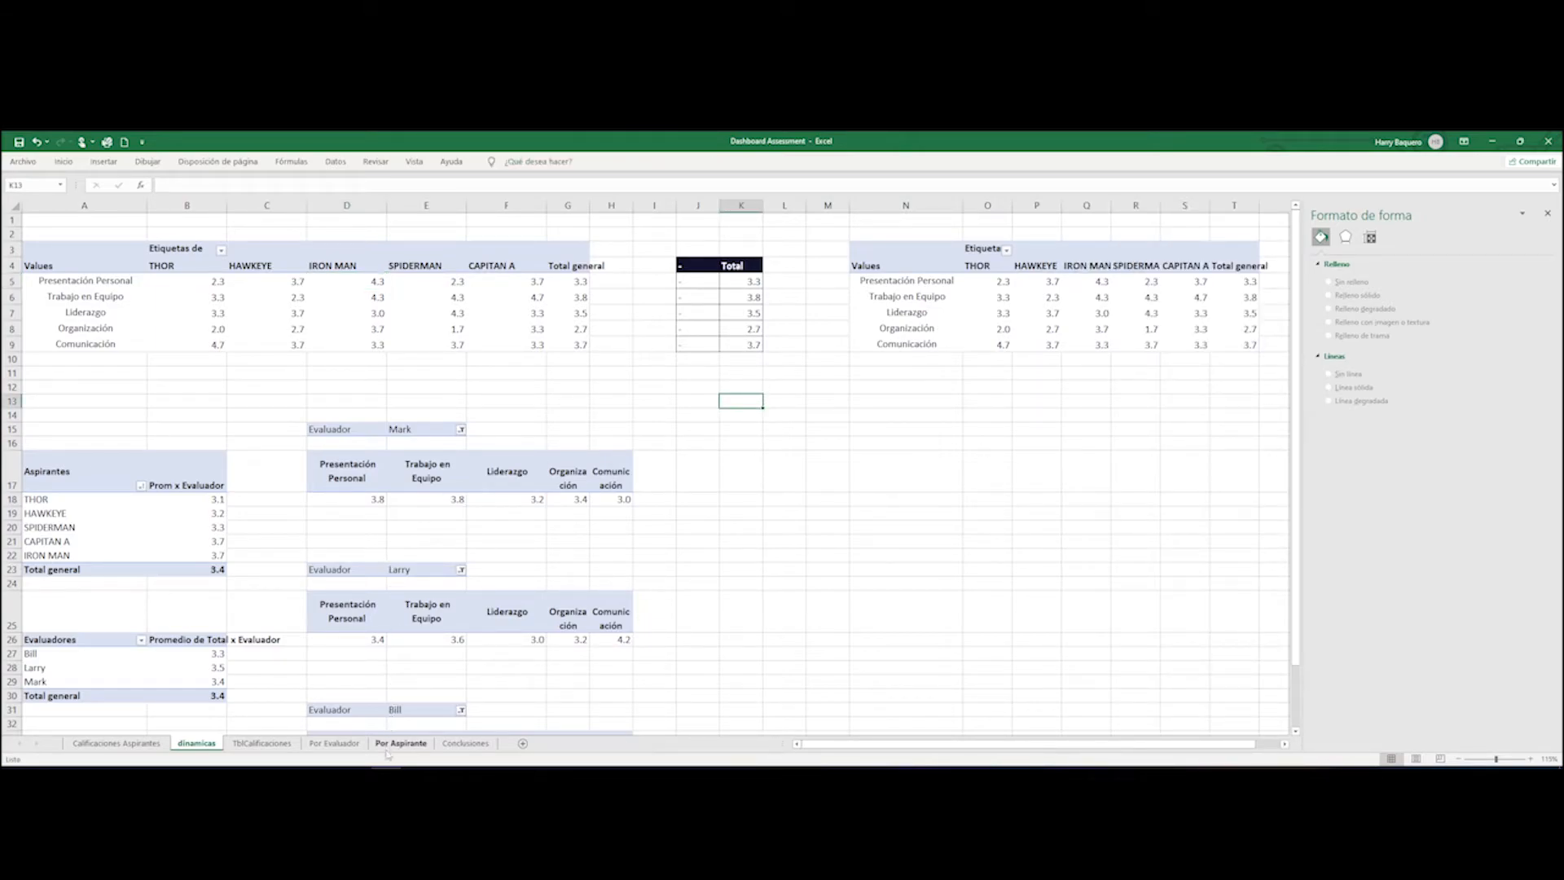
{"action": "left_click", "coordinate": [356, 298]}
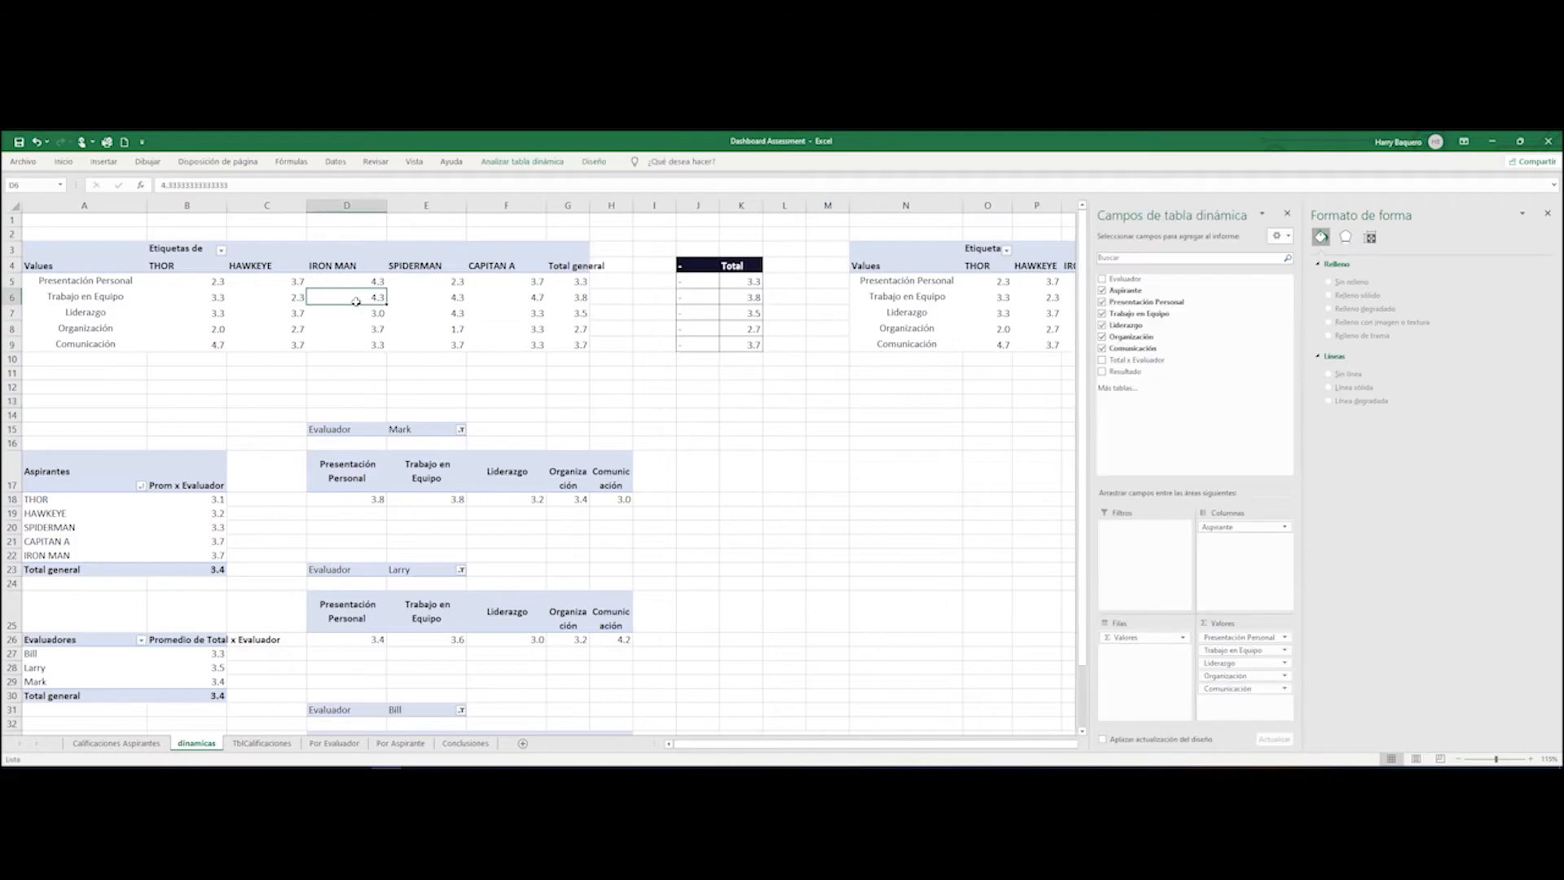
{"action": "left_click", "coordinate": [1547, 214]}
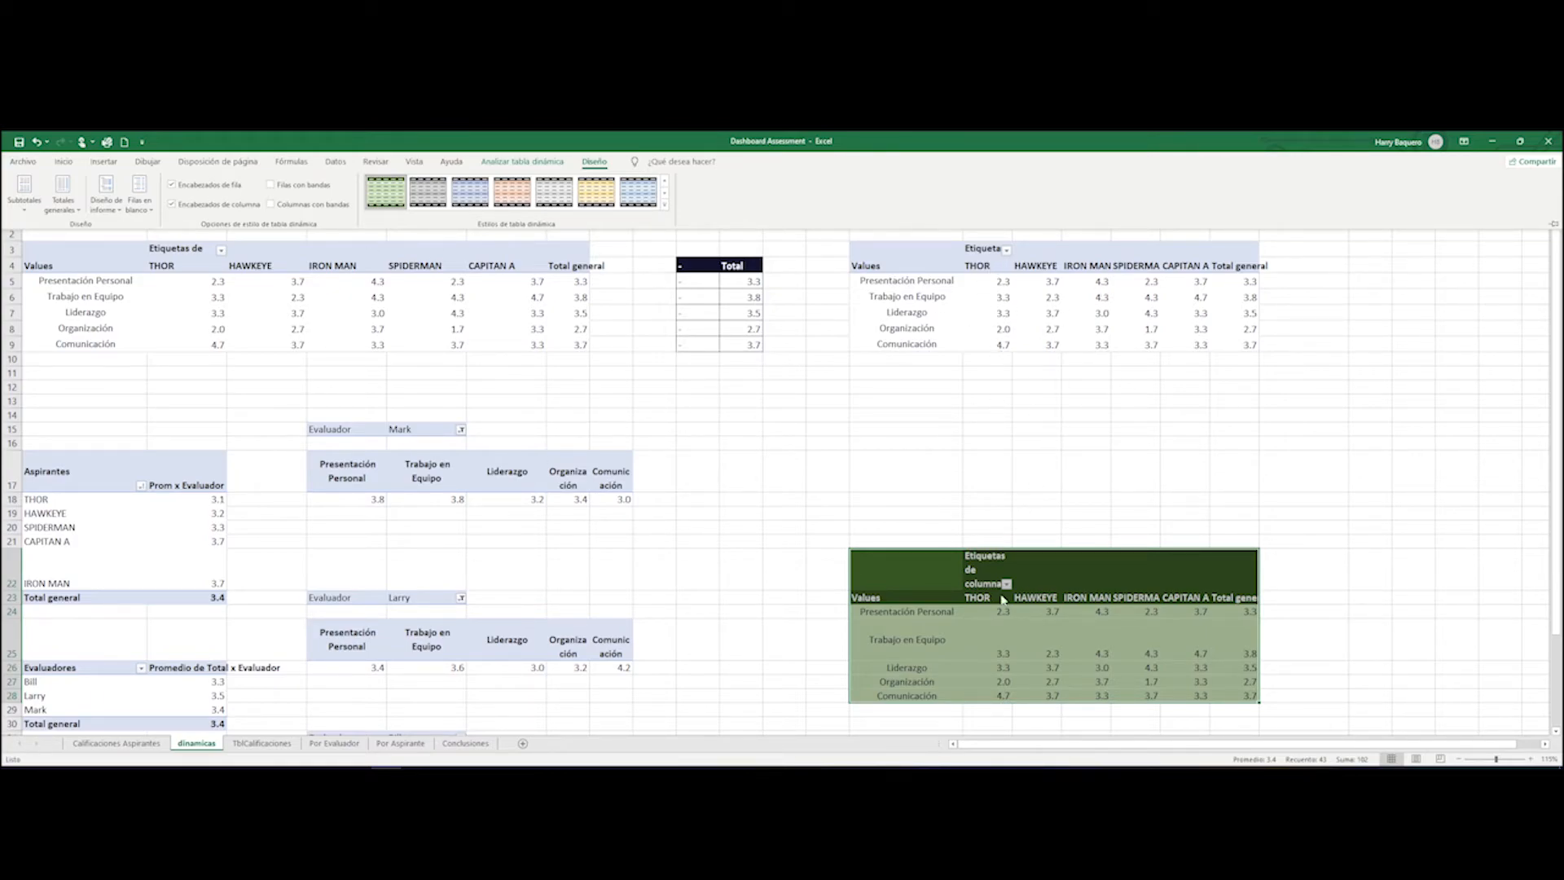
- Insert a basic Radial chart from the green pivot table at N22:T28 and enlarge it for easier reading
{"action": "left_click", "coordinate": [103, 162]}
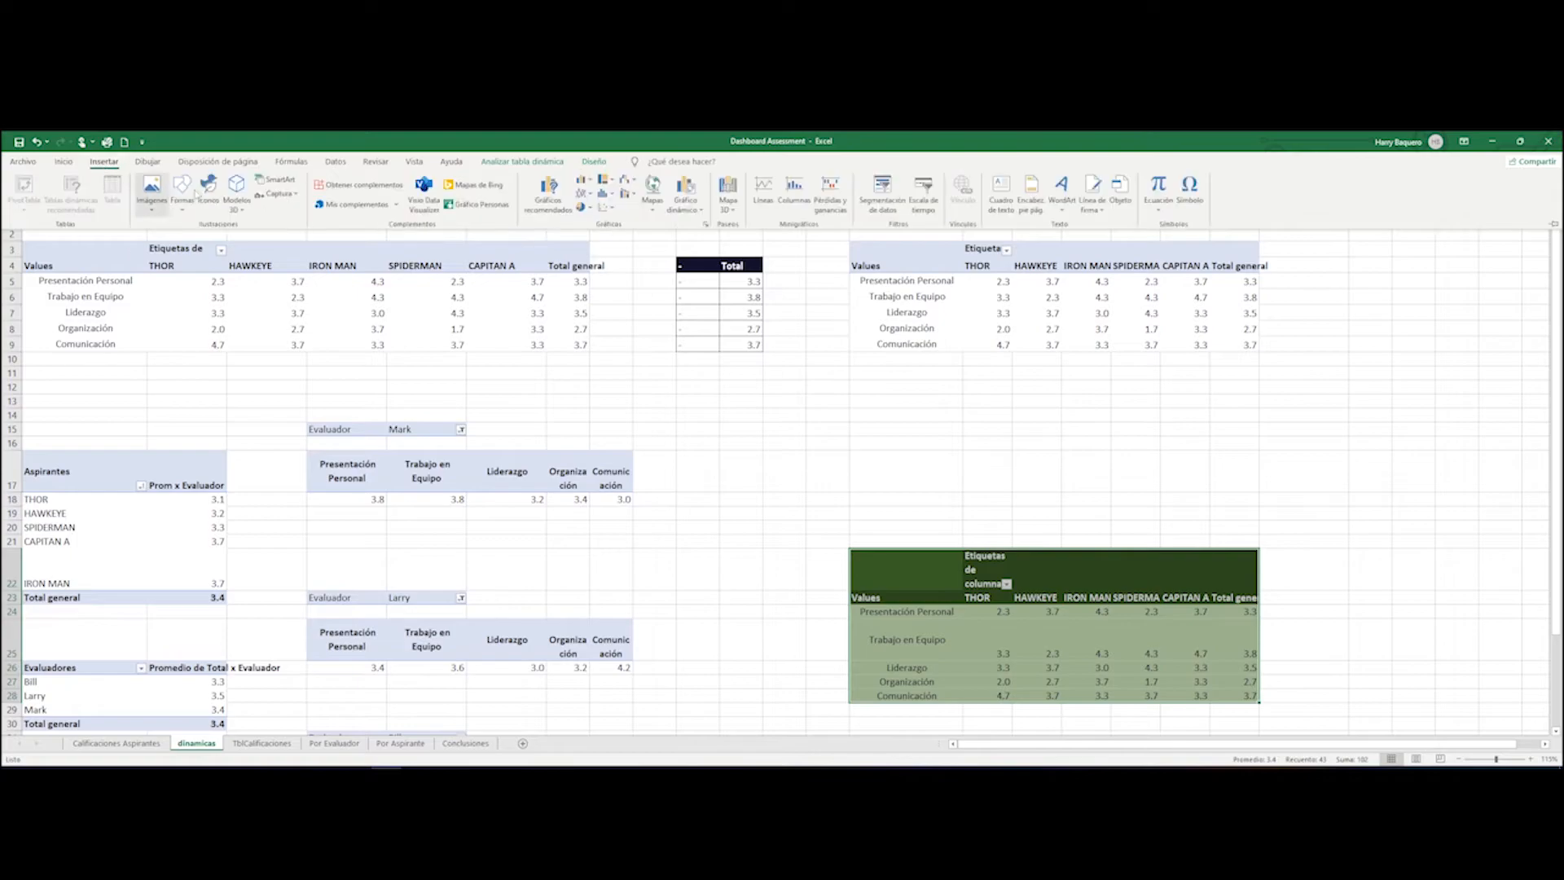
{"action": "left_click", "coordinate": [627, 179]}
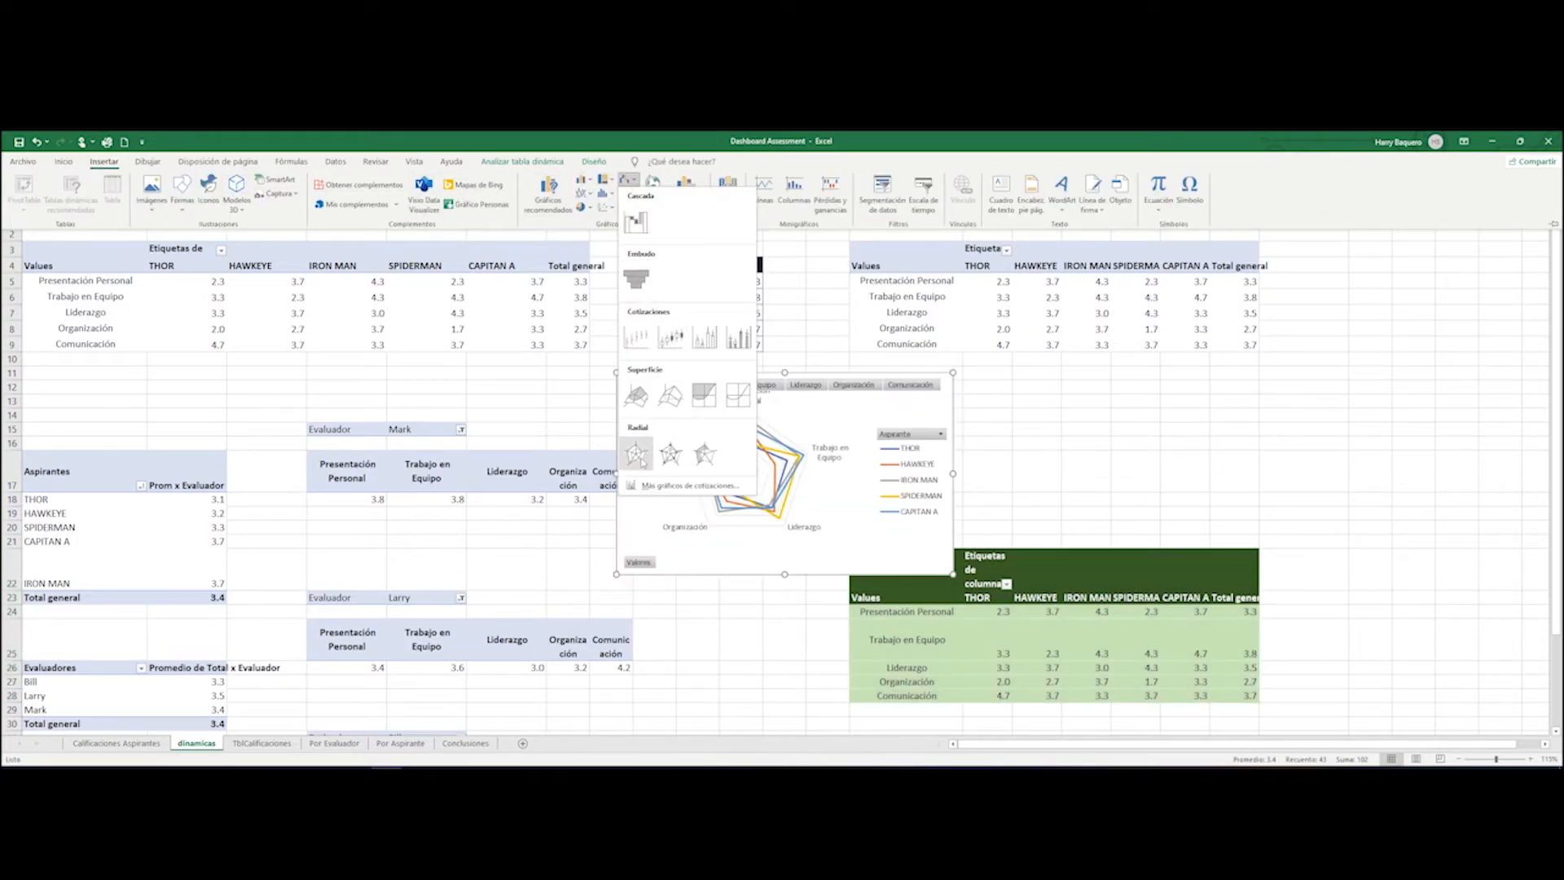
{"action": "left_click", "coordinate": [640, 461]}
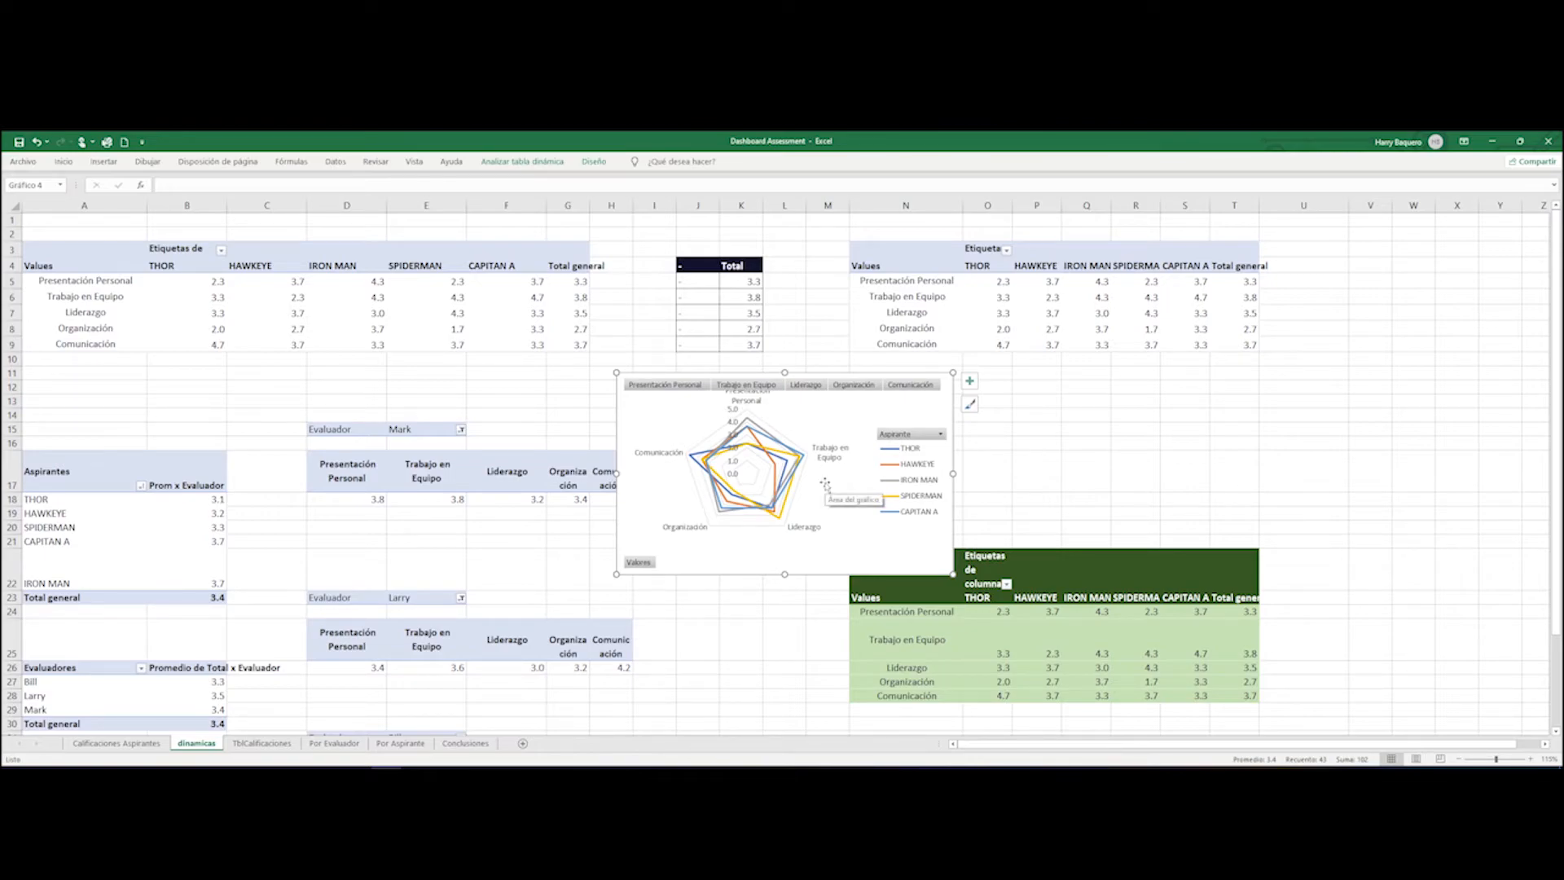
{"action": "left_click_drag", "start_coordinate": [953, 372], "coordinate": [1222, 226]}
{"action": "left_click_drag", "start_coordinate": [617, 572], "coordinate": [457, 646]}
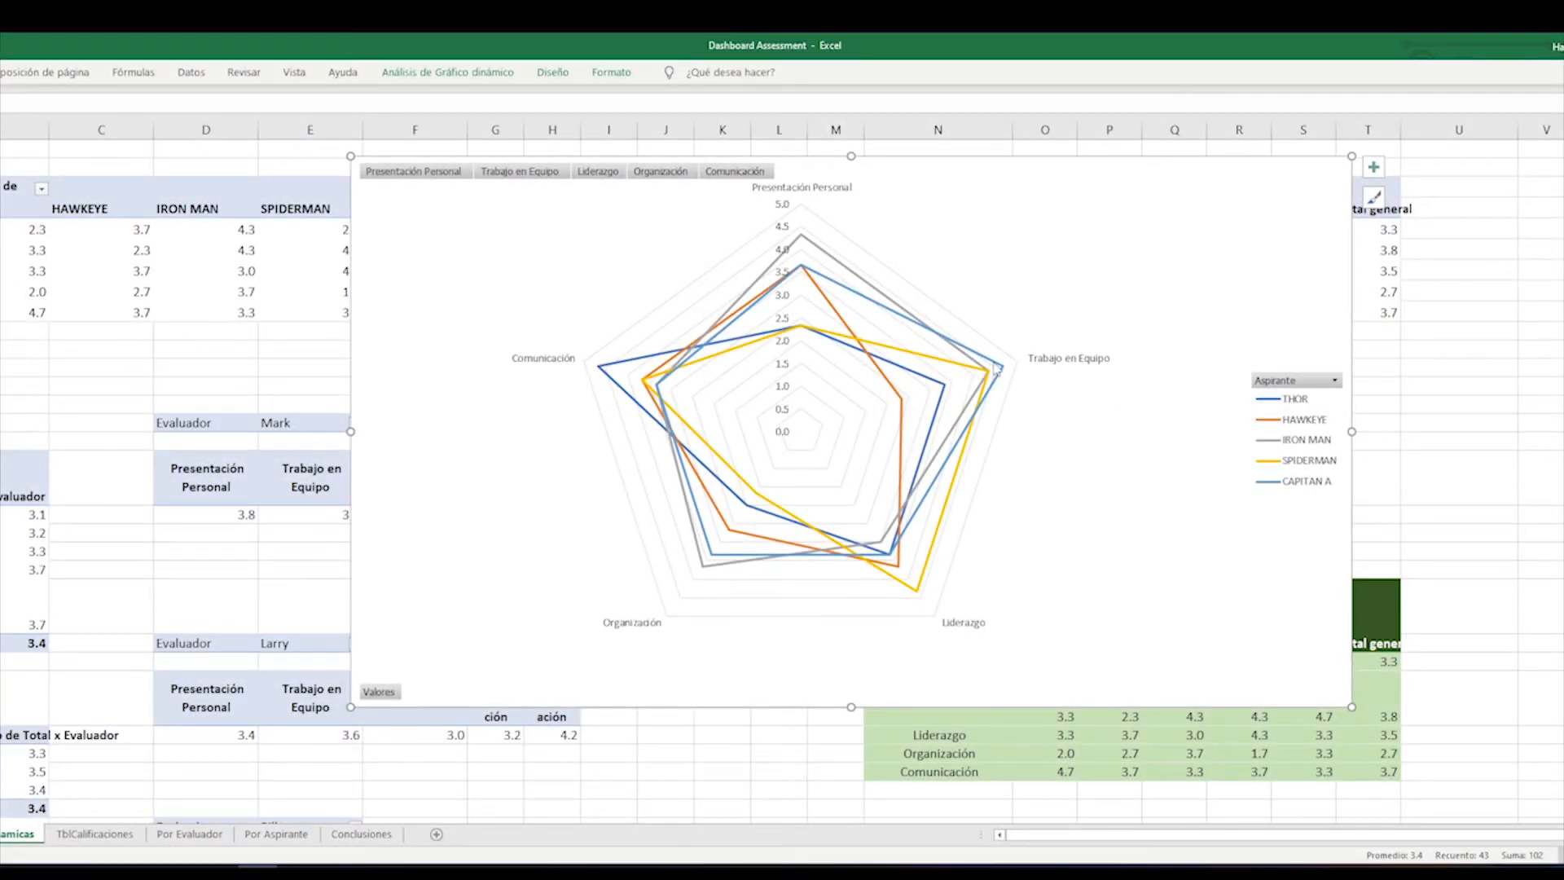
- Swap the green pivot table's layout, placing Aspirante in the rows and the Valores field in the columns
{"action": "mouse_move", "coordinate": [957, 393]}
{"action": "mouse_move", "coordinate": [921, 597]}
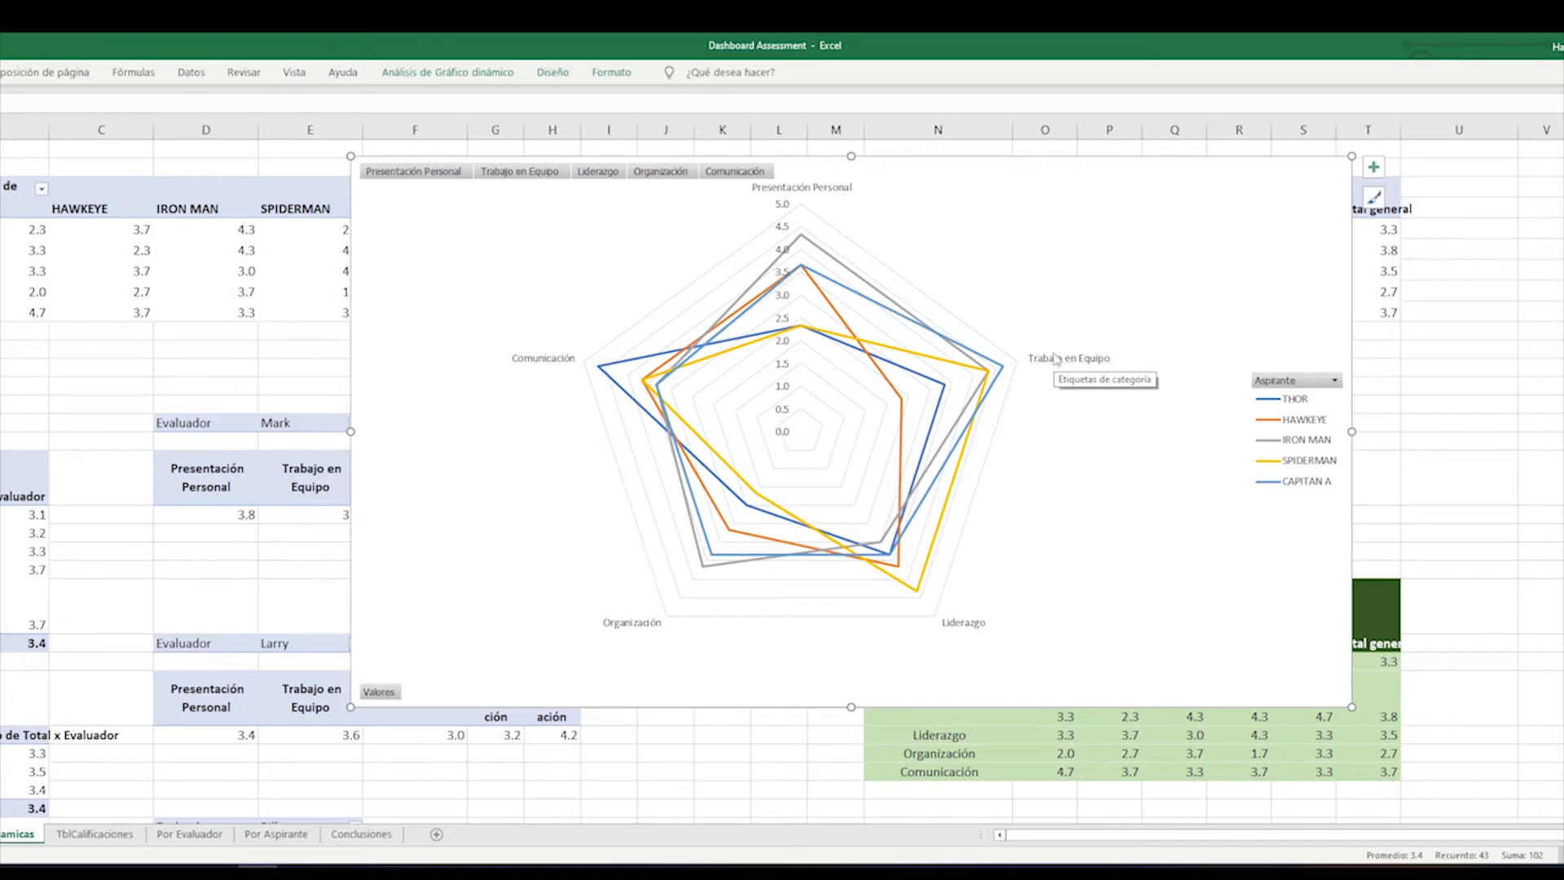
{"action": "mouse_move", "coordinate": [1003, 369]}
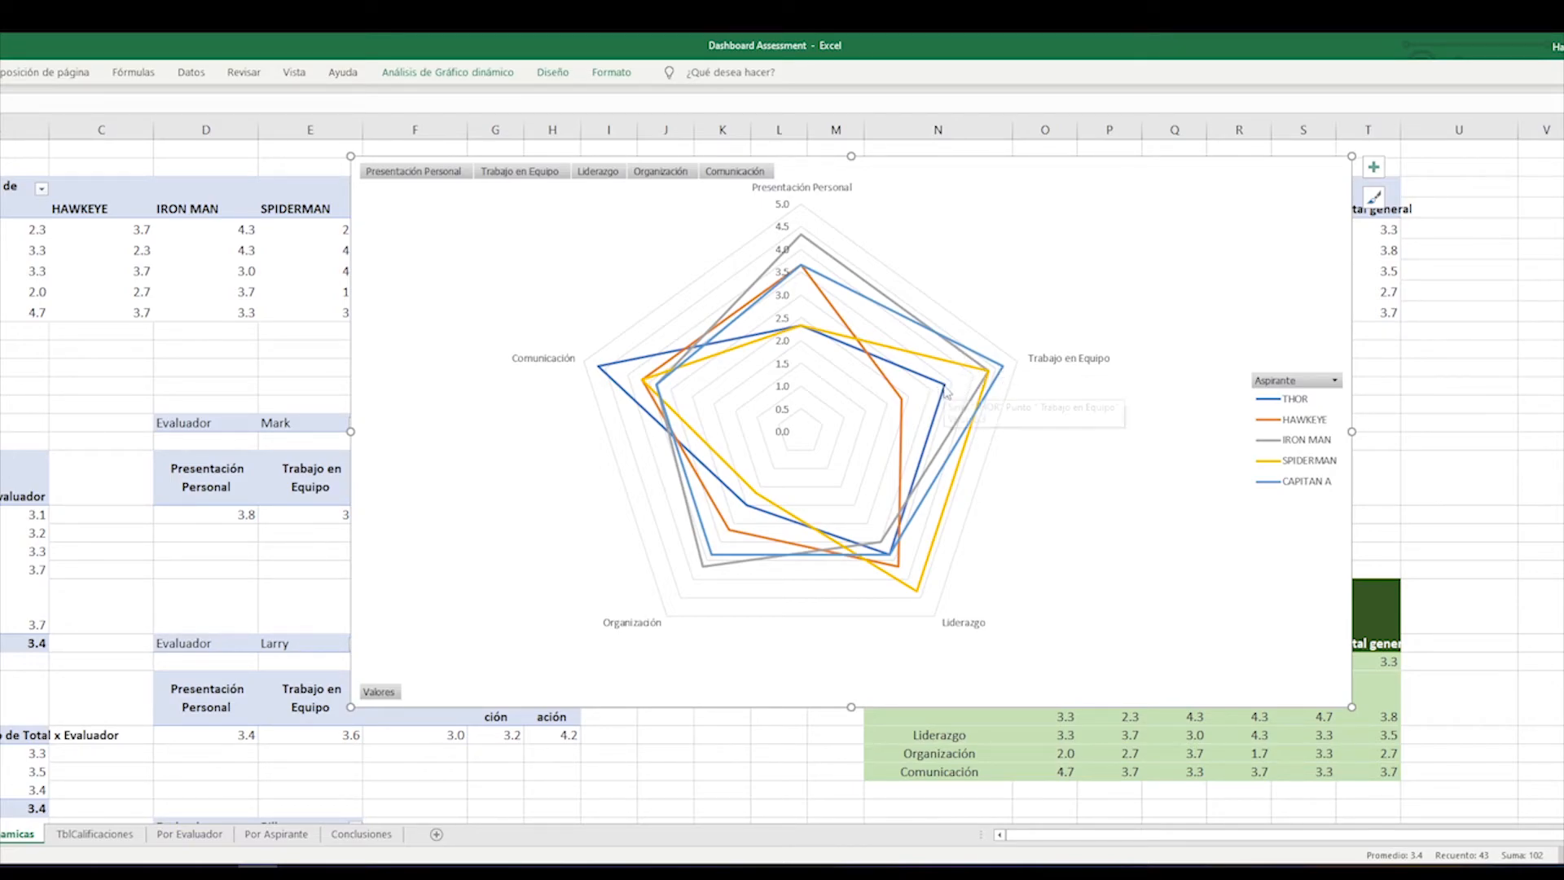
{"action": "mouse_move", "coordinate": [901, 403]}
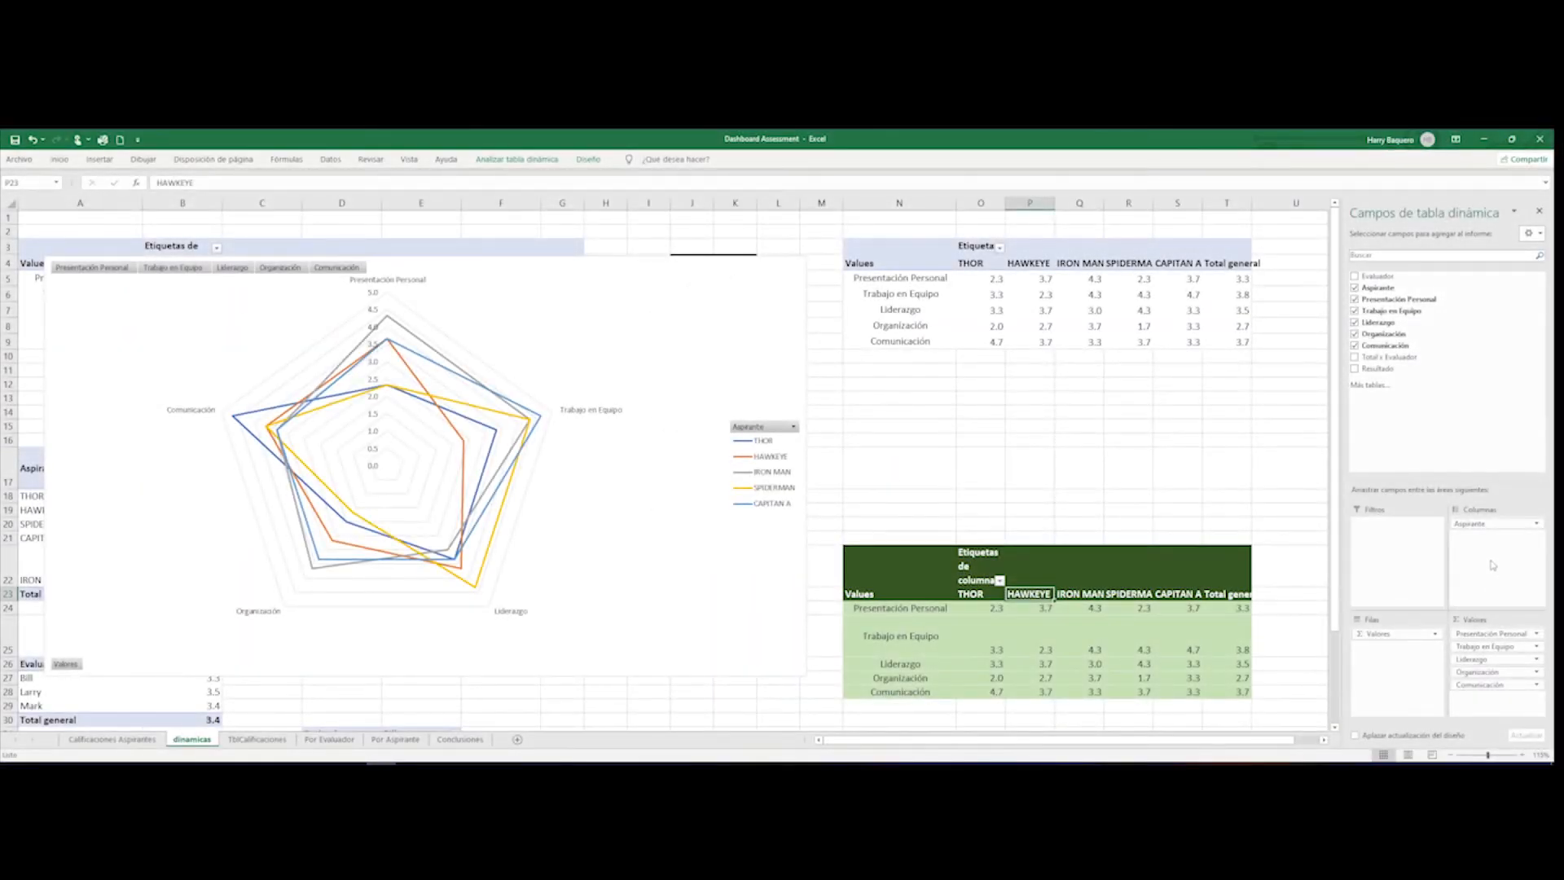
{"action": "mouse_move", "coordinate": [1474, 523]}
{"action": "left_mouse_down"}
{"action": "mouse_move", "coordinate": [1419, 668]}
{"action": "mouse_move", "coordinate": [1400, 640]}
{"action": "mouse_move", "coordinate": [1455, 584]}
{"action": "mouse_move", "coordinate": [1467, 541]}
{"action": "left_mouse_up"}
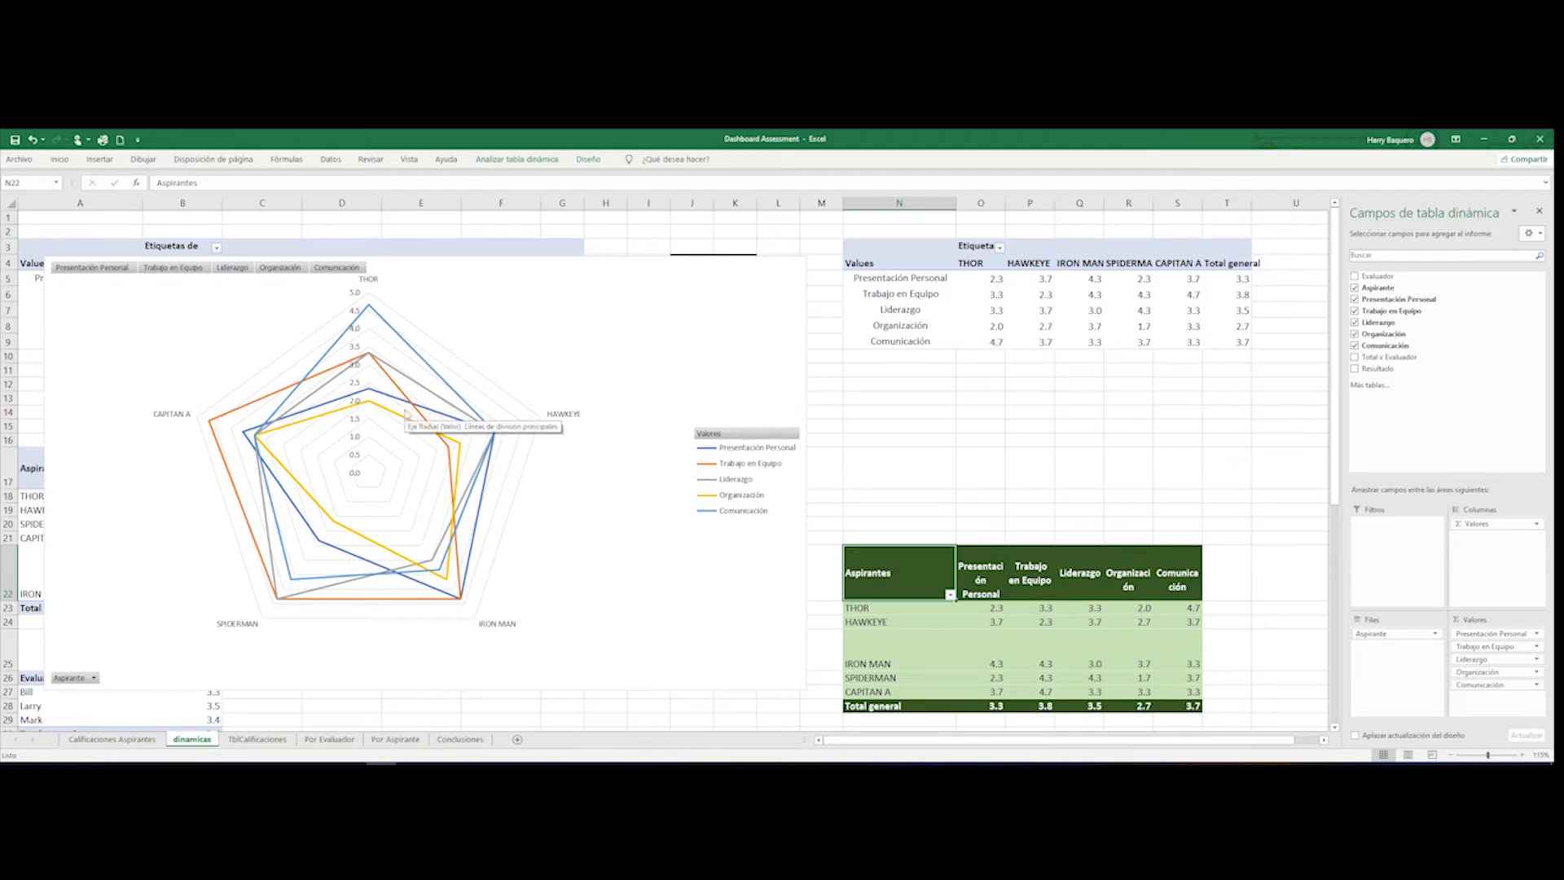
- Shrink the radial chart and position it just below the pivot table at A3:G9
{"action": "left_click", "coordinate": [546, 324]}
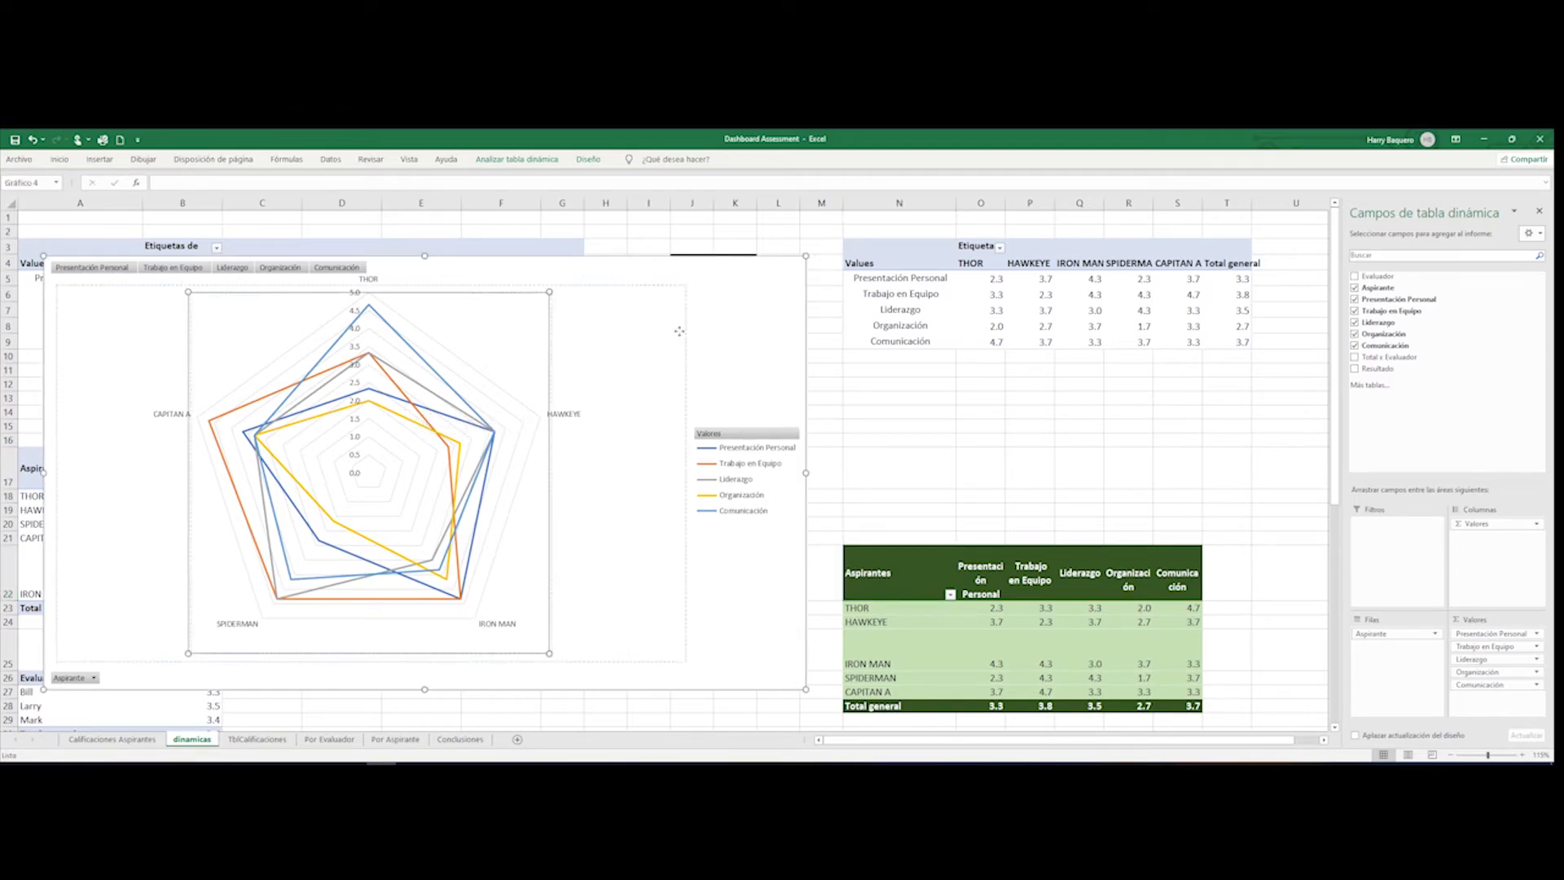
{"action": "left_click_drag", "start_coordinate": [592, 328], "coordinate": [582, 321]}
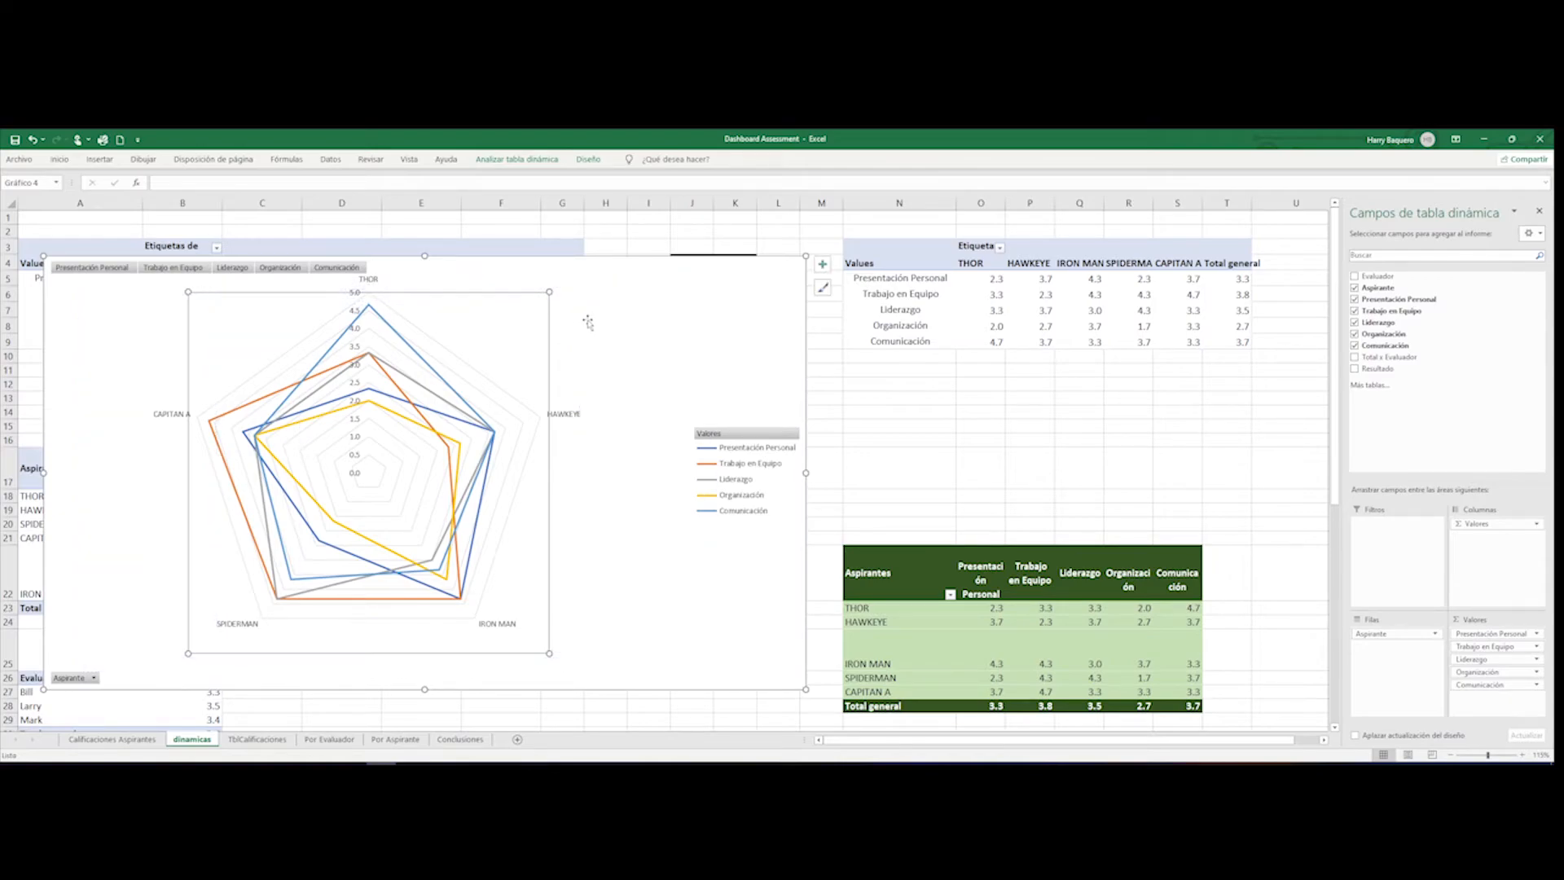
{"action": "left_click_drag", "start_coordinate": [716, 279], "coordinate": [827, 360]}
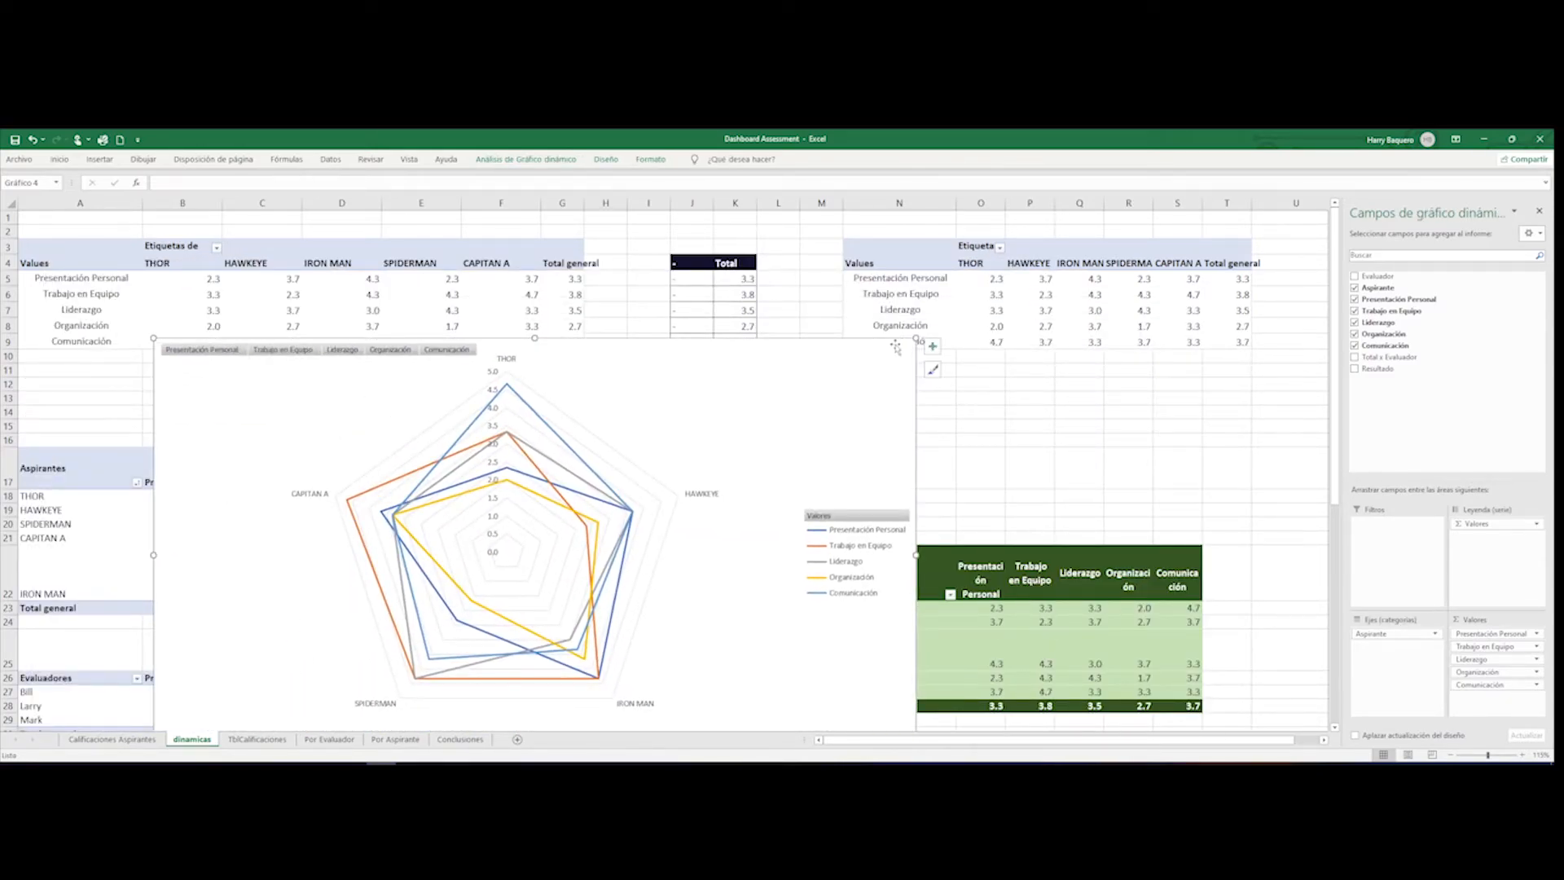
{"action": "left_click_drag", "start_coordinate": [917, 338], "coordinate": [662, 537]}
{"action": "left_click_drag", "start_coordinate": [543, 554], "coordinate": [542, 412]}
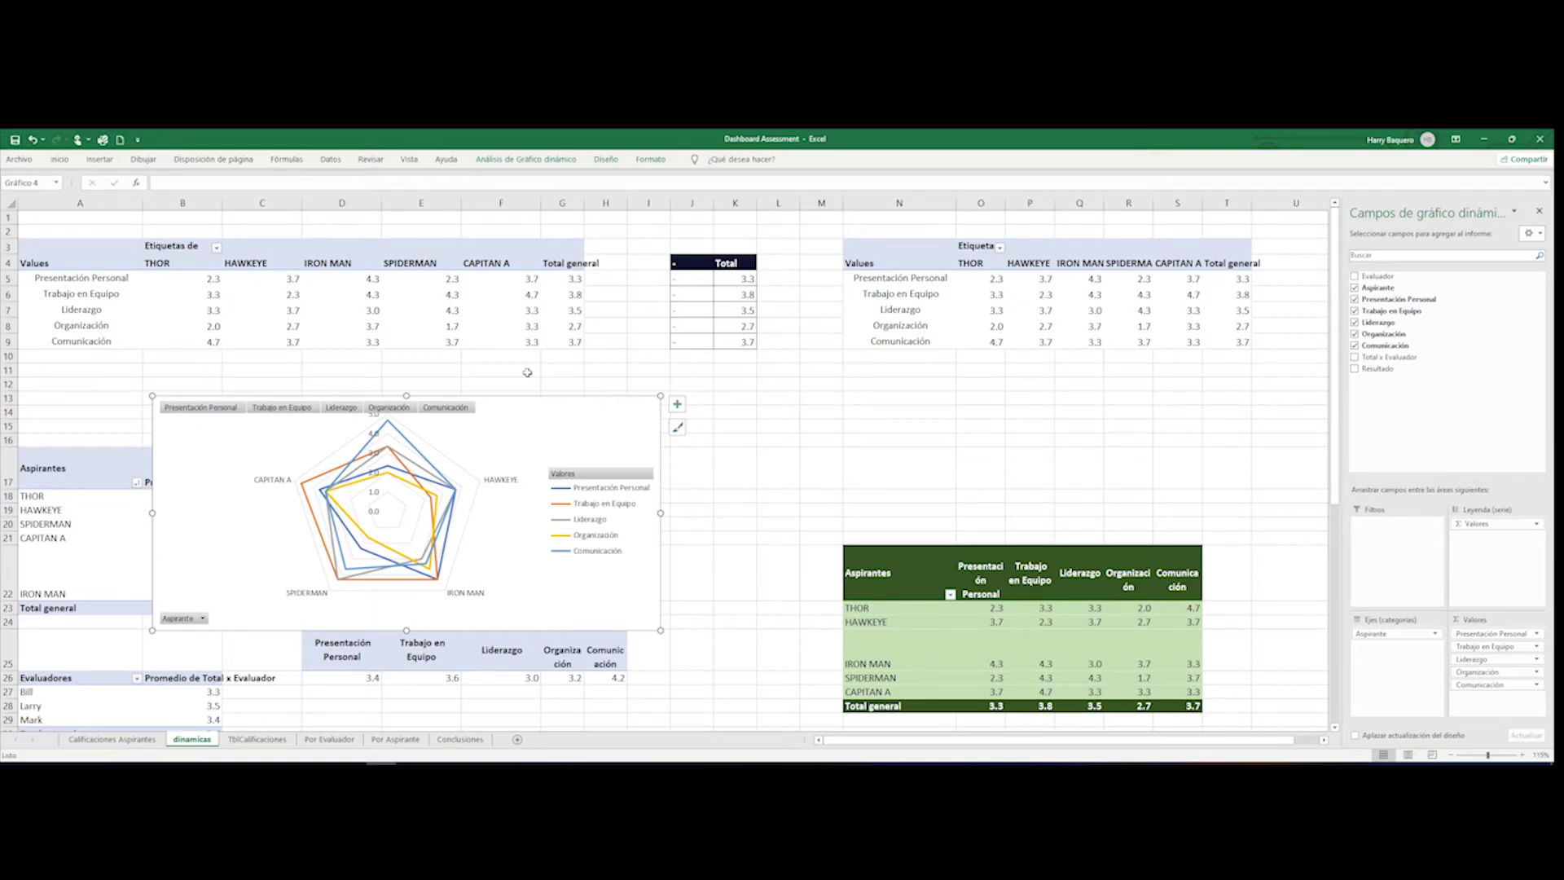
- Highlight the source pivot table range A4:G9 for comparison and delete the trial radial chart
{"action": "left_click_drag", "start_coordinate": [96, 262], "coordinate": [565, 343]}
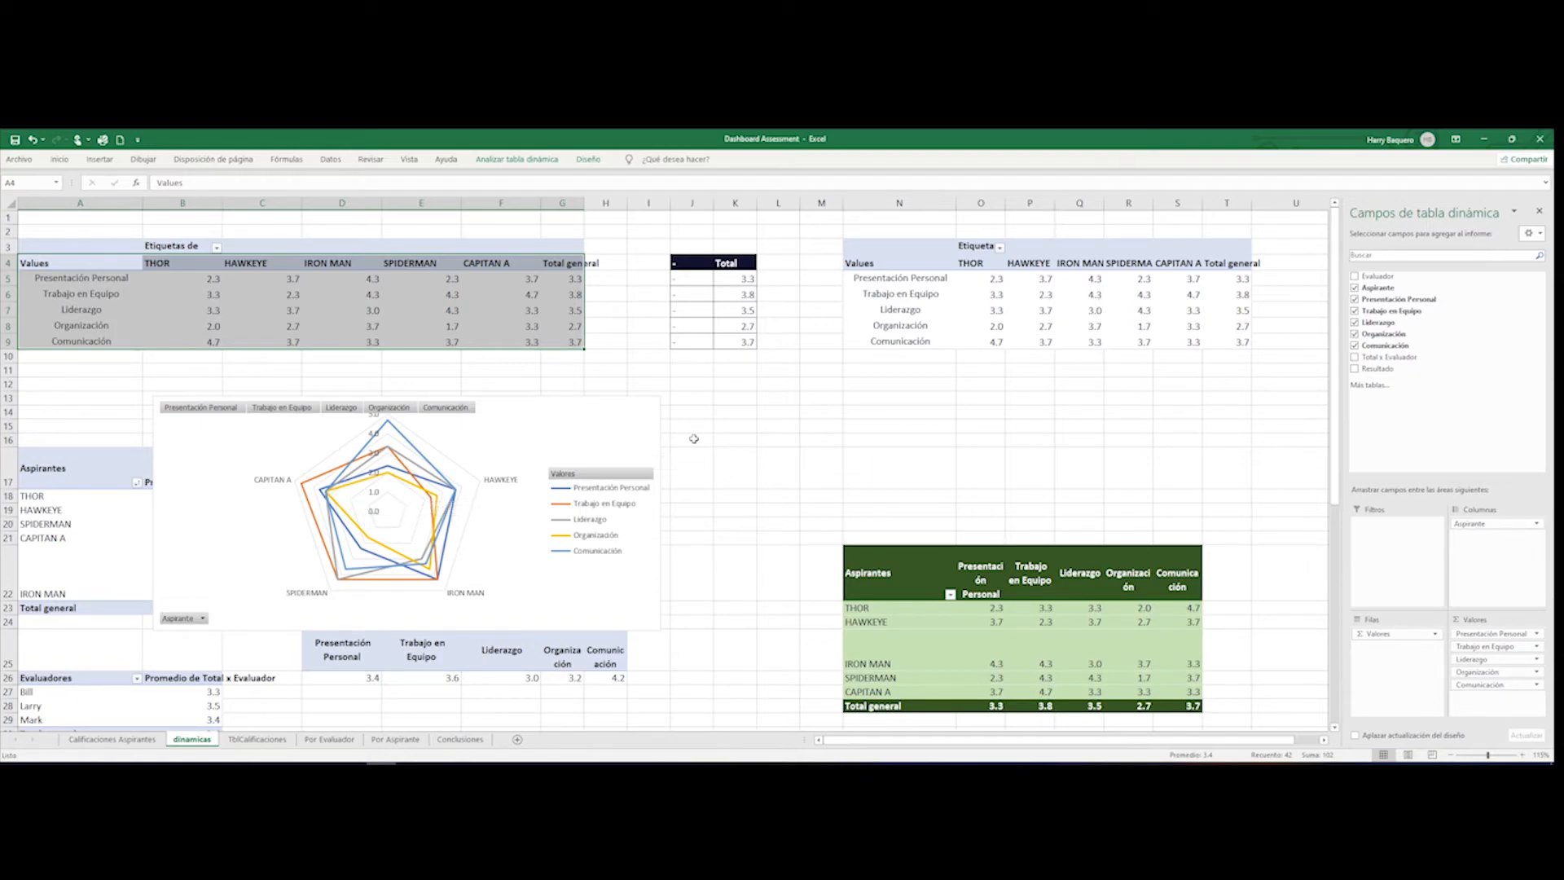
{"action": "left_click", "coordinate": [646, 405]}
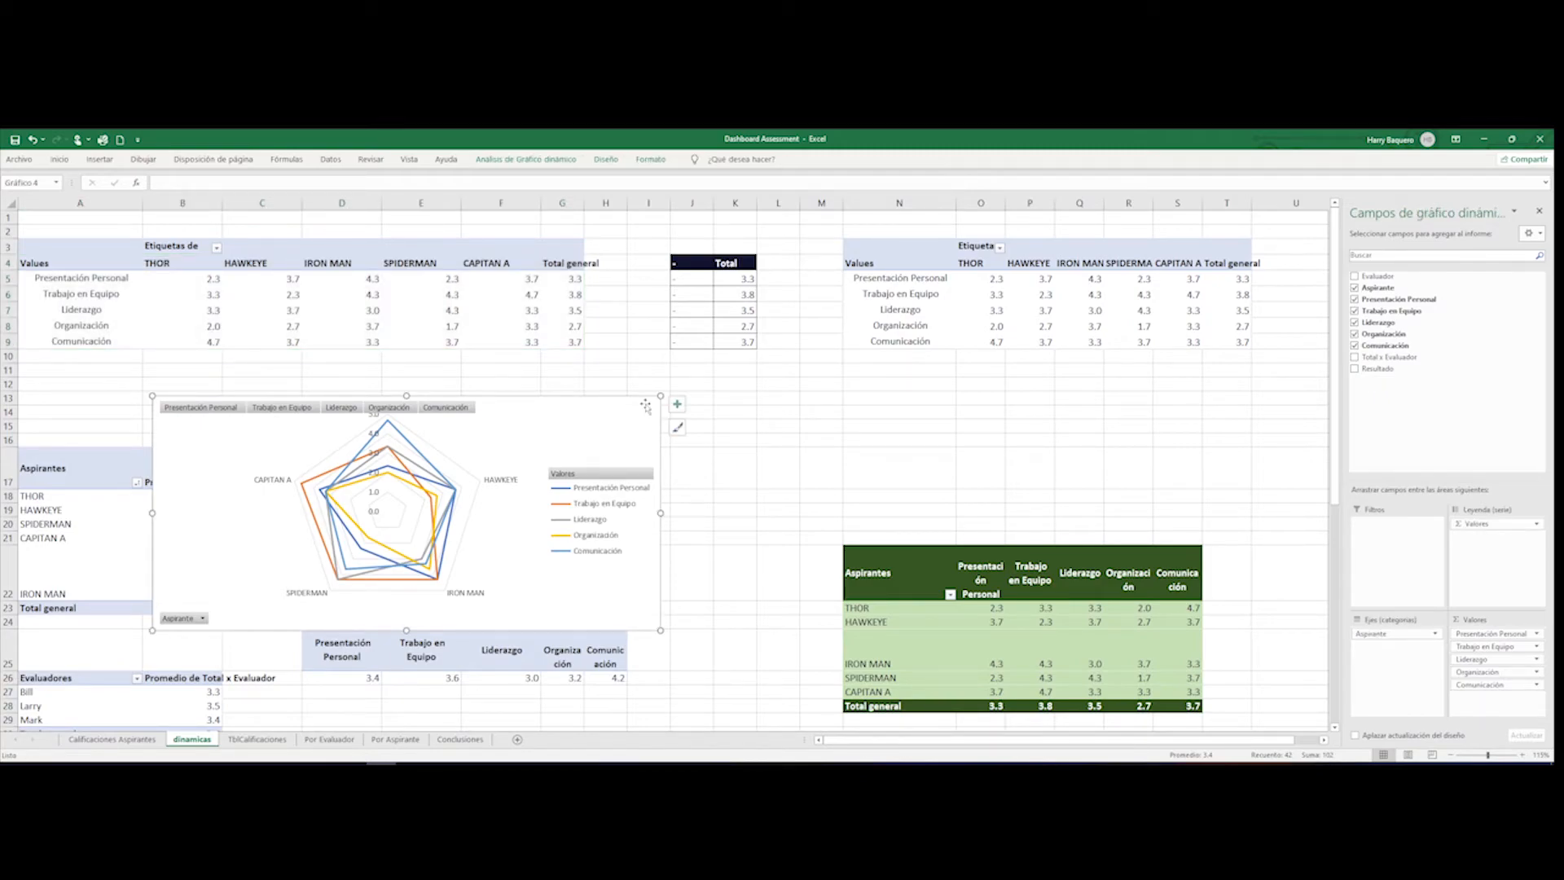
{"action": "key", "text": "Delete"}
- Clear all contents and formats from M18:T29 to remove the green pivot table copy
{"action": "left_click_drag", "start_coordinate": [831, 496], "coordinate": [990, 707]}
{"action": "left_click_drag", "start_coordinate": [1134, 709], "coordinate": [1244, 694]}
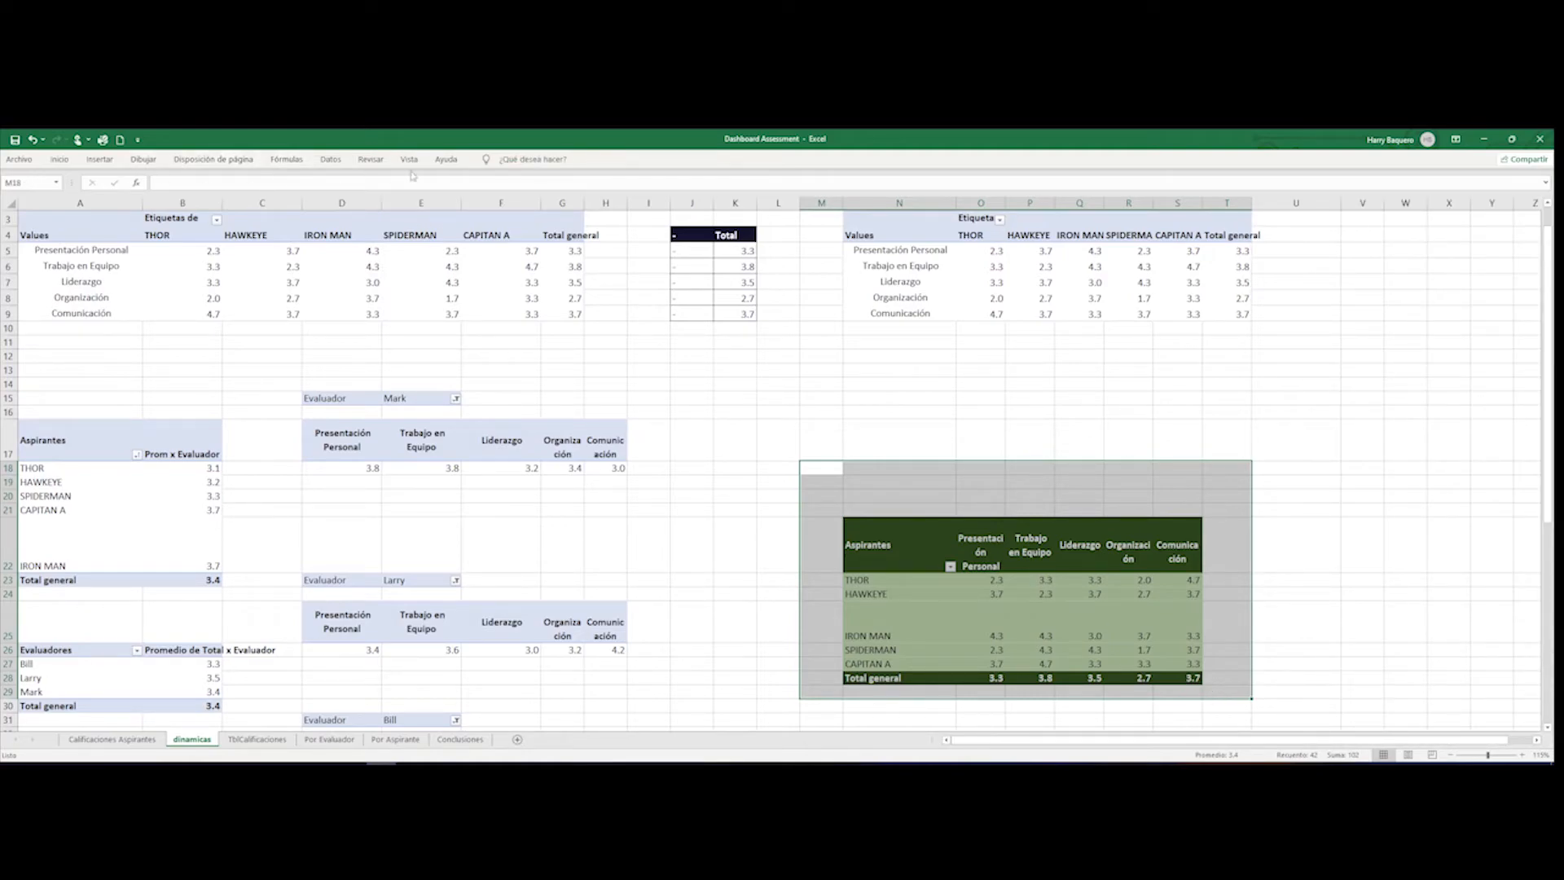
{"action": "left_click", "coordinate": [70, 163]}
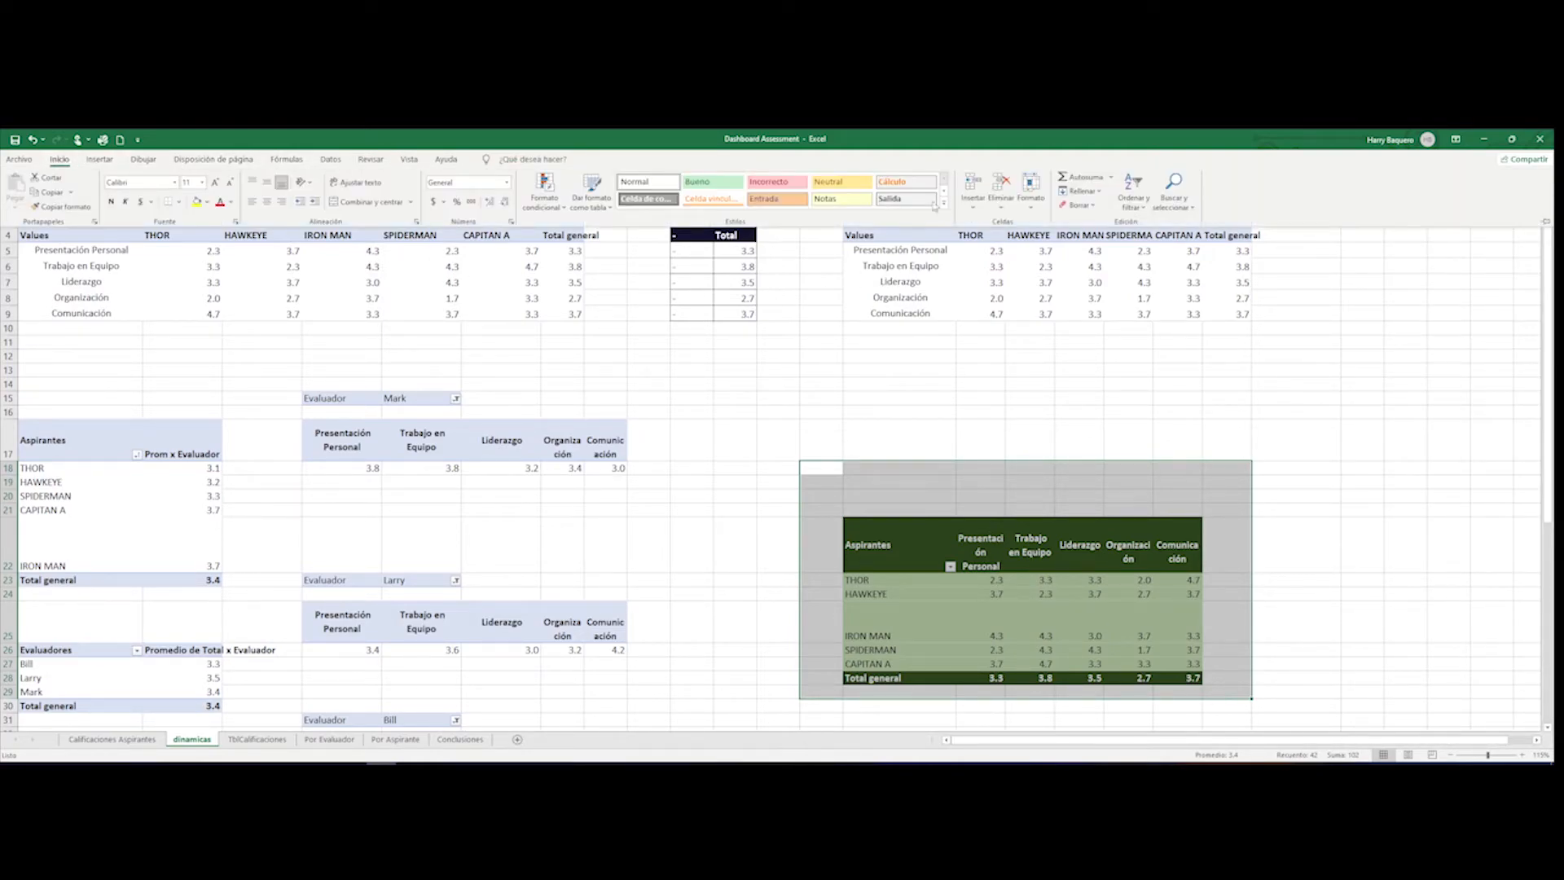
{"action": "left_click", "coordinate": [1091, 205]}
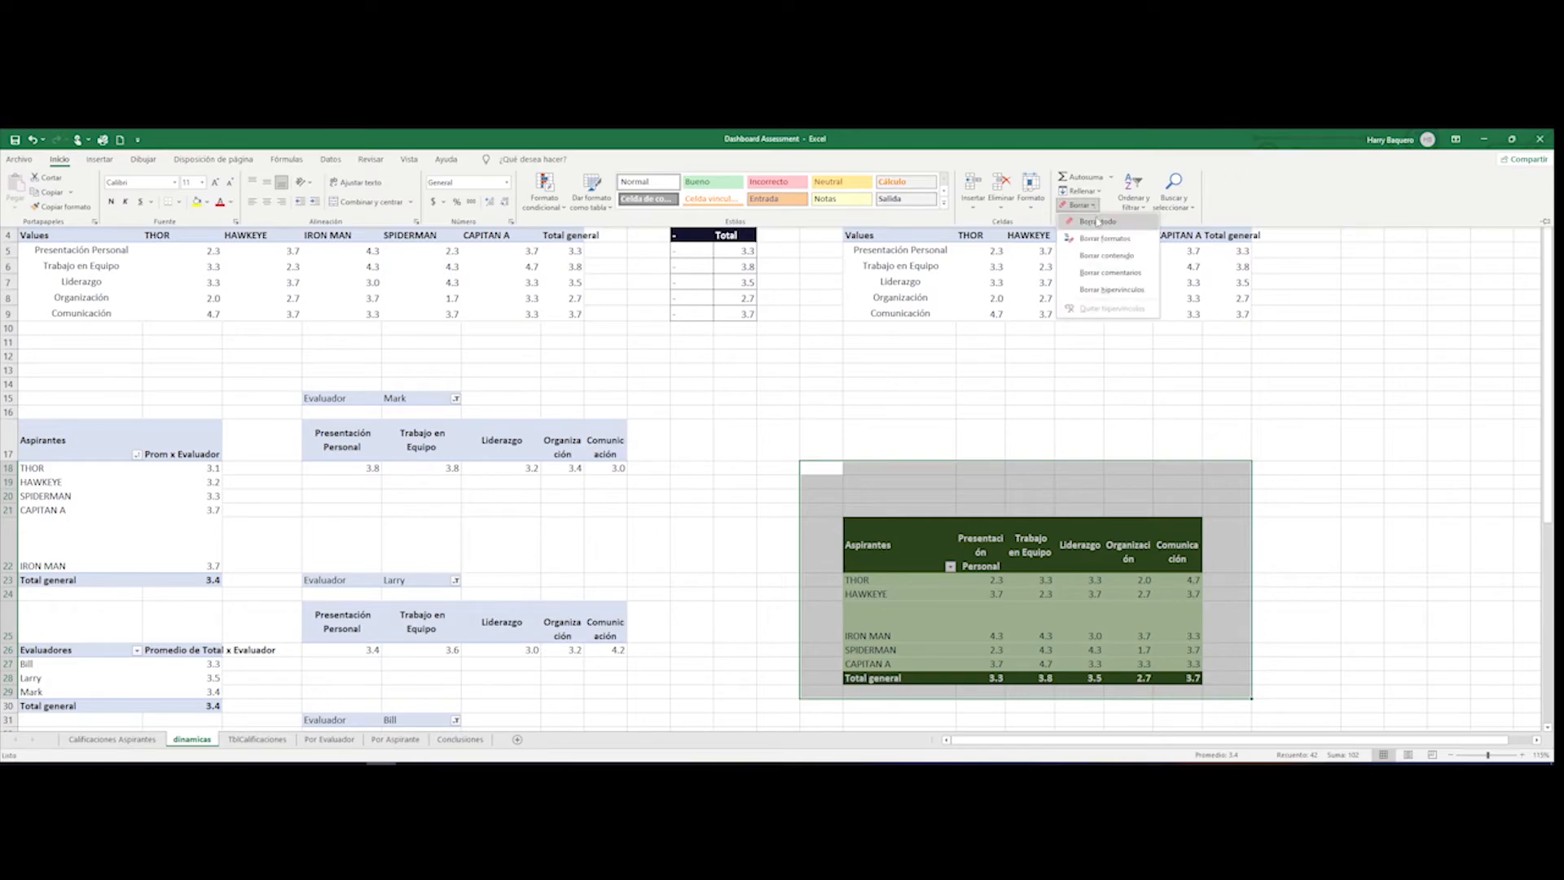
{"action": "left_click", "coordinate": [1091, 224]}
{"action": "left_click", "coordinate": [933, 487]}
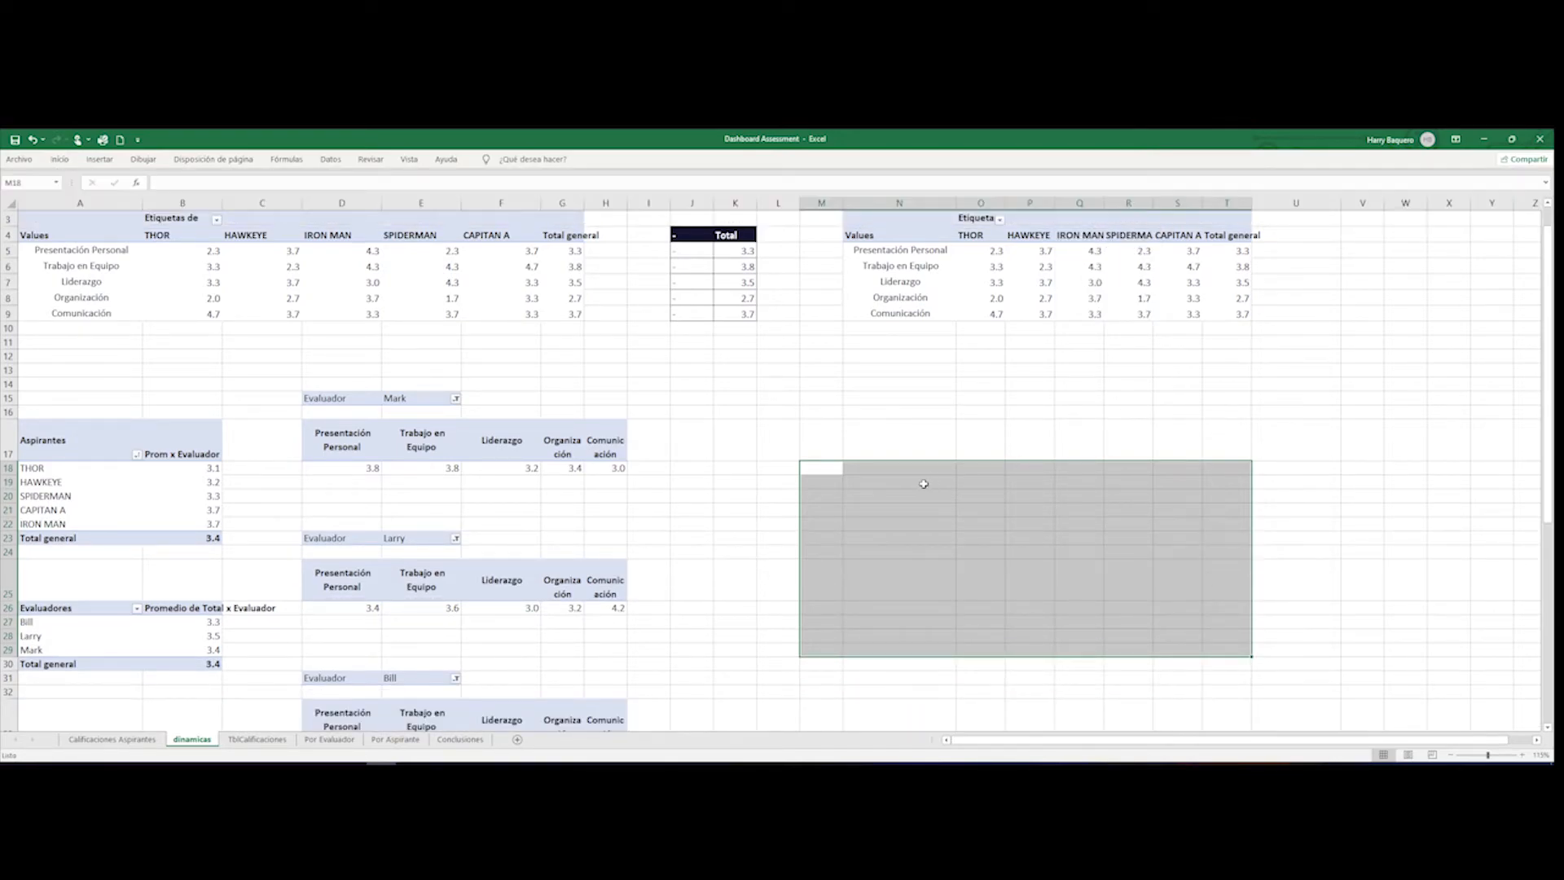
- Go to the Por Aspirante sheet and examine the radar chart and its pivot field layout
{"action": "left_click", "coordinate": [855, 459]}
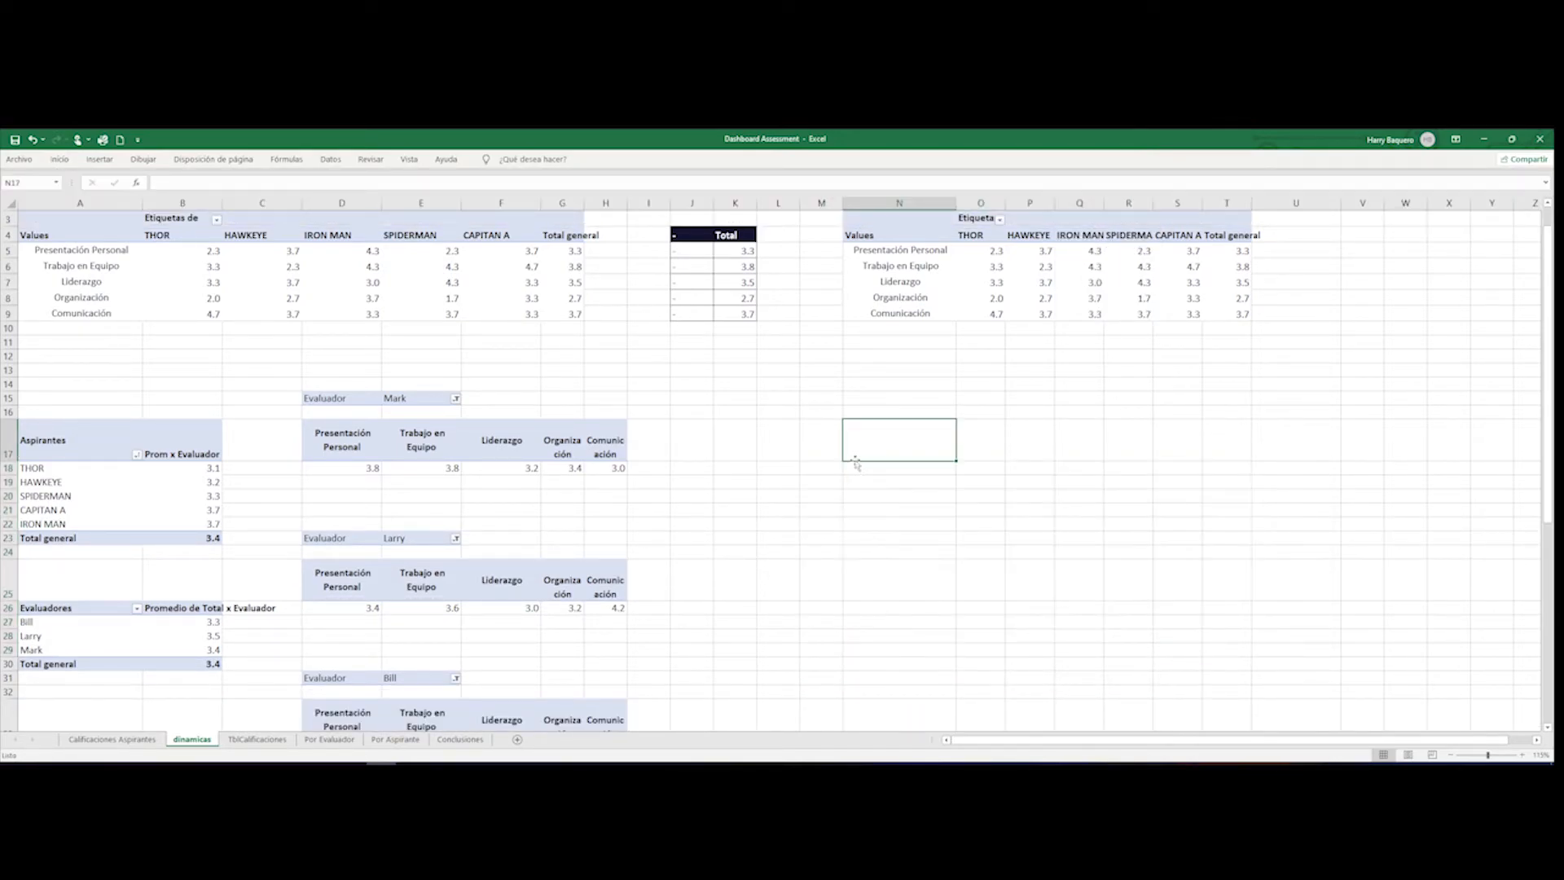
{"action": "left_click", "coordinate": [396, 739]}
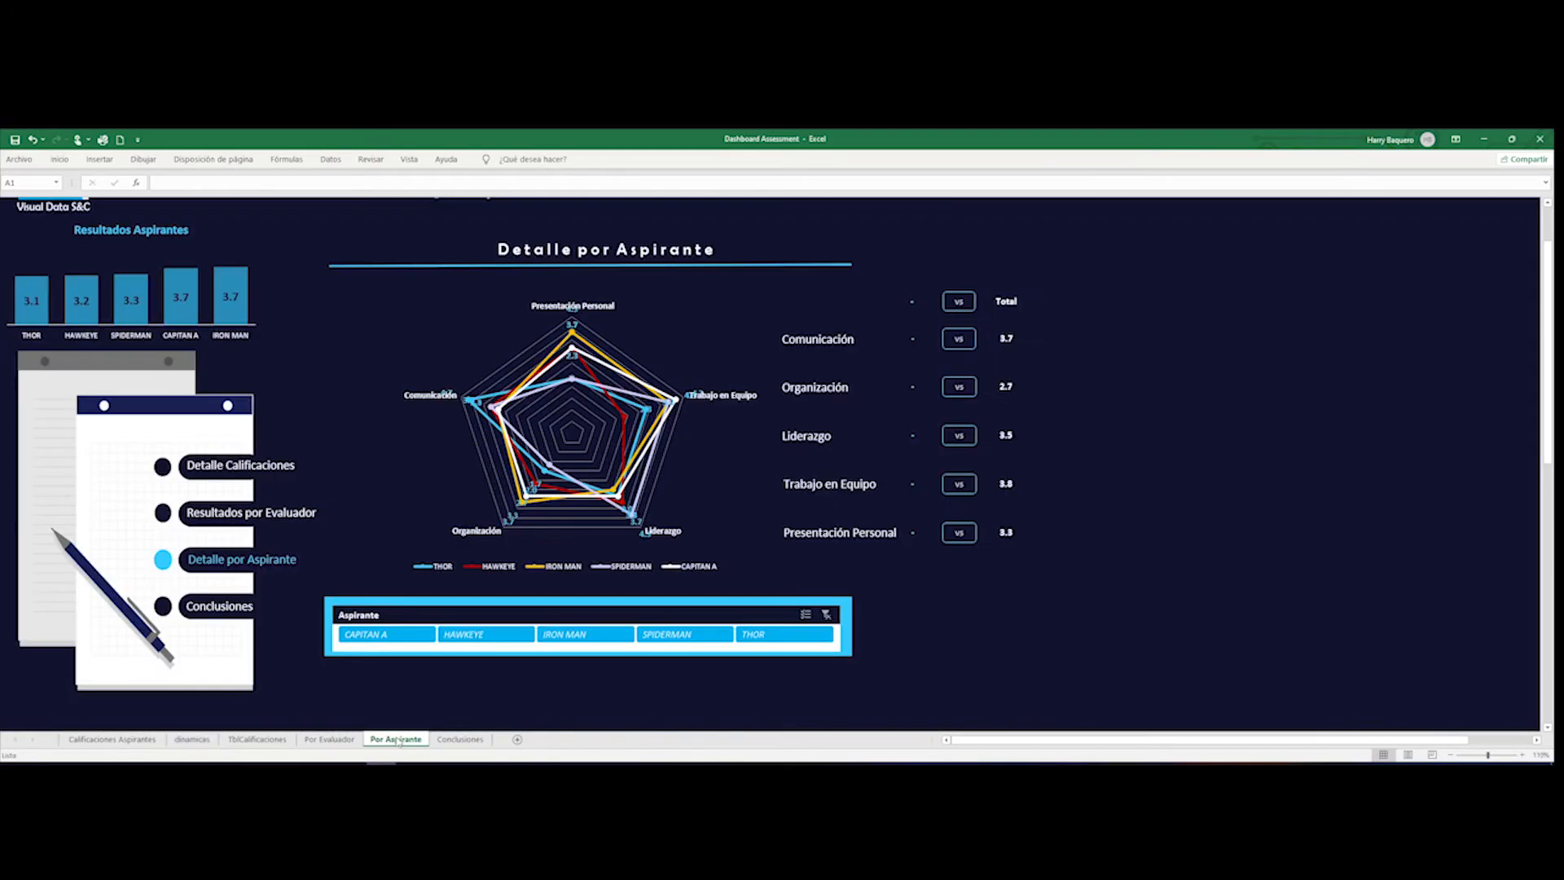
{"action": "left_click", "coordinate": [682, 346]}
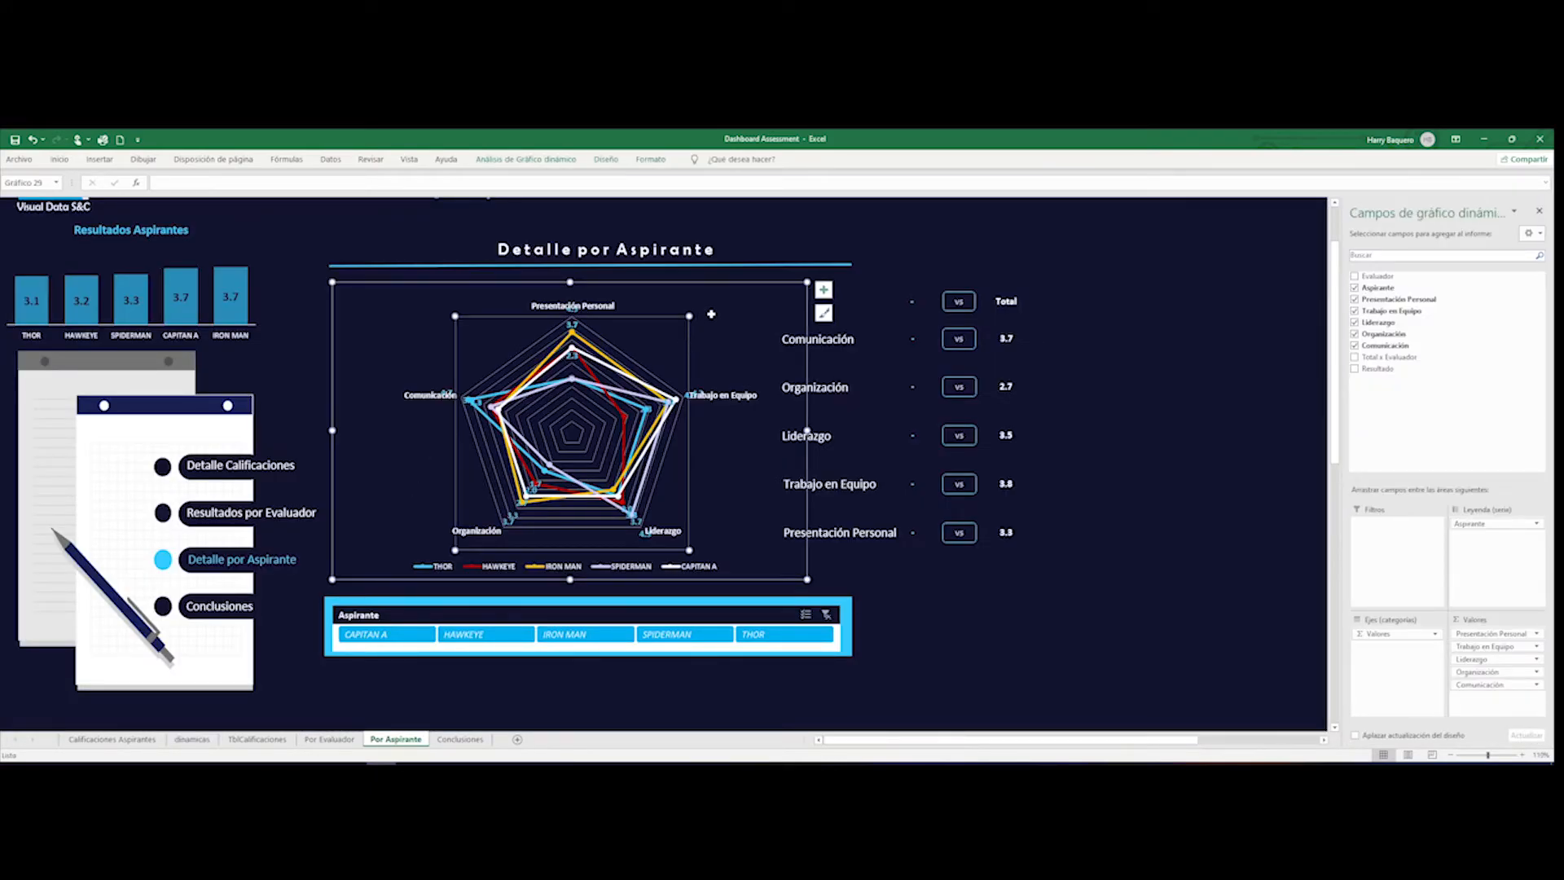
{"action": "left_click", "coordinate": [710, 289]}
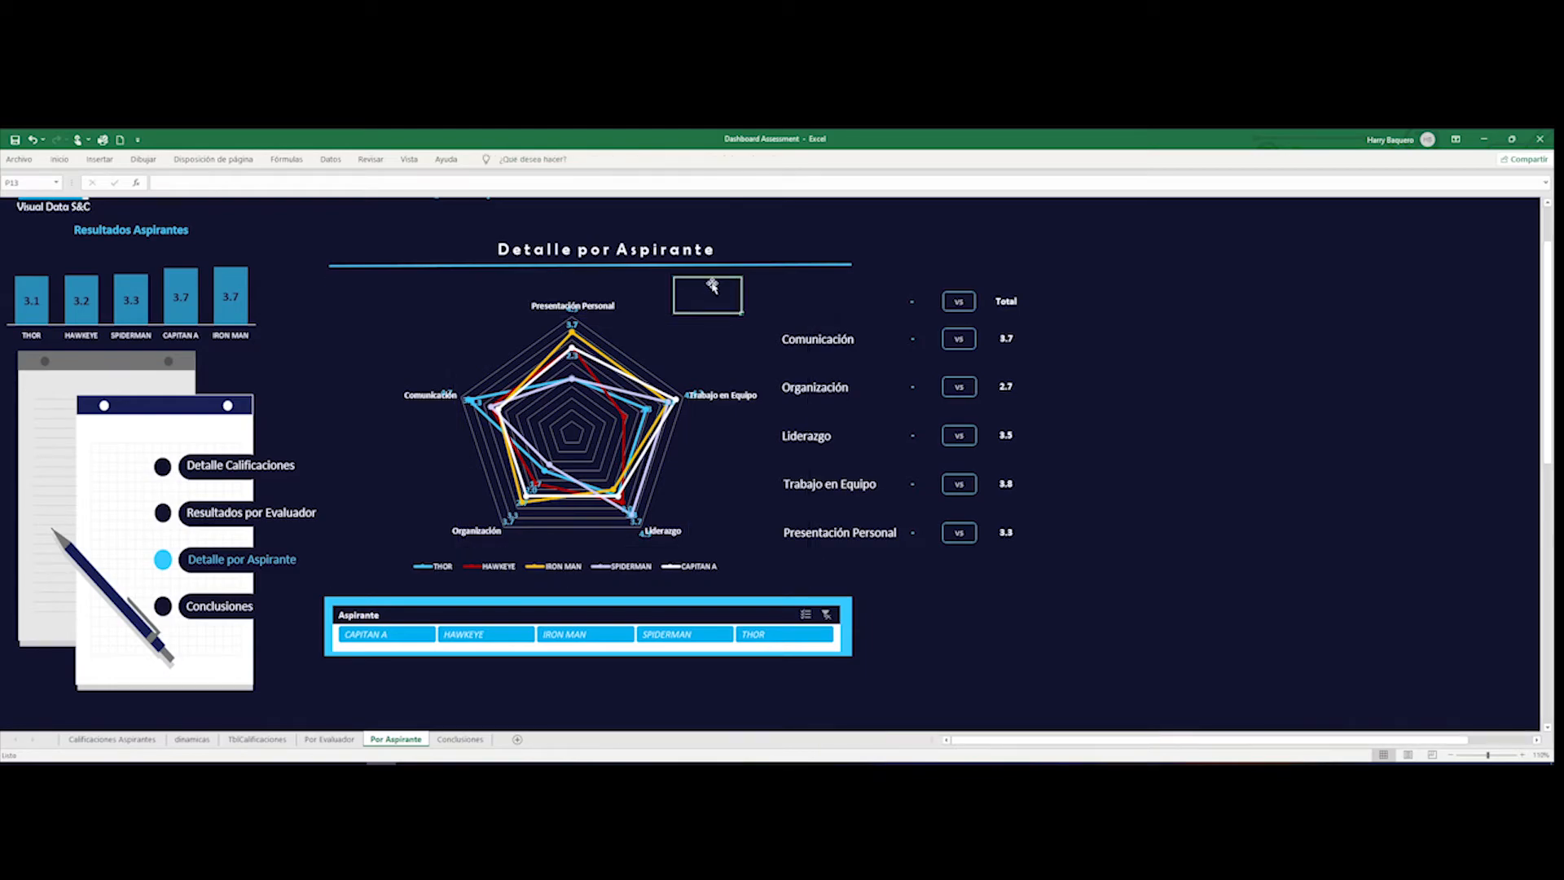
{"action": "left_click", "coordinate": [651, 309]}
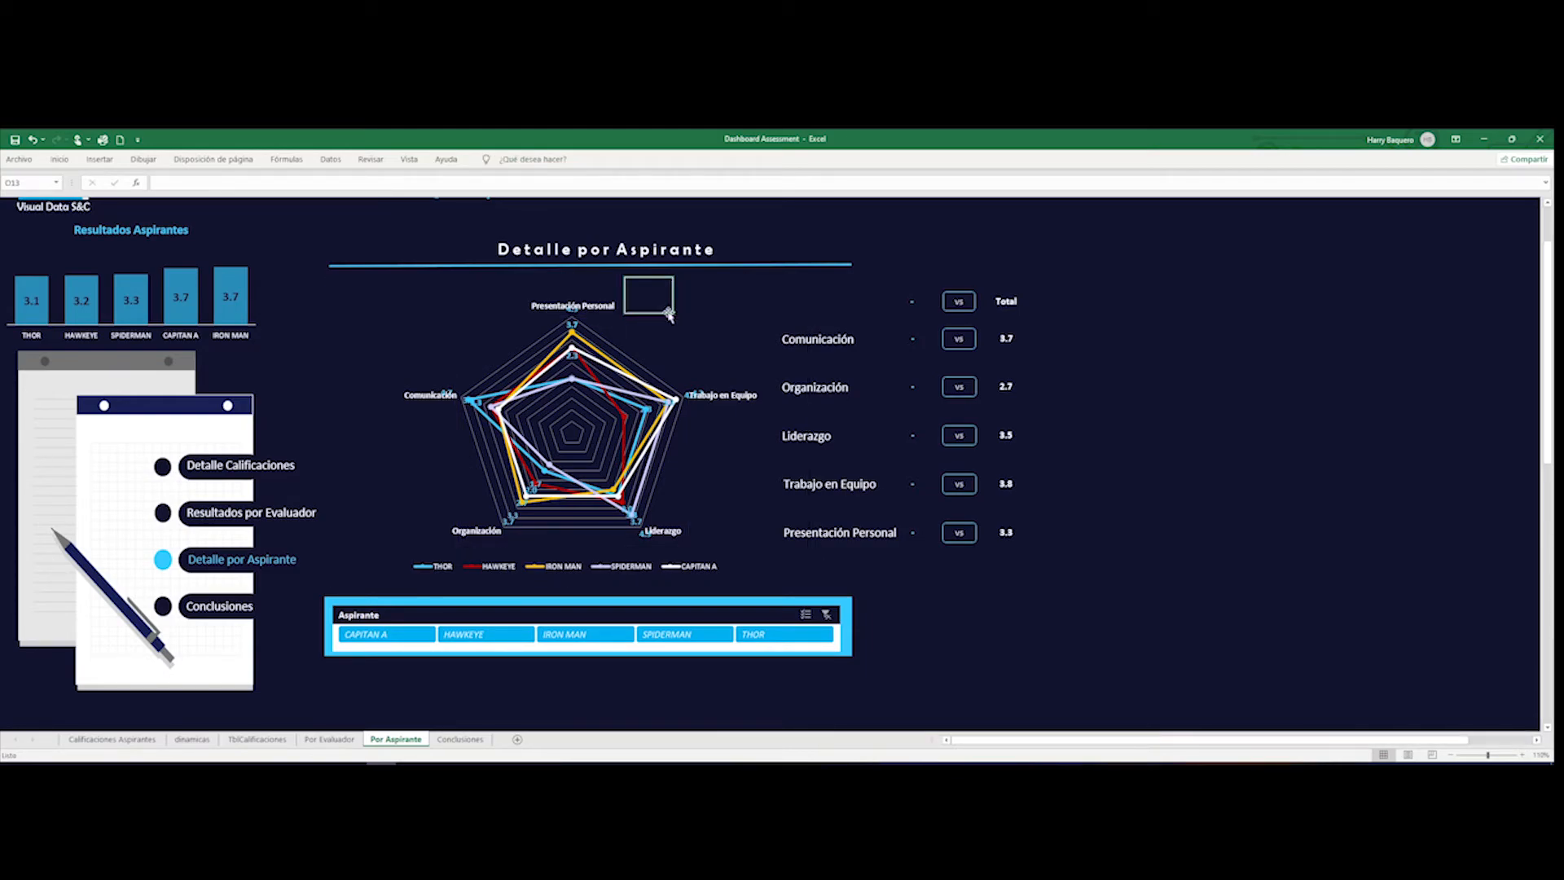
{"action": "left_click", "coordinate": [714, 340]}
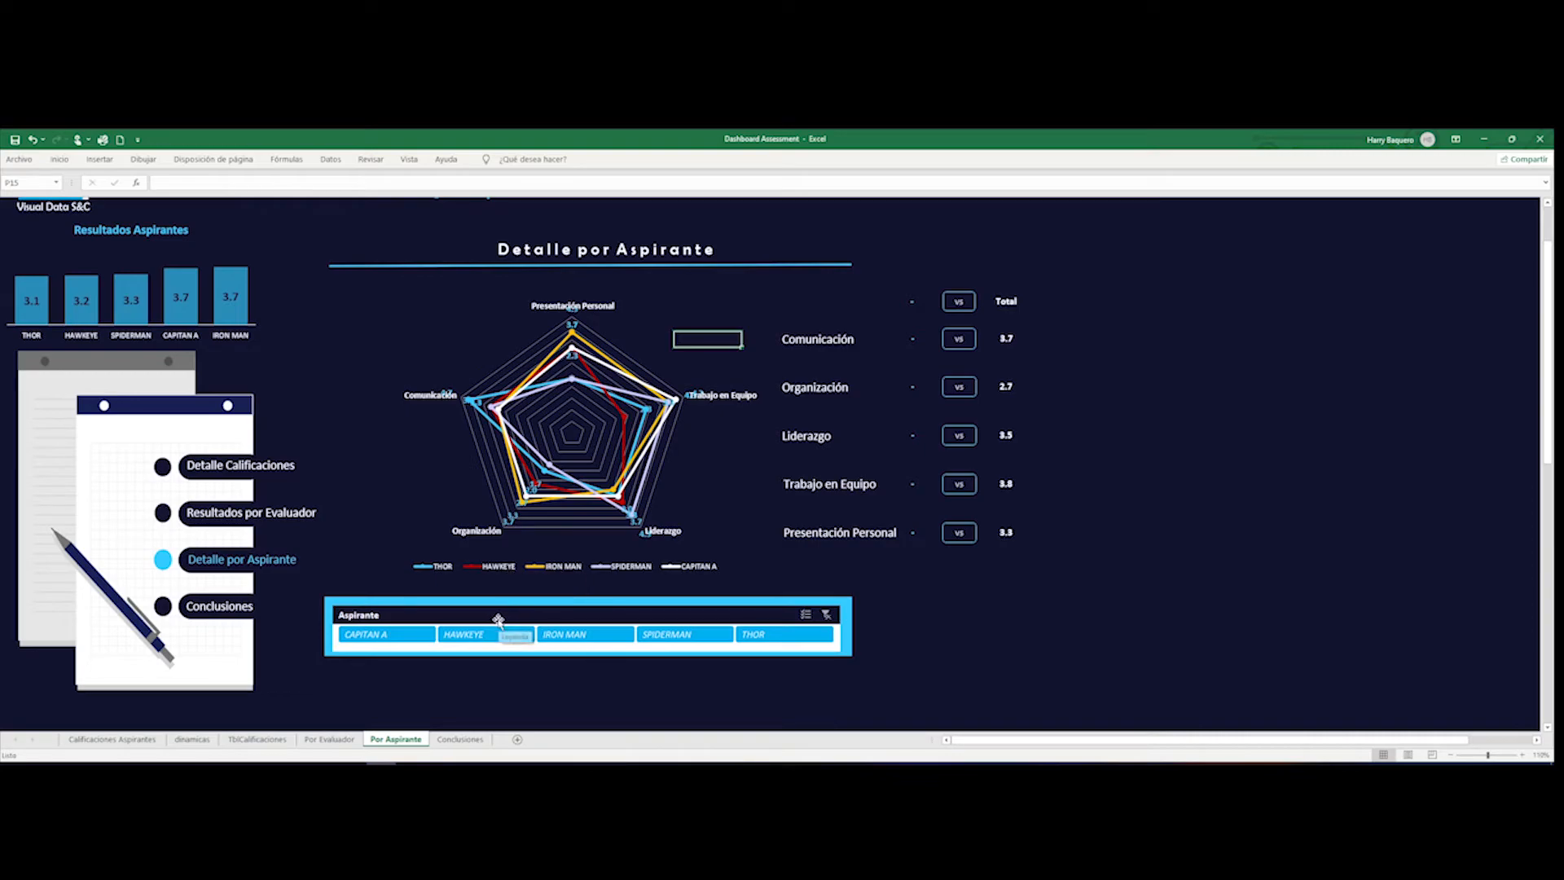
- Insert an Aspirante slicer for the radar chart and place it beside the Total score column
{"action": "left_click", "coordinate": [643, 324]}
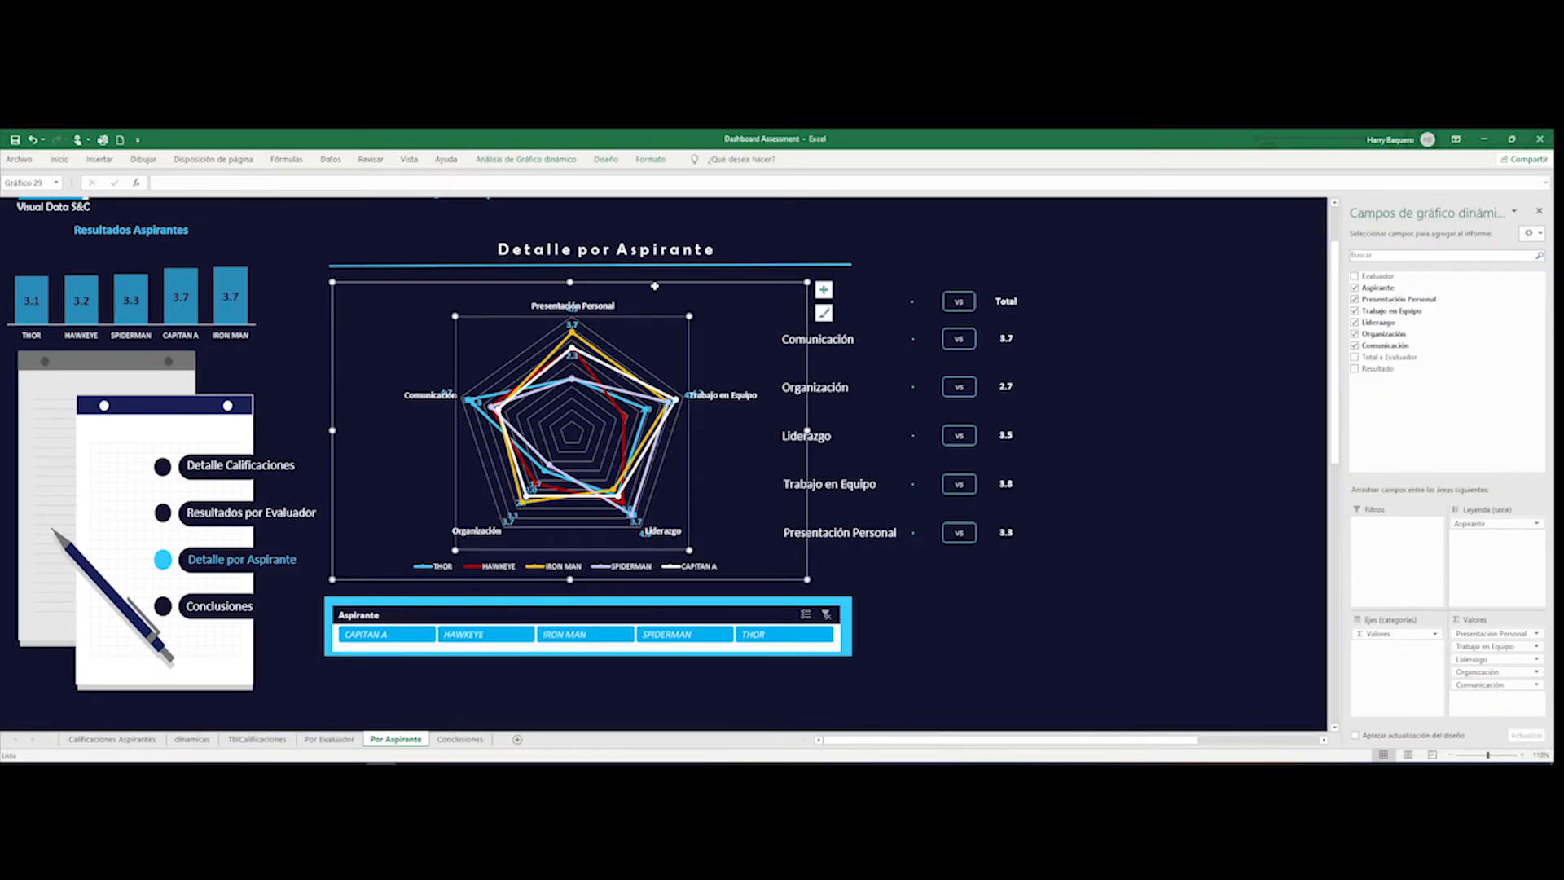
{"action": "left_click", "coordinate": [655, 284]}
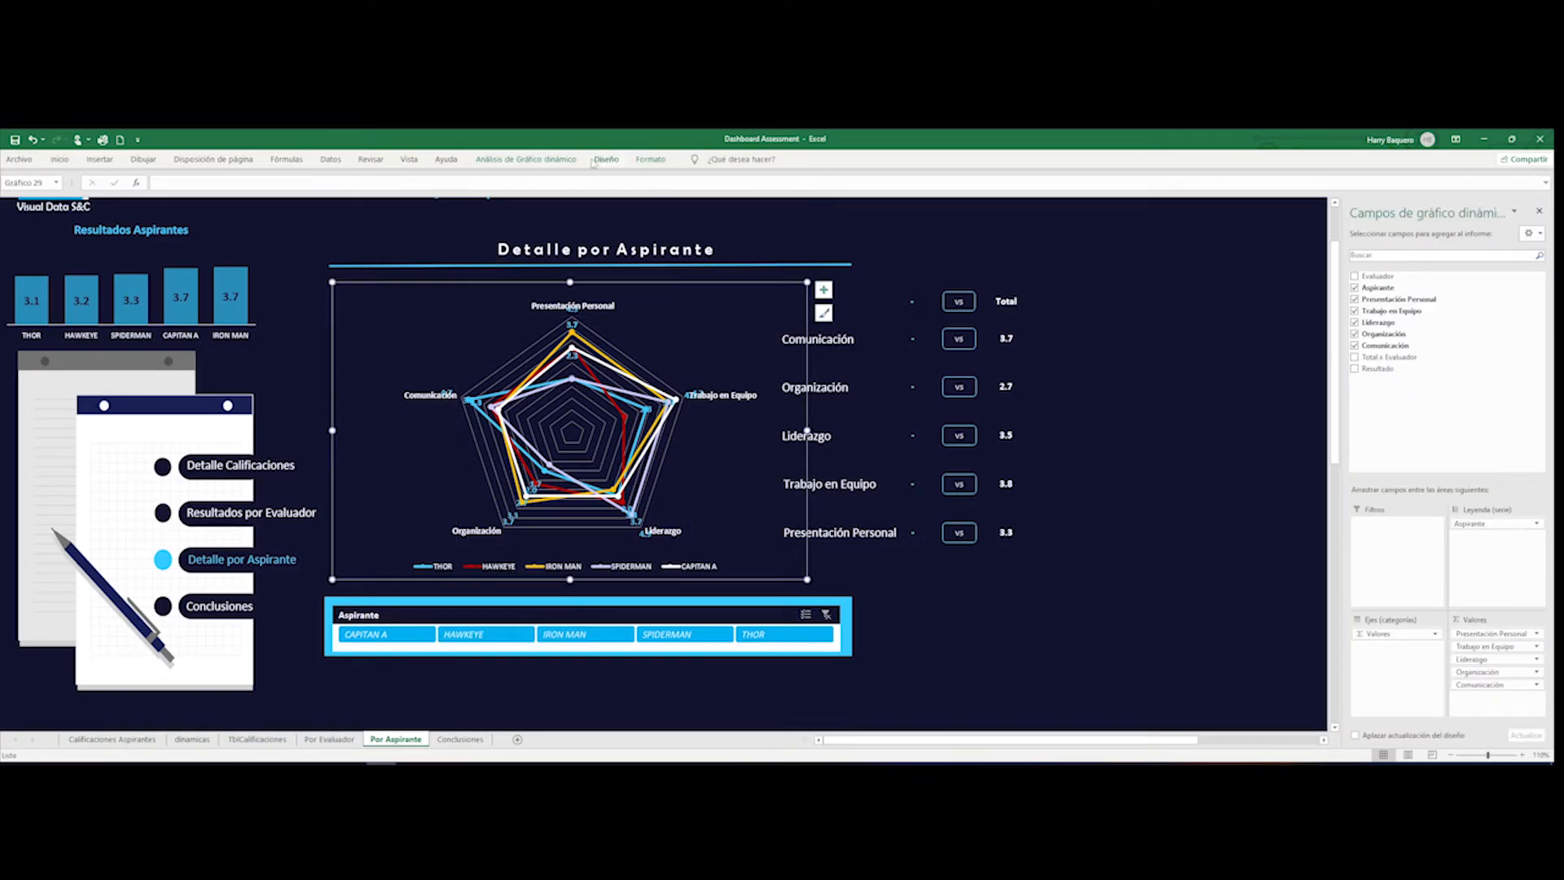
{"action": "left_click", "coordinate": [561, 161]}
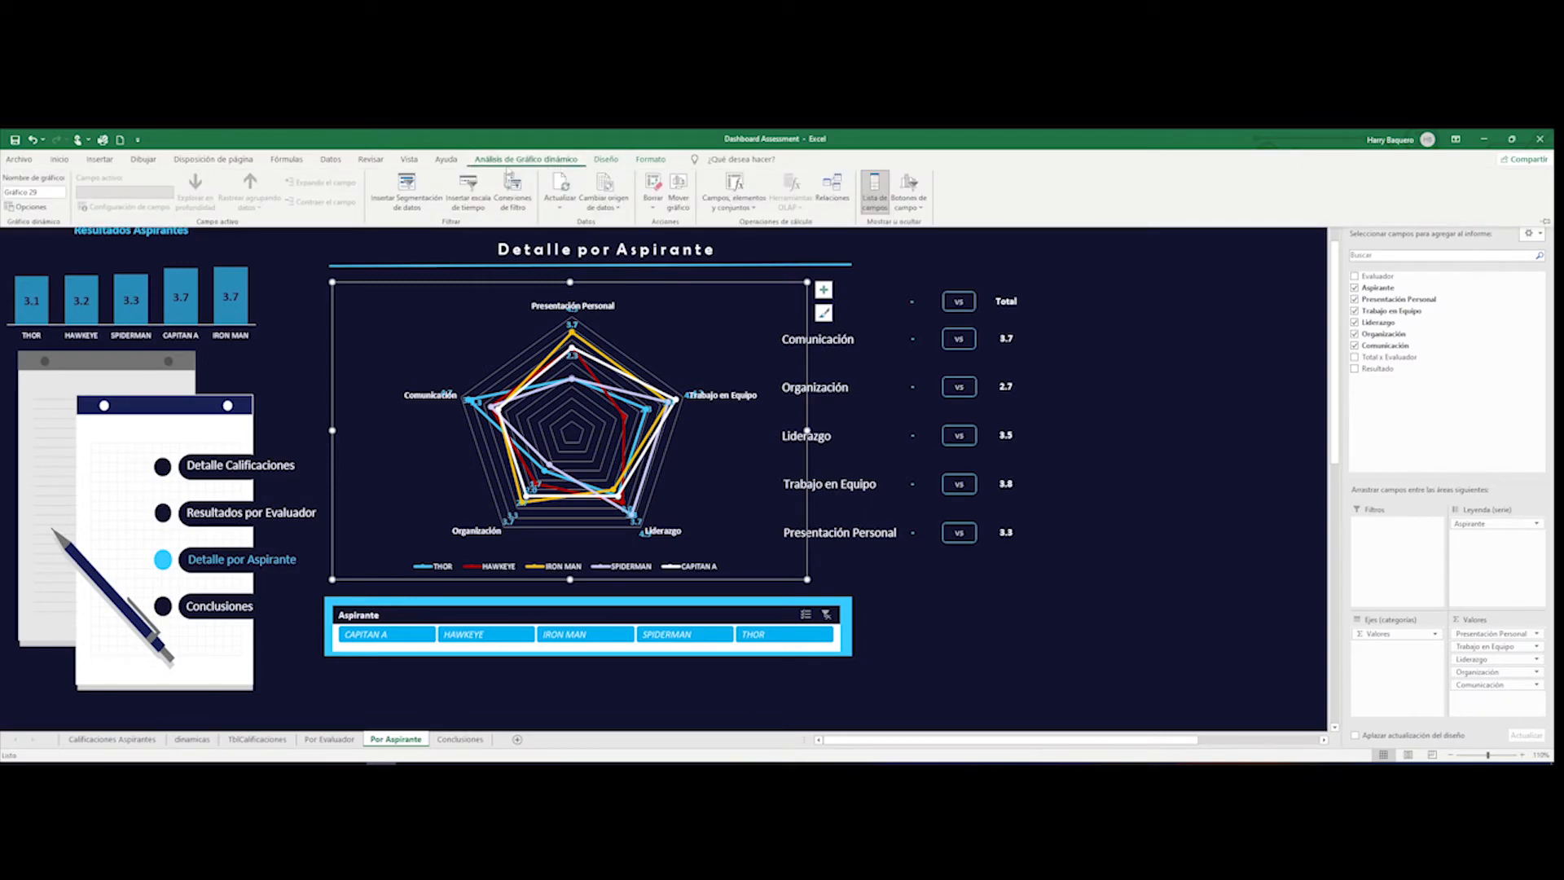
{"action": "left_click", "coordinate": [419, 196]}
{"action": "left_click", "coordinate": [424, 311]}
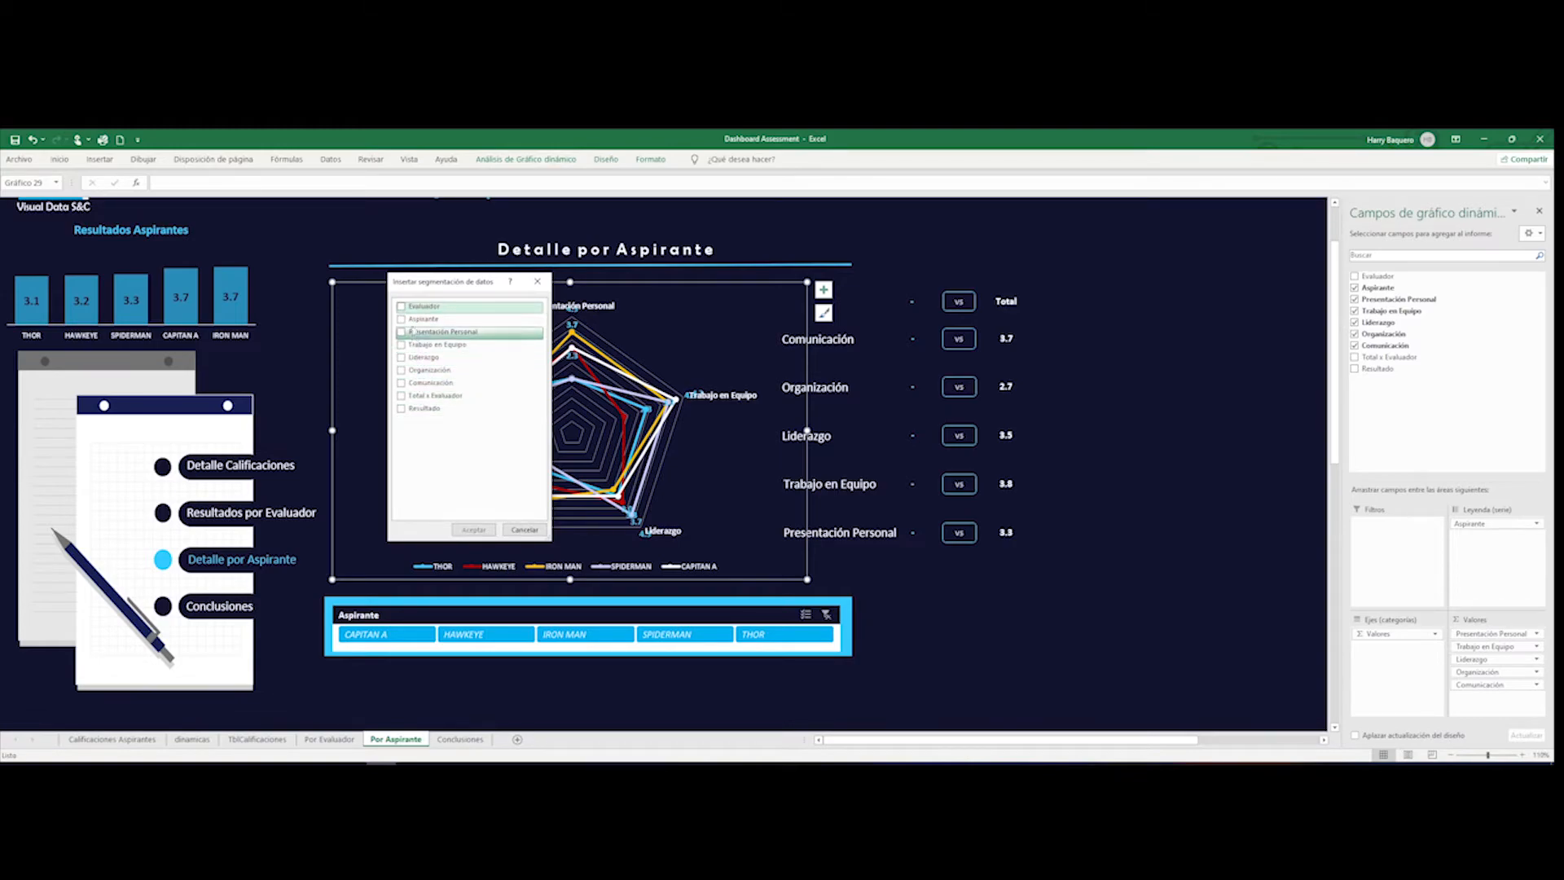
{"action": "left_click", "coordinate": [401, 318]}
{"action": "left_click", "coordinate": [473, 529]}
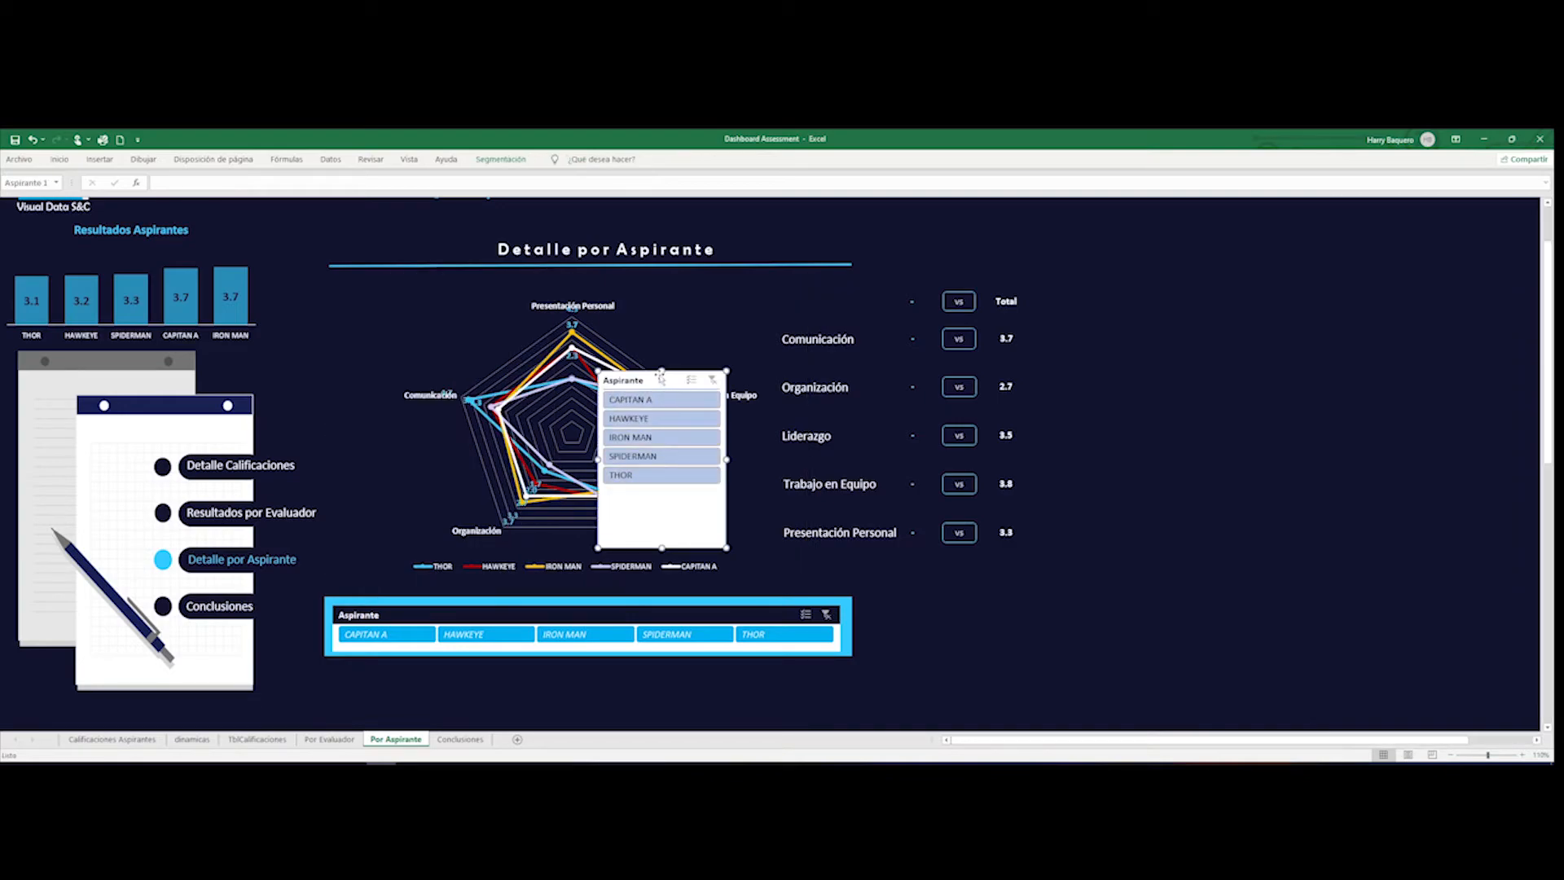
{"action": "left_click_drag", "start_coordinate": [660, 379], "coordinate": [1135, 340]}
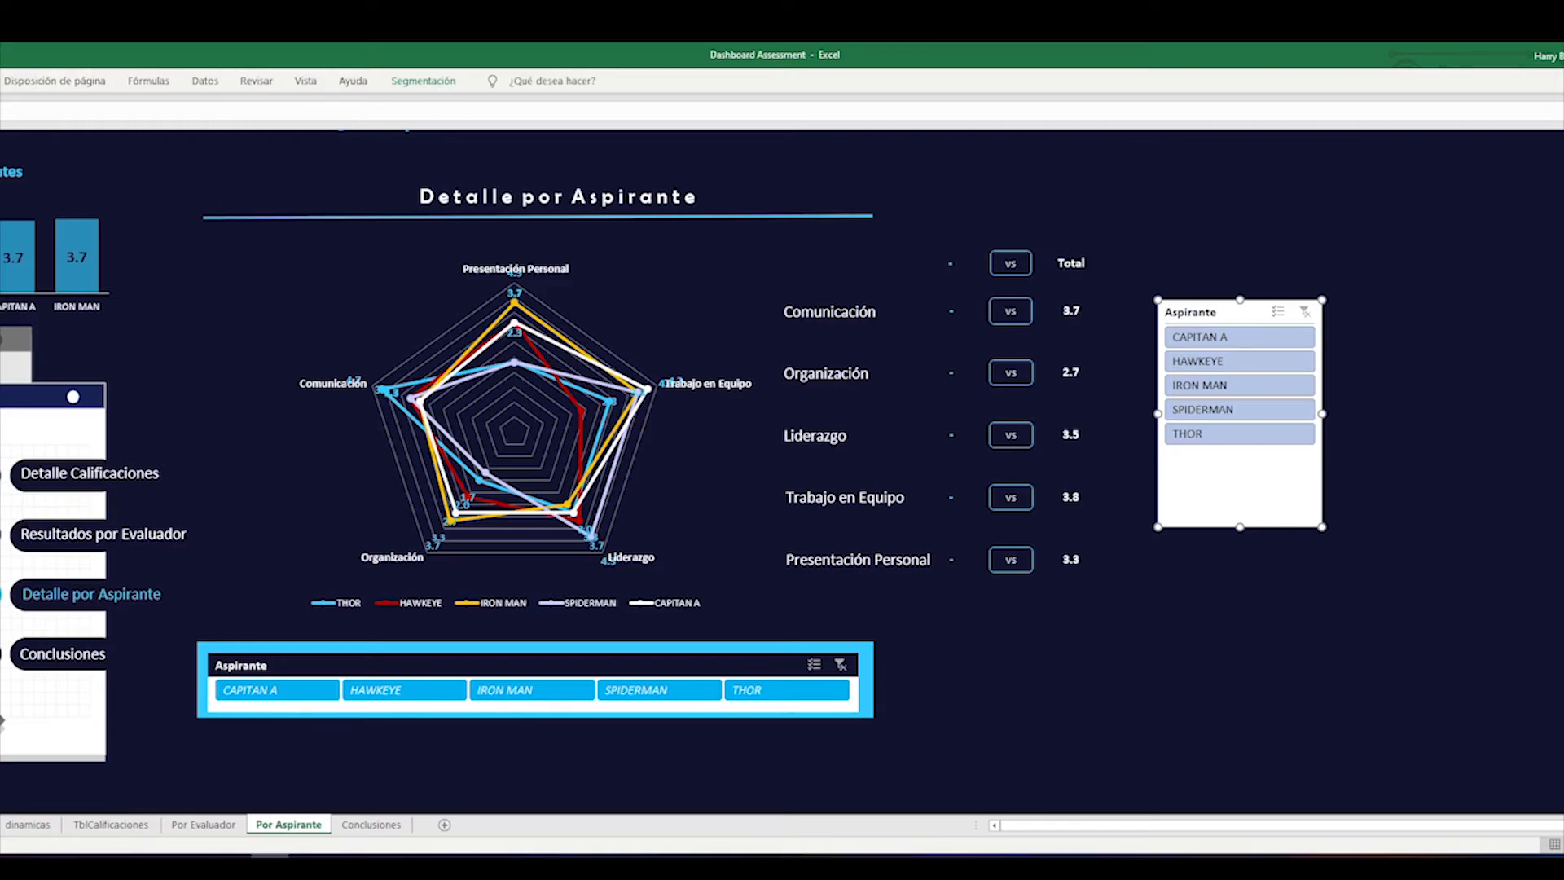
{"action": "left_click_drag", "start_coordinate": [1215, 324], "coordinate": [1220, 284]}
- Review the new Aspirante slicer's report connections in an enlarged list, leaving them unedited
{"action": "right_click", "coordinate": [1219, 285]}
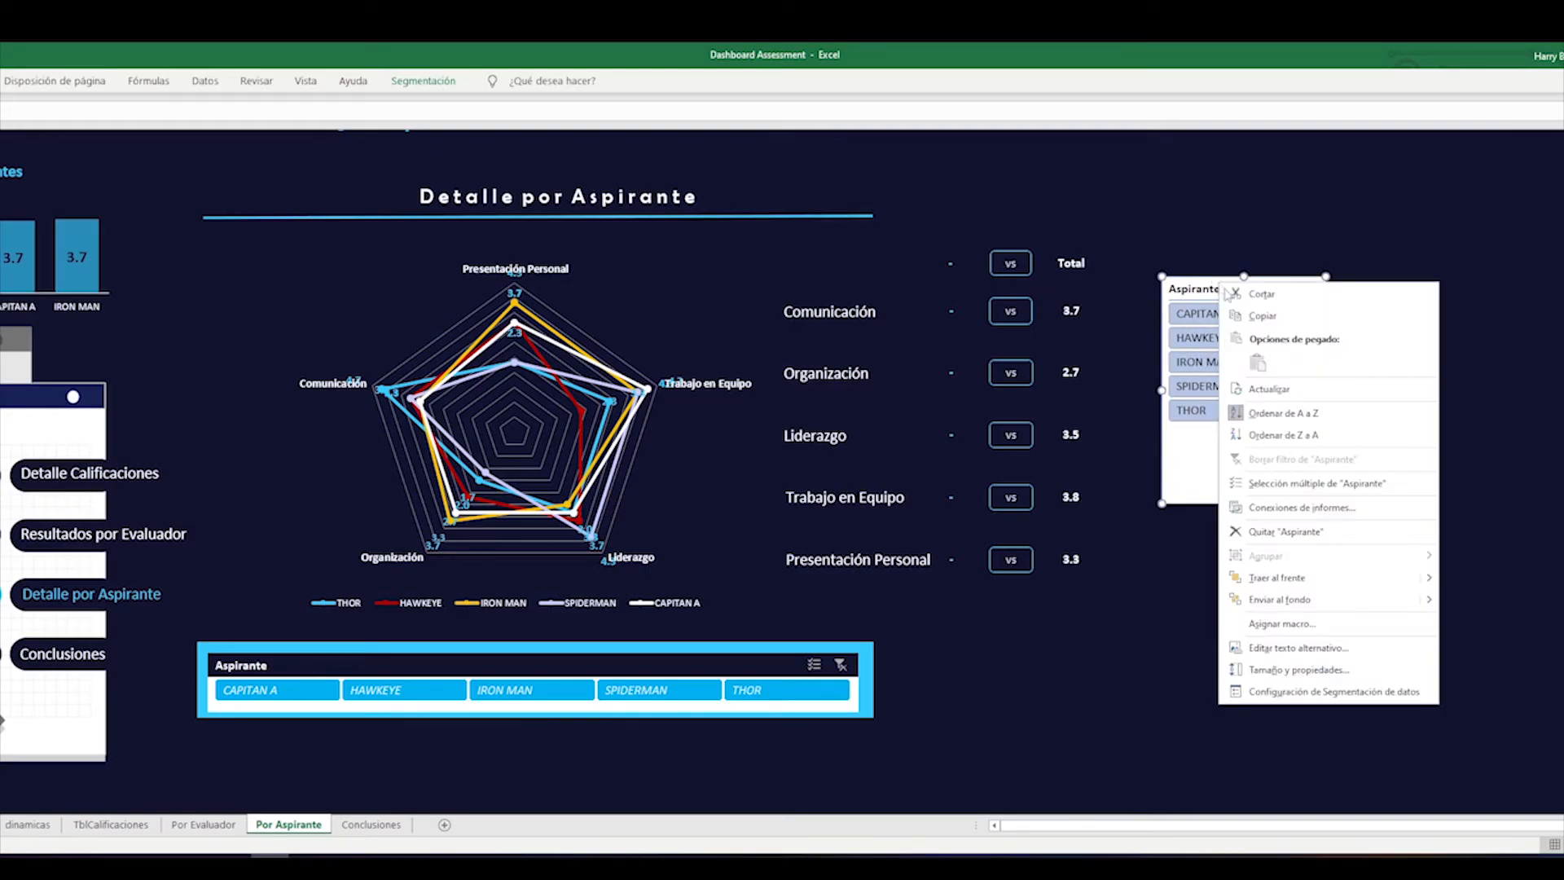
{"action": "left_click", "coordinate": [1283, 508]}
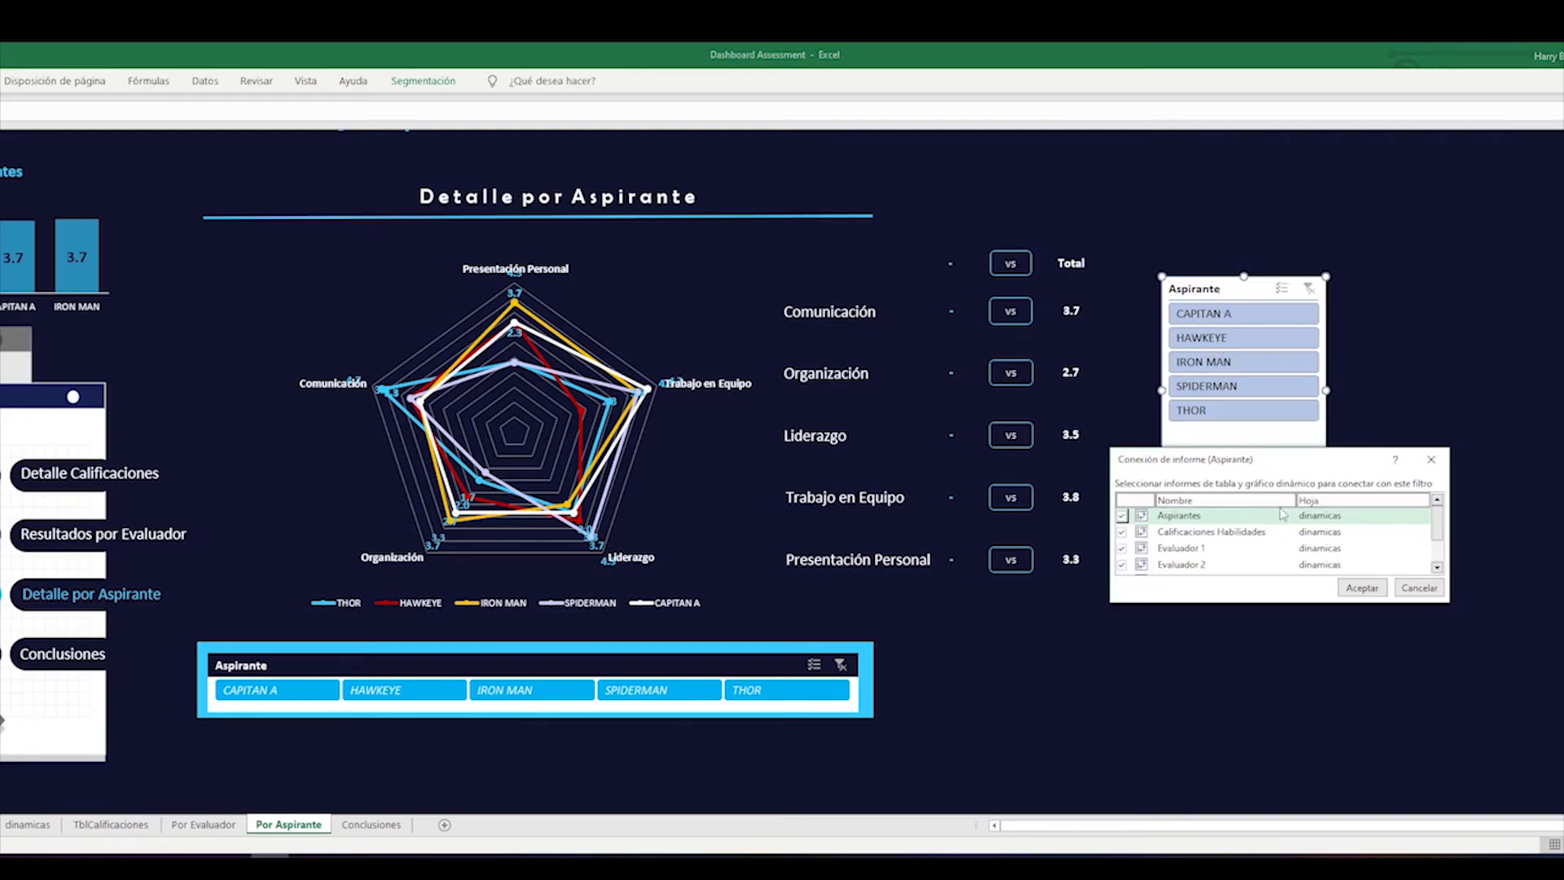
{"action": "left_click_drag", "start_coordinate": [1186, 602], "coordinate": [1186, 706]}
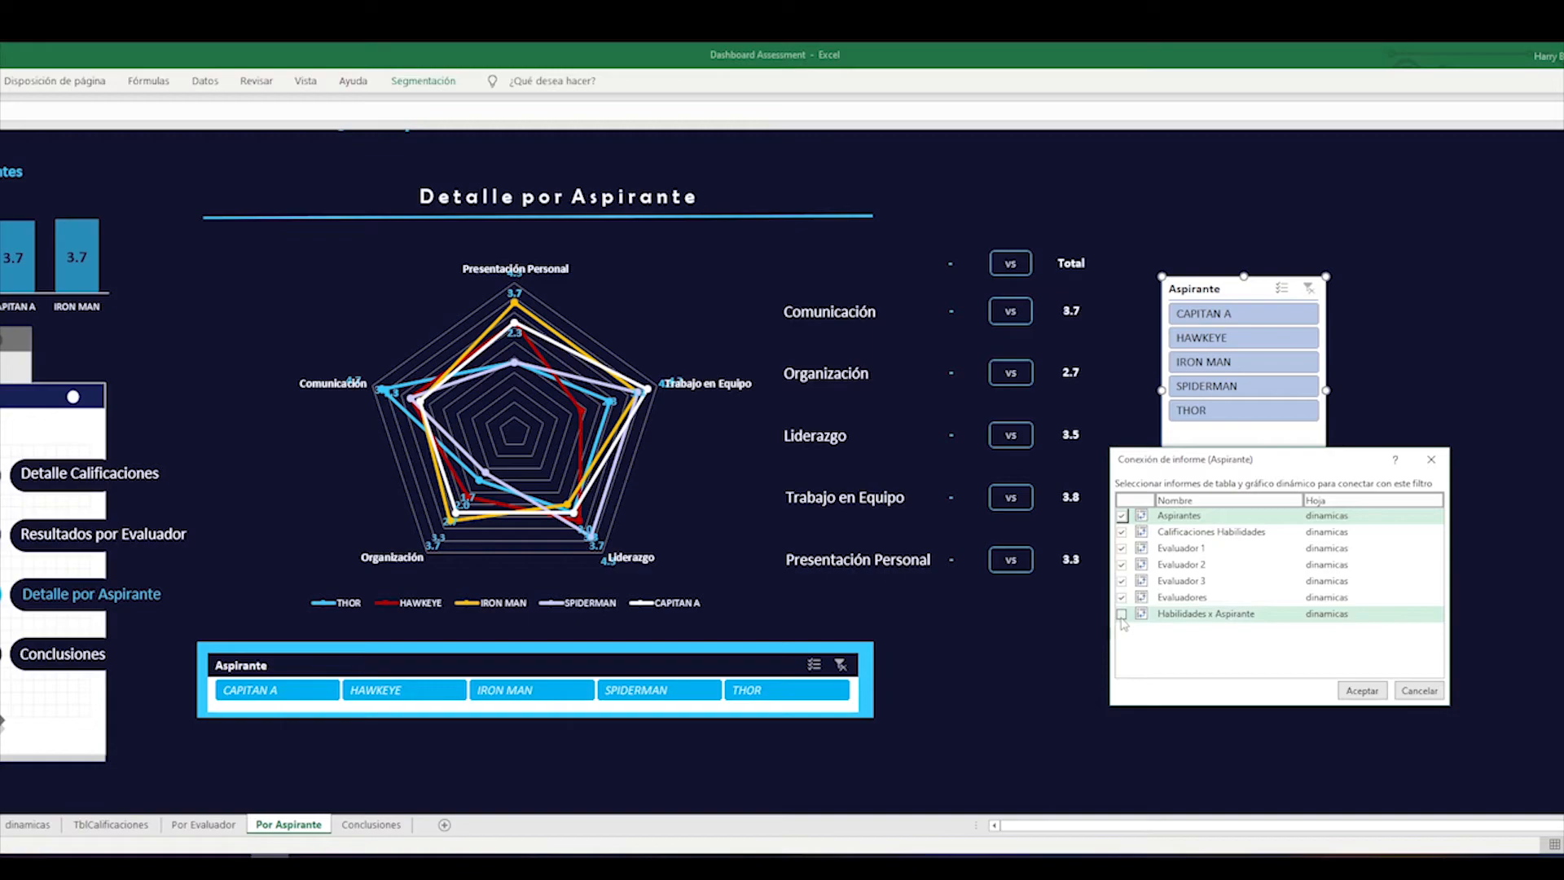
{"action": "left_click", "coordinate": [1418, 690]}
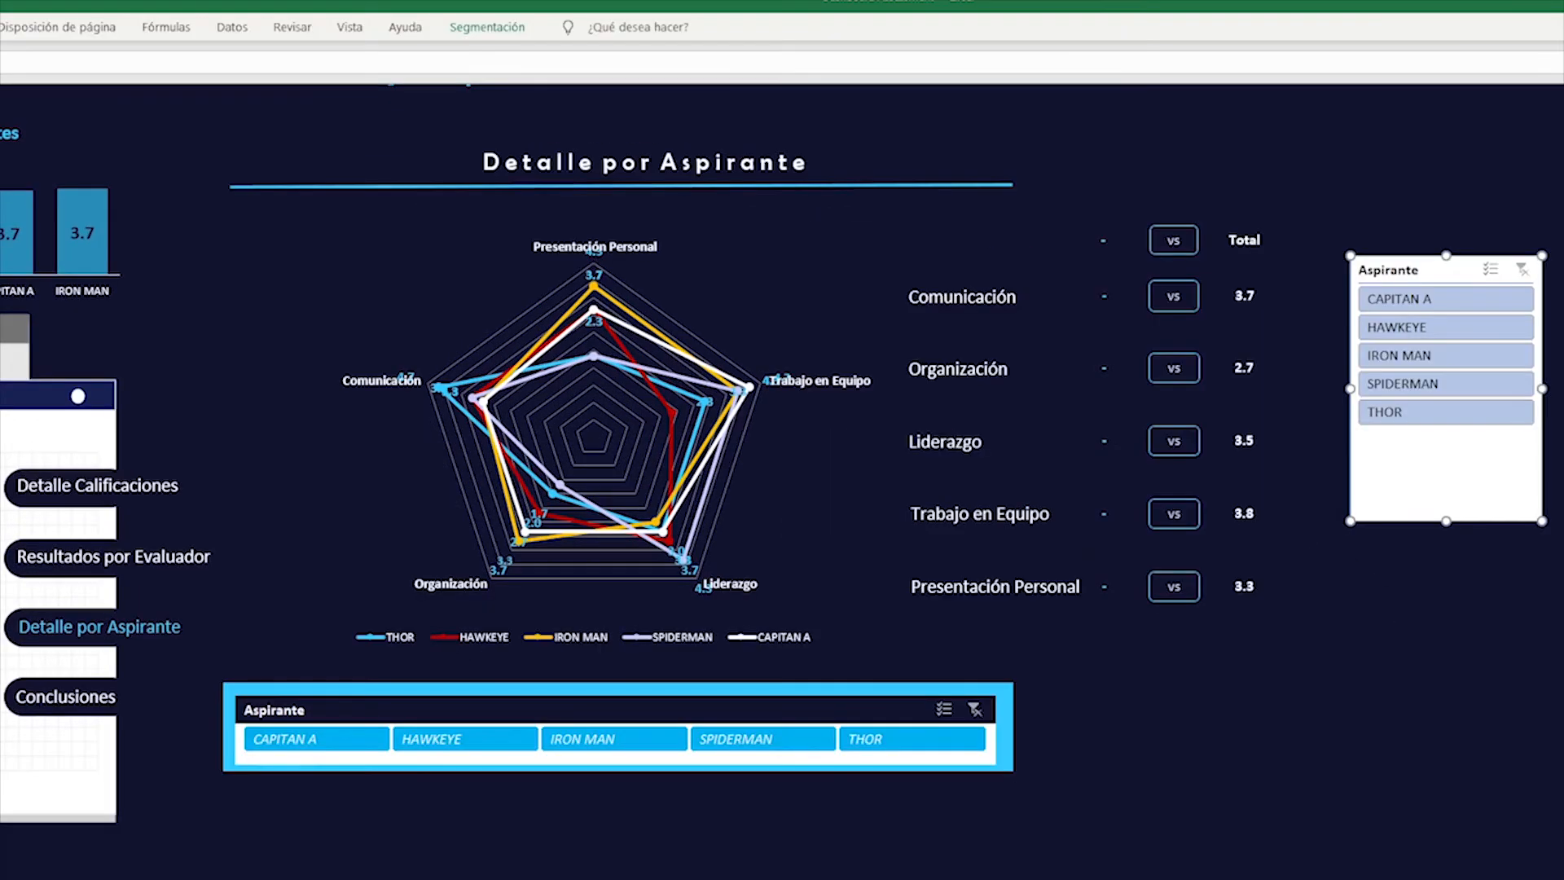
- Check the name of the pivot table starting at N3 on the dinamicas sheet through its PivotTable options
{"action": "left_click", "coordinate": [85, 876]}
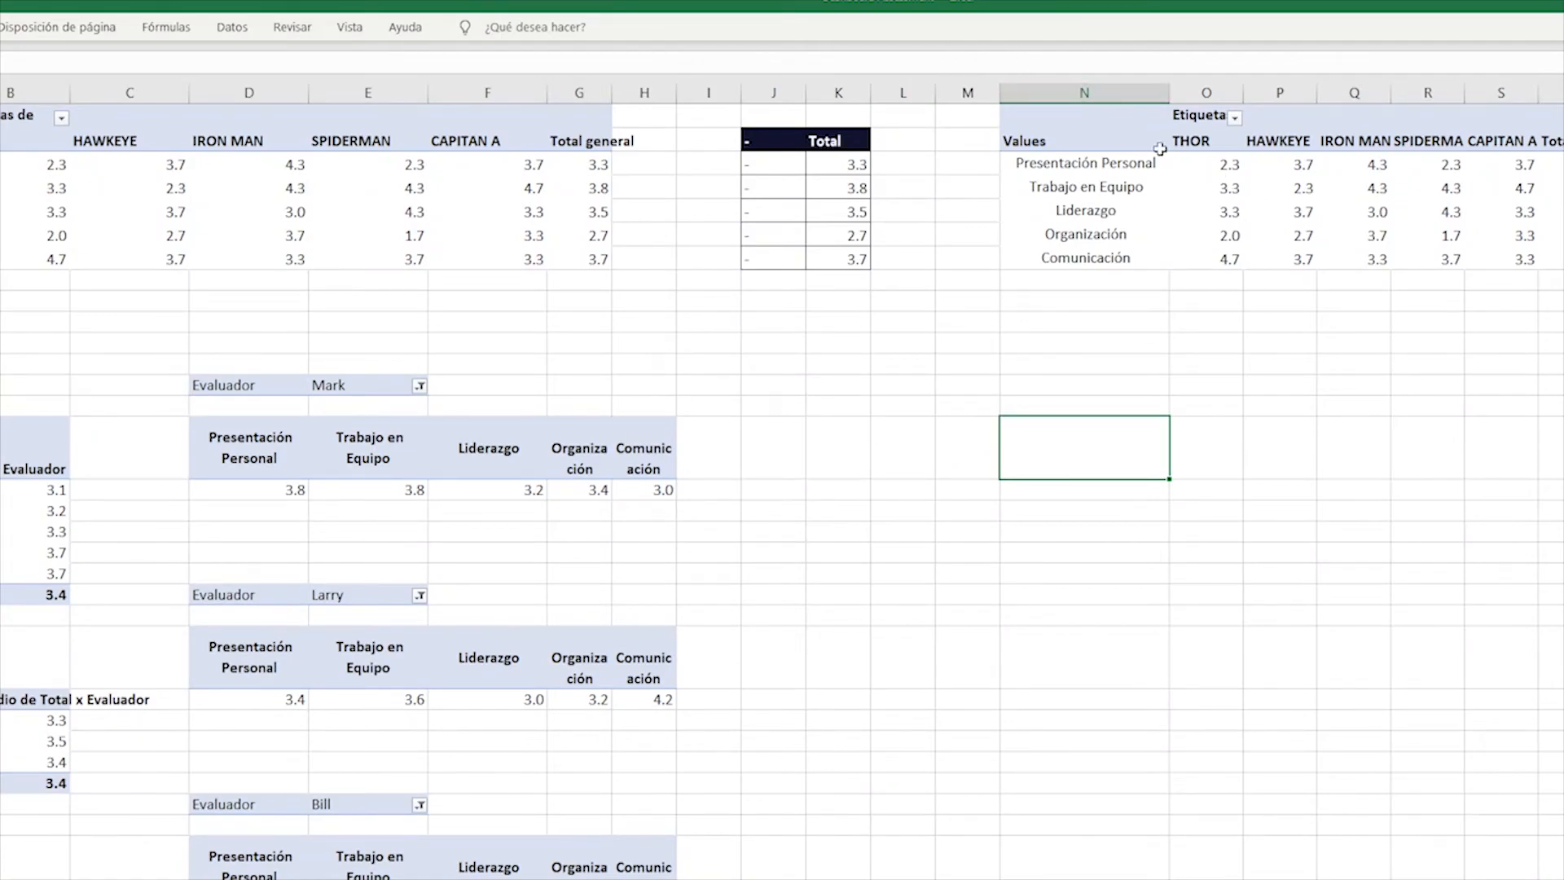
{"action": "left_click_drag", "start_coordinate": [1096, 115], "coordinate": [1539, 262]}
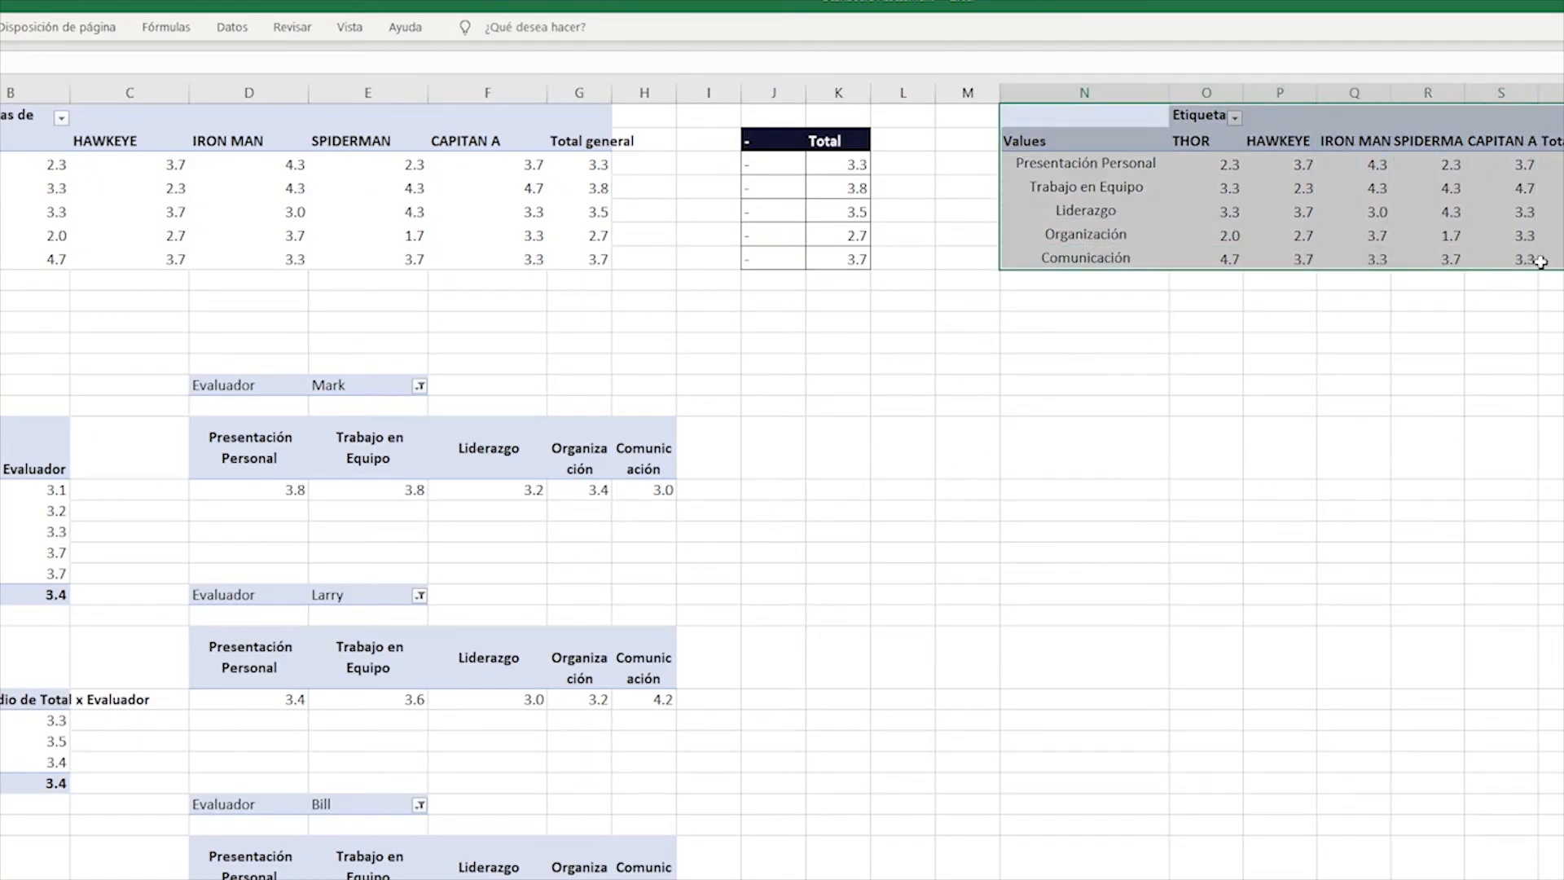
{"action": "right_click", "coordinate": [1259, 225]}
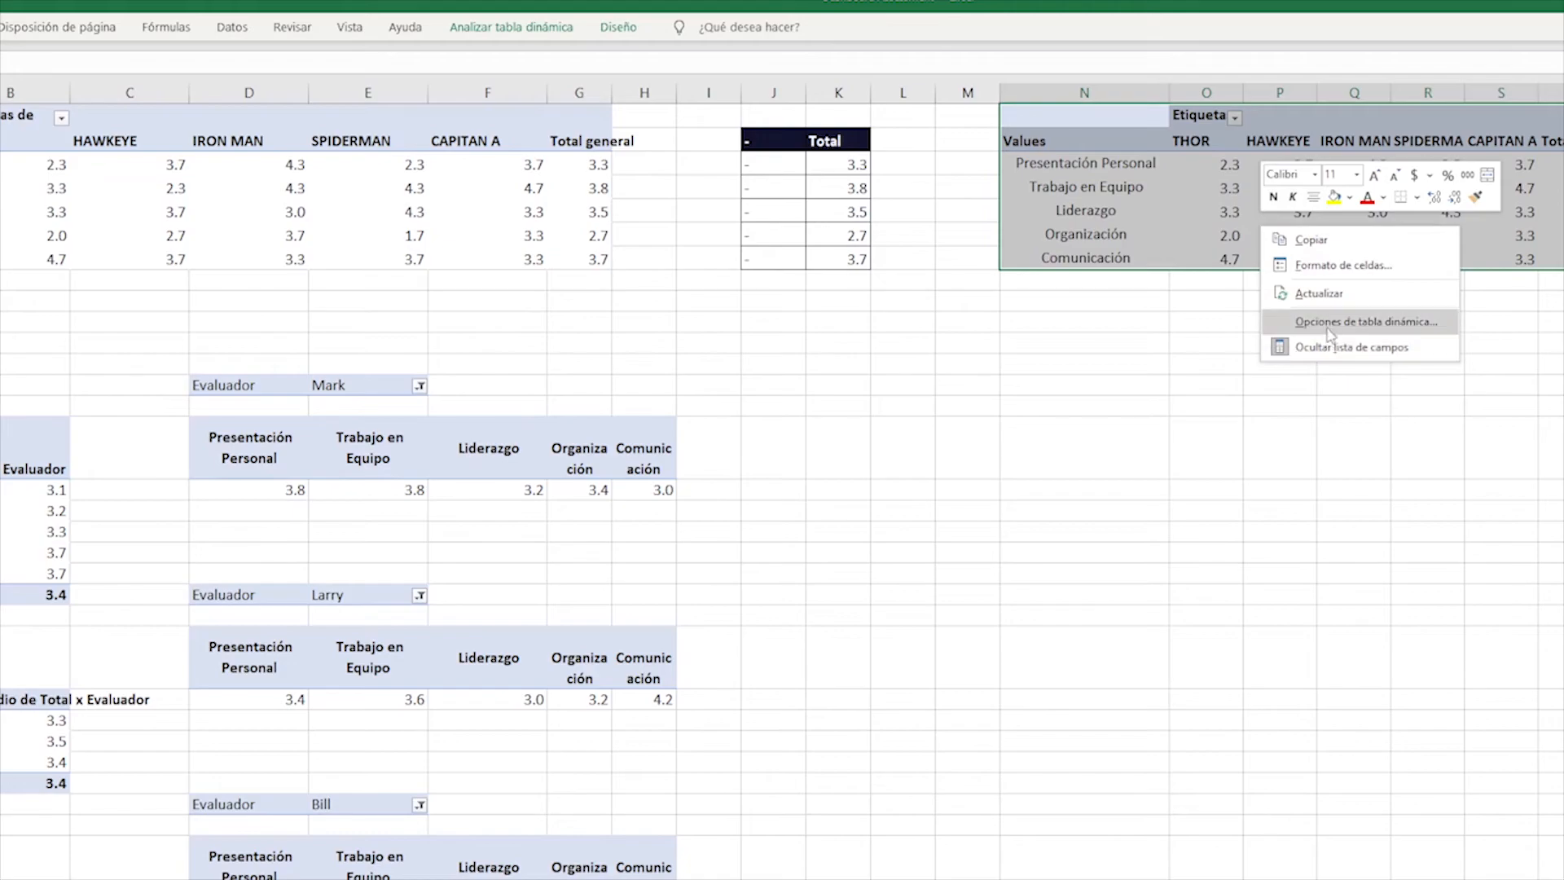
{"action": "left_click", "coordinate": [1328, 326]}
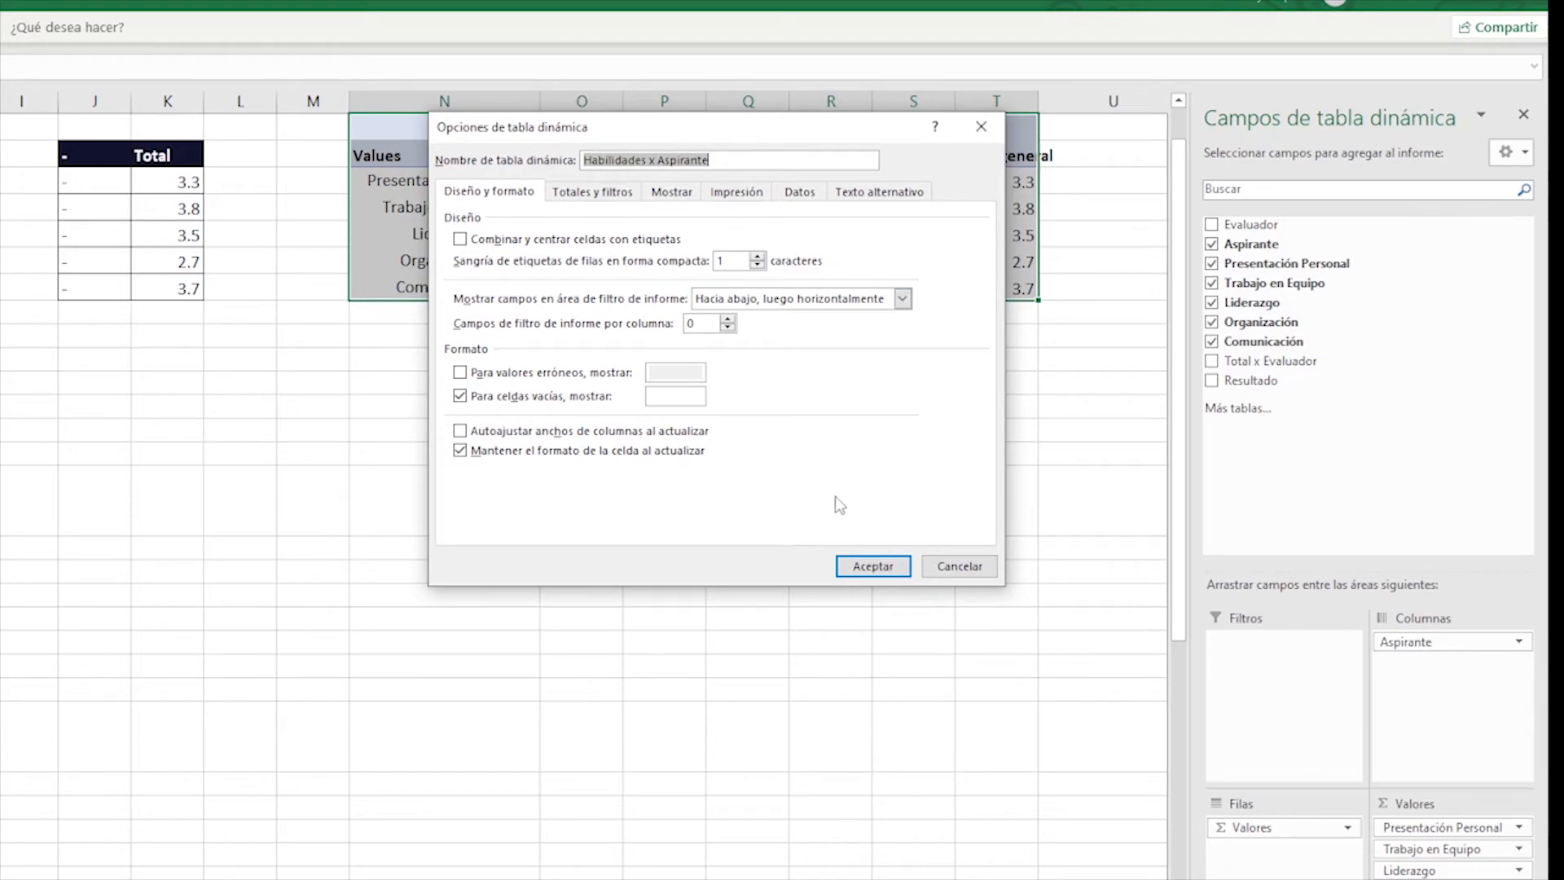
{"action": "left_click", "coordinate": [942, 572]}
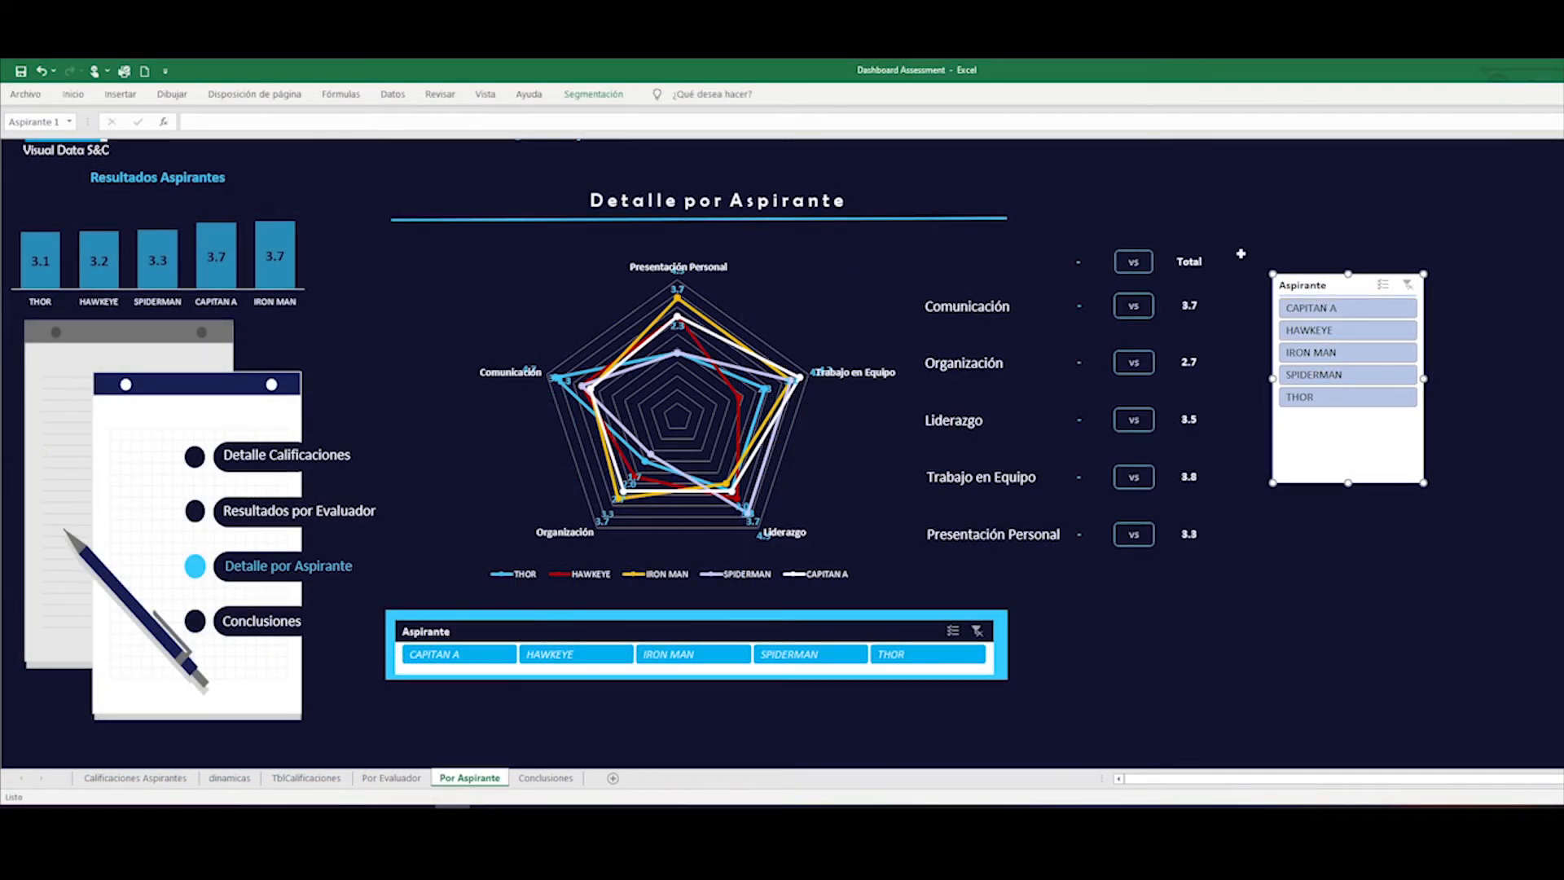
- Review the Toda la segmentación de datos and Encabezado elements offered for a new slicer style, and discard the style
{"action": "left_click", "coordinate": [592, 95]}
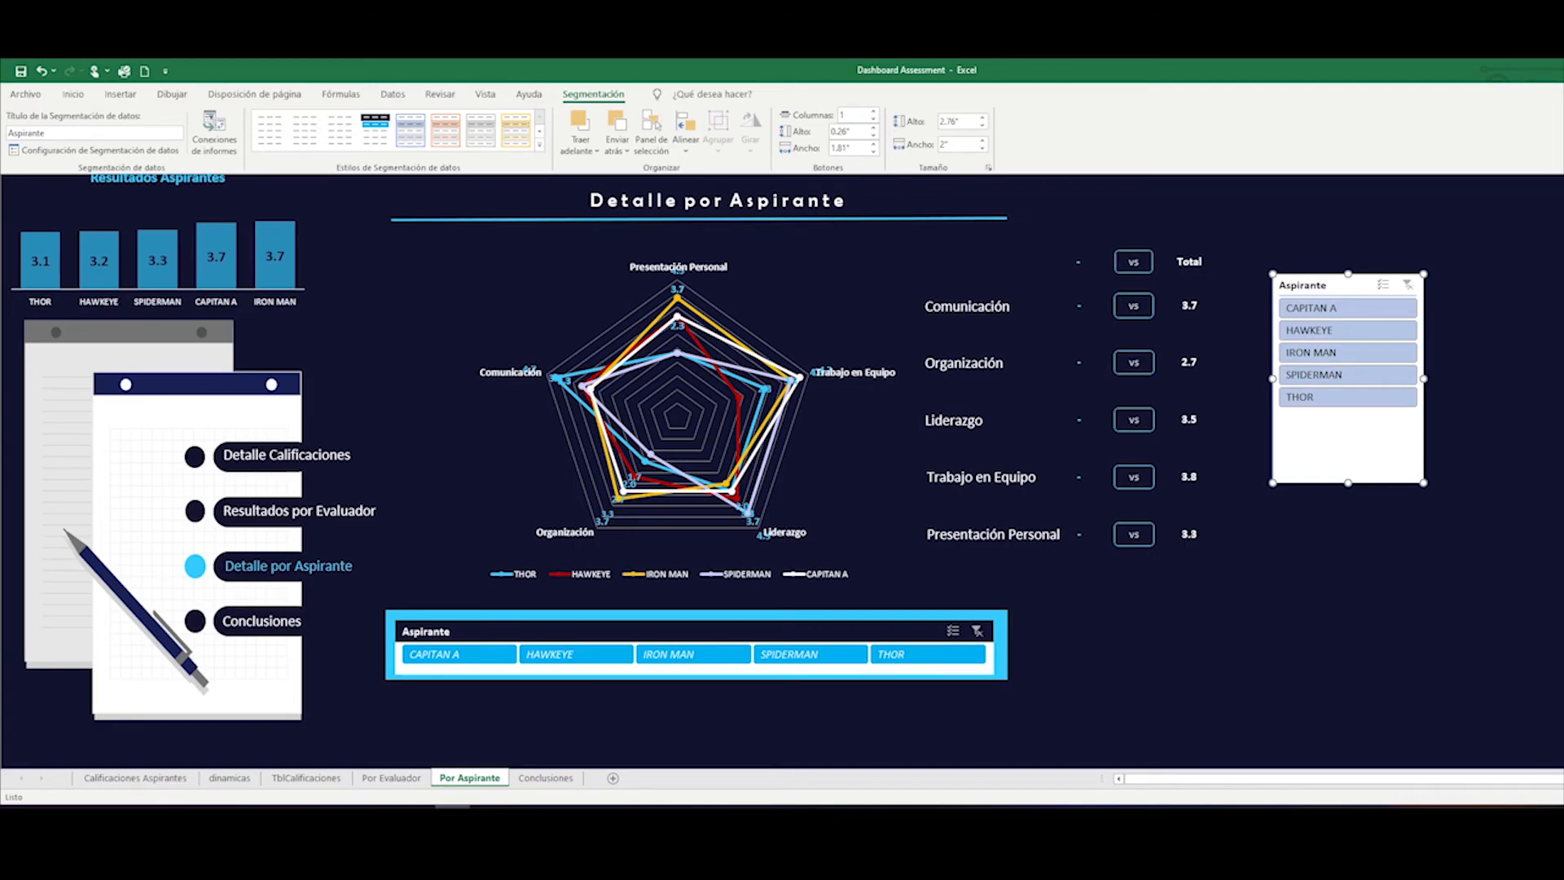
{"action": "left_click", "coordinate": [1560, 168]}
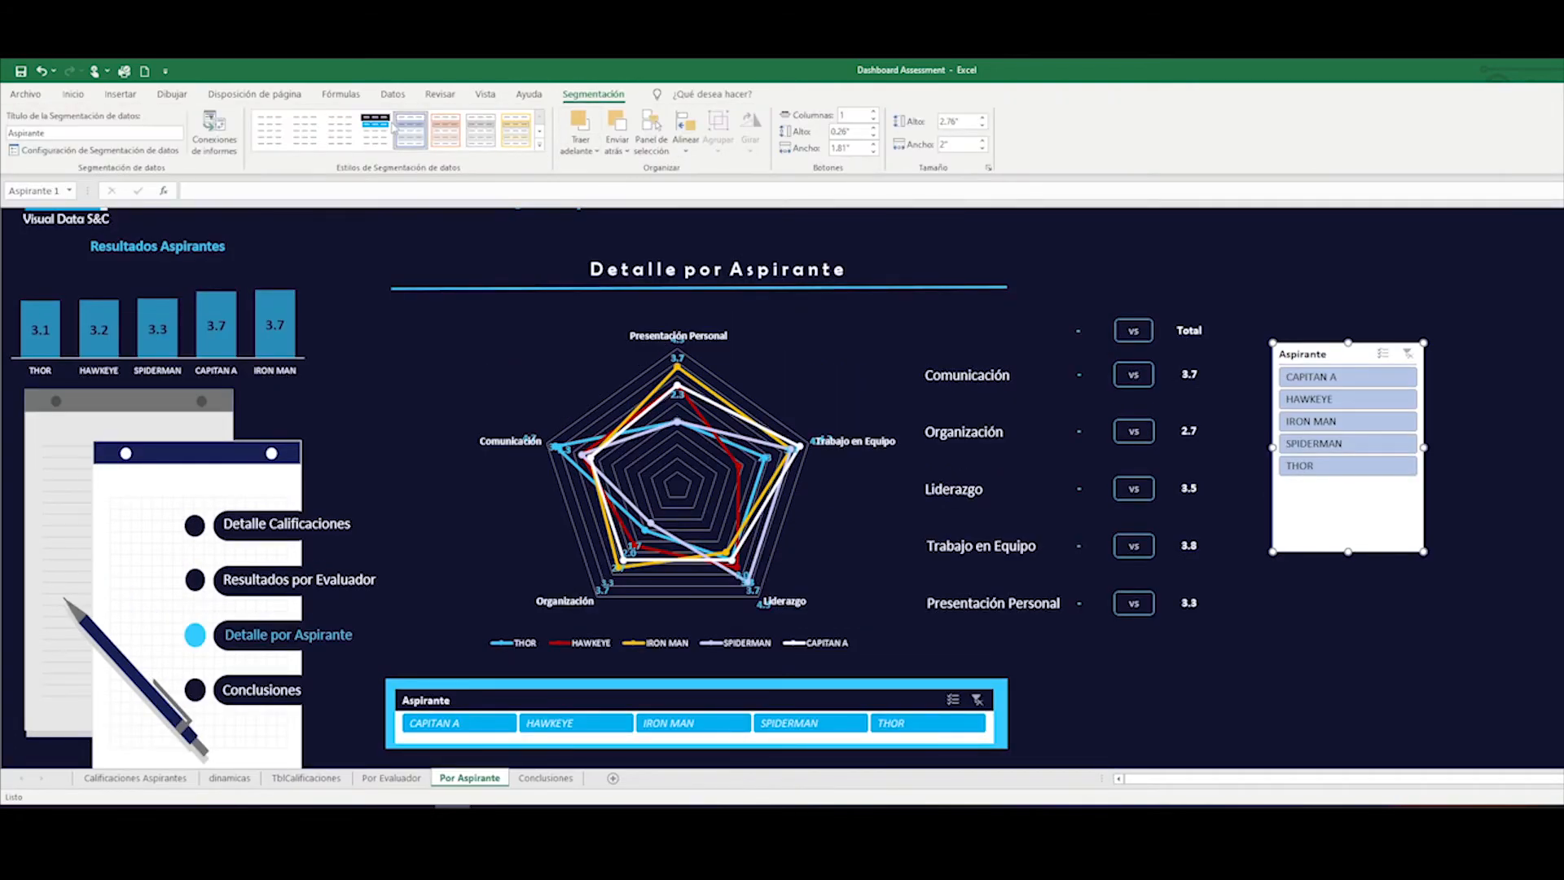
{"action": "left_click", "coordinate": [539, 145]}
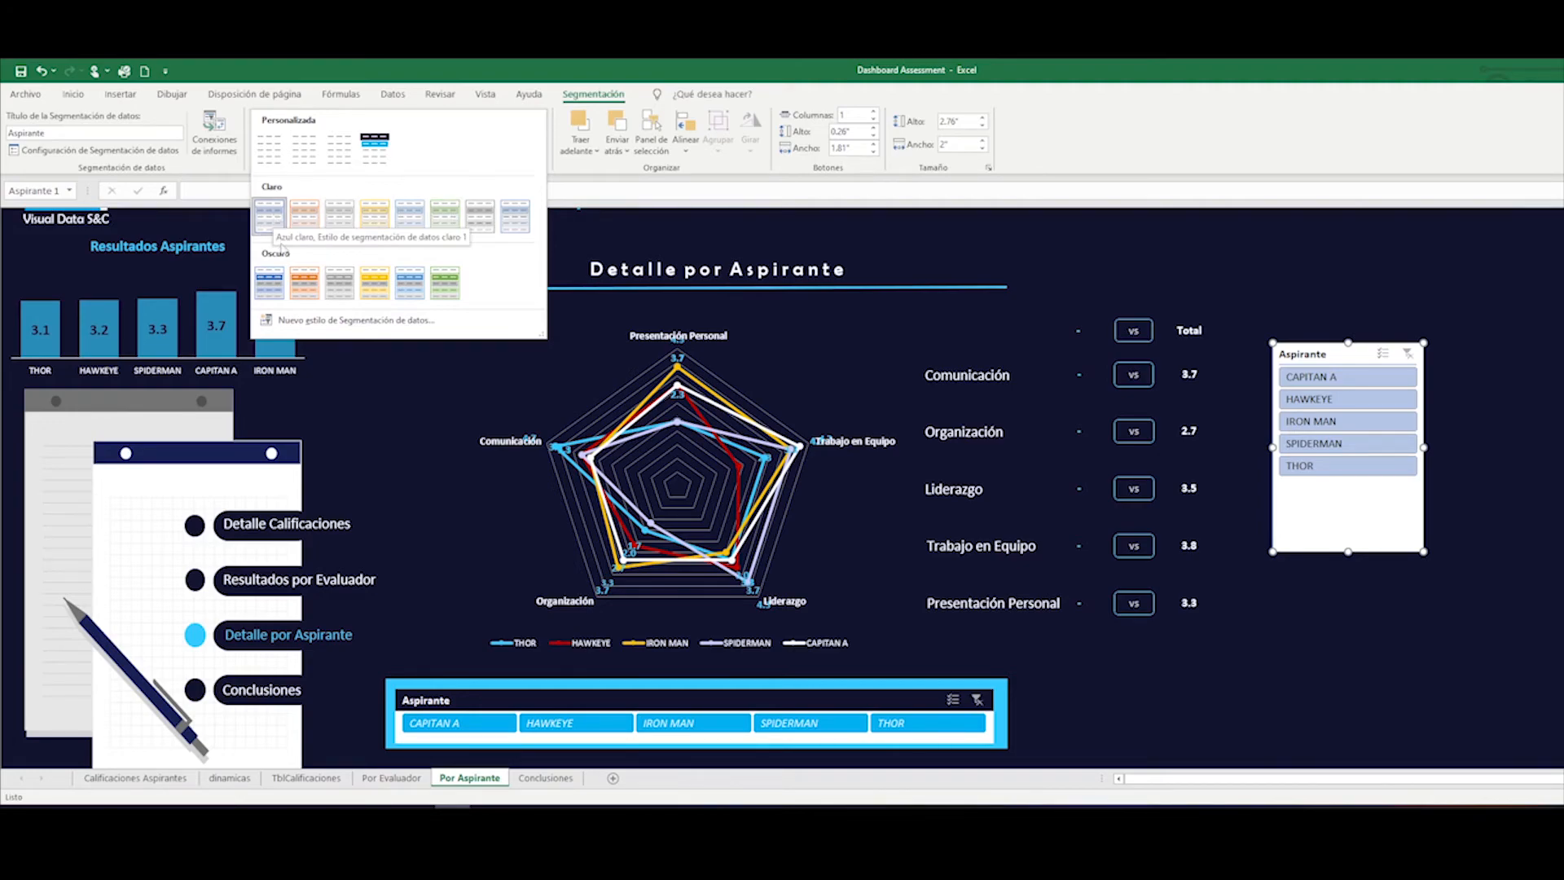
{"action": "left_click", "coordinate": [314, 320]}
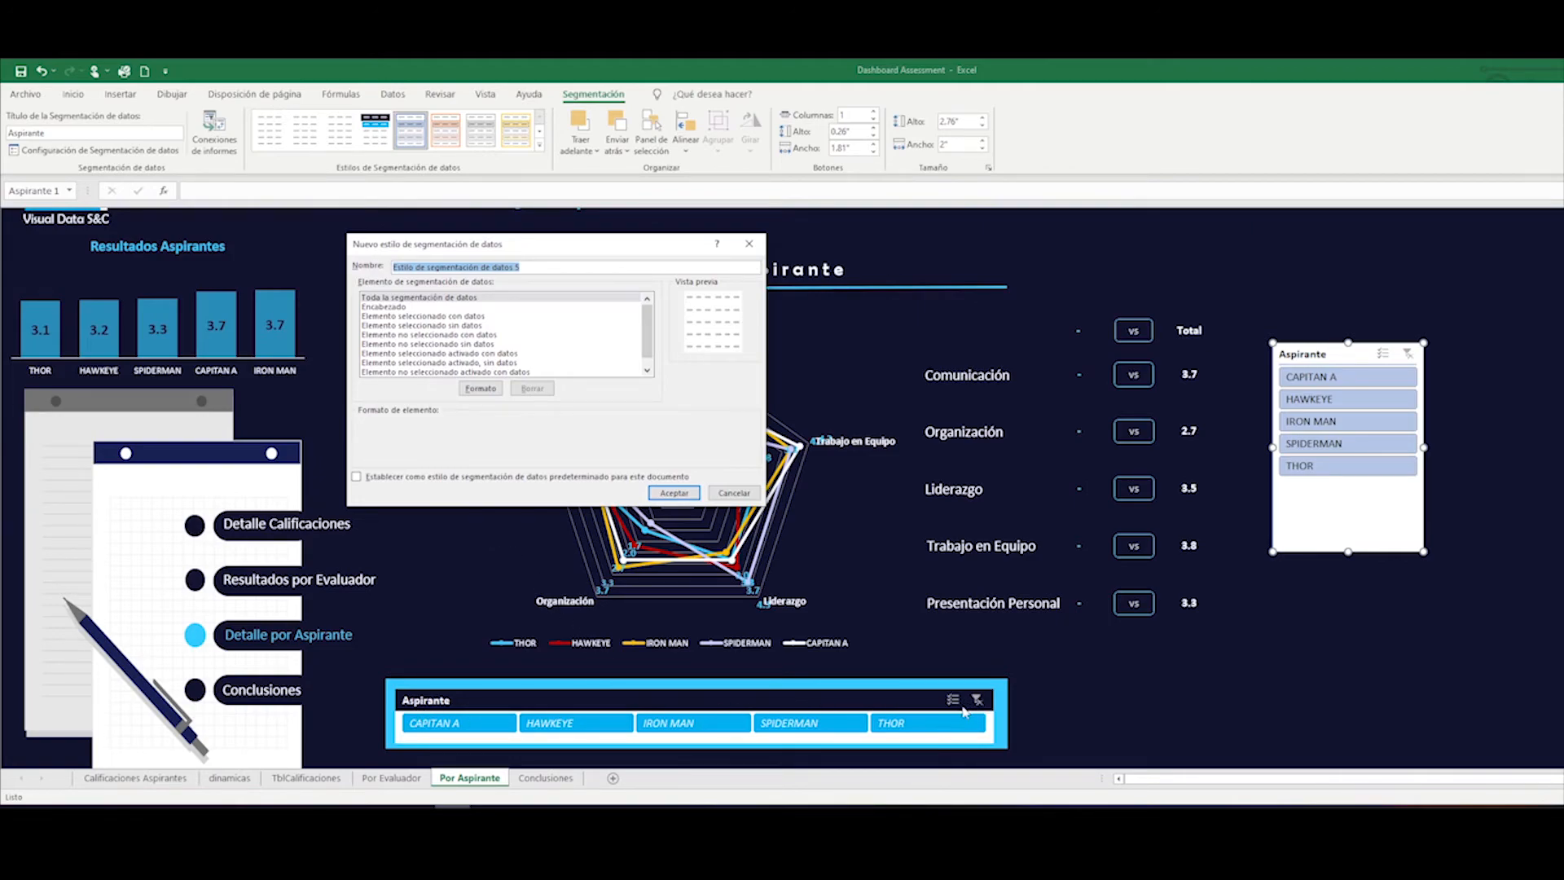
{"action": "left_click", "coordinate": [441, 298]}
{"action": "left_click", "coordinate": [432, 307]}
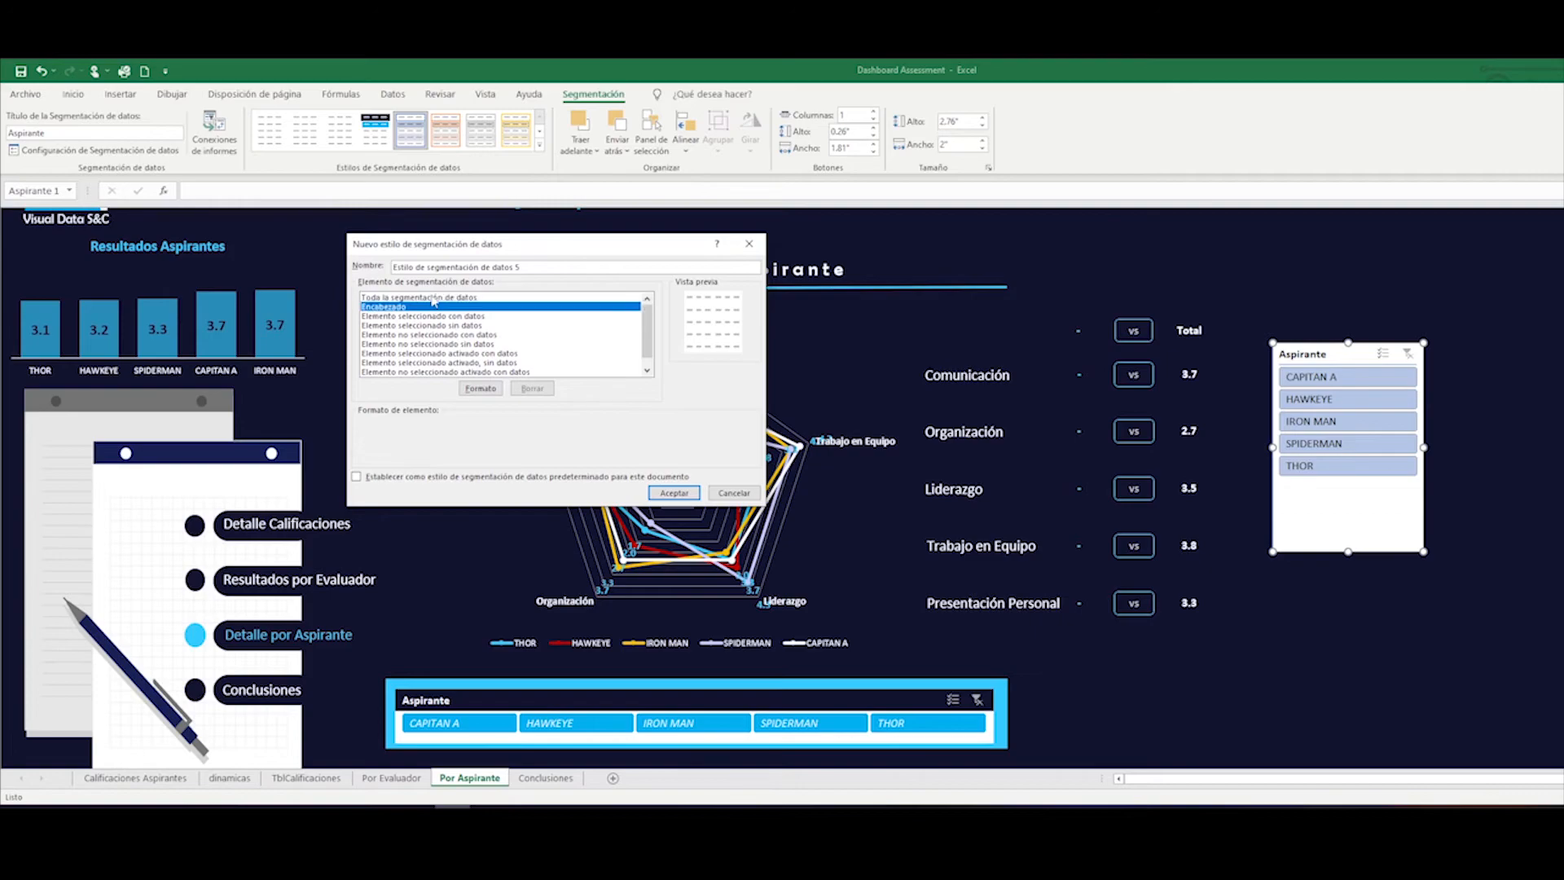
{"action": "left_click", "coordinate": [434, 299]}
{"action": "left_click", "coordinate": [436, 307]}
{"action": "left_click", "coordinate": [463, 299]}
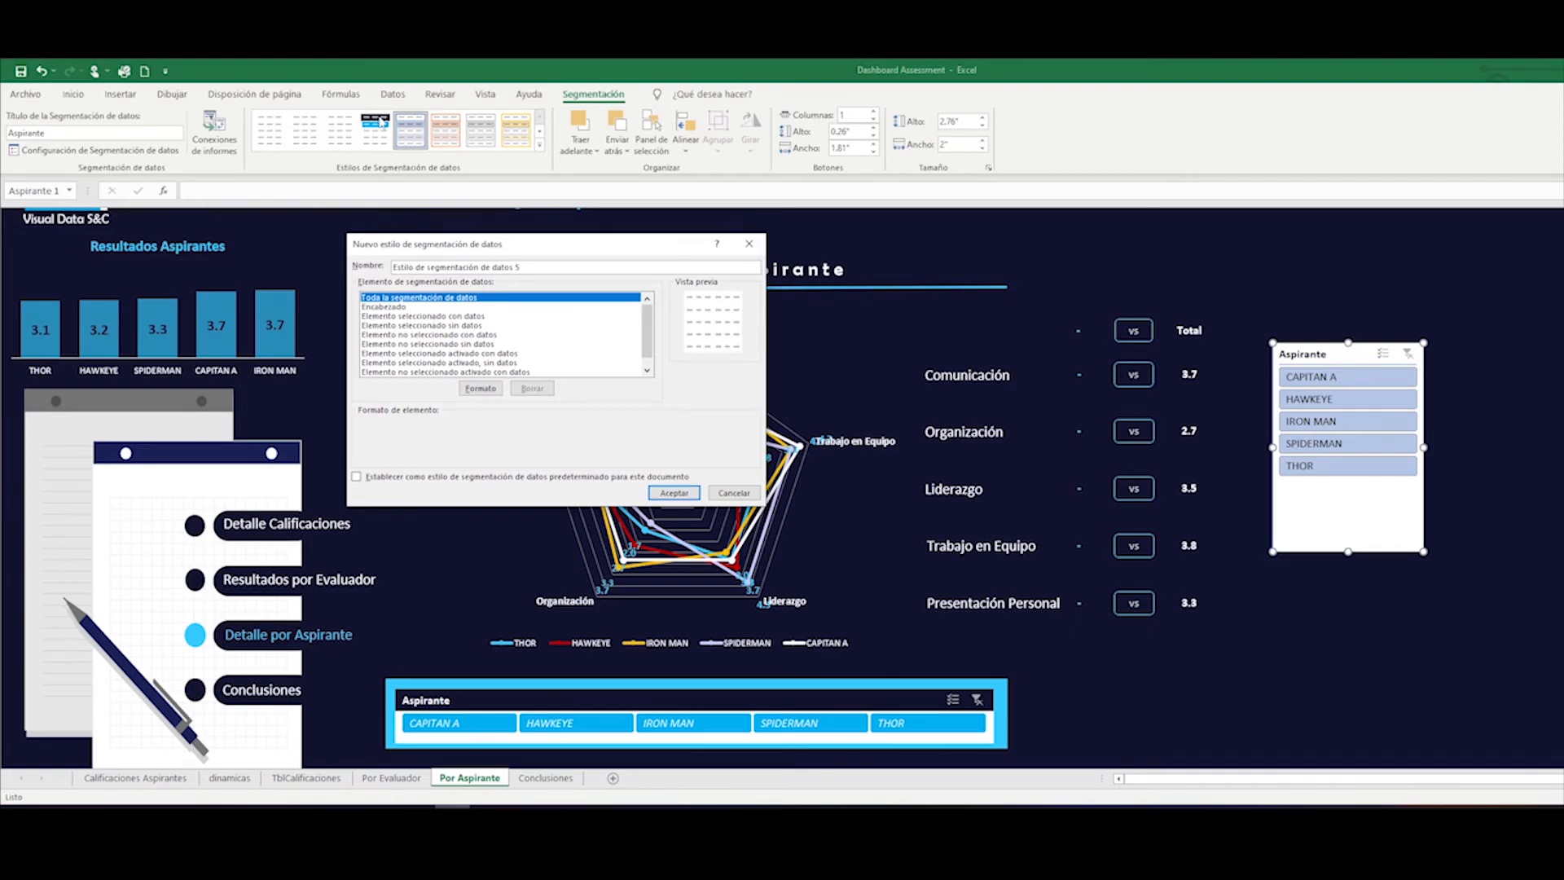
{"action": "left_click", "coordinate": [749, 242]}
- Apply the custom style Estilo de segmentación de datos 4 to the new Aspirante slicer and open that style for modification
{"action": "left_click", "coordinate": [376, 133]}
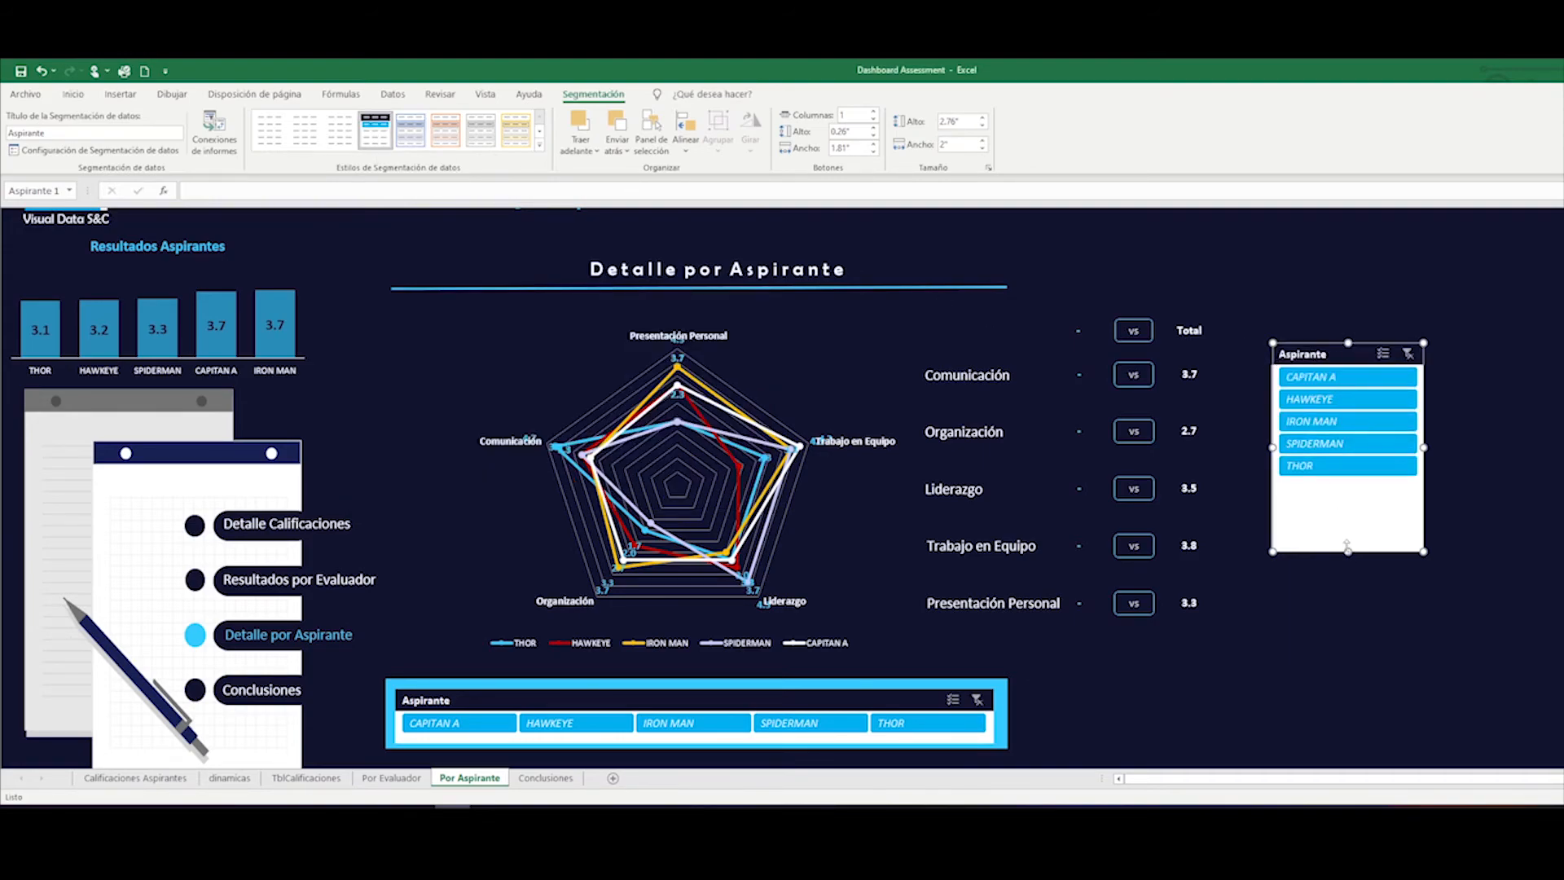
{"action": "right_click", "coordinate": [377, 133]}
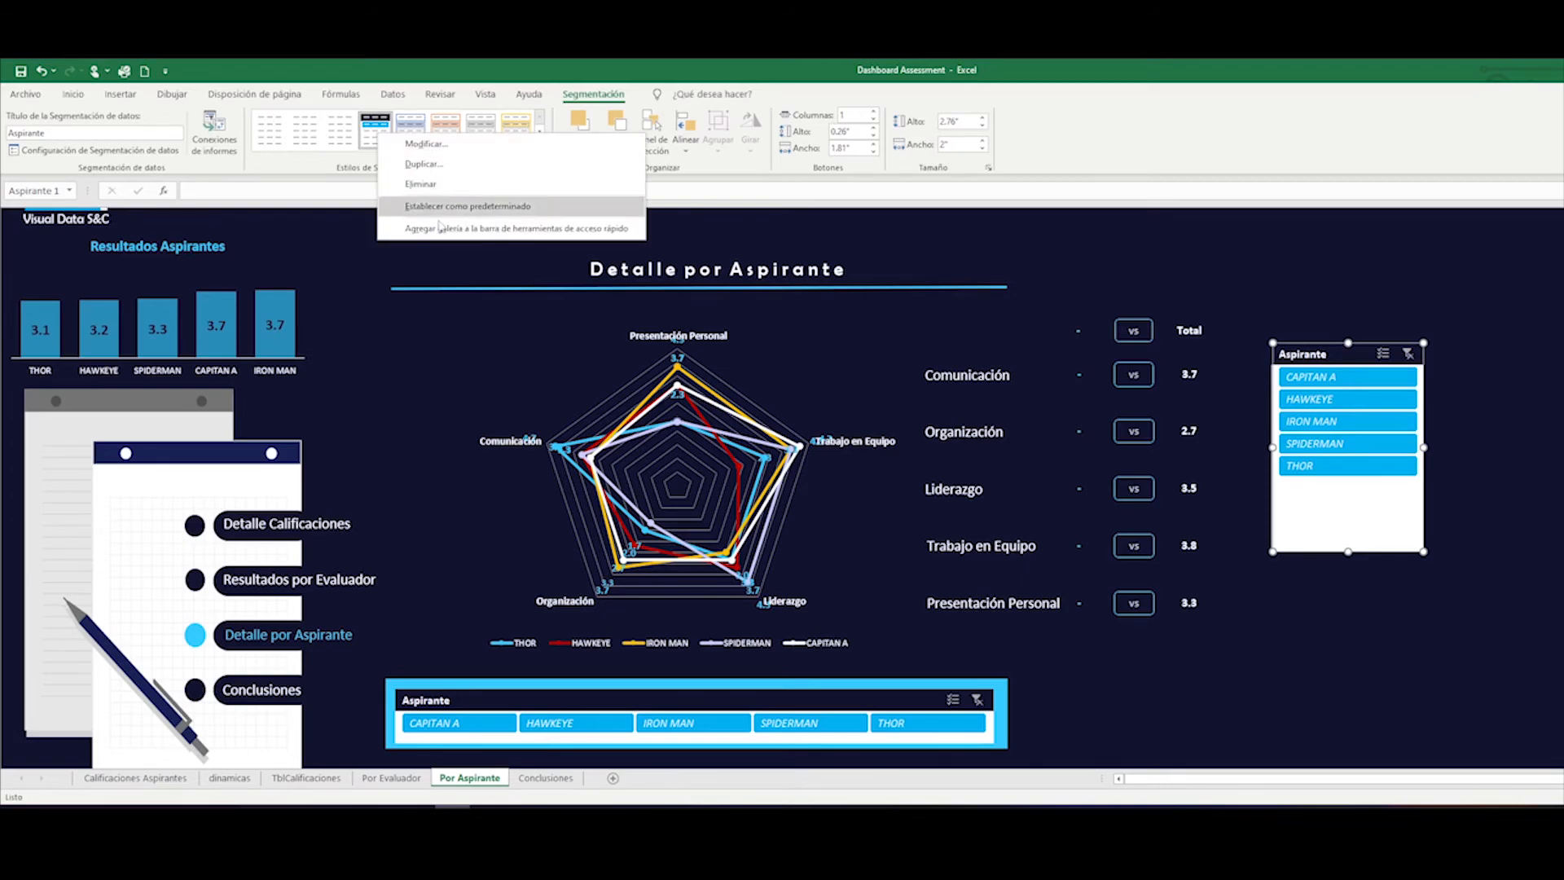
{"action": "left_click", "coordinate": [426, 144]}
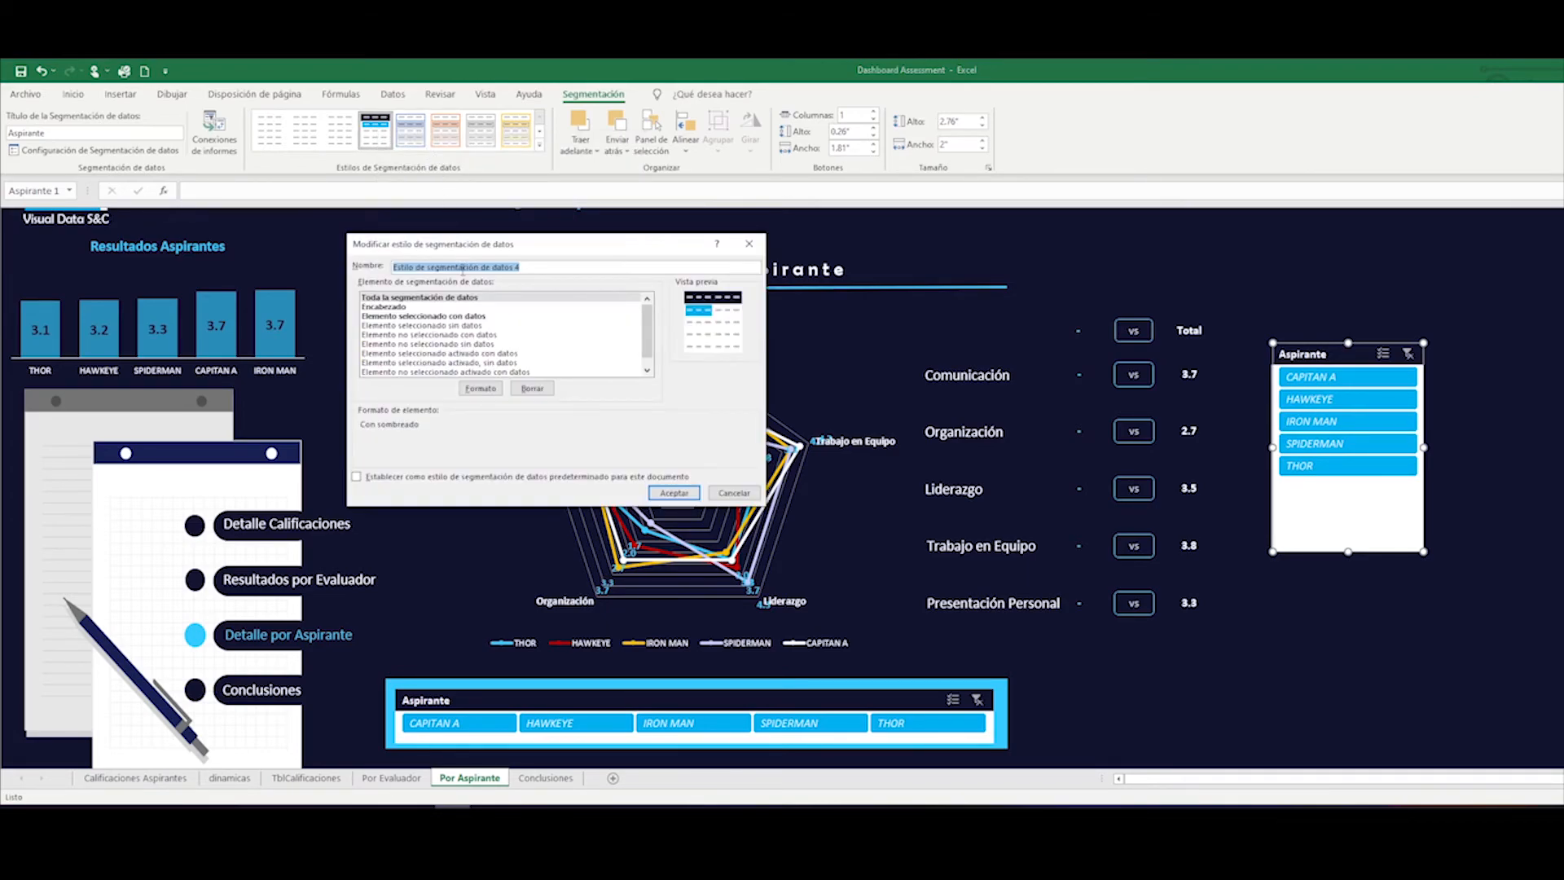
- Review the whole-slicer, Encabezado and Elemento seleccionado con datos elements in Estilo de segmentación de datos 4
{"action": "left_click", "coordinate": [426, 316]}
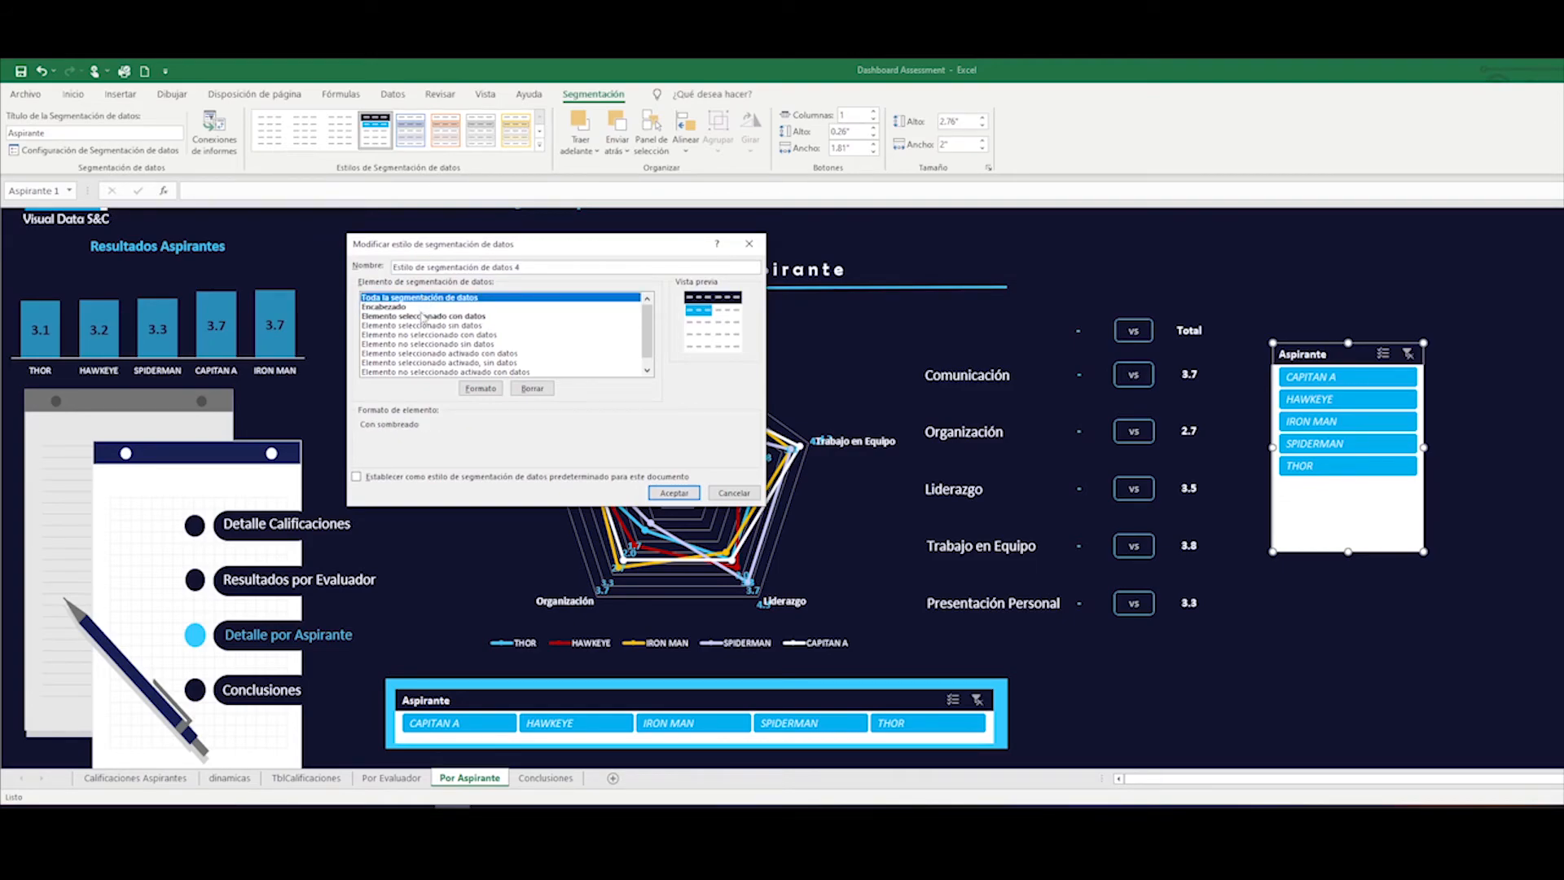
{"action": "left_click", "coordinate": [422, 307]}
{"action": "left_click", "coordinate": [426, 316]}
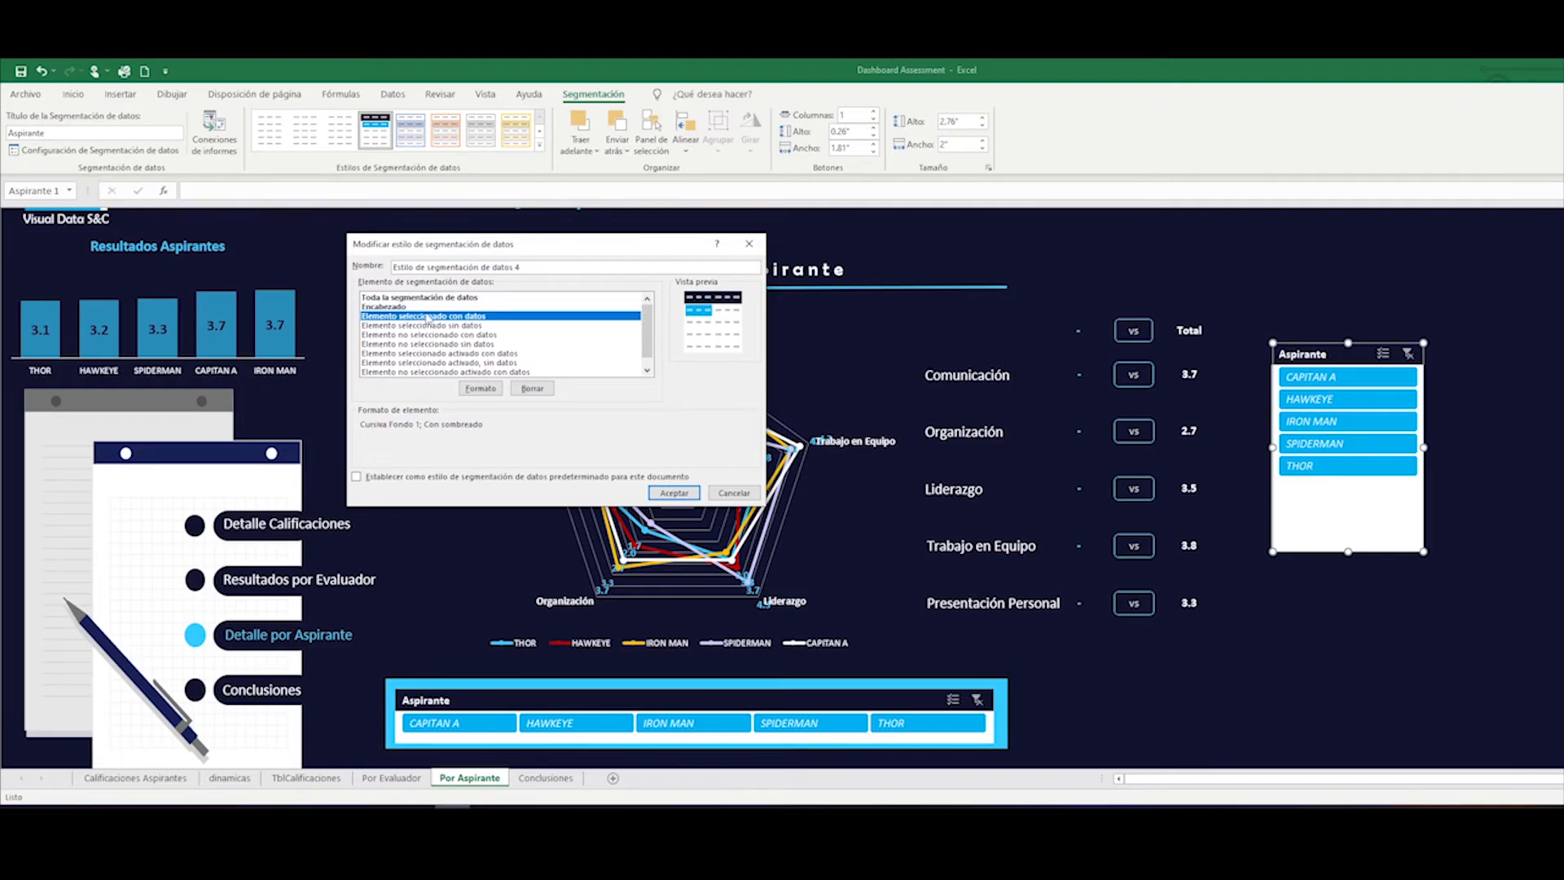
{"action": "left_click", "coordinate": [424, 307]}
{"action": "left_click", "coordinate": [425, 297]}
- Review the fill, border and font options for Toda la segmentación de datos, including font colours, and cancel the style modification
{"action": "left_click", "coordinate": [495, 390]}
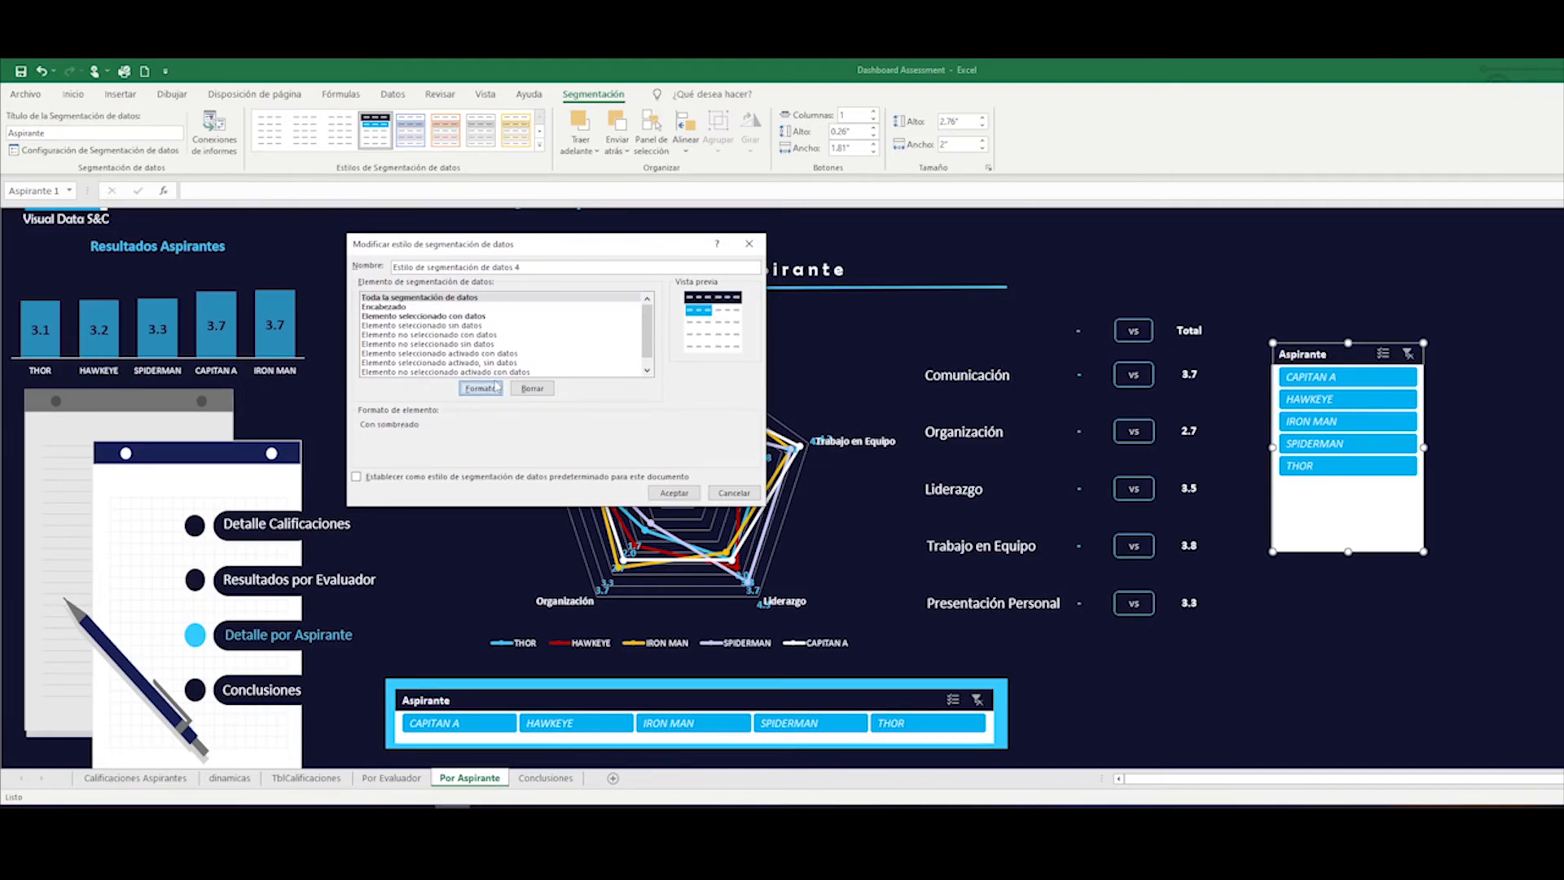
{"action": "left_click", "coordinate": [464, 211]}
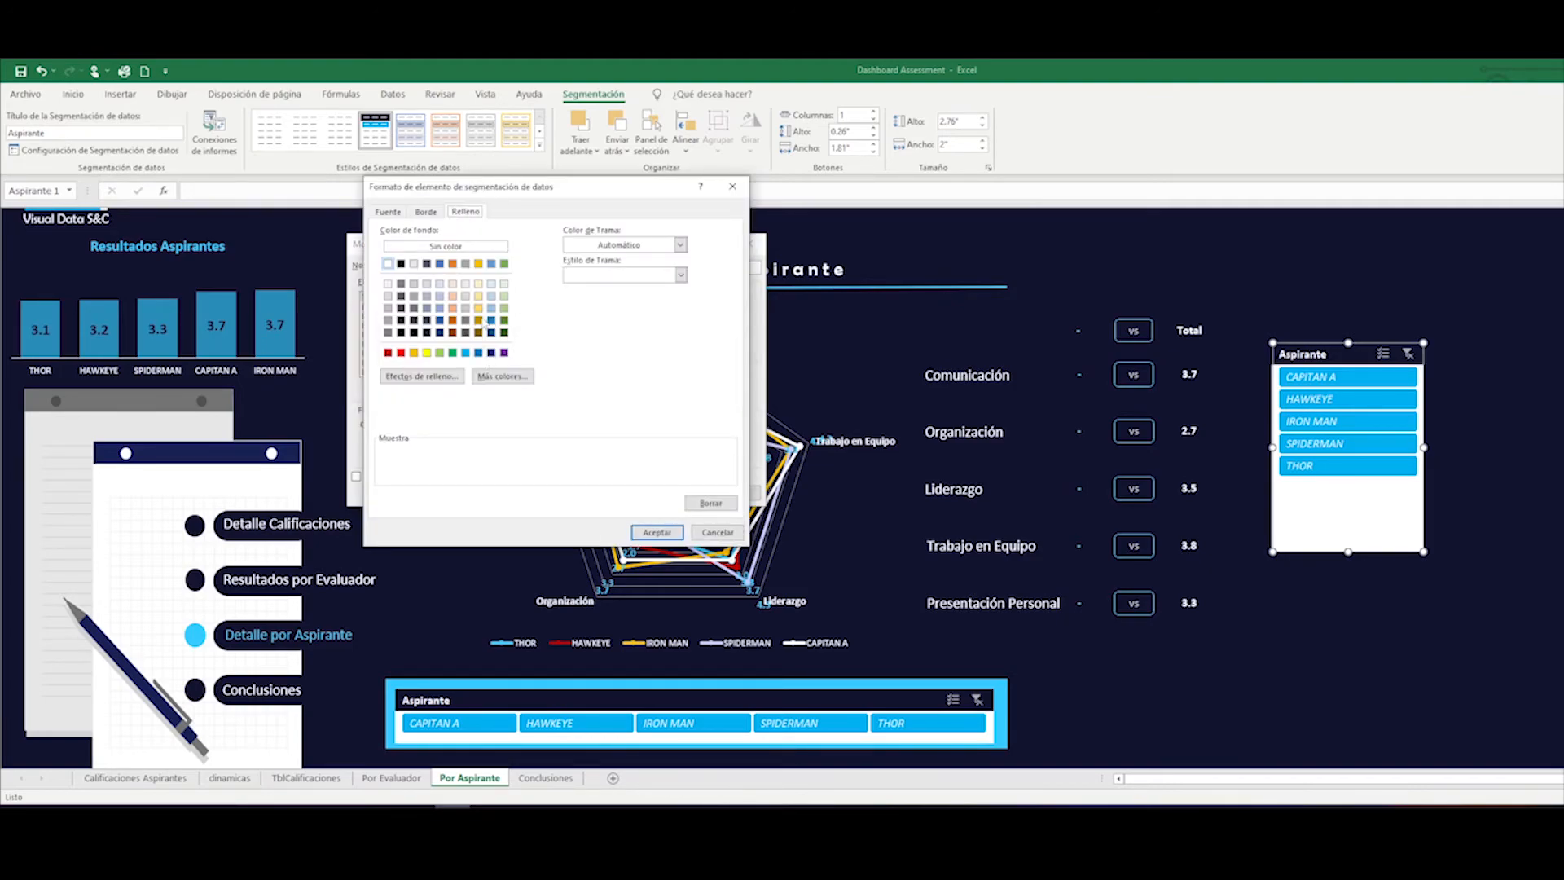
{"action": "left_click", "coordinate": [426, 213]}
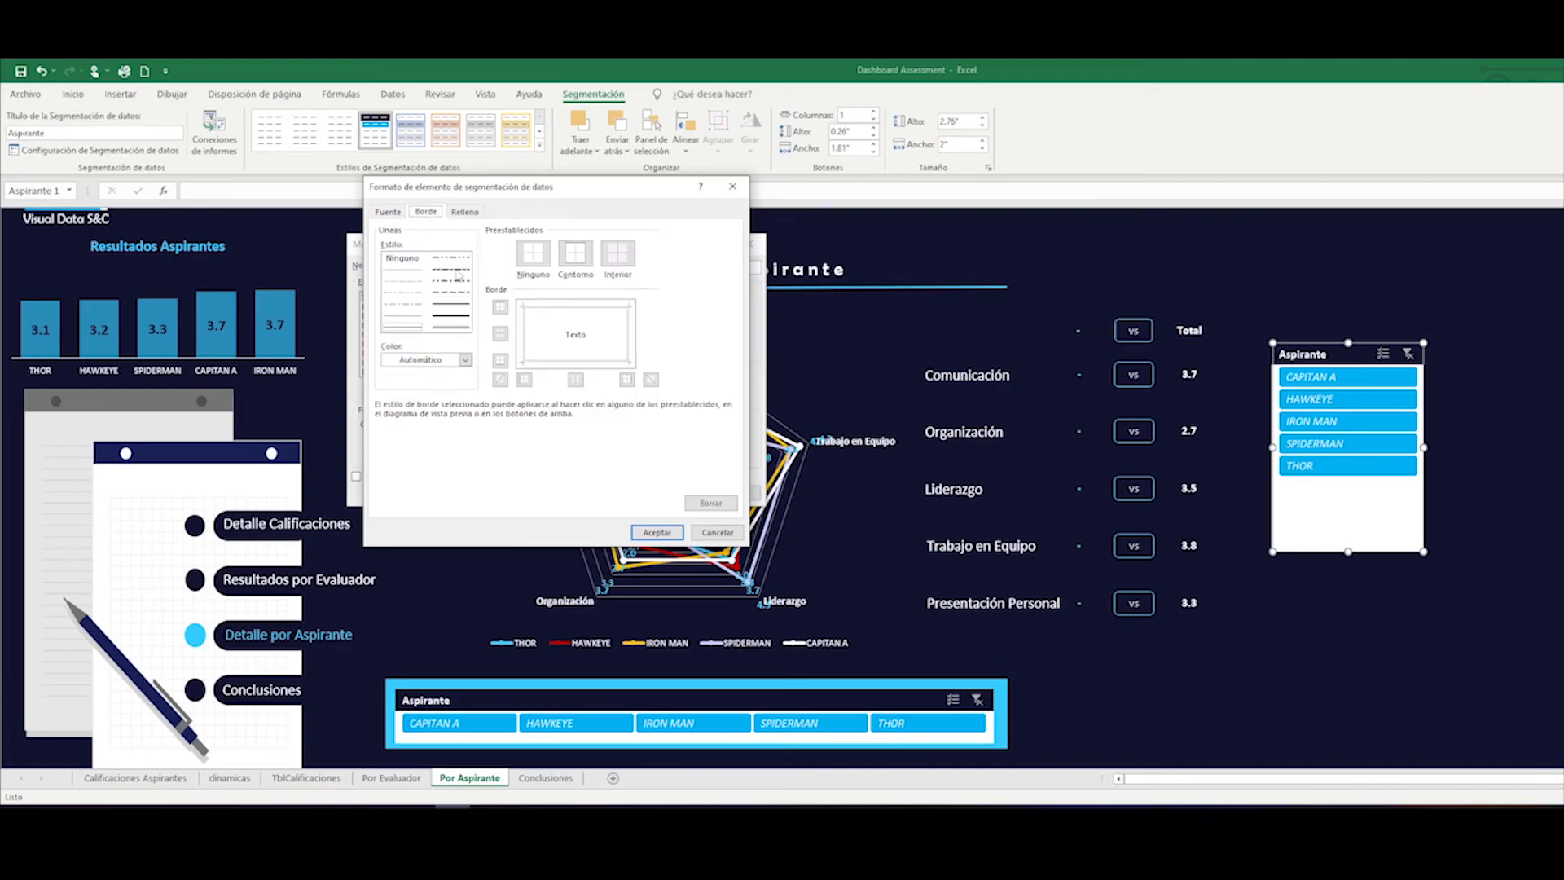
{"action": "left_click", "coordinate": [387, 213]}
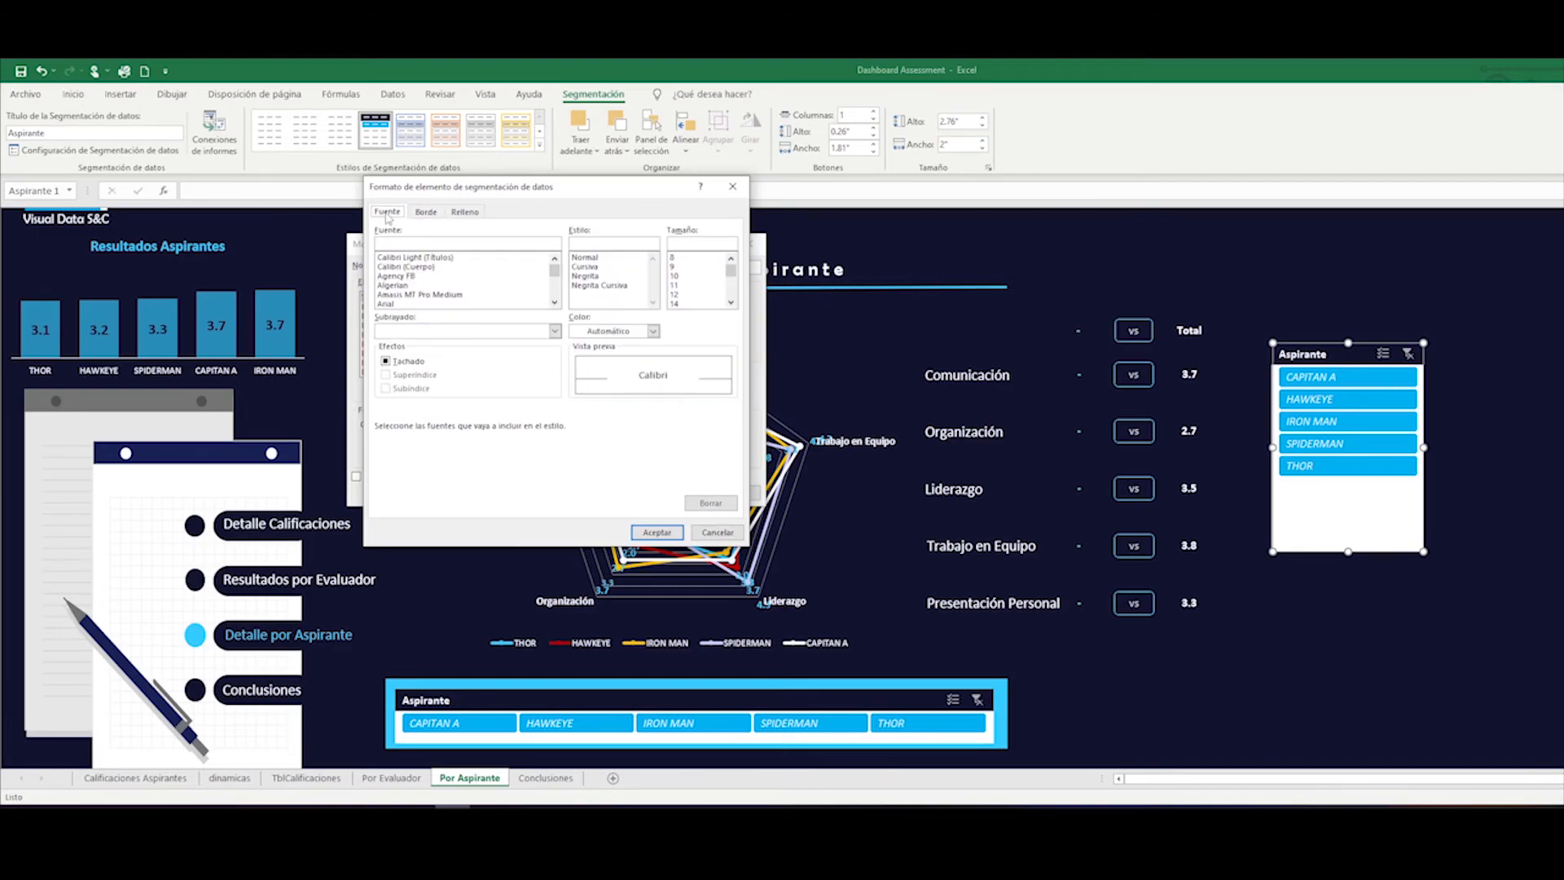
{"action": "left_click", "coordinate": [653, 332]}
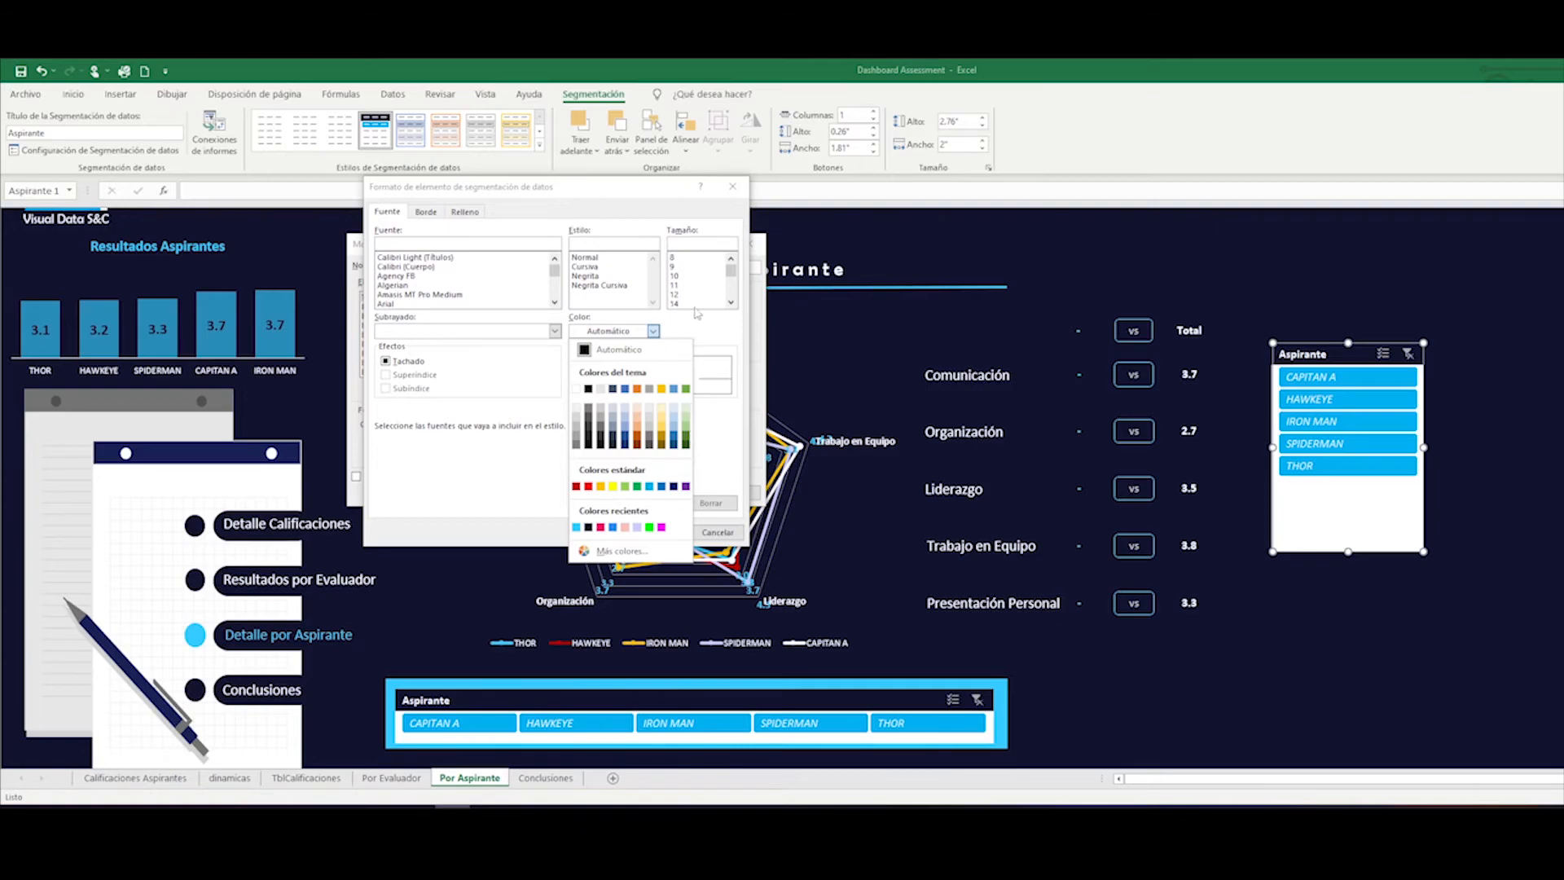
{"action": "left_click", "coordinate": [710, 333]}
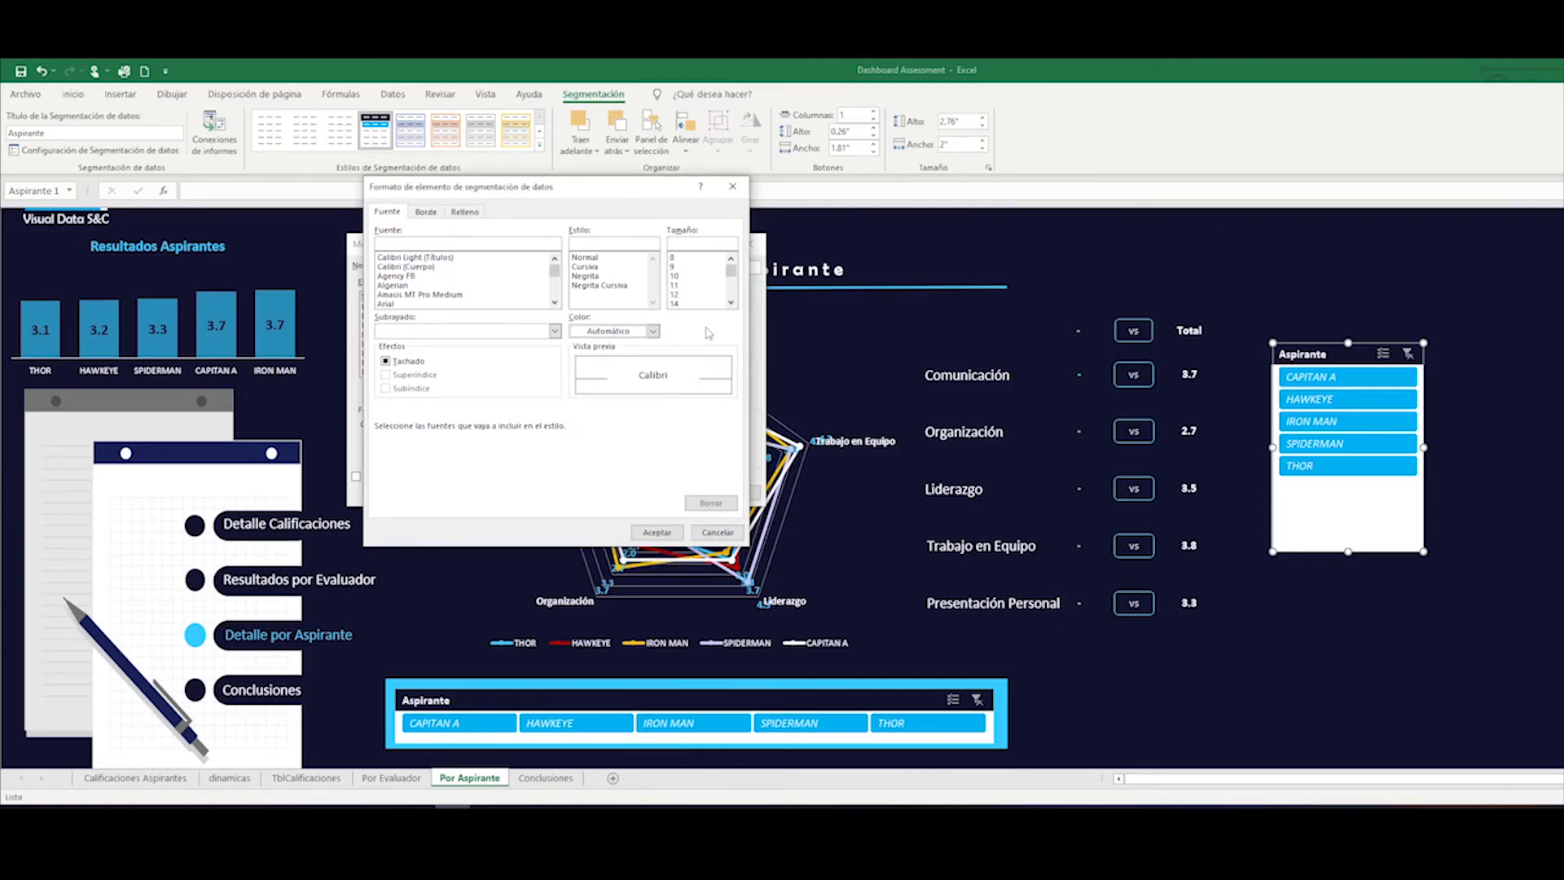
{"action": "left_click", "coordinate": [717, 532]}
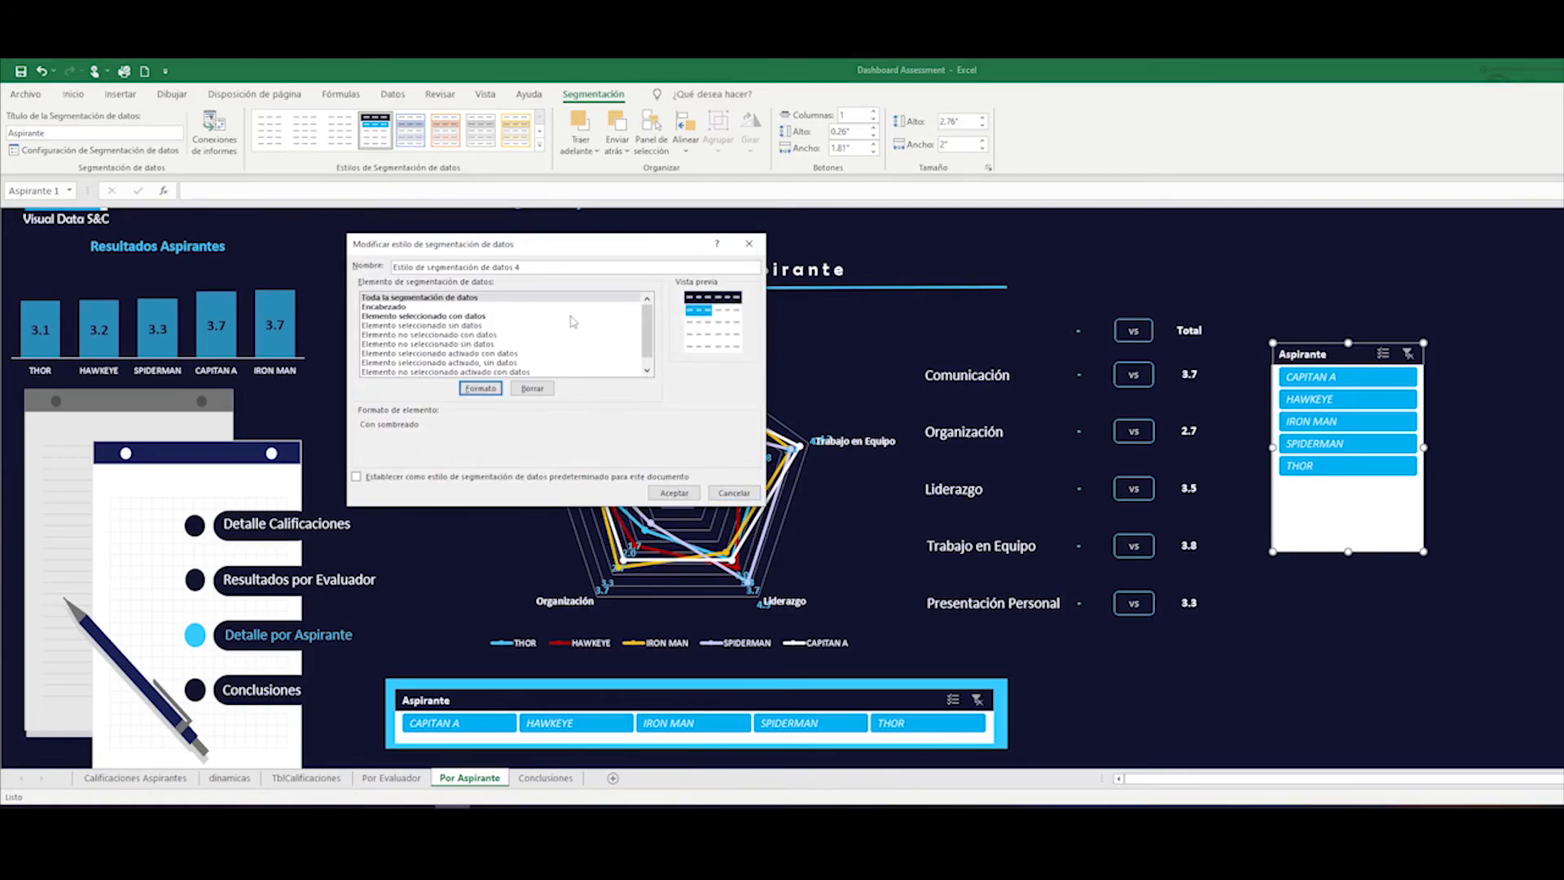
{"action": "left_click", "coordinate": [732, 493]}
- Nudge the blue frame behind the horizontal Aspirante slicer and delete the new vertical Aspirante slicer
{"action": "left_click_drag", "start_coordinate": [1326, 341], "coordinate": [1375, 388]}
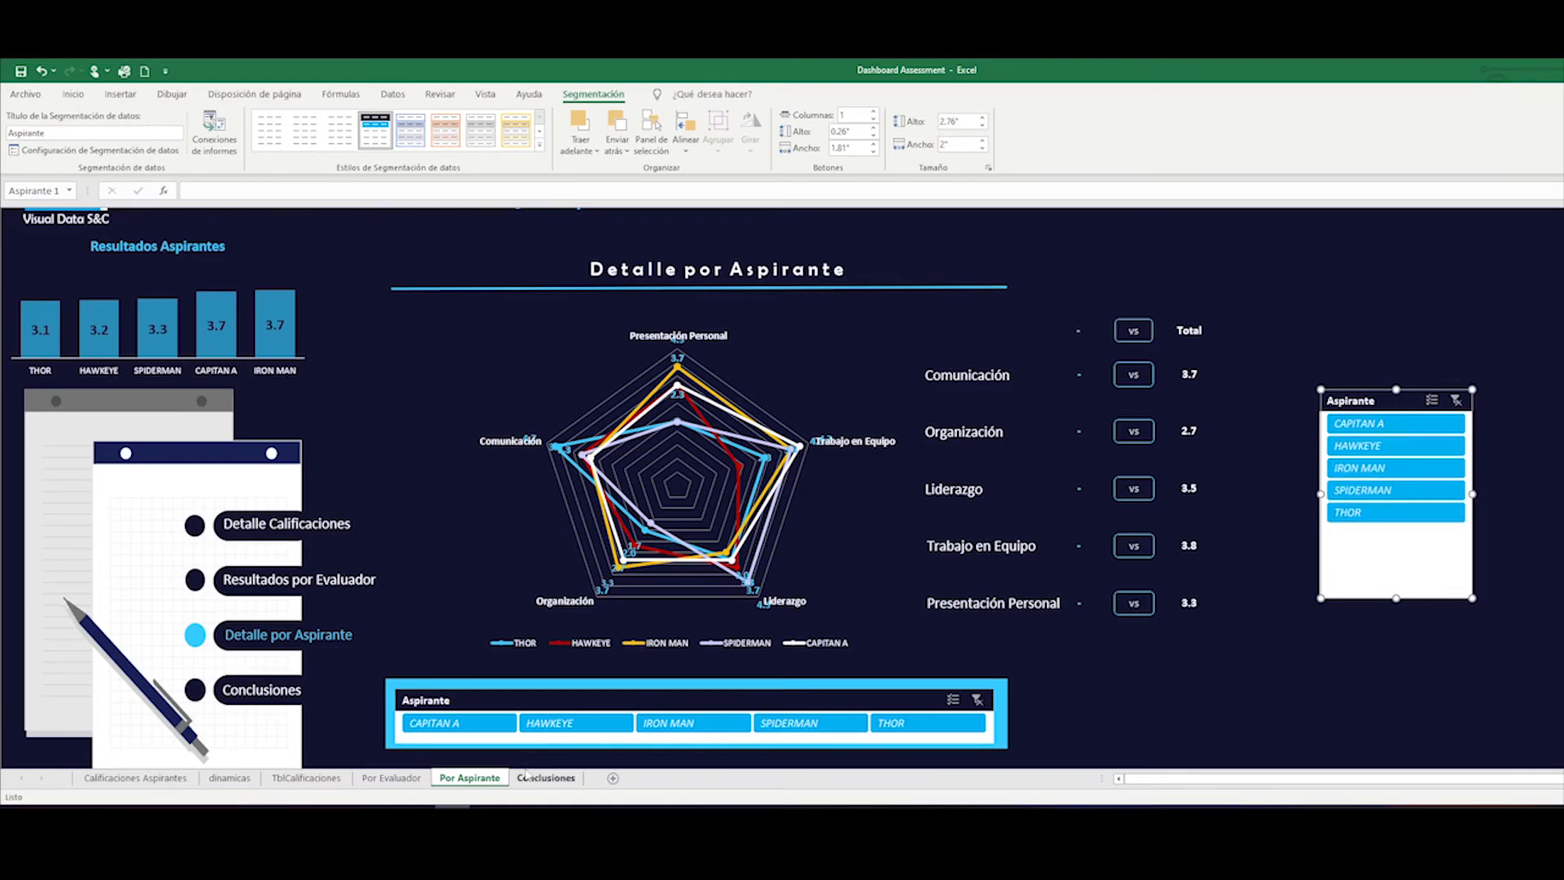
{"action": "left_click", "coordinate": [489, 682]}
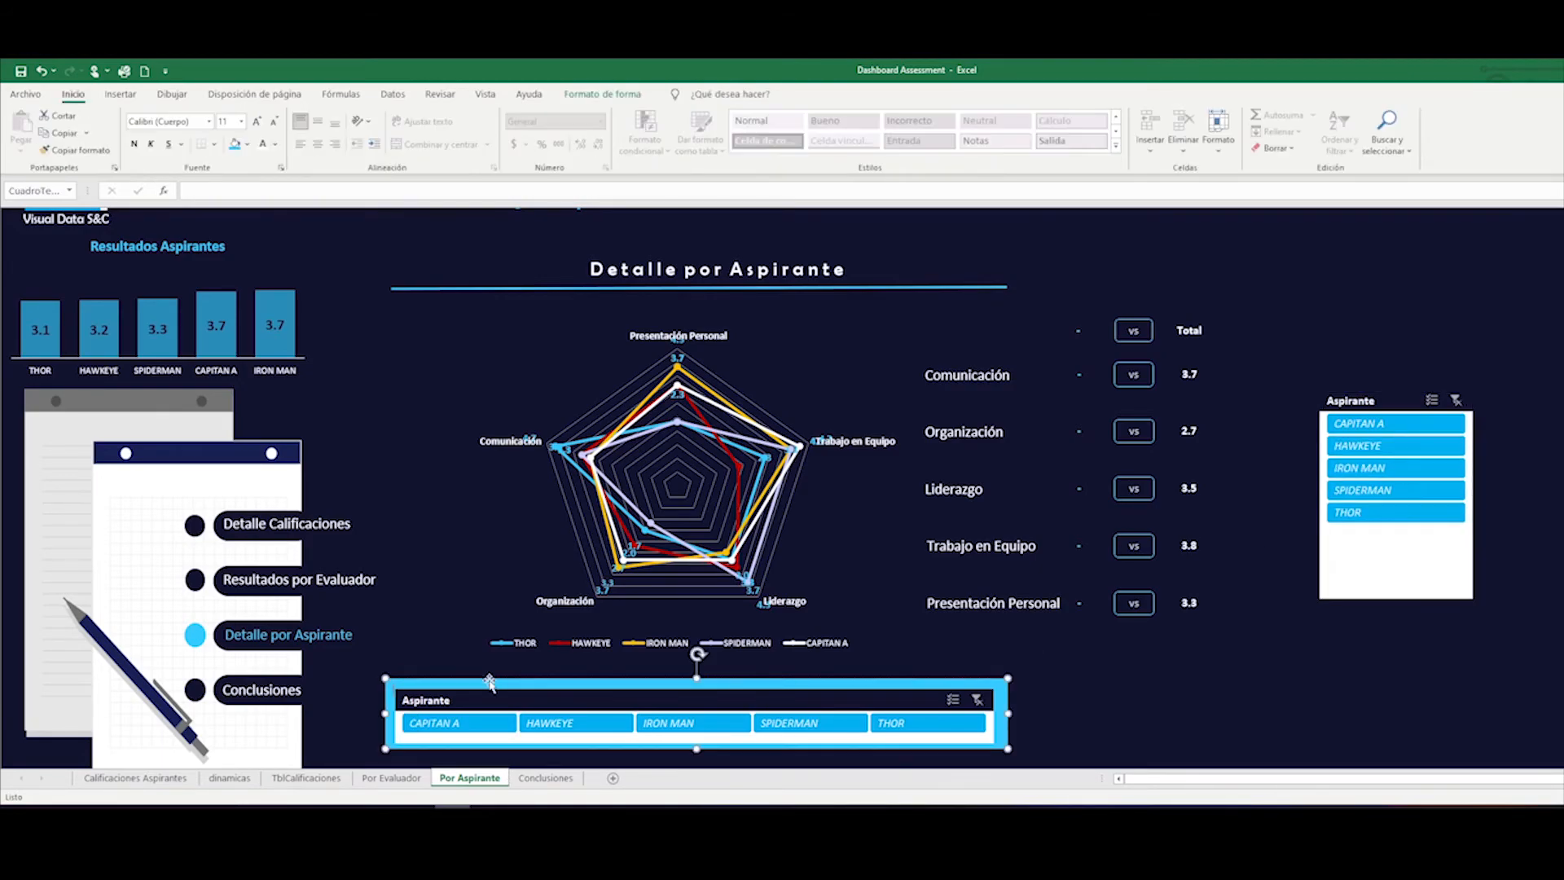
{"action": "mouse_move", "coordinate": [487, 679]}
{"action": "left_mouse_down"}
{"action": "mouse_move", "coordinate": [487, 600]}
{"action": "mouse_move", "coordinate": [486, 703]}
{"action": "mouse_move", "coordinate": [487, 666]}
{"action": "mouse_move", "coordinate": [489, 680]}
{"action": "left_mouse_up"}
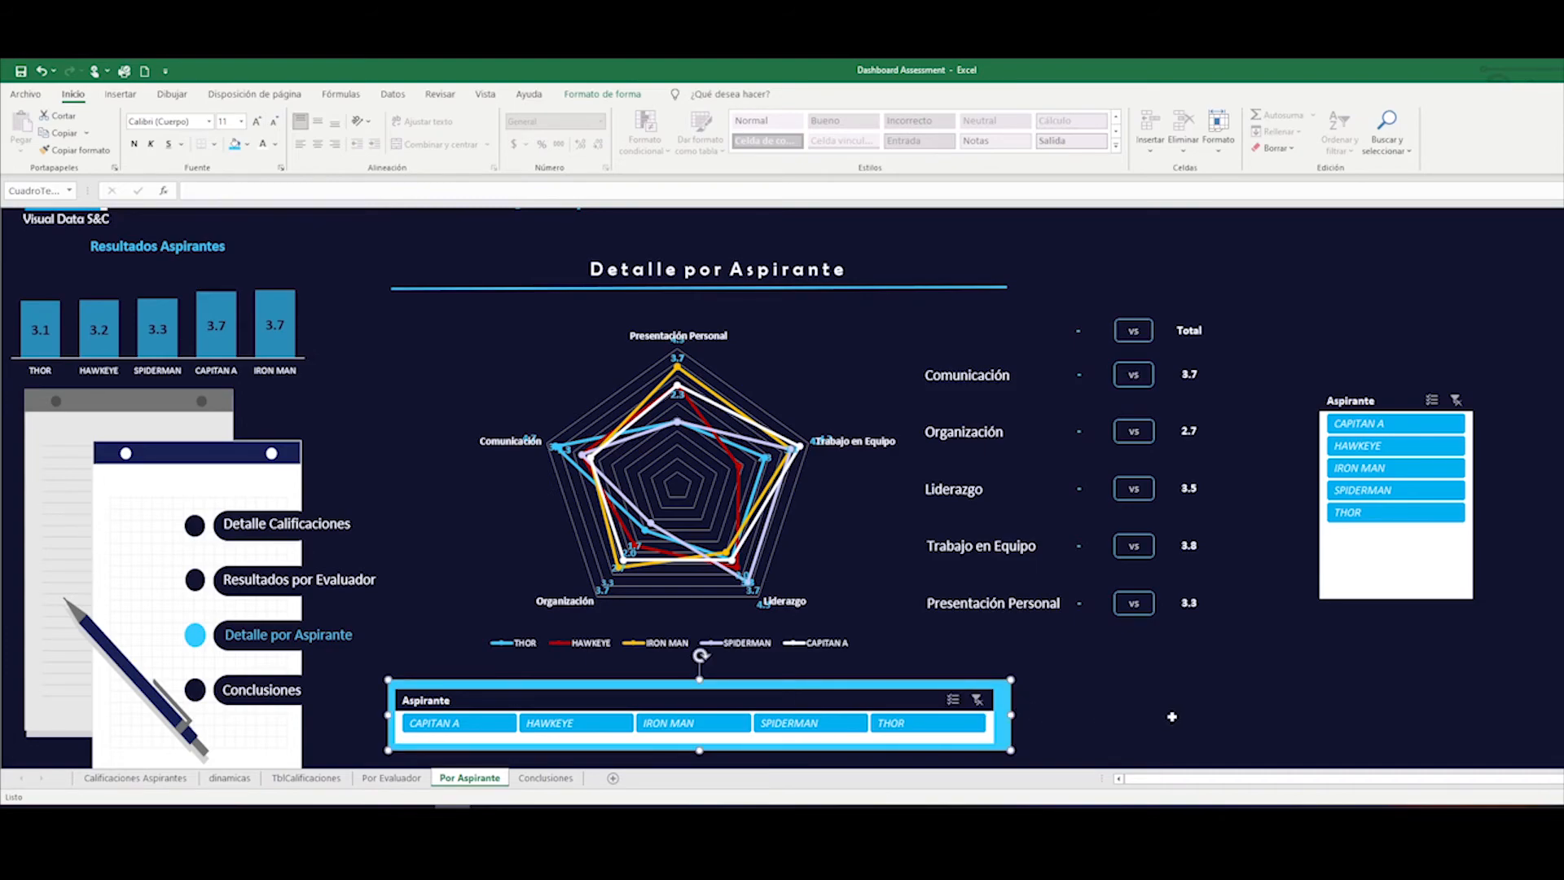
{"action": "left_click", "coordinate": [1164, 718]}
{"action": "left_click", "coordinate": [1375, 399]}
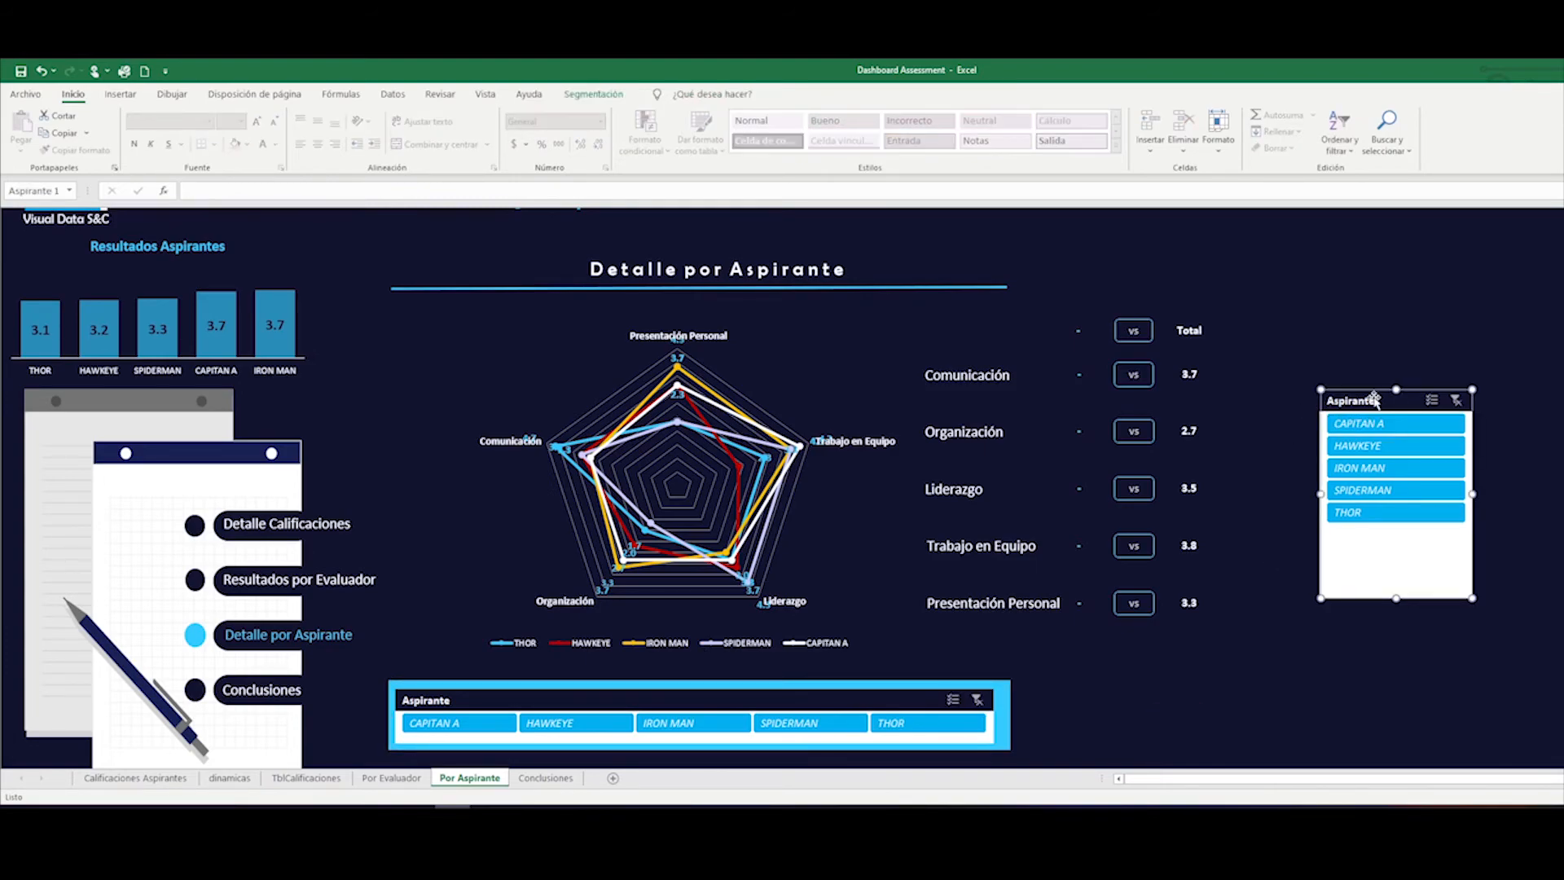
{"action": "key", "text": "Delete"}
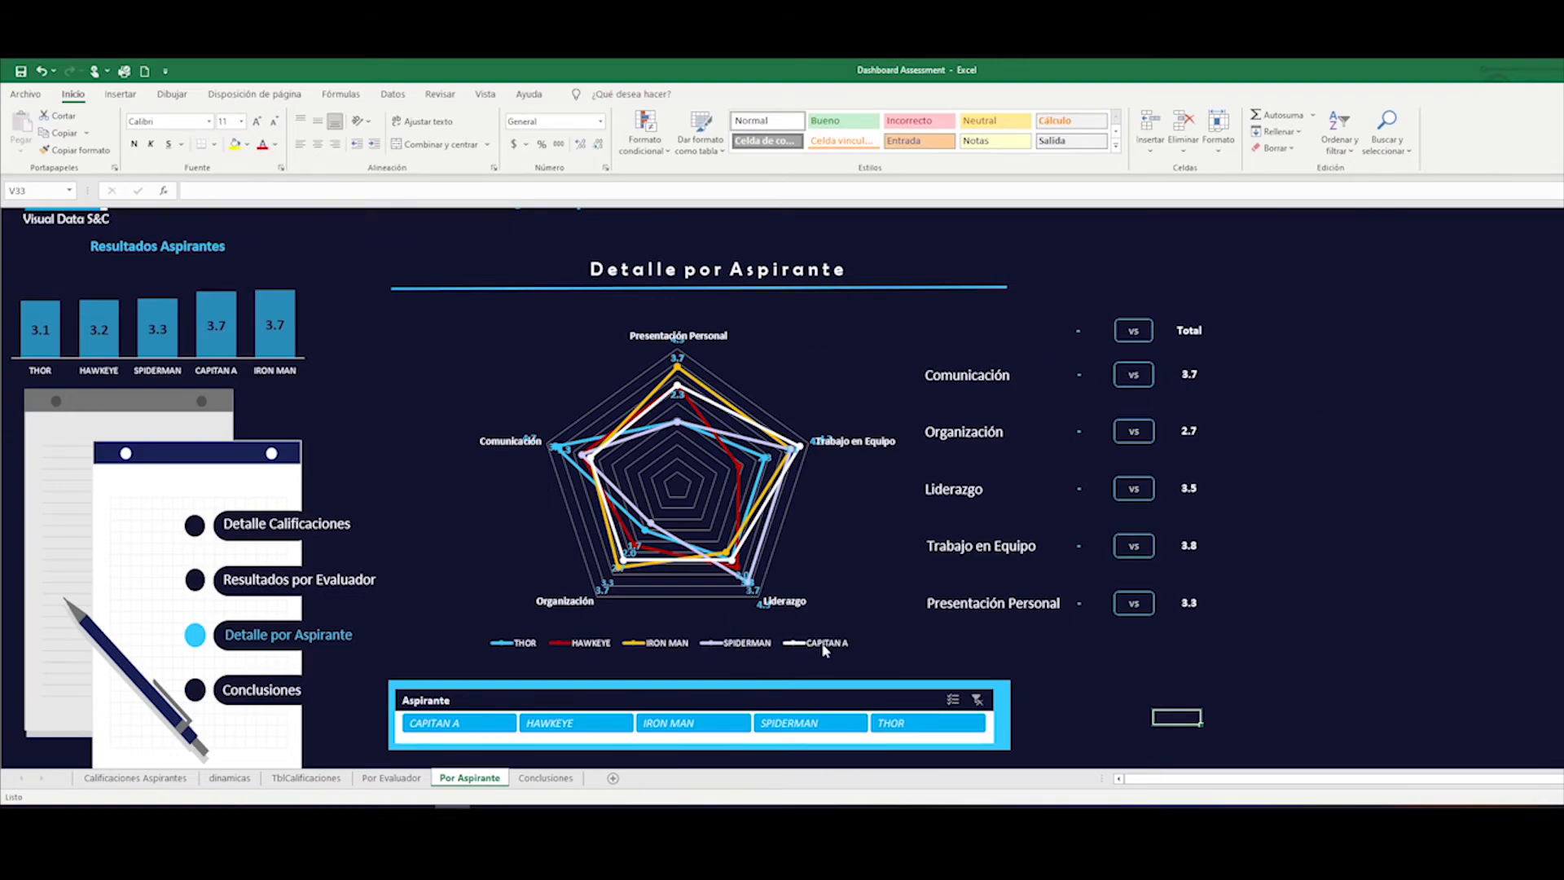
- Filter the dashboard to SPIDERMAN and widen the candidate name text box beside vs so the whole name fits
{"action": "left_click", "coordinate": [788, 723], "text": "ctrl"}
{"action": "left_click", "coordinate": [789, 723]}
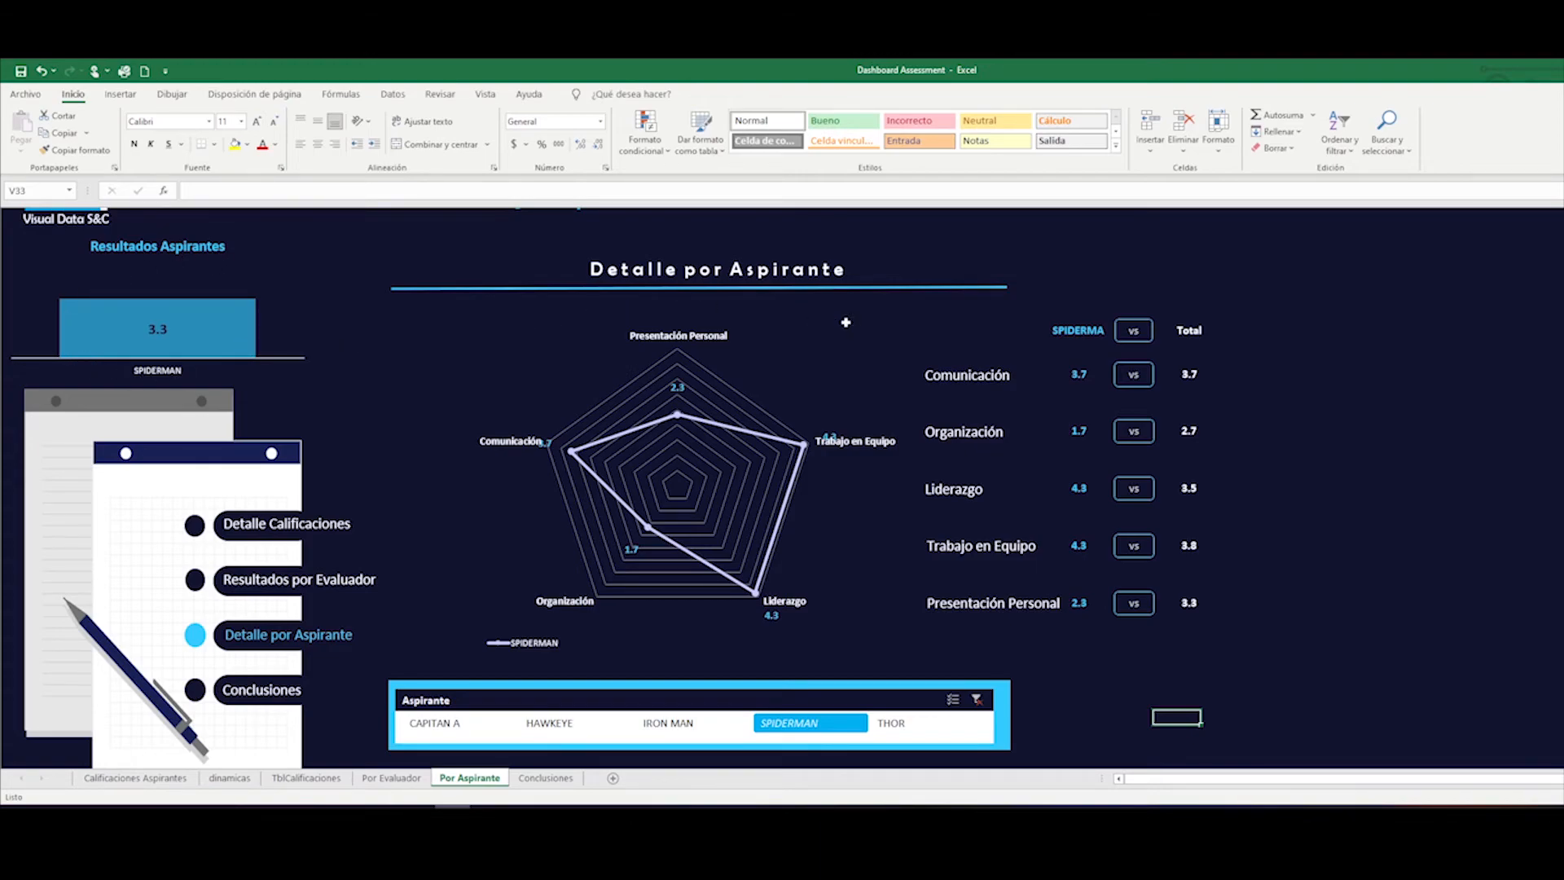
{"action": "left_click", "coordinate": [1084, 330]}
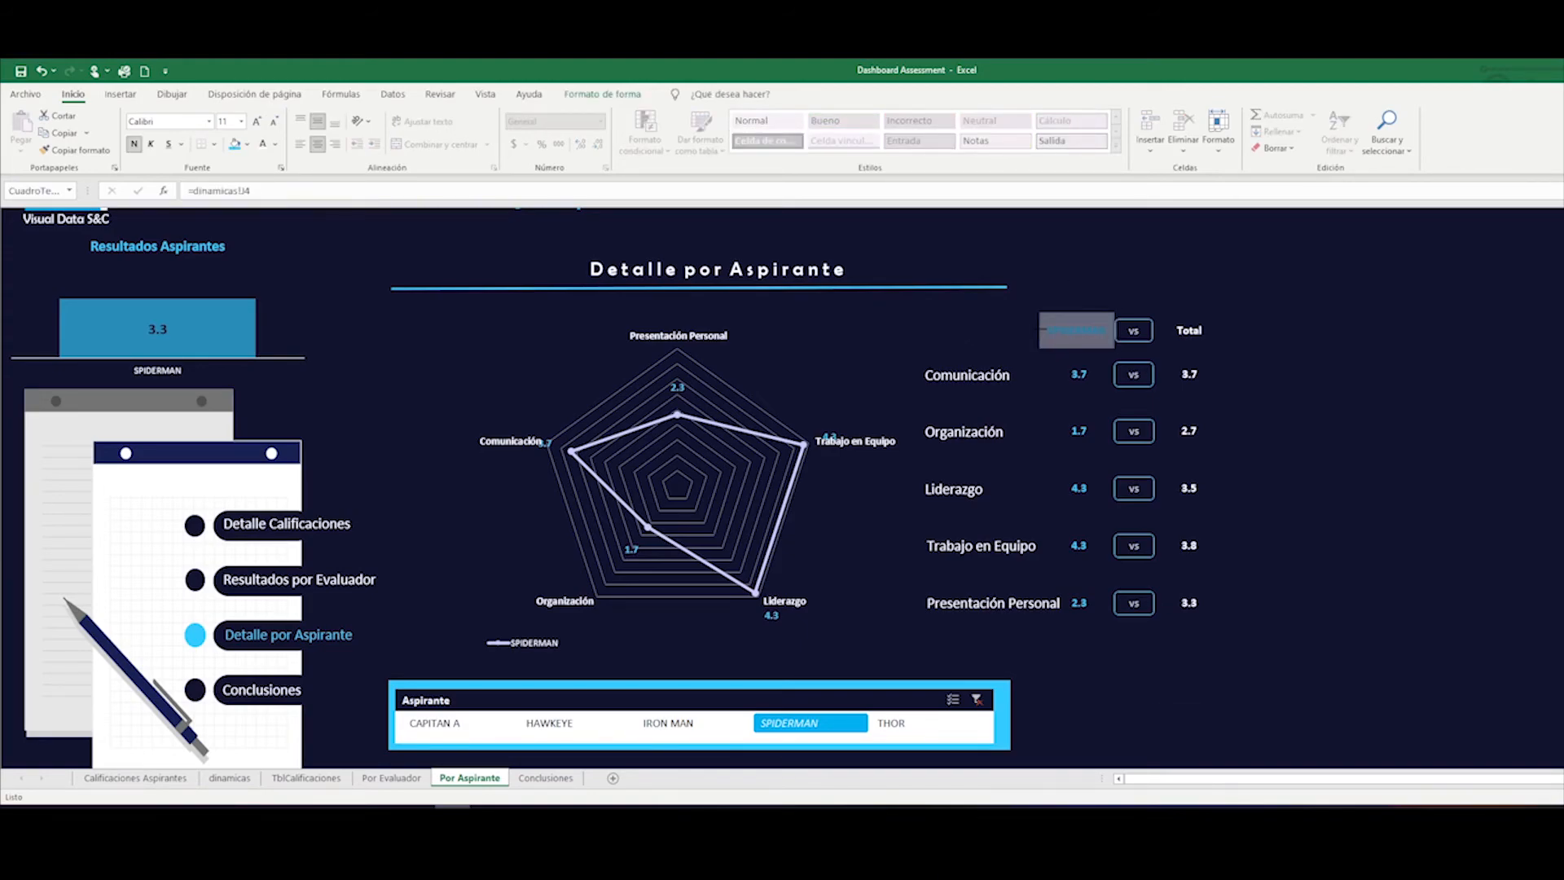
{"action": "left_click", "coordinate": [1302, 340]}
{"action": "left_click", "coordinate": [1083, 340]}
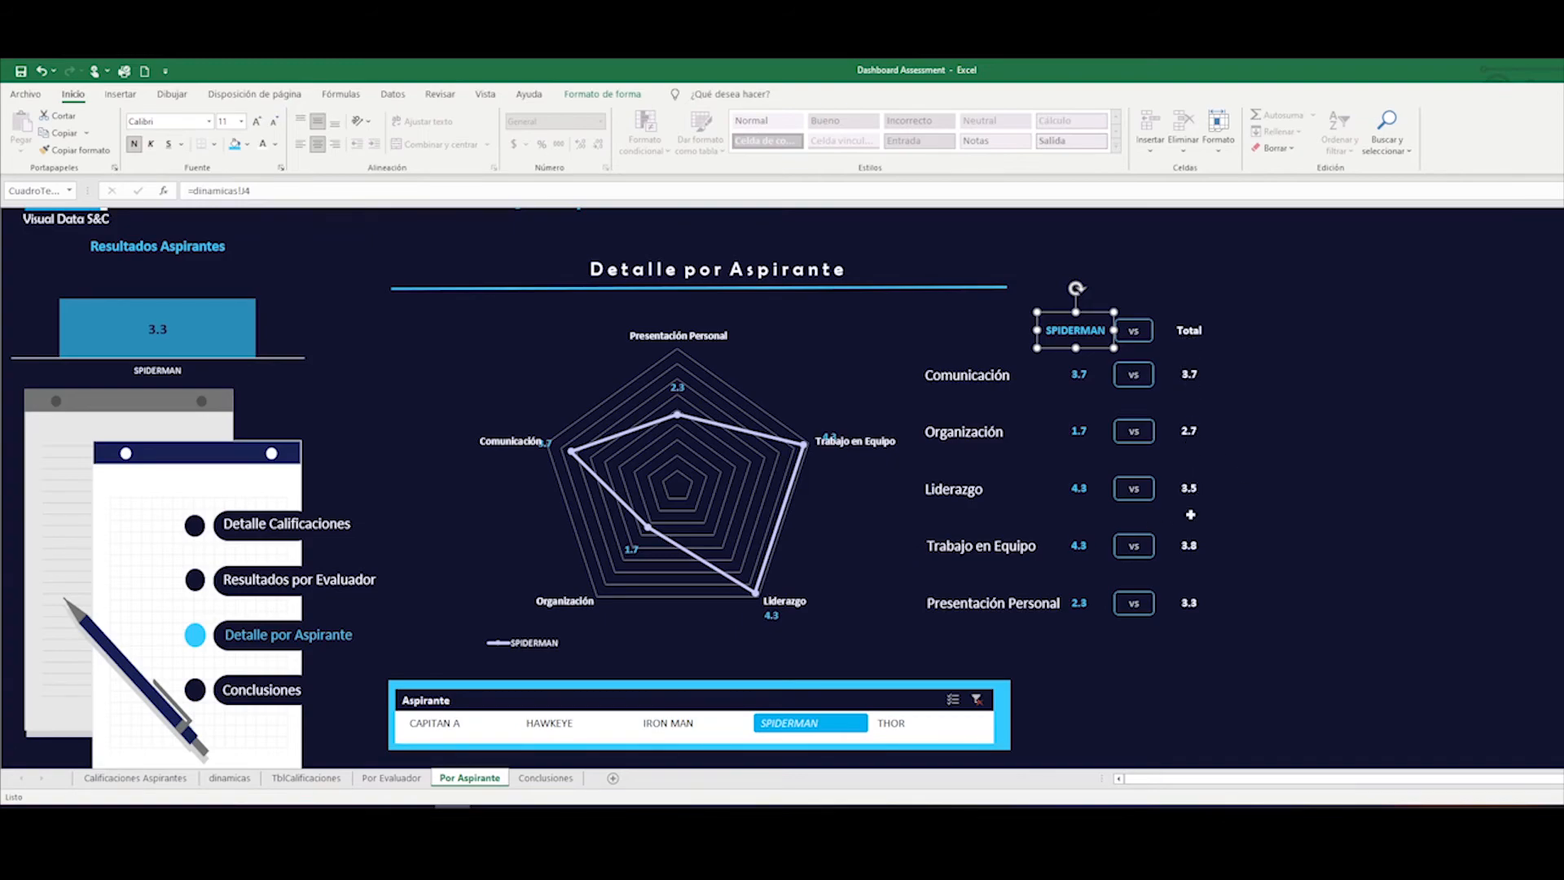
- Test the comparison table by filtering the Aspirante slicer to THOR and CAPITAN A, and clear the filter
{"action": "left_click", "coordinate": [920, 723]}
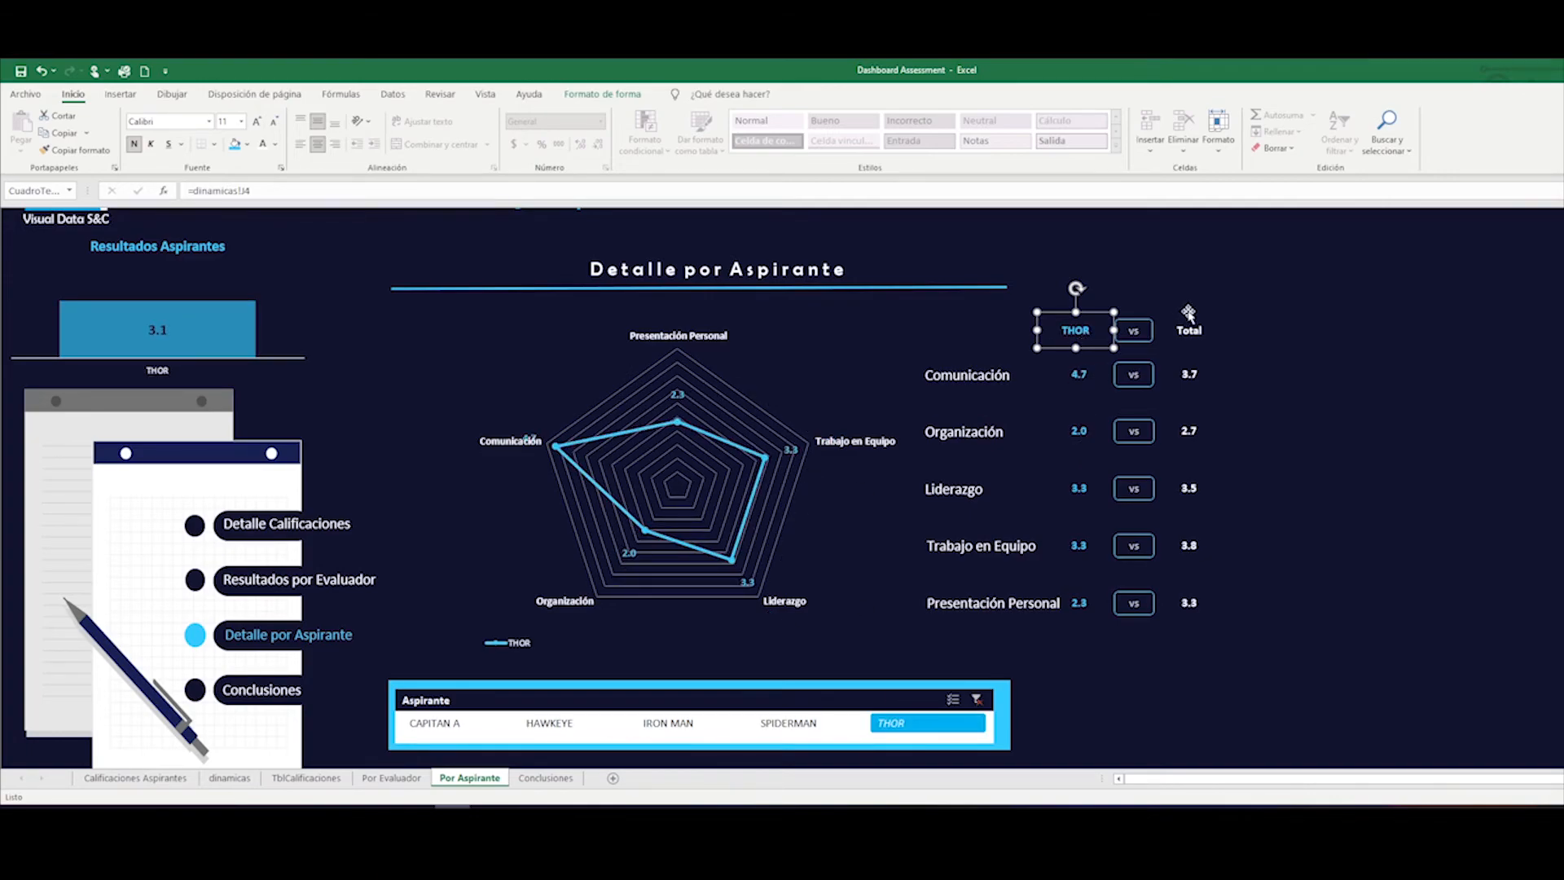
{"action": "left_click", "coordinate": [450, 723]}
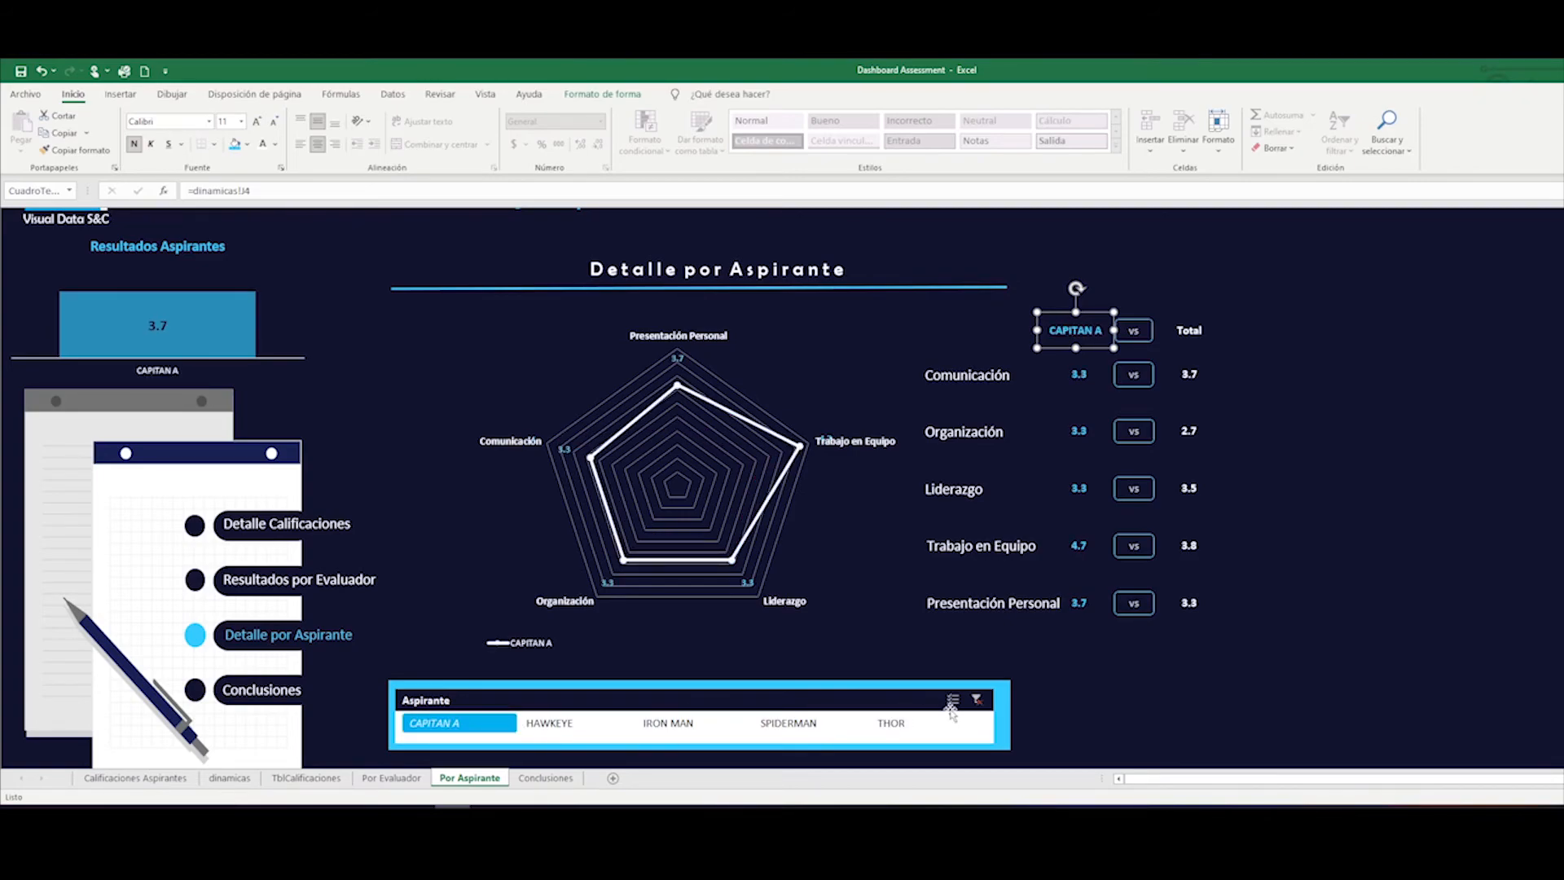
{"action": "left_click", "coordinate": [976, 701]}
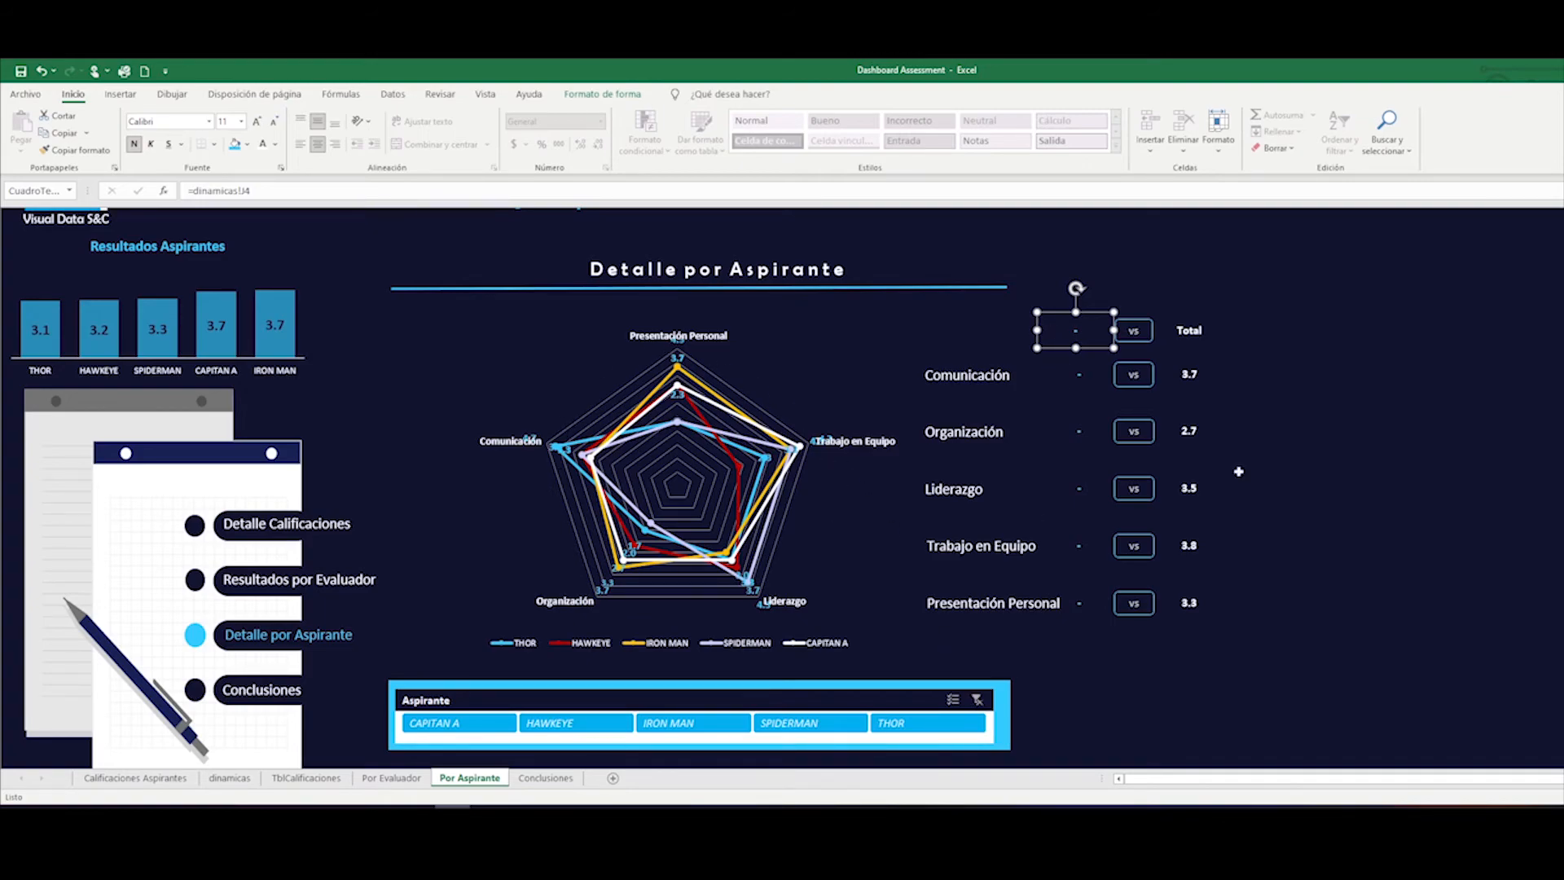
{"action": "left_click", "coordinate": [1553, 375]}
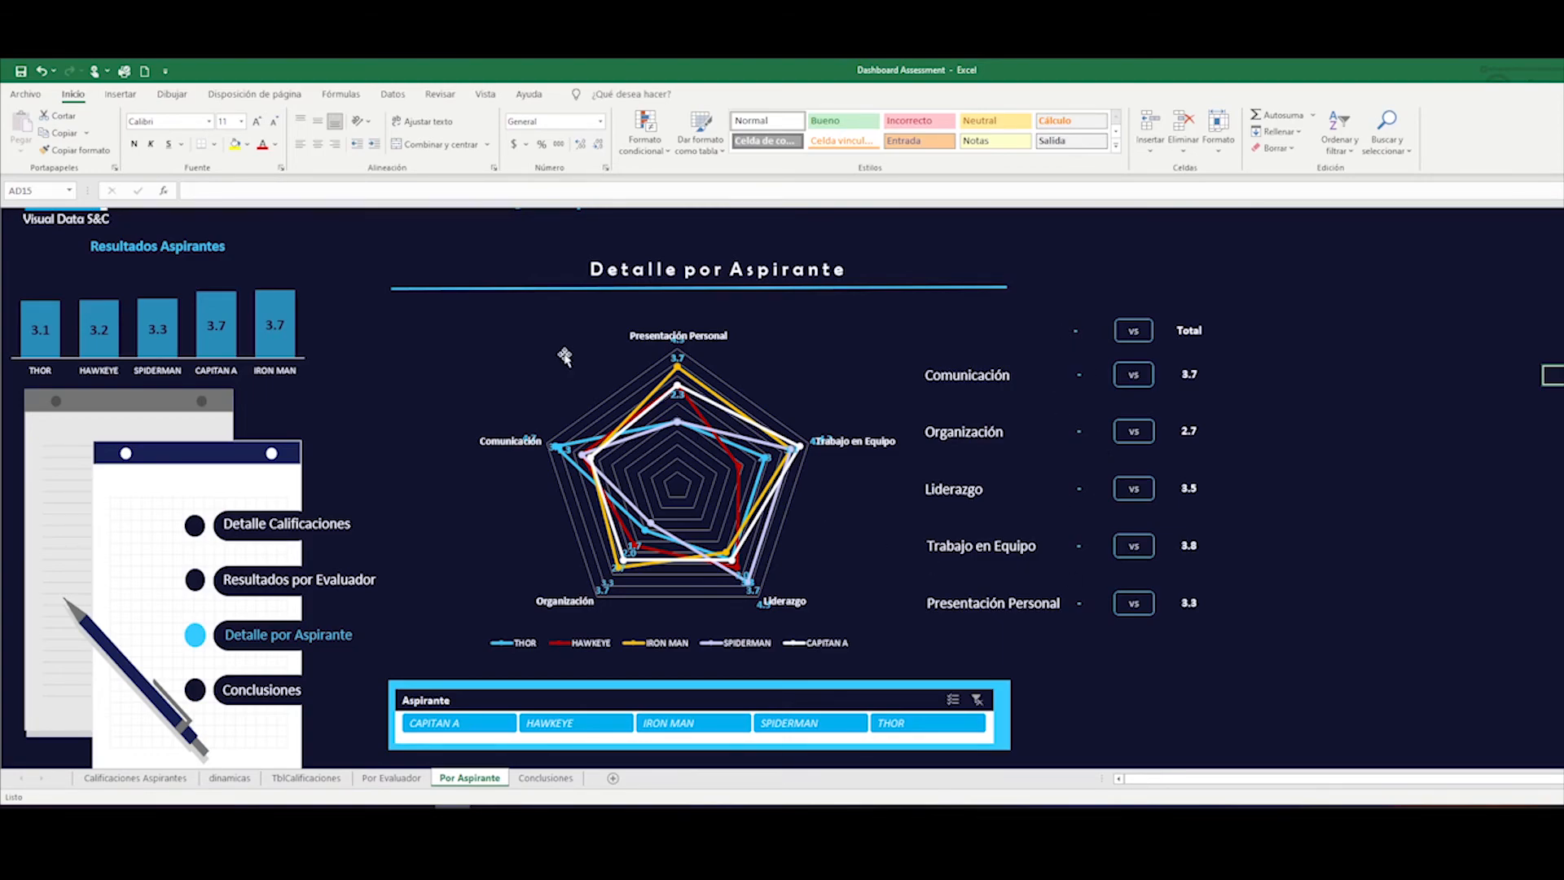
- Show THOR's radar chart and comparison scores through the Aspirante slicer, and restore all candidates
{"action": "left_click", "coordinate": [908, 723]}
{"action": "left_click", "coordinate": [818, 725]}
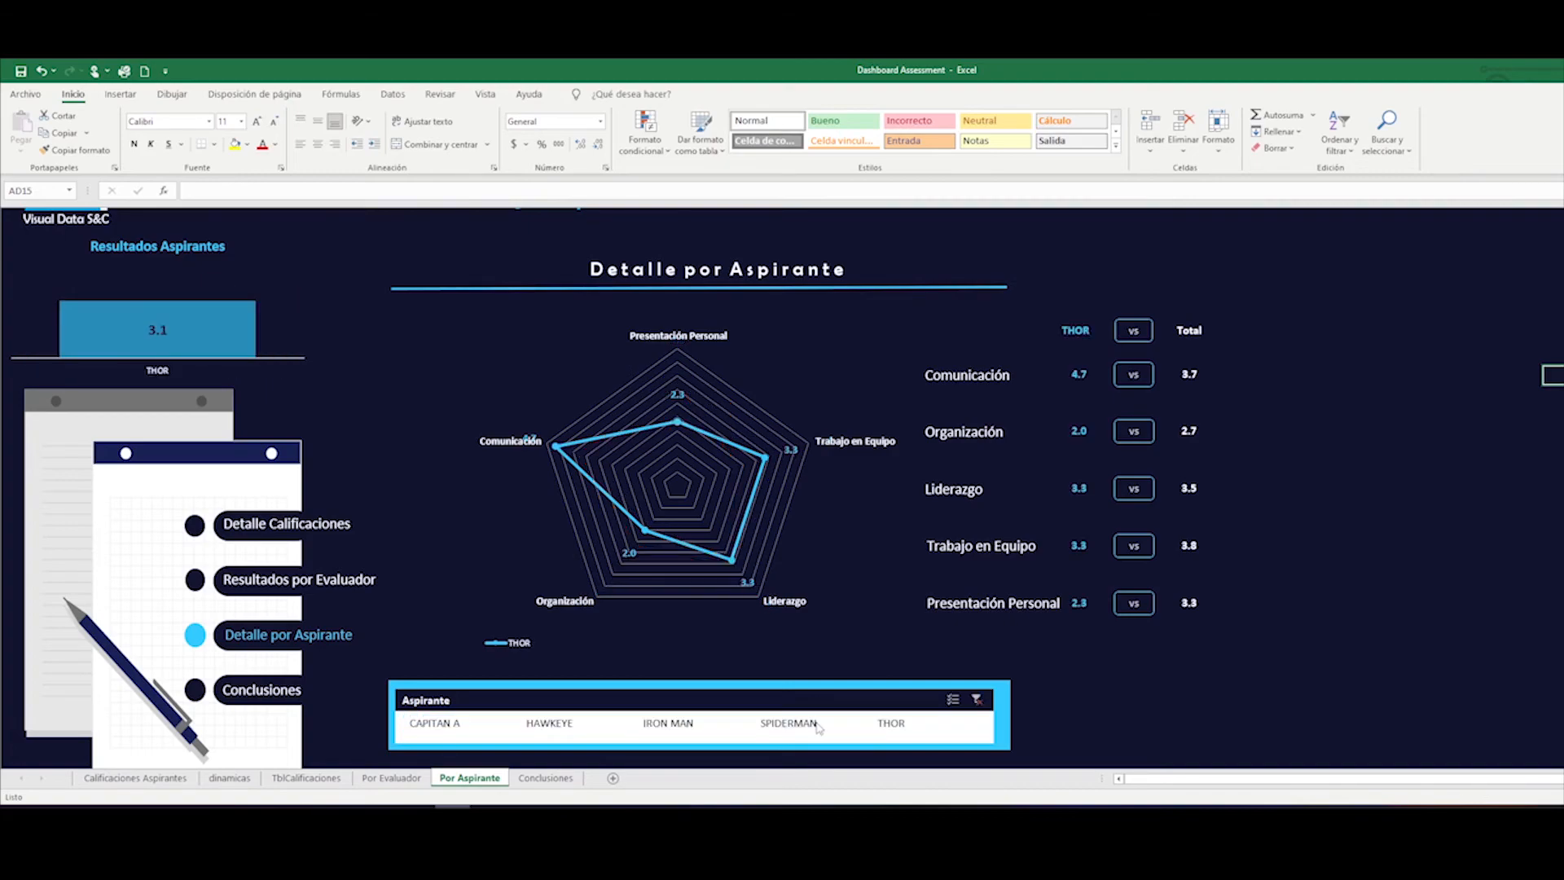
{"action": "left_click", "coordinate": [969, 725]}
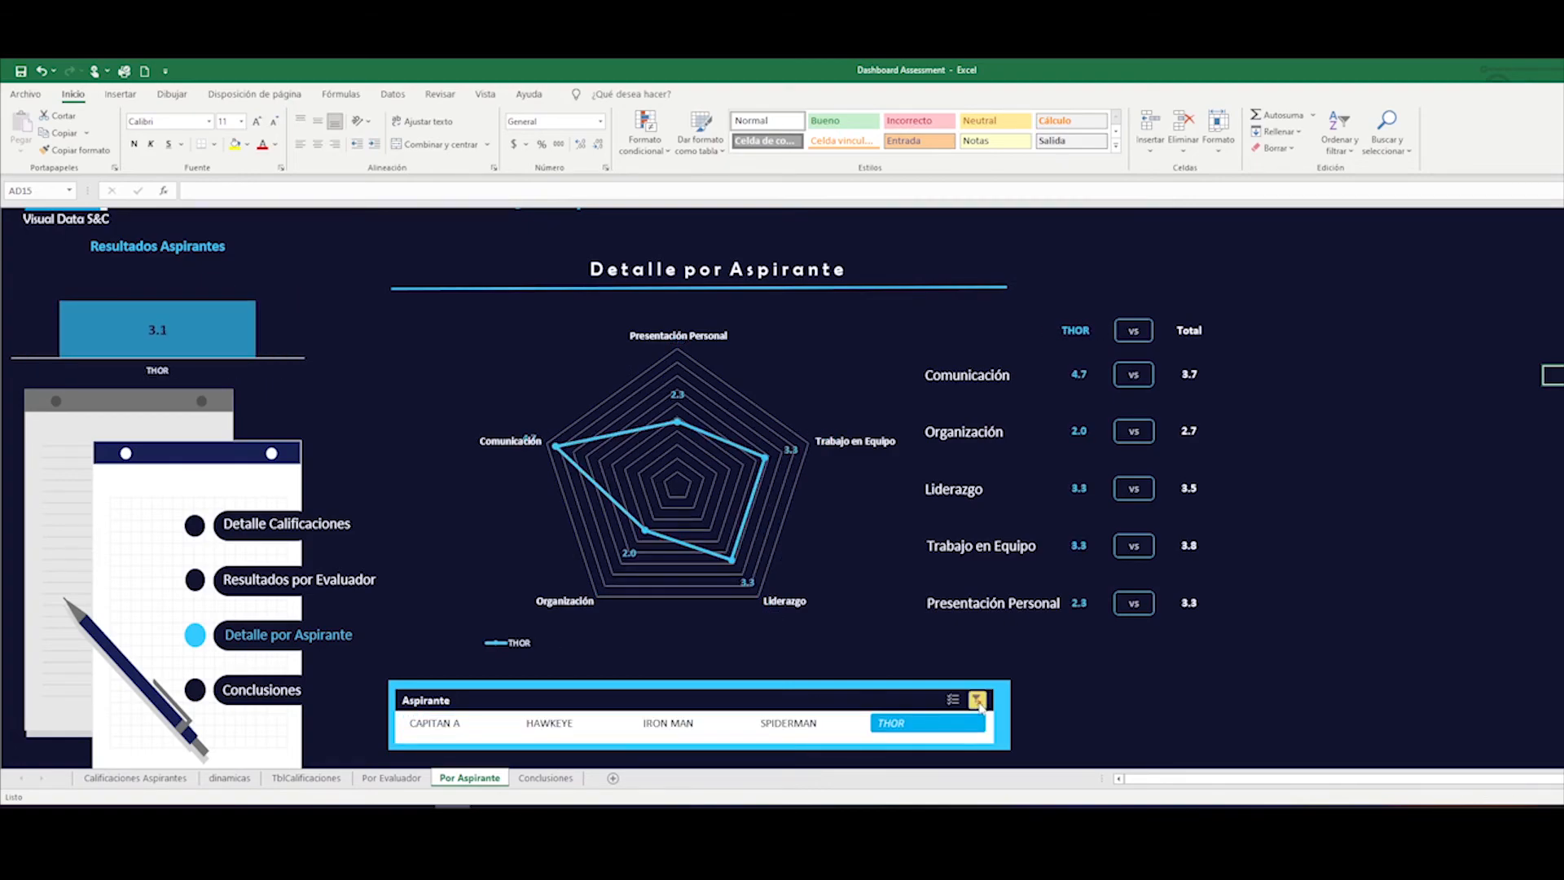
{"action": "left_click", "coordinate": [978, 701]}
- Check the cell links of the candidate text boxes, from the name header down to the Presentación Personal score
{"action": "left_click", "coordinate": [1078, 335]}
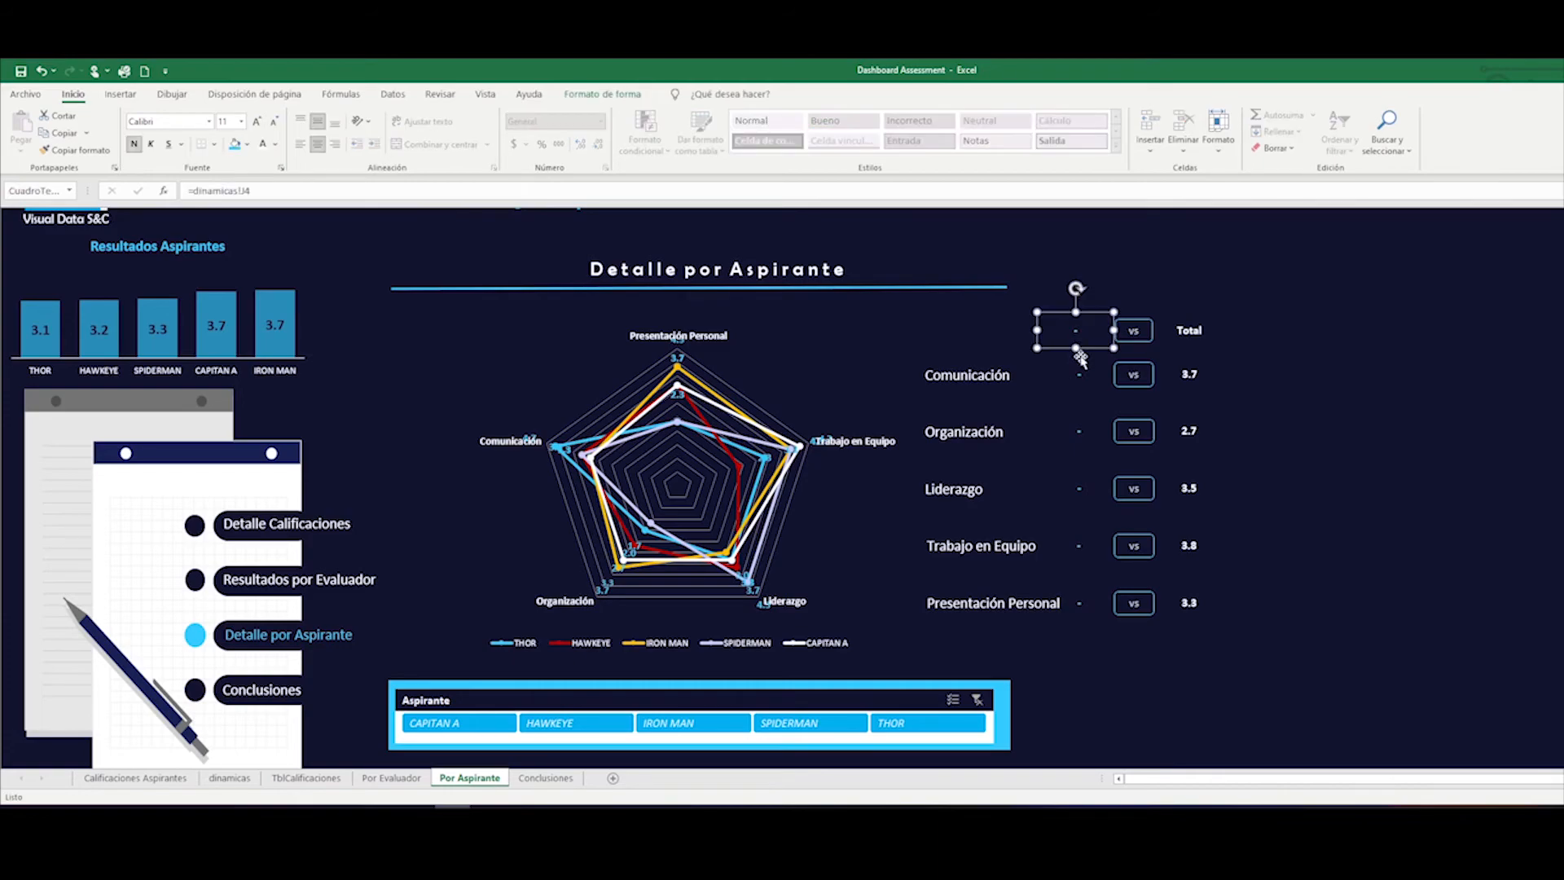
{"action": "left_click", "coordinate": [1078, 373]}
{"action": "left_click", "coordinate": [1078, 432]}
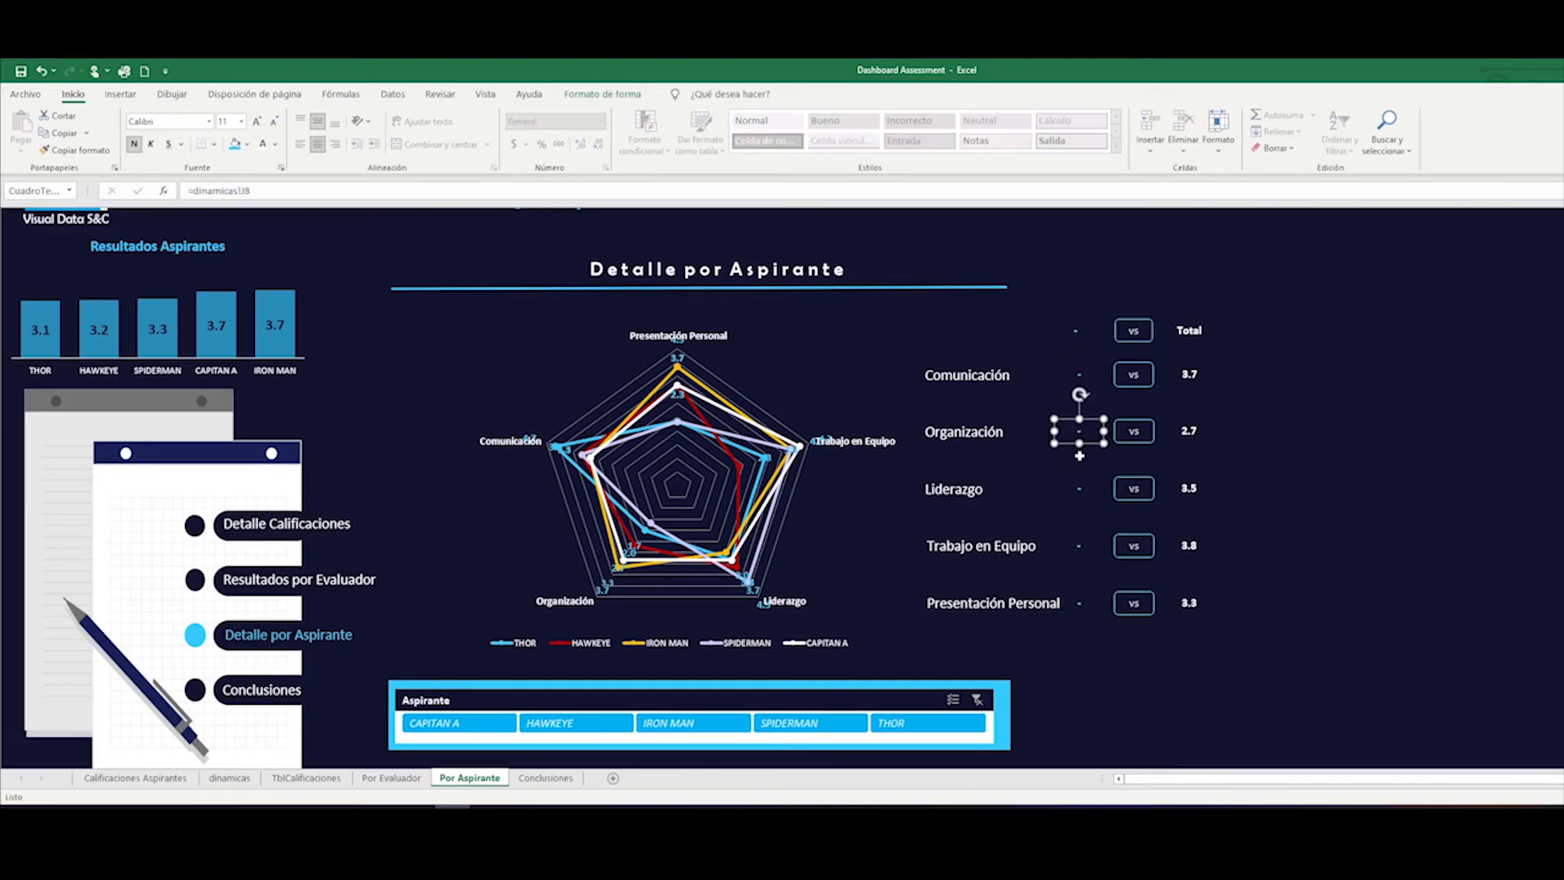
{"action": "left_click", "coordinate": [1078, 488]}
{"action": "left_click", "coordinate": [1078, 546]}
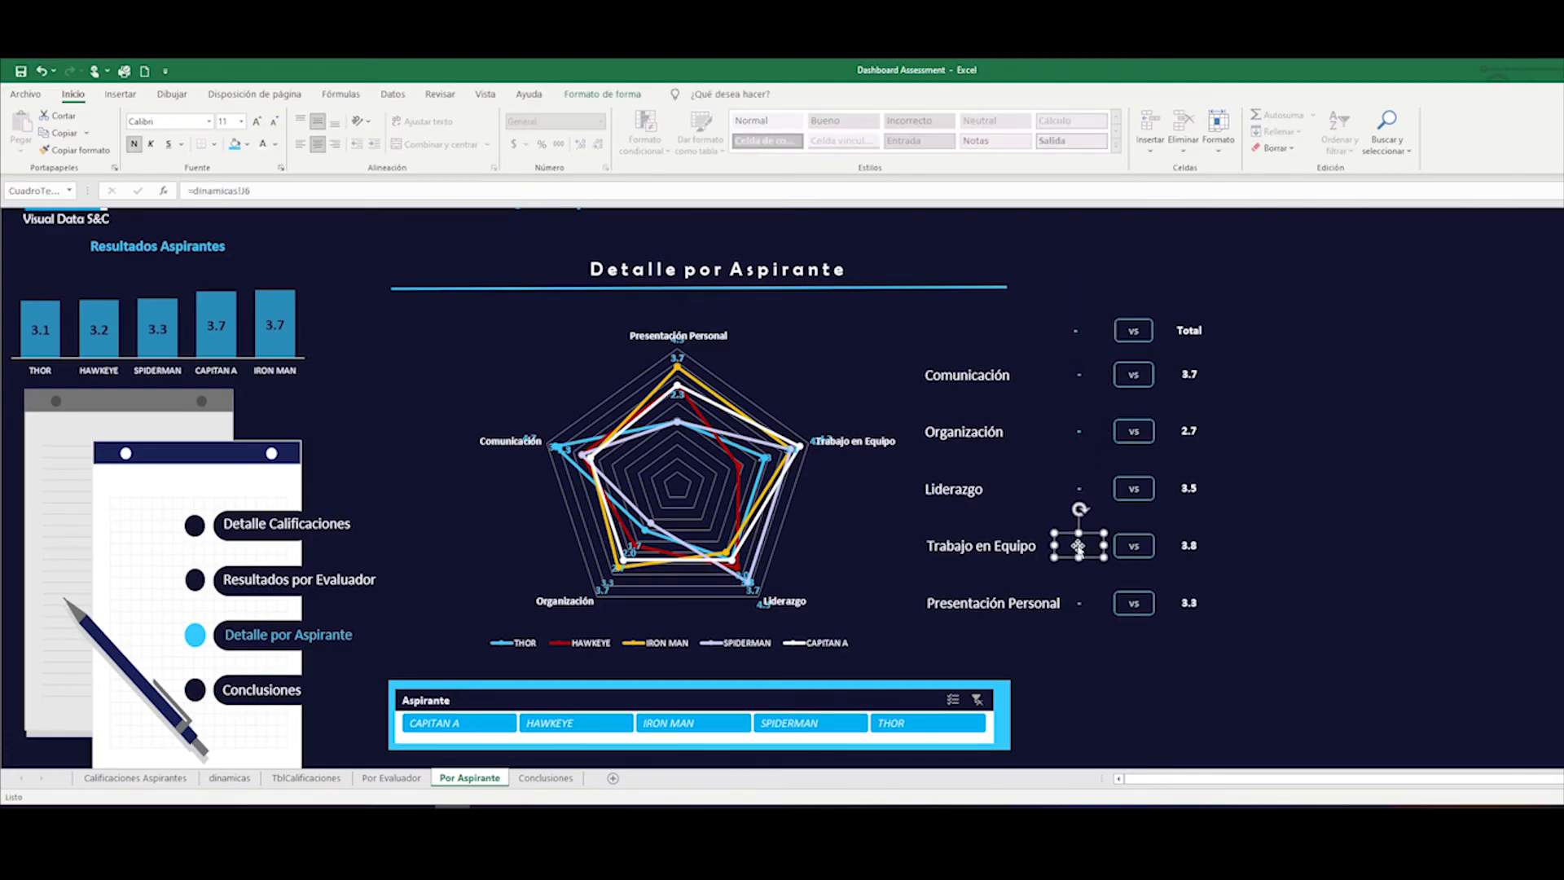
{"action": "left_click", "coordinate": [1079, 602]}
- Inspect the Presentación Personal, Trabajo en Equipo and Liderazgo labels and the vs boxes for cell links
{"action": "left_click", "coordinate": [1012, 605]}
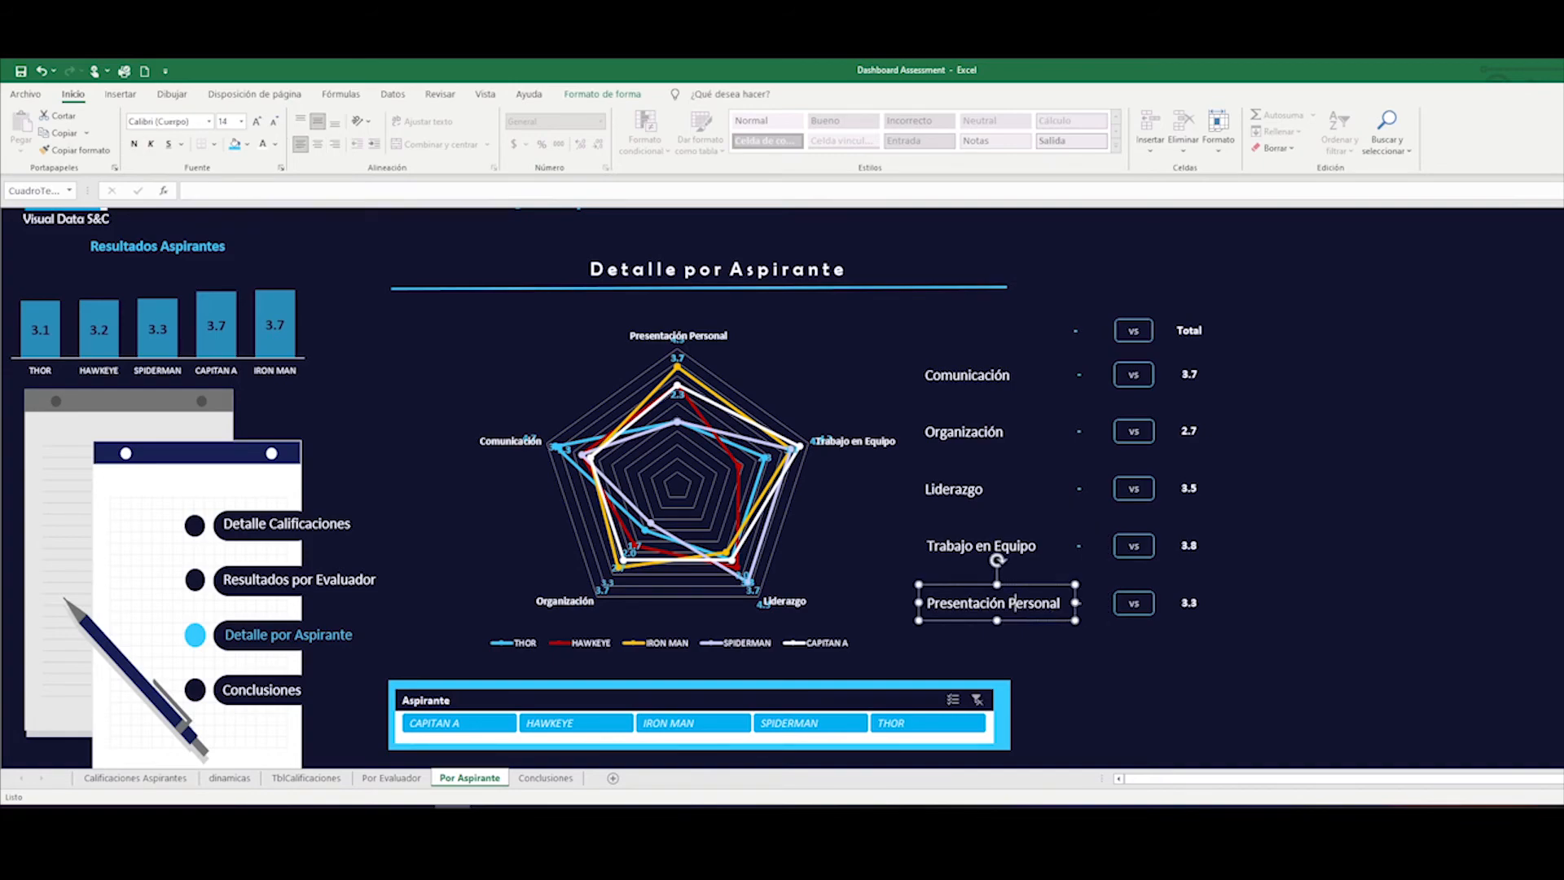
{"action": "left_click", "coordinate": [1017, 545]}
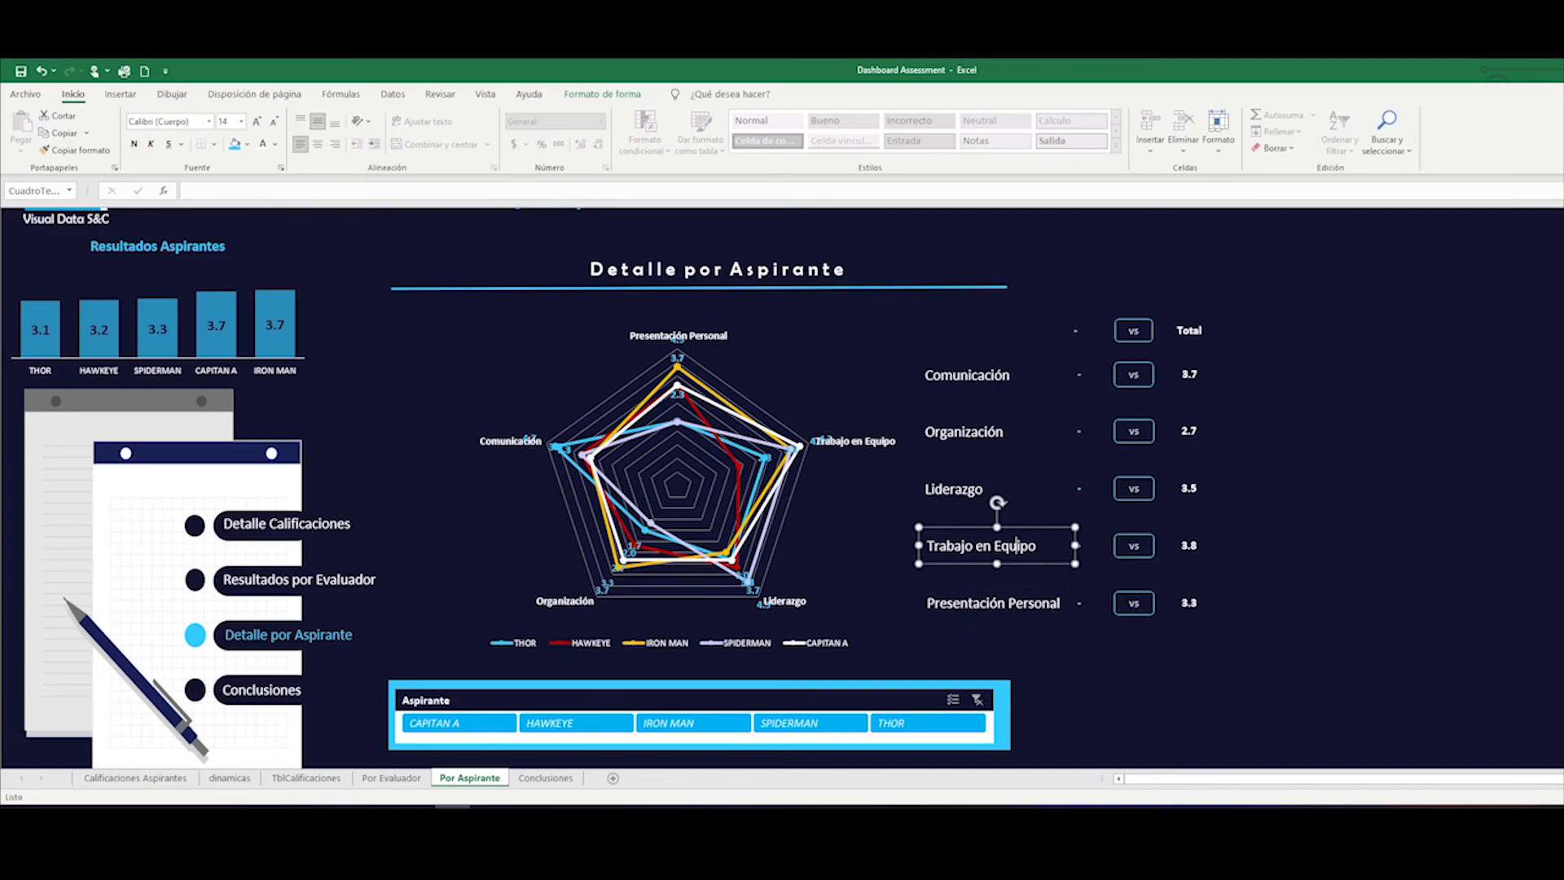
{"action": "left_click", "coordinate": [983, 488]}
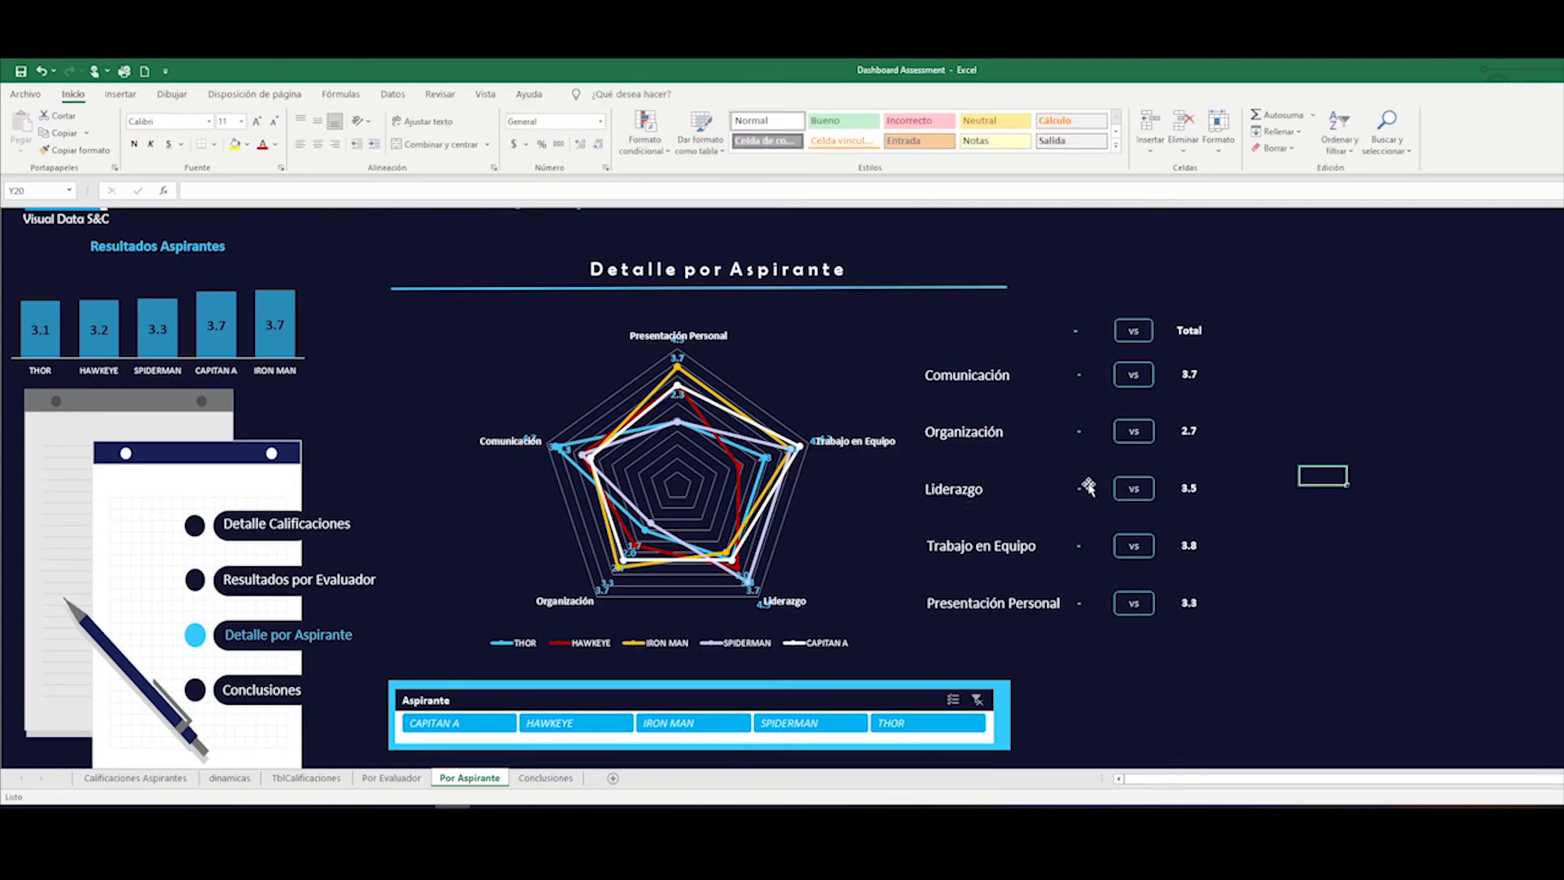
{"action": "left_click", "coordinate": [1132, 489]}
{"action": "left_click", "coordinate": [1130, 431]}
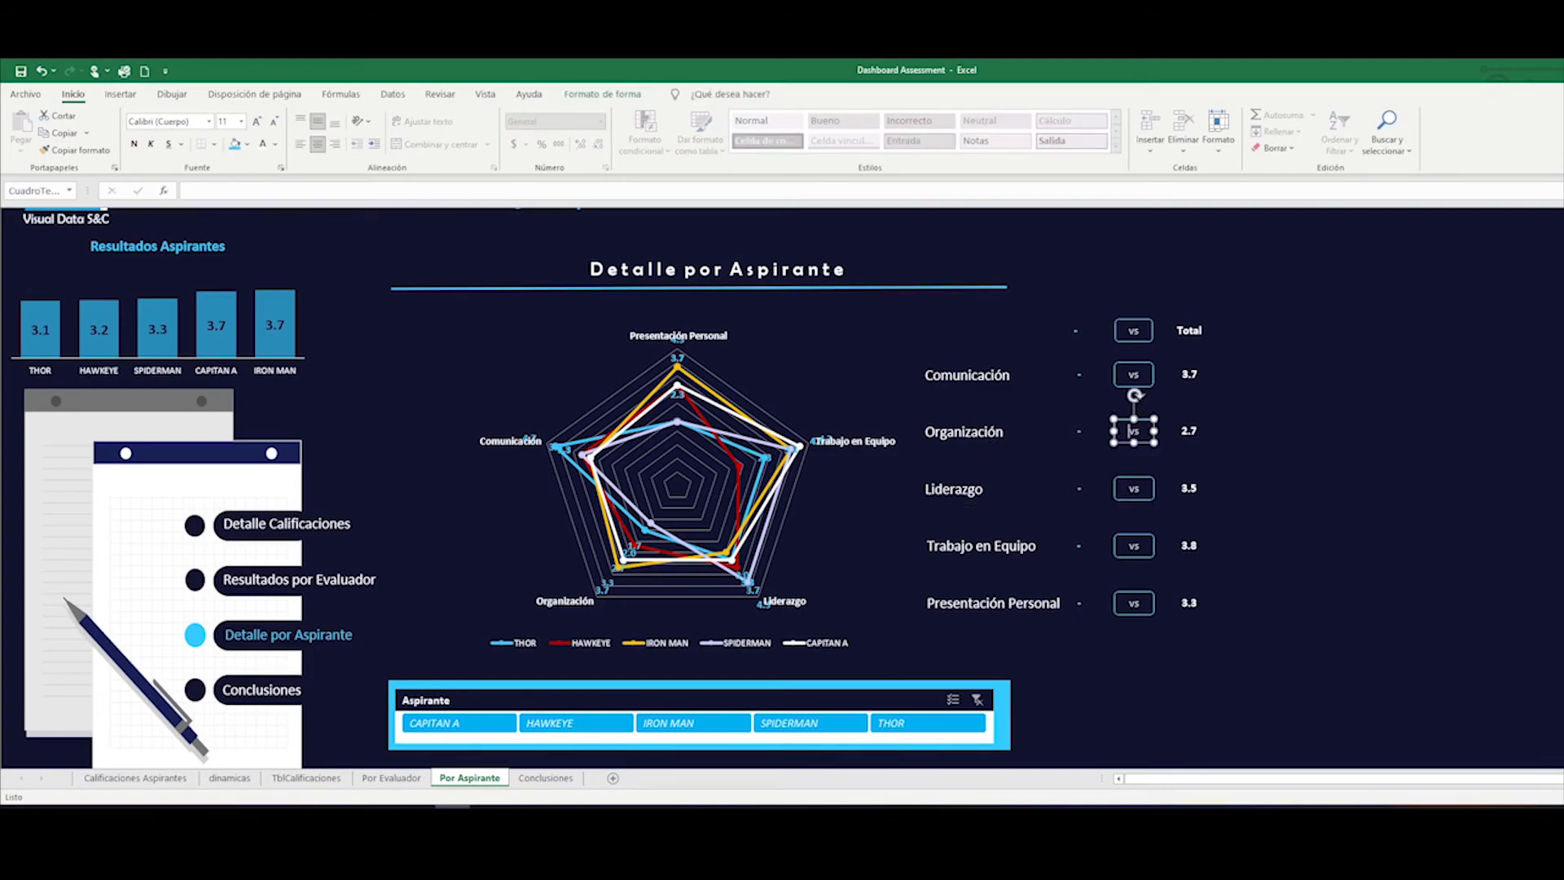
{"action": "left_click", "coordinate": [1338, 344]}
- Examine the formula behind the candidate name text box above the scores, leaving it unedited
{"action": "left_click", "coordinate": [1086, 319]}
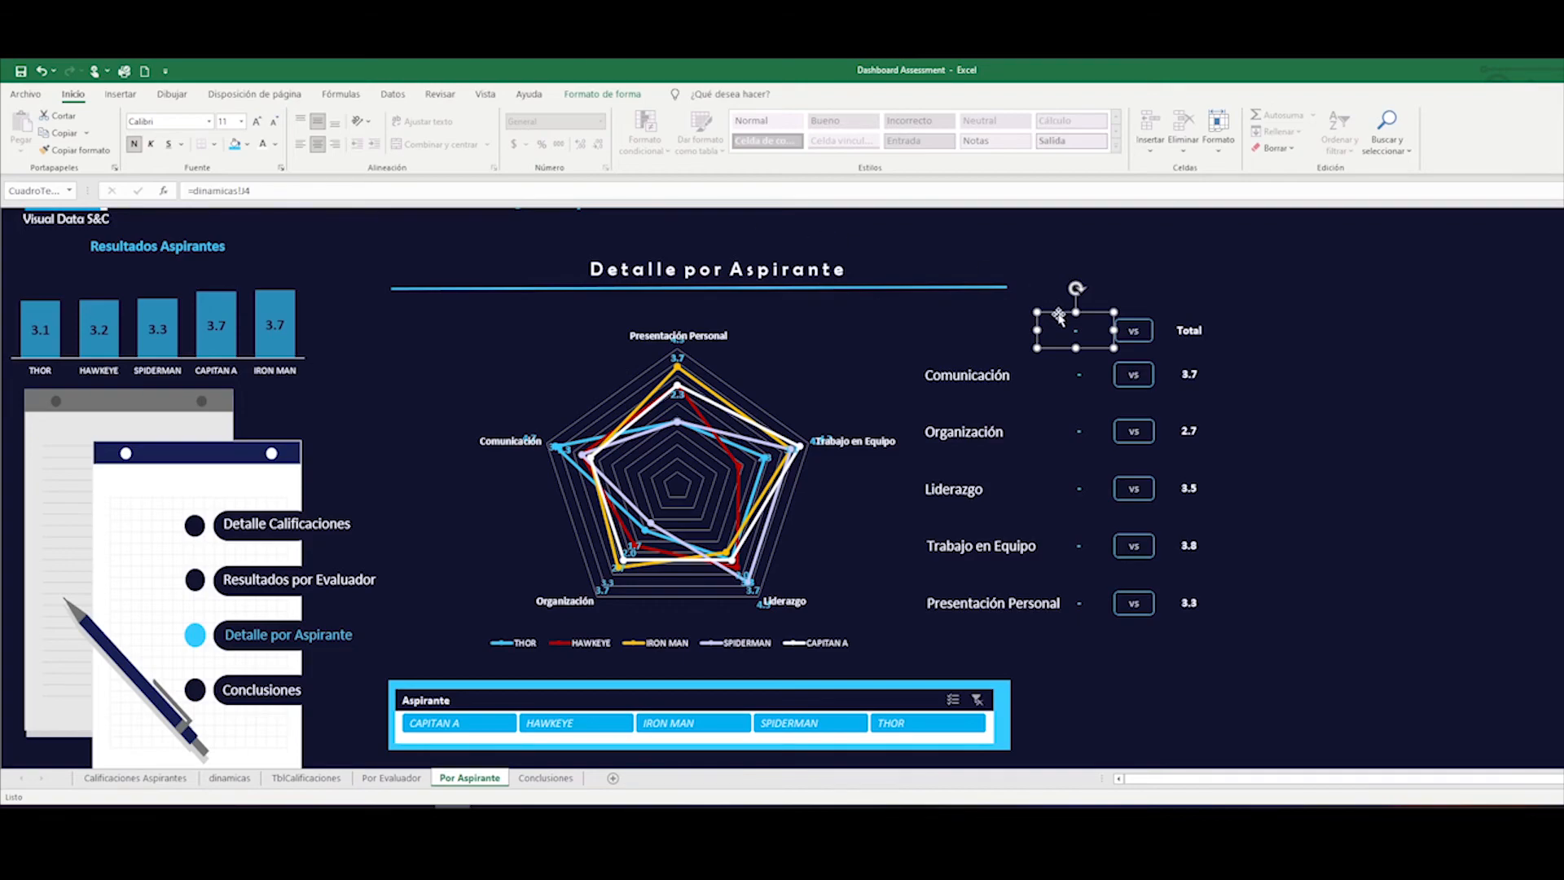
{"action": "left_click_drag", "start_coordinate": [284, 191], "coordinate": [193, 191]}
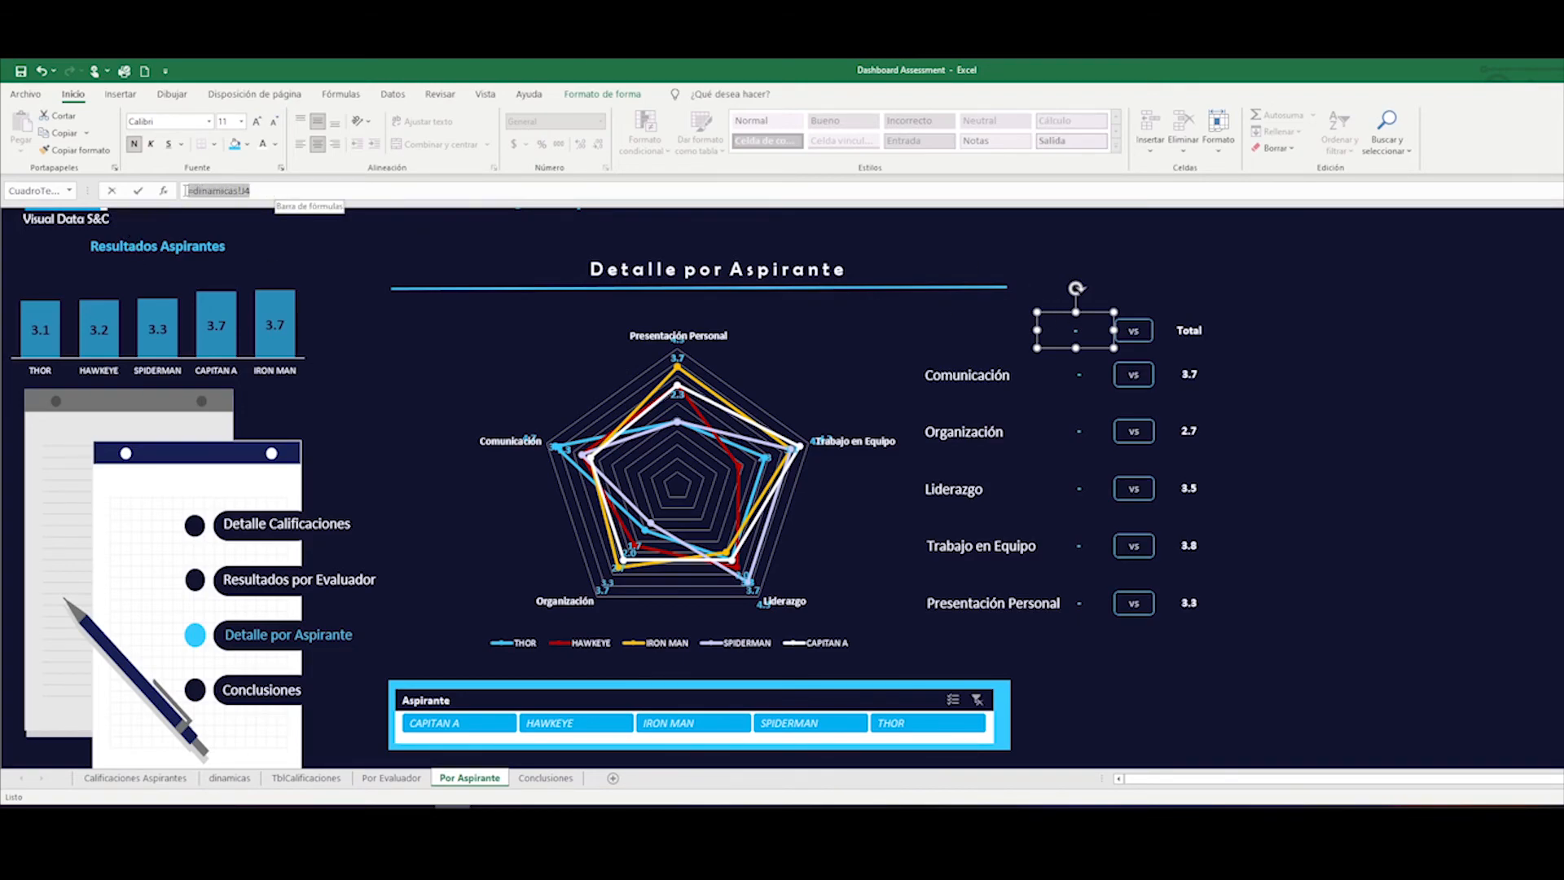
{"action": "left_click", "coordinate": [258, 192]}
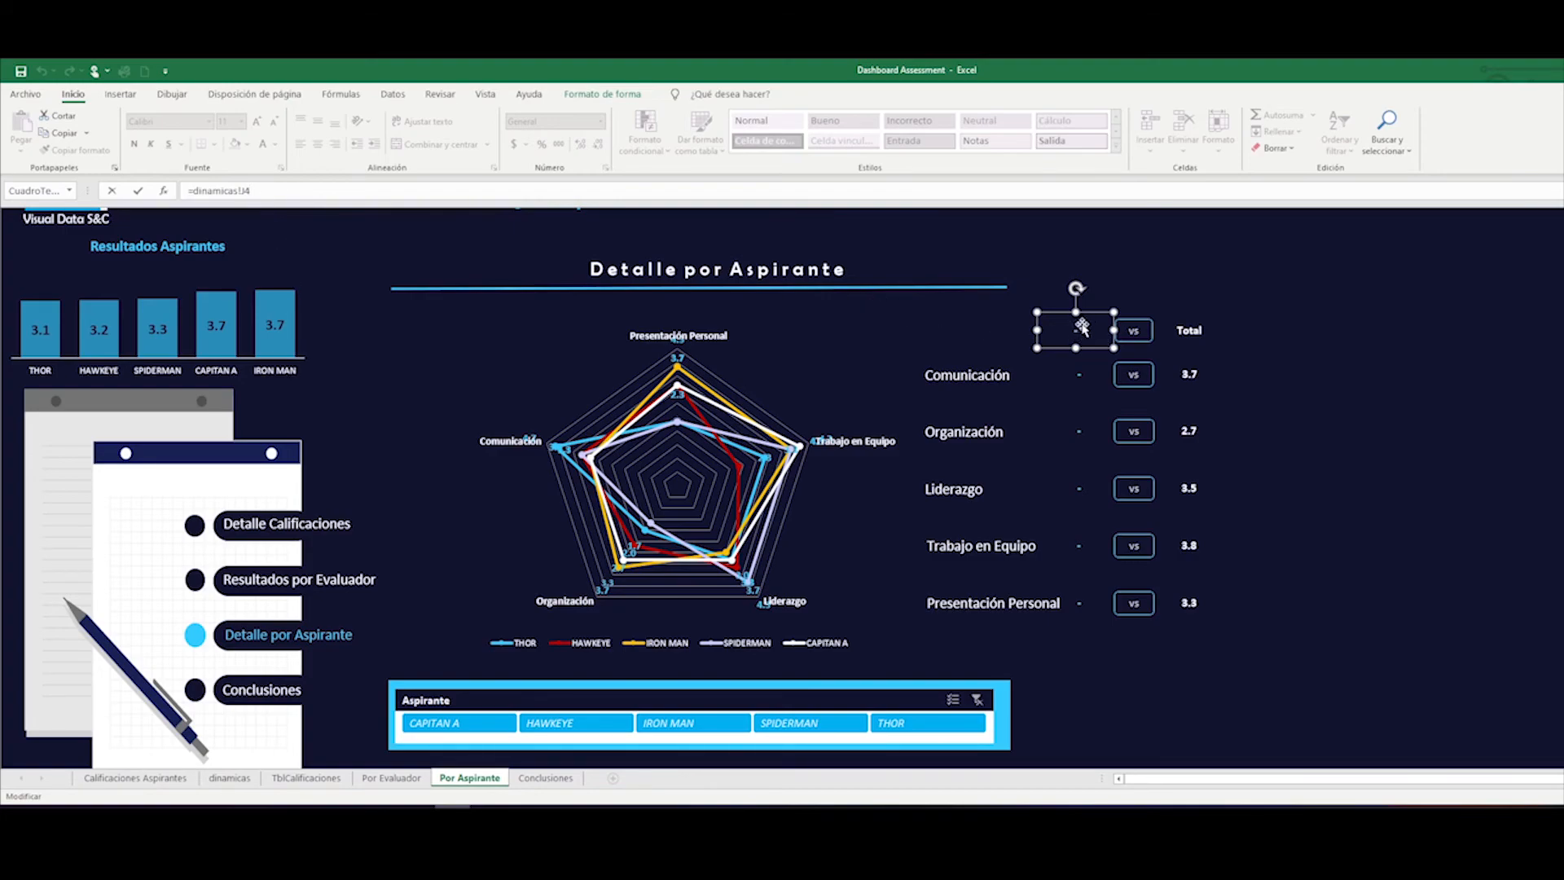
{"action": "left_click", "coordinate": [1373, 356]}
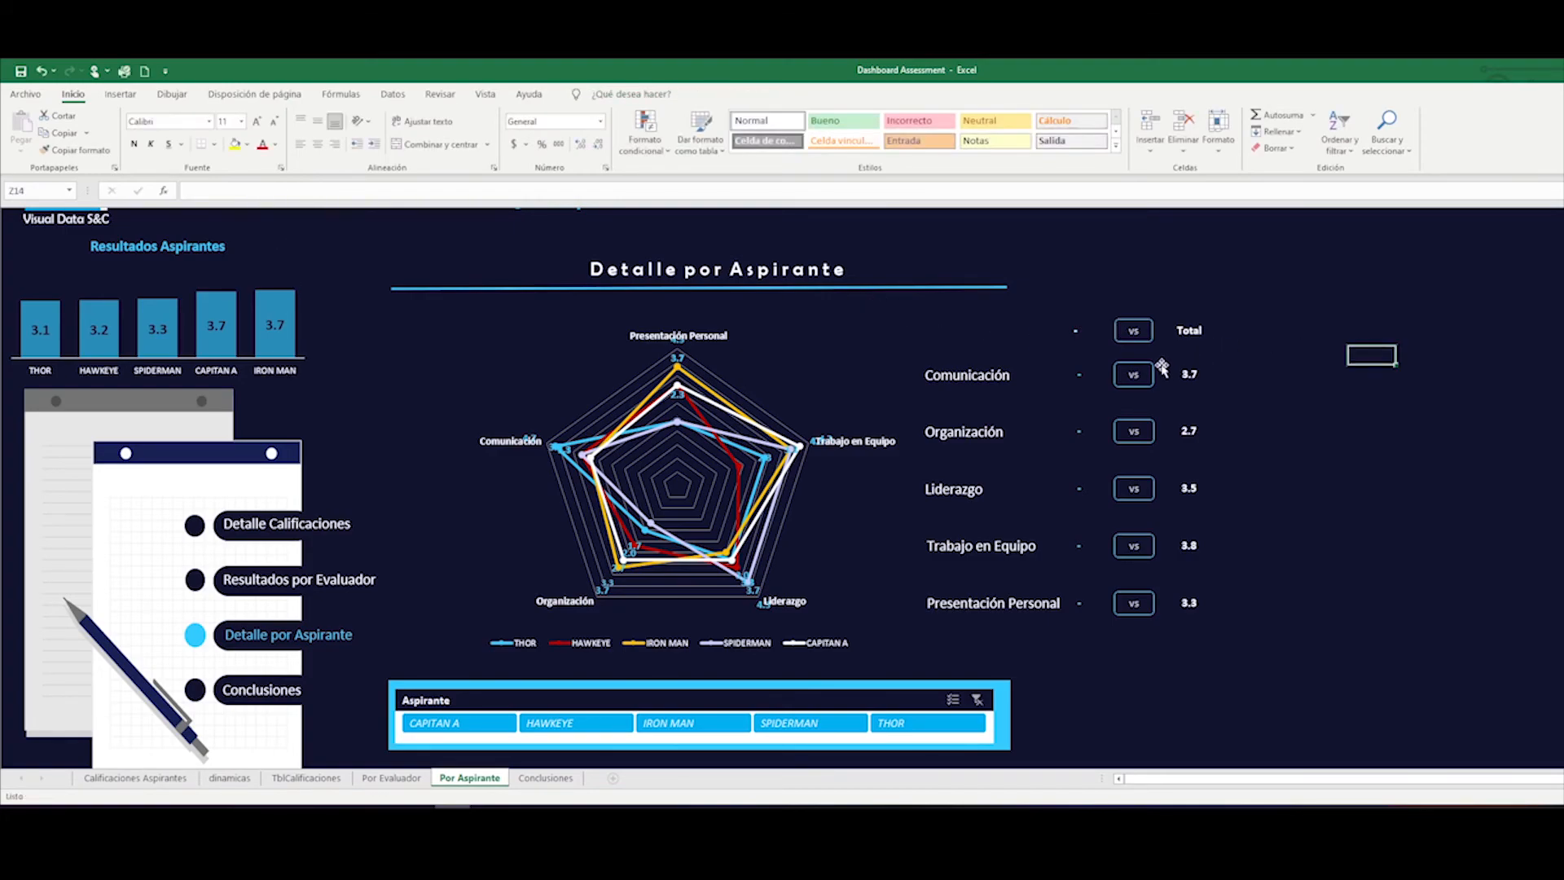
- Compare the cell-link formulas of the candidate's Comunicación, Organización and Liderazgo scores
{"action": "left_click", "coordinate": [1077, 373]}
{"action": "left_click", "coordinate": [1079, 430]}
{"action": "left_click", "coordinate": [1079, 488]}
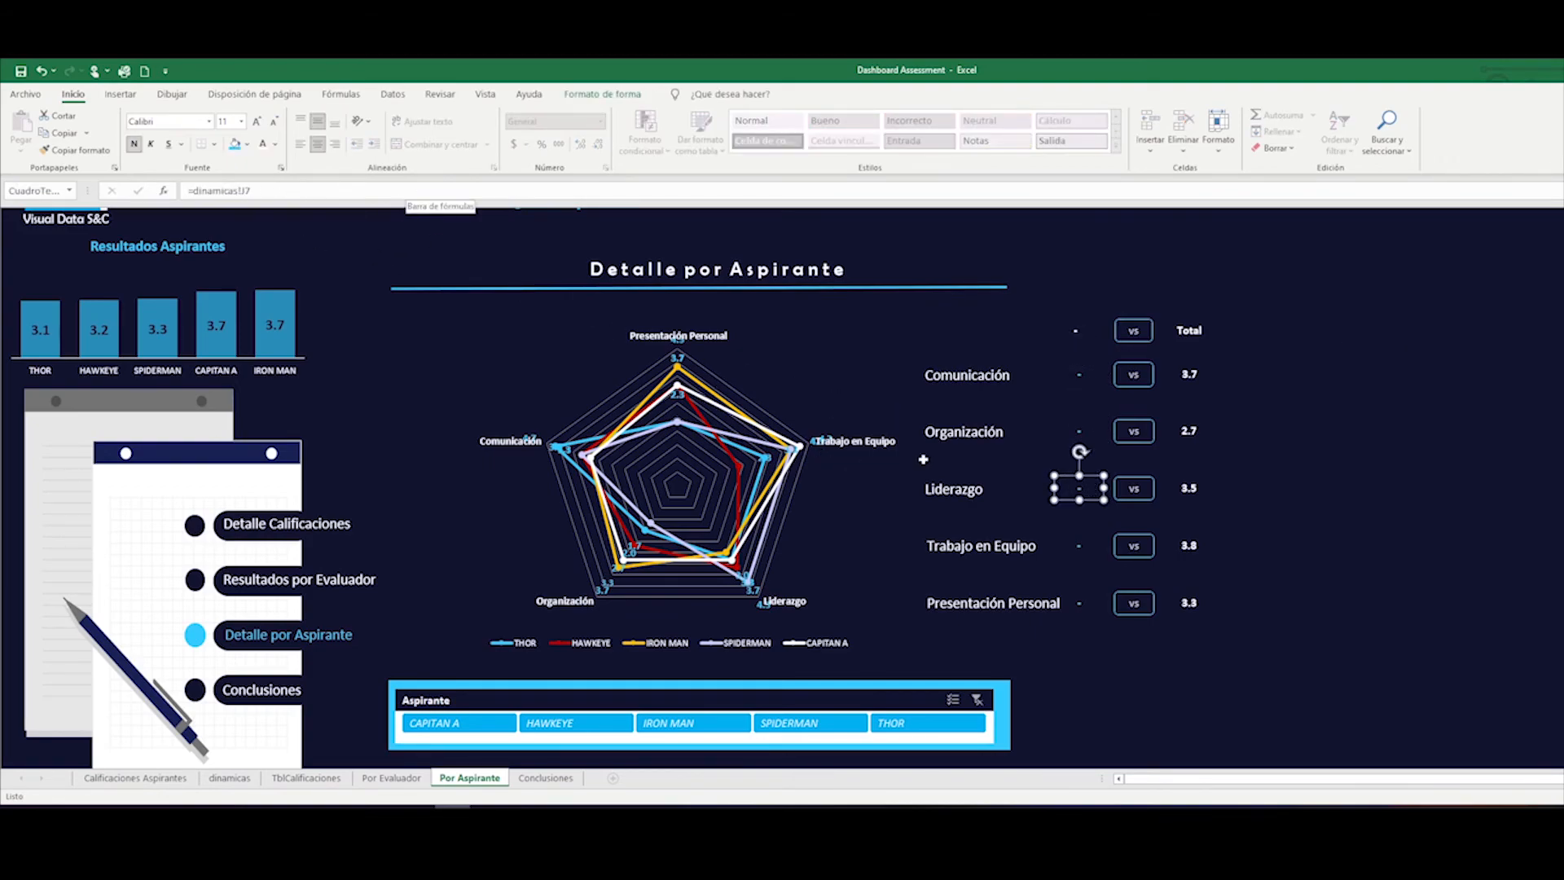
- Check the cell links of the Total header and its scores down to Trabajo en Equipo, comparing them with the candidate name header
{"action": "left_click", "coordinate": [1185, 330]}
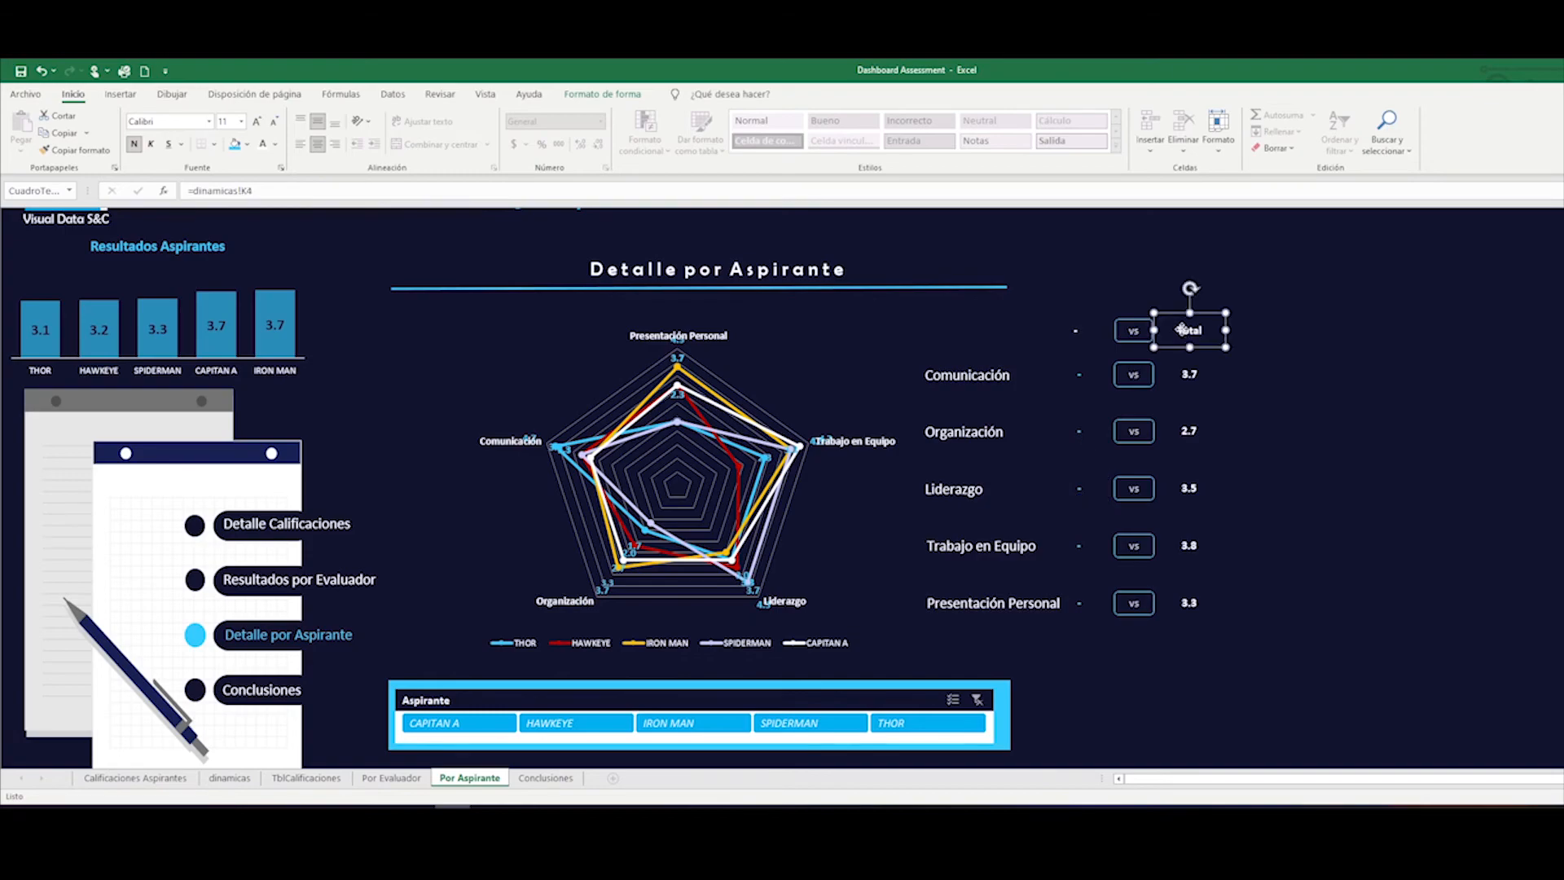
{"action": "left_click", "coordinate": [1202, 376]}
{"action": "left_click", "coordinate": [1199, 431]}
{"action": "left_click", "coordinate": [1199, 485]}
{"action": "left_click", "coordinate": [1193, 546]}
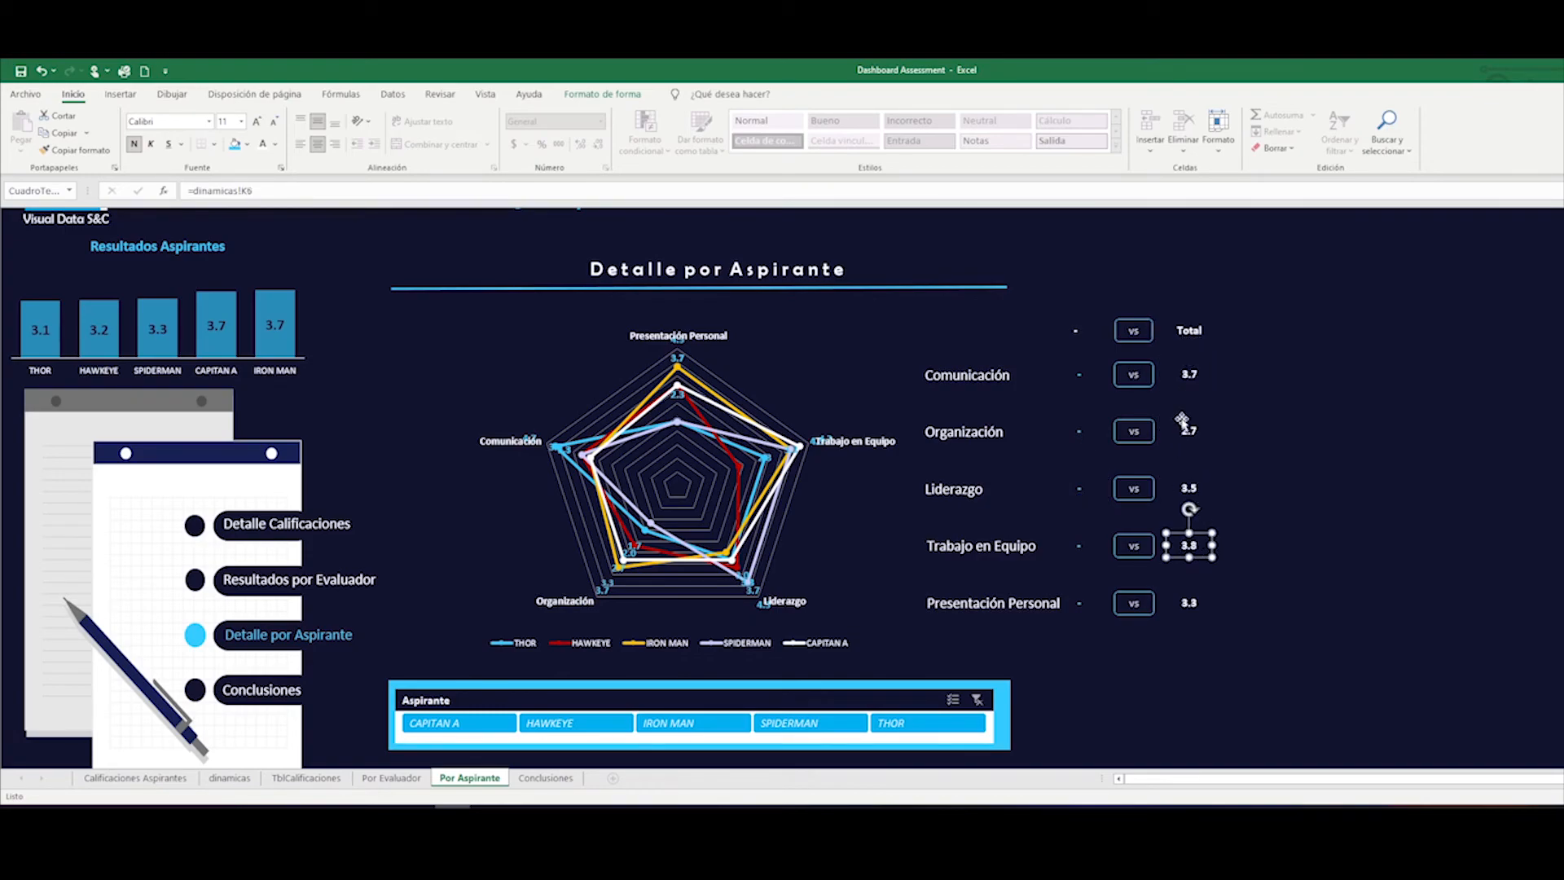
{"action": "left_click", "coordinate": [1069, 336]}
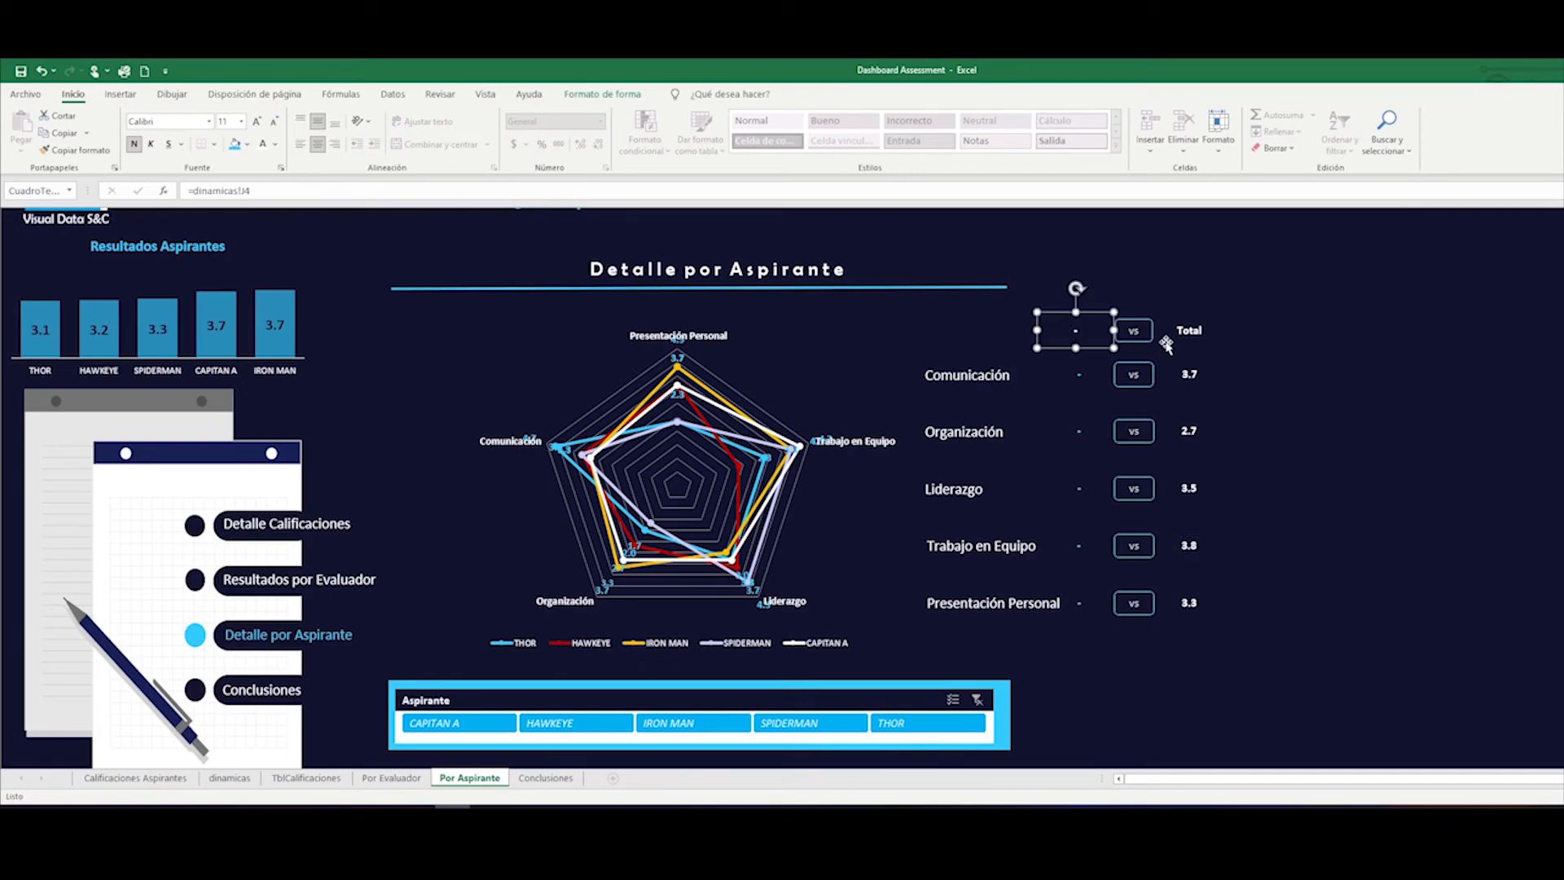
{"action": "left_click", "coordinate": [1172, 334]}
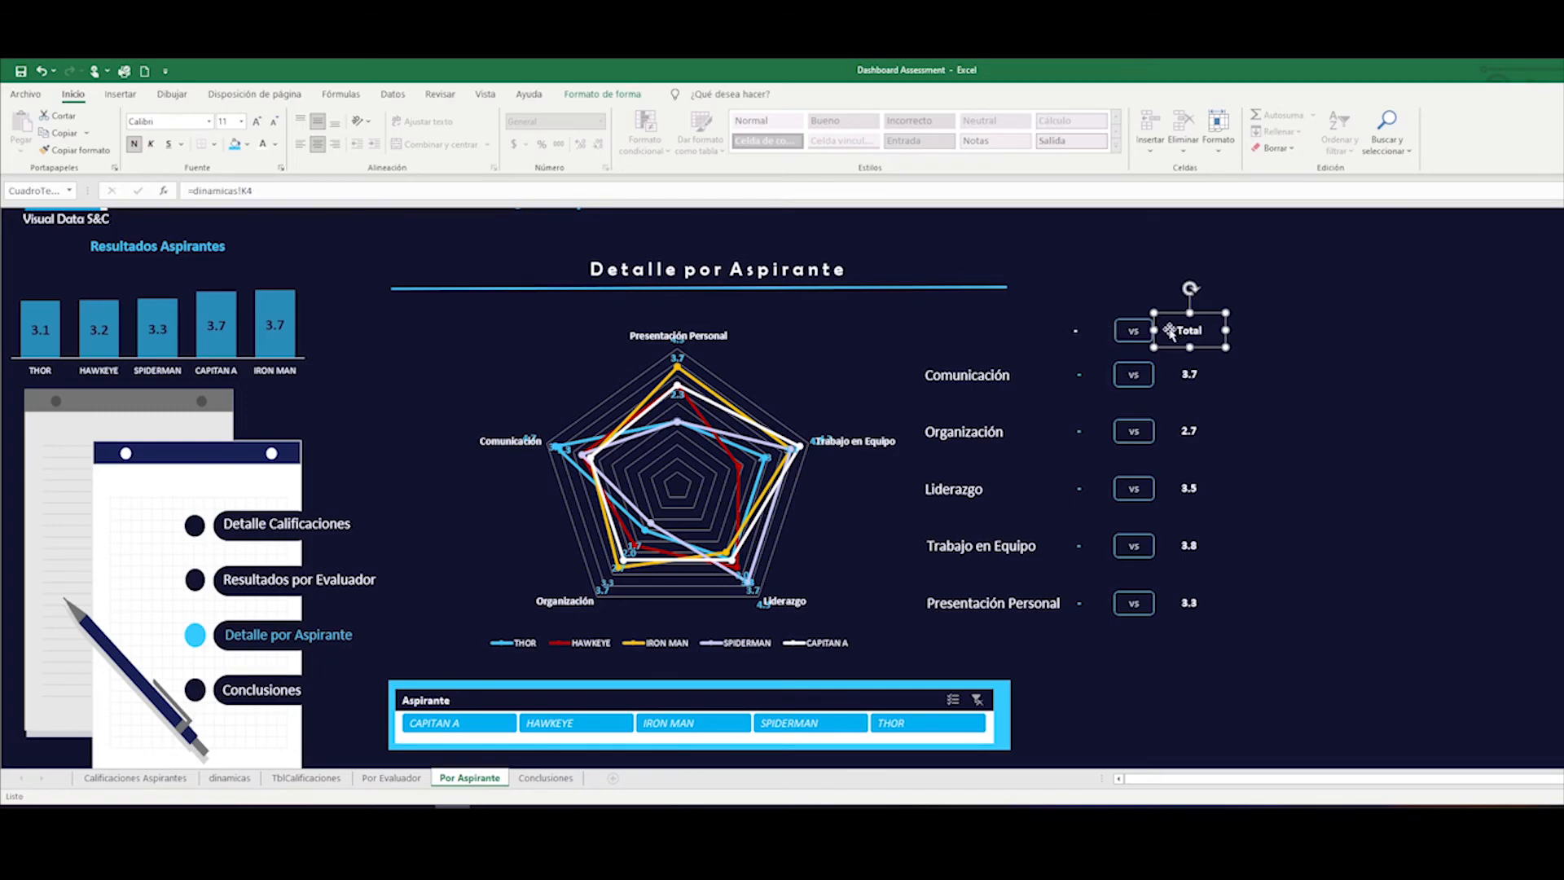
{"action": "left_click", "coordinate": [1374, 482]}
- Examine the J4:K9 comparison table on the dinamicas sheet that feeds the linked text boxes
{"action": "left_click", "coordinate": [231, 779]}
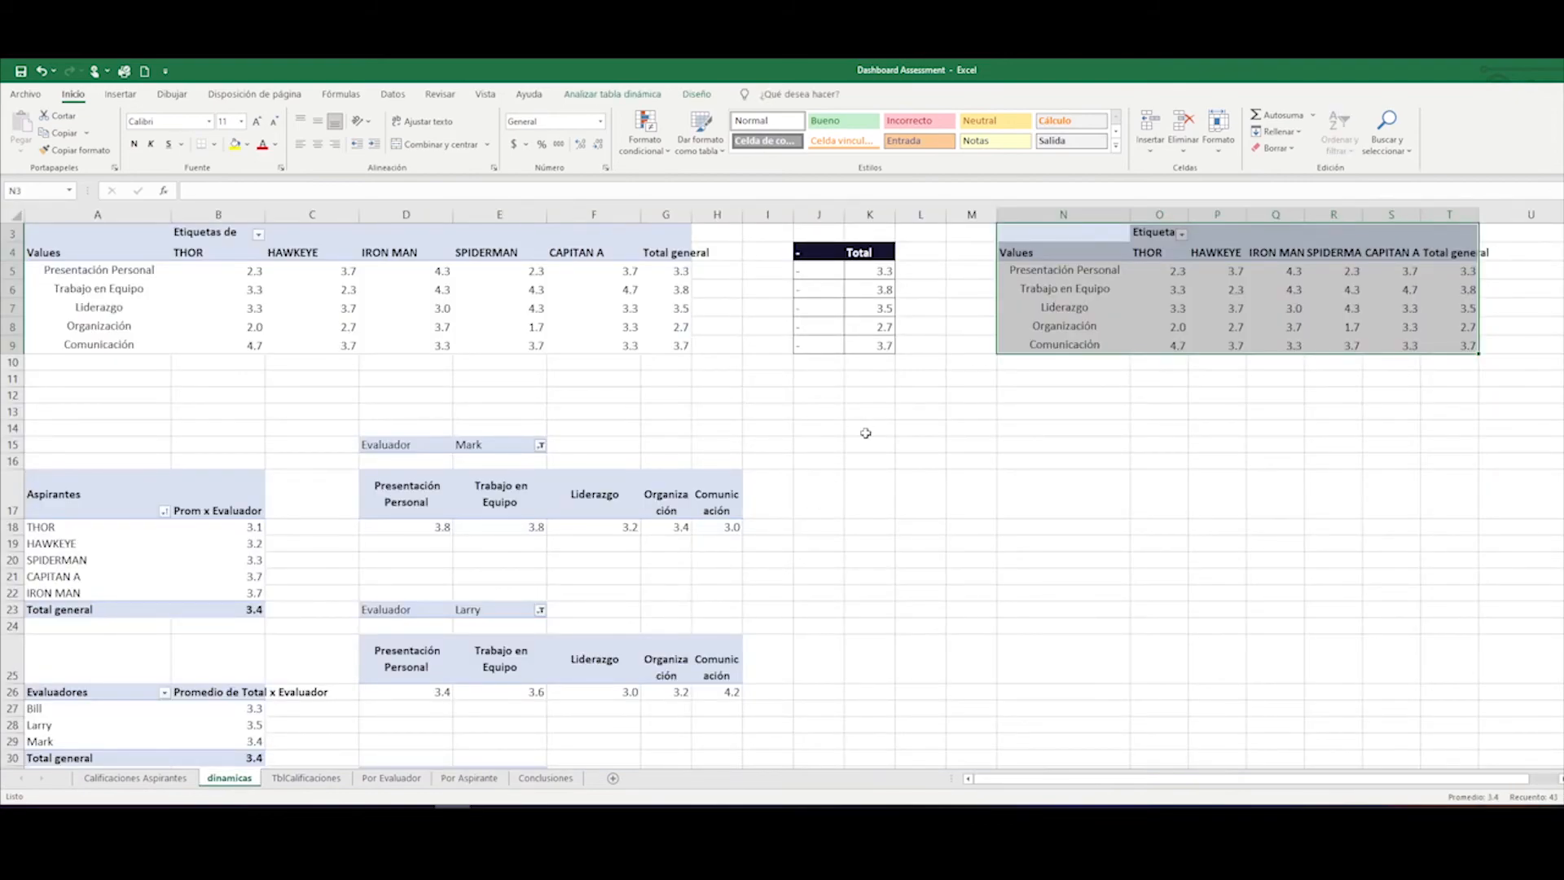
{"action": "left_click", "coordinate": [812, 257]}
{"action": "left_click_drag", "start_coordinate": [812, 258], "coordinate": [863, 344]}
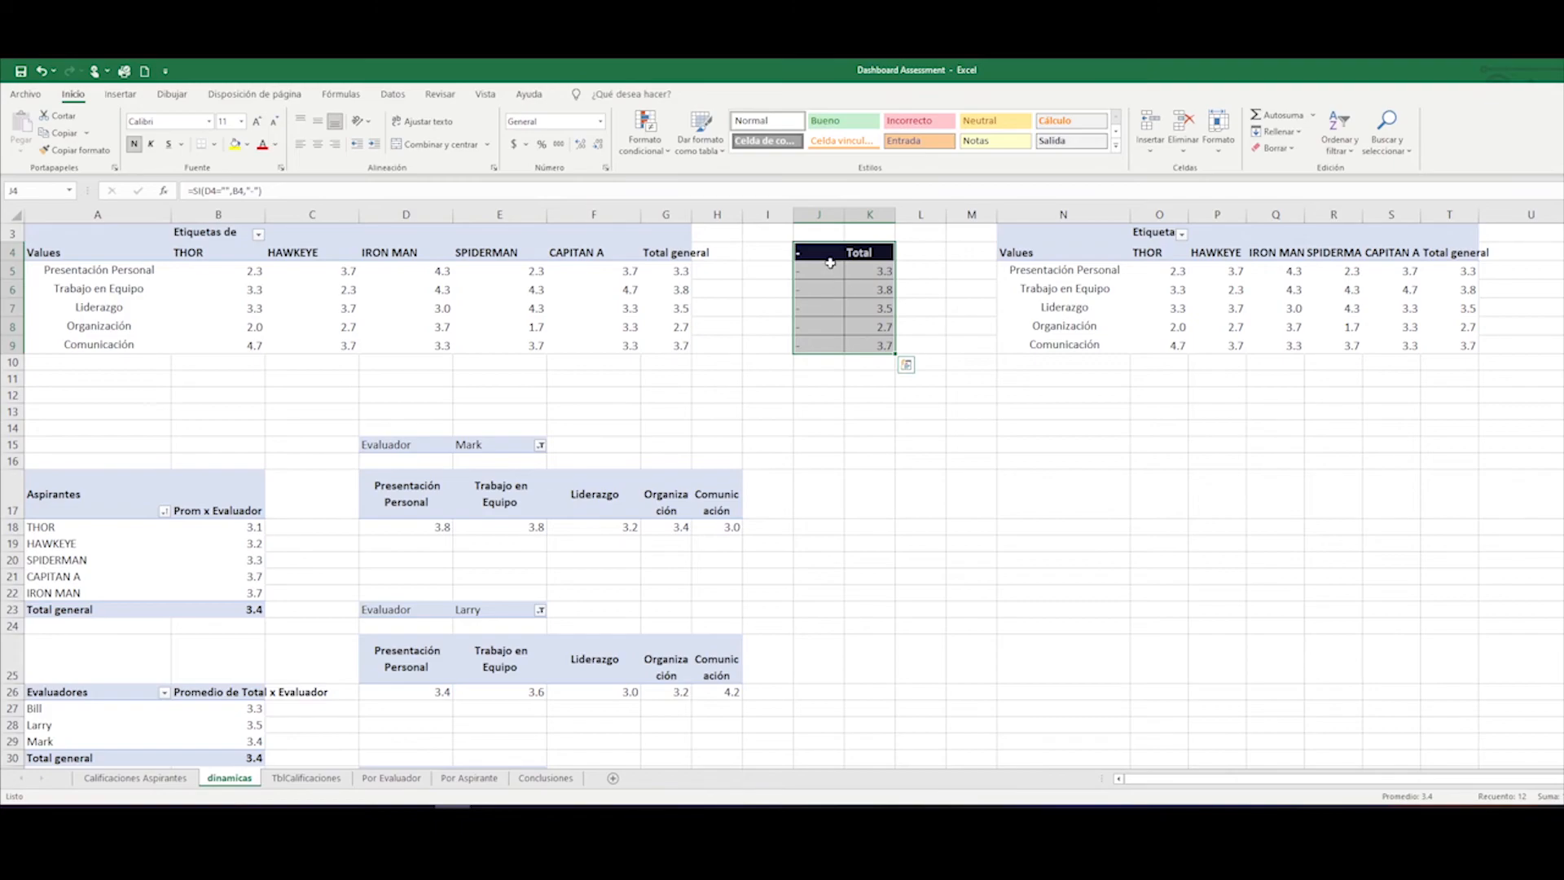
{"action": "left_click_drag", "start_coordinate": [828, 261], "coordinate": [823, 327]}
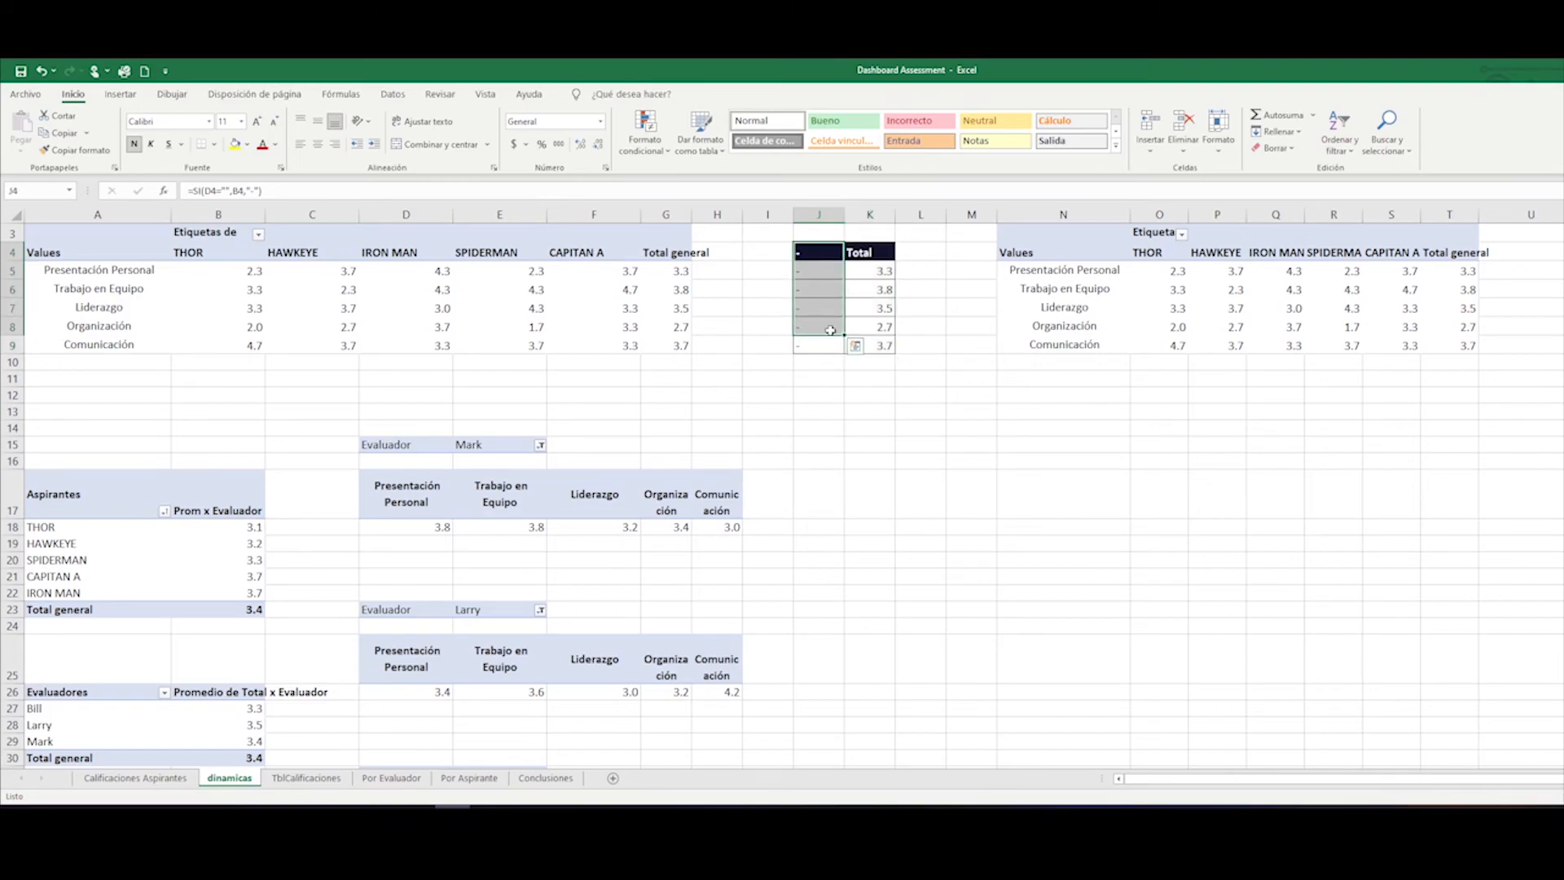
- Filter the Por Aspirante sheet to CAPITAN A and review the candidate and Total general columns of the filtered dinamicas pivot table
{"action": "left_click", "coordinate": [469, 778]}
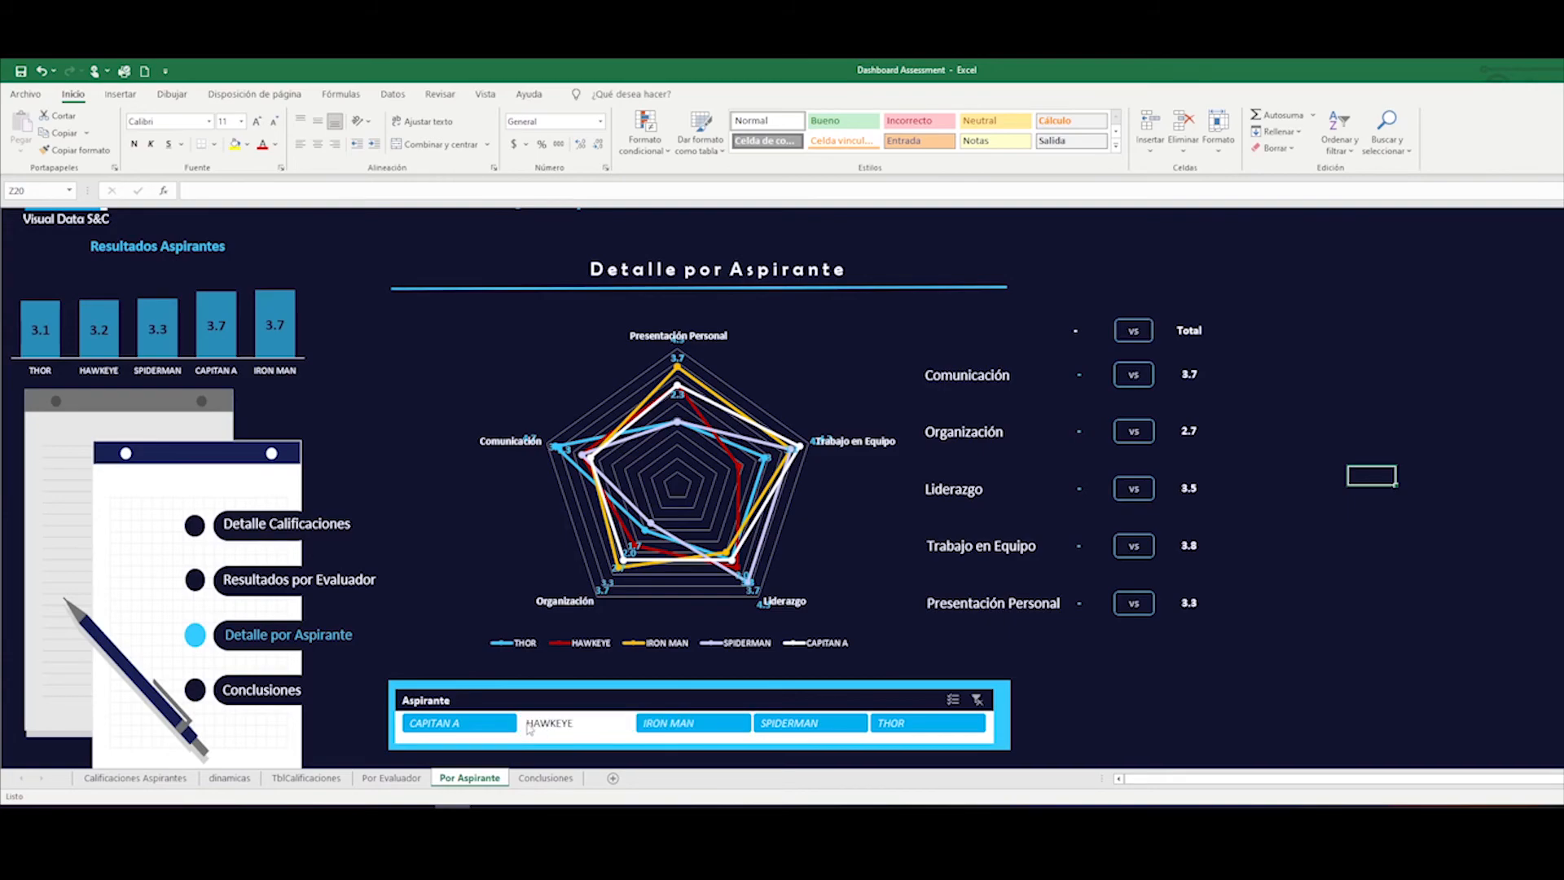
{"action": "left_click", "coordinate": [497, 722]}
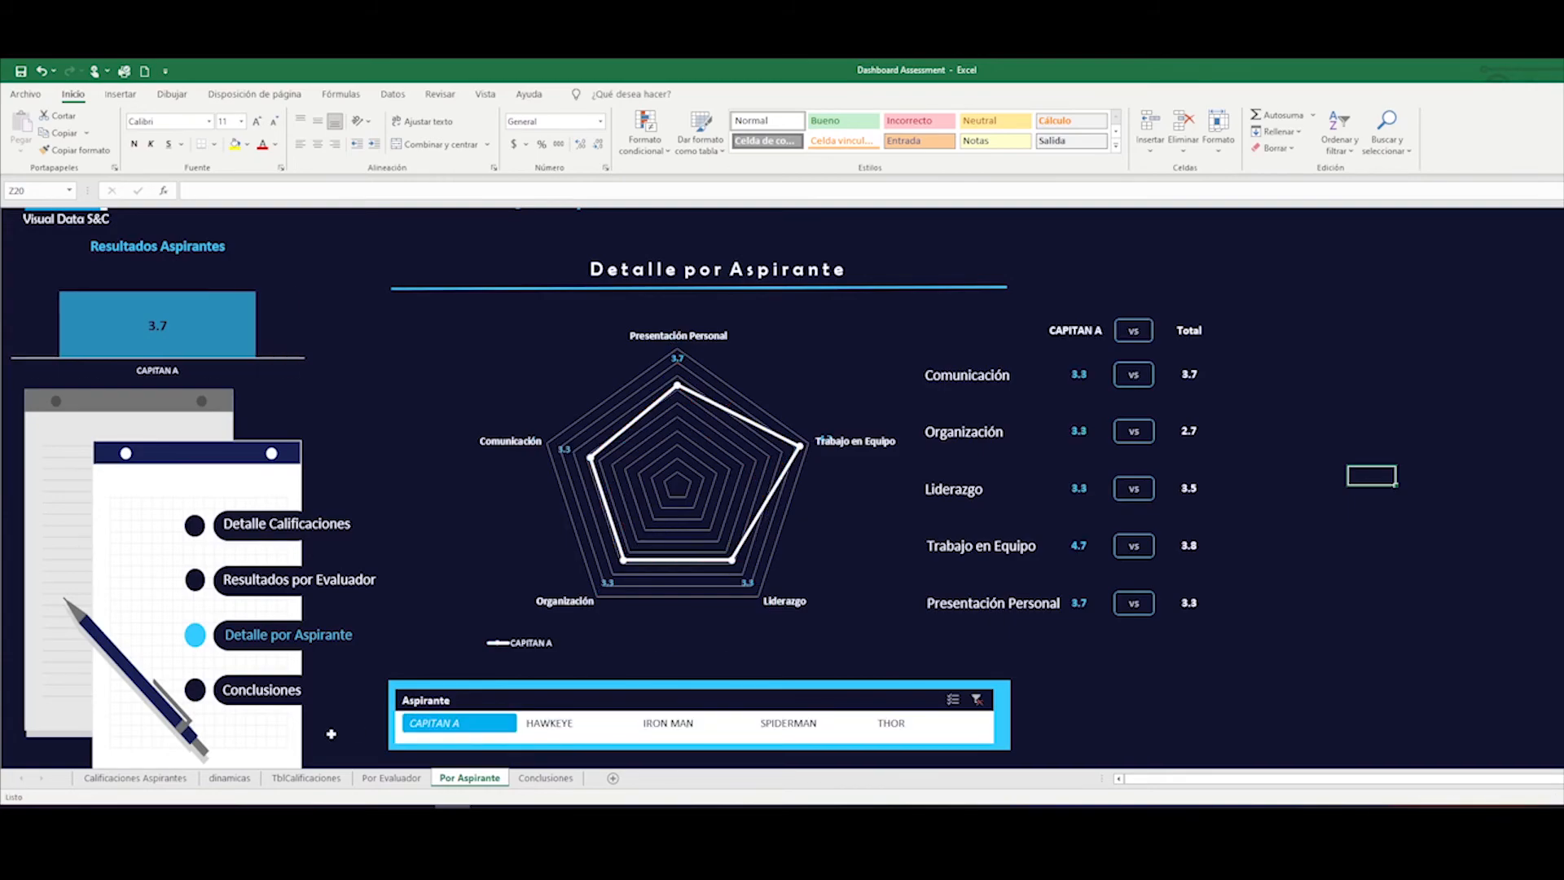
{"action": "left_click", "coordinate": [231, 778]}
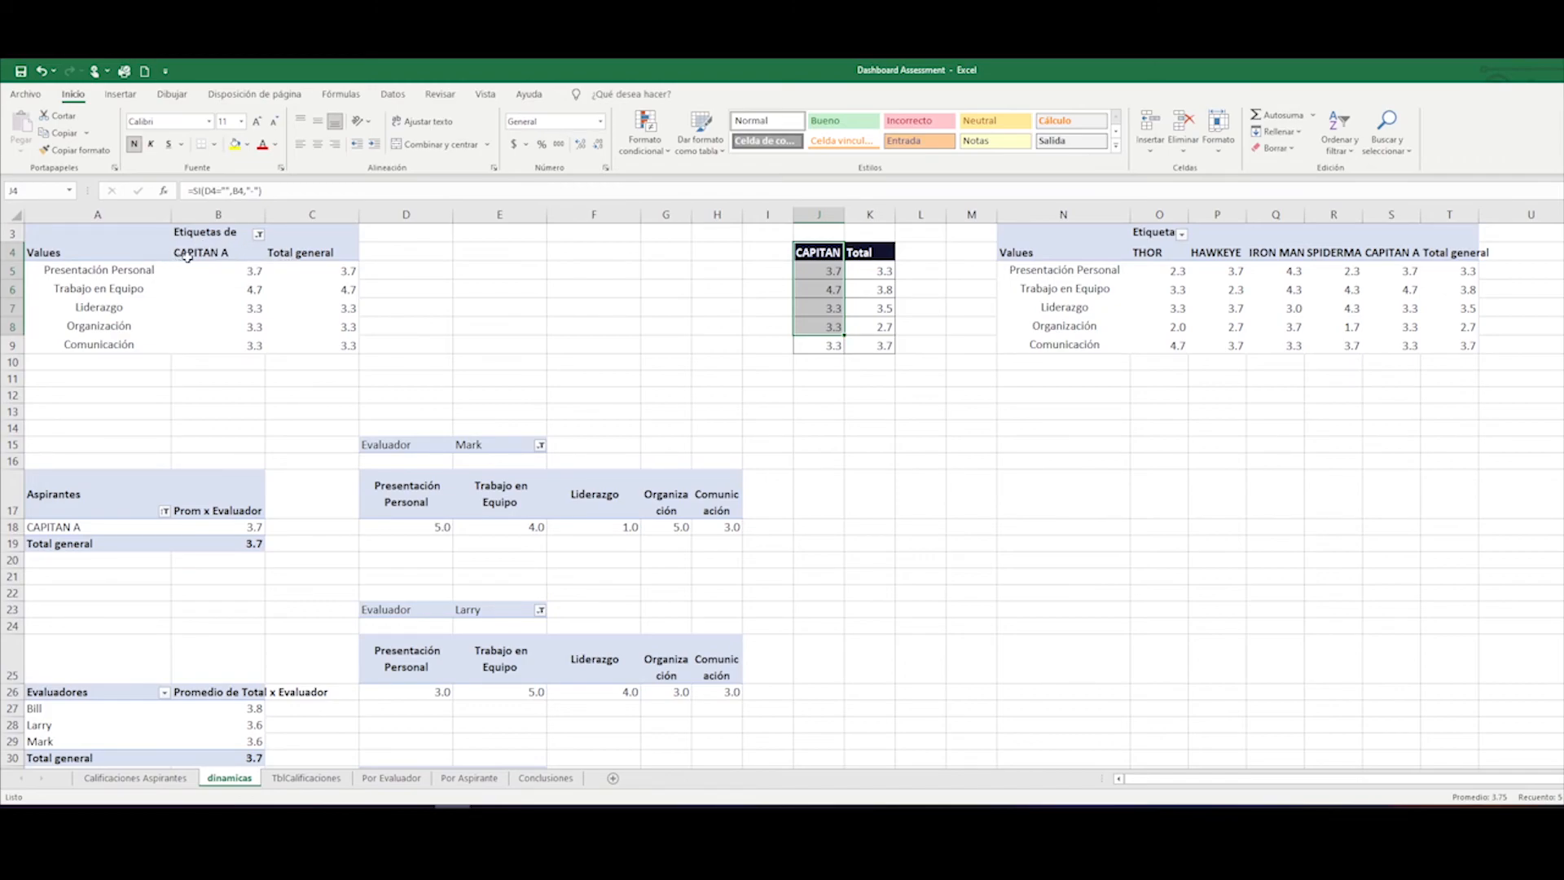
{"action": "left_click_drag", "start_coordinate": [219, 255], "coordinate": [217, 344]}
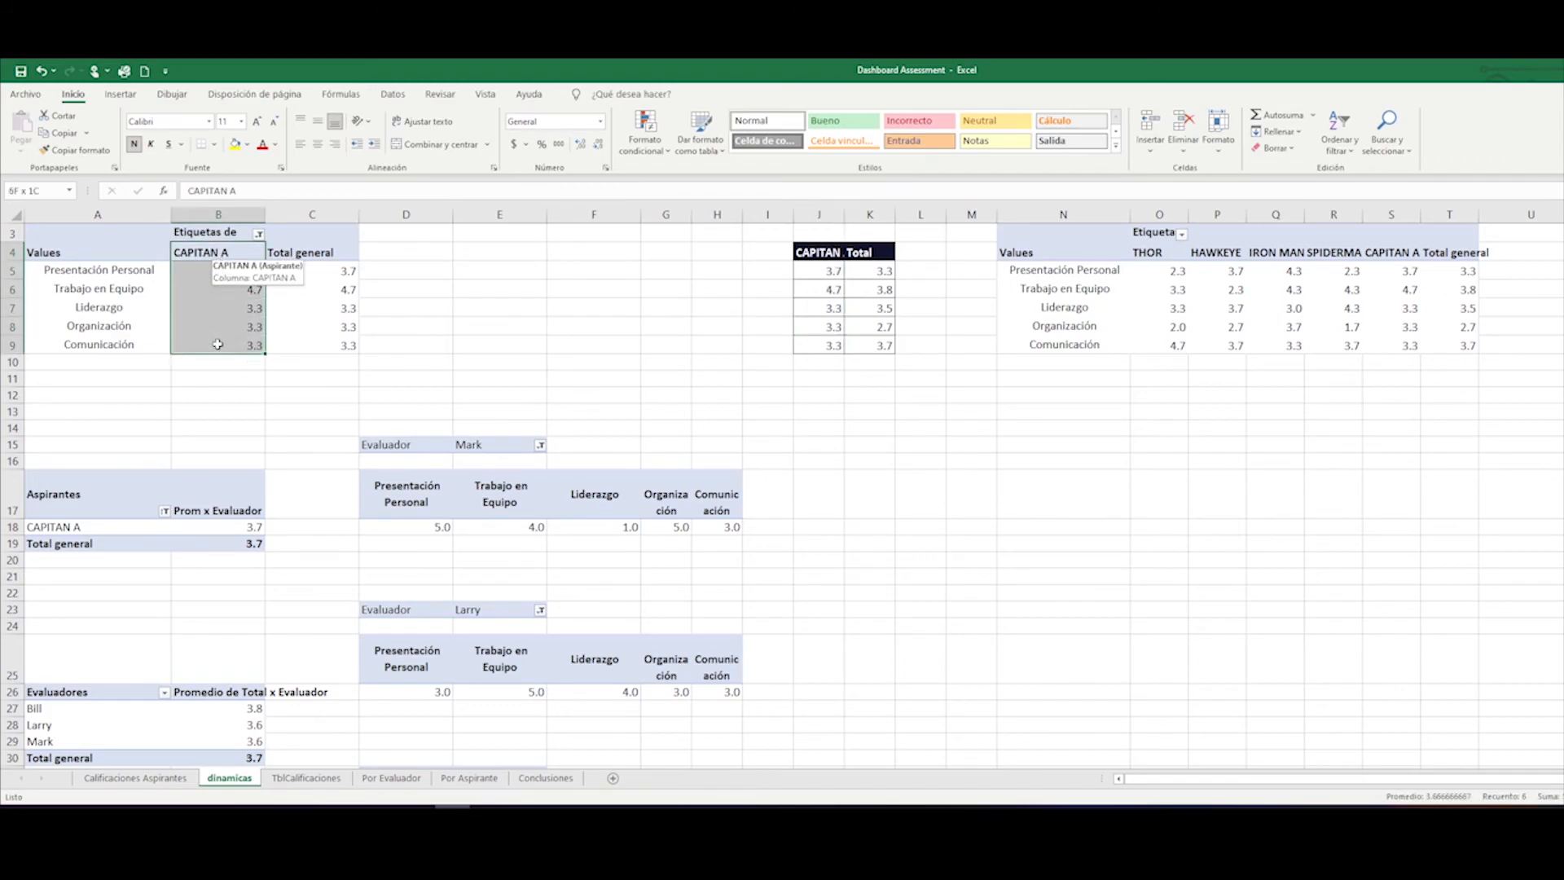
{"action": "left_click_drag", "start_coordinate": [311, 257], "coordinate": [307, 338]}
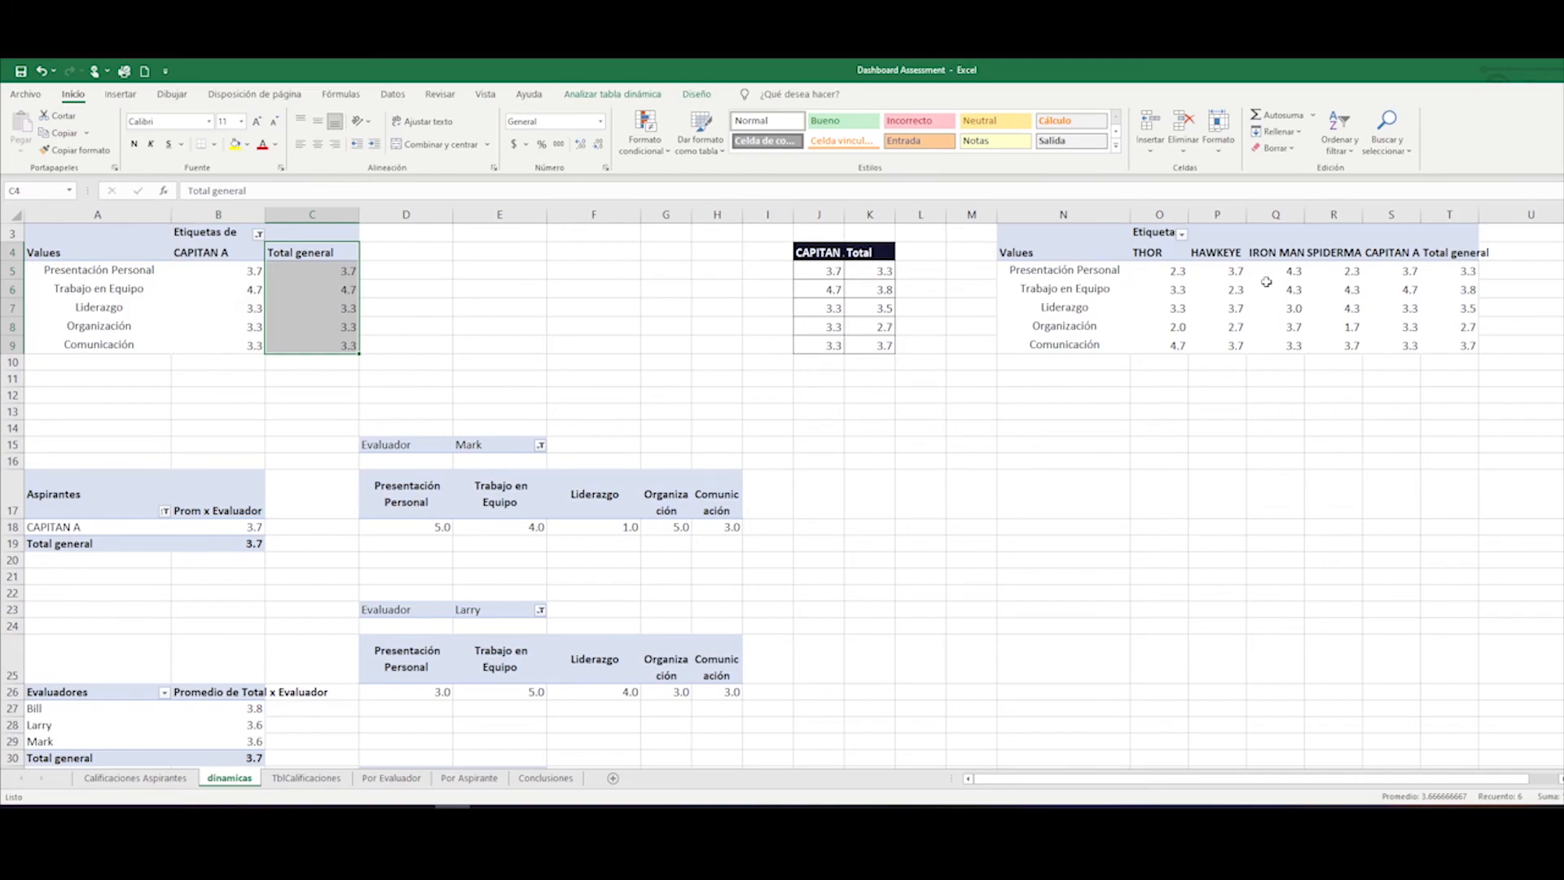
- Examine the Presentación Personal scores of all candidates and their Total general in the pivot table starting at N3
{"action": "left_click", "coordinate": [1410, 271]}
{"action": "left_click_drag", "start_coordinate": [1410, 270], "coordinate": [1178, 273]}
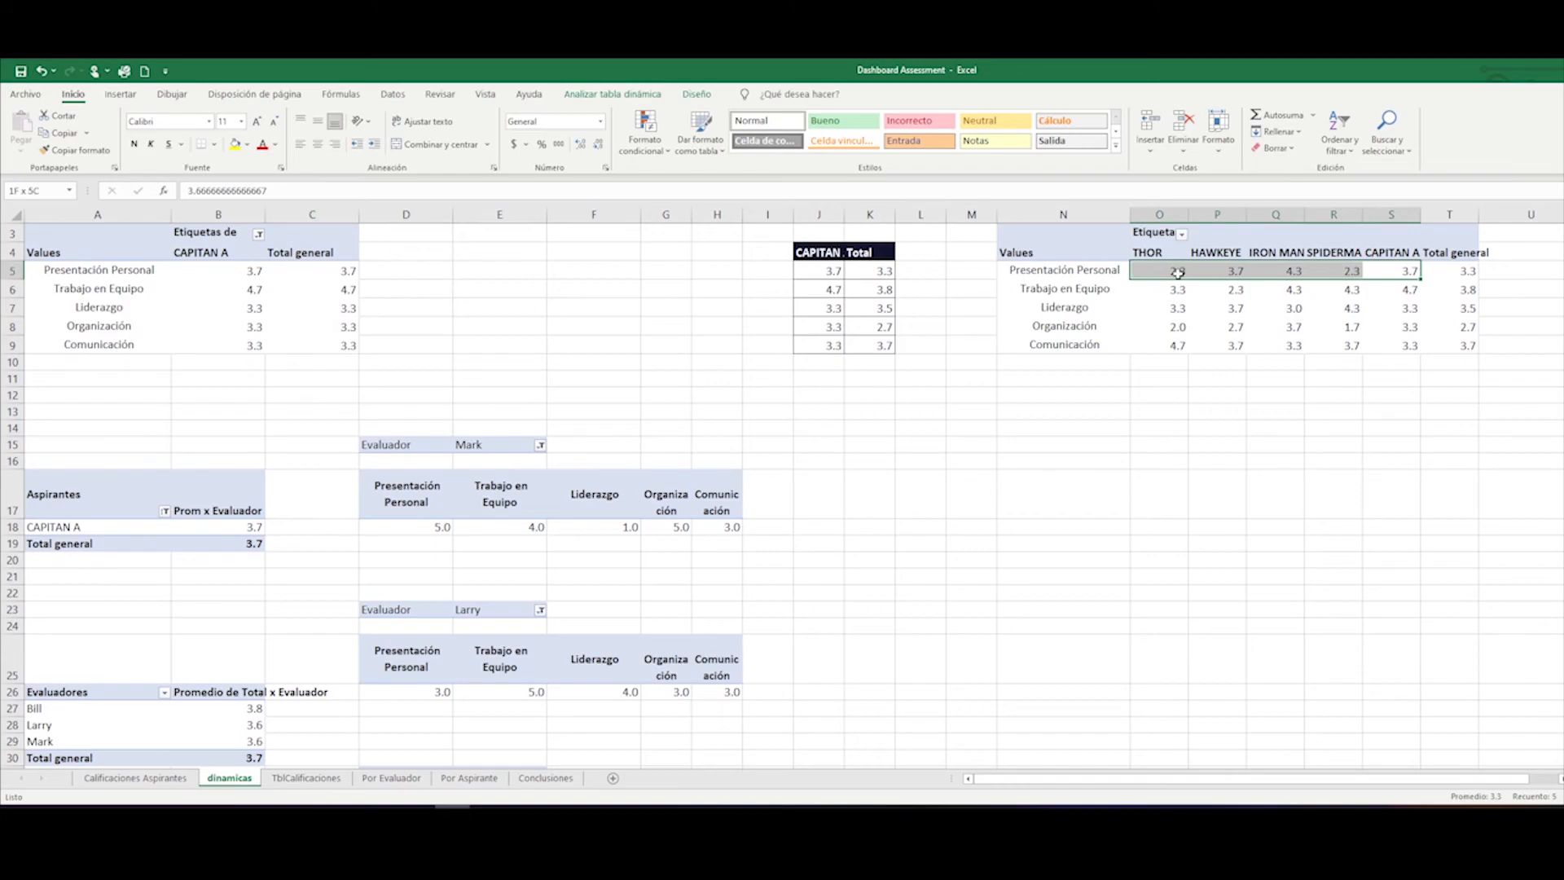
{"action": "left_click_drag", "start_coordinate": [1177, 274], "coordinate": [1178, 273]}
{"action": "mouse_move", "coordinate": [1462, 277]}
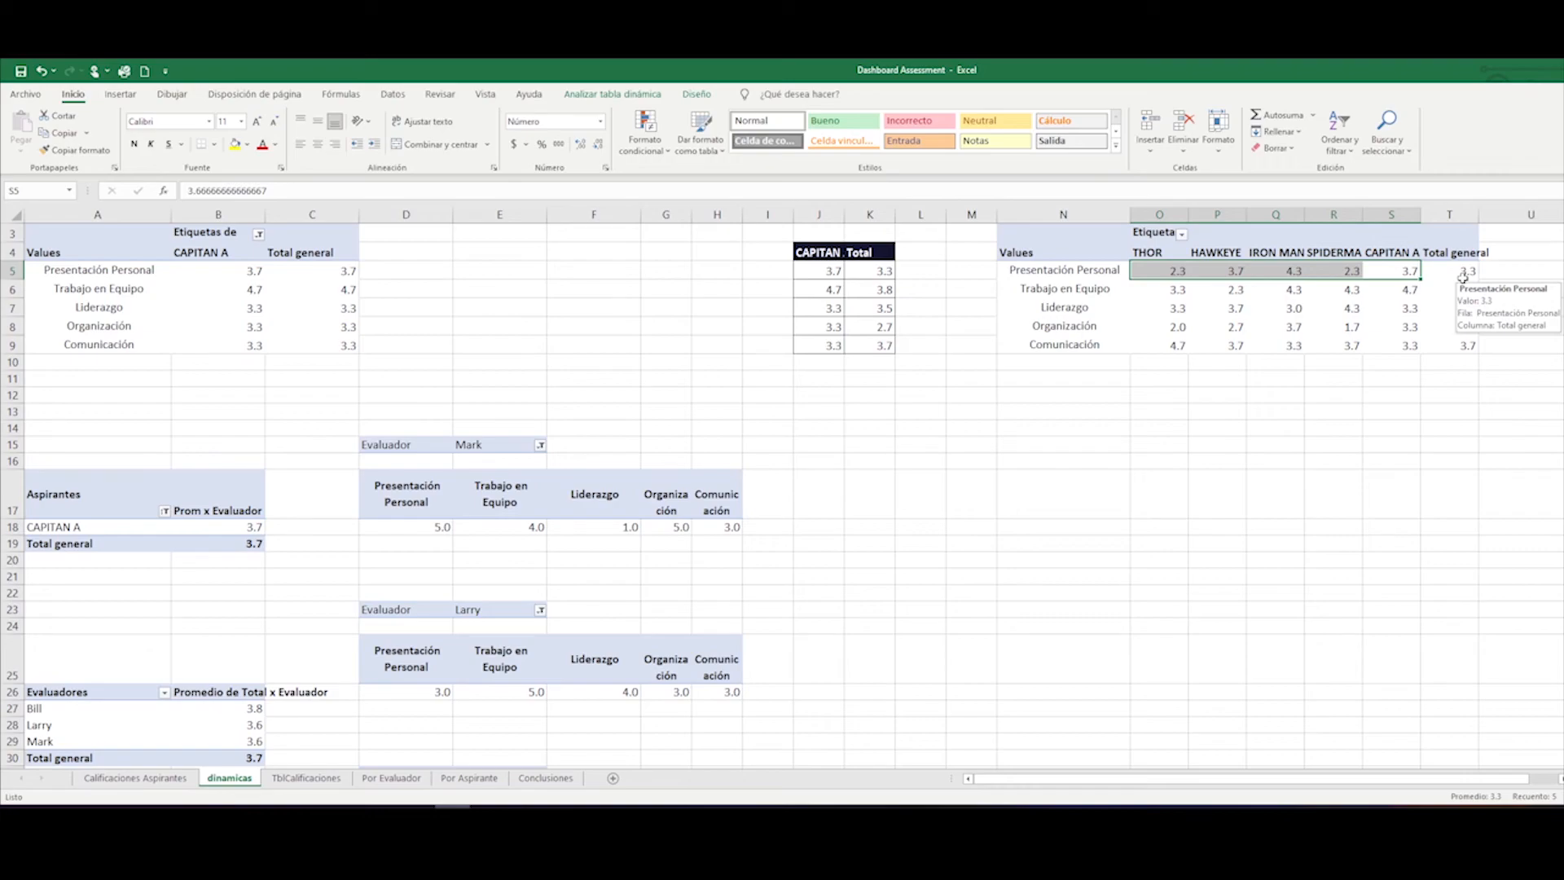
- Re-enter the formulas in K5:K7 as references to the Total general values of Presentación Personal, Trabajo en Equipo and Liderazgo in T5:T7
{"action": "left_click", "coordinate": [874, 277]}
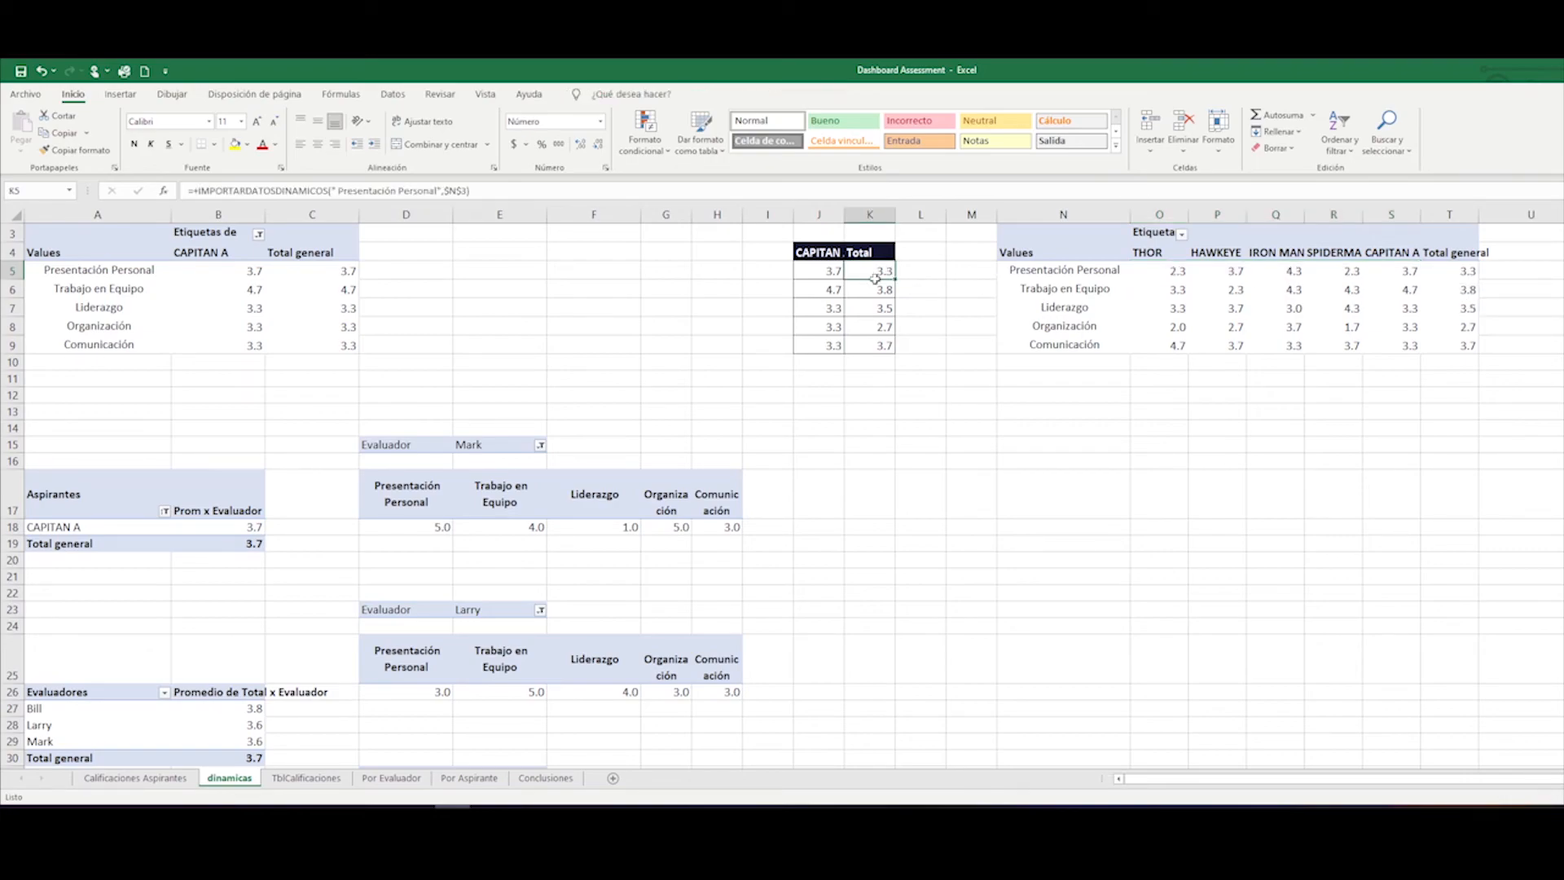
{"action": "type", "text": "+"}
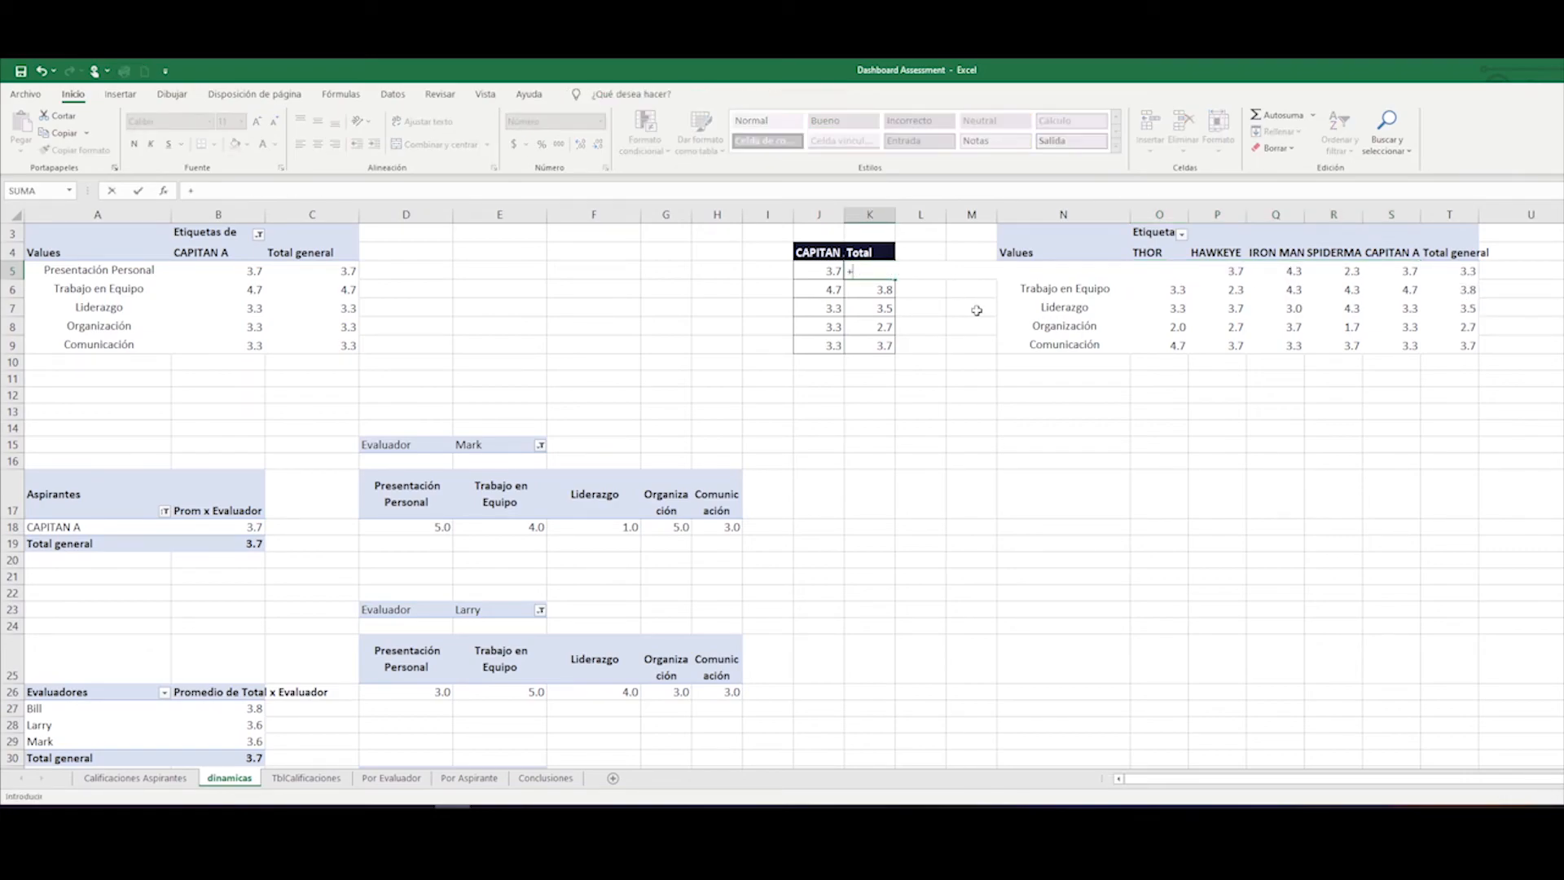
{"action": "left_click", "coordinate": [1466, 269]}
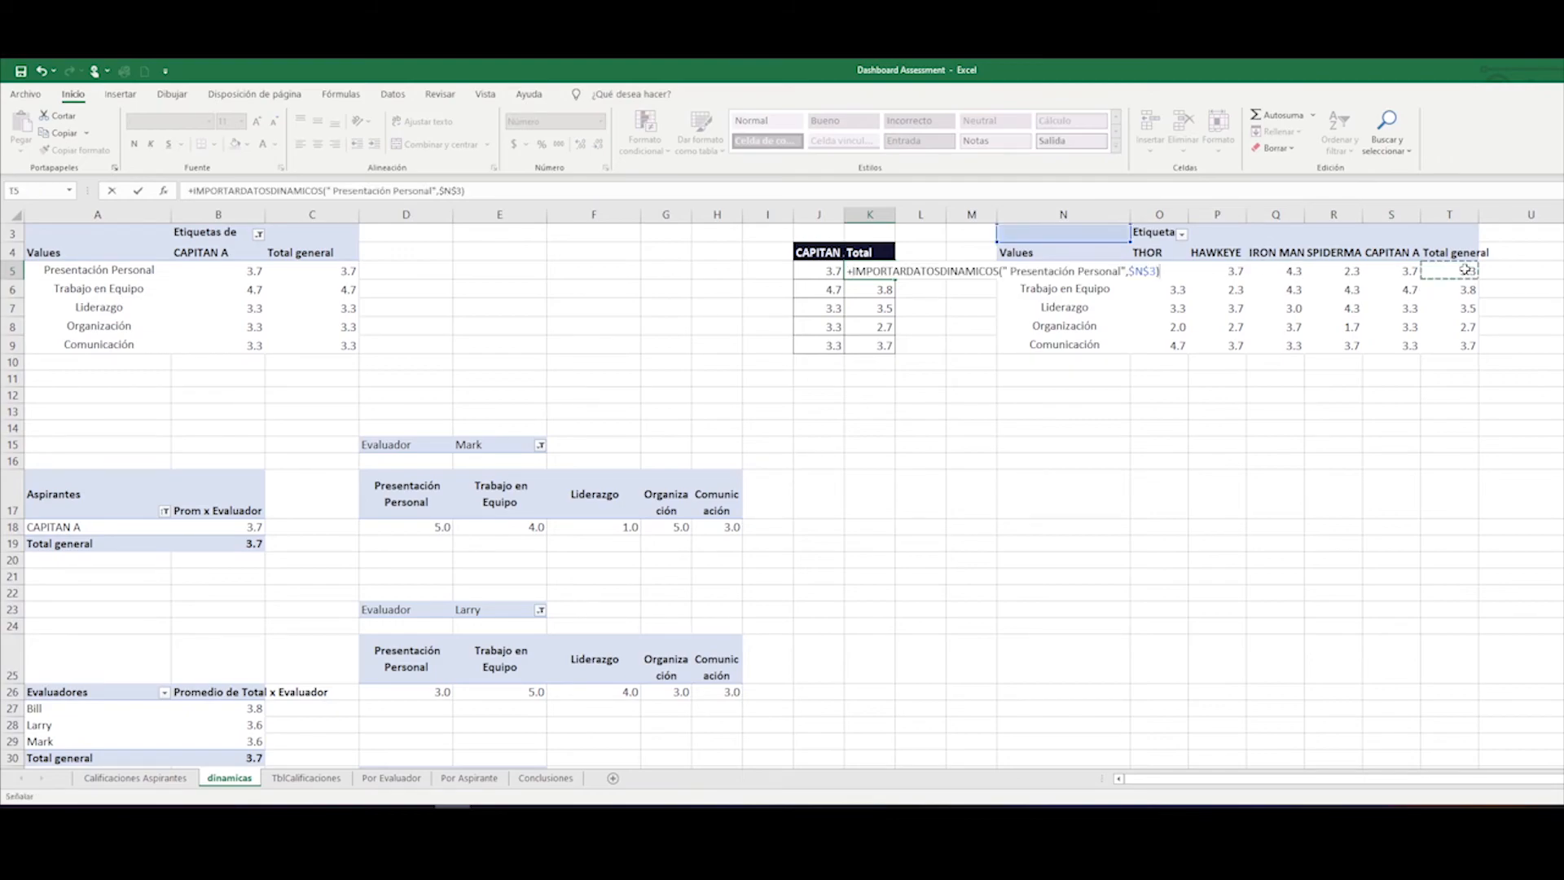
{"action": "key", "text": "Return"}
{"action": "type", "text": "+"}
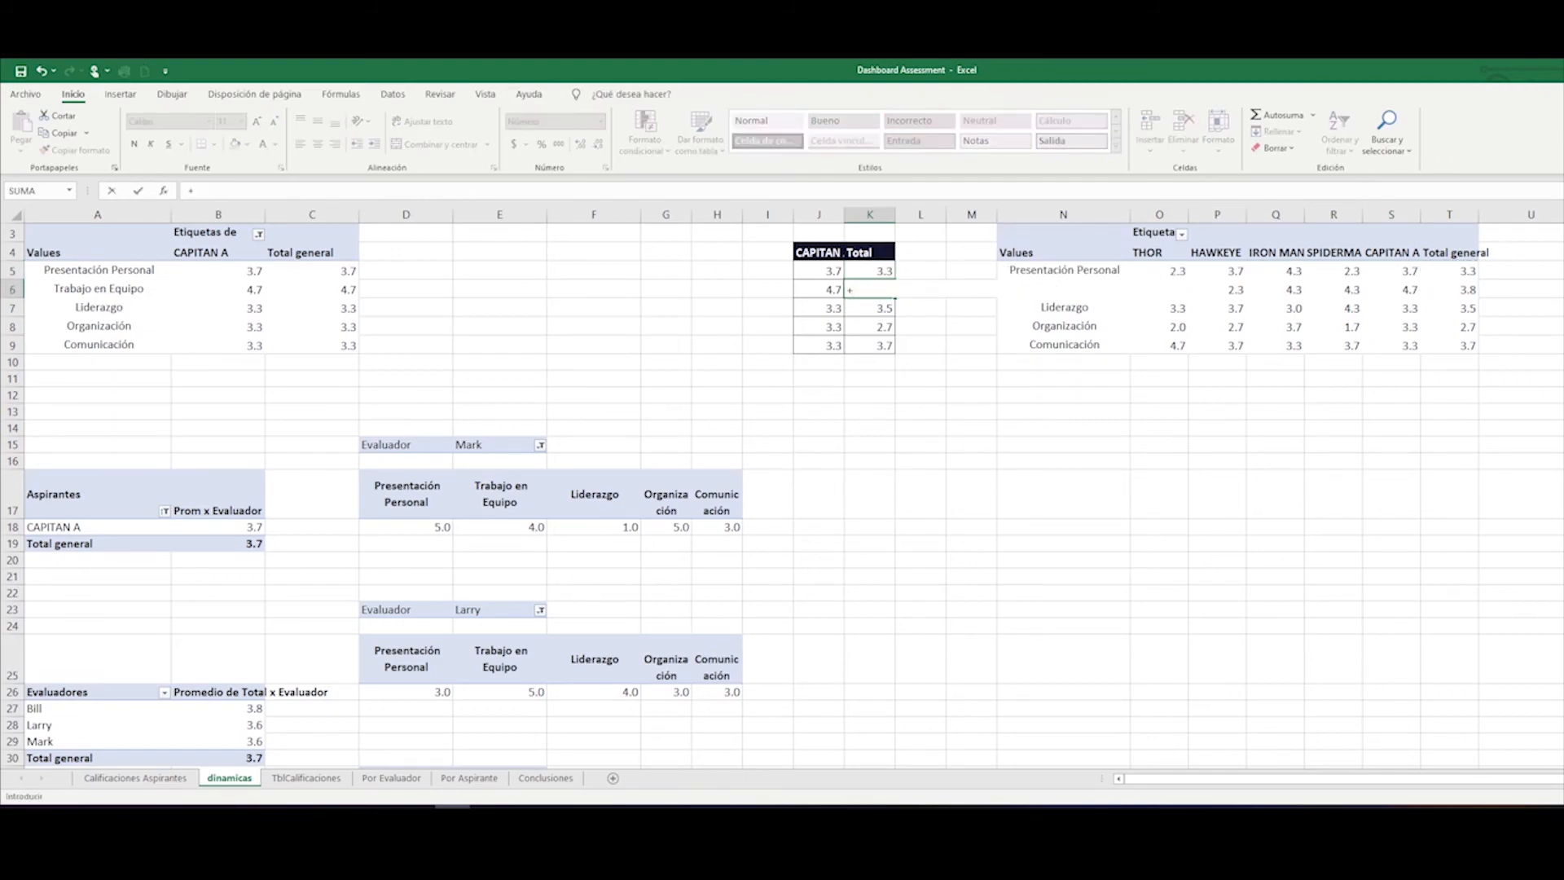
{"action": "left_click", "coordinate": [1459, 292]}
{"action": "key", "text": "Return"}
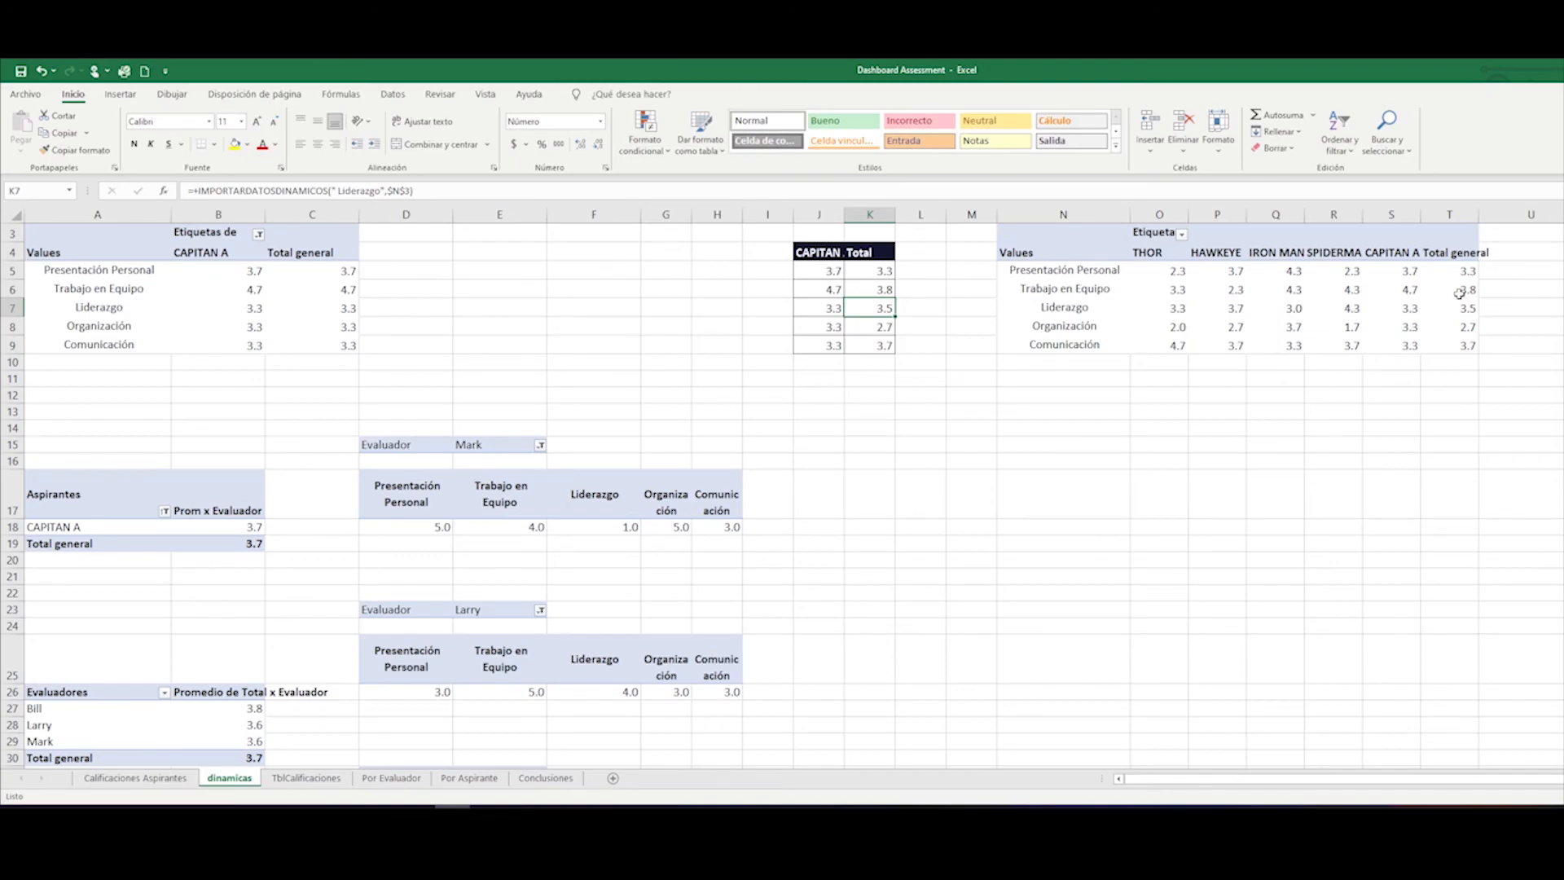
{"action": "type", "text": "="}
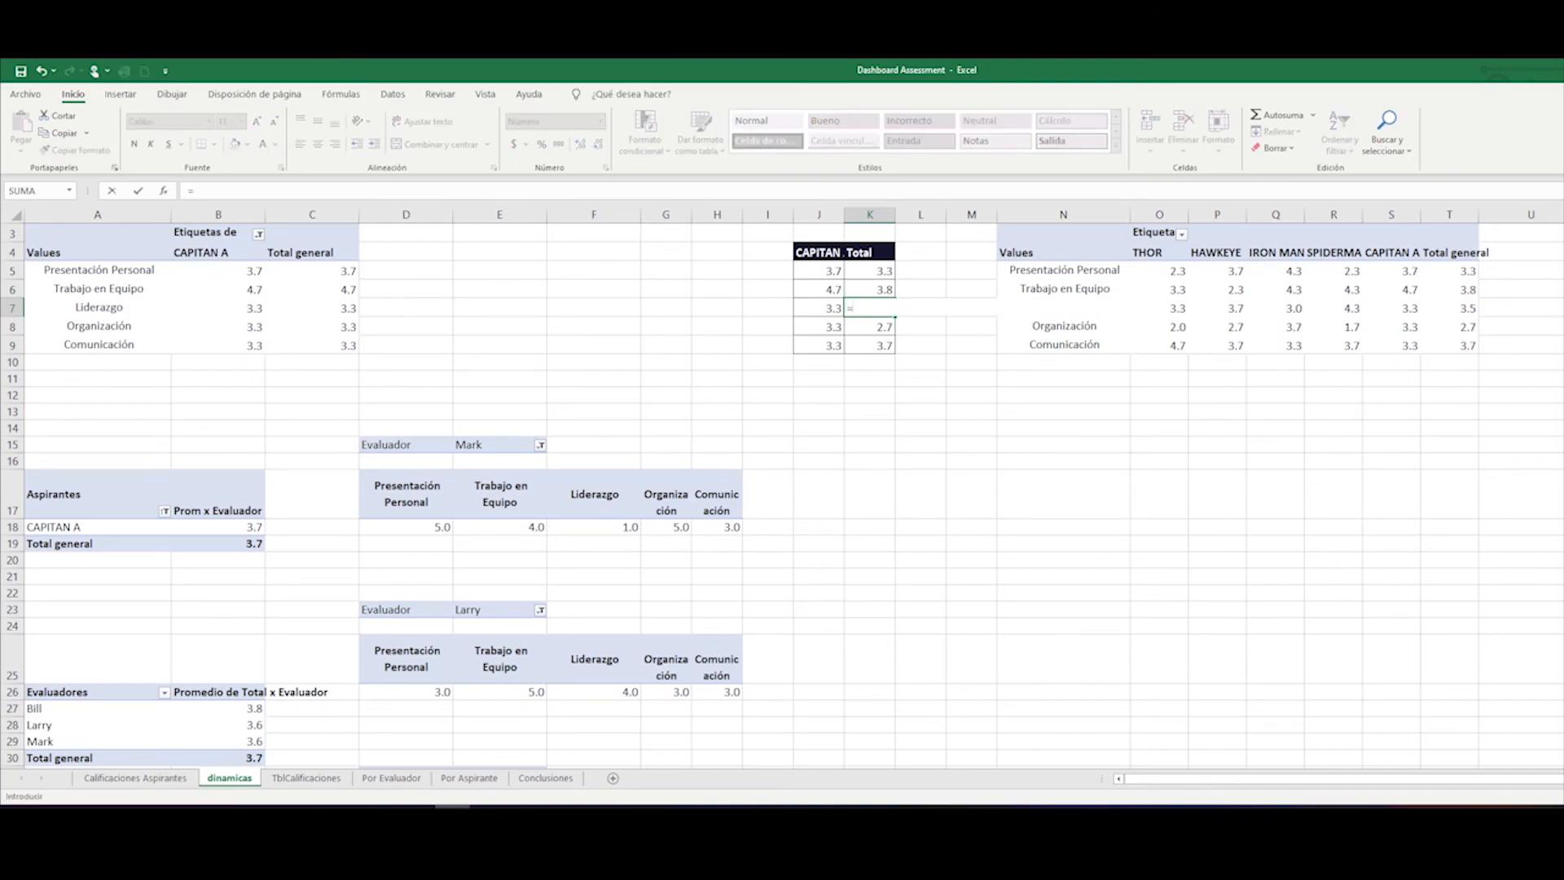
{"action": "left_click", "coordinate": [1466, 307]}
{"action": "key", "text": "Return"}
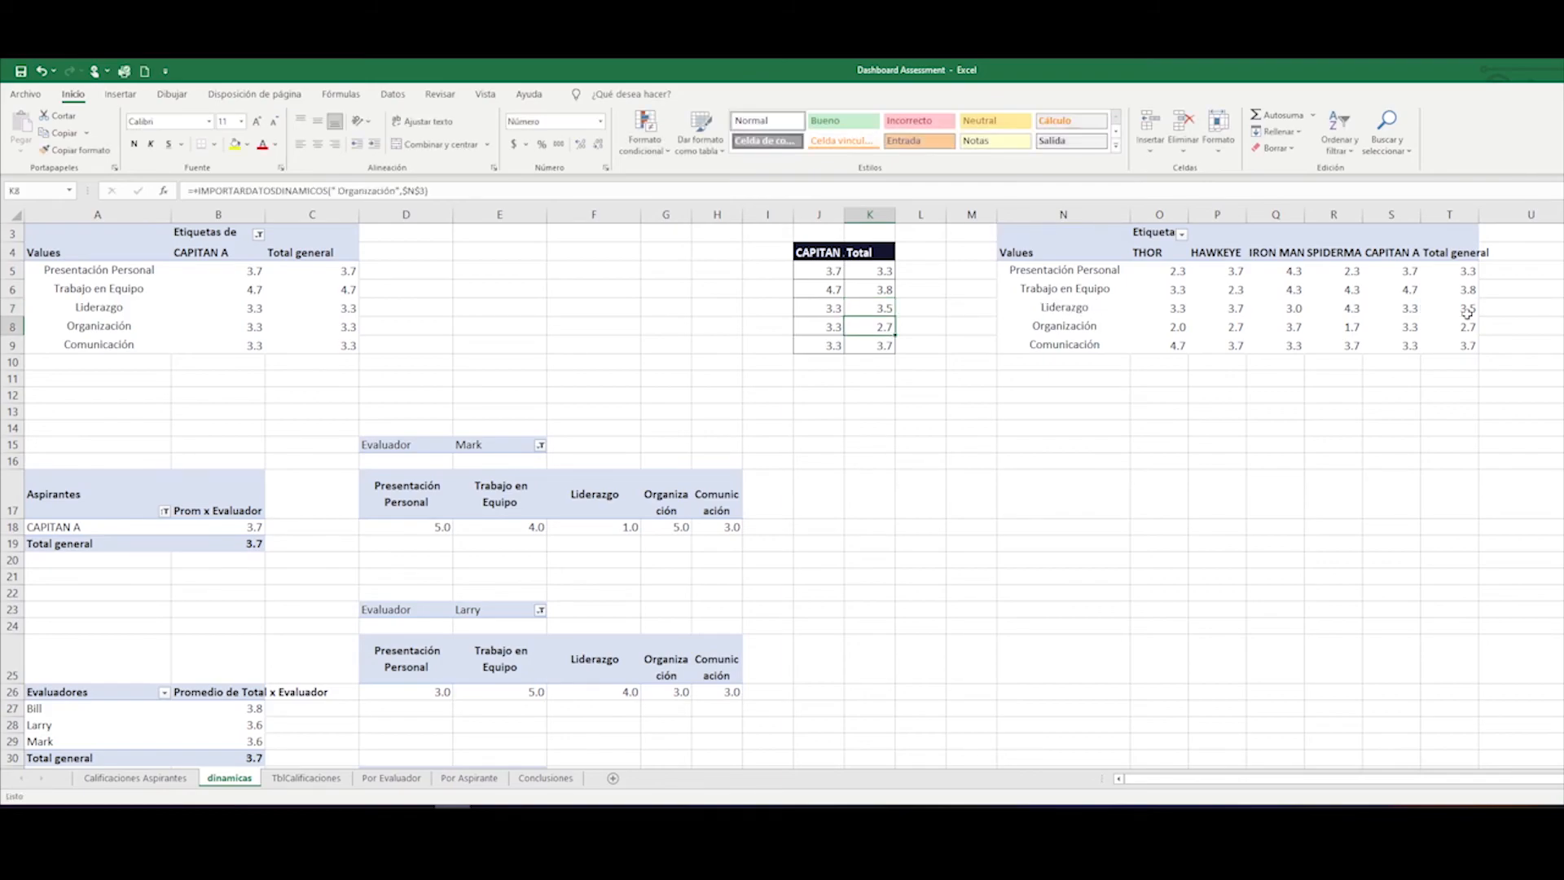
- Compare T5:T9 with the Total column K5:K9 and inspect the SI formulas in J5 and J4, leaving them unedited
{"action": "left_click_drag", "start_coordinate": [1446, 274], "coordinate": [1458, 345]}
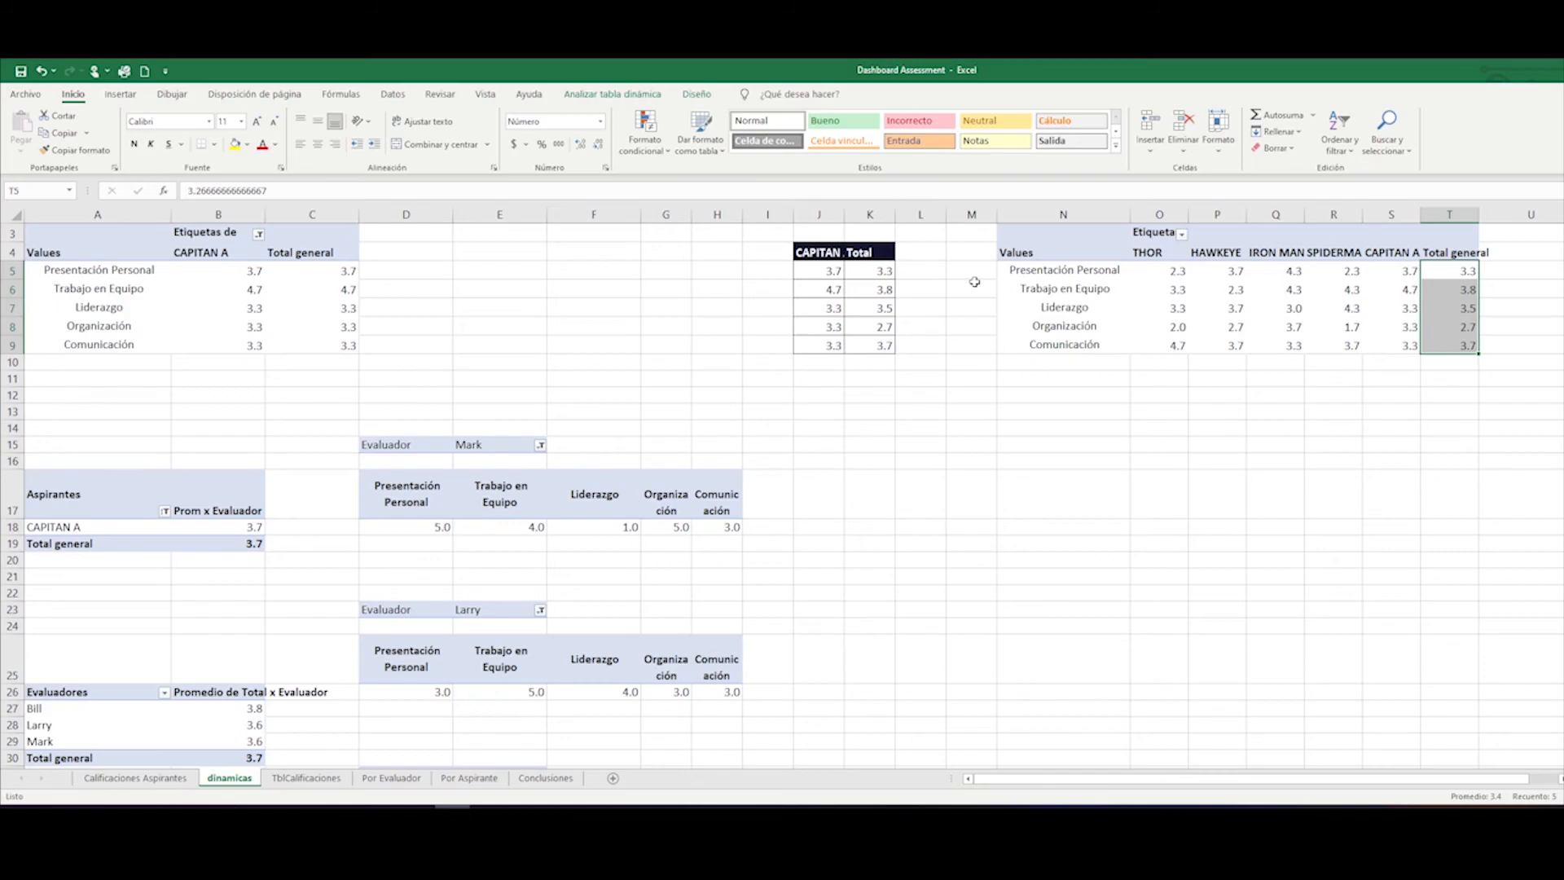
{"action": "left_click_drag", "start_coordinate": [890, 268], "coordinate": [884, 343]}
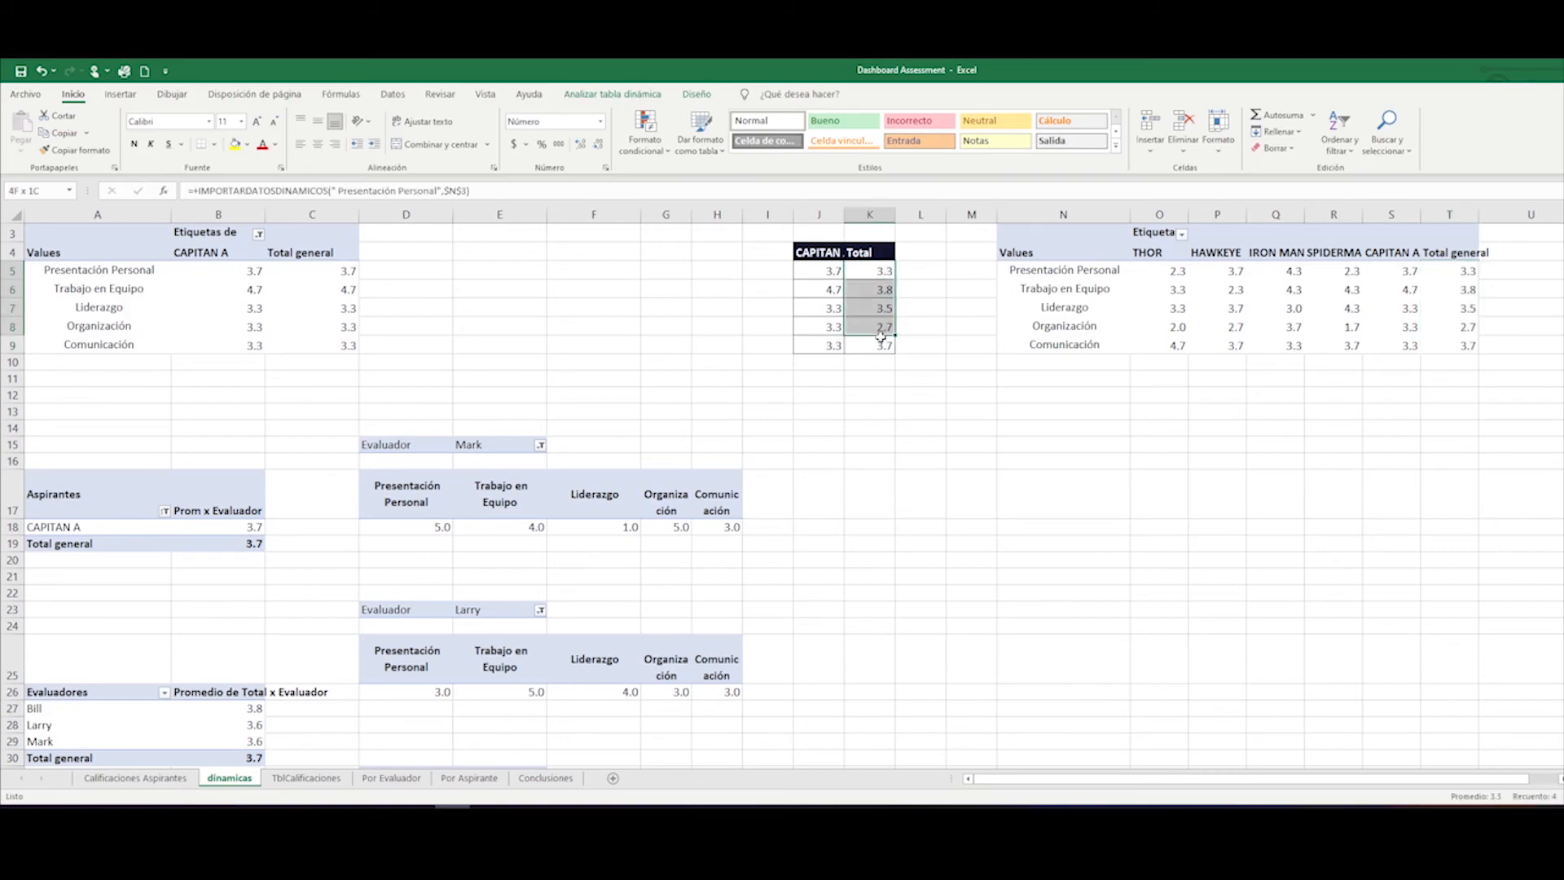
{"action": "left_click", "coordinate": [830, 269]}
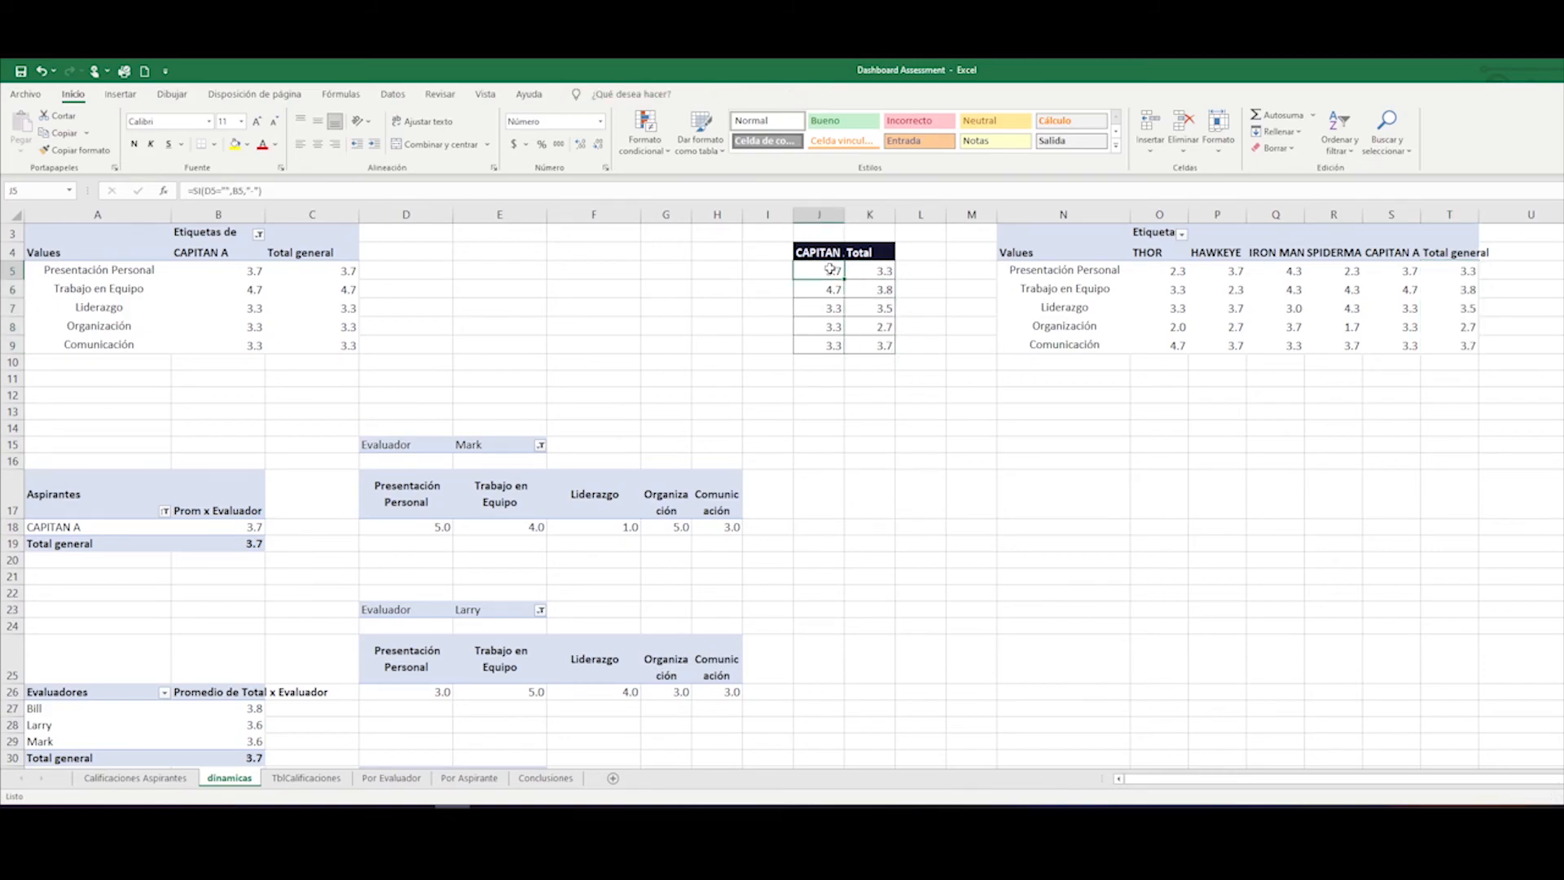
{"action": "double_click", "coordinate": [830, 268]}
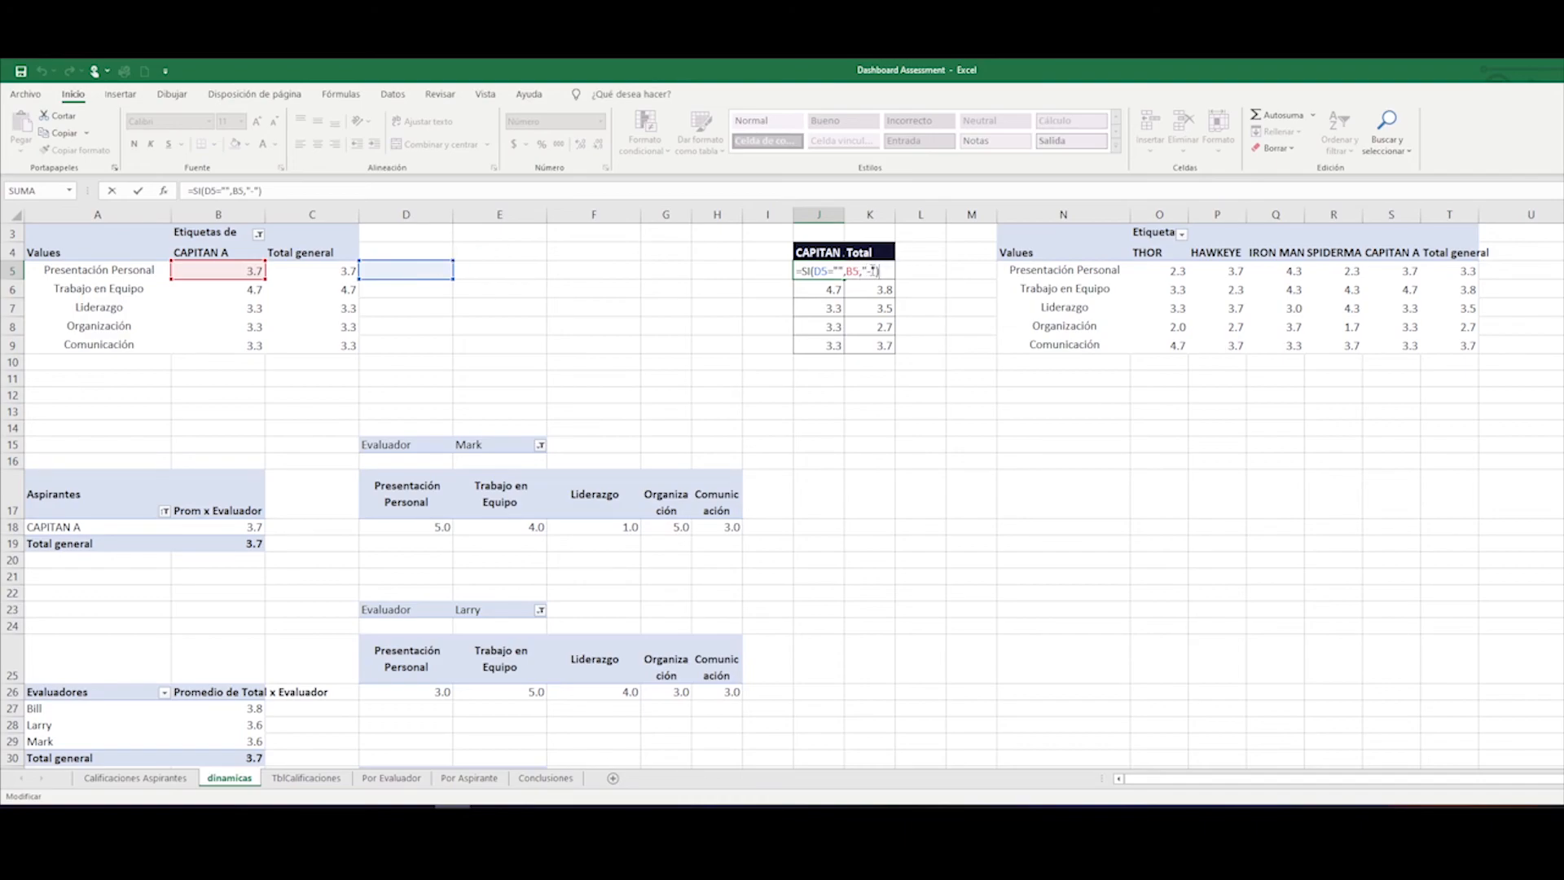
{"action": "key", "text": "Return"}
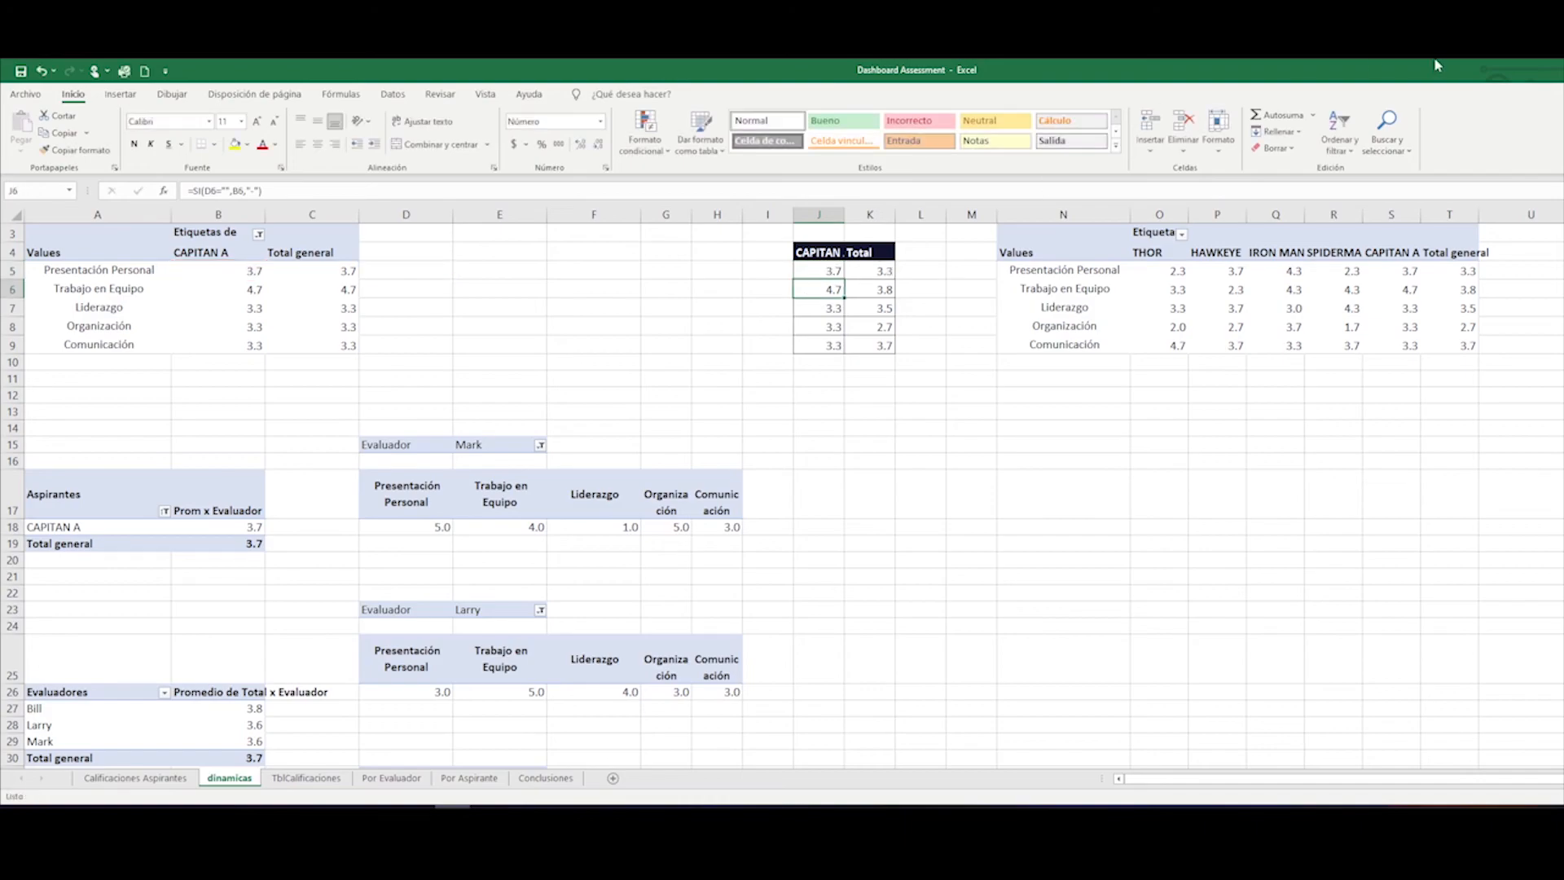
{"action": "left_click_drag", "start_coordinate": [821, 271], "coordinate": [866, 345]}
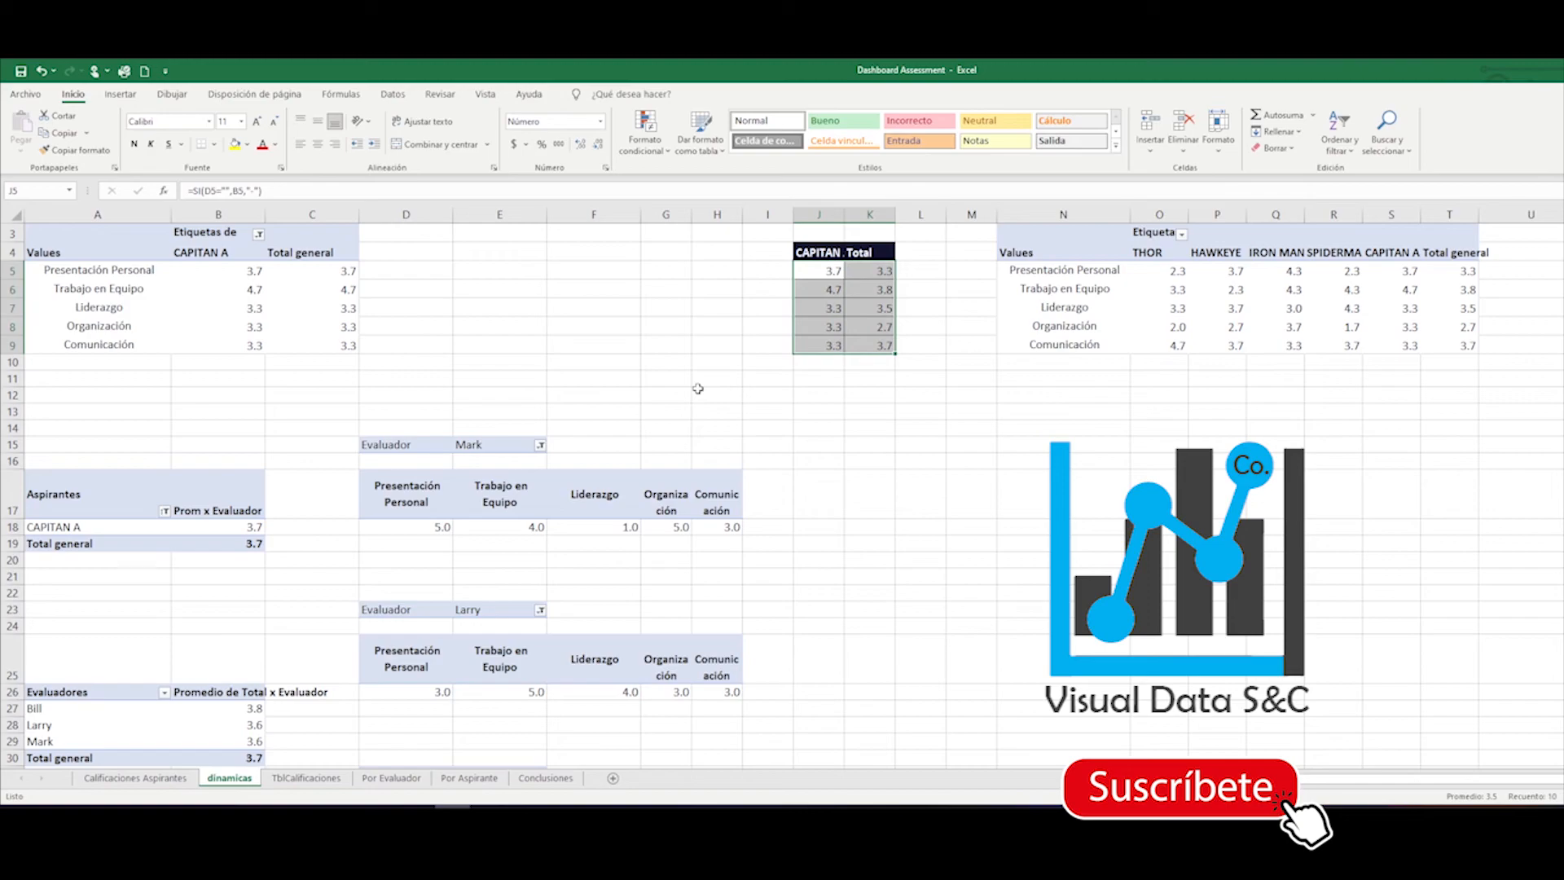
{"action": "left_click", "coordinate": [820, 252]}
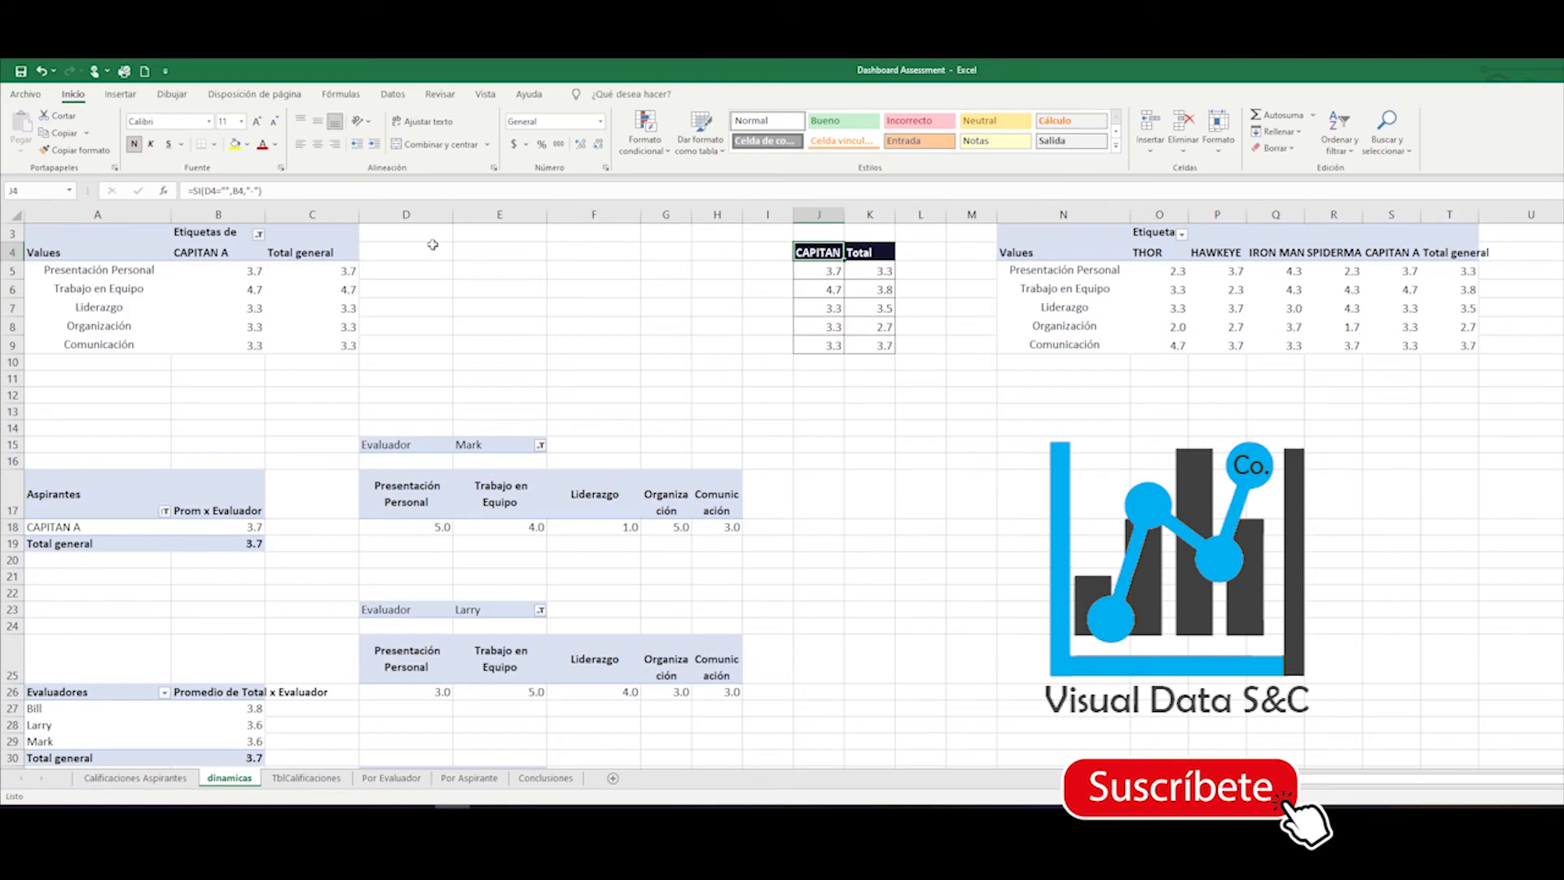
- Filter the Por Aspirante sheet to IRON MAN and review the candidate and Total columns of the J4:K9 table on dinamicas
{"action": "left_click", "coordinate": [485, 780]}
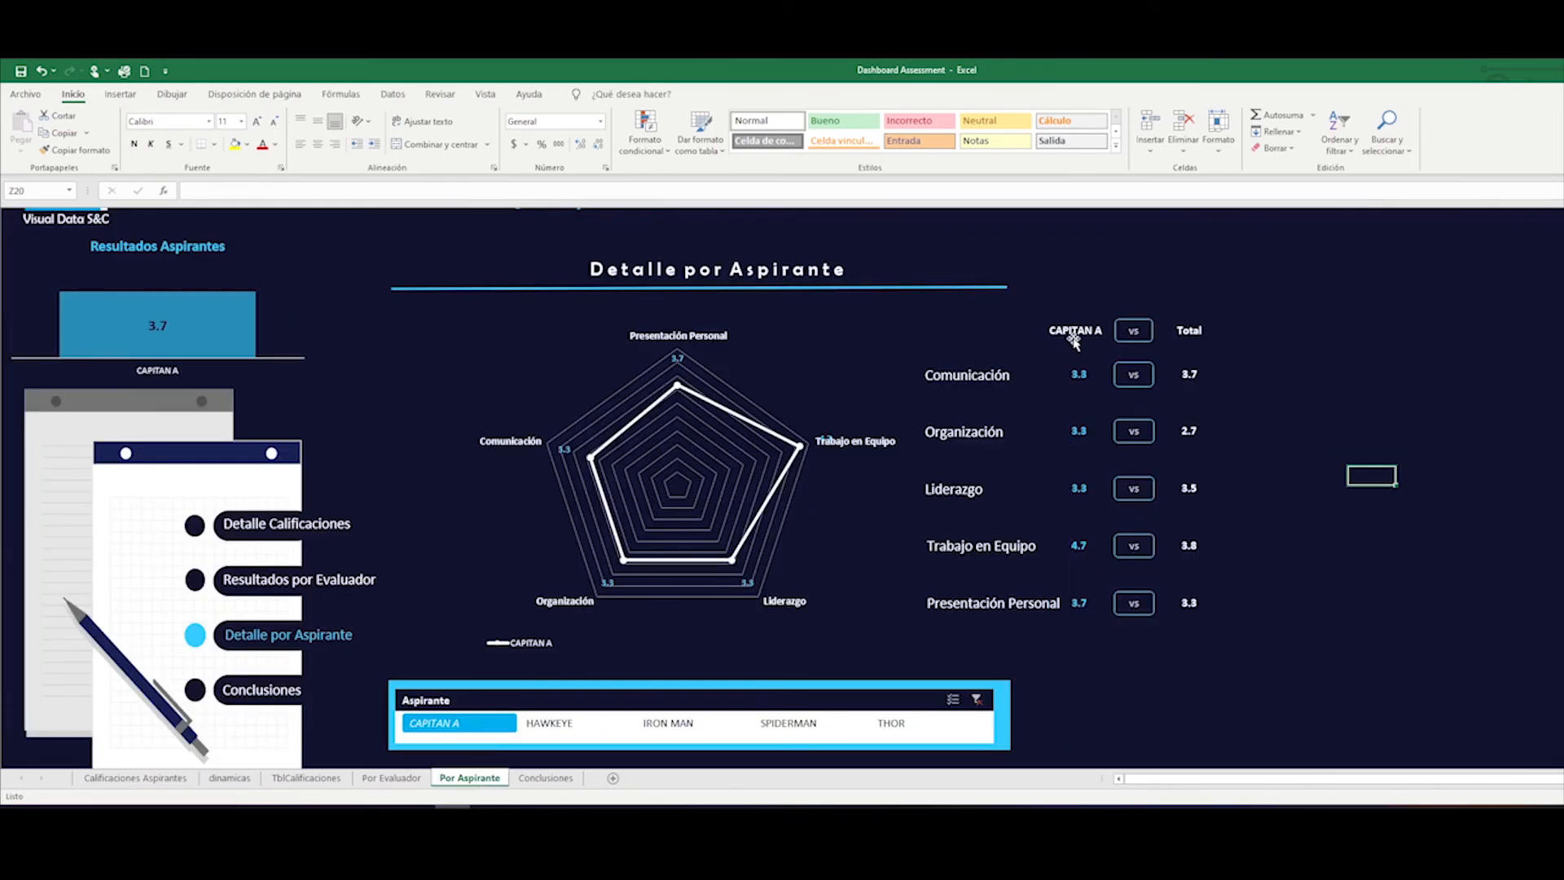
{"action": "left_click", "coordinate": [683, 728]}
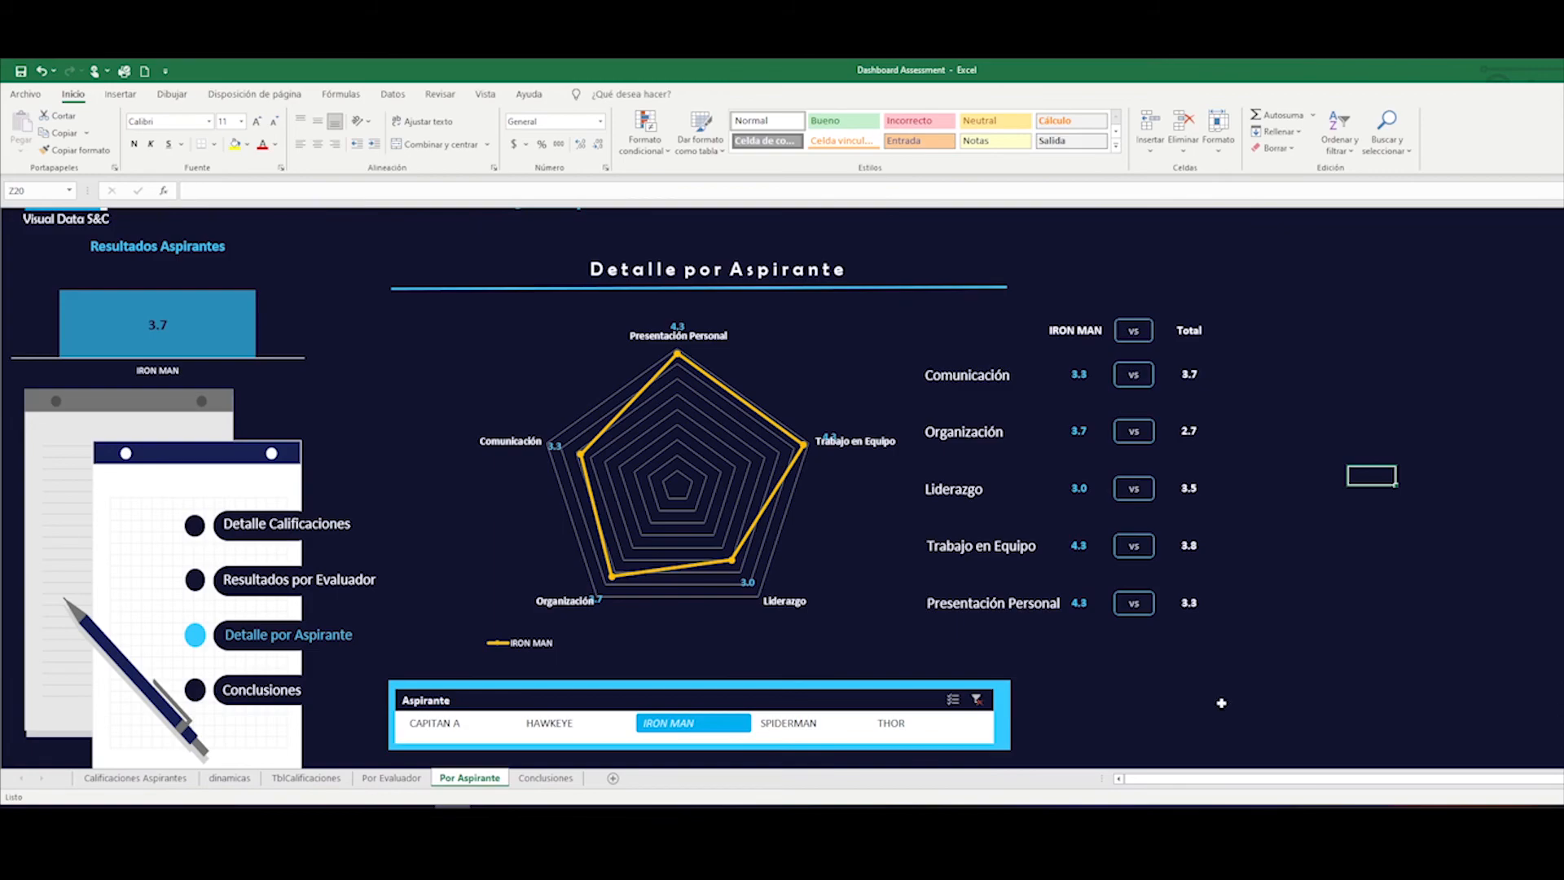
{"action": "left_click", "coordinate": [229, 778]}
{"action": "left_click_drag", "start_coordinate": [808, 253], "coordinate": [827, 346]}
{"action": "left_click_drag", "start_coordinate": [871, 252], "coordinate": [883, 348]}
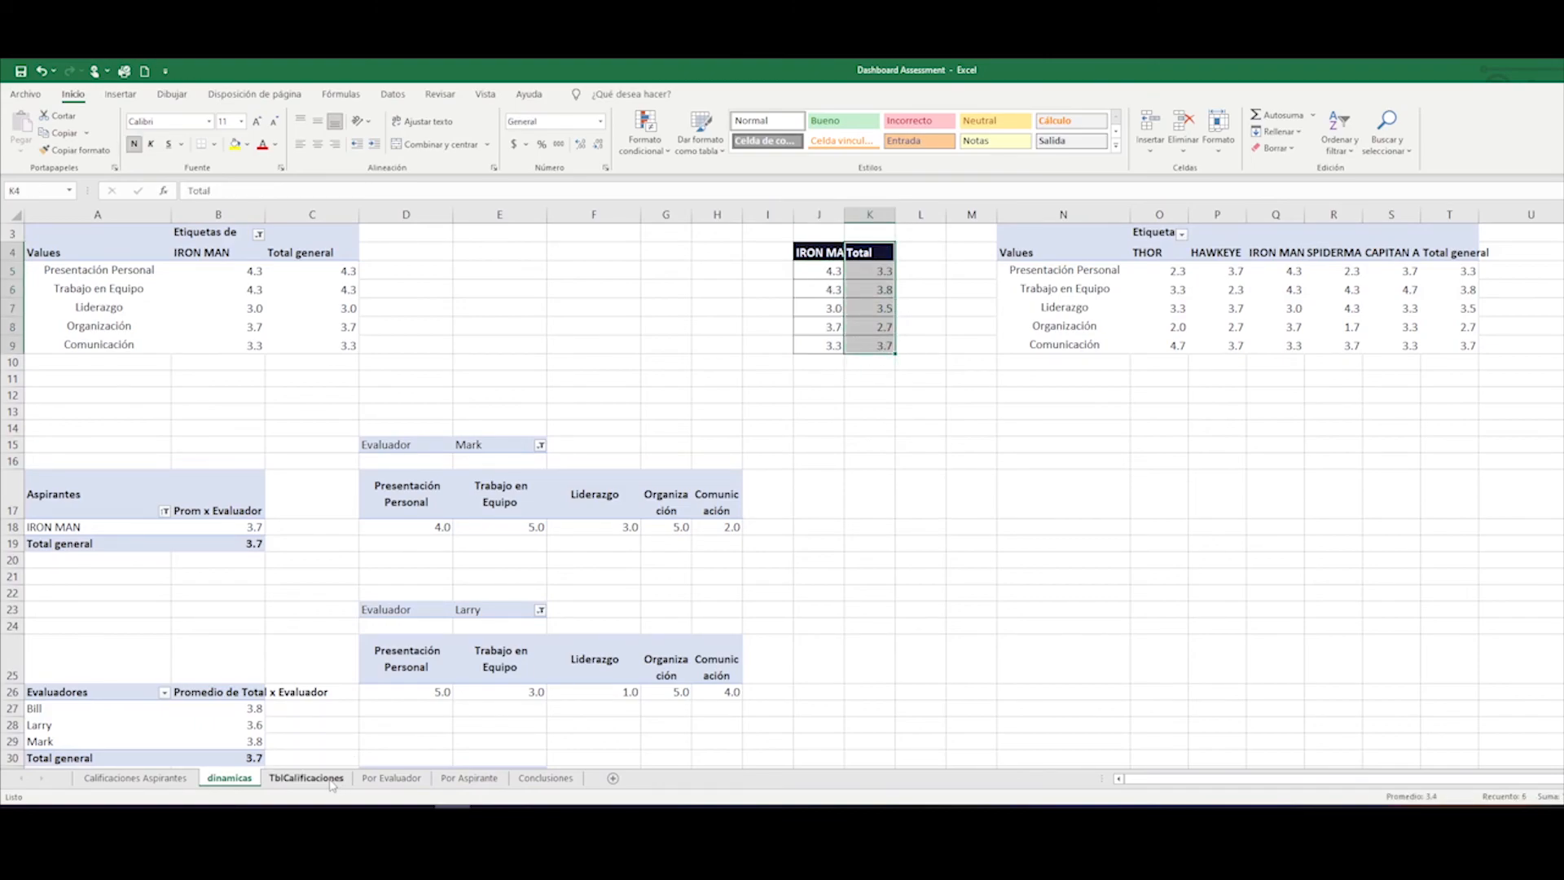
{"action": "left_click", "coordinate": [1091, 290]}
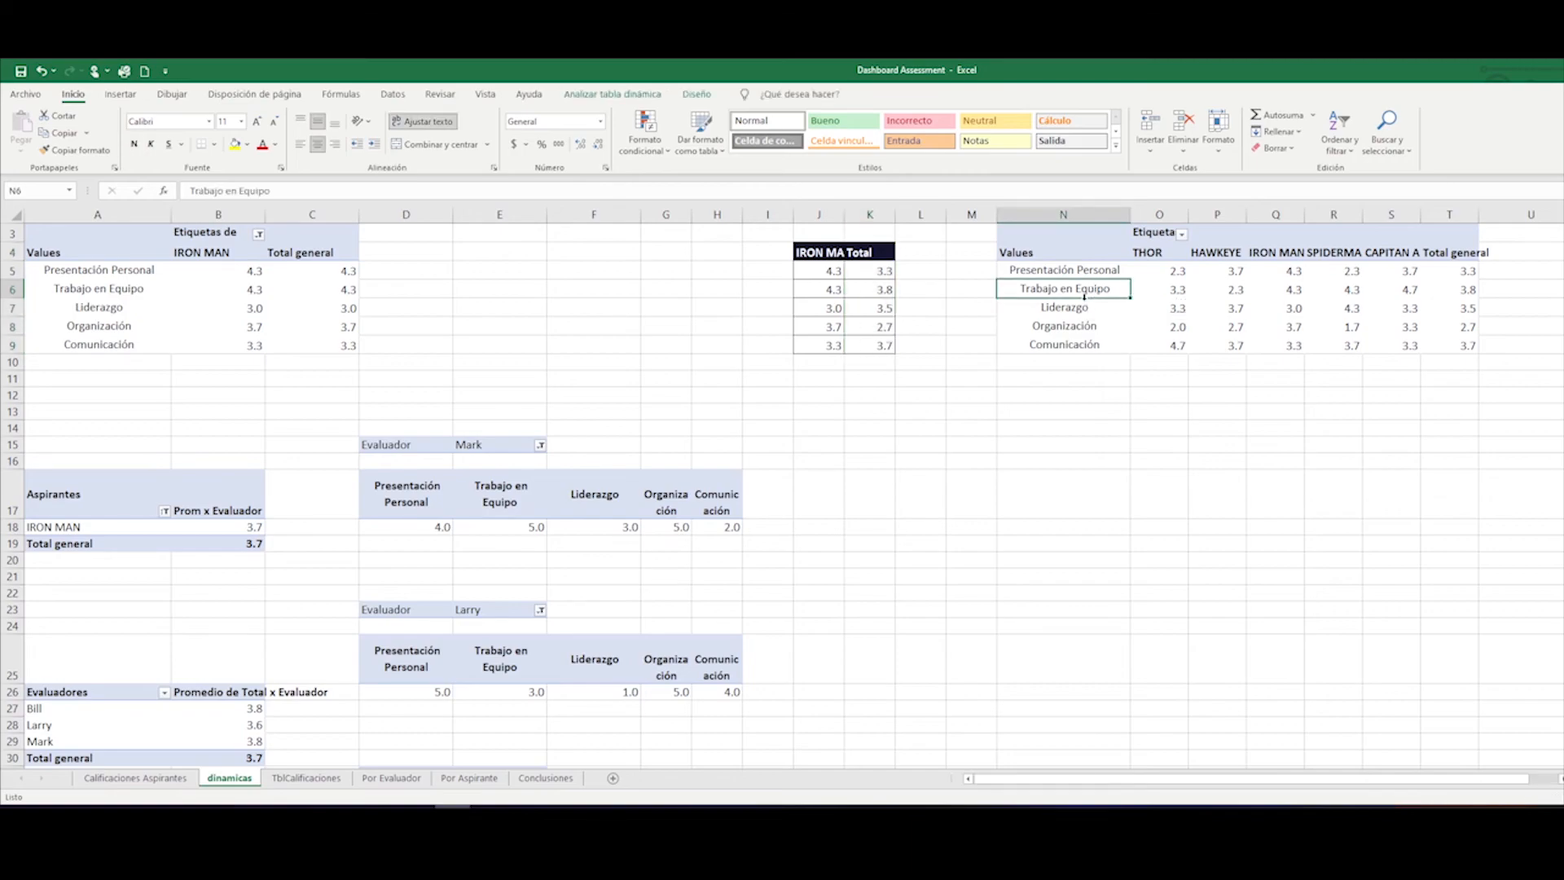
- Review the report connections of the Aspirante slicer on Por Aspirante without changing them, and clear the slicer's filter
{"action": "left_click", "coordinate": [469, 778]}
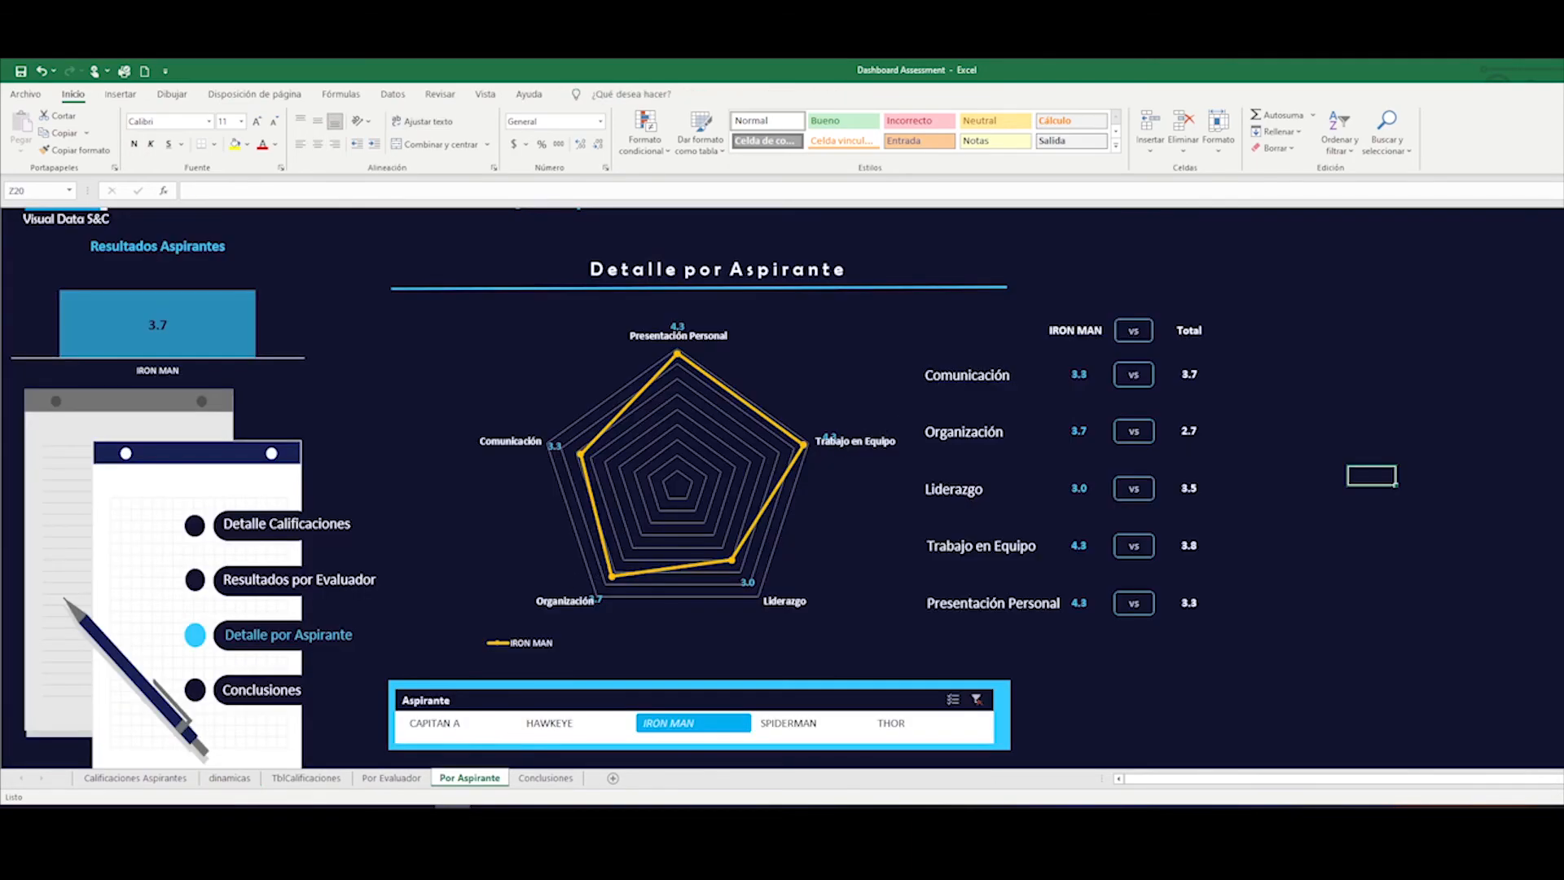
{"action": "right_click", "coordinate": [828, 702]}
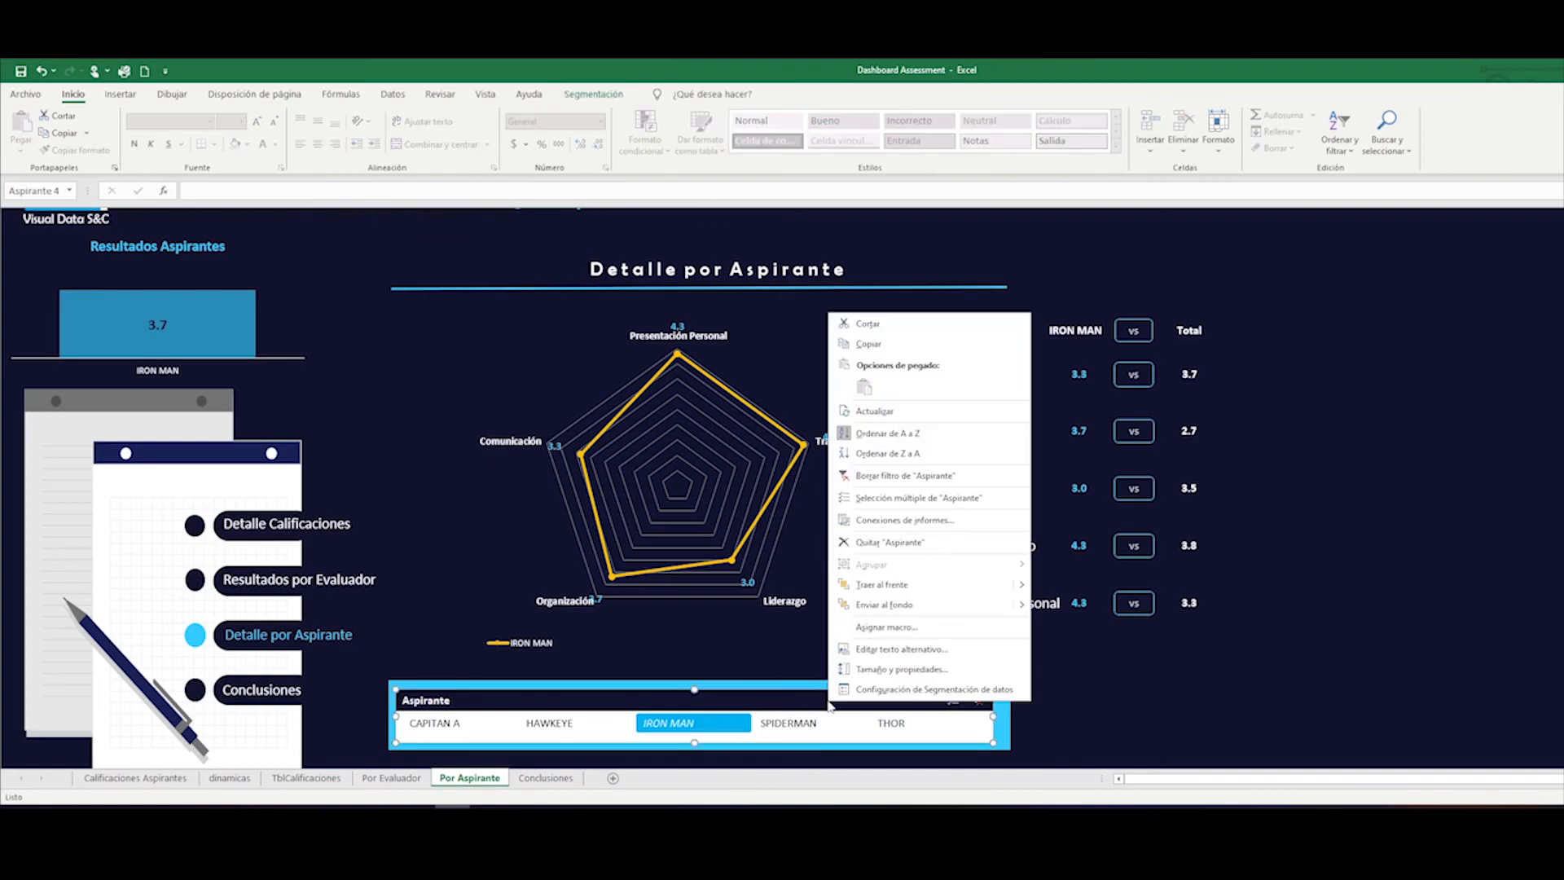
{"action": "left_click", "coordinate": [891, 531]}
{"action": "scroll", "coordinate": [893, 531], "scroll_direction": "down", "scroll_amount": 3}
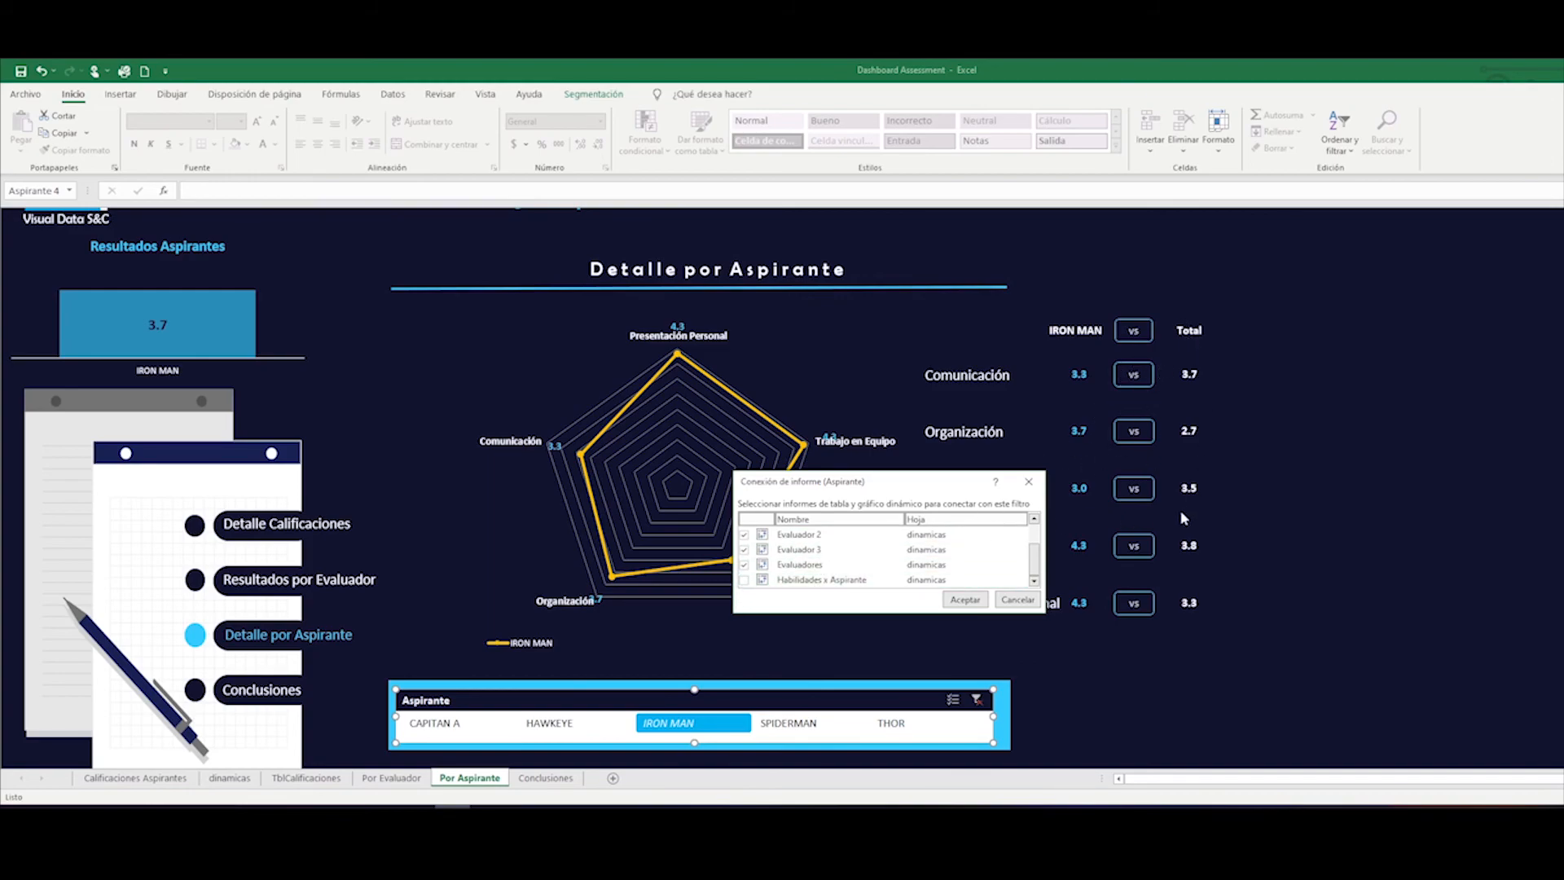
{"action": "left_click", "coordinate": [1017, 599]}
{"action": "left_click", "coordinate": [976, 700]}
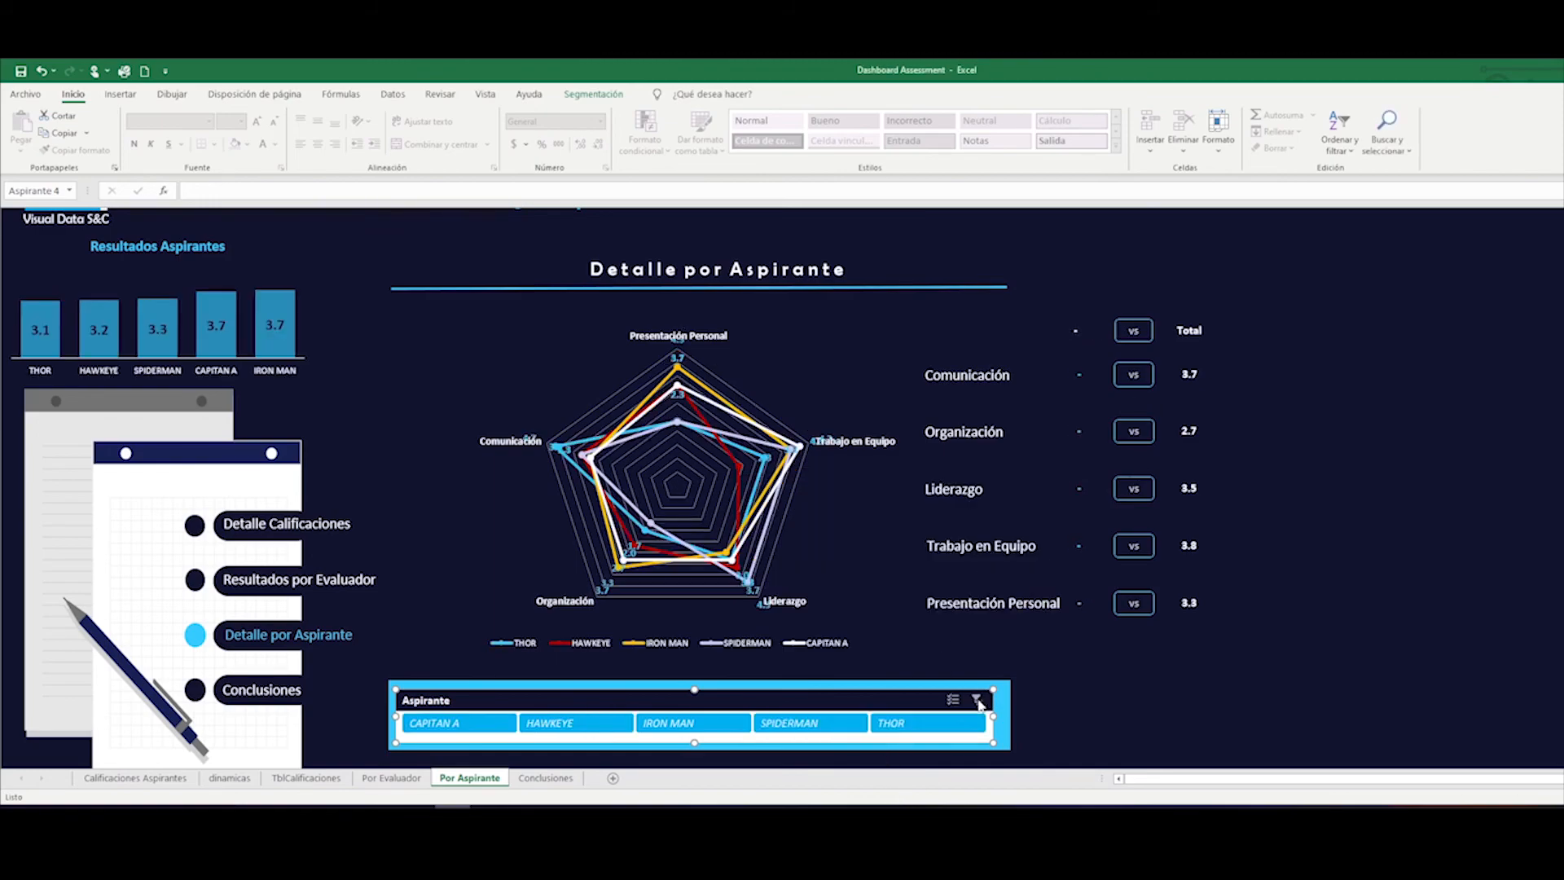
{"action": "left_click", "coordinate": [1299, 422]}
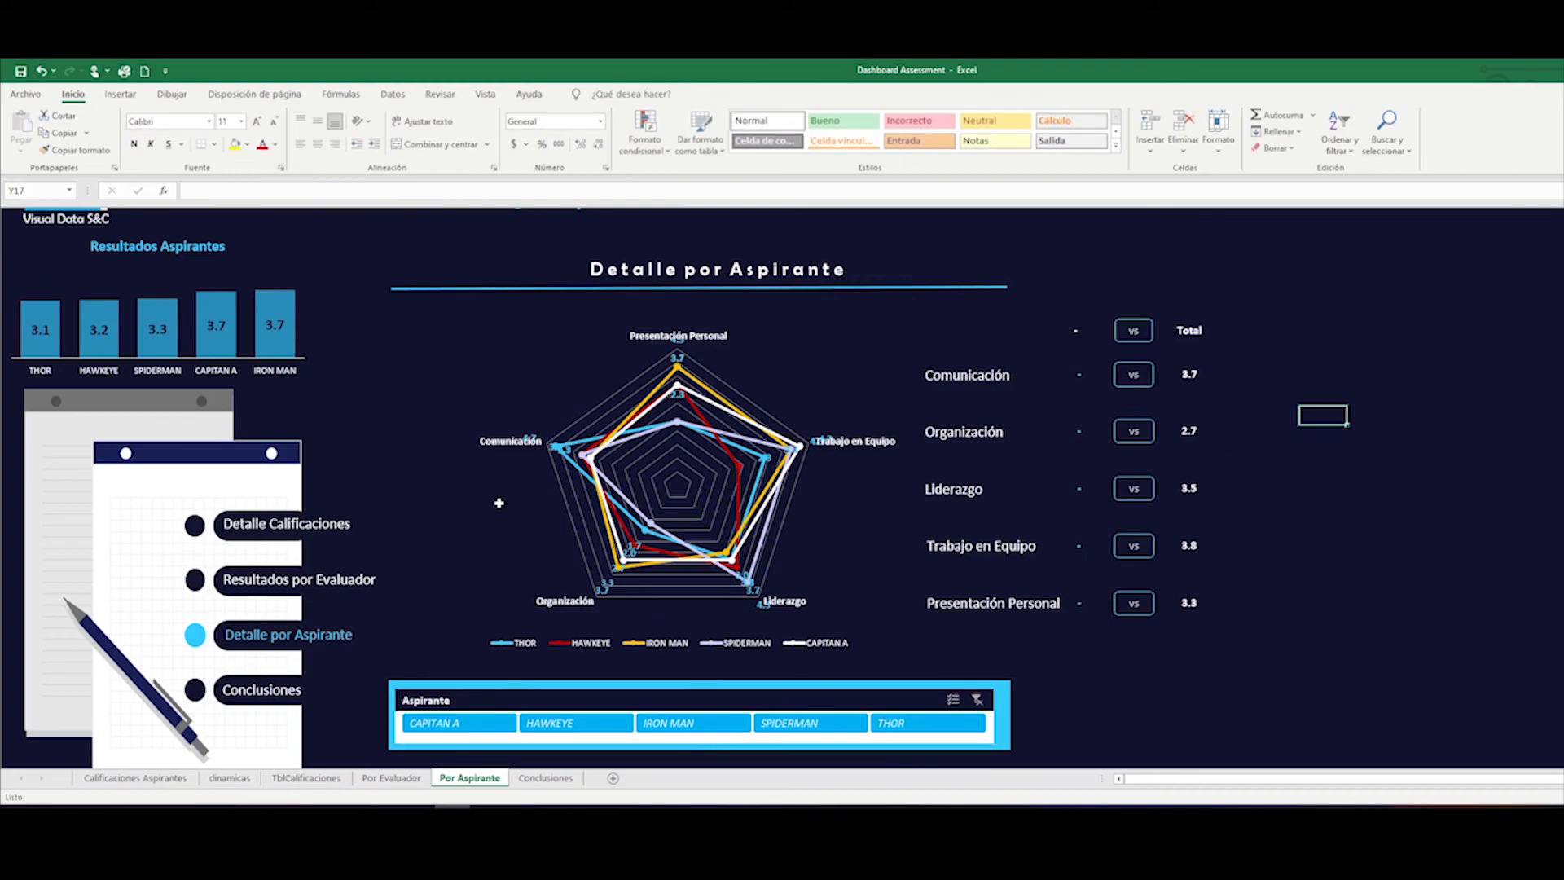
- Inspect the hyperlink of the Conclusiones navigation circle to its place in this document and leave it unchanged
{"action": "right_click", "coordinate": [195, 691]}
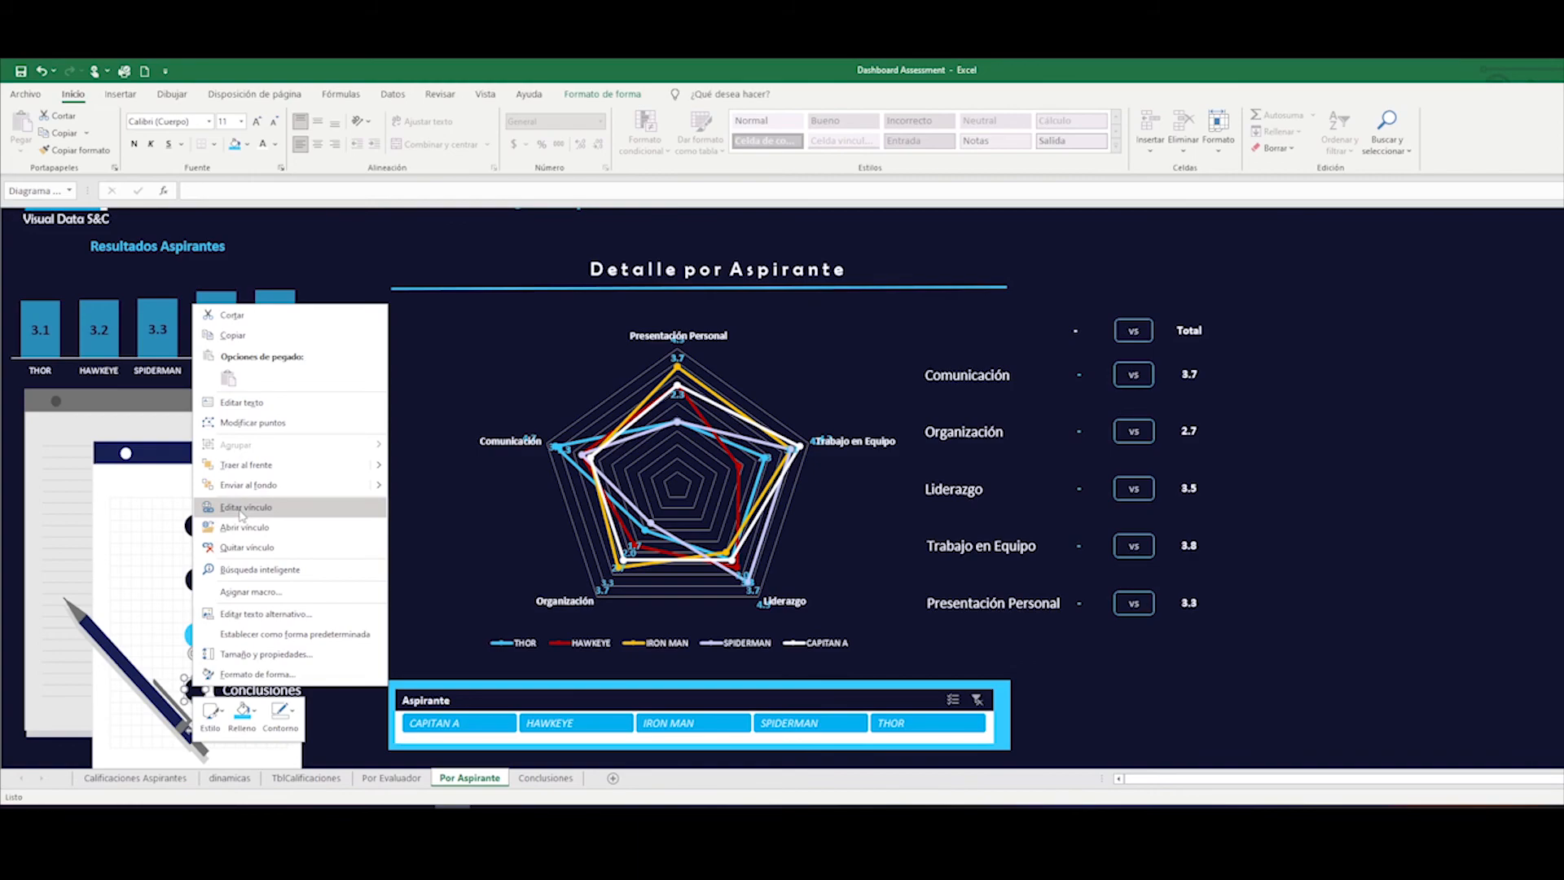
{"action": "left_click", "coordinate": [242, 513]}
{"action": "left_click_drag", "start_coordinate": [259, 398], "coordinate": [654, 317]}
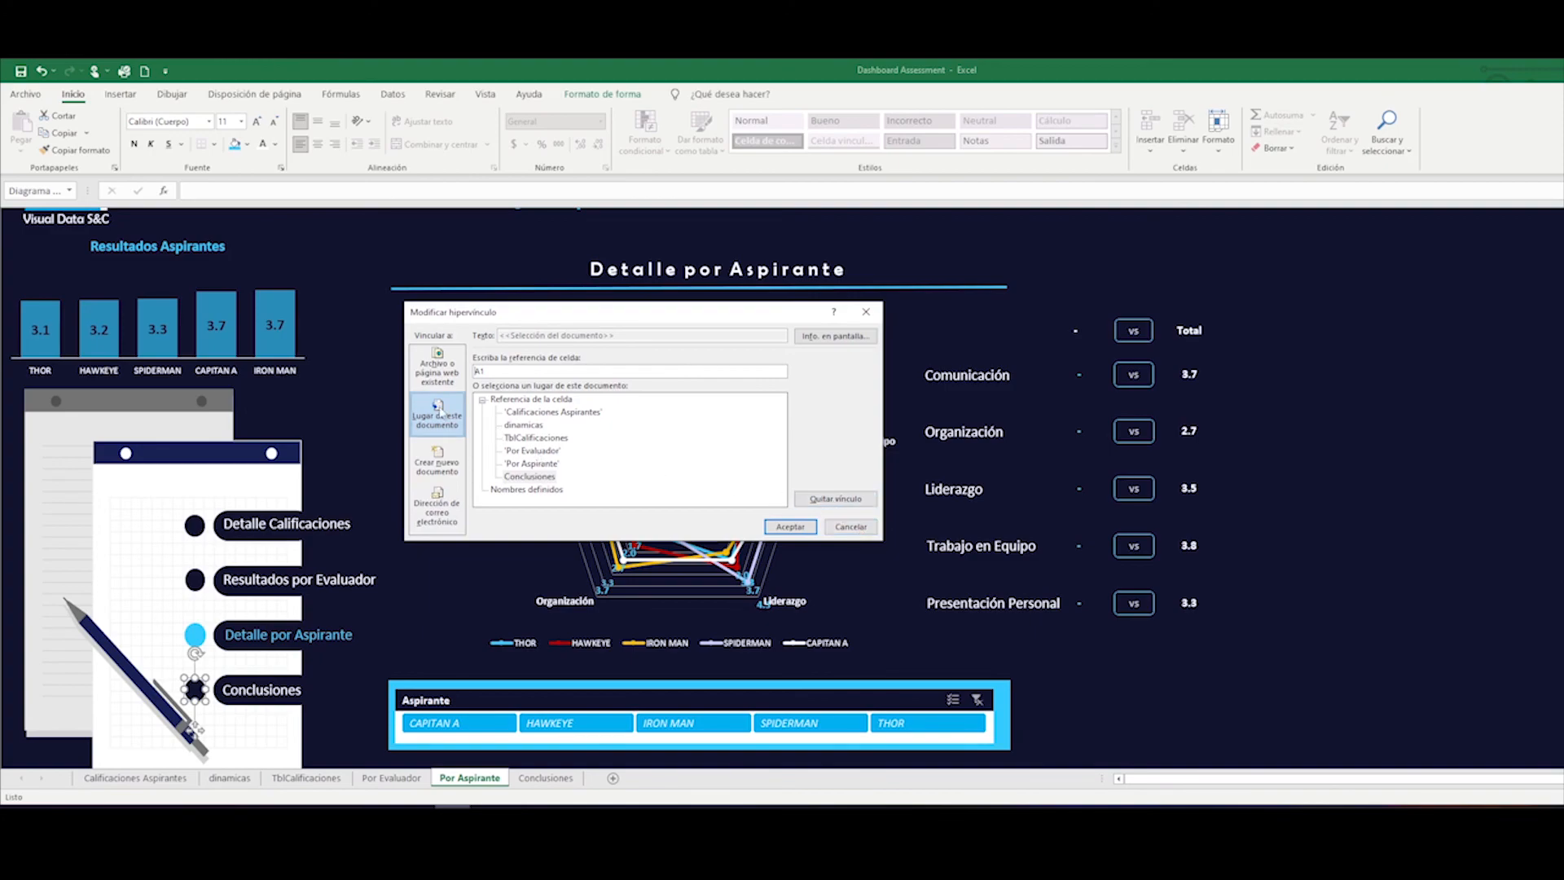
{"action": "left_click", "coordinate": [849, 527]}
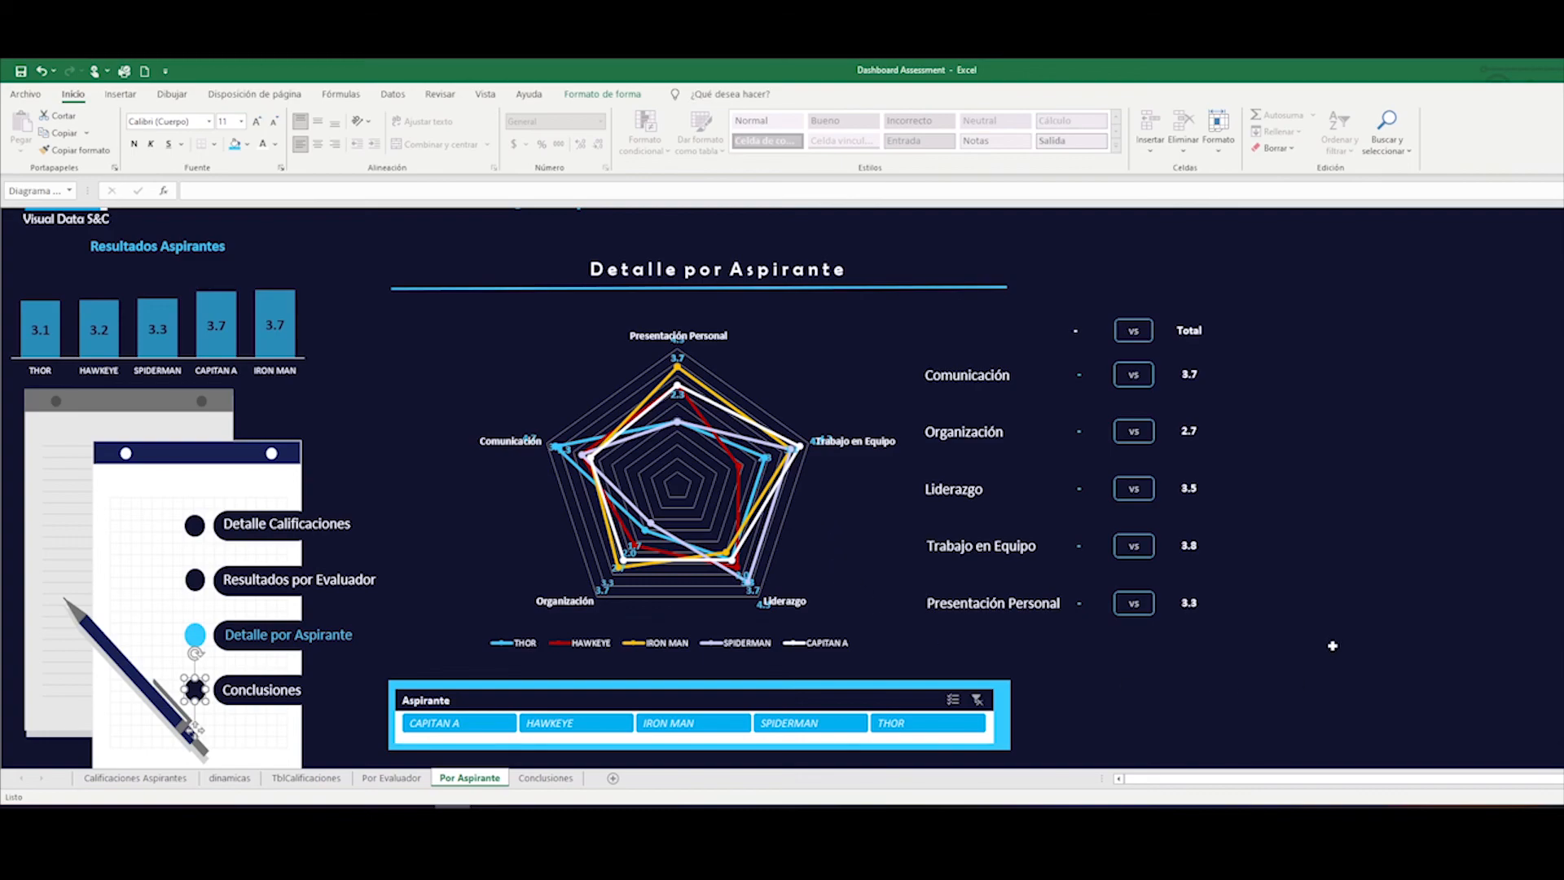
{"action": "left_click", "coordinate": [1324, 617]}
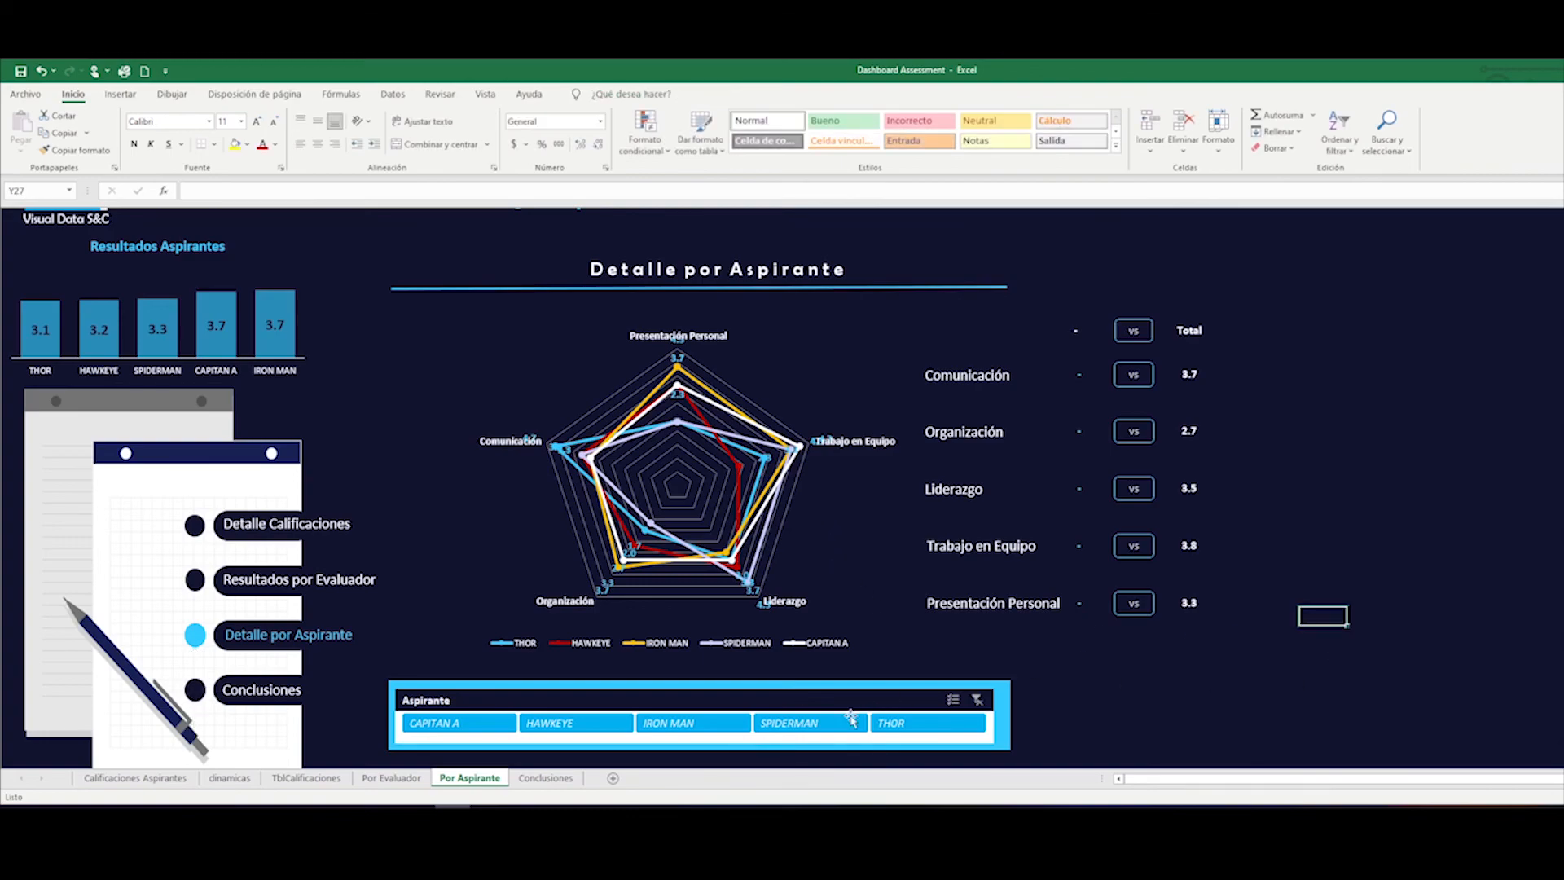
- Go to the Conclusiones sheet through its navigation circle, hide the formula bar and collapse the ribbon for a full-screen dashboard
{"action": "left_click", "coordinate": [196, 698]}
{"action": "scroll", "coordinate": [203, 693], "scroll_direction": "down", "scroll_amount": 3}
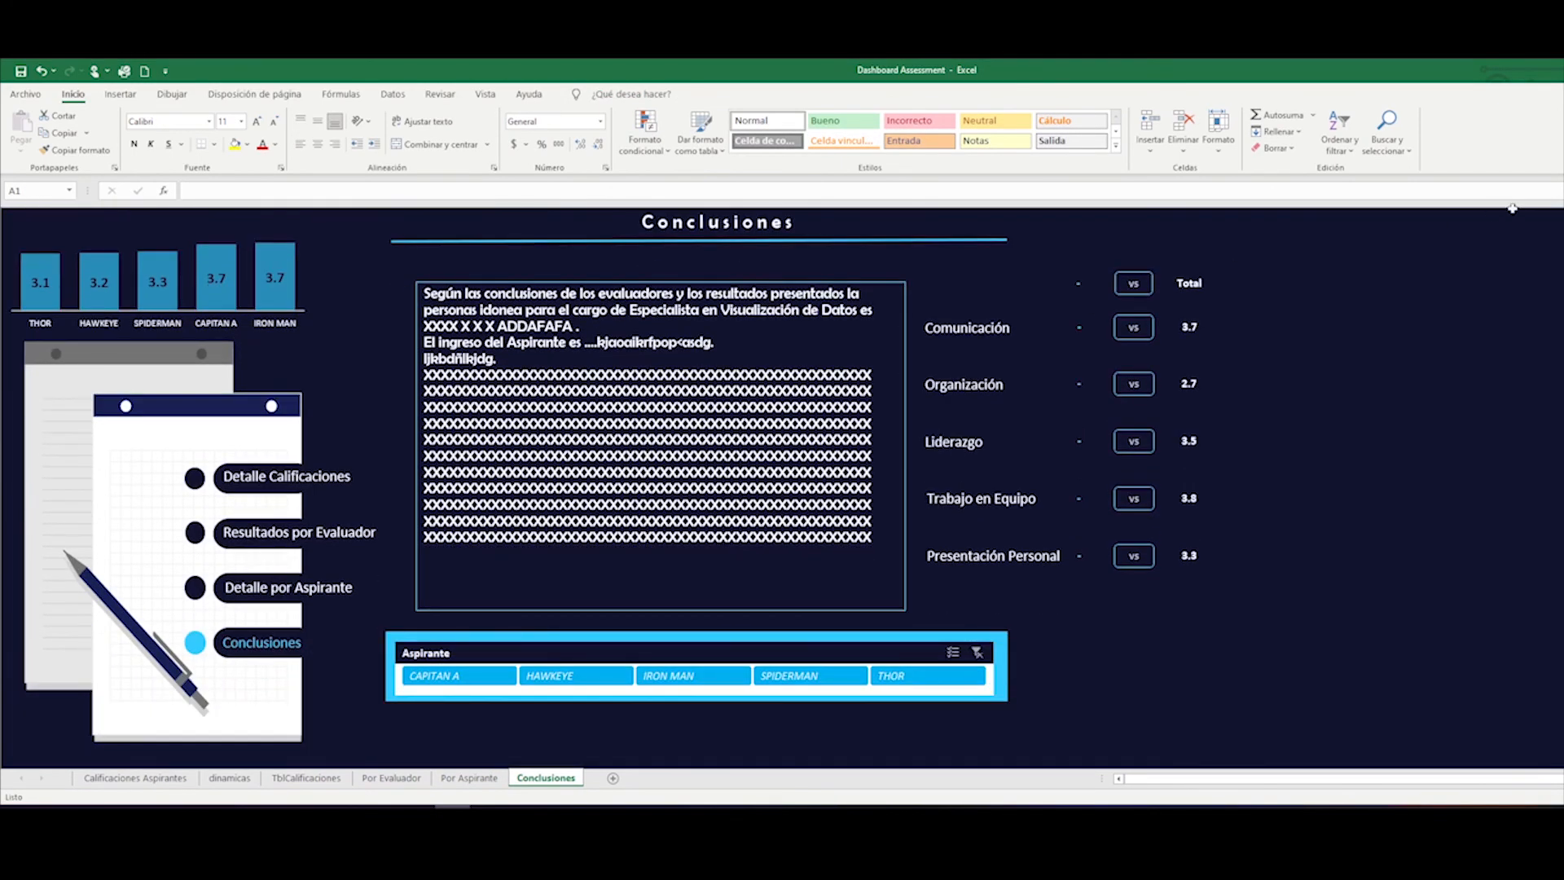
{"action": "key", "text": "ctrl+shift+F1"}
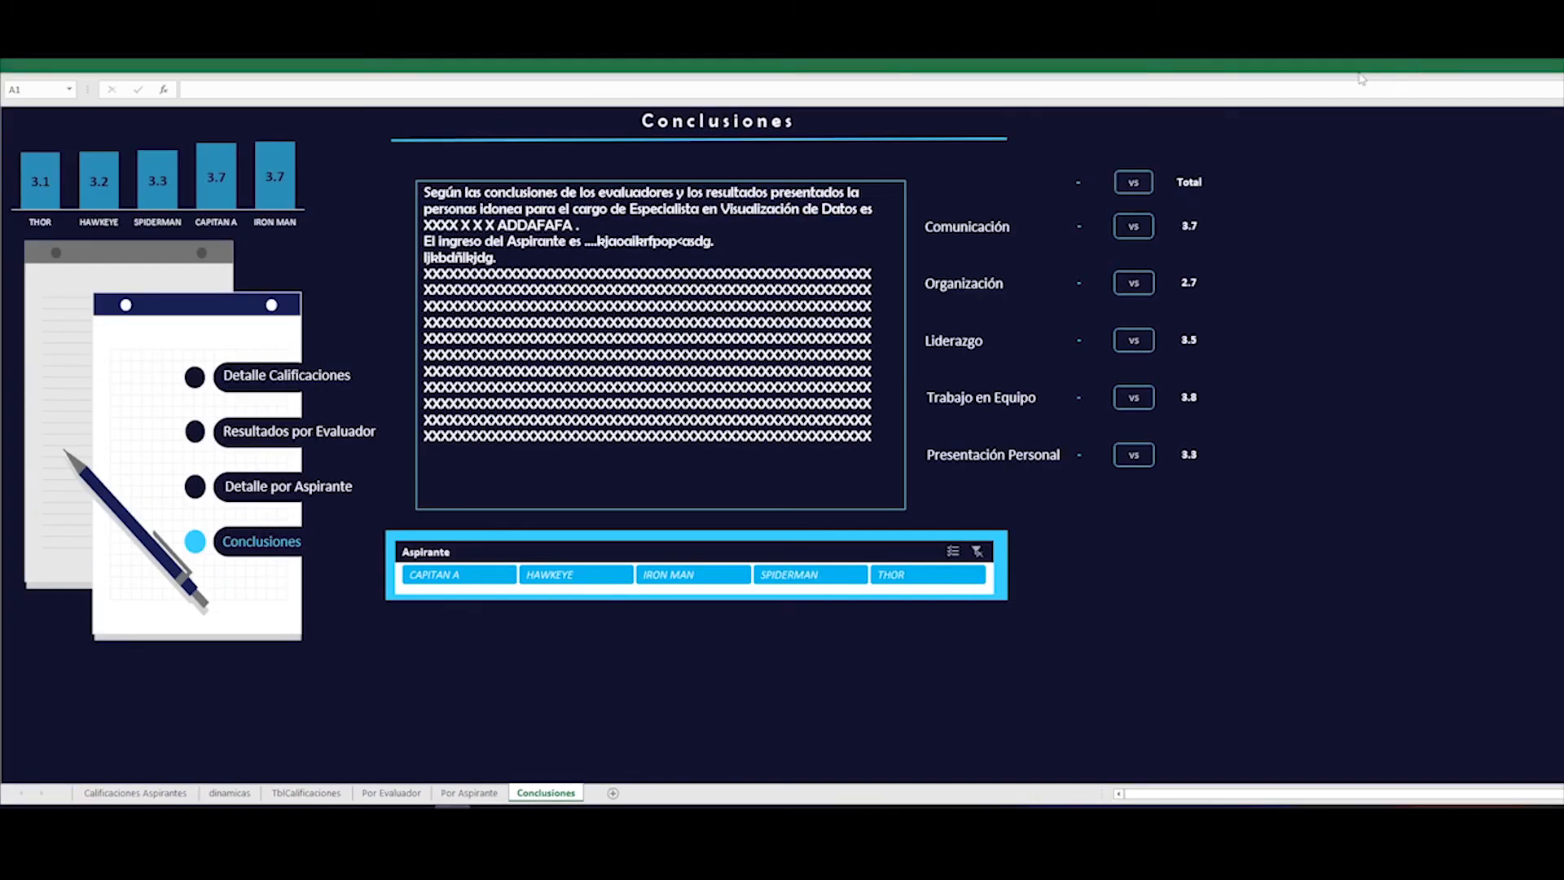
{"action": "left_click", "coordinate": [1077, 72]}
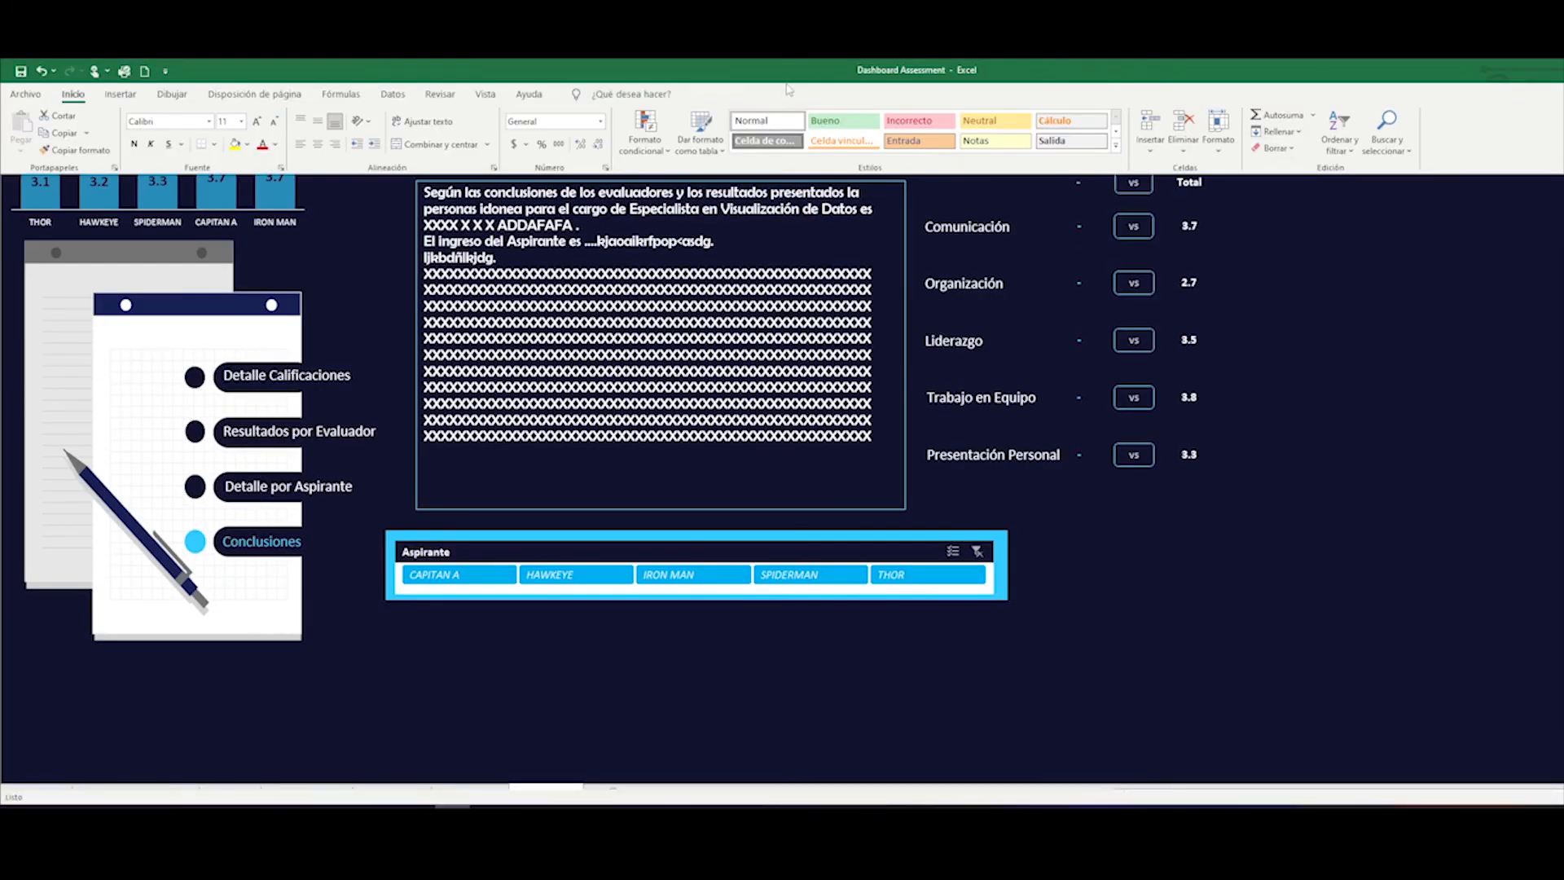
{"action": "left_click", "coordinate": [485, 96]}
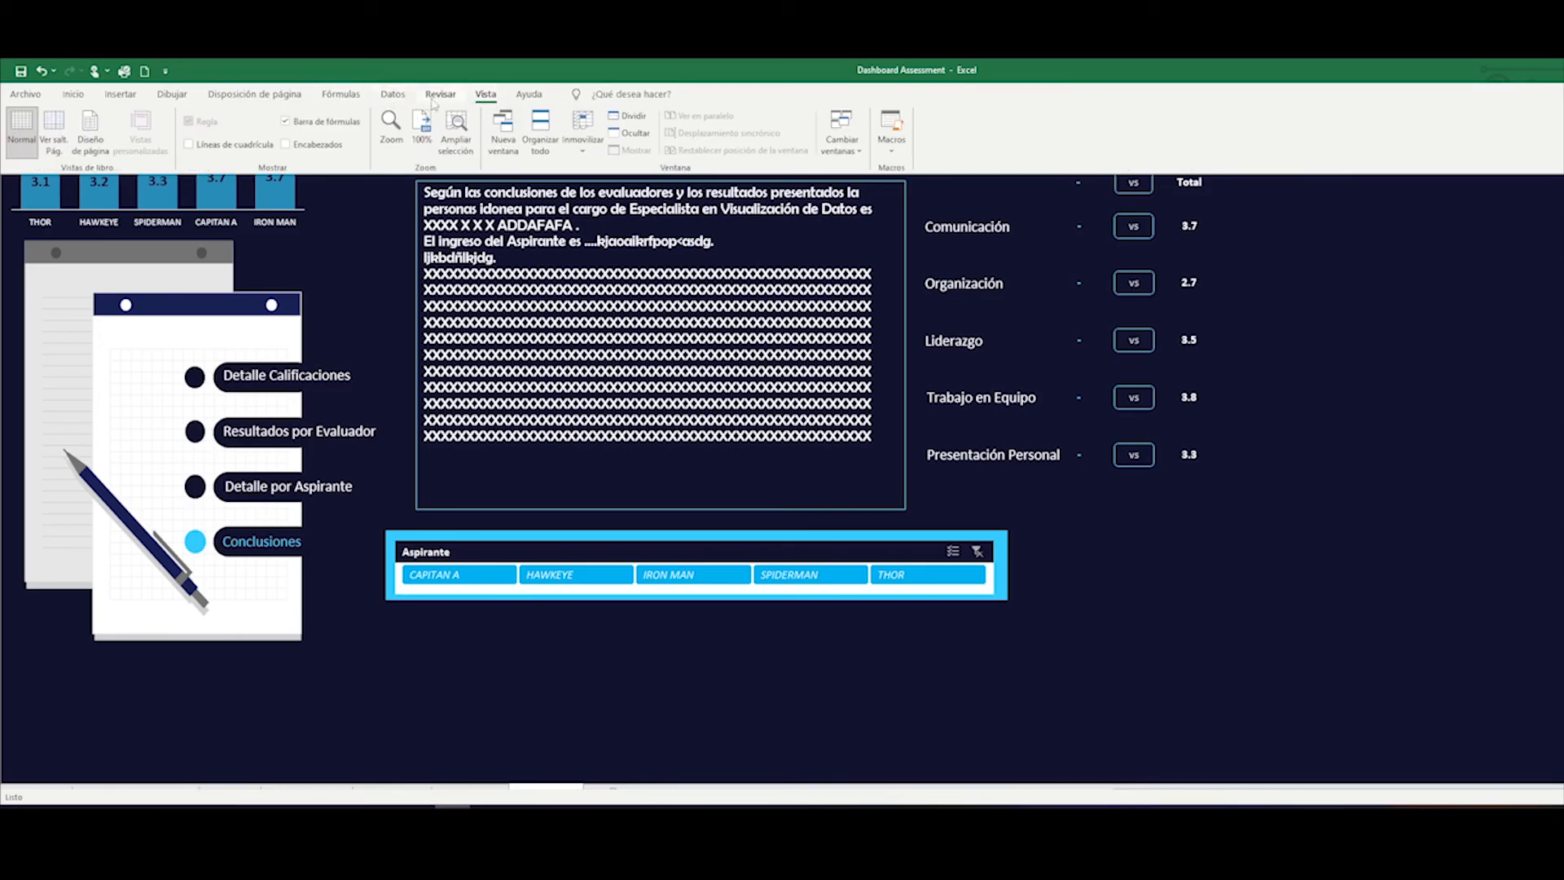
{"action": "scroll", "coordinate": [1170, 200], "scroll_direction": "down", "scroll_amount": 1}
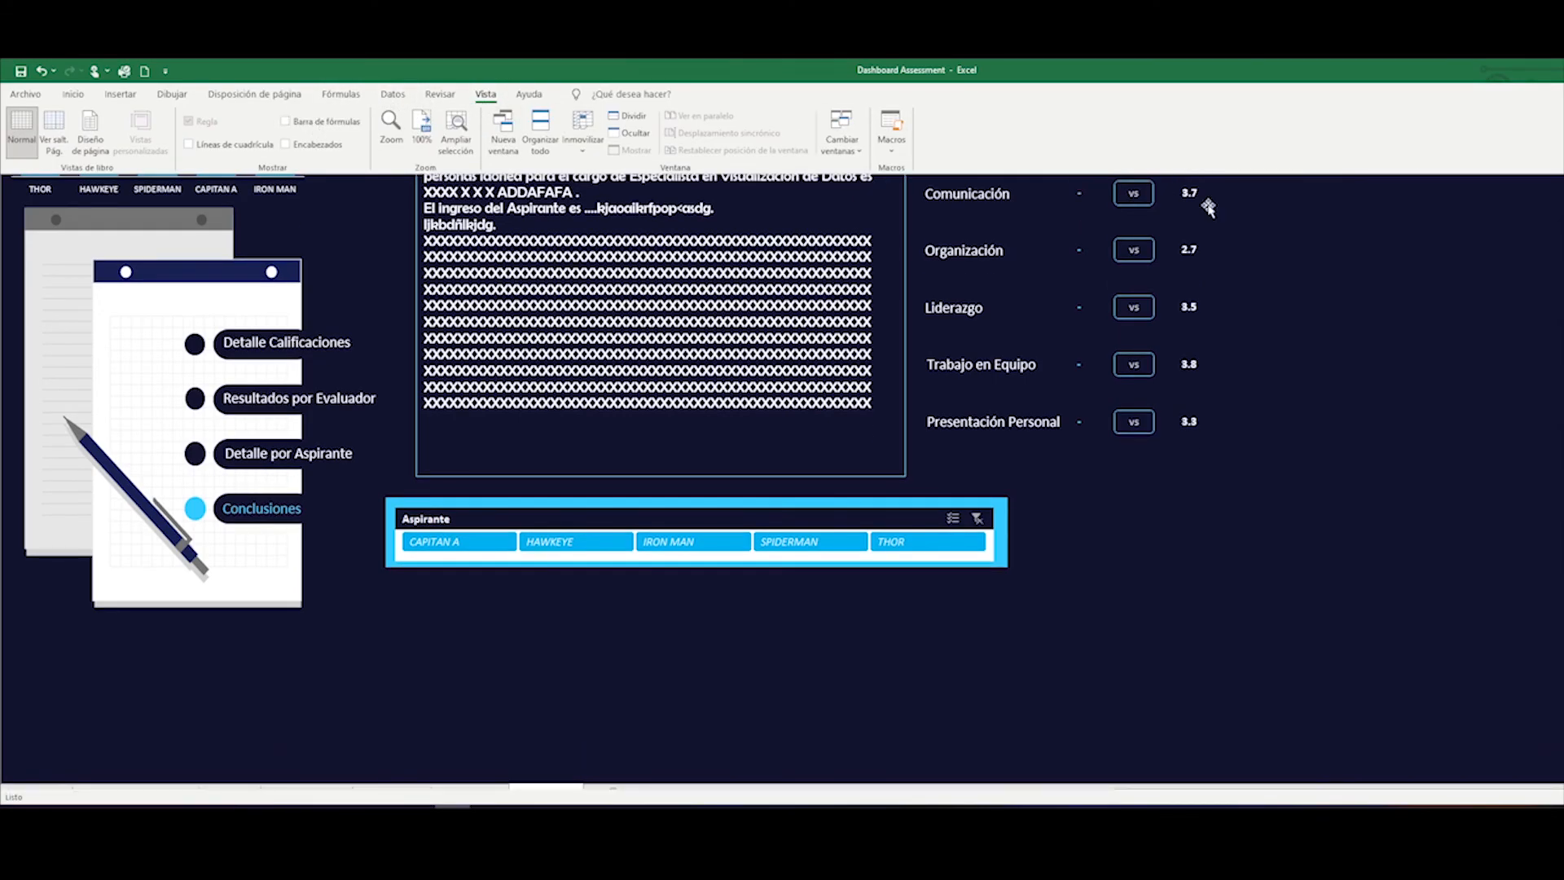
{"action": "key", "text": "ctrl+shift+F1"}
{"action": "scroll", "coordinate": [1385, 303], "scroll_direction": "up", "scroll_amount": 2}
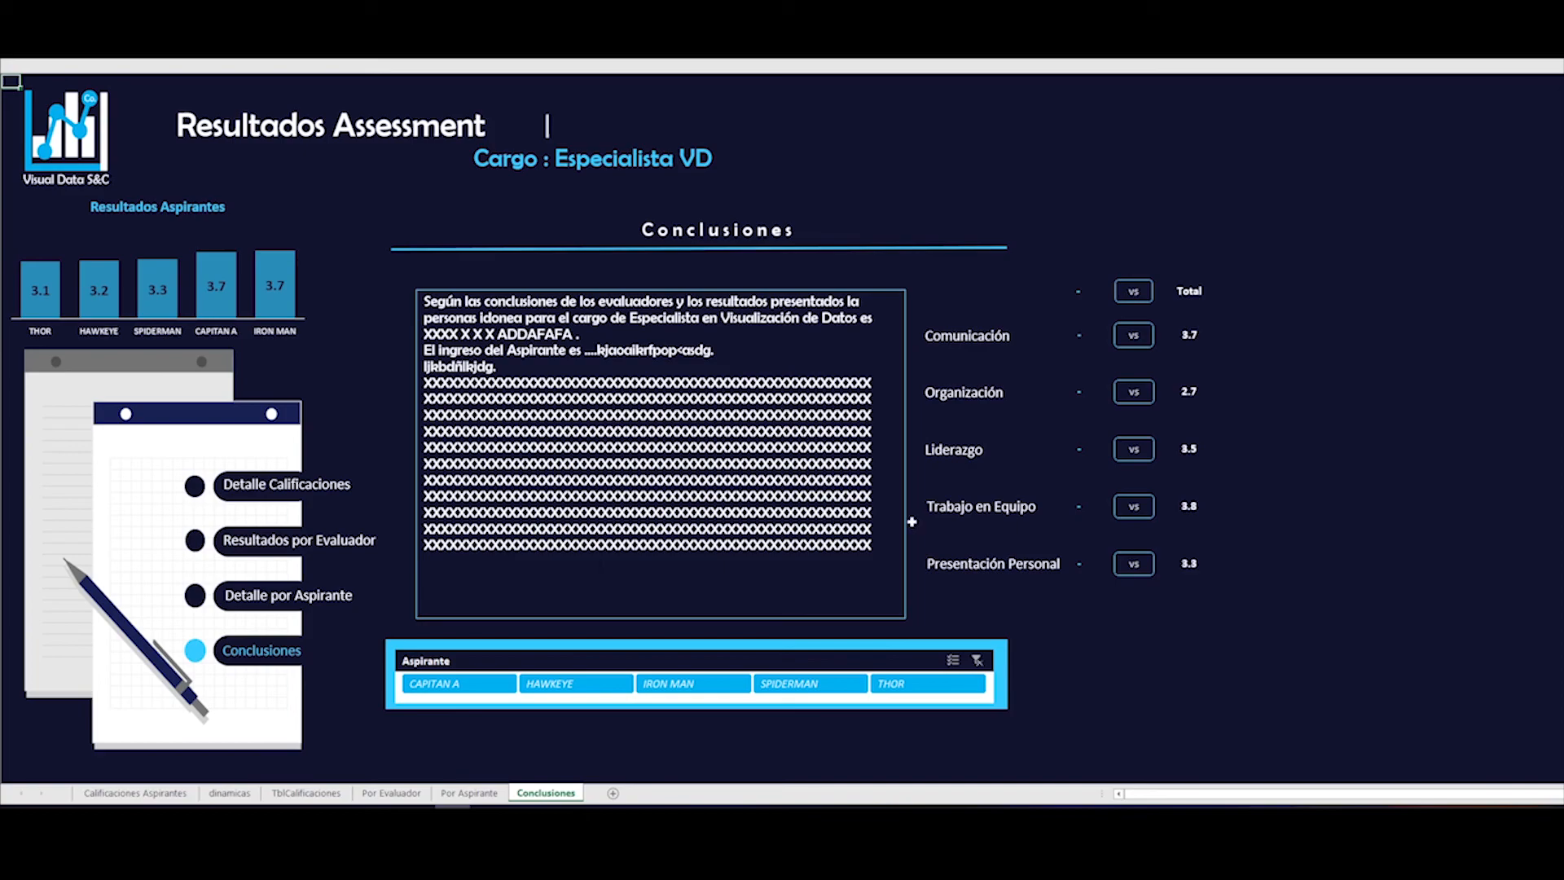
- Examine the placeholder text in the Conclusiones text box by selecting all of it, leaving it unedited
{"action": "left_click", "coordinate": [658, 302]}
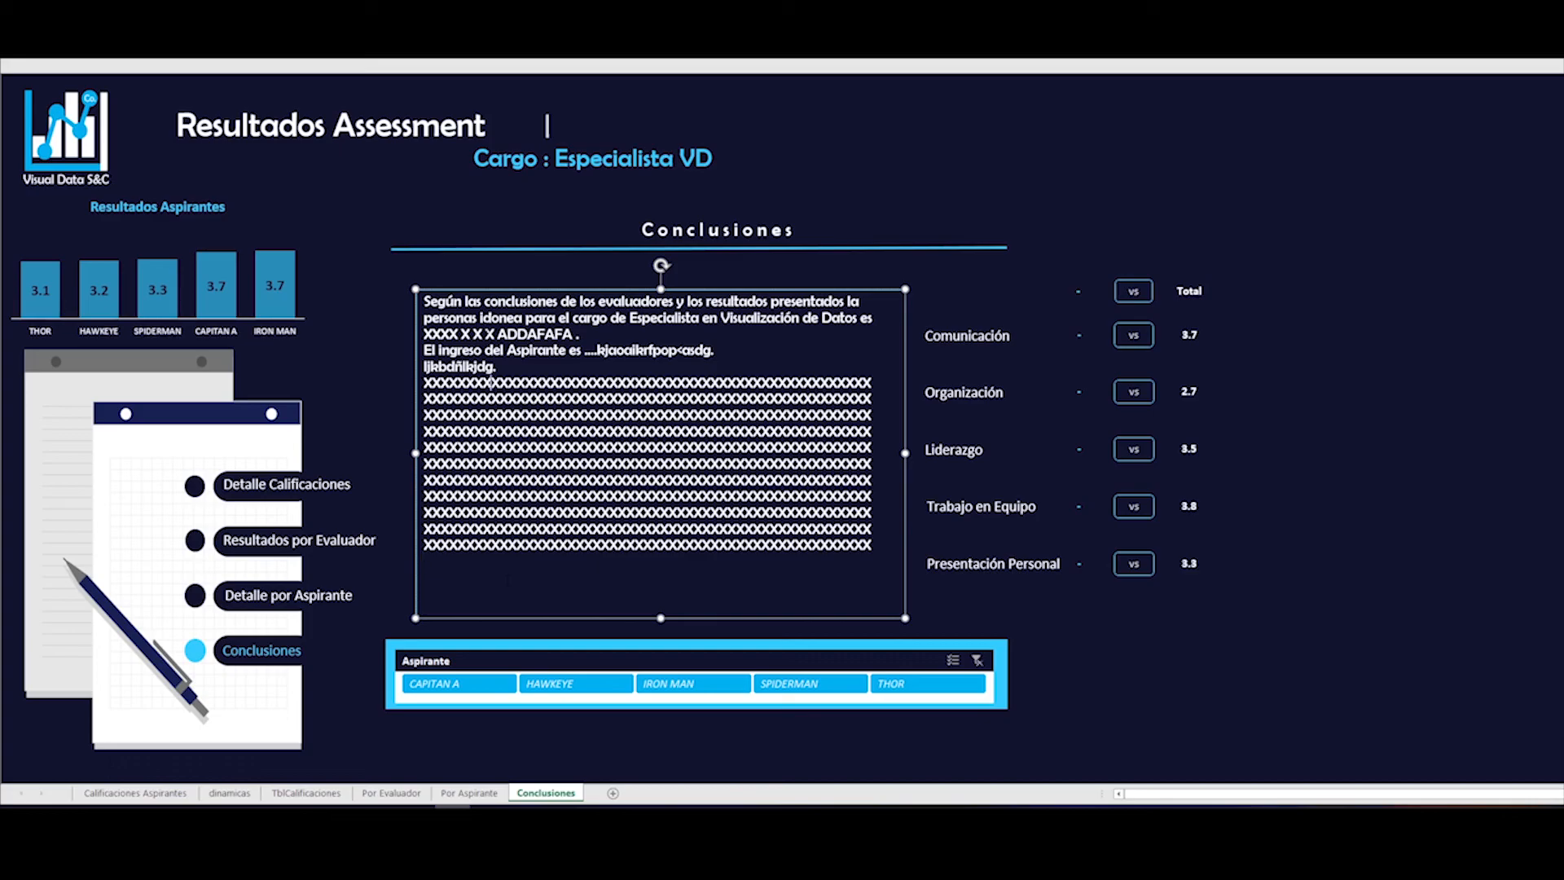
{"action": "left_click_drag", "start_coordinate": [425, 301], "coordinate": [587, 562]}
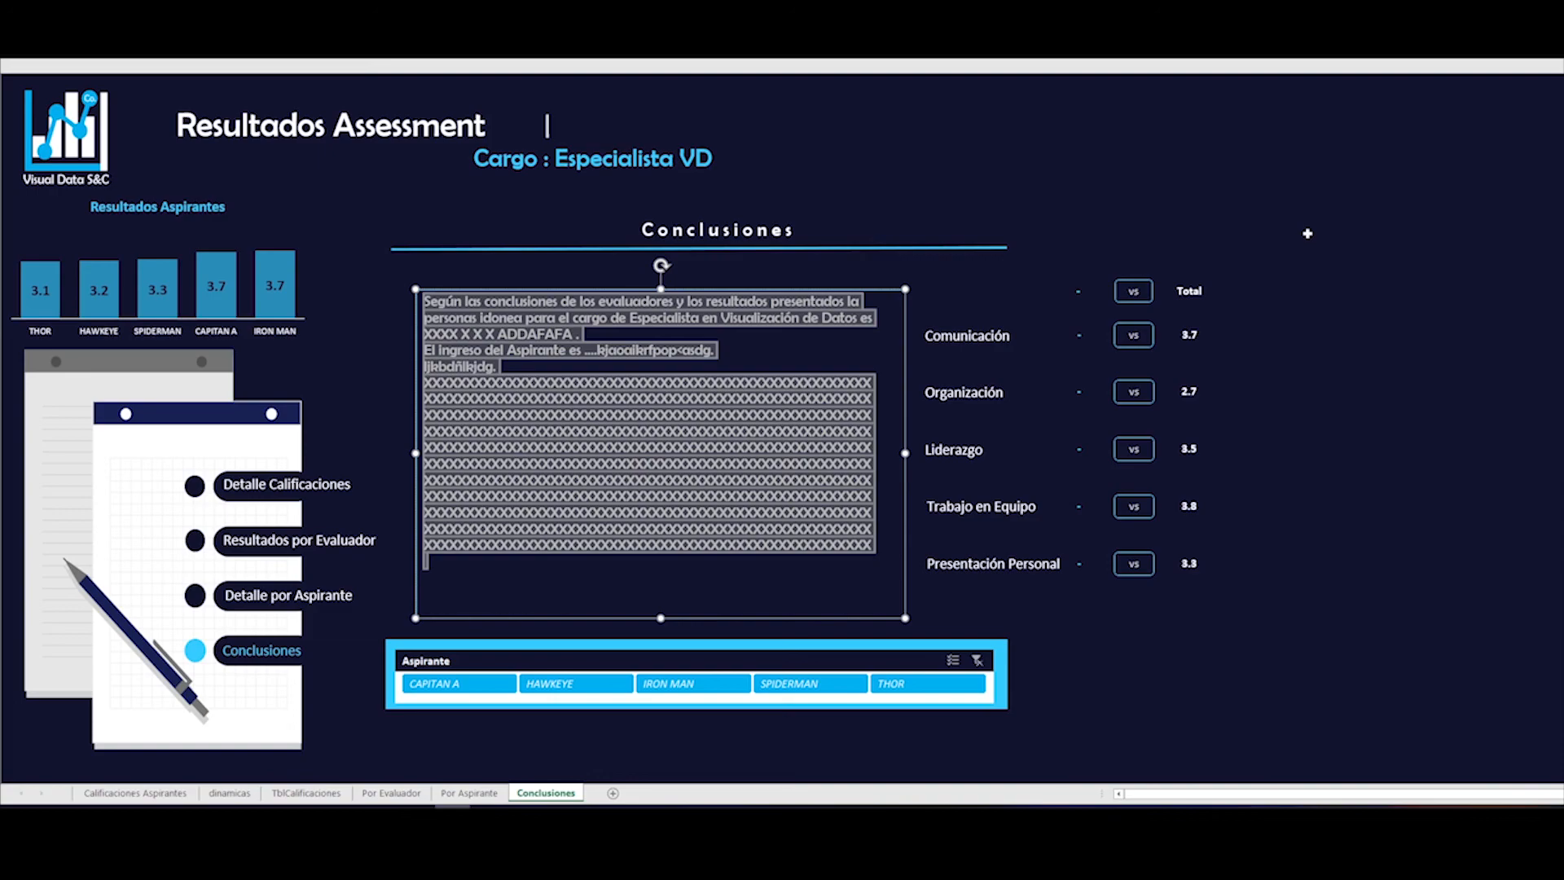
{"action": "left_click", "coordinate": [1307, 234]}
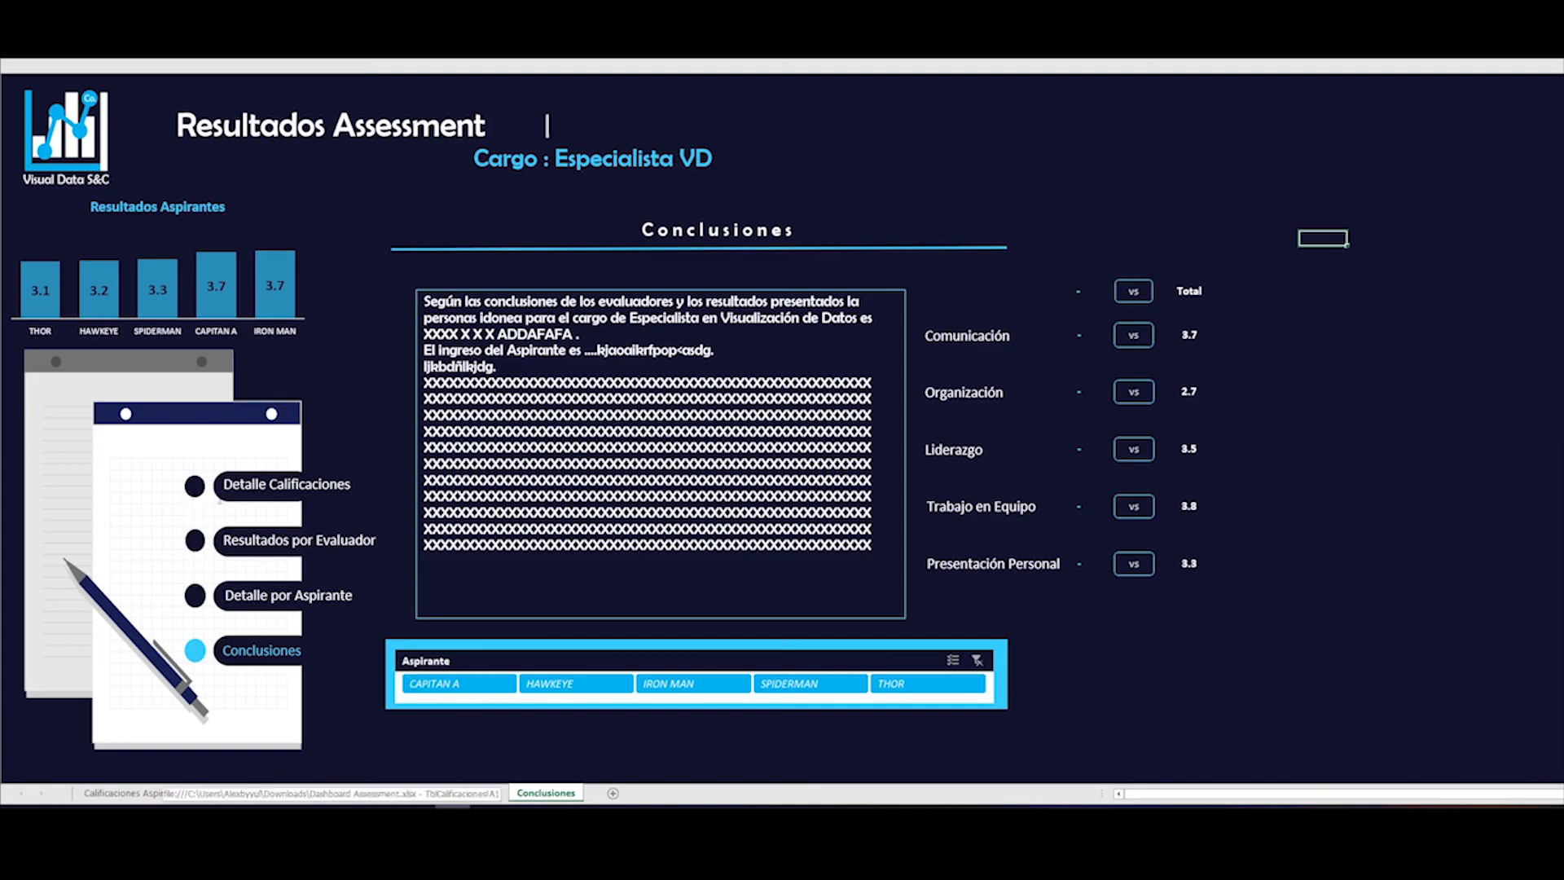
- Try the Aspirante slicer with IRON MAN, HAWKEYE and THOR to compare each against the Total column, and clear the filter
{"action": "left_click", "coordinate": [805, 682]}
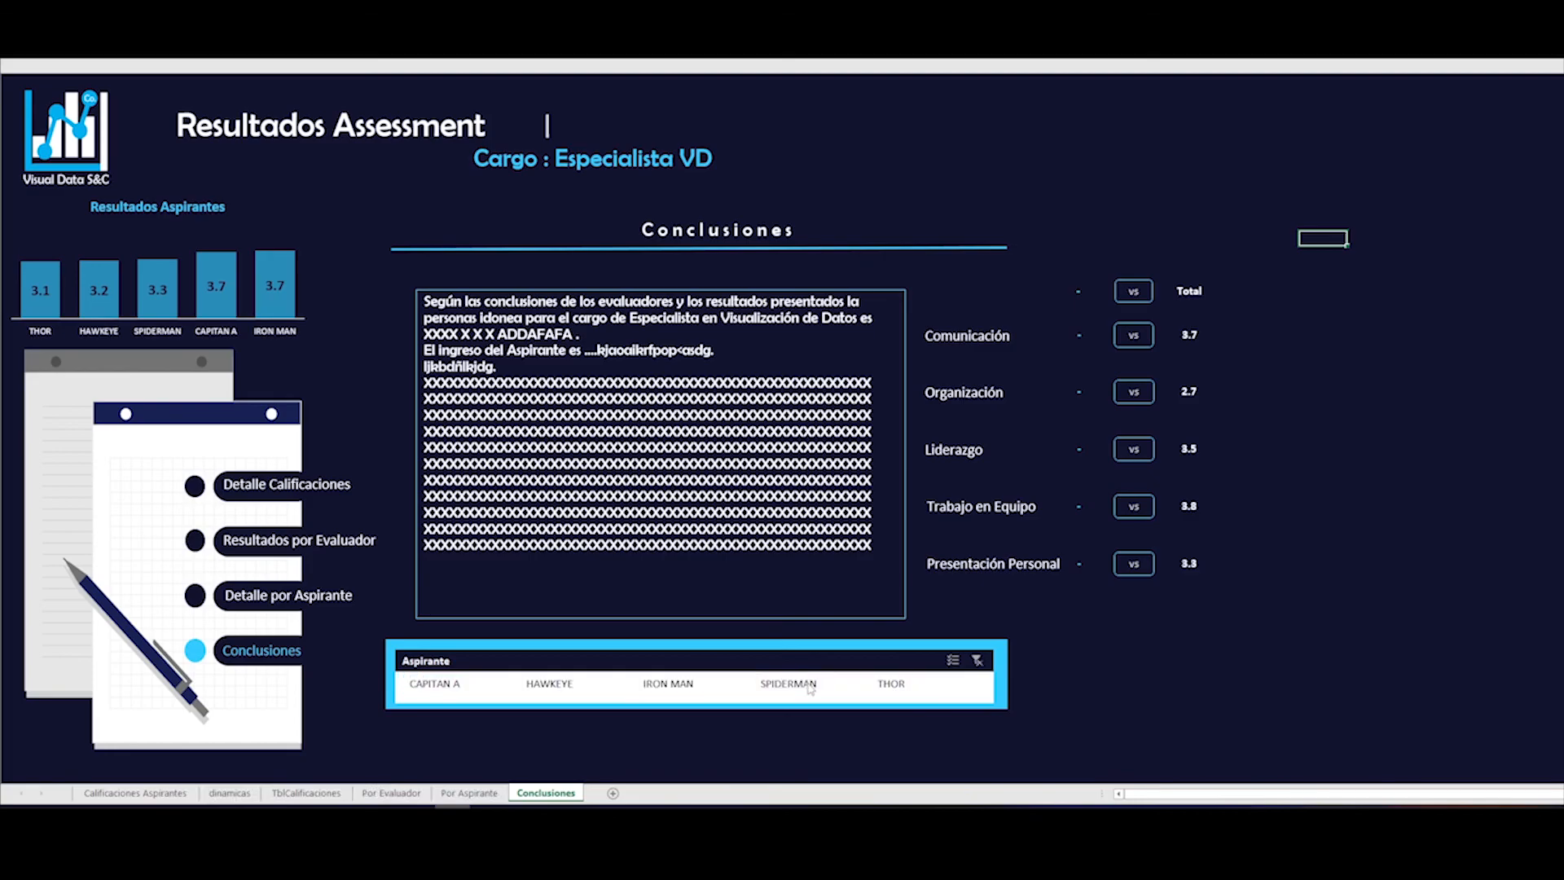
{"action": "left_click", "coordinate": [702, 685]}
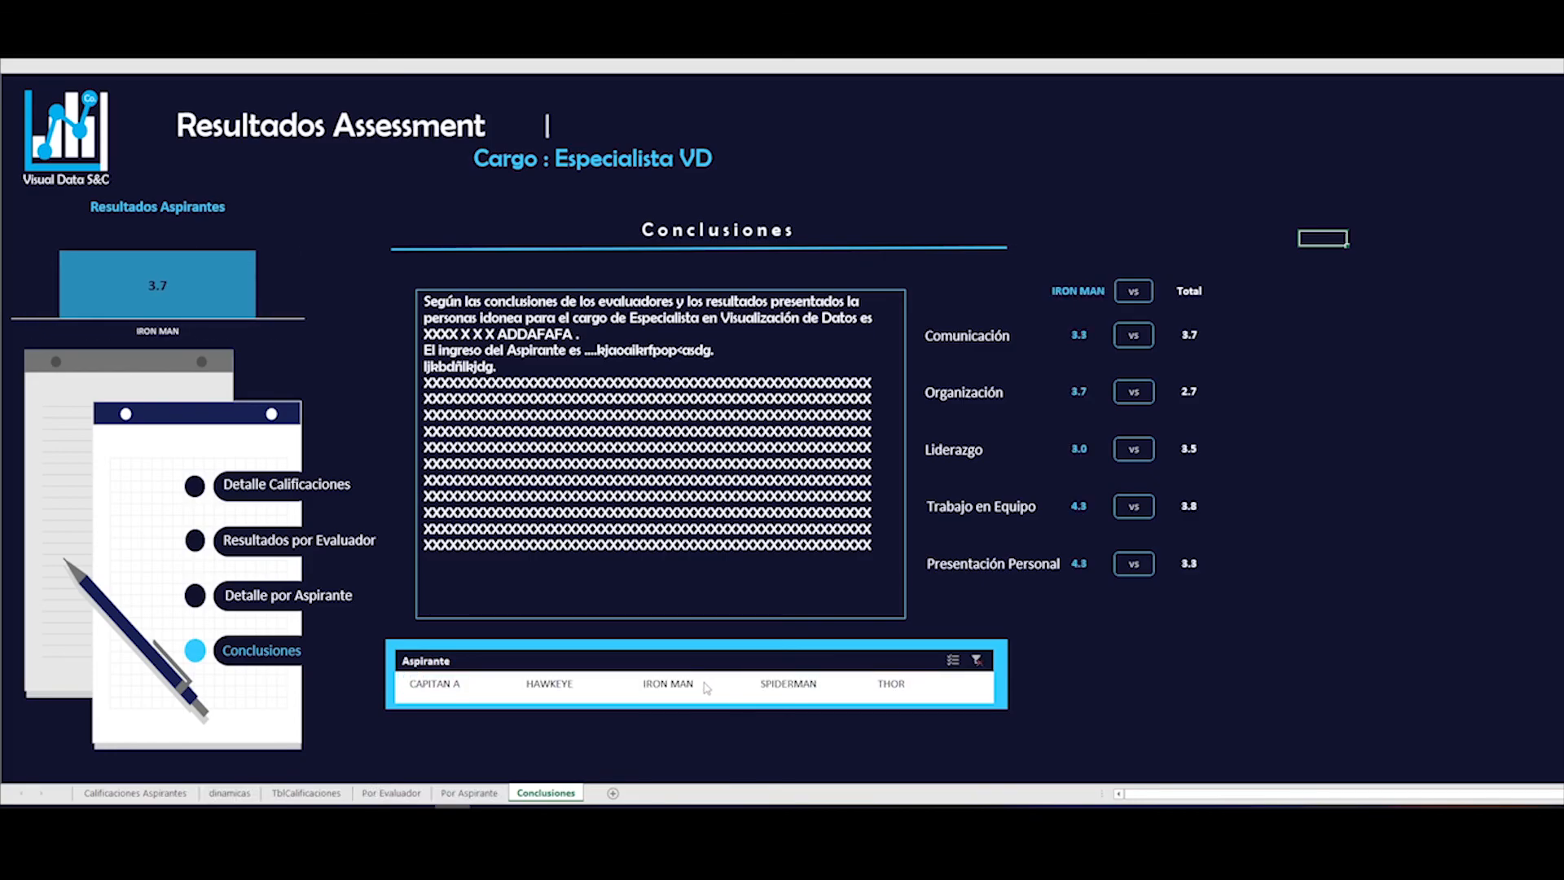
{"action": "left_click", "coordinate": [562, 691]}
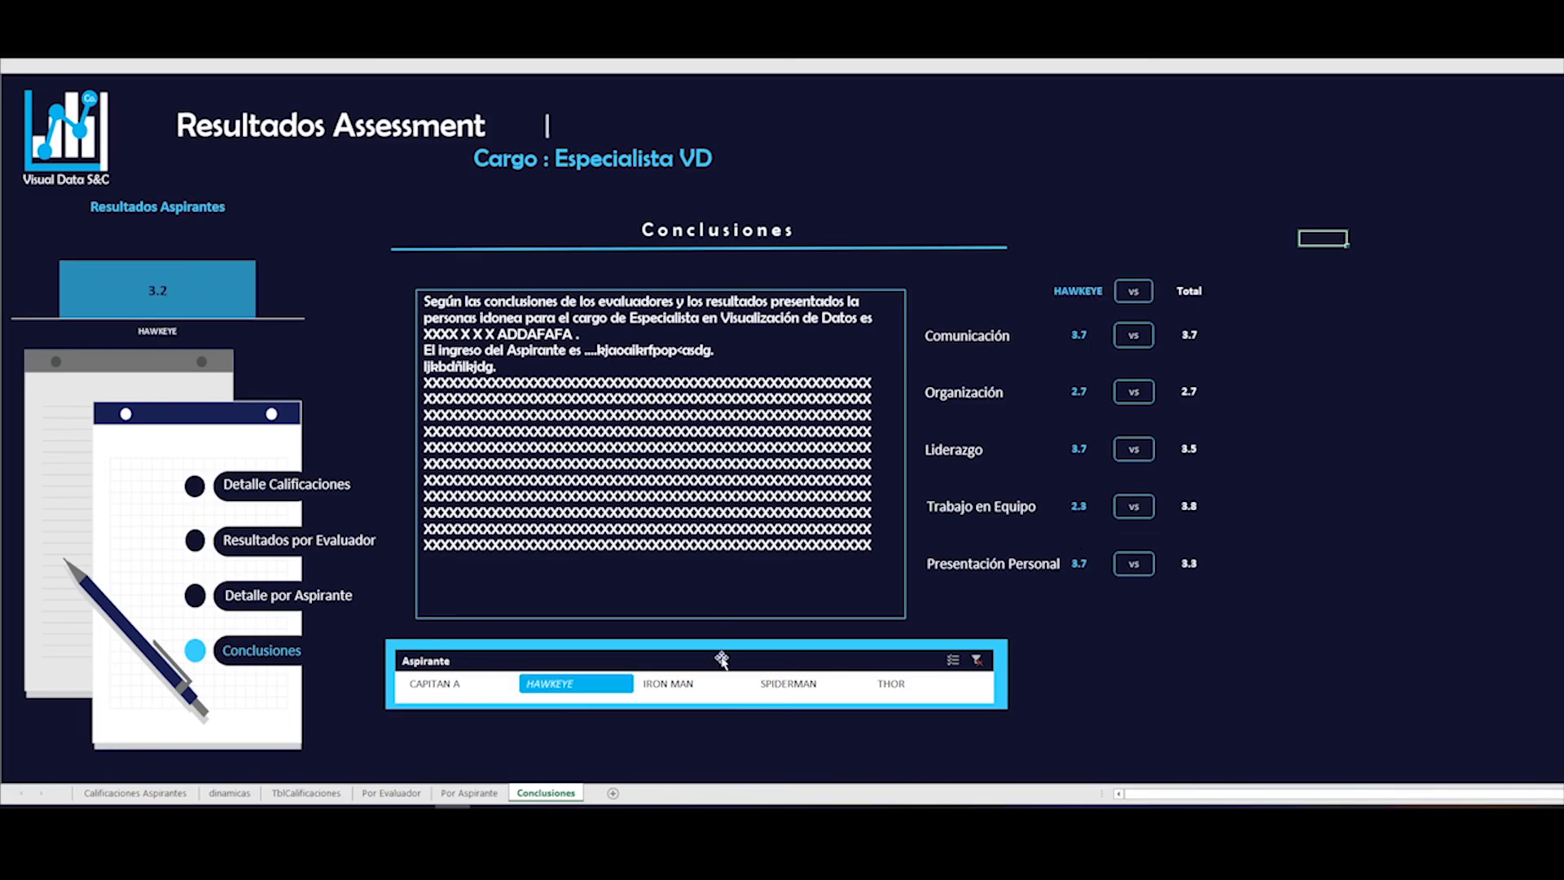
{"action": "left_click", "coordinate": [894, 686]}
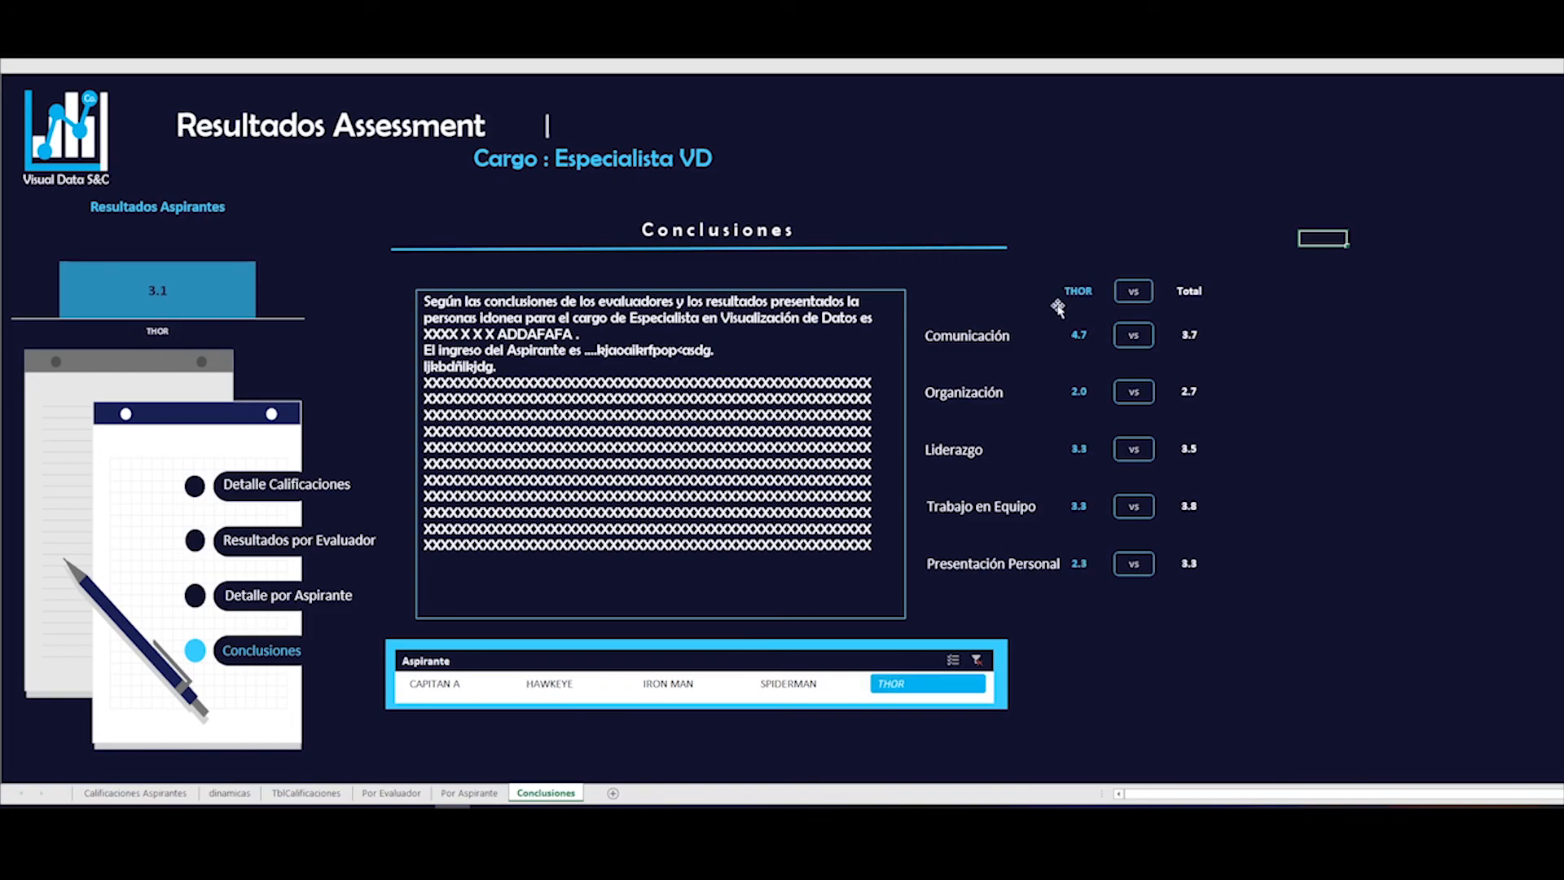
{"action": "left_click", "coordinate": [980, 664]}
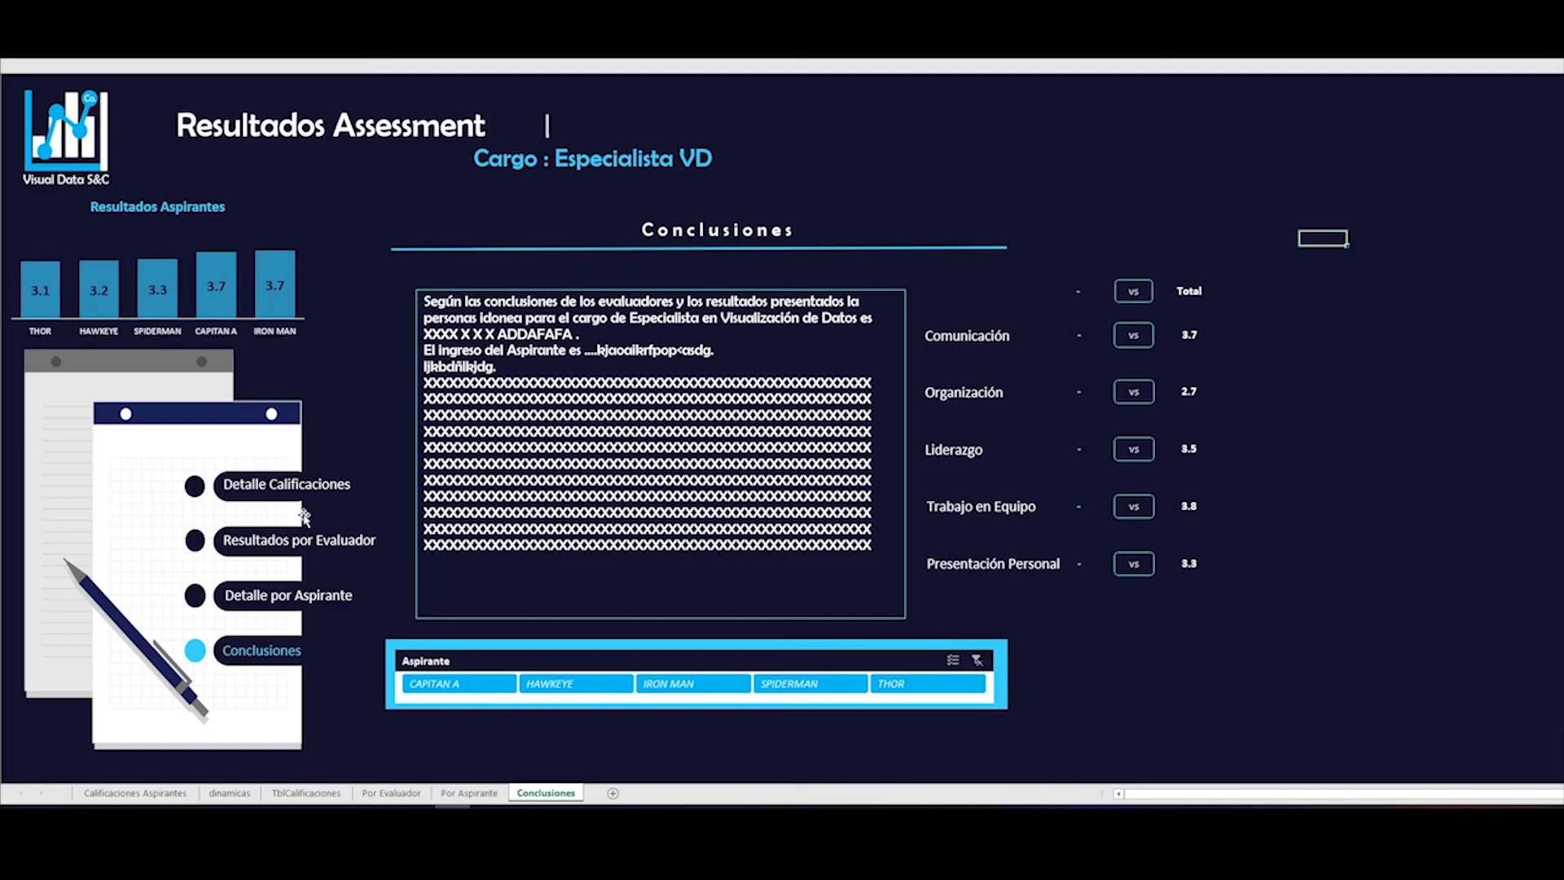
- Open Detalle Calificaciones through its navigation circle and examine the colour-coded skill scores in the table
{"action": "left_click", "coordinate": [195, 493]}
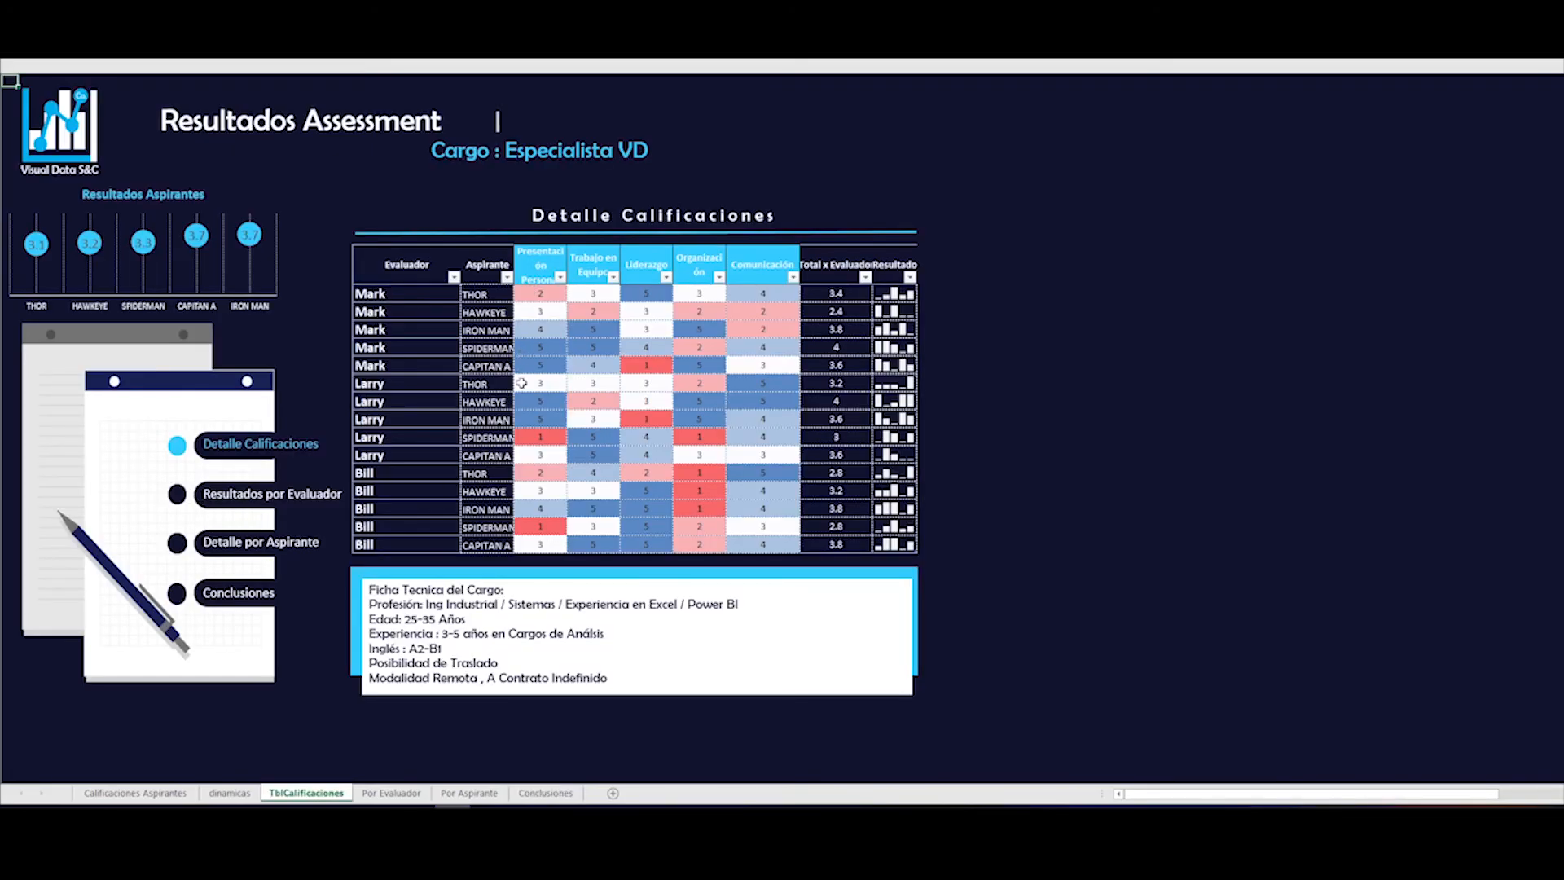
{"action": "left_click", "coordinate": [657, 401]}
{"action": "left_click", "coordinate": [728, 345]}
{"action": "left_click", "coordinate": [760, 458]}
{"action": "left_click", "coordinate": [628, 460]}
{"action": "left_click", "coordinate": [571, 345]}
{"action": "left_click", "coordinate": [724, 406]}
{"action": "left_click", "coordinate": [650, 469]}
{"action": "left_click", "coordinate": [605, 377]}
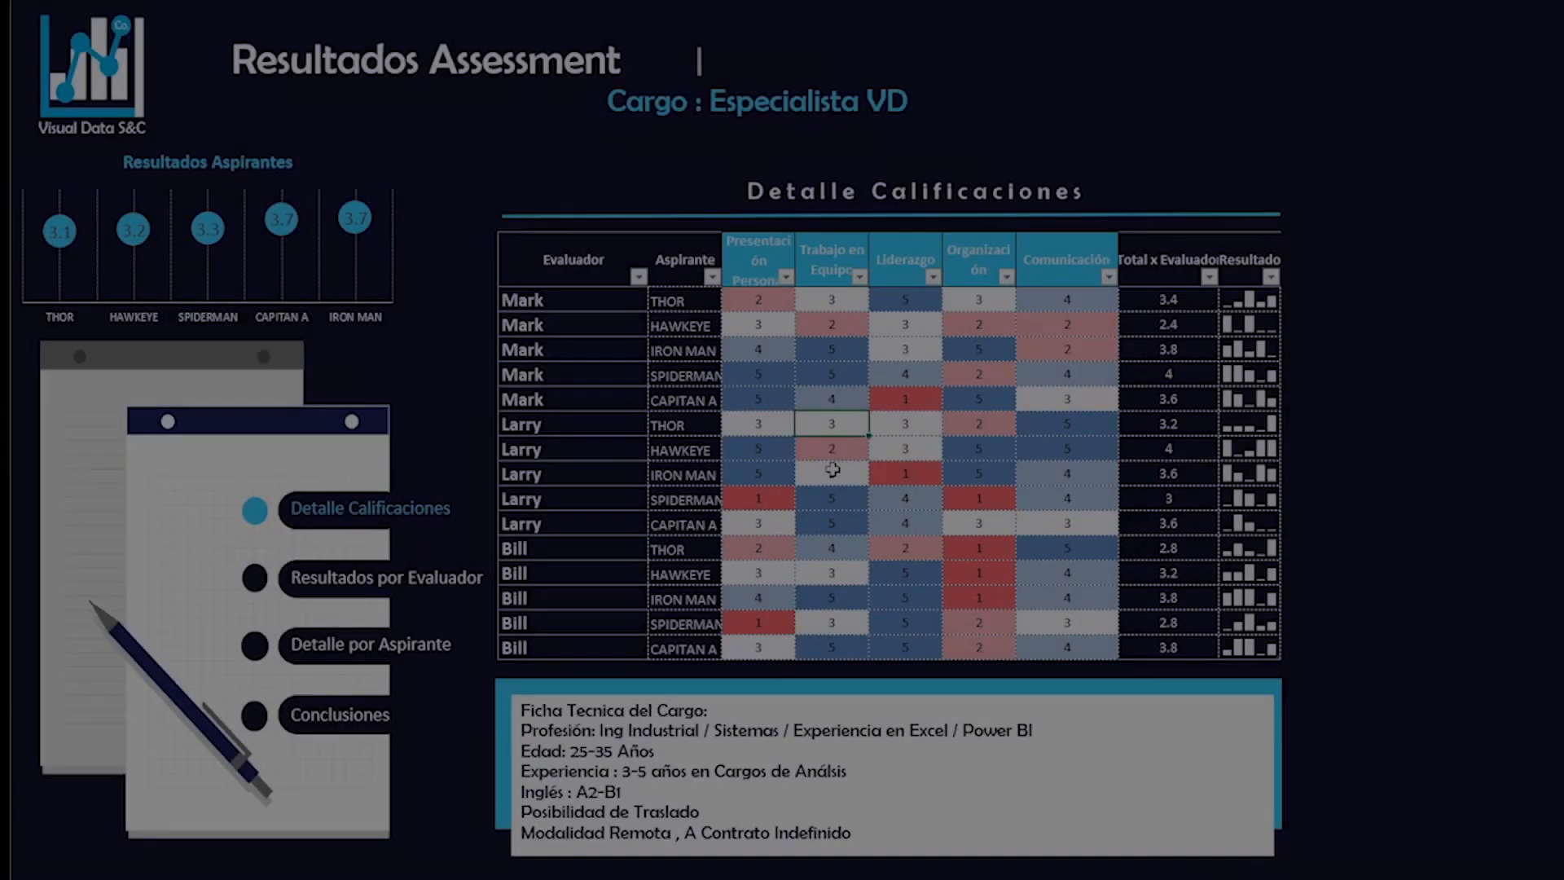
{"action": "left_click", "coordinate": [594, 416]}
- Set HAWKEYE's Trabajo en Equipo score from the second evaluator to 4 in the Detalle Calificaciones table
{"action": "left_click", "coordinate": [847, 448]}
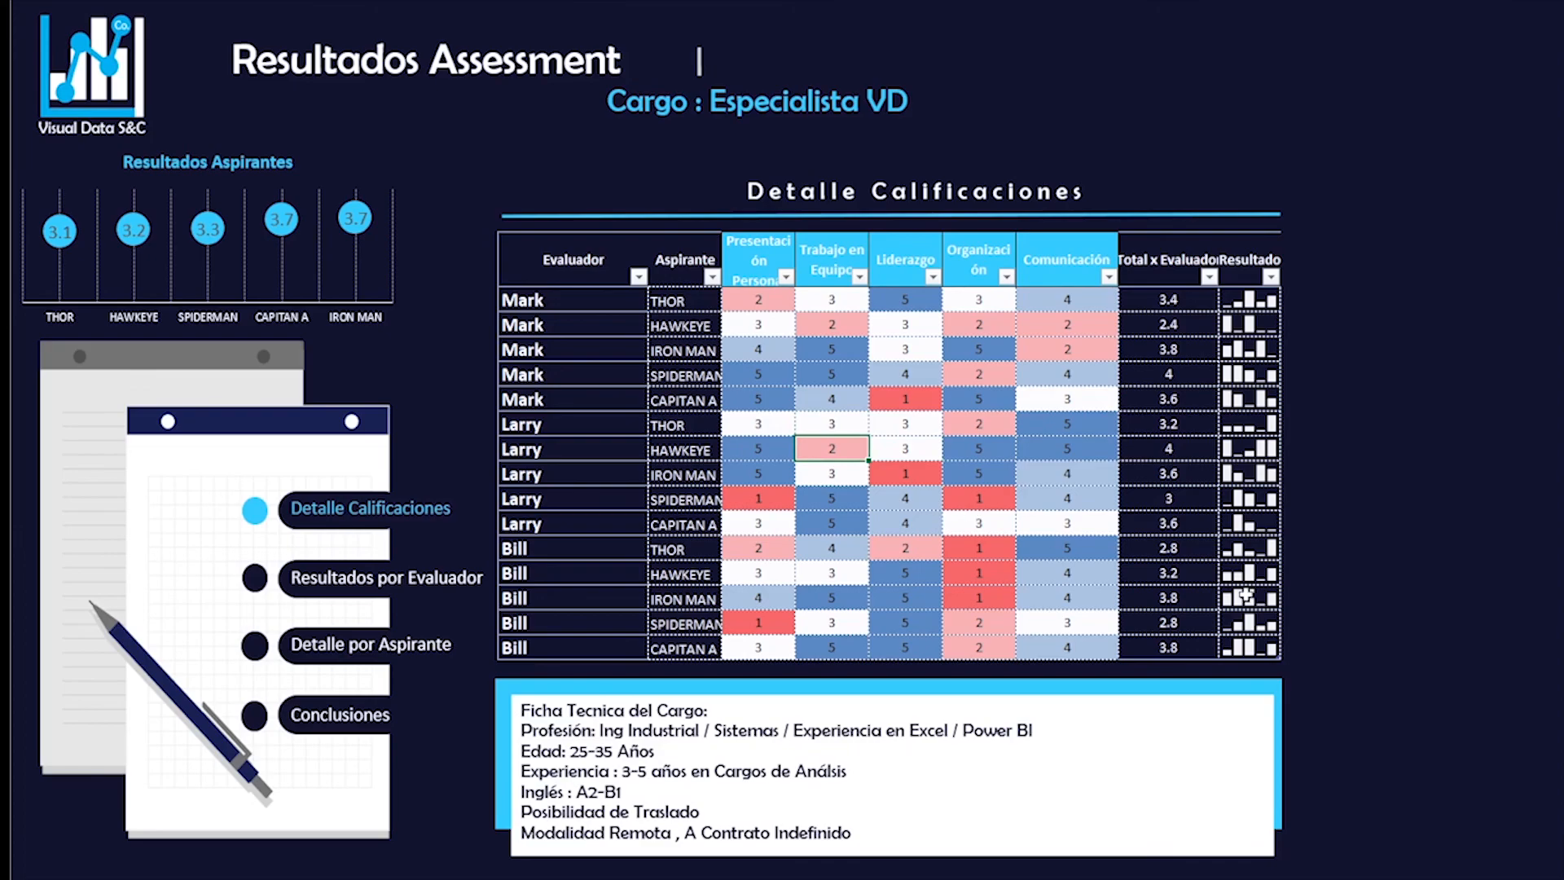
{"action": "type", "text": "4"}
{"action": "key", "text": "Return"}
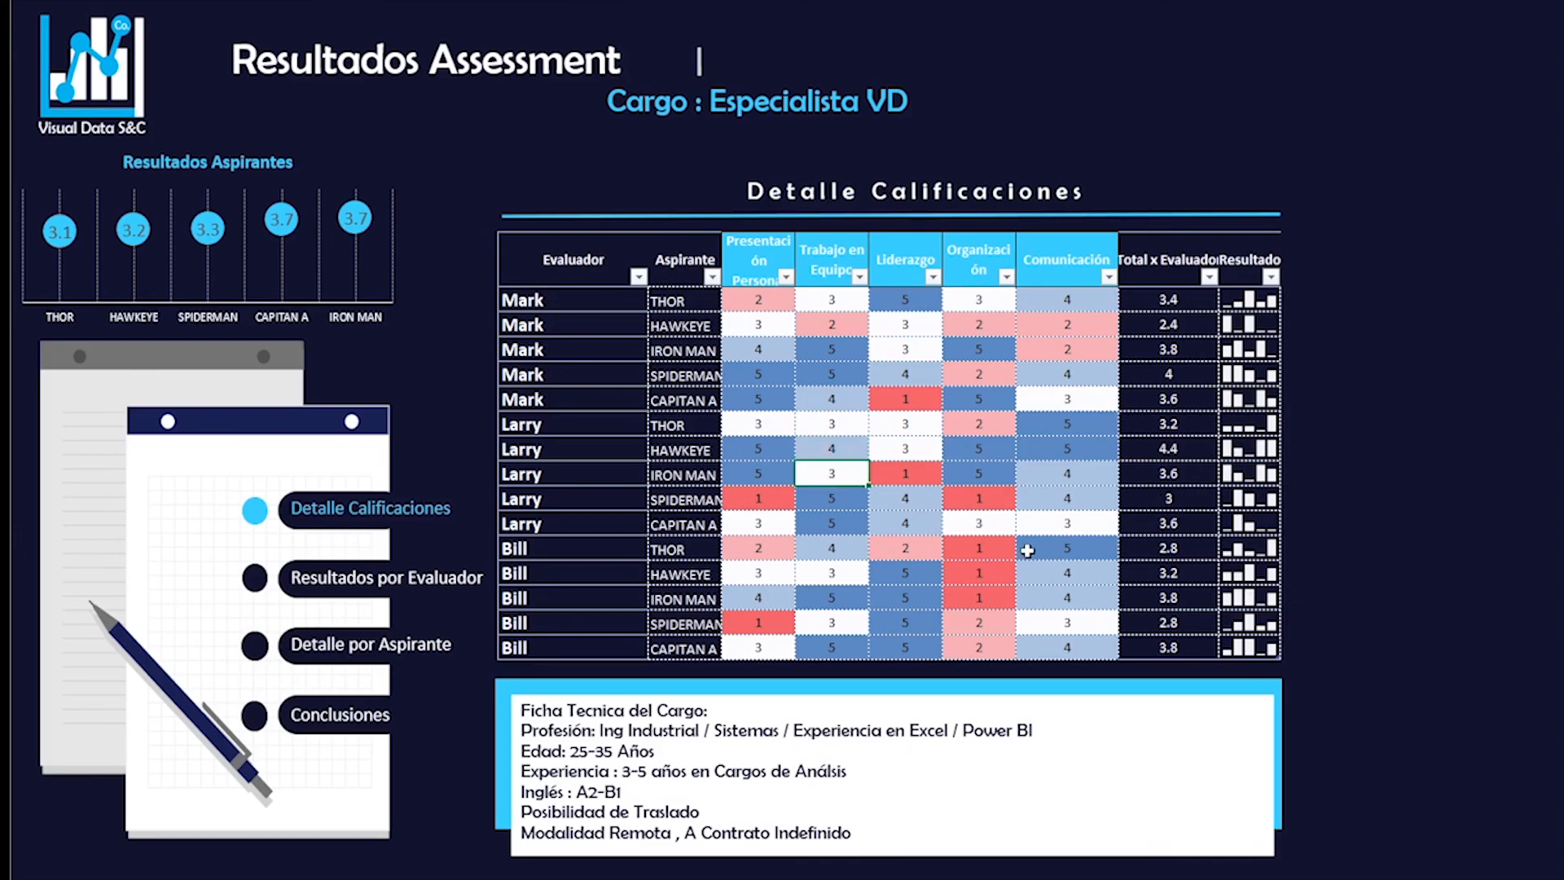
- Set CAPITAN A's Comunicación score from the second evaluator to 1 and check that row's total and sparkline
{"action": "left_click", "coordinate": [1070, 523]}
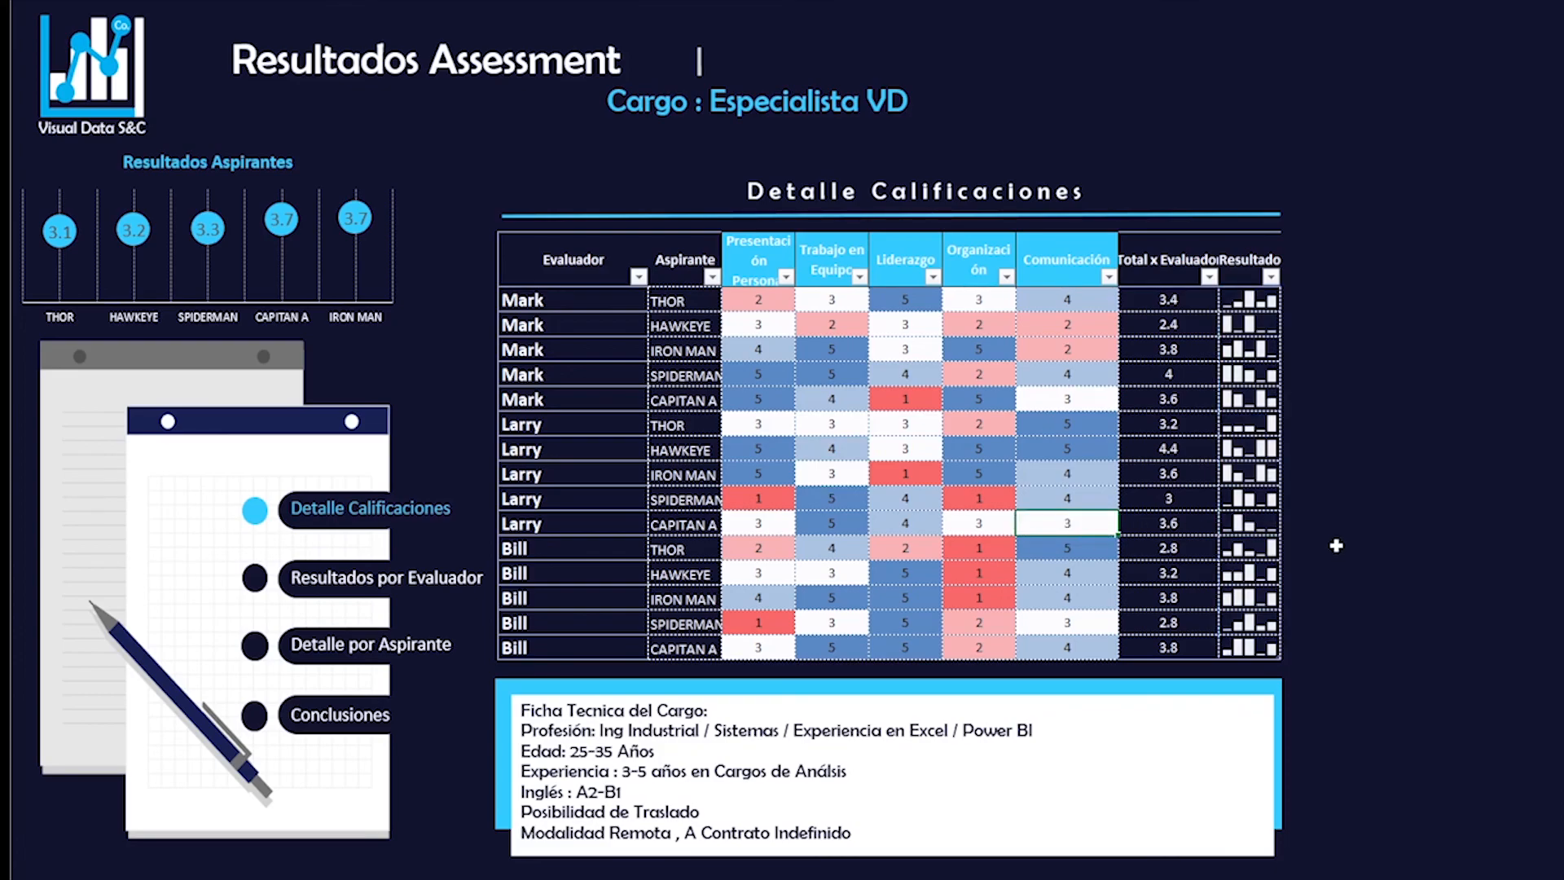
{"action": "type", "text": "1"}
{"action": "key", "text": "Return"}
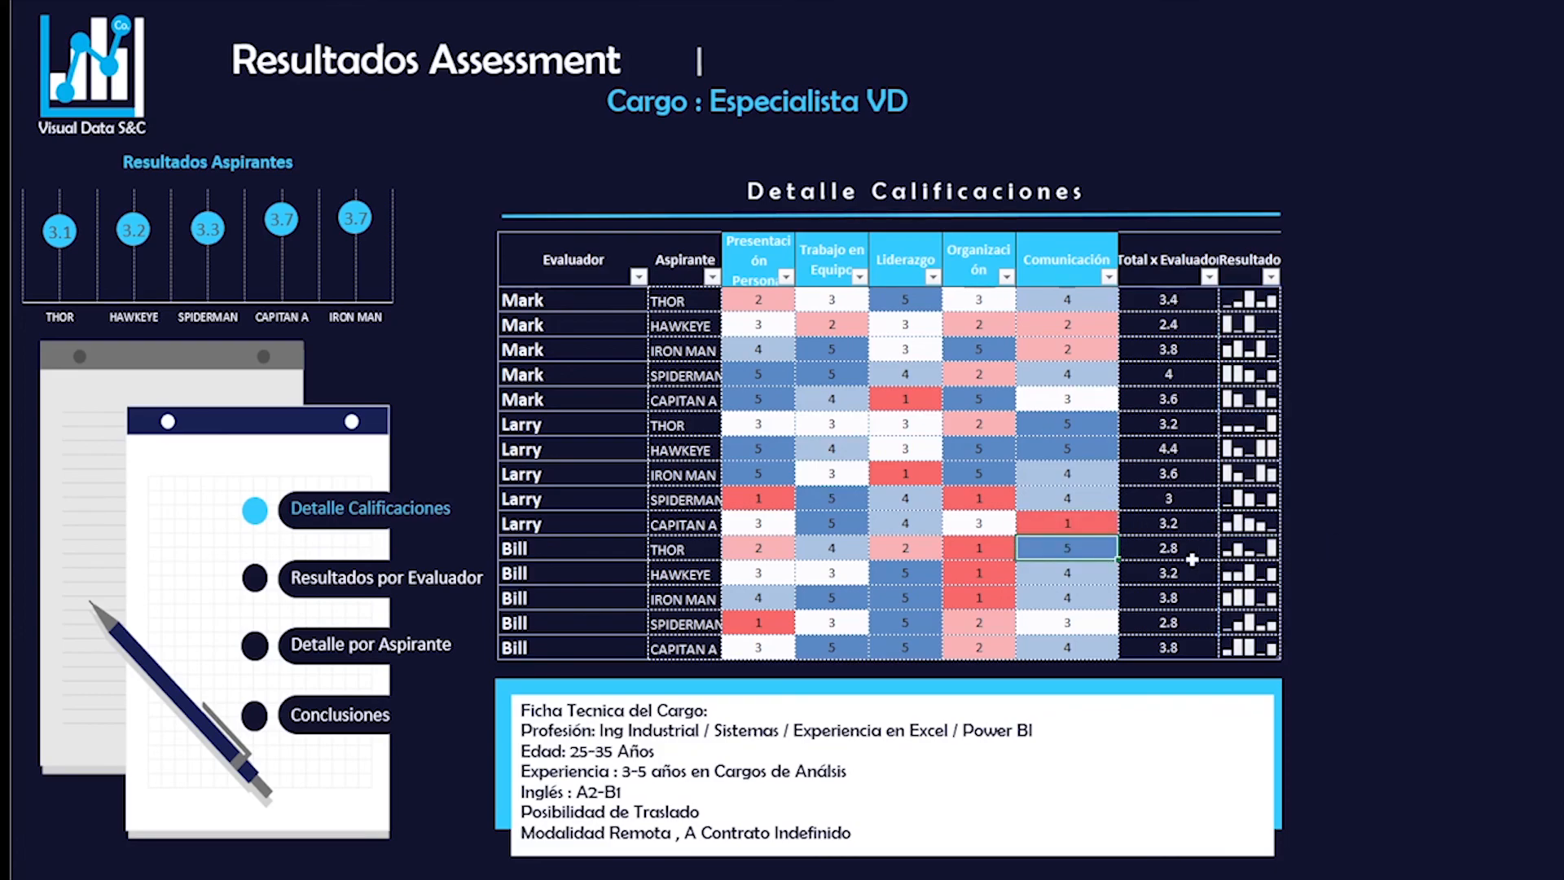
{"action": "left_click_drag", "start_coordinate": [1082, 524], "coordinate": [1251, 524]}
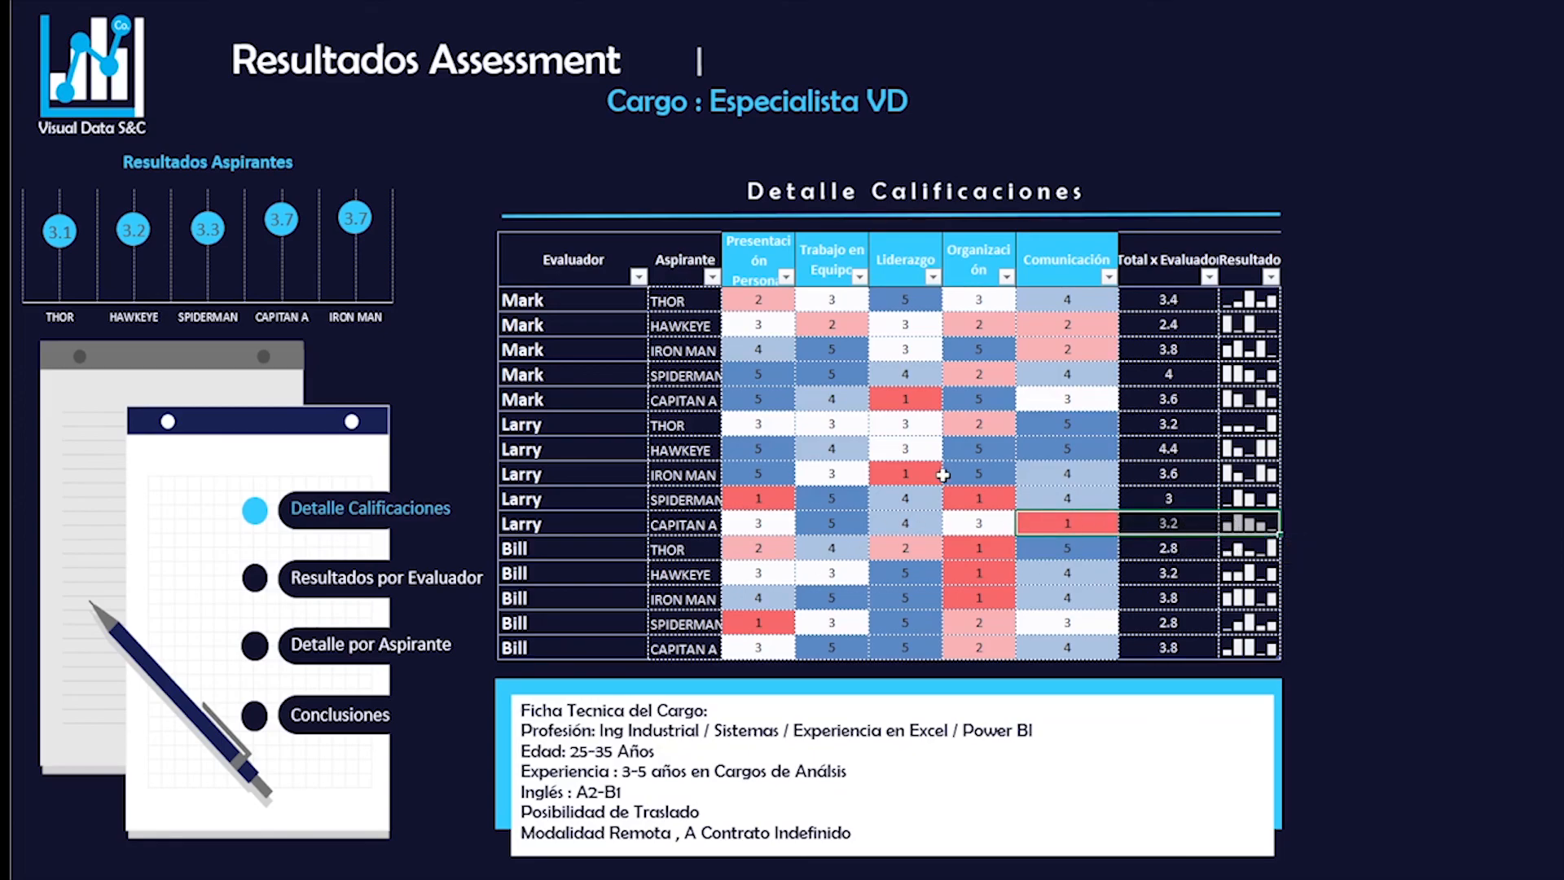
- Refresh the skills pivot table on the dinamicas sheet to bring in the edited scores
{"action": "left_click", "coordinate": [366, 878]}
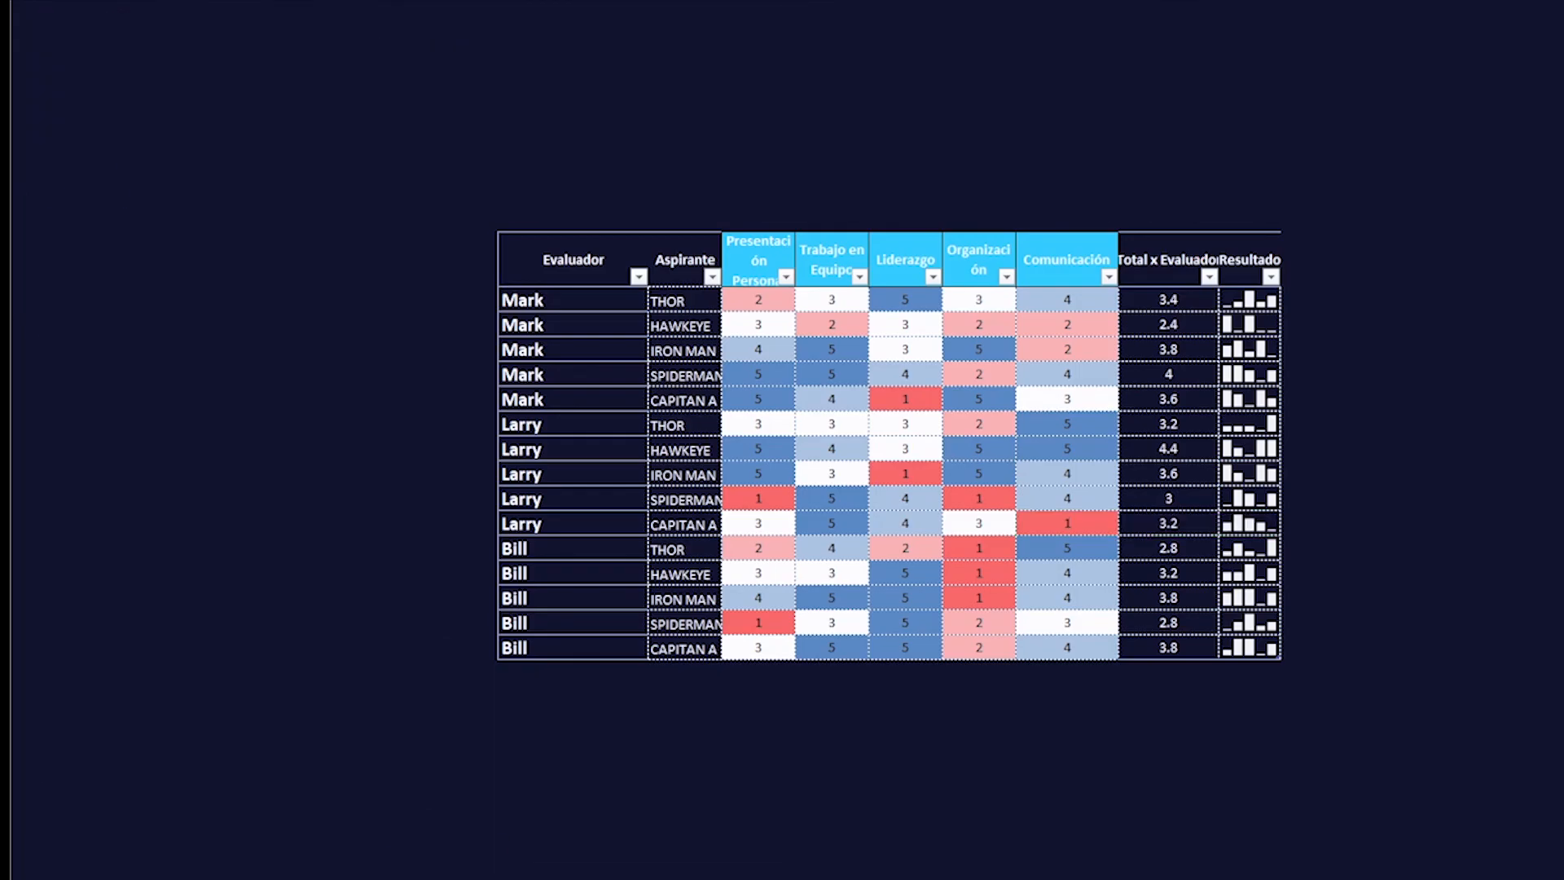
{"action": "right_click", "coordinate": [551, 137]}
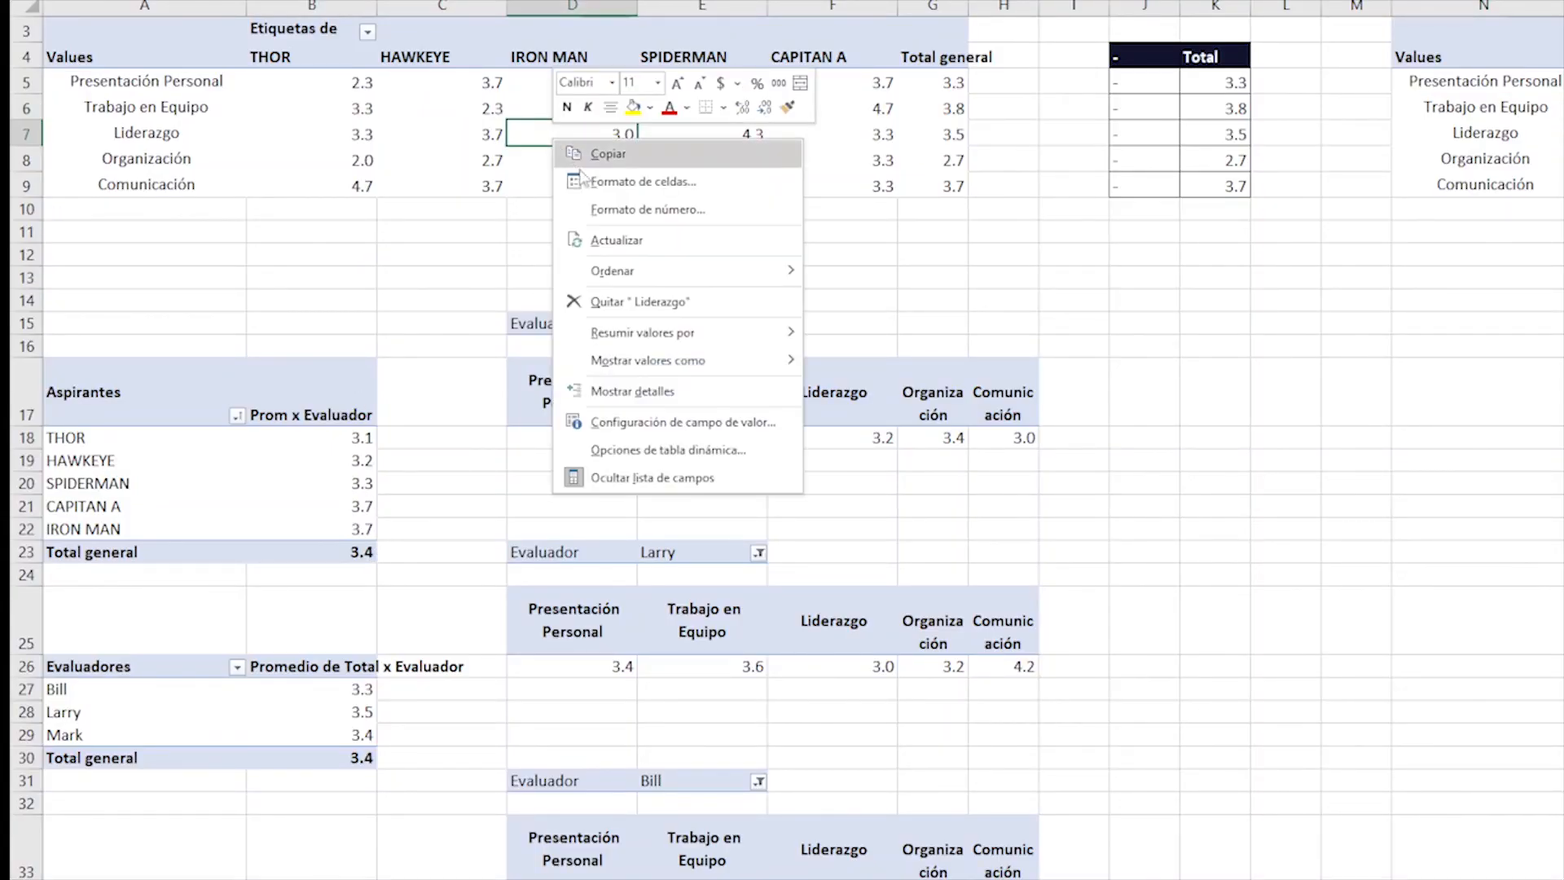
{"action": "left_click", "coordinate": [635, 244]}
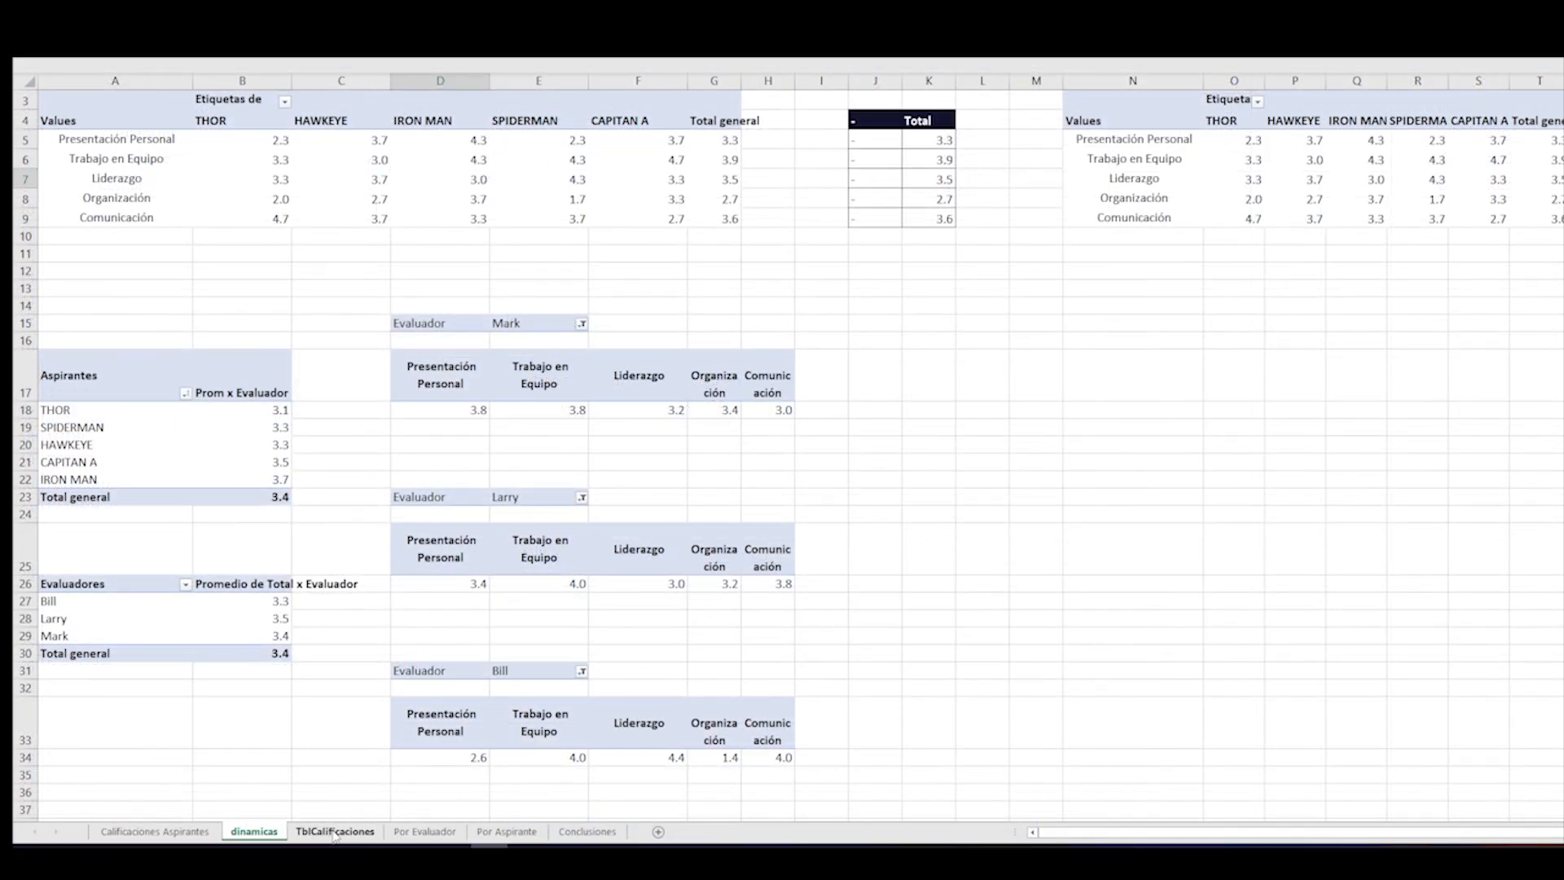
- Review the refreshed charts on TblCalificaciones, Por Evaluador and Por Aspirante, and return to Detalle Calificaciones through its navigation circle
{"action": "left_click", "coordinate": [335, 831]}
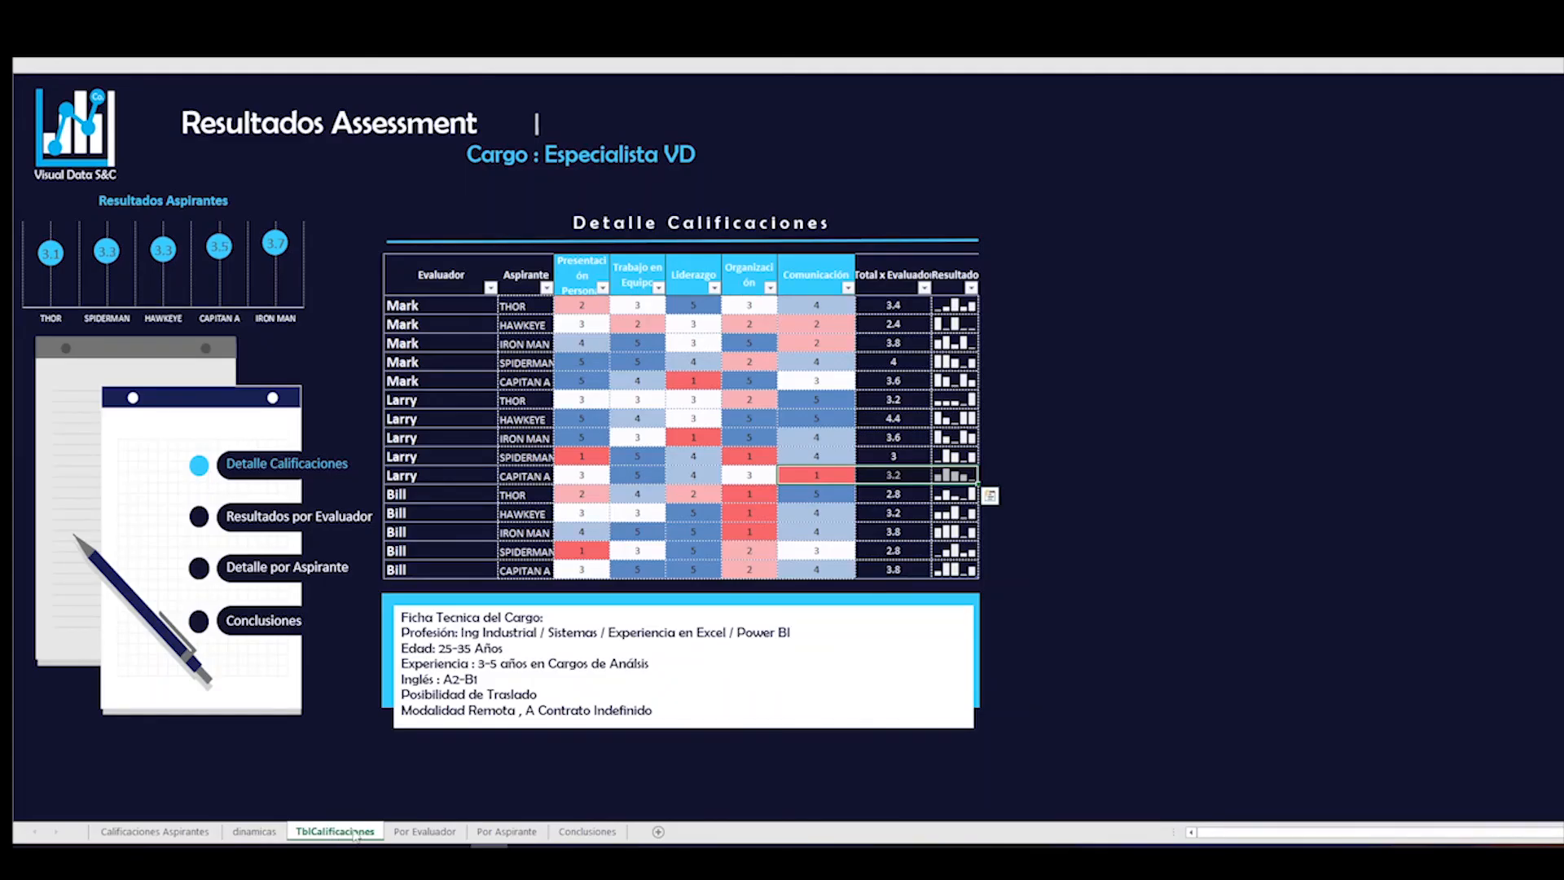
{"action": "left_click", "coordinate": [412, 831]}
{"action": "scroll", "coordinate": [501, 833], "scroll_direction": "up", "scroll_amount": 3}
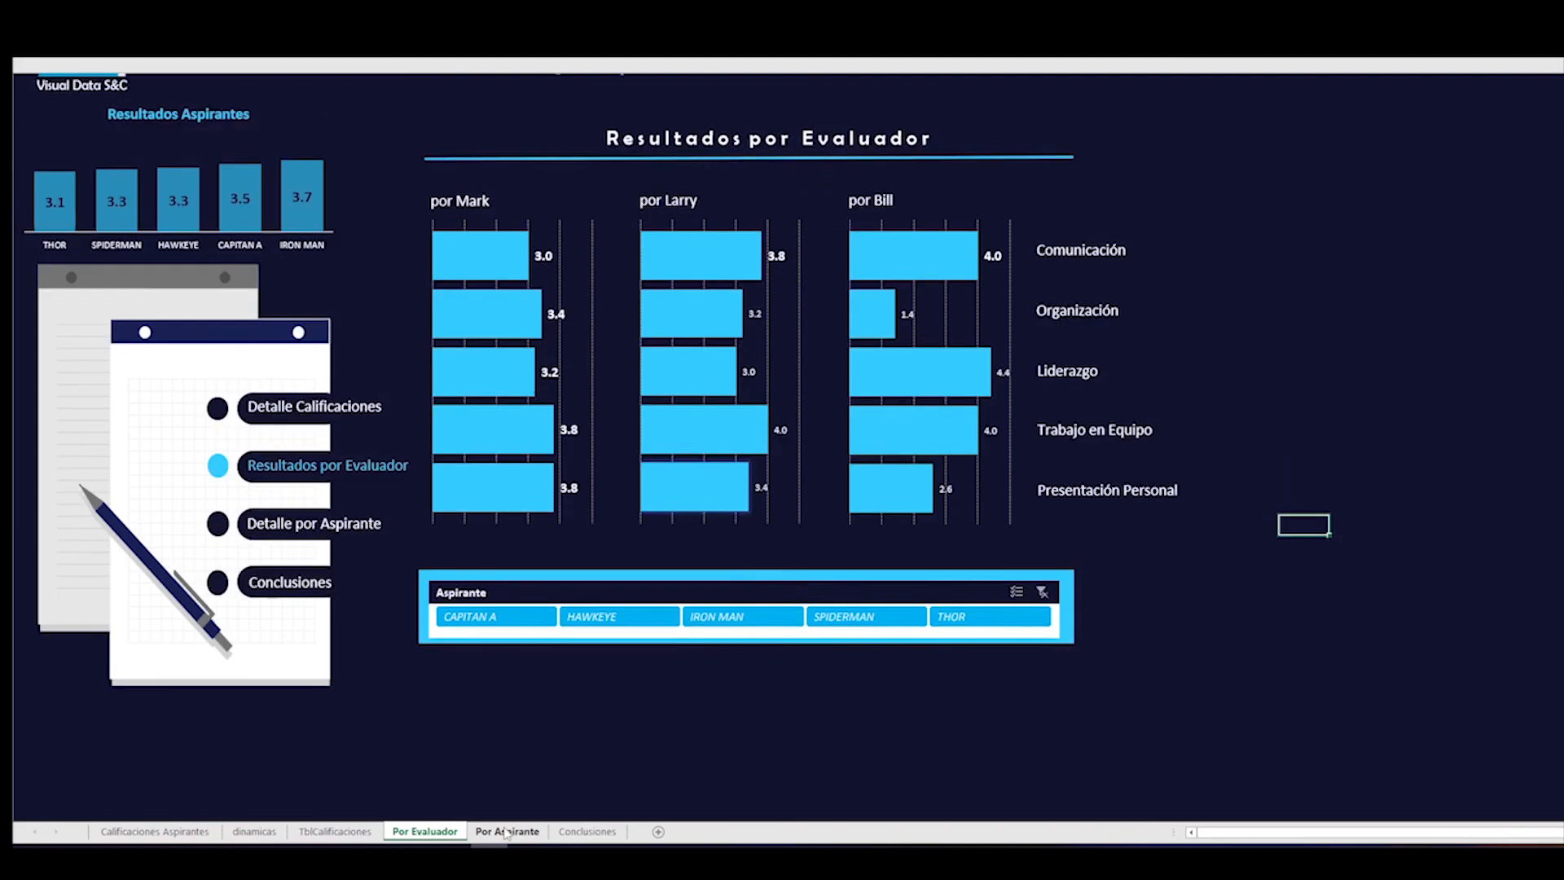
{"action": "left_click", "coordinate": [506, 831]}
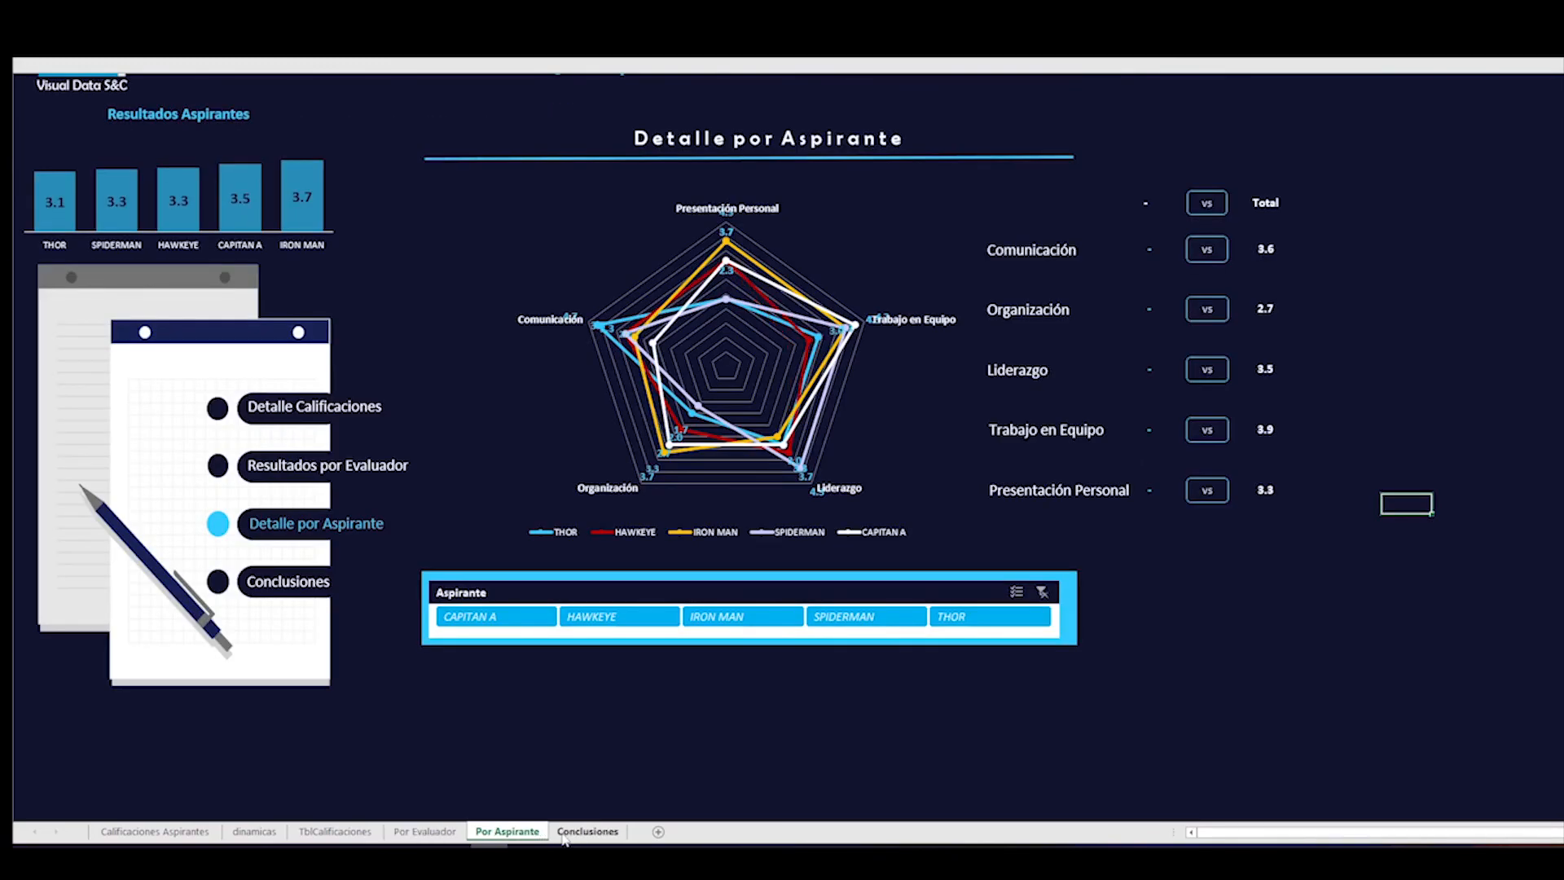
{"action": "scroll", "coordinate": [565, 839], "scroll_direction": "up", "scroll_amount": 2}
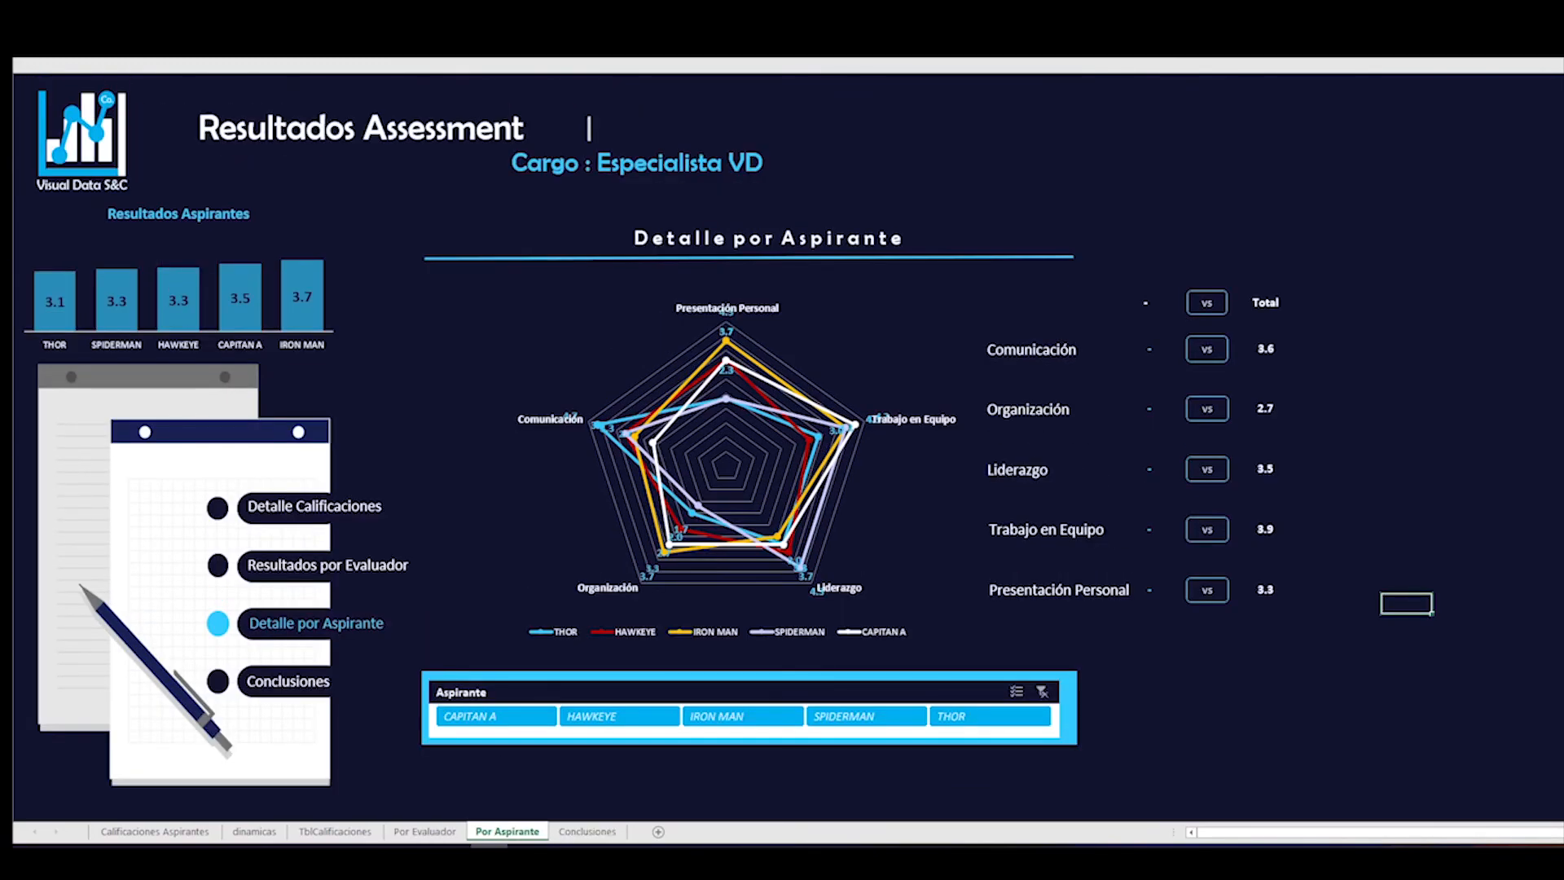
{"action": "left_click", "coordinate": [227, 512]}
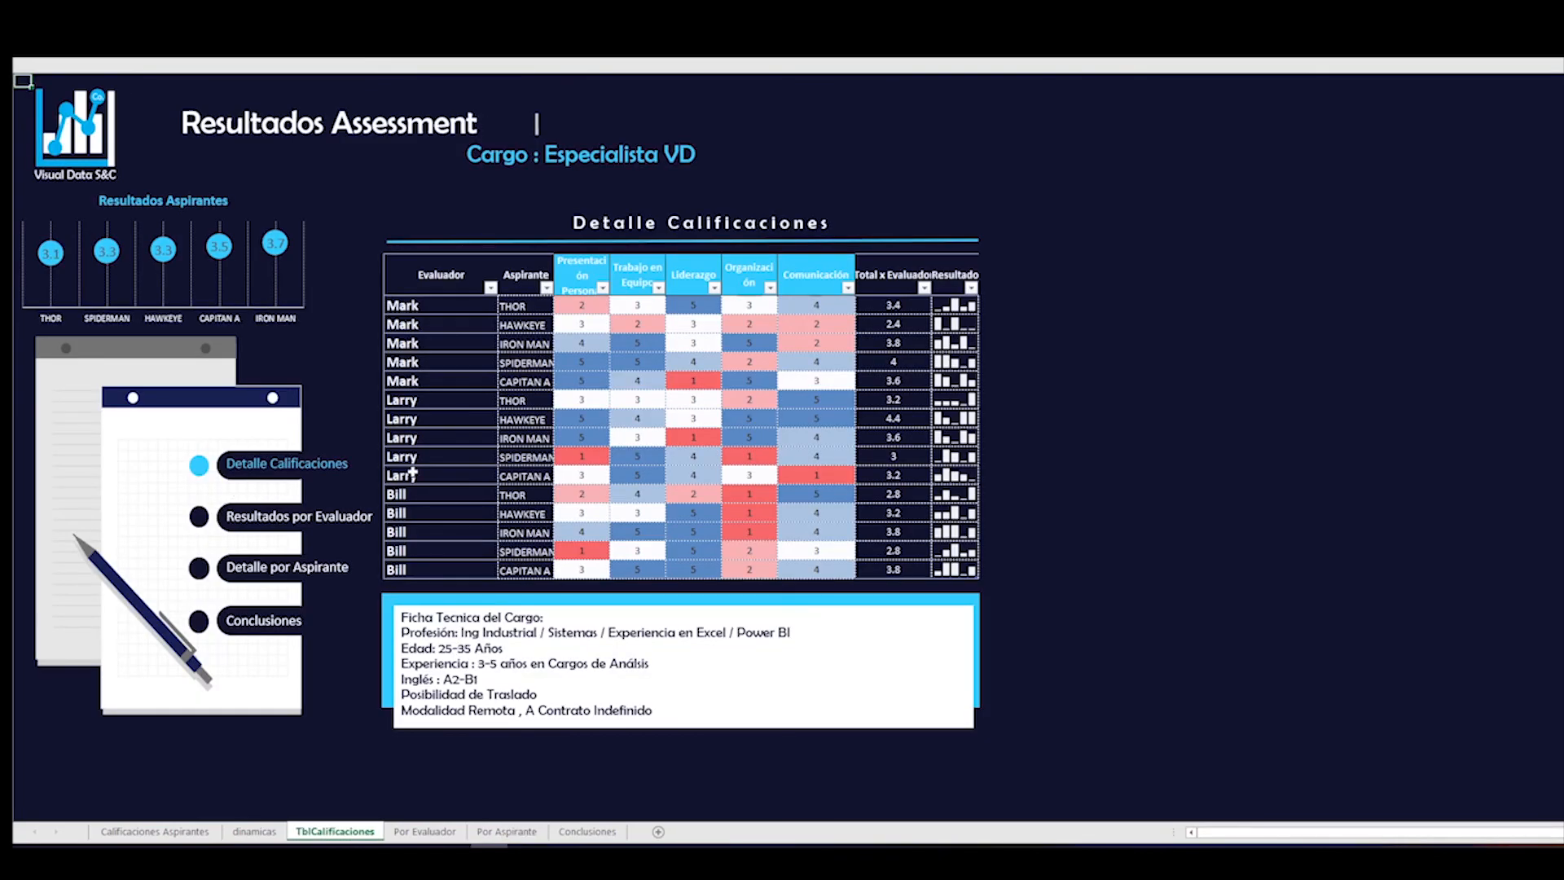